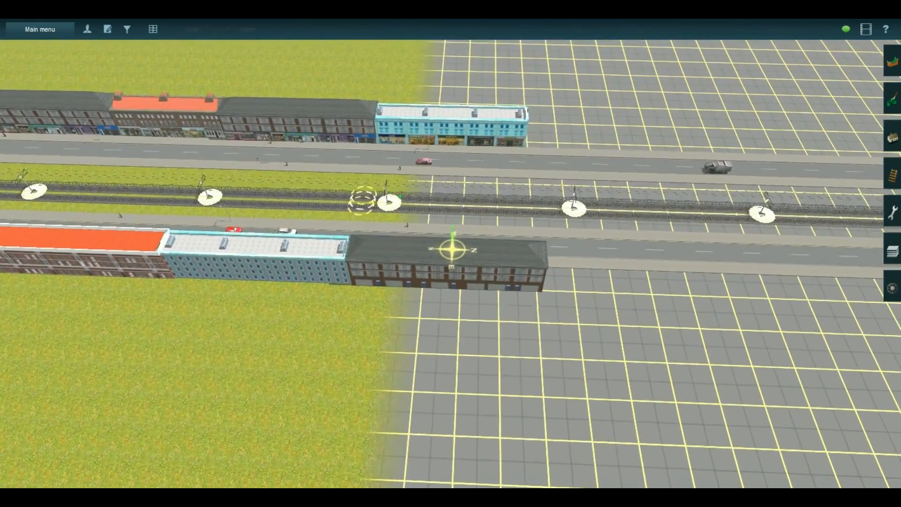
# Step: Pick up the Road Concrete 4L Med spline from the existing median avenue for placing on the empty board by the railway
pyautogui.click(892, 136)
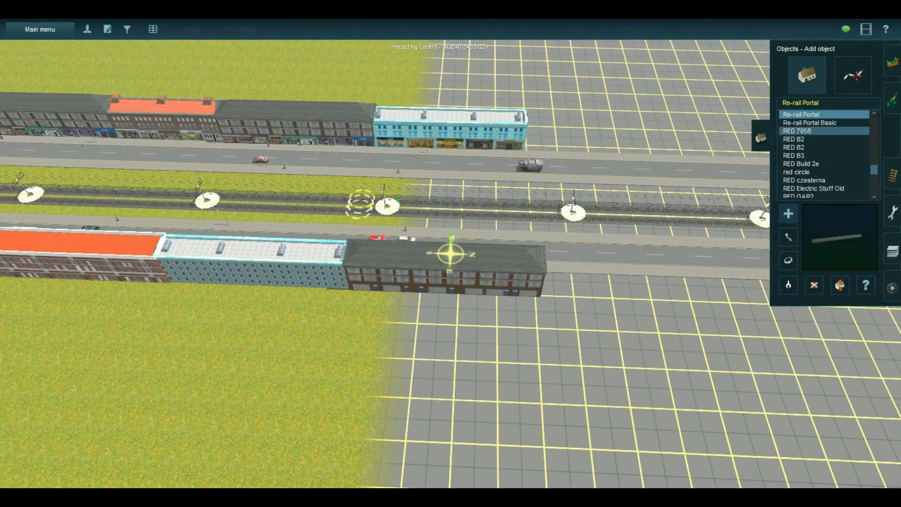
pyautogui.click(853, 75)
pyautogui.press('g')
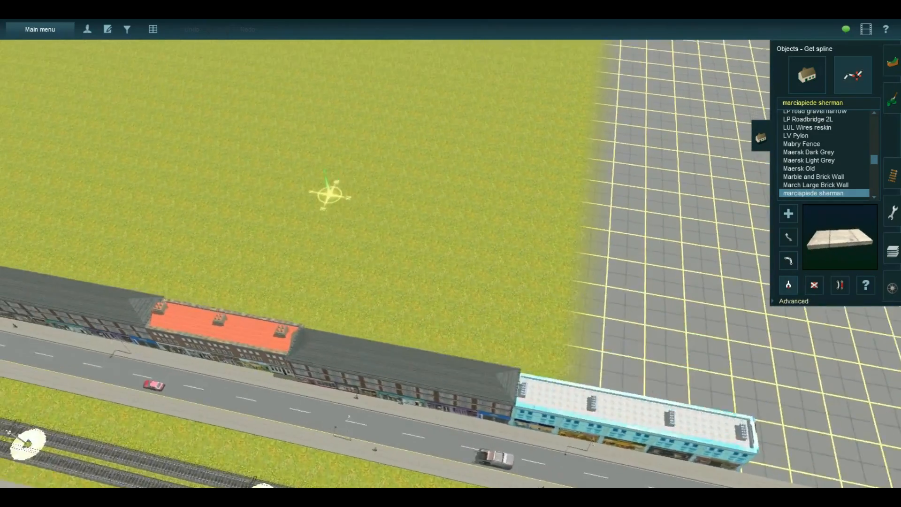
pyautogui.moveTo(330, 195); pyautogui.dragTo(358, 149, button='right')
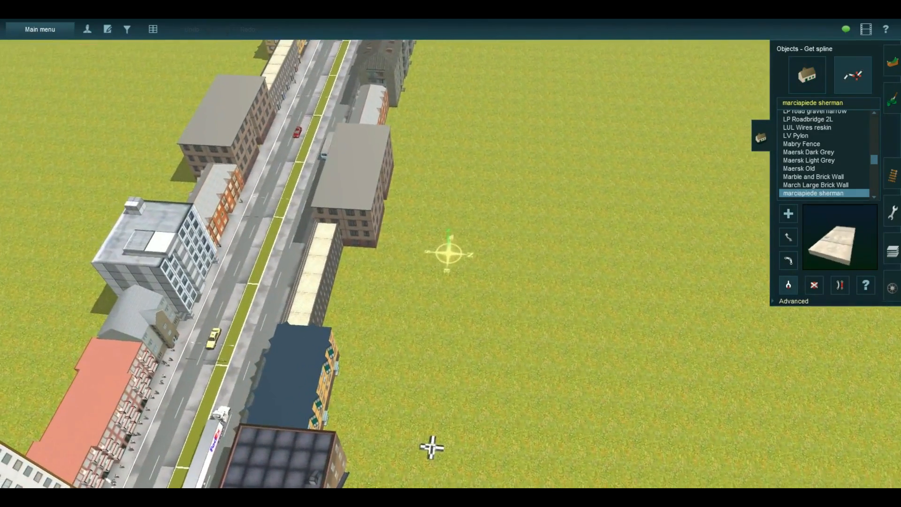
pyautogui.click(437, 448)
pyautogui.moveTo(427, 455); pyautogui.dragTo(3, 307, button='right')
pyautogui.press('Left')
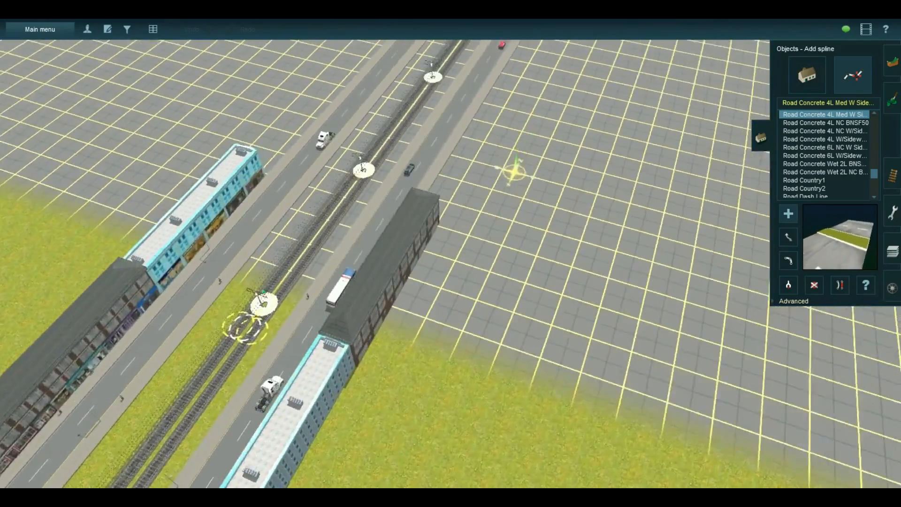
pyautogui.press('Left')
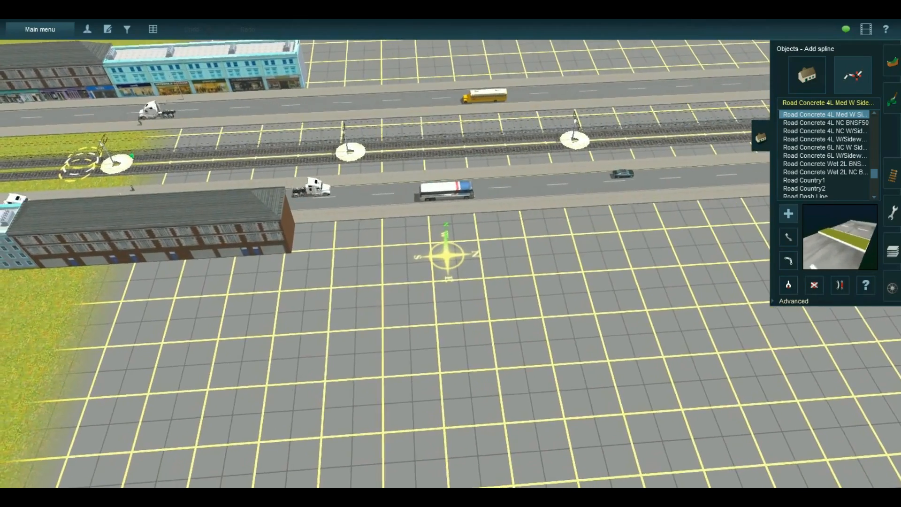
pyautogui.press('Up')
pyautogui.press('pageup')
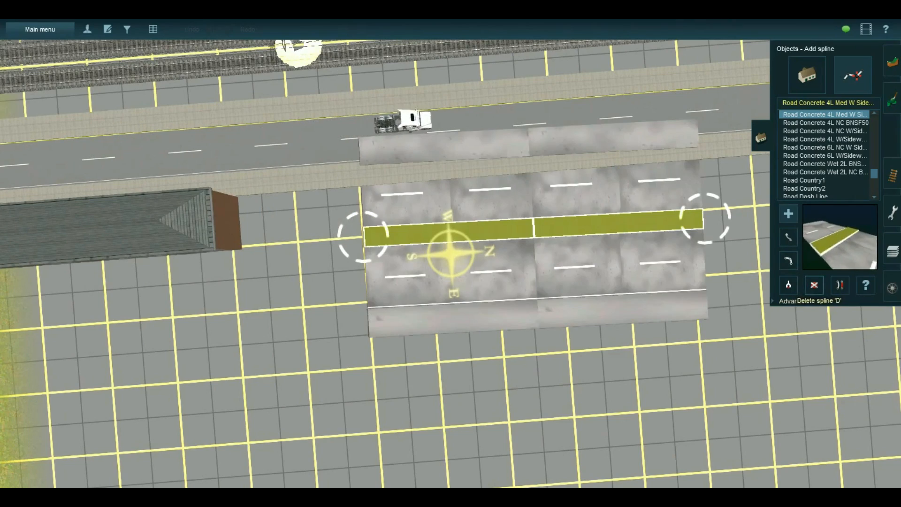
pyautogui.click(814, 285)
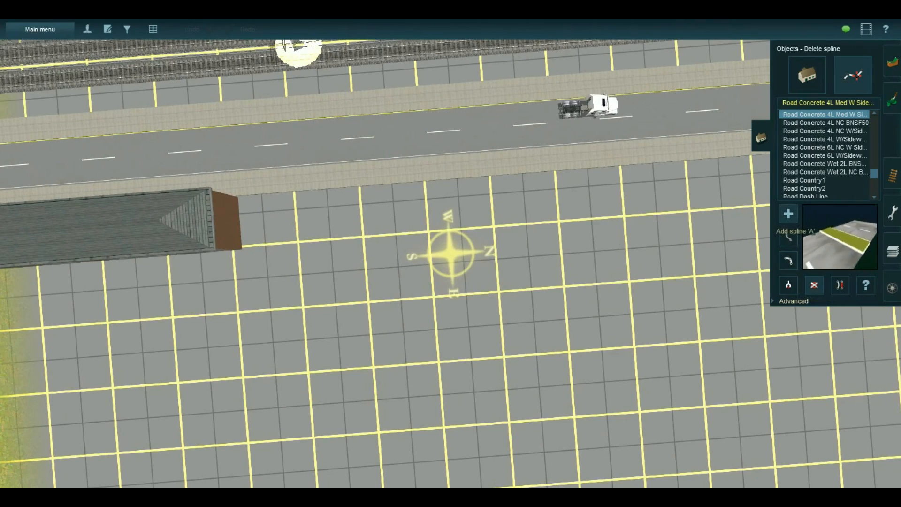
pyautogui.click(788, 214)
pyautogui.scroll(-3, 528, 193)
pyautogui.moveTo(545, 201); pyautogui.dragTo(431, 117, button='right')
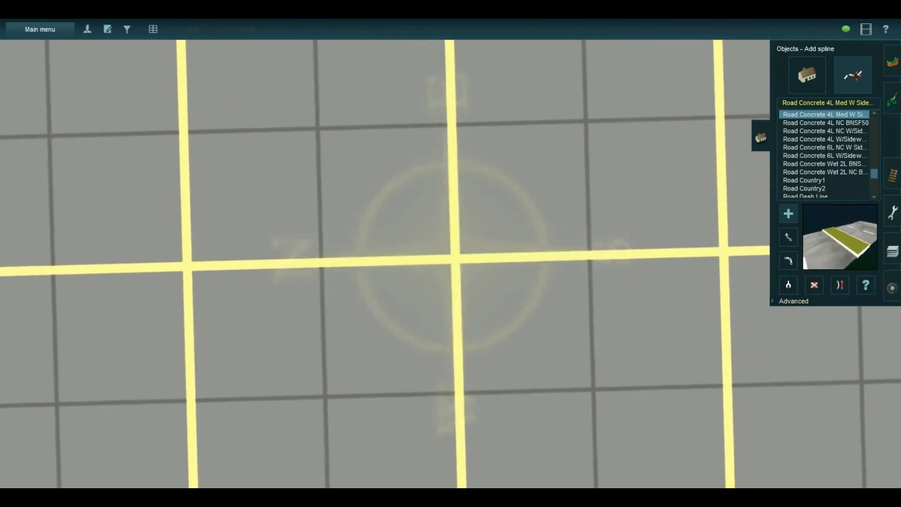
pyautogui.moveTo(452, 255); pyautogui.dragTo(450, 207)
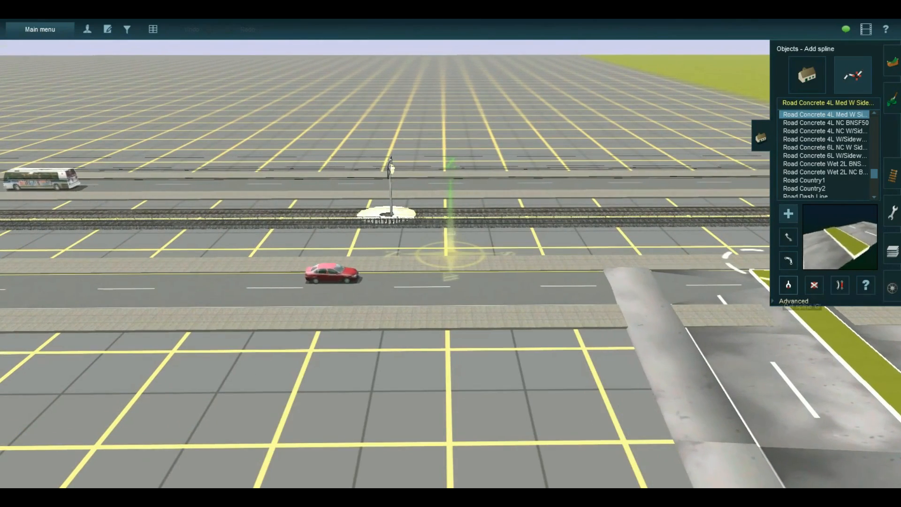
pyautogui.press('d')
# Step: Lay the four-lane median road straight across both streets and the railway, ending at the western edge of the board
pyautogui.click(789, 237)
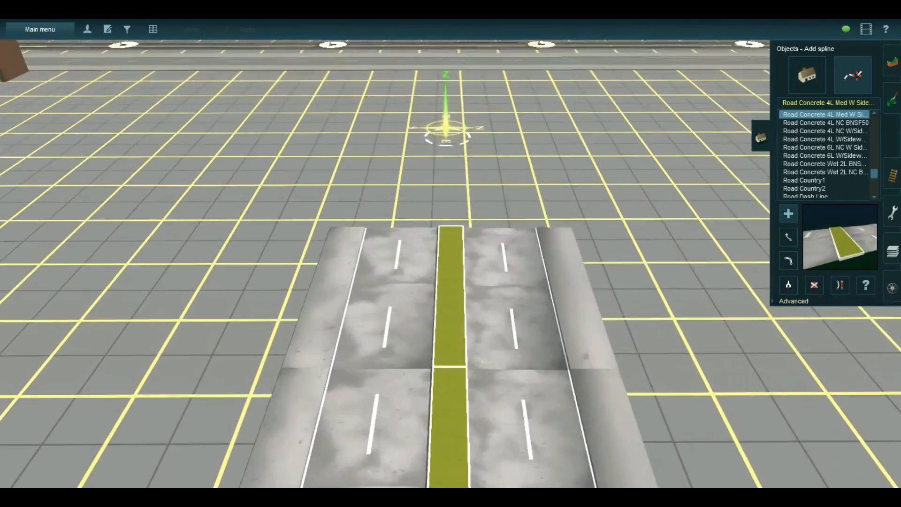
pyautogui.press('Up')
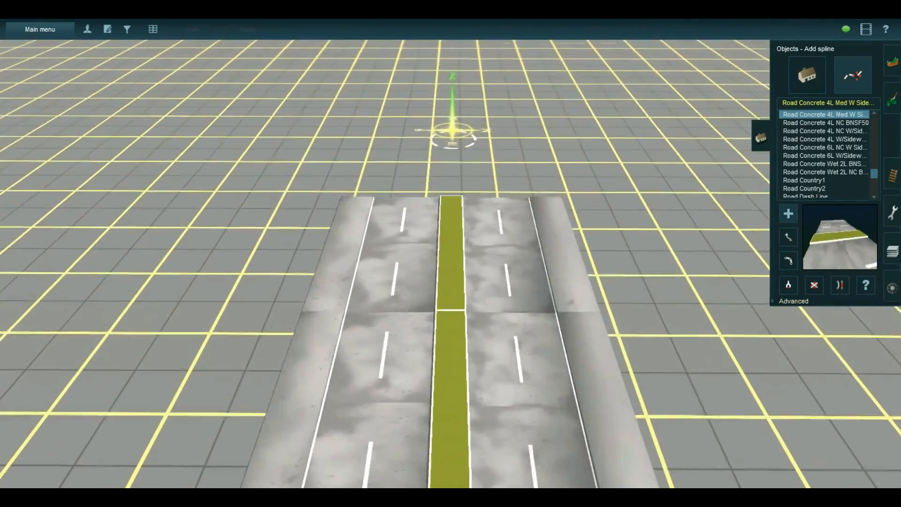
pyautogui.press('Up')
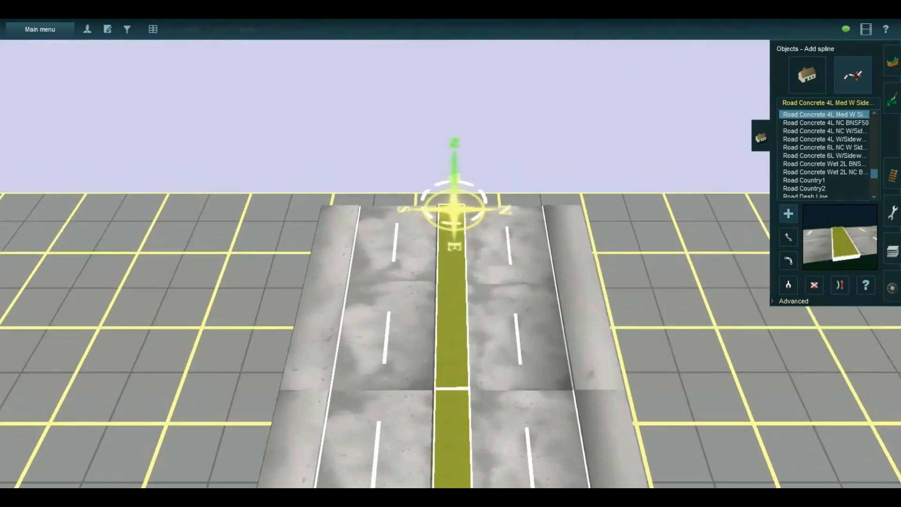
pyautogui.press('Up')
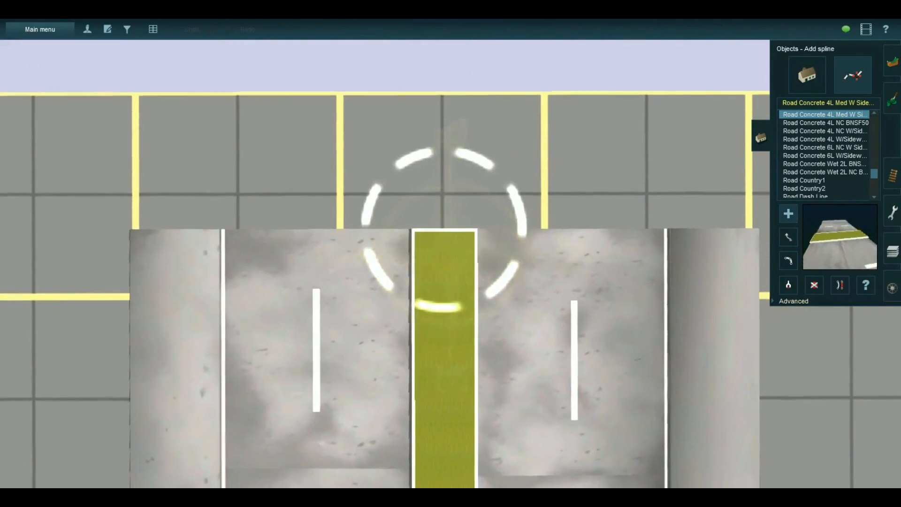
pyautogui.press('Up')
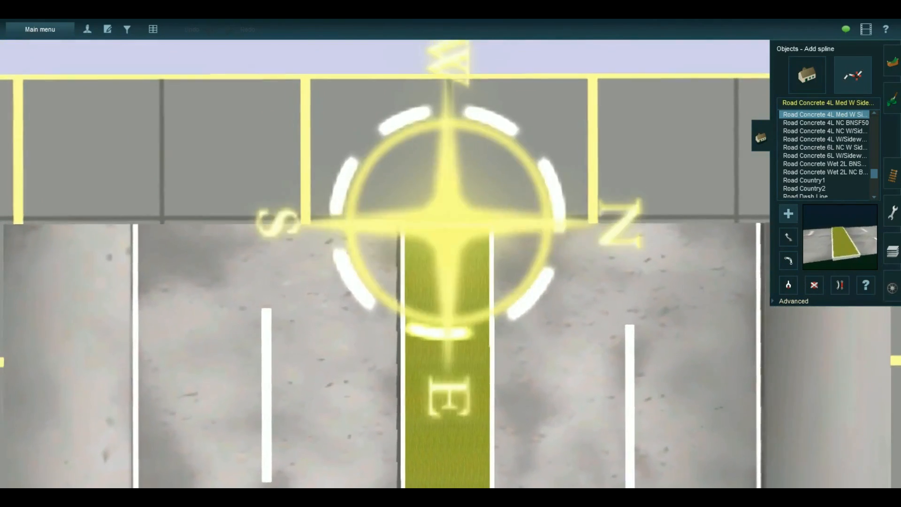
pyautogui.press('Up')
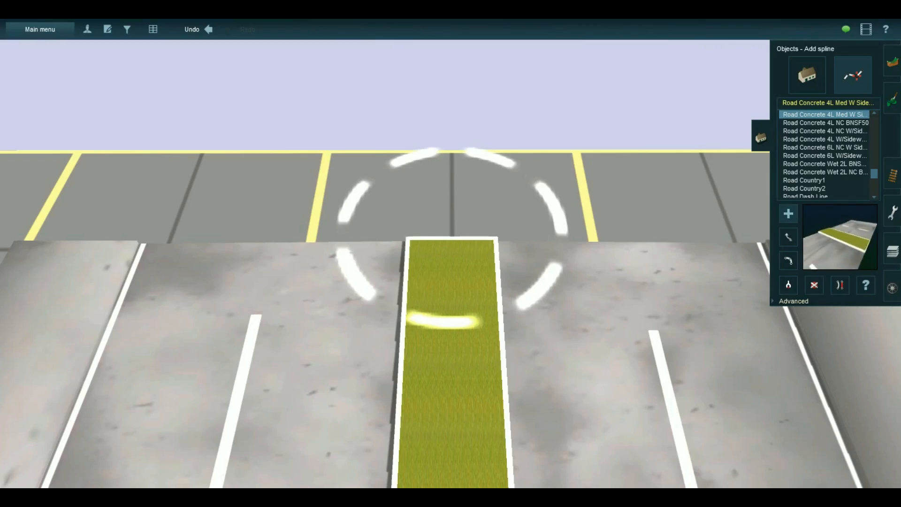
# Step: Insert spline points in the trackside fence at both edges of the new road and delete the fence section between them
pyautogui.scroll(-10, 441, 320)
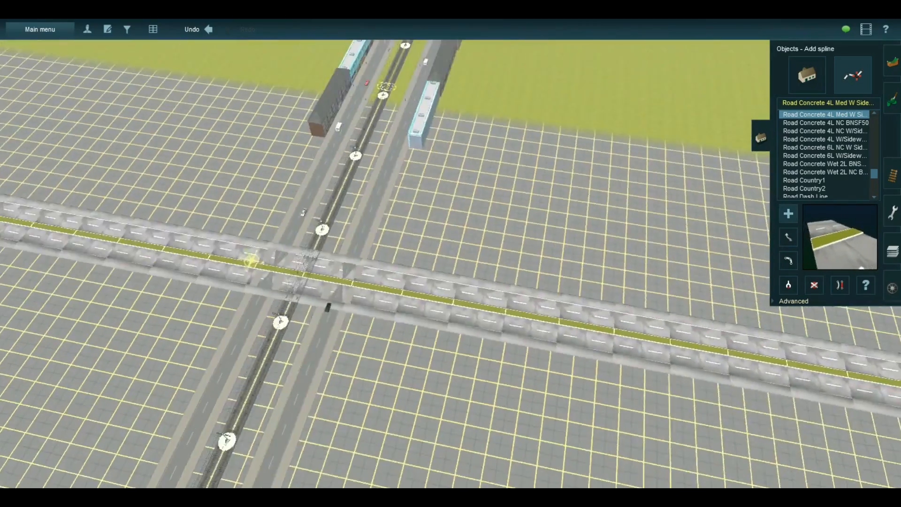
pyautogui.scroll(5, 451, 263)
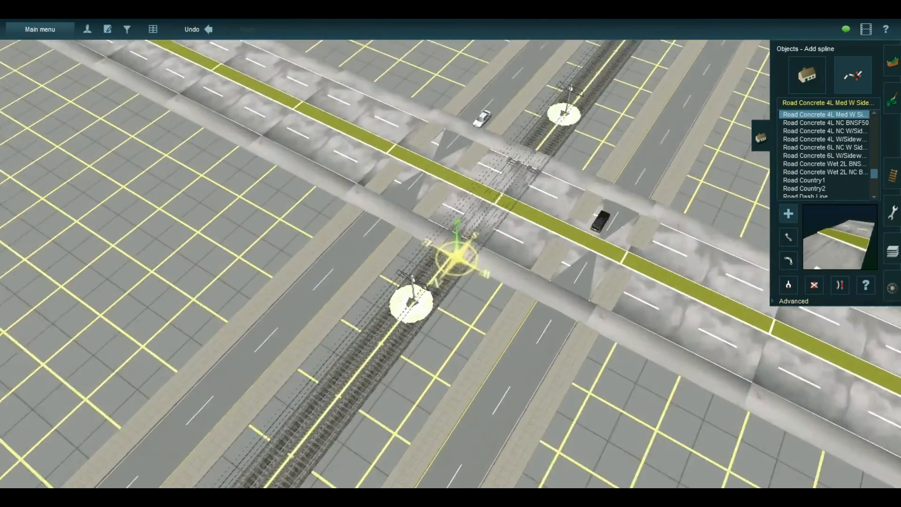
pyautogui.scroll(5, 457, 256)
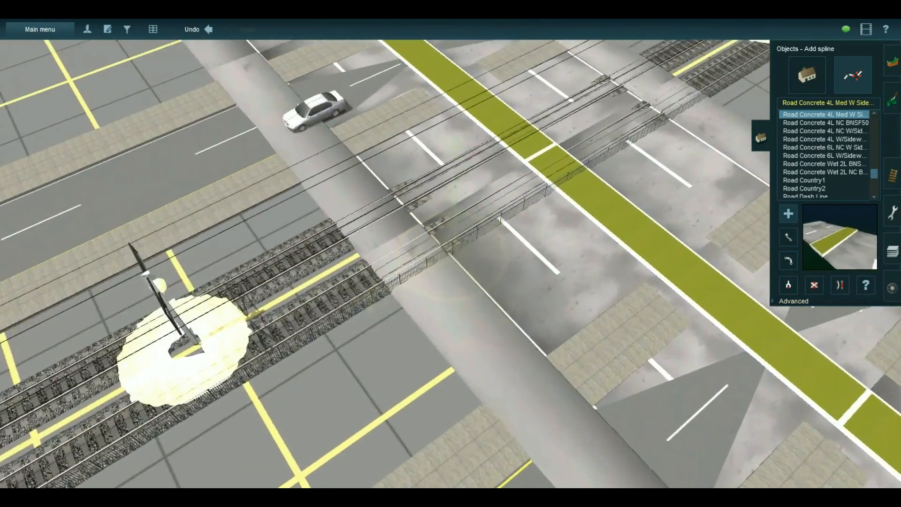
pyautogui.press('Down')
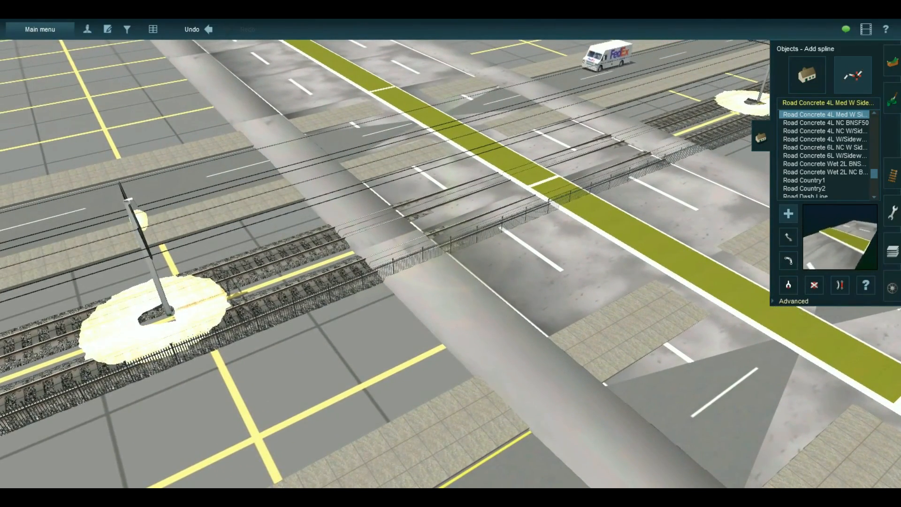
pyautogui.click(793, 301)
pyautogui.click(840, 323)
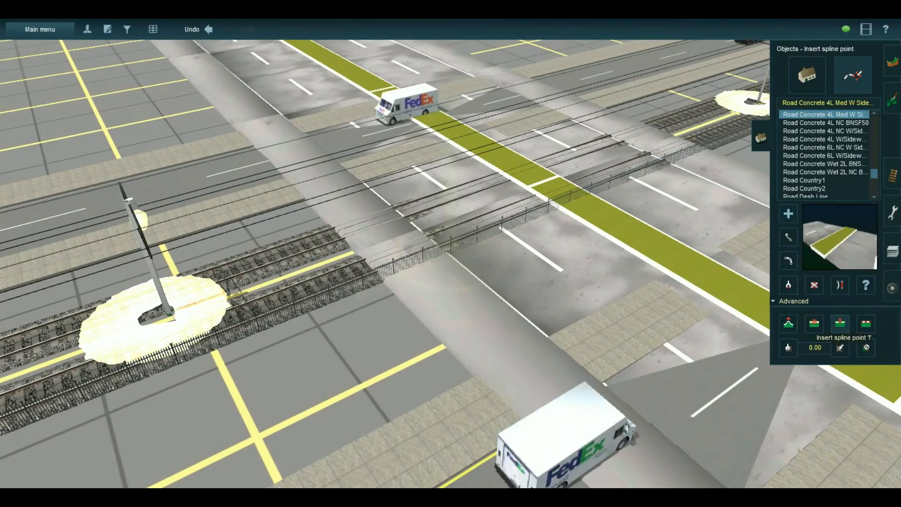
pyautogui.scroll(8, 429, 274)
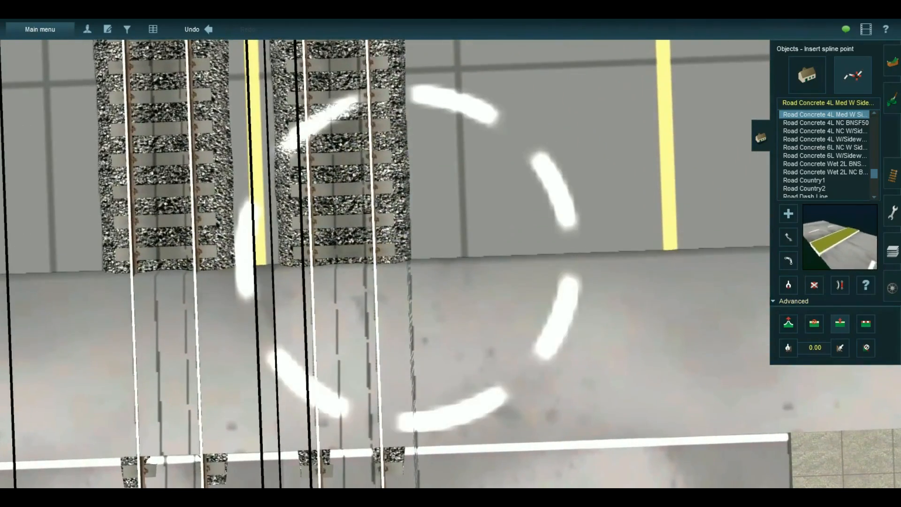
pyautogui.click(815, 285)
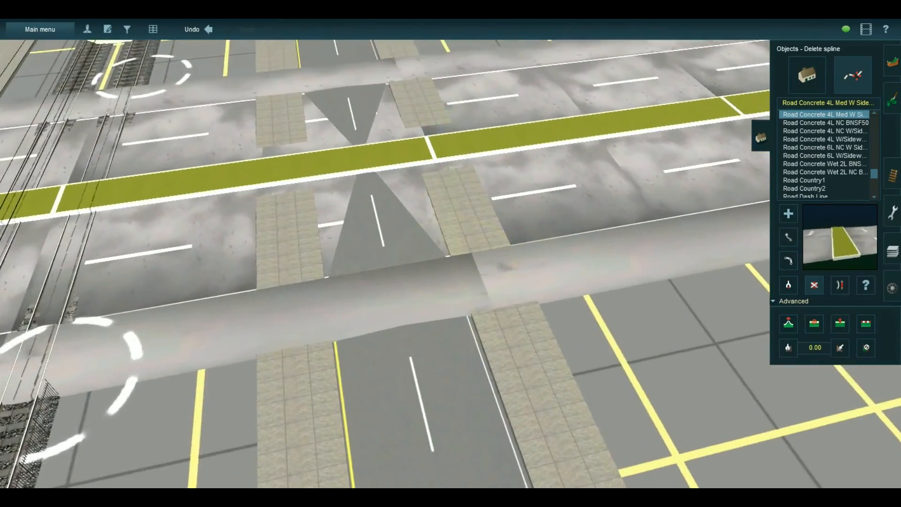
# Step: Split both Sidewalk 12FT splines of the western street at the new road's edges and delete the sections crossing the road
pyautogui.press('Up')
pyautogui.click(840, 324)
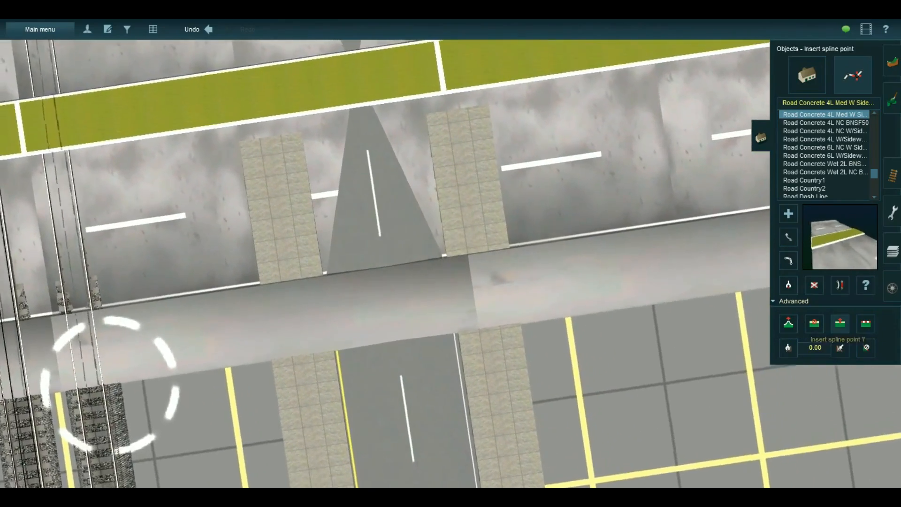
pyautogui.press('pageup')
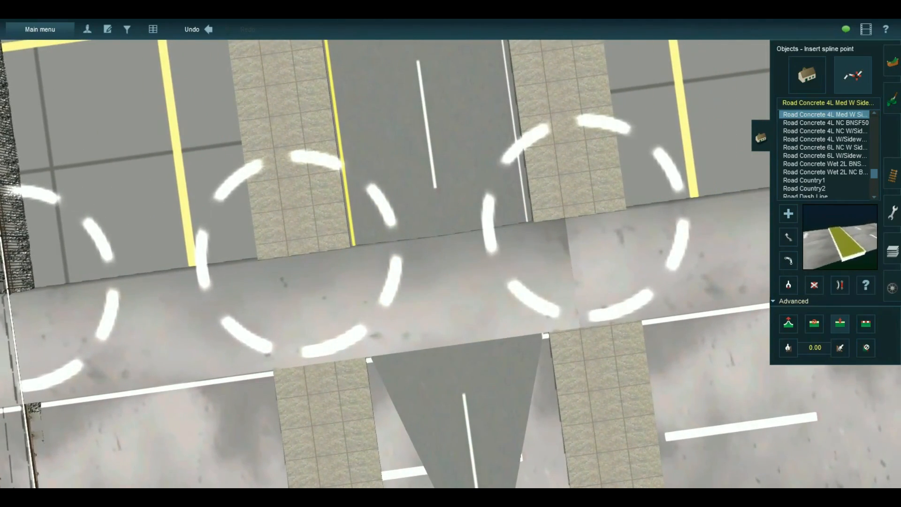
pyautogui.click(788, 284)
pyautogui.click(598, 356)
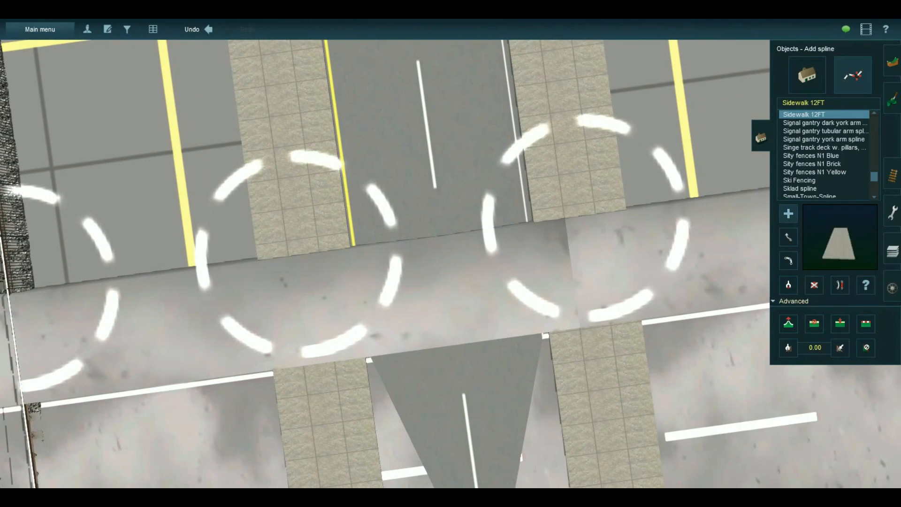
pyautogui.click(814, 285)
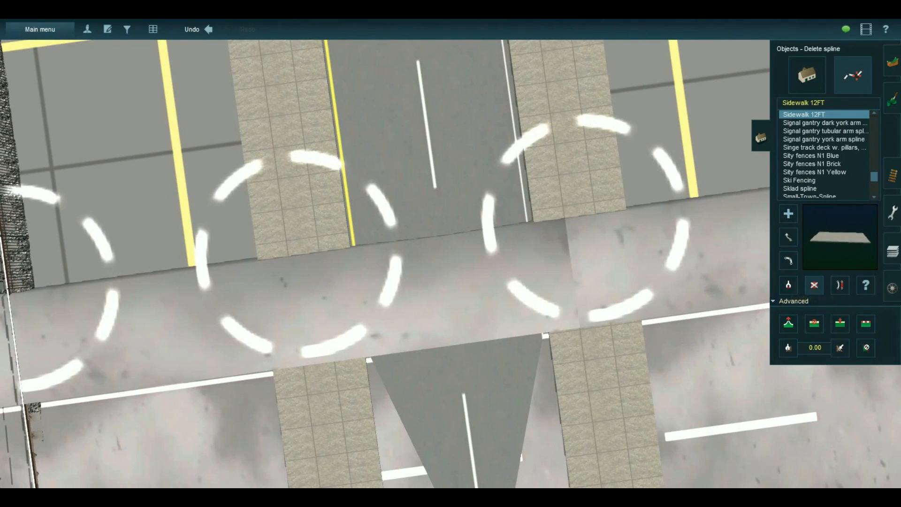
pyautogui.scroll(-10, 385, 262)
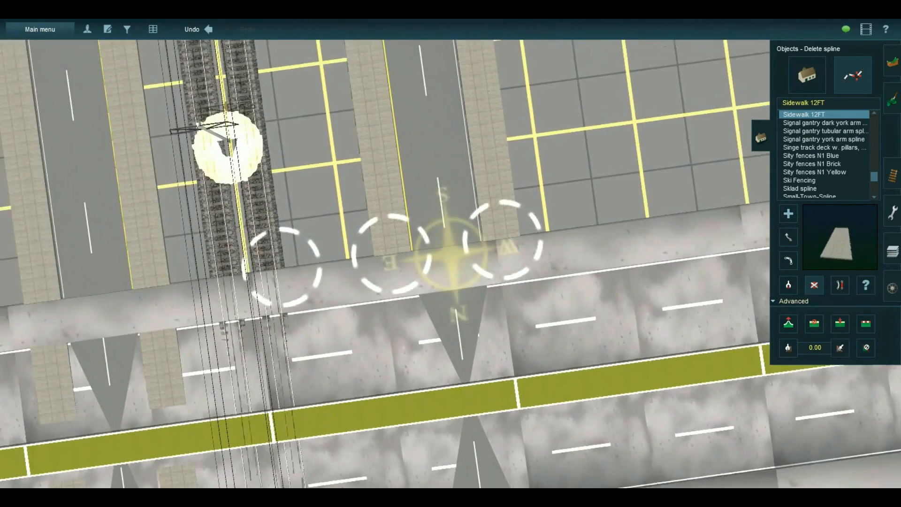
# Step: Insert two spline points in the median road on either side of the western street and delete the road section between them
pyautogui.scroll(3, 385, 263)
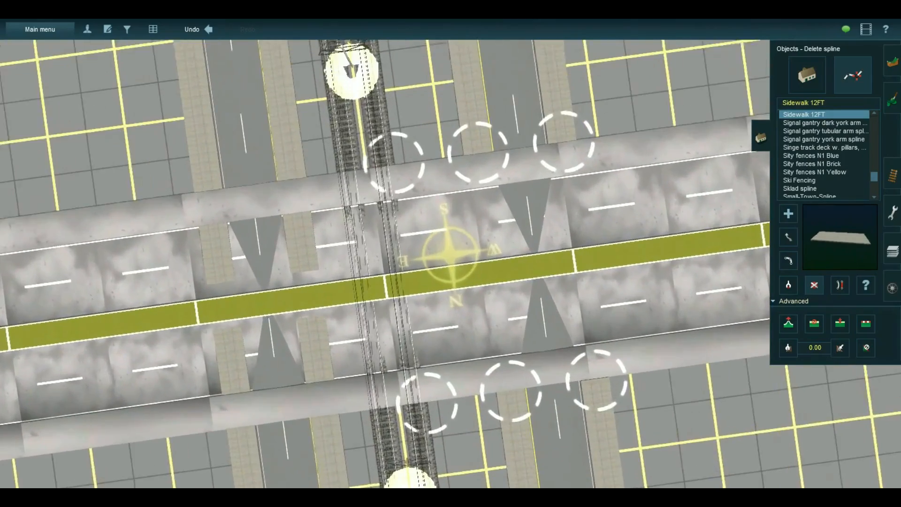
pyautogui.rightClick(650, 275)
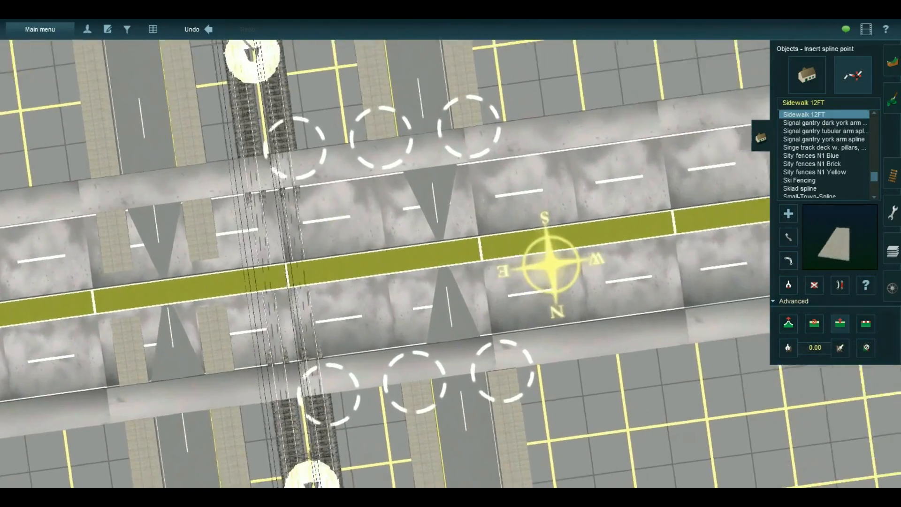
pyautogui.scroll(3, 451, 263)
pyautogui.rightClick(406, 256)
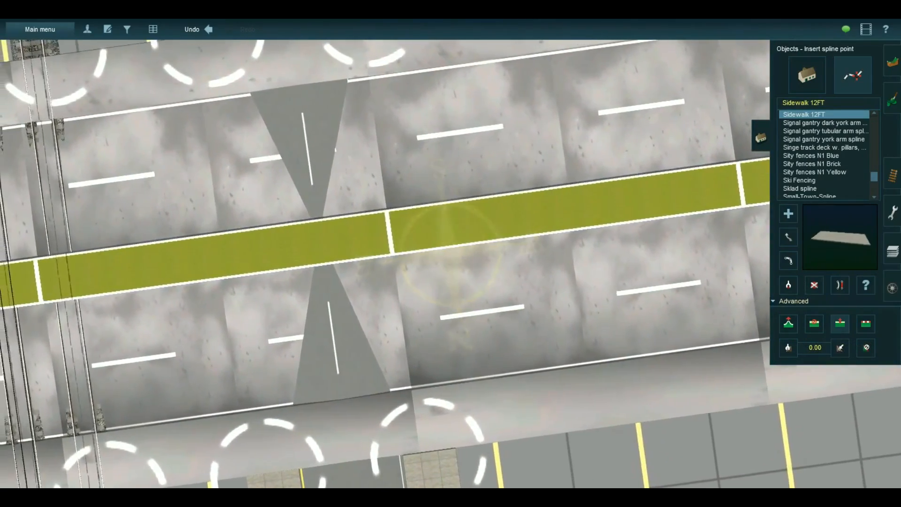
pyautogui.click(437, 226)
pyautogui.rightClick(339, 275)
pyautogui.click(315, 236)
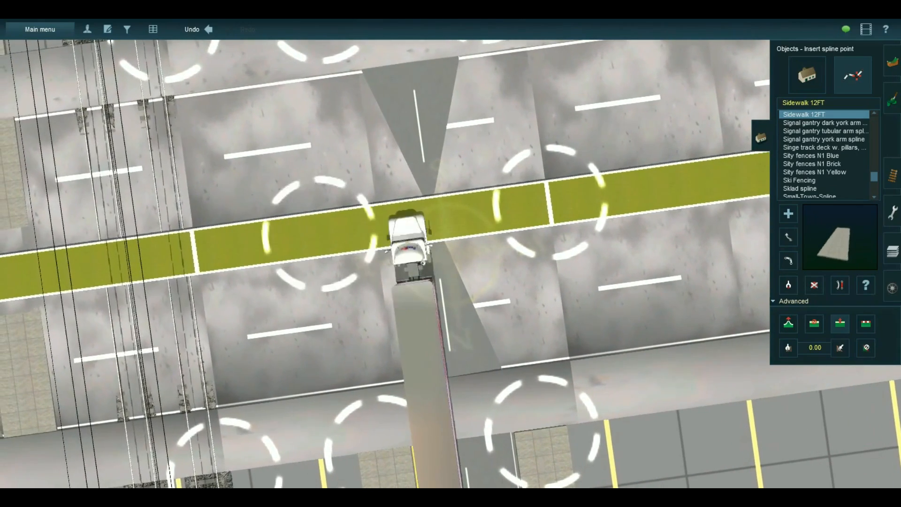
pyautogui.click(813, 285)
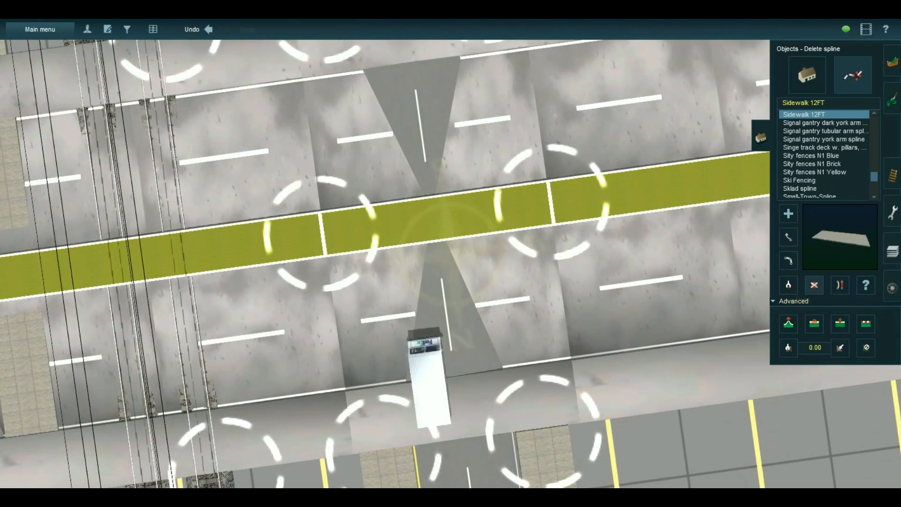
pyautogui.click(435, 219)
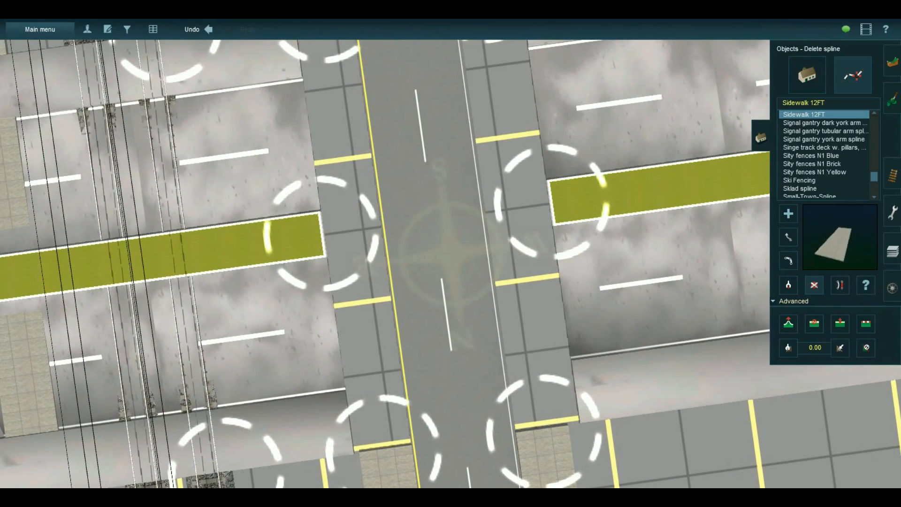
# Step: Move the cut end of the western median road section up against the edge of the street
pyautogui.click(788, 237)
pyautogui.scroll(3, 385, 263)
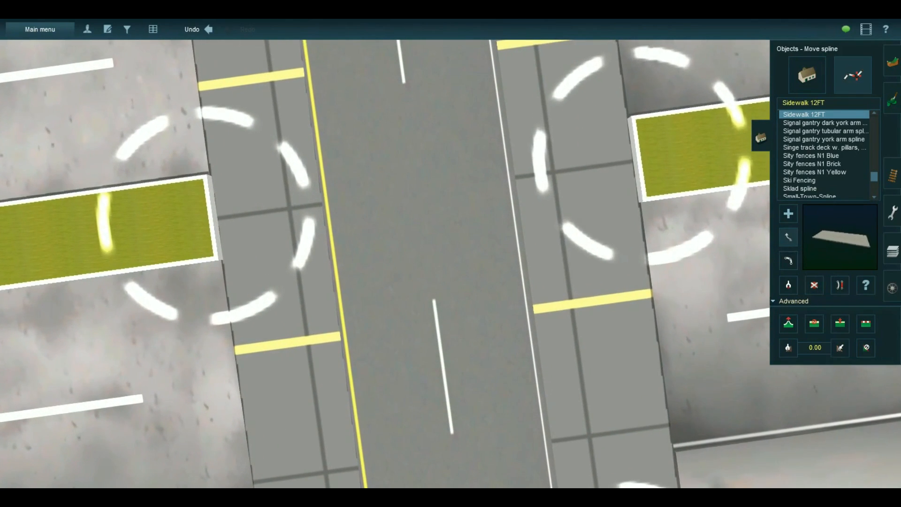
pyautogui.moveTo(638, 157); pyautogui.dragTo(441, 253)
pyautogui.rightClick(535, 181)
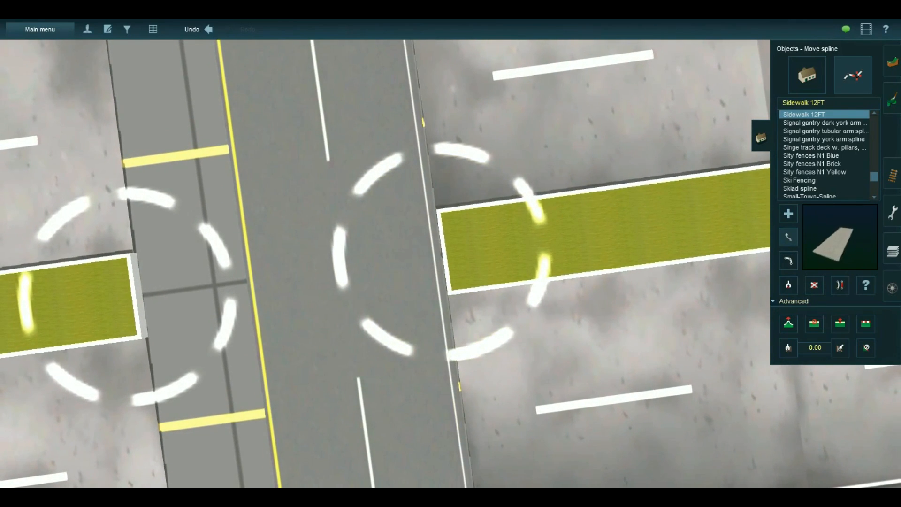
# Step: Move the cut end of the median road section east of the western street up against that street's edge
pyautogui.rightClick(317, 261)
pyautogui.rightClick(351, 289)
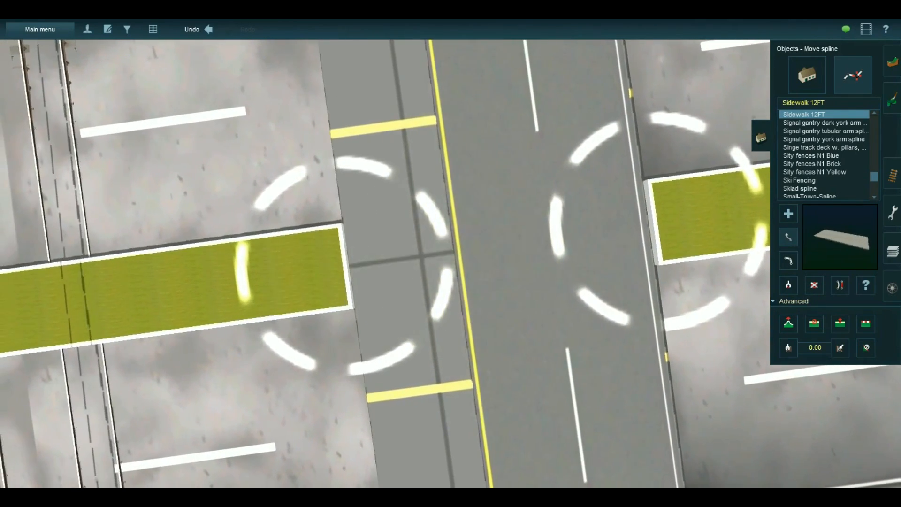
pyautogui.moveTo(347, 263); pyautogui.dragTo(452, 252)
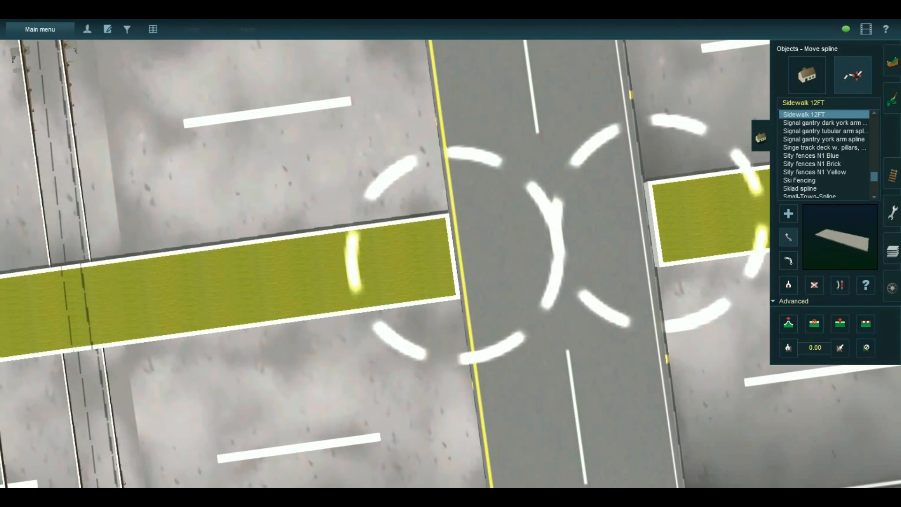
# Step: Insert spline points in the median road on either side of the railway and delete the road section covering the tracks
pyautogui.scroll(-5, 451, 254)
pyautogui.scroll(-3, 375, 352)
pyautogui.rightClick(375, 352)
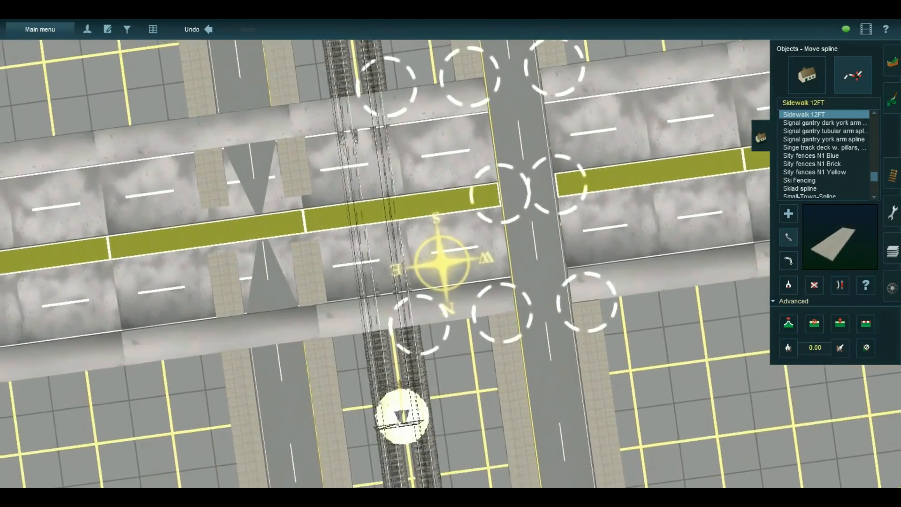
pyautogui.rightClick(384, 221)
pyautogui.scroll(2, 384, 221)
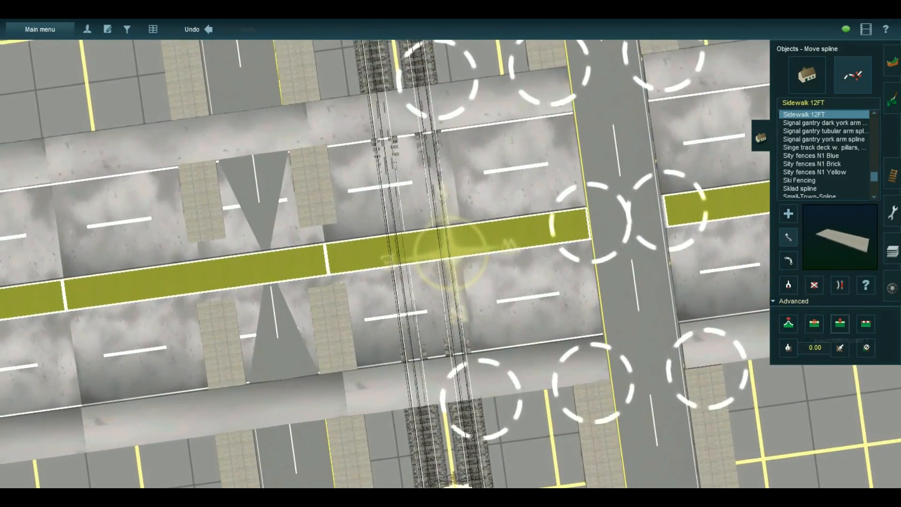
pyautogui.click(788, 237)
pyautogui.scroll(3, 441, 244)
pyautogui.click(469, 232)
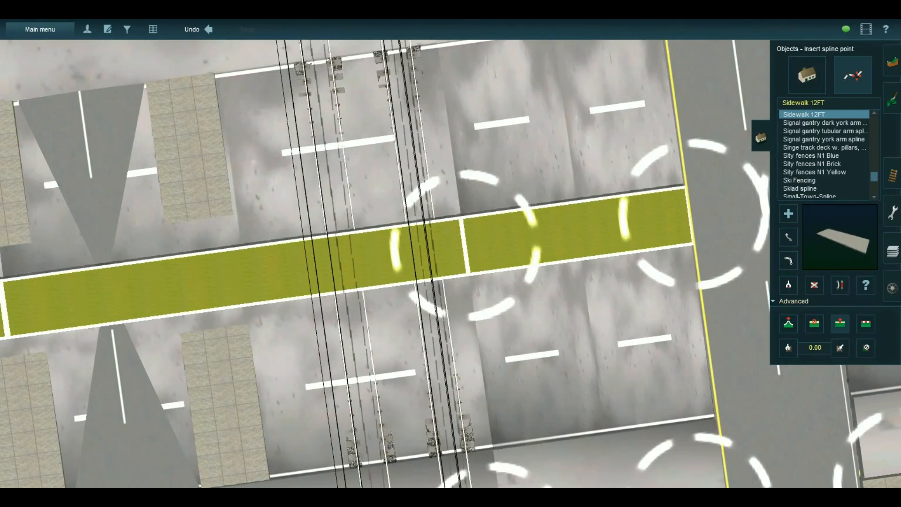
pyautogui.click(300, 268)
pyautogui.click(815, 285)
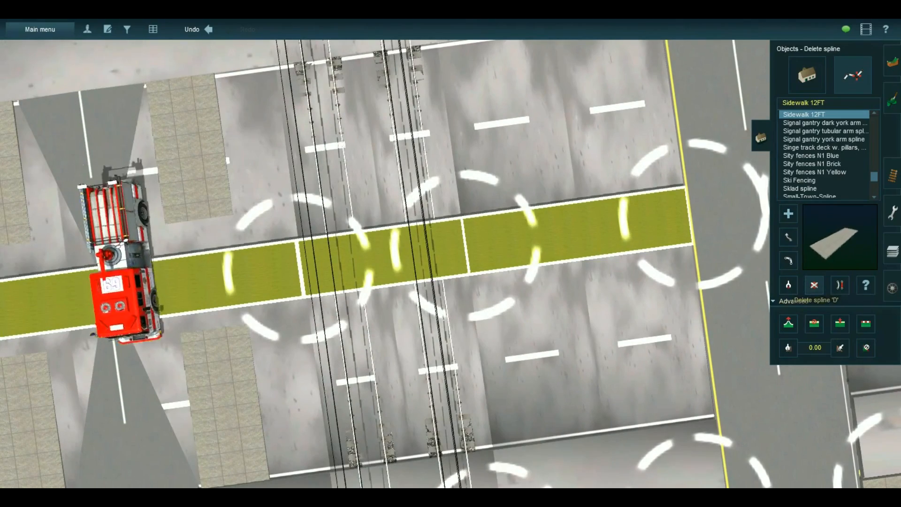
pyautogui.scroll(4, 451, 253)
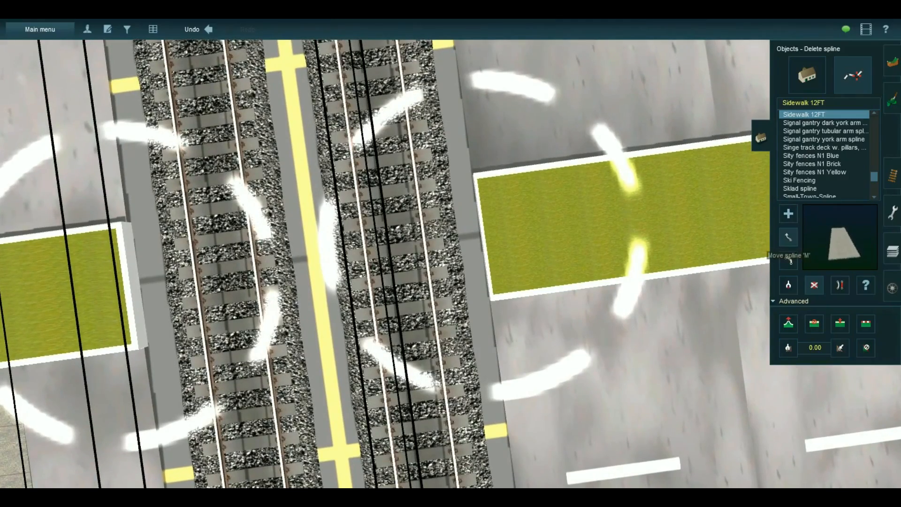
# Step: Move both cut ends of the median road beside the railway up against the outer edges of the tracks
pyautogui.click(789, 260)
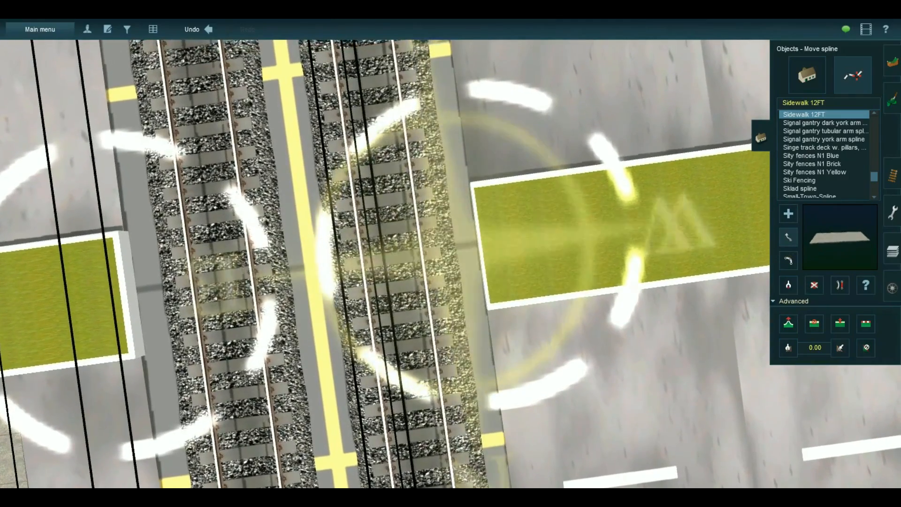
pyautogui.moveTo(478, 244); pyautogui.dragTo(455, 249)
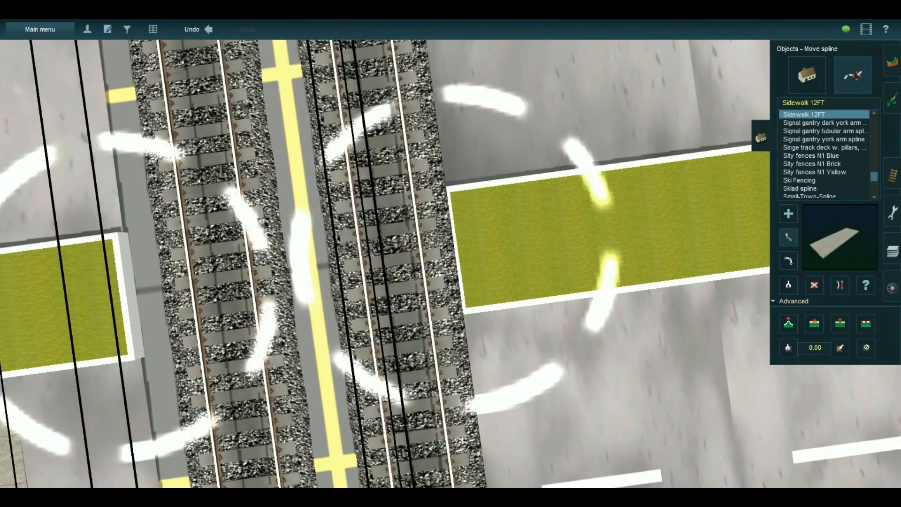
pyautogui.rightClick(200, 296)
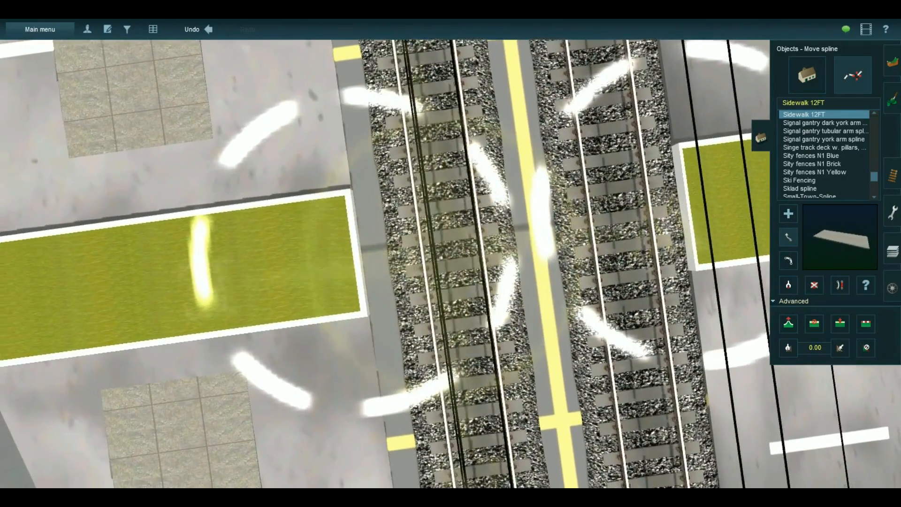
pyautogui.rightClick(389, 245)
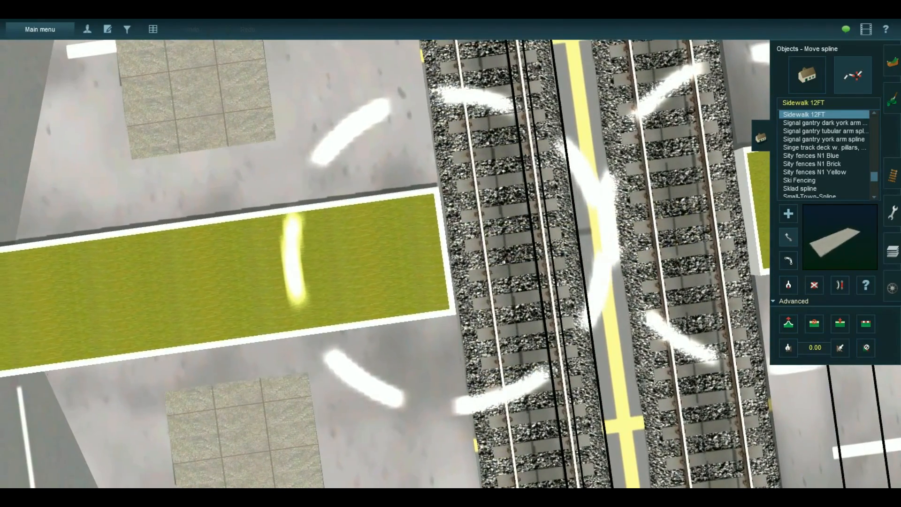
# Step: Insert spline points in the median road on either side of the eastern street and delete the road section crossing it
pyautogui.scroll(-3, 329, 277)
pyautogui.rightClick(328, 277)
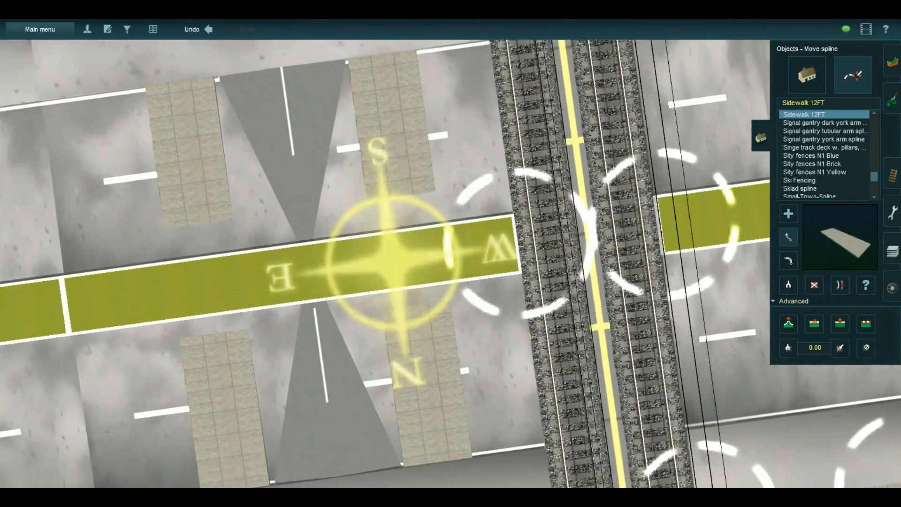
pyautogui.click(840, 323)
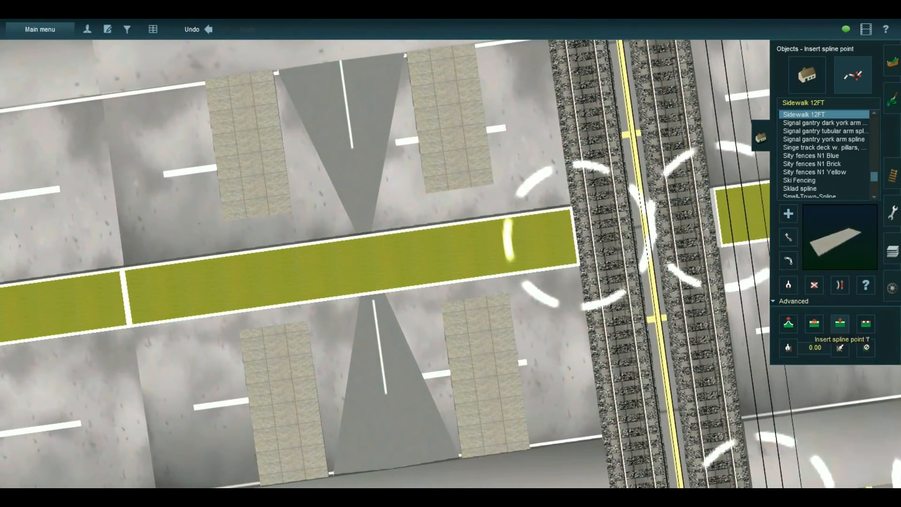
pyautogui.rightClick(270, 289)
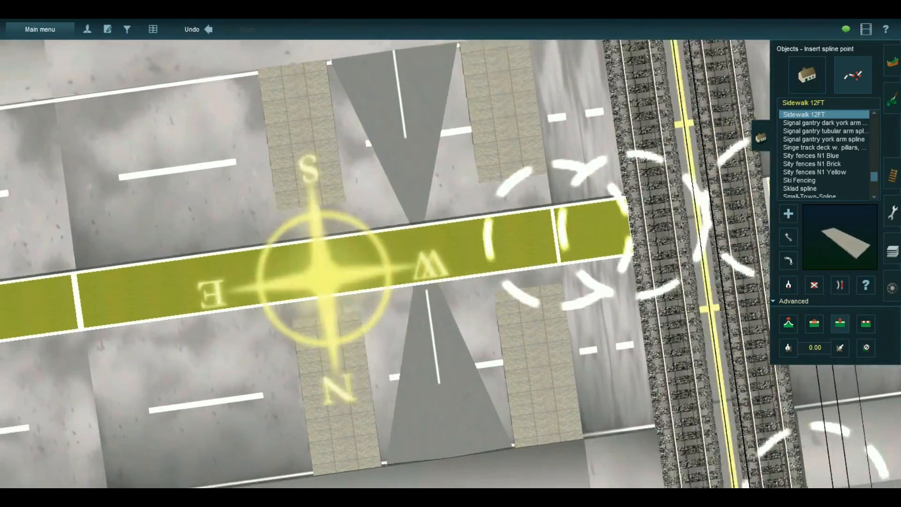
pyautogui.rightClick(401, 257)
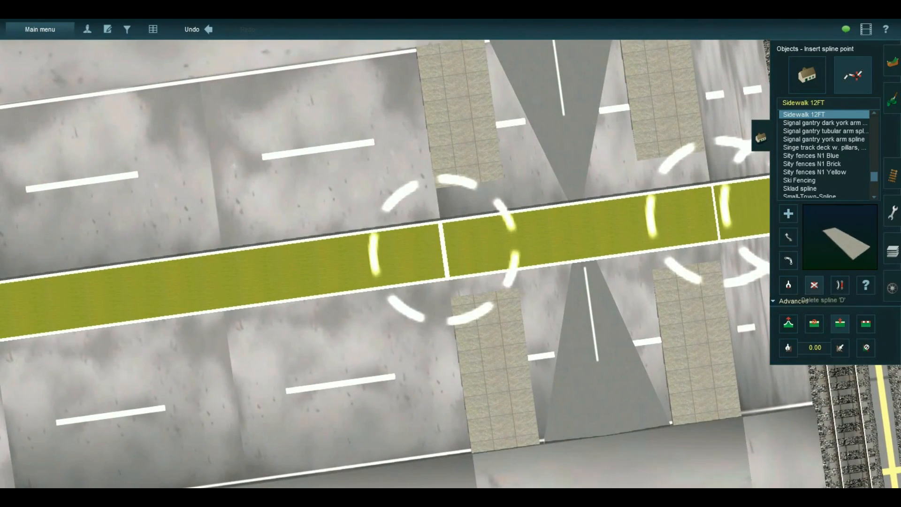
pyautogui.click(814, 285)
pyautogui.scroll(-3, 450, 253)
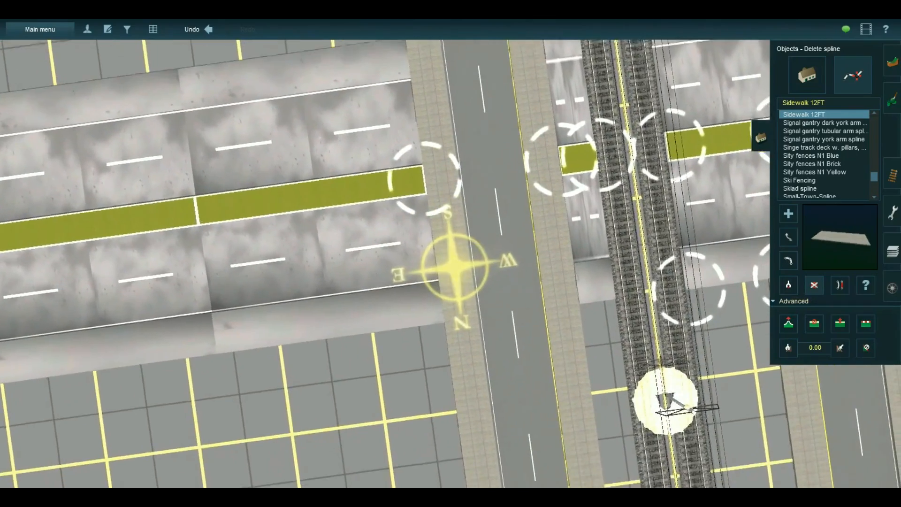
# Step: Try splitting both Sidewalk 12FT splines of the eastern street at the median road's white edge lines
pyautogui.rightClick(549, 292)
pyautogui.scroll(3, 450, 253)
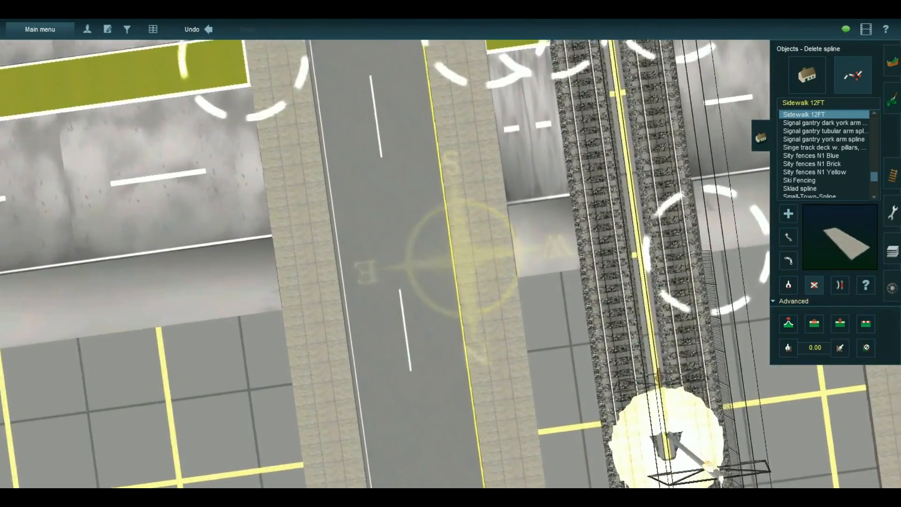
pyautogui.click(840, 324)
pyautogui.rightClick(499, 223)
pyautogui.scroll(2, 498, 224)
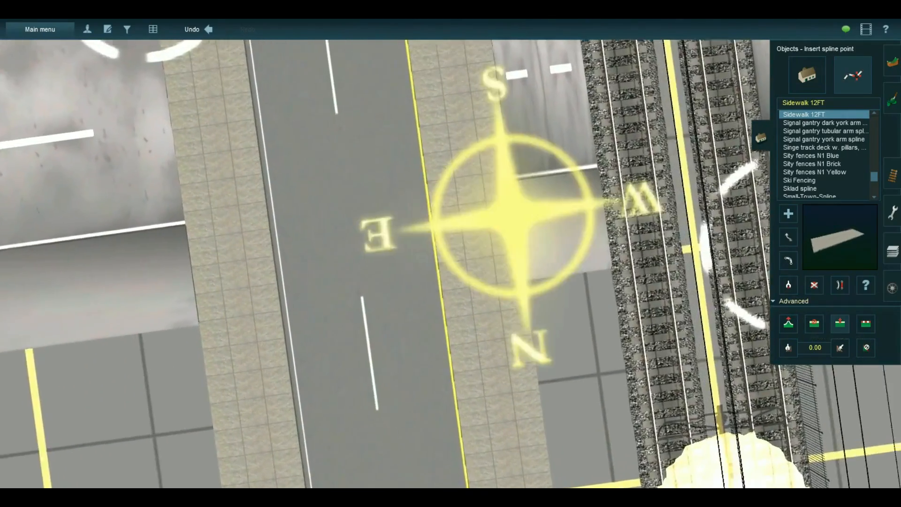
pyautogui.rightClick(406, 226)
pyautogui.scroll(1, 406, 226)
pyautogui.click(458, 238)
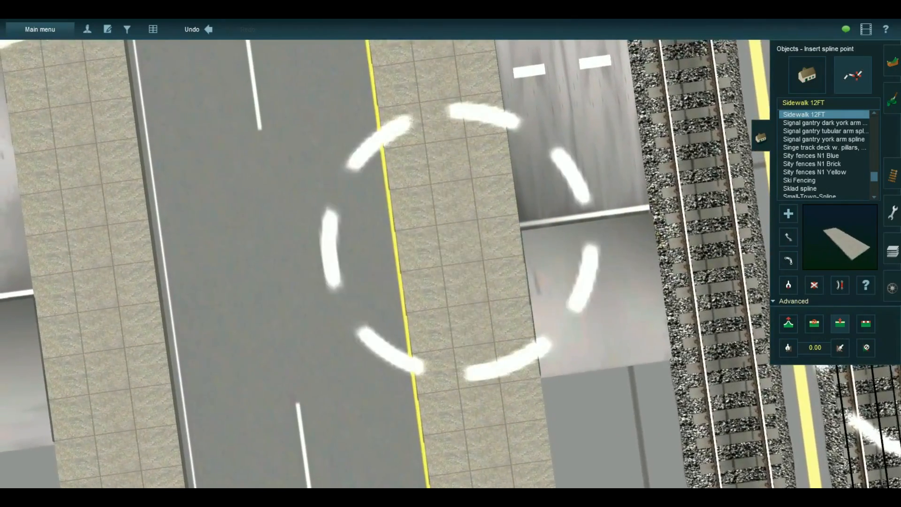
pyautogui.rightClick(198, 269)
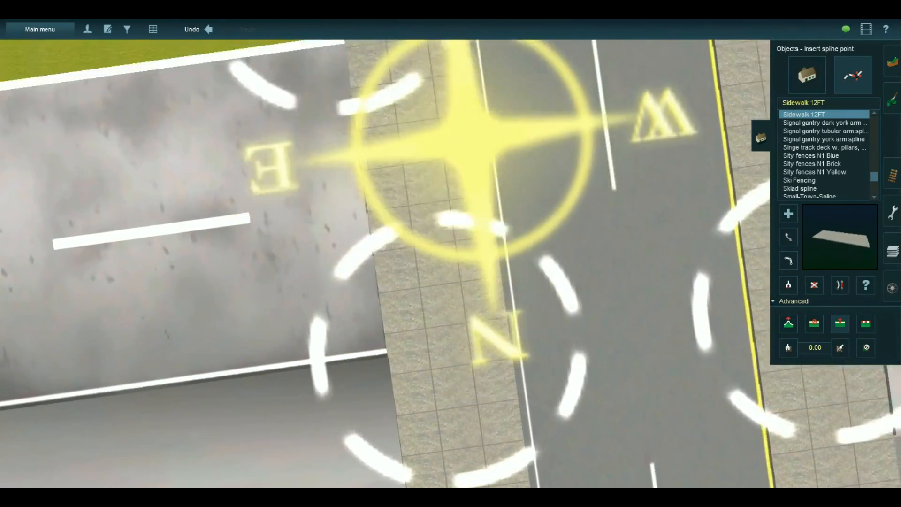
pyautogui.moveTo(469, 142); pyautogui.dragTo(439, 184, button='right')
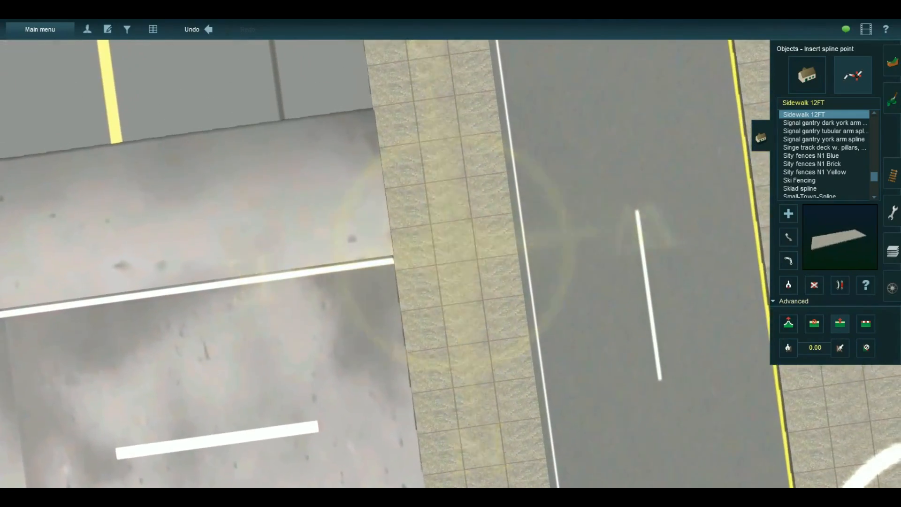
pyautogui.rightClick(599, 239)
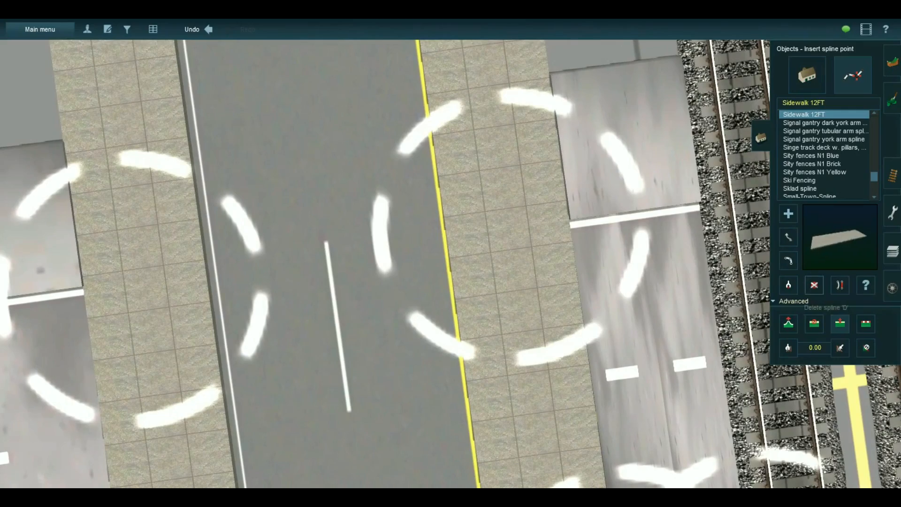
# Step: Delete the two eastern street sidewalk sections between the inserted points, and undo these sidewalk cuts
pyautogui.click(814, 285)
pyautogui.click(517, 300)
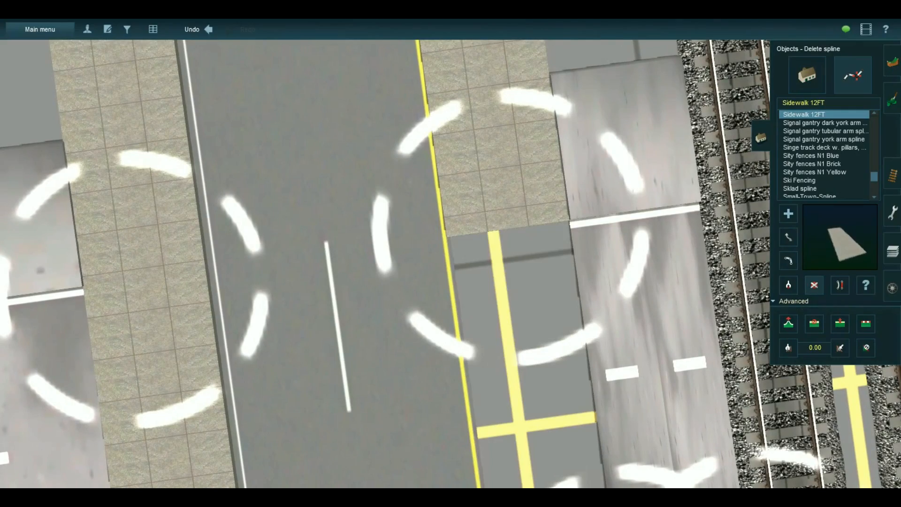
pyautogui.click(155, 352)
pyautogui.scroll(-3, 451, 255)
pyautogui.scroll(-5, 451, 255)
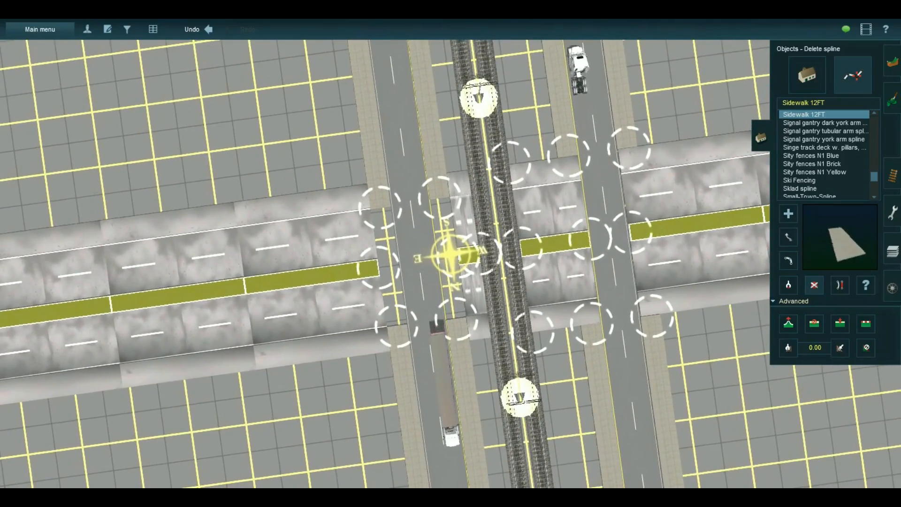
pyautogui.scroll(5, 451, 254)
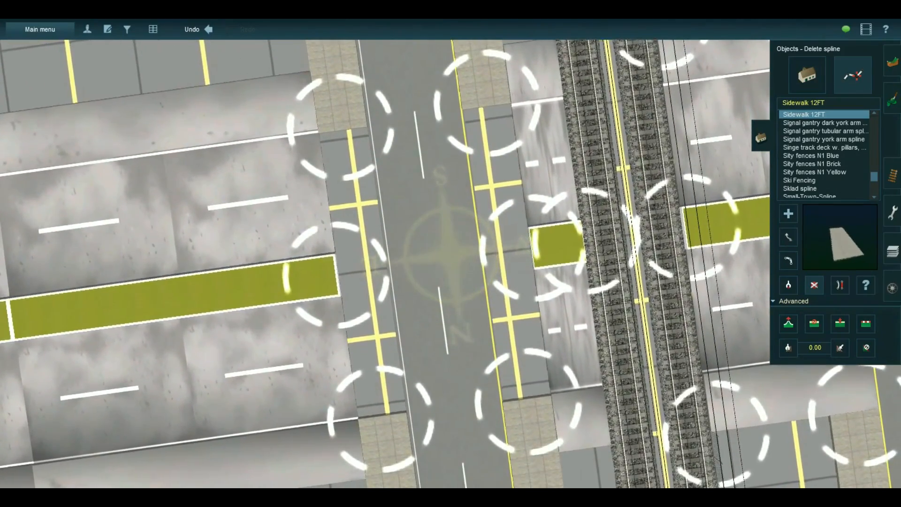
pyautogui.hotkey('ctrl', 'z')
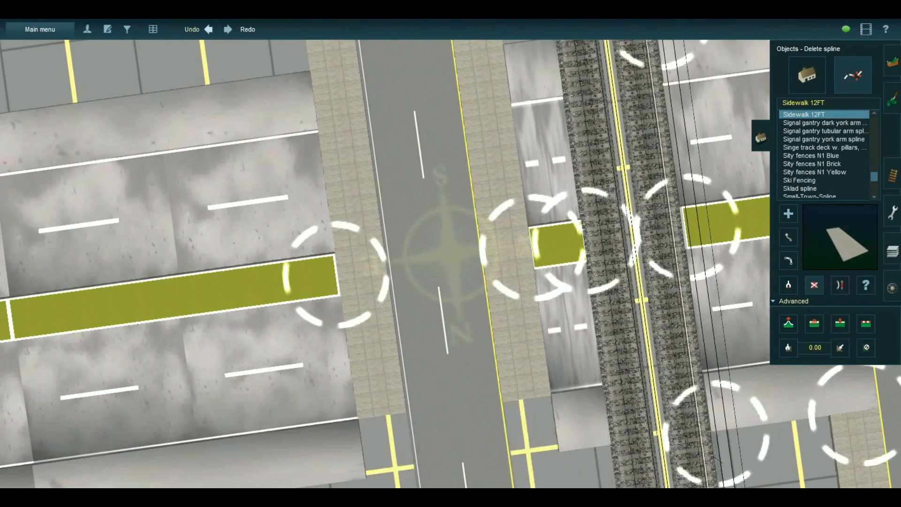
# Step: Insert spline points in both Sidewalk 12FT splines of the eastern street at the new road's outer north and south edges
pyautogui.rightClick(459, 365)
pyautogui.scroll(3, 458, 364)
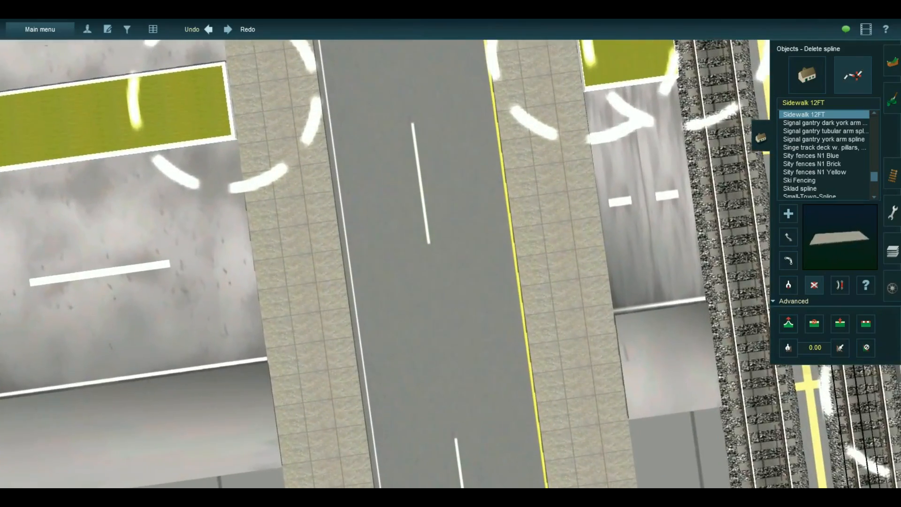
pyautogui.click(840, 323)
pyautogui.rightClick(611, 411)
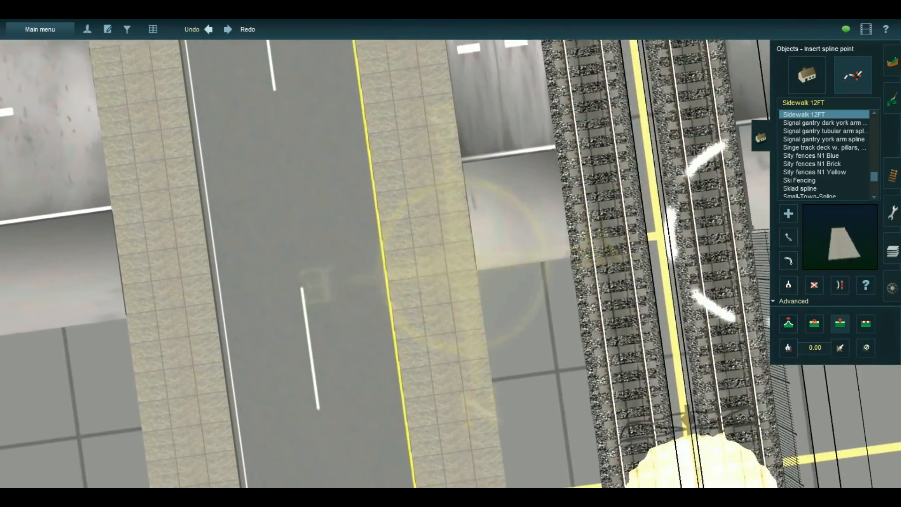
pyautogui.click(421, 271)
pyautogui.rightClick(231, 297)
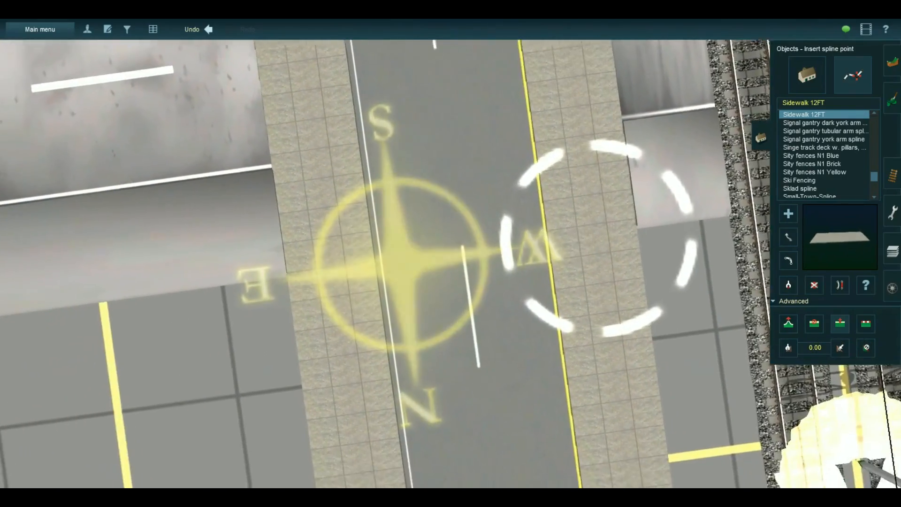
pyautogui.click(382, 272)
pyautogui.rightClick(493, 113)
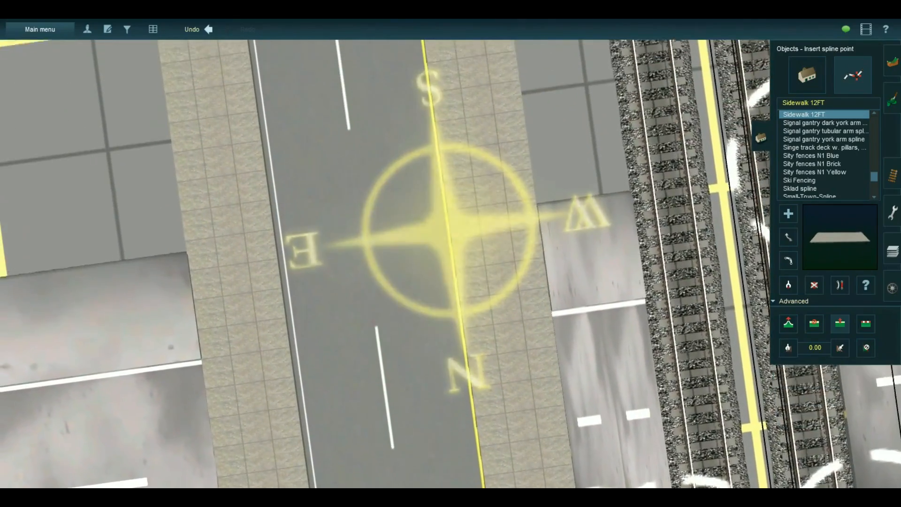
pyautogui.click(495, 226)
pyautogui.click(223, 263)
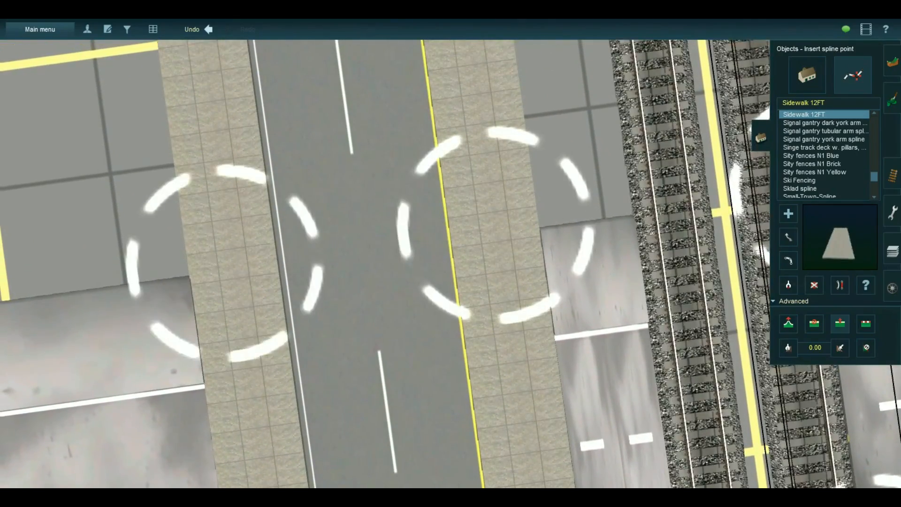
# Step: Delete the two Sidewalk 12FT sections of the eastern street that cross the new road
pyautogui.click(814, 285)
pyautogui.click(511, 357)
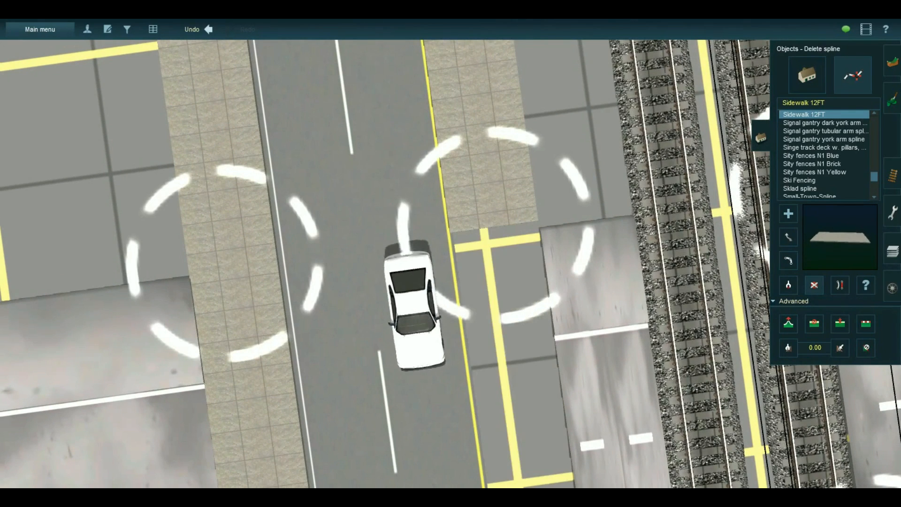
pyautogui.click(249, 376)
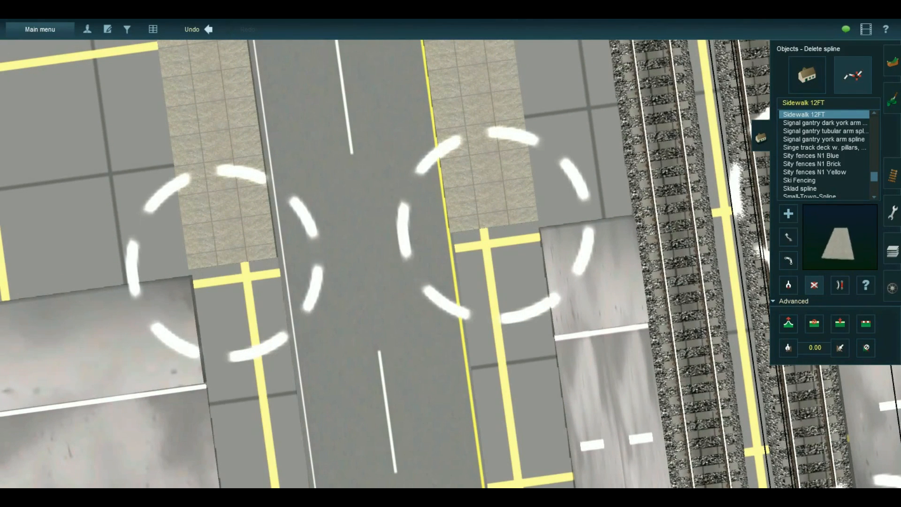
# Step: Move the grass median's spline ends on both sides of the eastern street up to the street's edges
pyautogui.click(789, 261)
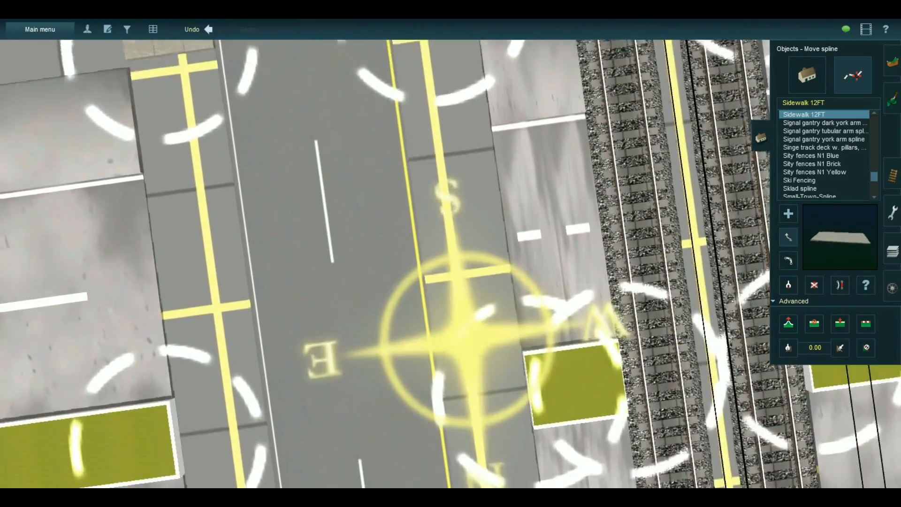
pyautogui.press('Left')
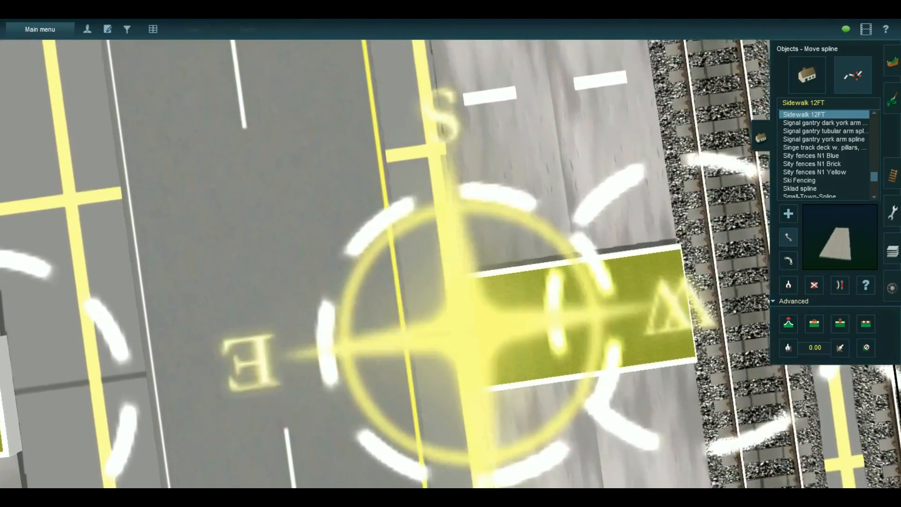
pyautogui.press('Left')
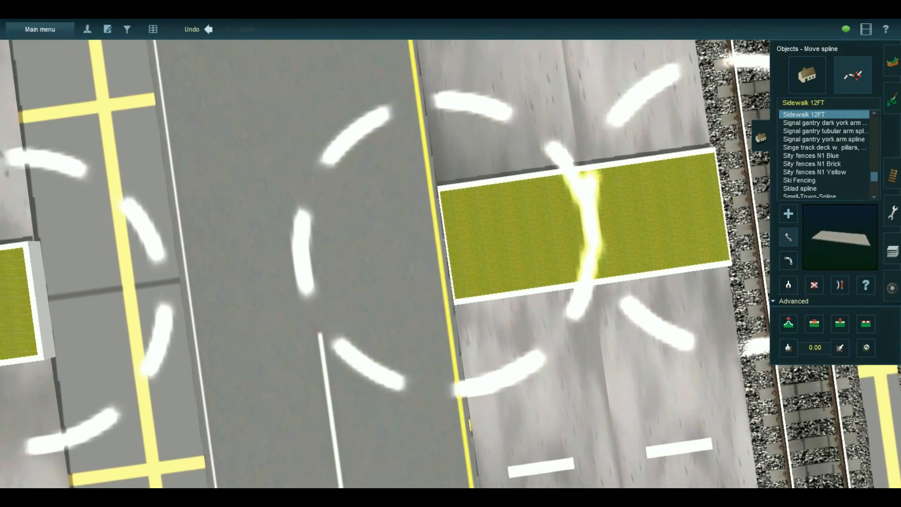
pyautogui.press('Left')
pyautogui.rightClick(242, 339)
pyautogui.rightClick(376, 212)
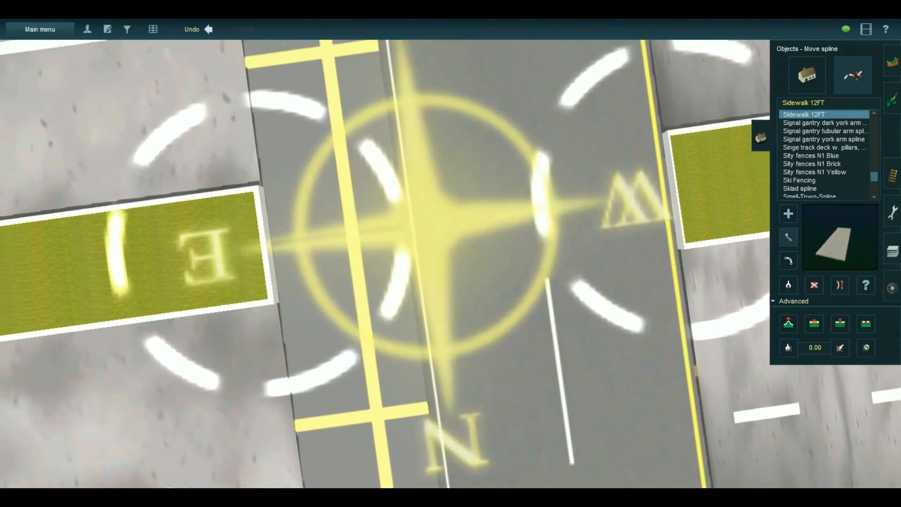
pyautogui.rightClick(433, 249)
pyautogui.moveTo(300, 273); pyautogui.dragTo(401, 266)
pyautogui.press('Left')
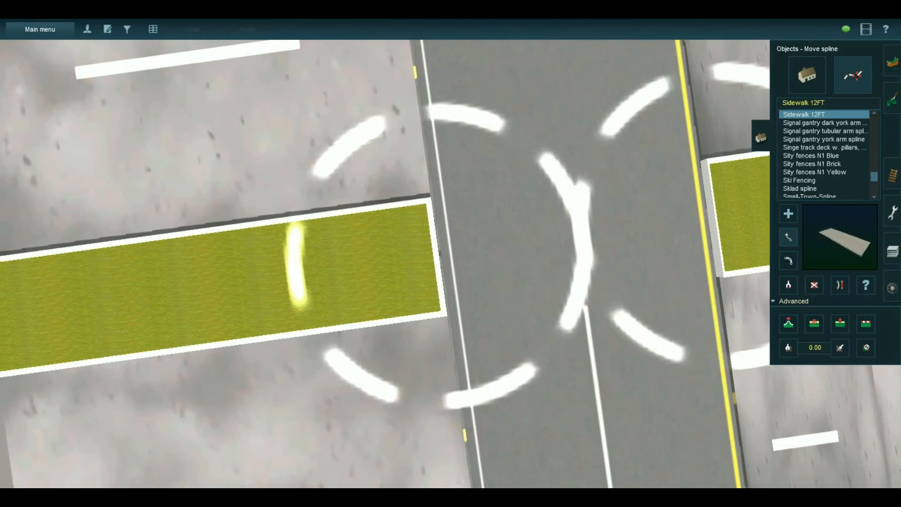
# Step: Identify the spline type used for the western street
pyautogui.scroll(-5, 450, 253)
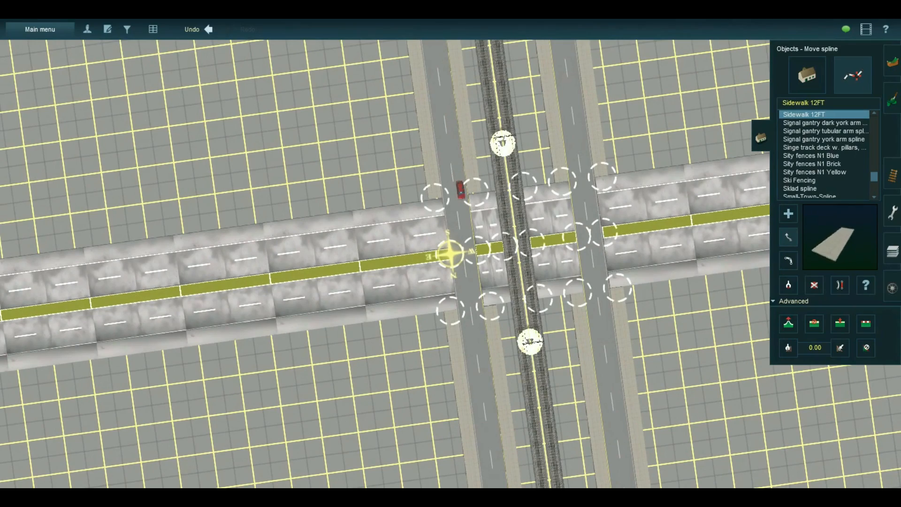
pyautogui.rightClick(503, 270)
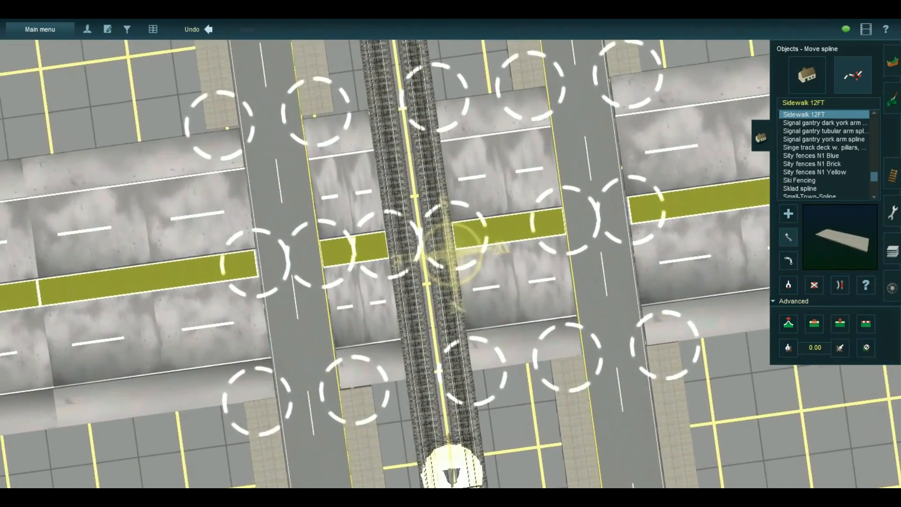
pyautogui.click(788, 285)
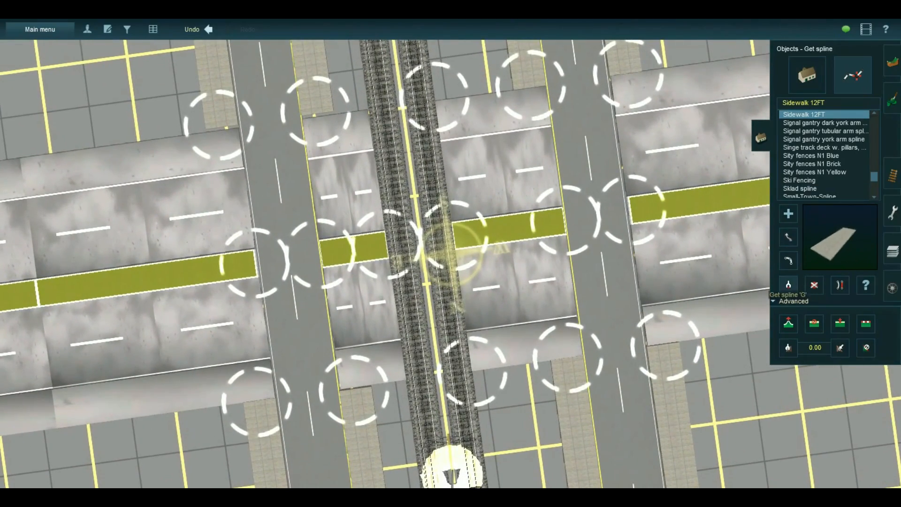
pyautogui.click(592, 281)
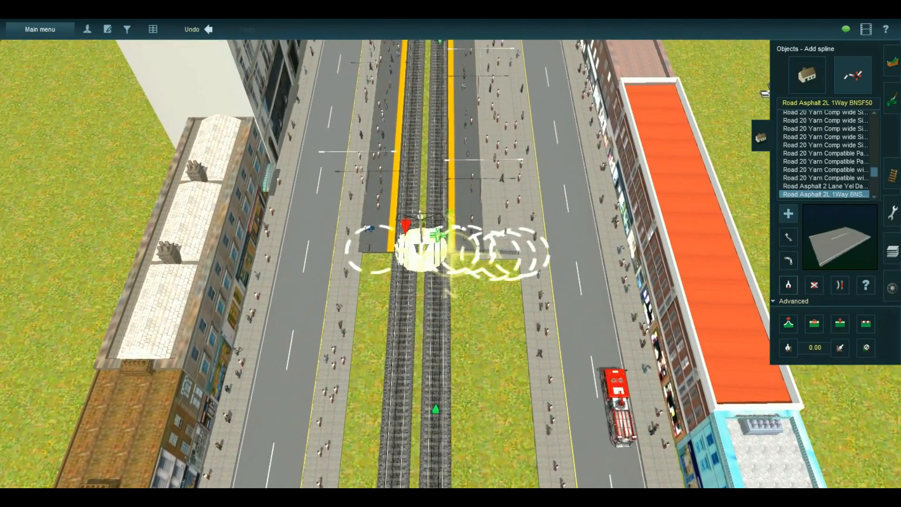
# Step: Get the Platform Low Asphalt 04 spline from the existing station, and delete the misplaced platform piece west of the tracks at the intersection
pyautogui.click(789, 285)
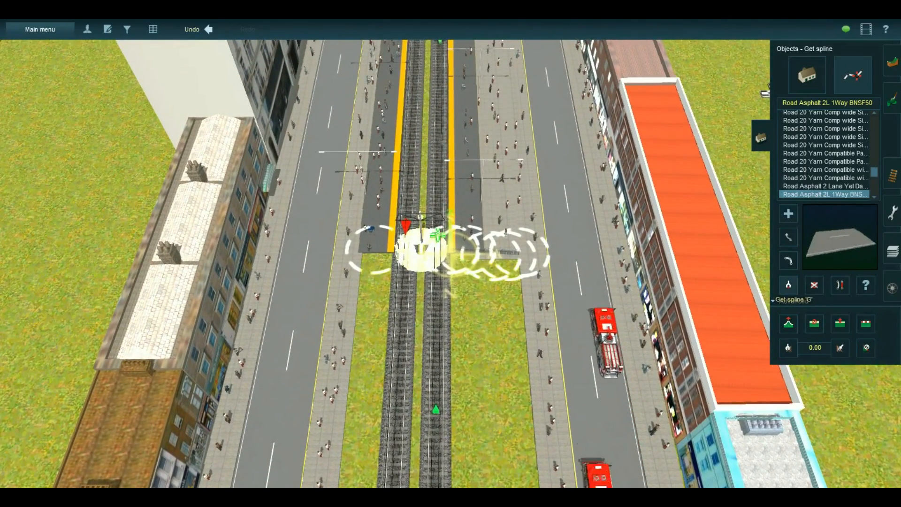
pyautogui.click(375, 249)
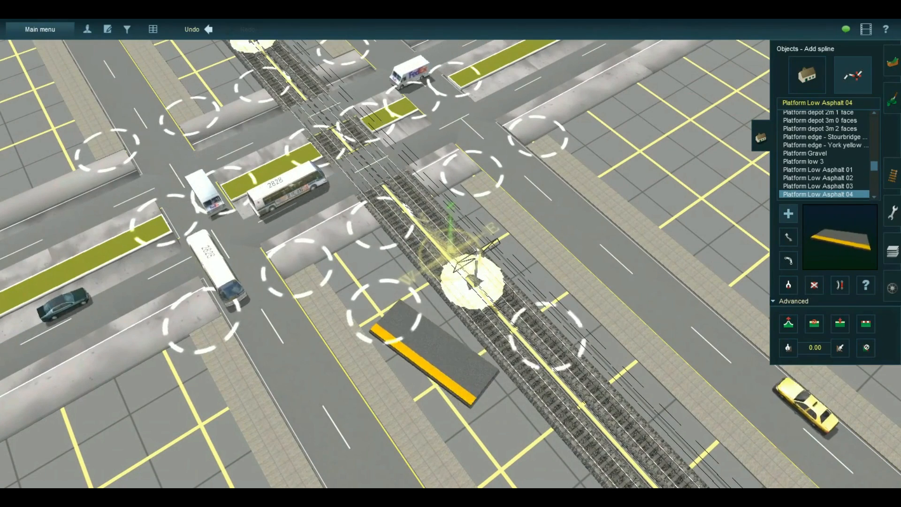
pyautogui.click(814, 285)
# Step: Place a Platform Low Asphalt 04 spline along each side of the railway south of the intersection, with the yellow edges facing the tracks
pyautogui.click(788, 214)
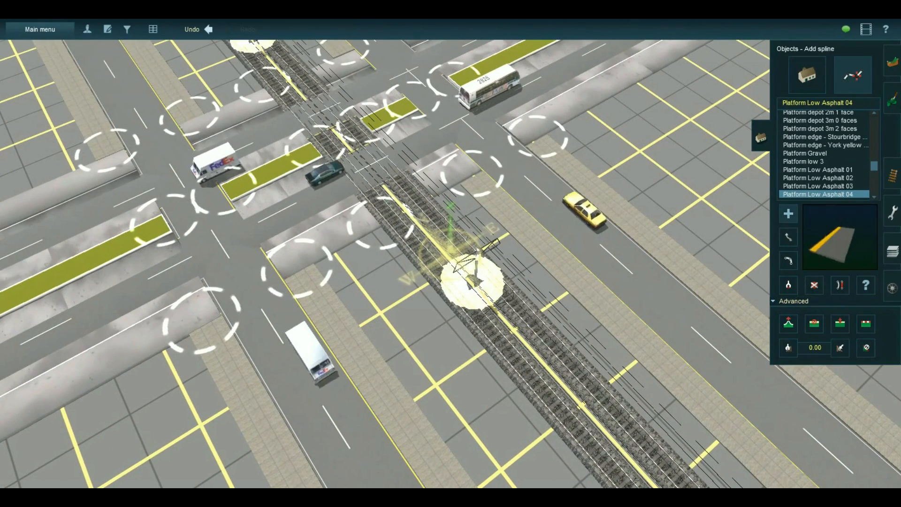
pyautogui.click(473, 281)
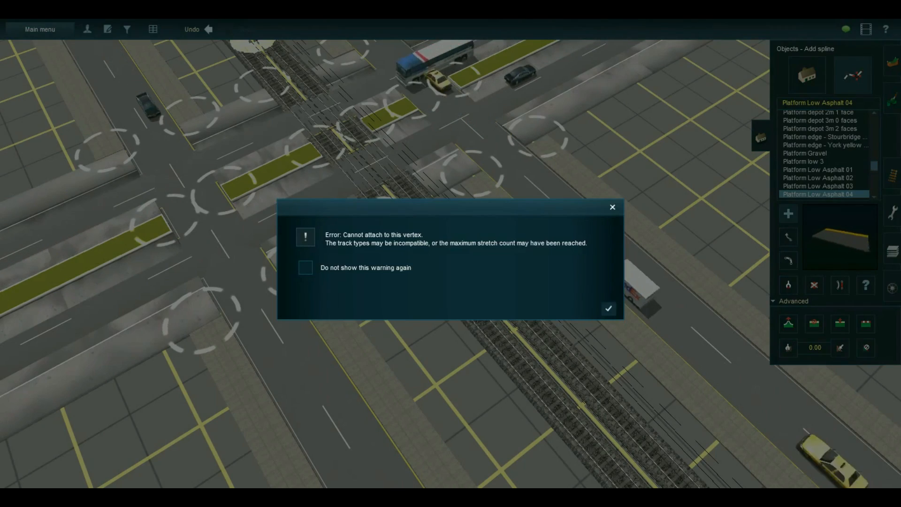
pyautogui.press('Return')
pyautogui.scroll(3, 479, 291)
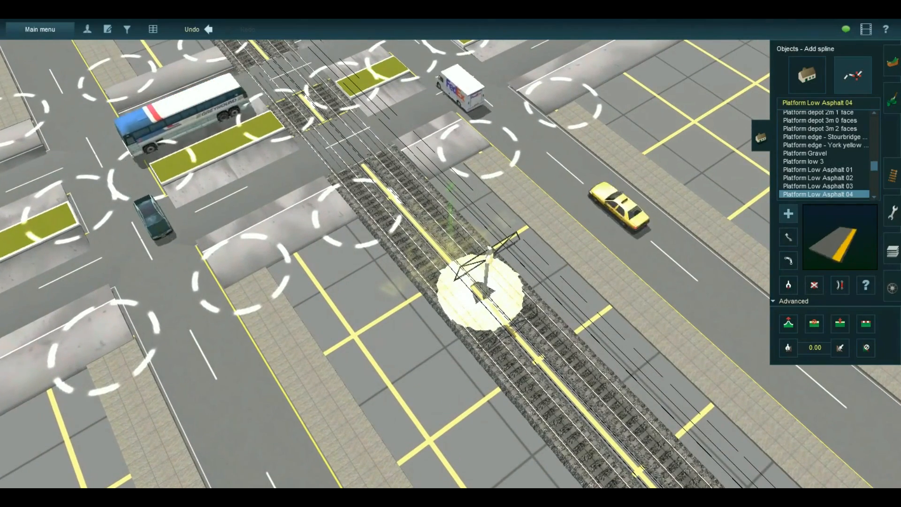
pyautogui.click(497, 211)
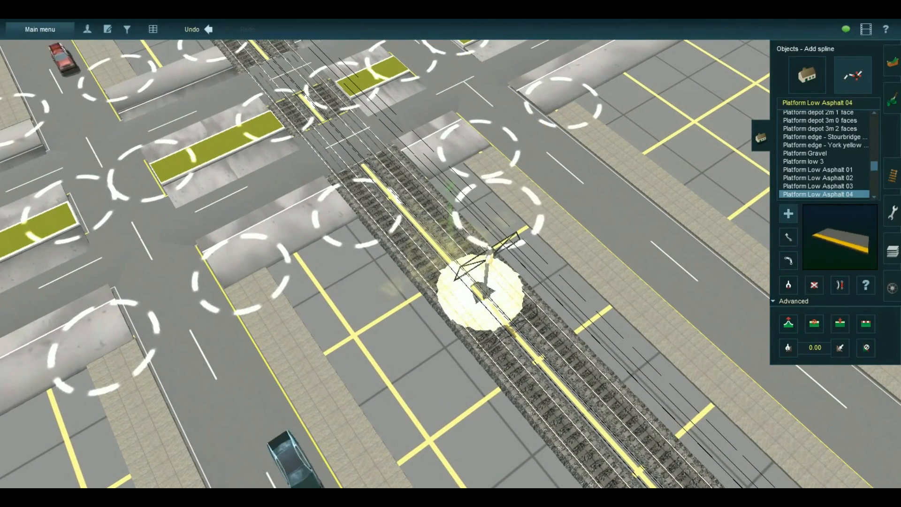
pyautogui.moveTo(620, 328); pyautogui.dragTo(643, 357)
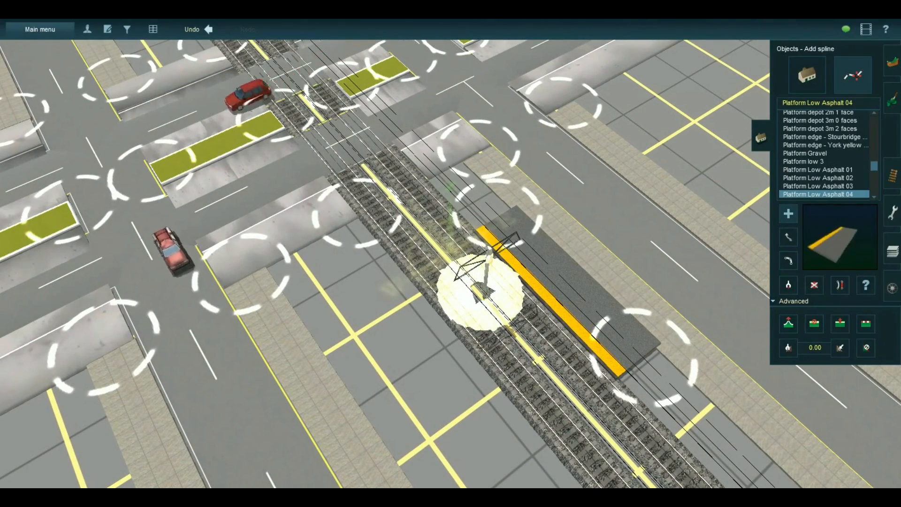
pyautogui.click(492, 439)
pyautogui.click(359, 296)
# Step: Place a Platform Low Asphalt 04 spline along each side of the railway north of the intersection, with the yellow edges facing the tracks
pyautogui.rightClick(202, 61)
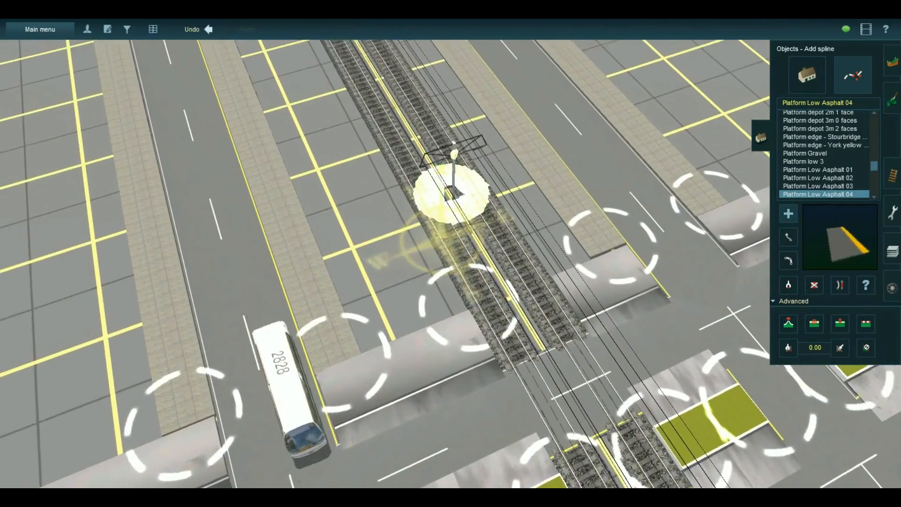
pyautogui.click(425, 282)
pyautogui.click(335, 112)
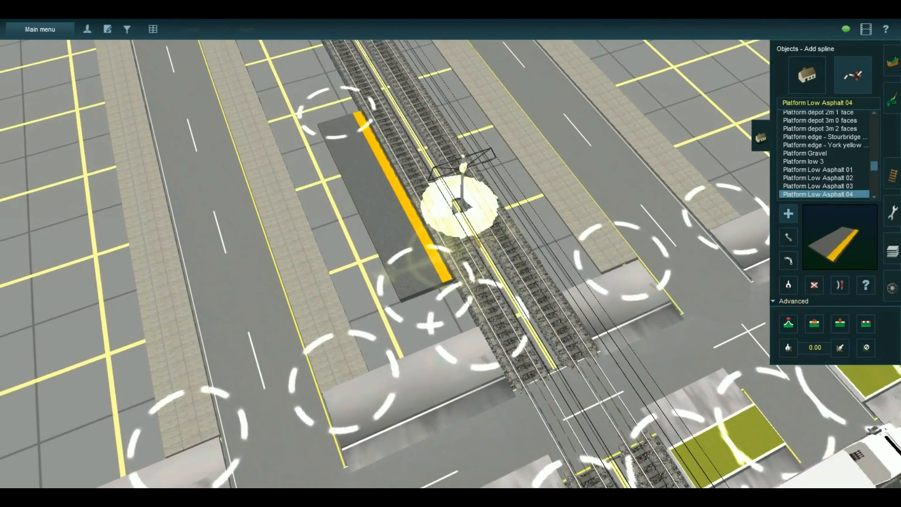
pyautogui.click(449, 76)
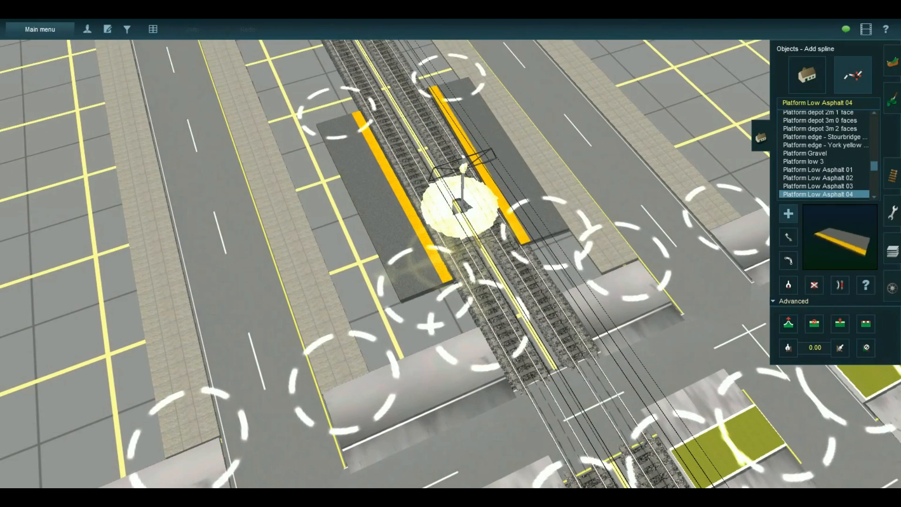
pyautogui.click(547, 232)
# Step: Place the Tram 1 consist on the eastern track beside the platform south of the intersection
pyautogui.moveTo(563, 341); pyautogui.dragTo(422, 277, button='right')
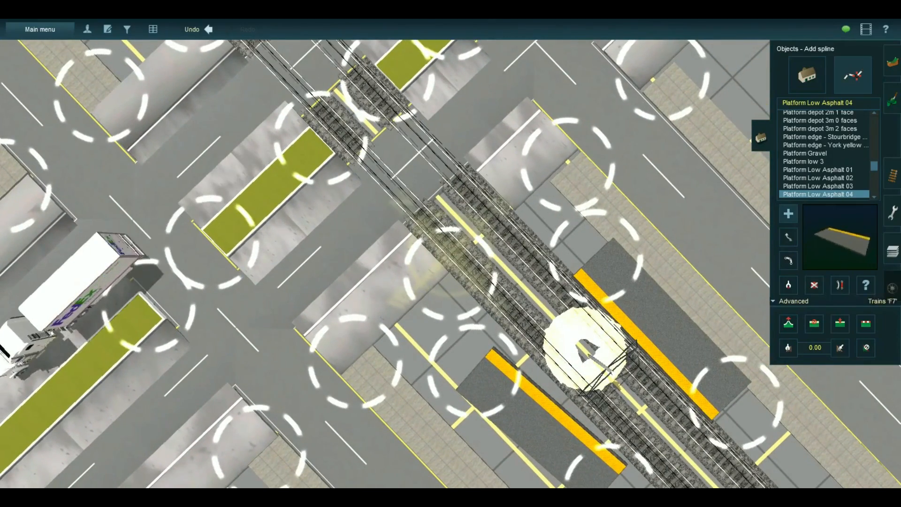
pyautogui.click(892, 287)
pyautogui.rightClick(522, 288)
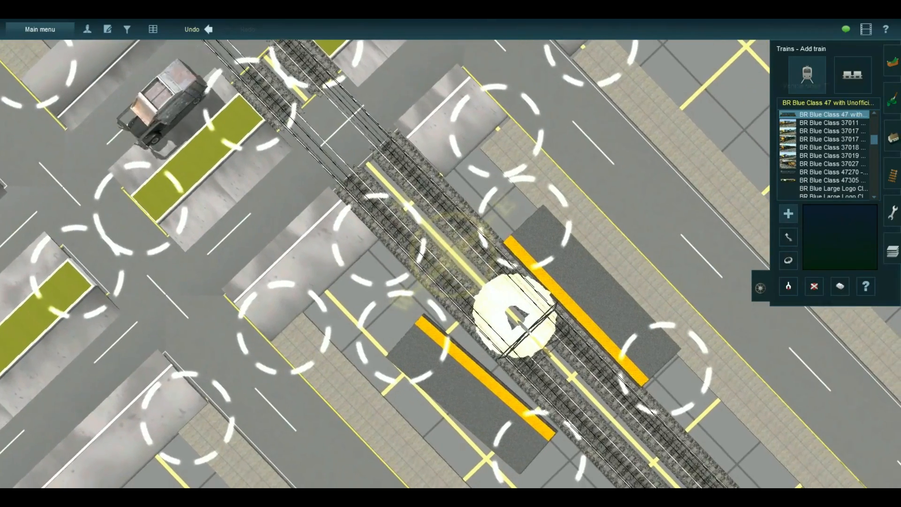
pyautogui.click(853, 75)
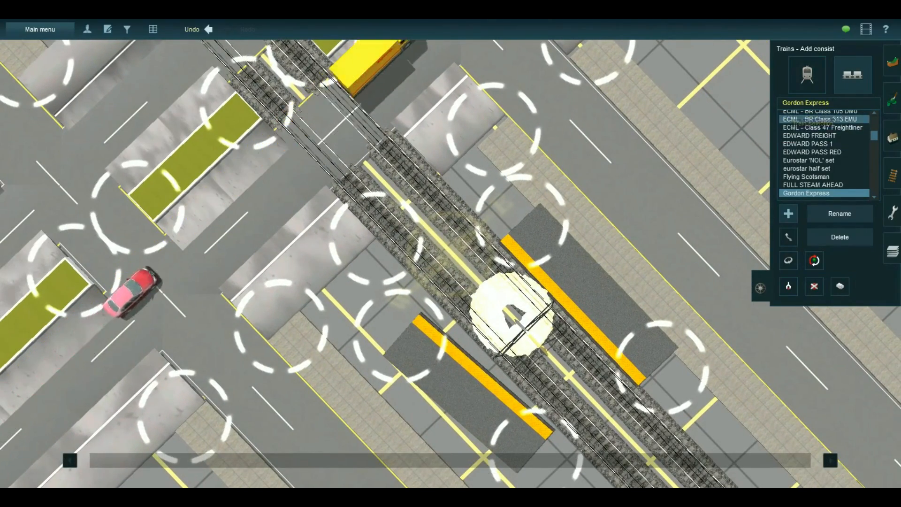
pyautogui.click(806, 102)
pyautogui.scroll(-1, 812, 122)
pyautogui.scroll(-9, 821, 141)
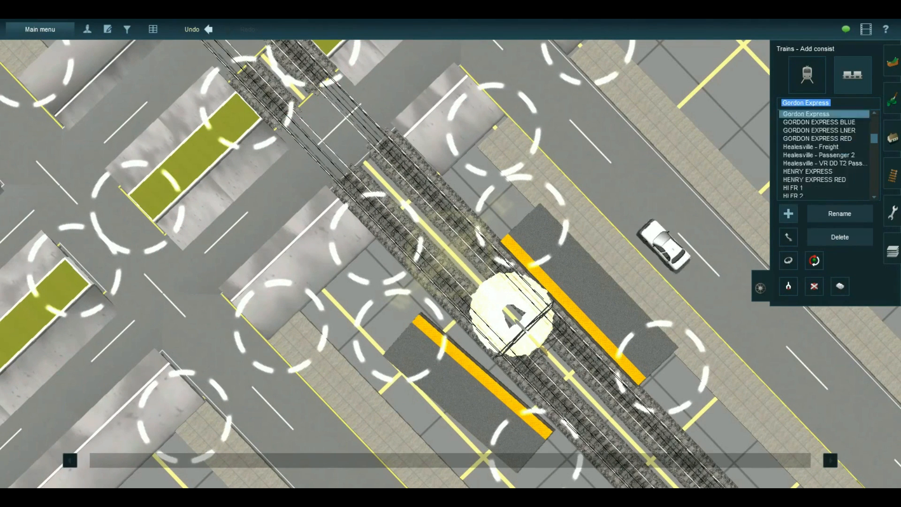
pyautogui.scroll(-8, 826, 150)
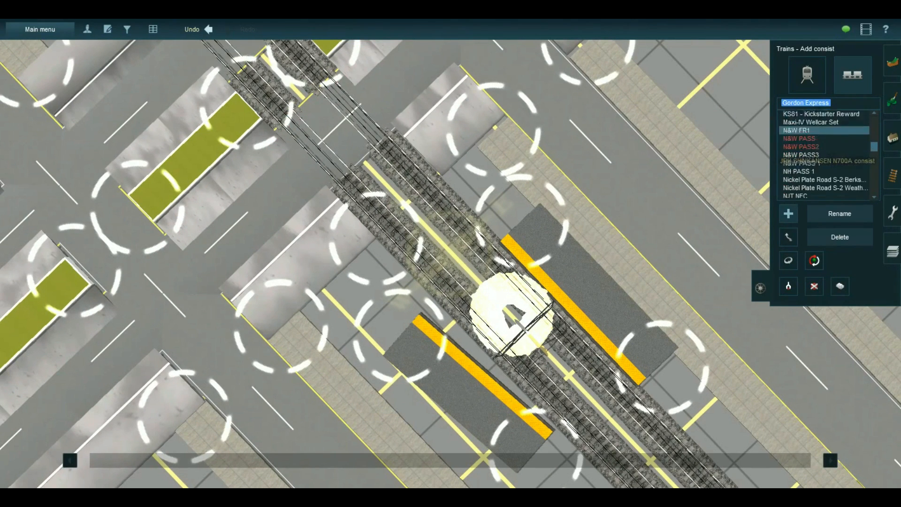
pyautogui.scroll(-5, 826, 150)
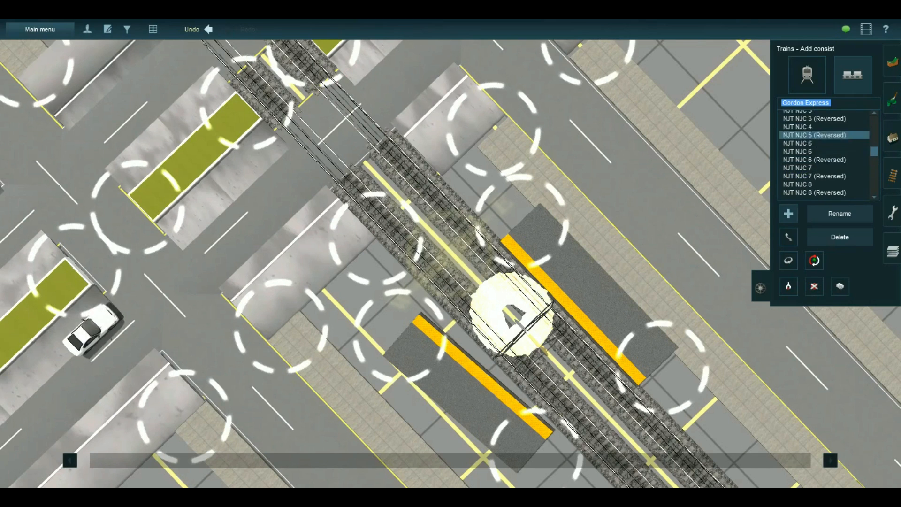
pyautogui.scroll(-5, 826, 146)
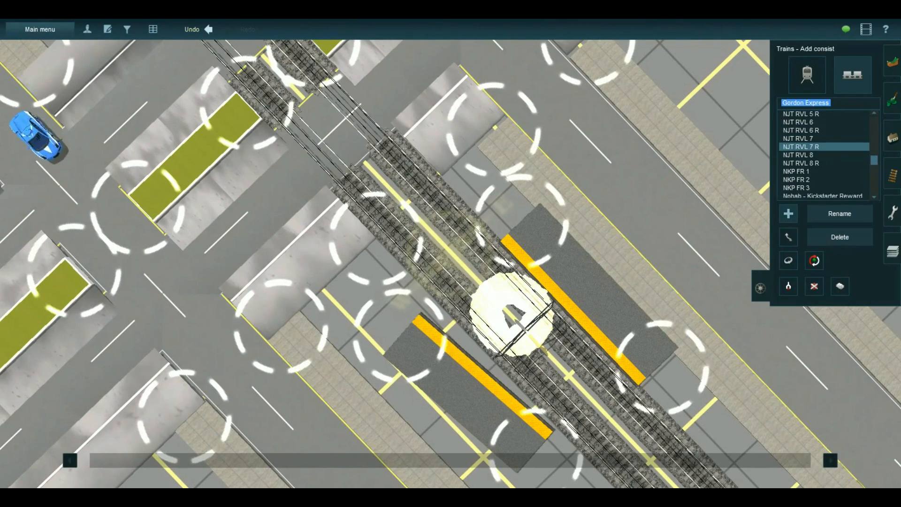
pyautogui.scroll(-5, 826, 141)
pyautogui.scroll(-5, 826, 155)
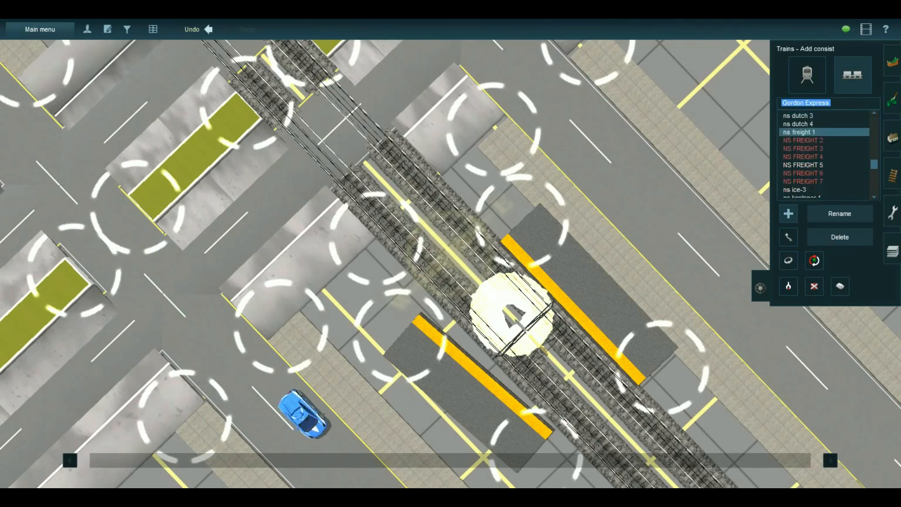
pyautogui.scroll(-5, 826, 141)
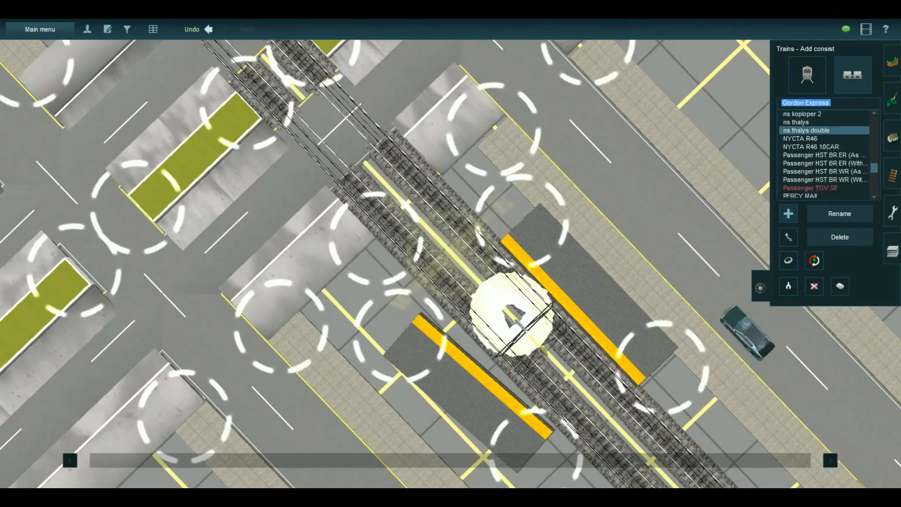
pyautogui.scroll(-5, 824, 154)
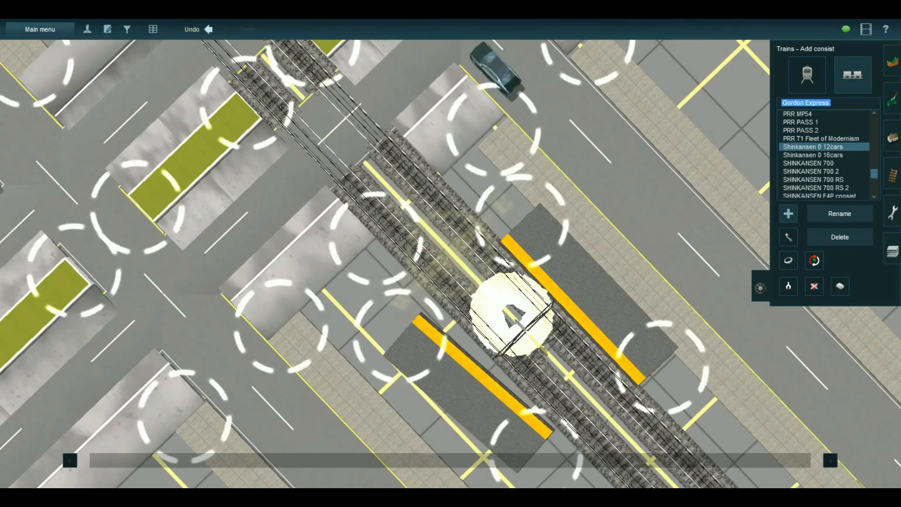
pyautogui.scroll(-4, 824, 155)
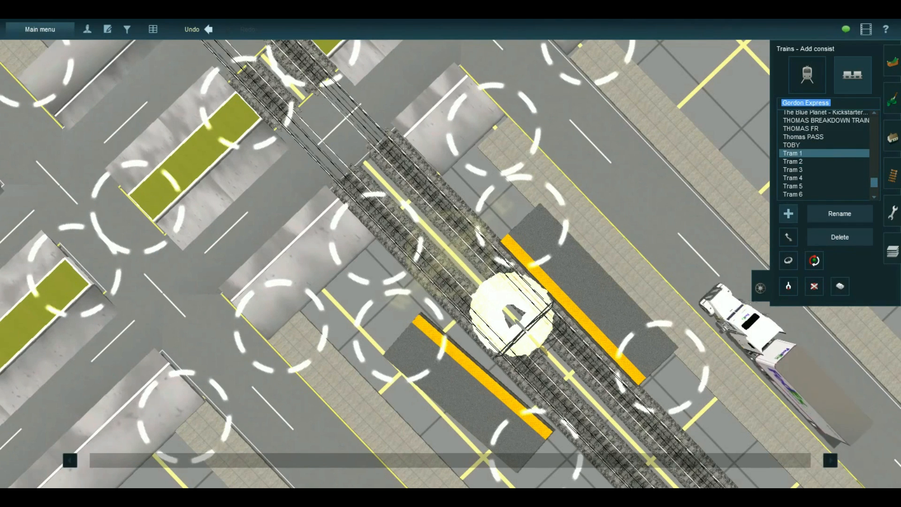
pyautogui.click(824, 153)
pyautogui.rightClick(519, 280)
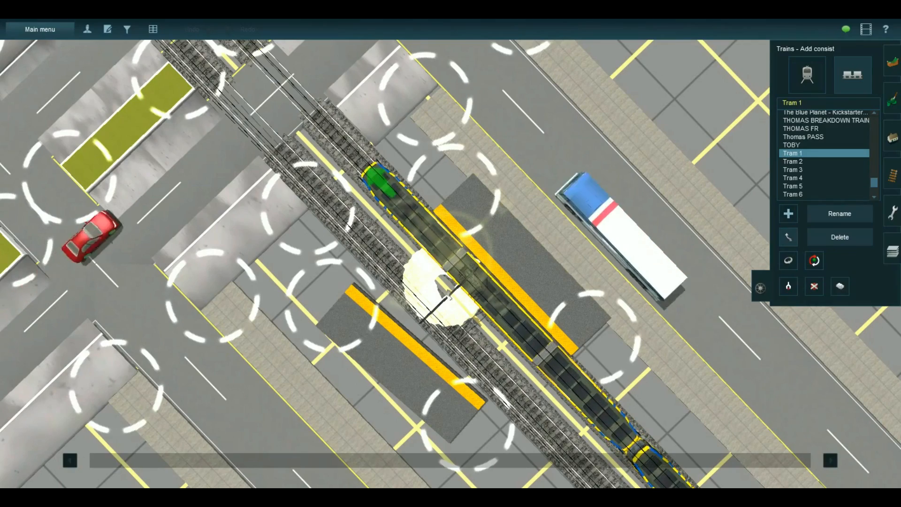
# Step: Extend the southeastern platform's north end past the front of the tram toward the median road
pyautogui.rightClick(406, 200)
pyautogui.scroll(3, 405, 200)
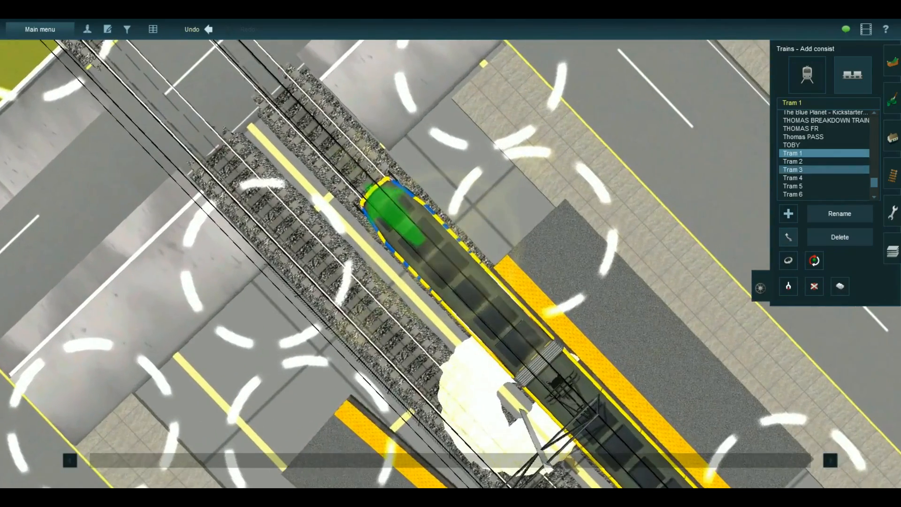
pyautogui.click(893, 138)
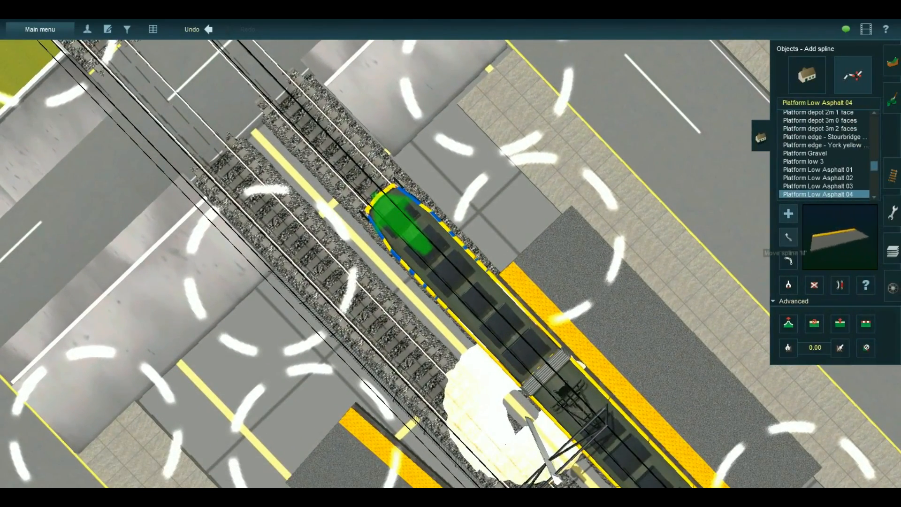
pyautogui.click(788, 237)
pyautogui.moveTo(537, 240); pyautogui.dragTo(433, 121)
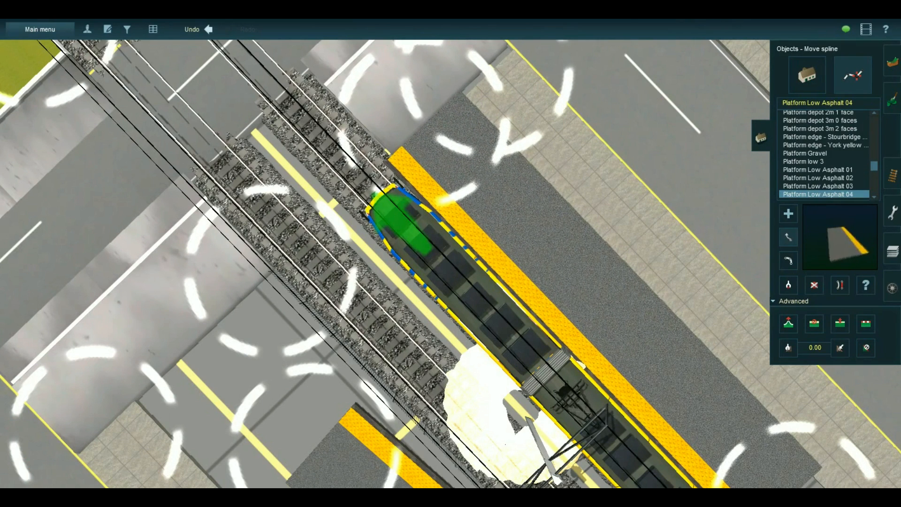
pyautogui.rightClick(813, 471)
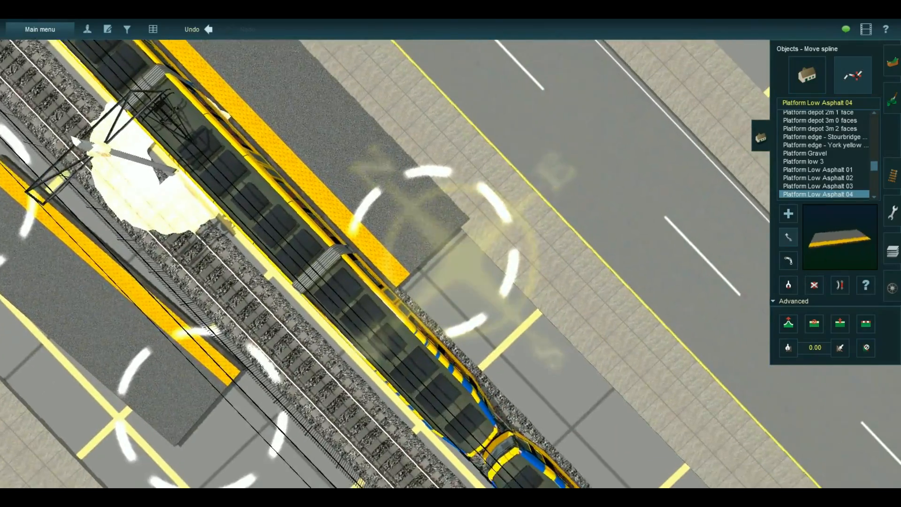
# Step: Extend the southeastern platform's south end past the rear of the tram, keeping the yellow edge aligned with the track
pyautogui.moveTo(428, 253); pyautogui.dragTo(539, 381)
pyautogui.rightClick(541, 384)
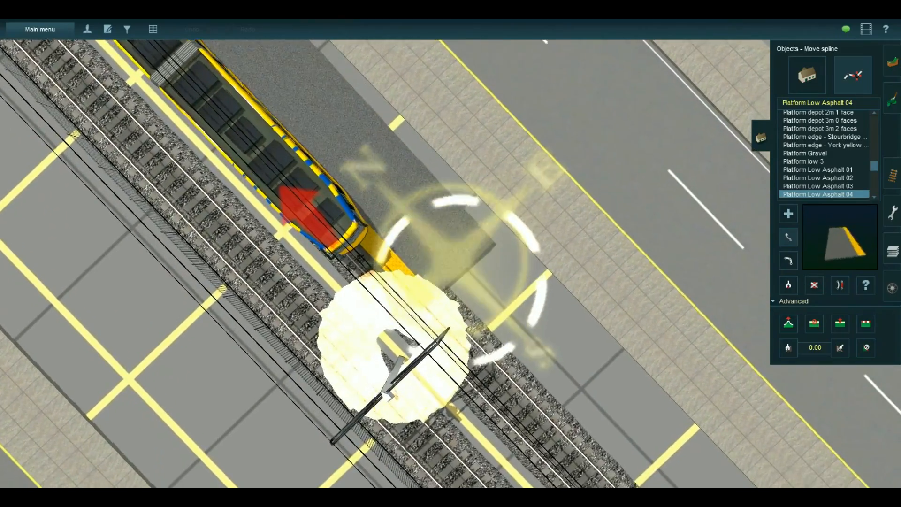
pyautogui.moveTo(463, 262); pyautogui.dragTo(485, 266)
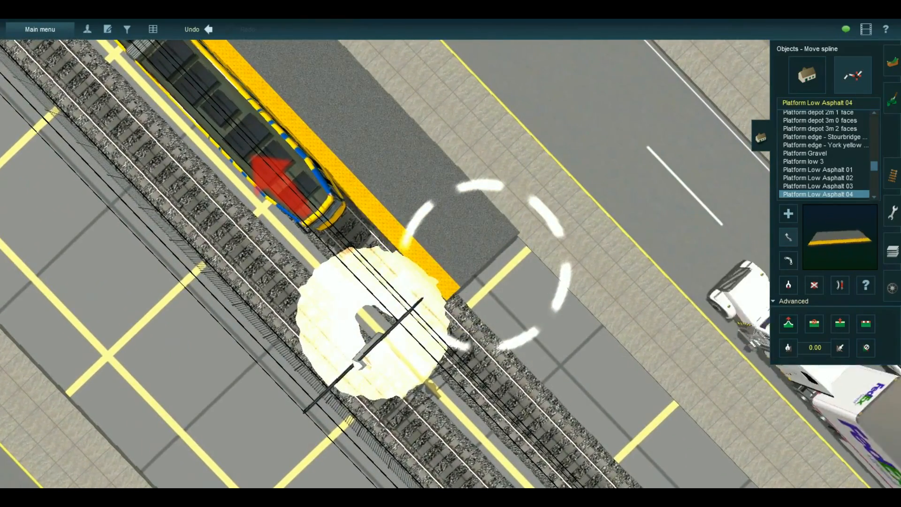
pyautogui.scroll(5, 485, 265)
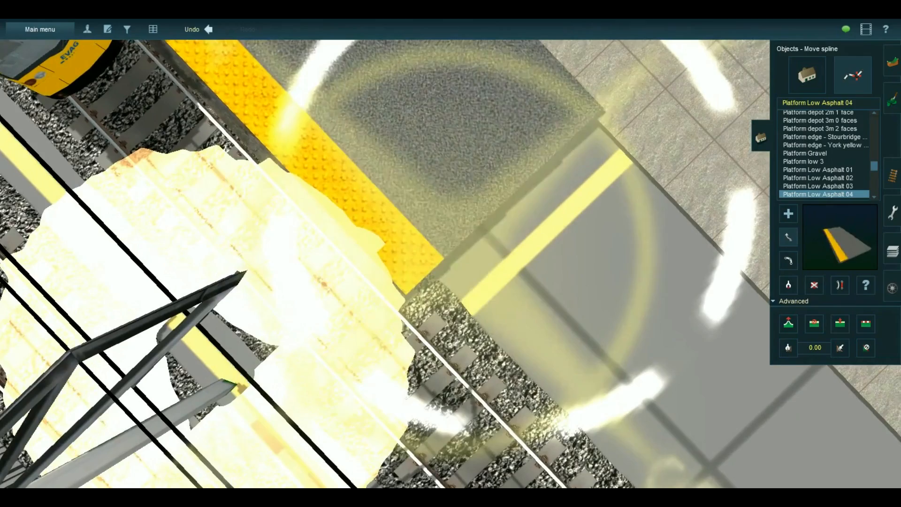
pyautogui.moveTo(509, 201); pyautogui.dragTo(513, 177)
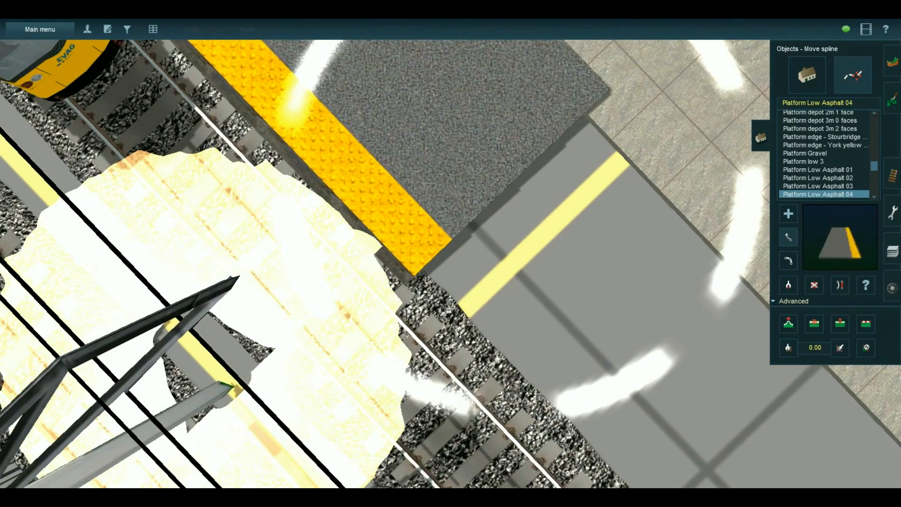
pyautogui.scroll(-5, 380, 329)
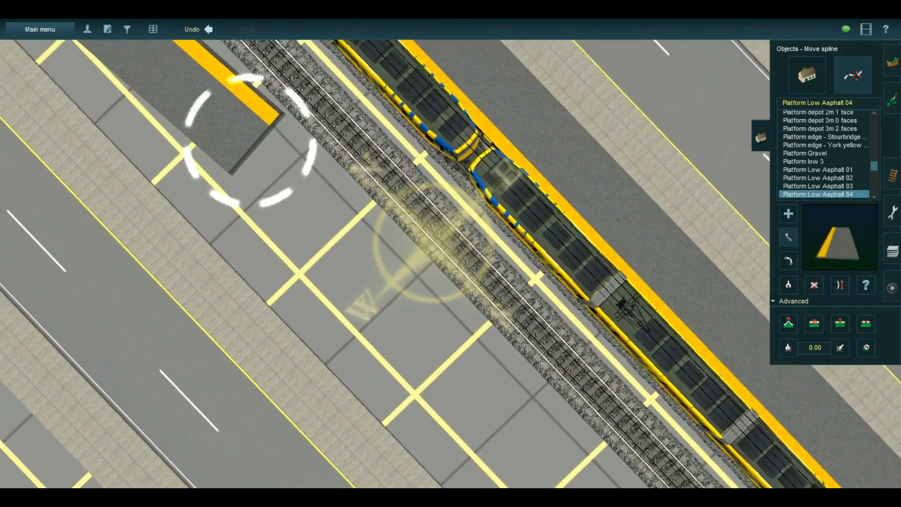
# Step: Extend the southwestern platform's south end along the track until it is level with the eastern platform's south end
pyautogui.moveTo(263, 150); pyautogui.dragTo(286, 140)
pyautogui.press('Down')
pyautogui.moveTo(406, 249); pyautogui.dragTo(438, 226)
pyautogui.press('Right')
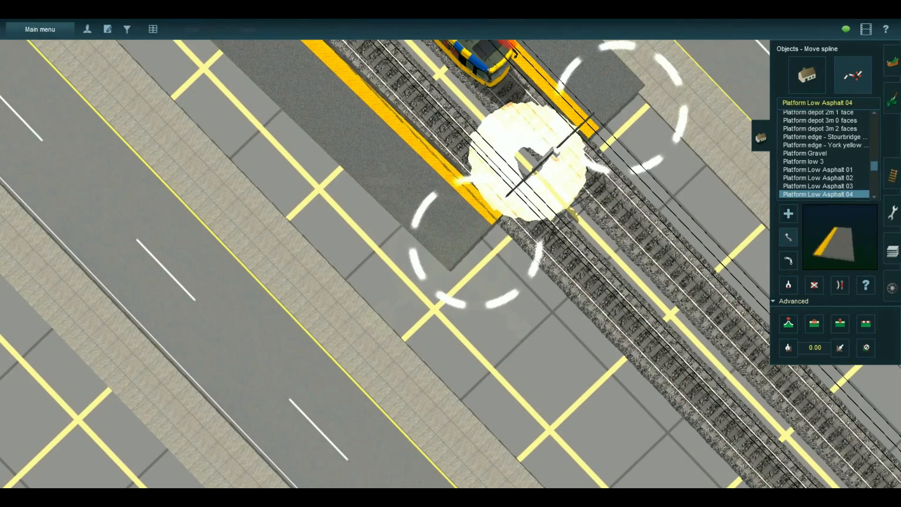
pyautogui.moveTo(474, 256); pyautogui.dragTo(455, 266)
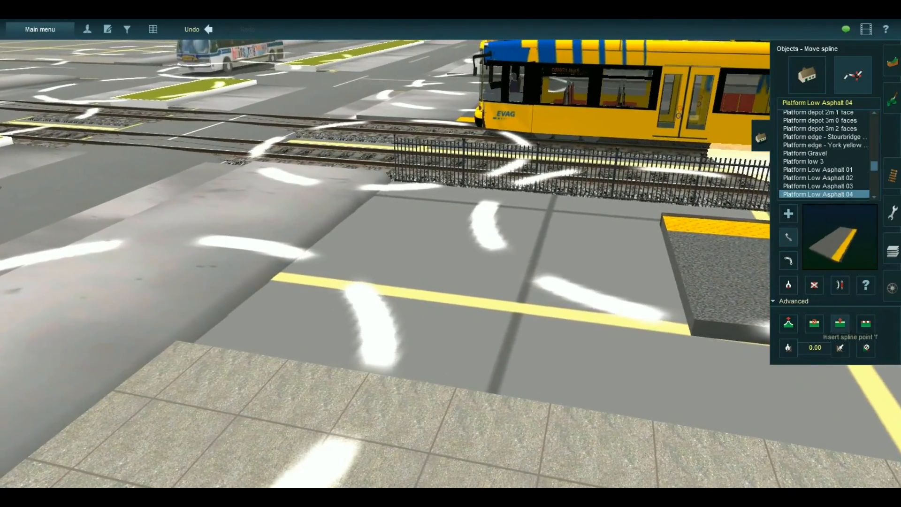
# Step: Split off and delete the fence section along the southwestern platform, and extend the platform's north end to the median road's sidewalk
pyautogui.click(840, 323)
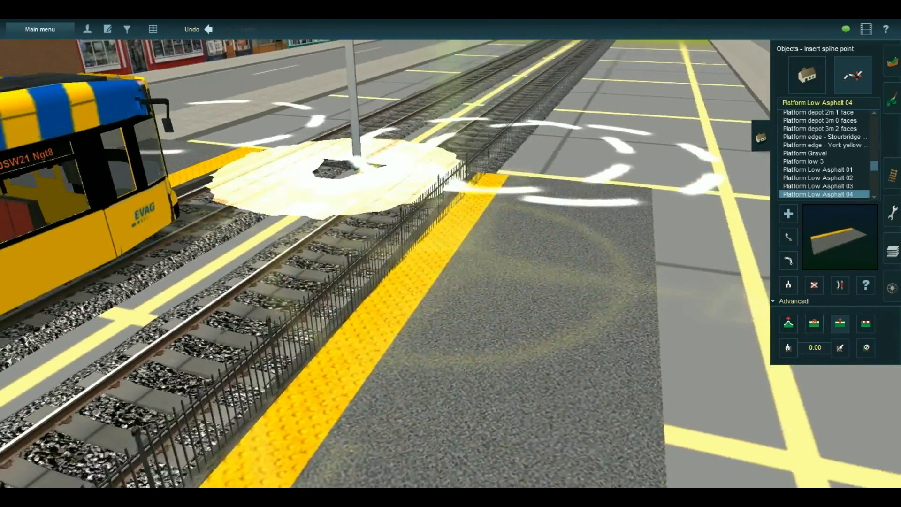
pyautogui.moveTo(451, 254); pyautogui.dragTo(451, 329, button='right')
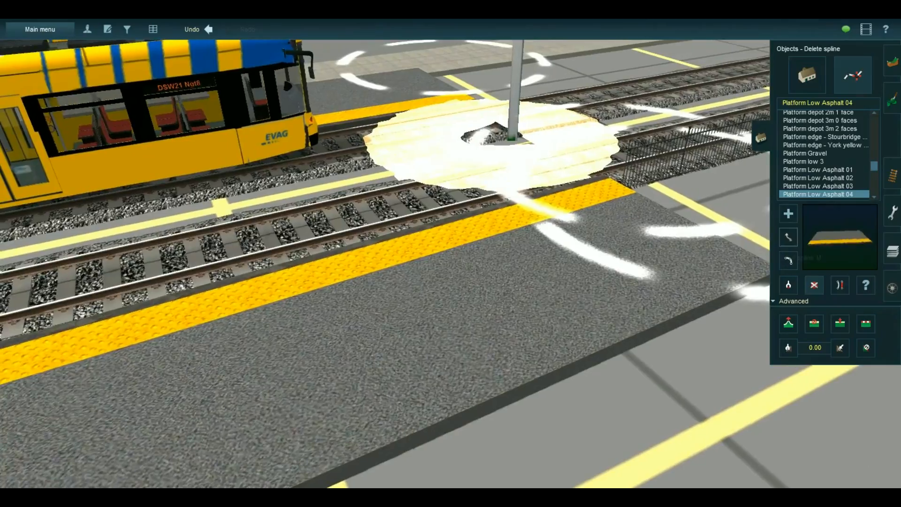
pyautogui.click(788, 260)
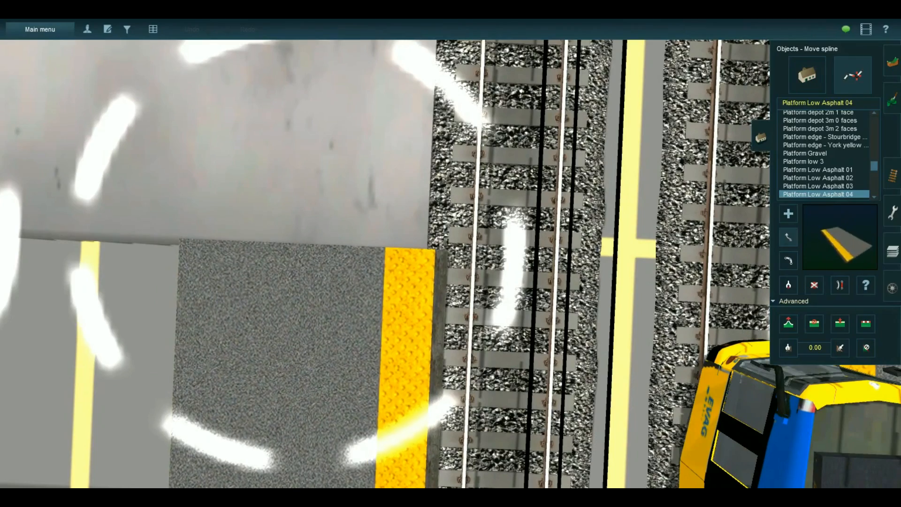
pyautogui.scroll(-5, 385, 262)
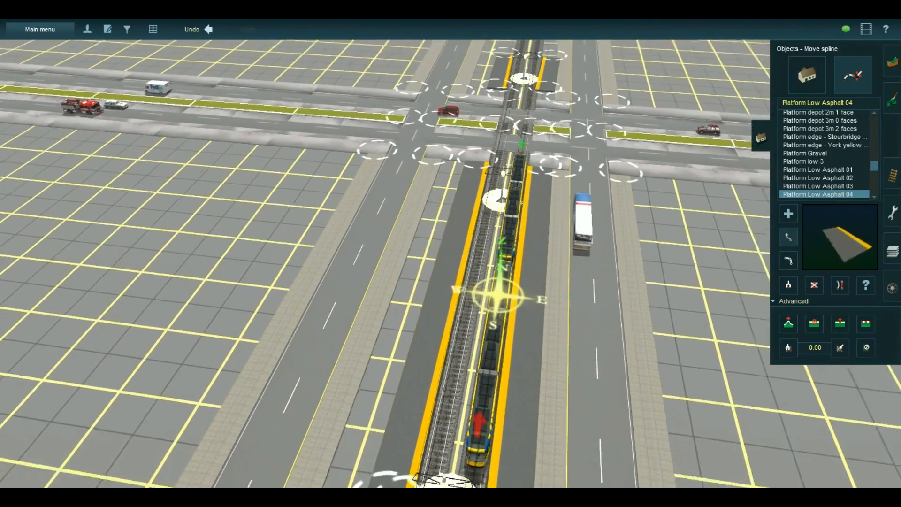
# Step: Fill the strip between the southwestern platform and the western street's sidewalk with overlapping Sidewalk 12FT splines, ending level with the platform
pyautogui.press('g')
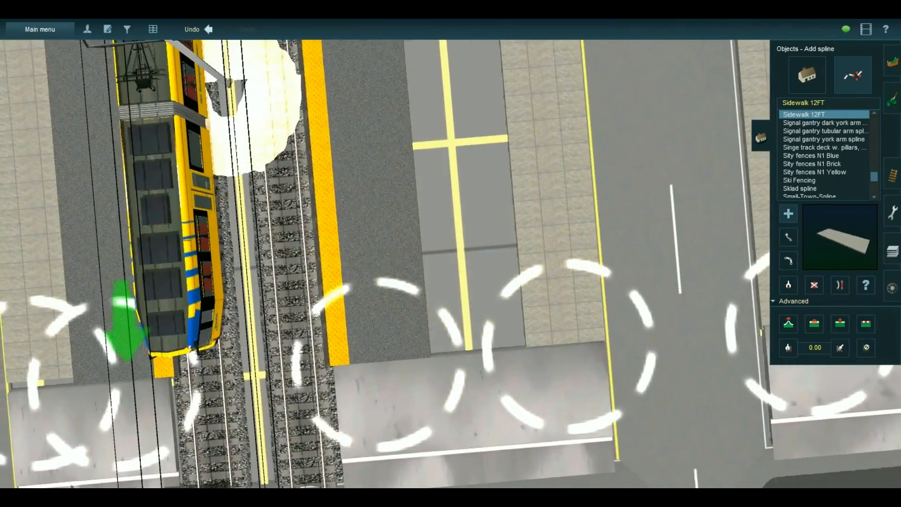
pyautogui.click(470, 351)
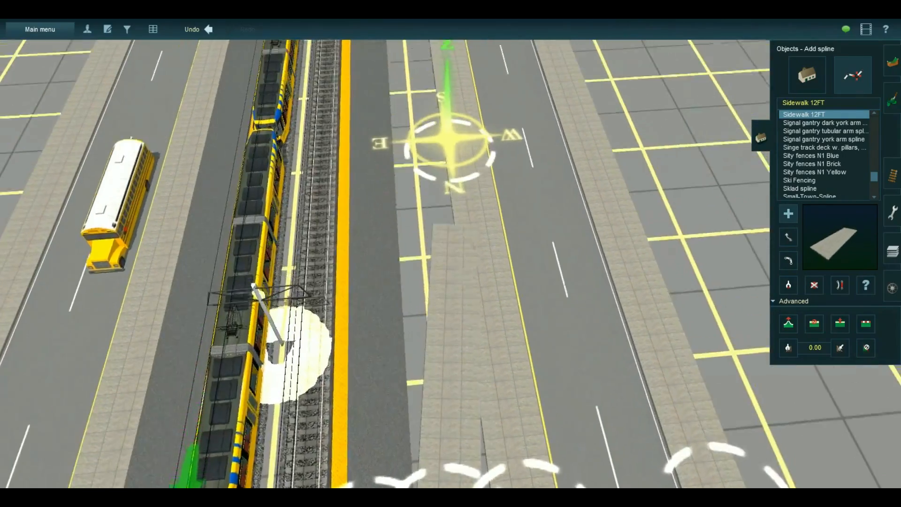
pyautogui.scroll(3, 403, 470)
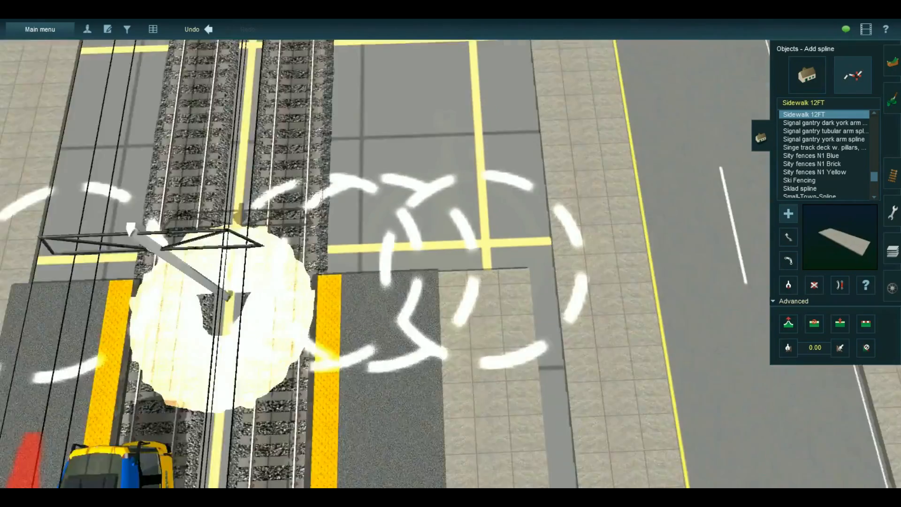
pyautogui.press('Down')
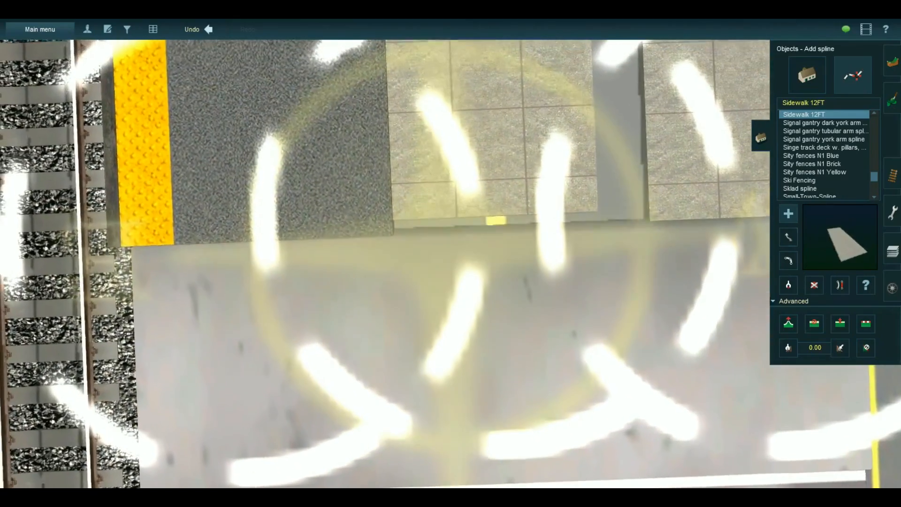
pyautogui.click(788, 260)
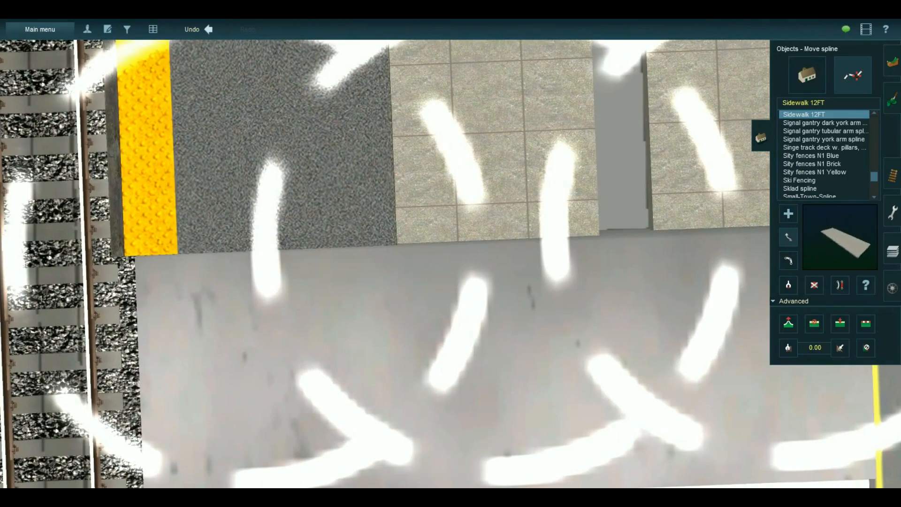
pyautogui.click(787, 214)
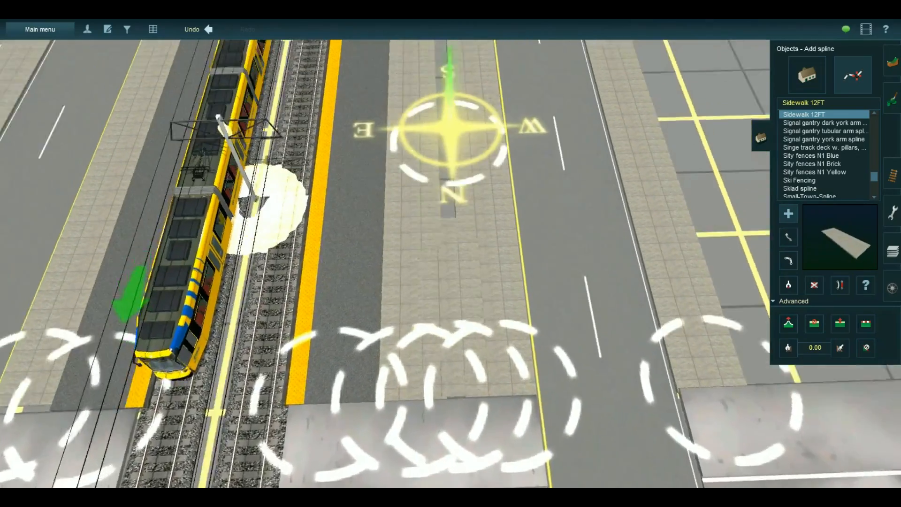
pyautogui.moveTo(449, 129)
pyautogui.mouseDown(button='right')
pyautogui.moveTo(450, 136)
pyautogui.moveTo(440, 120)
pyautogui.moveTo(446, 139)
pyautogui.mouseUp(button='right')
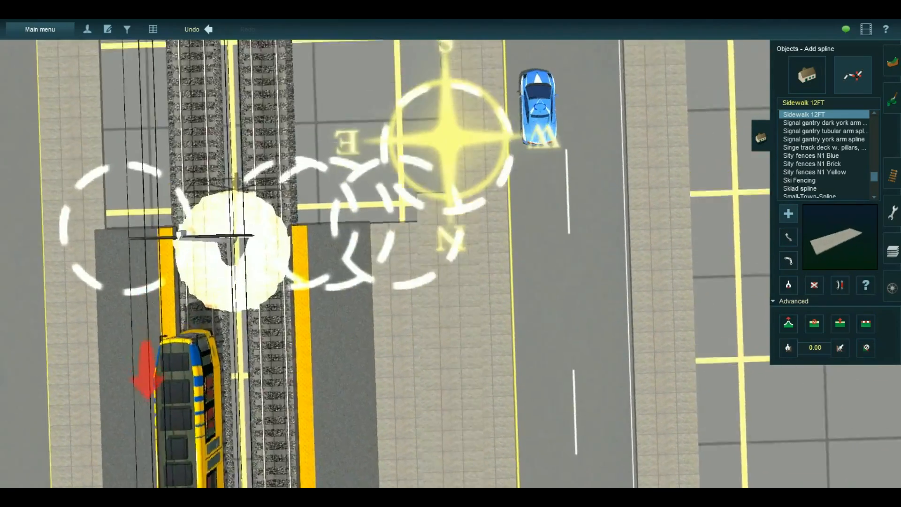
pyautogui.scroll(4, 448, 140)
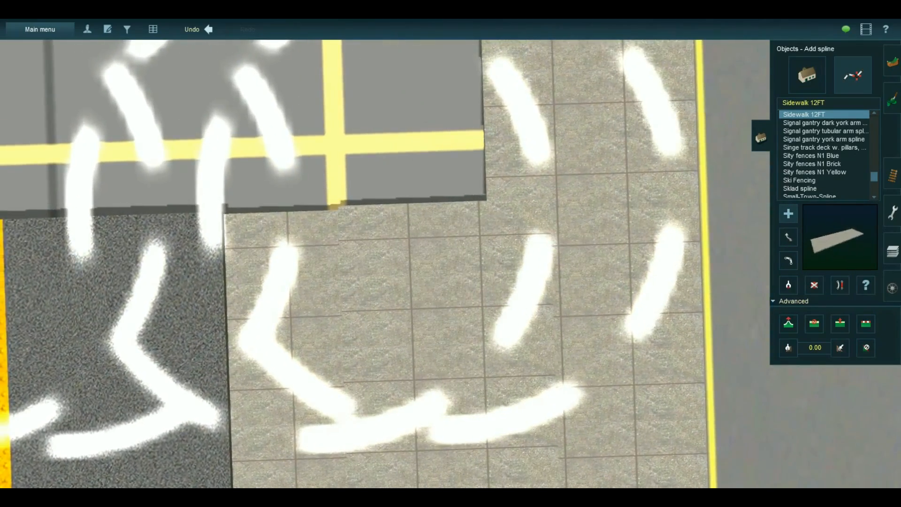
# Step: Move the tram north along the eastern track to the platform beyond the intersection, with its rear end close to the median road
pyautogui.scroll(-8, 462, 372)
pyautogui.moveTo(458, 392); pyautogui.dragTo(451, 258, button='right')
pyautogui.scroll(3, 450, 258)
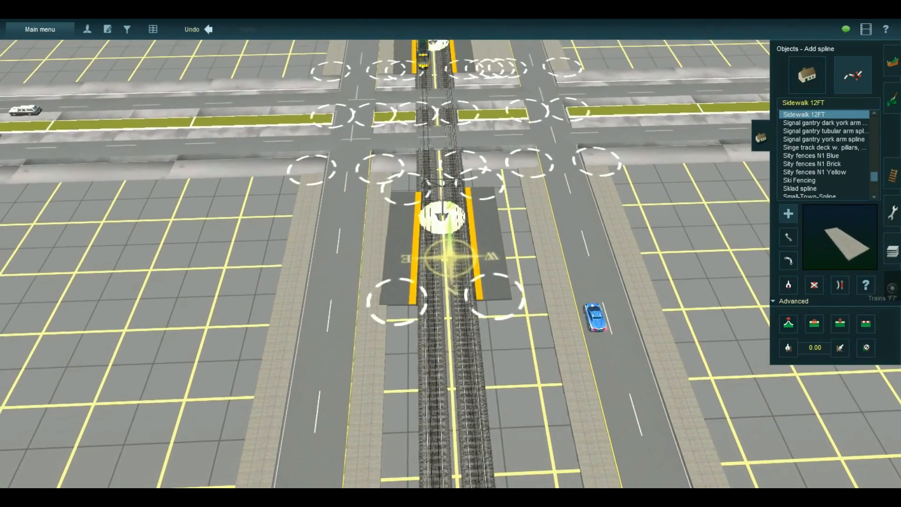
pyautogui.click(891, 287)
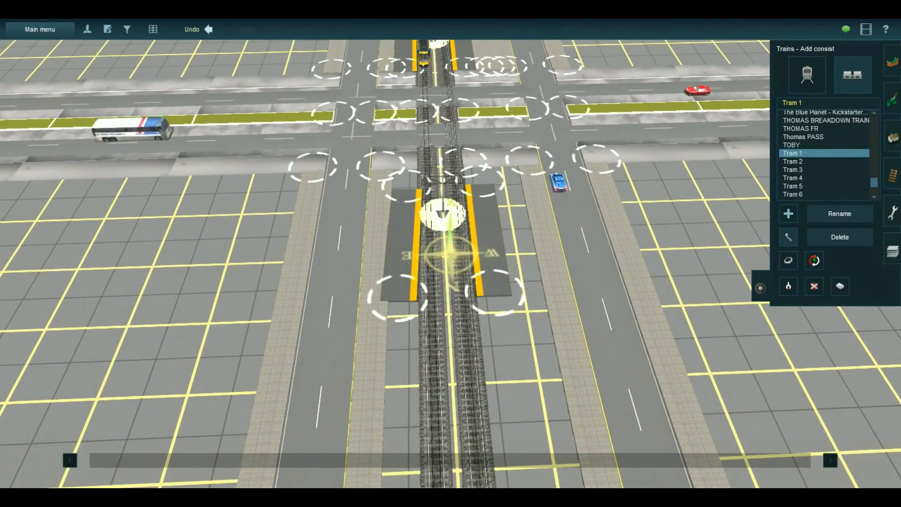
pyautogui.moveTo(426, 147); pyautogui.dragTo(432, 348)
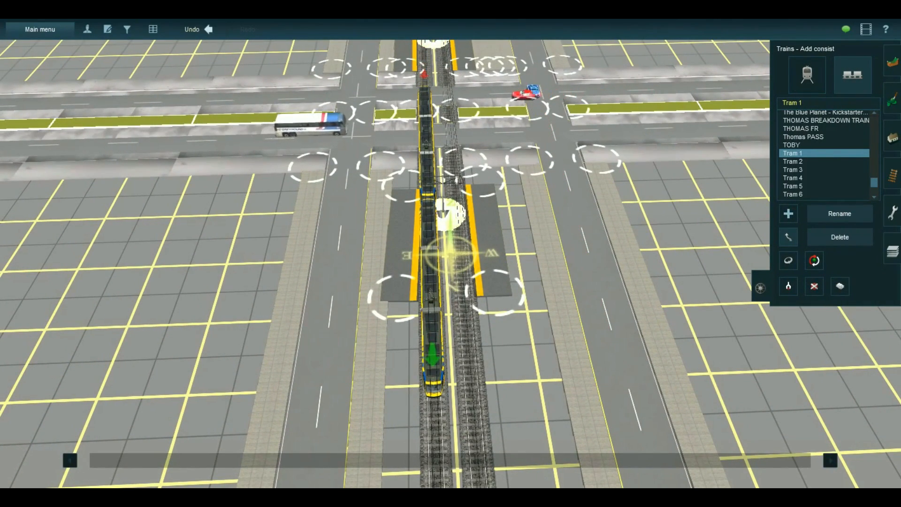
pyautogui.moveTo(433, 188); pyautogui.dragTo(433, 235, button='right')
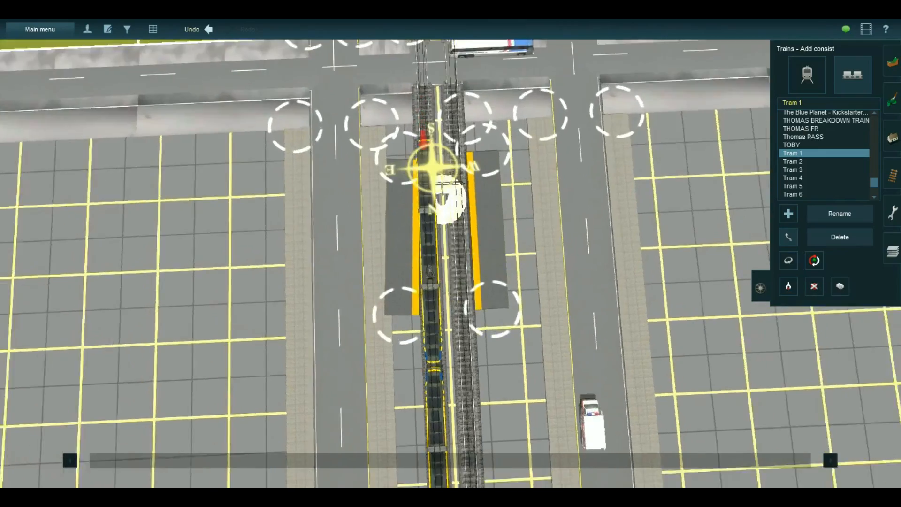
pyautogui.scroll(4, 433, 188)
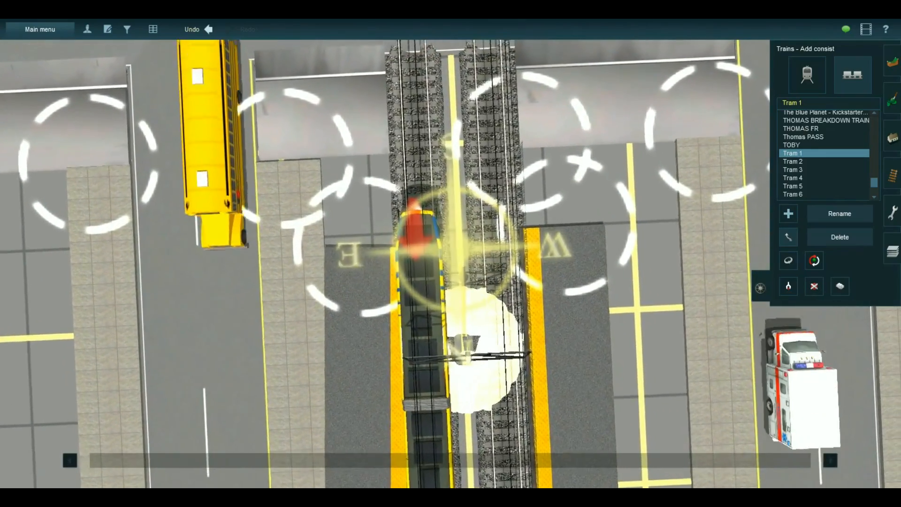
pyautogui.moveTo(411, 228); pyautogui.dragTo(408, 177)
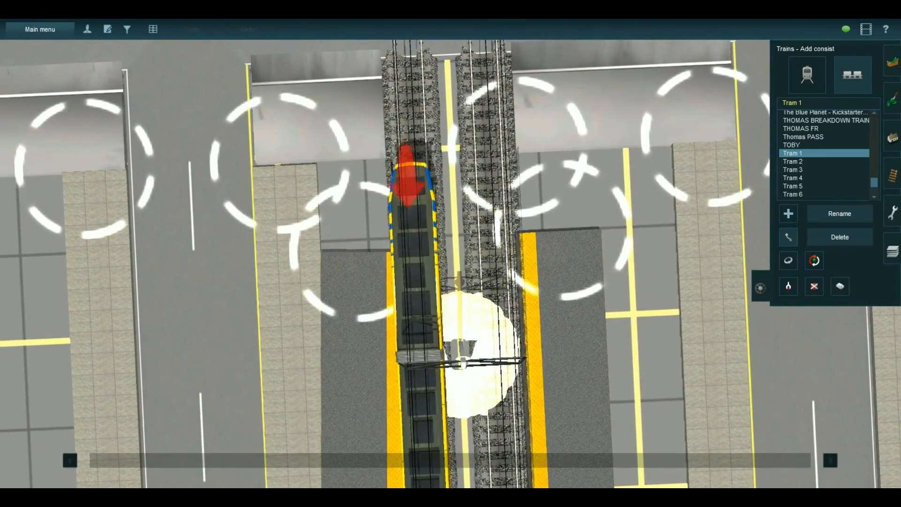
# Step: Extend the northeastern platform's south end to the edge of the median road's sidewalk
pyautogui.click(893, 138)
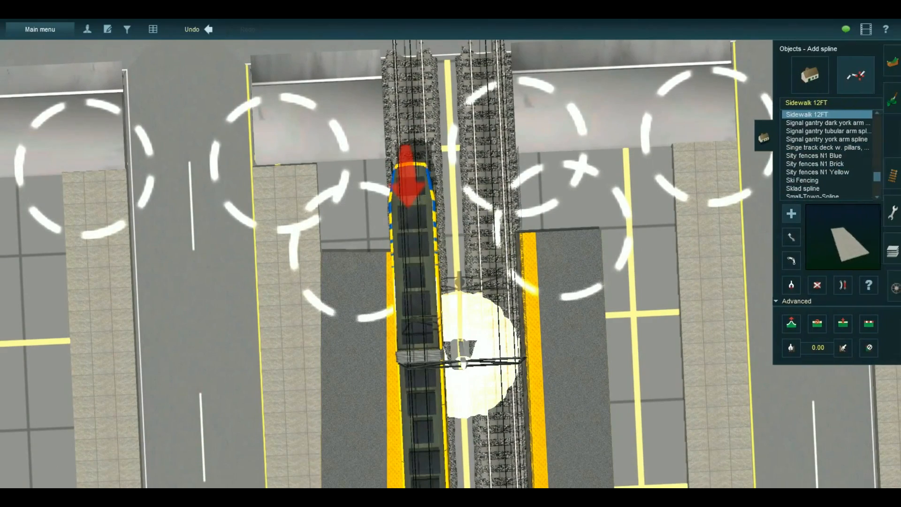
pyautogui.rightClick(394, 220)
pyautogui.scroll(2, 394, 220)
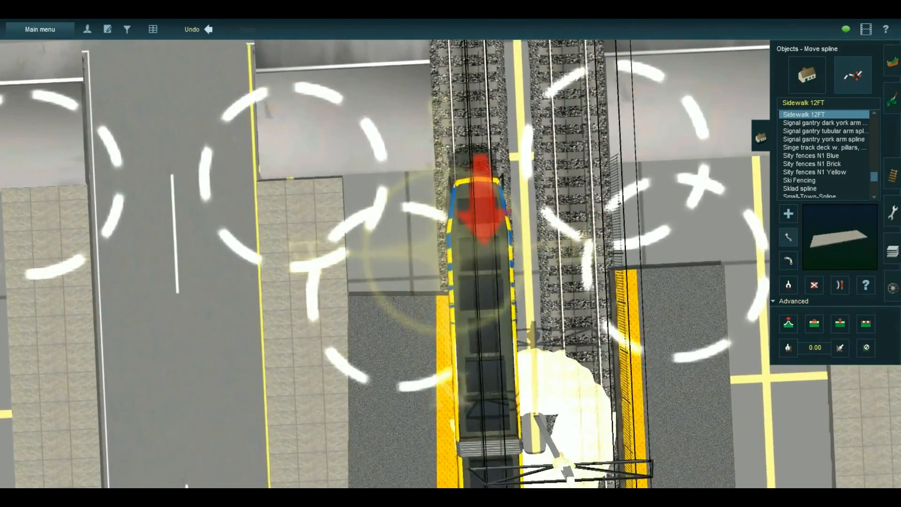
pyautogui.moveTo(405, 297); pyautogui.dragTo(404, 200)
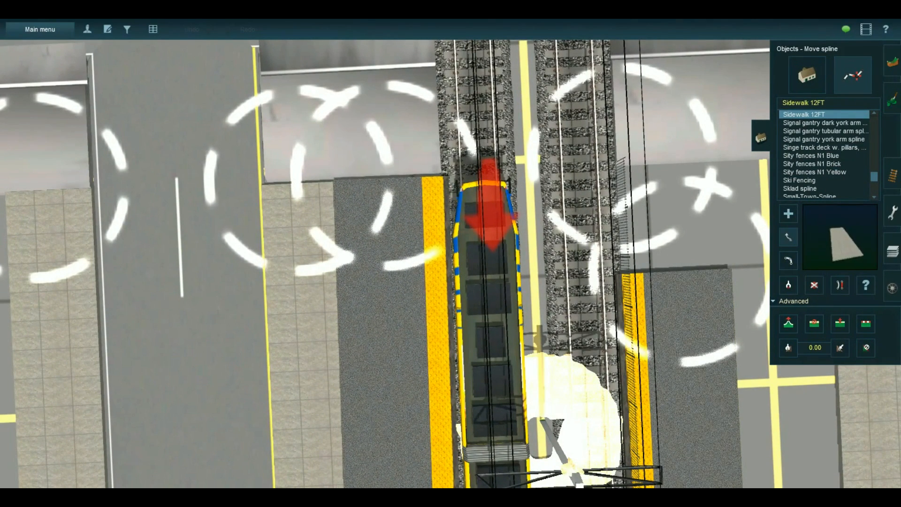
# Step: Extend the northwestern platform's south end to the median road's sidewalk, with its yellow edge along the western track
pyautogui.rightClick(547, 262)
pyautogui.scroll(2, 547, 261)
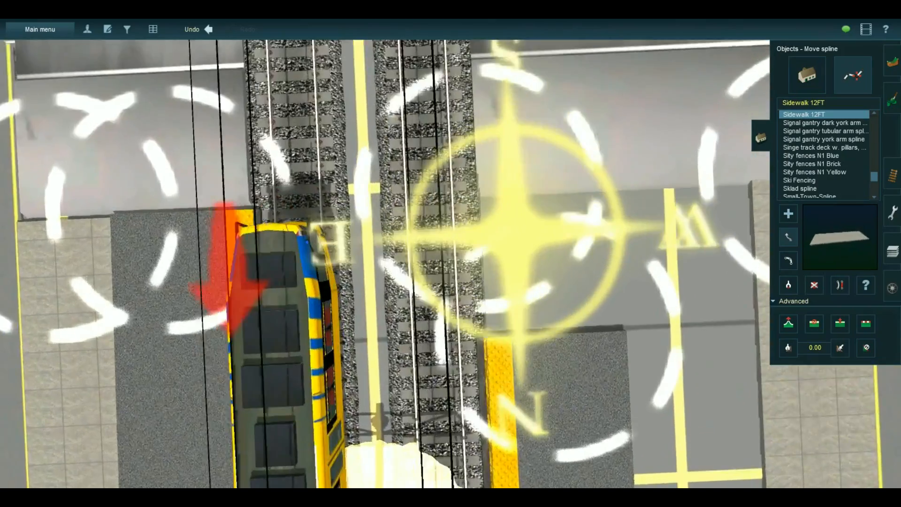
pyautogui.scroll(2, 516, 232)
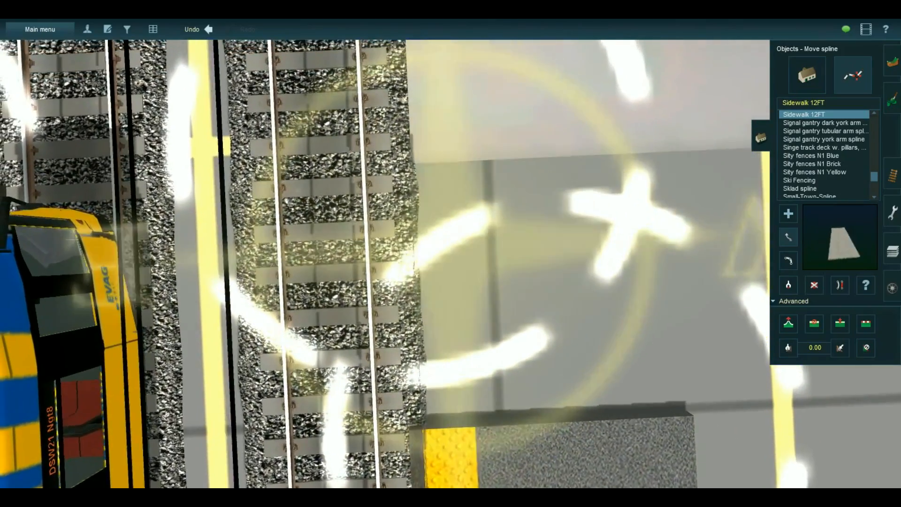
pyautogui.moveTo(561, 424); pyautogui.dragTo(536, 158)
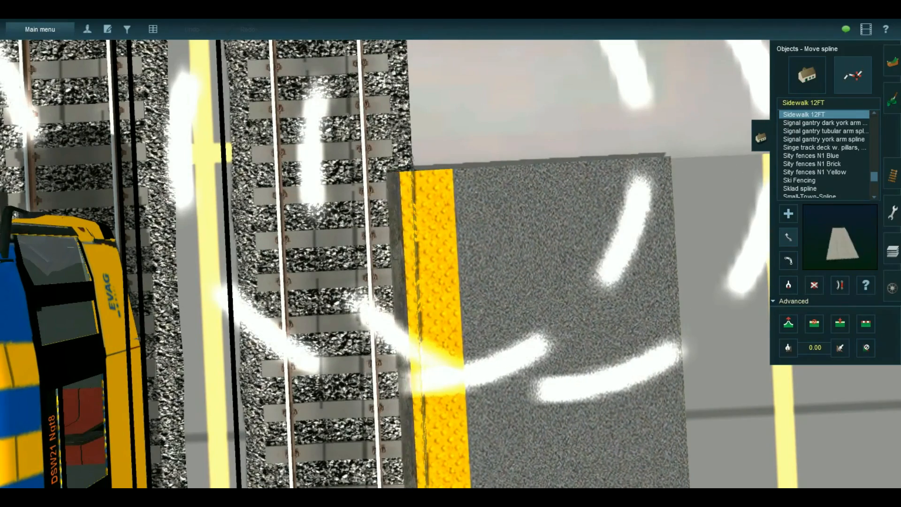
# Step: Extend the northeastern platform's north end past the front of the tram and align it parallel to the track
pyautogui.scroll(-4, 453, 368)
pyautogui.moveTo(453, 356); pyautogui.dragTo(439, 248, button='right')
pyautogui.scroll(2, 422, 261)
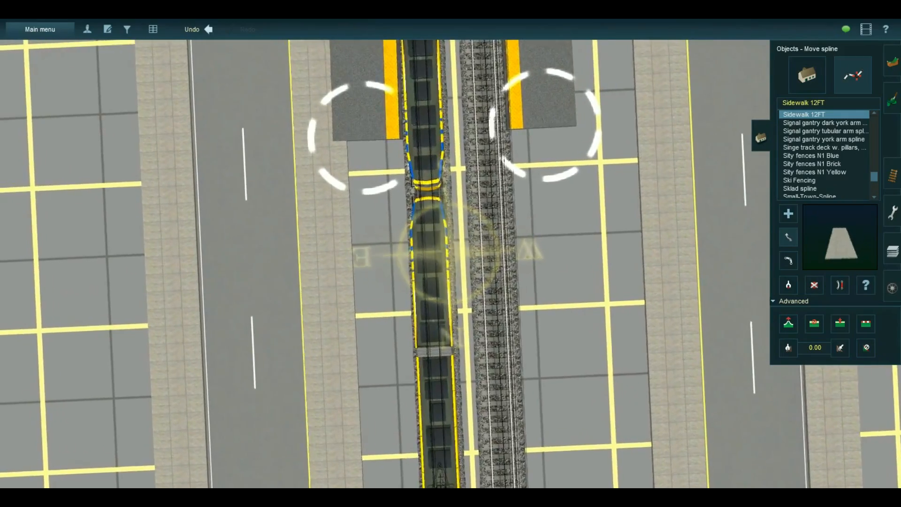
pyautogui.moveTo(362, 137); pyautogui.dragTo(418, 379)
pyautogui.moveTo(417, 291); pyautogui.dragTo(418, 393, button='right')
pyautogui.moveTo(418, 378); pyautogui.dragTo(442, 364)
pyautogui.moveTo(418, 393); pyautogui.dragTo(442, 375, button='right')
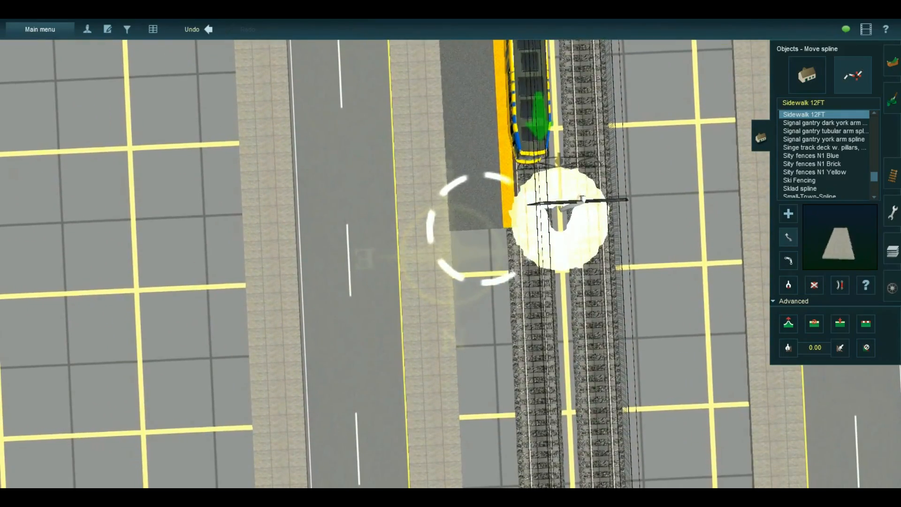
pyautogui.scroll(5, 516, 225)
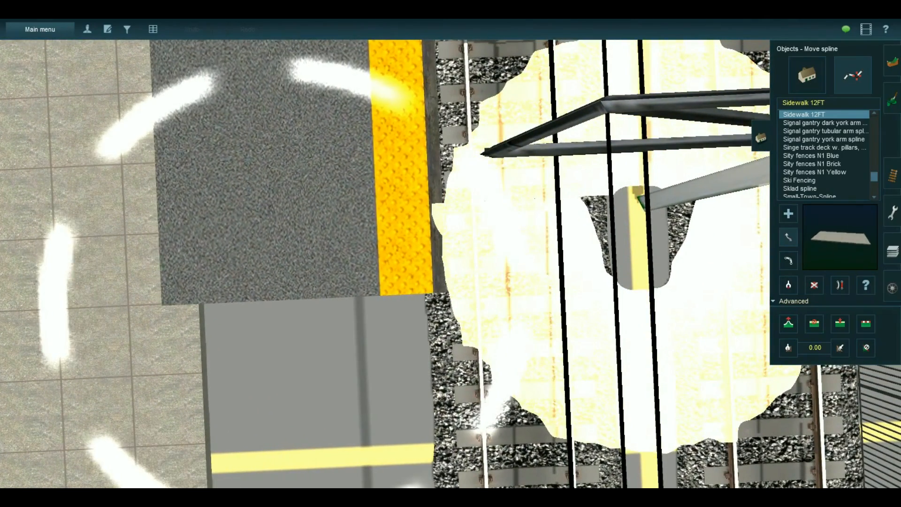
pyautogui.scroll(-5, 451, 262)
pyautogui.scroll(2, 450, 263)
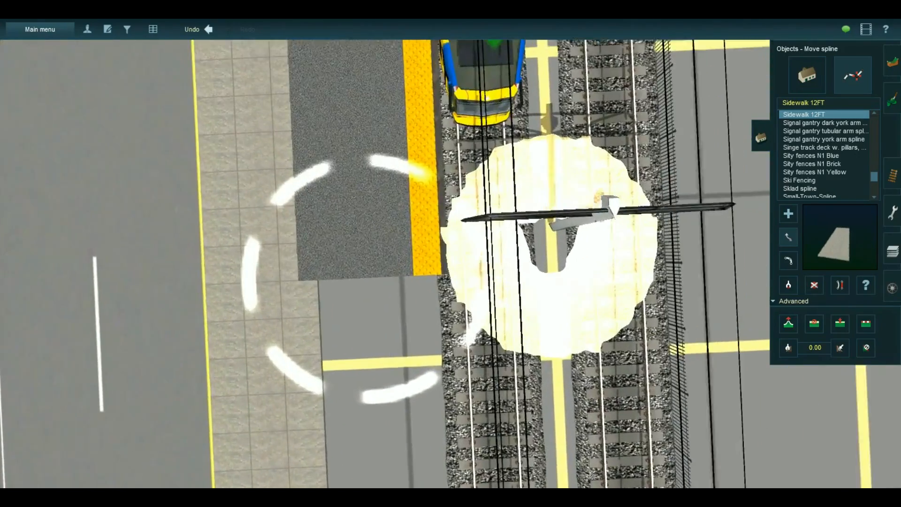
# Step: Extend the northwestern platform's north end level with the northeastern platform's end, keeping its yellow edge along the western track
pyautogui.scroll(-3, 450, 262)
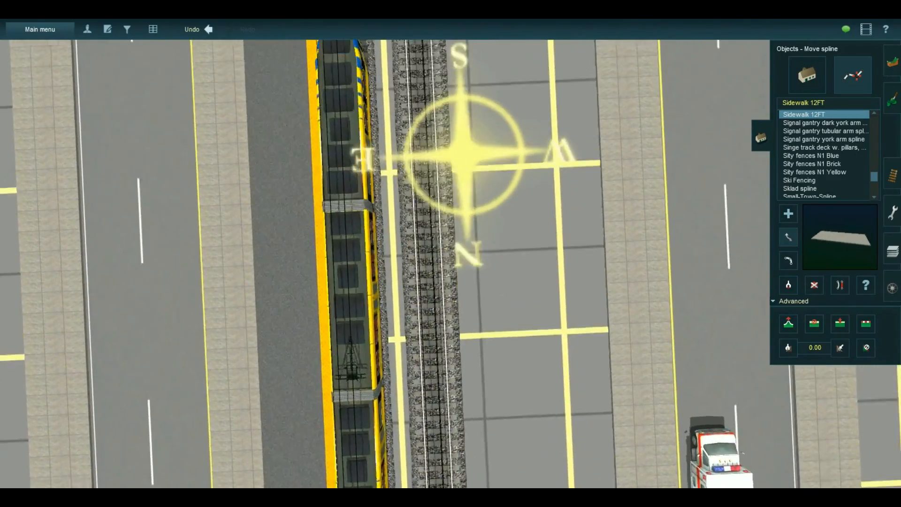
pyautogui.hotkey('ctrl', 'z')
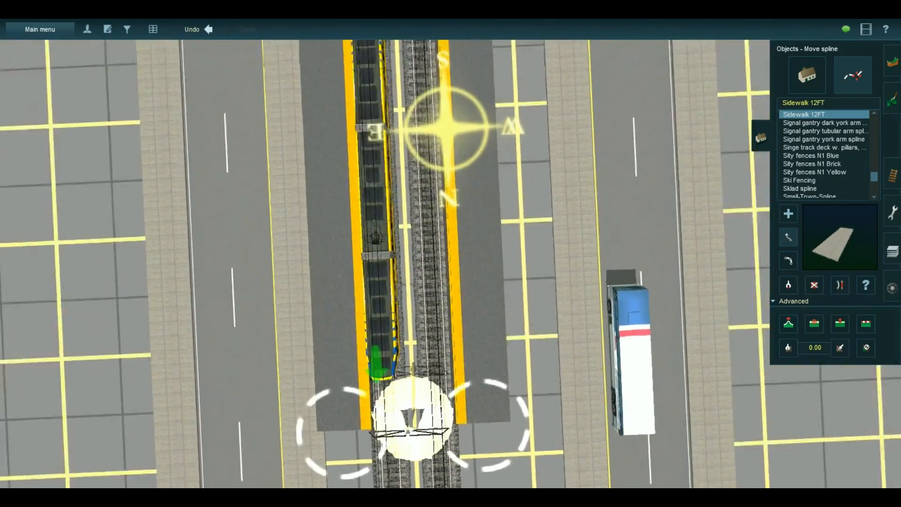
pyautogui.moveTo(446, 128); pyautogui.dragTo(461, 311, button='right')
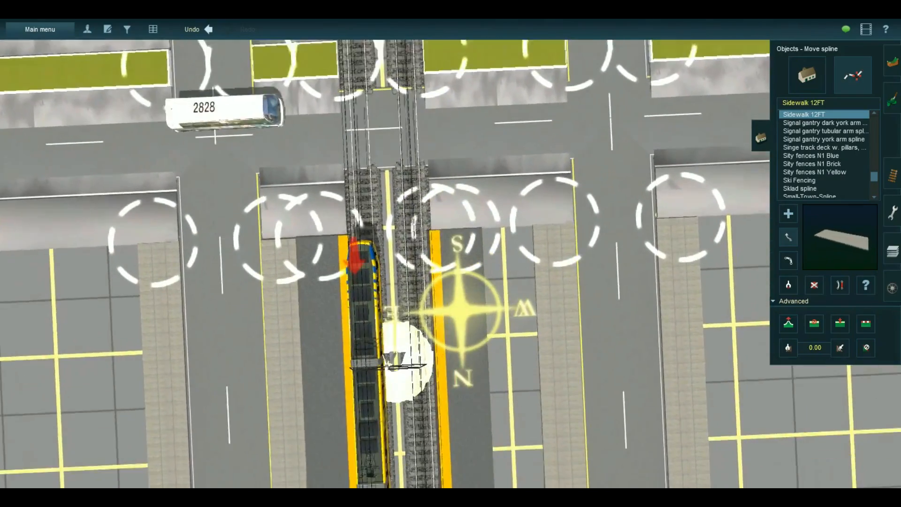
# Step: Delete the tram standing at the northeastern platform
pyautogui.rightClick(419, 360)
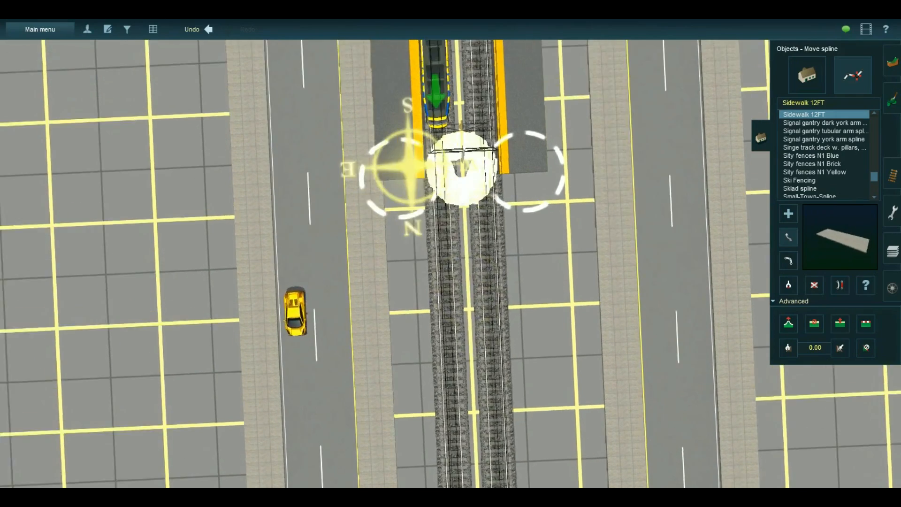
pyautogui.press('F7')
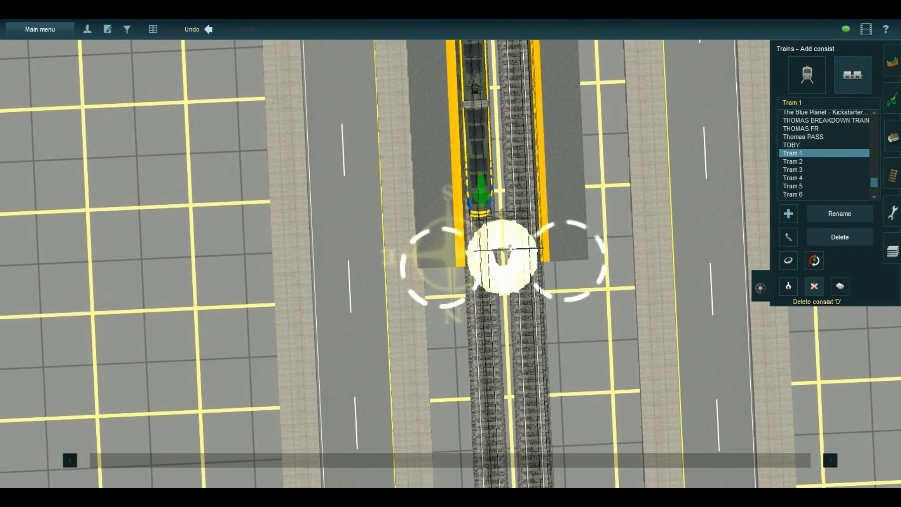
pyautogui.press('F3')
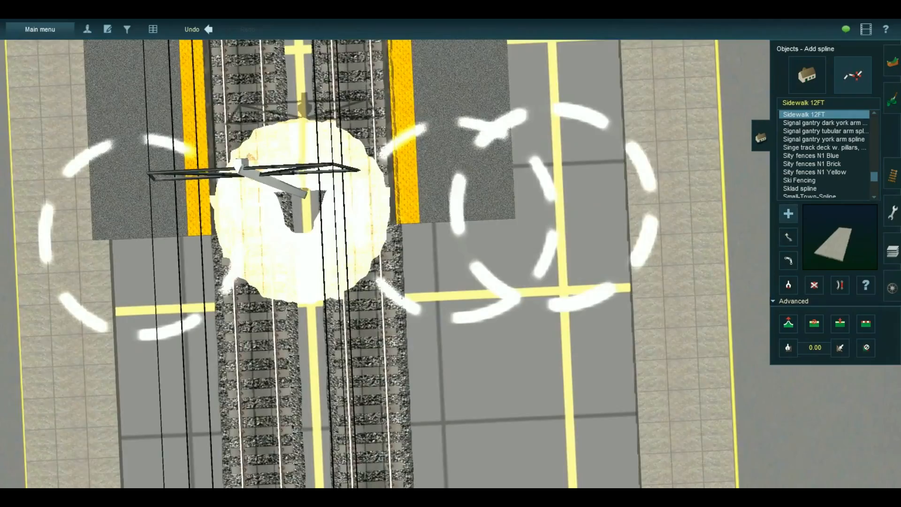
# Step: Lay Sidewalk 12FT between the northwestern platform and the street's sidewalk, from the platform's north end to the median road's sidewalk
pyautogui.moveTo(526, 129); pyautogui.dragTo(411, 231, button='right')
pyautogui.scroll(-5, 480, 143)
pyautogui.scroll(6, 446, 242)
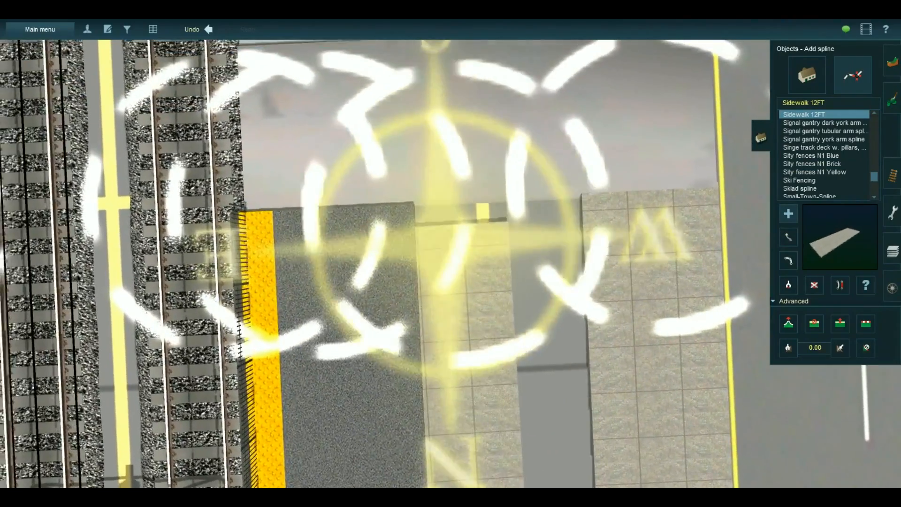
pyautogui.moveTo(483, 277); pyautogui.dragTo(489, 216)
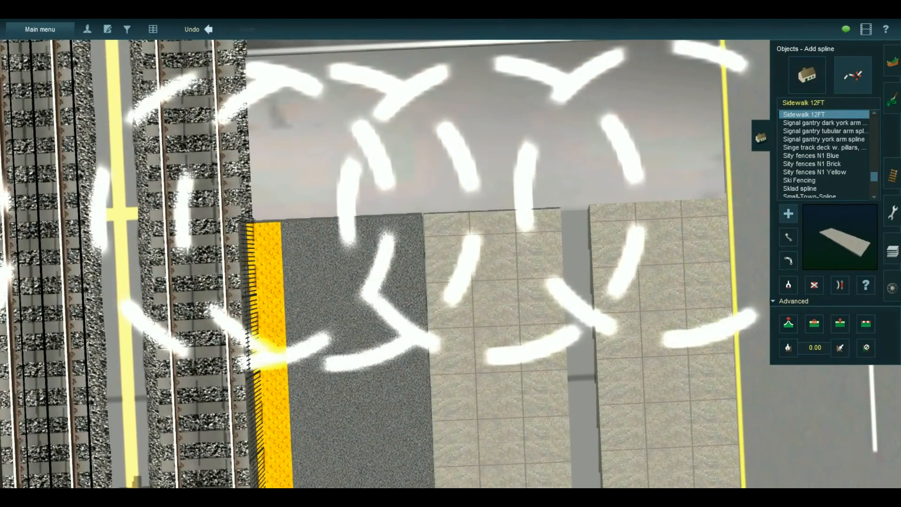
pyautogui.scroll(-6, 450, 263)
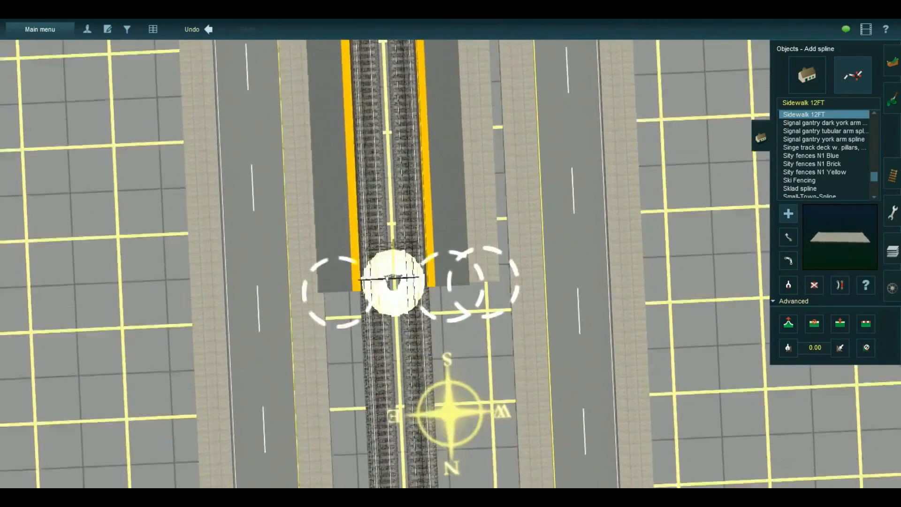
pyautogui.scroll(3, 493, 191)
pyautogui.moveTo(448, 413); pyautogui.dragTo(417, 258, button='right')
pyautogui.scroll(4, 415, 233)
pyautogui.scroll(3, 422, 256)
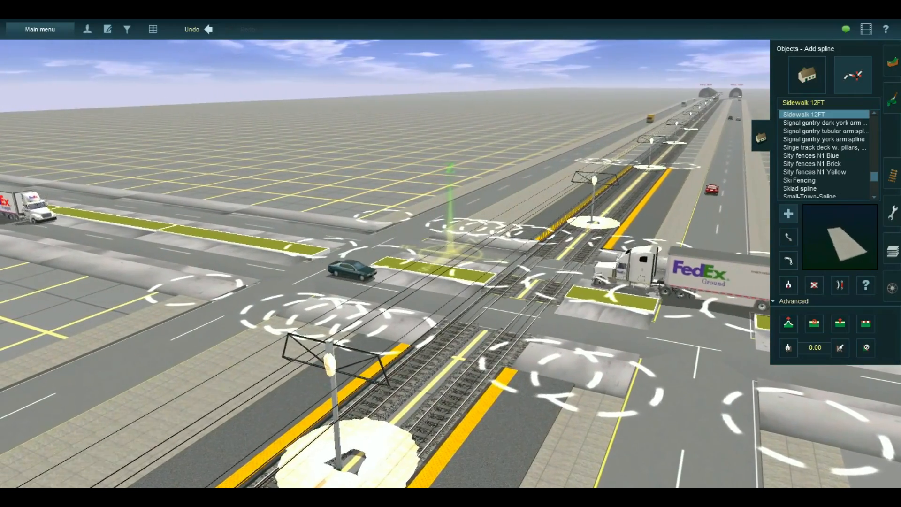
# Step: Change from splines to placing objects and filter the content by "sky"
pyautogui.press('Left')
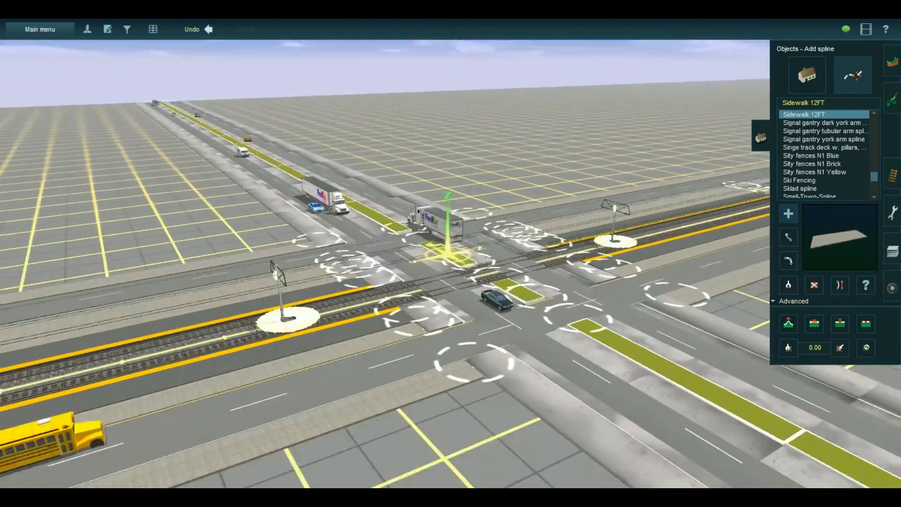
pyautogui.press('Left')
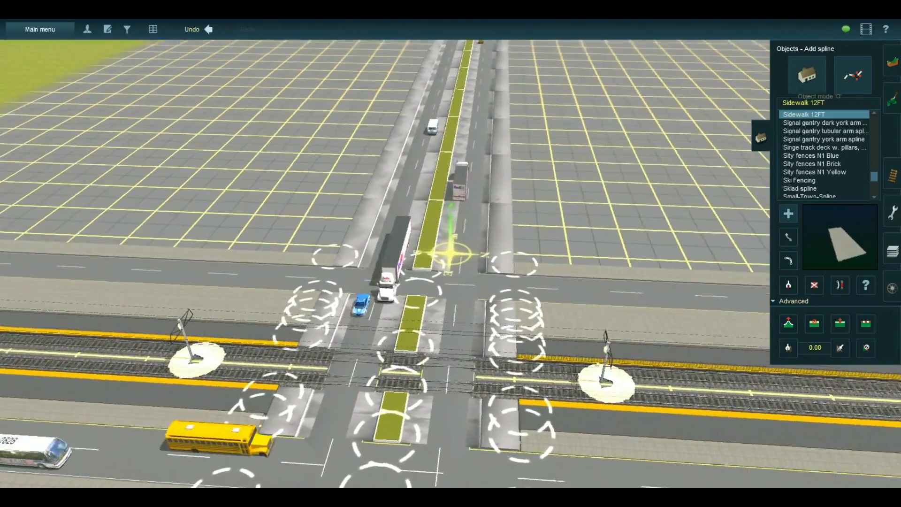
pyautogui.click(807, 74)
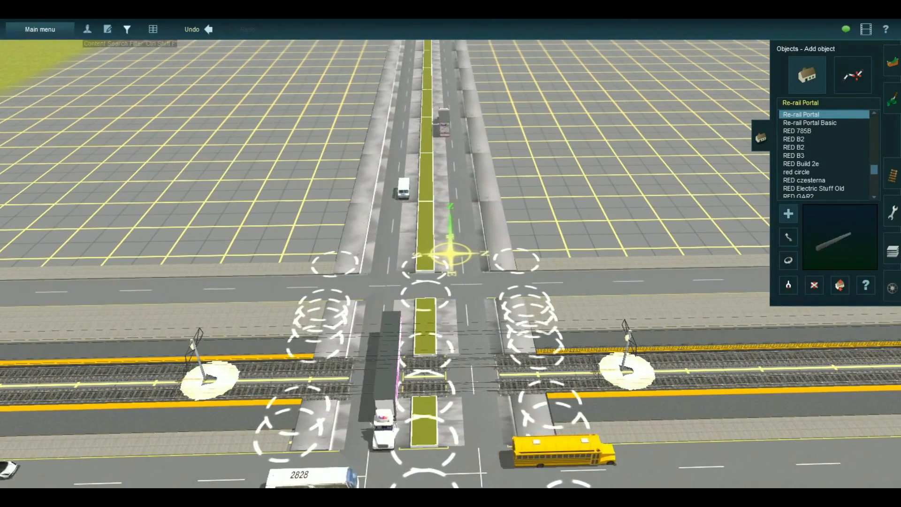
pyautogui.click(127, 29)
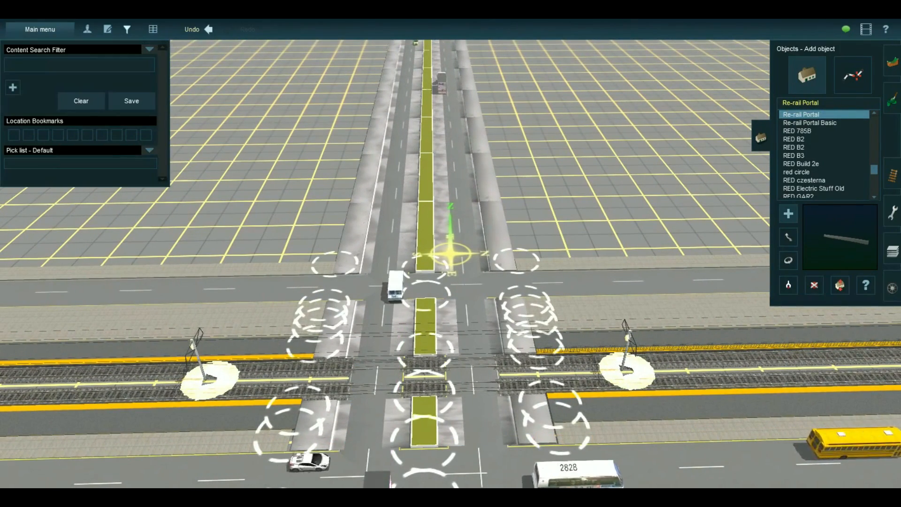
pyautogui.write('sky')
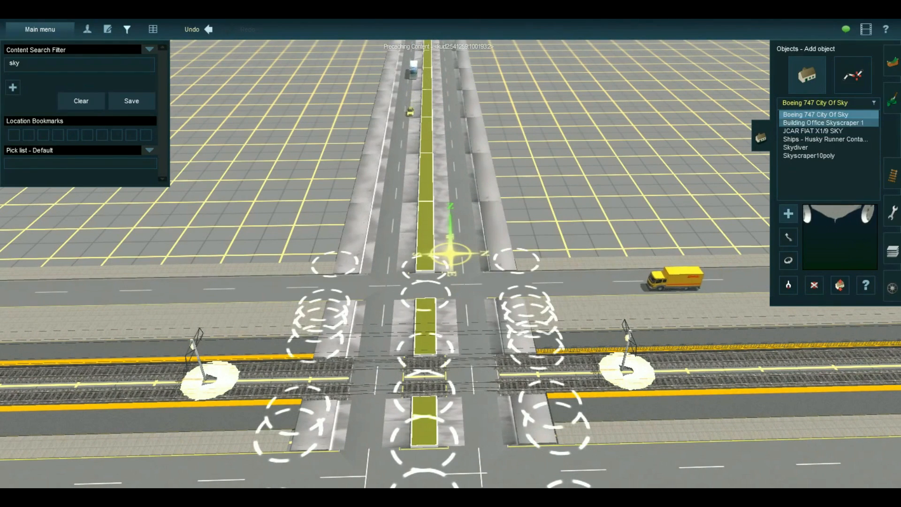
# Step: Place Skyscraper10poly at the northwest corner of the intersection and shift it north, clear of the median road and its sidewalk
pyautogui.click(823, 122)
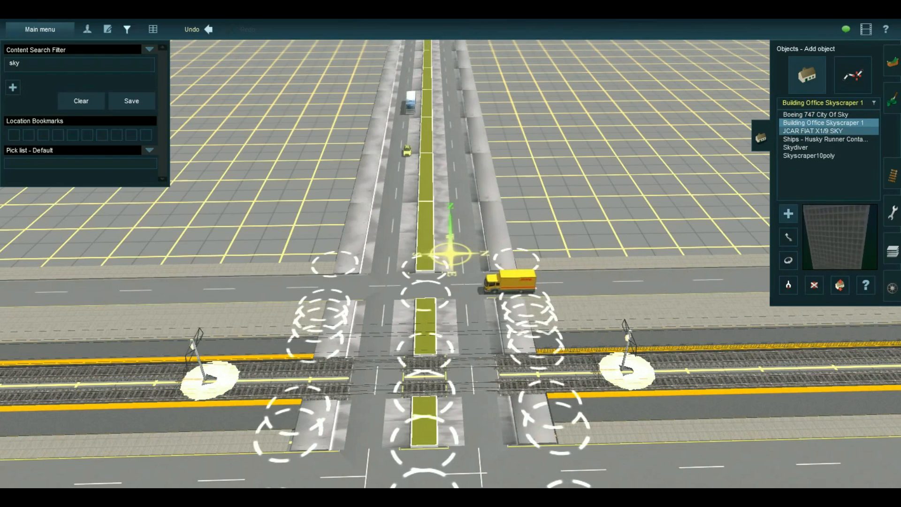
pyautogui.click(813, 131)
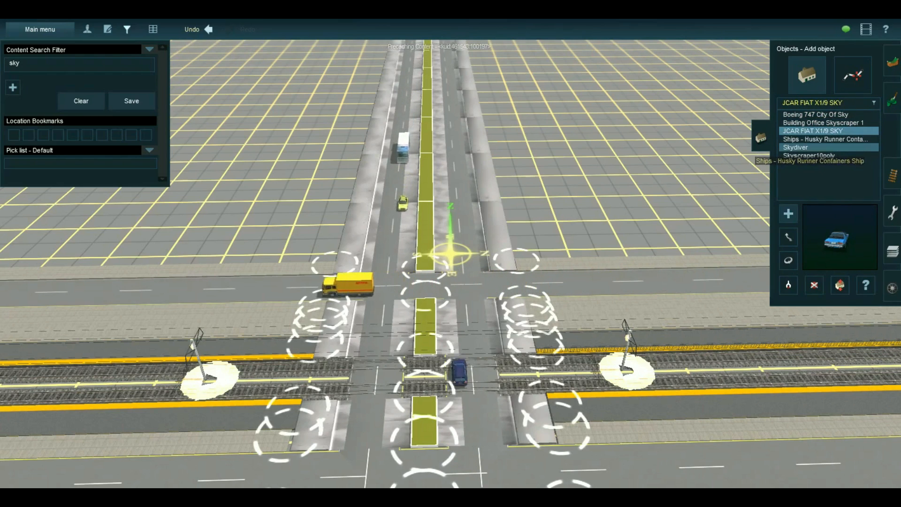
pyautogui.click(802, 148)
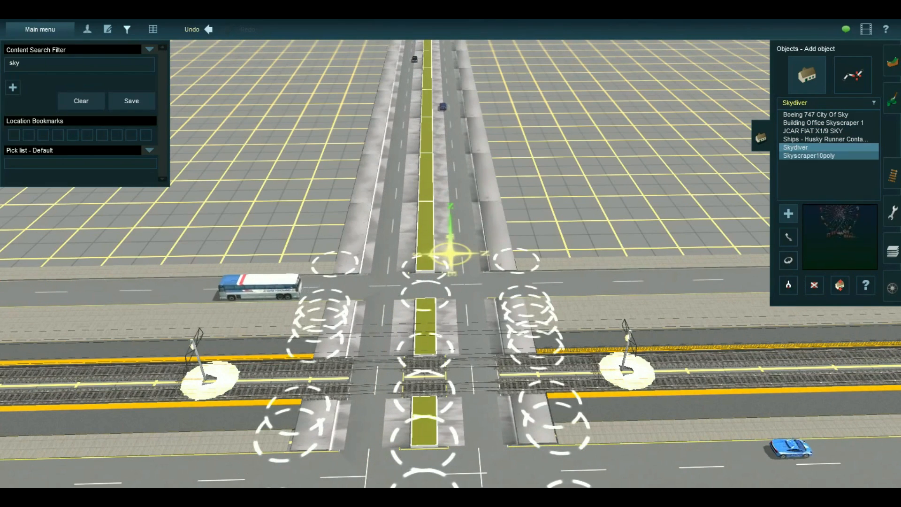
pyautogui.click(808, 156)
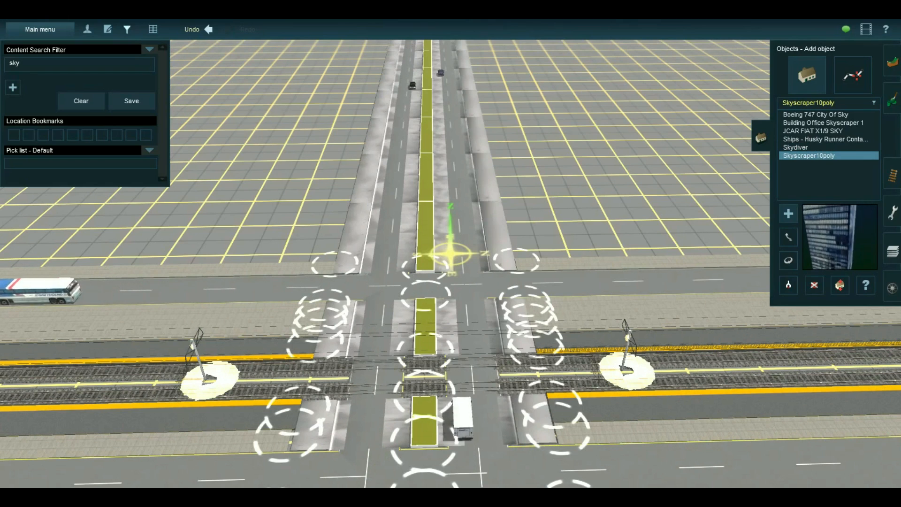
pyautogui.click(450, 253)
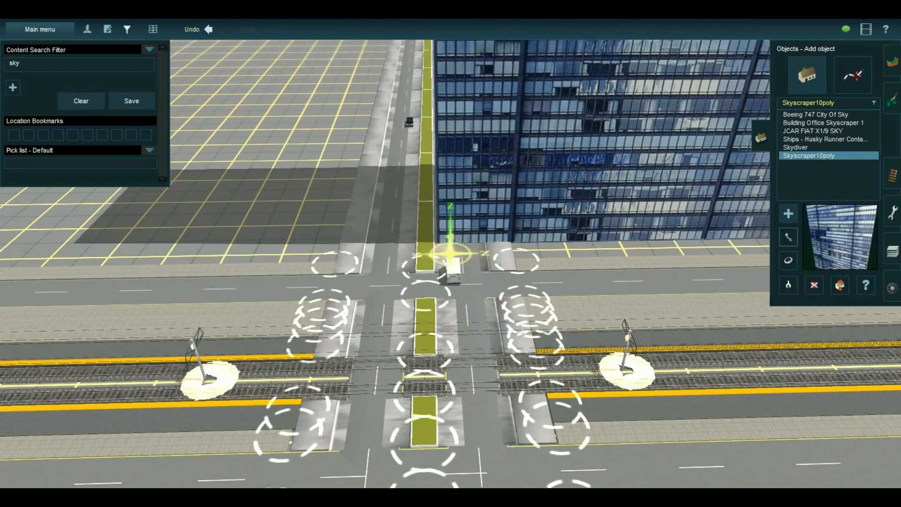
pyautogui.moveTo(601, 212); pyautogui.dragTo(680, 227)
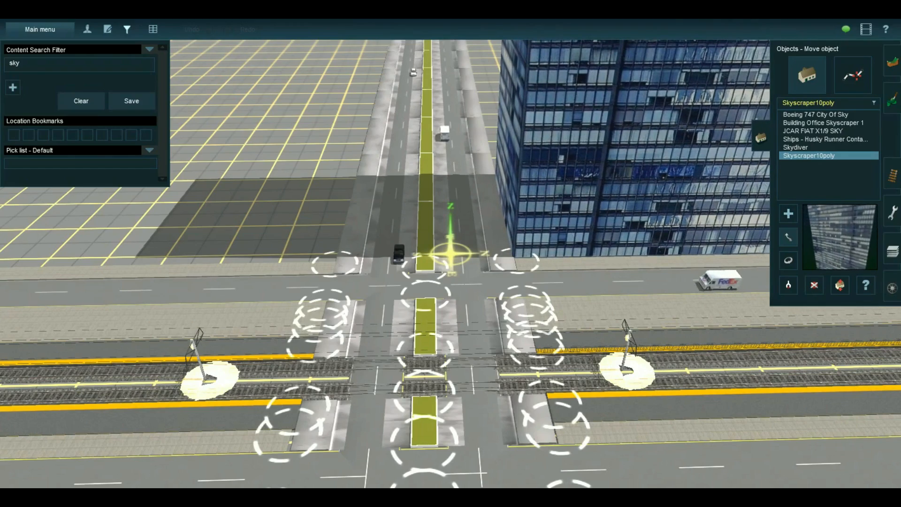
# Step: Search the objects for "business" and preview JPK)OldDowntownBusiness and the small shopping plaza sign
pyautogui.rightClick(418, 323)
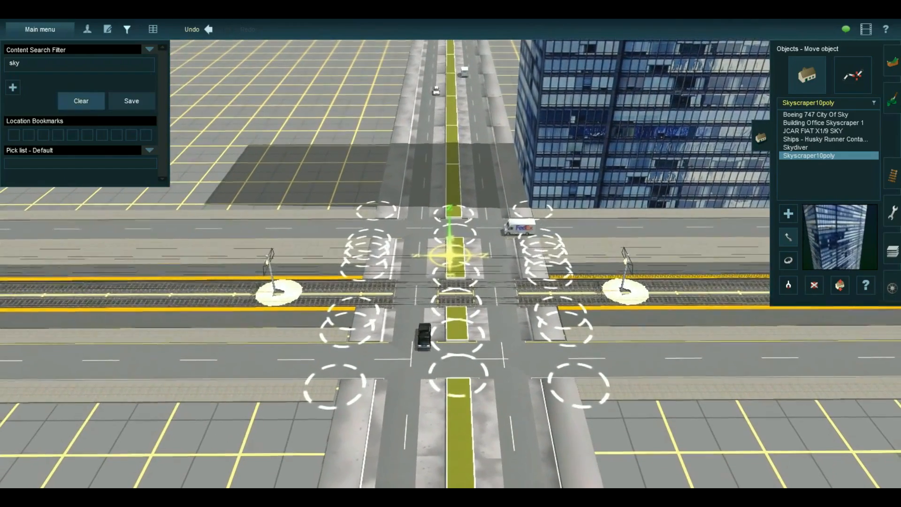
pyautogui.click(81, 100)
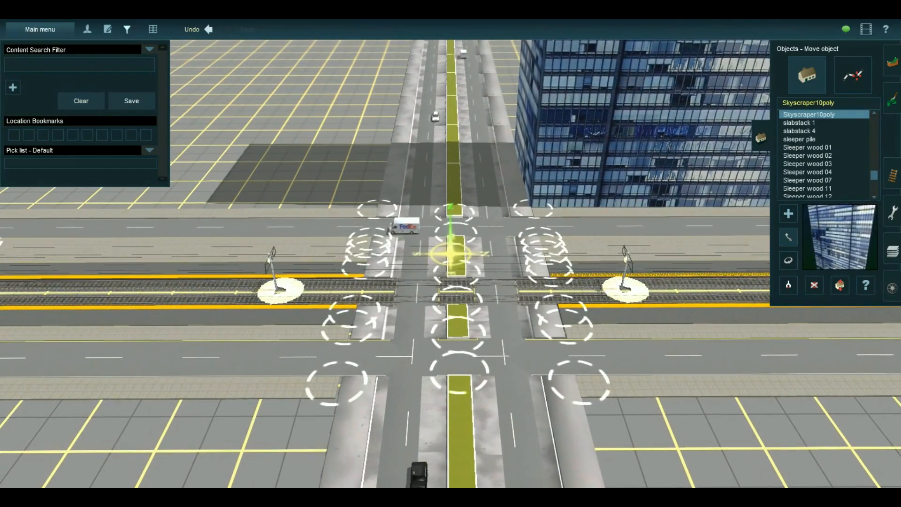
pyautogui.write('bus')
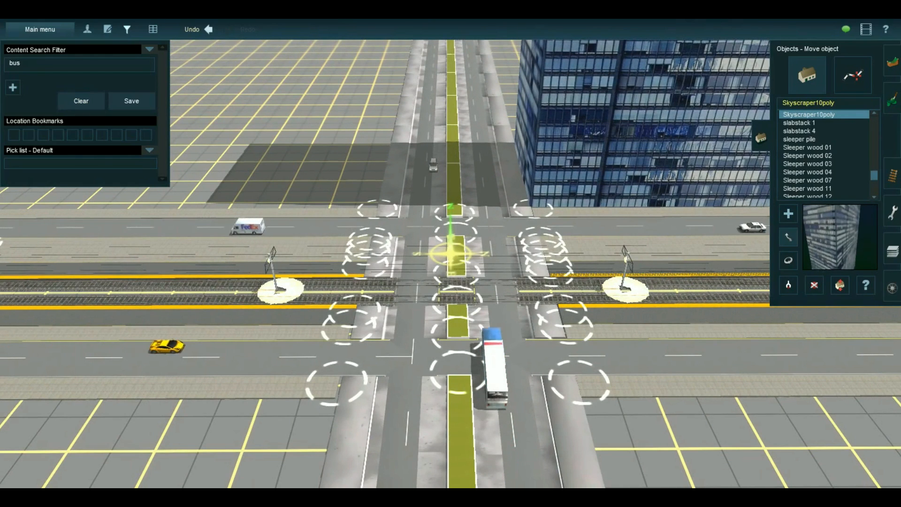
pyautogui.write('iness')
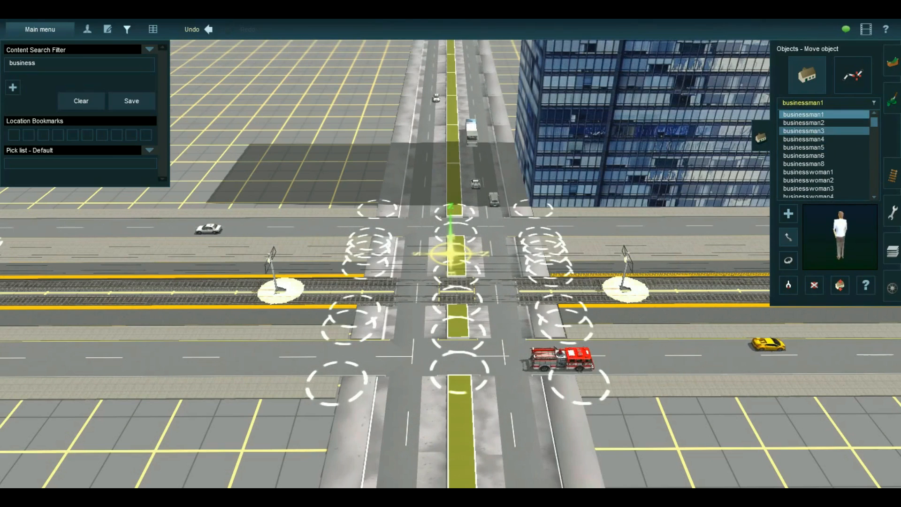
pyautogui.click(808, 158)
pyautogui.click(823, 182)
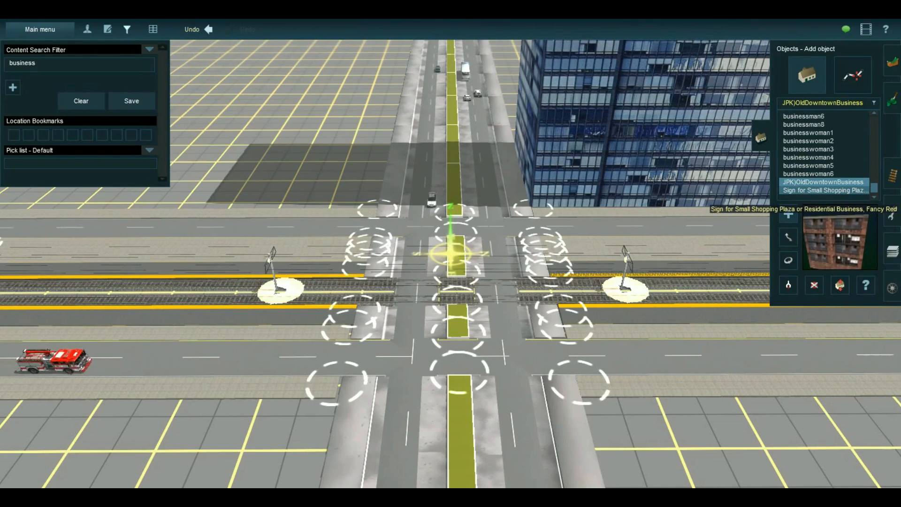
pyautogui.click(823, 190)
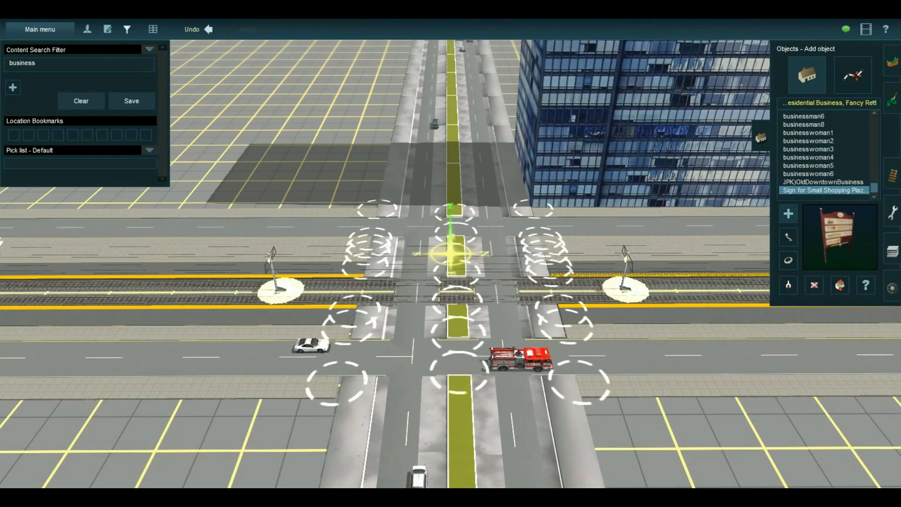
pyautogui.hotkey('ctrl', 'a')
pyautogui.write('s')
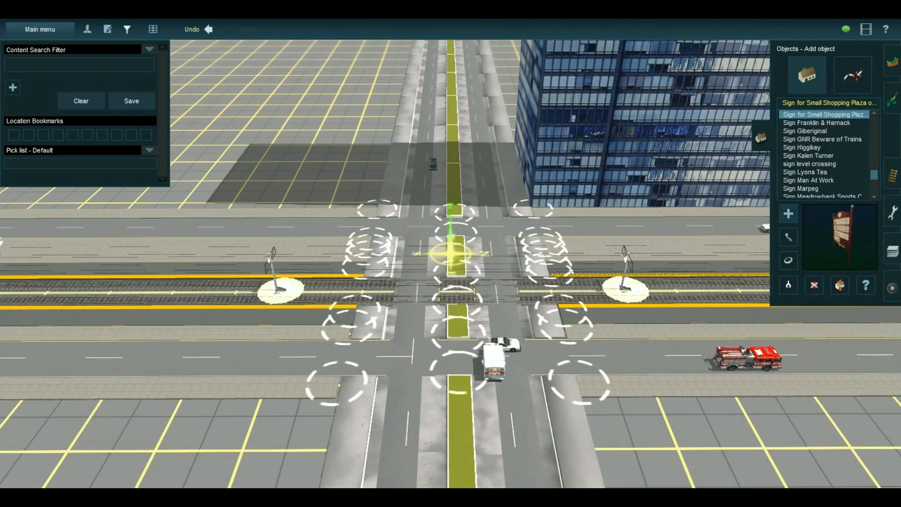
pyautogui.write('ky')
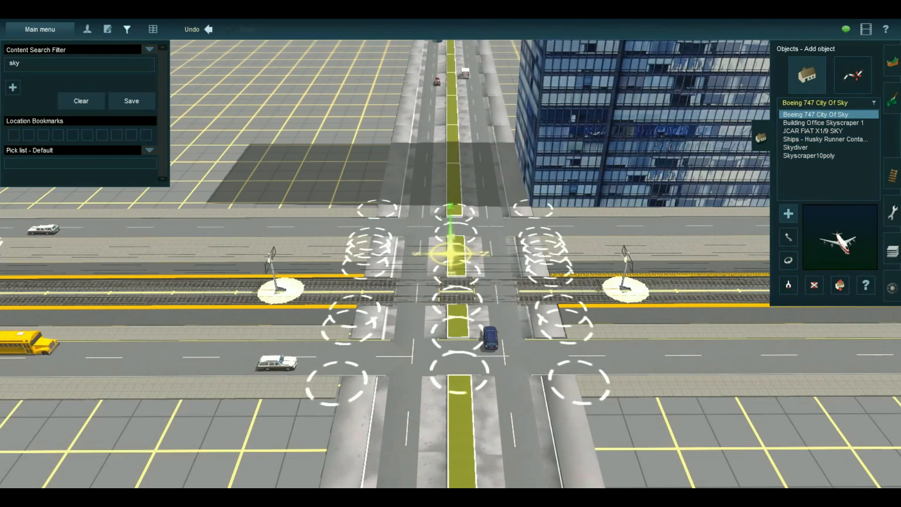
pyautogui.click(81, 101)
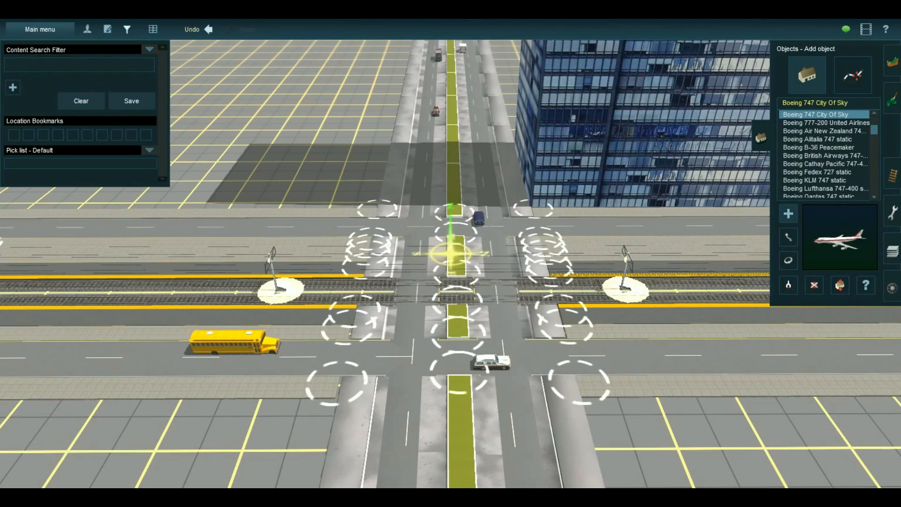
pyautogui.click(127, 29)
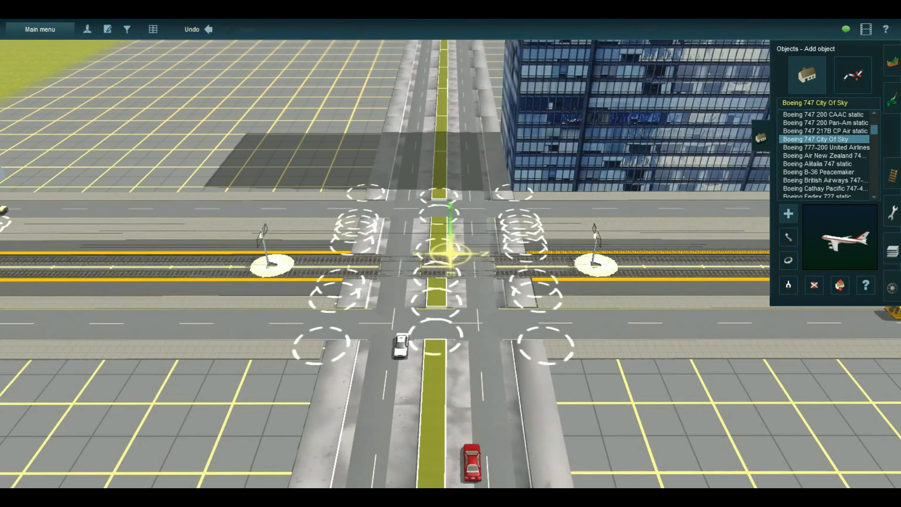
# Step: Filter the objects by "sky" and place Building Office Skyscraper 1 at the southwest corner of the intersection, facing the western street
pyautogui.click(127, 29)
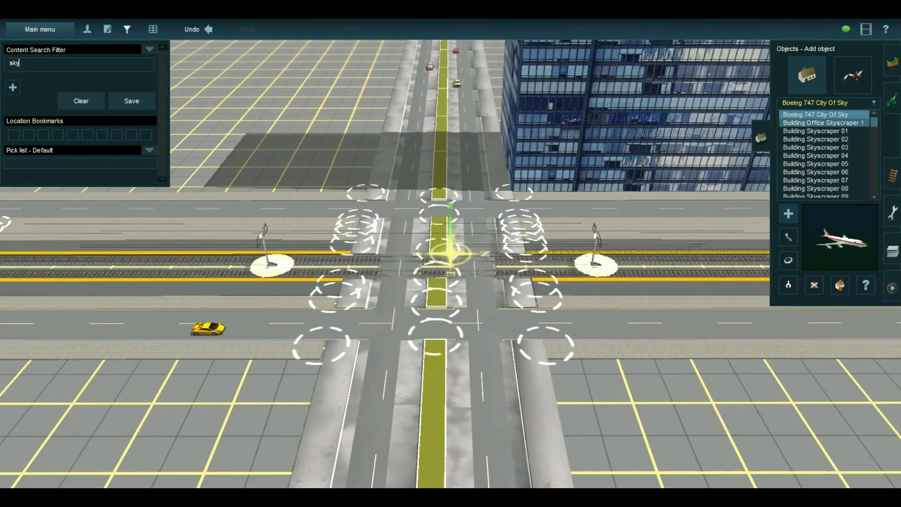
pyautogui.click(822, 122)
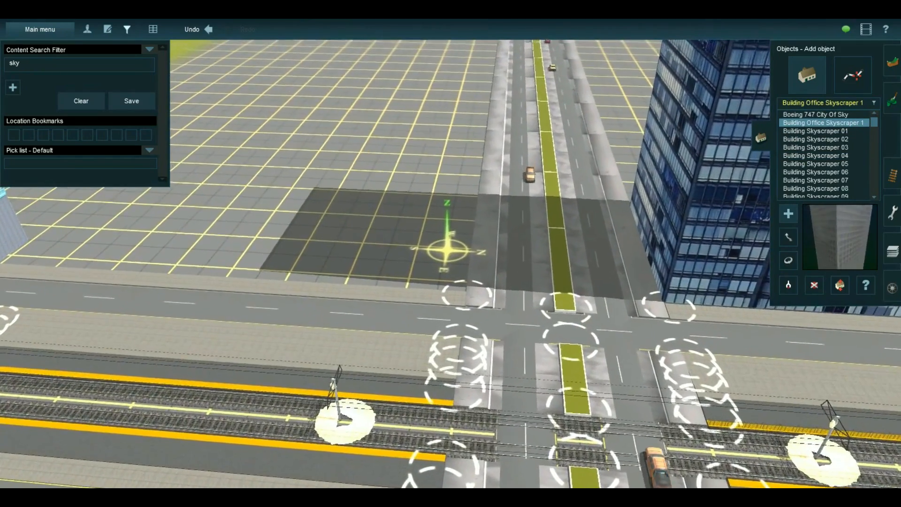
pyautogui.click(413, 241)
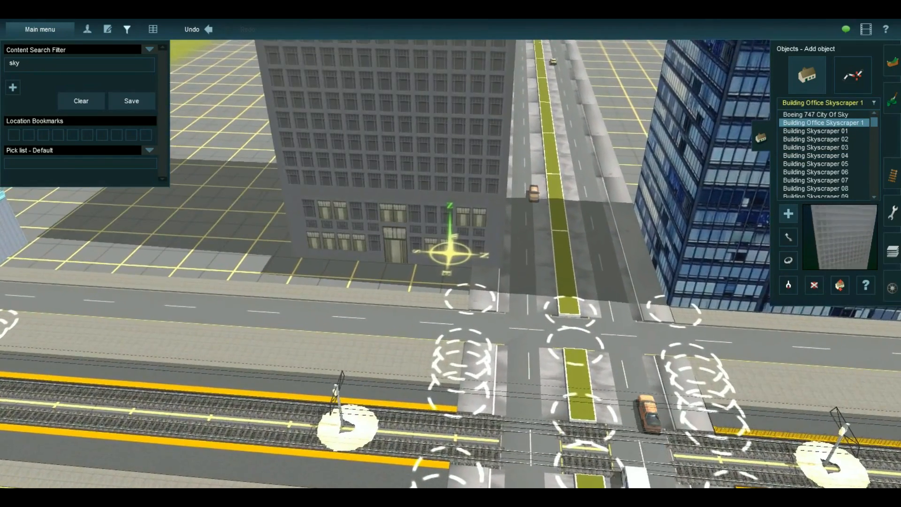
pyautogui.scroll(3, 413, 241)
pyautogui.scroll(5, 441, 254)
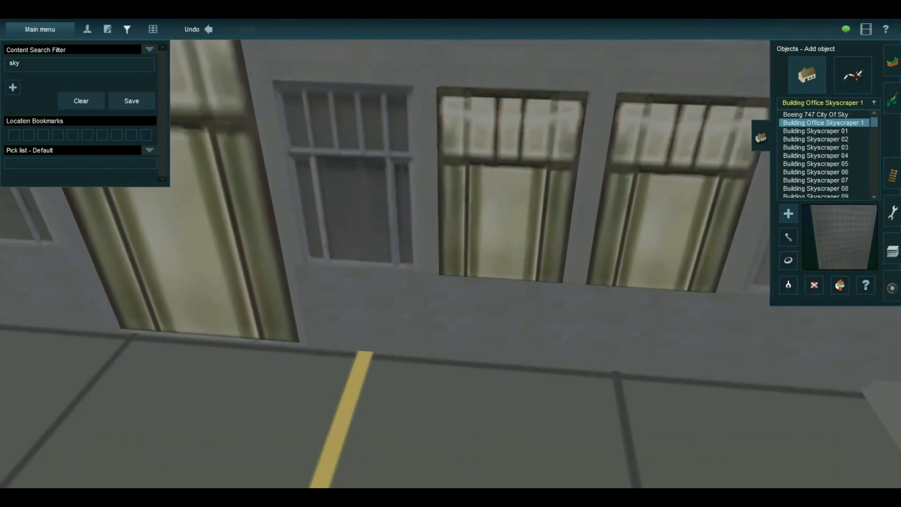
# Step: Inspect the office skyscraper's entrance side at the southwest corner of the intersection and delete the building
pyautogui.scroll(-8, 450, 253)
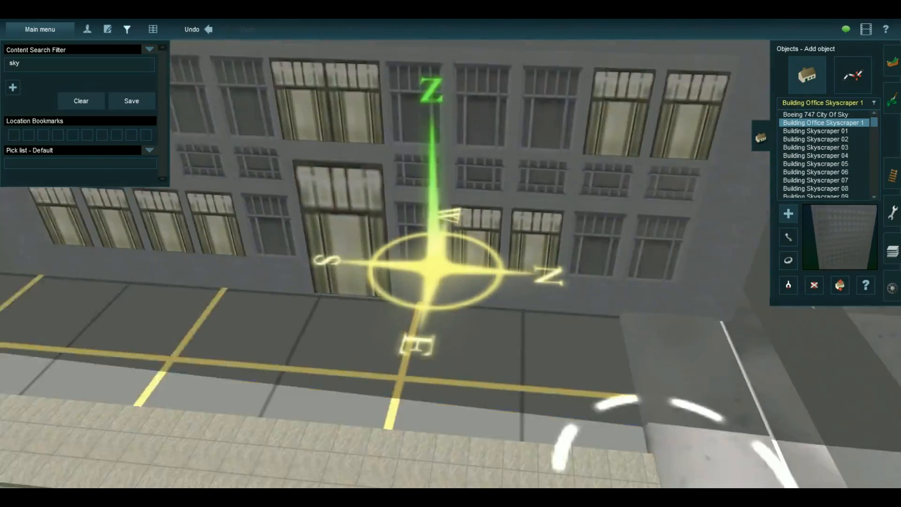
pyautogui.scroll(5, 449, 254)
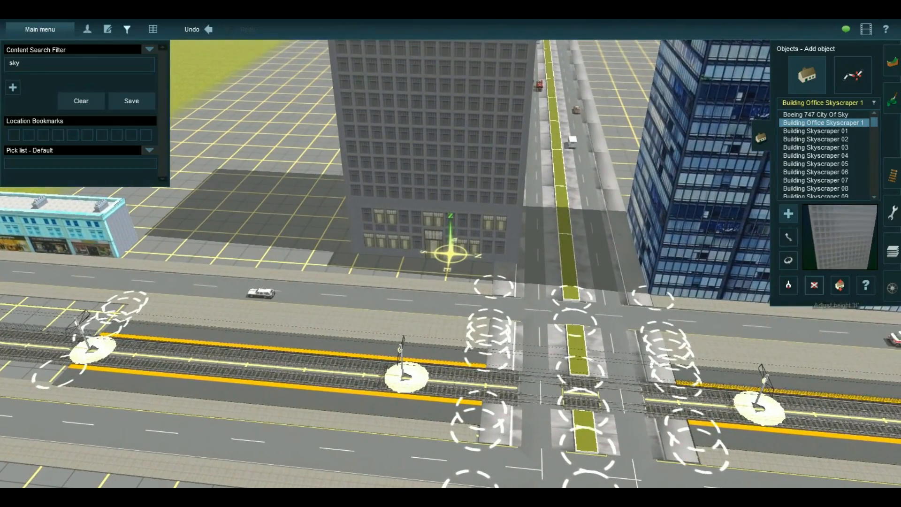
pyautogui.click(450, 254)
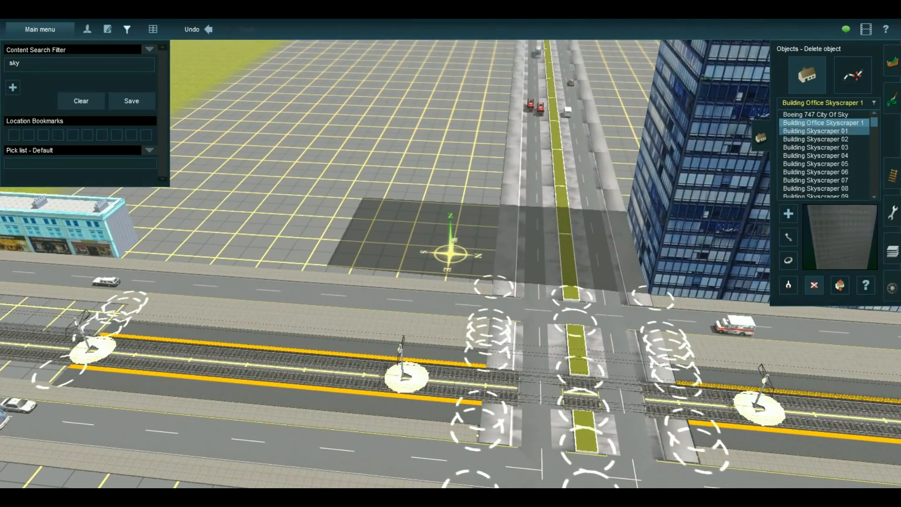
# Step: Try Building Skyscraper 01 at the southwest corner, shift it southwest away from the median road, and delete it
pyautogui.click(815, 131)
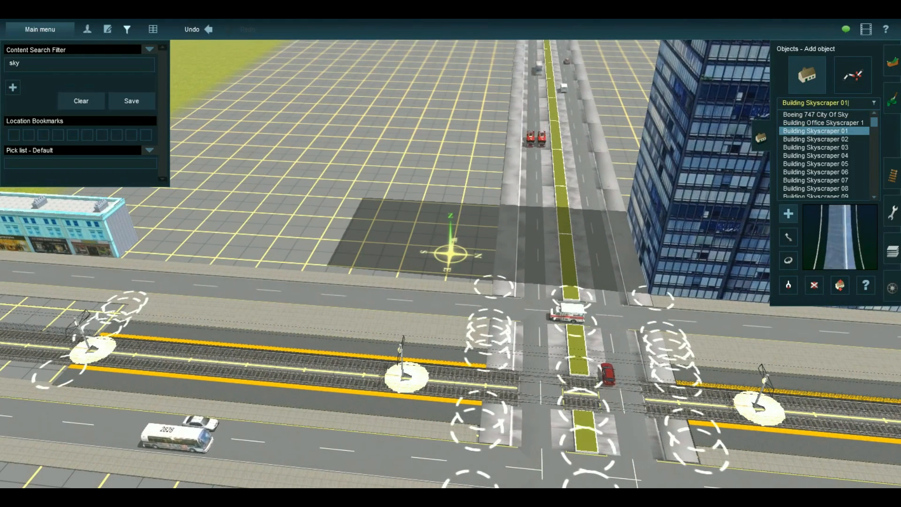
pyautogui.click(449, 254)
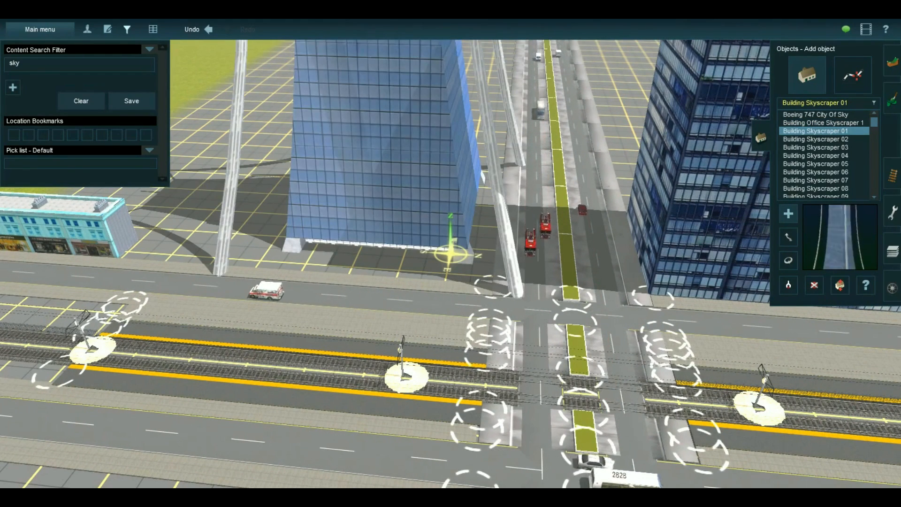
pyautogui.press('m')
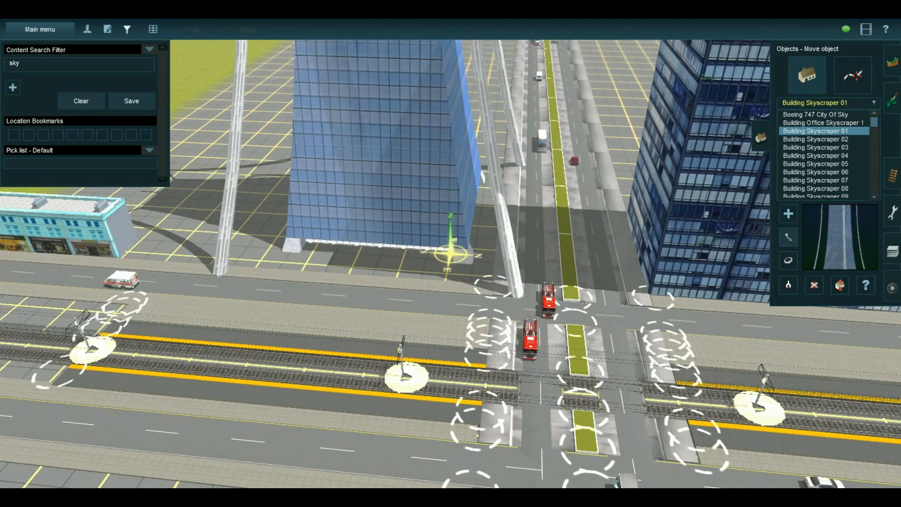
pyautogui.moveTo(380, 244); pyautogui.dragTo(352, 232)
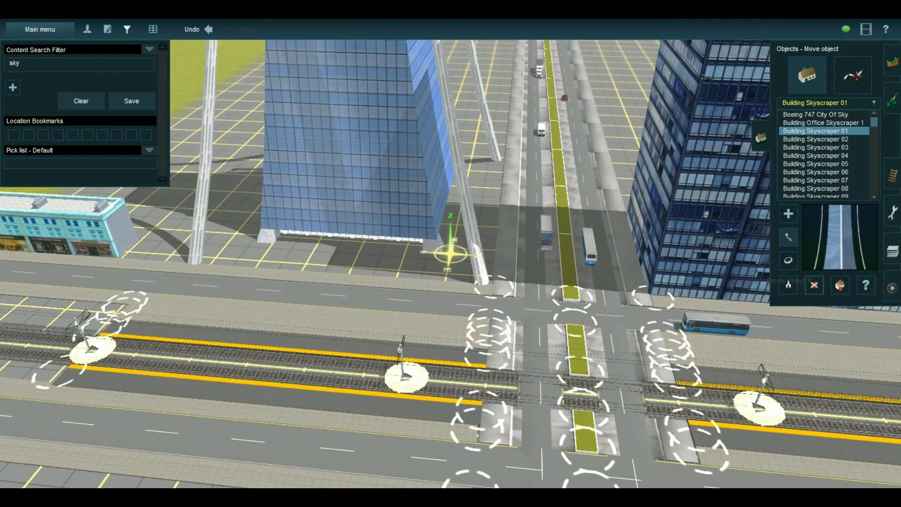
pyautogui.click(353, 232)
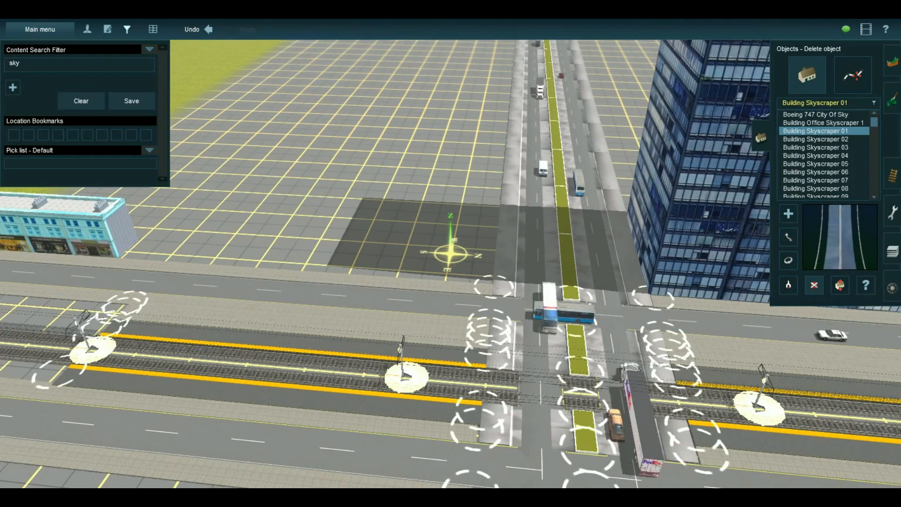
# Step: Replace the content filter with "park" and return to the start of the matching objects
pyautogui.click(81, 101)
pyautogui.click(79, 64)
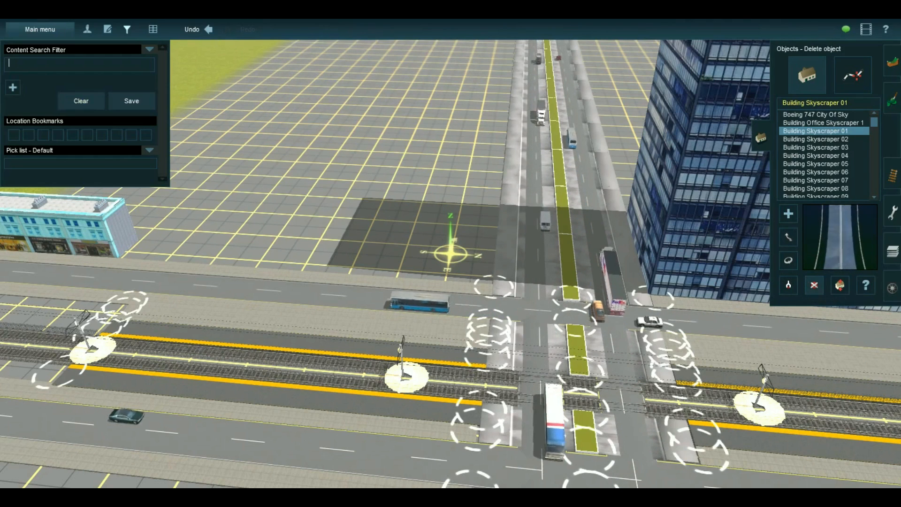
pyautogui.write('pa')
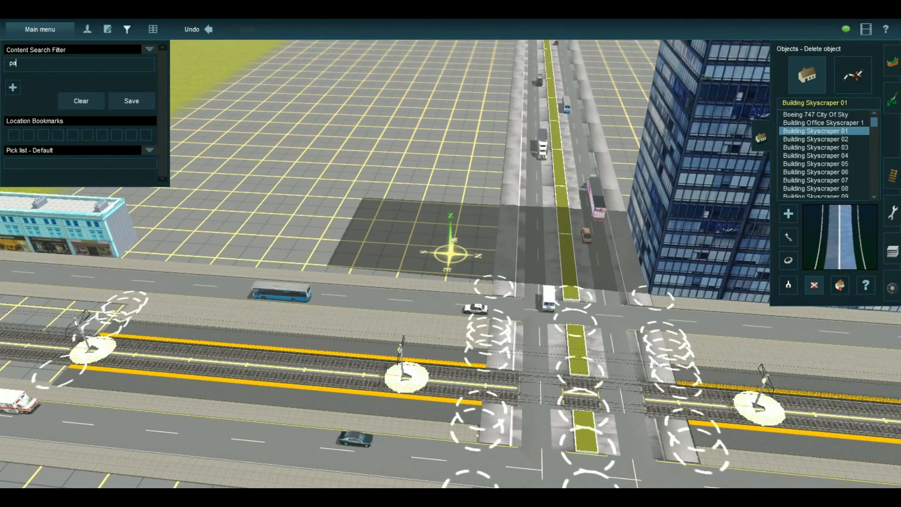
pyautogui.write('rk')
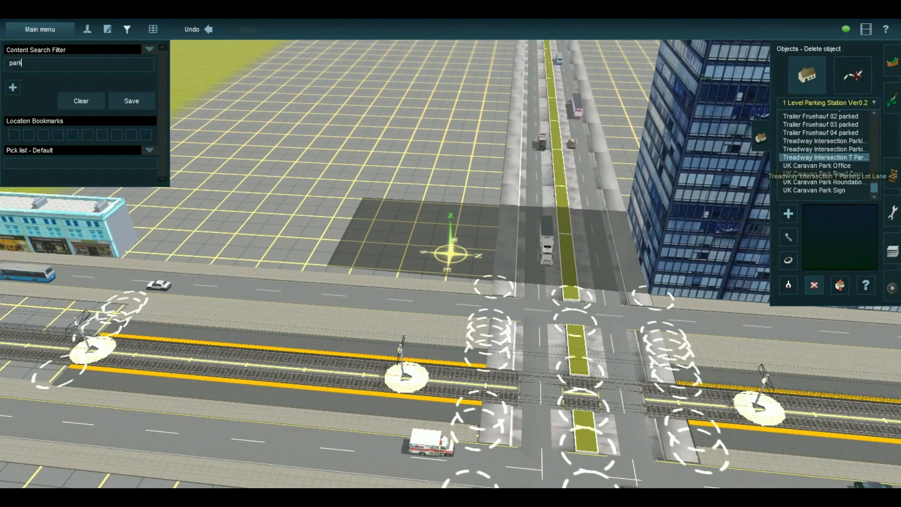
pyautogui.scroll(10, 830, 137)
pyautogui.scroll(5, 826, 131)
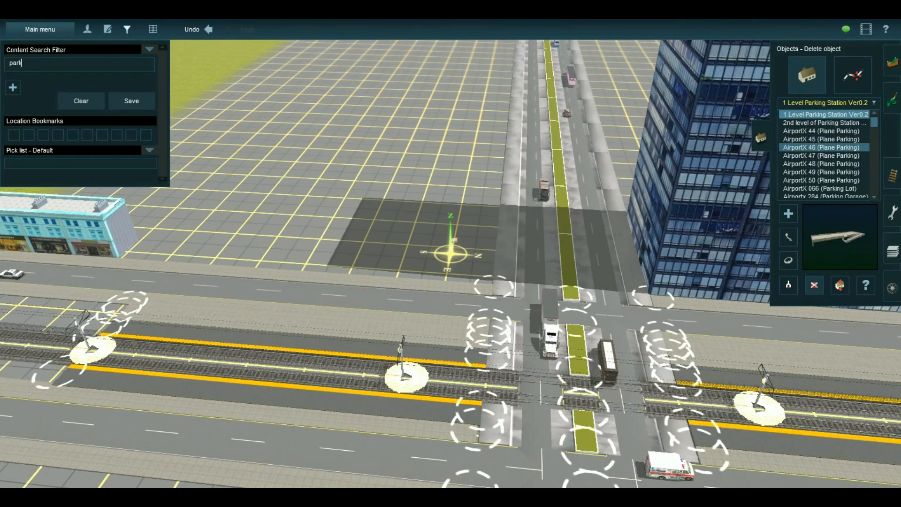
# Step: Choose Building Multistorey Carpark and place it at the southwest corner of the intersection
pyautogui.click(821, 122)
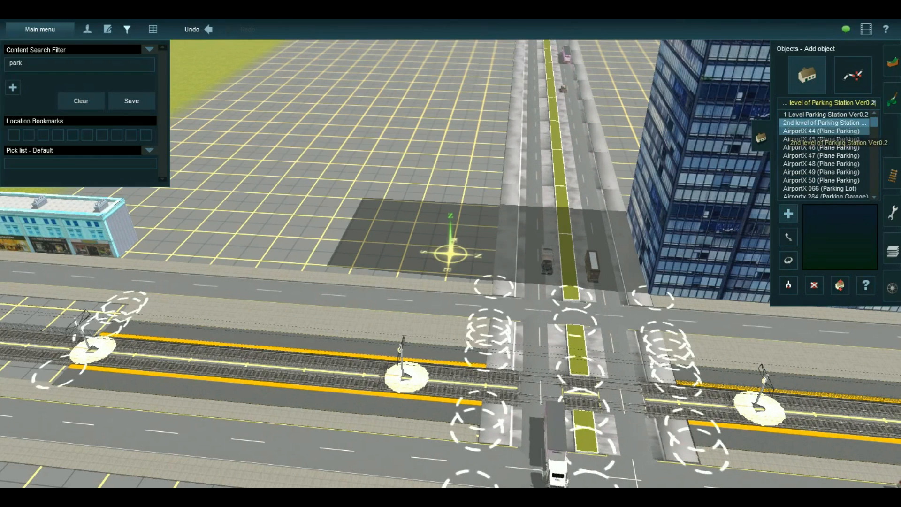
pyautogui.scroll(-3, 824, 143)
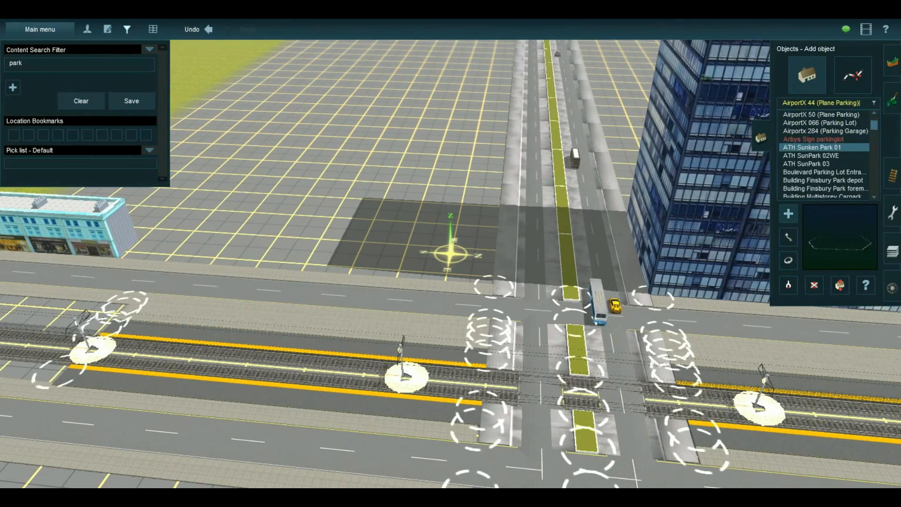
pyautogui.scroll(-1, 824, 174)
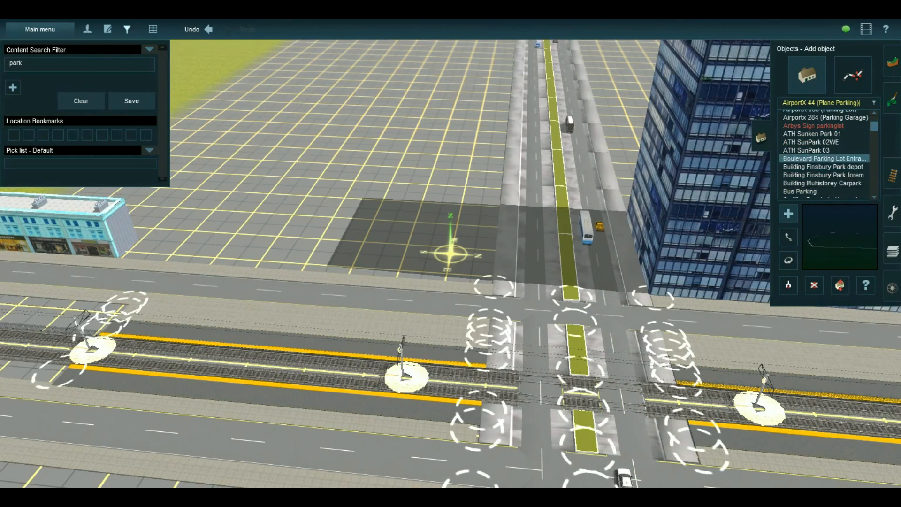
pyautogui.scroll(-2, 824, 174)
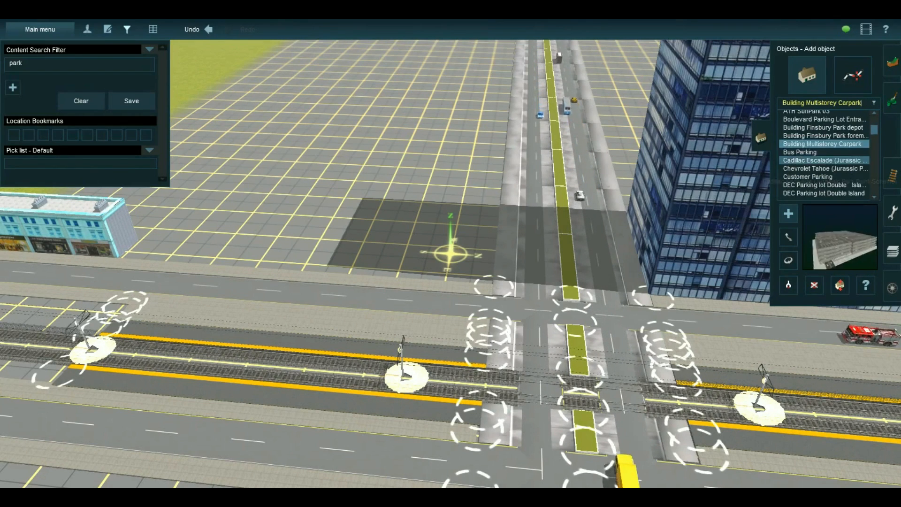
pyautogui.scroll(-2, 824, 148)
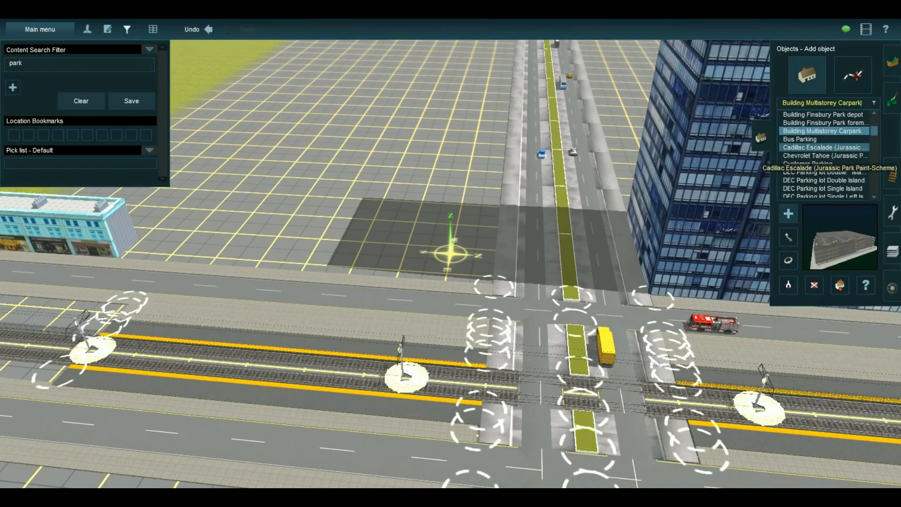
pyautogui.click(281, 228)
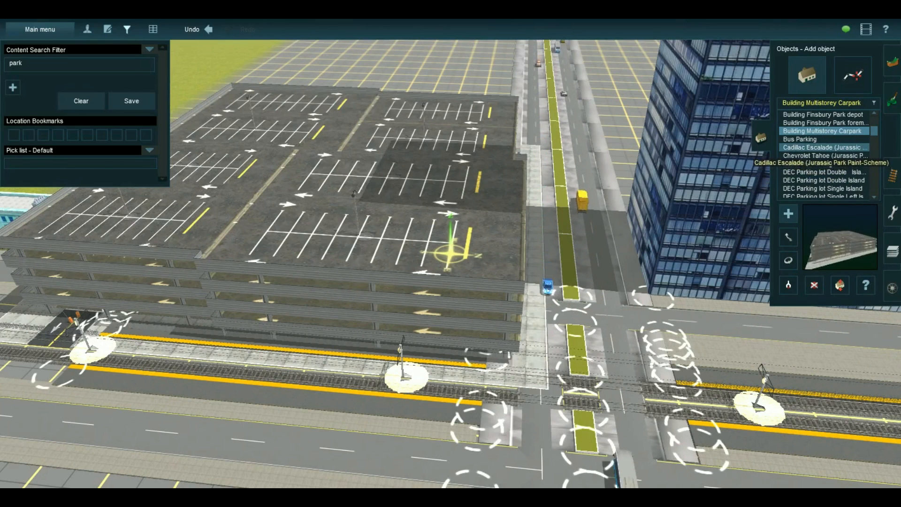
# Step: Preview the Bus Parking, DEC Parking lot Double Island, Grand Park Hotel and Hotel Parkview objects
pyautogui.click(802, 139)
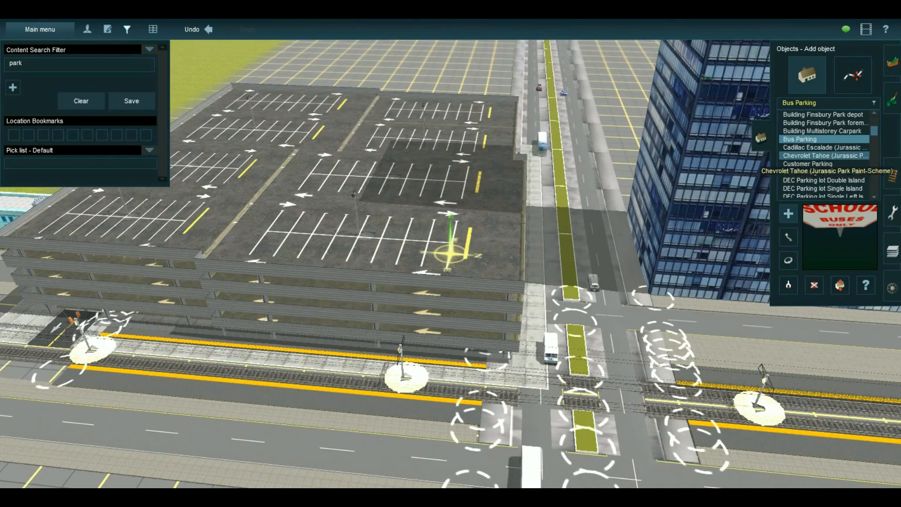
pyautogui.click(824, 163)
pyautogui.scroll(-3, 823, 157)
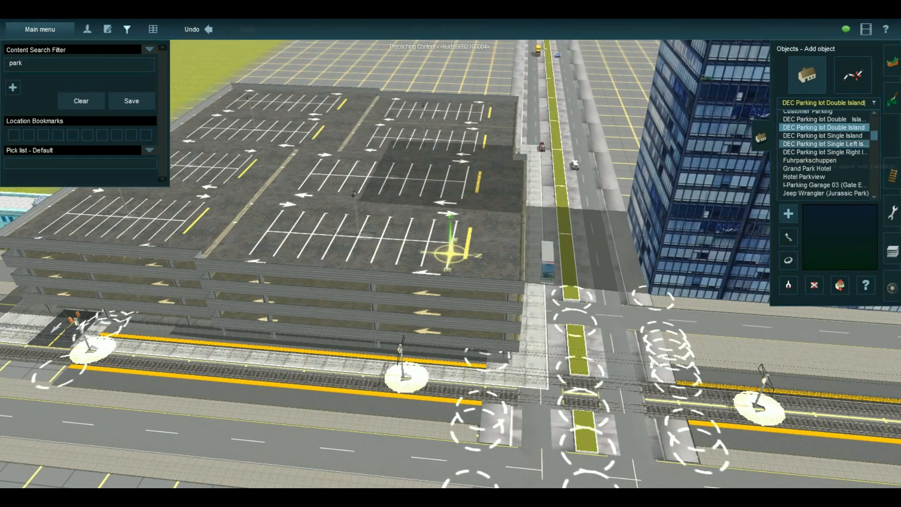
pyautogui.scroll(-2, 823, 144)
pyautogui.click(824, 142)
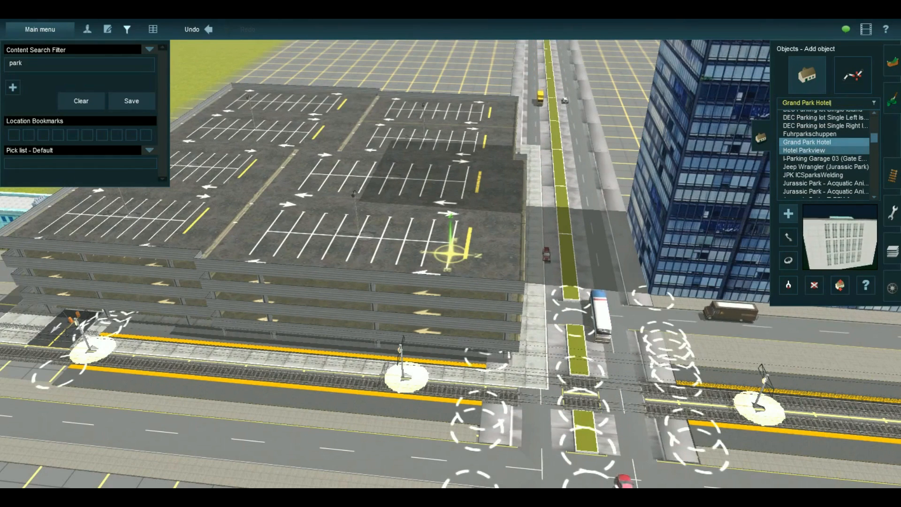
pyautogui.click(824, 150)
pyautogui.scroll(-1, 824, 149)
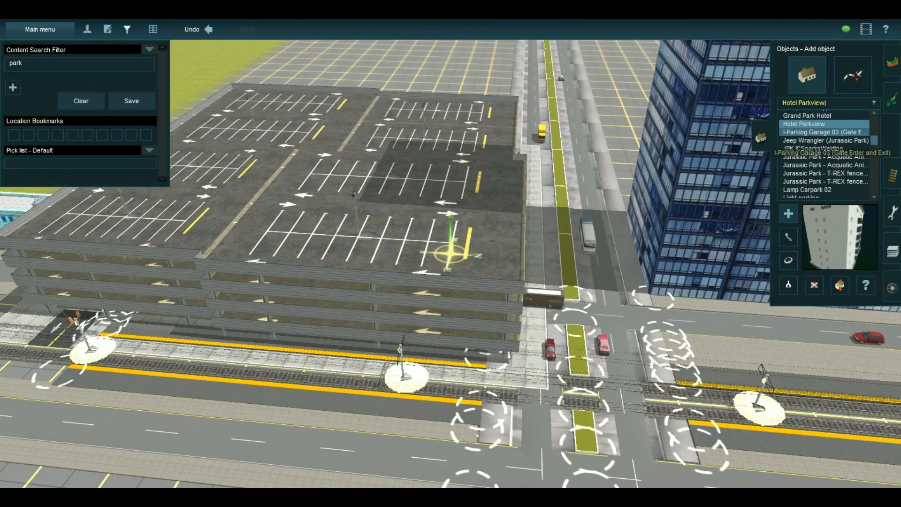
# Step: Preview I-Parking Garage 03, Jeep Wrangler (Jurassic Park) and Light parking, and select Multilevel Parking Lot 01
pyautogui.click(823, 132)
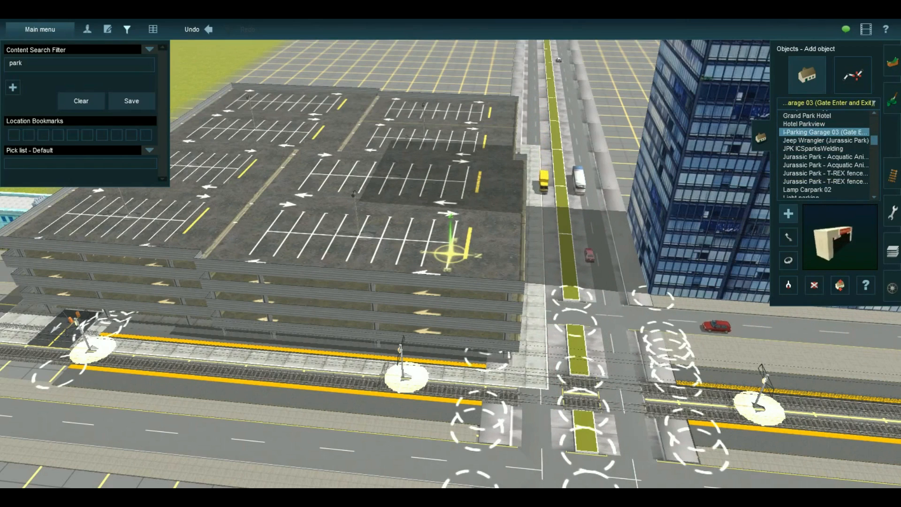
pyautogui.click(823, 140)
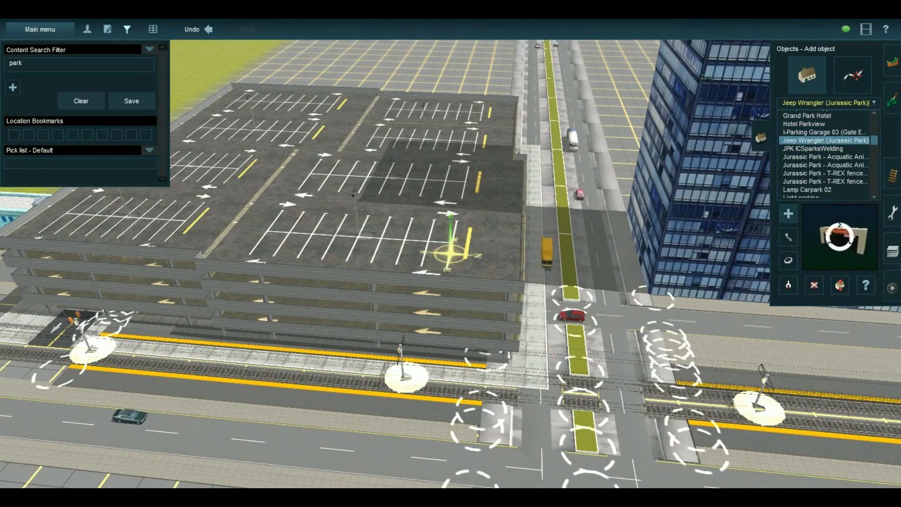
pyautogui.scroll(-1, 824, 155)
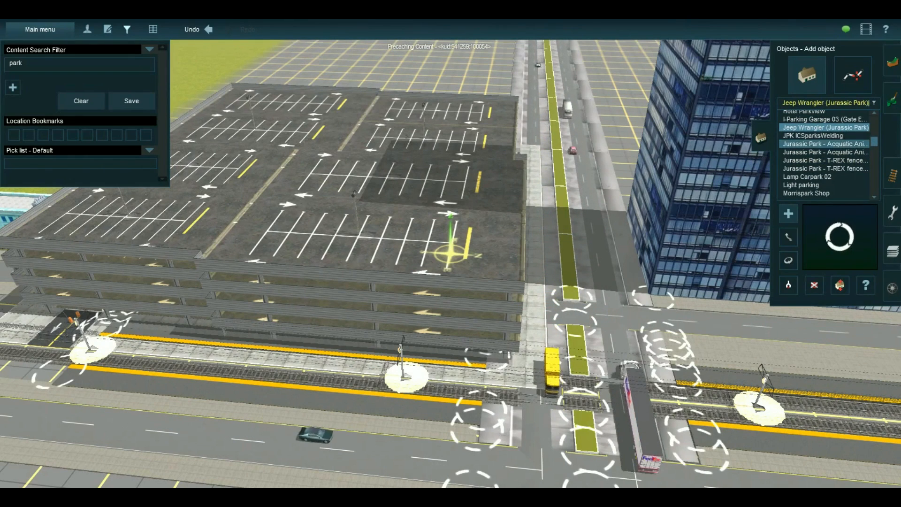
pyautogui.scroll(-1, 824, 157)
pyautogui.scroll(-3, 824, 157)
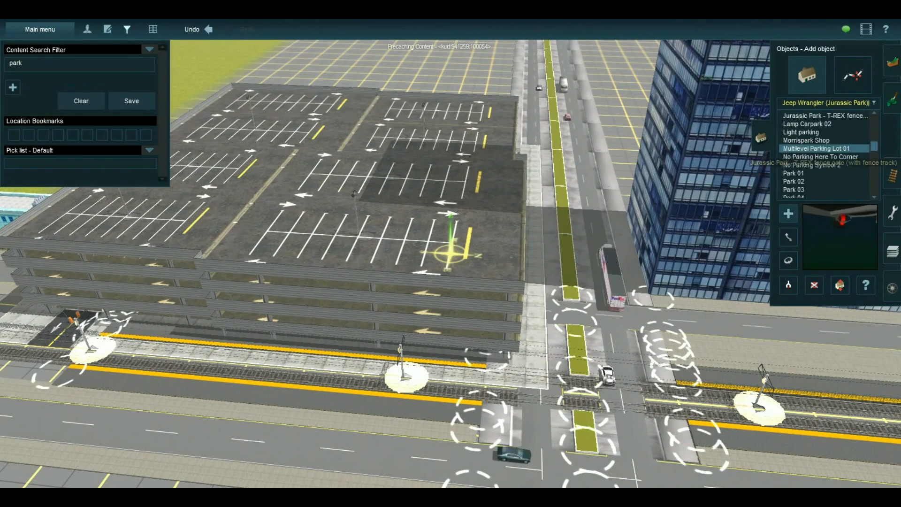
pyautogui.click(824, 132)
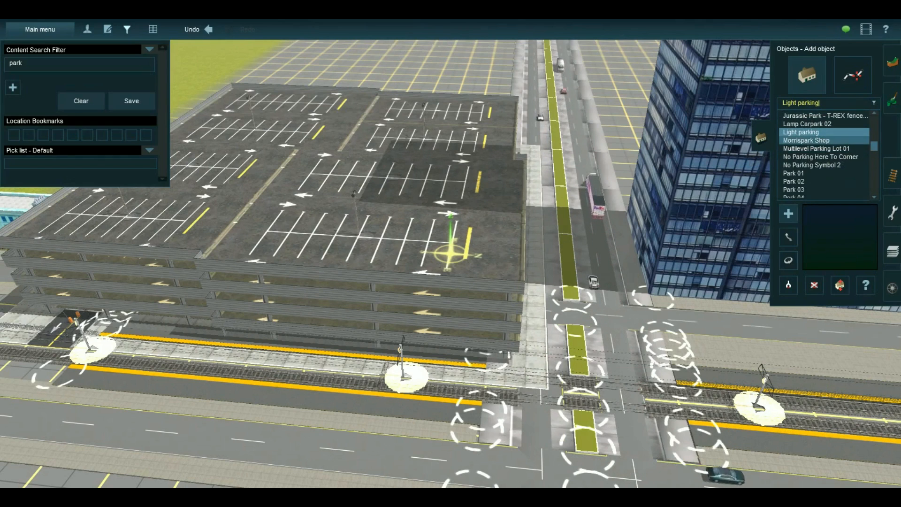
pyautogui.scroll(-1, 824, 148)
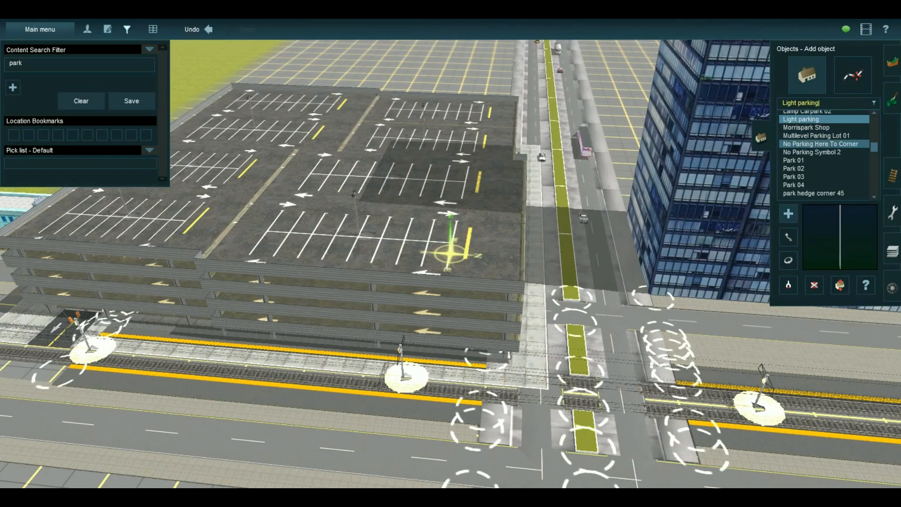
pyautogui.click(817, 135)
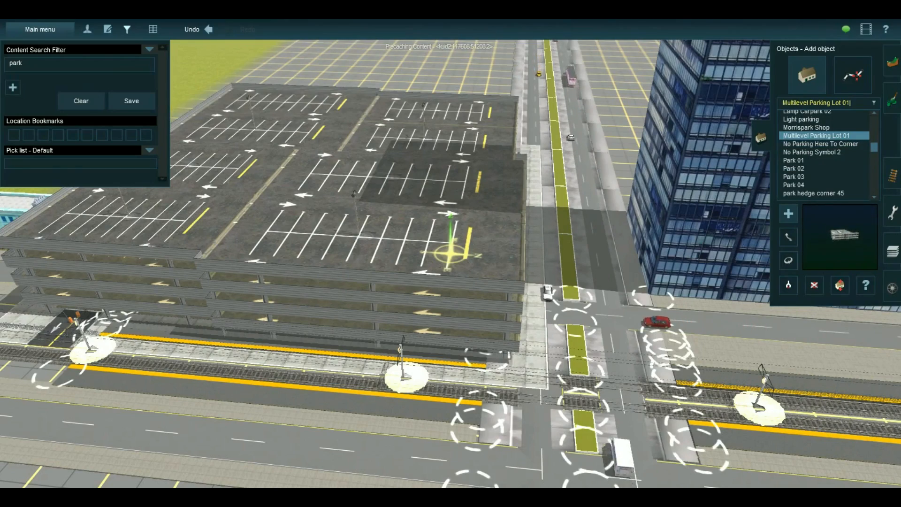
pyautogui.scroll(-3, 450, 253)
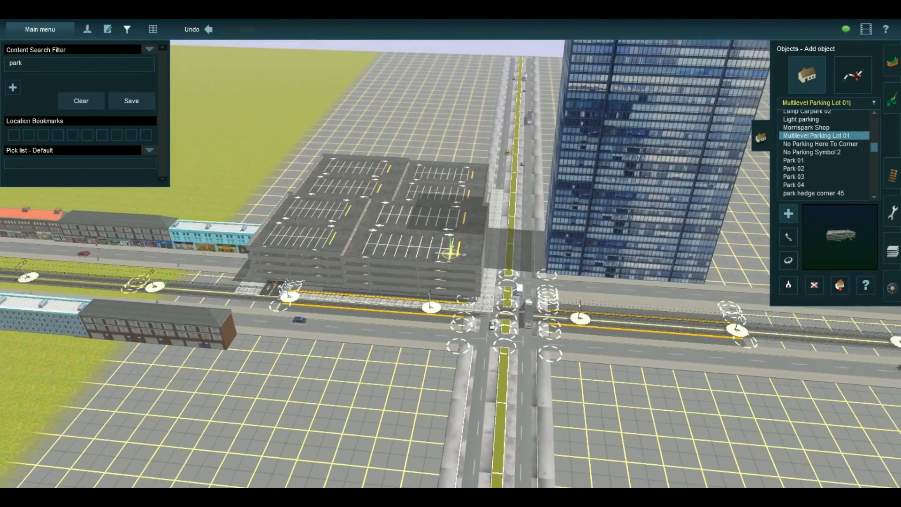
pyautogui.scroll(2, 450, 253)
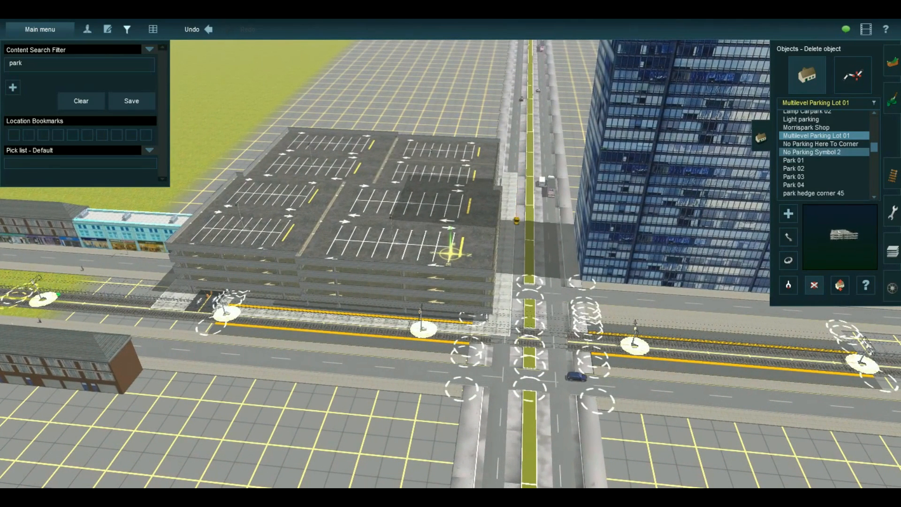
# Step: Look through the objects matching "park", from the parking symbols and hedges to the Parking Lot entries, for another parking structure
pyautogui.press('Down')
pyautogui.press('Down')
pyautogui.press('Down')
pyautogui.press('Down')
pyautogui.press('Down')
pyautogui.press('Down')
pyautogui.press('Down')
pyautogui.press('Down')
pyautogui.press('Down')
pyautogui.press('Down')
pyautogui.press('Down')
pyautogui.press('Down')
pyautogui.press('Down')
pyautogui.press('Down')
pyautogui.press('Down')
pyautogui.press('Down')
pyautogui.press('Down')
pyautogui.press('Down')
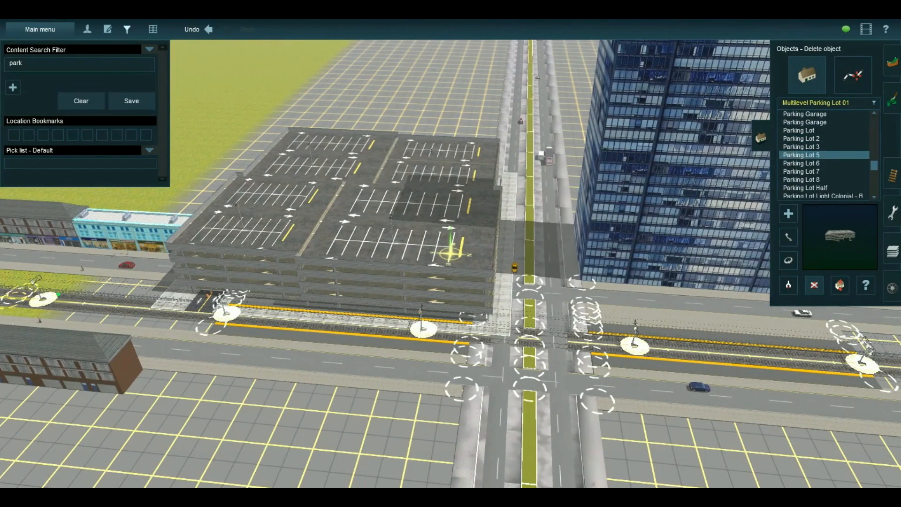
pyautogui.press('Down')
pyautogui.press('Down')
pyautogui.press('Down')
pyautogui.press('Down')
pyautogui.press('Down')
pyautogui.press('Down')
pyautogui.press('Down')
pyautogui.press('Down')
pyautogui.press('Down')
pyautogui.press('Down')
pyautogui.press('Up')
pyautogui.press('Up')
pyautogui.press('Up')
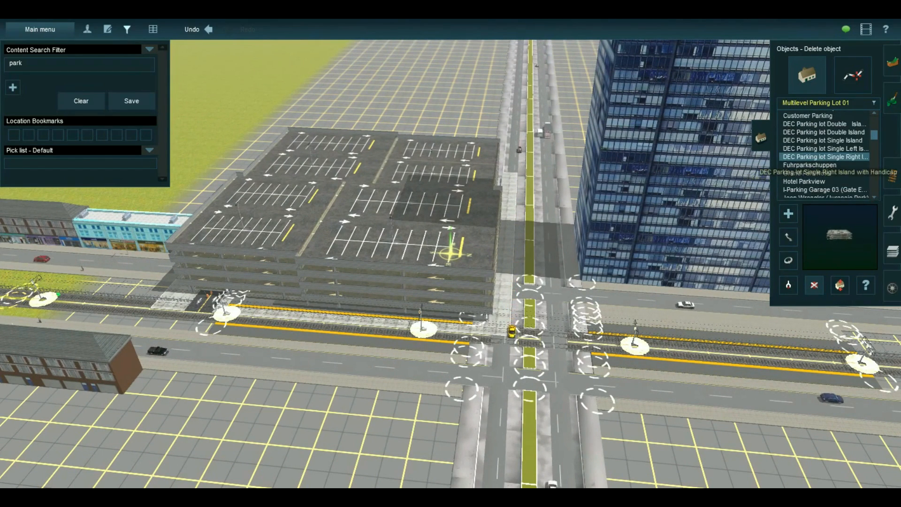
pyautogui.press('Down')
pyautogui.press('Down')
pyautogui.press('Down')
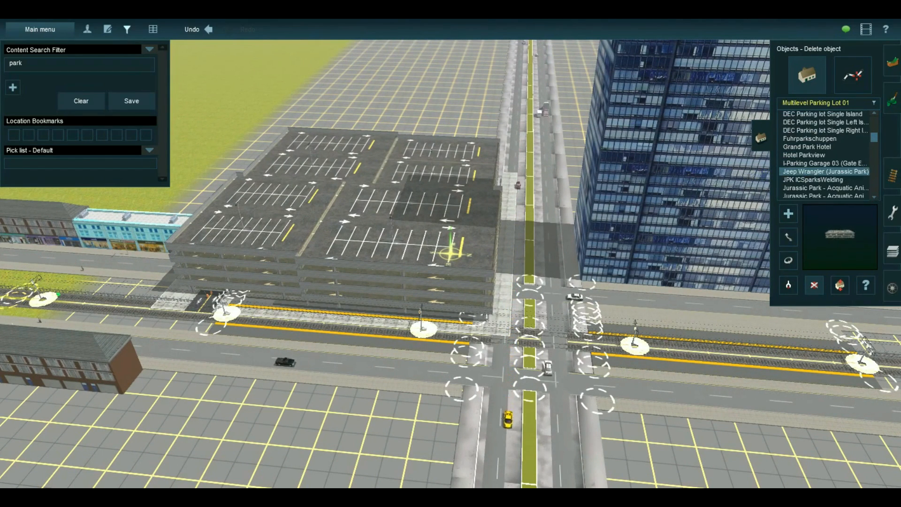
# Step: Choose the first Parking Garage object and place it beside the median road, at the corner across the railway from the skyscraper
pyautogui.scroll(-7, 824, 171)
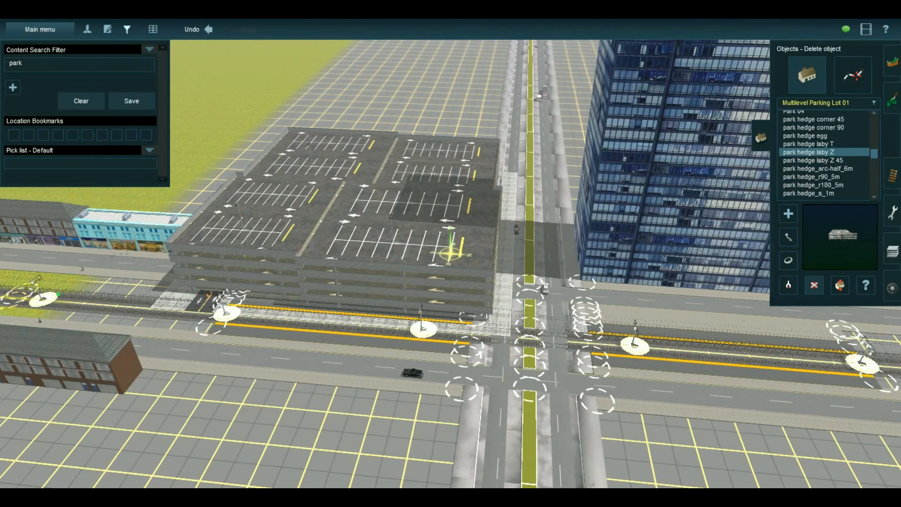
pyautogui.scroll(5, 825, 165)
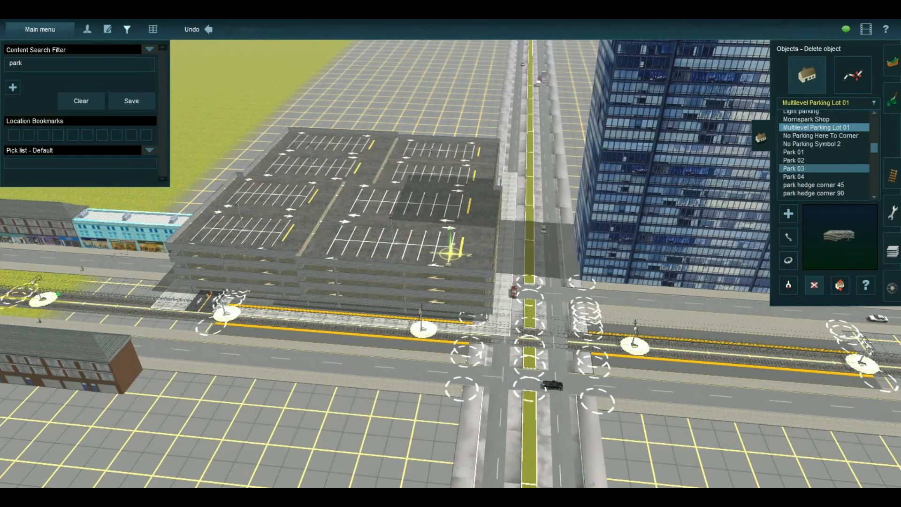
pyautogui.scroll(-1, 824, 167)
pyautogui.scroll(-6, 824, 155)
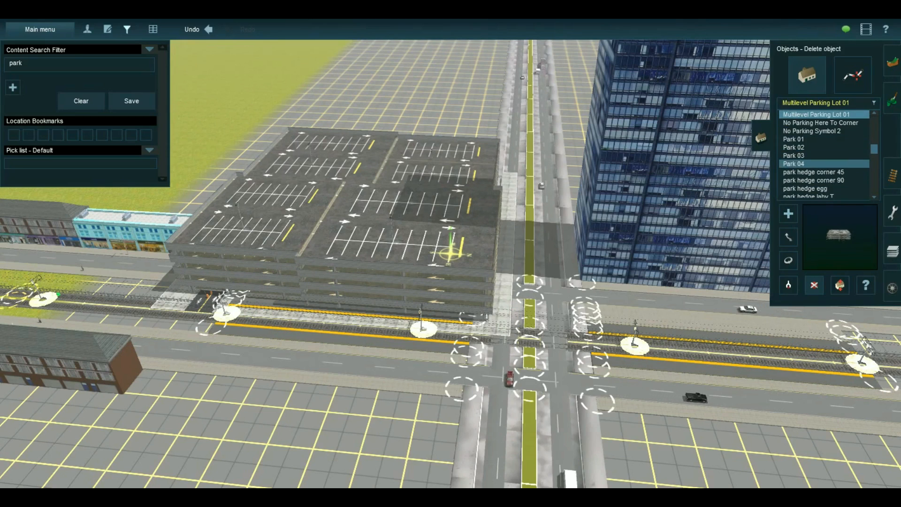
pyautogui.scroll(-6, 824, 155)
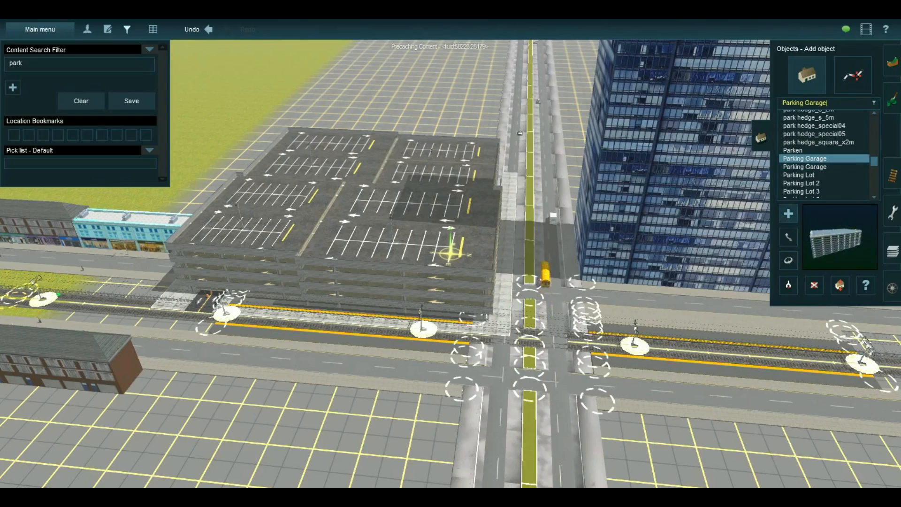
pyautogui.rightClick(641, 446)
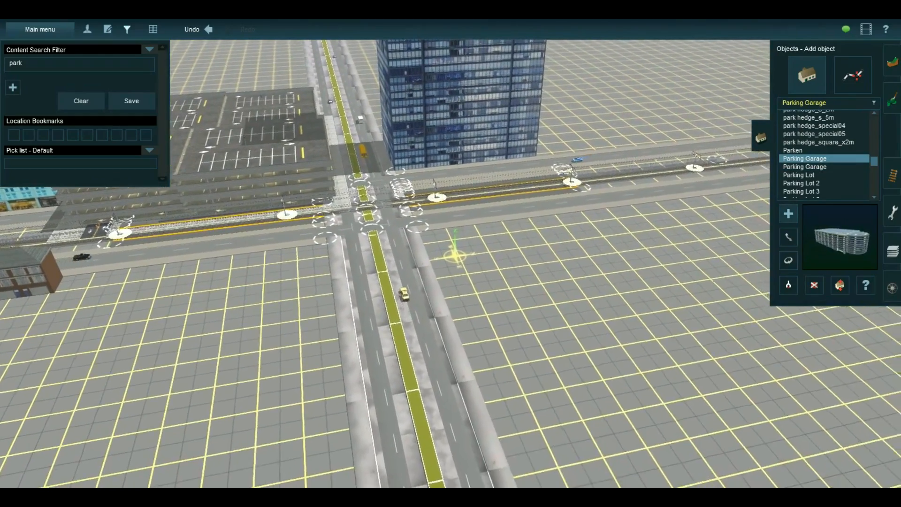
pyautogui.click(625, 329)
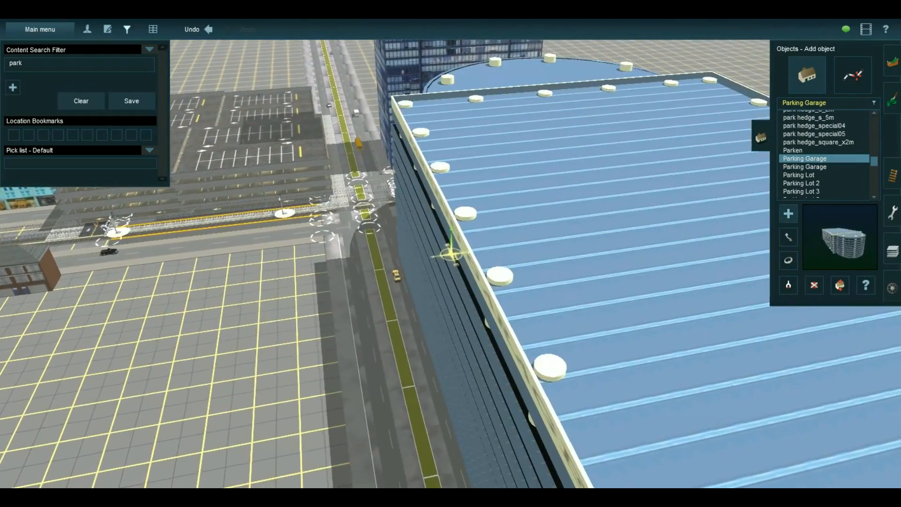
# Step: Inspect the placed blue-roofed Parking Garage from all sides and delete it
pyautogui.scroll(-5, 451, 253)
pyautogui.rightClick(629, 403)
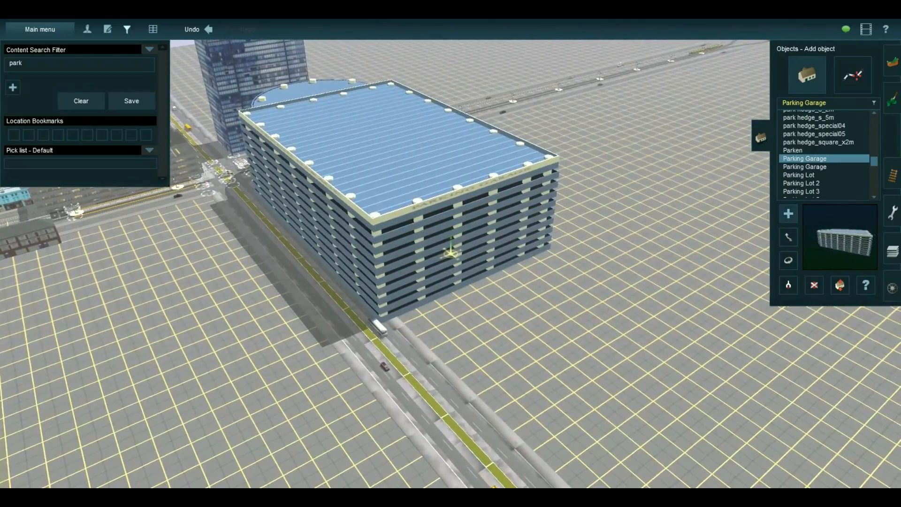
pyautogui.rightClick(336, 221)
pyautogui.scroll(3, 451, 254)
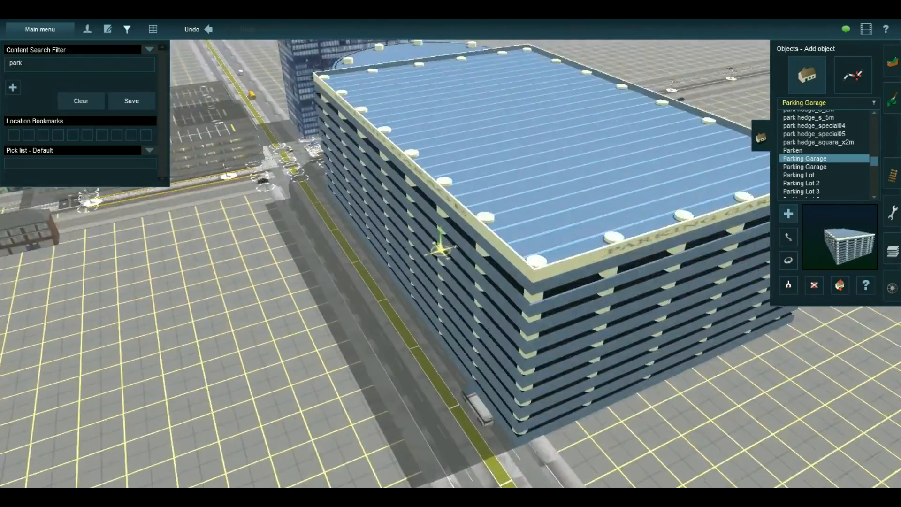
pyautogui.rightClick(341, 190)
pyautogui.press('Left')
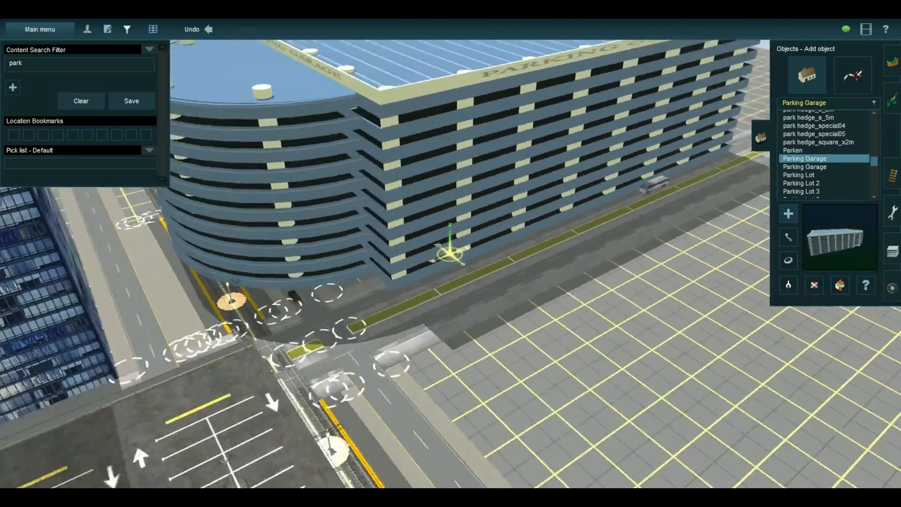
pyautogui.press('Left')
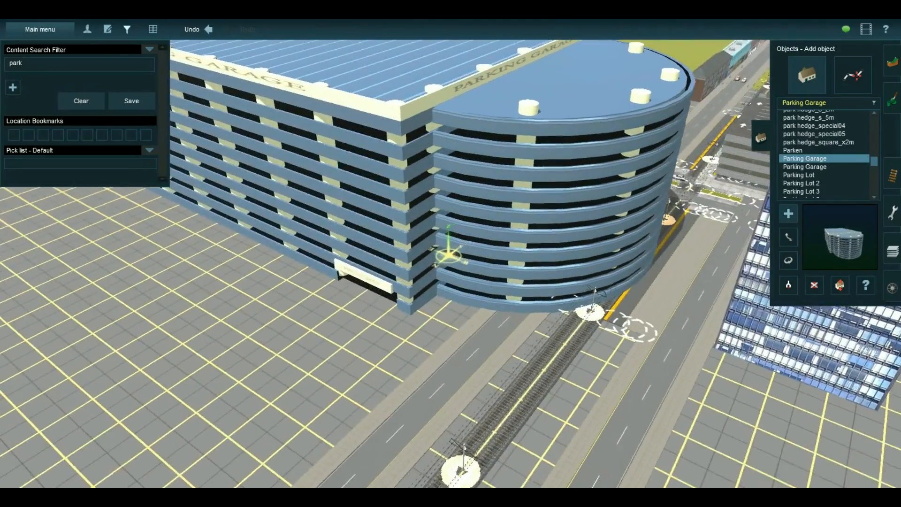
pyautogui.press('Left')
pyautogui.scroll(-3, 450, 254)
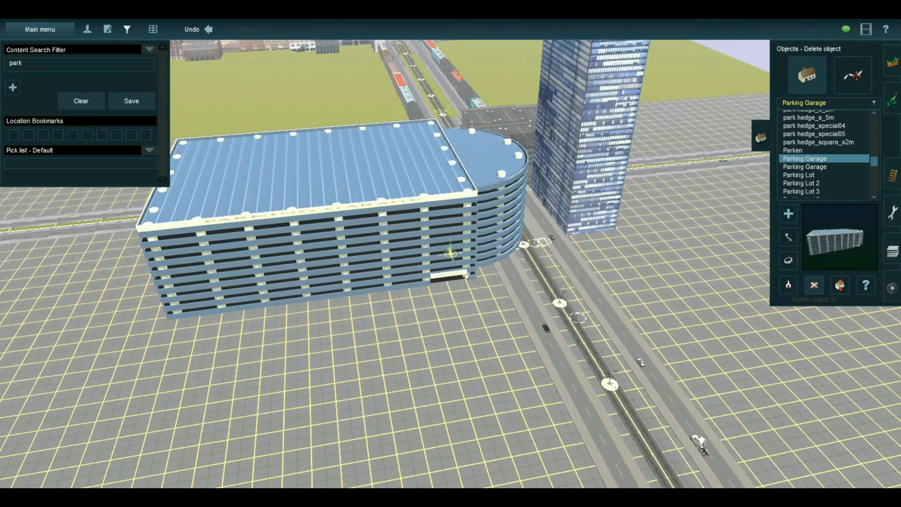
pyautogui.press('Left')
# Step: Try the second Parking Garage object at the same empty corner and delete it again
pyautogui.click(805, 167)
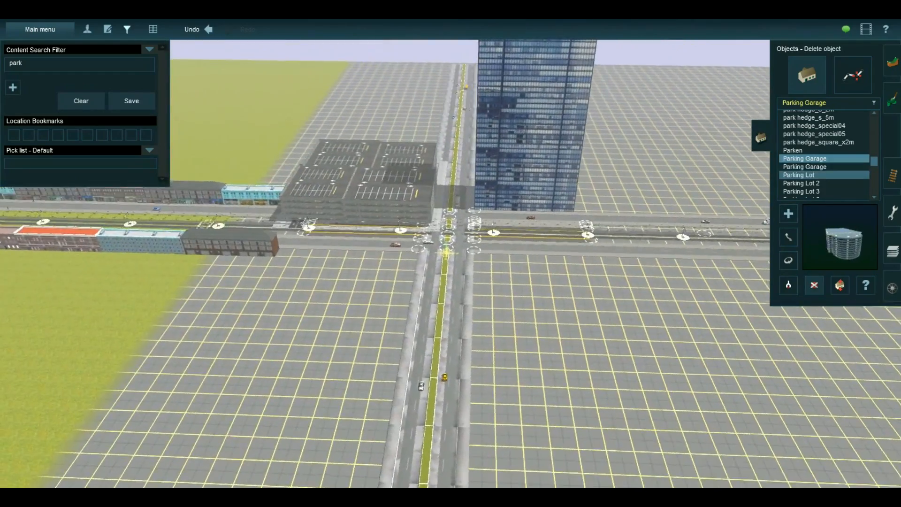
pyautogui.scroll(3, 451, 254)
pyautogui.click(804, 158)
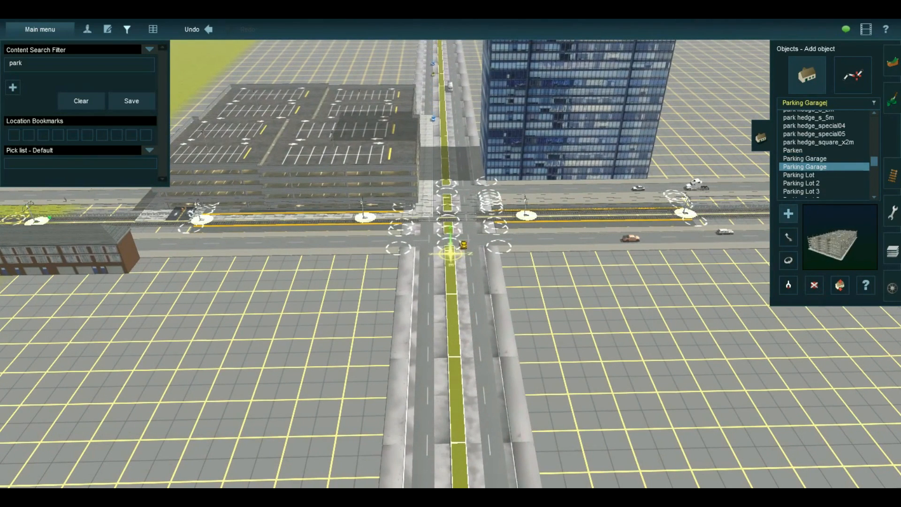
pyautogui.click(667, 371)
pyautogui.scroll(-4, 450, 253)
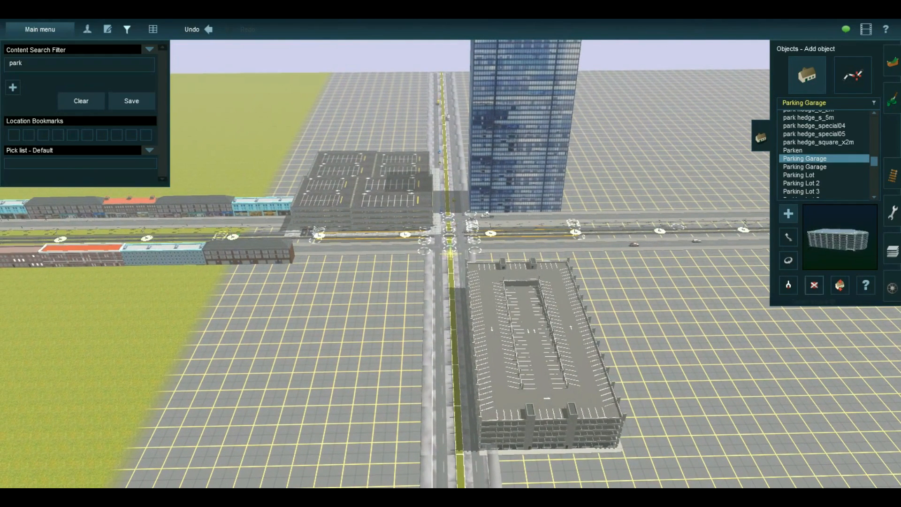
pyautogui.click(544, 352)
# Step: Look through the Parking Lot, parking marker and SAP Parked 1950s Cars objects for an alternative
pyautogui.scroll(-8, 825, 188)
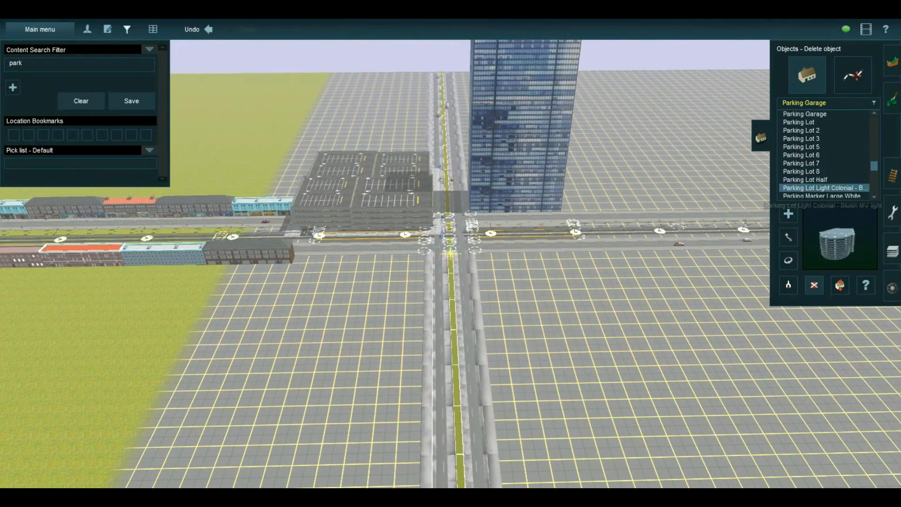
pyautogui.scroll(5, 824, 183)
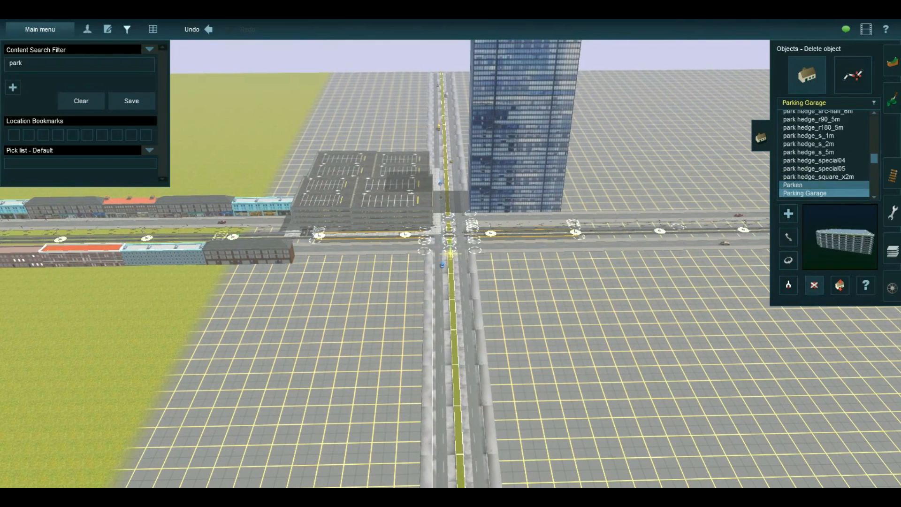
pyautogui.scroll(-5, 824, 183)
pyautogui.scroll(4, 824, 155)
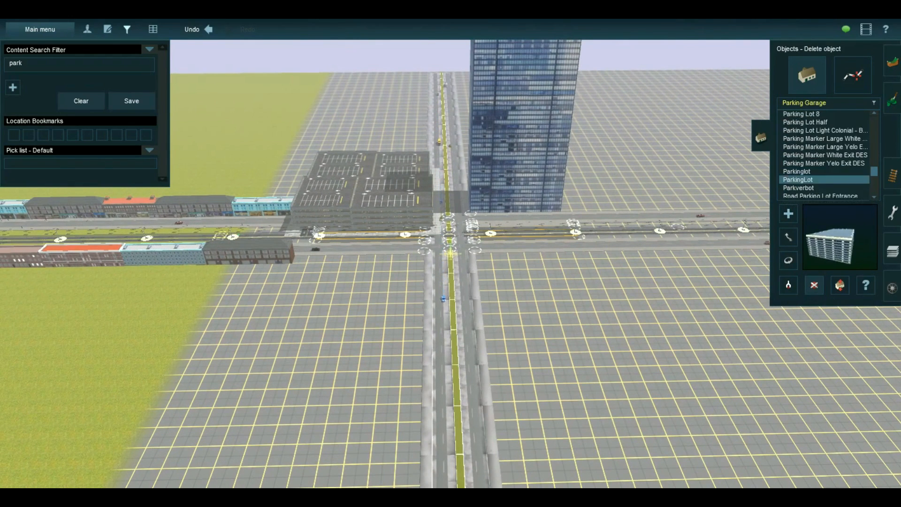
pyautogui.scroll(-10, 825, 155)
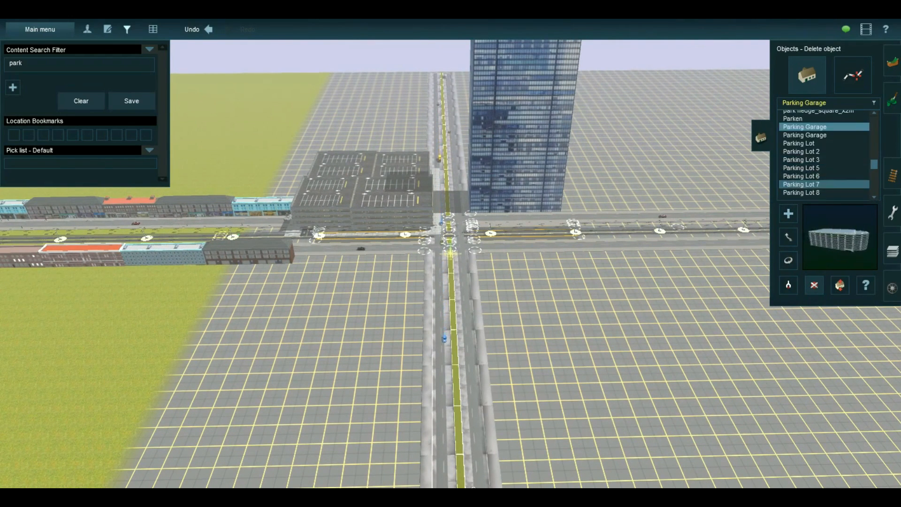
pyautogui.scroll(-10, 824, 182)
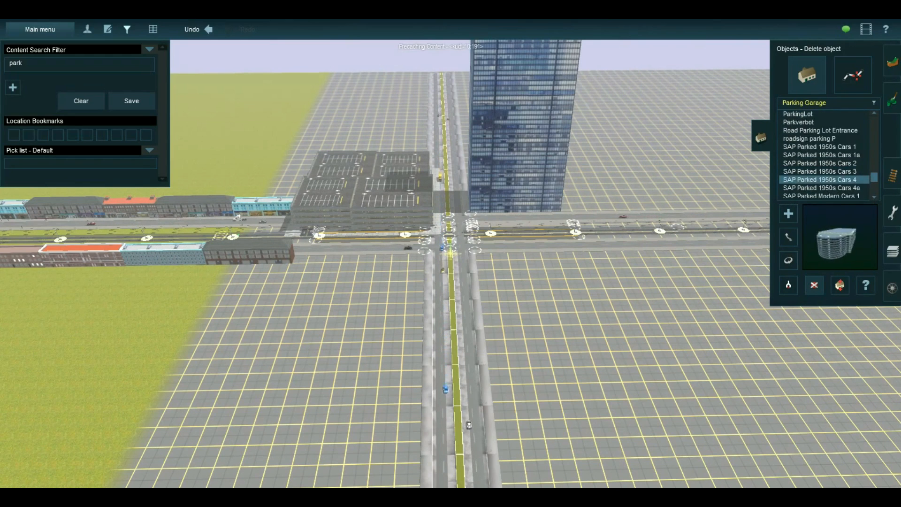
# Step: Clear the "park" content filter and hide the search filter
pyautogui.scroll(10, 825, 155)
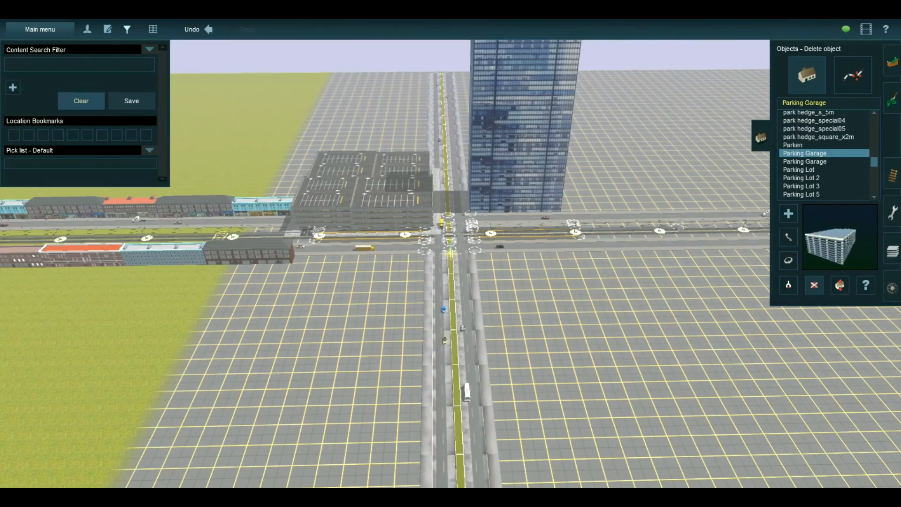
pyautogui.scroll(-2, 824, 155)
pyautogui.click(126, 29)
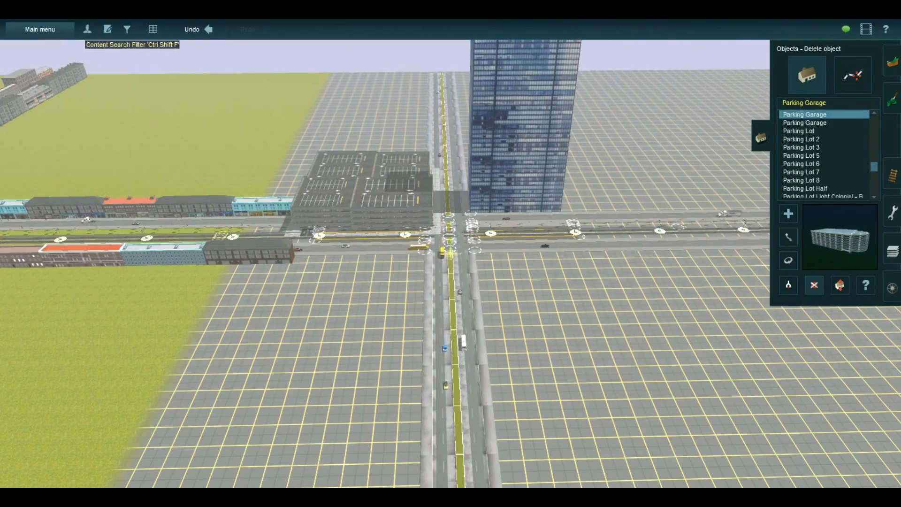
# Step: Move the multistorey carpark off the railway and street so its front edge lies behind the far sidewalk
pyautogui.scroll(8, 450, 251)
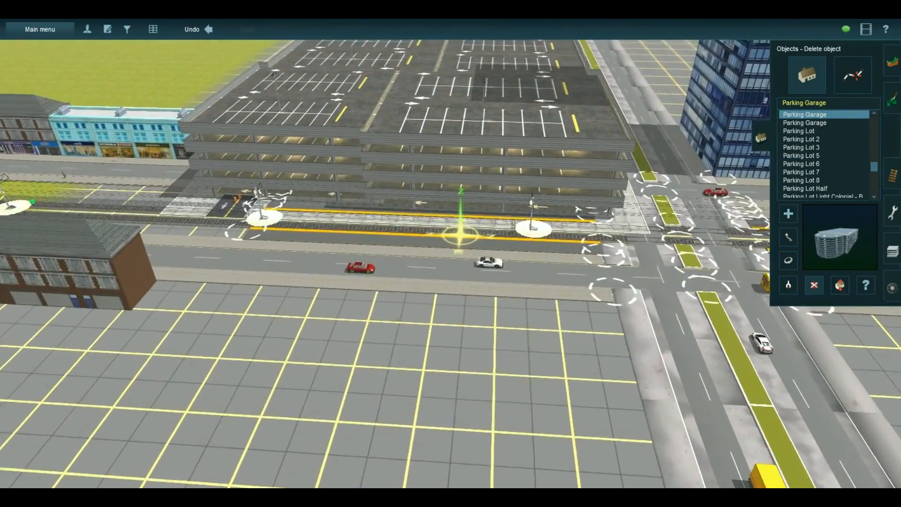
pyautogui.hotkey('ctrl', 'z')
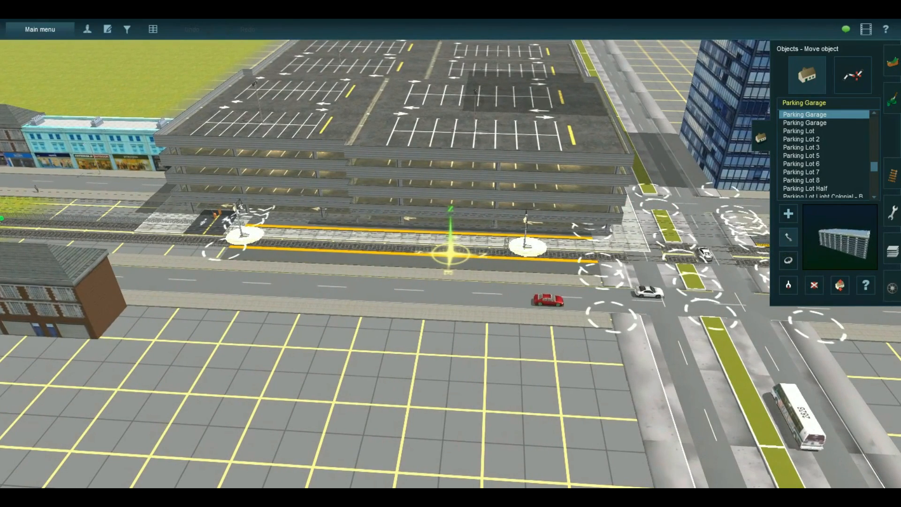
pyautogui.hotkey('ctrl', 'z')
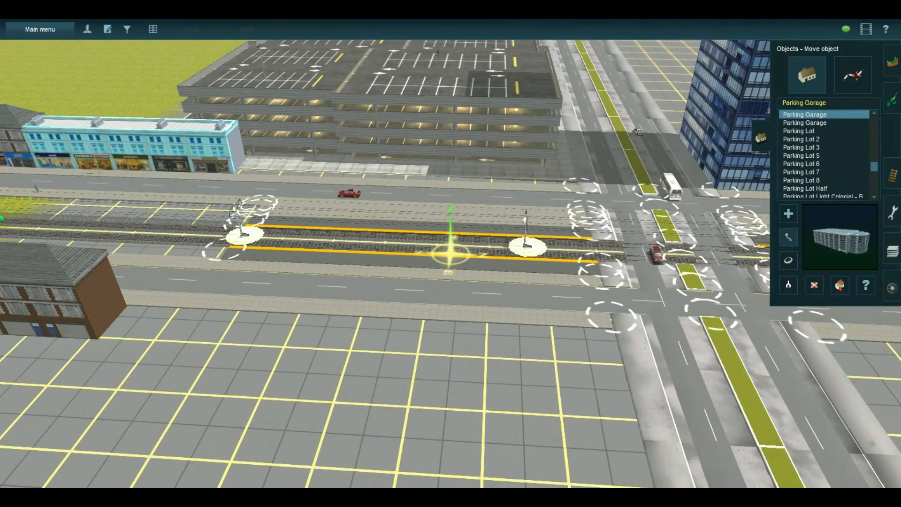
pyautogui.hotkey('ctrl', 'z')
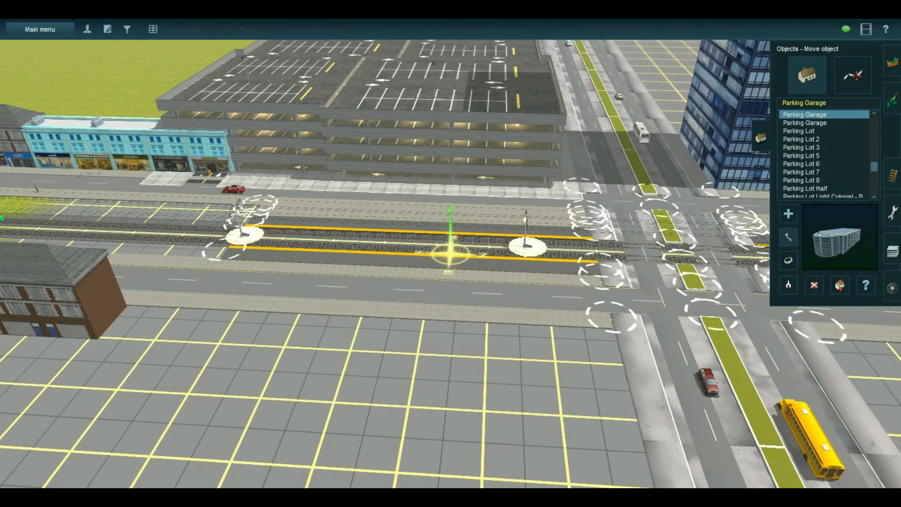
# Step: Move the multistorey carpark back from the street so it no longer overlaps the light-blue shop row
pyautogui.press('Up')
pyautogui.rightClick(270, 195)
pyautogui.press('Left')
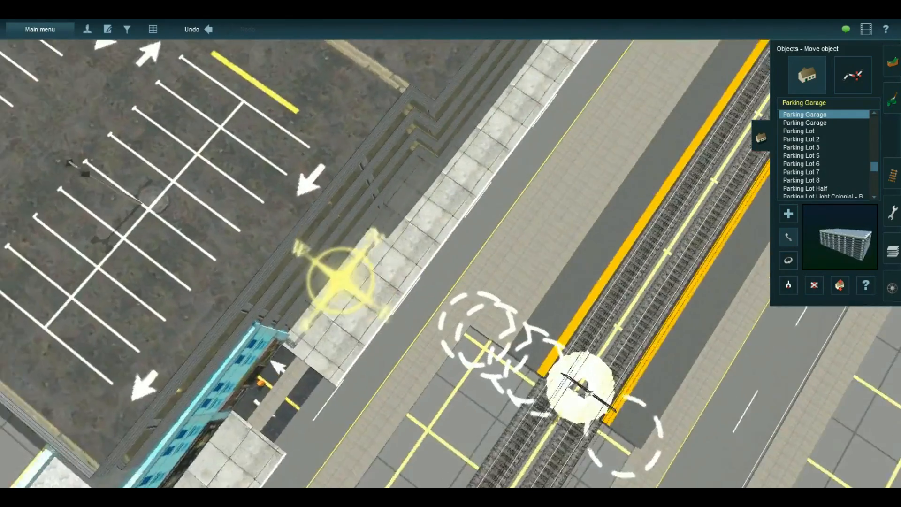
pyautogui.press('Down')
pyautogui.press('Up')
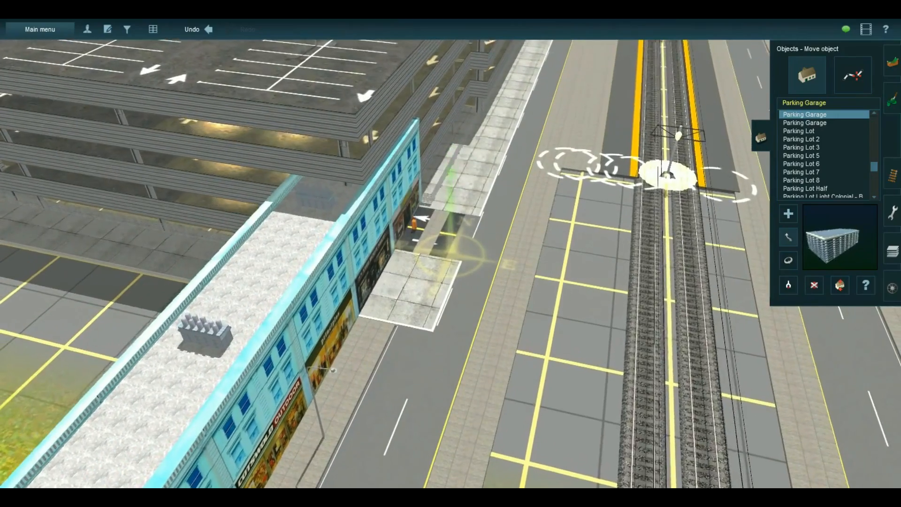
pyautogui.moveTo(268, 89); pyautogui.dragTo(171, 77)
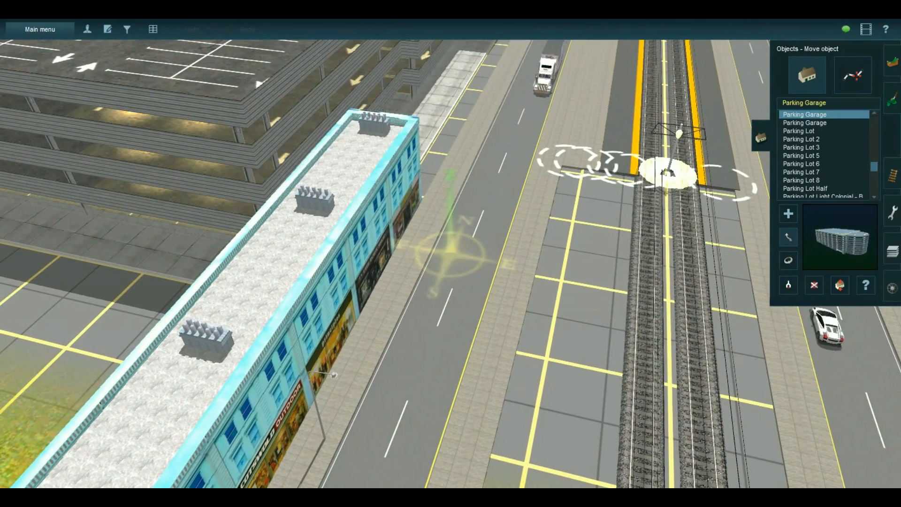
# Step: Shift the multistorey carpark farther behind the shop row to free its entrance, and check its position beside the median road
pyautogui.press('pagedown')
pyautogui.press('Right')
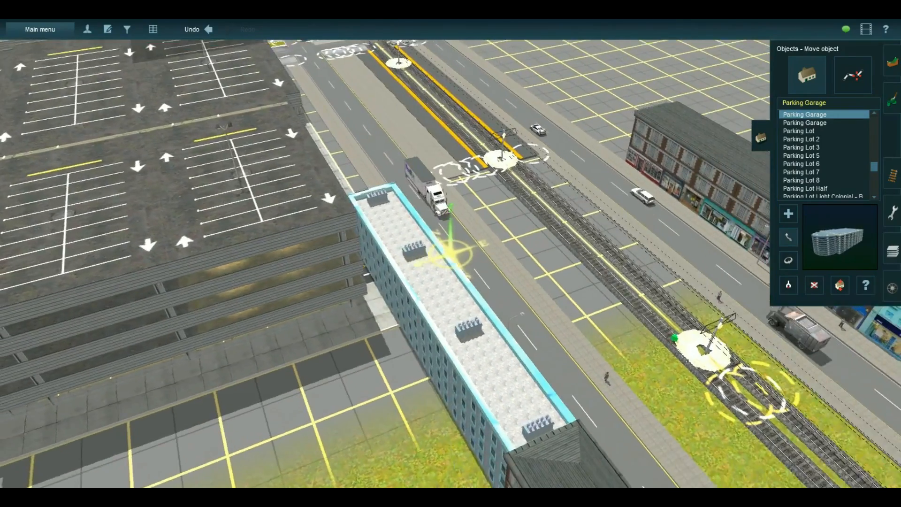
pyautogui.press('Left')
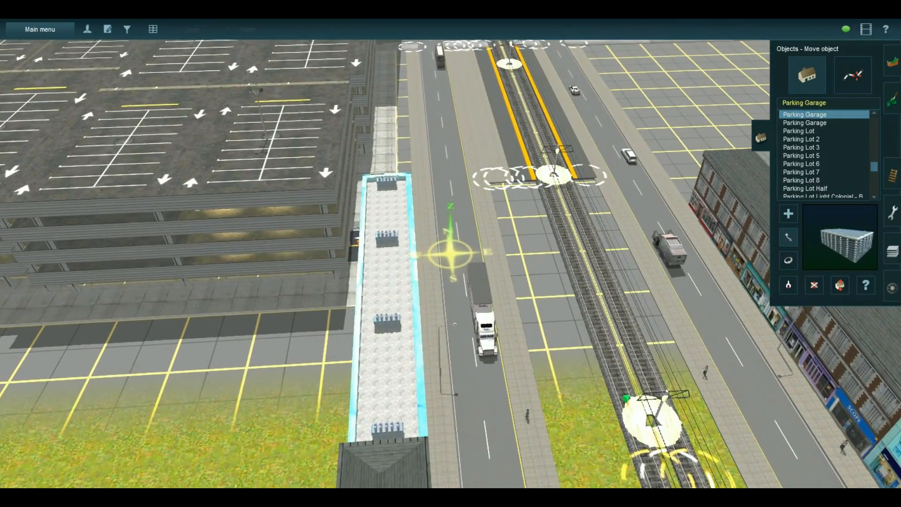
pyautogui.moveTo(283, 106); pyautogui.dragTo(224, 108)
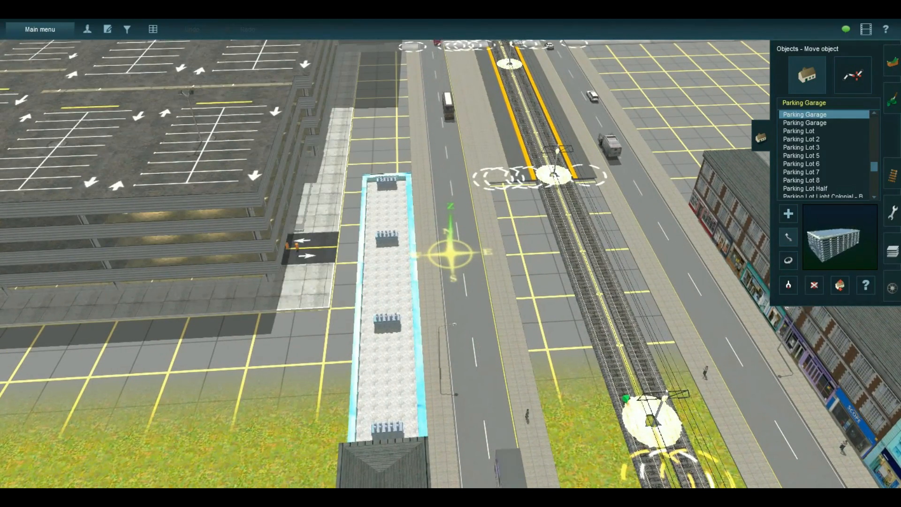
pyautogui.press('pagedown')
pyautogui.rightClick(368, 61)
pyautogui.press('Right')
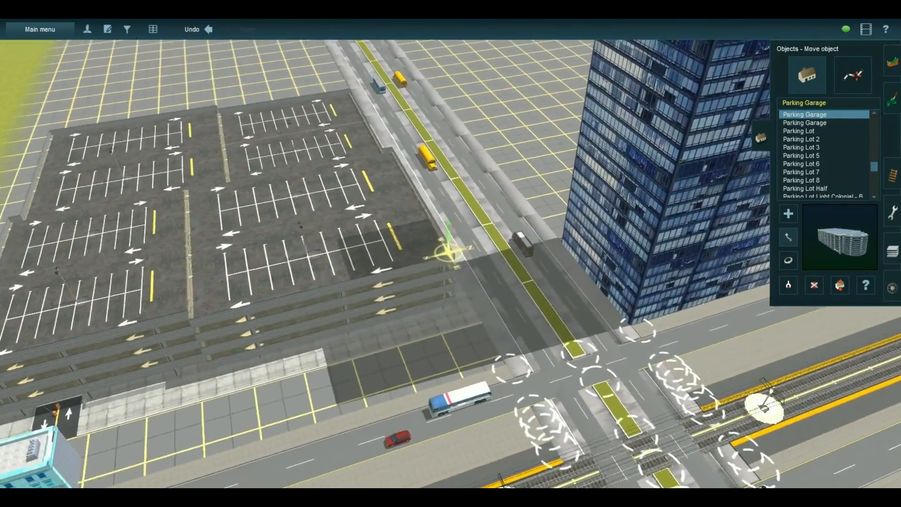
# Step: Move the multistorey carpark farther back from the light-blue shop row to leave driveway space at its entrance
pyautogui.press('Right')
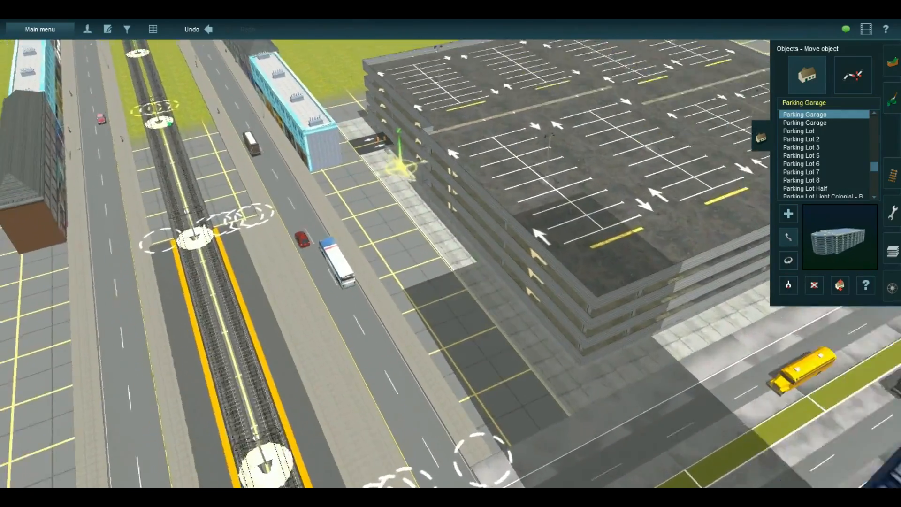
pyautogui.press('Up')
pyautogui.press('Up')
pyautogui.press('pageup')
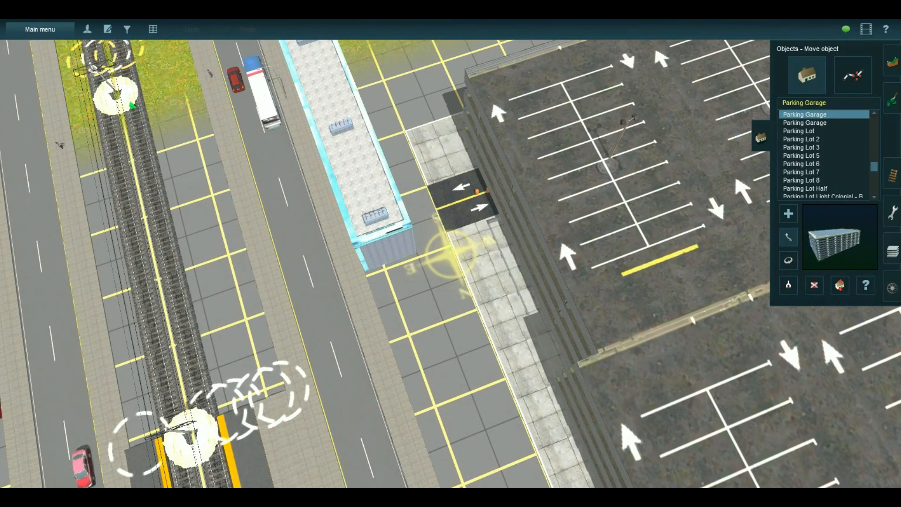
pyautogui.moveTo(610, 226); pyautogui.dragTo(685, 198)
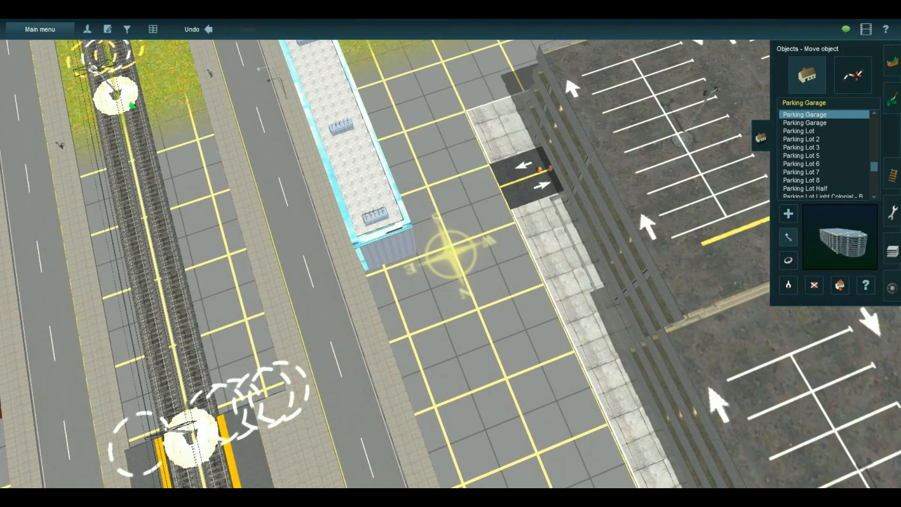
# Step: Search the splines for "road as" and choose the first Road Asphalt 2L Dual Yel Strip road
pyautogui.press('s')
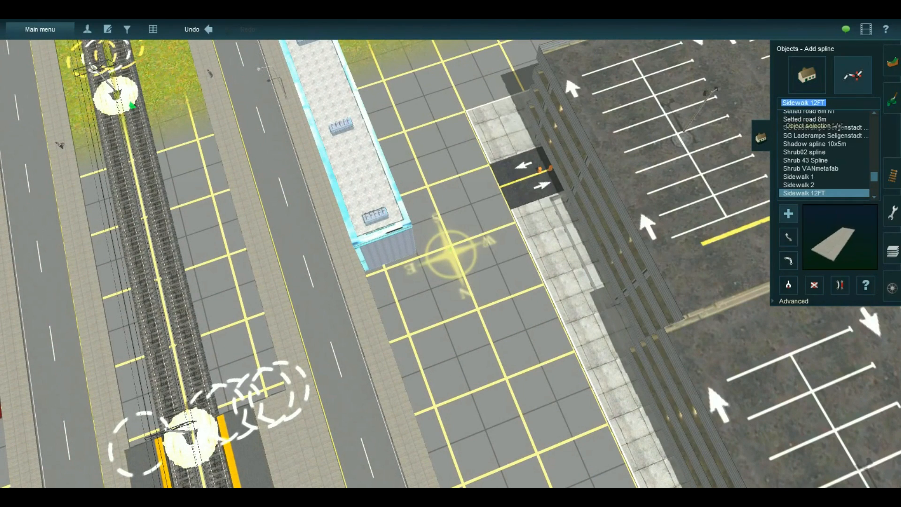
pyautogui.write('ro')
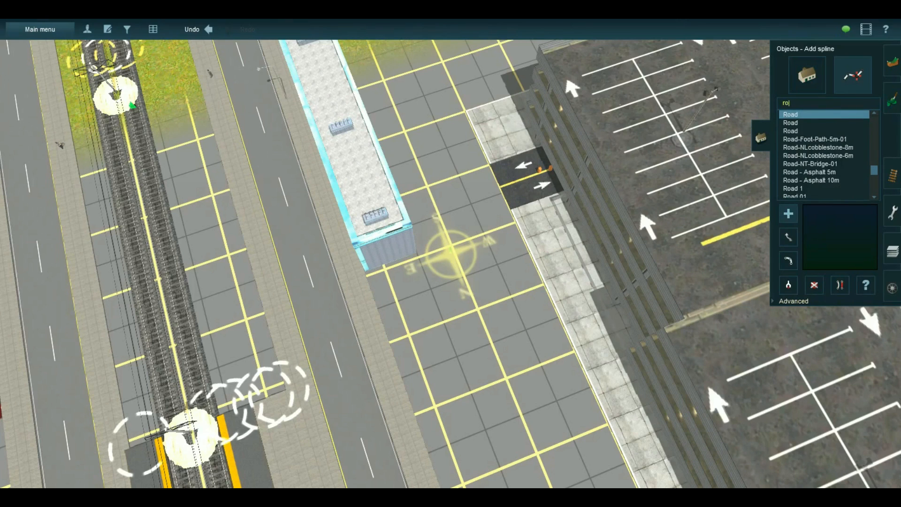
pyautogui.write('ads')
pyautogui.press('Return')
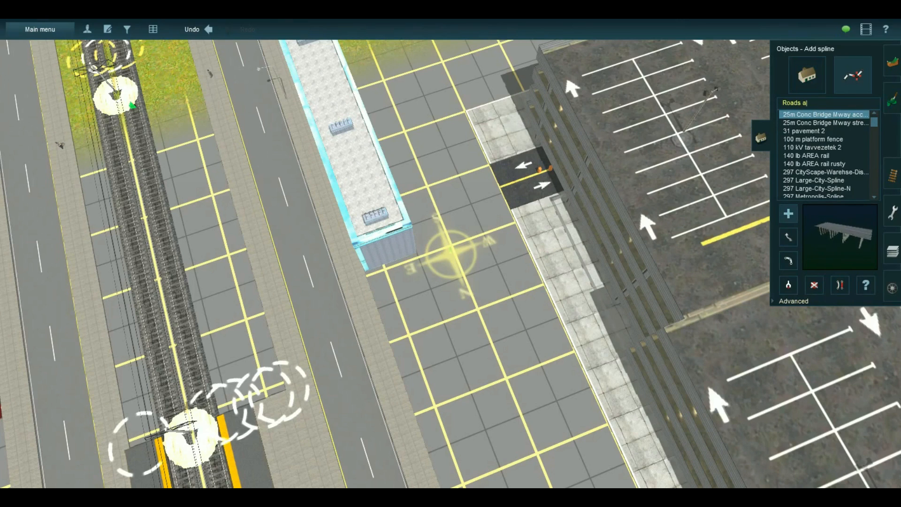
pyautogui.press('BackSpace')
pyautogui.press('BackSpace')
pyautogui.press('BackSpace')
pyautogui.write('d')
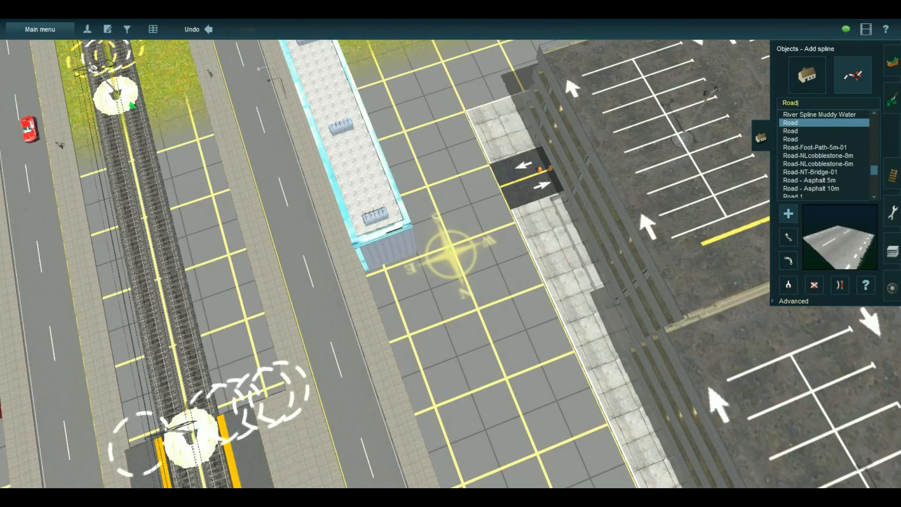
pyautogui.write('d as')
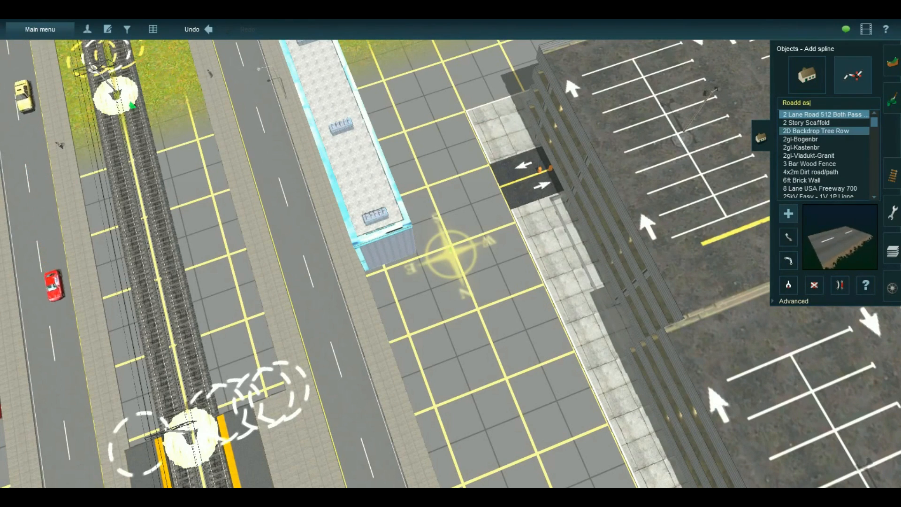
pyautogui.click(796, 103)
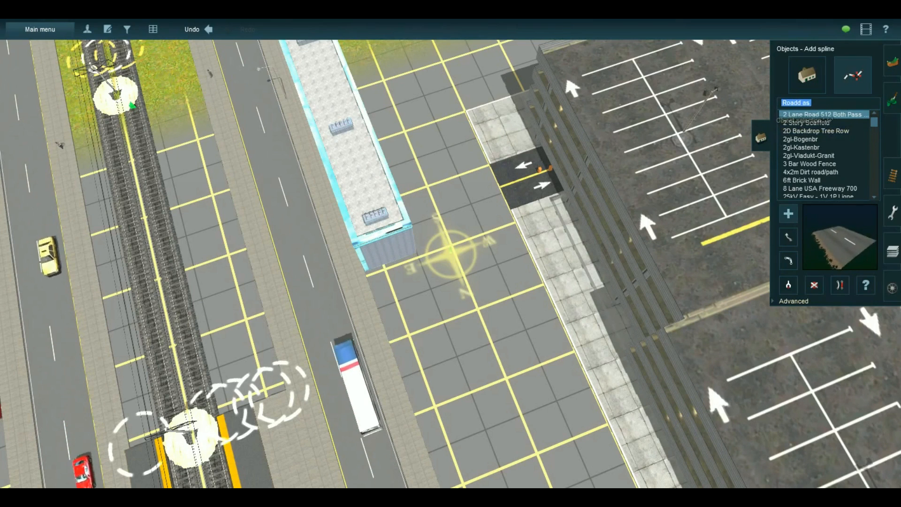
pyautogui.press('BackSpace')
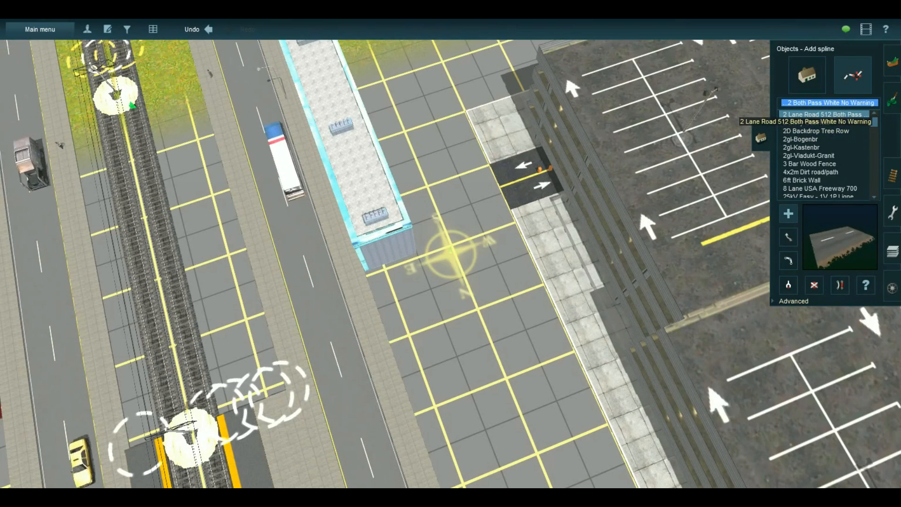
pyautogui.write('road as')
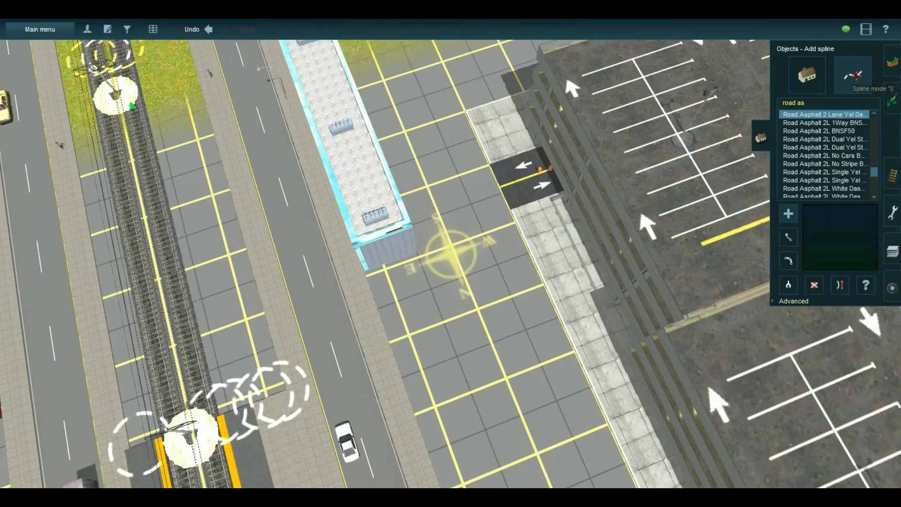
pyautogui.press('Return')
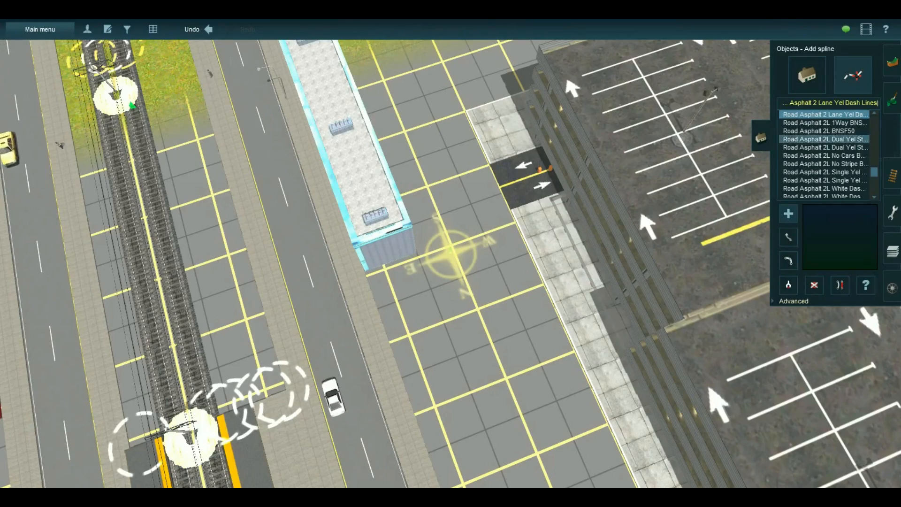
pyautogui.click(825, 139)
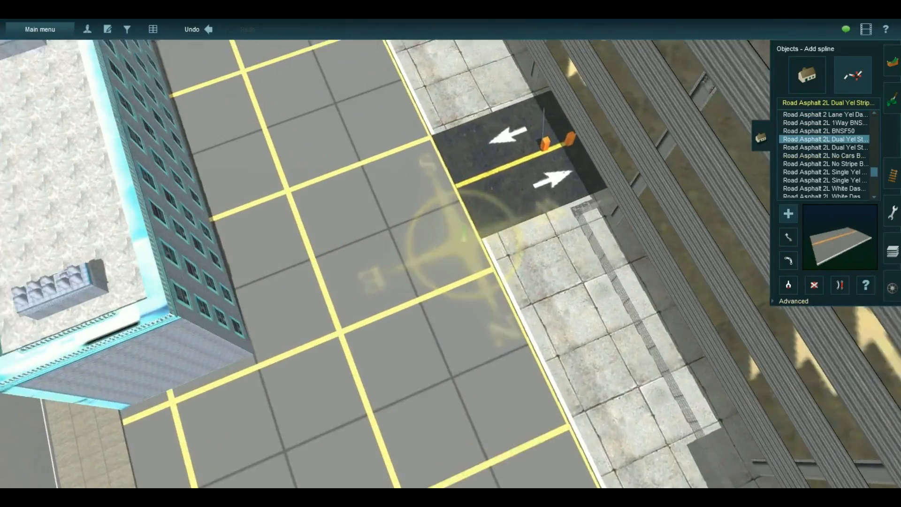
# Step: Lay the two-lane asphalt road from the carpark's entrance barriers out onto the plot, bending it past the corner of the shop row
pyautogui.rightClick(499, 174)
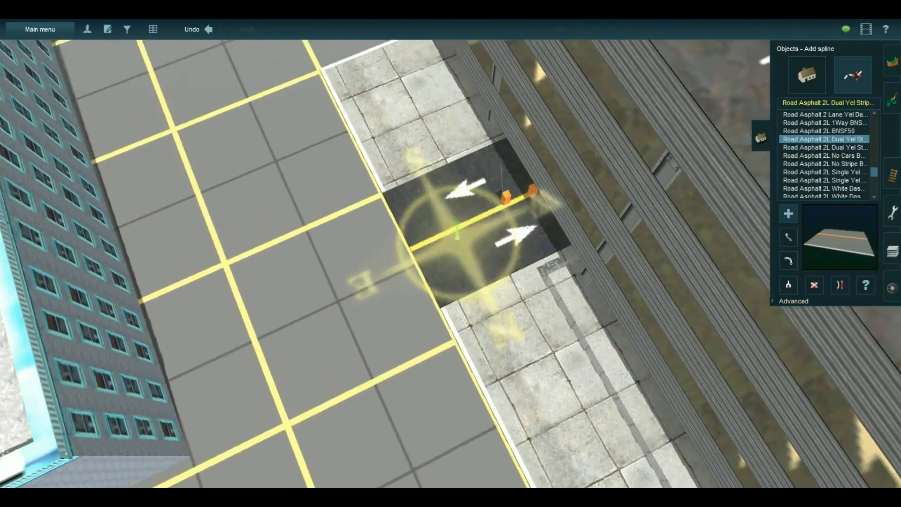
pyautogui.press('Left')
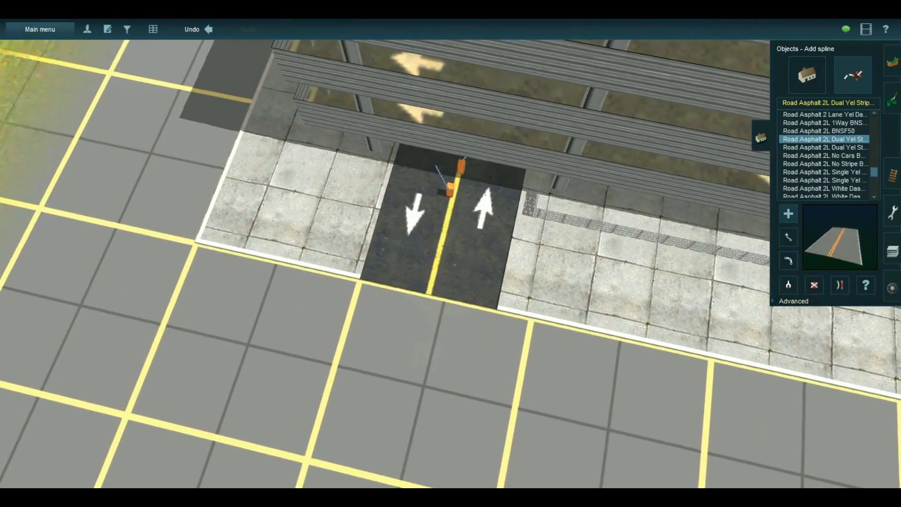
pyautogui.press('Down')
pyautogui.press('pageup')
pyautogui.press('Left')
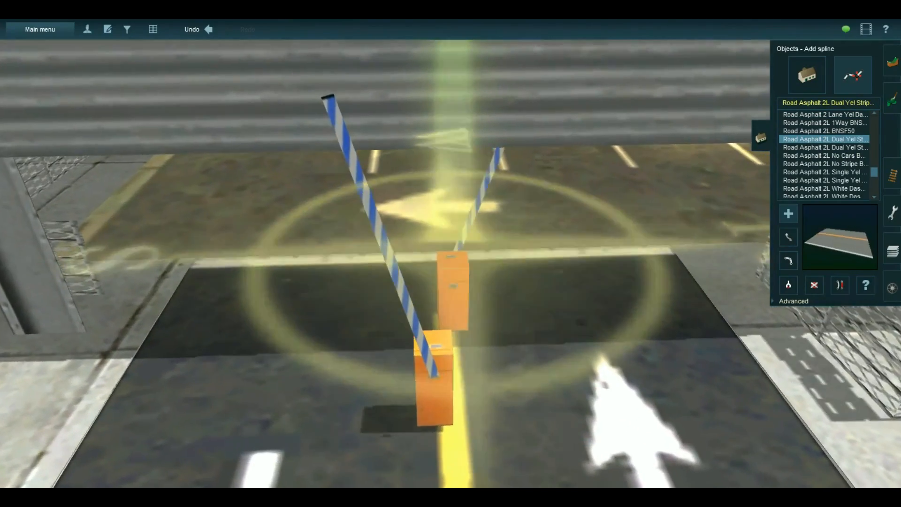
pyautogui.rightClick(484, 342)
pyautogui.press('Up')
pyautogui.press('pagedown')
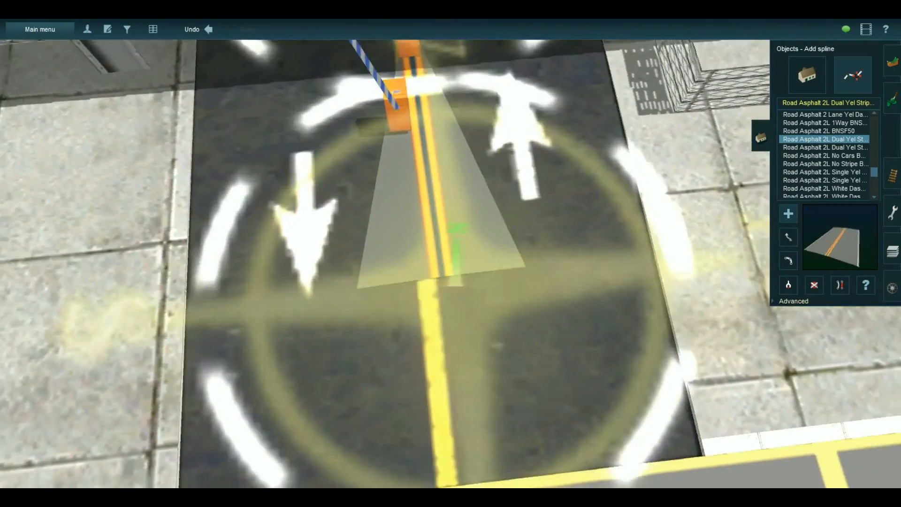
pyautogui.press('Down')
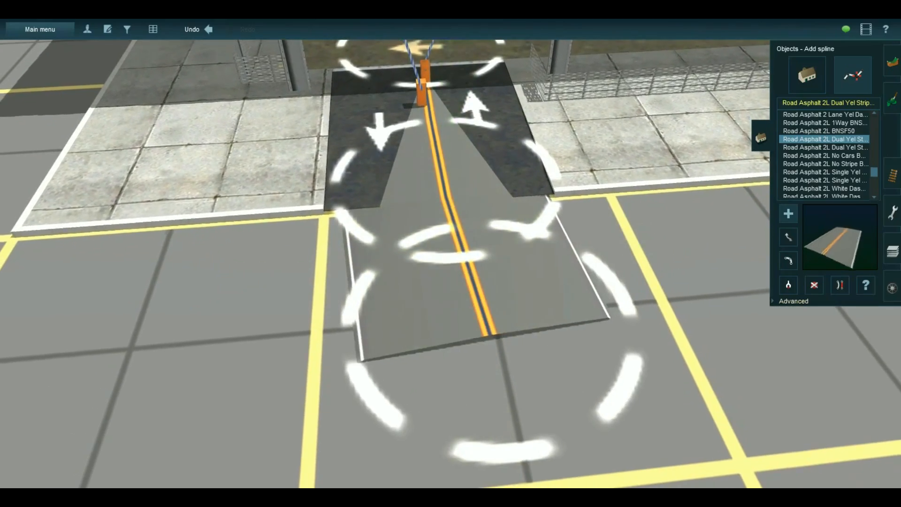
pyautogui.press('Down')
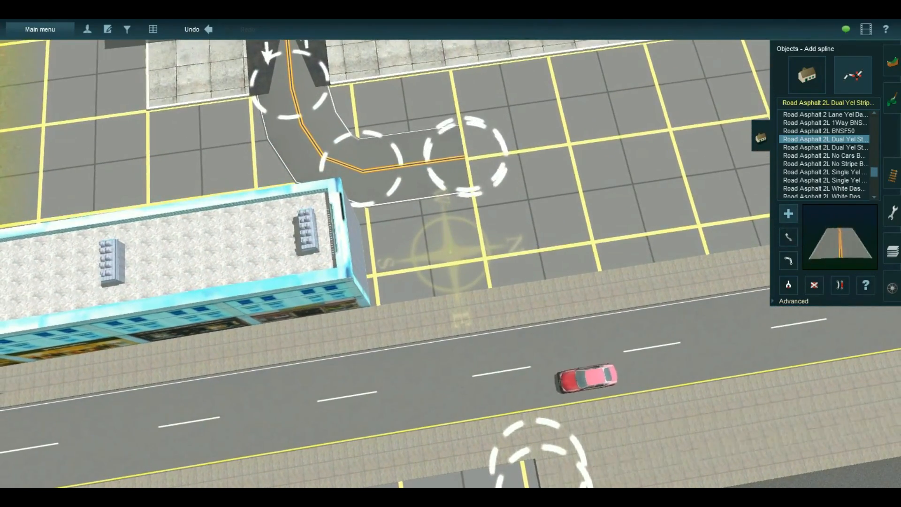
# Step: Extend the carpark driveway around another bend to the street's sidewalk and straighten its last section
pyautogui.rightClick(511, 223)
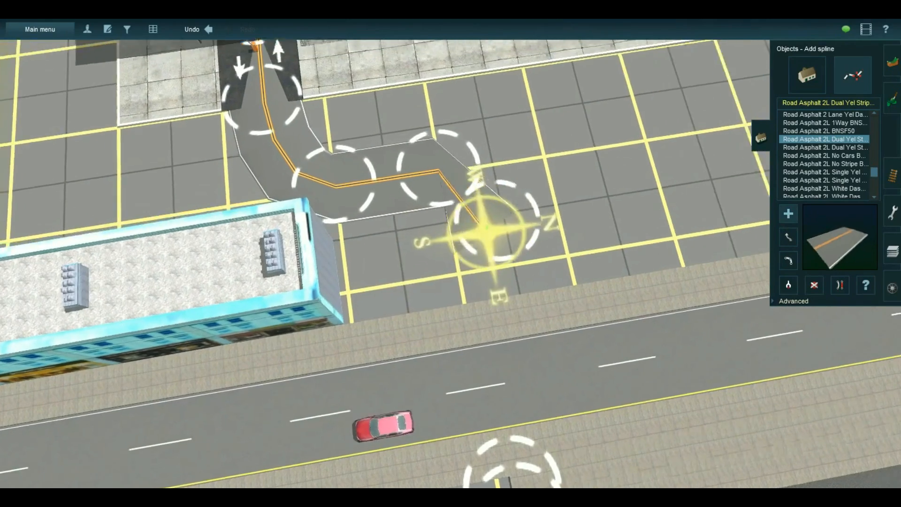
pyautogui.scroll(3, 485, 228)
pyautogui.press('Left')
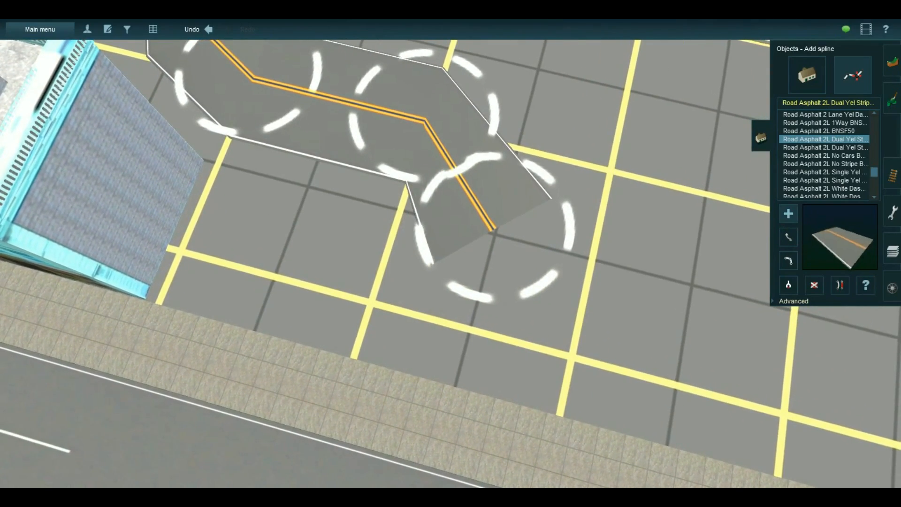
pyautogui.rightClick(492, 227)
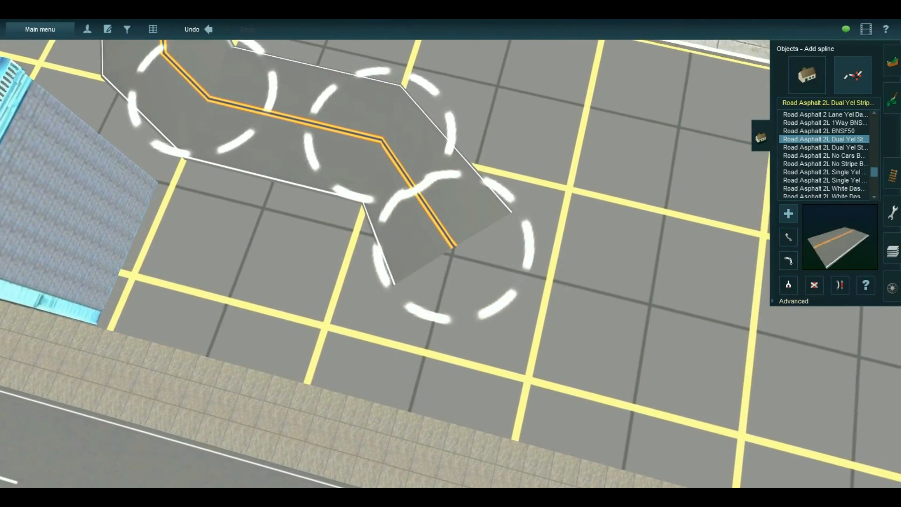
pyautogui.rightClick(452, 256)
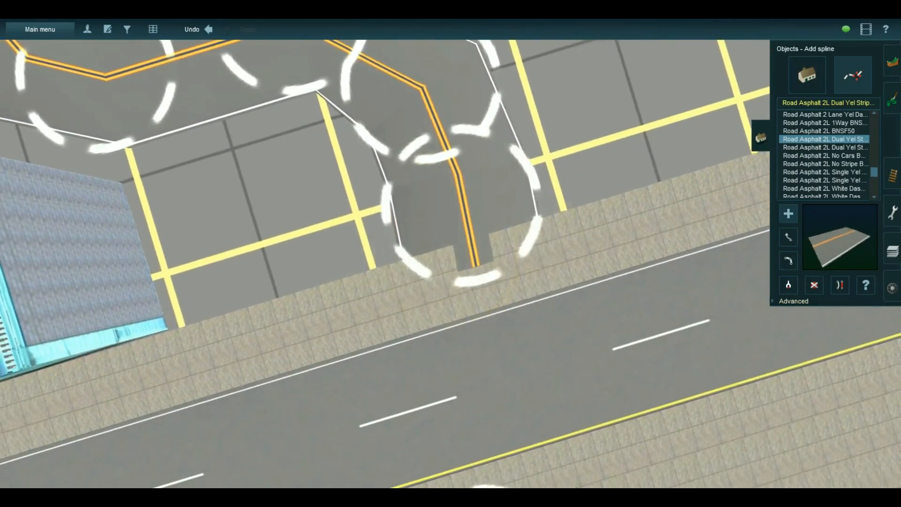
pyautogui.press('Left')
pyautogui.rightClick(466, 244)
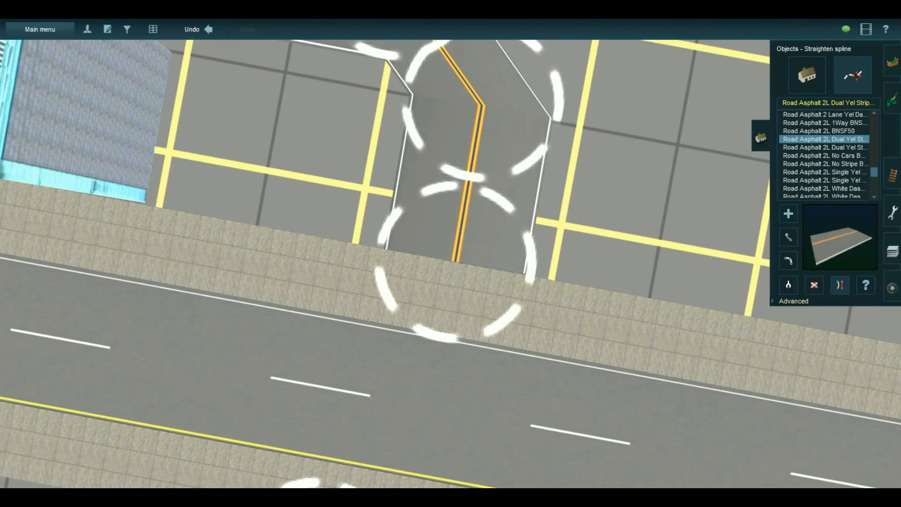
# Step: Insert a spline point in the street's sidewalk on each side of the driveway's end
pyautogui.rightClick(509, 301)
pyautogui.scroll(2, 509, 302)
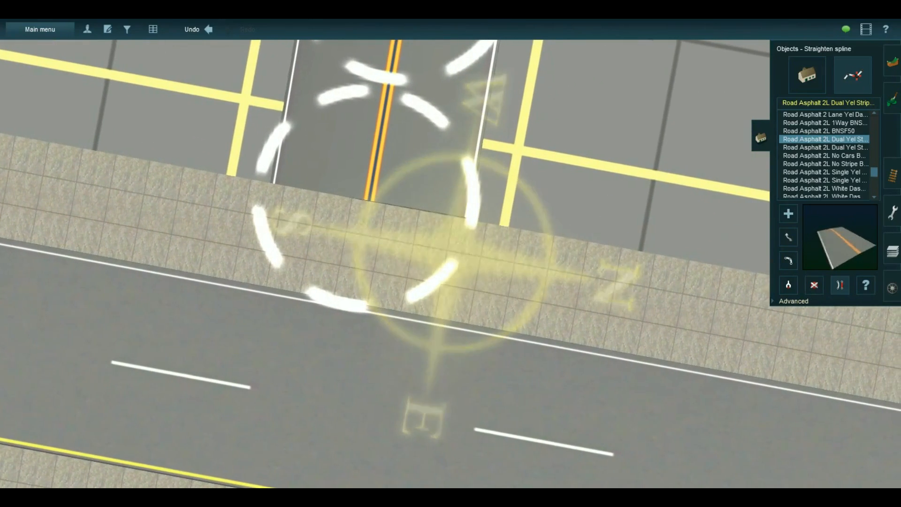
pyautogui.rightClick(323, 256)
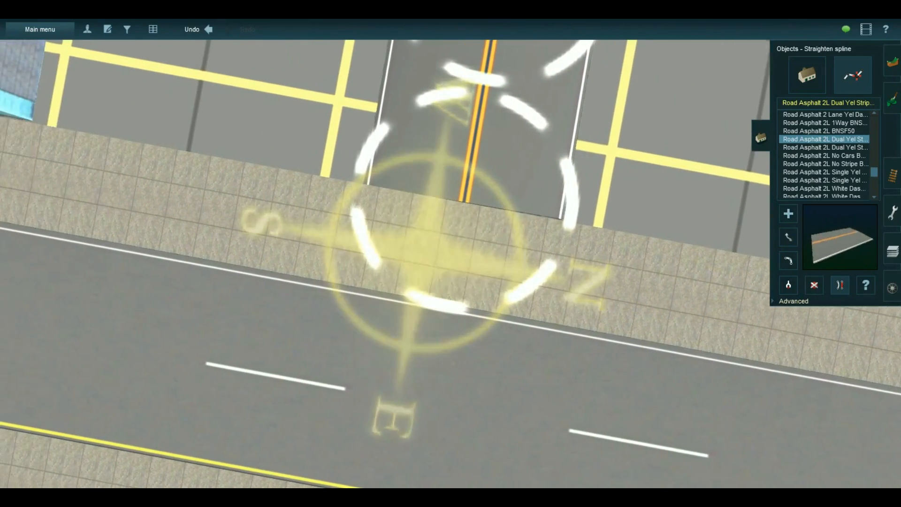
pyautogui.click(793, 301)
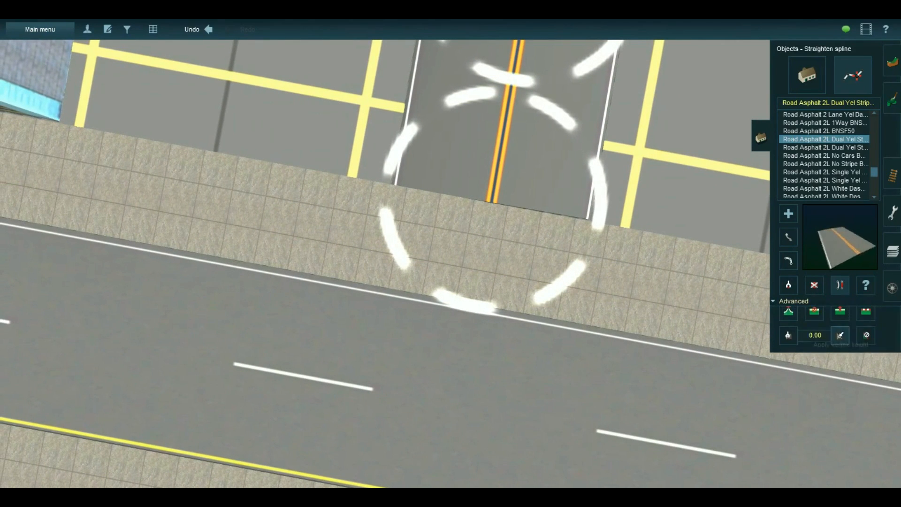
pyautogui.click(661, 285)
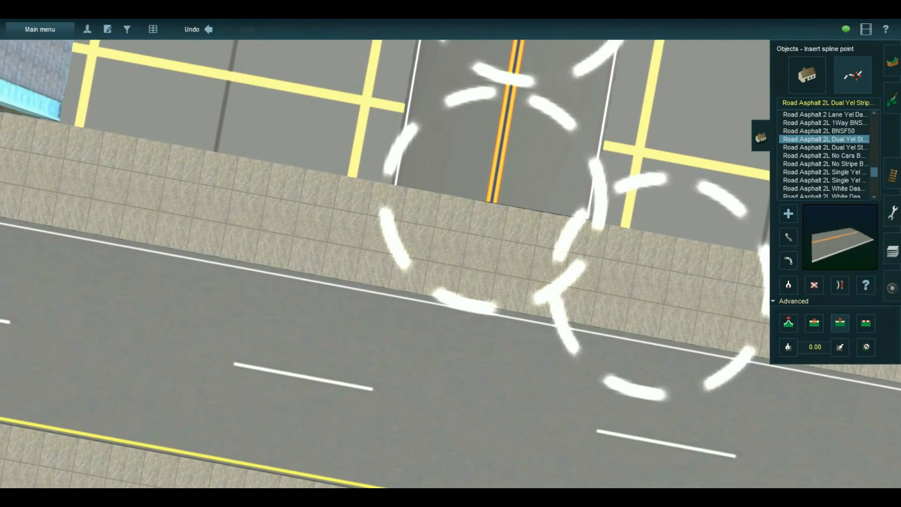
pyautogui.click(319, 221)
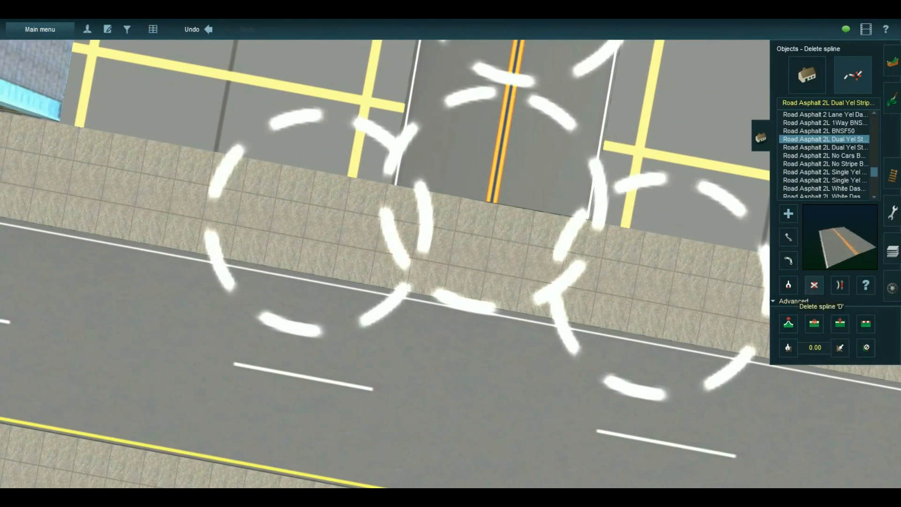
# Step: Delete the sidewalk section between the two inserted points to open the driveway's exit
pyautogui.scroll(-10, 450, 253)
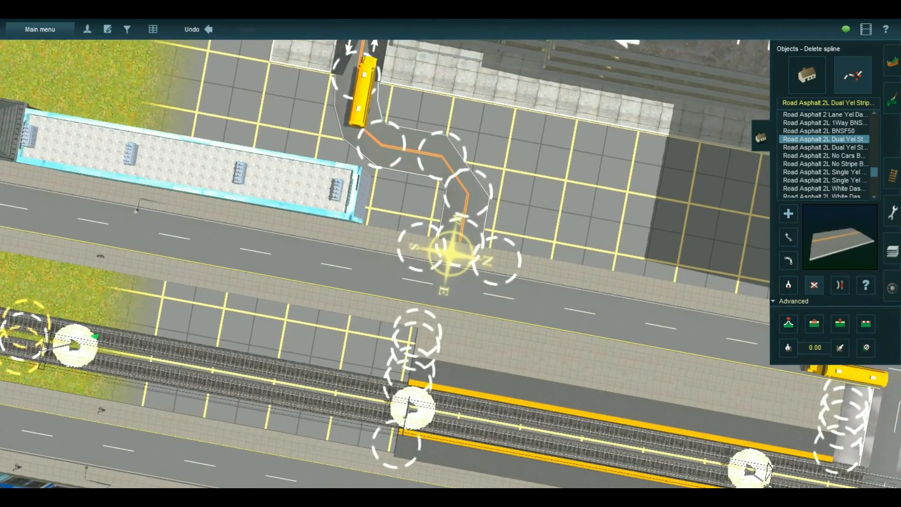
pyautogui.scroll(-4, 450, 253)
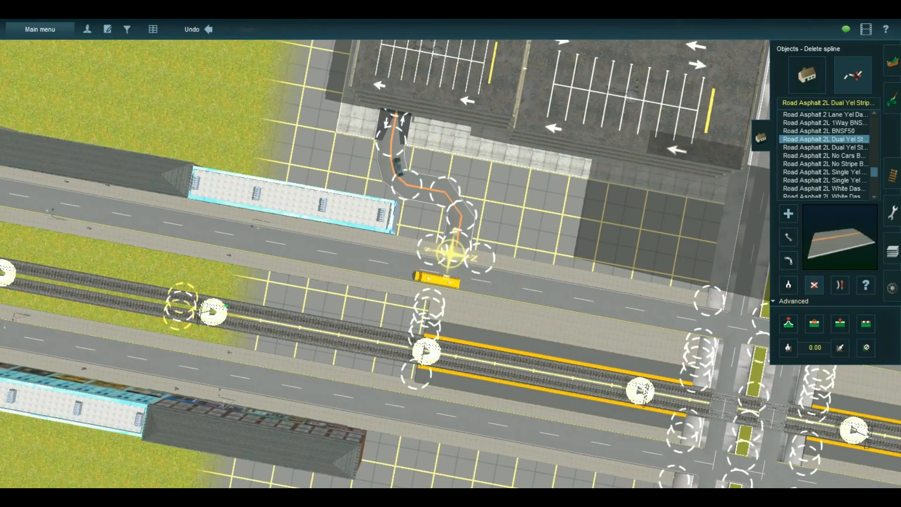
pyautogui.scroll(12, 450, 253)
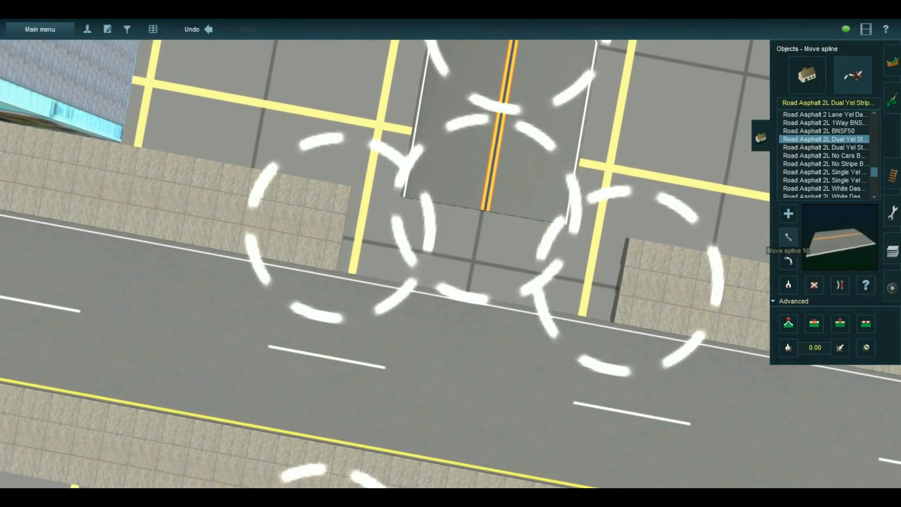
# Step: Move the driveway's end point through the sidewalk gap so the road meets the edge of the street
pyautogui.scroll(6, 451, 254)
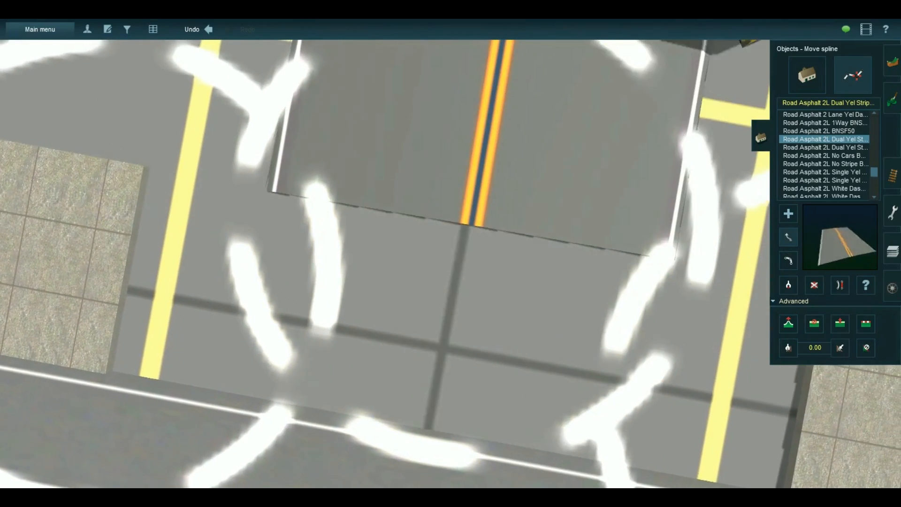
pyautogui.moveTo(471, 226); pyautogui.dragTo(442, 282)
pyautogui.press('Down')
pyautogui.press('Down')
pyautogui.scroll(-4, 442, 283)
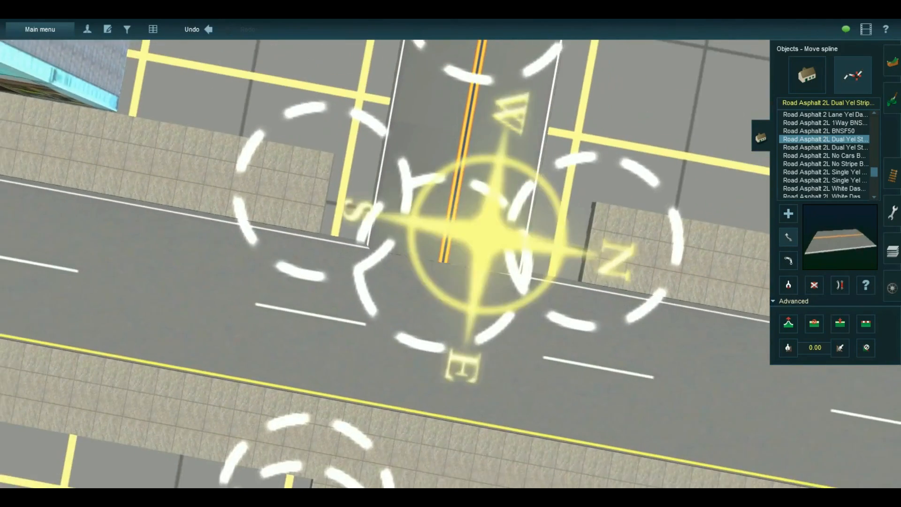
pyautogui.scroll(4, 442, 283)
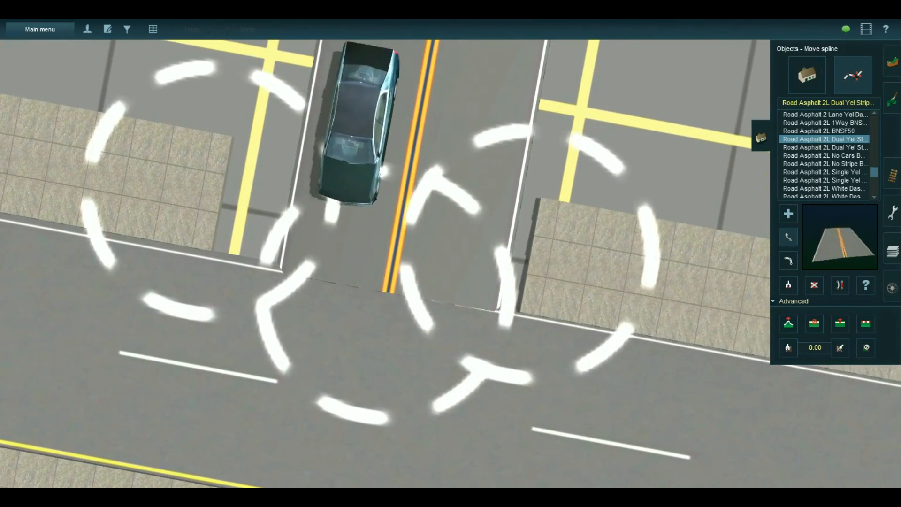
# Step: Examine the driveway's street exit up close, the traffic using it, and the whole intersection from above
pyautogui.rightClick(255, 250)
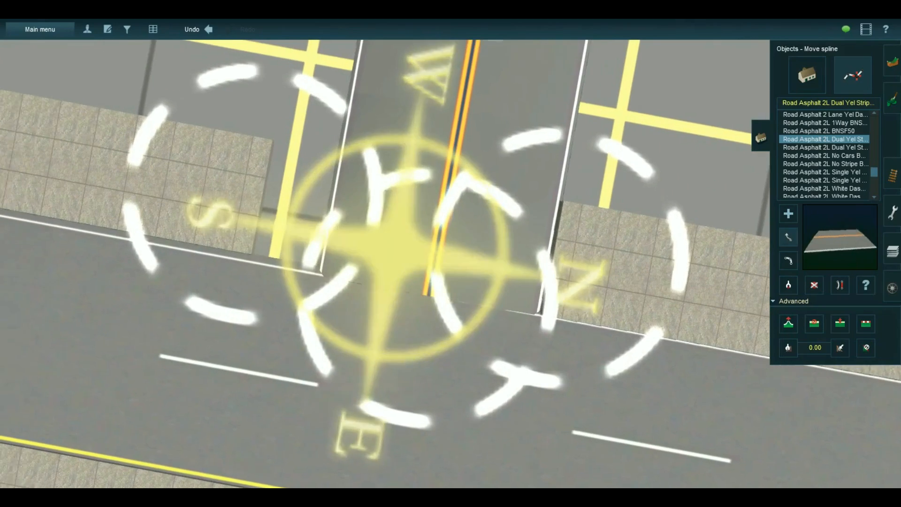
pyautogui.press('Left')
pyautogui.press('Left')
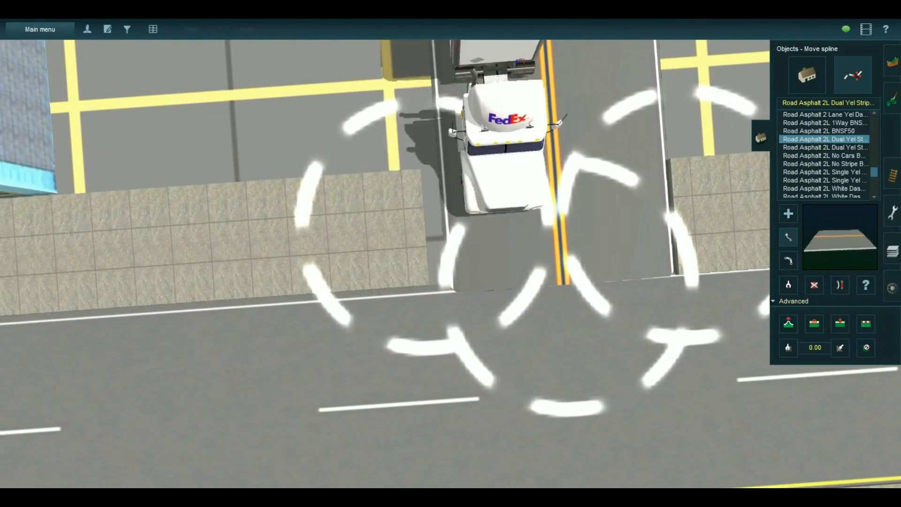
pyautogui.scroll(-10, 385, 263)
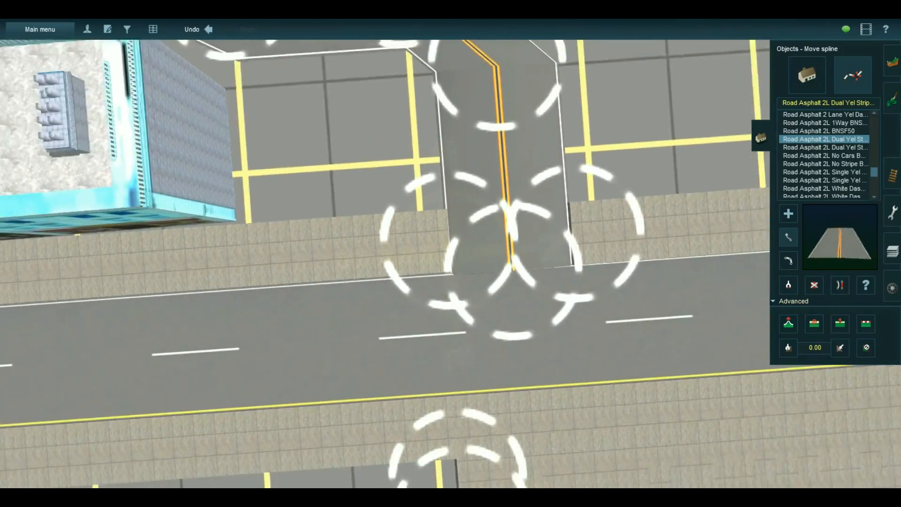
pyautogui.press('Right')
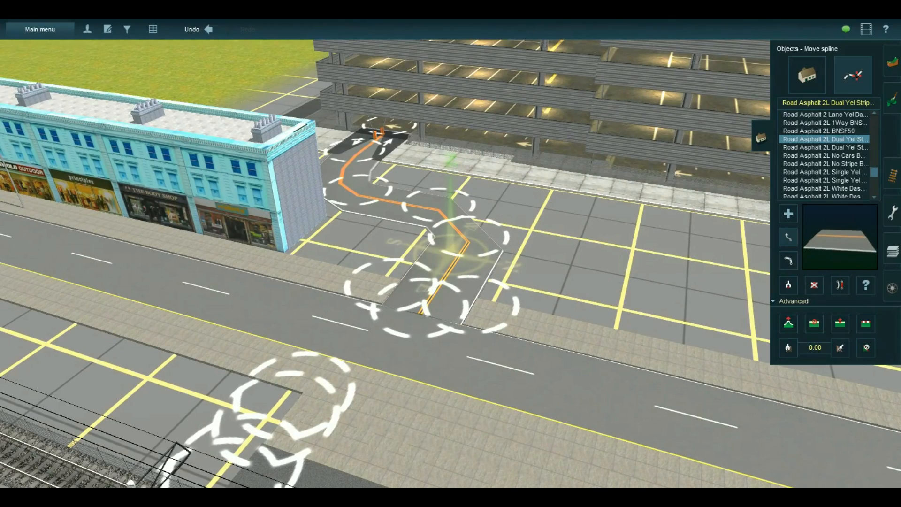
pyautogui.scroll(-5, 451, 263)
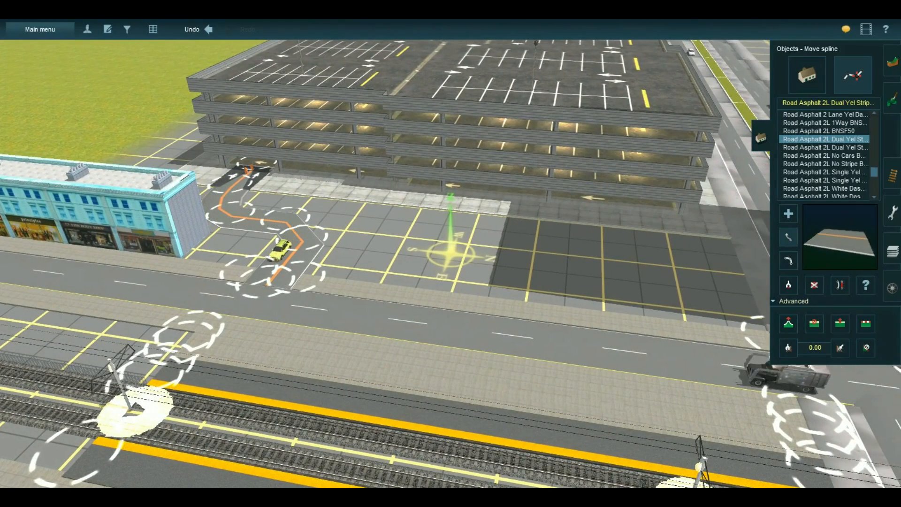
pyautogui.scroll(-5, 451, 254)
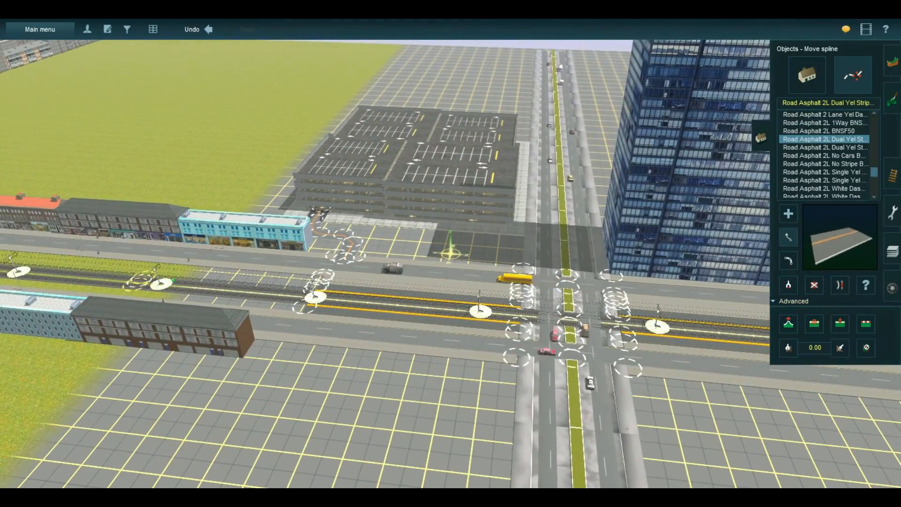
# Step: Filter the scenery objects by "sky" and place The World's Tallest Skyscrapers at the carpark's edge beside the median road
pyautogui.click(806, 75)
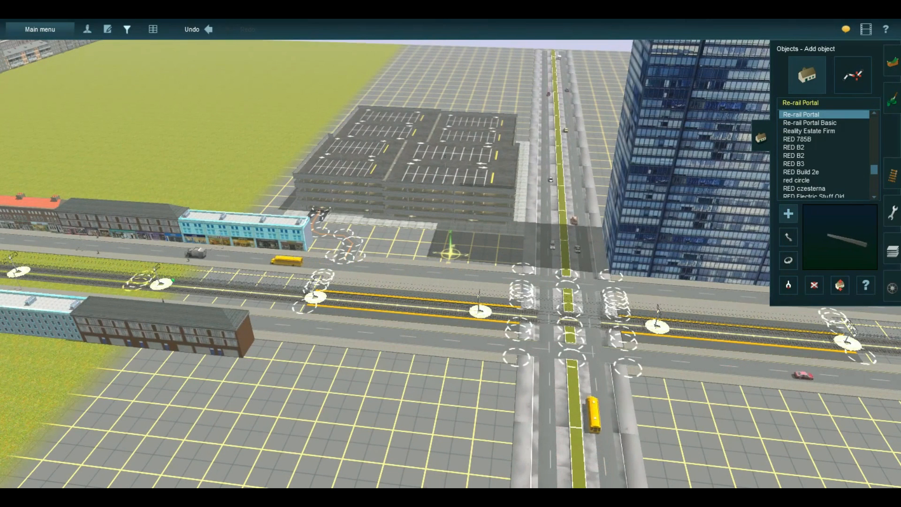
pyautogui.click(127, 29)
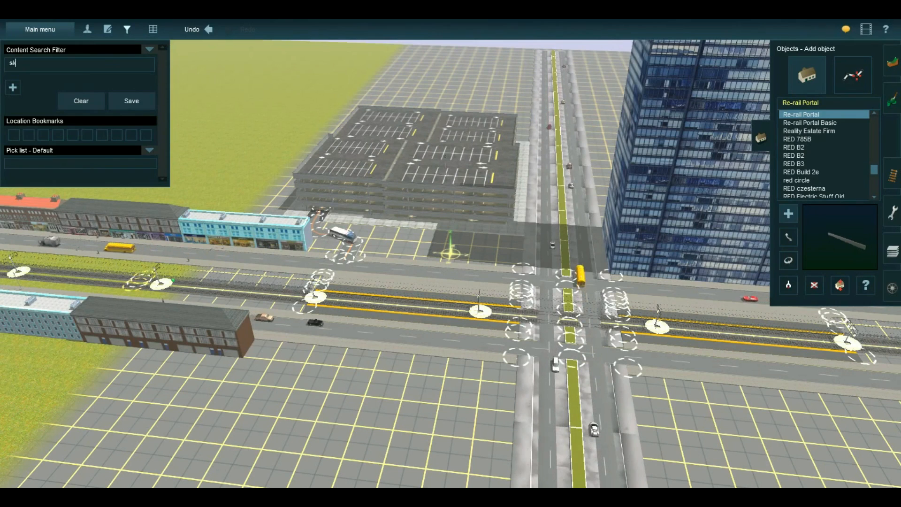
pyautogui.write('sky')
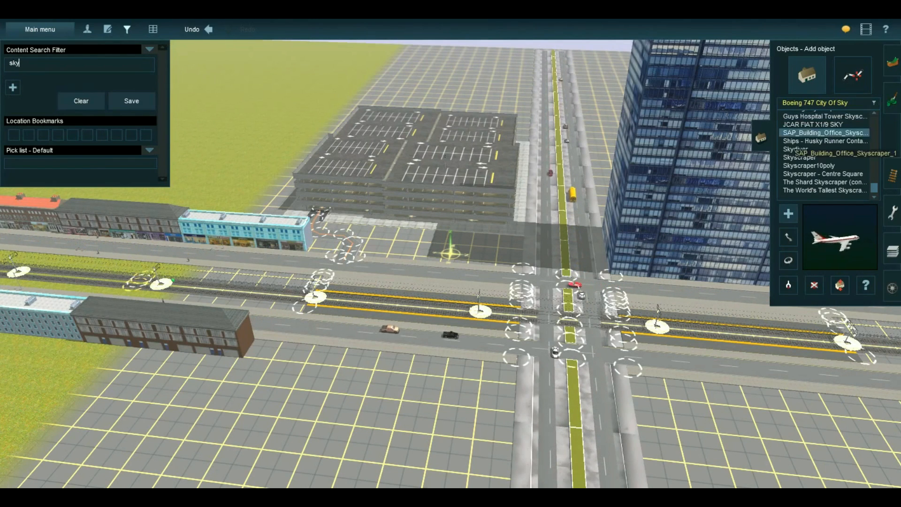
pyautogui.click(821, 190)
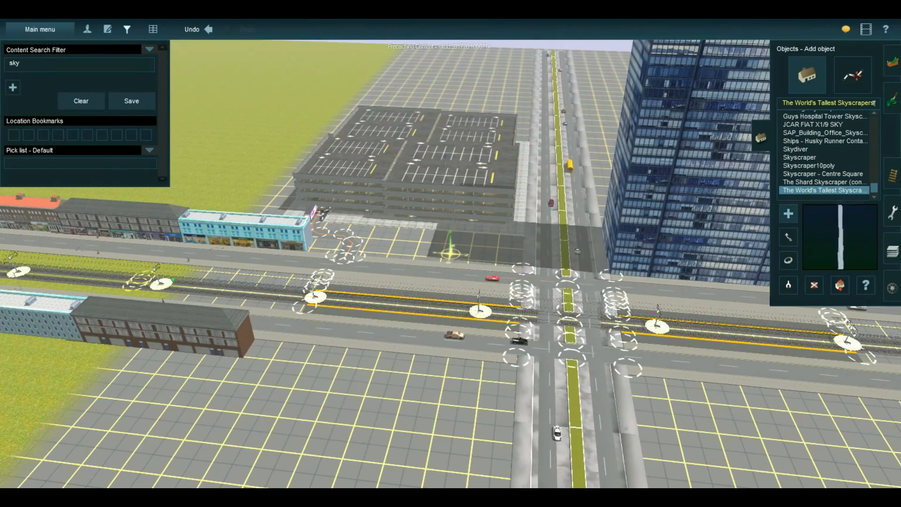
pyautogui.scroll(5, 477, 238)
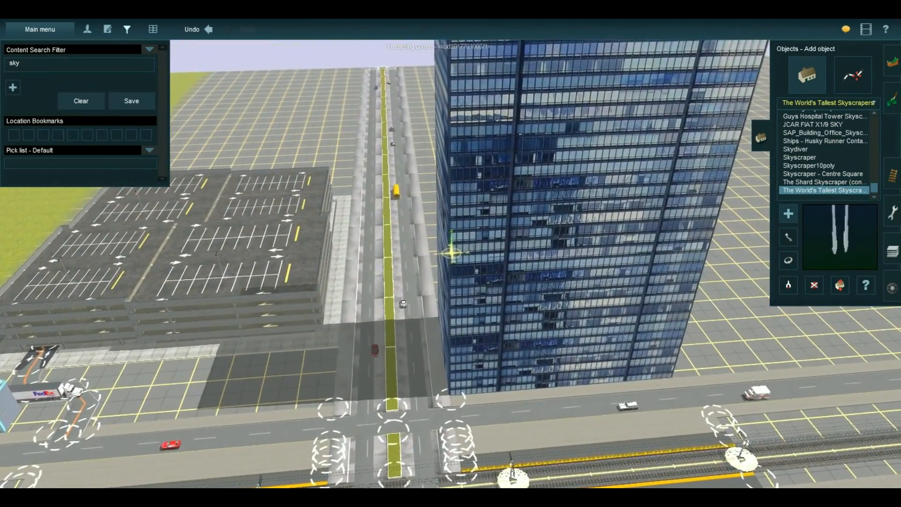
pyautogui.scroll(5, 453, 249)
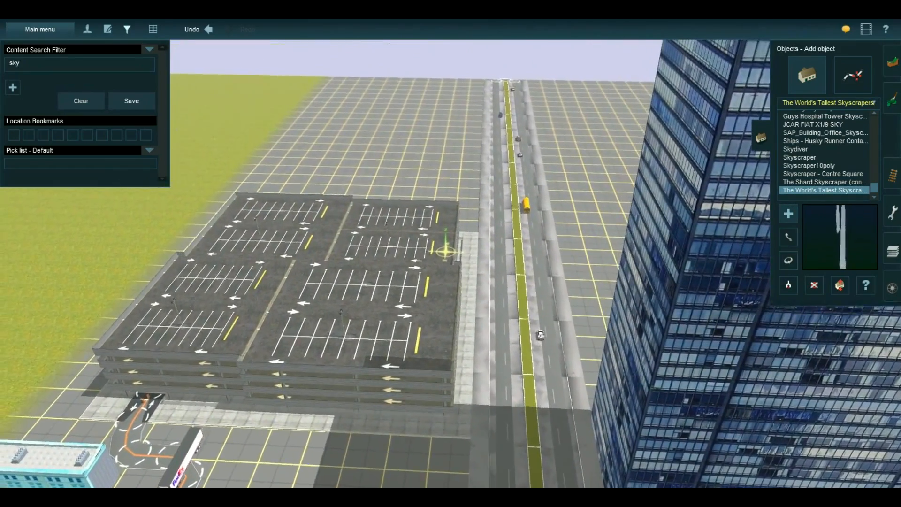
pyautogui.click(428, 244)
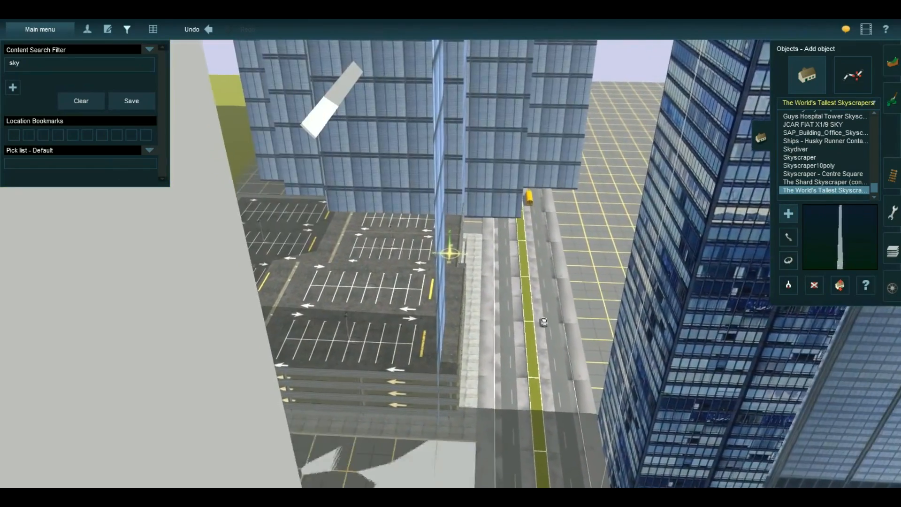
# Step: Move the giant twin towers away from the median road so they straddle the railway beyond the intersection
pyautogui.scroll(-10, 450, 253)
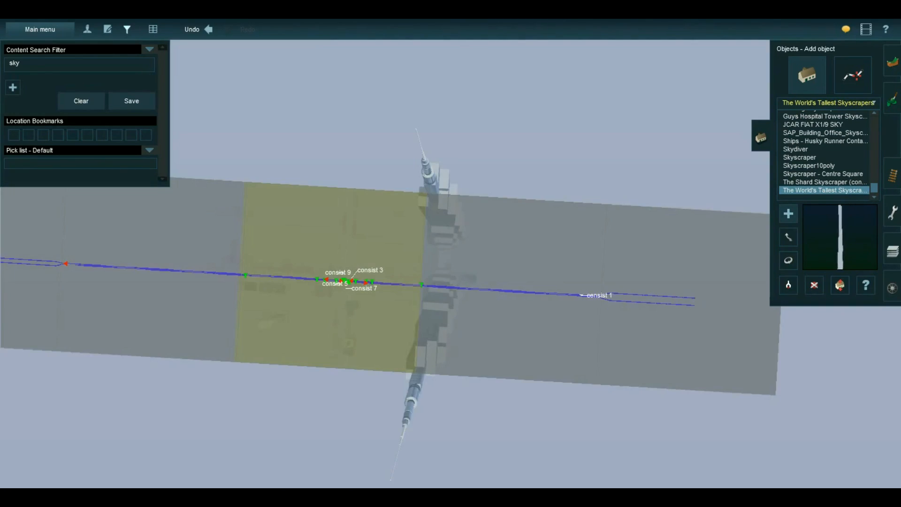
pyautogui.scroll(3, 450, 263)
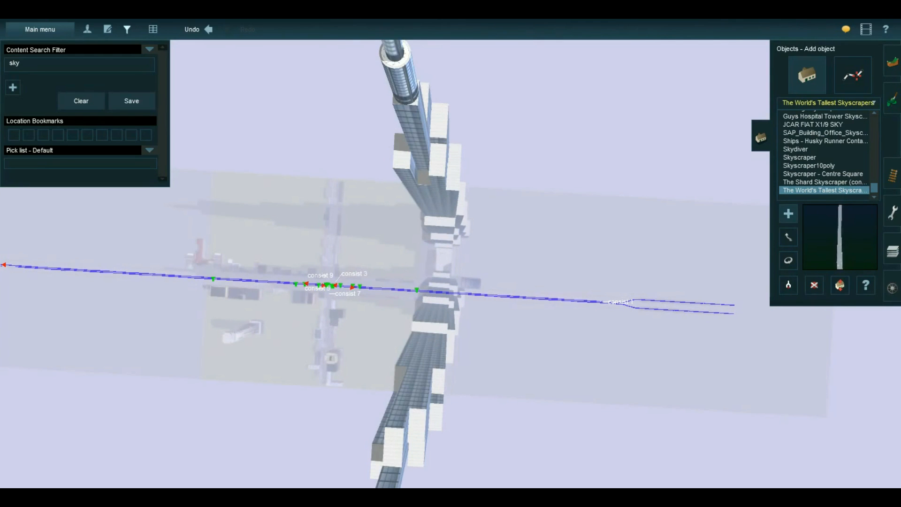
pyautogui.scroll(8, 451, 253)
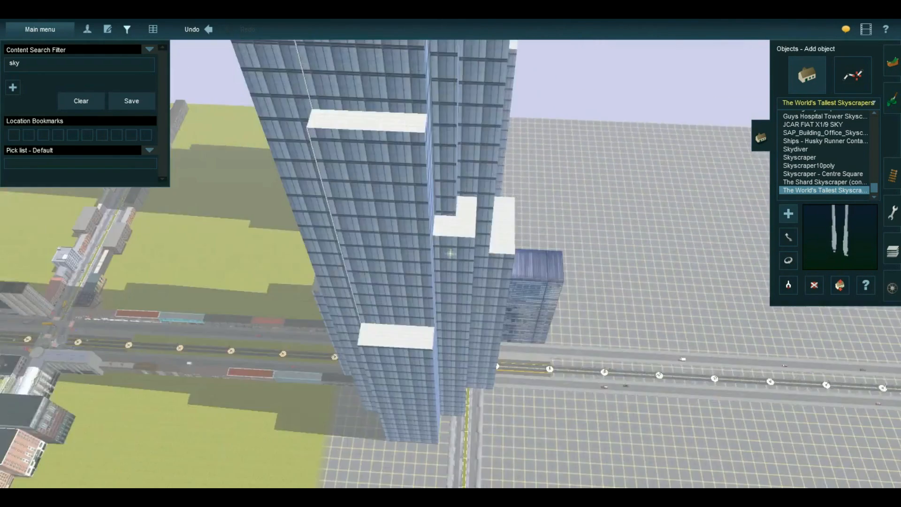
pyautogui.scroll(-5, 451, 253)
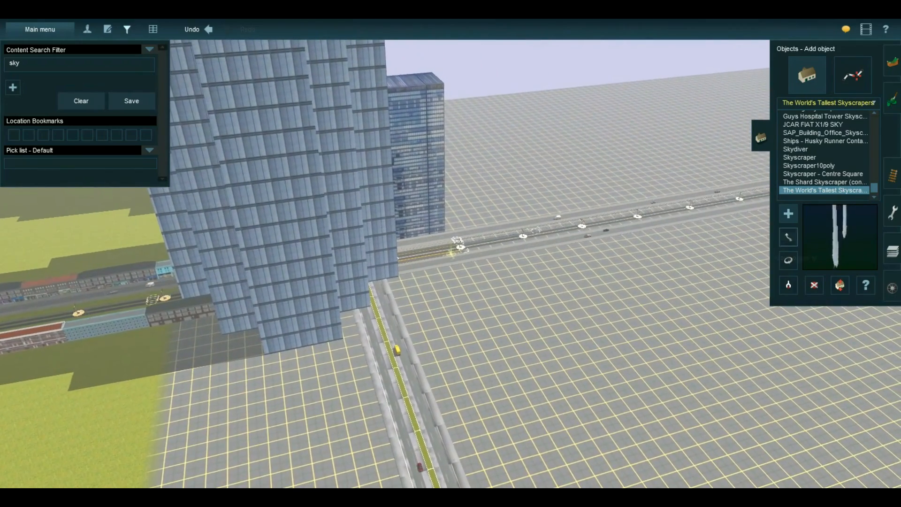
pyautogui.click(788, 261)
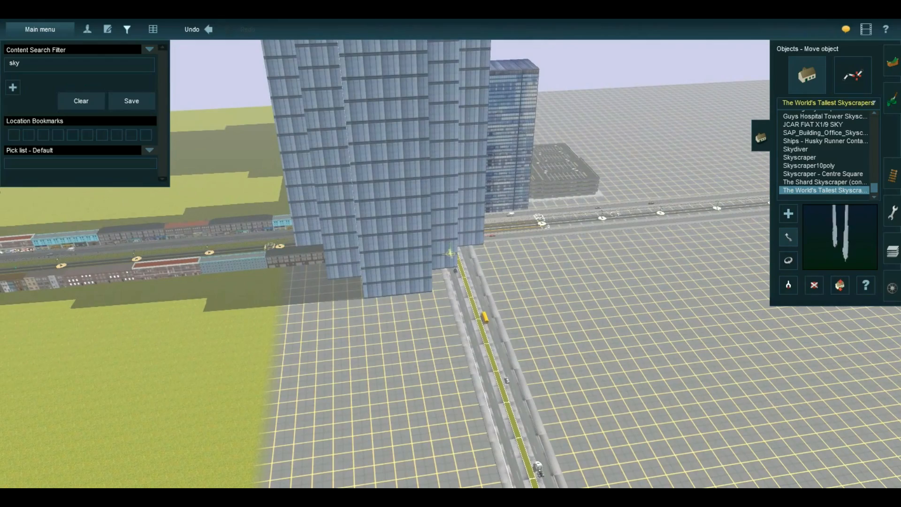
pyautogui.press('Left')
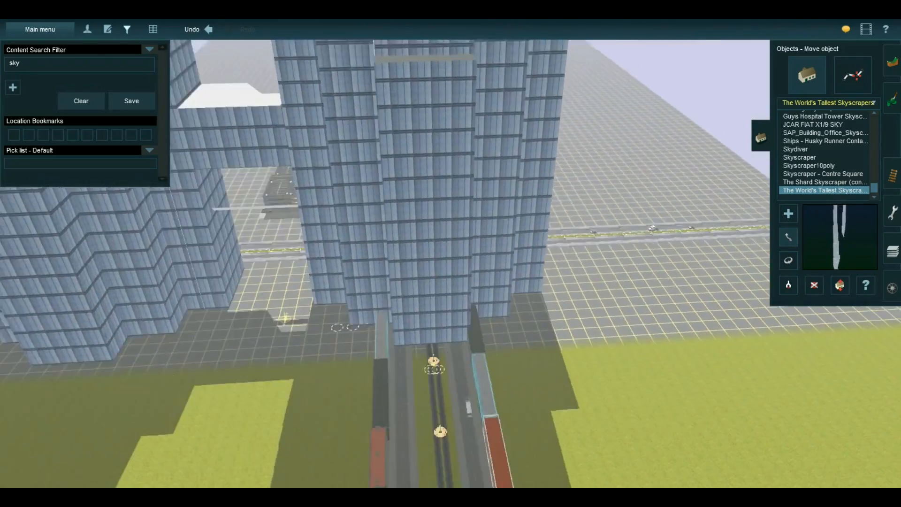
pyautogui.rightClick(289, 320)
pyautogui.scroll(-5, 451, 254)
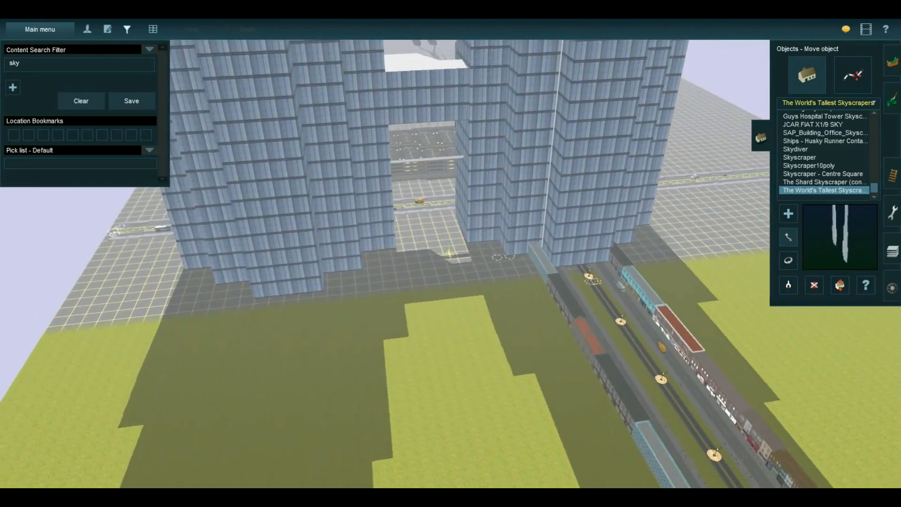
pyautogui.scroll(5, 450, 254)
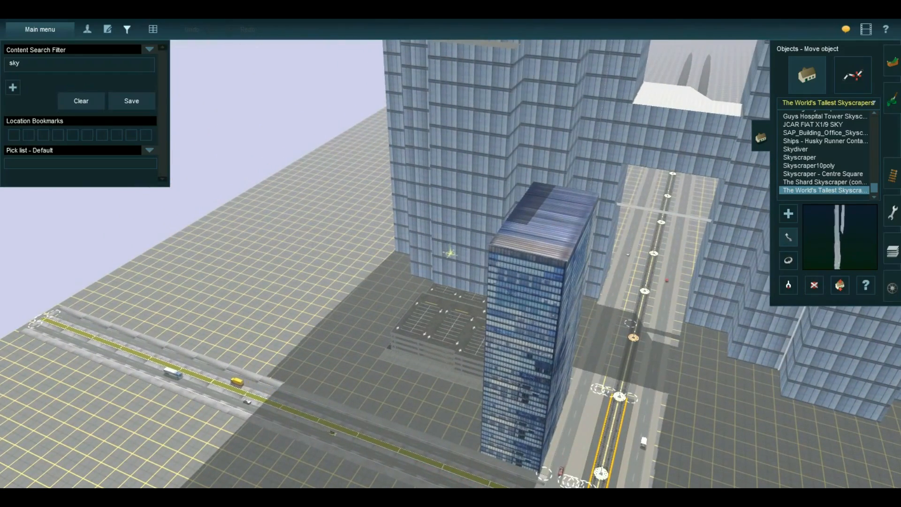
# Step: Place The Shard Skyscraper (construction) behind the carpark and shift it to the edge of the median road
pyautogui.scroll(6, 463, 317)
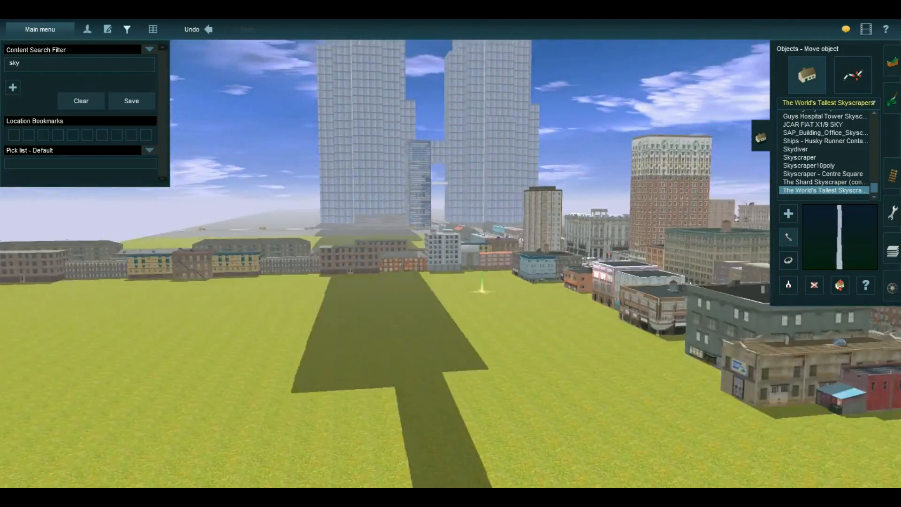
pyautogui.moveTo(482, 291); pyautogui.dragTo(461, 358, button='right')
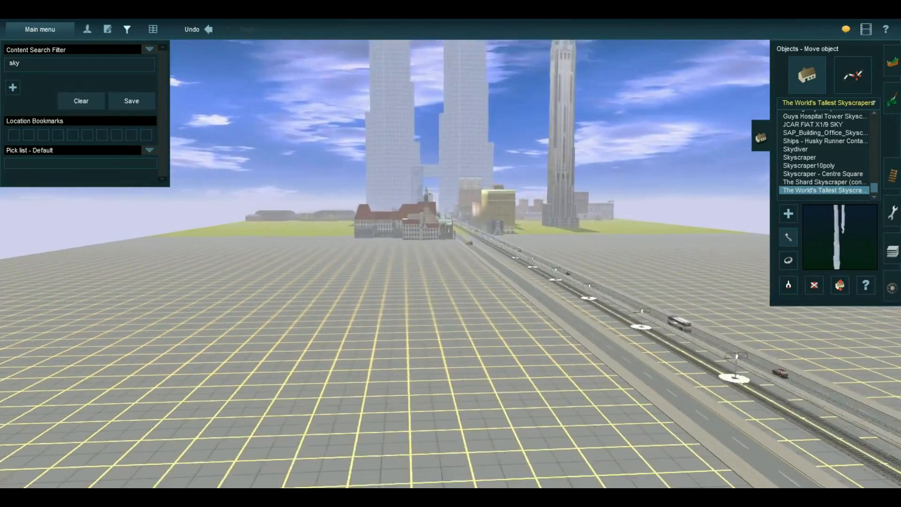
pyautogui.press('Up')
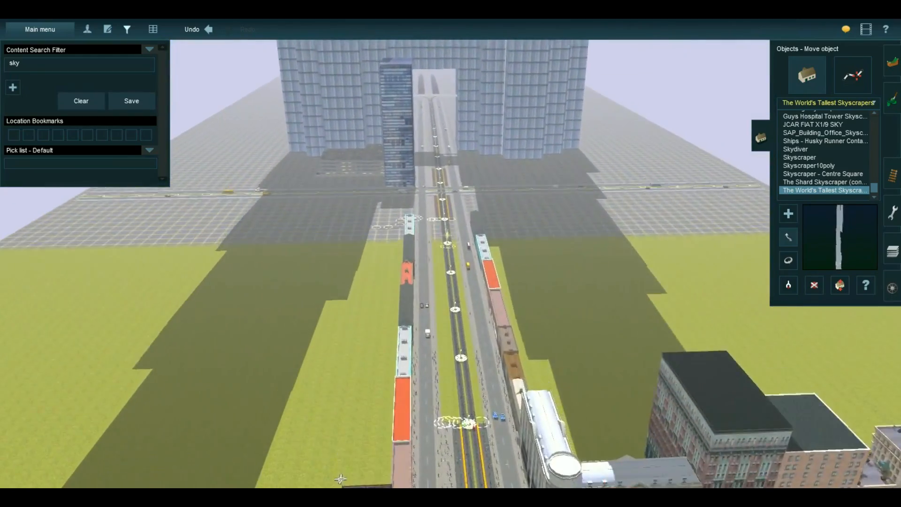
pyautogui.moveTo(341, 478); pyautogui.dragTo(1, 355, button='right')
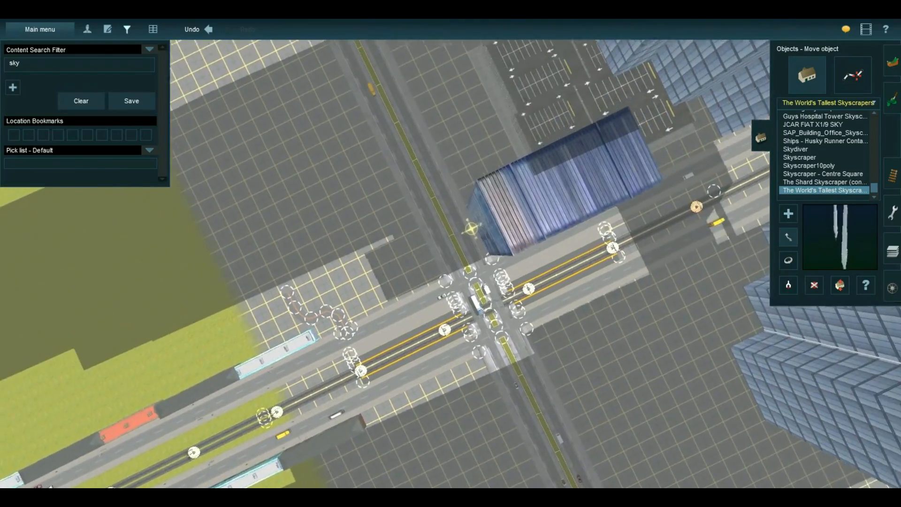
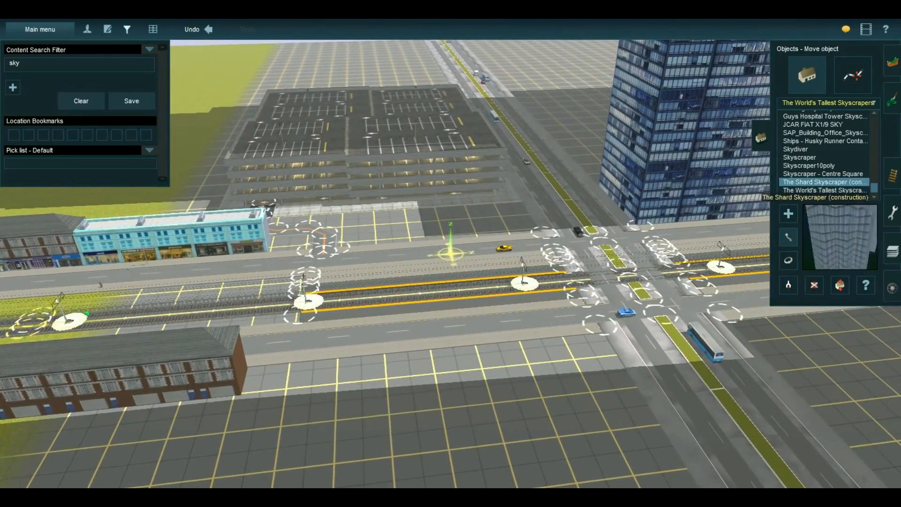
pyautogui.click(824, 182)
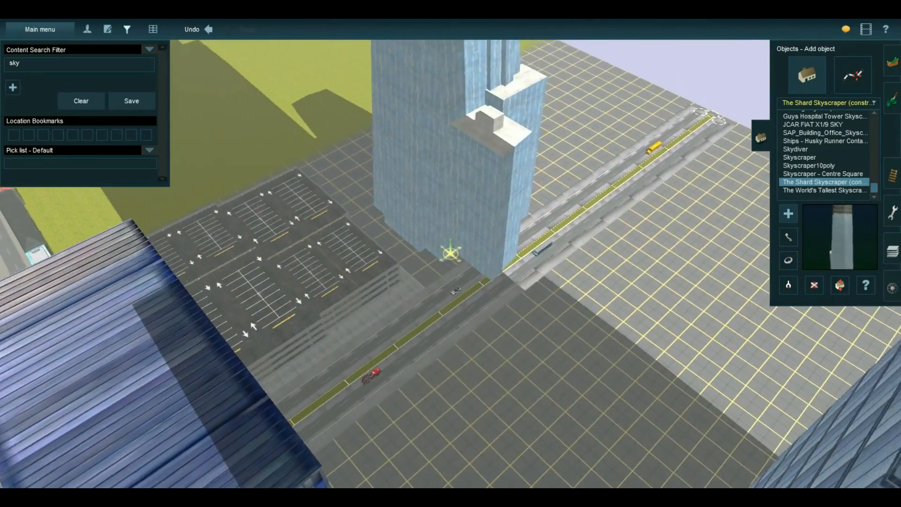
pyautogui.scroll(5, 451, 254)
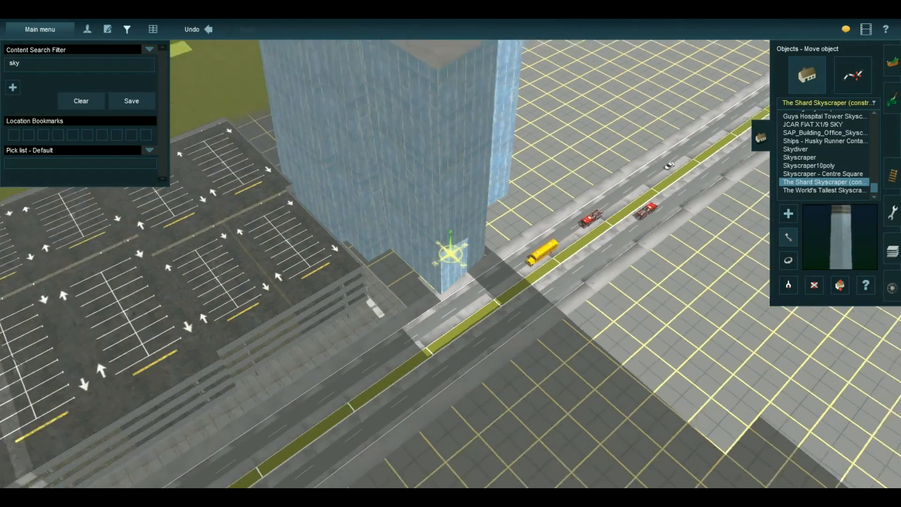
# Step: Add Skyscraper - Centre Square farther along the median road past the Shard and move it off the roadway
pyautogui.rightClick(556, 155)
pyautogui.press('Left')
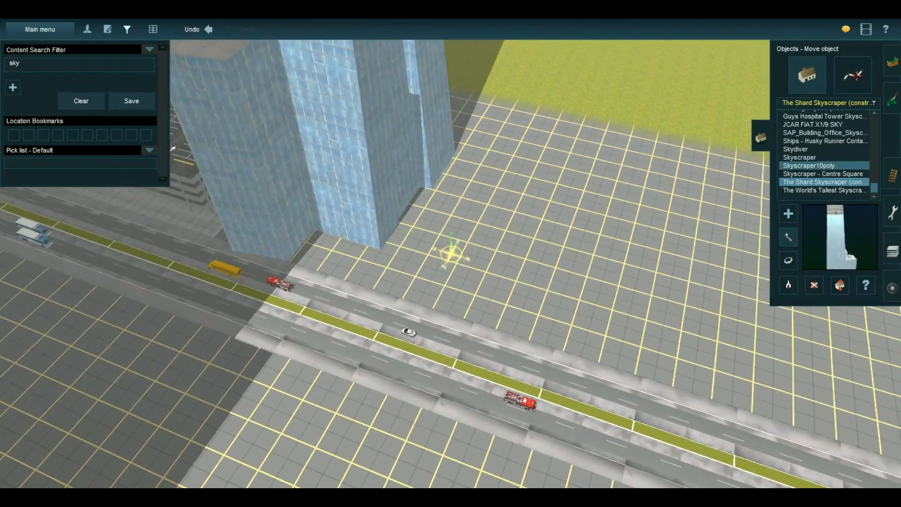
pyautogui.click(823, 174)
pyautogui.click(557, 291)
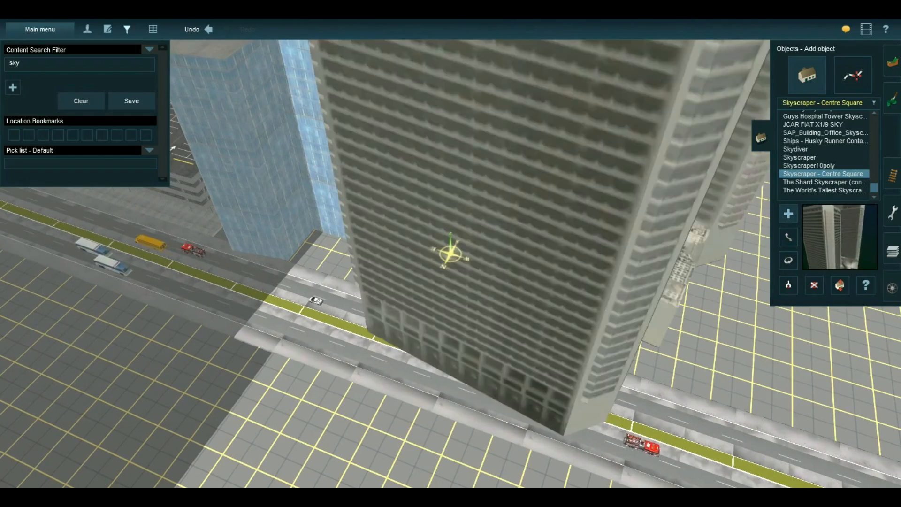
pyautogui.scroll(-3, 556, 291)
pyautogui.click(788, 237)
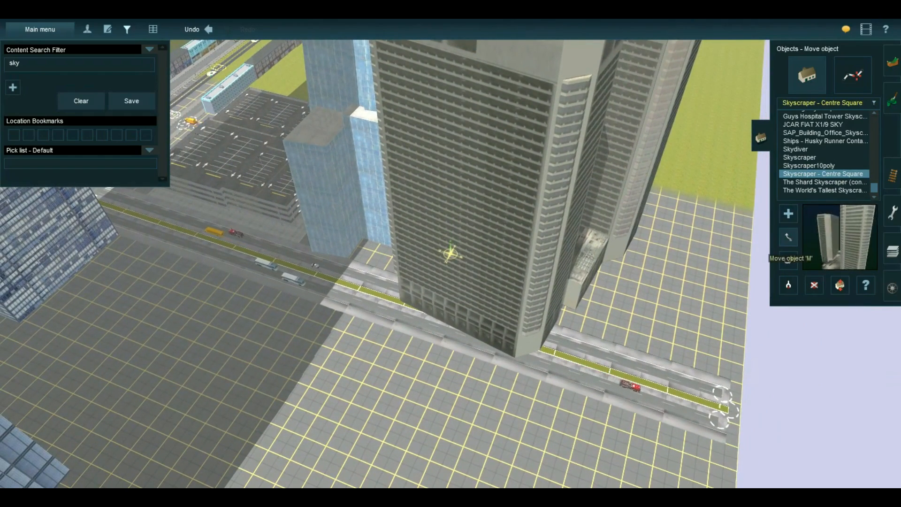
pyautogui.moveTo(556, 291); pyautogui.dragTo(609, 260)
# Step: Place the brown Skyscraper object on the empty block across the median road from the Shard
pyautogui.rightClick(315, 479)
pyautogui.press('Right')
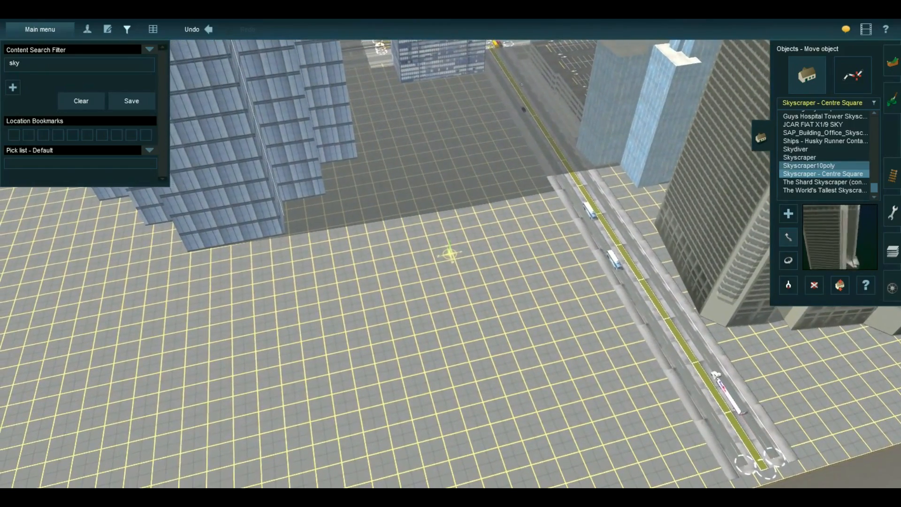
pyautogui.click(809, 165)
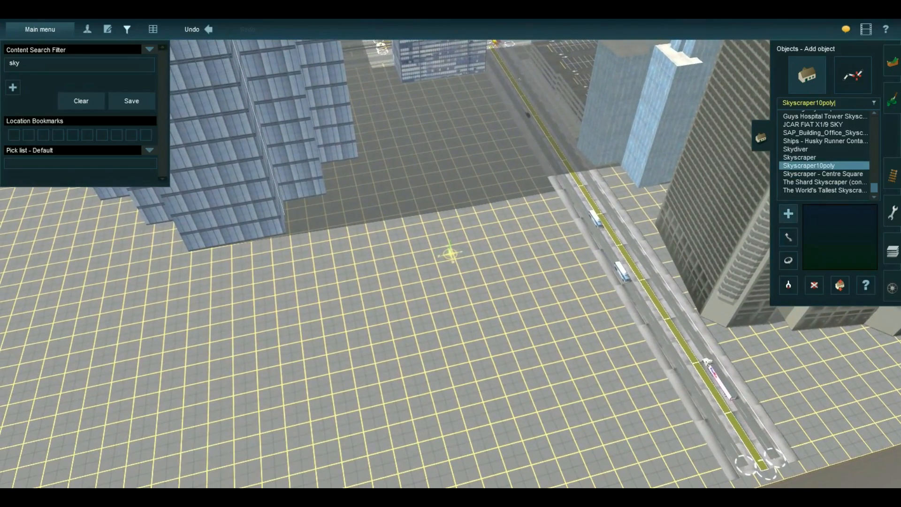
pyautogui.click(799, 157)
pyautogui.rightClick(504, 190)
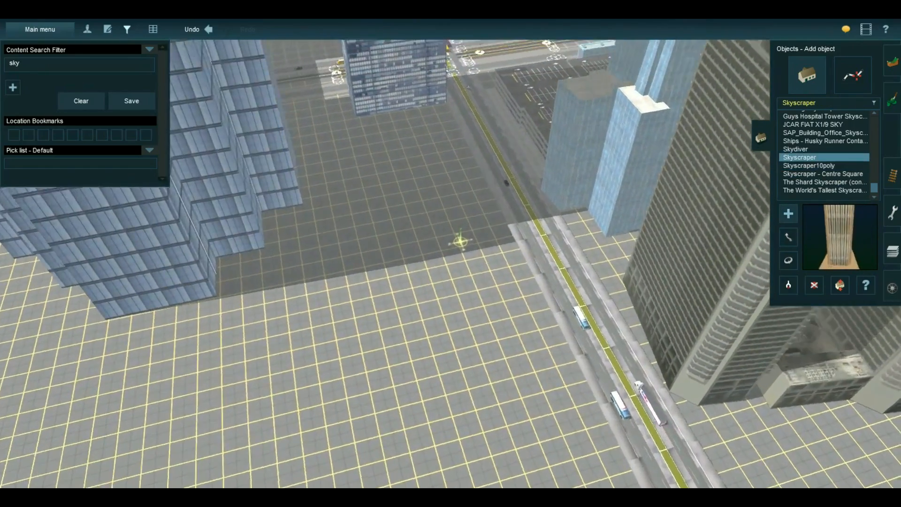
pyautogui.press('Right')
pyautogui.click(422, 201)
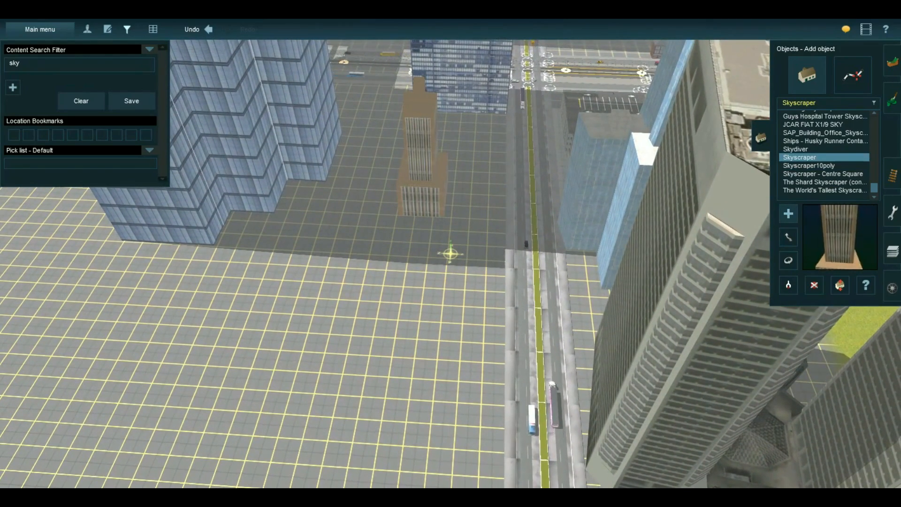
# Step: Move the brown Skyscraper toward the intersection so it stands at the edge of the median road
pyautogui.click(788, 237)
pyautogui.moveTo(421, 206); pyautogui.dragTo(492, 144)
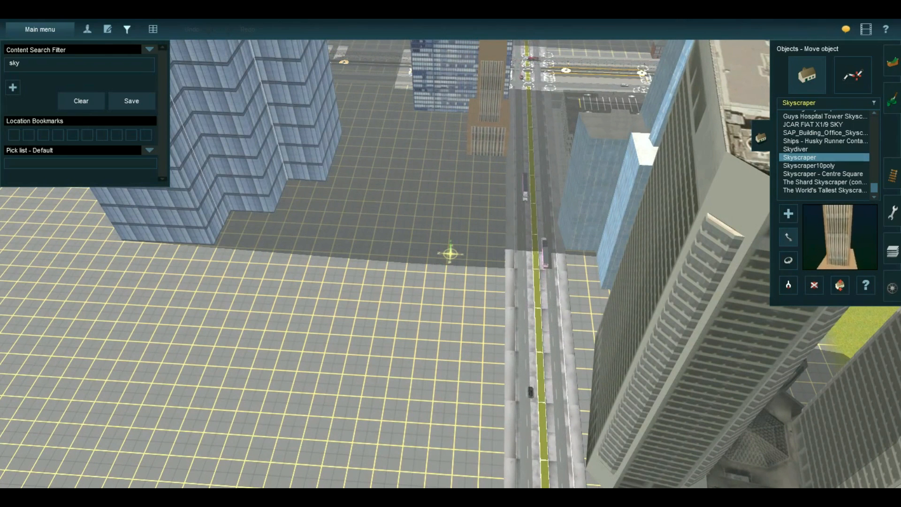
# Step: Try out the SAP_Building_Office skyscraper on the empty block beside the median road and delete it again
pyautogui.click(824, 141)
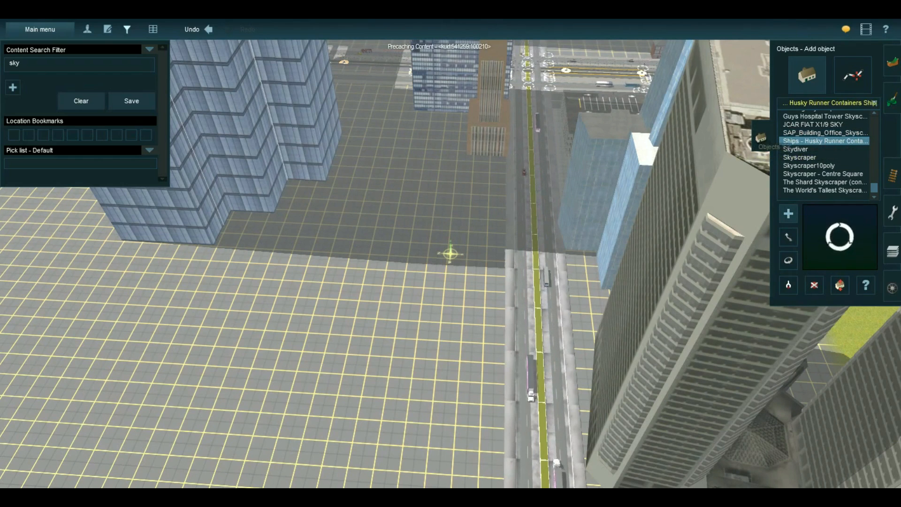
pyautogui.click(788, 133)
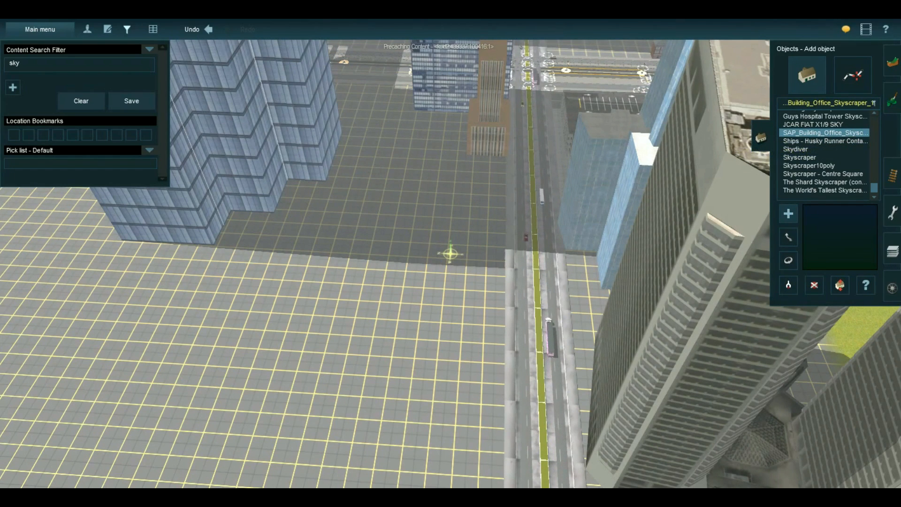
pyautogui.click(393, 328)
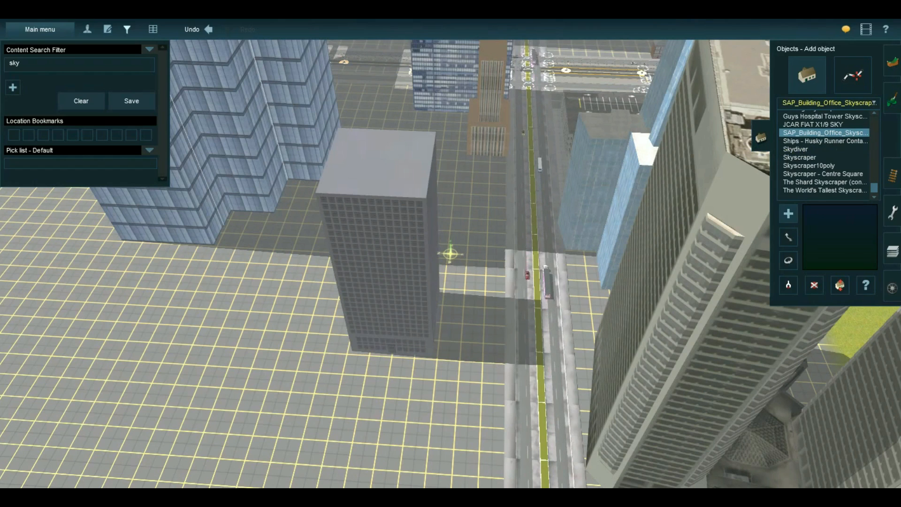
pyautogui.click(814, 284)
pyautogui.click(450, 253)
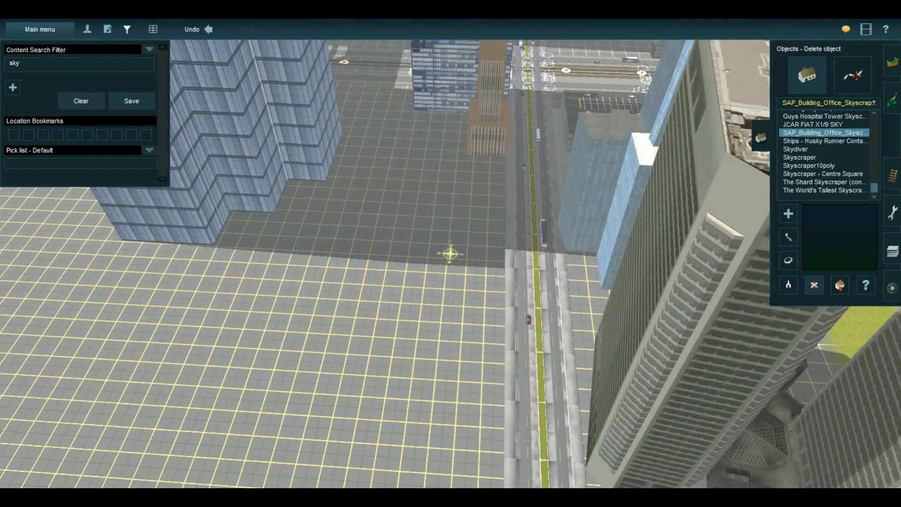
# Step: Place the Guys Hospital Tower Skyscraper beside the median road and move it closer to the brown Skyscraper
pyautogui.click(812, 125)
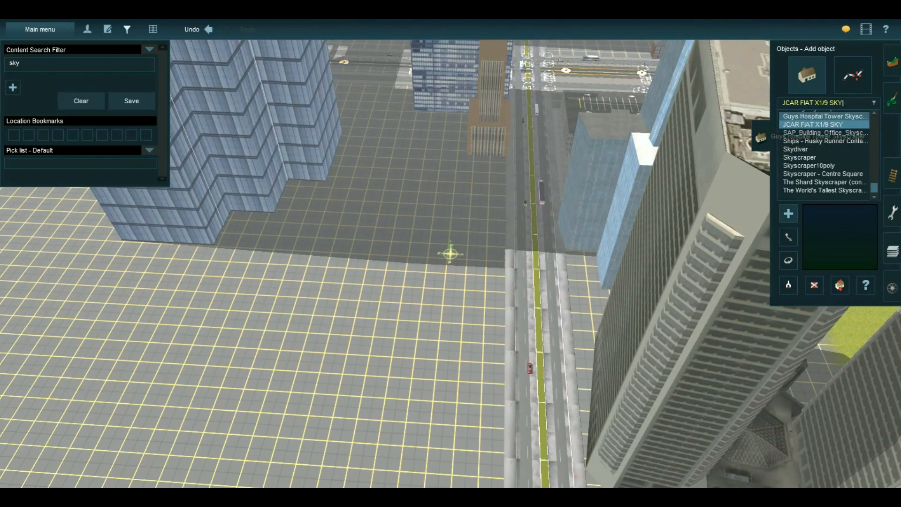
pyautogui.click(812, 117)
pyautogui.scroll(1, 812, 131)
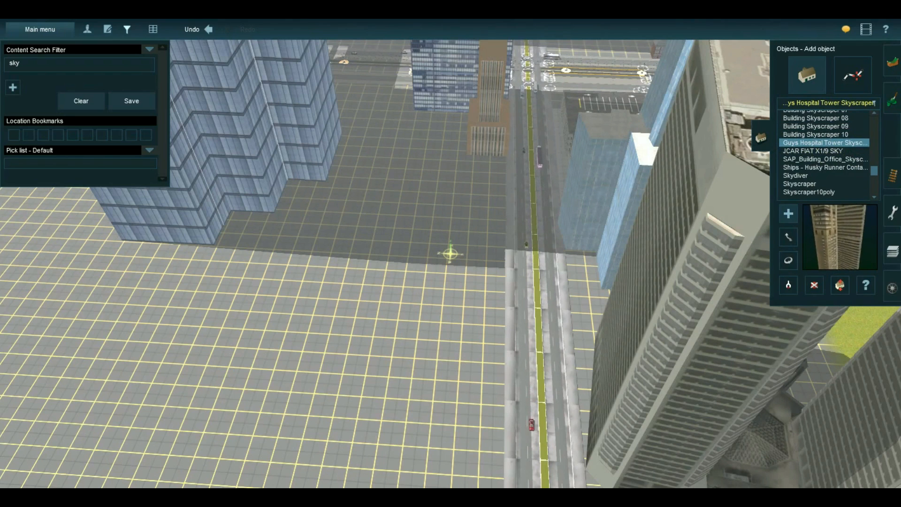
pyautogui.click(450, 253)
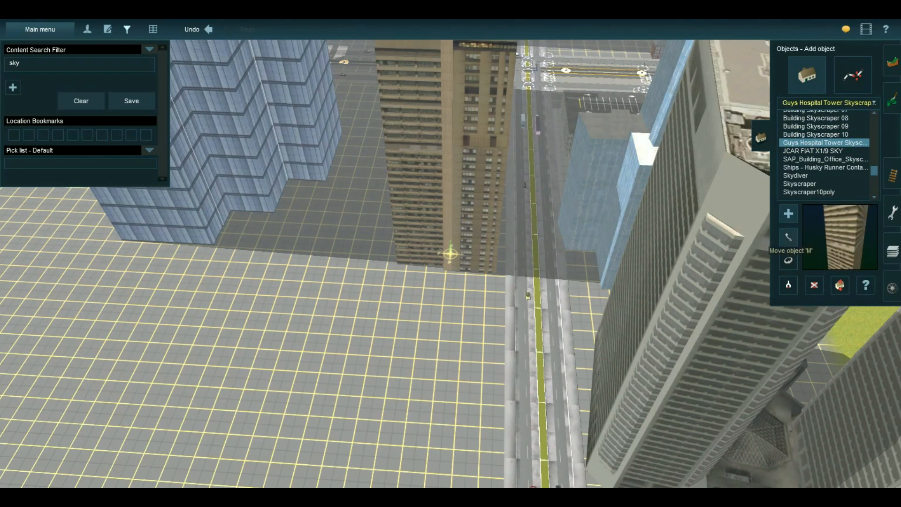
pyautogui.click(788, 237)
pyautogui.moveTo(450, 253); pyautogui.dragTo(444, 206)
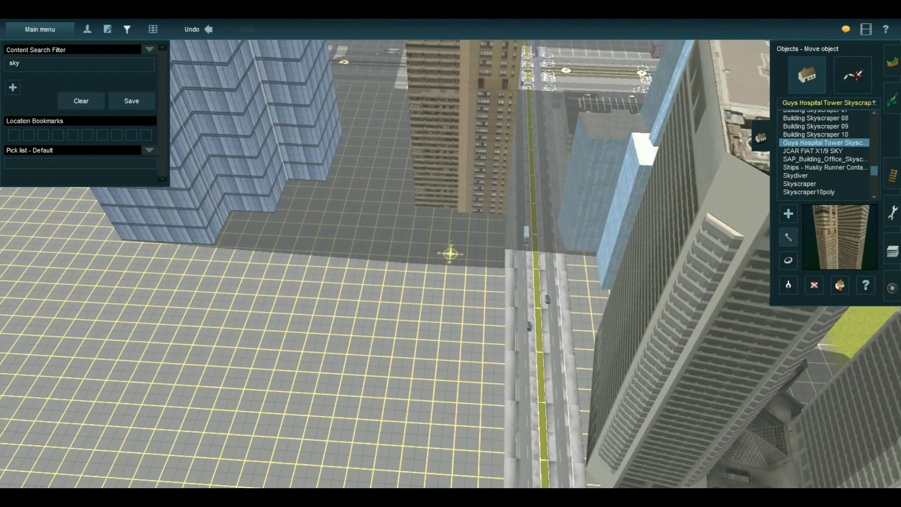
# Step: Place Building Skyscraper 10 next to the Guys Hospital Tower along the median road
pyautogui.moveTo(510, 211); pyautogui.dragTo(526, 287, button='right')
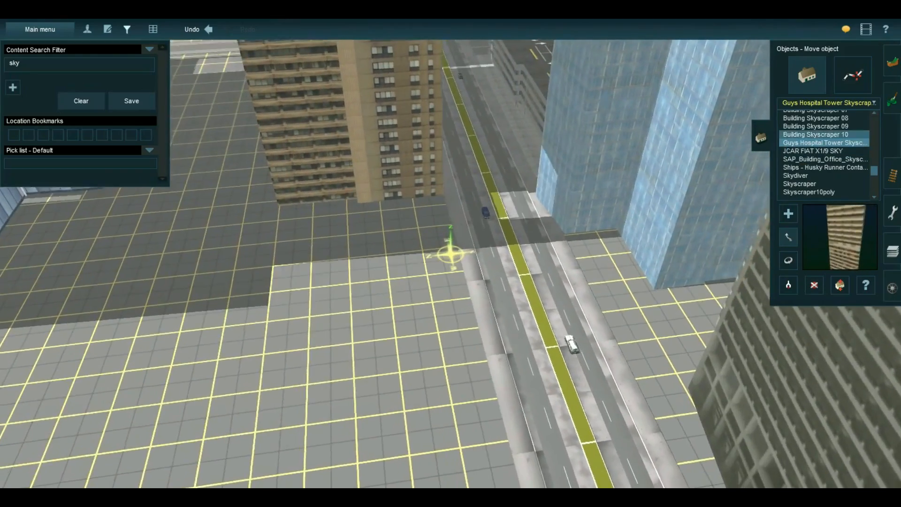
pyautogui.click(824, 134)
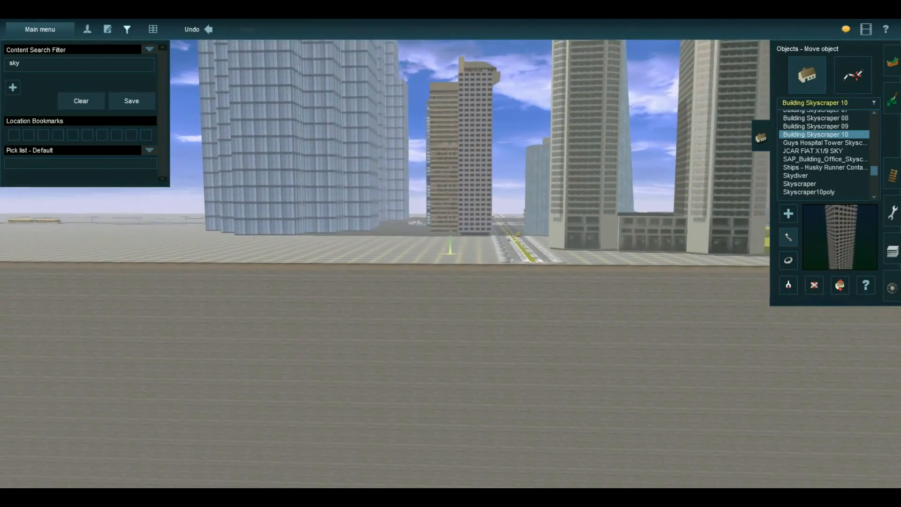
# Step: Place Building Skyscraper 09 on the same side of the median road and move it up beside Building Skyscraper 10
pyautogui.press('Up')
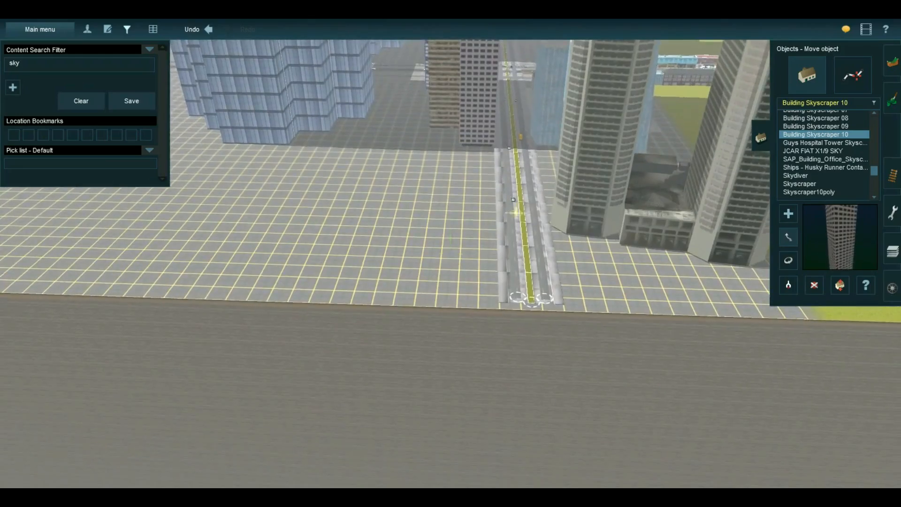
pyautogui.rightClick(533, 225)
pyautogui.scroll(3, 532, 225)
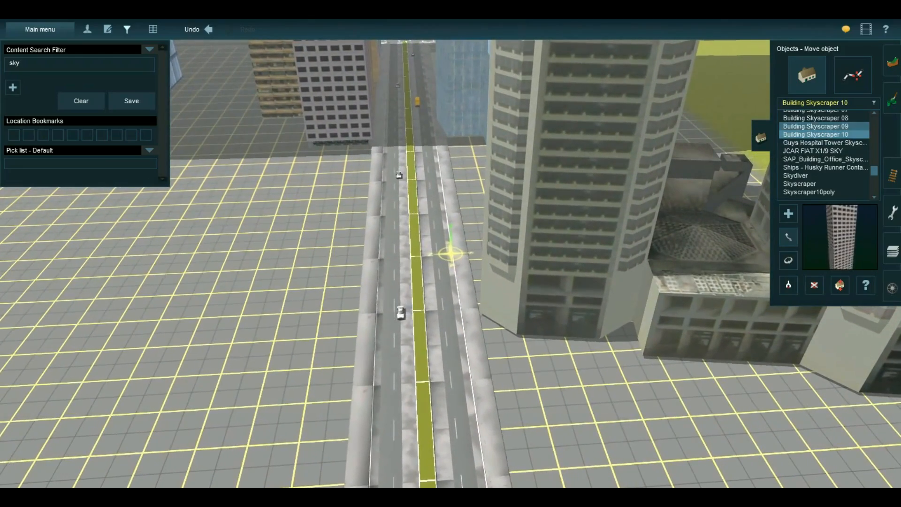
pyautogui.click(815, 126)
pyautogui.press('Left')
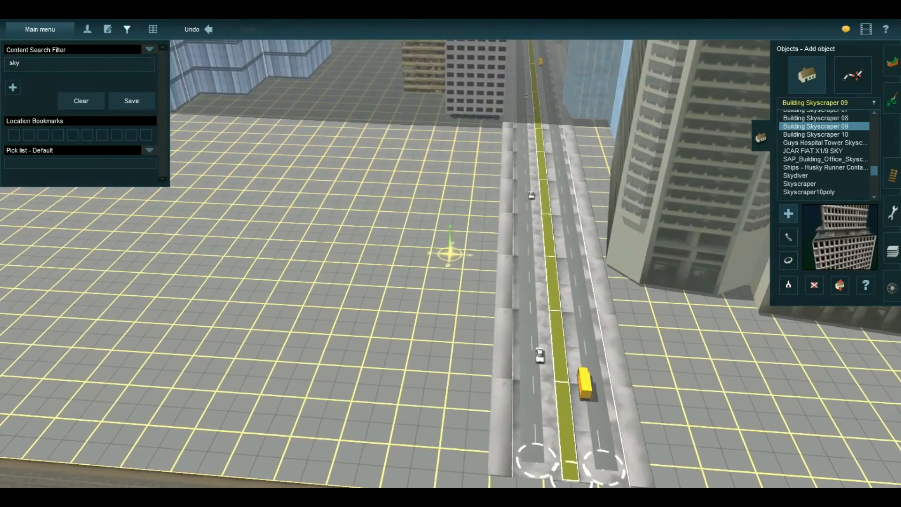
pyautogui.click(449, 254)
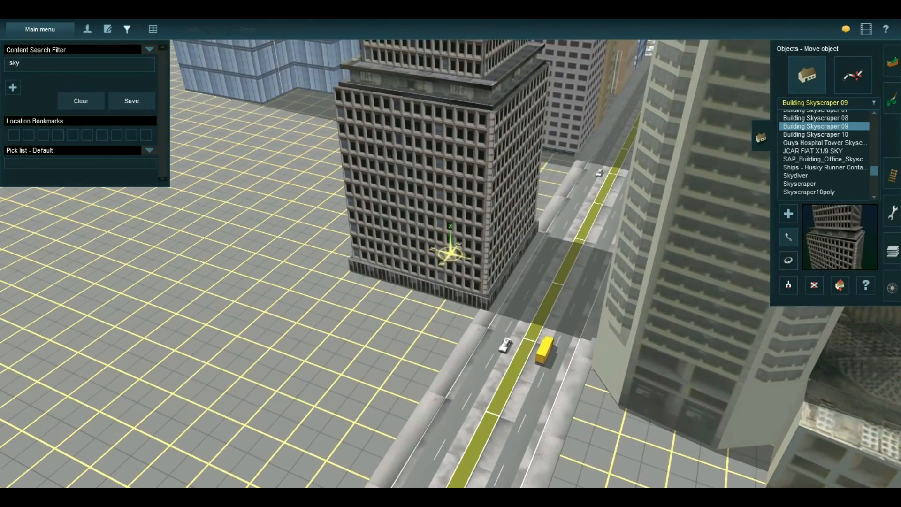
pyautogui.press('m')
pyautogui.moveTo(465, 201); pyautogui.dragTo(499, 178)
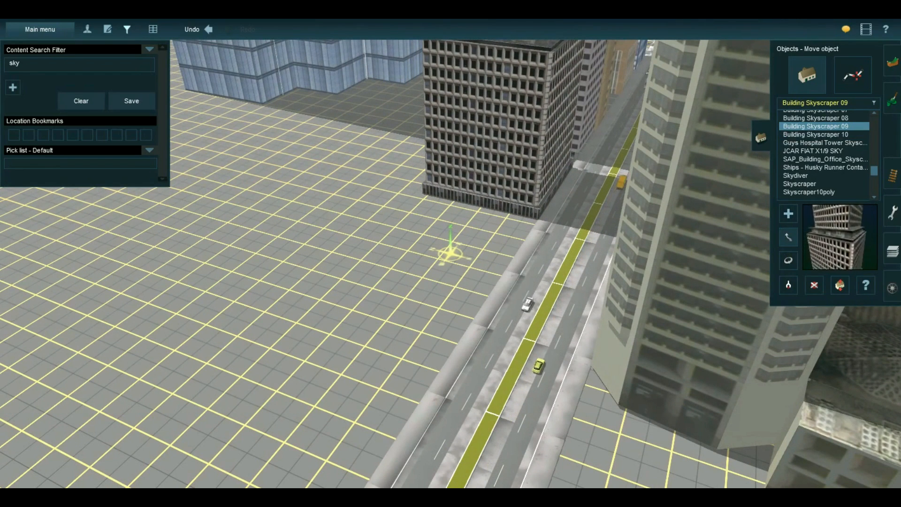
# Step: Add Building Skyscraper 08 along the median road and shift it closer to Building Skyscraper 09
pyautogui.click(816, 118)
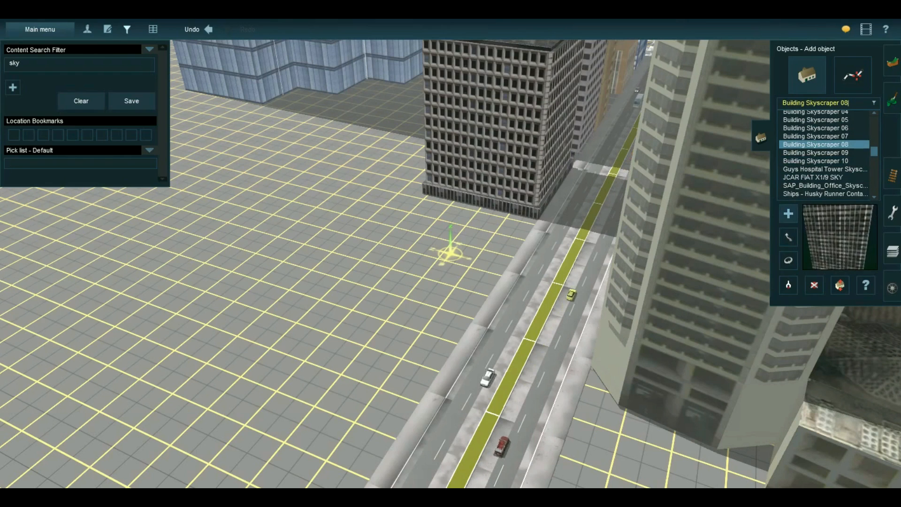
pyautogui.click(451, 254)
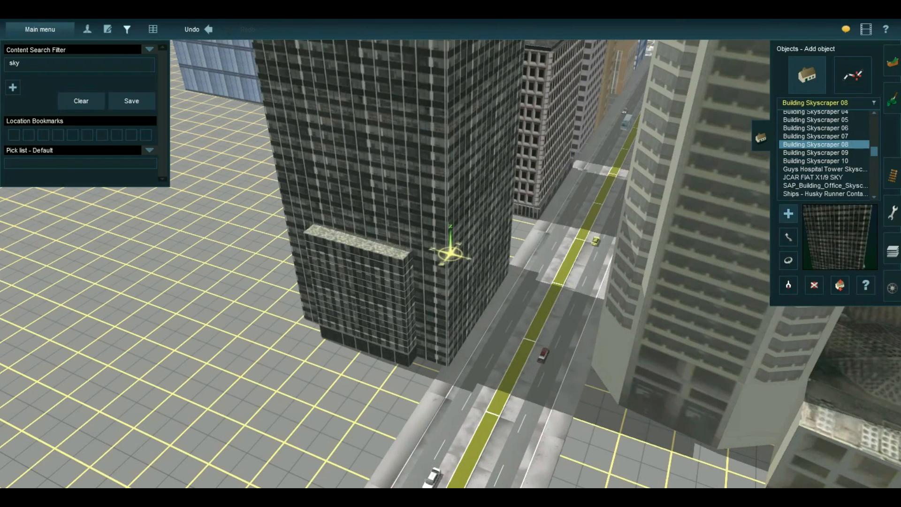
pyautogui.click(789, 237)
pyautogui.moveTo(359, 295); pyautogui.dragTo(399, 256)
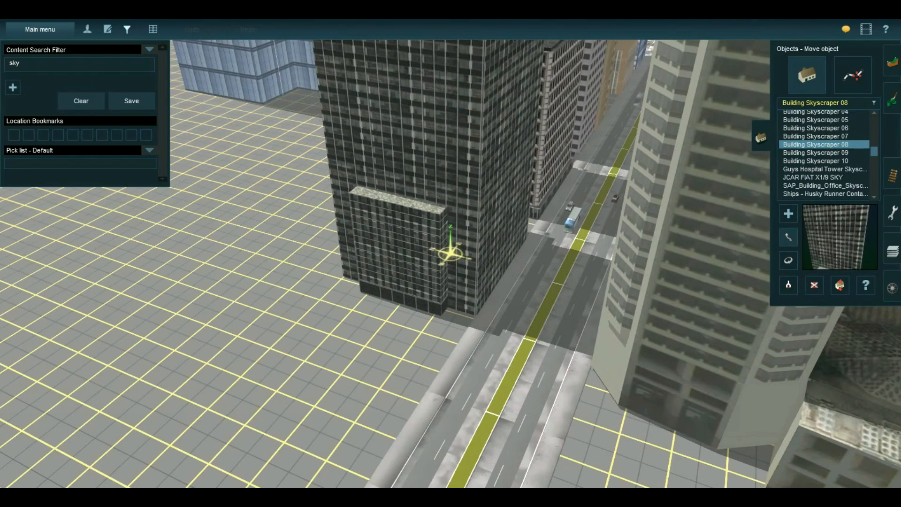
# Step: Place Building Skyscraper 07 near the road's end, rotate its columned side toward the road, and move it beside Building Skyscraper 08
pyautogui.scroll(-3, 450, 253)
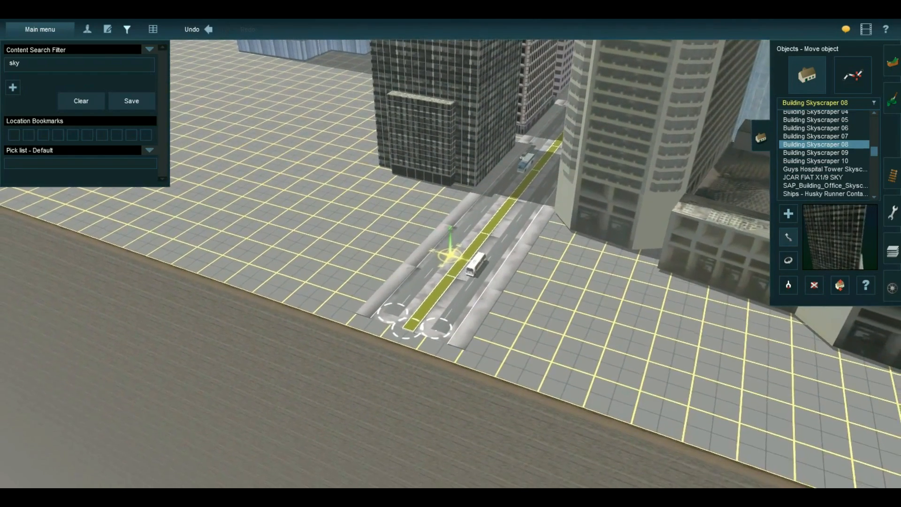
pyautogui.click(815, 136)
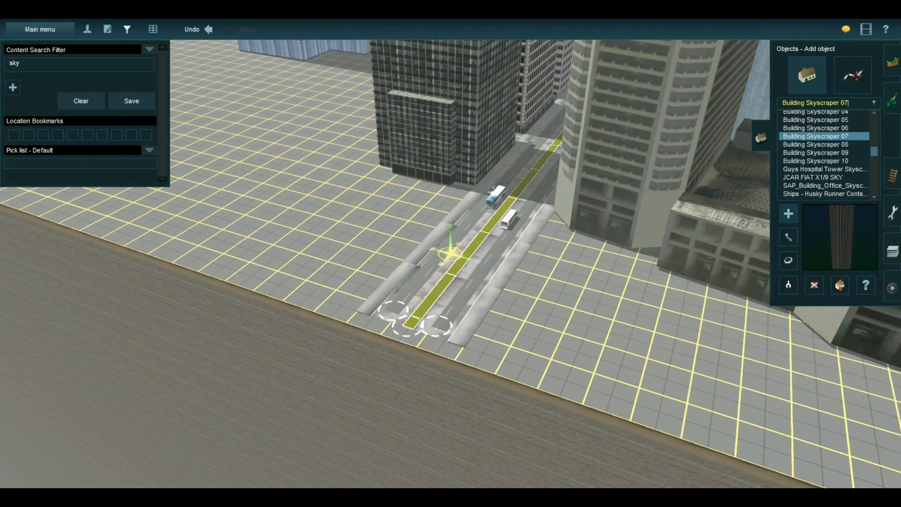
pyautogui.click(358, 258)
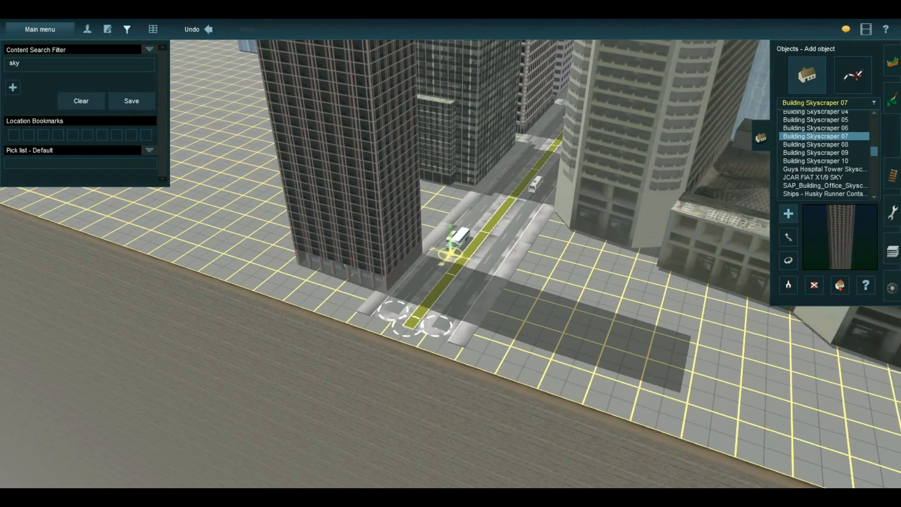
pyautogui.click(788, 260)
pyautogui.scroll(3, 441, 258)
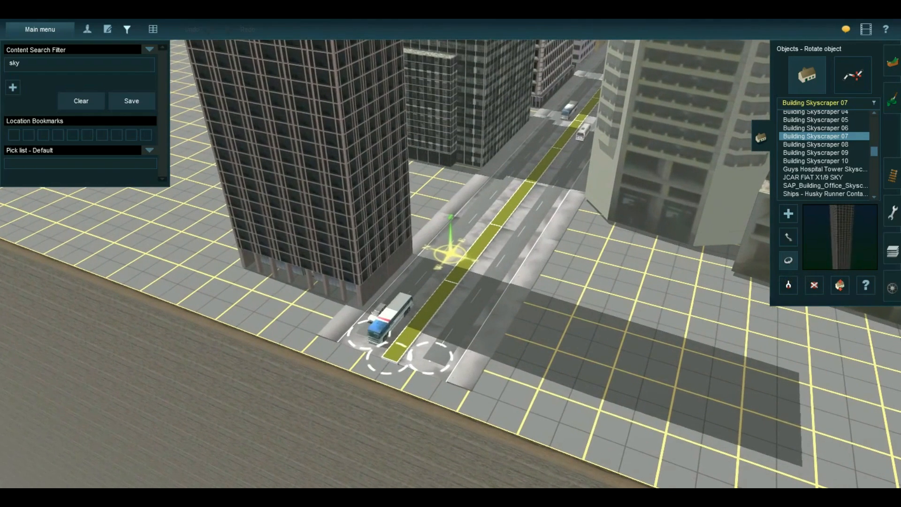
pyautogui.moveTo(407, 253); pyautogui.dragTo(439, 250)
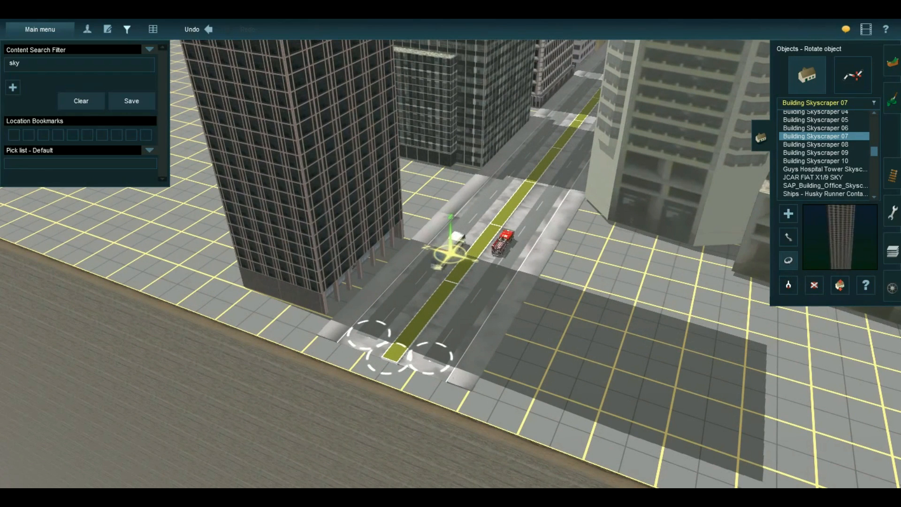
pyautogui.click(789, 260)
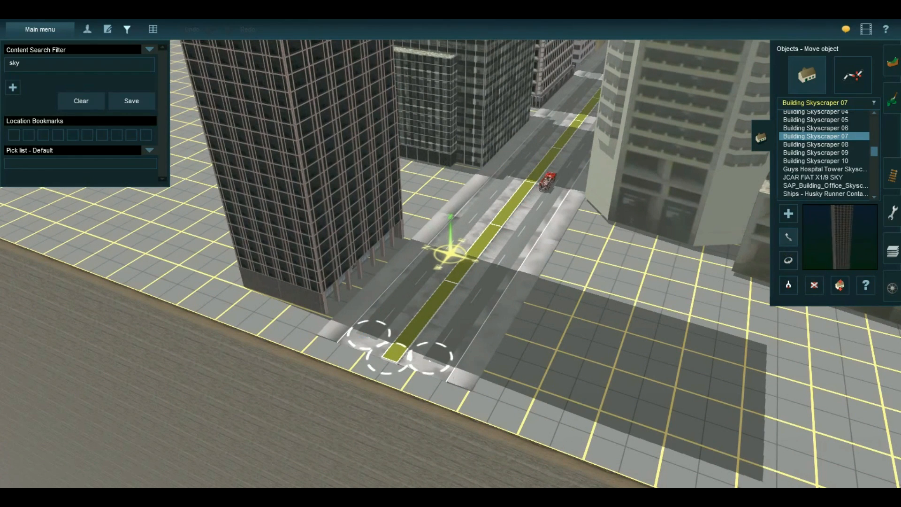
pyautogui.moveTo(374, 226); pyautogui.dragTo(404, 196)
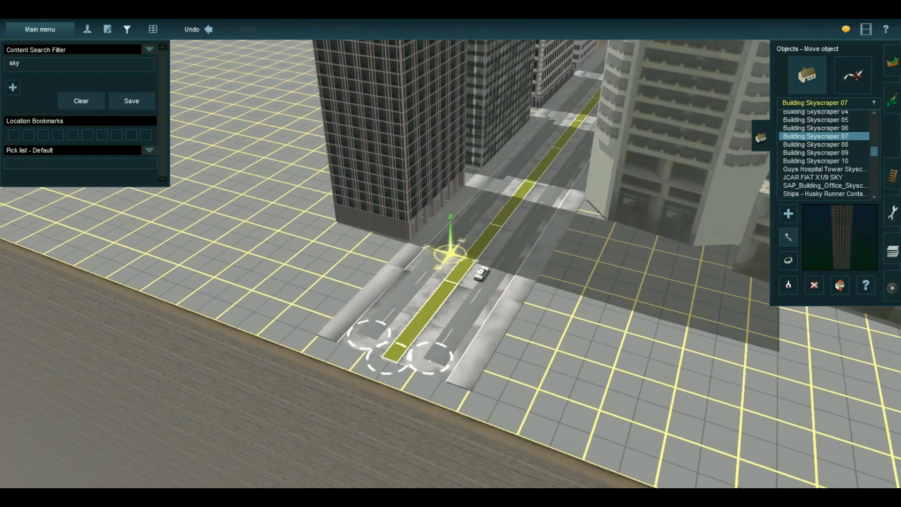
# Step: Place the round Building Skyscraper 06 across the median road from Building Skyscraper 07, near the board's edge
pyautogui.click(816, 128)
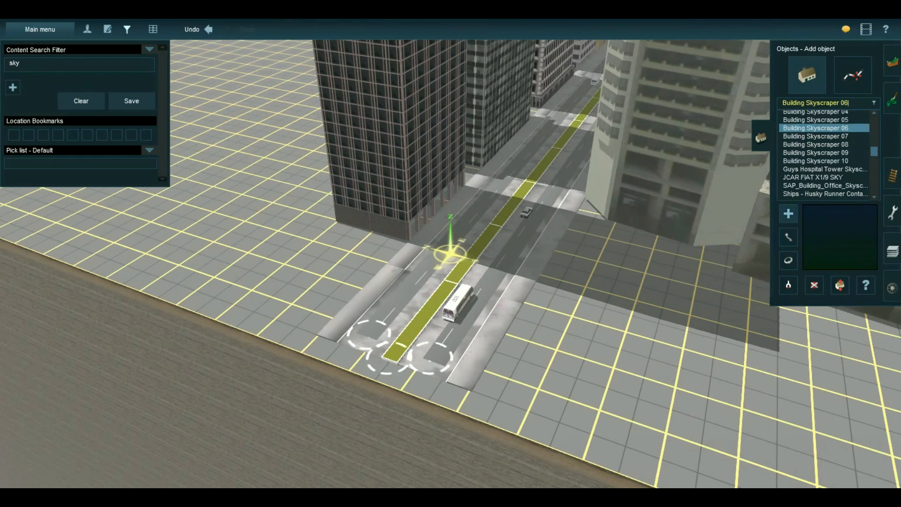
pyautogui.click(619, 341)
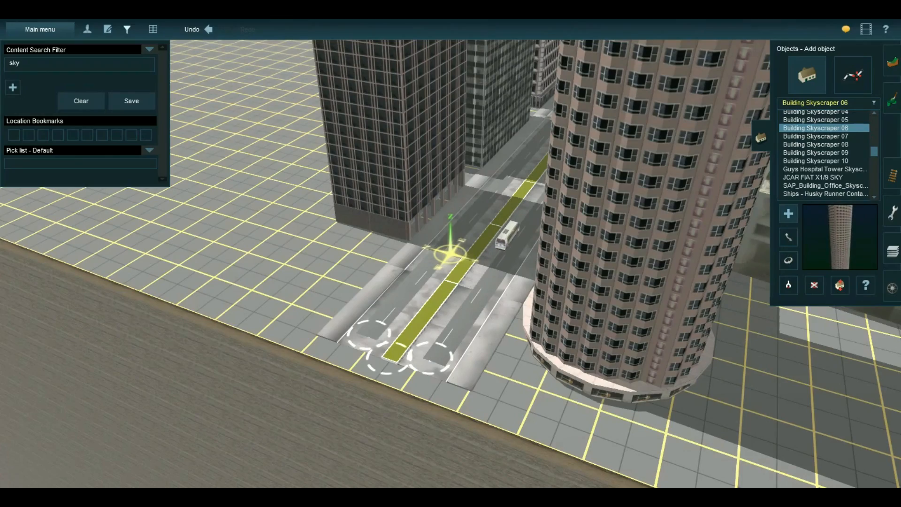
# Step: Place Building Skyscraper 05 at the board's edge beside the end of the median road, next to Building Skyscraper 07
pyautogui.rightClick(505, 305)
pyautogui.rightClick(402, 253)
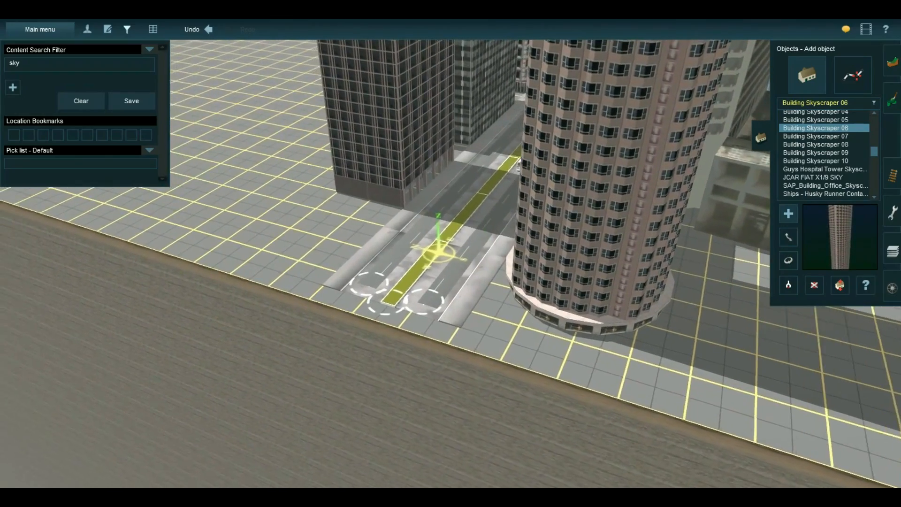
pyautogui.press('Left')
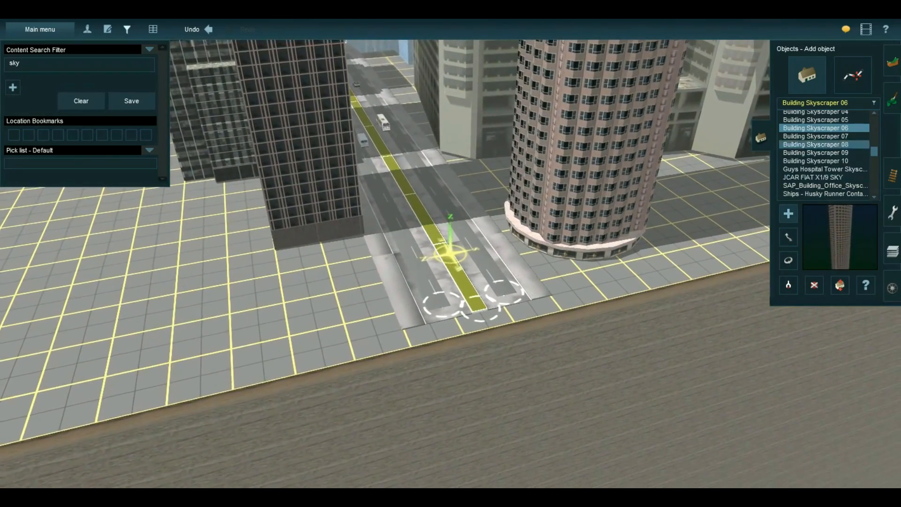
pyautogui.click(816, 119)
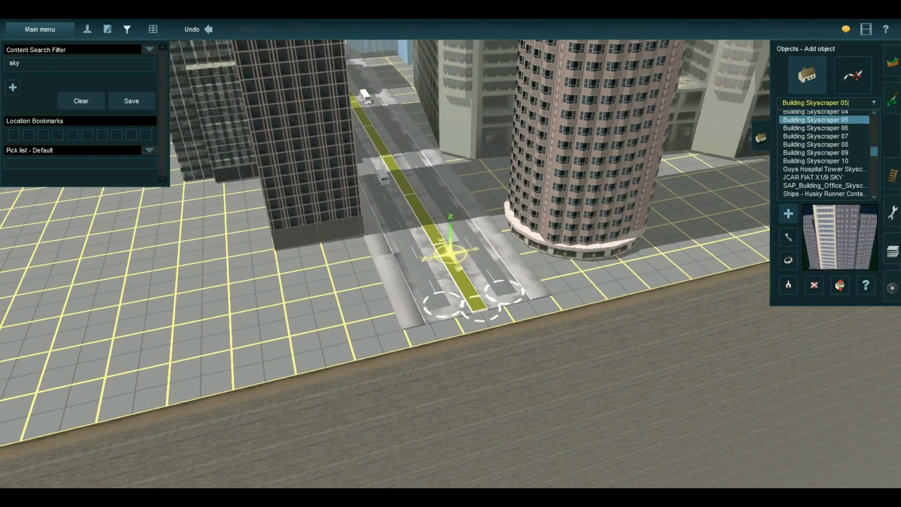
pyautogui.click(329, 357)
pyautogui.press('Right')
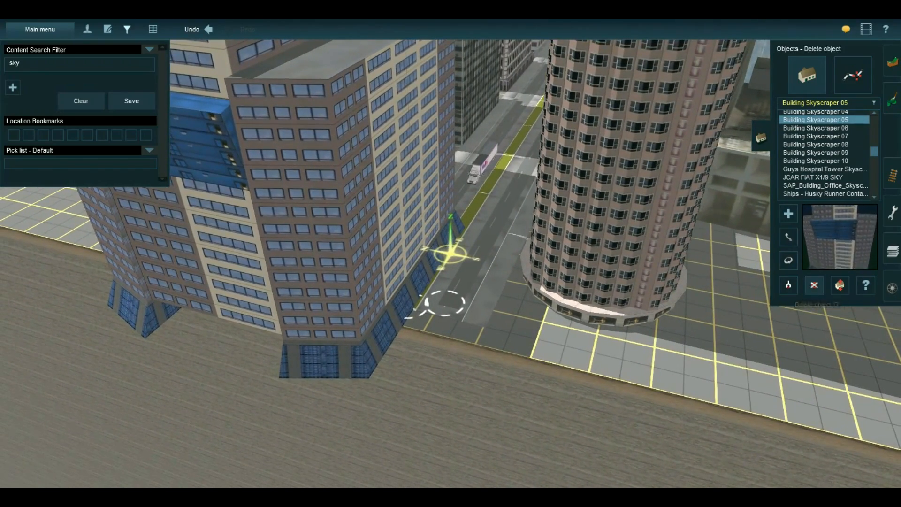
# Step: Survey the rail corridor and the skyscrapers around it from street level up to an overhead view of the whole route
pyautogui.rightClick(643, 94)
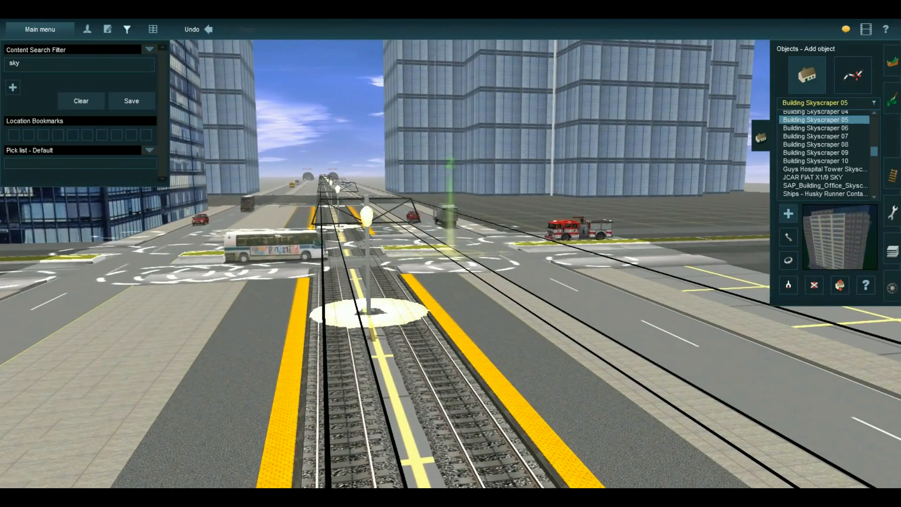
pyautogui.scroll(-2, 451, 254)
pyautogui.scroll(-10, 451, 253)
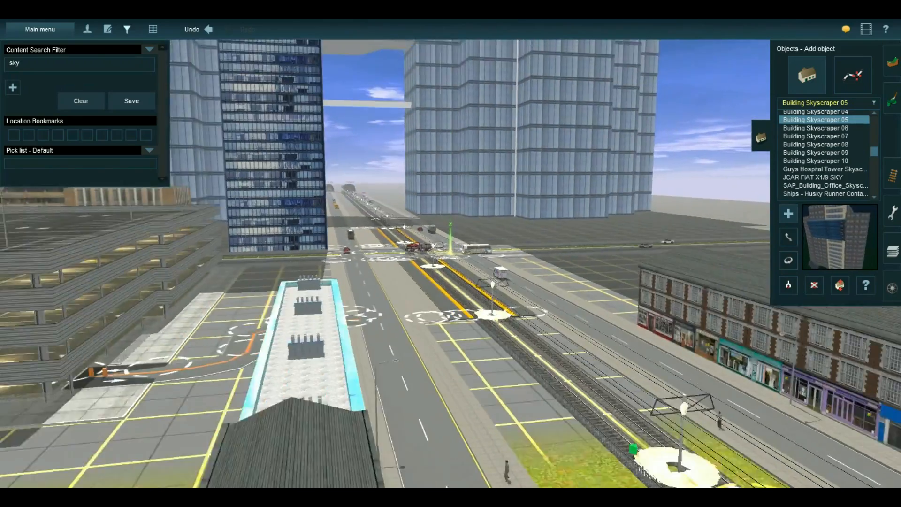
pyautogui.scroll(-5, 450, 253)
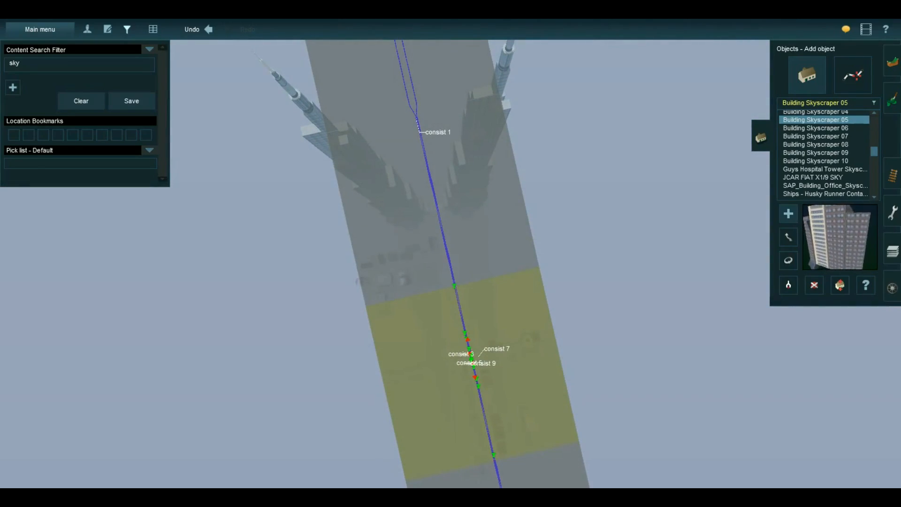
pyautogui.scroll(2, 451, 253)
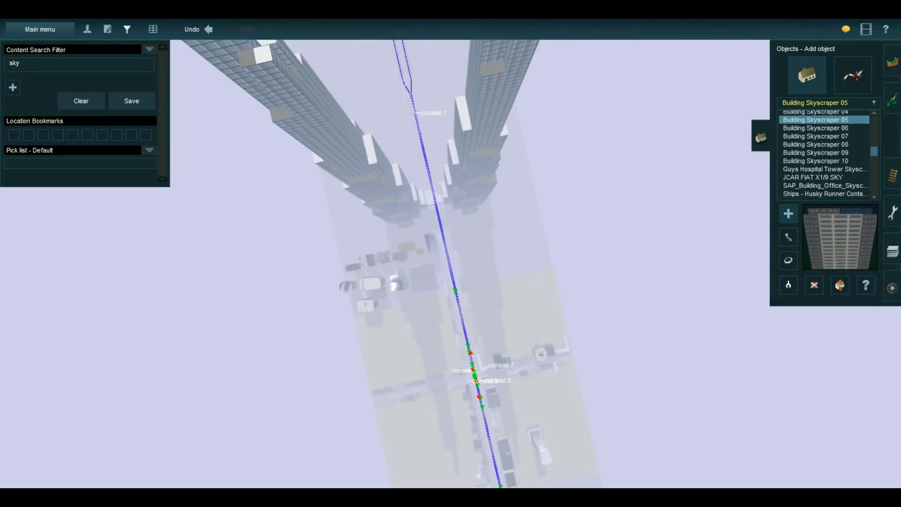
pyautogui.scroll(-3, 450, 253)
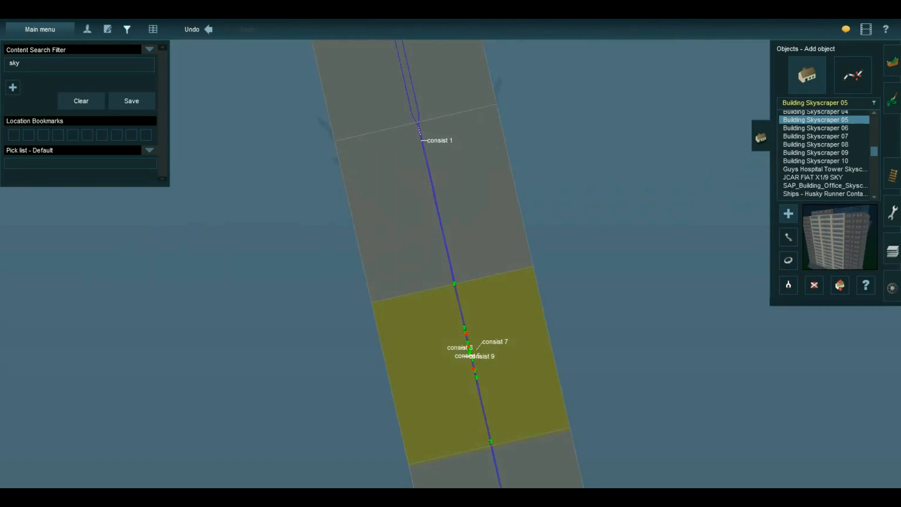
pyautogui.scroll(2, 451, 253)
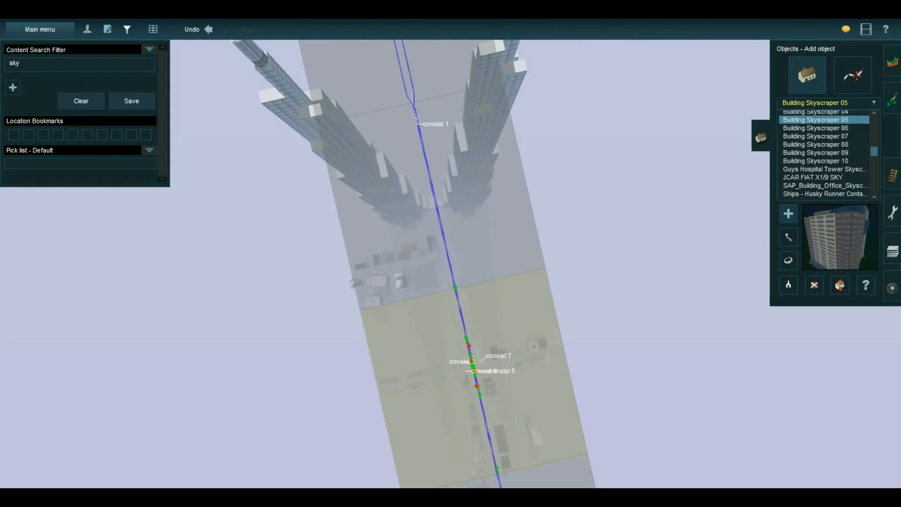
pyautogui.press('Up')
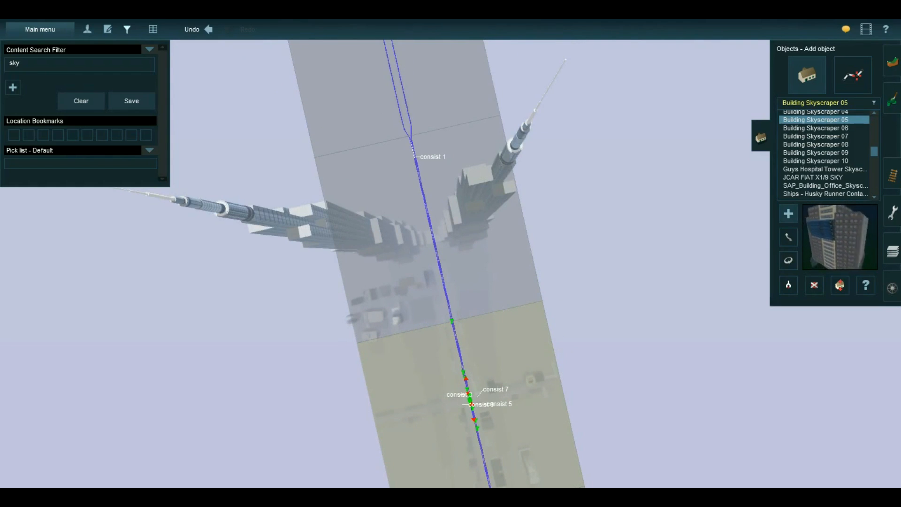
# Step: Change the environment's time of day to night
pyautogui.click(40, 29)
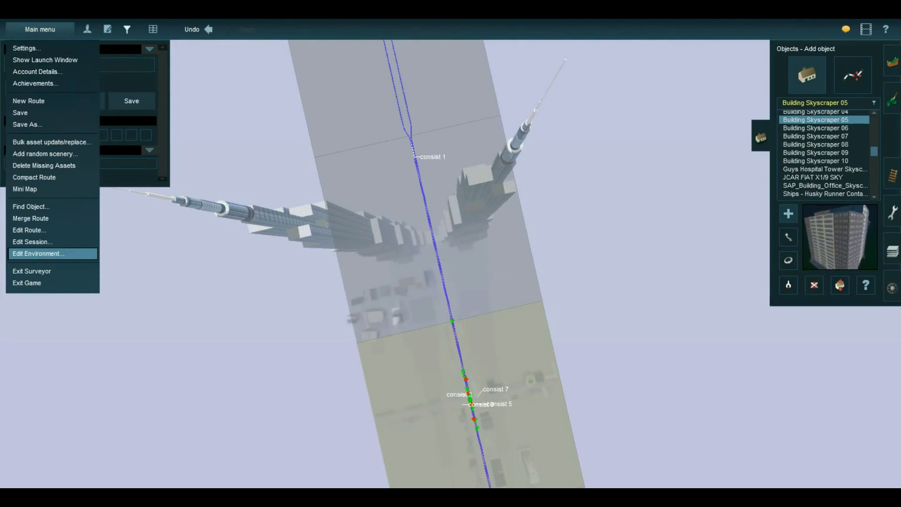
pyautogui.click(39, 254)
pyautogui.moveTo(469, 228); pyautogui.dragTo(475, 188)
pyautogui.click(542, 119)
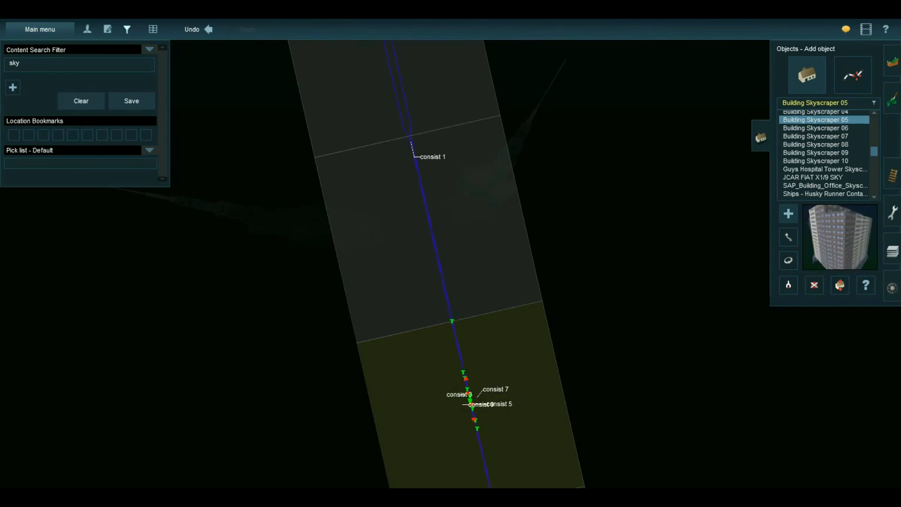
# Step: Examine the route at night, checking the street lights, parking deck and lit buildings from overhead and close up
pyautogui.scroll(1, 451, 253)
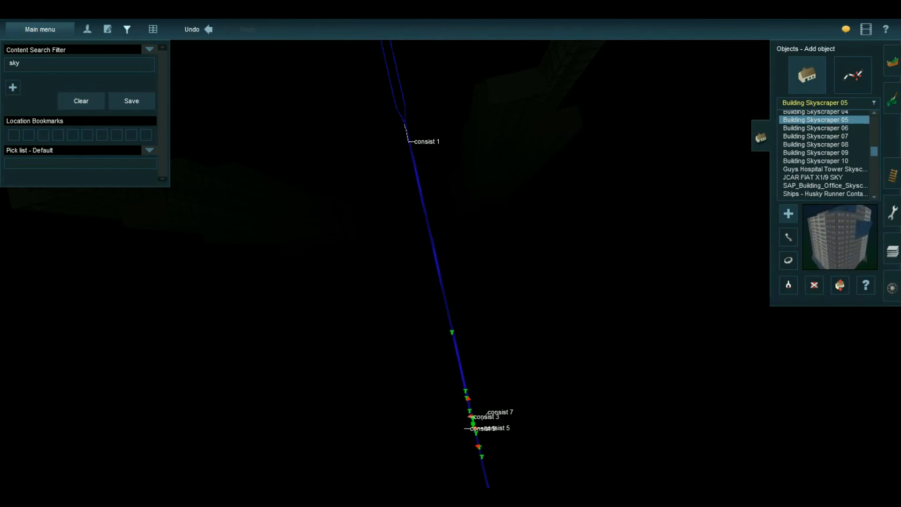
pyautogui.scroll(-1, 450, 254)
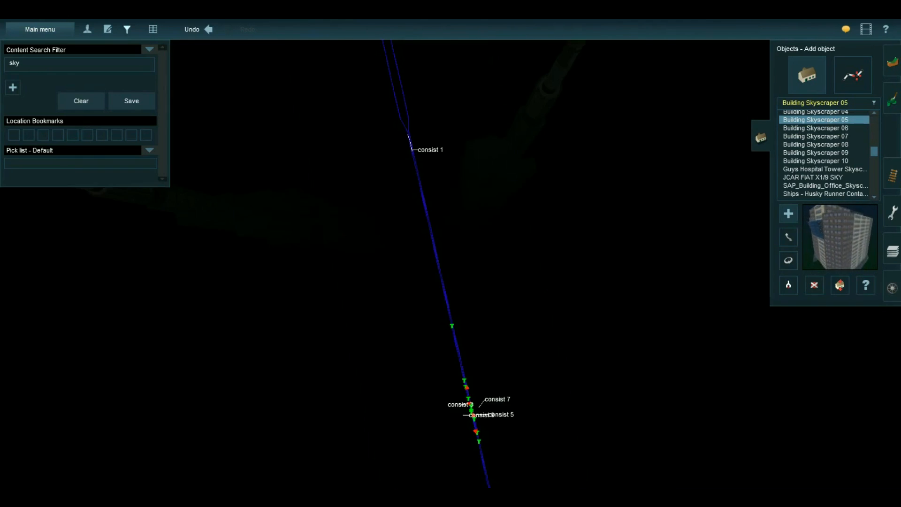
pyautogui.scroll(-1, 451, 254)
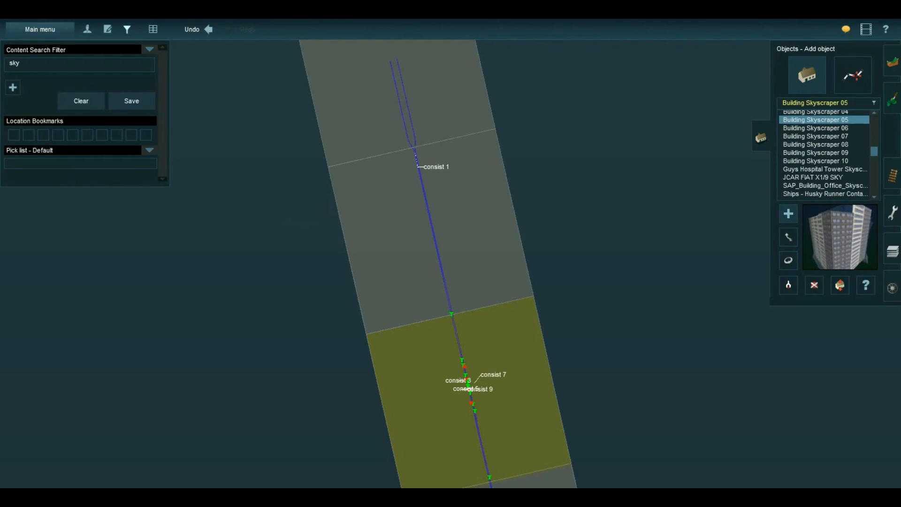
pyautogui.scroll(1, 451, 254)
pyautogui.scroll(1, 451, 253)
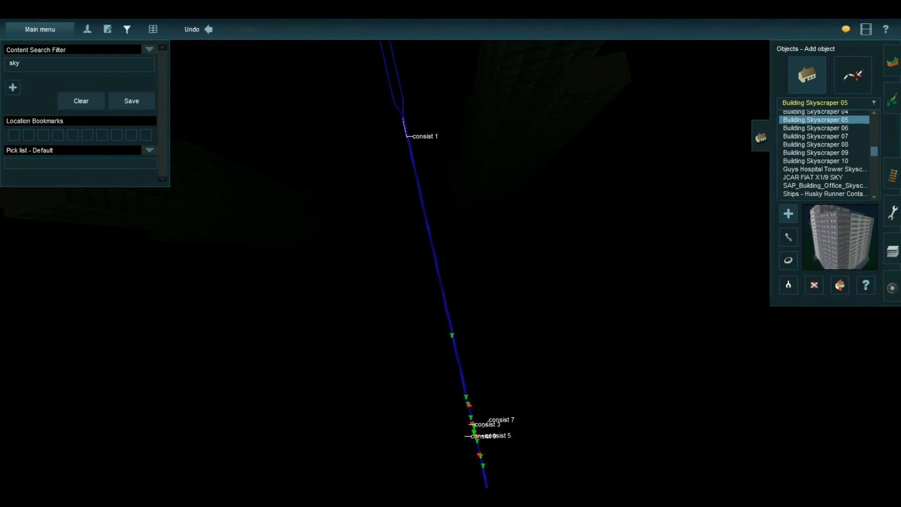
pyautogui.scroll(2, 451, 254)
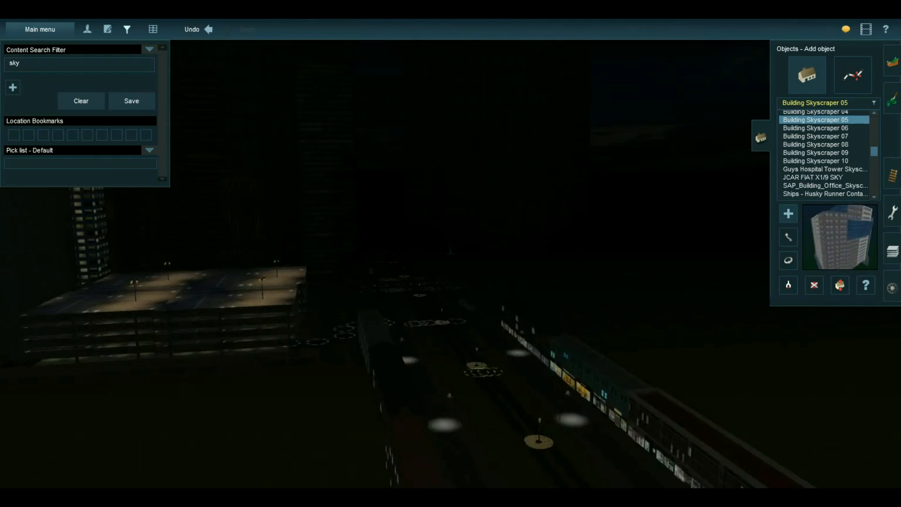
pyautogui.scroll(2, 451, 253)
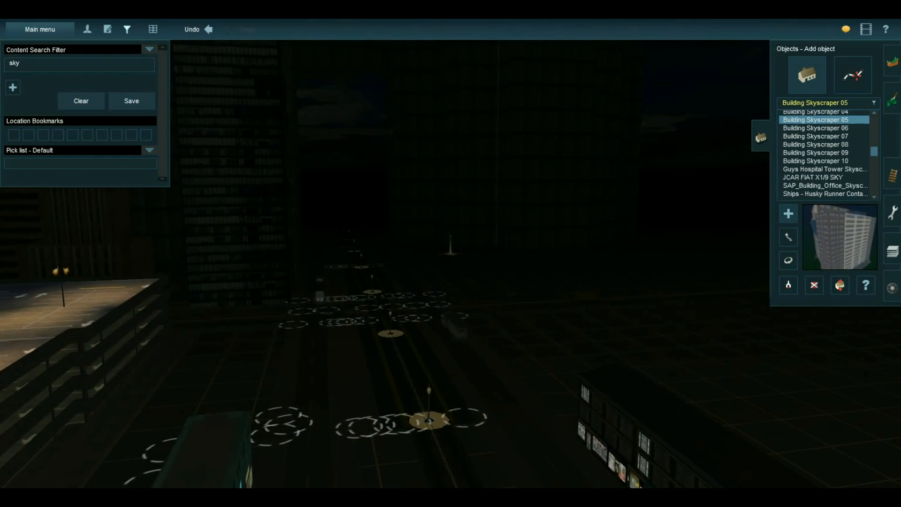
pyautogui.scroll(-2, 451, 254)
pyautogui.press('Up')
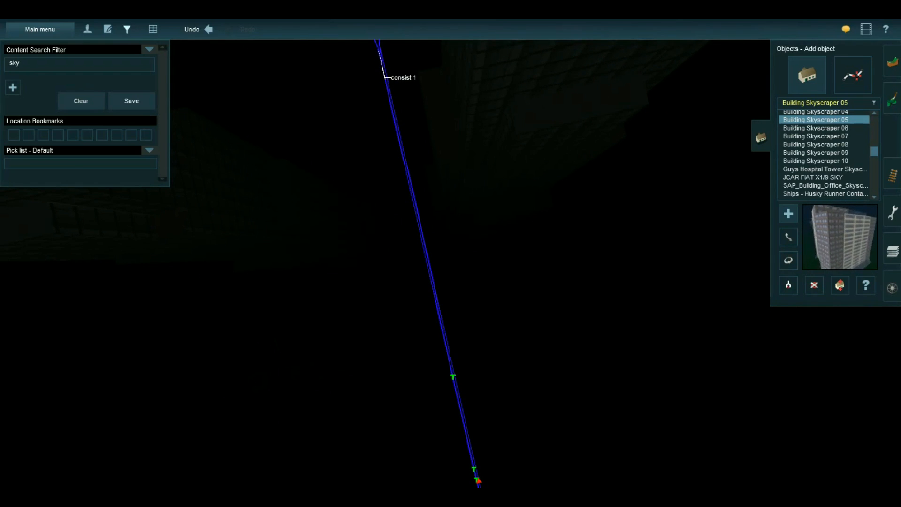
pyautogui.scroll(-1, 451, 253)
pyautogui.scroll(-1, 450, 253)
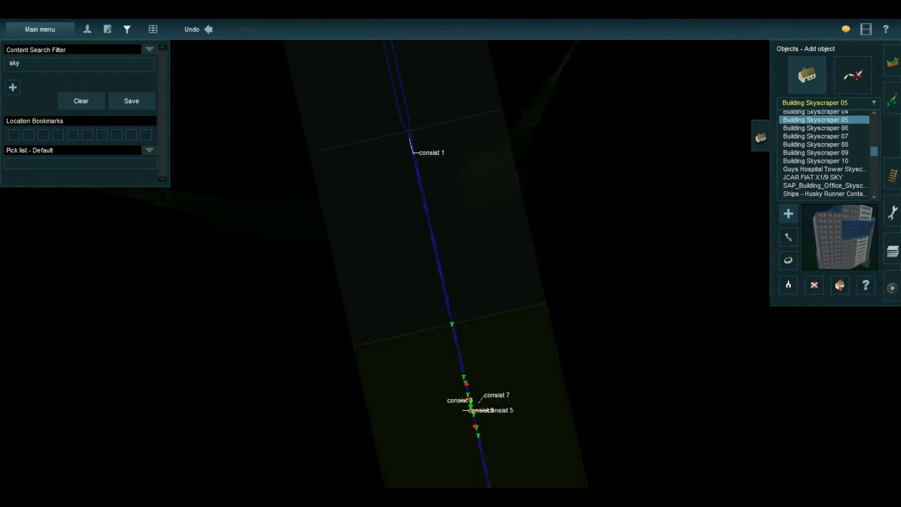
pyautogui.scroll(-1, 450, 253)
pyautogui.scroll(4, 450, 254)
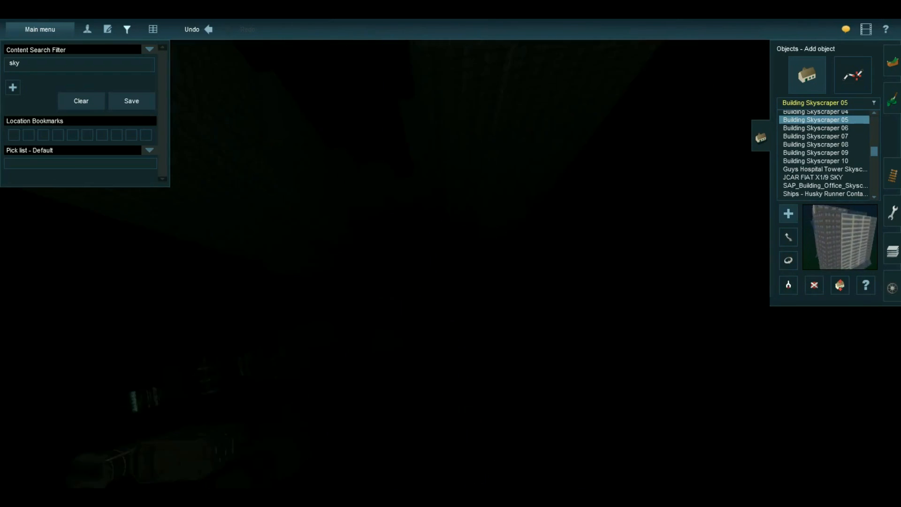
# Step: Set the environment's time of day to daylight and close the environment settings
pyautogui.click(40, 29)
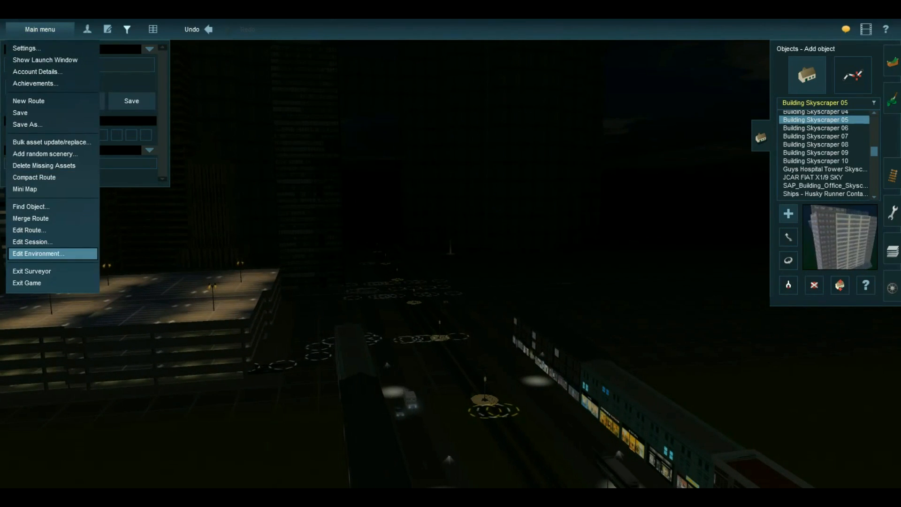
pyautogui.click(39, 253)
pyautogui.click(482, 201)
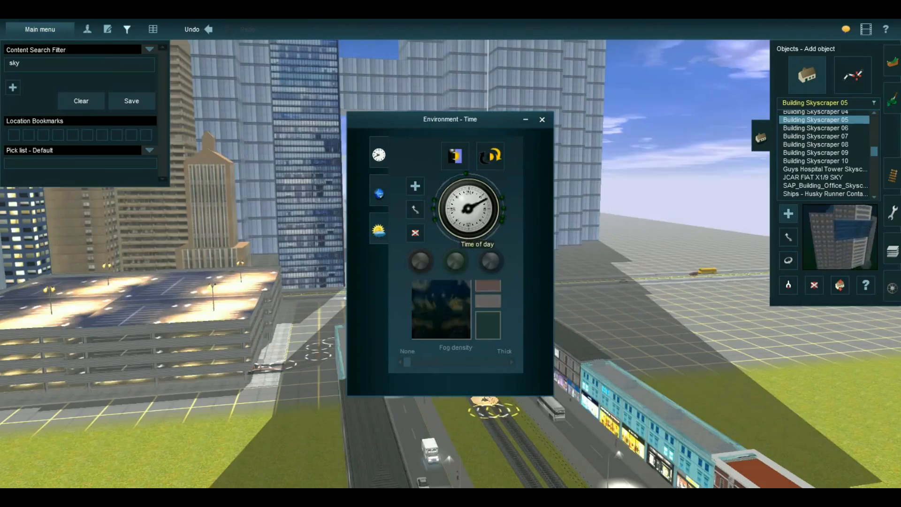
pyautogui.press('Escape')
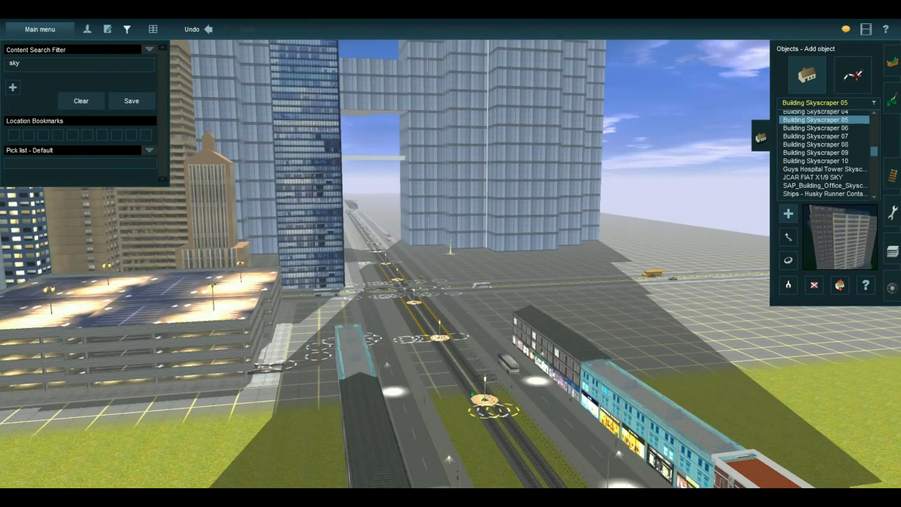
# Step: Inspect the road and rail intersection and the empty lots around it from several angles
pyautogui.press('Left')
pyautogui.press('Right')
pyautogui.press('pageup')
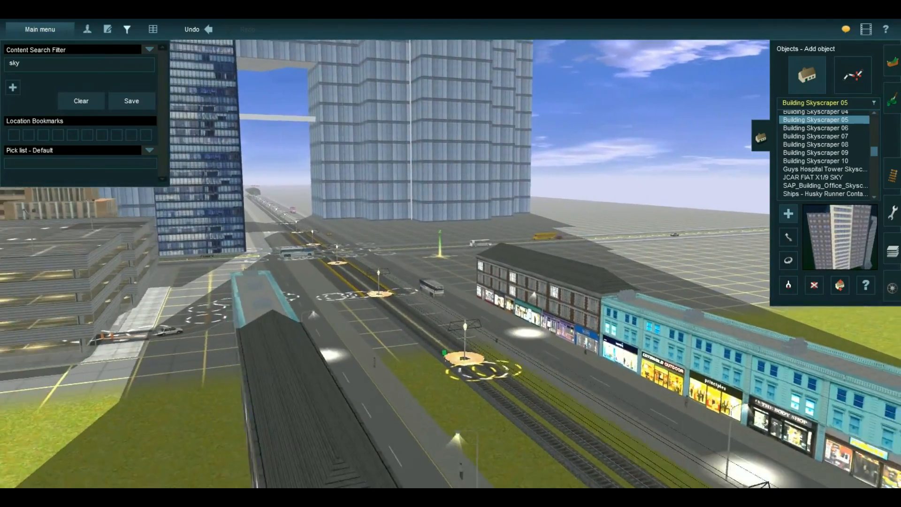
pyautogui.press('Up')
pyautogui.press('Left')
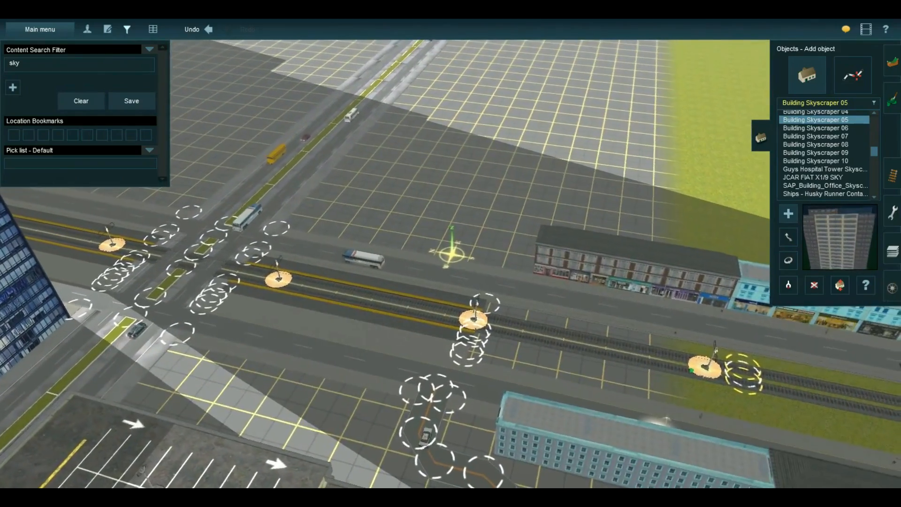
pyautogui.rightClick(272, 186)
pyautogui.press('Right')
pyautogui.press('Down')
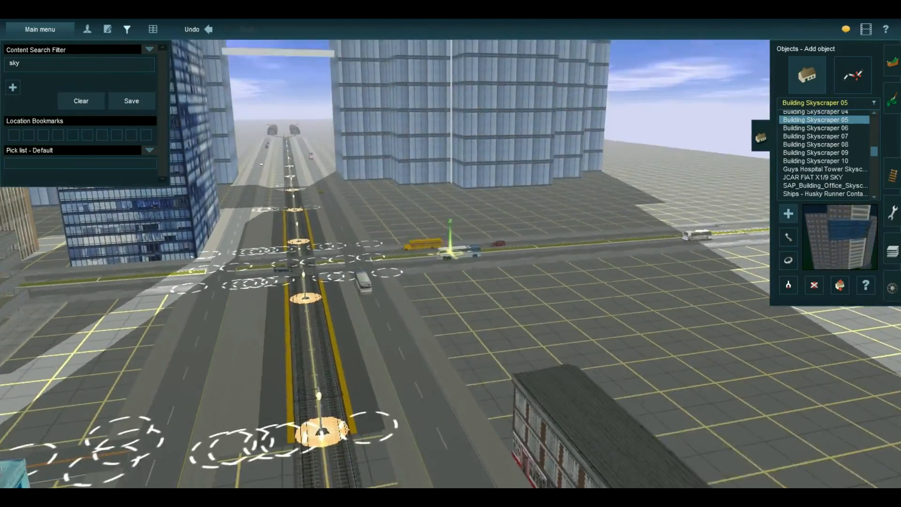
pyautogui.press('Down')
pyautogui.press('Up')
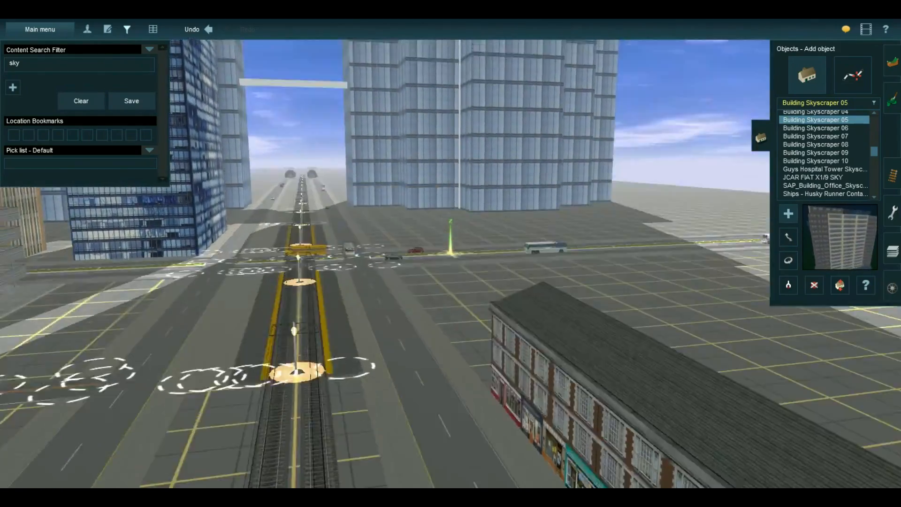
pyautogui.press('Up')
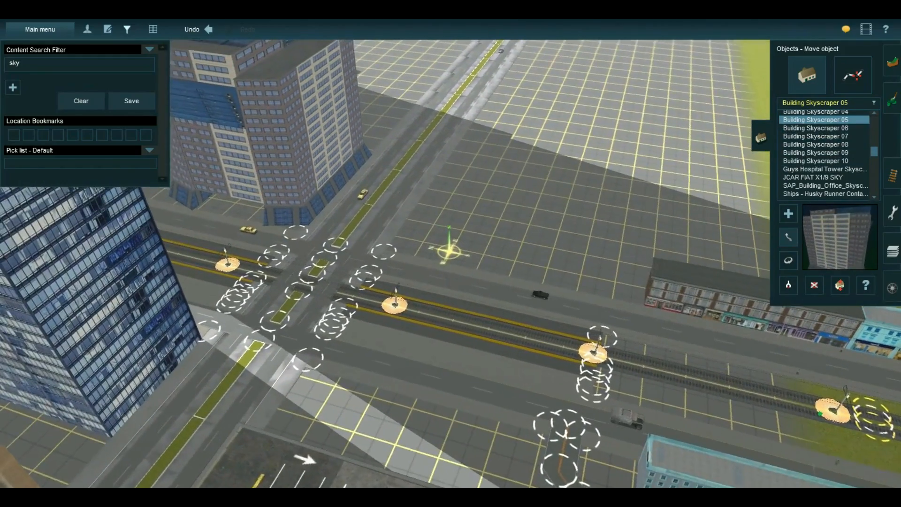
# Step: Place Building Skyscraper 04 on the lot across the road from the brown skyscraper and shift it away from the road's edge
pyautogui.click(826, 112)
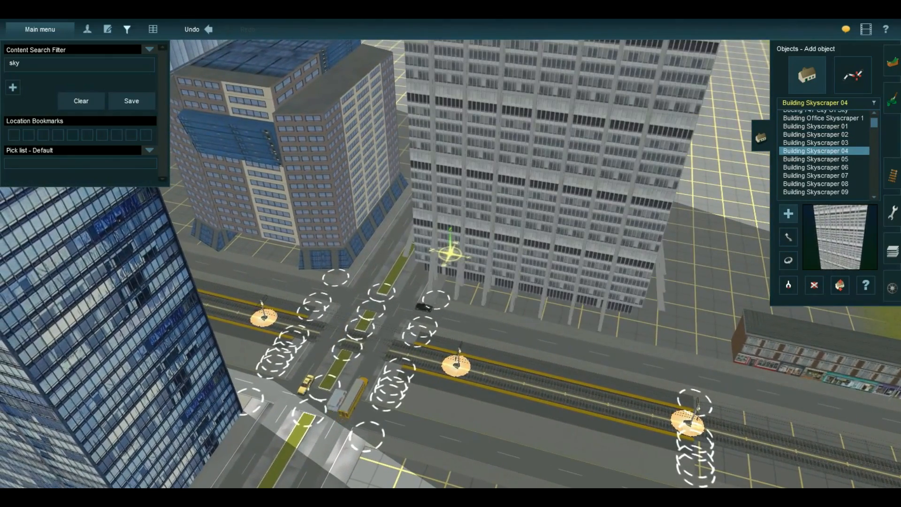
pyautogui.moveTo(530, 234); pyautogui.dragTo(596, 248)
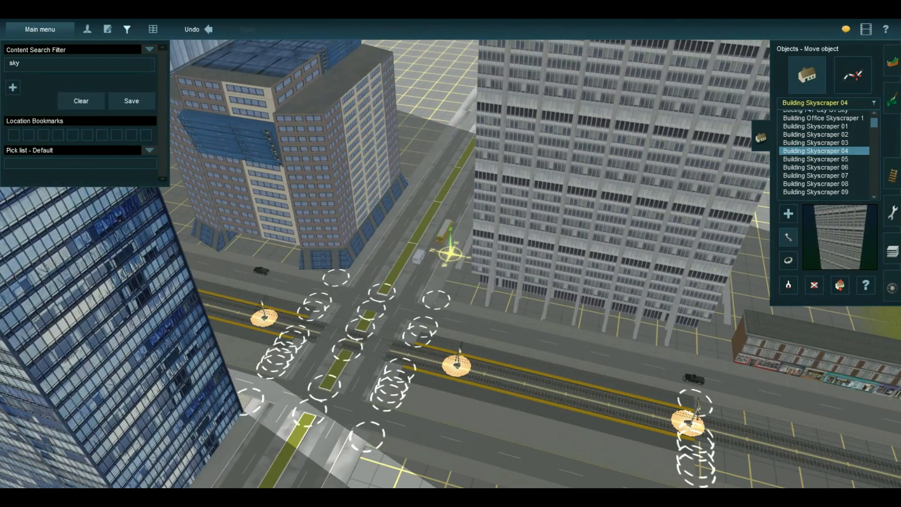
# Step: Check the positions of the two skyscrapers flanking the cross street from above and along the road
pyautogui.rightClick(480, 207)
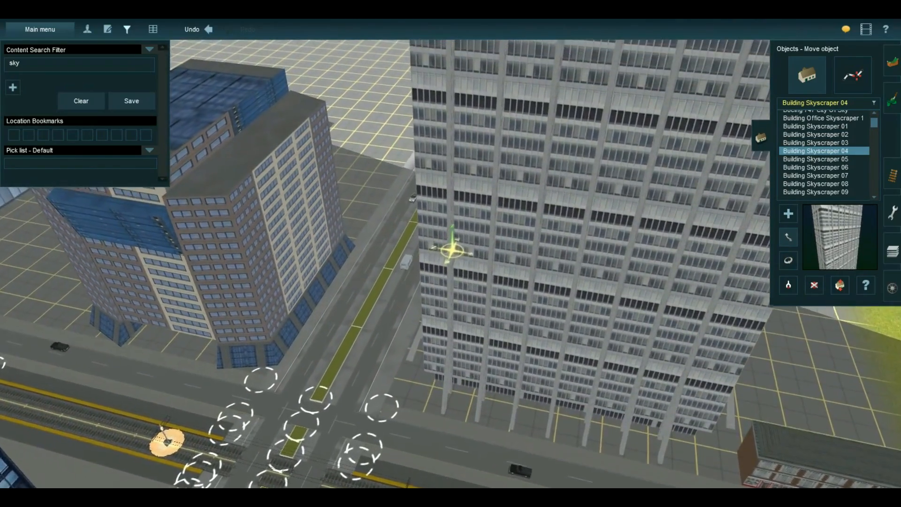
pyautogui.rightClick(448, 298)
pyautogui.press('Right')
pyautogui.rightClick(549, 193)
pyautogui.press('Right')
pyautogui.press('Down')
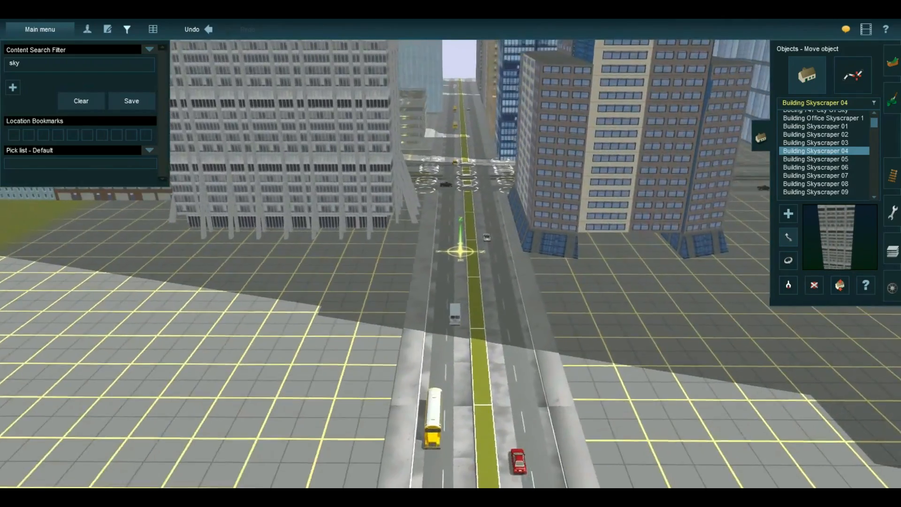
pyautogui.press('pageup')
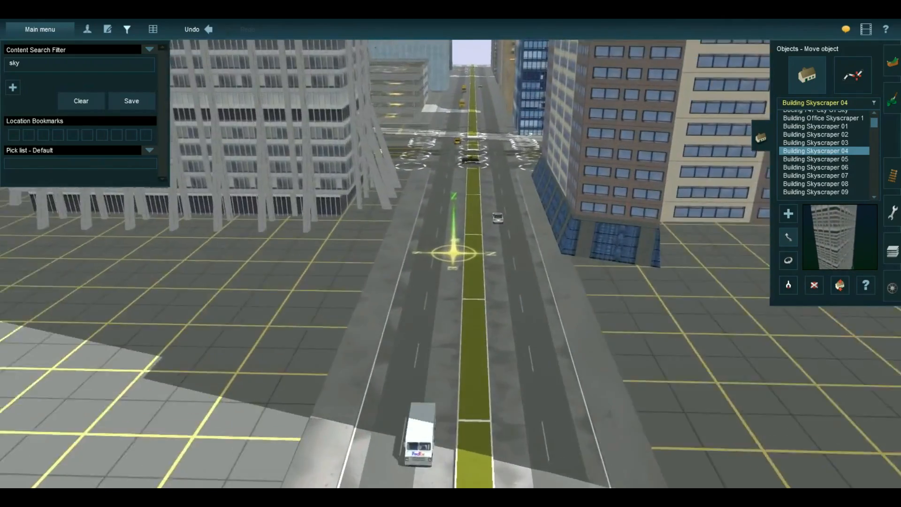
pyautogui.press('Down')
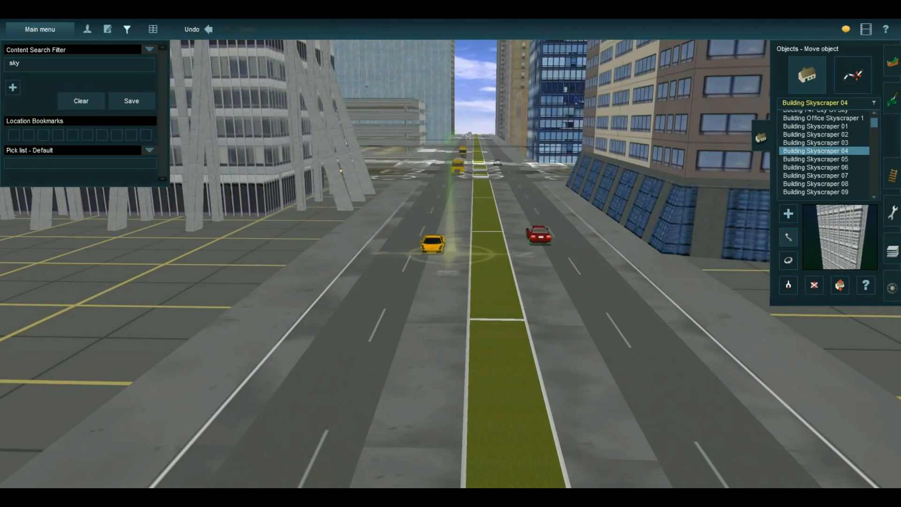
# Step: Place Building Skyscraper 03 on the empty lot beside the road and move it next to the brown skyscraper
pyautogui.click(816, 143)
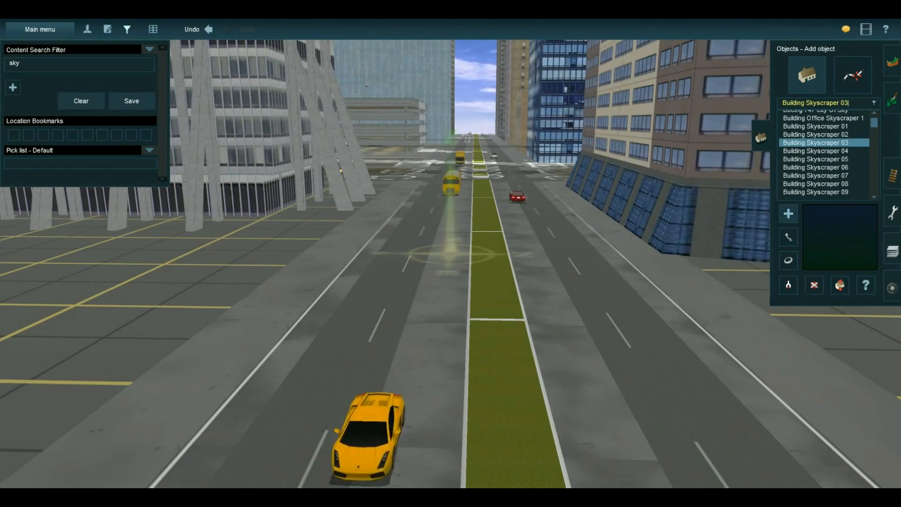
pyautogui.press('Up')
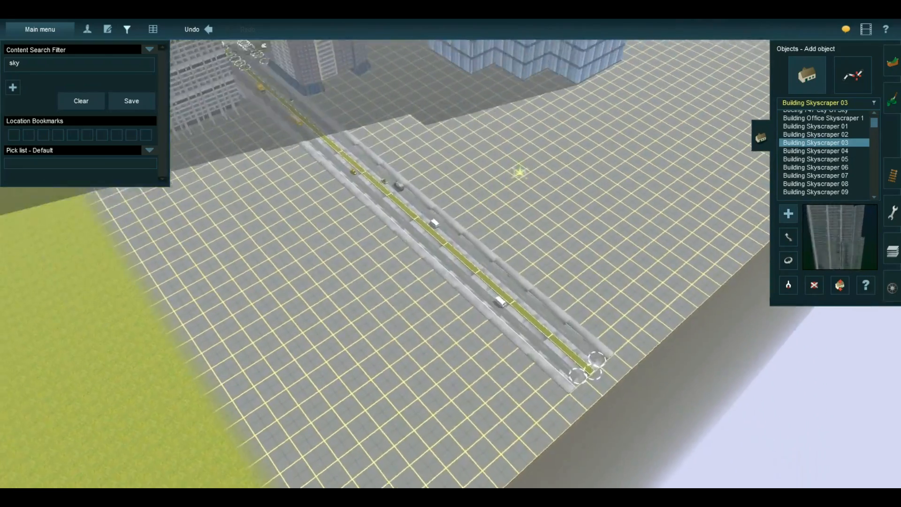
pyautogui.press('Up')
pyautogui.press('Left')
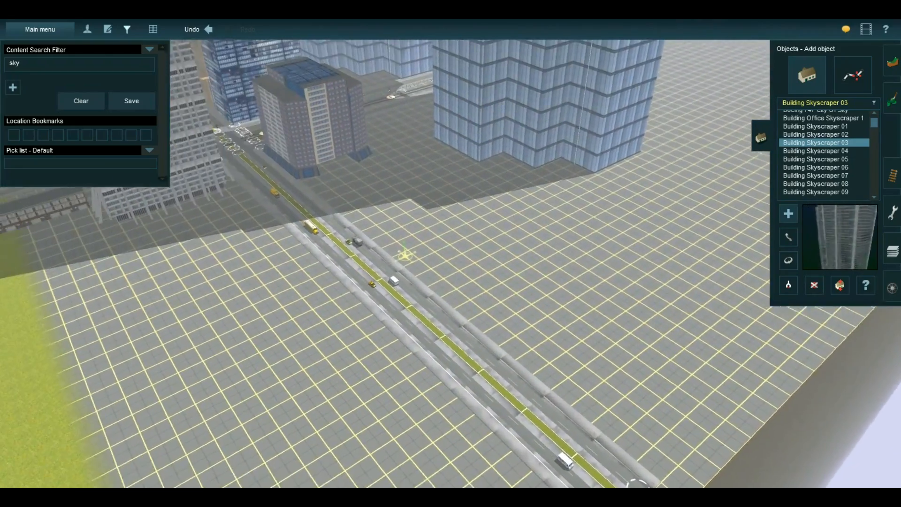
pyautogui.press('Left')
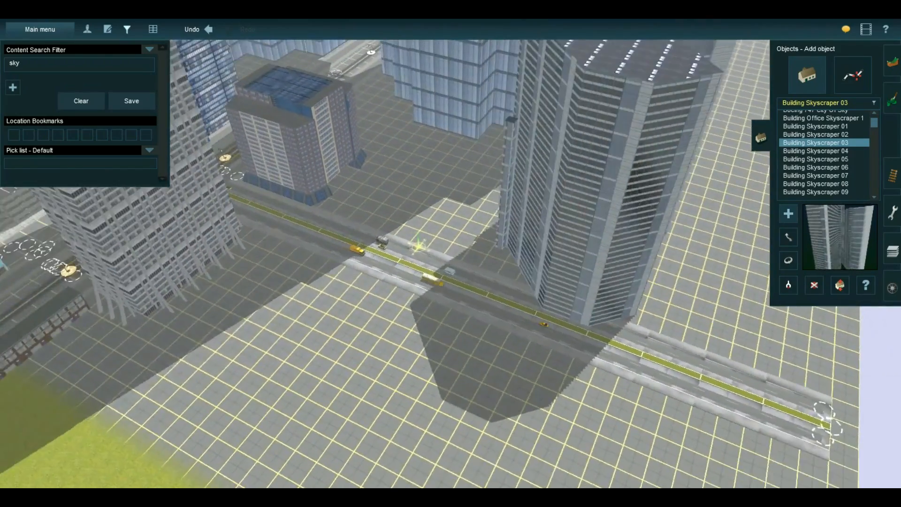
pyautogui.click(789, 237)
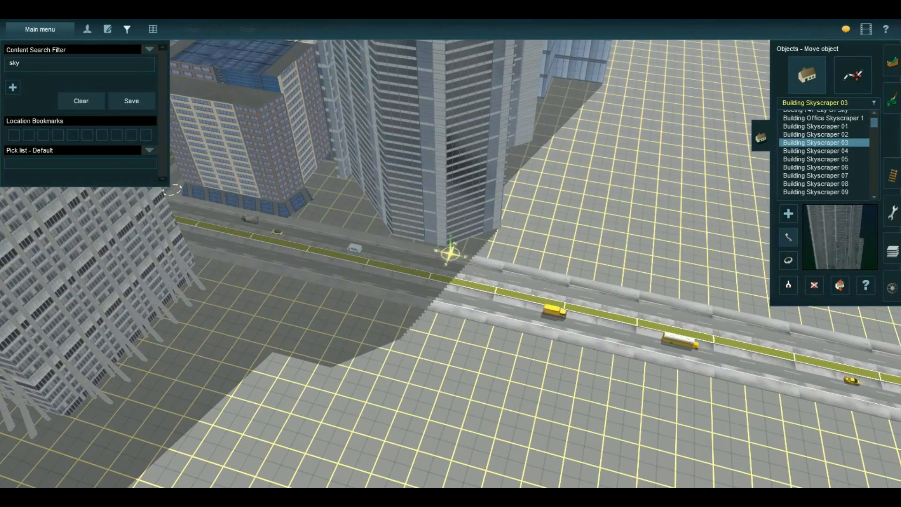
# Step: Place Building Skyscraper 02 across the road from Skyscraper 03 and move it up to the road's edge
pyautogui.press('Left')
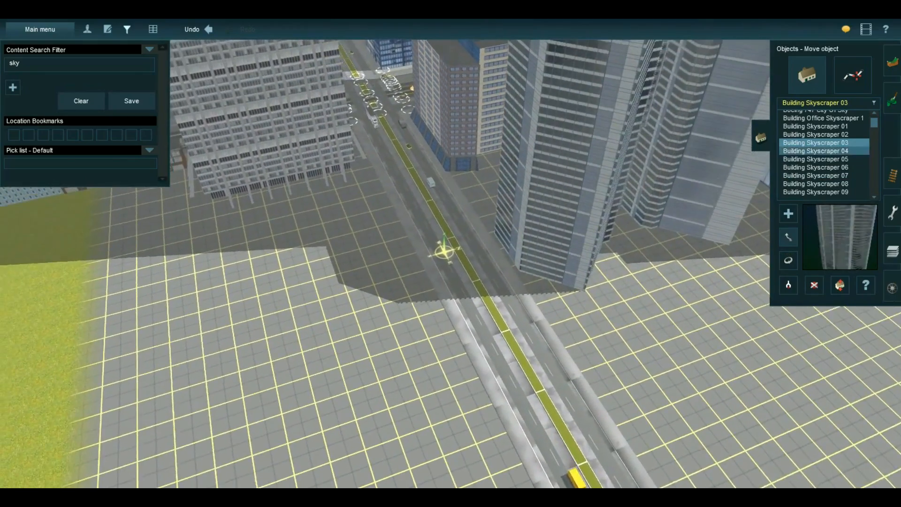
pyautogui.click(815, 126)
pyautogui.click(815, 134)
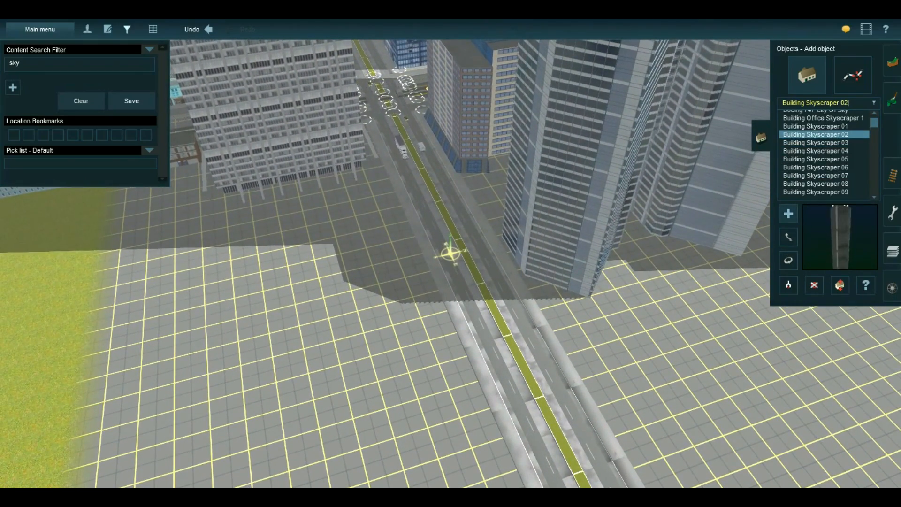
pyautogui.press('Left')
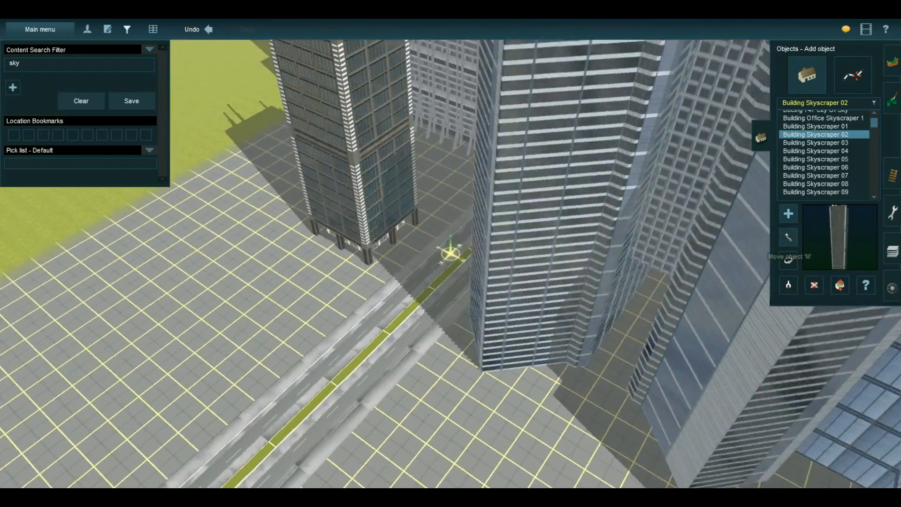
pyautogui.click(788, 259)
pyautogui.press('Left')
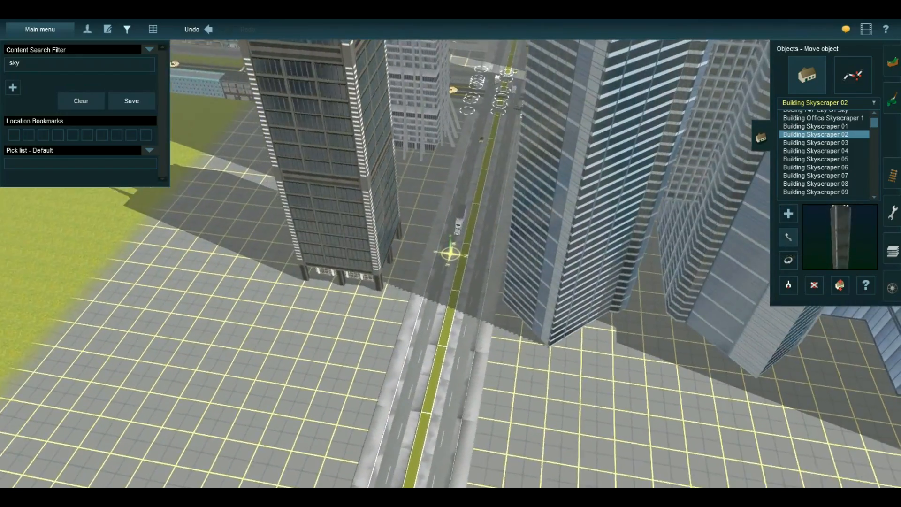
pyautogui.press('Left')
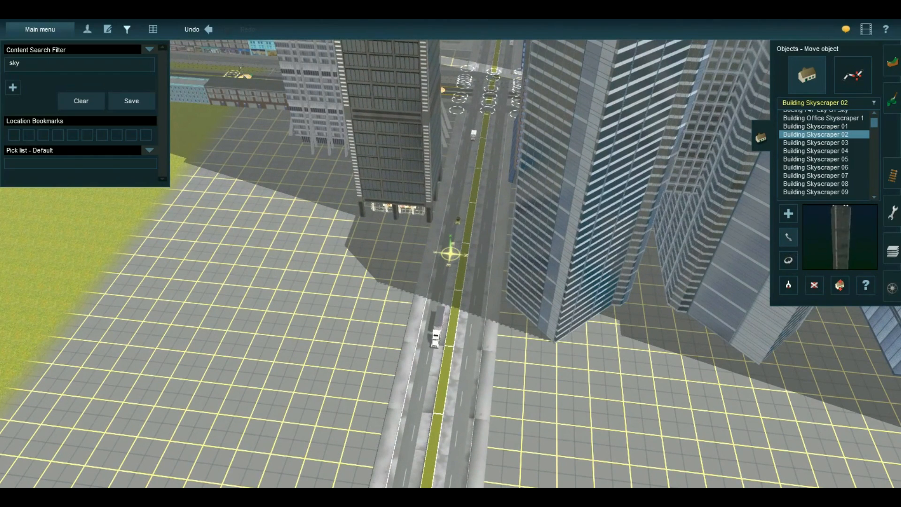
# Step: Place Building Skyscraper 01 on the lot next to the dark skyscraper and adjust its position at the road's edge
pyautogui.click(816, 126)
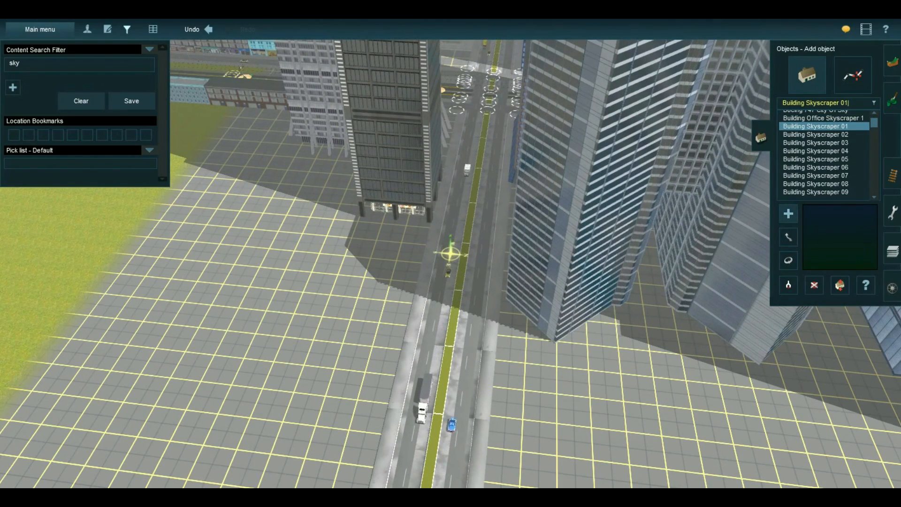
pyautogui.rightClick(423, 311)
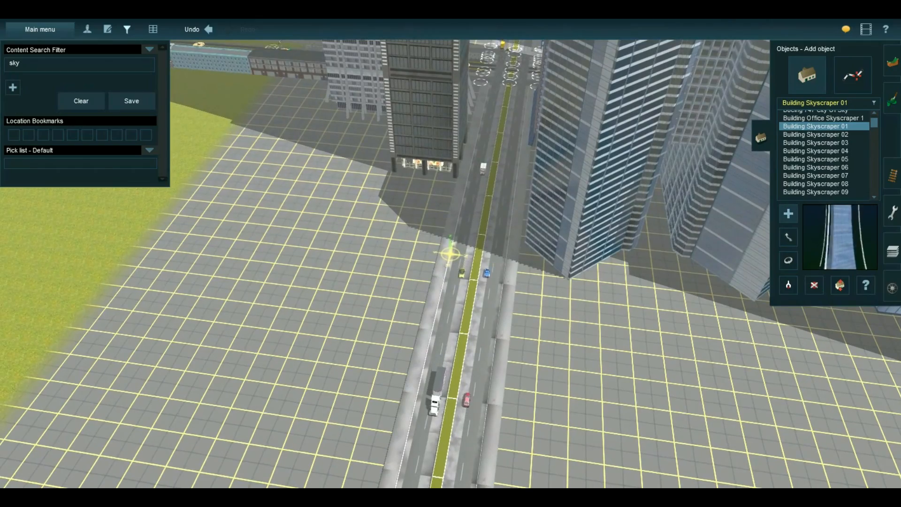
pyautogui.press('Left')
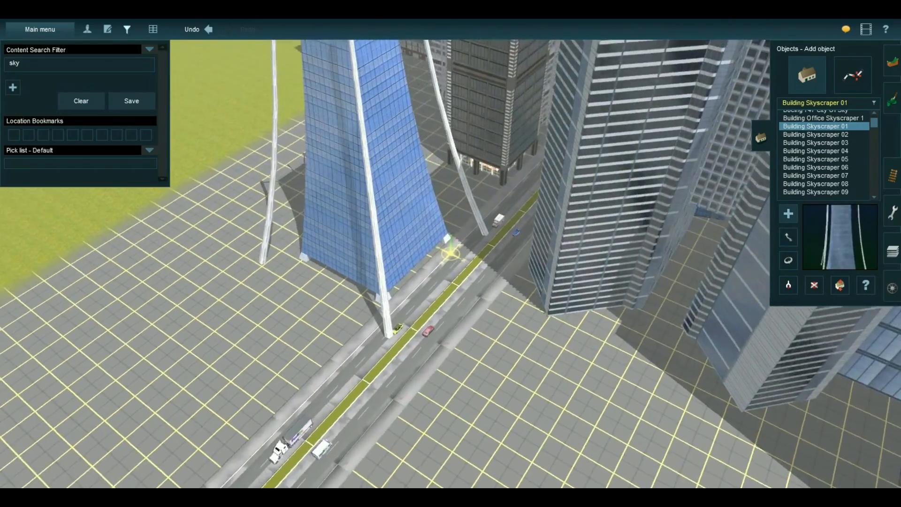
pyautogui.press('Right')
pyautogui.click(789, 237)
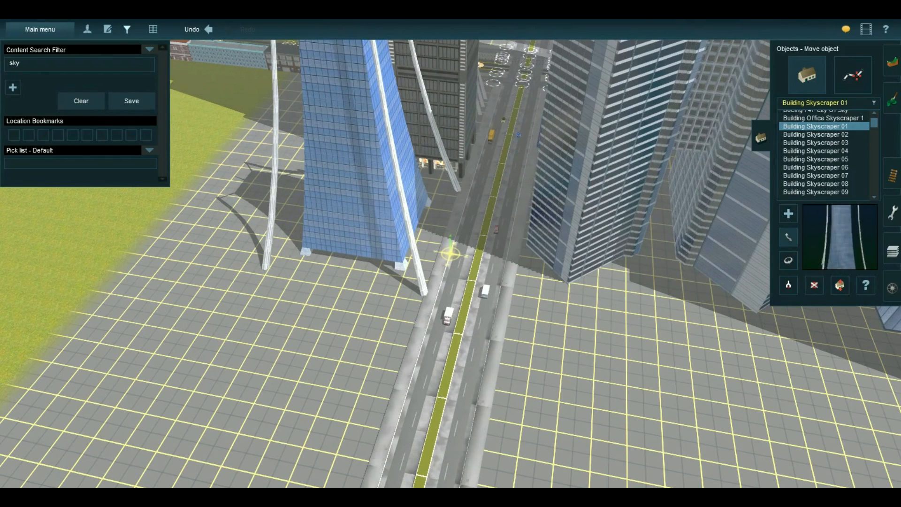
# Step: Preview Building Office Skyscraper 1 and examine the empty corner lot in front of the parking garage at the intersection
pyautogui.click(822, 118)
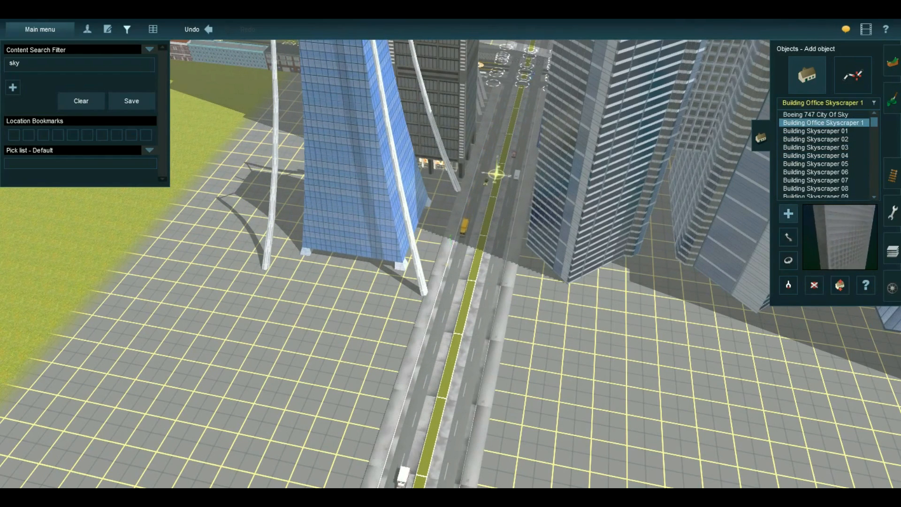
pyautogui.scroll(10, 465, 262)
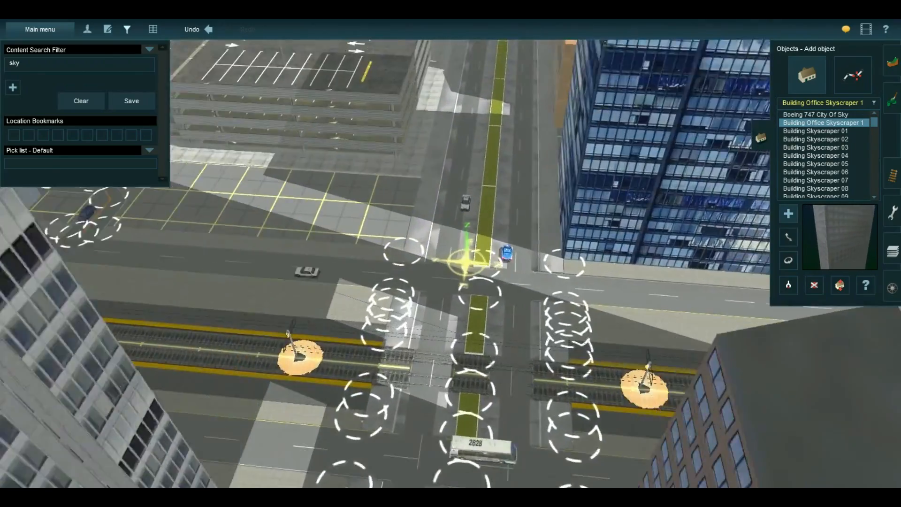
pyautogui.scroll(5, 464, 263)
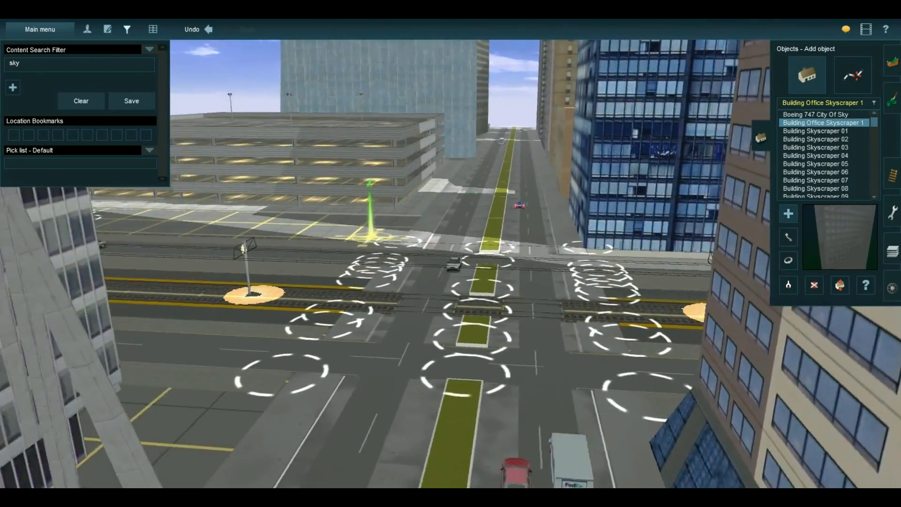
pyautogui.scroll(5, 465, 263)
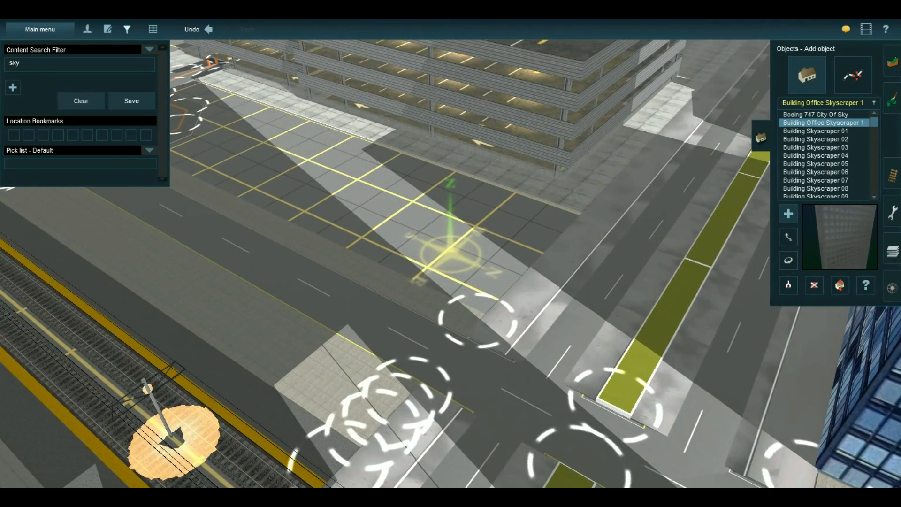
# Step: Replace the content search filter with "rest" and browse through the matching objects
pyautogui.click(81, 100)
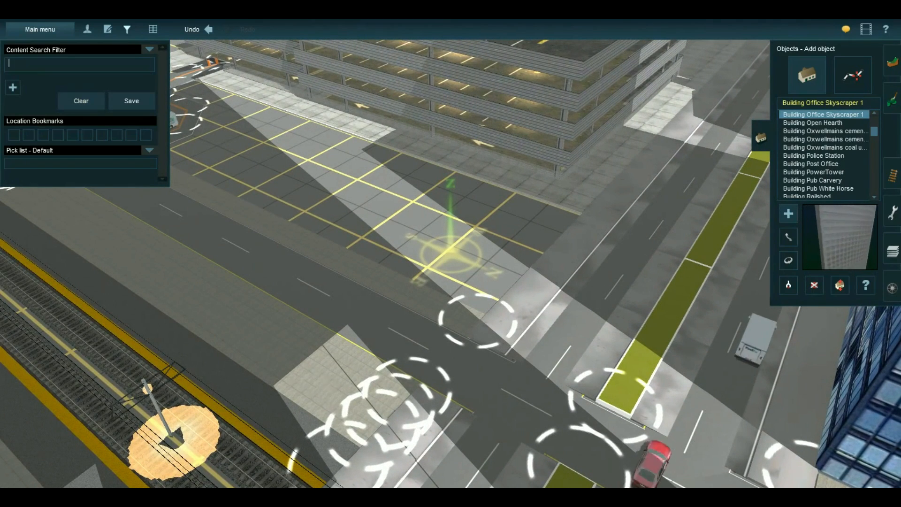
pyautogui.write('rest')
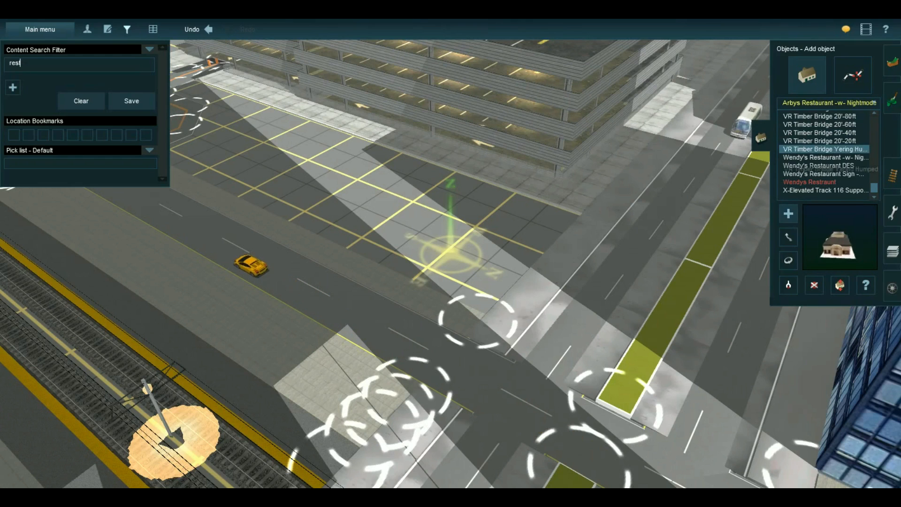
pyautogui.press('Up')
pyautogui.press('Up')
pyautogui.press('Up')
pyautogui.press('Up')
pyautogui.press('Up')
pyautogui.press('Up')
pyautogui.press('Up')
pyautogui.press('Up')
pyautogui.press('Up')
pyautogui.press('Up')
pyautogui.press('Up')
pyautogui.press('Up')
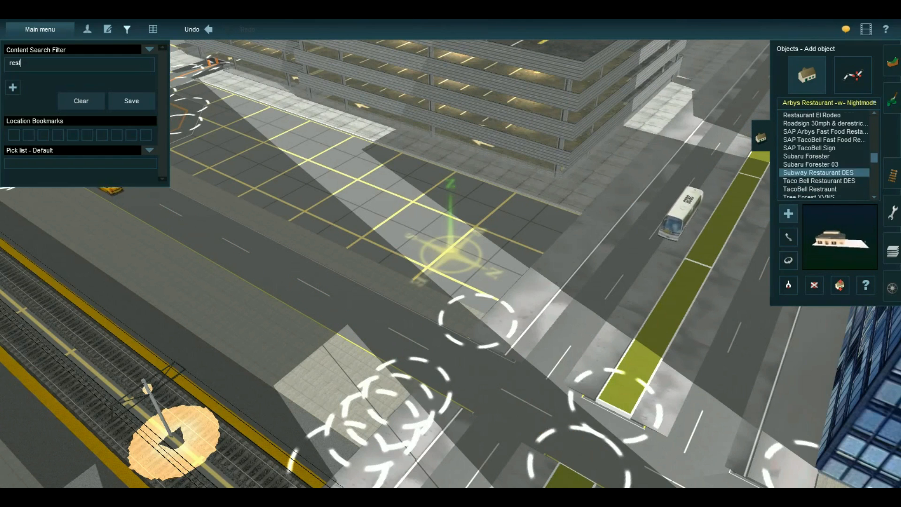
pyautogui.press('Up')
pyautogui.press('Up')
pyautogui.press('Up')
pyautogui.press('Up')
pyautogui.press('Up')
pyautogui.press('Up')
pyautogui.press('Up')
pyautogui.press('Up')
pyautogui.press('Up')
pyautogui.press('Up')
pyautogui.press('Up')
pyautogui.press('Up')
pyautogui.press('Up')
pyautogui.press('Up')
pyautogui.press('Up')
pyautogui.press('Up')
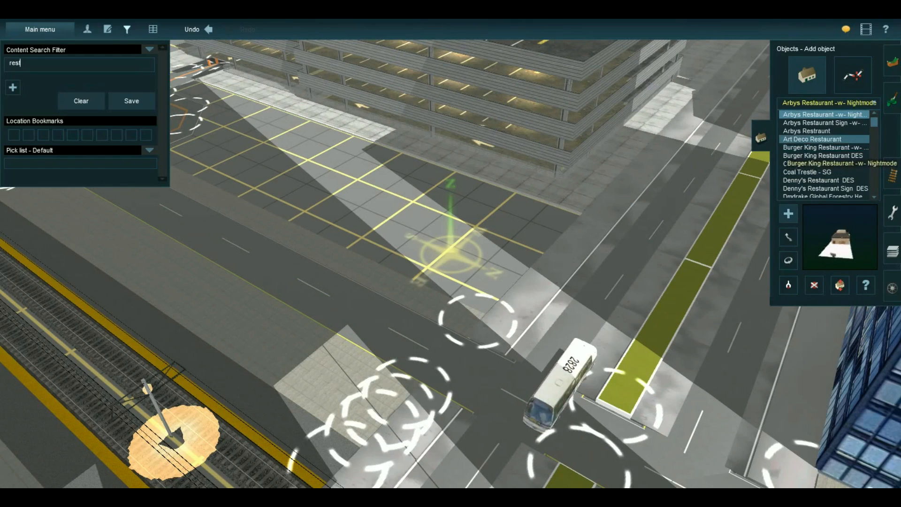
# Step: Narrow the content search filter to "restaurant"
pyautogui.press('Down')
pyautogui.press('Down')
pyautogui.write('au')
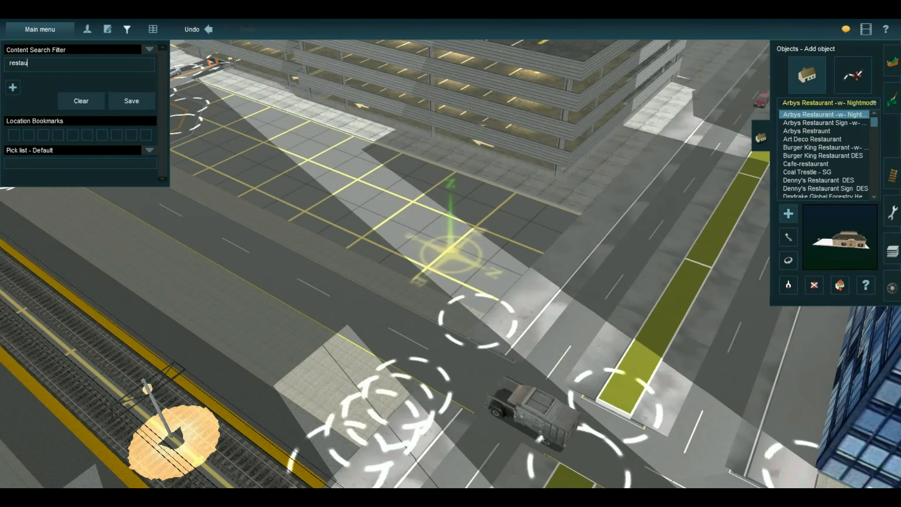
pyautogui.write('rant')
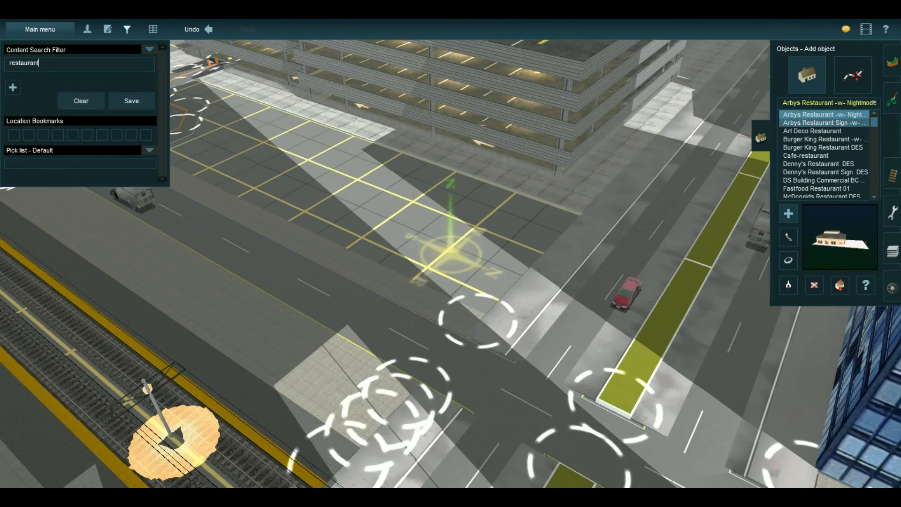
# Step: Place the Art Deco Restaurant at the edge of the empty lot in front of the parking garage
pyautogui.press('Down')
pyautogui.press('Down')
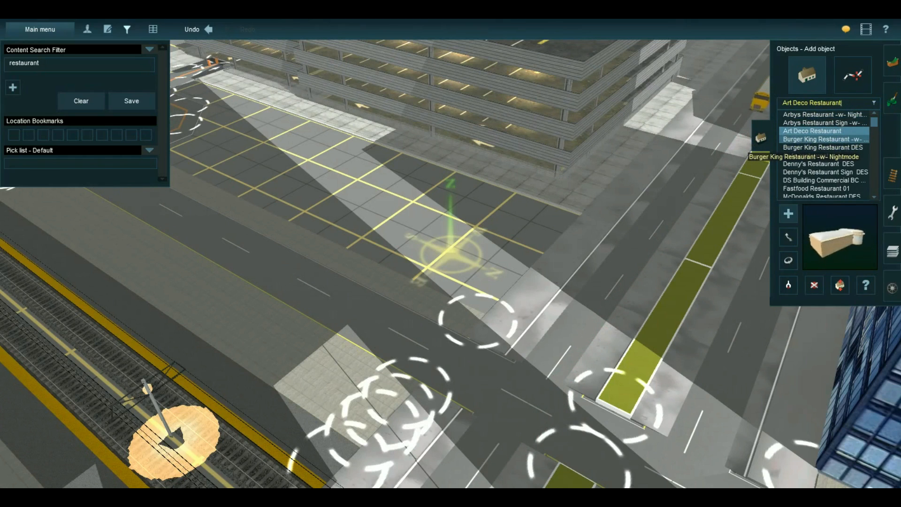
pyautogui.rightClick(417, 269)
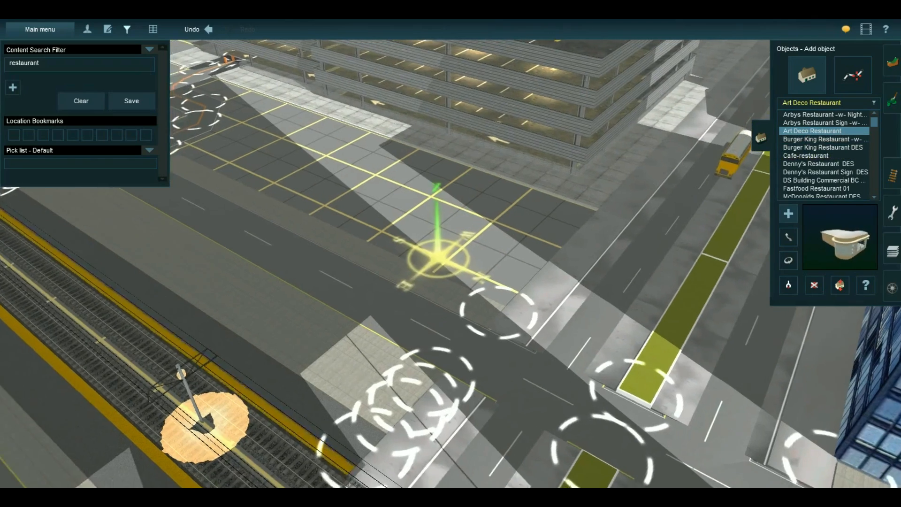
pyautogui.click(441, 254)
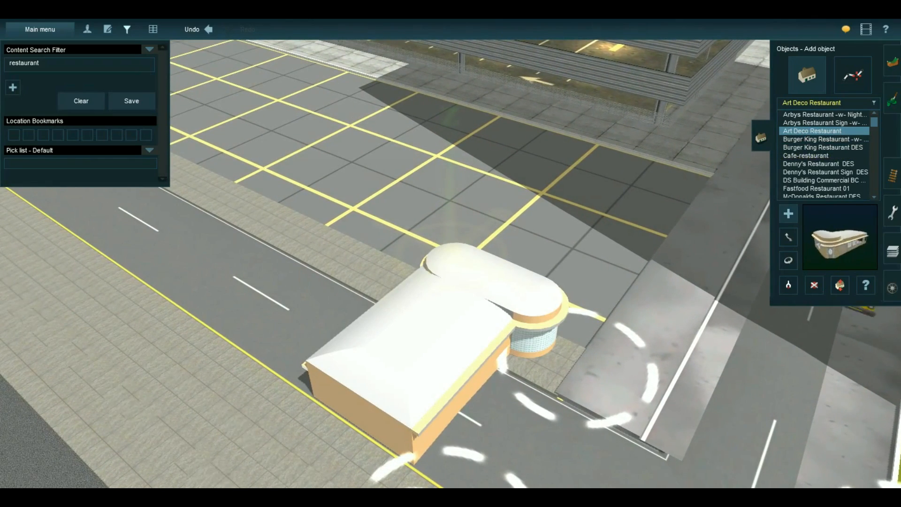
# Step: Rotate the Art Deco Restaurant so its entrance faces the intersection and move it onto the corner of the lot
pyautogui.click(789, 260)
pyautogui.moveTo(423, 324); pyautogui.dragTo(189, 289)
pyautogui.moveTo(156, 282); pyautogui.dragTo(151, 282)
pyautogui.click(788, 237)
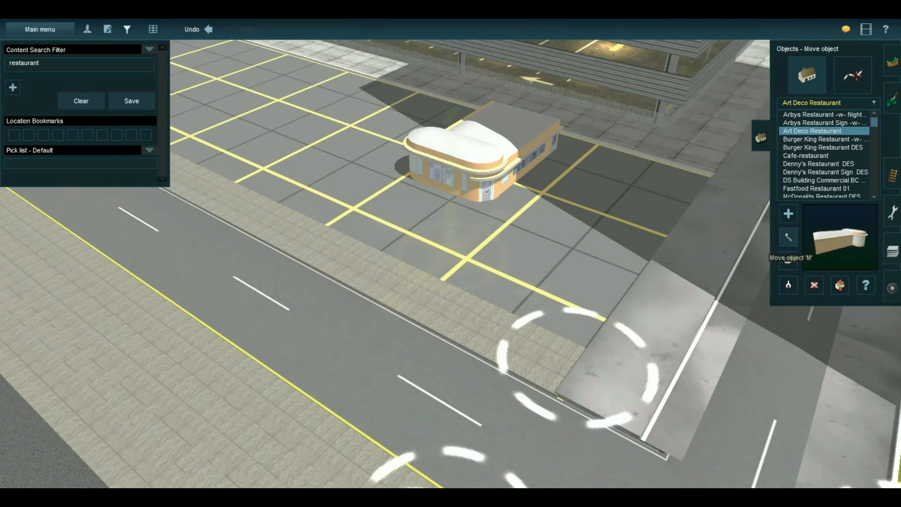
pyautogui.moveTo(481, 164); pyautogui.dragTo(567, 287)
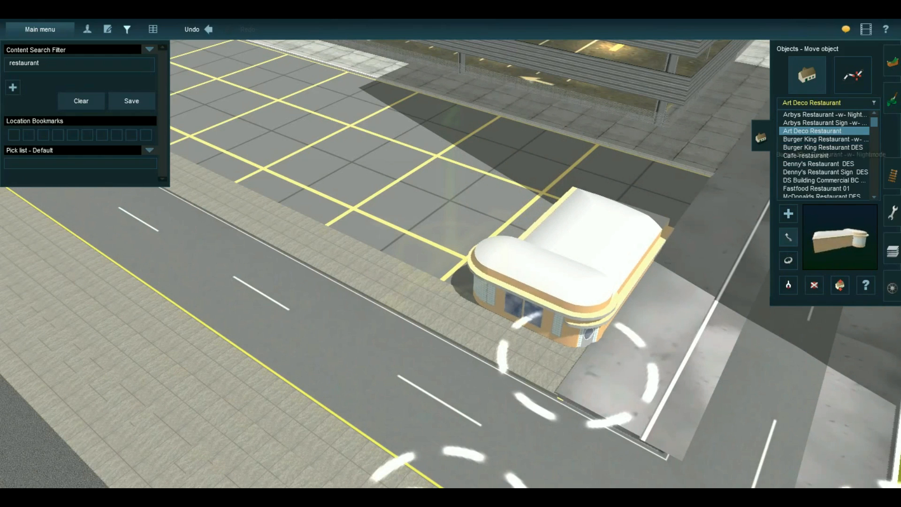
# Step: Preview the Burger King Restaurant DES and Cafe-restaurant models and select Denny's Restaurant Sign DES for placing
pyautogui.click(823, 139)
pyautogui.click(823, 147)
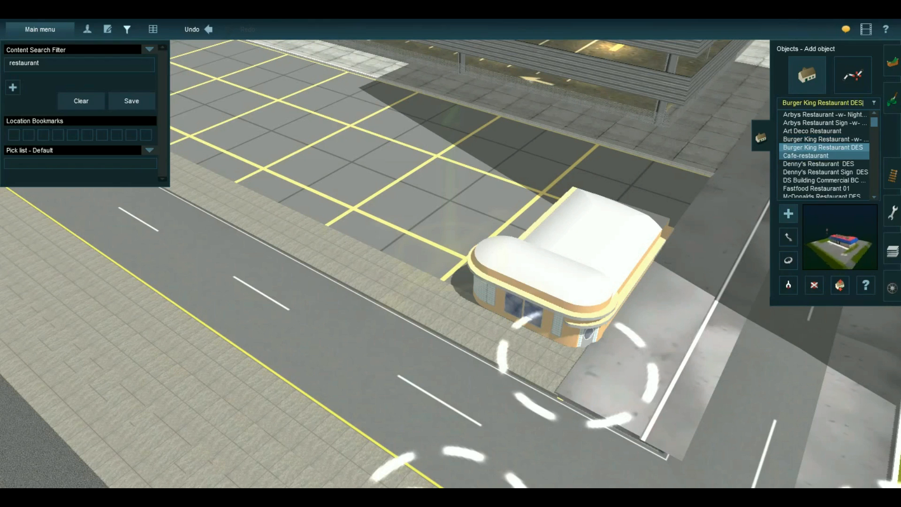
pyautogui.click(816, 156)
pyautogui.click(823, 164)
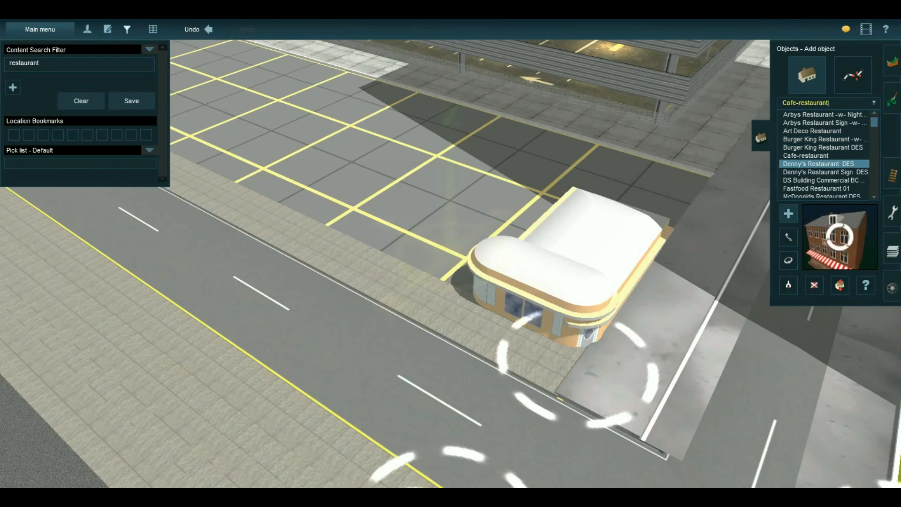
pyautogui.click(823, 172)
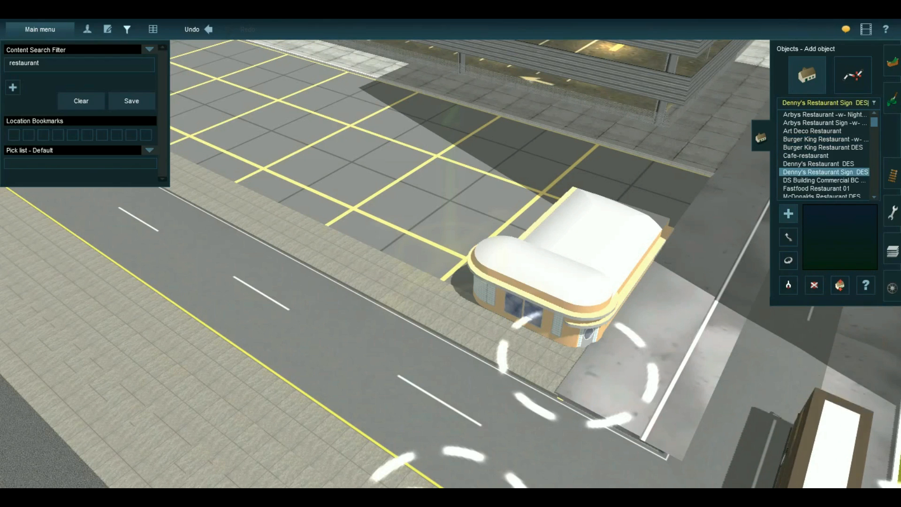
# Step: Examine the road and rail intersection and the corner around the Art Deco Restaurant from several angles
pyautogui.scroll(-5, 451, 263)
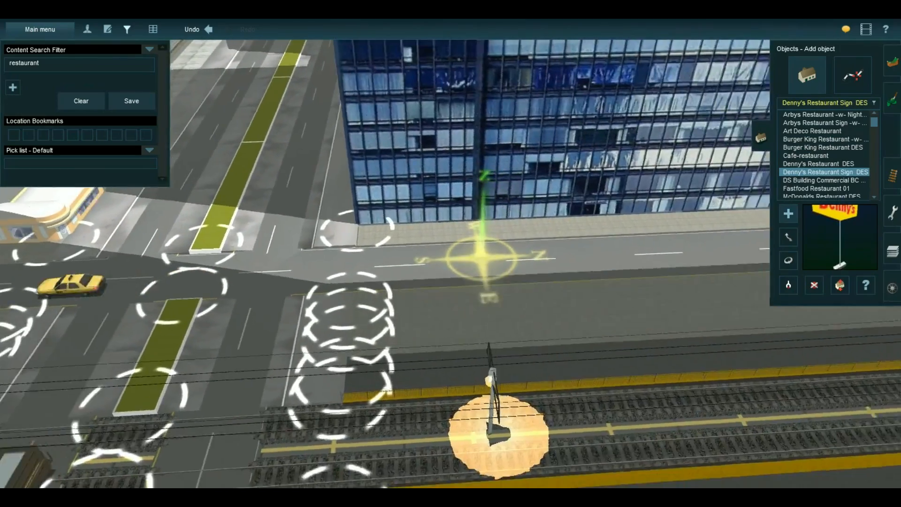
pyautogui.rightClick(263, 445)
pyautogui.rightClick(301, 408)
pyautogui.rightClick(466, 175)
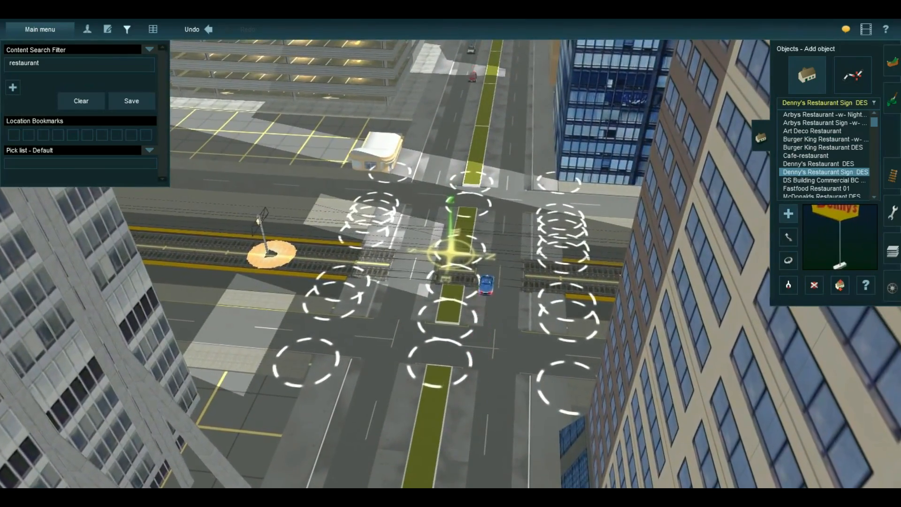
pyautogui.rightClick(410, 174)
pyautogui.scroll(5, 451, 263)
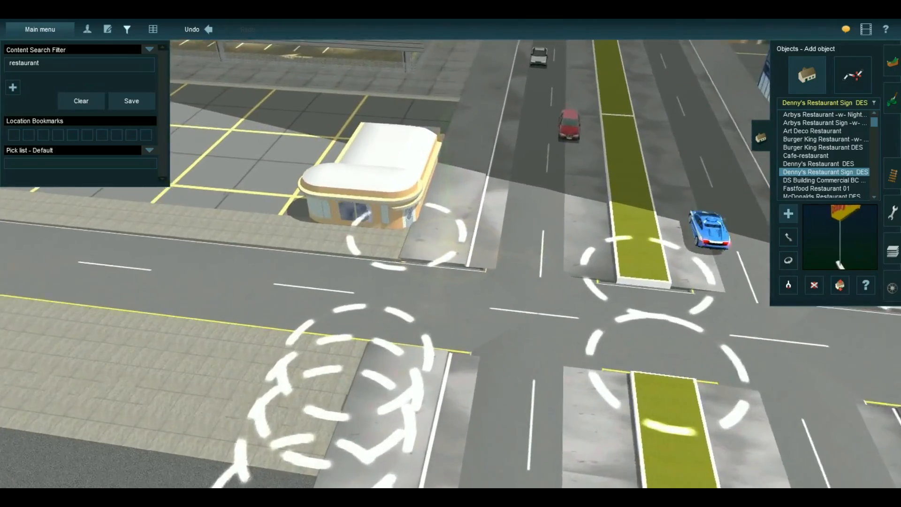
# Step: Preview the DS Building Commercial BC Restaurant, Fastfood Restaurant 01, McDonalds Restaurant DES and Old-Restaurant-DawsonCity-Yukon-2D models
pyautogui.scroll(-4, 451, 263)
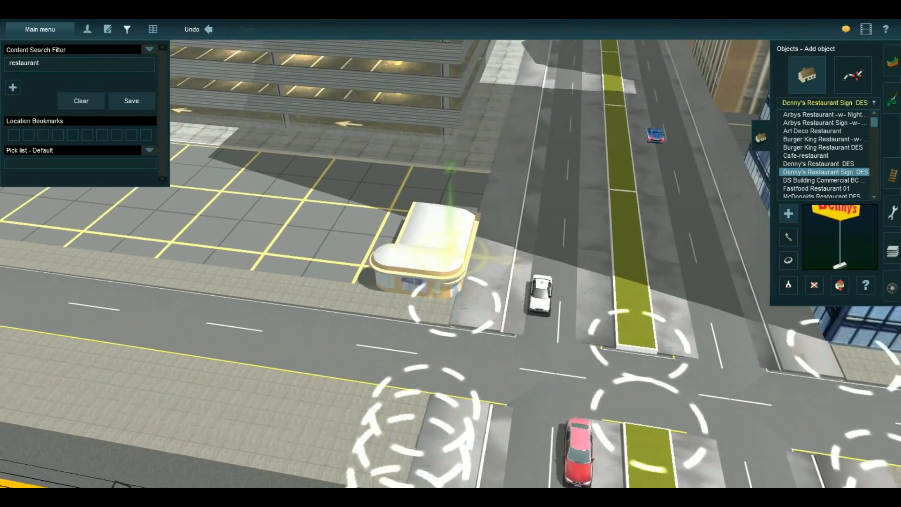
pyautogui.click(824, 181)
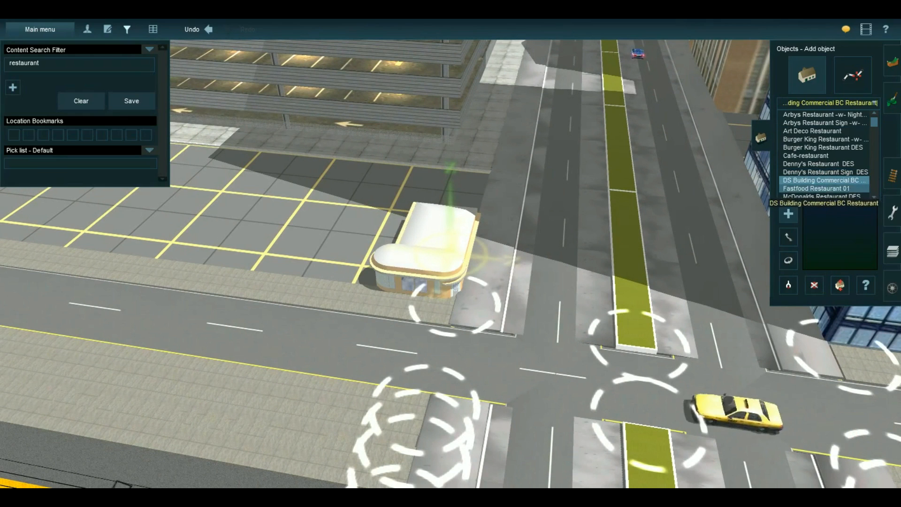
pyautogui.click(824, 188)
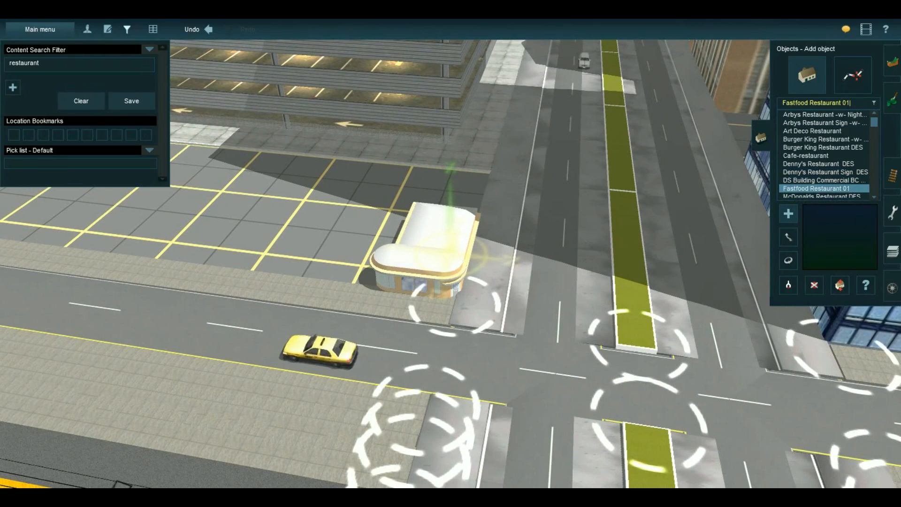
pyautogui.scroll(-2, 824, 186)
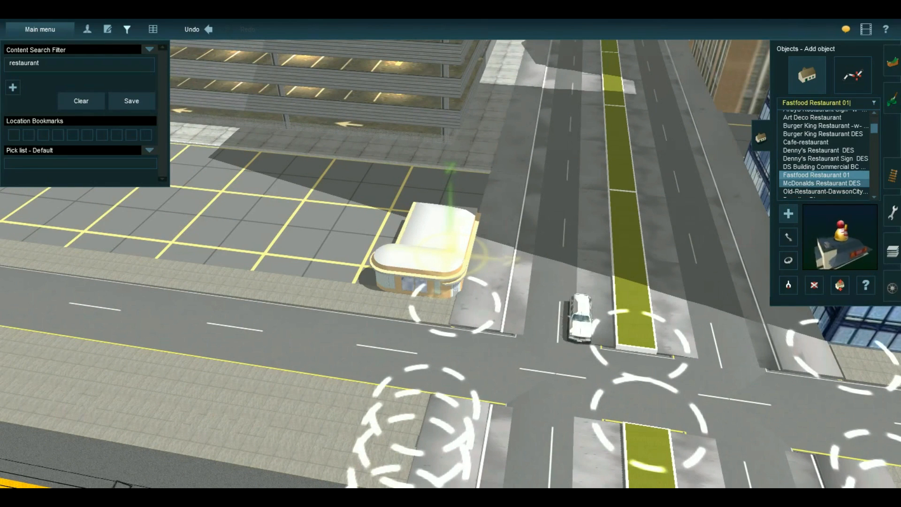
pyautogui.click(824, 183)
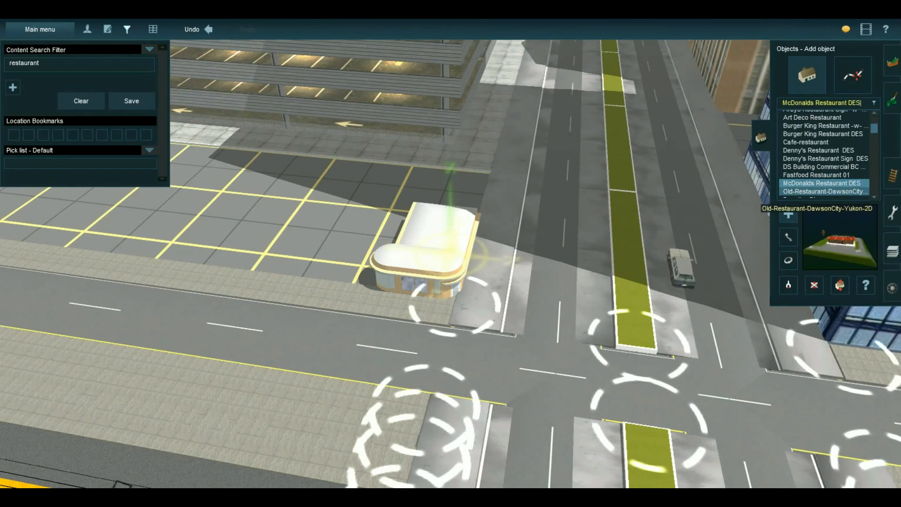
pyautogui.click(817, 191)
pyautogui.scroll(-5, 823, 169)
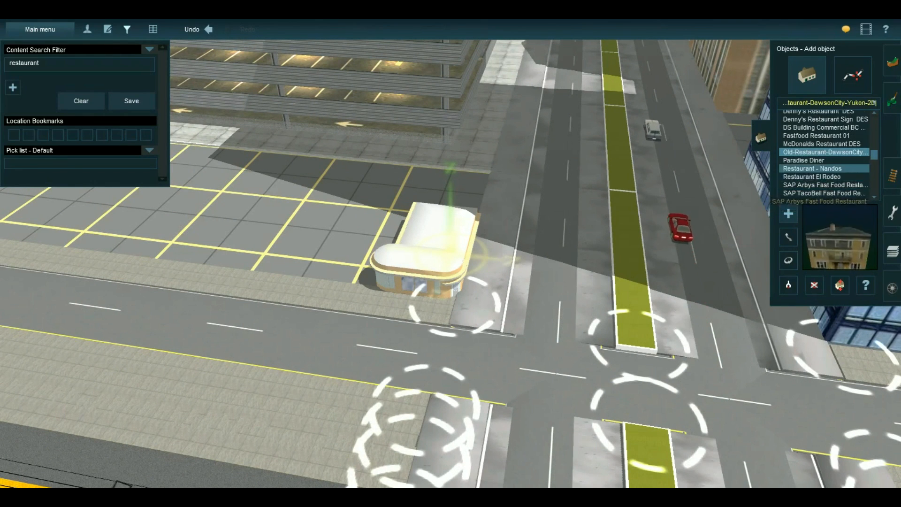
# Step: Place the Paradise Diner on the empty lot in front of the parking garage, near the Art Deco Restaurant
pyautogui.click(804, 160)
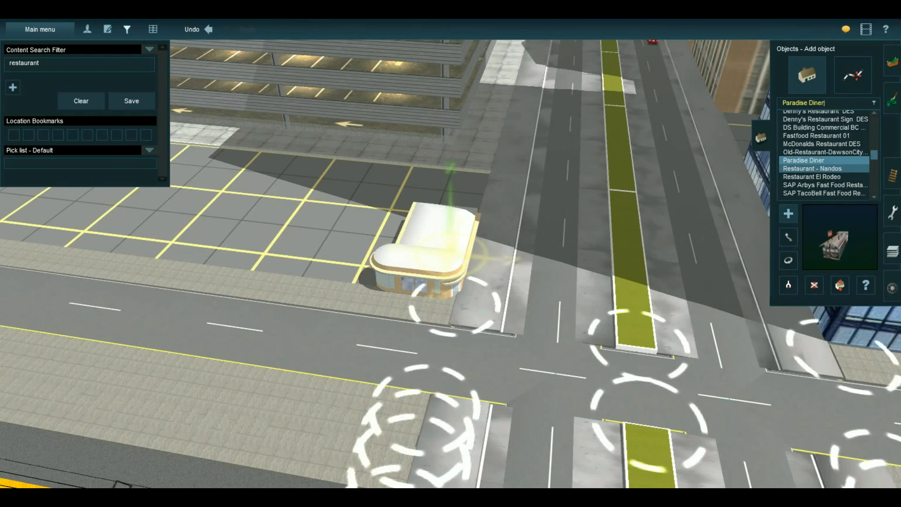
pyautogui.rightClick(320, 257)
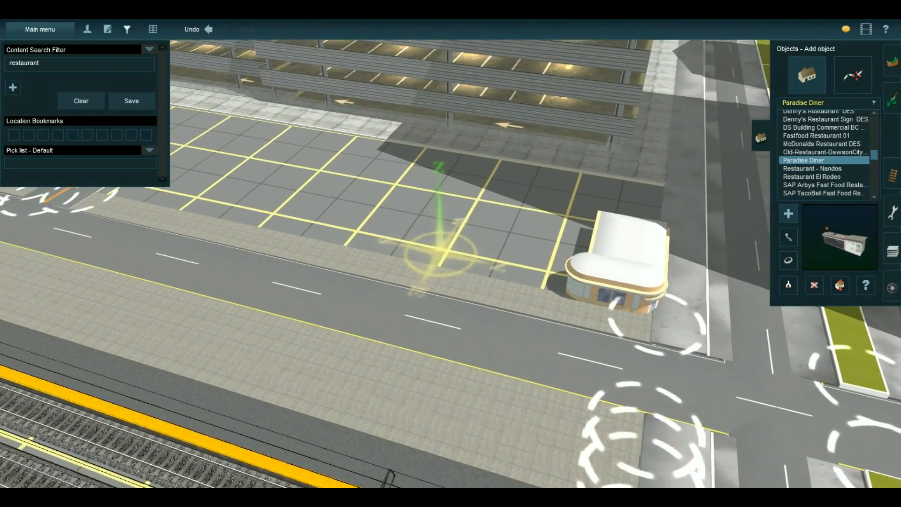
pyautogui.click(469, 224)
pyautogui.scroll(3, 451, 234)
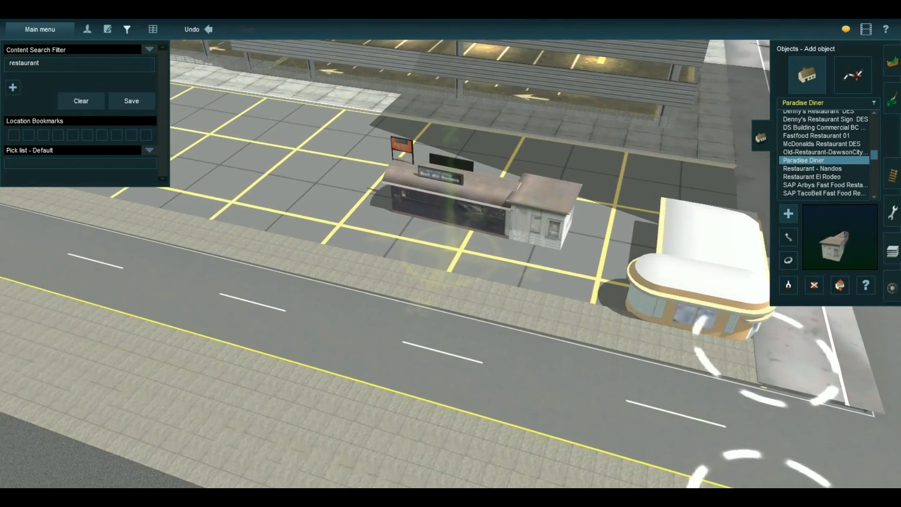
# Step: Move the Paradise Diner to the sidewalk edge beside the Art Deco Restaurant and check its position from near and far
pyautogui.click(789, 237)
pyautogui.moveTo(469, 211); pyautogui.dragTo(500, 265)
pyautogui.rightClick(427, 256)
pyautogui.scroll(3, 431, 257)
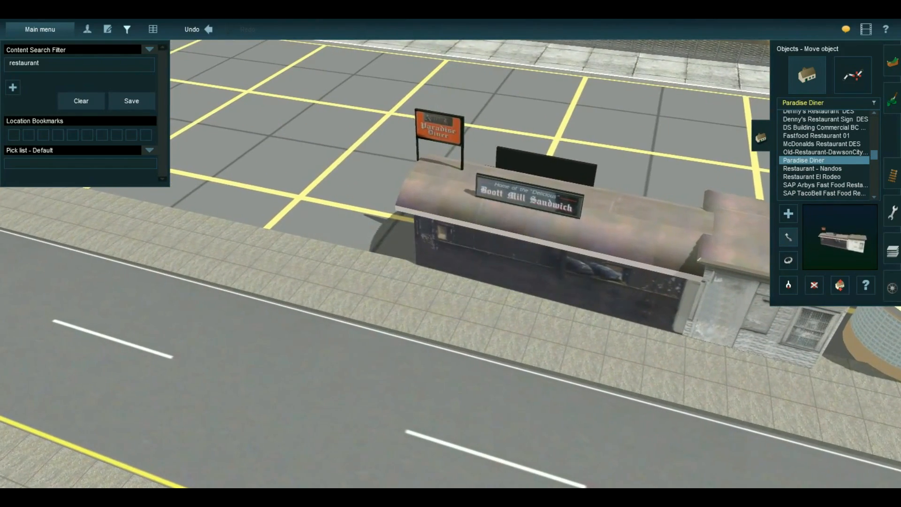
pyautogui.scroll(-5, 441, 253)
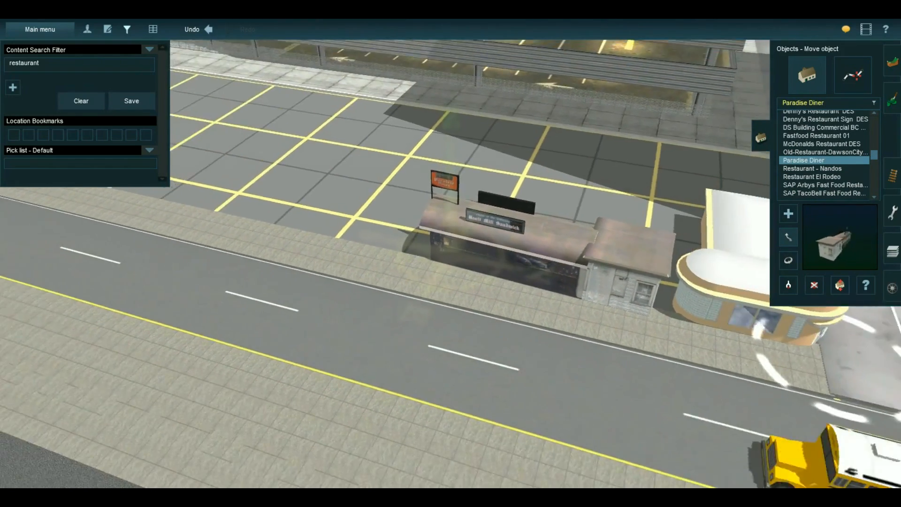
pyautogui.scroll(-5, 443, 251)
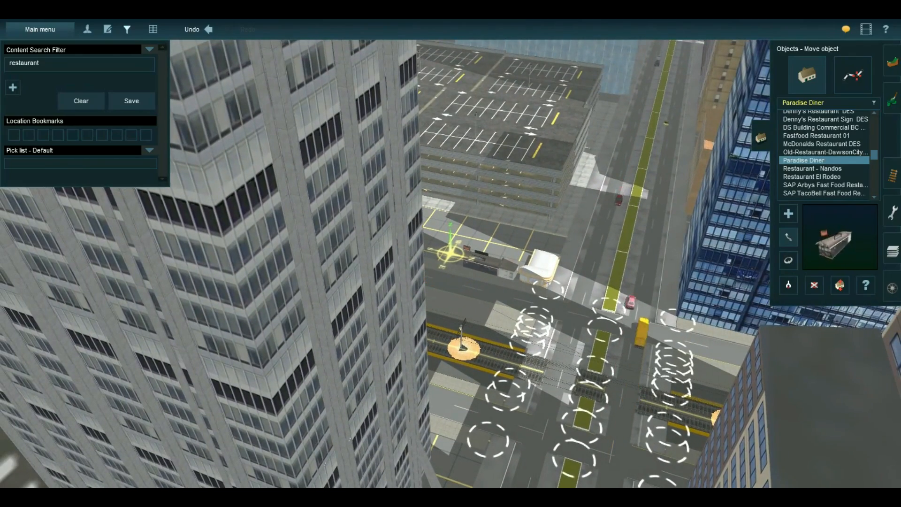
pyautogui.scroll(5, 450, 253)
pyautogui.scroll(5, 441, 258)
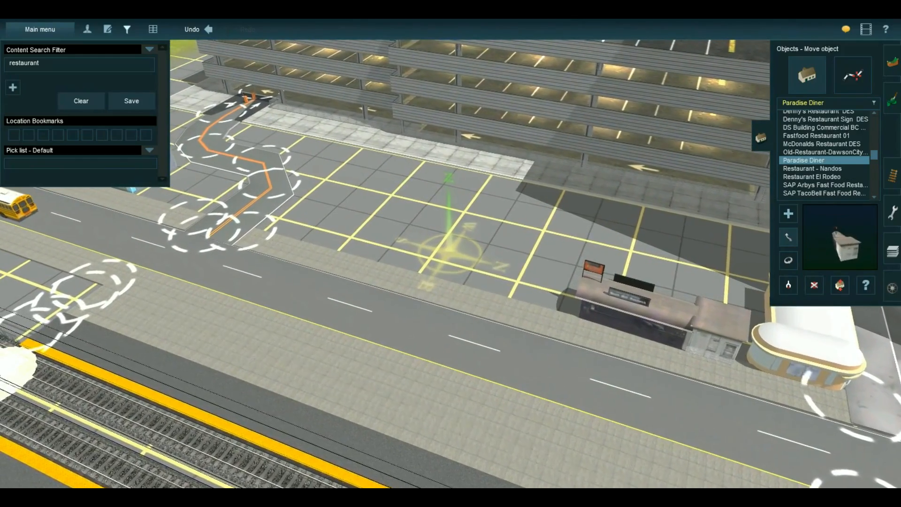
# Step: Try out the Restaurant - Nandos building on the lot near the Paradise Diner and delete it
pyautogui.click(806, 169)
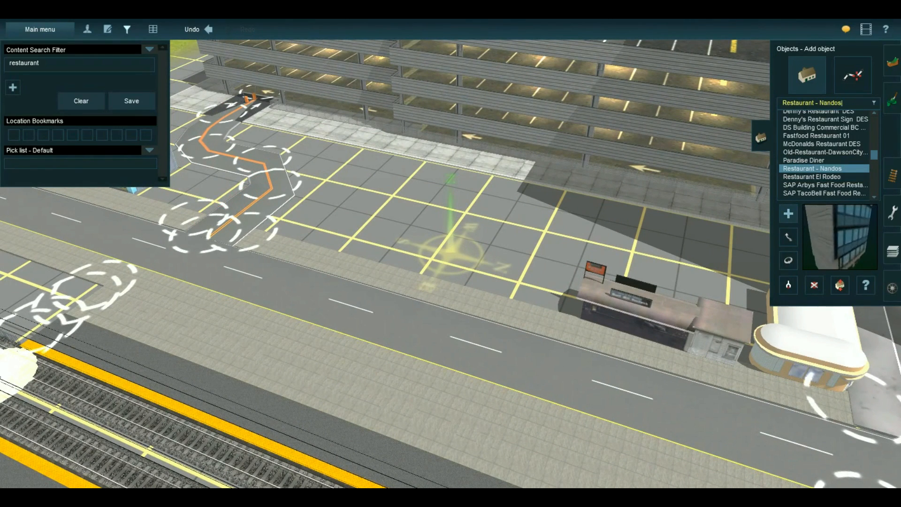
pyautogui.click(450, 249)
pyautogui.scroll(3, 450, 249)
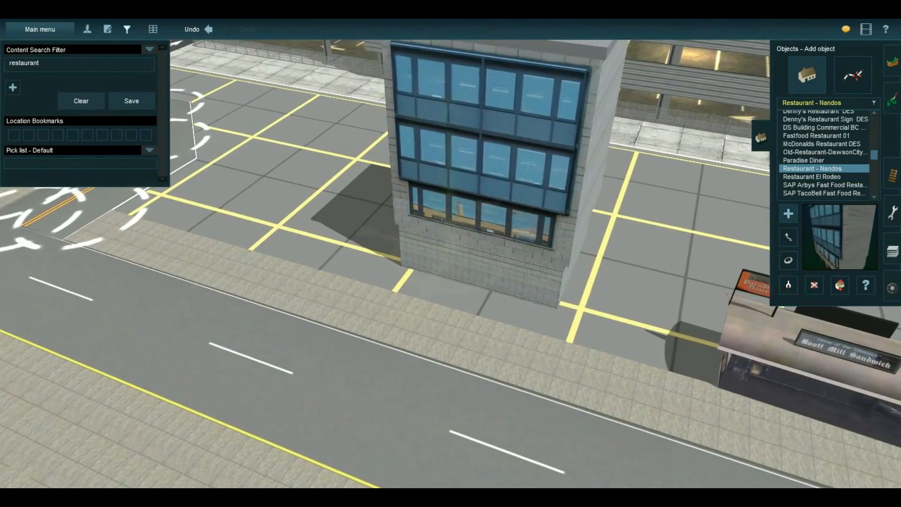
pyautogui.click(813, 285)
pyautogui.click(451, 248)
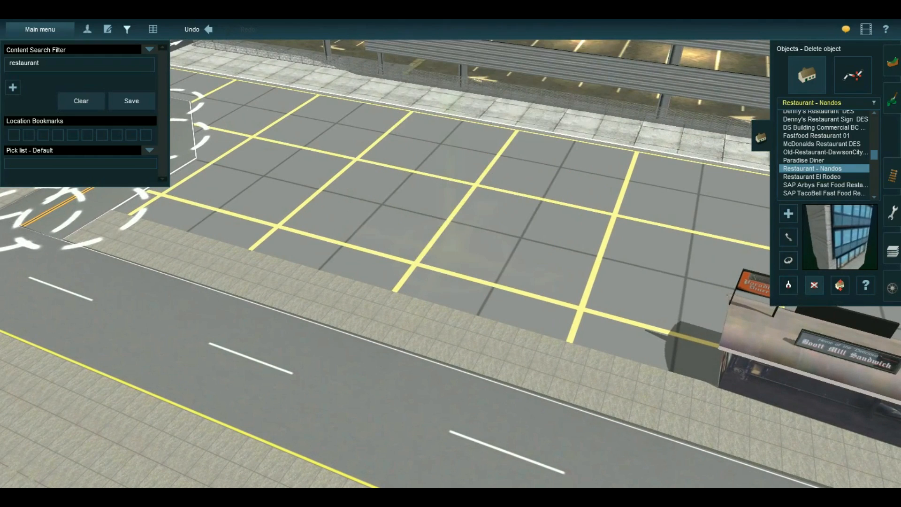
pyautogui.scroll(-3, 451, 253)
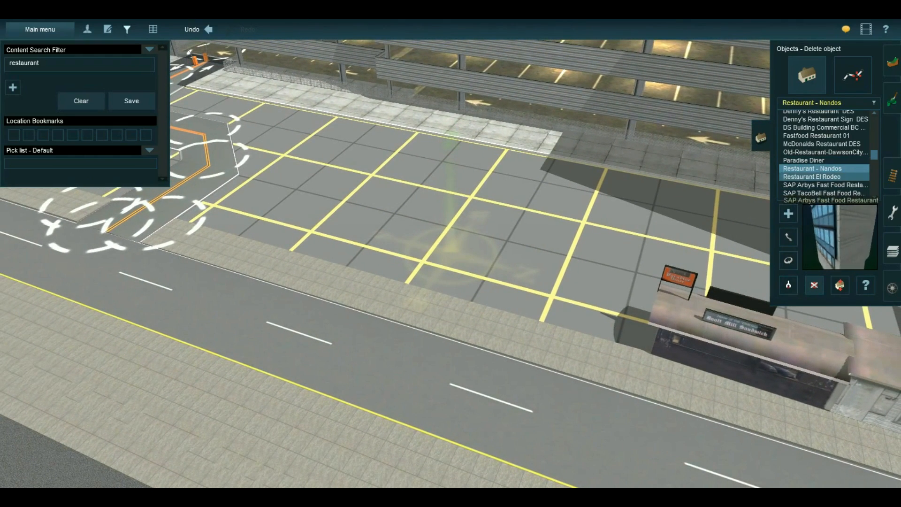
# Step: Preview the Restaurant El Rodeo, SAP Arbys Fast Food Restaurant, Taco Bell Restaurant DES, Wendy's Restaurant -w- Nightmode and Subway Restaurant DES models
pyautogui.click(821, 177)
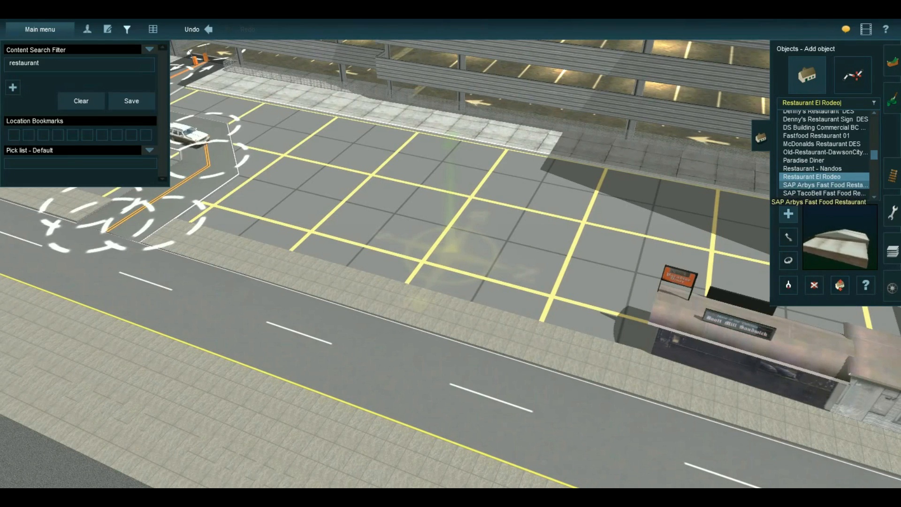
pyautogui.click(824, 184)
pyautogui.scroll(-1, 823, 183)
pyautogui.scroll(-5, 824, 180)
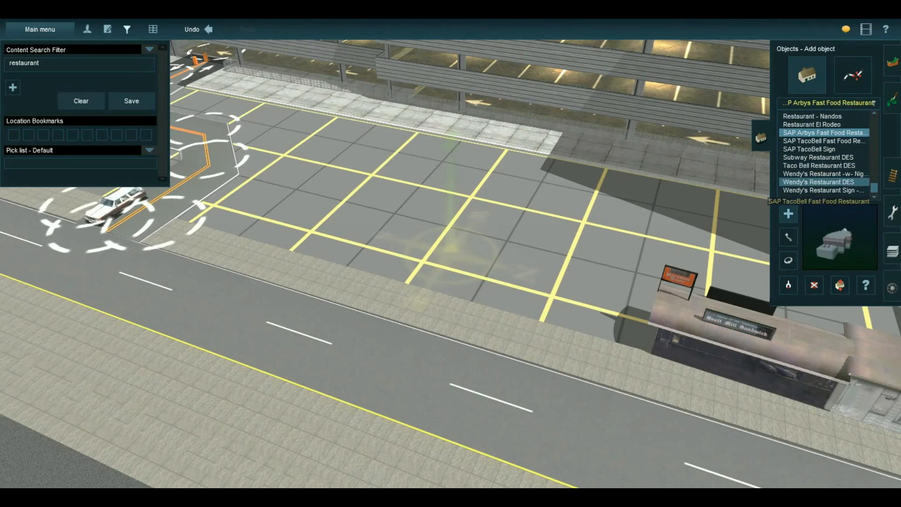
pyautogui.click(819, 157)
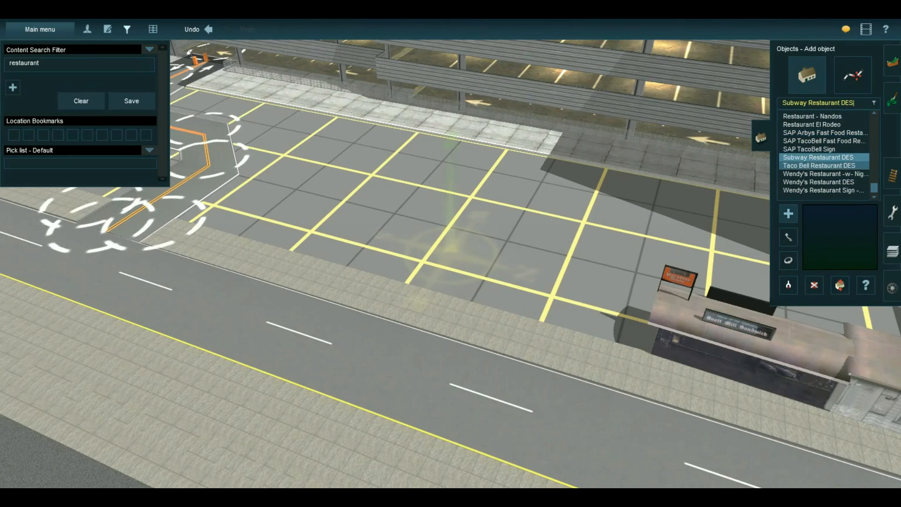
pyautogui.click(819, 165)
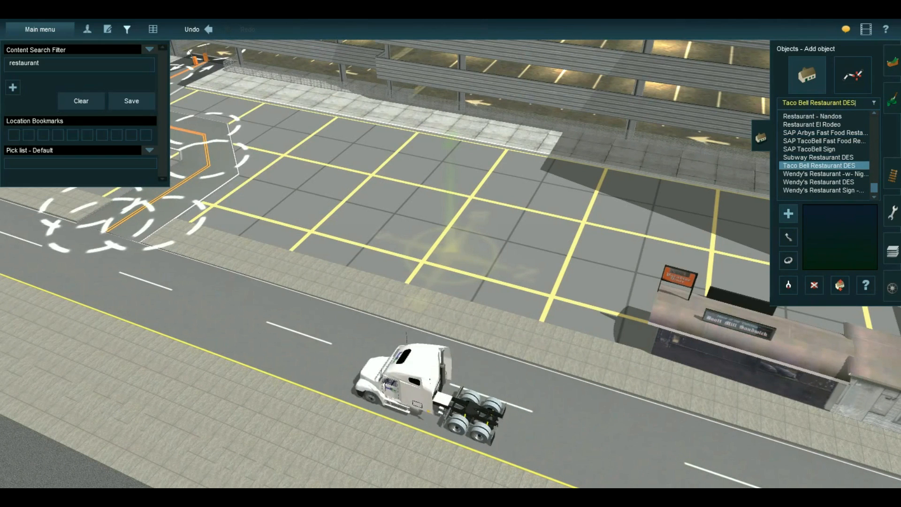
pyautogui.click(824, 174)
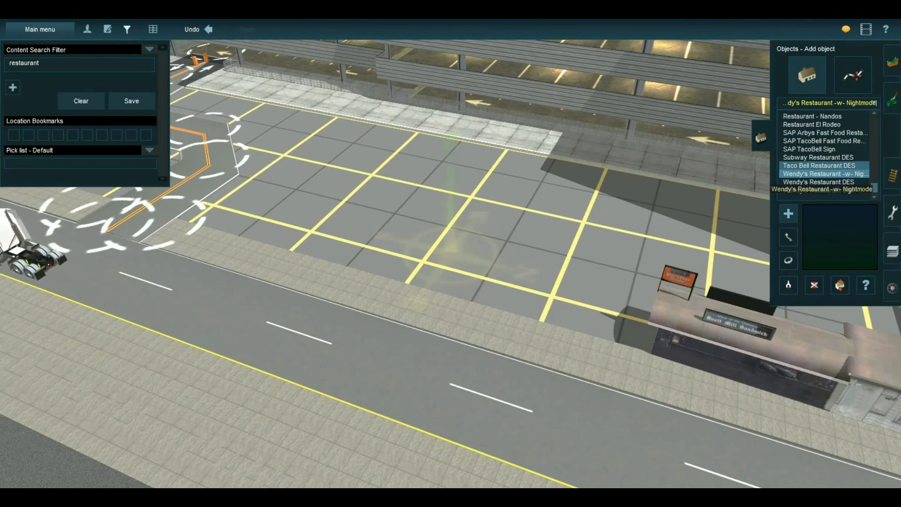
pyautogui.click(819, 157)
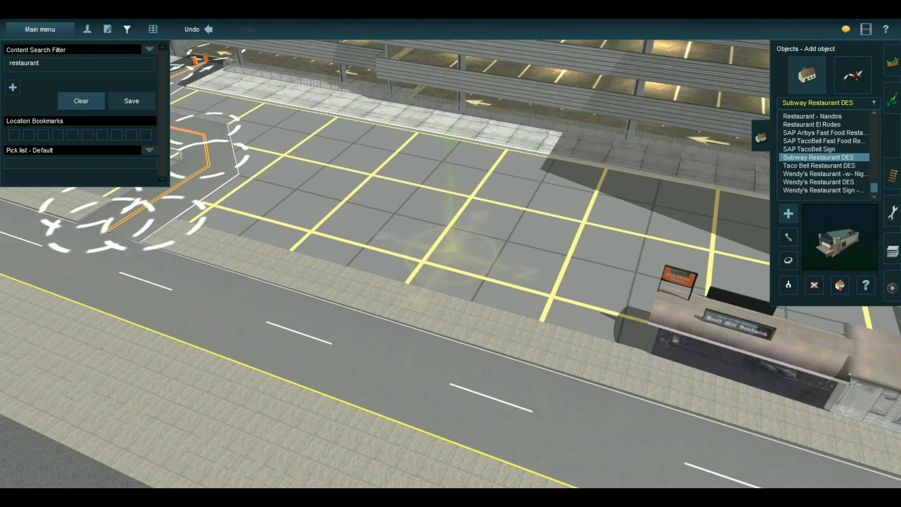
# Step: Filter the objects by "taco bell" and place the SAP TacoBell Fast Food Restaurant on the empty lot along the road
pyautogui.click(80, 101)
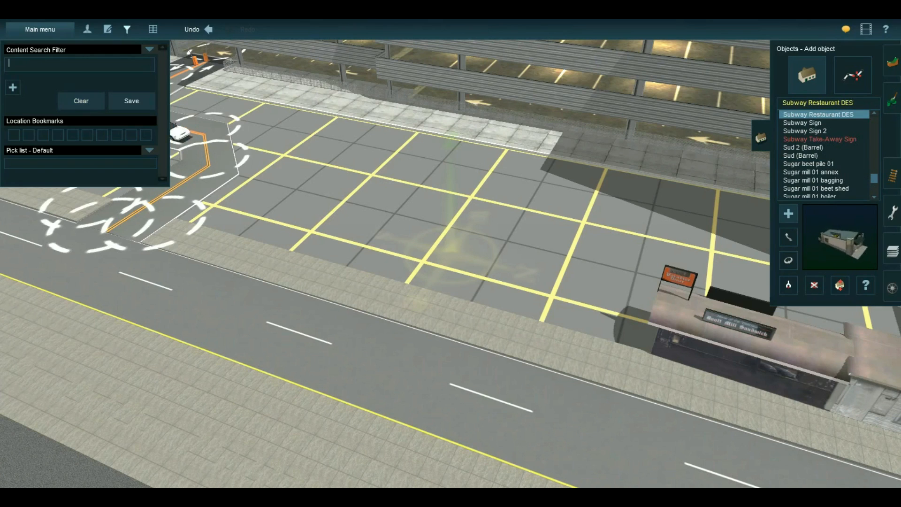
pyautogui.write('taco')
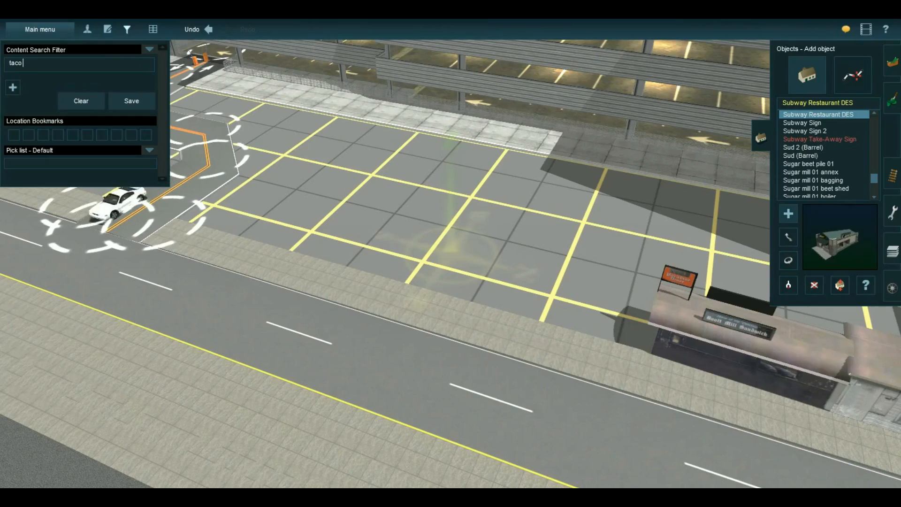
pyautogui.write(' bell')
pyautogui.press('Up')
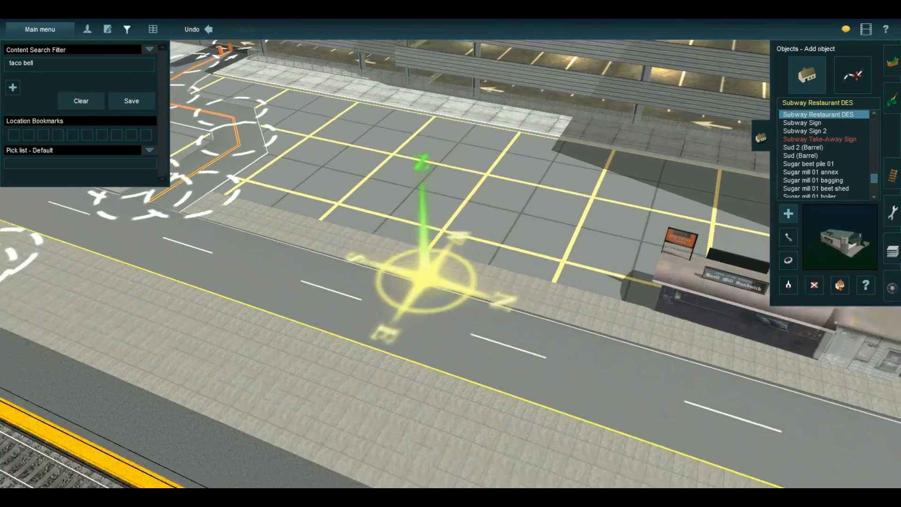
pyautogui.press('Left')
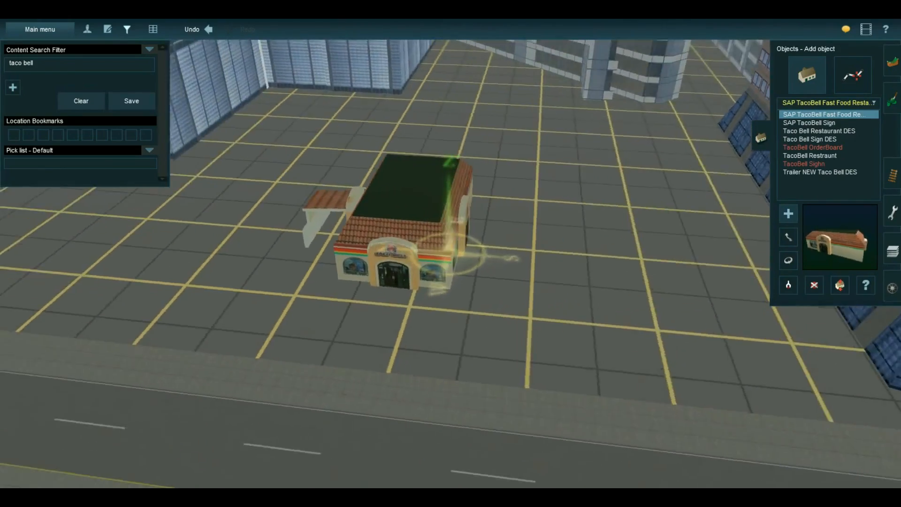
# Step: Place the SAP TacoBell Sign at the roadside by the Taco Bell restaurant and preview the Trailer NEW Taco Bell DES model
pyautogui.click(809, 122)
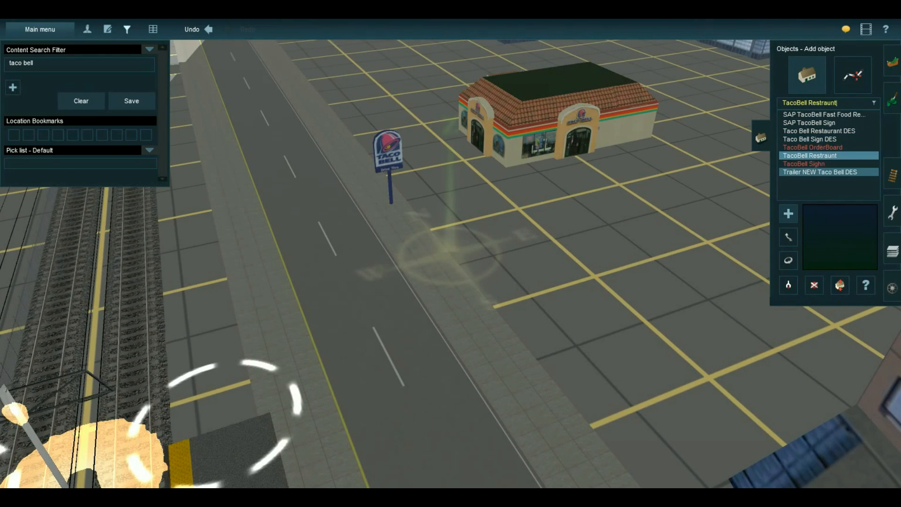
pyautogui.click(819, 172)
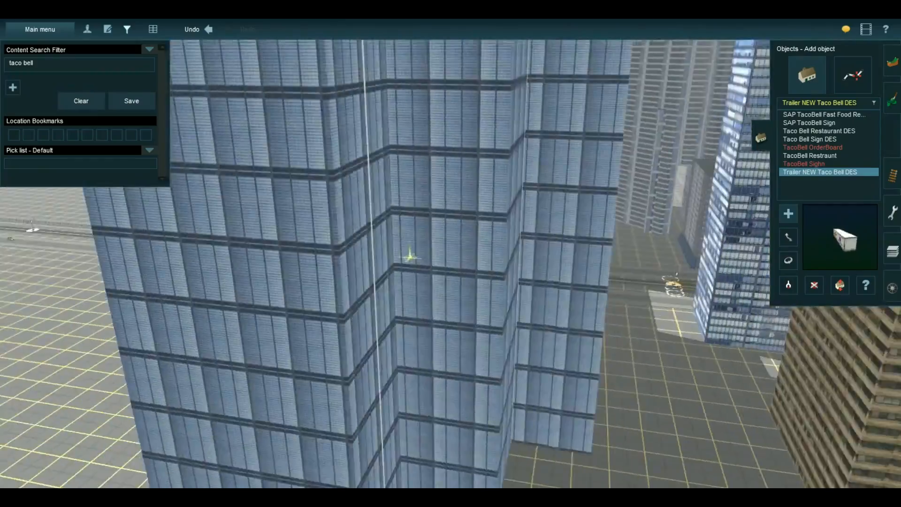
# Step: Filter the objects by "office" and preview the York-Post-Office and Wiezowce - Office Building - London models
pyautogui.press('Right')
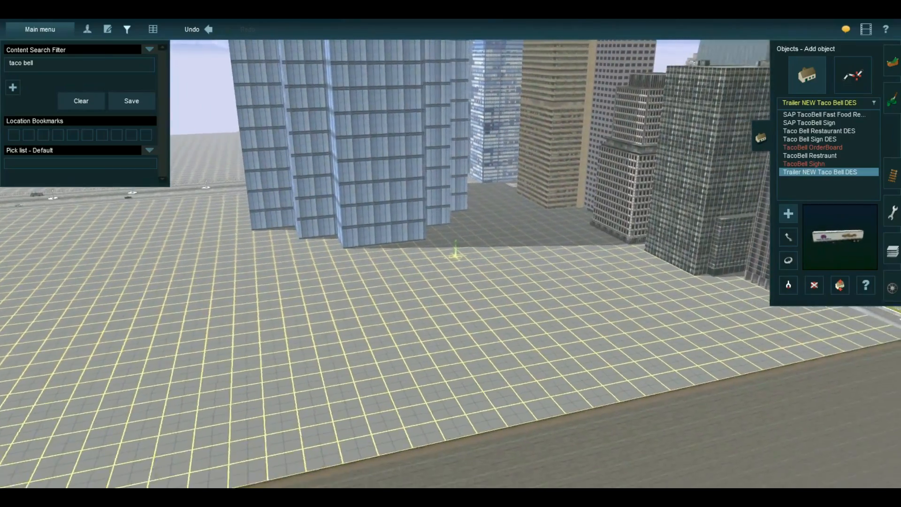
pyautogui.press('Up')
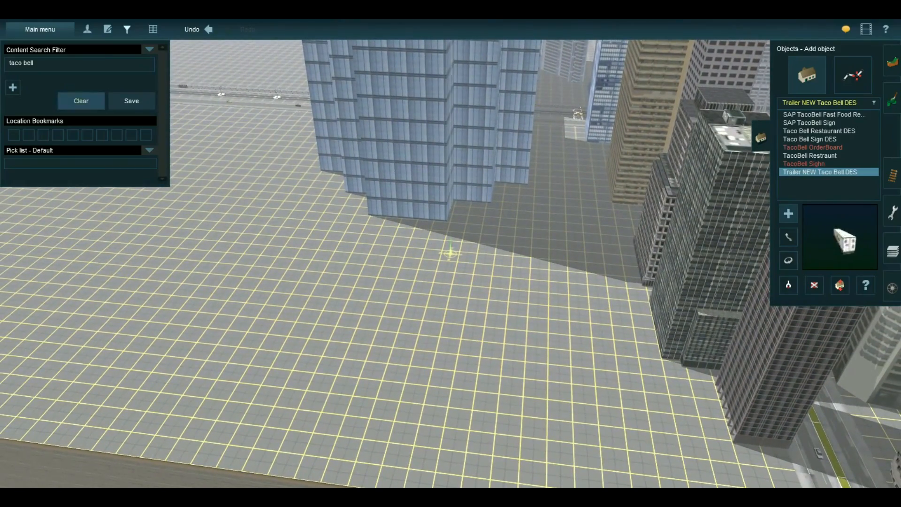
pyautogui.click(81, 101)
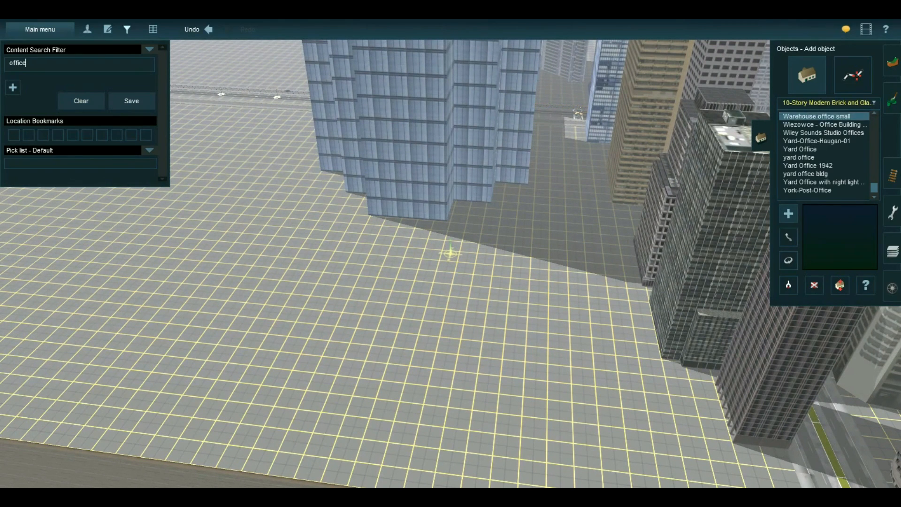
pyautogui.click(822, 182)
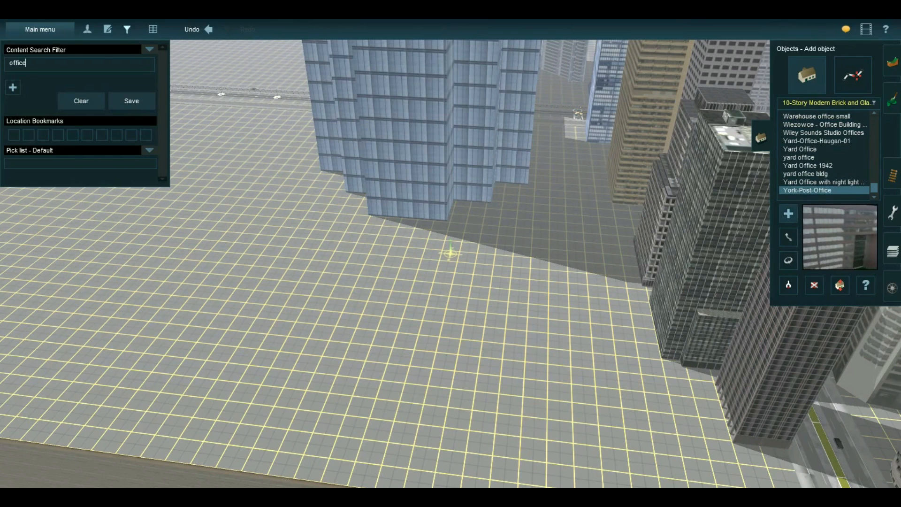
pyautogui.click(821, 125)
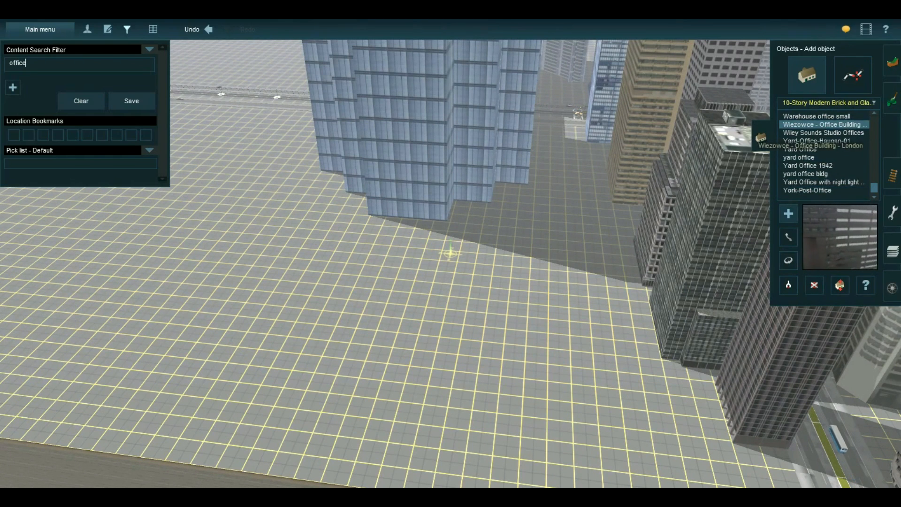
# Step: Browse the office models back to the start of the list and pick the 10-Story Modern Brick and Glass Office
pyautogui.press('Up')
pyautogui.press('Up')
pyautogui.press('Up')
pyautogui.press('Up')
pyautogui.press('Up')
pyautogui.press('Up')
pyautogui.press('Up')
pyautogui.press('Up')
pyautogui.press('Up')
pyautogui.press('Up')
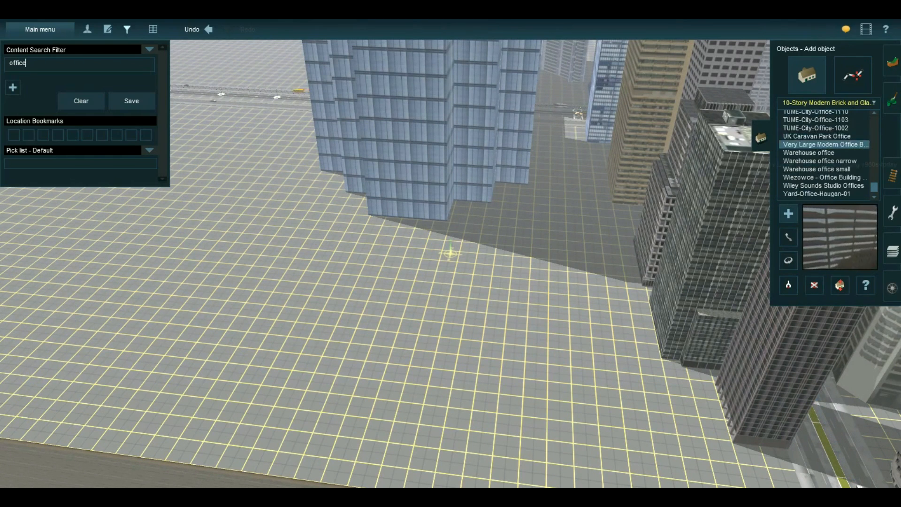
pyautogui.press('Up')
pyautogui.press('Up')
pyautogui.press('Up')
pyautogui.press('Up')
pyautogui.press('Up')
pyautogui.press('Up')
pyautogui.press('Up')
pyautogui.press('Up')
pyautogui.press('Up')
pyautogui.press('Up')
pyautogui.press('Up')
pyautogui.press('Up')
pyautogui.press('Up')
pyautogui.press('Up')
pyautogui.press('Up')
pyautogui.press('Up')
pyautogui.press('Up')
pyautogui.press('Up')
pyautogui.press('Up')
pyautogui.press('Up')
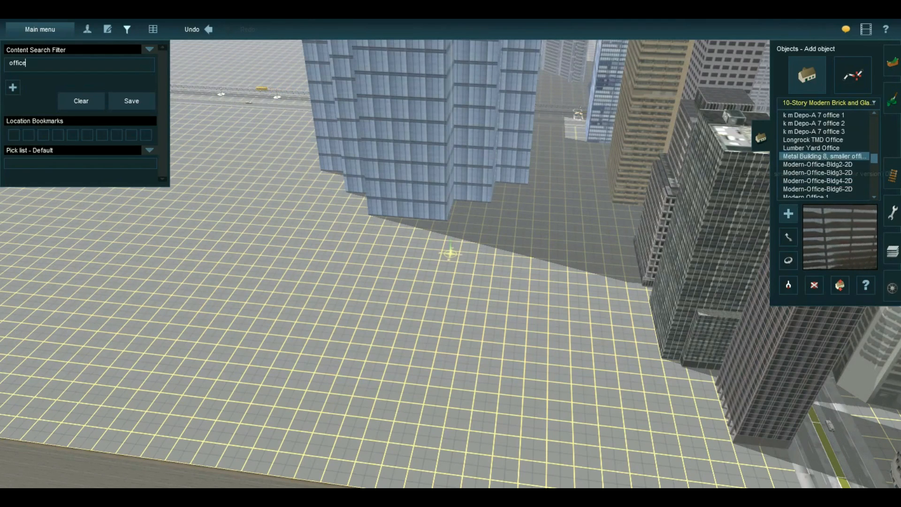
pyautogui.press('Up')
pyautogui.press('Up')
pyautogui.press('Up')
pyautogui.press('Up')
pyautogui.press('Up')
pyautogui.press('Up')
pyautogui.press('Up')
pyautogui.press('Up')
pyautogui.press('Up')
pyautogui.press('Up')
pyautogui.press('Up')
pyautogui.press('Up')
pyautogui.press('Up')
pyautogui.press('Up')
pyautogui.press('Up')
pyautogui.press('Up')
pyautogui.press('Up')
pyautogui.press('Up')
pyautogui.press('Up')
pyautogui.press('Up')
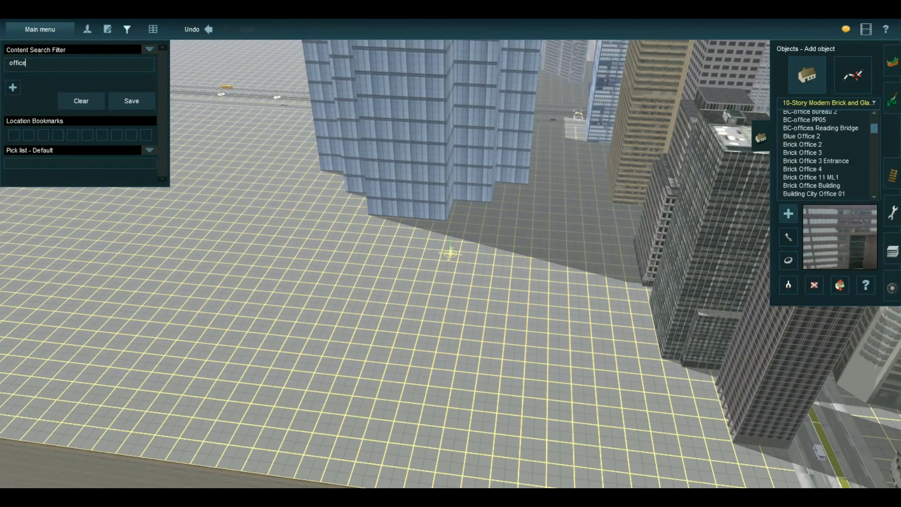
pyautogui.press('Up')
pyautogui.press('Up')
pyautogui.press('Up')
pyautogui.press('Up')
pyautogui.press('Up')
pyautogui.press('Up')
pyautogui.press('Up')
pyautogui.press('Up')
pyautogui.press('Up')
pyautogui.press('Up')
pyautogui.press('Up')
pyautogui.press('Up')
pyautogui.press('Up')
pyautogui.press('Up')
pyautogui.press('Up')
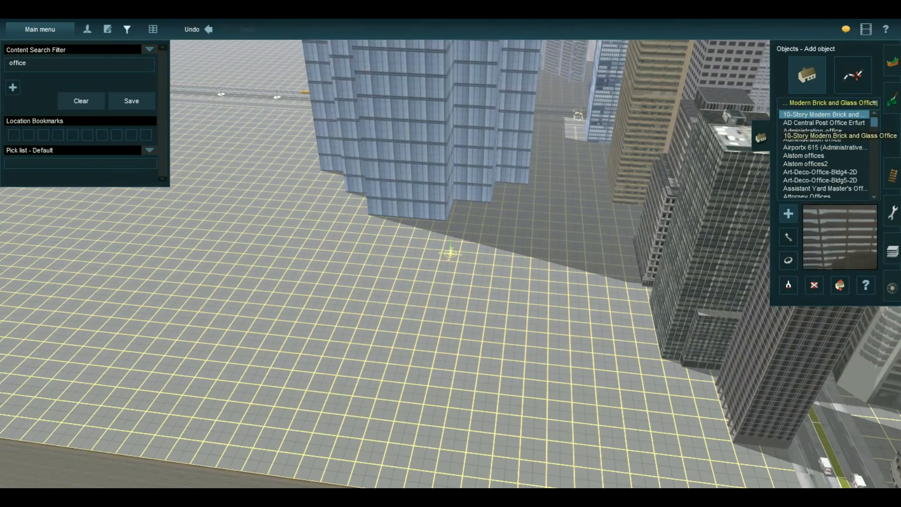
# Step: Place the 10-Story Modern Brick and Glass Office on the empty lot along the road beside the railway tracks
pyautogui.moveTo(483, 197); pyautogui.dragTo(441, 252, button='right')
pyautogui.scroll(3, 459, 202)
pyautogui.click(483, 192)
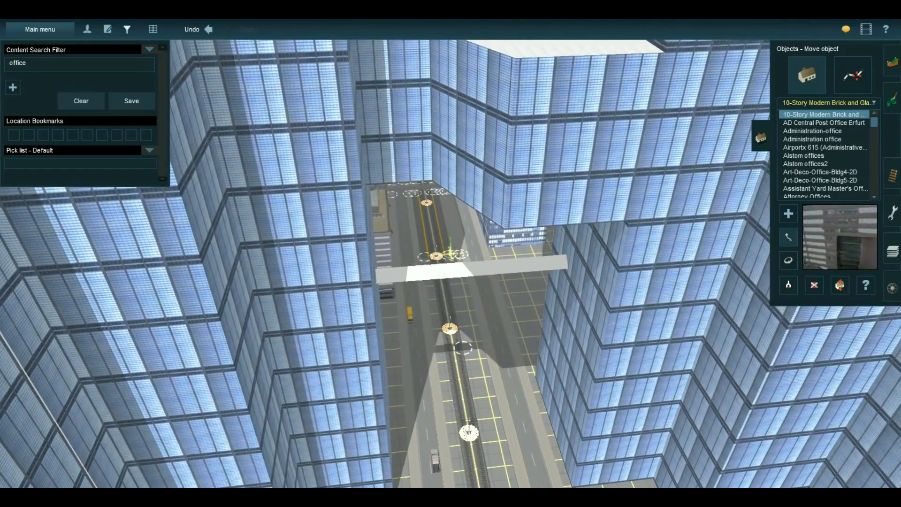
pyautogui.scroll(-3, 469, 262)
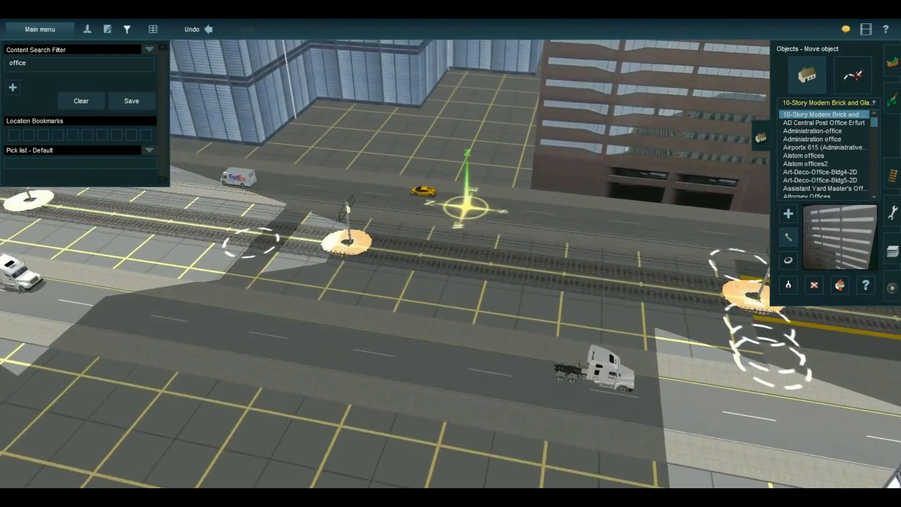
# Step: Preview the Administration-office and AD Central Post Office Erfurt models and shift the grey skyscraper away from the intersection corner
pyautogui.click(823, 130)
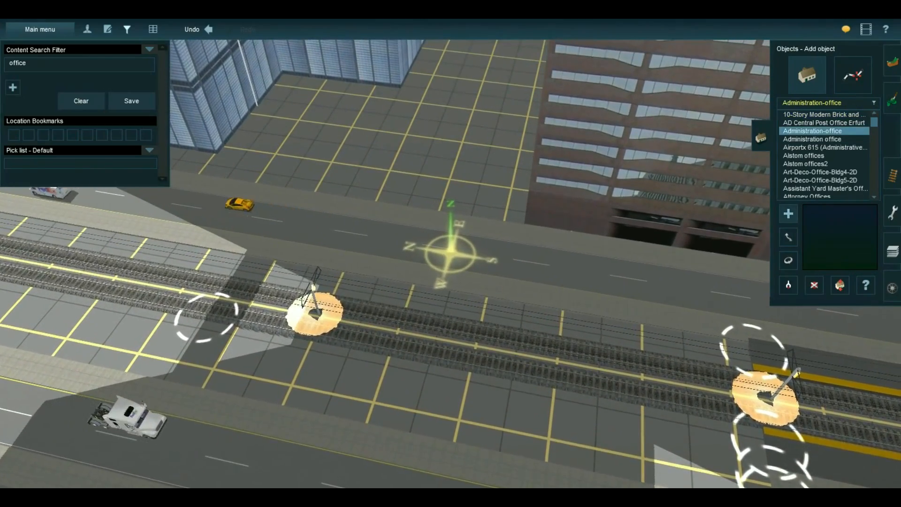
pyautogui.click(824, 122)
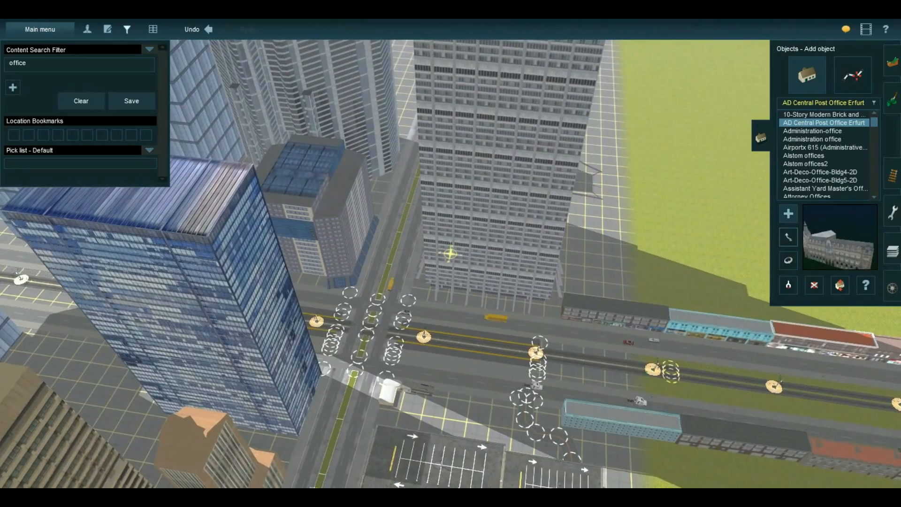
pyautogui.click(788, 237)
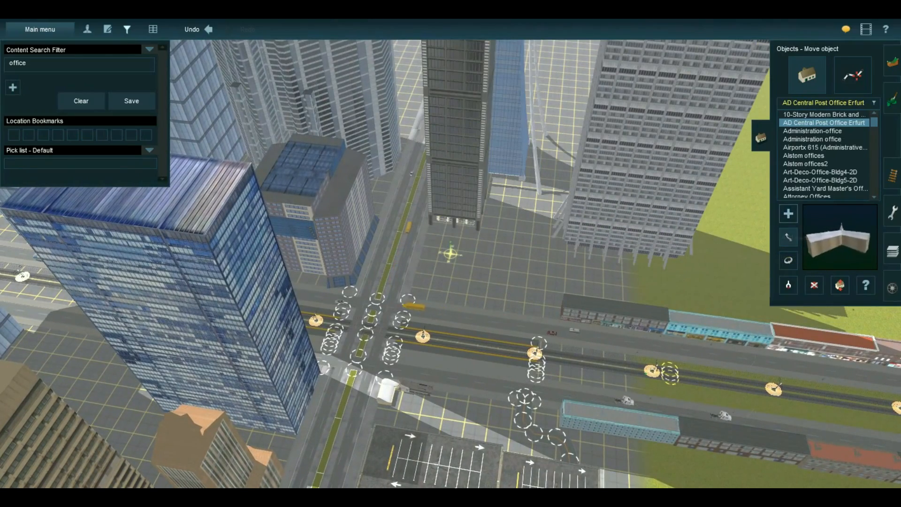
# Step: Place the AD Central Post Office Erfurt on the intersection corner, position it along both streets and view it from street level
pyautogui.click(789, 213)
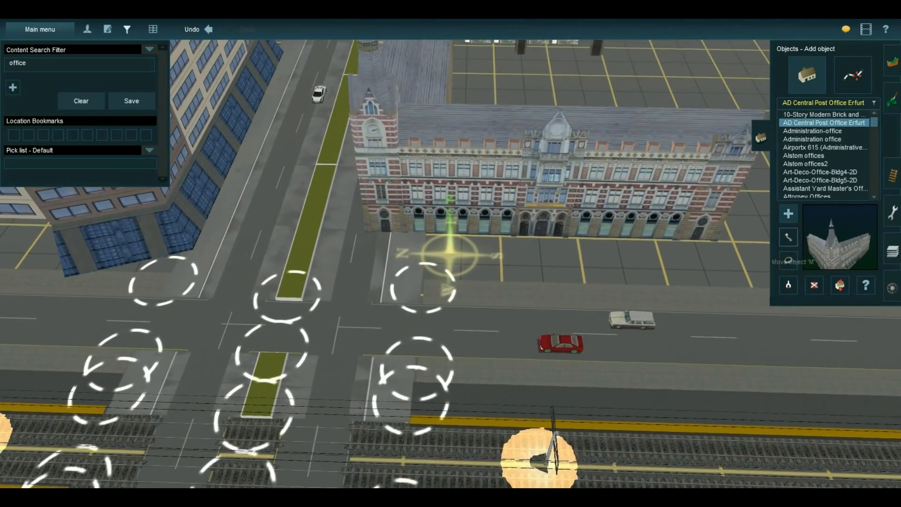
pyautogui.click(788, 237)
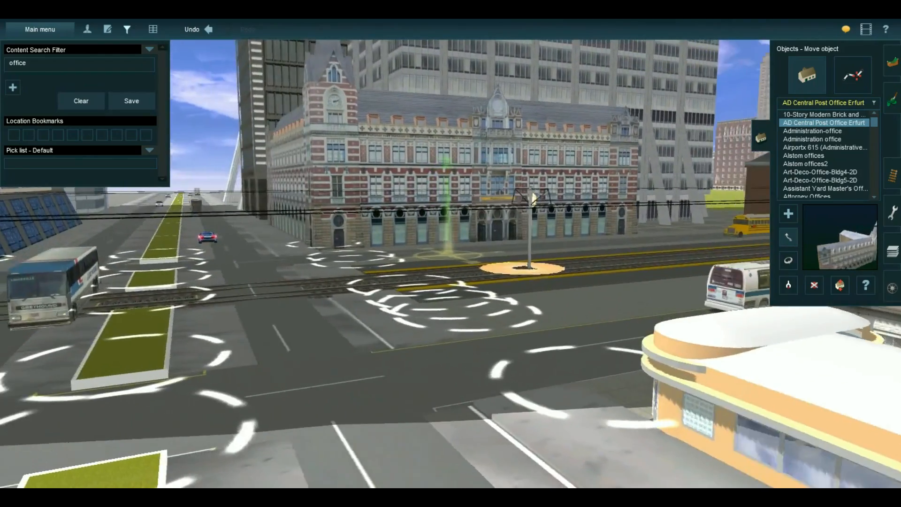
pyautogui.press('Down')
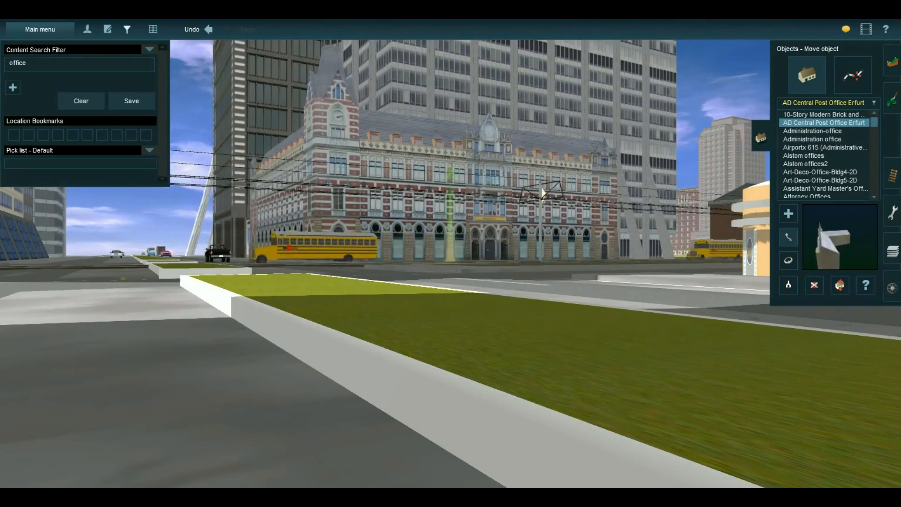
pyautogui.press('Up')
pyautogui.press('Left')
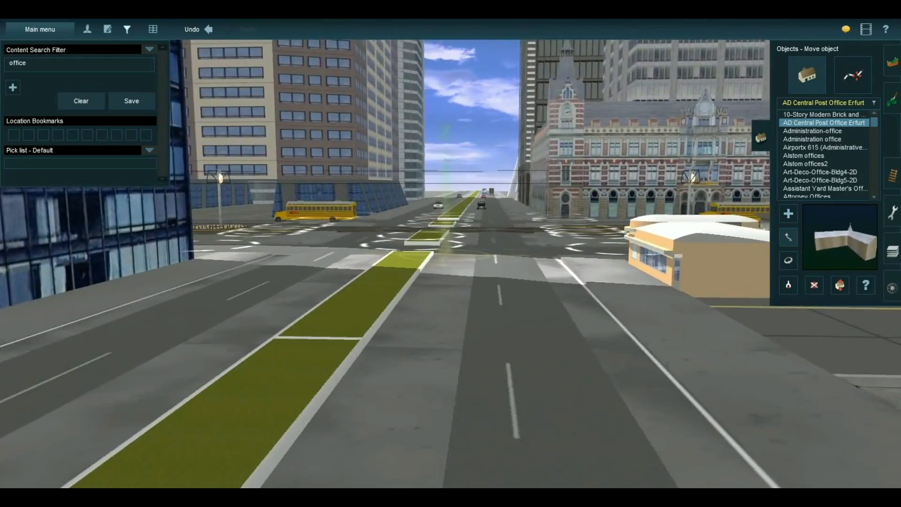
pyautogui.press('Up')
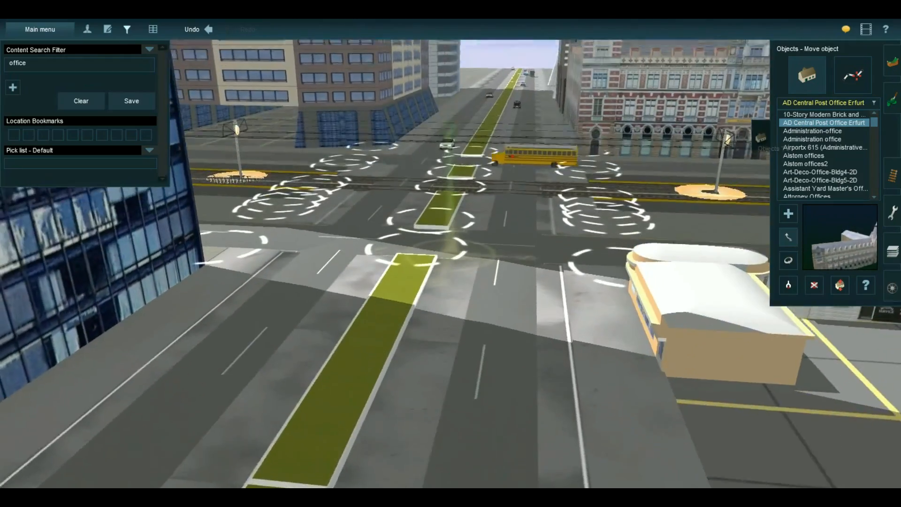
# Step: Preview the Administration-office, Administration office, Alstom offices and Alstom offices2 models
pyautogui.click(812, 131)
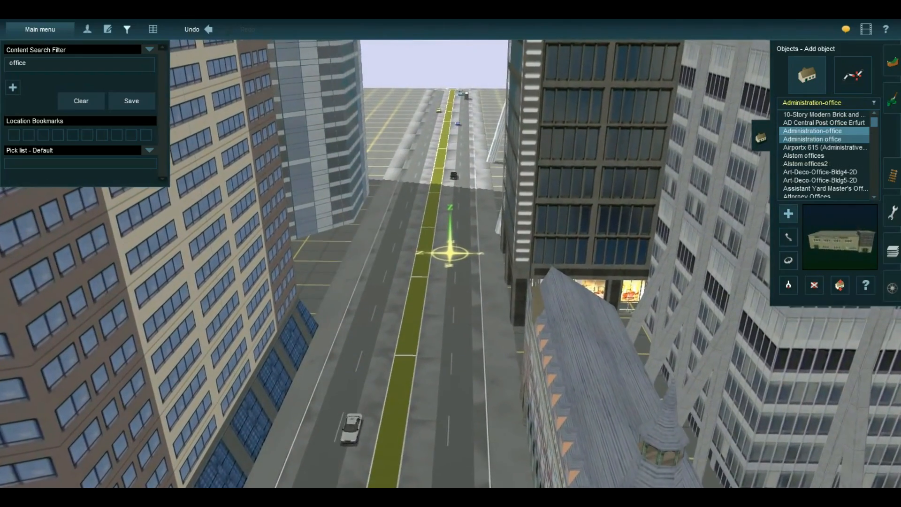
pyautogui.click(812, 139)
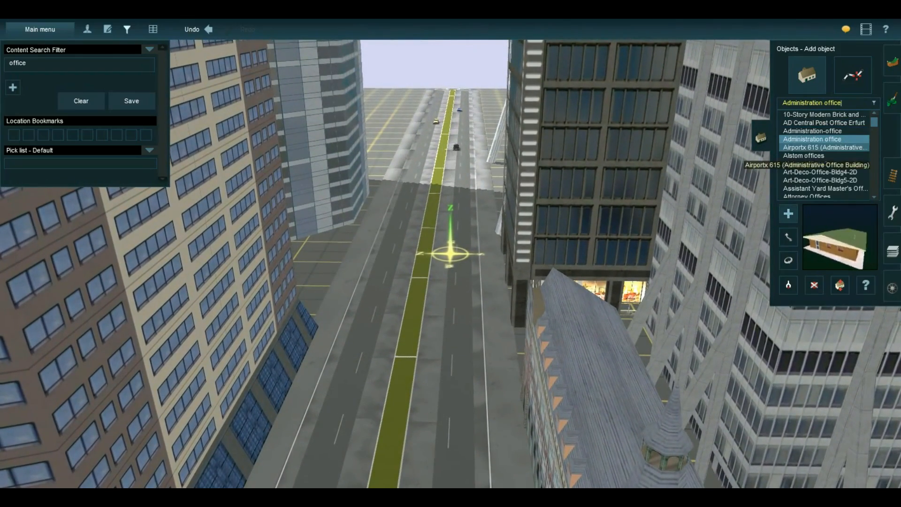
pyautogui.click(804, 155)
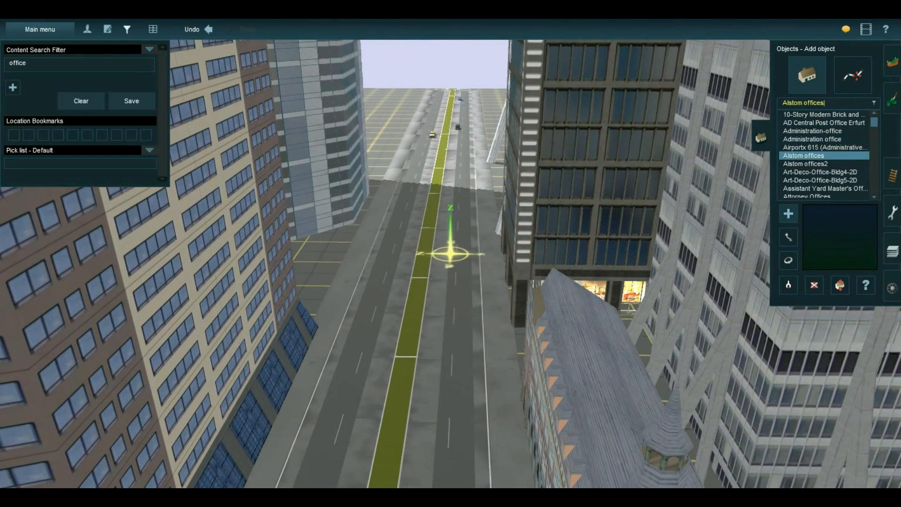
pyautogui.scroll(-1, 817, 153)
pyautogui.click(806, 150)
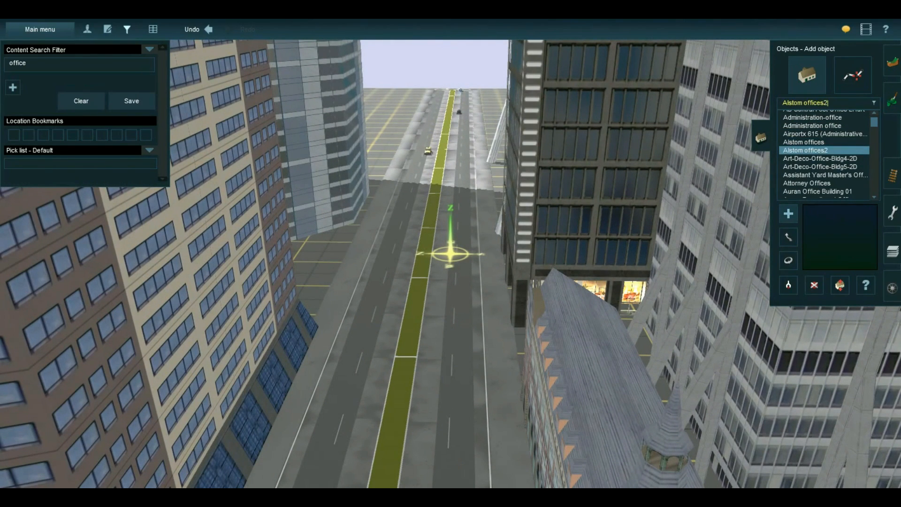
# Step: Place the Art-Deco-Office-Bldg4-2D on the empty lot along the median road and move it closer to the blue glass skyscraper
pyautogui.click(820, 158)
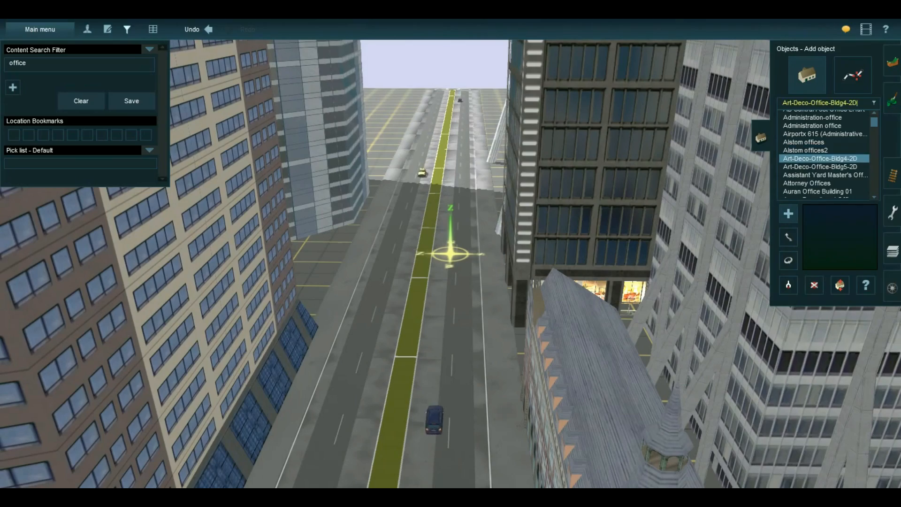
pyautogui.scroll(-2, 820, 158)
pyautogui.moveTo(454, 275); pyautogui.dragTo(446, 258, button='right')
pyautogui.click(449, 253)
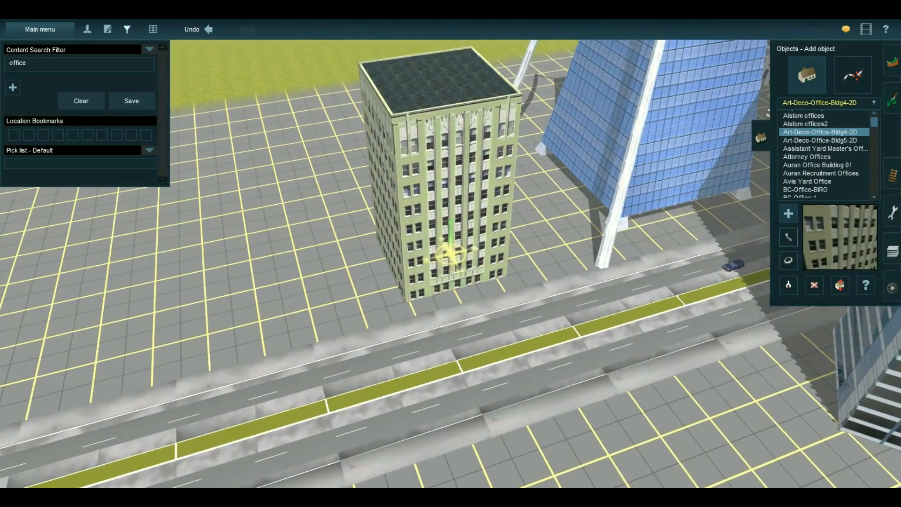
pyautogui.click(788, 237)
pyautogui.moveTo(450, 254); pyautogui.dragTo(517, 254)
# Step: Place the Art-Deco-Office-Bldg5-2D along the road and move it close beside the green art deco building
pyautogui.click(820, 140)
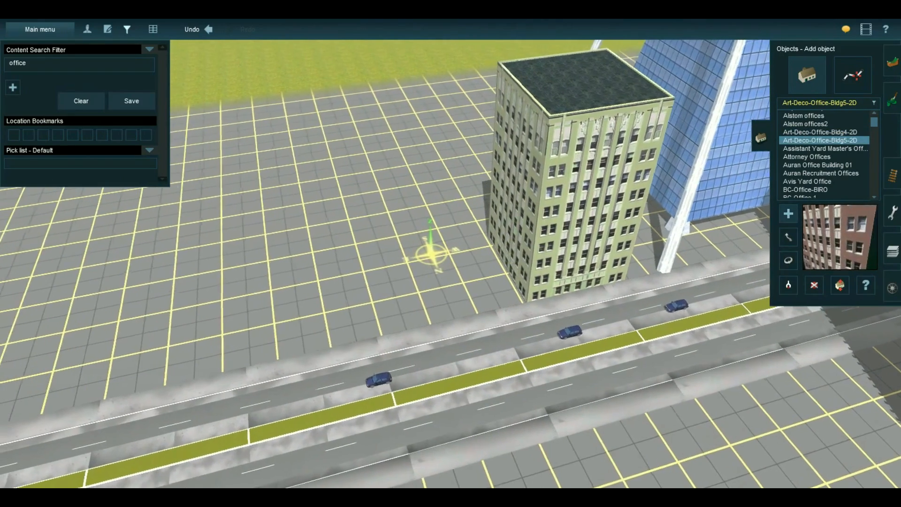
pyautogui.click(444, 253)
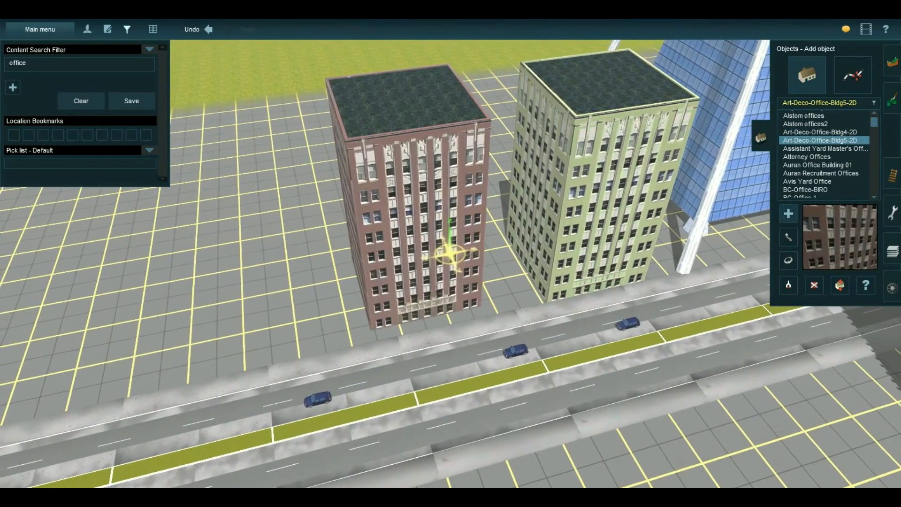
pyautogui.click(788, 237)
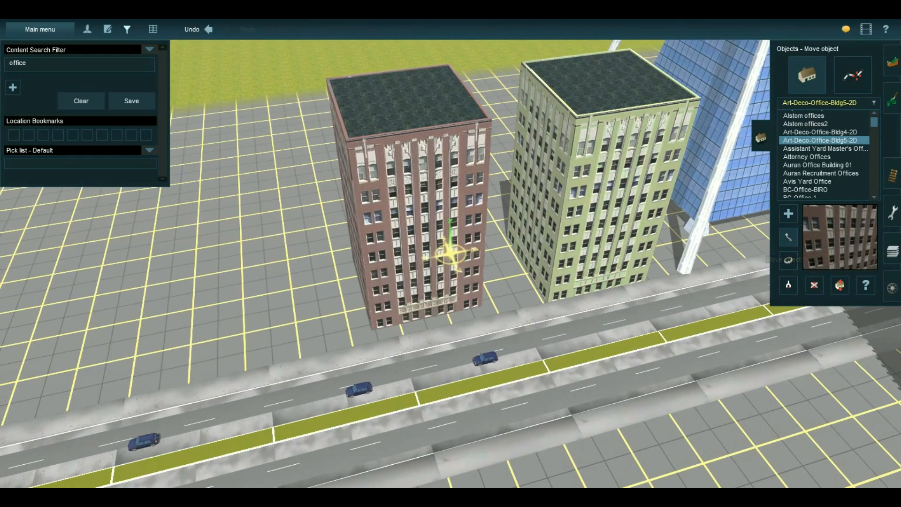
pyautogui.moveTo(423, 254); pyautogui.dragTo(452, 255)
# Step: Preview the Assistant Yard Master's Office, then place the Attorney Offices and move it off the road beside the brown art deco building
pyautogui.click(825, 148)
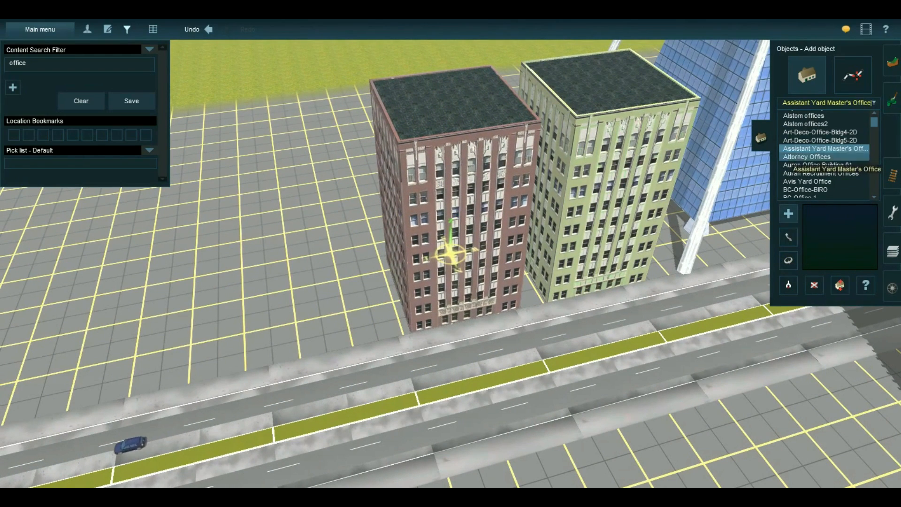
pyautogui.rightClick(343, 339)
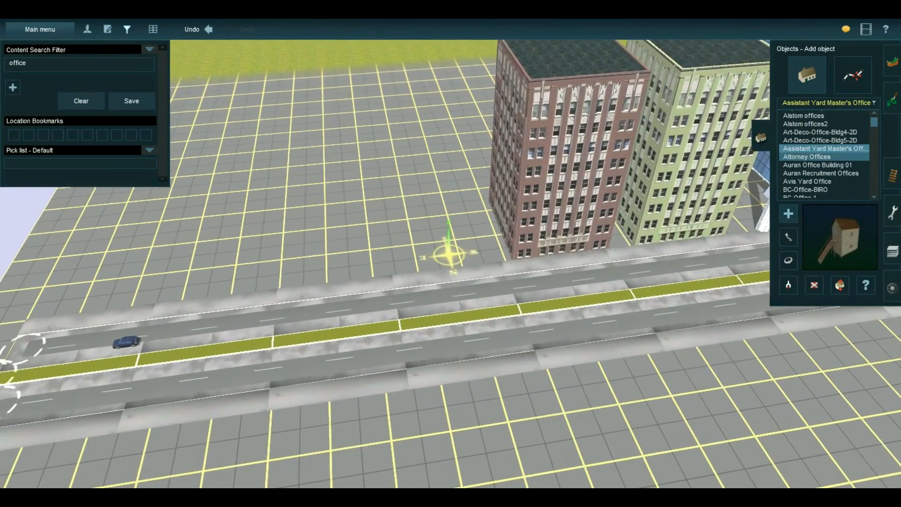
pyautogui.click(806, 157)
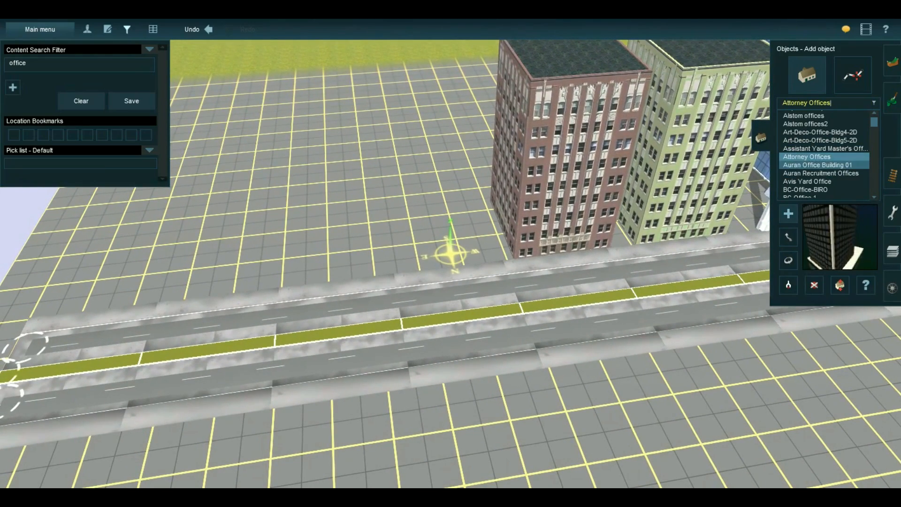
pyautogui.click(450, 254)
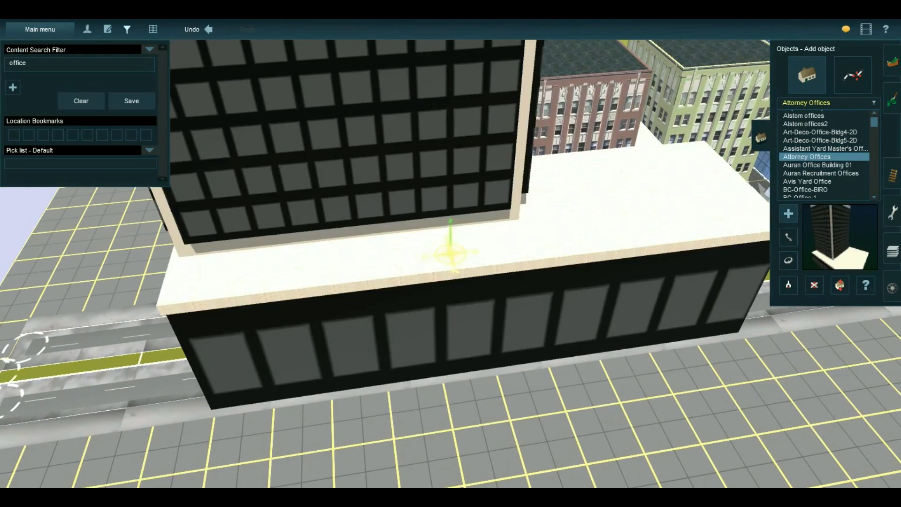
pyautogui.press('m')
pyautogui.scroll(-6, 450, 253)
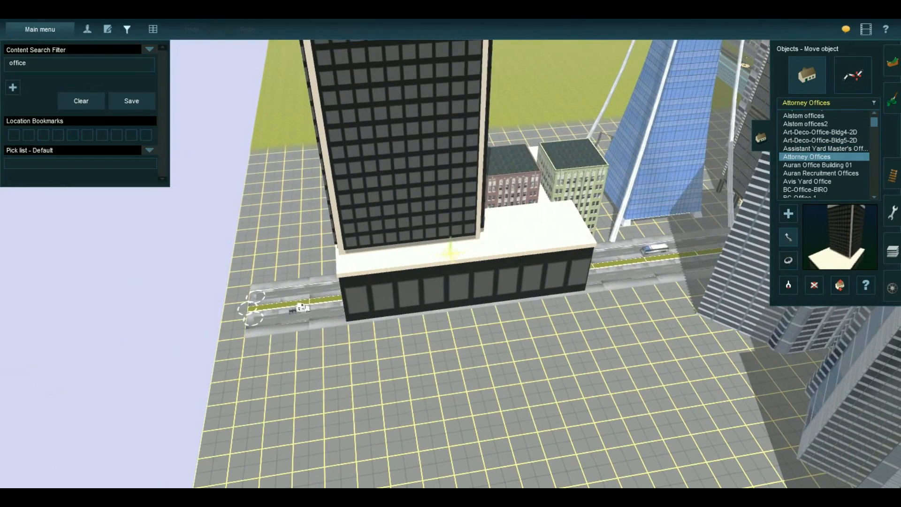
pyautogui.moveTo(450, 254); pyautogui.dragTo(391, 245)
# Step: Place the Auran Office Building 01 on the empty lot across the road from the art deco buildings
pyautogui.click(817, 165)
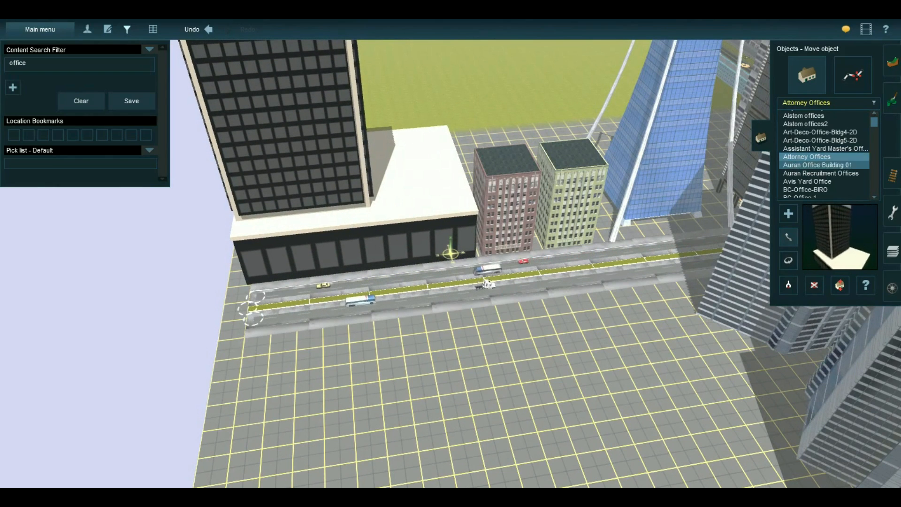
pyautogui.click(633, 315)
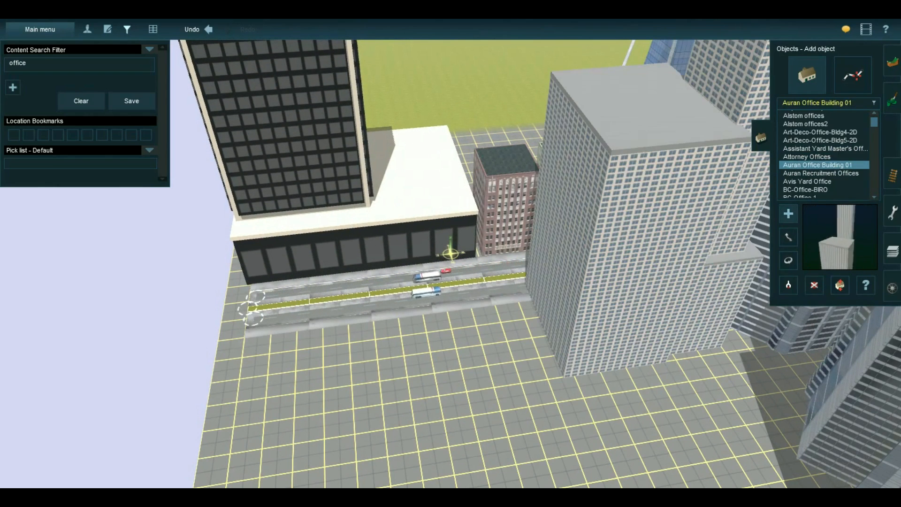
# Step: Move the Auran Office Building 01 farther out on its empty lot across the road from the art deco buildings
pyautogui.click(788, 237)
pyautogui.moveTo(633, 314); pyautogui.dragTo(602, 345)
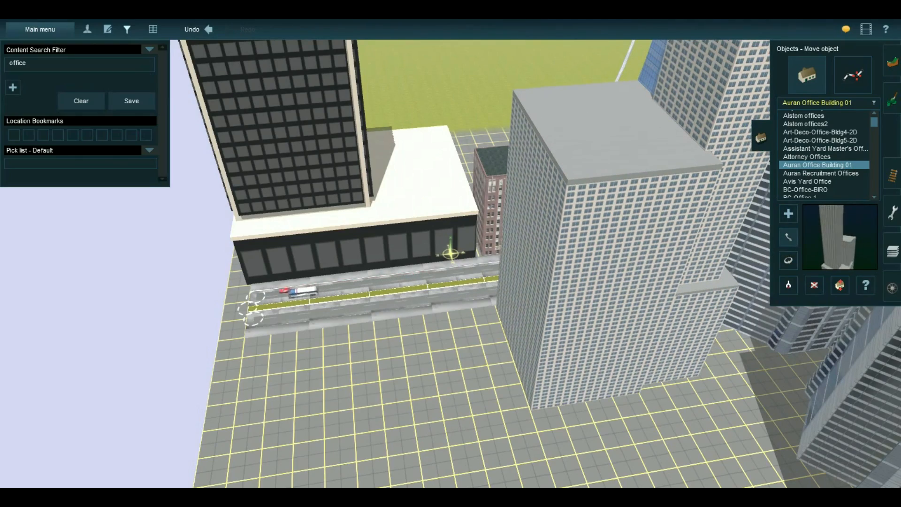
# Step: Place the Auran Recruitment Offices on the empty lot at the end of the median road, opposite the black office tower
pyautogui.press('d')
pyautogui.press('Left')
pyautogui.press('Left')
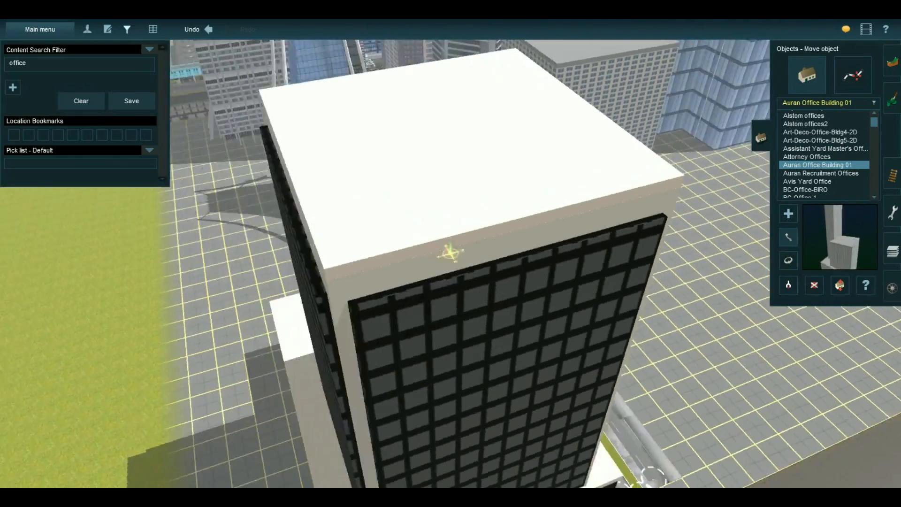
pyautogui.press('Up')
pyautogui.press('w')
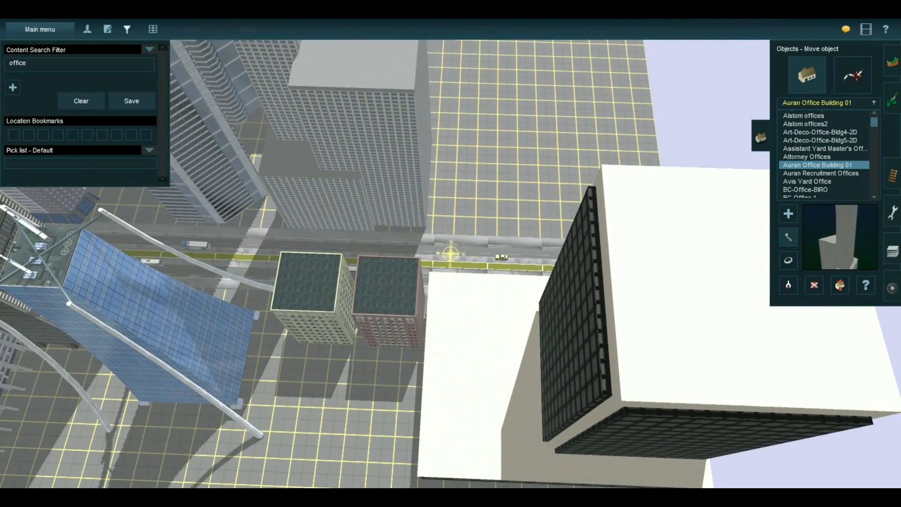
pyautogui.press('Left')
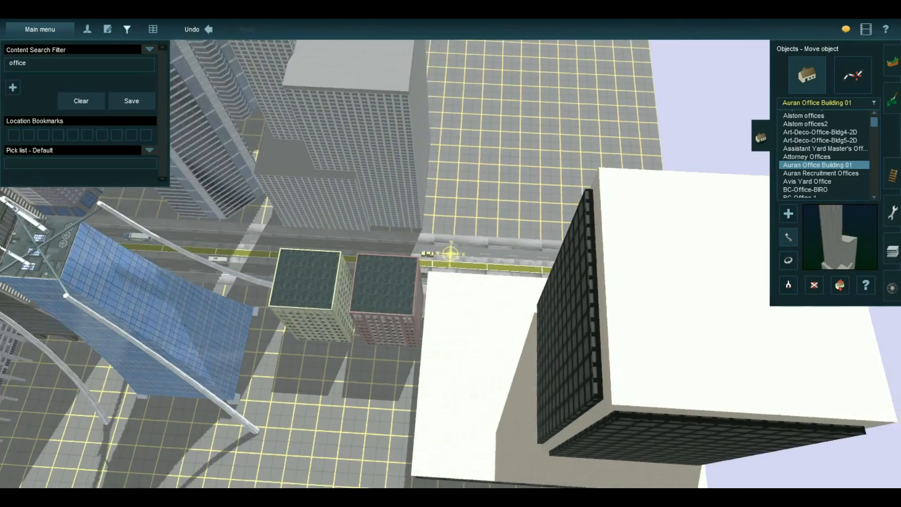
pyautogui.click(821, 173)
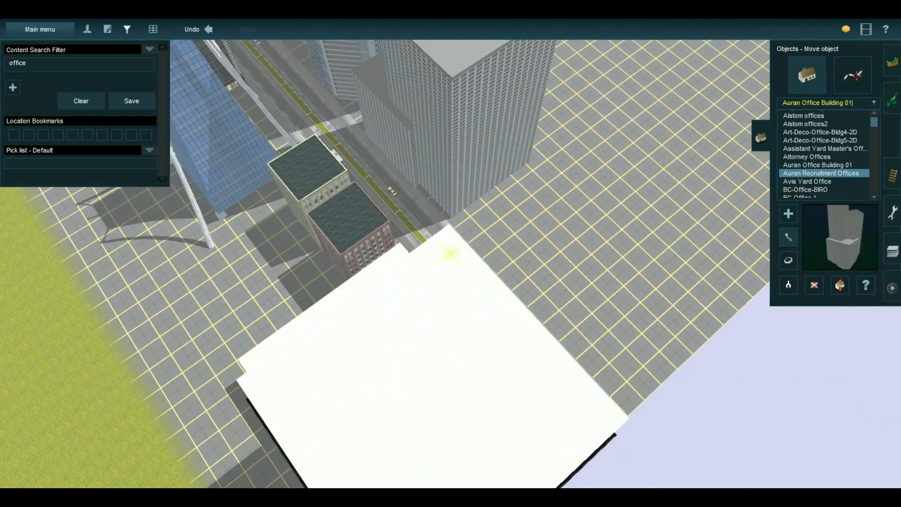
pyautogui.scroll(5, 450, 253)
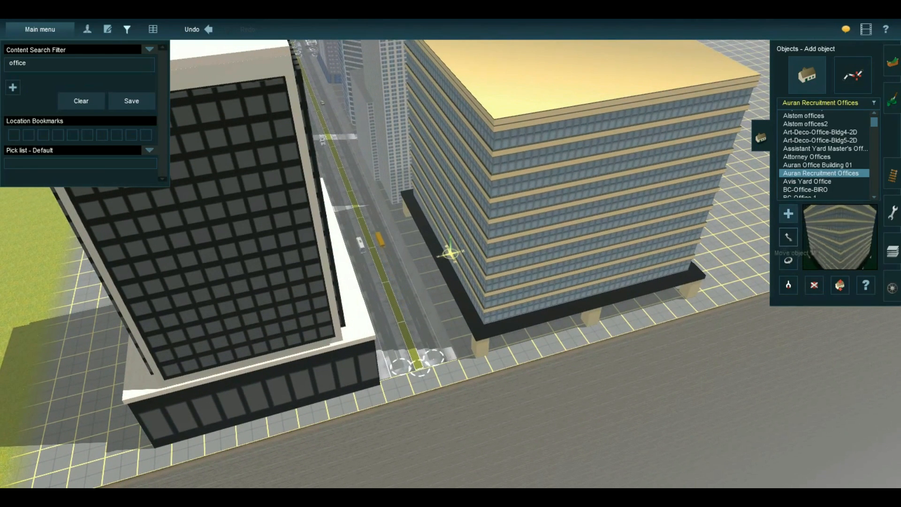
pyautogui.click(788, 237)
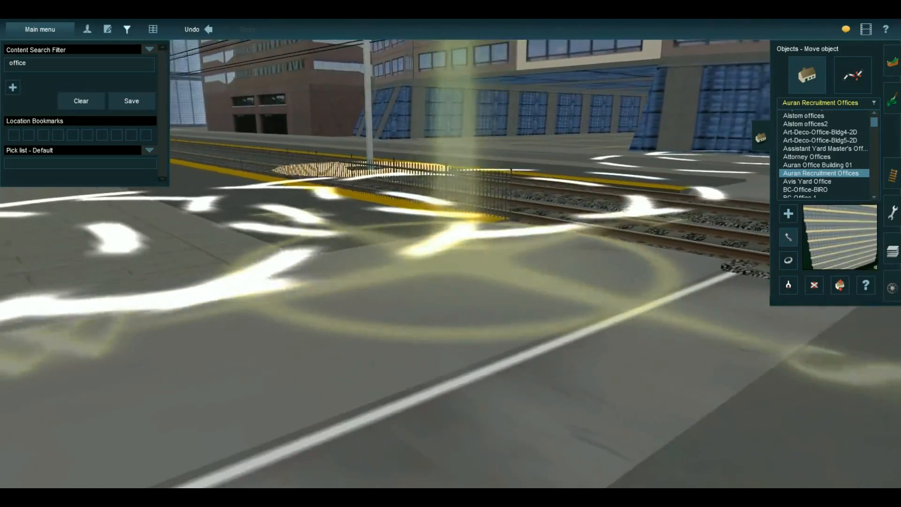
# Step: Delete the fence spline running along the platform edge beside the tracks
pyautogui.press('Up')
pyautogui.press('F5')
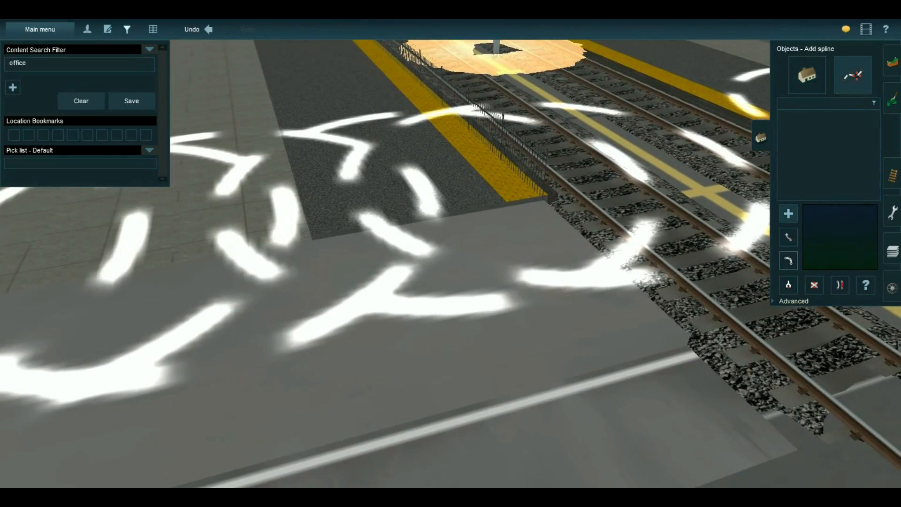
pyautogui.press('g')
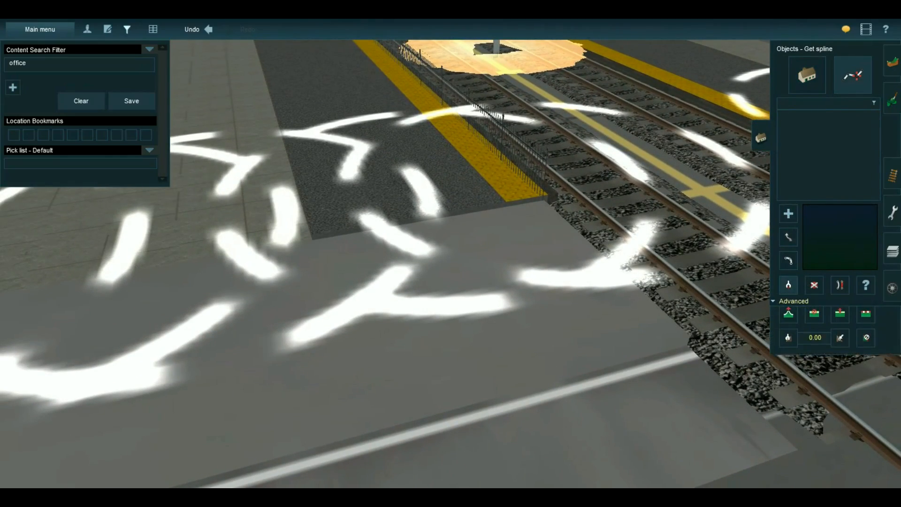
pyautogui.press('i')
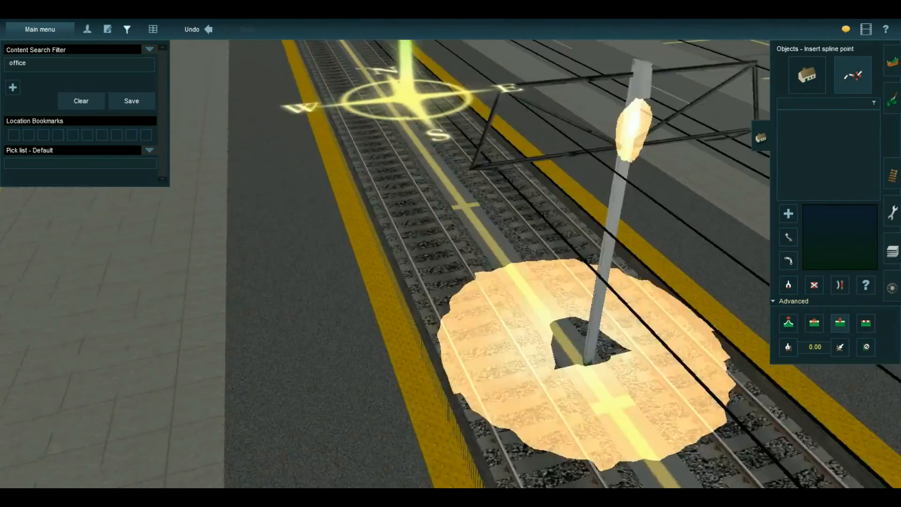
pyautogui.press('Up')
pyautogui.press('Up')
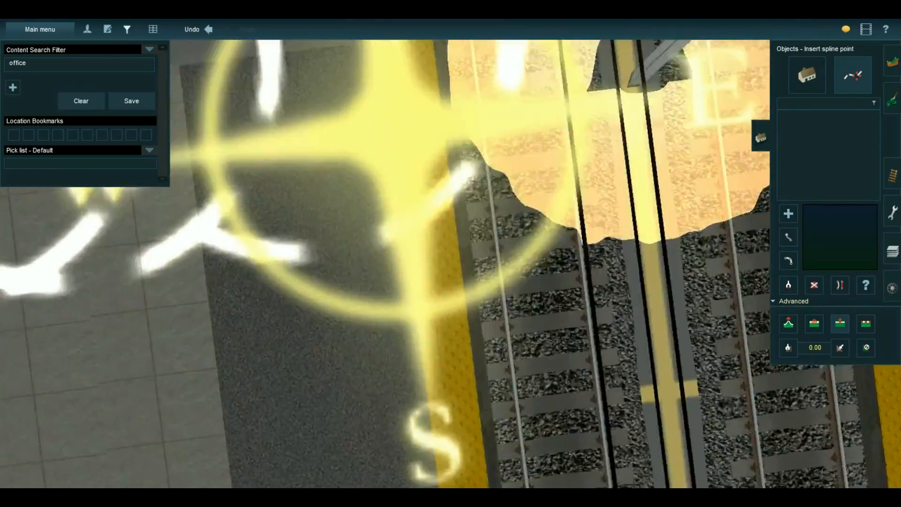
pyautogui.press('Up')
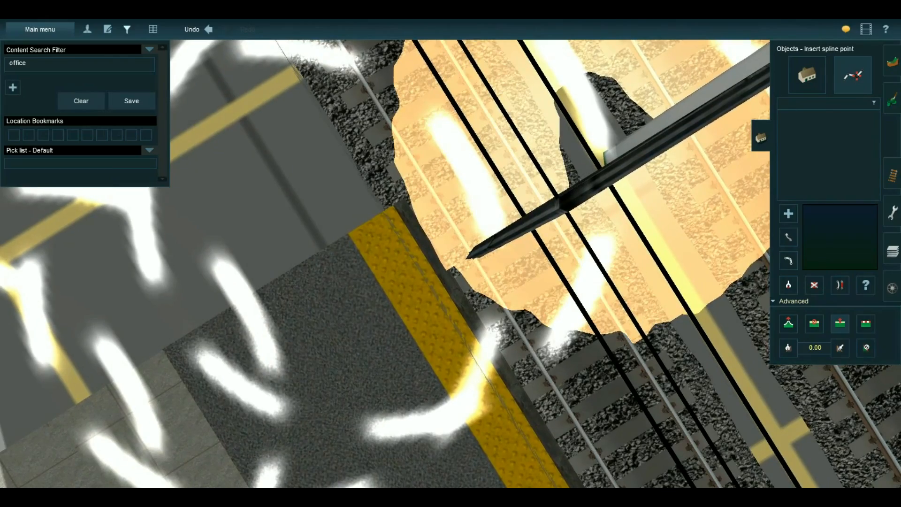
pyautogui.click(815, 285)
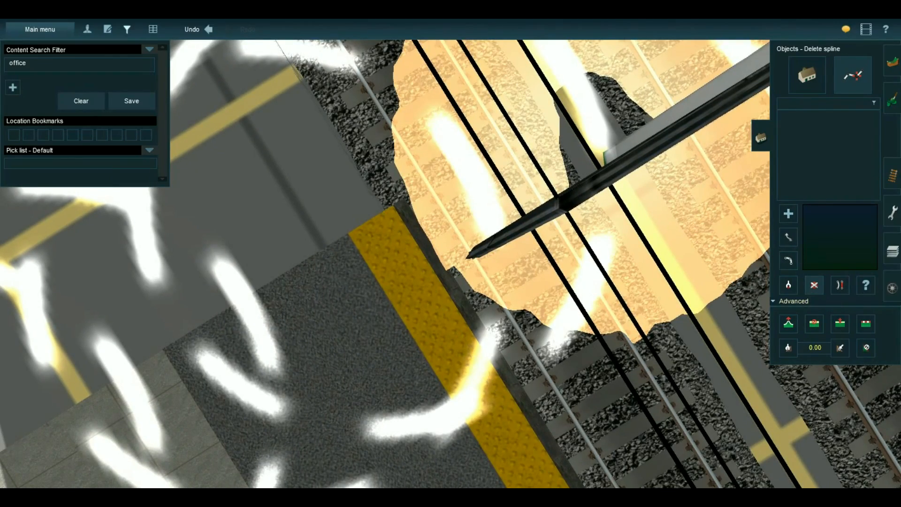
pyautogui.press('Down')
pyautogui.press('Left')
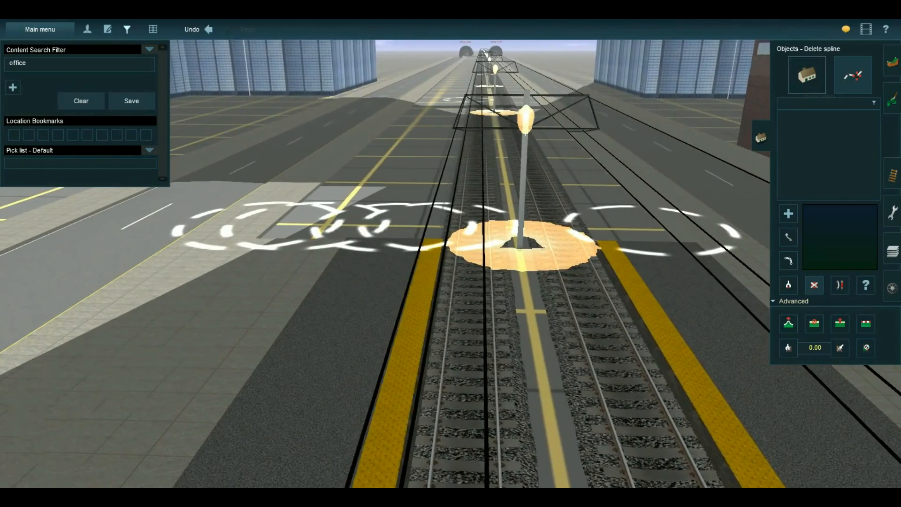
# Step: Preview the Avis Yard Office and BC-Office-BIRO, then place BC-Office 1 beside the blue glass building and turn it to face the road
pyautogui.click(807, 74)
pyautogui.press('pagedown')
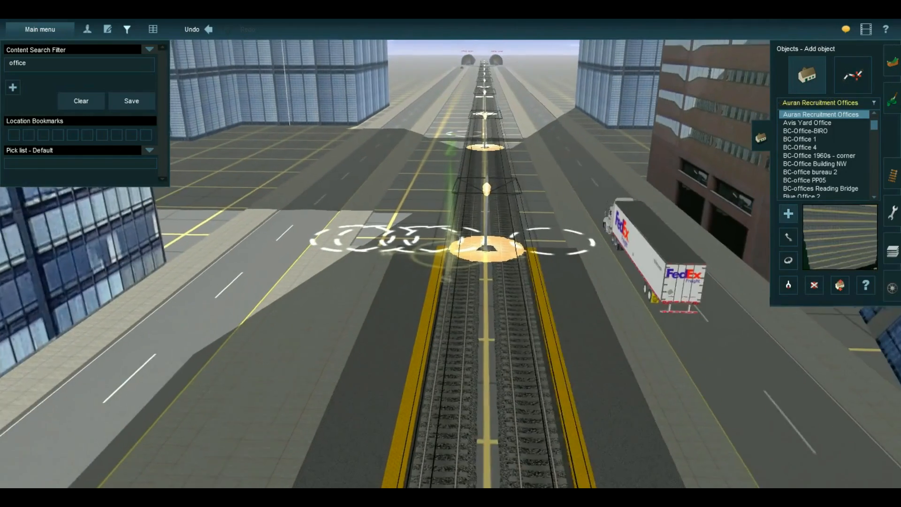
pyautogui.press('Down')
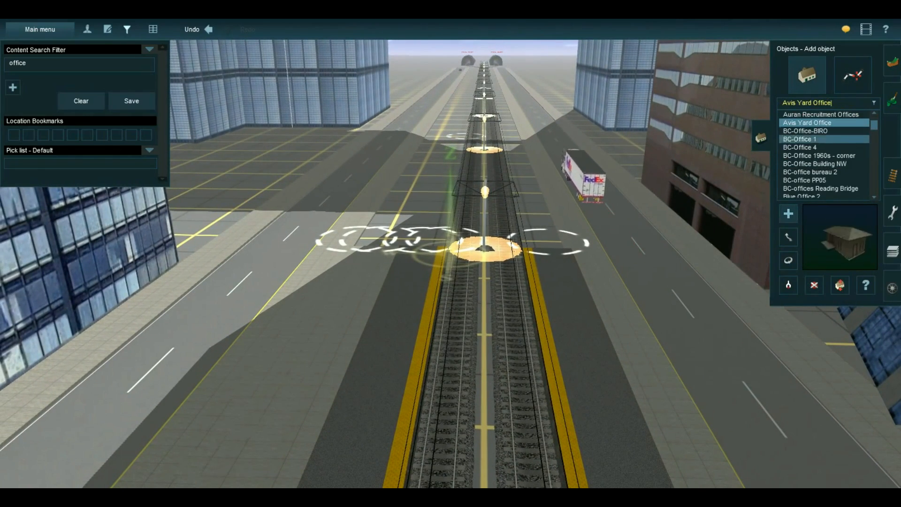
pyautogui.press('Down')
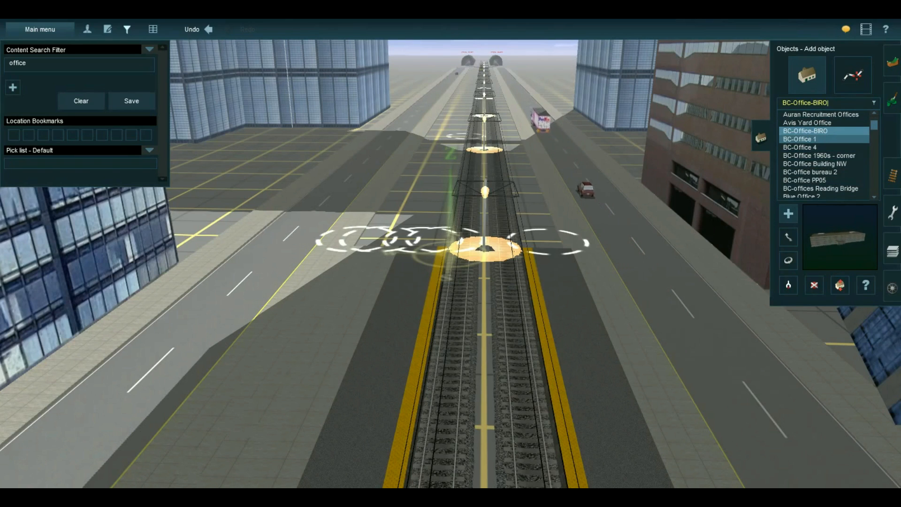
pyautogui.press('Down')
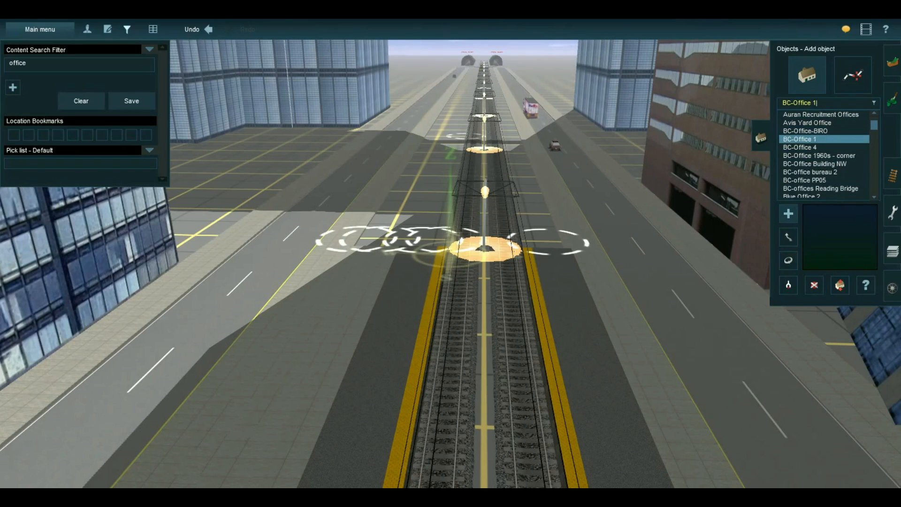
pyautogui.moveTo(402, 240)
pyautogui.mouseDown(button='right')
pyautogui.moveTo(423, 252)
pyautogui.moveTo(432, 290)
pyautogui.moveTo(383, 362)
pyautogui.moveTo(438, 237)
pyautogui.moveTo(493, 207)
pyautogui.moveTo(546, 197)
pyautogui.moveTo(444, 272)
pyautogui.mouseUp(button='right')
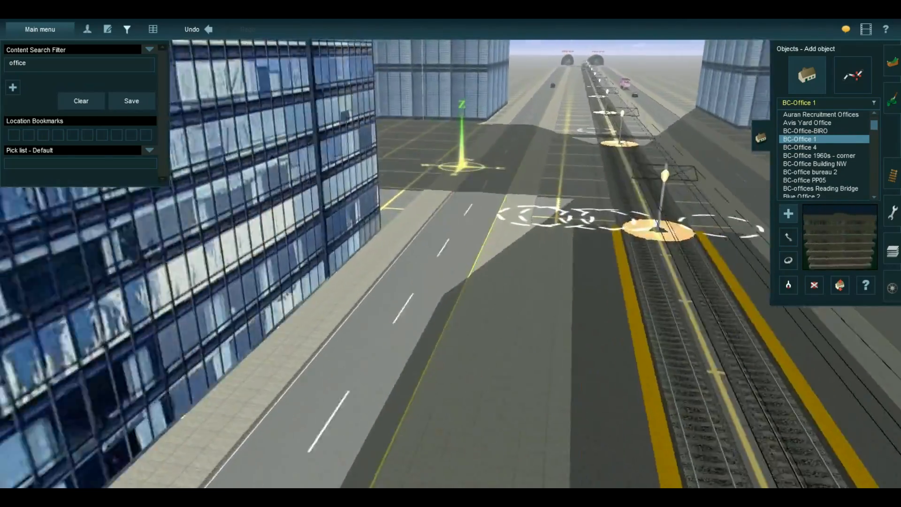
pyautogui.moveTo(539, 220); pyautogui.dragTo(307, 422, button='right')
pyautogui.click(445, 255)
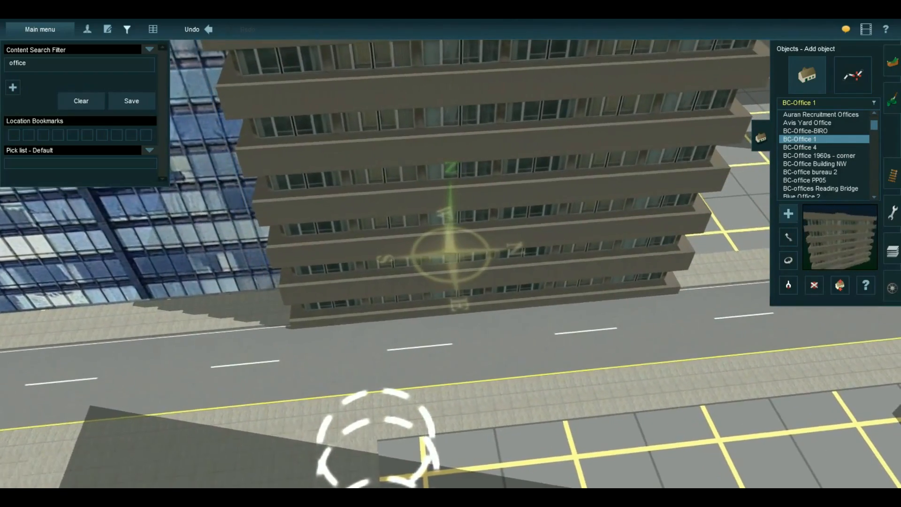
pyautogui.click(789, 260)
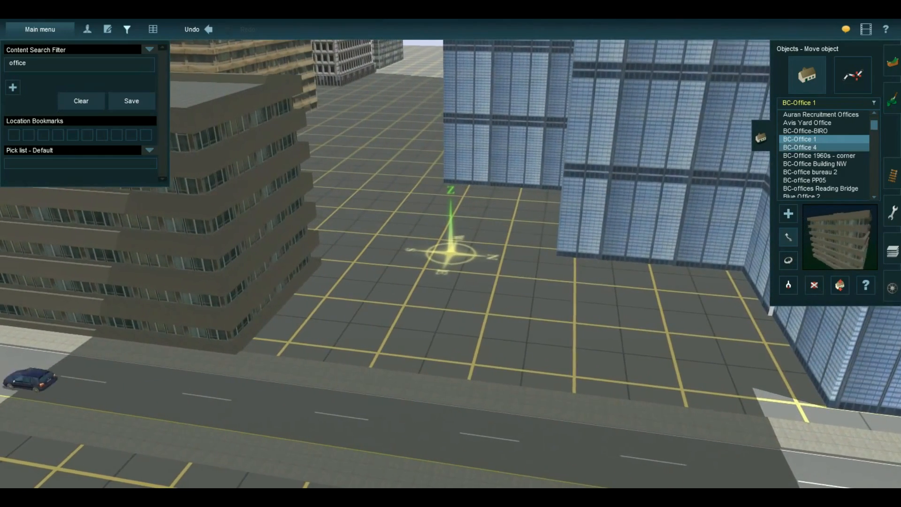
# Step: Place BC-Office 4 on the empty roadside lot next to BC-Office 1
pyautogui.click(823, 147)
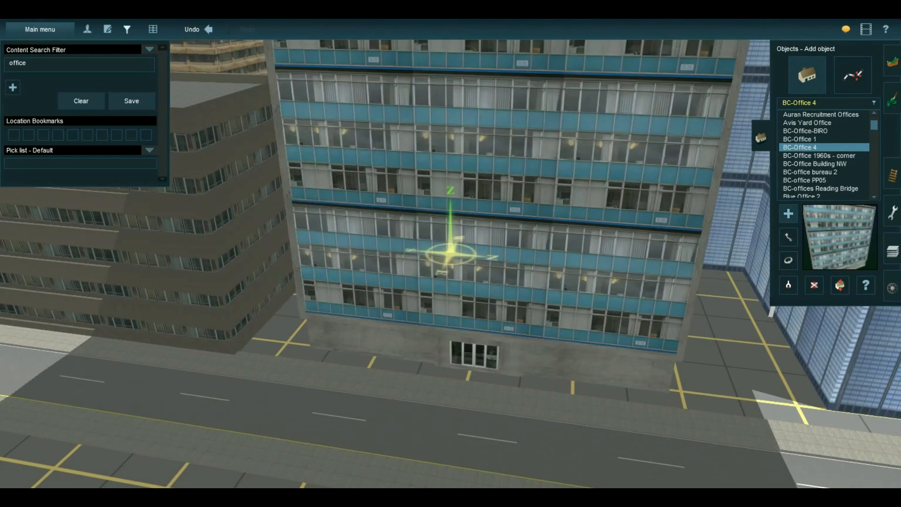
pyautogui.press('Left')
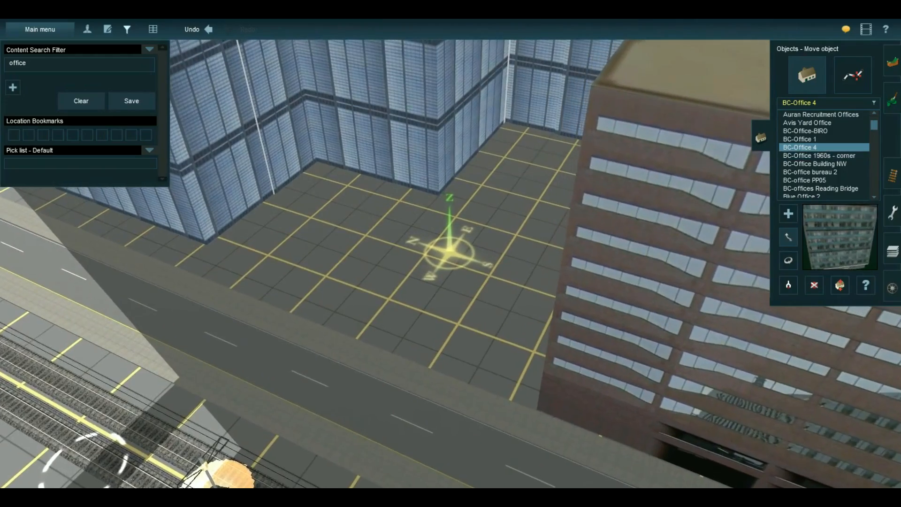
# Step: Preview the BC 1960s corner, Building NW and bureau 2 offices, then place BC-office PP05 beside the brown office building and move it closer to the road
pyautogui.click(819, 156)
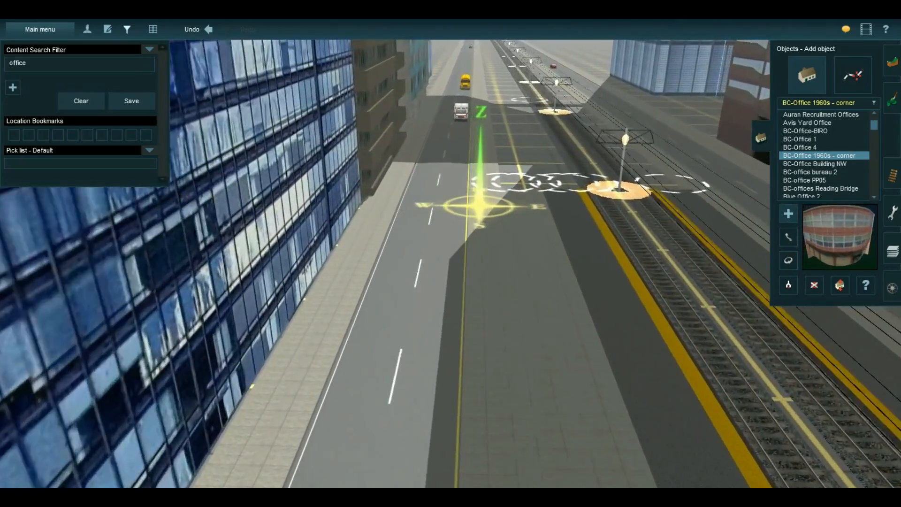
pyautogui.moveTo(480, 206); pyautogui.dragTo(473, 238, button='right')
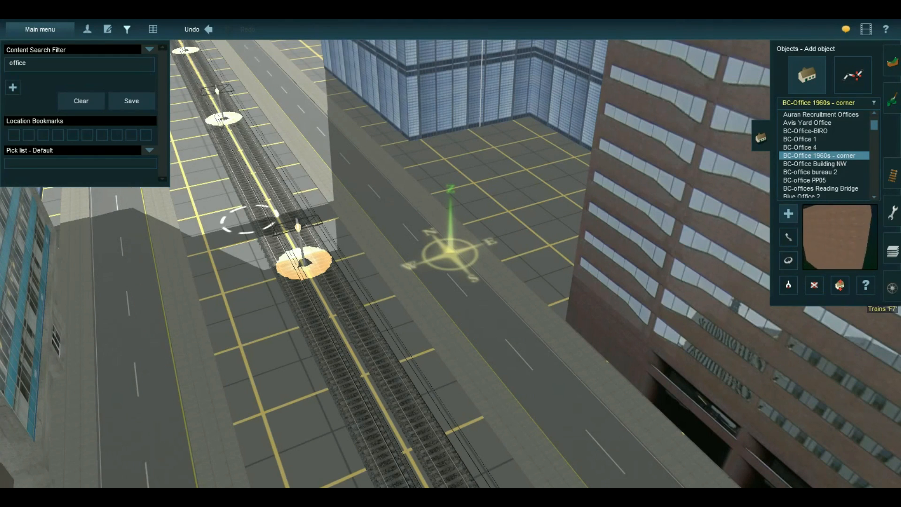
pyautogui.click(814, 163)
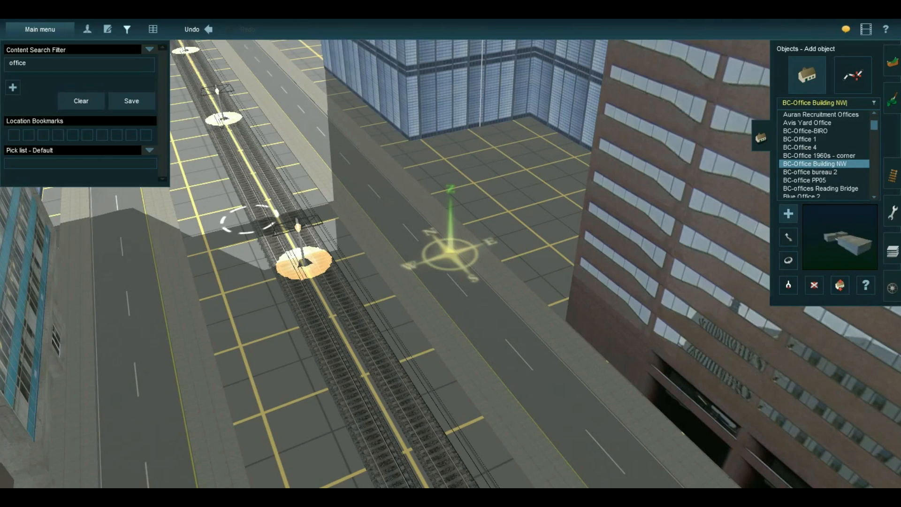
pyautogui.click(814, 172)
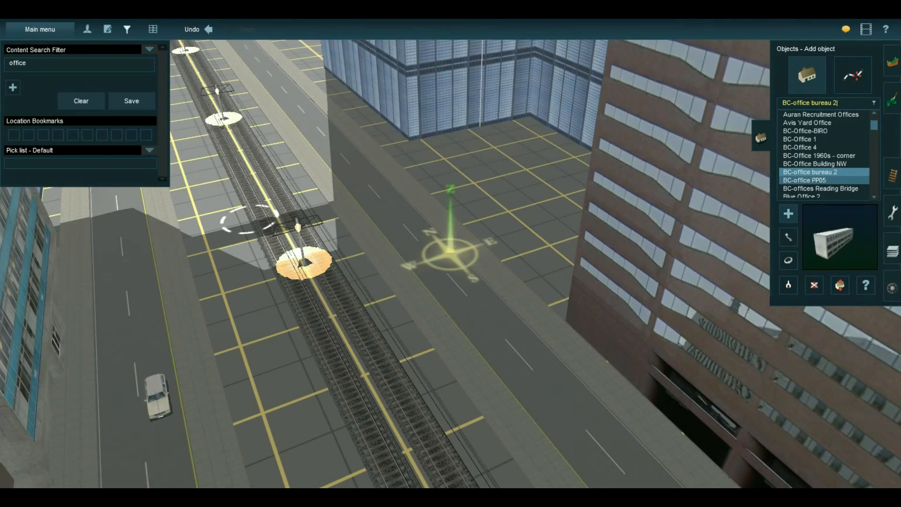
pyautogui.click(814, 180)
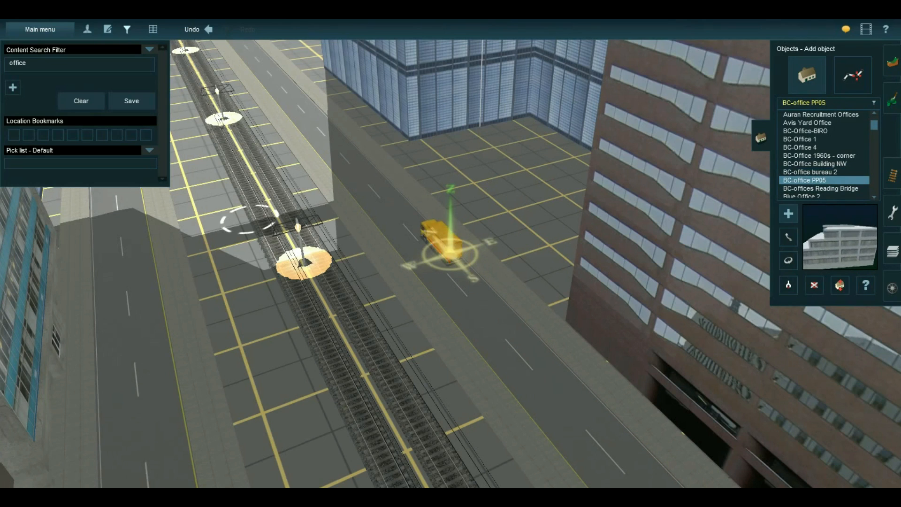
pyautogui.click(521, 188)
pyautogui.click(788, 254)
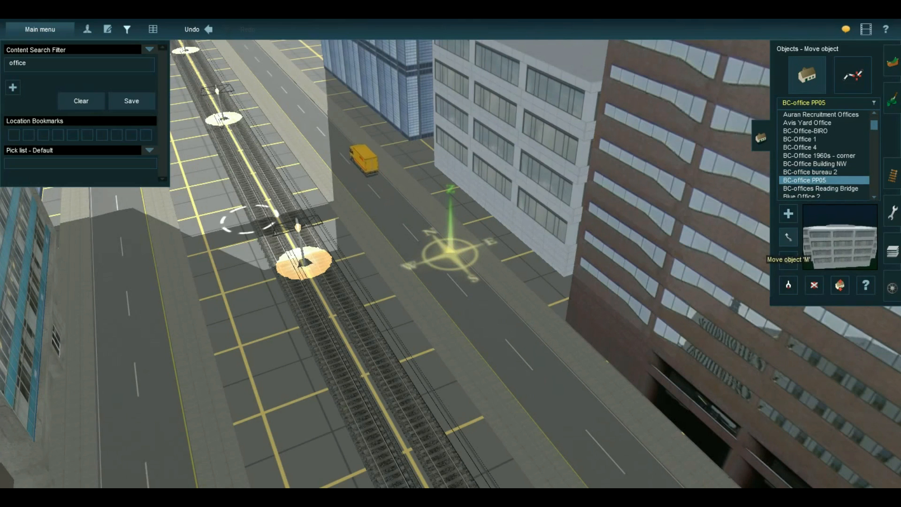
pyautogui.moveTo(521, 188); pyautogui.dragTo(503, 206)
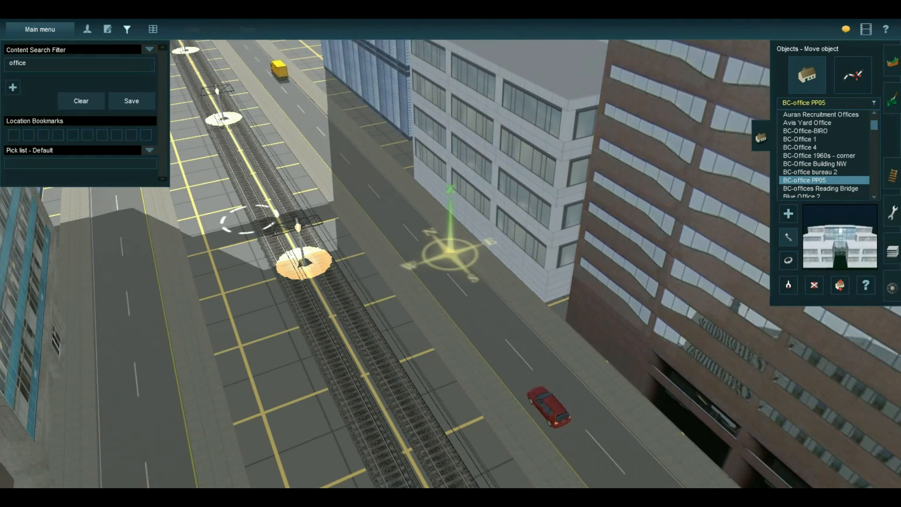
# Step: Place the BC-offices Reading Bridge building on the empty lot beyond the glass skyscrapers, alongside the road next to the tracks
pyautogui.scroll(-3, 450, 254)
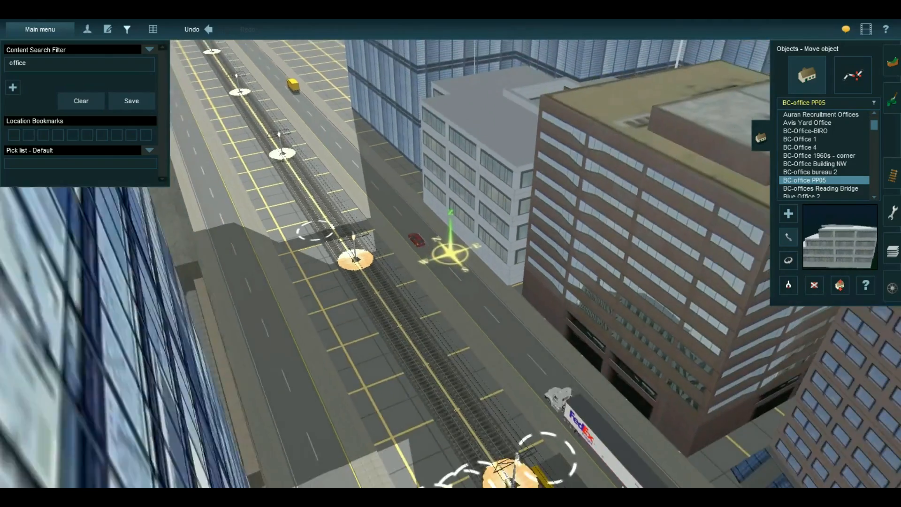
pyautogui.rightClick(466, 182)
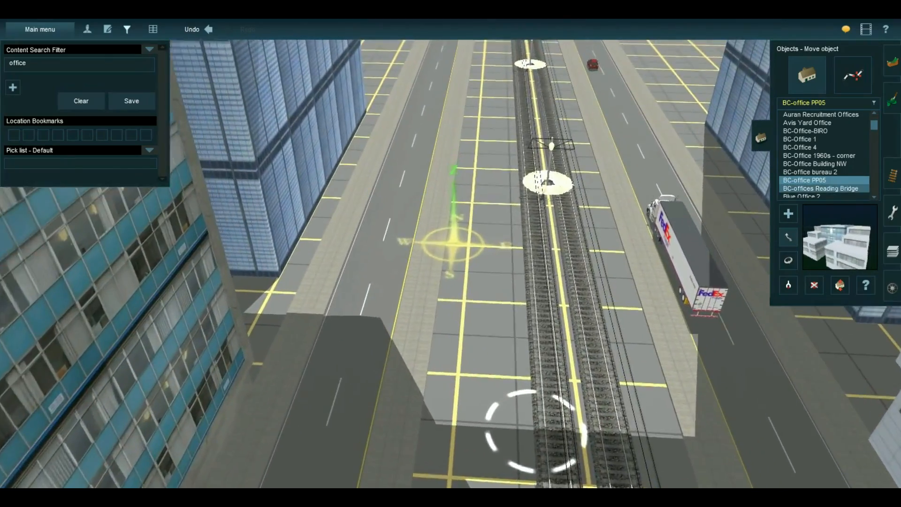
pyautogui.click(821, 188)
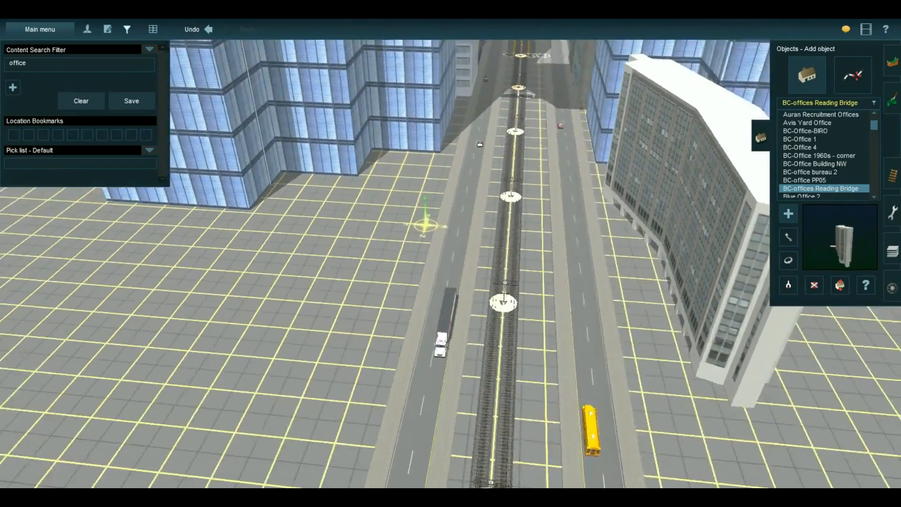
# Step: Preview Blue Office 2 and Brick Office 2, then place Brick Office 3 beside the road and move it closer to the blue glass building
pyautogui.scroll(-1, 824, 155)
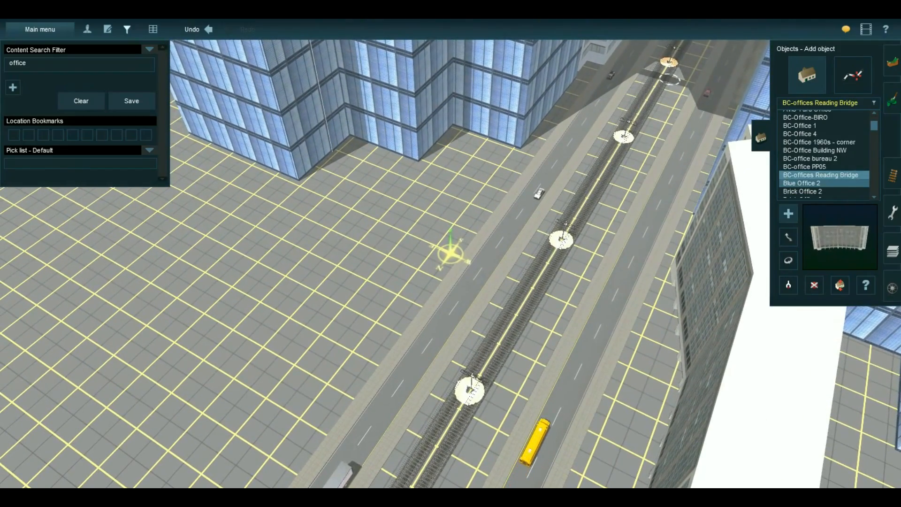
pyautogui.scroll(-1, 824, 186)
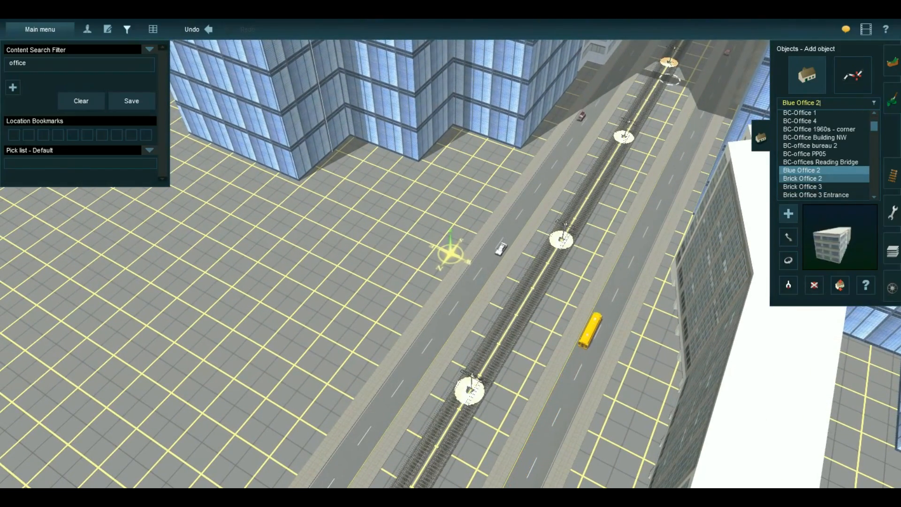
pyautogui.click(824, 178)
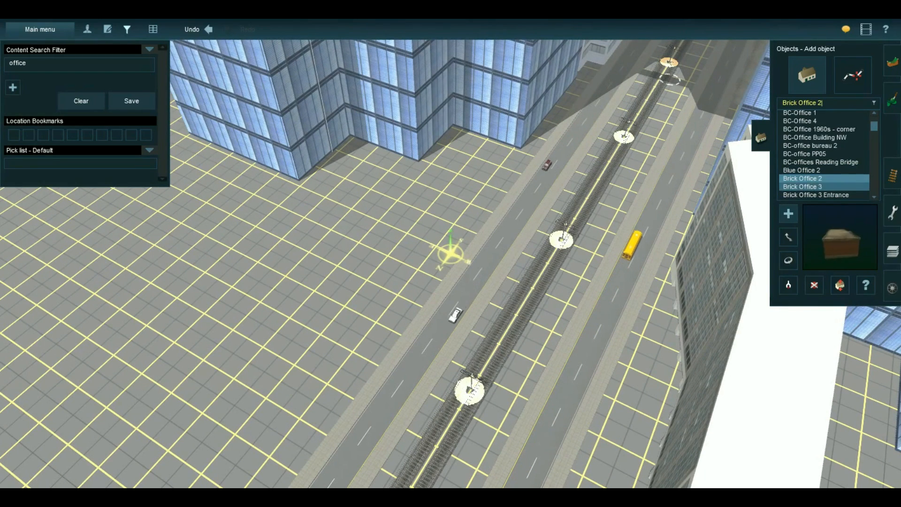
pyautogui.click(824, 186)
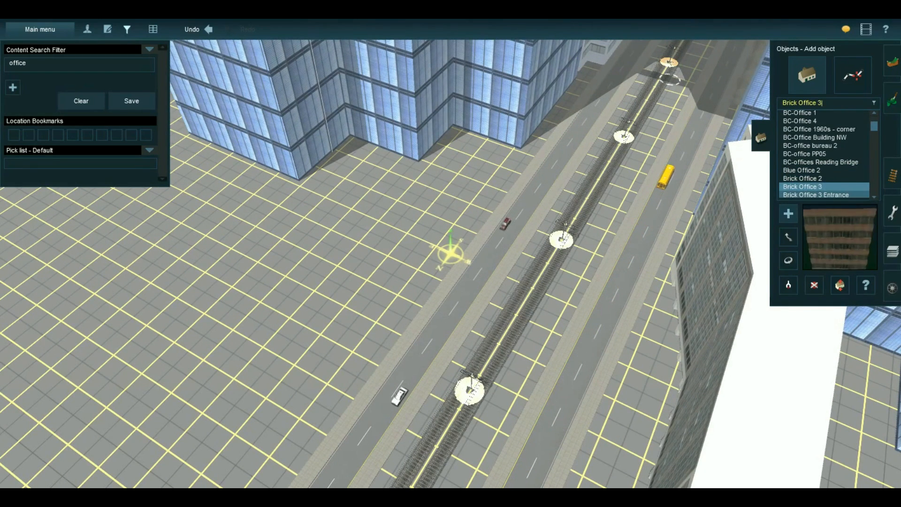
pyautogui.click(452, 225)
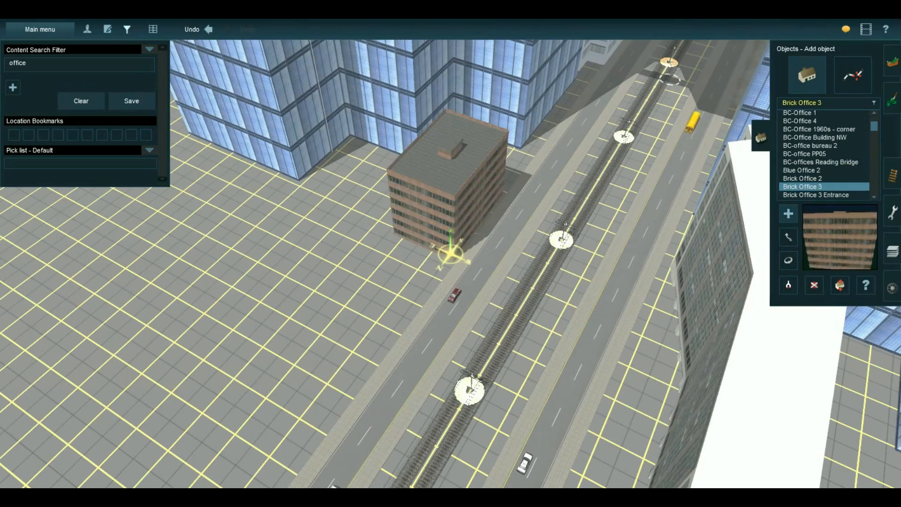
pyautogui.press('Left')
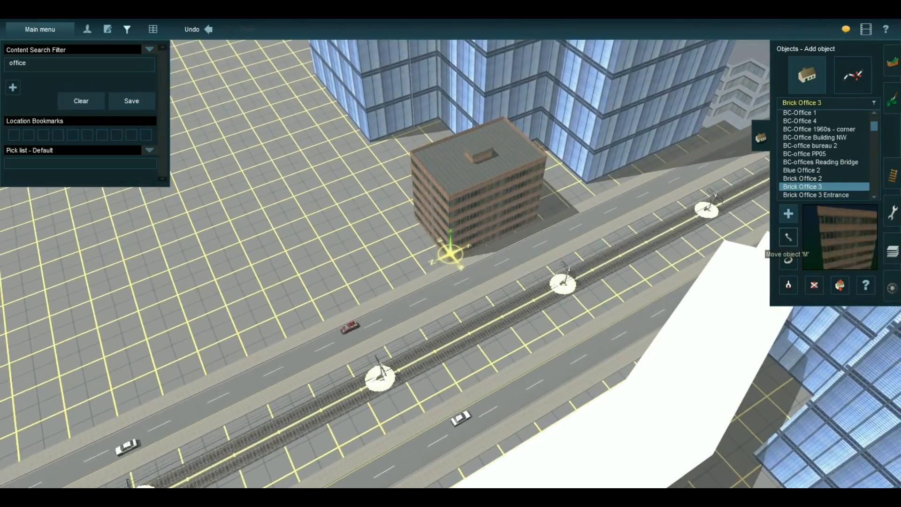
pyautogui.click(788, 237)
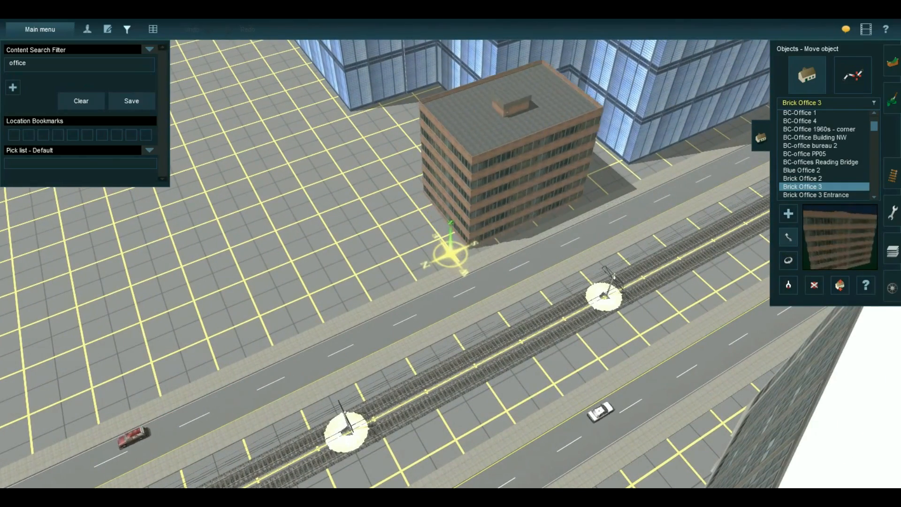
pyautogui.moveTo(509, 155); pyautogui.dragTo(544, 149)
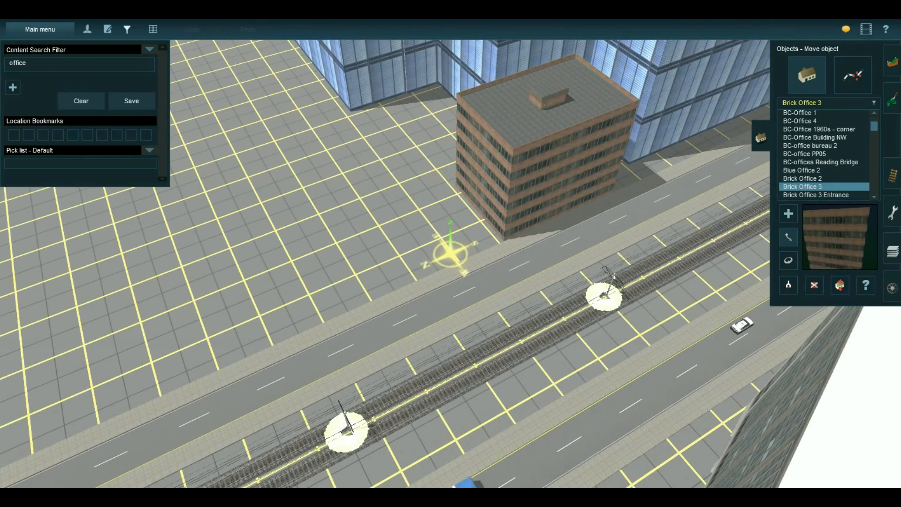
# Step: Preview the Brick Office 3 Entrance, Brick Office 4, Brick Office 11 ML1 and Brick Office Building objects
pyautogui.scroll(-1, 823, 185)
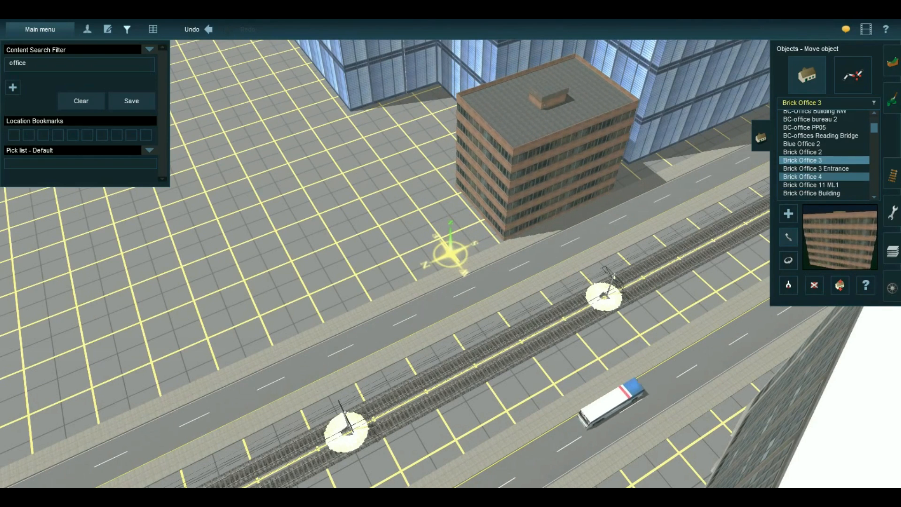
pyautogui.click(816, 168)
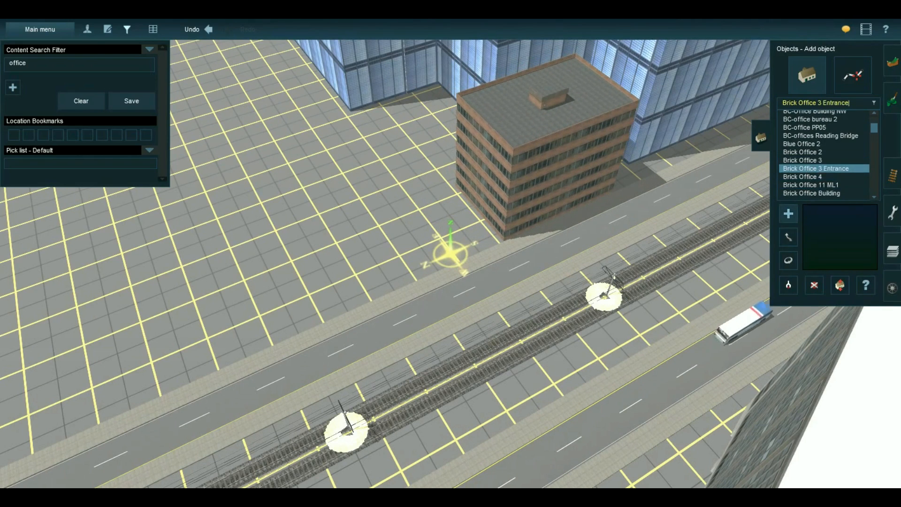
pyautogui.rightClick(366, 222)
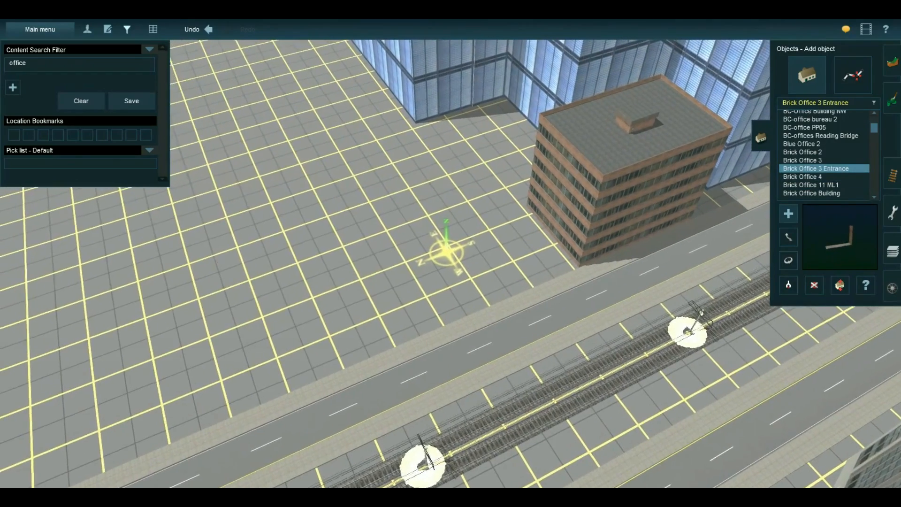
pyautogui.rightClick(402, 274)
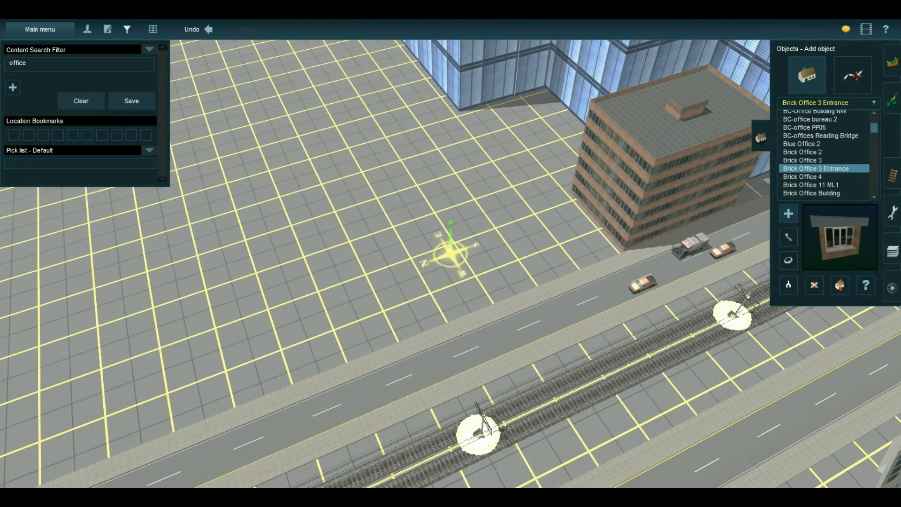
pyautogui.click(802, 176)
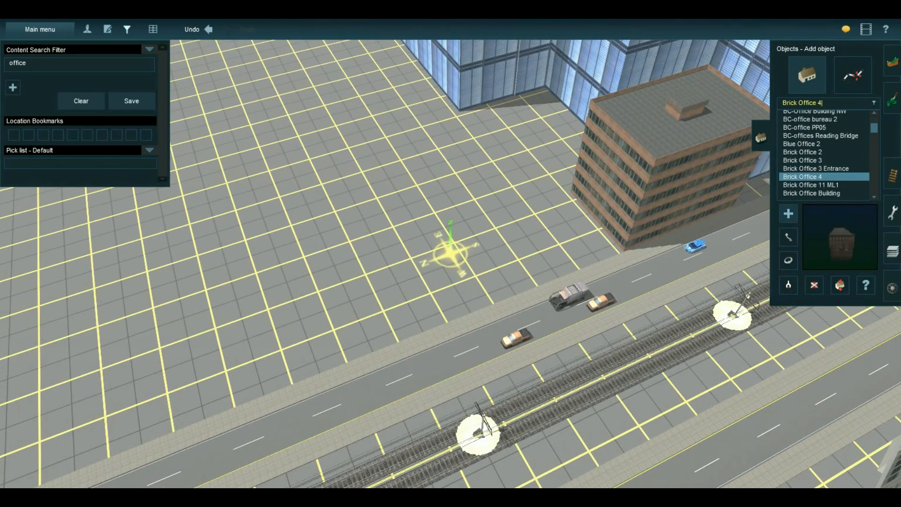
pyautogui.click(810, 185)
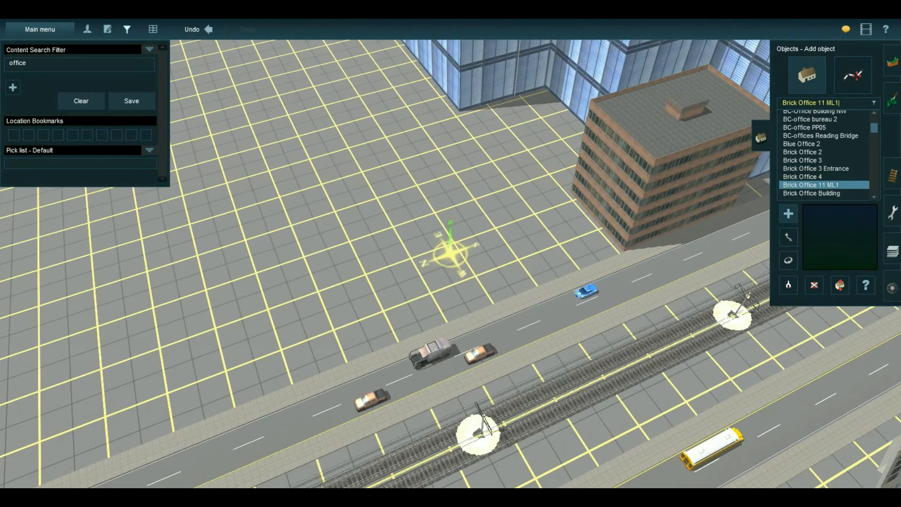
pyautogui.click(811, 193)
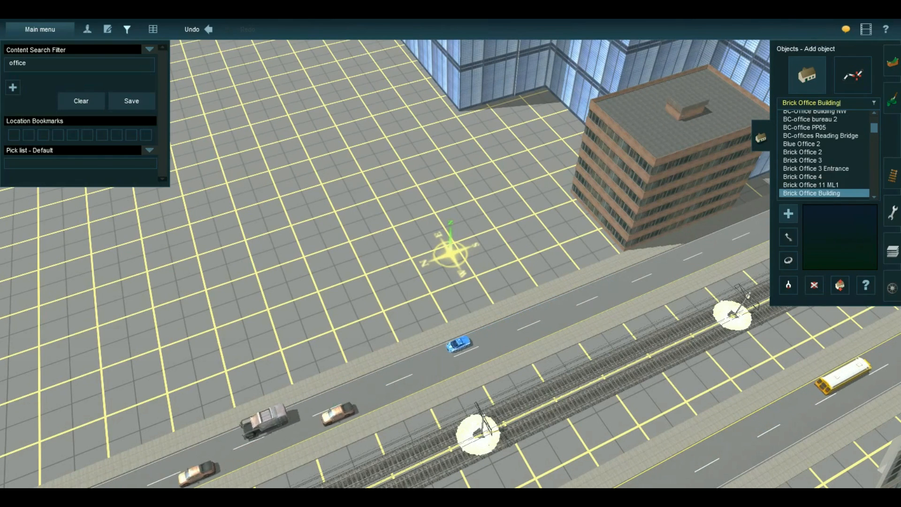
pyautogui.scroll(-2, 814, 186)
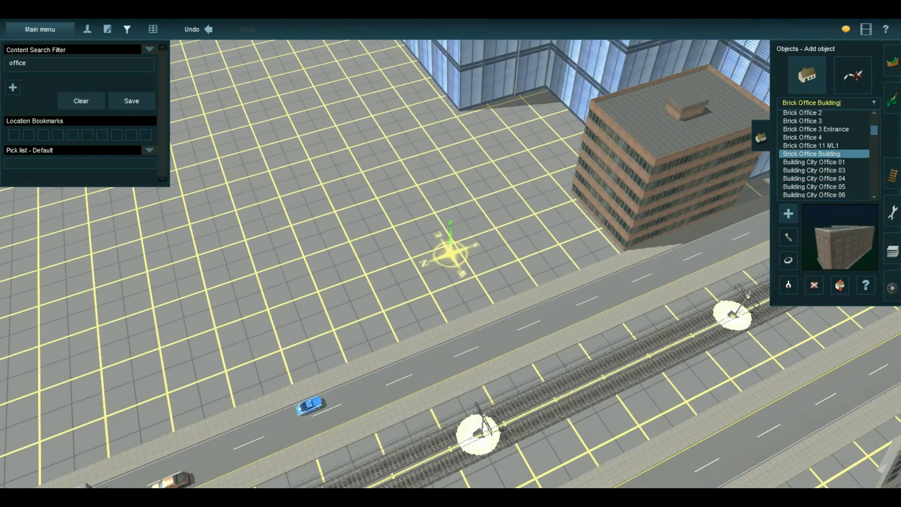
# Step: Place Building City Office 01 next to the brick office, rotate its bank entrance towards the road and move it up to the sidewalk
pyautogui.click(814, 162)
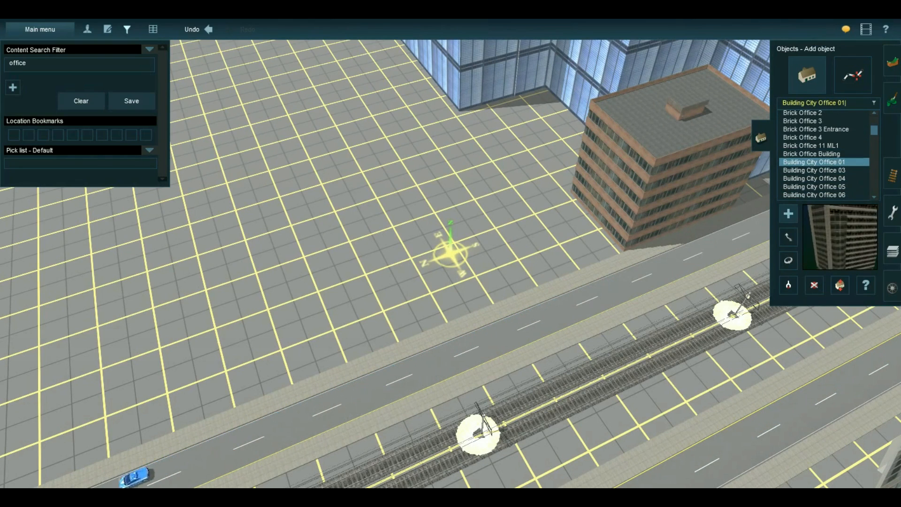
pyautogui.click(595, 143)
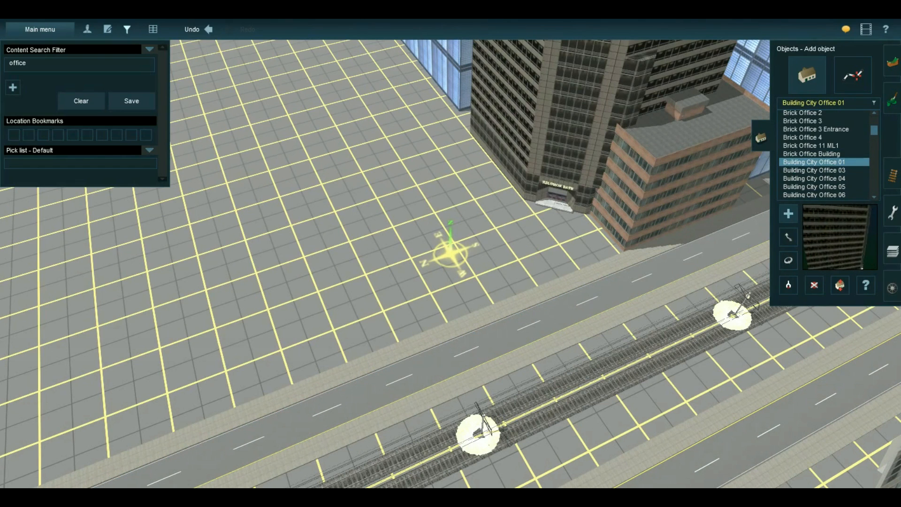
pyautogui.moveTo(595, 143); pyautogui.dragTo(472, 219)
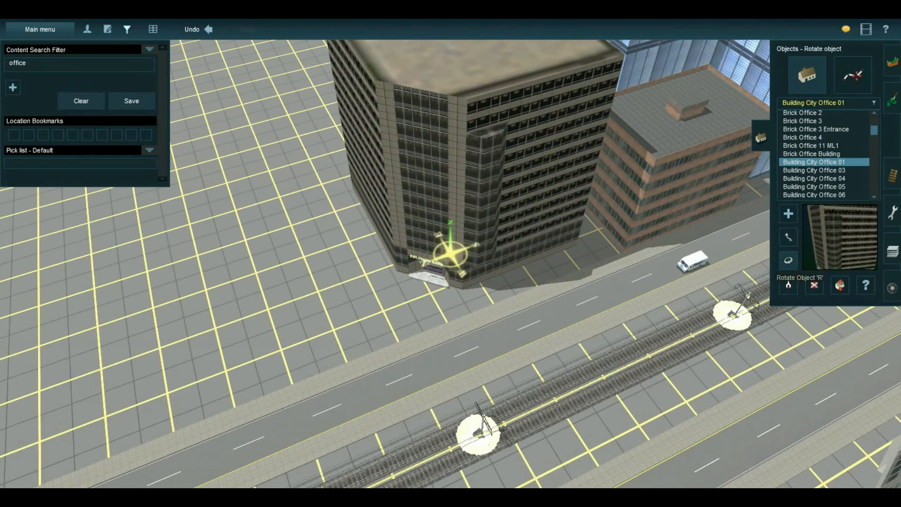
pyautogui.scroll(3, 449, 239)
pyautogui.moveTo(448, 239); pyautogui.dragTo(587, 239)
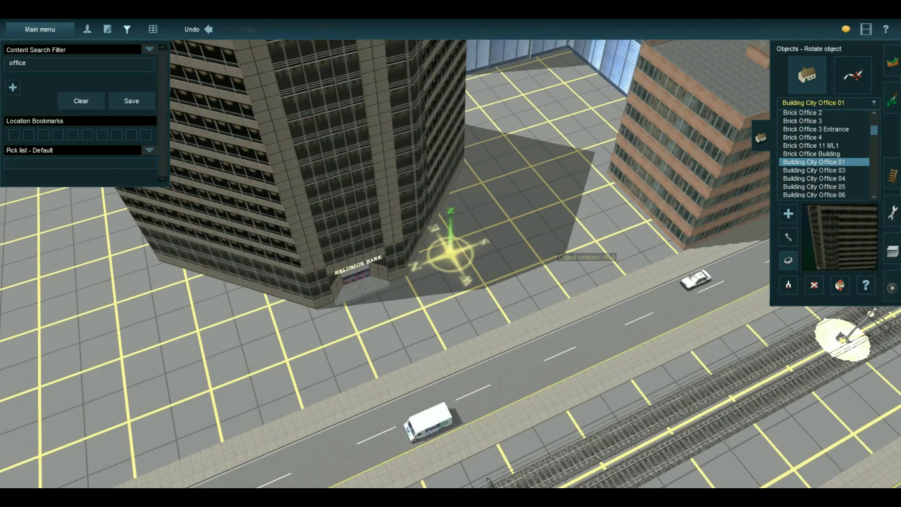
pyautogui.click(789, 237)
pyautogui.moveTo(376, 234); pyautogui.dragTo(451, 252)
pyautogui.scroll(5, 449, 253)
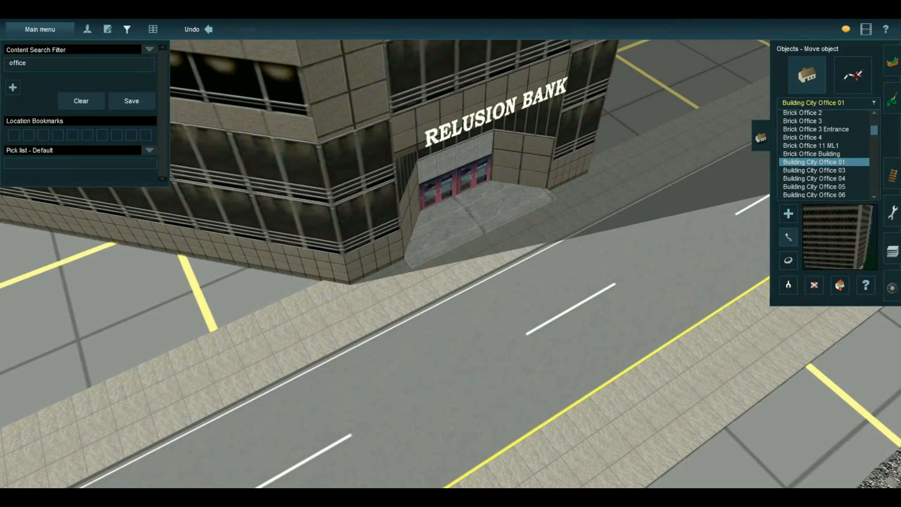
# Step: Try Building City Office 03 on the empty roadside lot beside the bank tower, then delete it
pyautogui.click(814, 170)
pyautogui.scroll(-5, 432, 345)
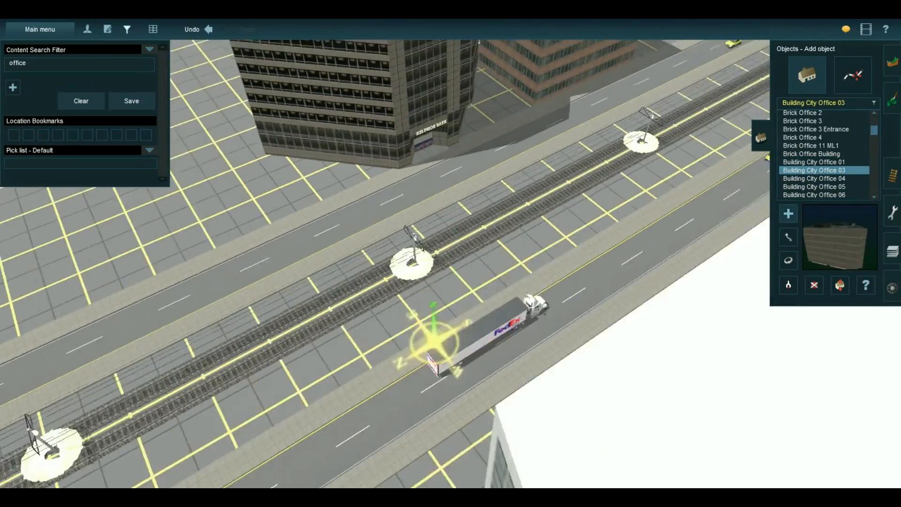
pyautogui.moveTo(434, 343); pyautogui.dragTo(435, 230, button='right')
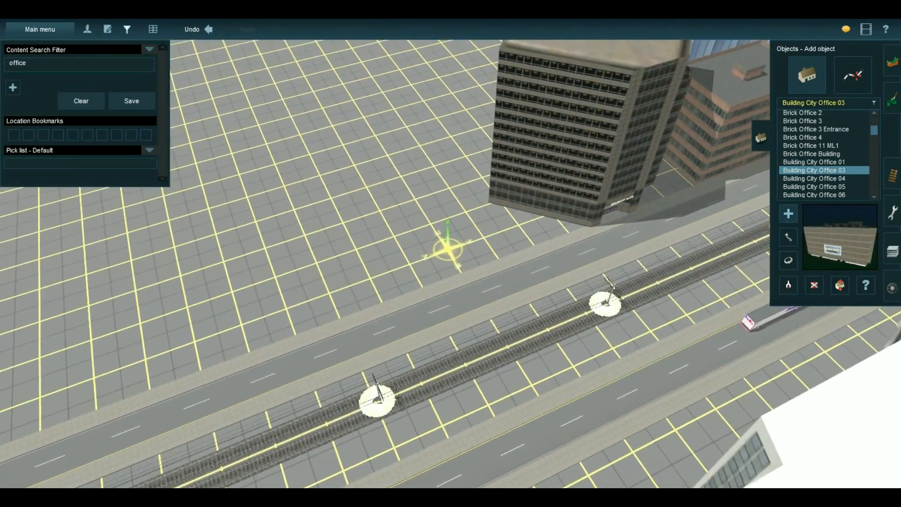
pyautogui.click(446, 249)
pyautogui.scroll(5, 446, 249)
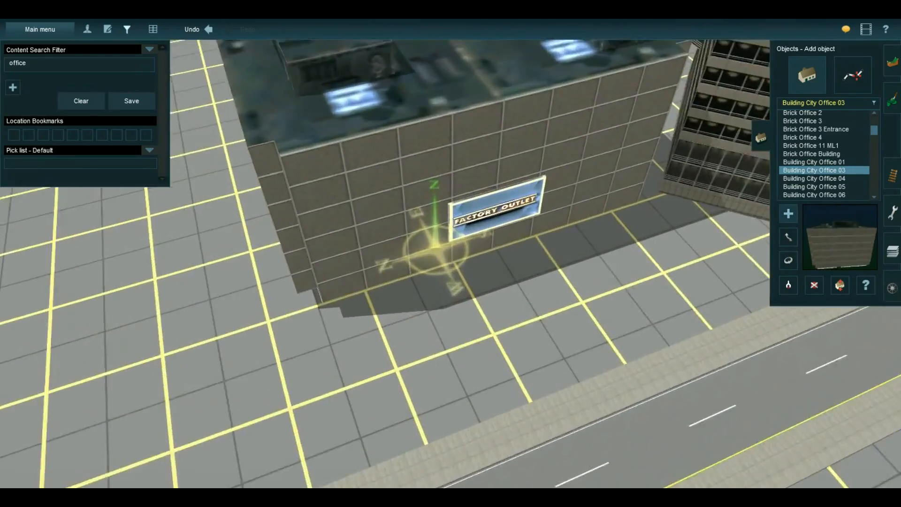
pyautogui.scroll(-5, 446, 254)
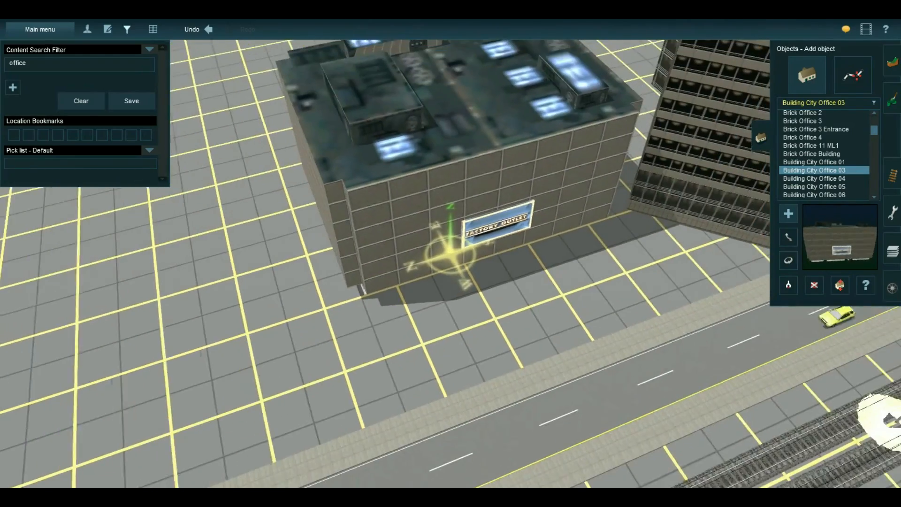
pyautogui.press('d')
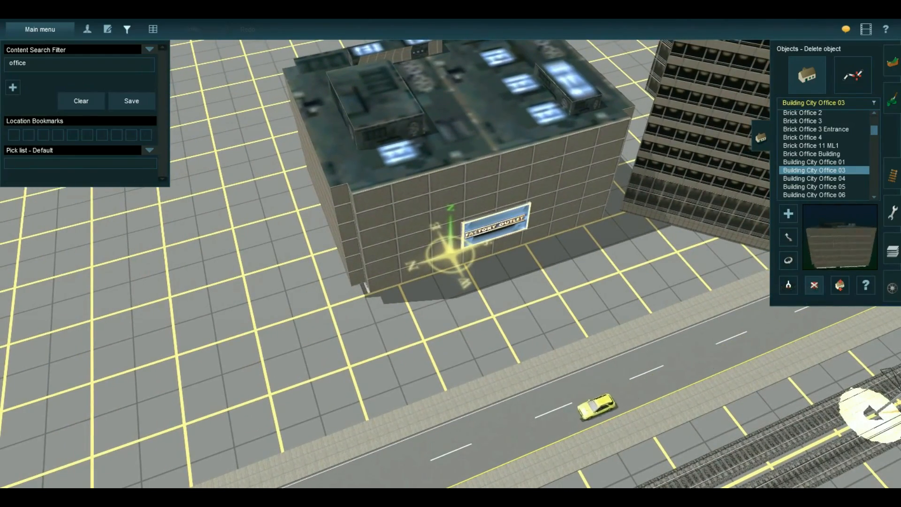
pyautogui.click(448, 253)
# Step: Try Building City Office 04 on the empty lot beside the bank tower and rotate it so its parking lot faces the road
pyautogui.click(814, 178)
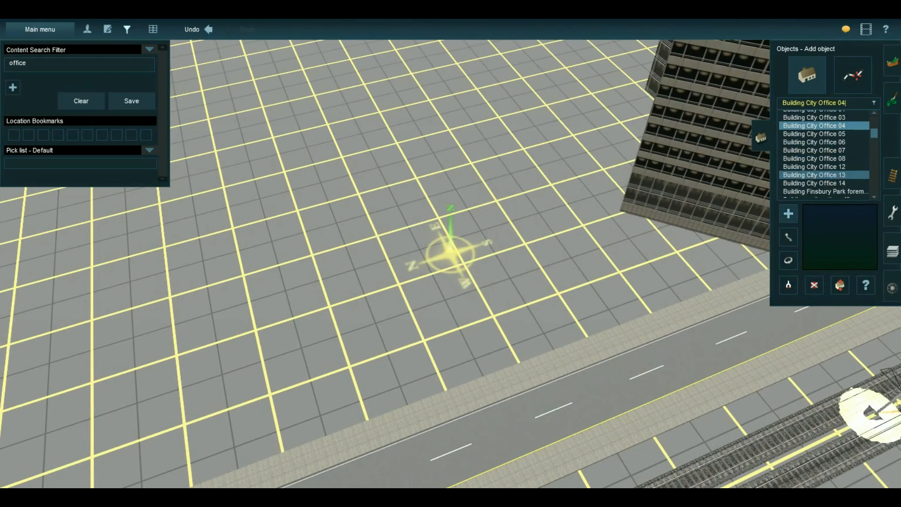
pyautogui.click(448, 254)
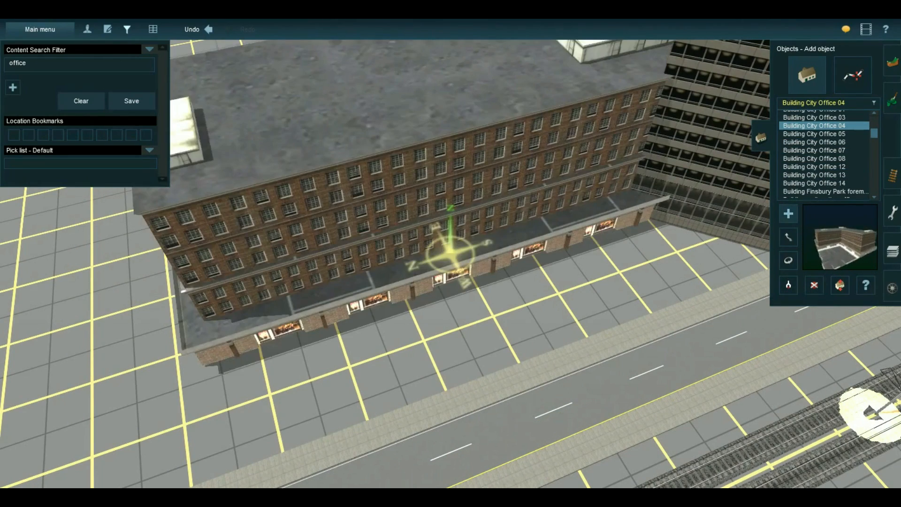
pyautogui.scroll(-5, 449, 253)
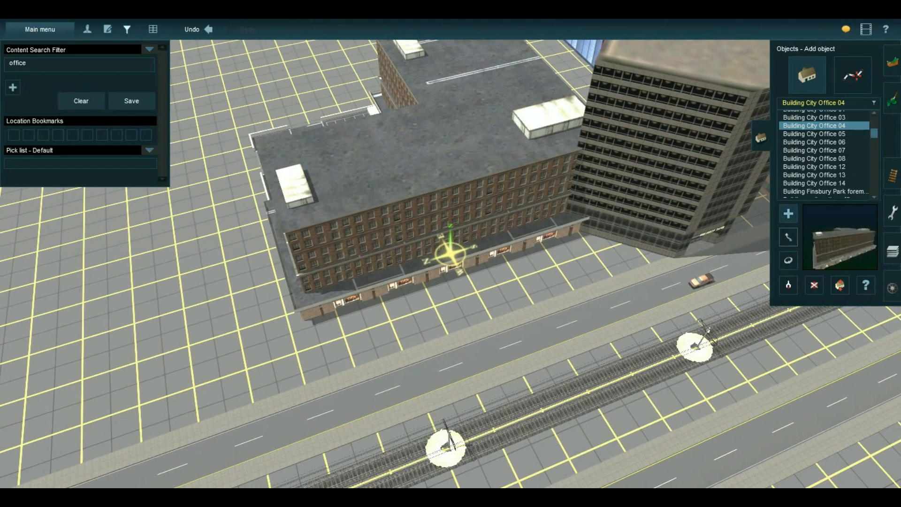
pyautogui.moveTo(448, 253); pyautogui.dragTo(518, 293)
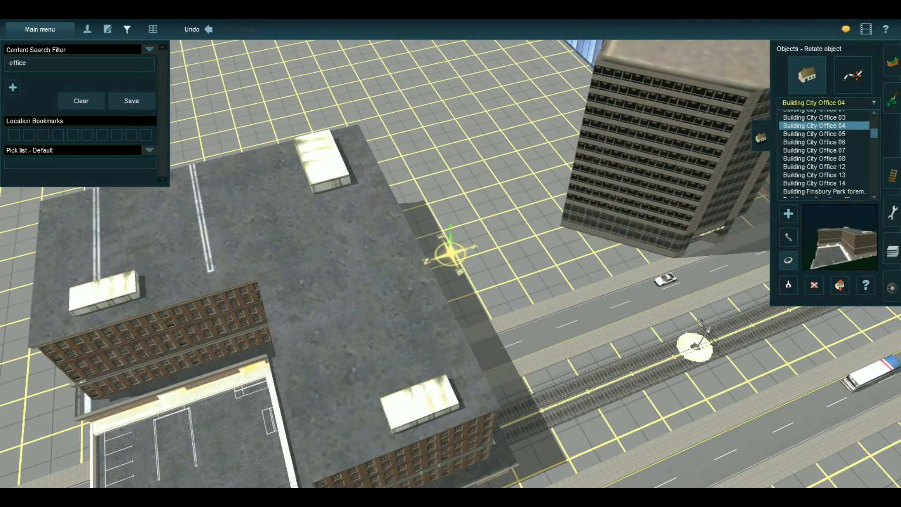
# Step: Move Building City Office 04 until its parking lot meets the sidewalk, and inspect the parking entrance
pyautogui.click(789, 237)
pyautogui.moveTo(418, 401); pyautogui.dragTo(546, 202)
pyautogui.scroll(5, 450, 253)
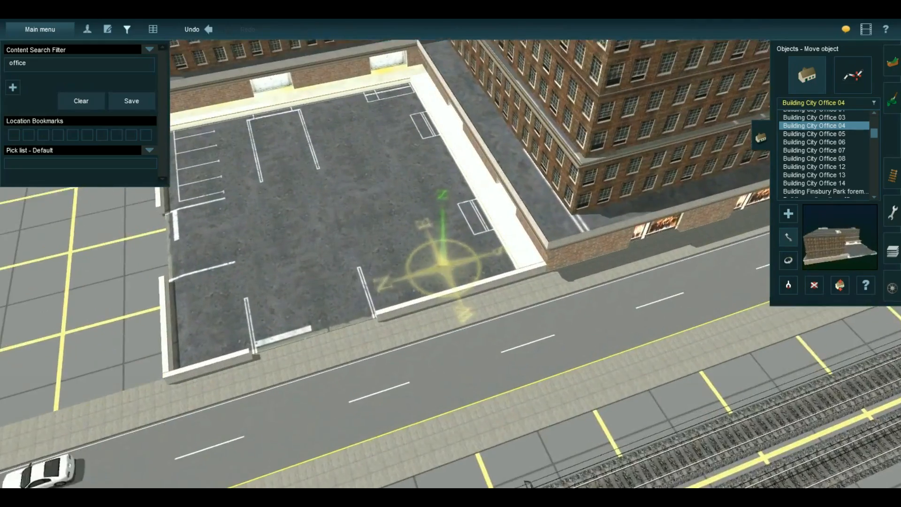
pyautogui.scroll(4, 451, 253)
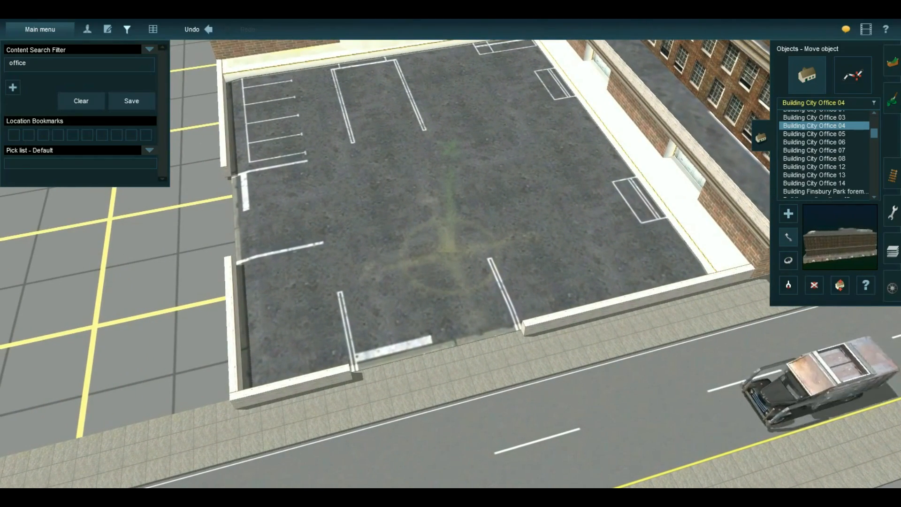
pyautogui.scroll(-3, 450, 253)
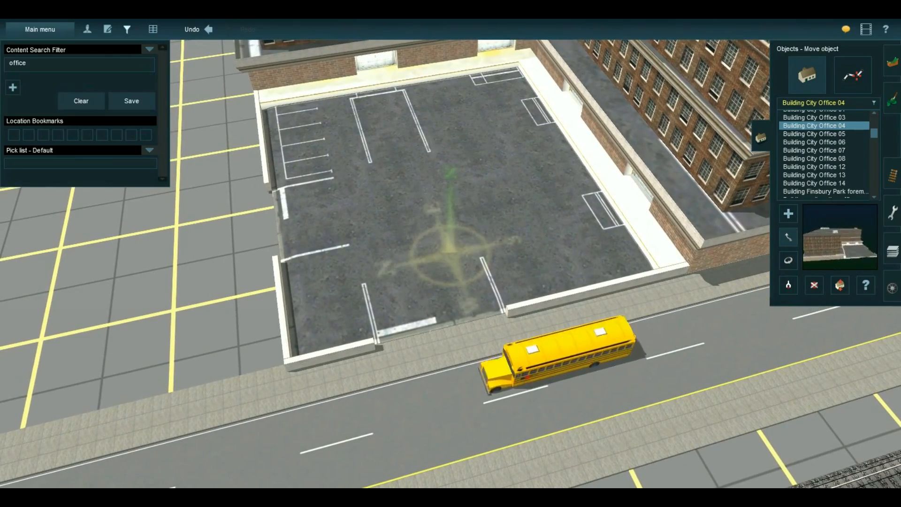
pyautogui.scroll(-2, 451, 253)
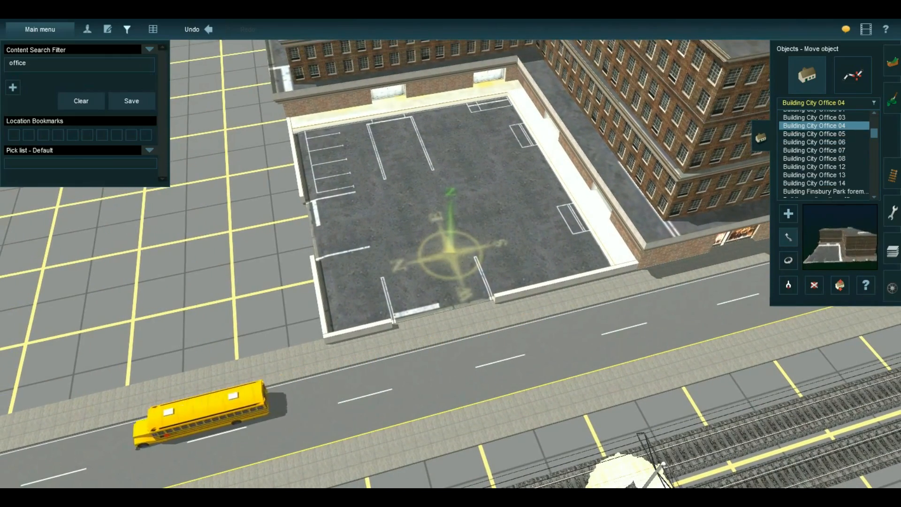
# Step: Delete Building City Office 04 from the roadside lot
pyautogui.click(815, 285)
pyautogui.scroll(-3, 450, 253)
pyautogui.click(516, 197)
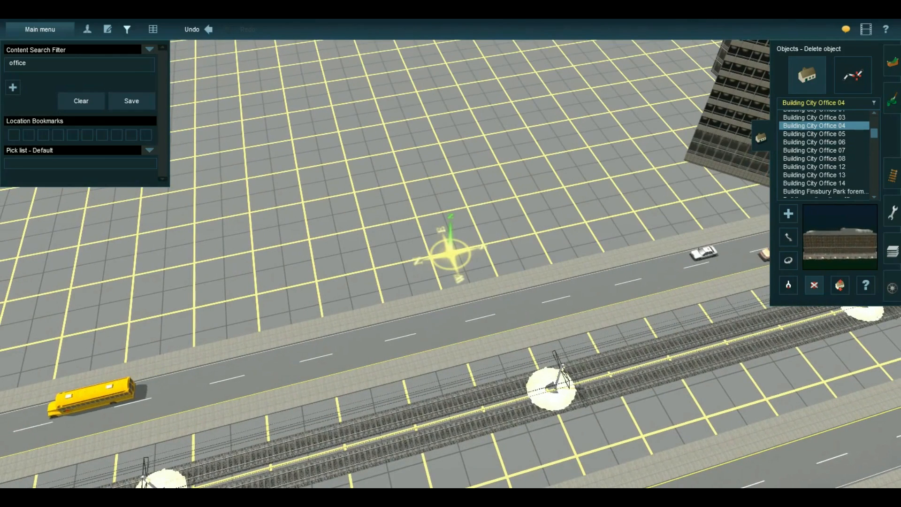
# Step: Place Building City Office 05 on the empty roadside lot beside the bank tower and move it up to the sidewalk
pyautogui.click(814, 133)
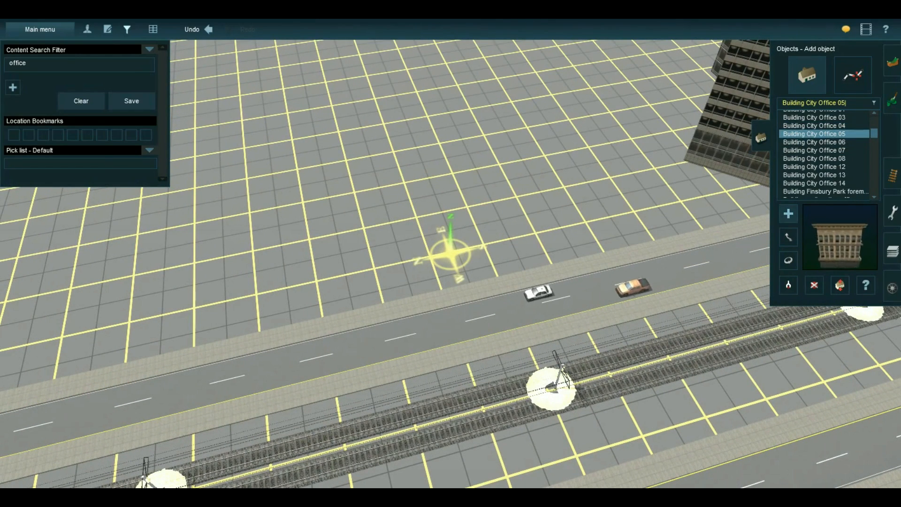
pyautogui.click(561, 159)
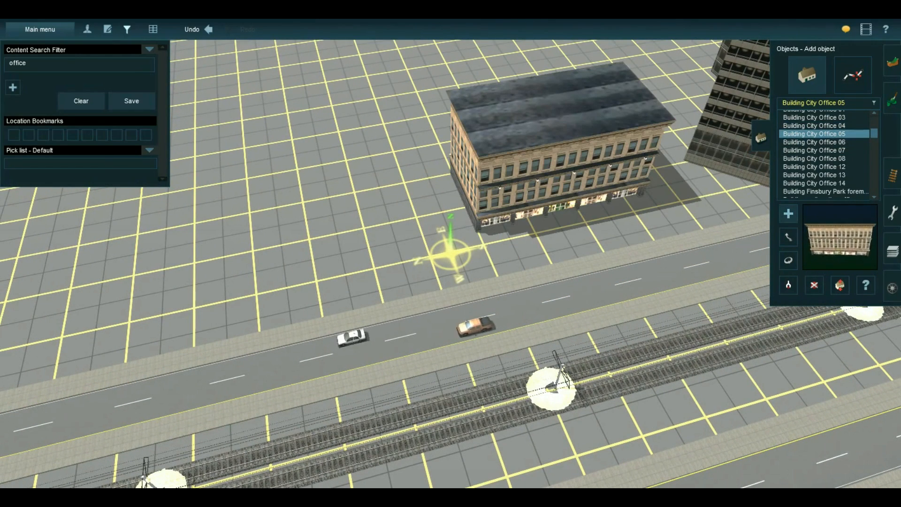
pyautogui.click(788, 237)
pyautogui.rightClick(610, 249)
pyautogui.scroll(3, 451, 253)
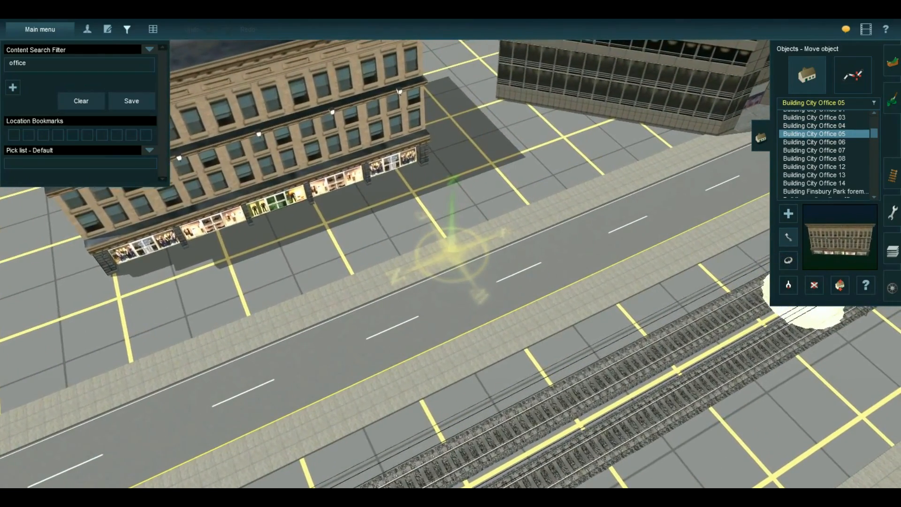
pyautogui.moveTo(281, 206); pyautogui.dragTo(364, 245)
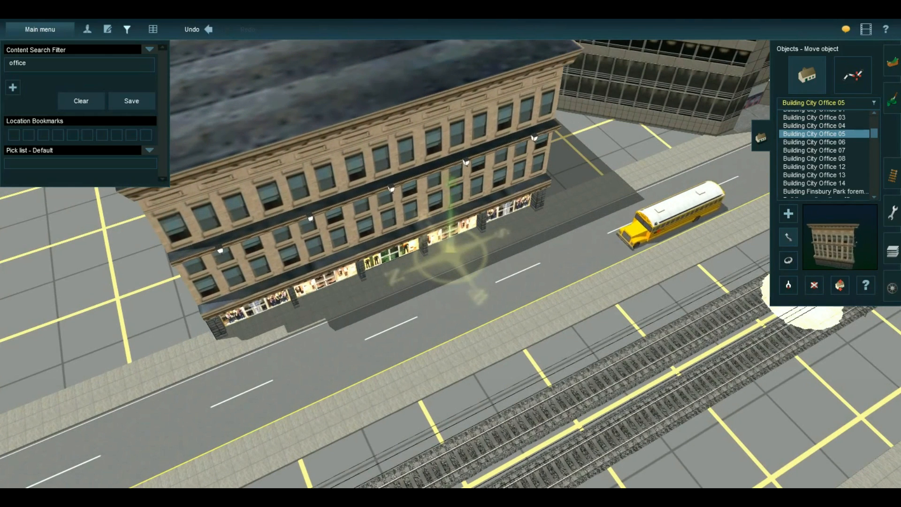
# Step: Place Building City Office 06 beside Building City Office 05 and align its storefront flush with it along the sidewalk
pyautogui.click(813, 142)
pyautogui.moveTo(422, 272); pyautogui.dragTo(458, 197, button='right')
pyautogui.scroll(-5, 435, 337)
pyautogui.scroll(6, 422, 217)
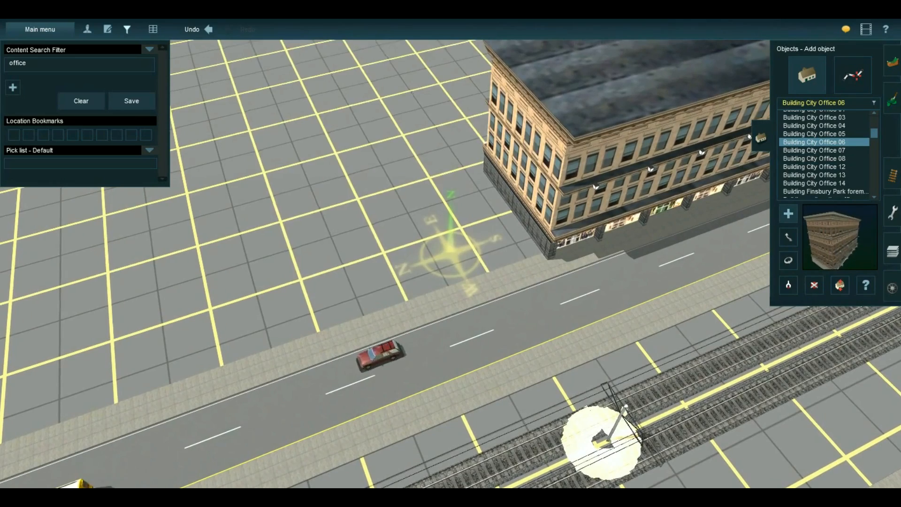
pyautogui.click(394, 212)
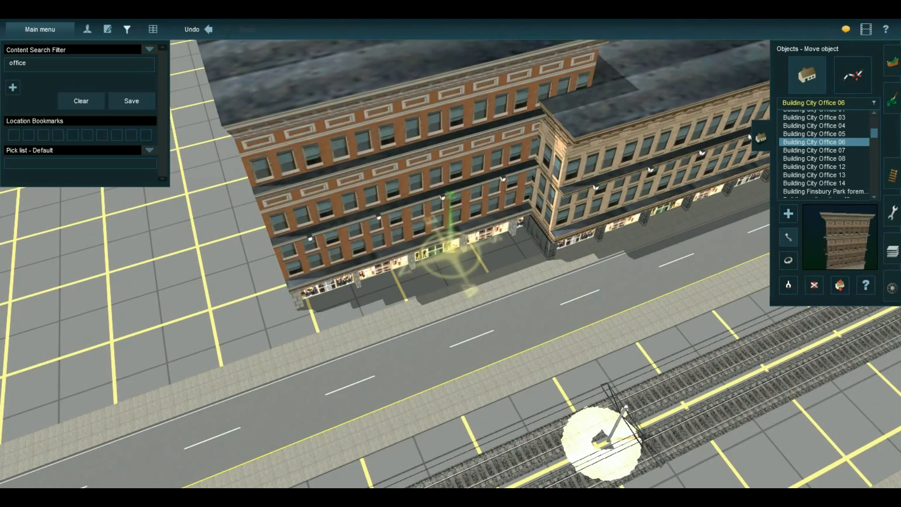
pyautogui.moveTo(413, 235); pyautogui.dragTo(378, 288)
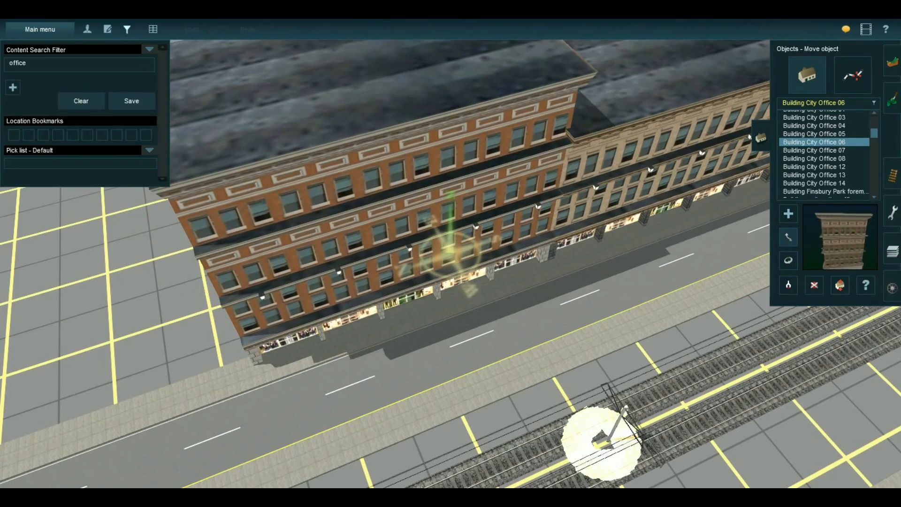
# Step: Place Building City Office 07 beside the orange brick office and move it flush against it along the sidewalk
pyautogui.rightClick(120, 354)
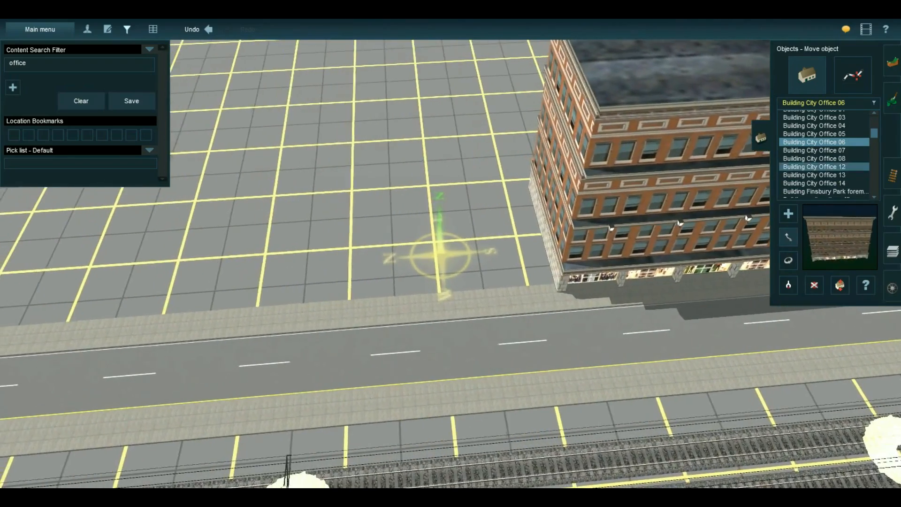
pyautogui.press('a')
pyautogui.click(824, 150)
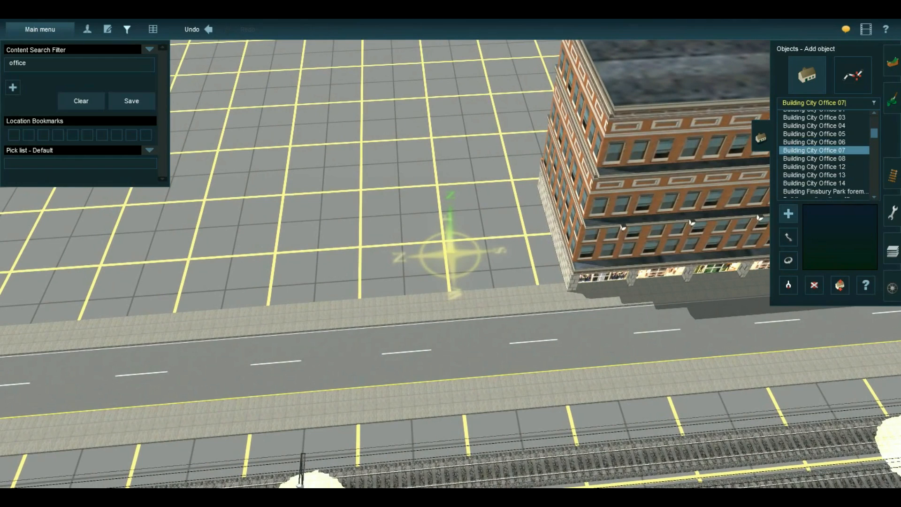
pyautogui.click(405, 174)
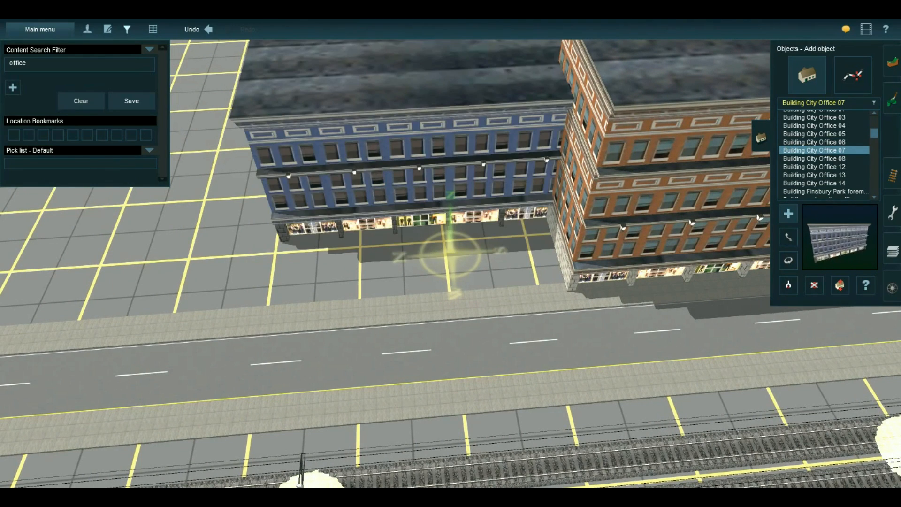
pyautogui.moveTo(406, 174); pyautogui.dragTo(404, 242)
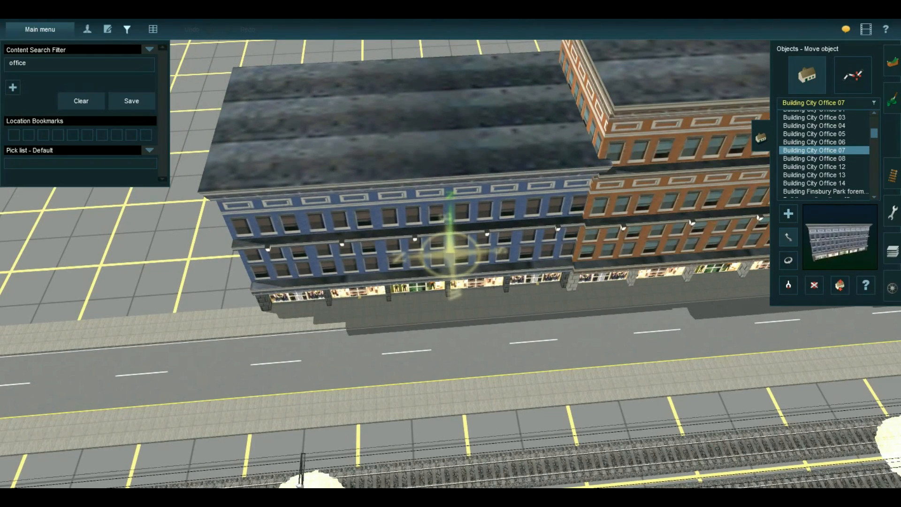
pyautogui.moveTo(405, 241)
pyautogui.mouseDown()
pyautogui.moveTo(390, 250)
pyautogui.moveTo(402, 253)
pyautogui.moveTo(397, 249)
pyautogui.mouseUp()
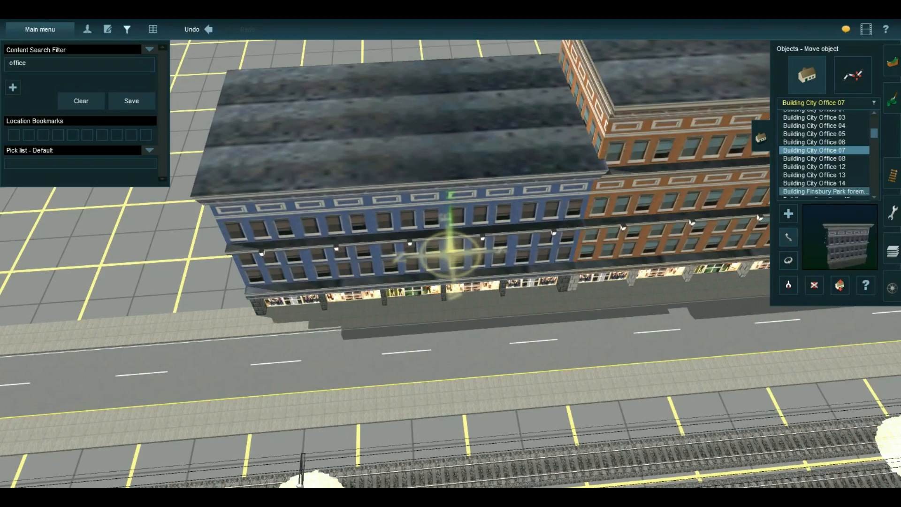
# Step: Place Building City Office 08 beside the blue office and move it flush with the row of storefronts
pyautogui.scroll(-8, 450, 253)
pyautogui.press('Down')
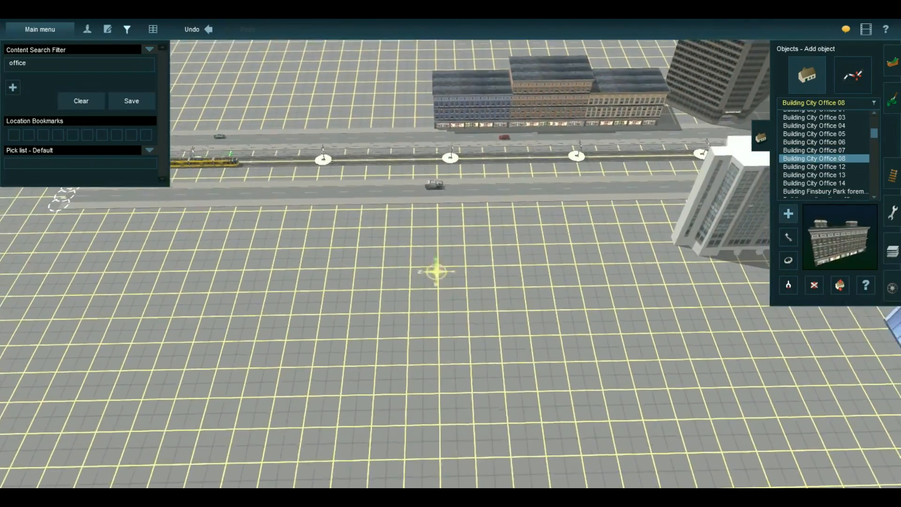
pyautogui.press('Up')
pyautogui.press('Left')
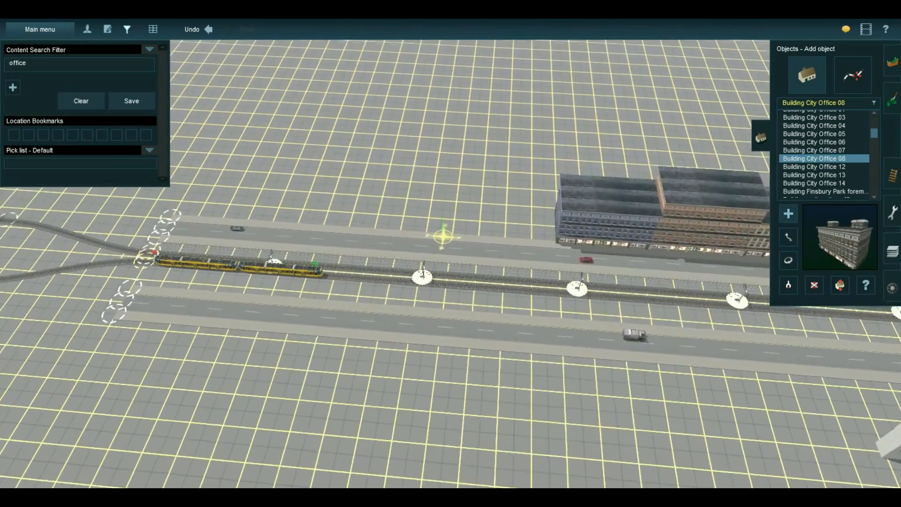
pyautogui.scroll(3, 449, 250)
pyautogui.rightClick(532, 254)
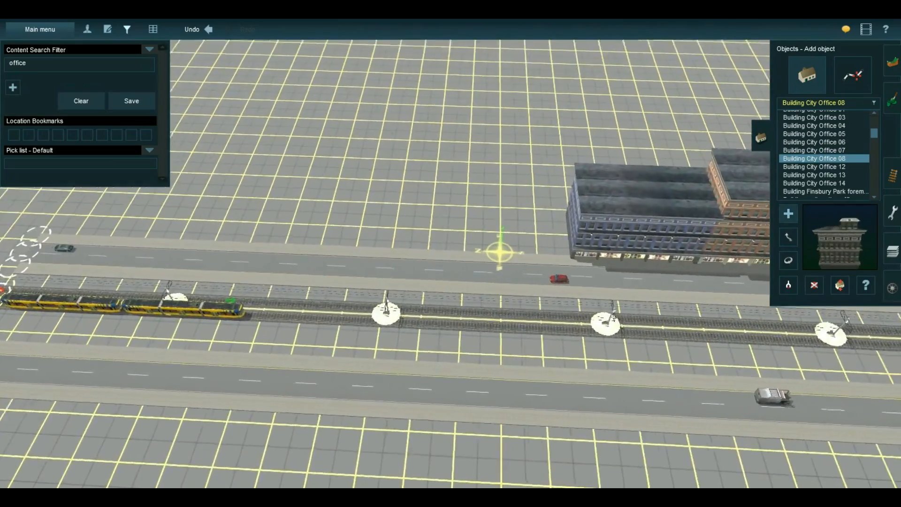
pyautogui.scroll(3, 499, 252)
pyautogui.click(452, 254)
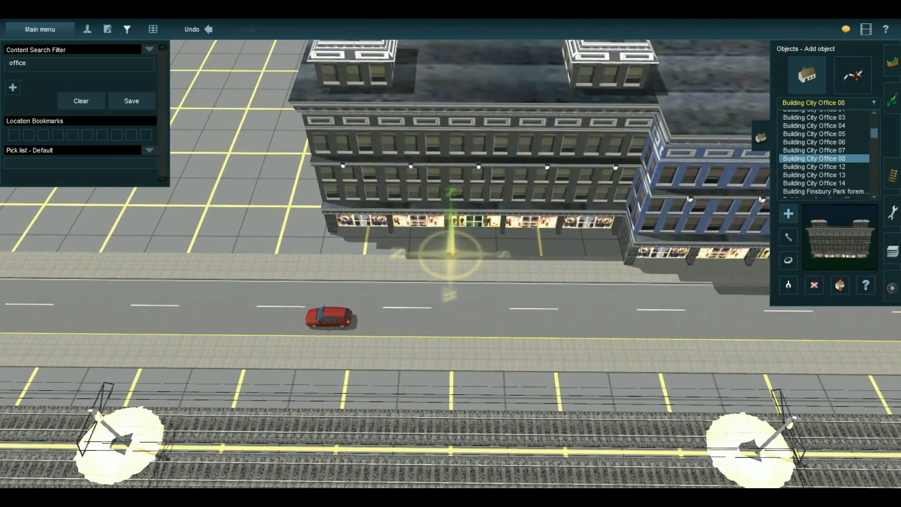
pyautogui.click(789, 238)
pyautogui.moveTo(451, 253); pyautogui.dragTo(451, 257)
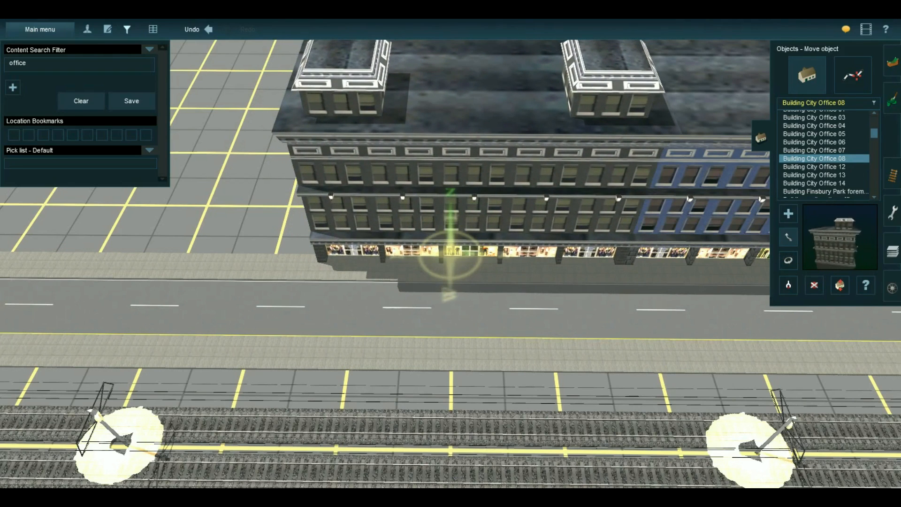
# Step: Try Building City Office 12 on the empty lot at the end of the office row, then delete it
pyautogui.scroll(-5, 450, 256)
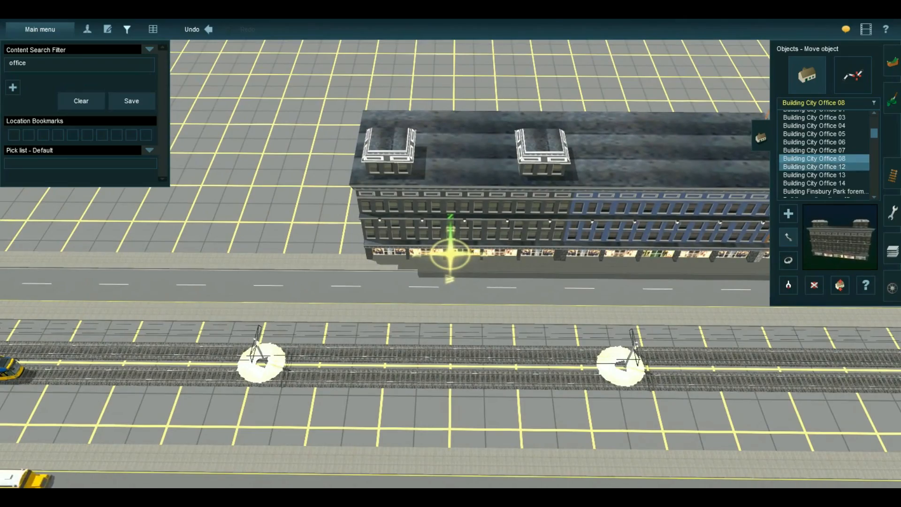
pyautogui.click(823, 167)
pyautogui.rightClick(281, 284)
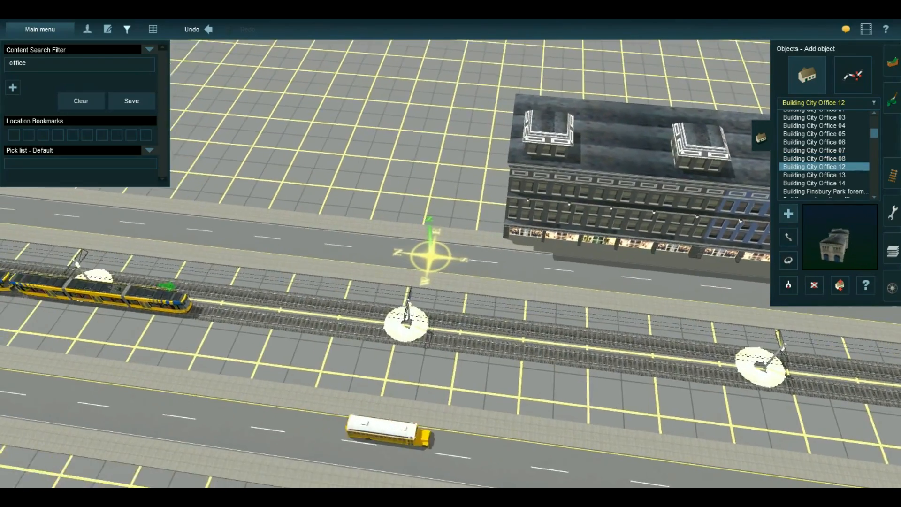
pyautogui.rightClick(401, 217)
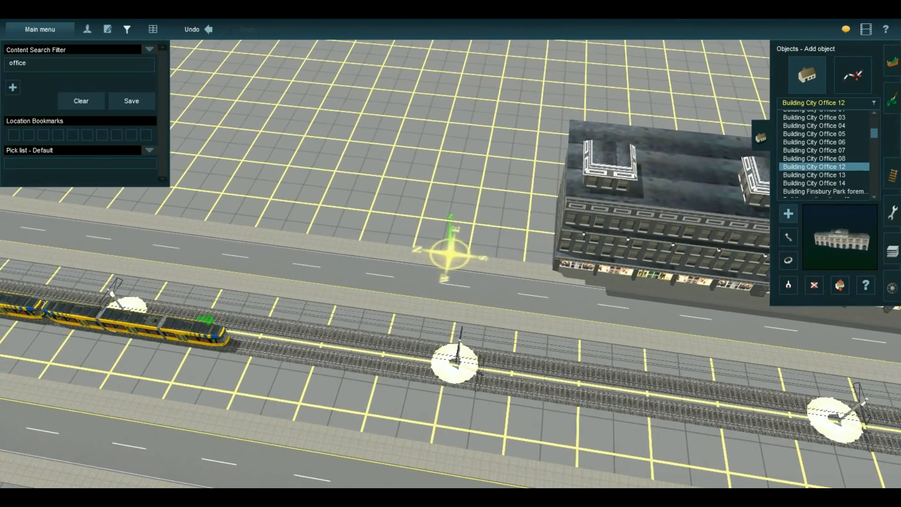
pyautogui.click(446, 202)
pyautogui.scroll(5, 448, 253)
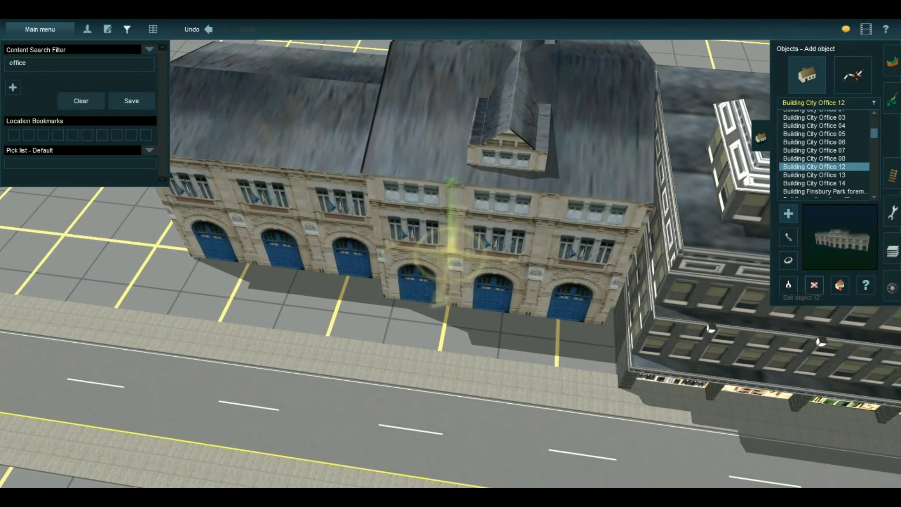
pyautogui.click(446, 212)
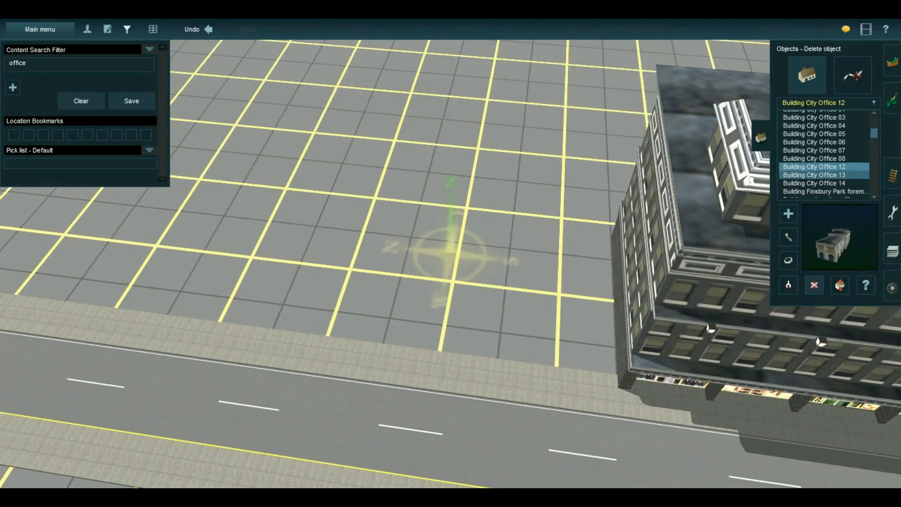
# Step: Place Building City Office 13 at the end of the row beside Building City Office 08 and move it up to the sidewalk
pyautogui.click(814, 174)
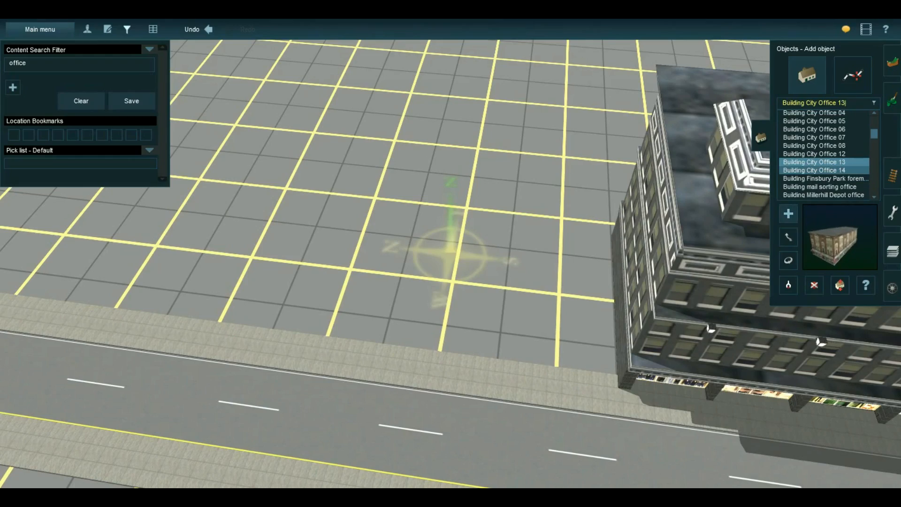
pyautogui.click(448, 249)
pyautogui.press('Down')
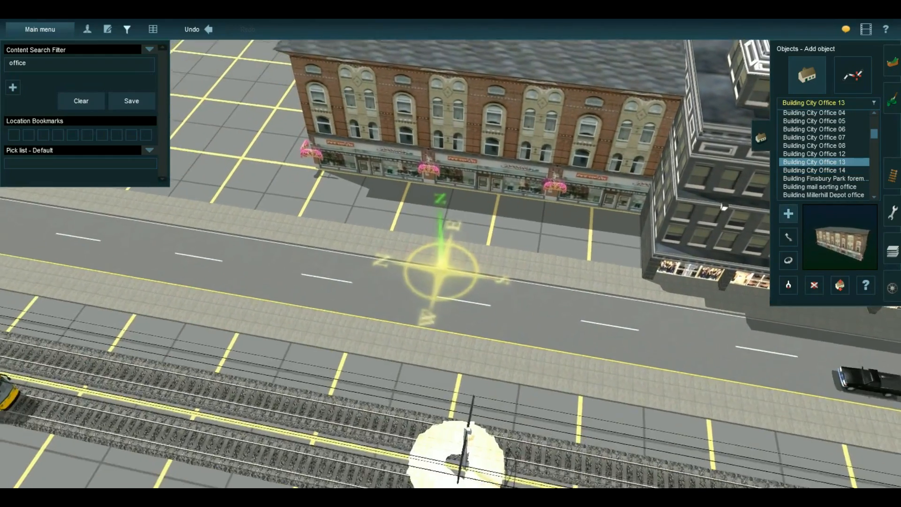
pyautogui.press('m')
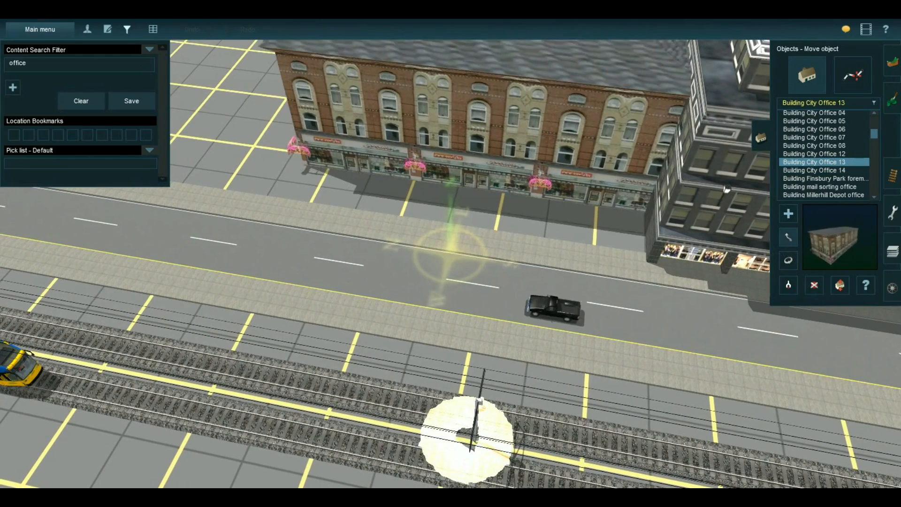
pyautogui.moveTo(451, 188); pyautogui.dragTo(447, 217)
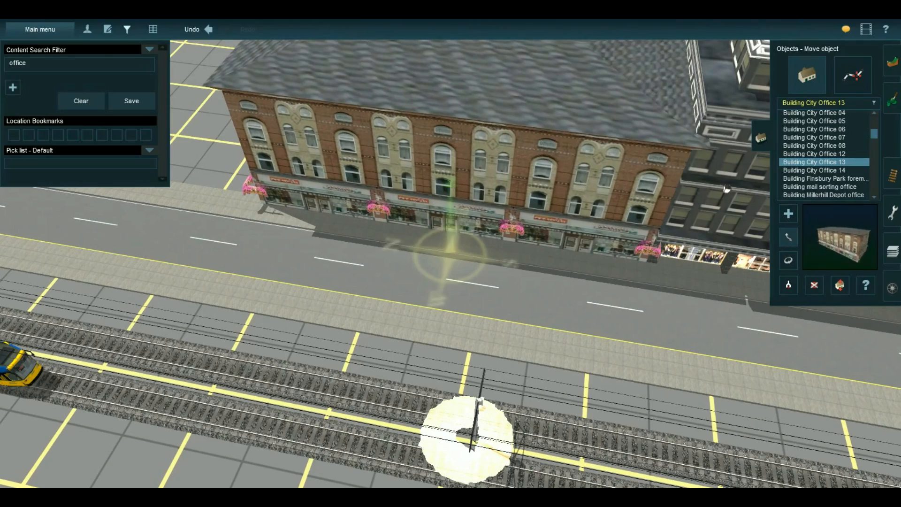
# Step: Preview the office models from Building City Office 14 through Bus station office 2 for the empty lot past the brick office
pyautogui.rightClick(238, 229)
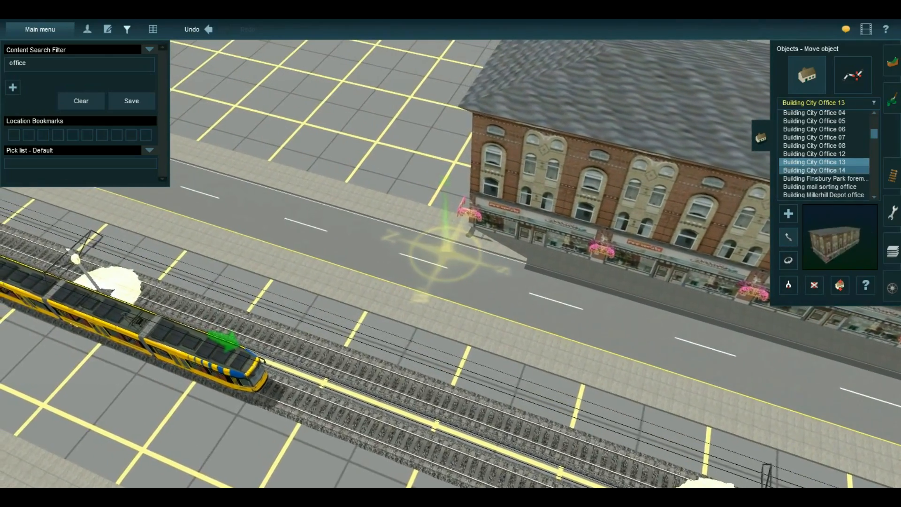
pyautogui.click(814, 170)
pyautogui.rightClick(331, 167)
pyautogui.scroll(-3, 451, 254)
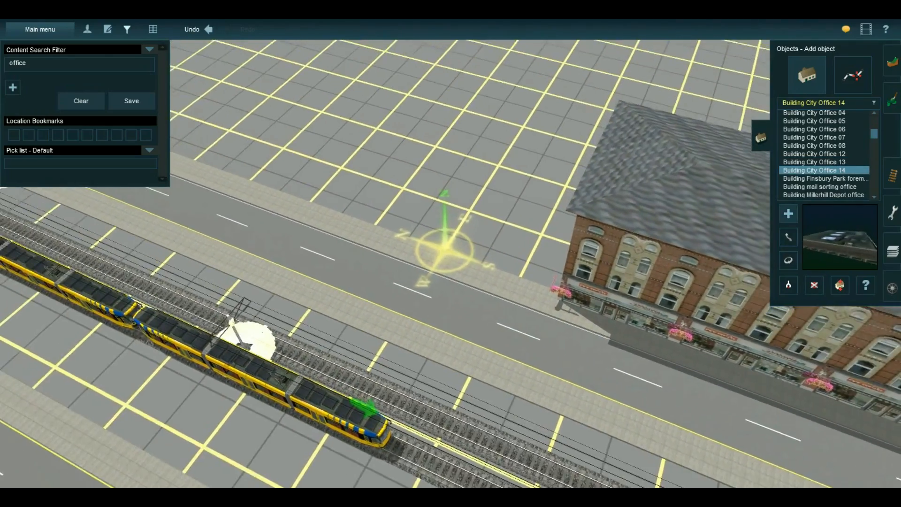
pyautogui.click(819, 178)
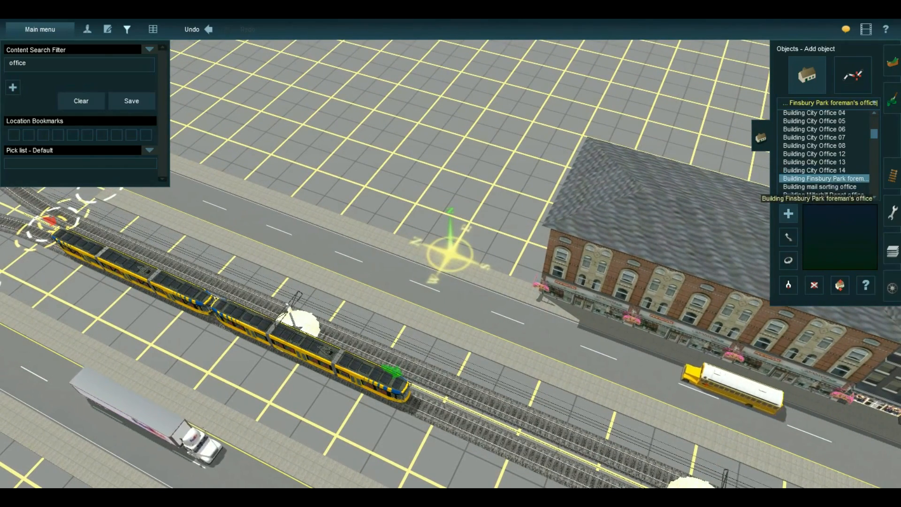
pyautogui.scroll(-1, 818, 177)
pyautogui.click(819, 160)
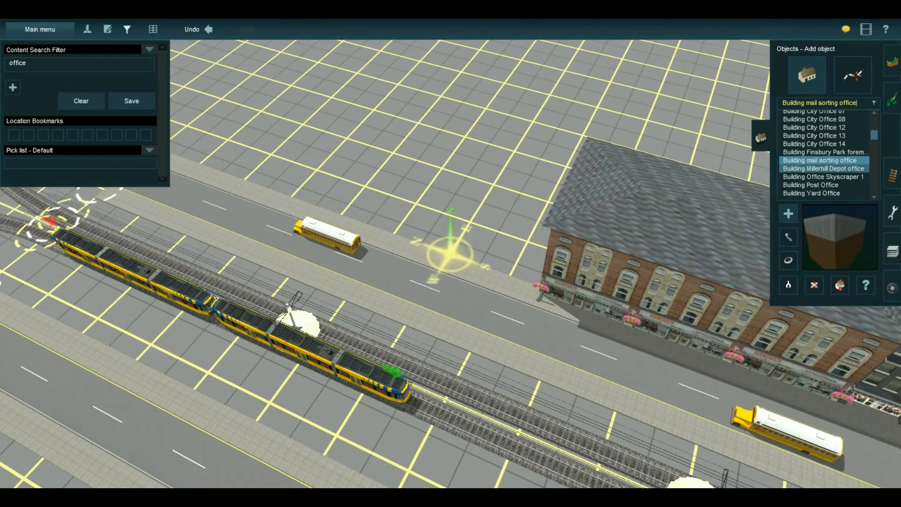
pyautogui.click(822, 168)
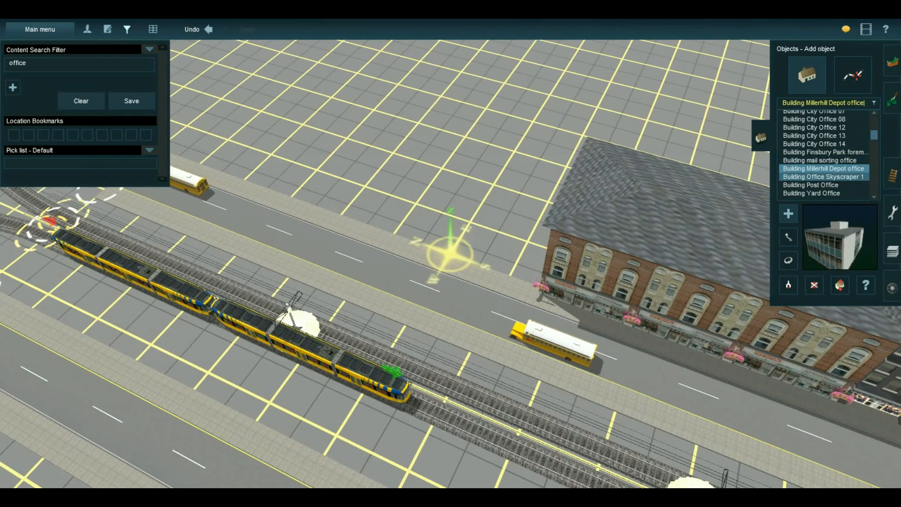
pyautogui.click(822, 177)
pyautogui.scroll(-1, 823, 176)
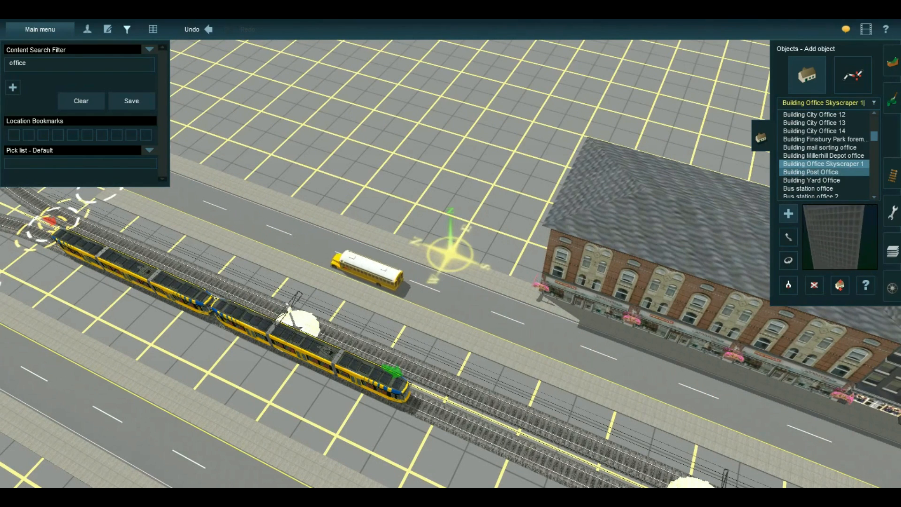
pyautogui.click(822, 172)
pyautogui.scroll(-1, 822, 172)
pyautogui.click(823, 167)
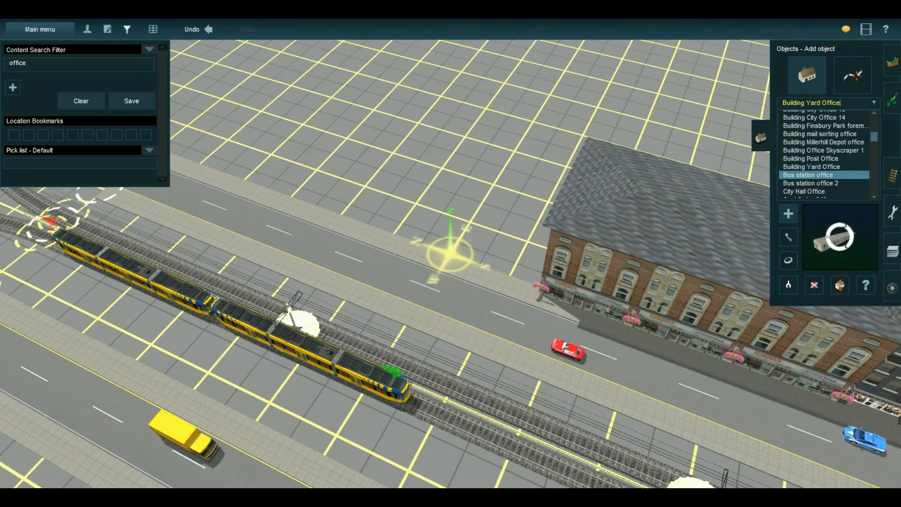
pyautogui.click(823, 174)
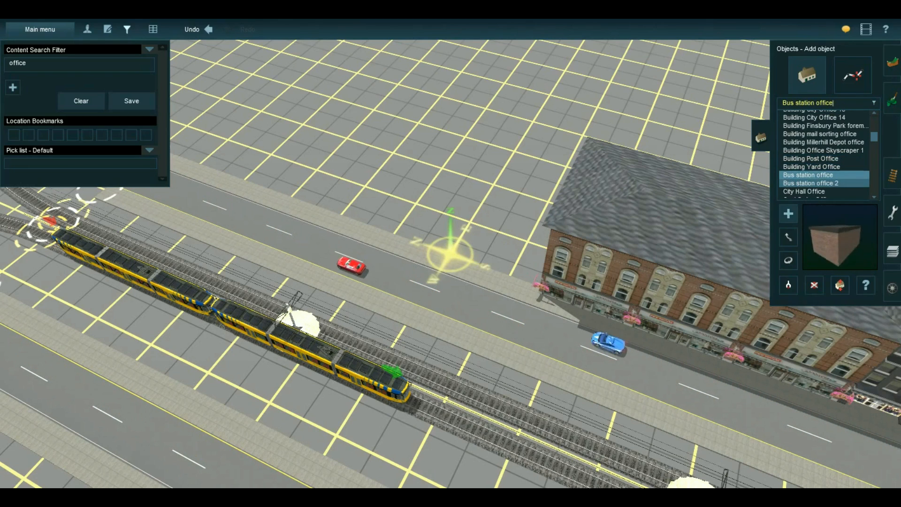
pyautogui.click(824, 182)
pyautogui.scroll(-1, 823, 181)
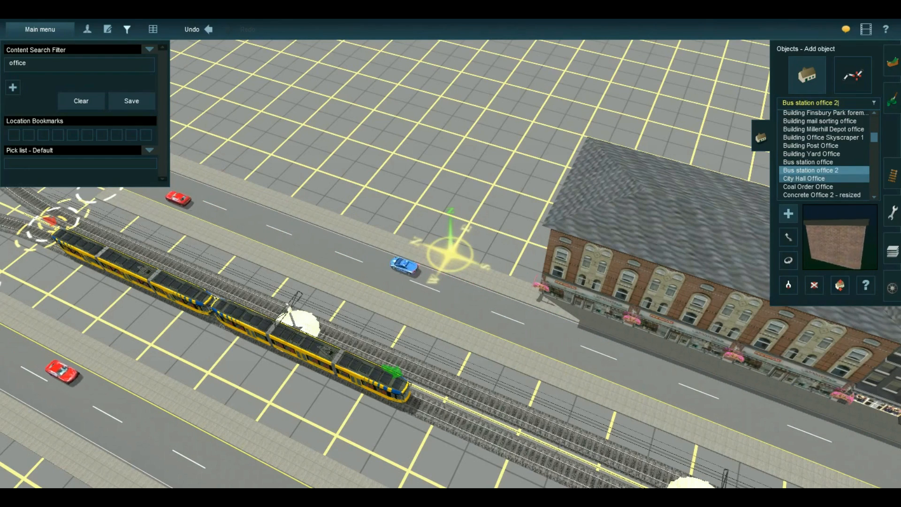
# Step: Place City Hall Office beside the brick office with the storefronts and move it back onto the lot, flush with the row
pyautogui.click(824, 178)
pyautogui.scroll(-1, 824, 177)
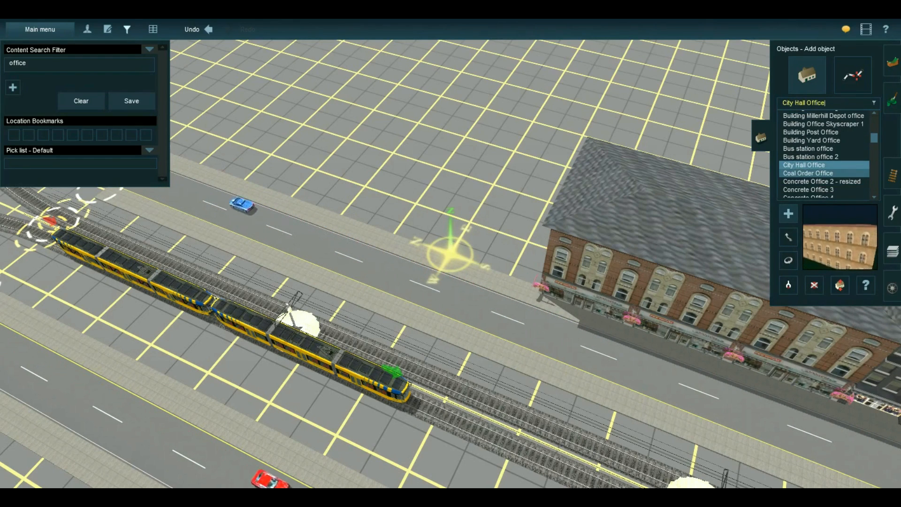
pyautogui.click(450, 254)
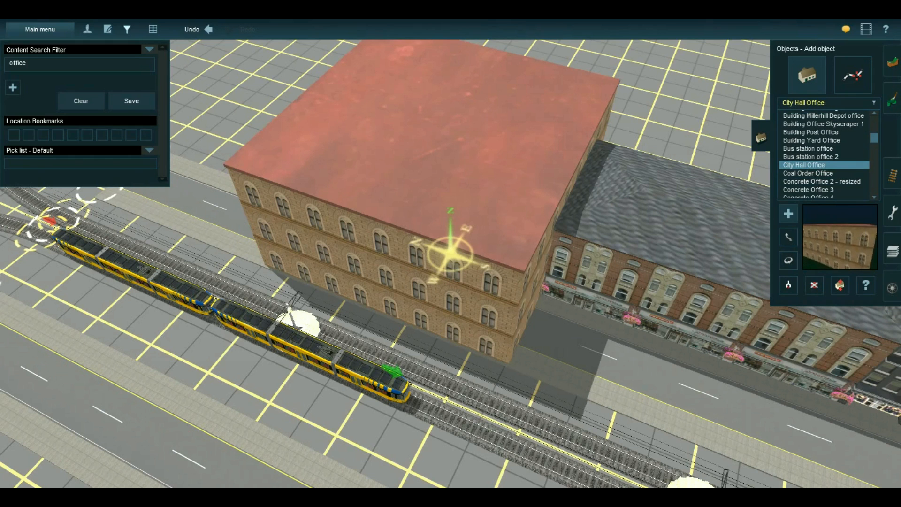
pyautogui.moveTo(450, 253); pyautogui.dragTo(492, 188)
# Step: Place Concrete Office 2 - resized beyond the City Hall Office, rotate it parallel to the road and move it flush against its neighbour
pyautogui.rightClick(126, 263)
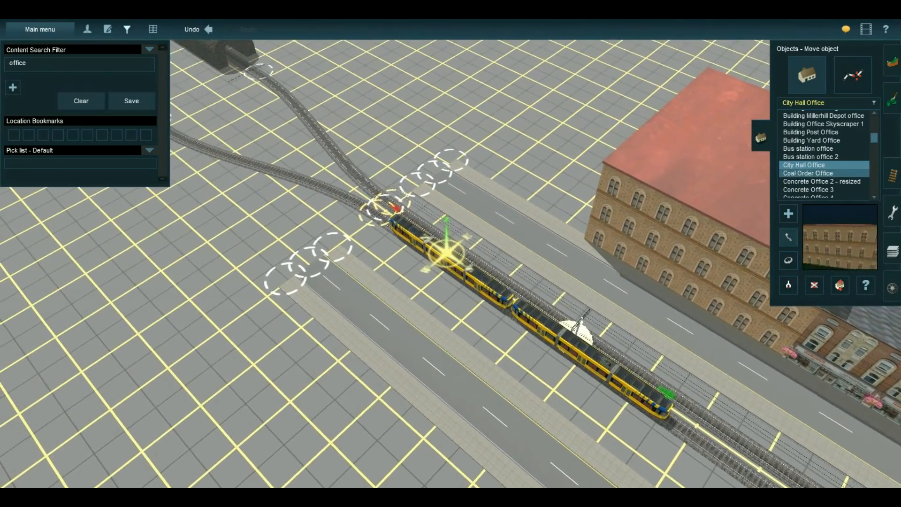
pyautogui.click(808, 174)
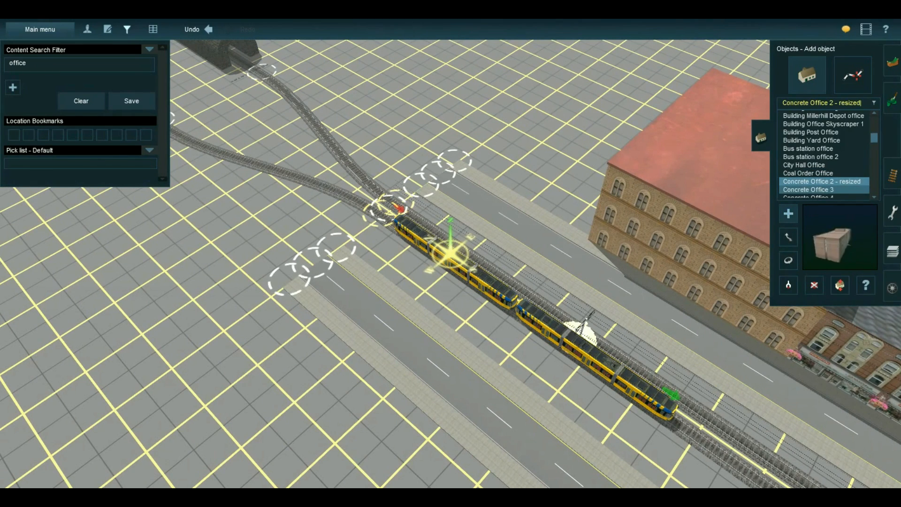
pyautogui.click(527, 147)
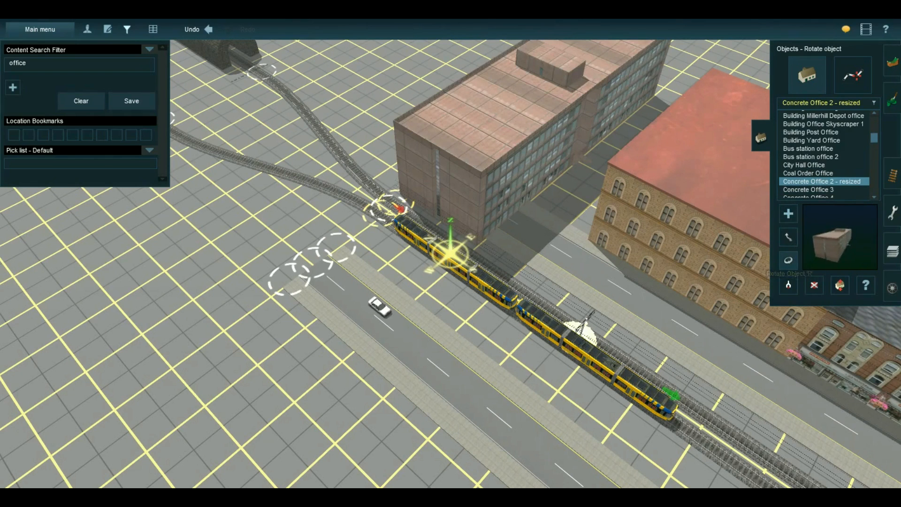
pyautogui.moveTo(423, 188)
pyautogui.mouseDown()
pyautogui.moveTo(403, 187)
pyautogui.moveTo(416, 187)
pyautogui.mouseUp()
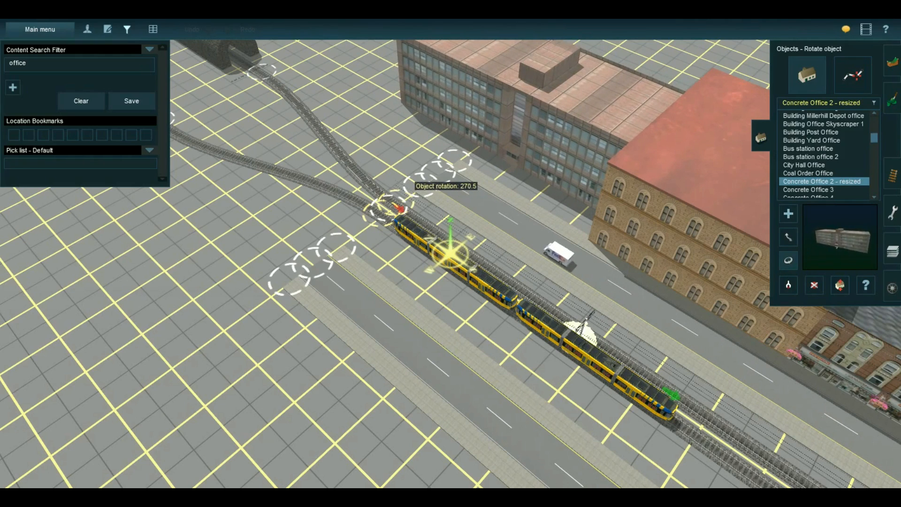
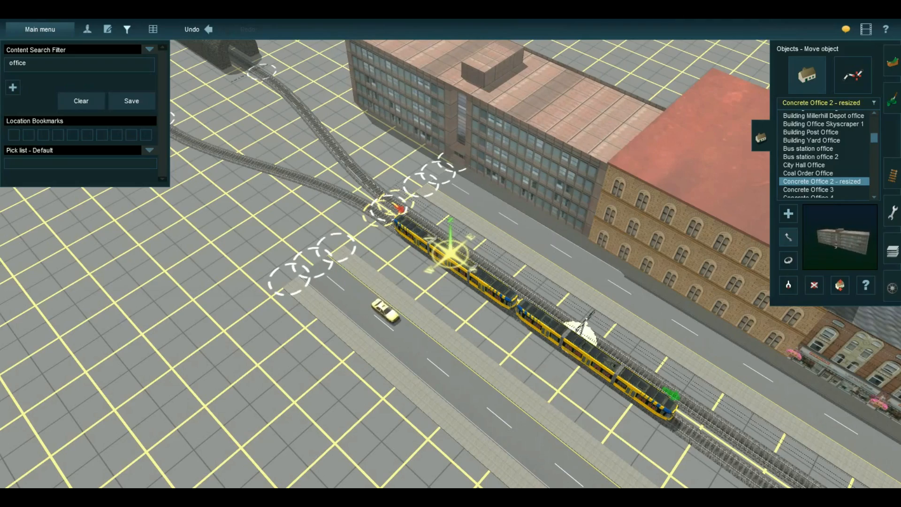
# Step: Look over the undeveloped side of the tracks and examine the empty lots along the road up to the curved office tower
pyautogui.rightClick(509, 238)
pyautogui.rightClick(547, 322)
pyautogui.press('Left')
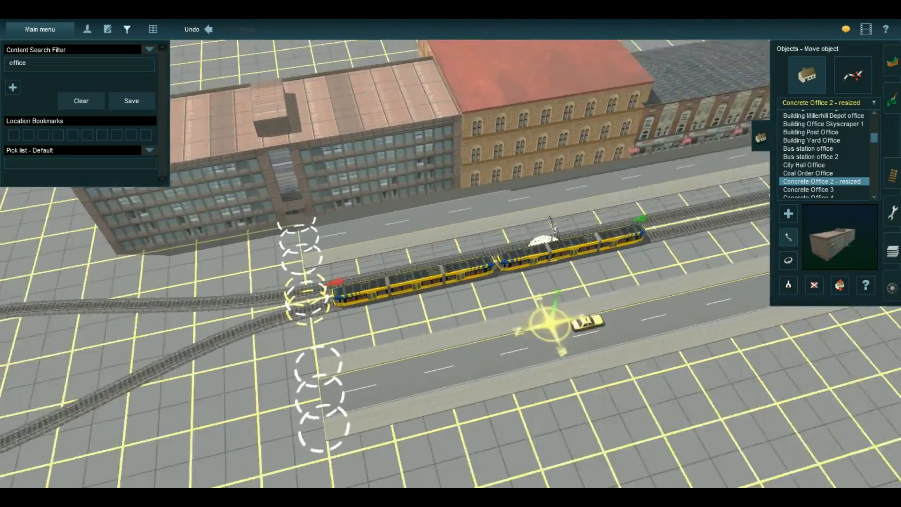
pyautogui.rightClick(524, 183)
pyautogui.scroll(-3, 524, 183)
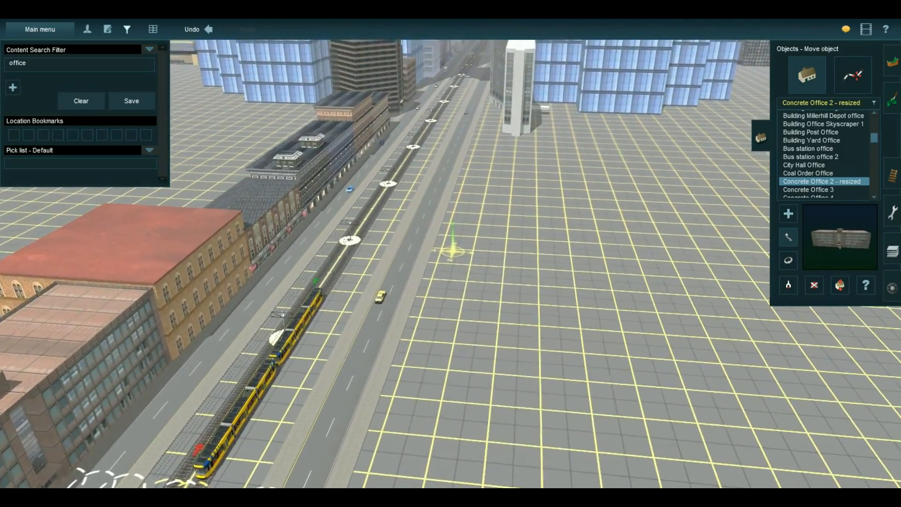
pyautogui.rightClick(463, 174)
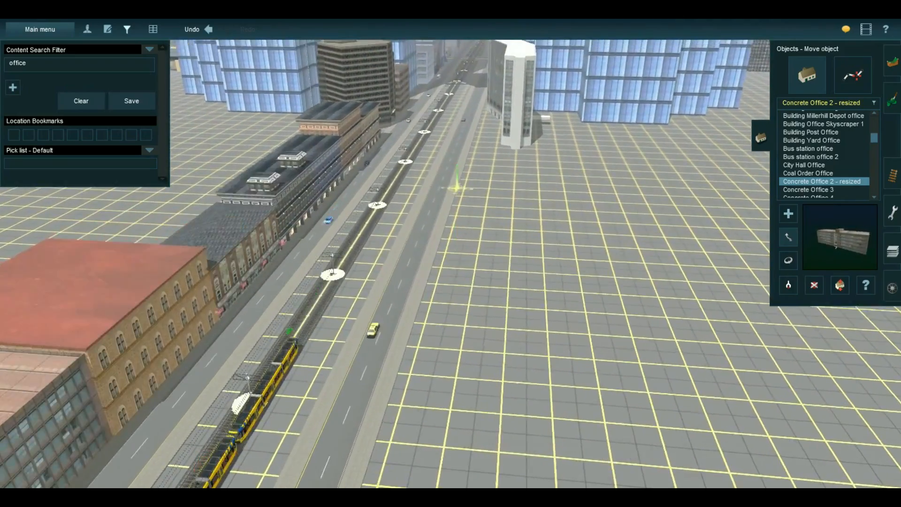
pyautogui.press('Left')
pyautogui.scroll(3, 460, 187)
pyautogui.rightClick(432, 187)
pyautogui.press('Down')
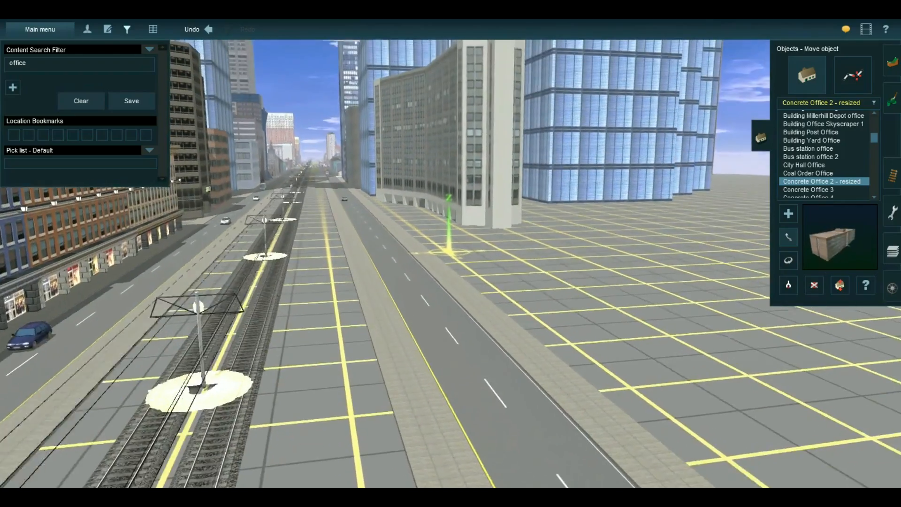
pyautogui.press('Up')
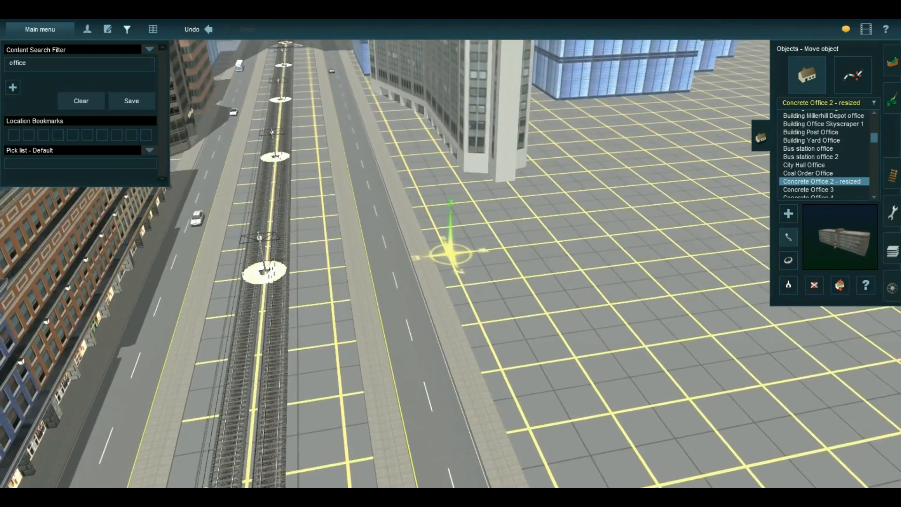
pyautogui.press('Left')
pyautogui.press('Left')
pyautogui.press('Up')
# Step: Place Concrete Office 3 on the empty lot beside the curved office tower and move it up to the sidewalk
pyautogui.click(808, 190)
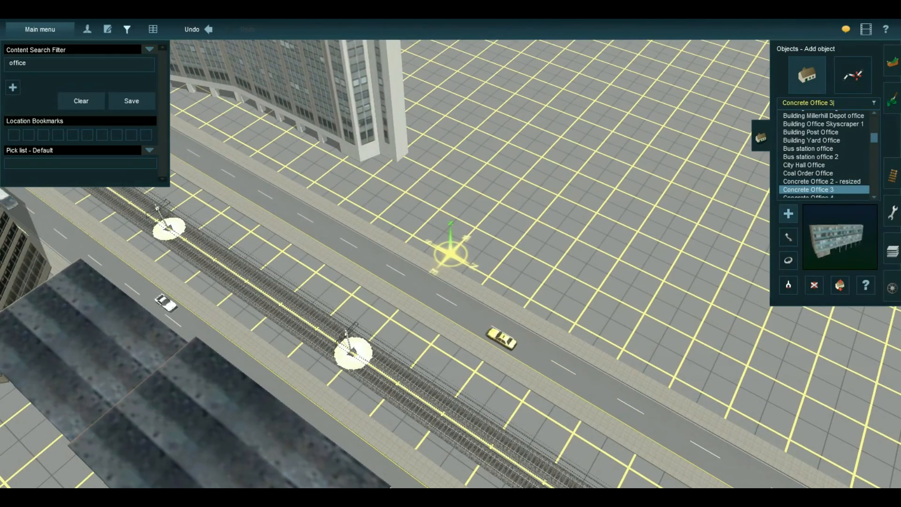
pyautogui.press('Left')
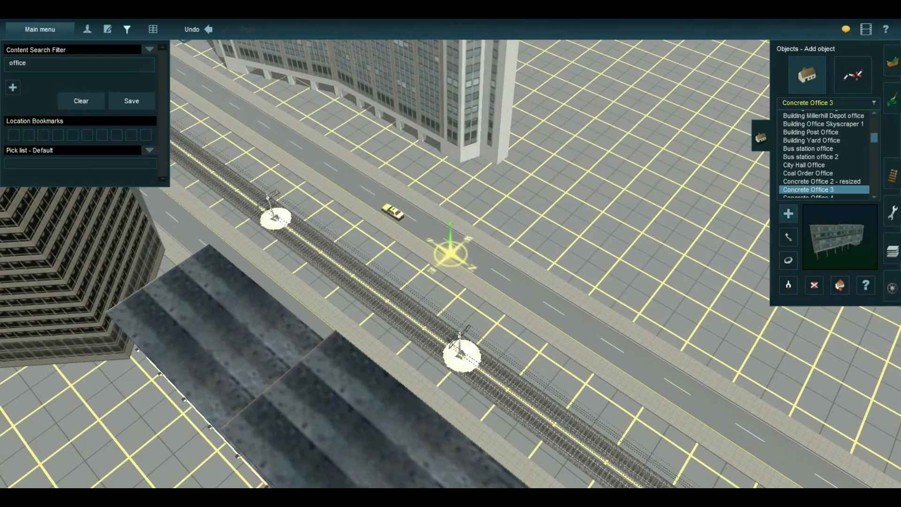
pyautogui.press('pagedown')
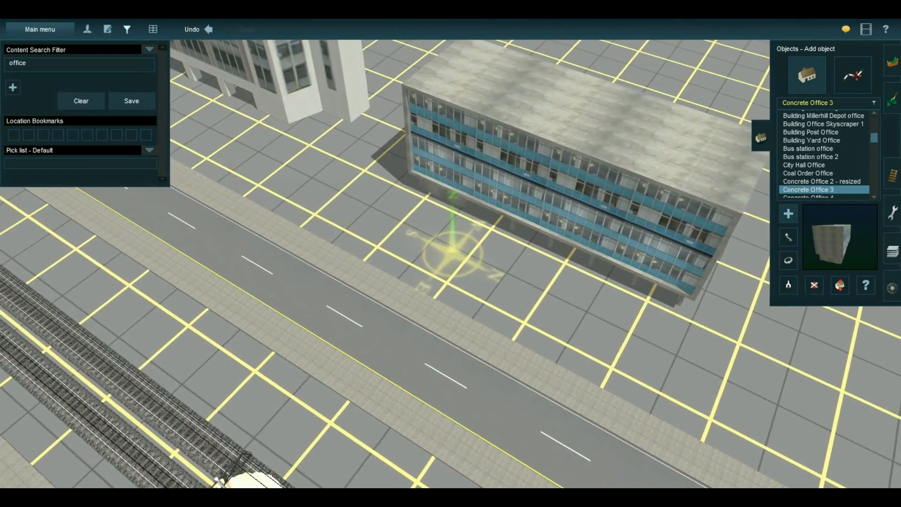
pyautogui.click(789, 261)
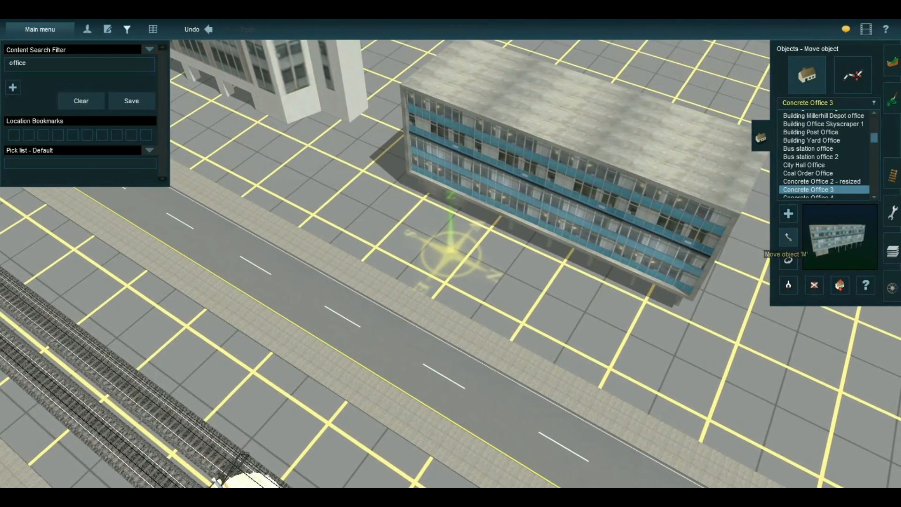
pyautogui.moveTo(586, 127); pyautogui.dragTo(446, 176)
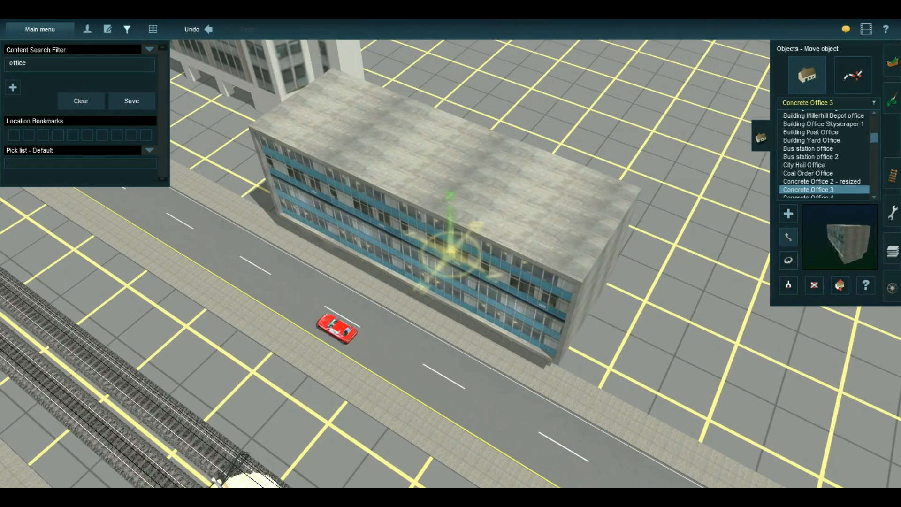
# Step: Place Concrete Office 4 beside the blue-banded office and move it flush against it along the sidewalk
pyautogui.scroll(-2, 824, 192)
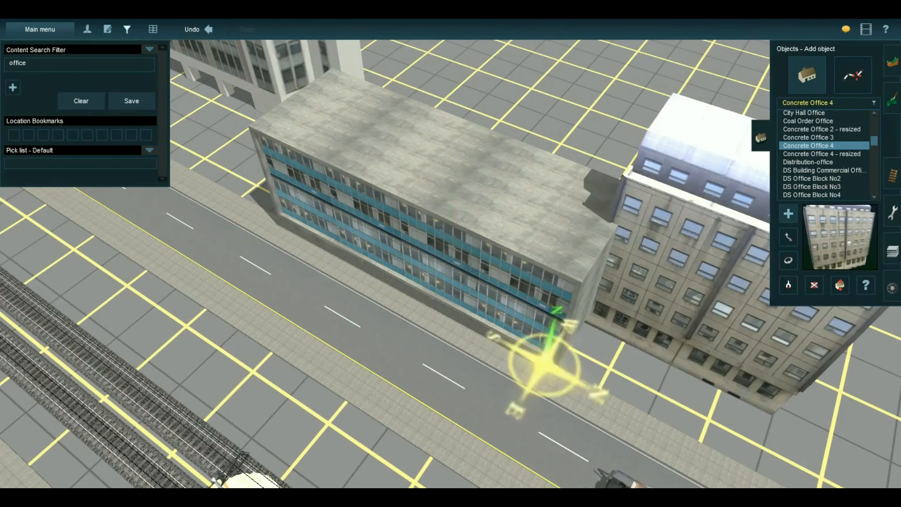
pyautogui.press('Right')
pyautogui.click(789, 237)
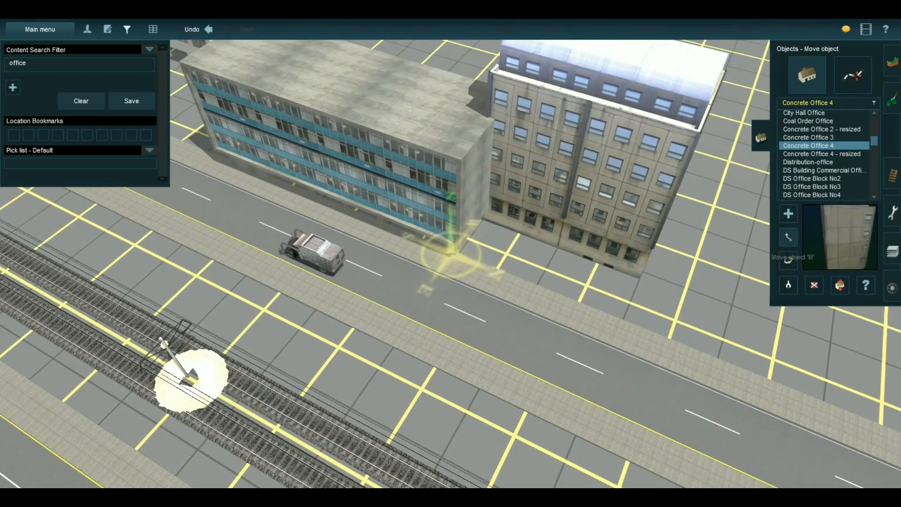
pyautogui.moveTo(578, 187); pyautogui.dragTo(549, 235)
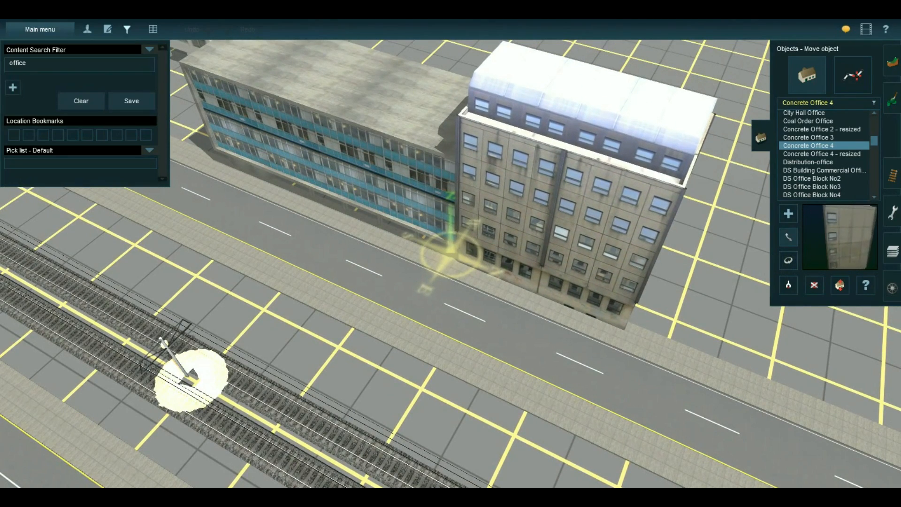
# Step: Place Concrete Office 4 - resized at the end of the row and move it flush against the taller Concrete Office 4
pyautogui.rightClick(632, 285)
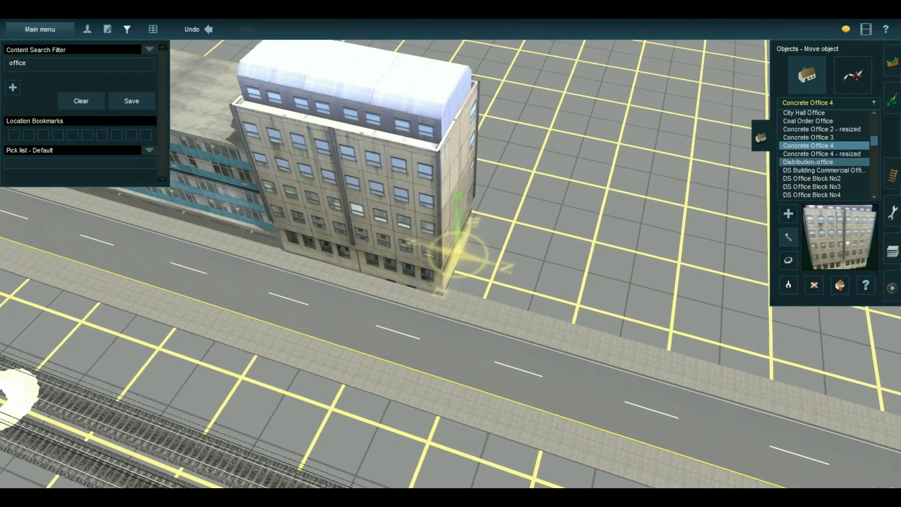
pyautogui.click(822, 154)
pyautogui.click(573, 263)
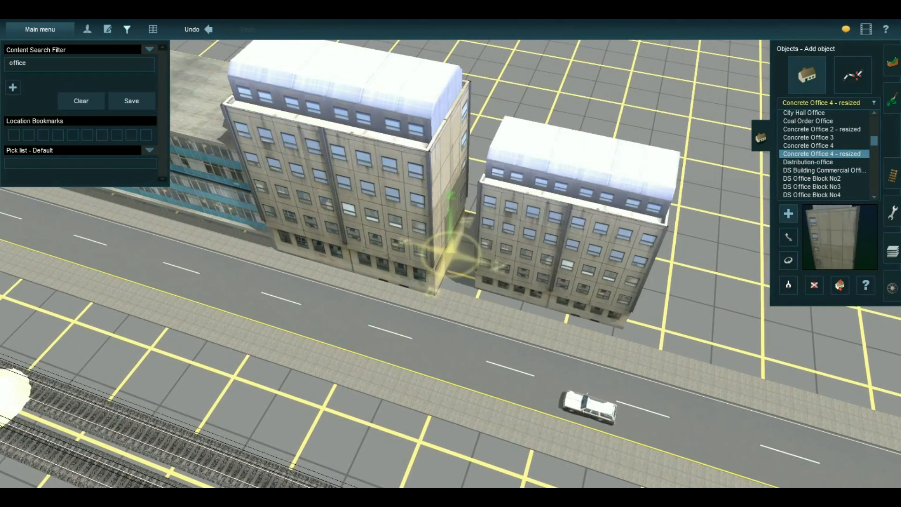
pyautogui.press('m')
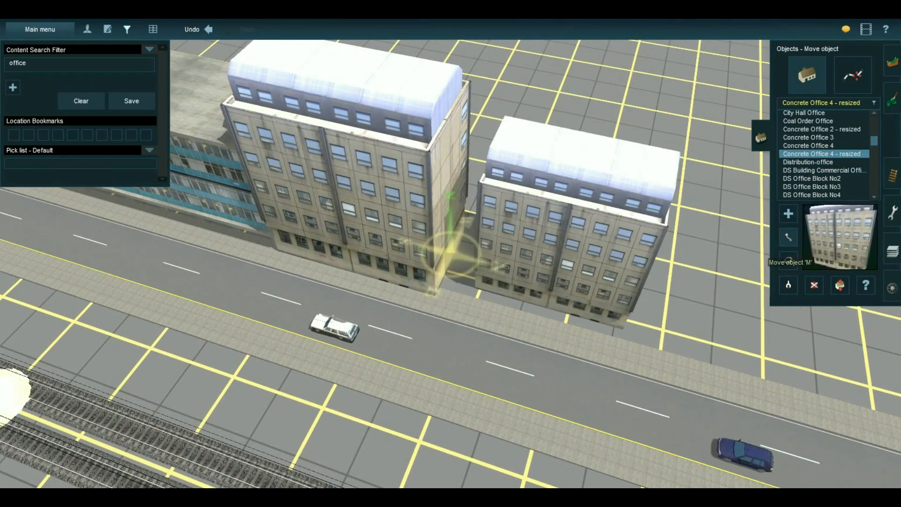
pyautogui.moveTo(540, 263); pyautogui.dragTo(520, 263)
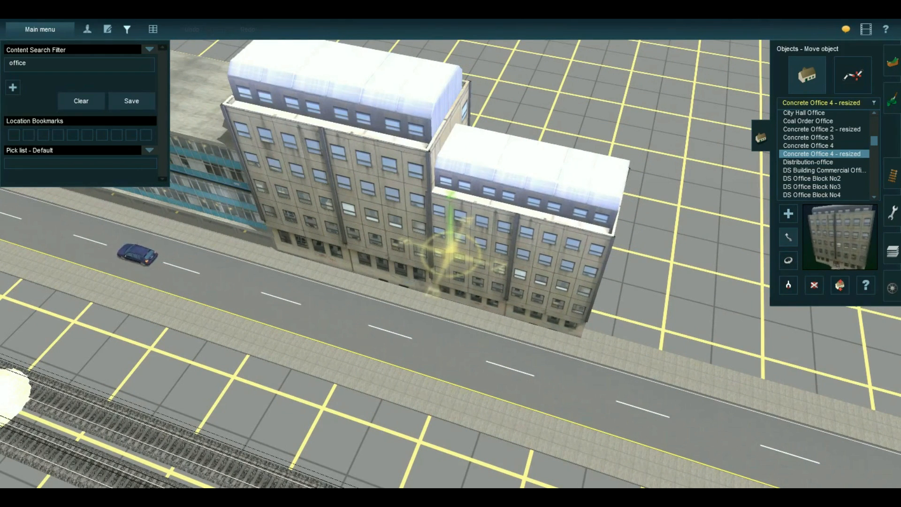
# Step: Place DS Building Commercial Office Block No7 at the end of the row and move it flush against Concrete Office 4 - resized
pyautogui.rightClick(580, 322)
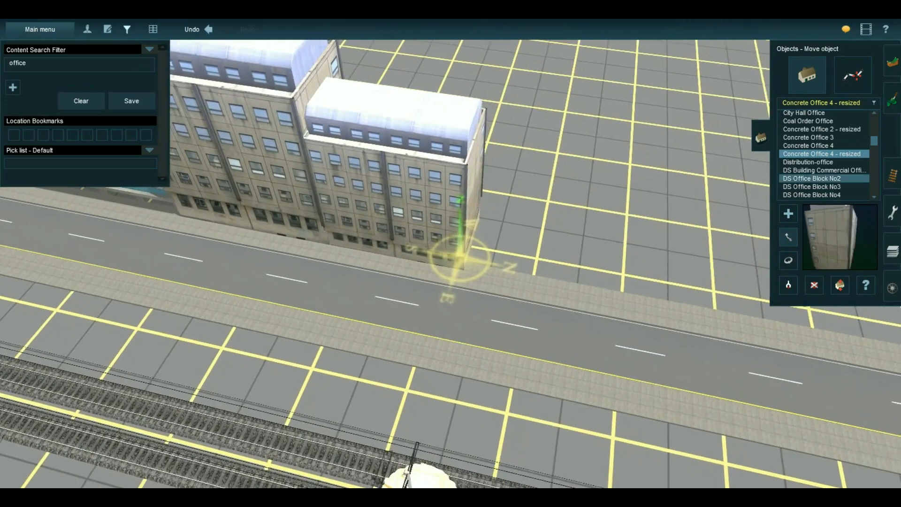
pyautogui.click(808, 162)
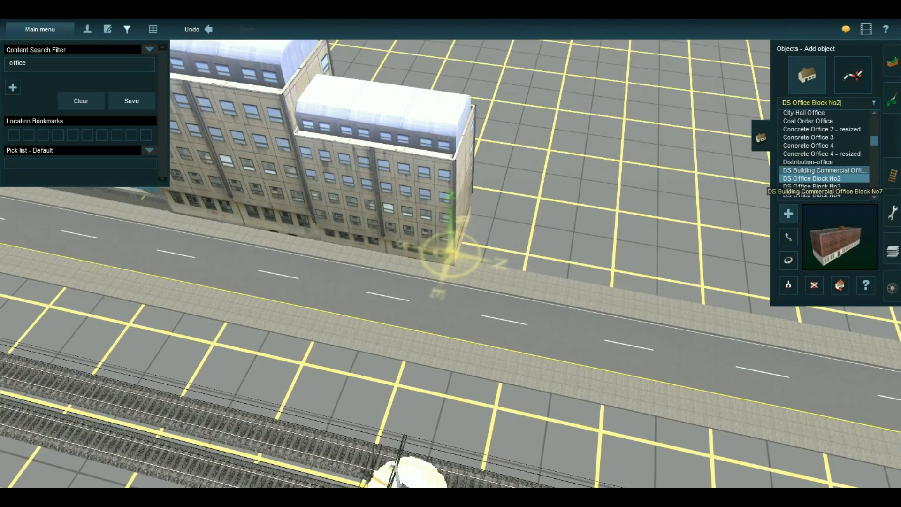
pyautogui.click(697, 202)
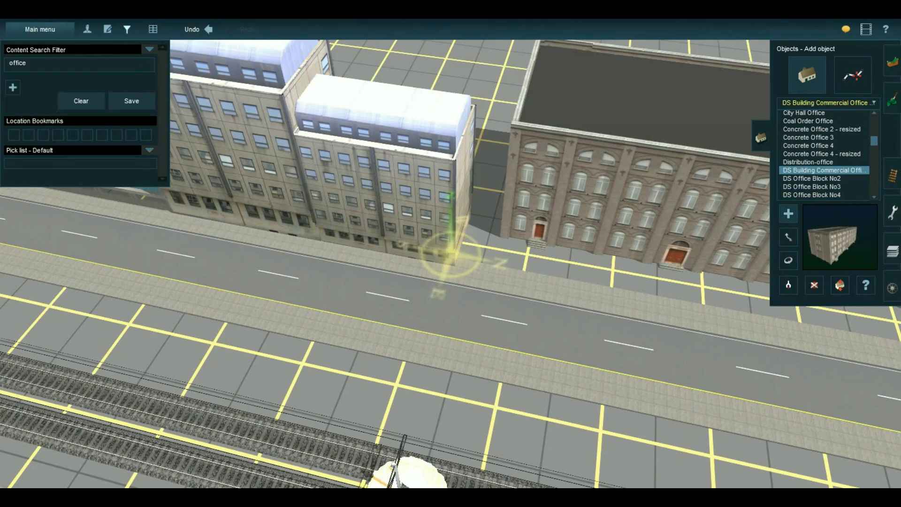
pyautogui.moveTo(698, 202); pyautogui.dragTo(644, 233)
pyautogui.moveTo(594, 284); pyautogui.dragTo(590, 281)
pyautogui.rightClick(590, 282)
pyautogui.scroll(-2, 451, 263)
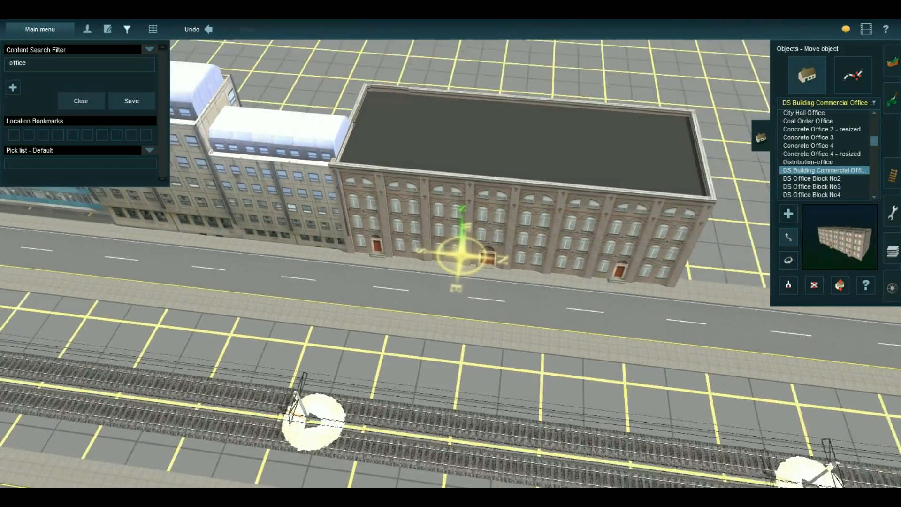
# Step: Browse the DS Office Block models and place DS Office Block No5 beside the brown commercial office block
pyautogui.rightClick(648, 253)
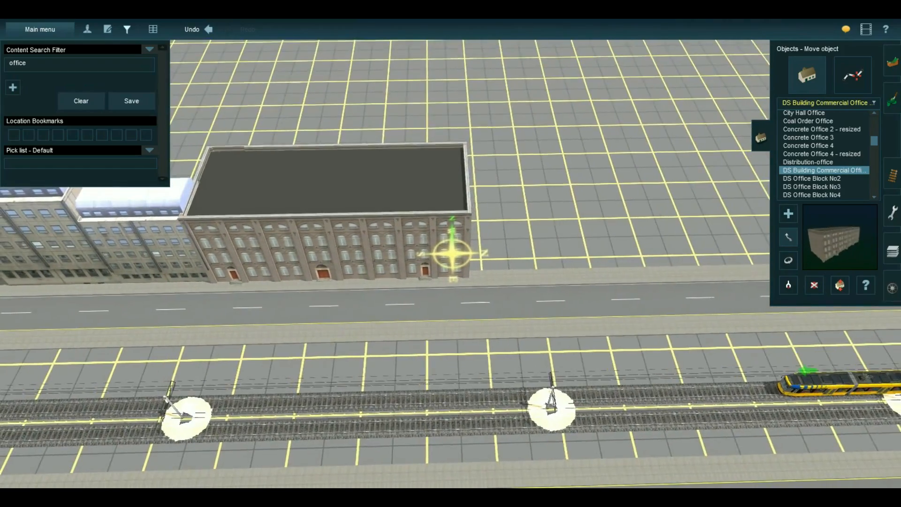
pyautogui.click(812, 179)
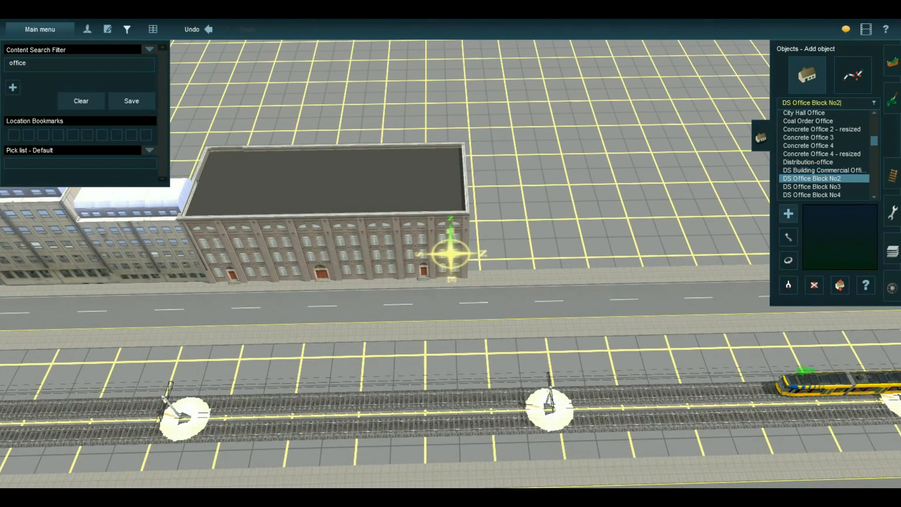
pyautogui.scroll(-3, 821, 178)
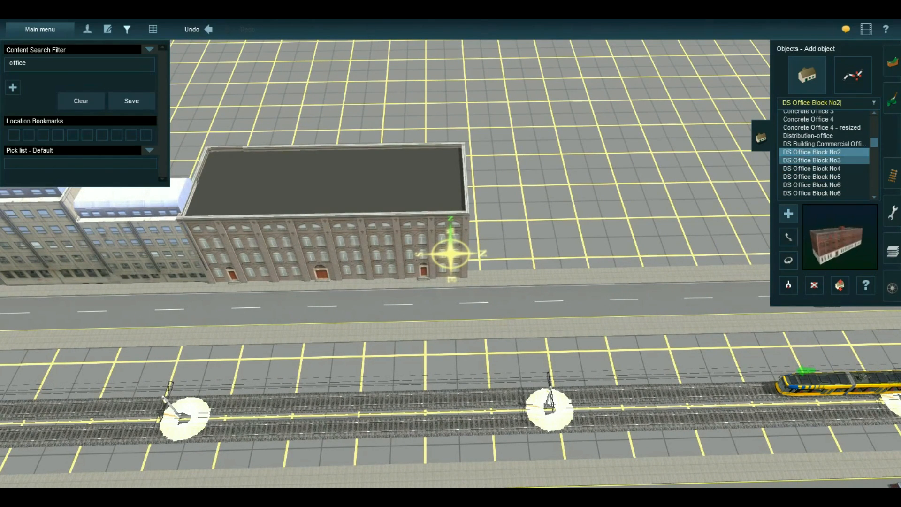
pyautogui.click(811, 160)
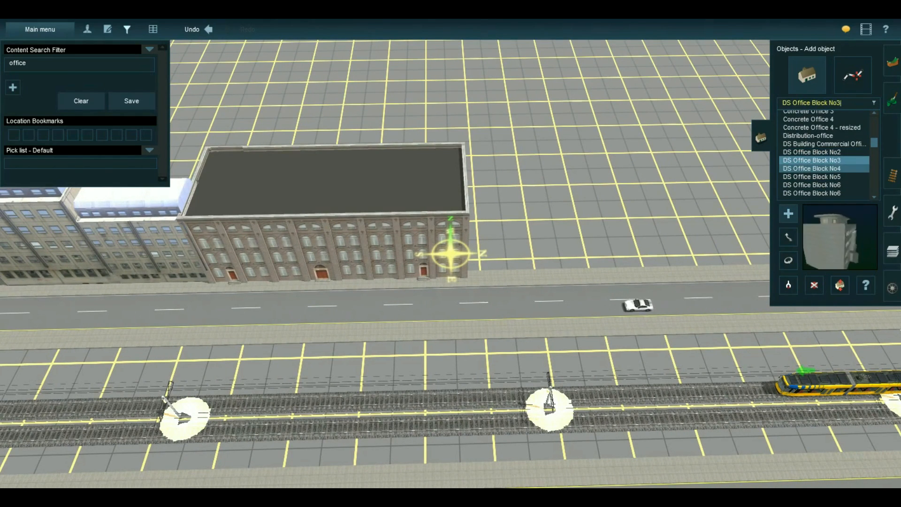
pyautogui.click(811, 169)
pyautogui.scroll(-2, 824, 154)
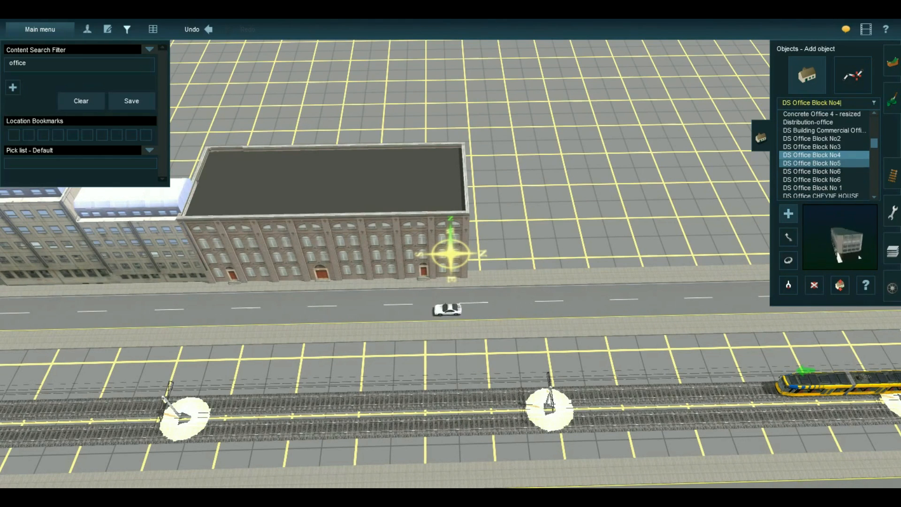
pyautogui.click(811, 163)
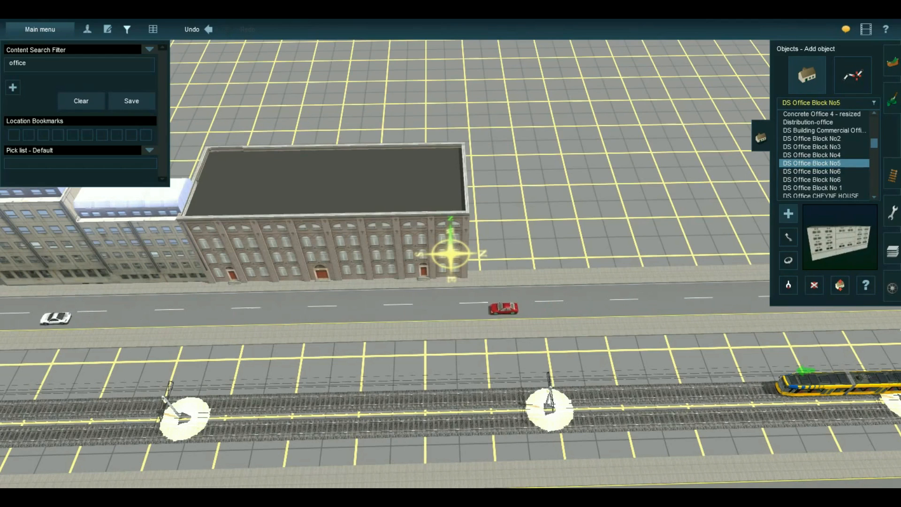
pyautogui.click(595, 224)
# Step: Rotate DS Office Block No5 so its entrance faces the road and move it flush against the commercial block along the sidewalk
pyautogui.click(788, 260)
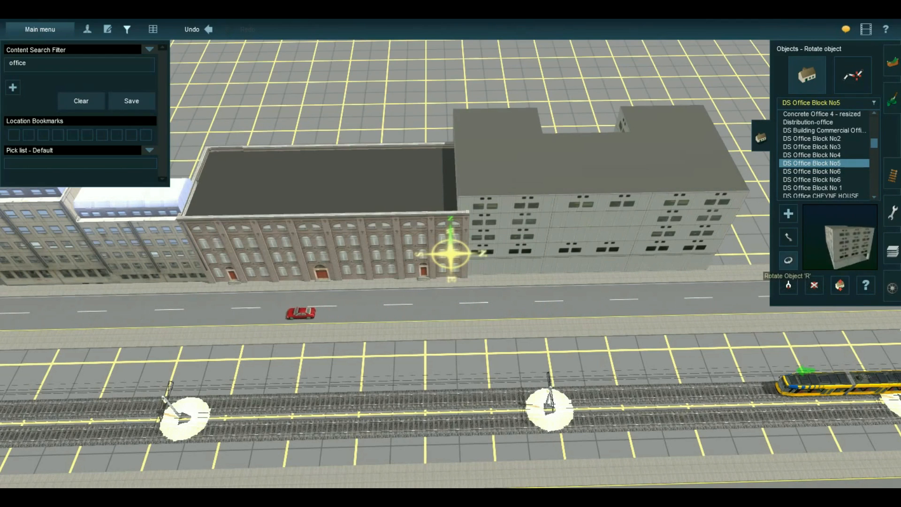
pyautogui.moveTo(595, 224); pyautogui.dragTo(835, 235)
pyautogui.moveTo(652, 206); pyautogui.dragTo(669, 237)
pyautogui.press('m')
pyautogui.moveTo(567, 224); pyautogui.dragTo(521, 226, button='right')
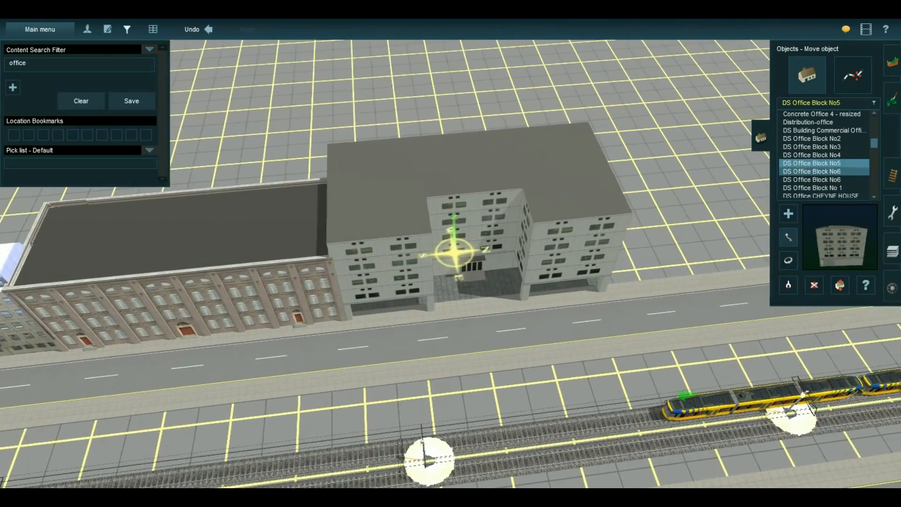
# Step: Place the glass-fronted DS Office Block No6 beside DS Office Block No5 and align it along the sidewalk
pyautogui.click(812, 171)
pyautogui.moveTo(612, 263); pyautogui.dragTo(544, 260, button='right')
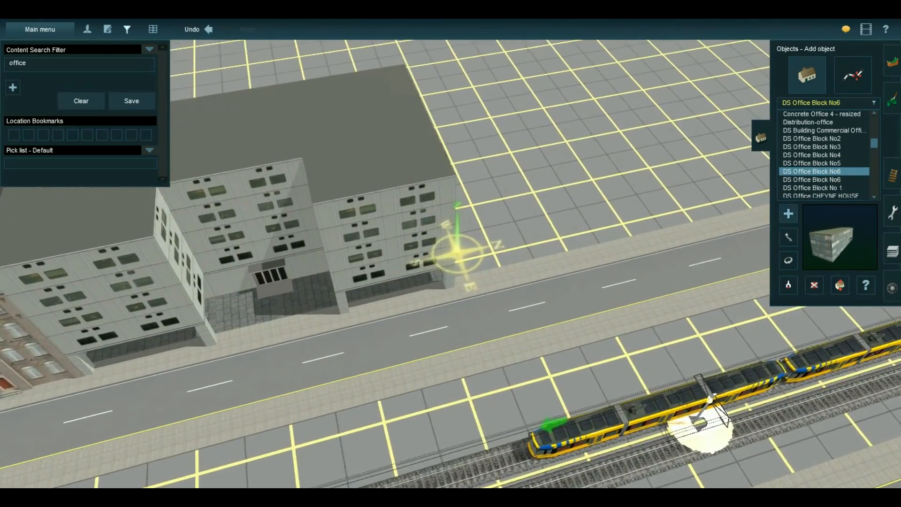
pyautogui.click(592, 216)
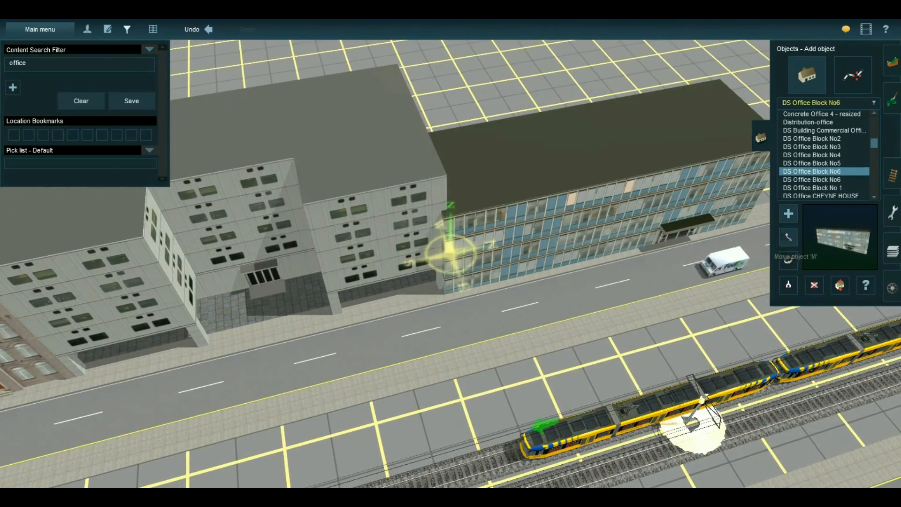
pyautogui.click(789, 237)
pyautogui.moveTo(592, 216)
pyautogui.mouseDown()
pyautogui.moveTo(601, 206)
pyautogui.moveTo(592, 211)
pyautogui.mouseUp()
# Step: Place the red-brick DS Office Block No6 at the end of the row and move it flush against the glass-fronted office
pyautogui.rightClick(639, 226)
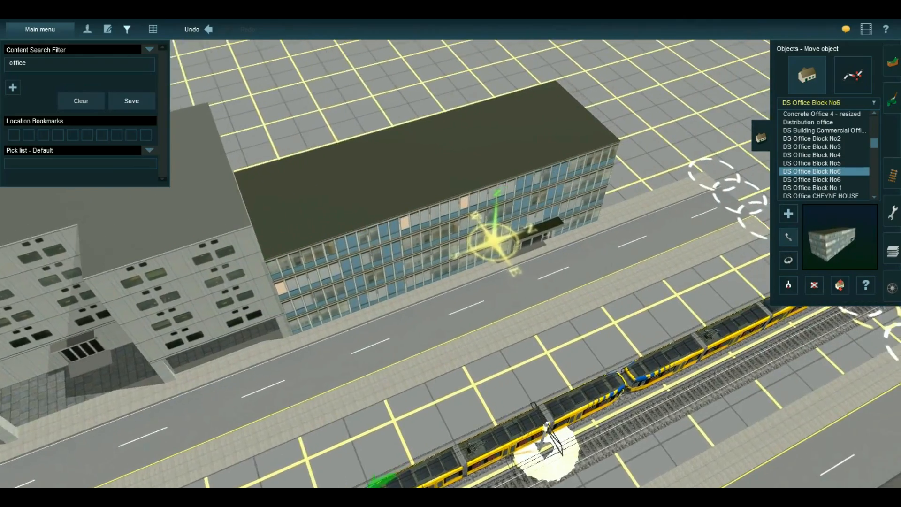
pyautogui.click(823, 180)
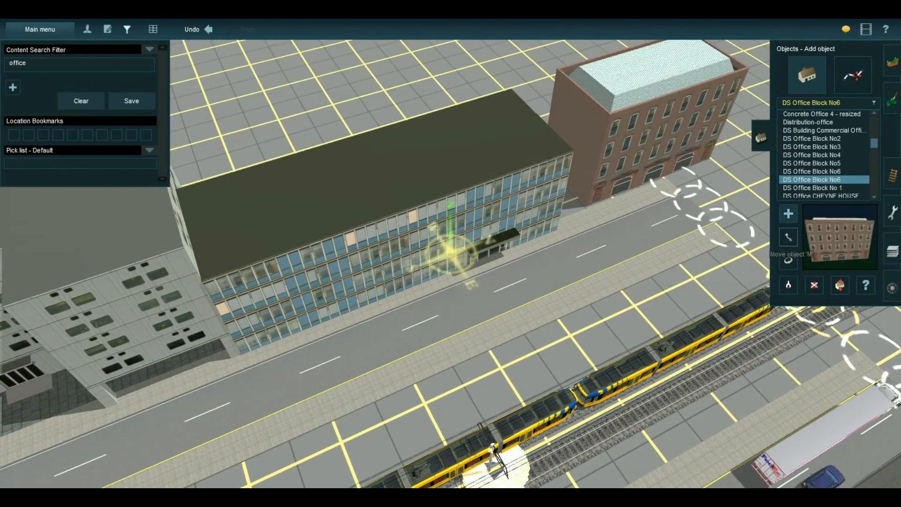
pyautogui.click(789, 237)
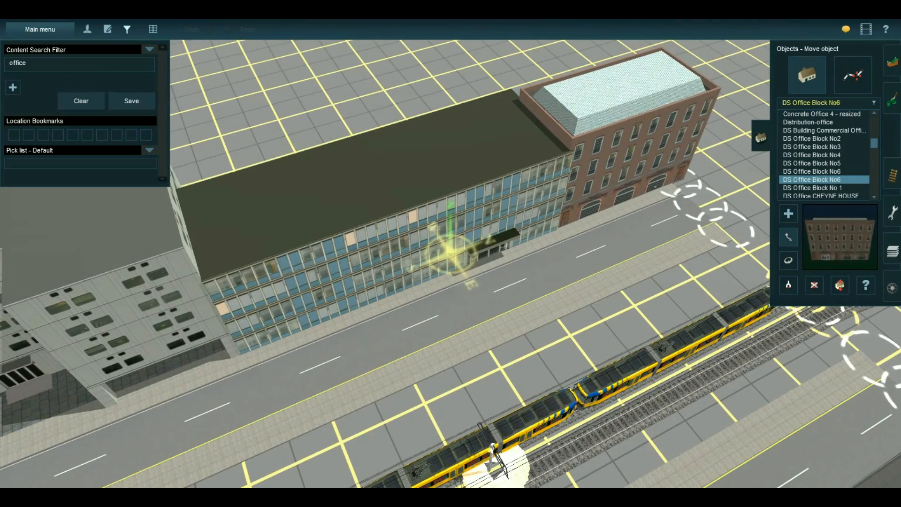
# Step: Branch a Road Asphalt 2L Dual Yel Strip spline off the parking garage driveway, heading behind the turquoise building
pyautogui.scroll(-5, 450, 253)
pyautogui.moveTo(450, 253)
pyautogui.mouseDown(button='right')
pyautogui.moveTo(431, 322)
pyautogui.moveTo(221, 321)
pyautogui.moveTo(187, 261)
pyautogui.moveTo(373, 194)
pyautogui.mouseUp(button='right')
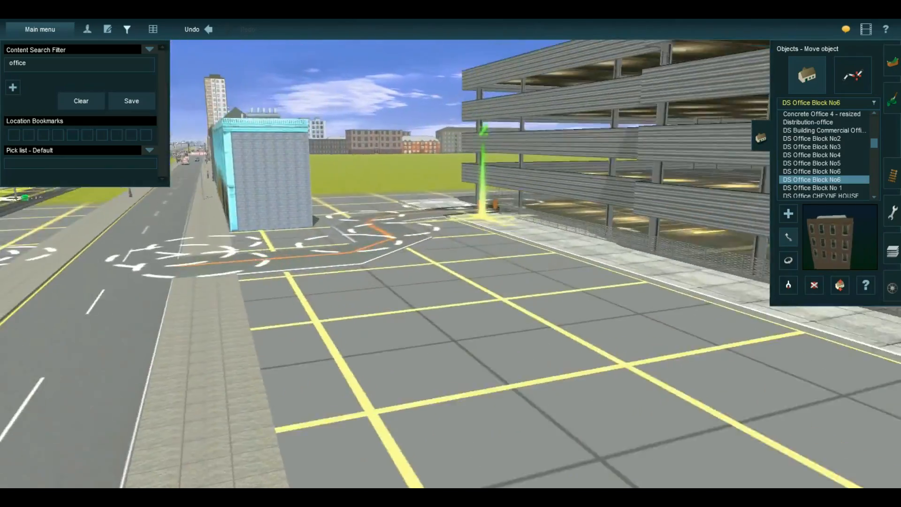
pyautogui.moveTo(482, 217)
pyautogui.mouseDown(button='right')
pyautogui.moveTo(483, 263)
pyautogui.moveTo(482, 235)
pyautogui.mouseUp(button='right')
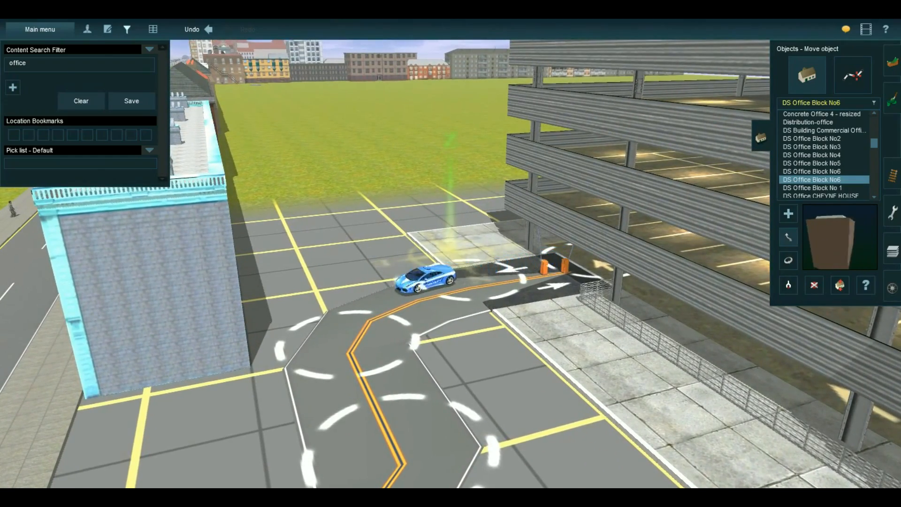
pyautogui.scroll(-3, 450, 263)
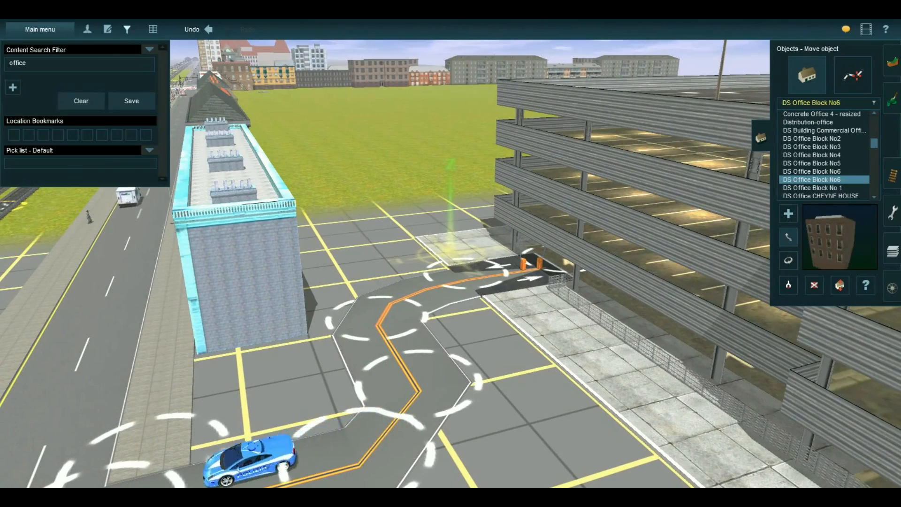
pyautogui.scroll(-2, 432, 268)
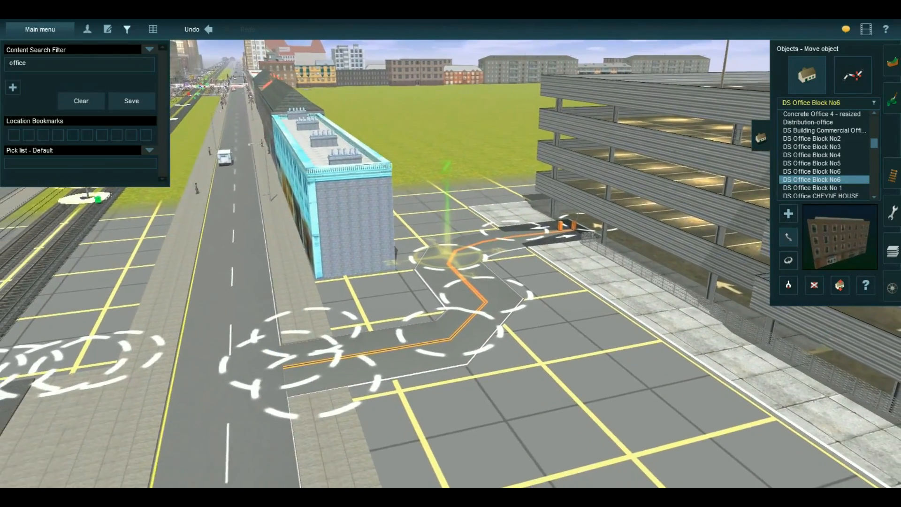
pyautogui.click(853, 75)
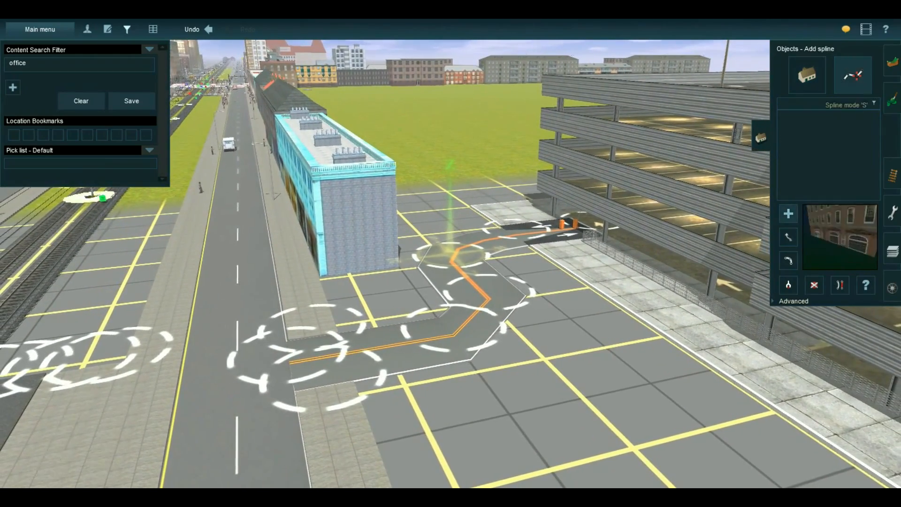
pyautogui.press('Up')
pyautogui.press('Right')
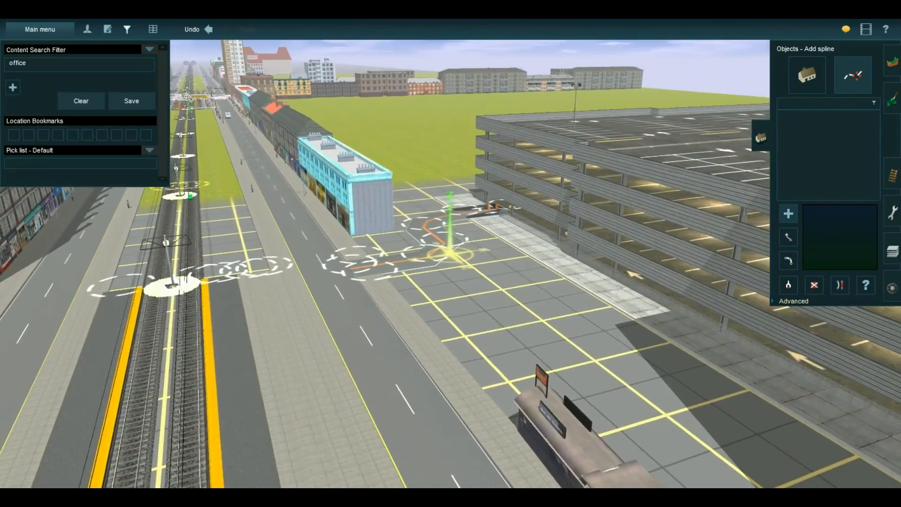
pyautogui.press('Right')
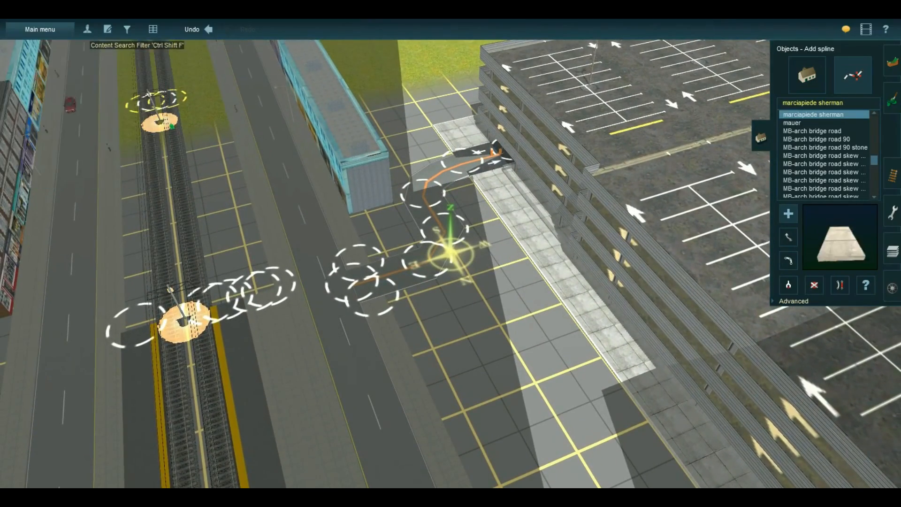
pyautogui.press('pagedown')
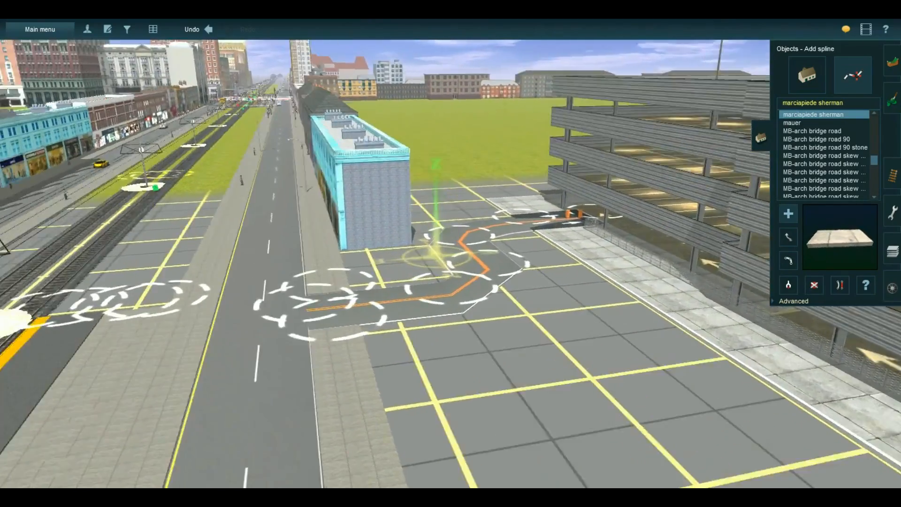
pyautogui.press('pageup')
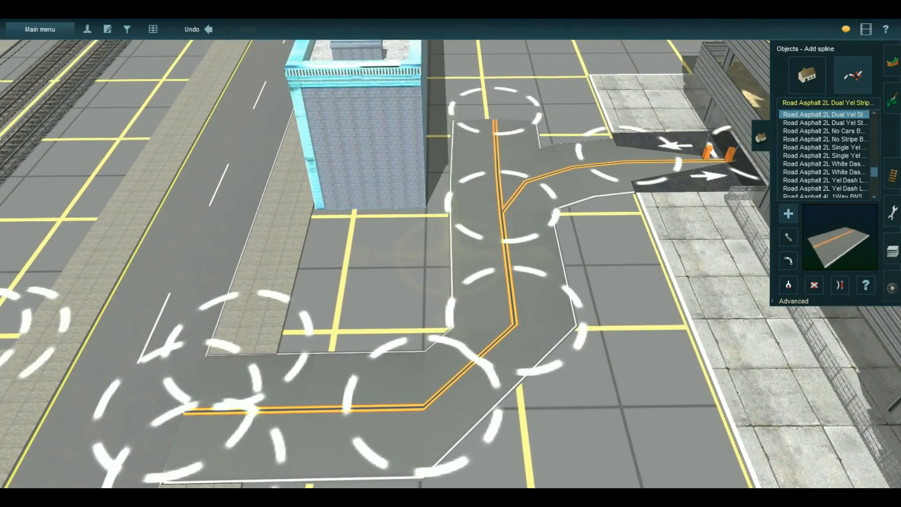
# Step: Extend the asphalt road behind the row of shops and curve it away across the open grass field
pyautogui.press('Up')
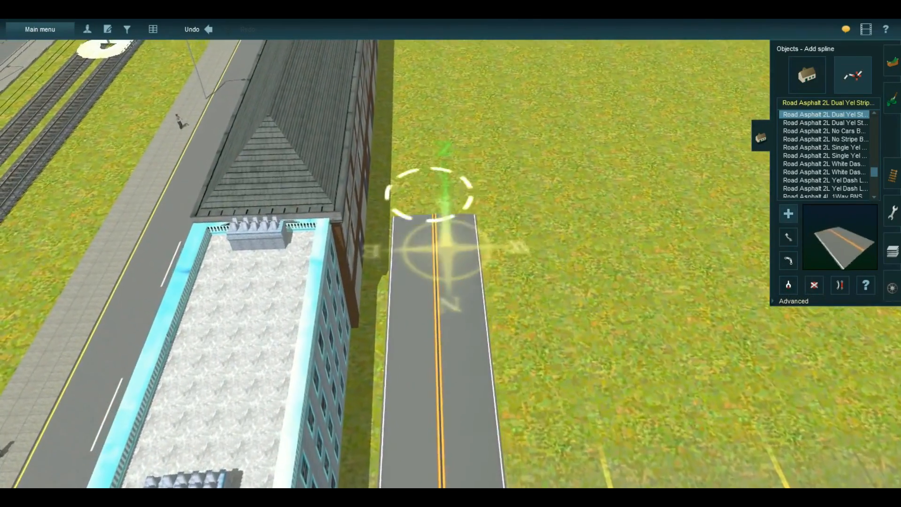
pyautogui.press('Up')
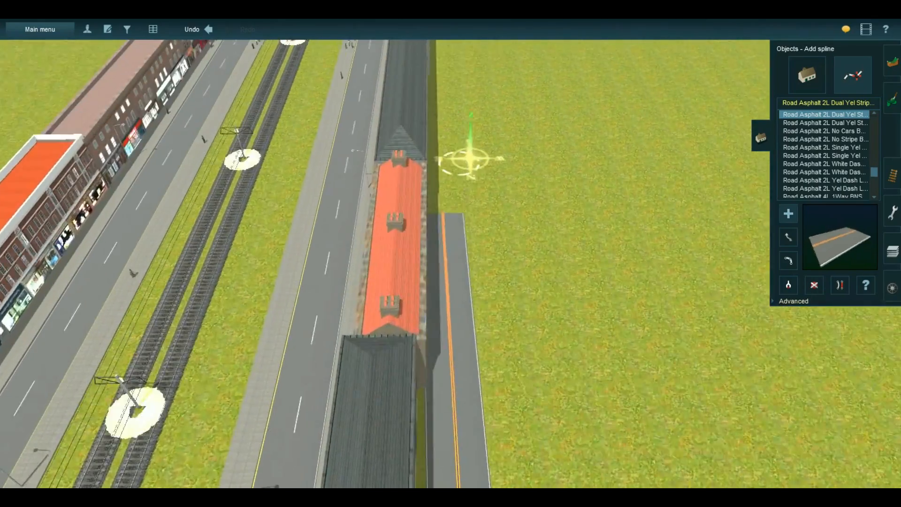
pyautogui.press('Left')
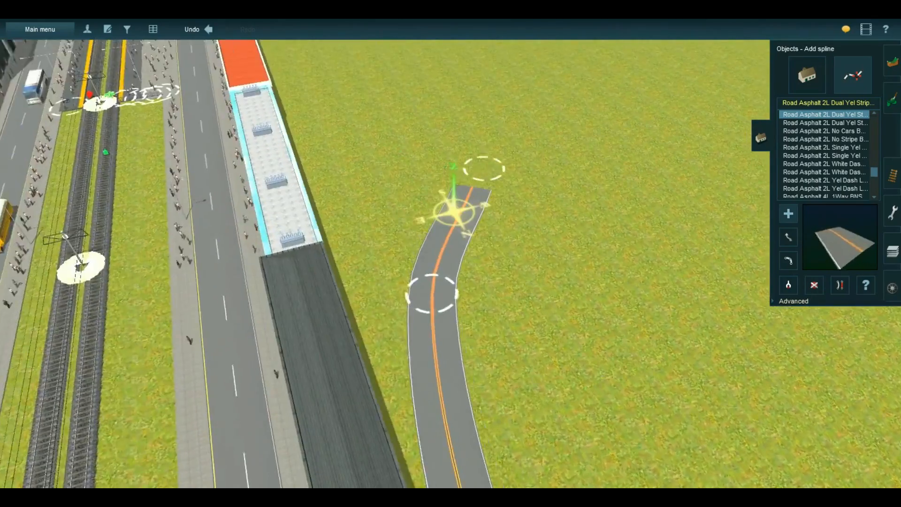
pyautogui.press('pagedown')
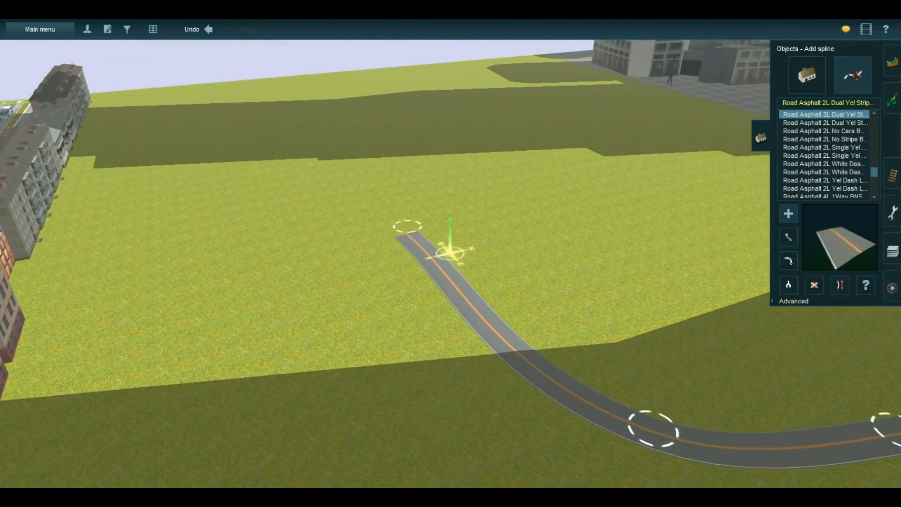
pyautogui.moveTo(404, 223); pyautogui.dragTo(349, 113)
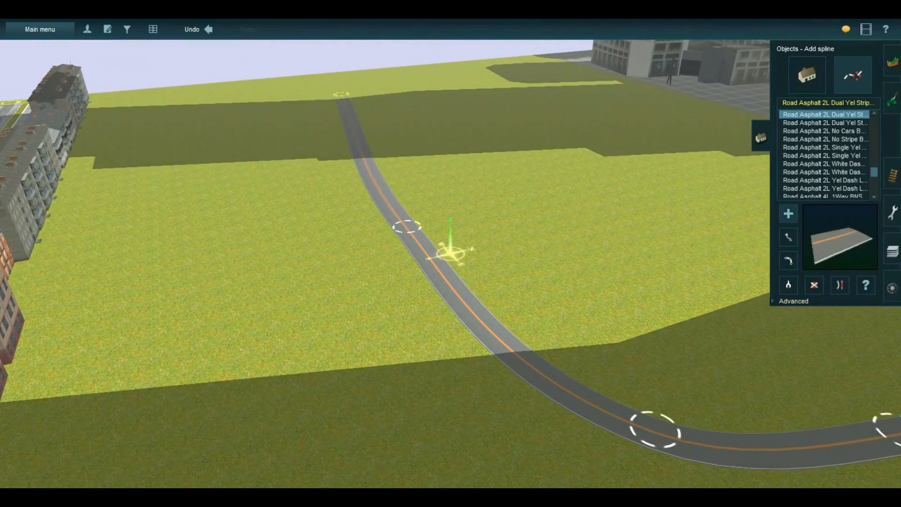
# Step: Look over the back road, the downtown rail crossing and the open ground behind the skyscrapers
pyautogui.rightClick(746, 246)
pyautogui.press('Right')
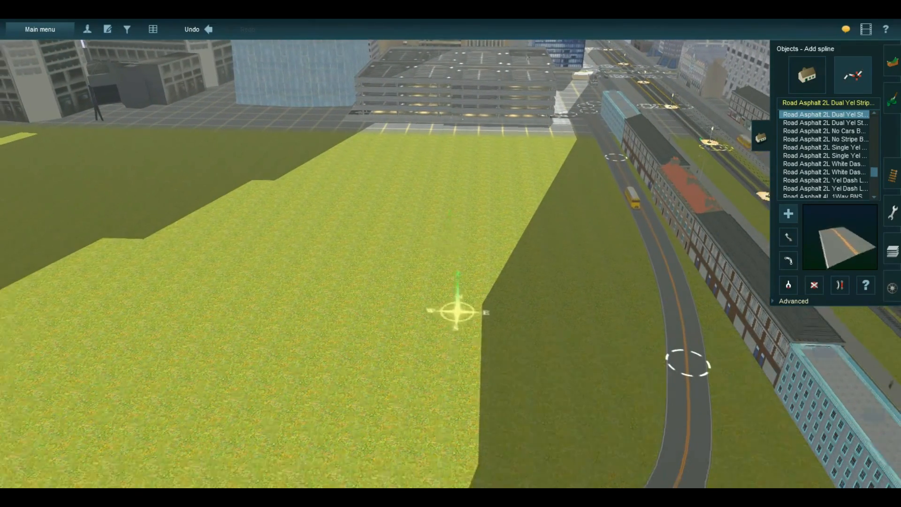
pyautogui.moveTo(458, 311); pyautogui.dragTo(425, 332, button='right')
pyautogui.press('Left')
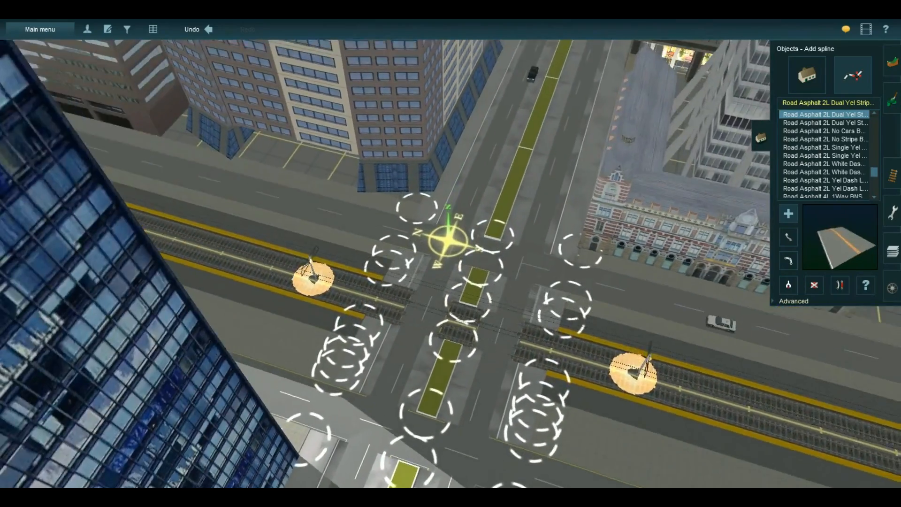
pyautogui.rightClick(613, 152)
pyautogui.rightClick(586, 176)
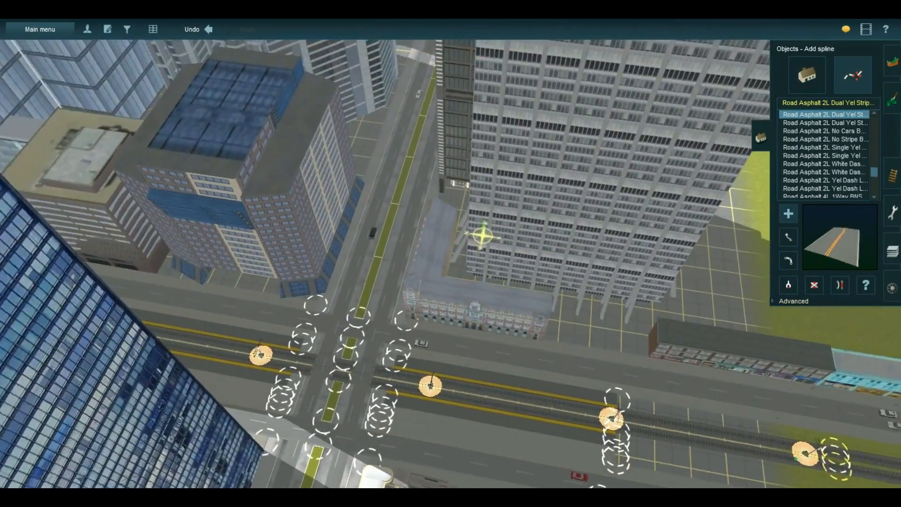
pyautogui.rightClick(695, 204)
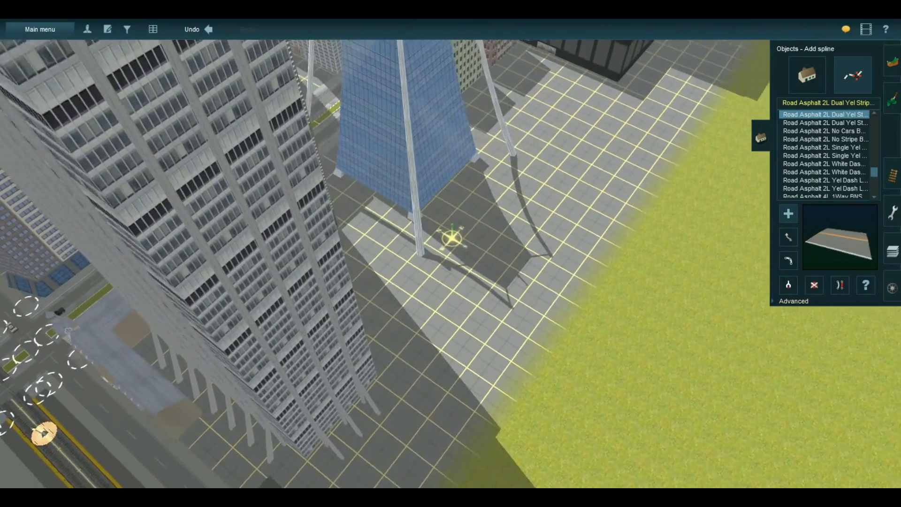
# Step: List the ATLS objects and set the ATLS controller on the paved ground between the skyscrapers to channel 3 in level crossing mode
pyautogui.click(808, 75)
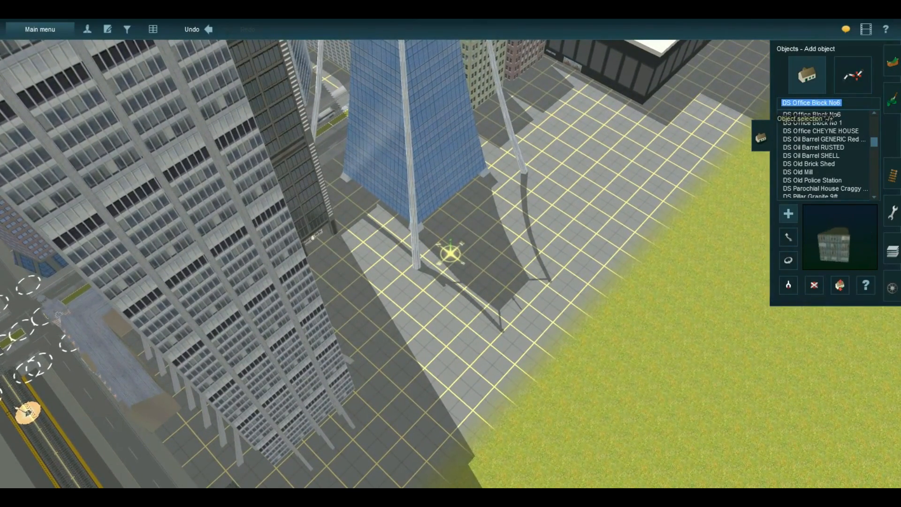
pyautogui.write('atls')
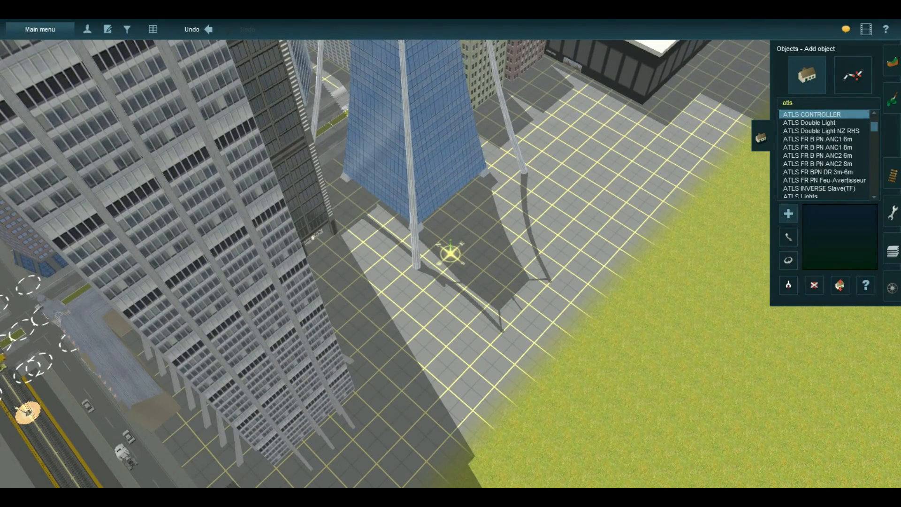
pyautogui.moveTo(450, 253)
pyautogui.mouseDown(button='right')
pyautogui.moveTo(426, 290)
pyautogui.moveTo(319, 259)
pyautogui.moveTo(324, 195)
pyautogui.moveTo(326, 227)
pyautogui.moveTo(467, 201)
pyautogui.moveTo(457, 231)
pyautogui.moveTo(502, 236)
pyautogui.mouseUp(button='right')
pyautogui.scroll(3, 457, 231)
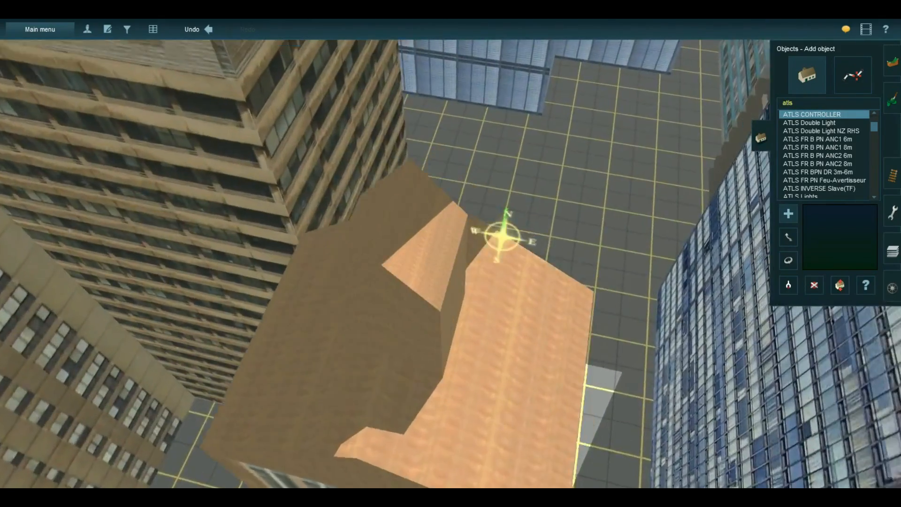
pyautogui.scroll(-5, 476, 235)
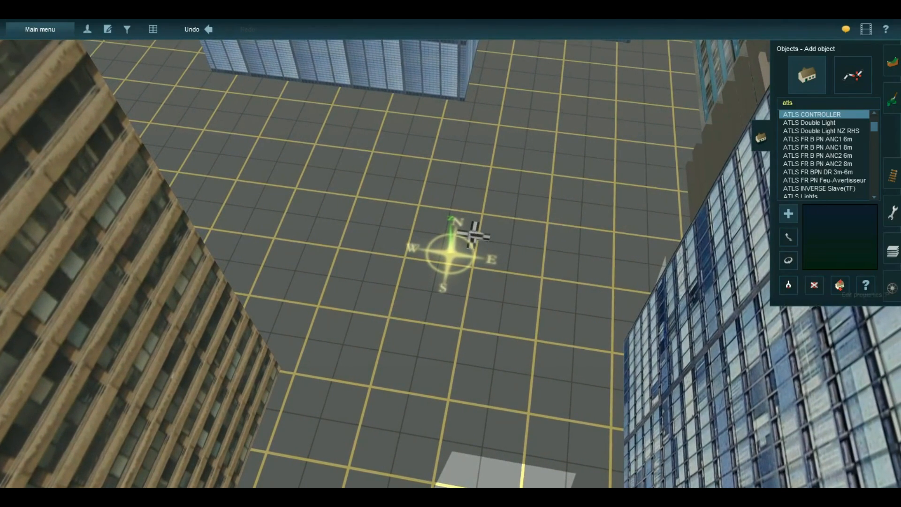
pyautogui.press('p')
pyautogui.click(473, 233)
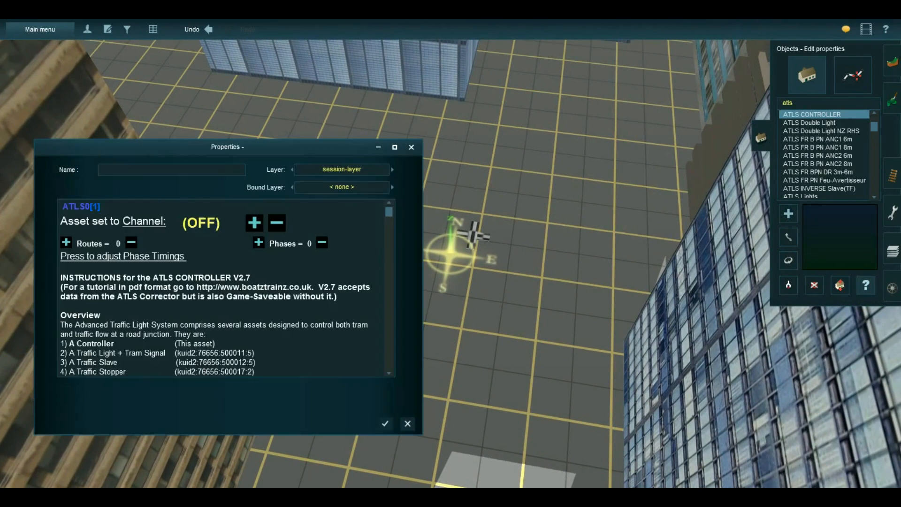
pyautogui.click(255, 222)
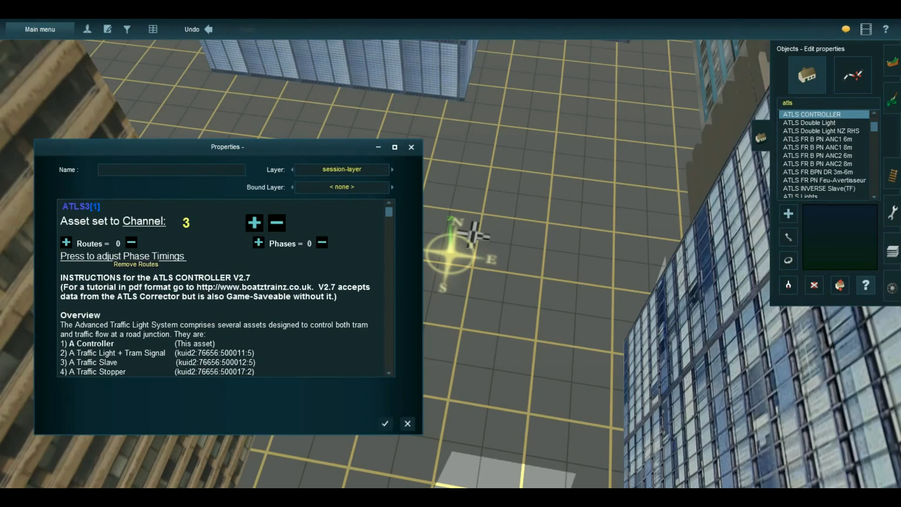
pyautogui.click(131, 242)
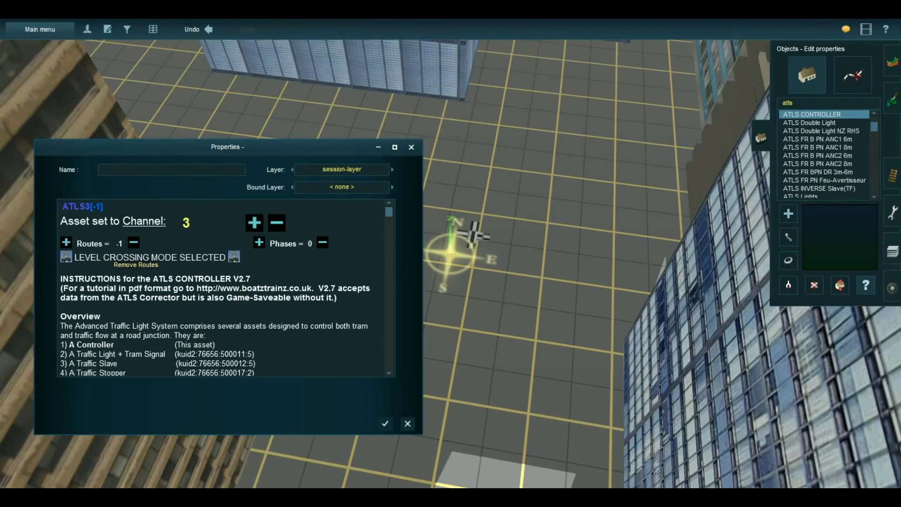
pyautogui.click(385, 424)
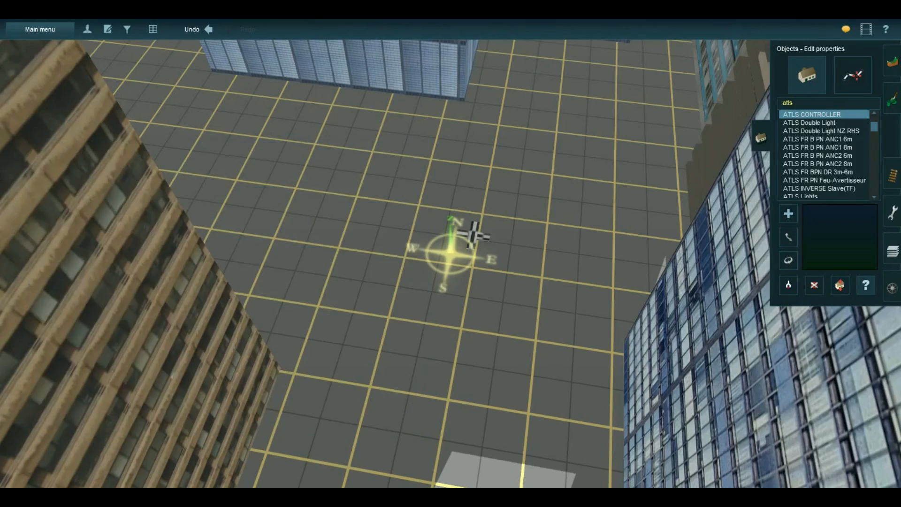
# Step: Set the ATLS controller on the paved ground beside the blue glass tower to channel 4 with six routes and four phases
pyautogui.rightClick(473, 419)
pyautogui.rightClick(581, 419)
pyautogui.press('Right')
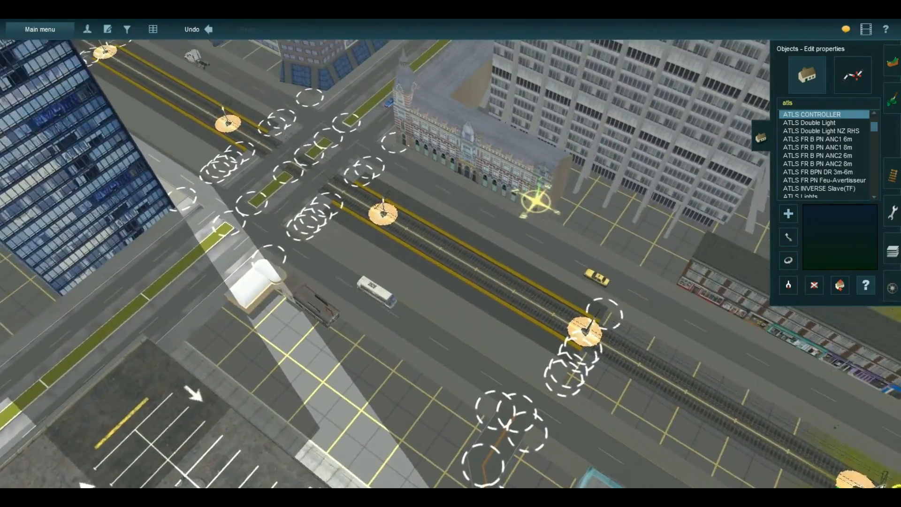
pyautogui.press('Up')
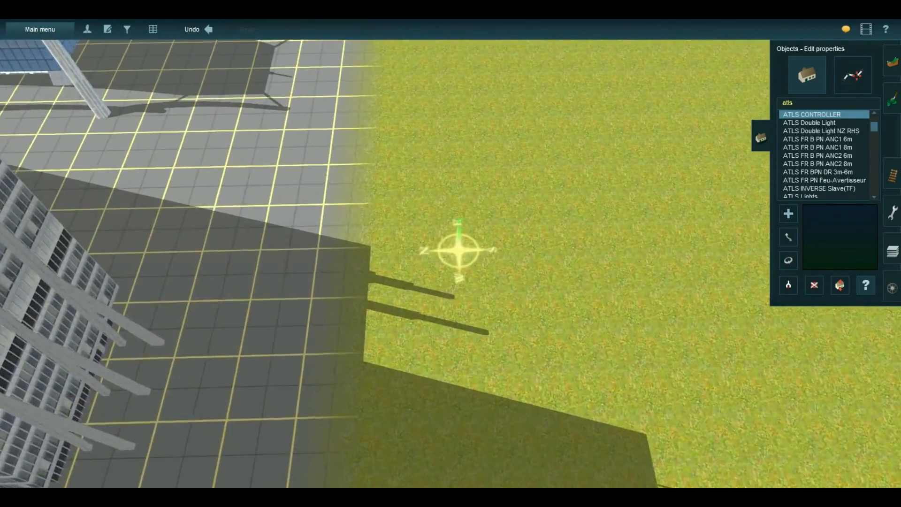
pyautogui.press('Left')
pyautogui.press('Right')
pyautogui.press('Left')
pyautogui.rightClick(256, 210)
pyautogui.press('Left')
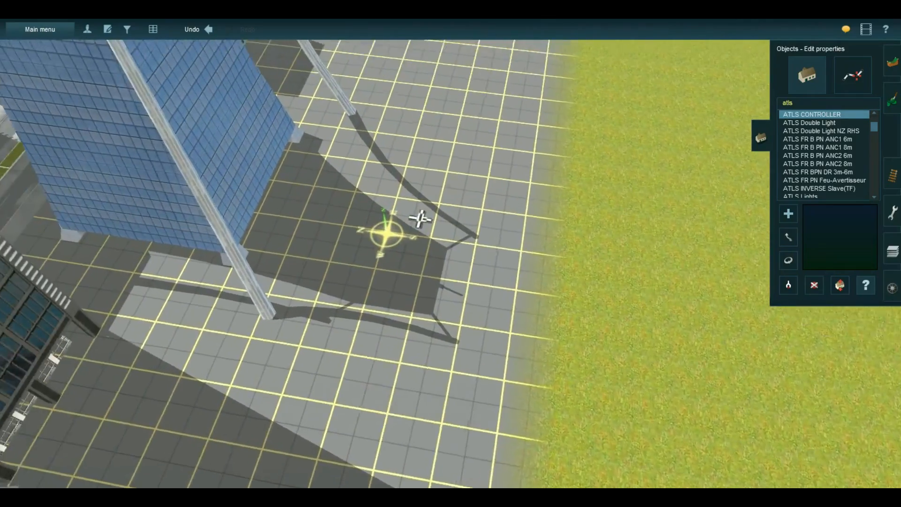
pyautogui.scroll(2, 432, 246)
pyautogui.click(495, 234)
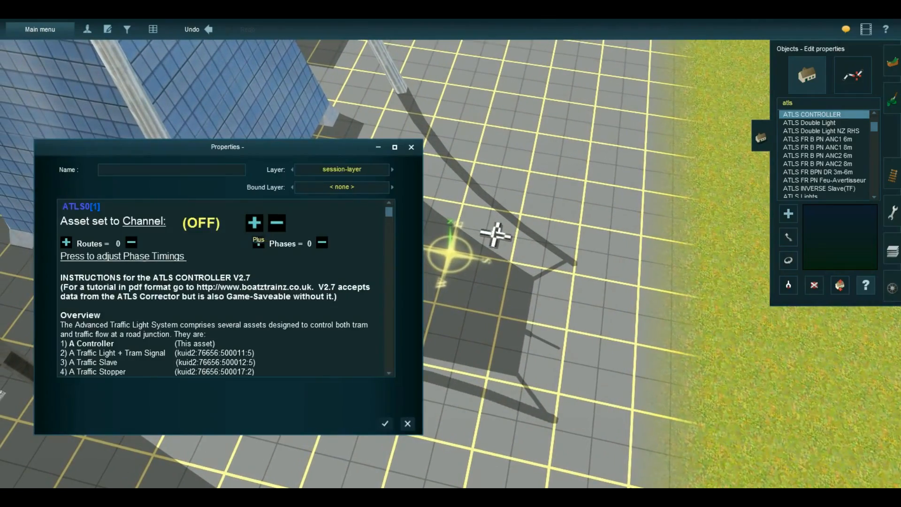
pyautogui.click(254, 223)
pyautogui.click(66, 243)
pyautogui.click(66, 243)
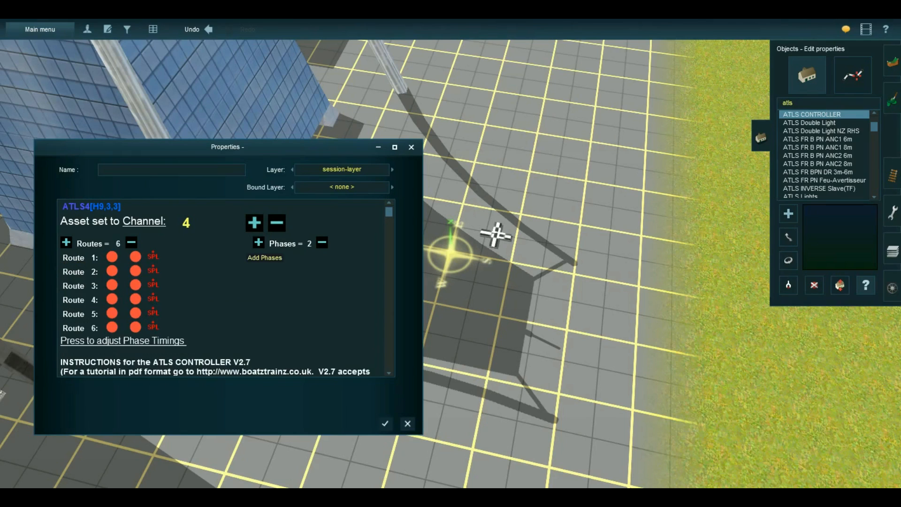
pyautogui.click(258, 243)
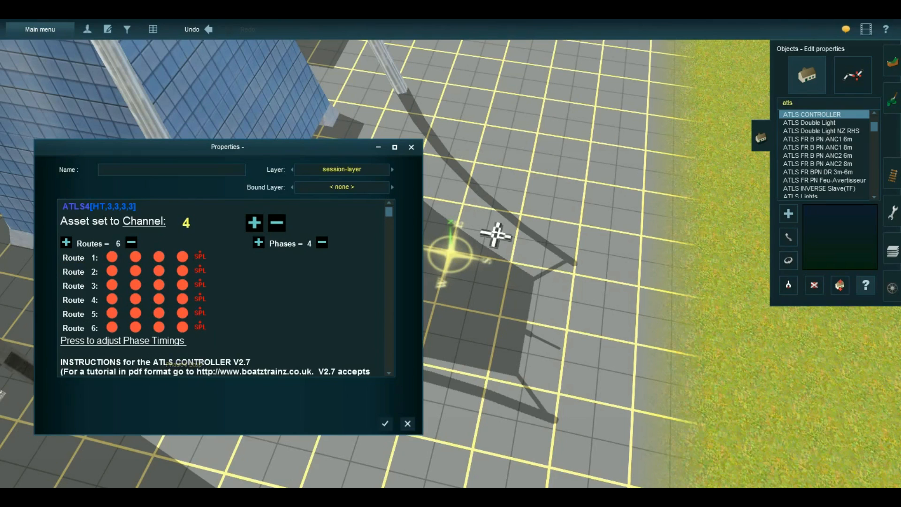
# Step: Make routes 5 and 6 stop on an SPL event and show the controller's phase timings
pyautogui.click(200, 312)
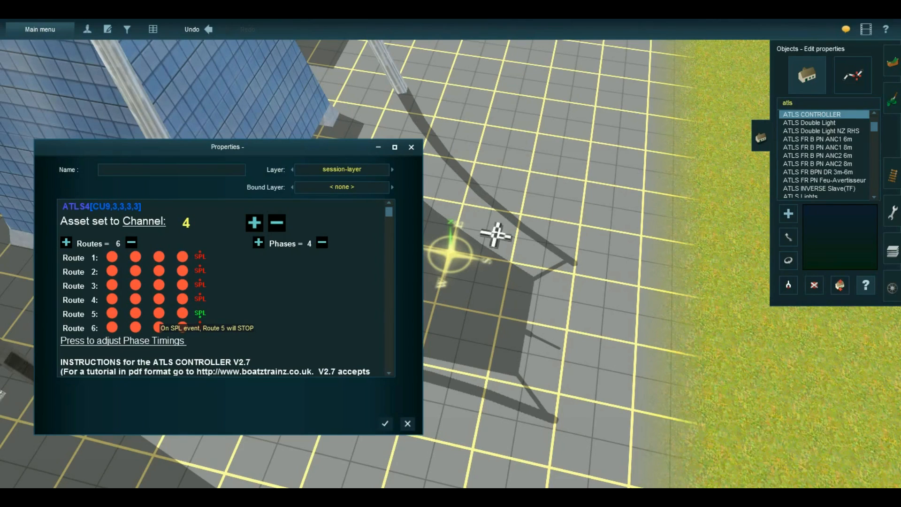
pyautogui.click(200, 327)
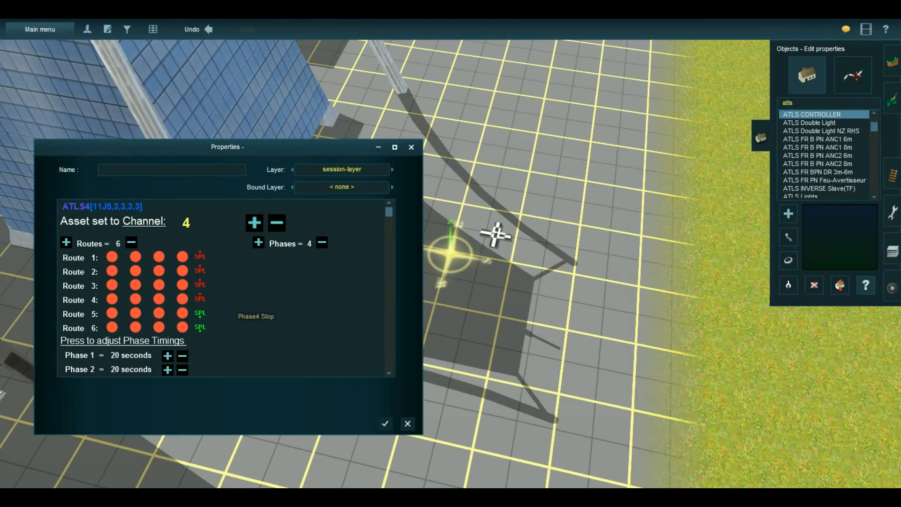
pyautogui.scroll(-3, 187, 326)
pyautogui.scroll(-1, 183, 324)
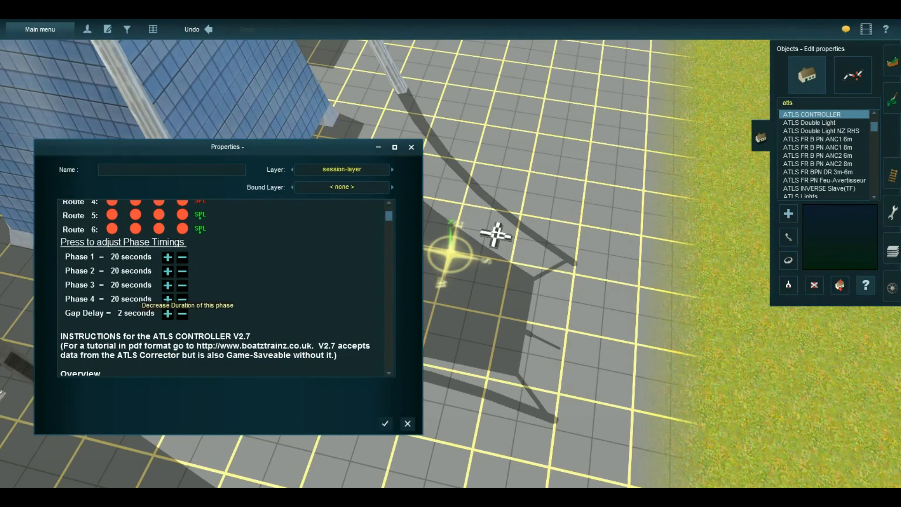
# Step: Give routes 1 and 5 green in phase 1, routes 2 and 6 in phase 2, route 3 in phase 3 and route 4 in phase 4
pyautogui.scroll(1, 183, 303)
pyautogui.scroll(3, 165, 301)
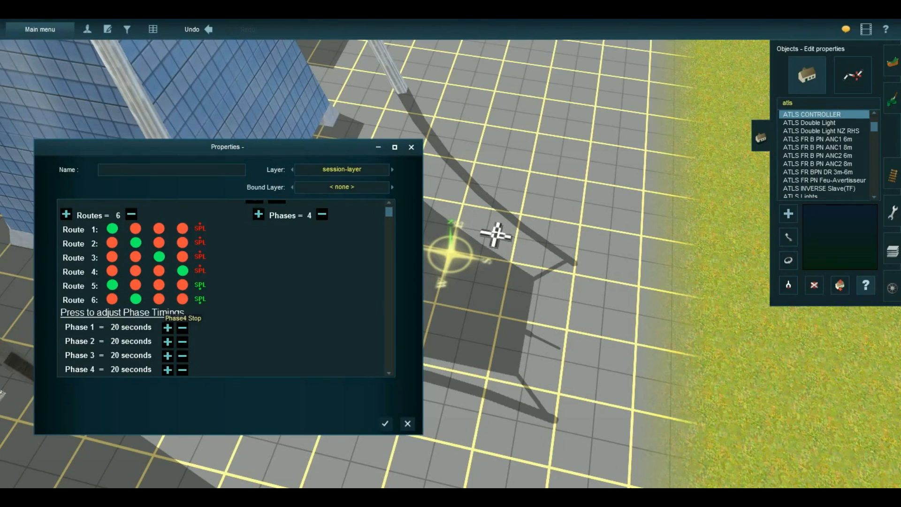
pyautogui.scroll(-1, 225, 289)
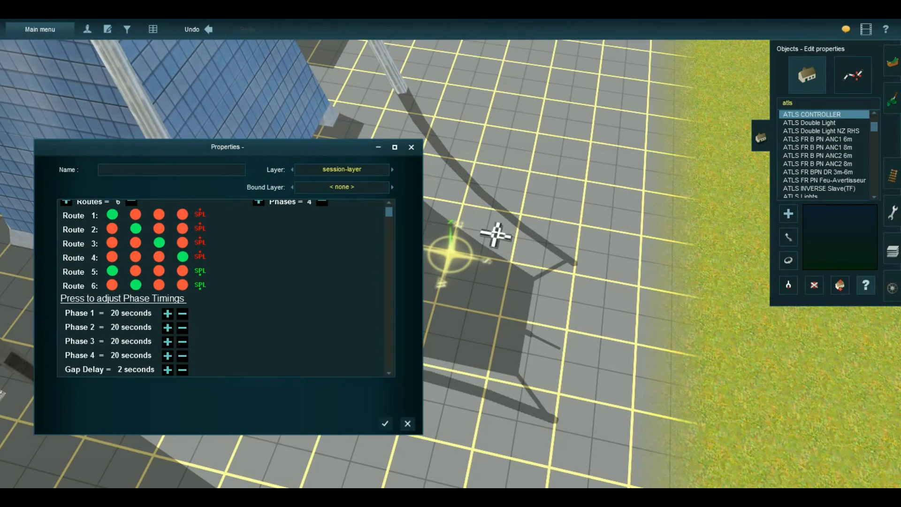
pyautogui.scroll(1, 225, 288)
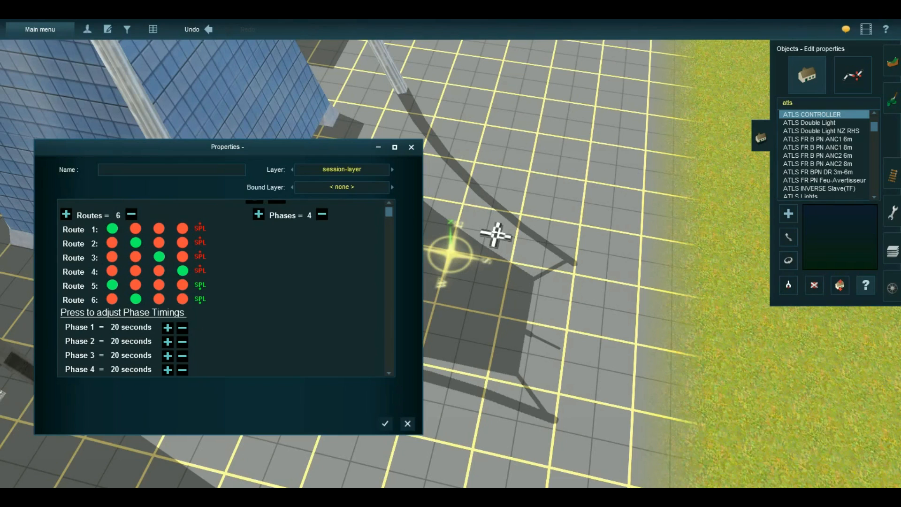
# Step: Set phases 3 and 4 to 10 seconds and the gap delay to 9 seconds, and accept the controller's properties
pyautogui.scroll(-2, 211, 328)
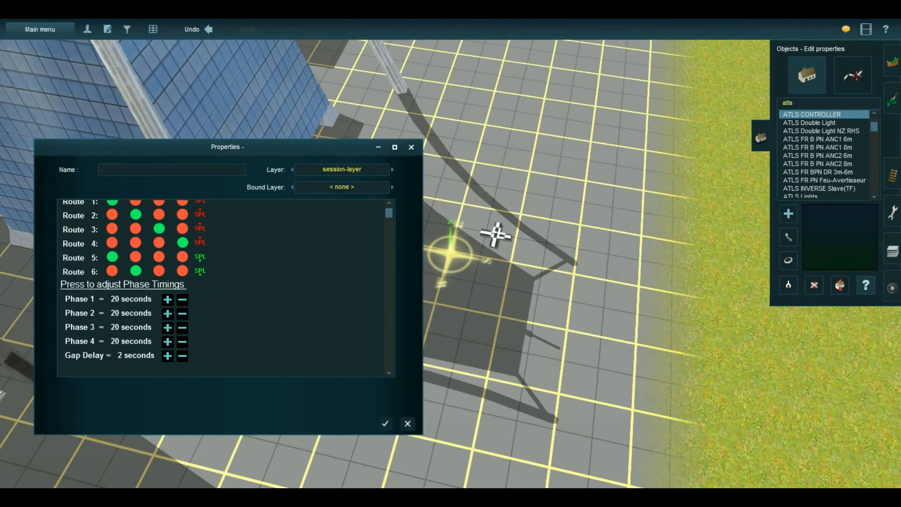
pyautogui.scroll(-1, 183, 331)
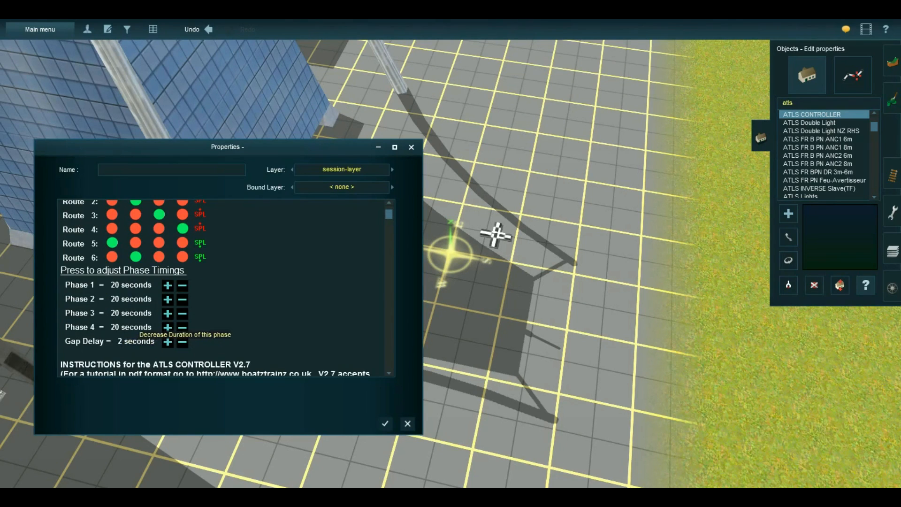
pyautogui.click(182, 313)
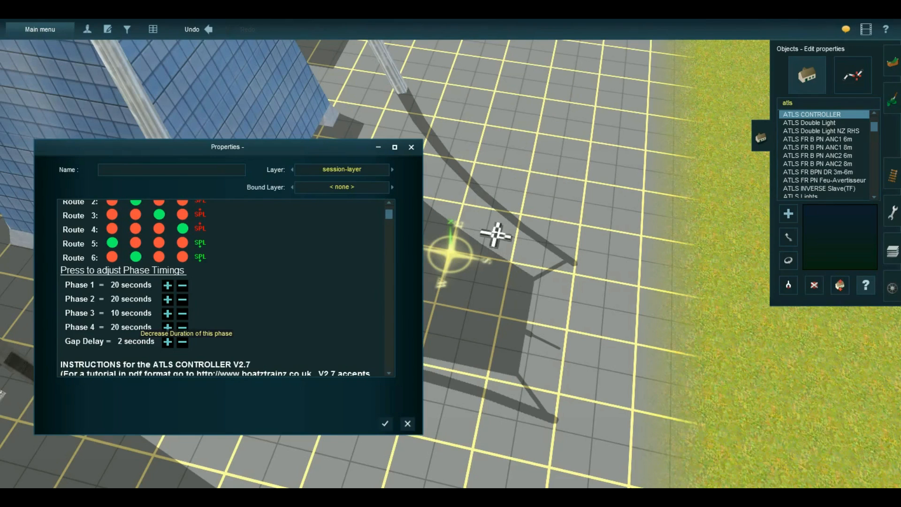
pyautogui.click(183, 327)
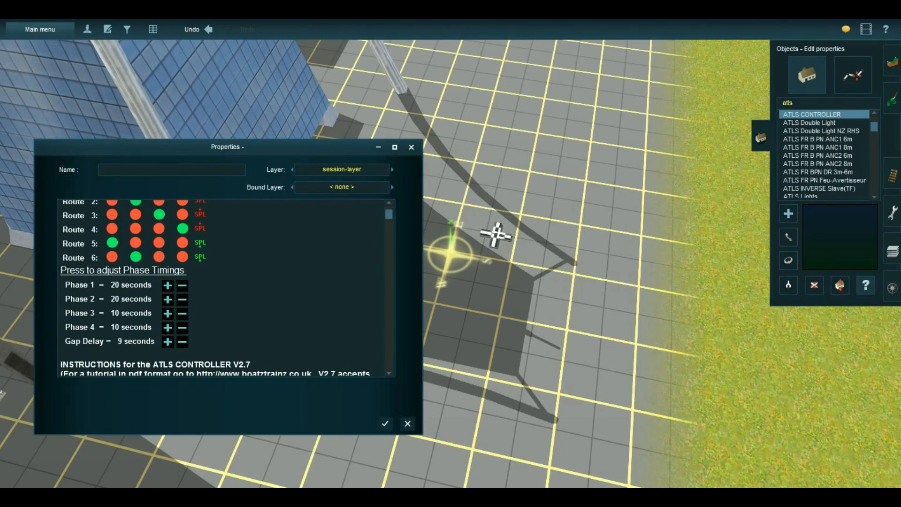
pyautogui.press('Return')
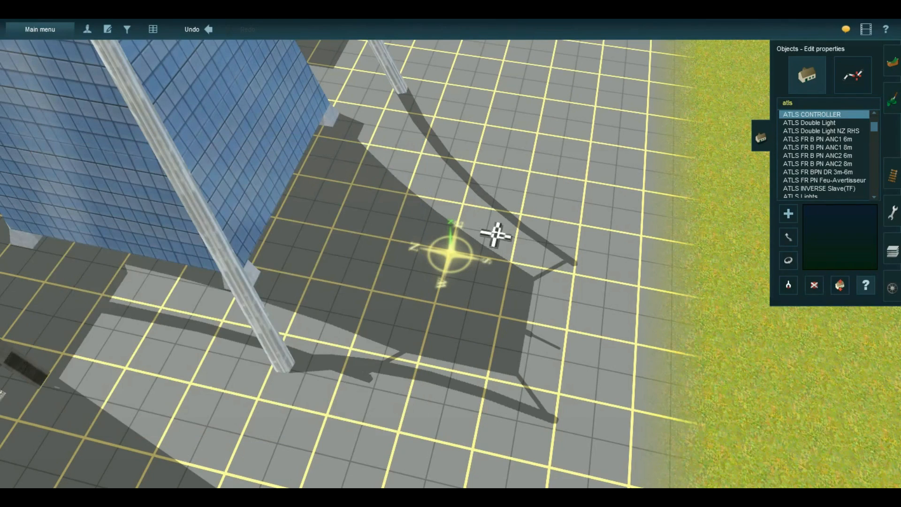
# Step: Return to the downtown rail crossing and search the object list for atls
pyautogui.rightClick(67, 305)
pyautogui.press('Left')
pyautogui.rightClick(150, 263)
pyautogui.rightClick(165, 304)
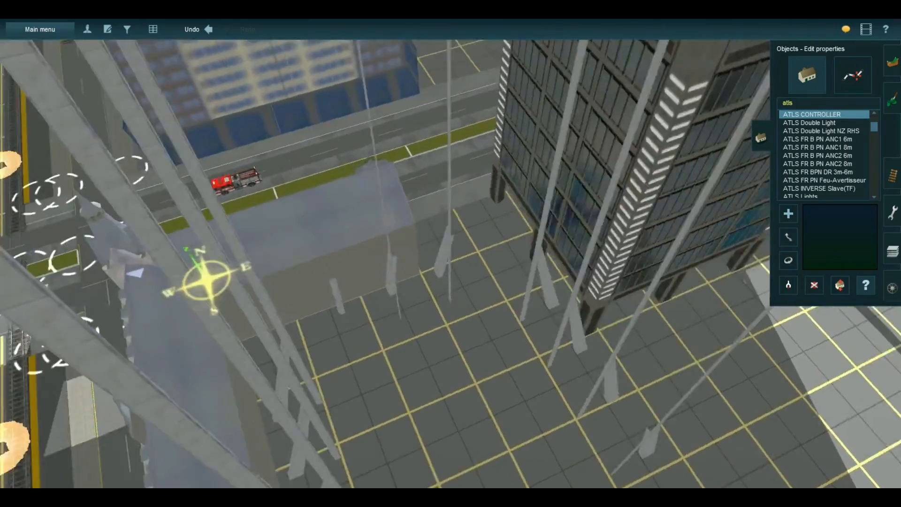
pyautogui.press('Left')
pyautogui.moveTo(207, 280); pyautogui.dragTo(472, 272, button='right')
pyautogui.scroll(3, 498, 223)
pyautogui.press('Left')
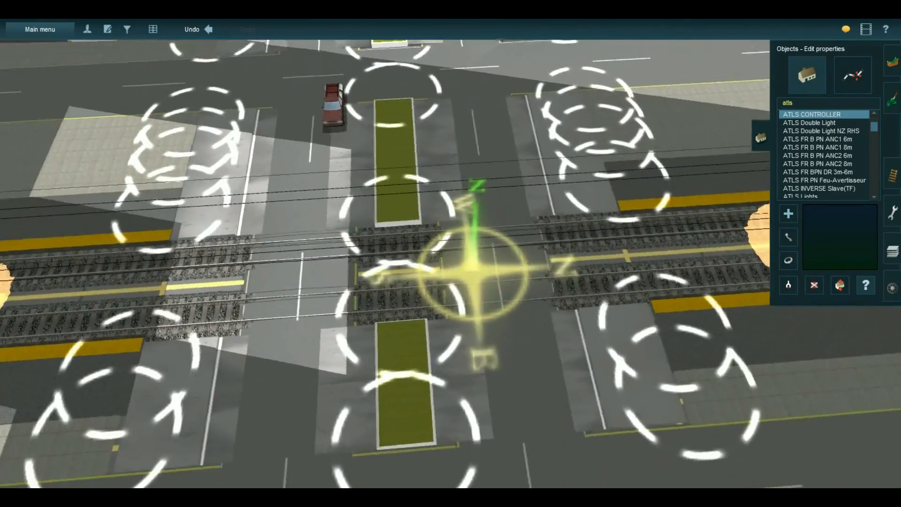
pyautogui.click(788, 103)
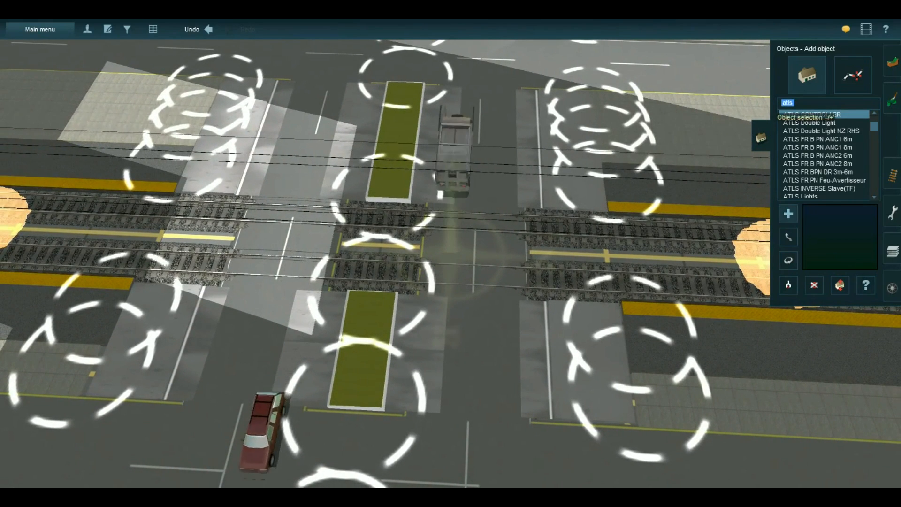
pyautogui.write('atl')
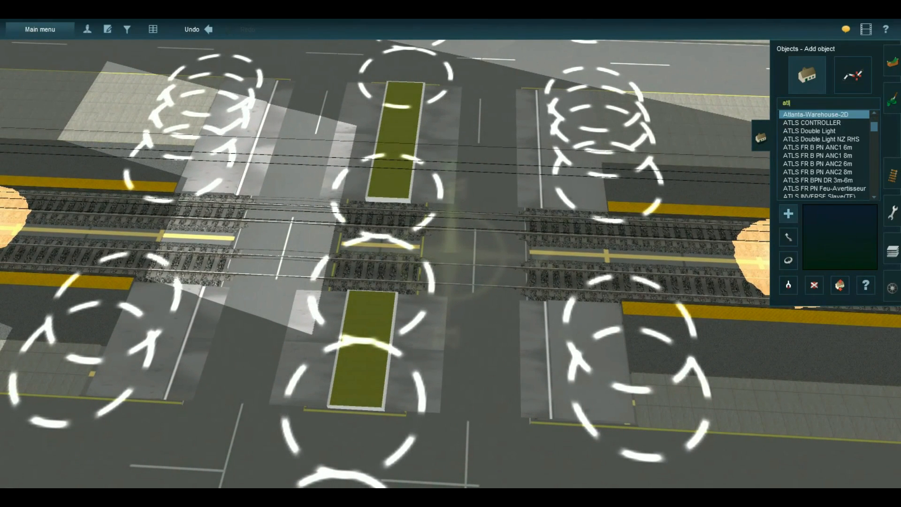
pyautogui.write('s')
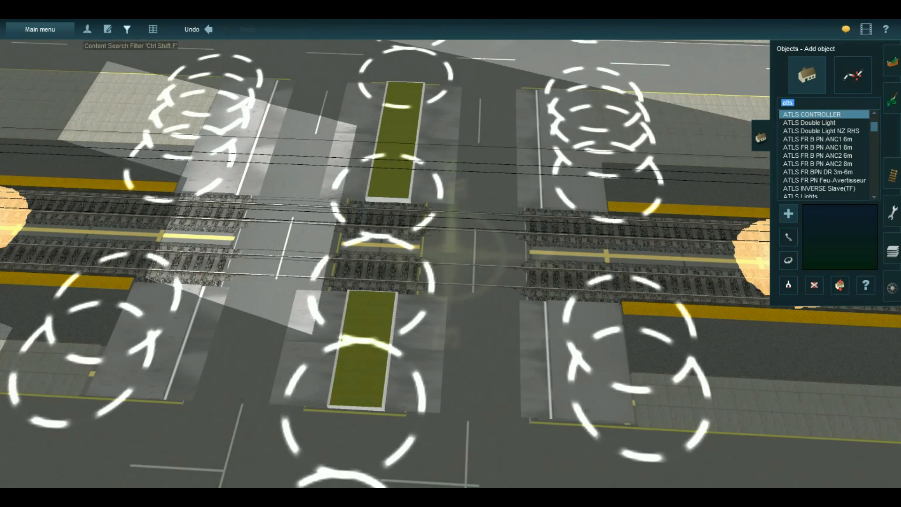
# Step: Filter the content by "grade xing nrc" and browse the object list for the four-lane gated crossing signals
pyautogui.click(126, 29)
pyautogui.write('gr')
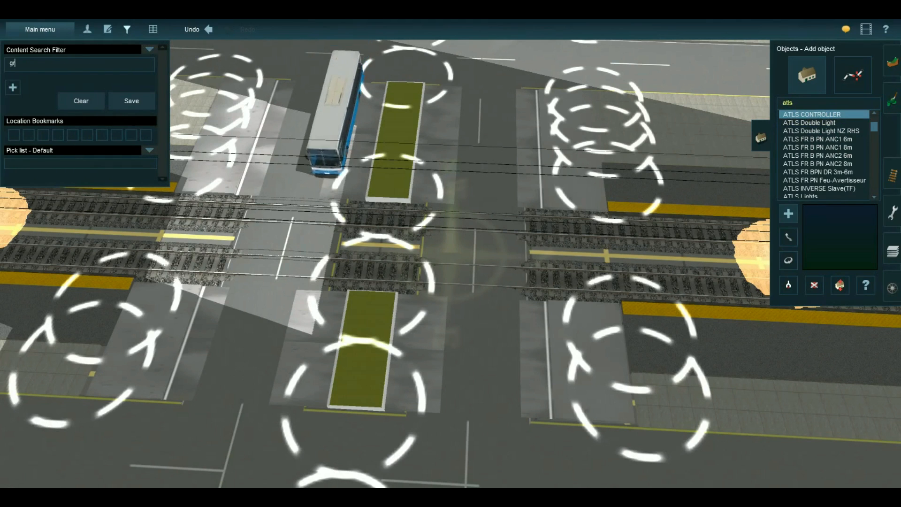
pyautogui.write('ade x')
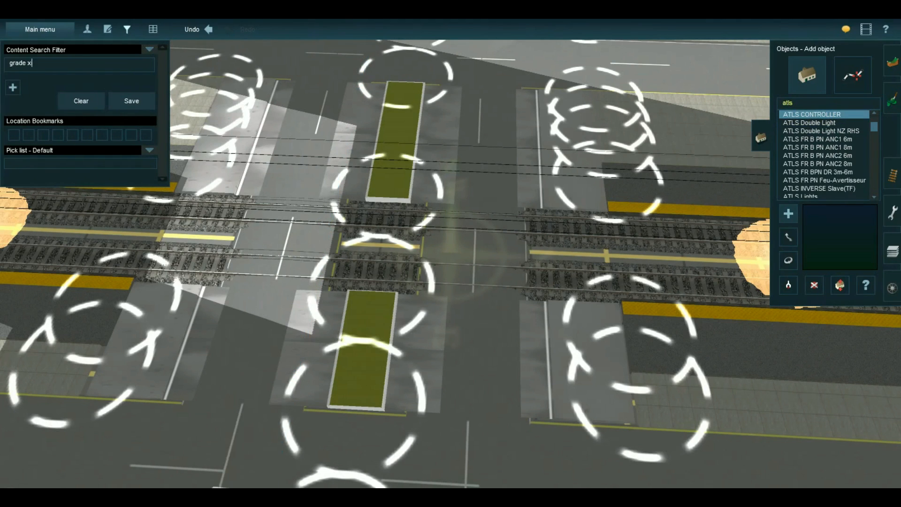
pyautogui.write('ing nrc')
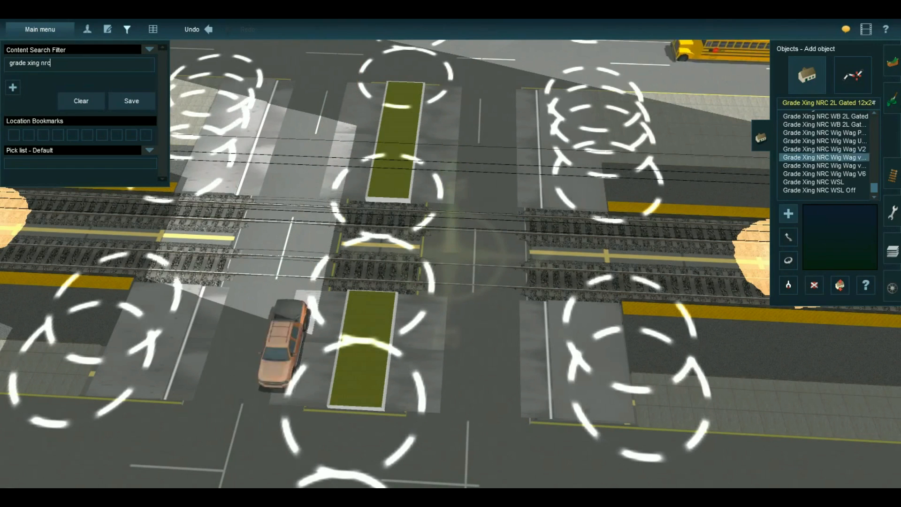
pyautogui.scroll(5, 826, 164)
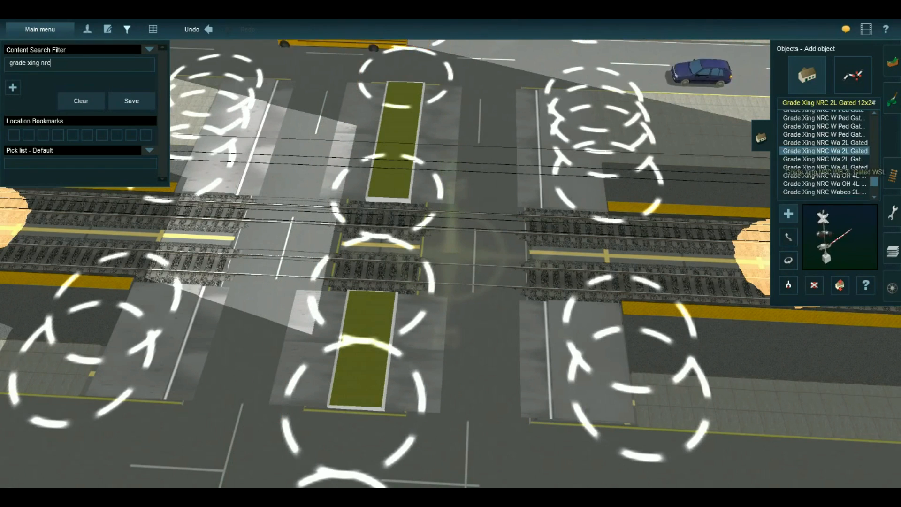
pyautogui.scroll(8, 826, 155)
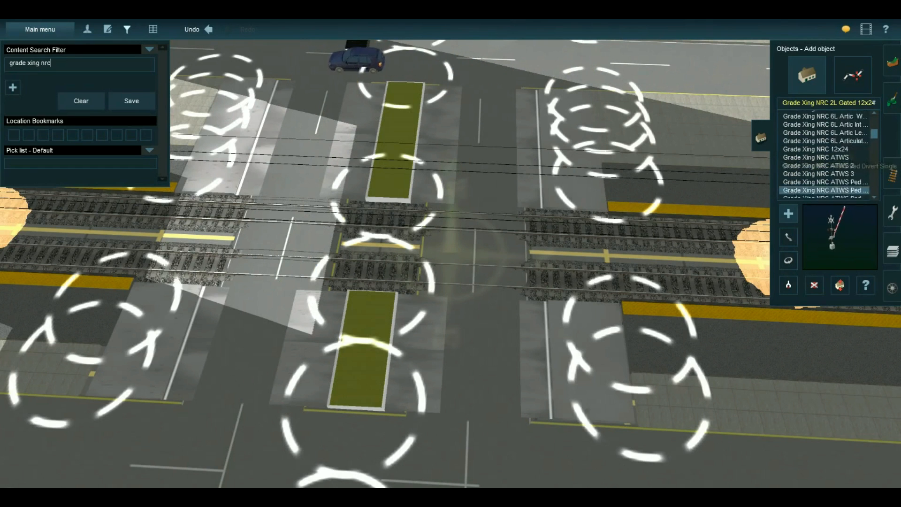
pyautogui.scroll(3, 826, 180)
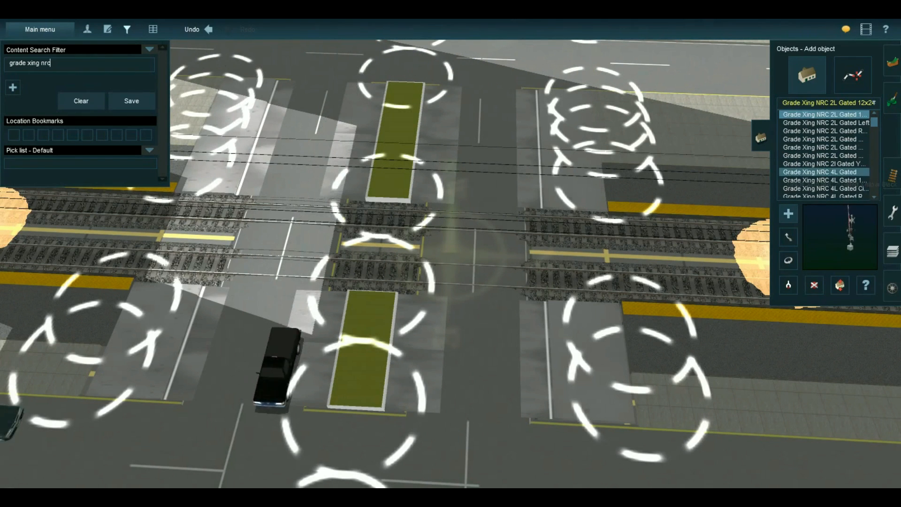
# Step: Choose Grade Xing NRC 4L Gated 12x24 and place a gate at each of the four corners of the rail crossing
pyautogui.click(824, 180)
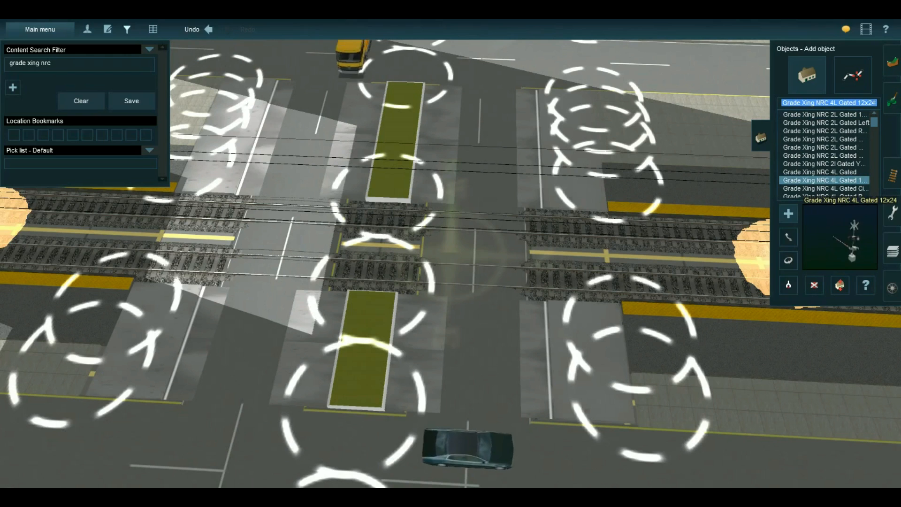
pyautogui.click(819, 172)
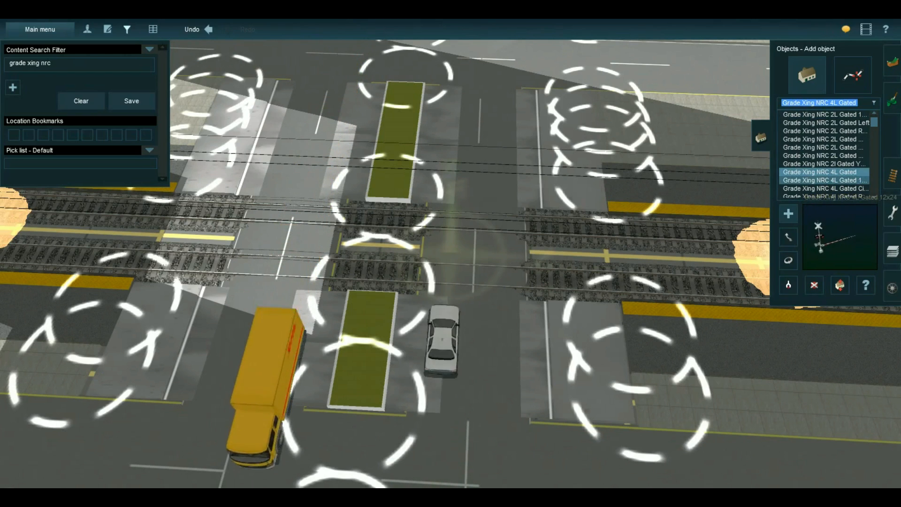
pyautogui.click(824, 180)
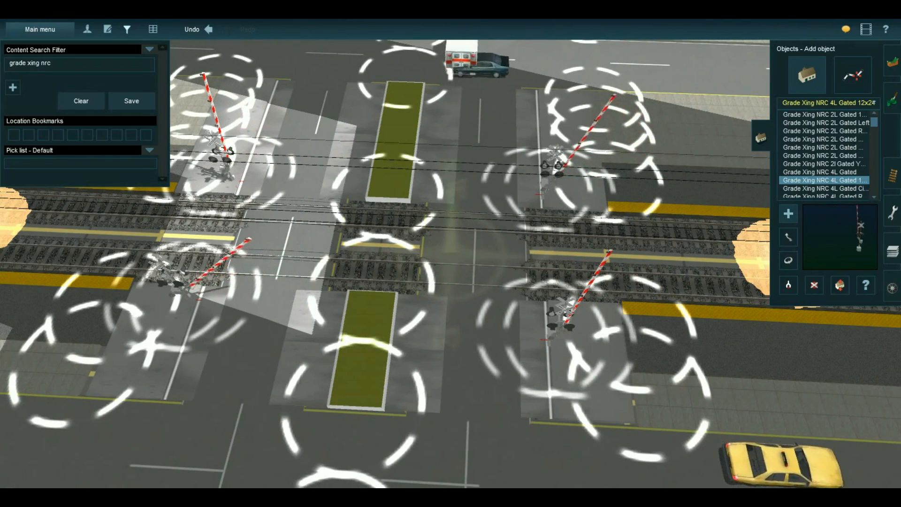
# Step: Rotate the placed crossing gates to suit the road, turning the two beside the station platforms to about 180.2 degrees
pyautogui.press('r')
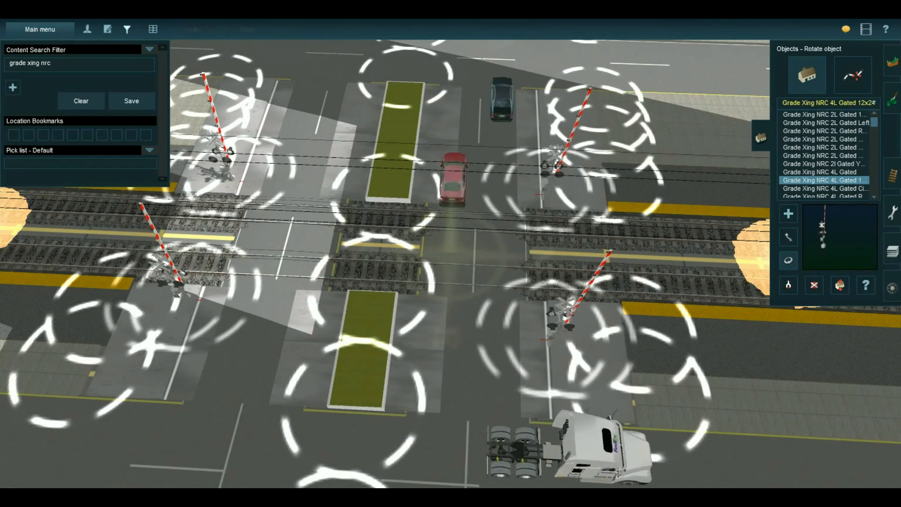
pyautogui.moveTo(559, 319); pyautogui.dragTo(815, 303)
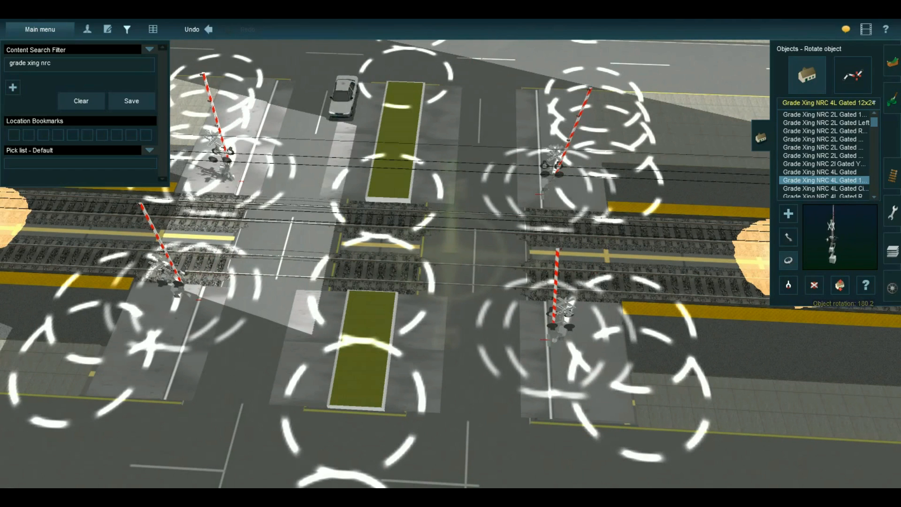
pyautogui.moveTo(556, 170); pyautogui.dragTo(805, 234)
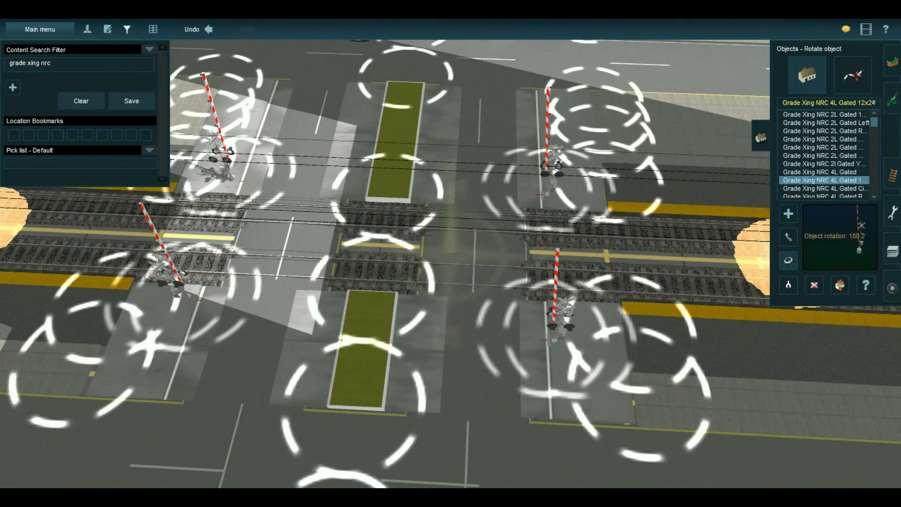
# Step: Move the two platform-side gates close to the tracks, on the white line along the road's edge
pyautogui.click(789, 260)
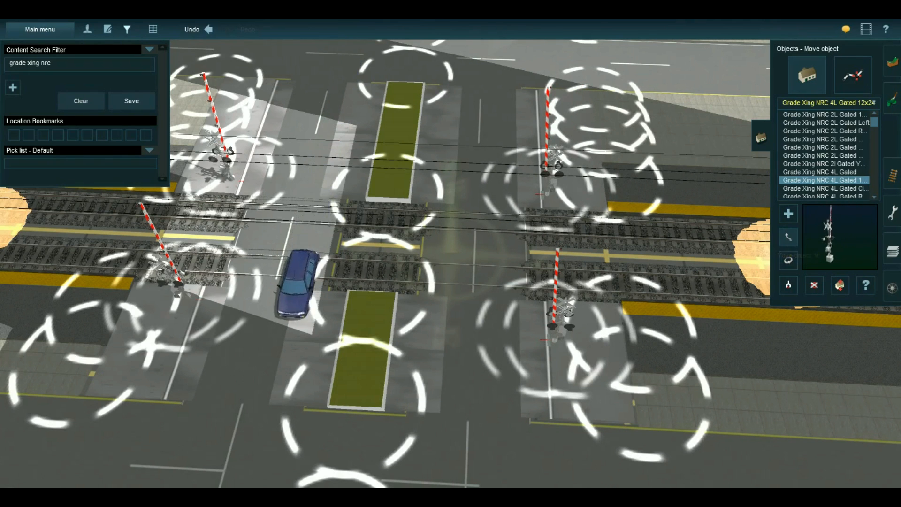
pyautogui.scroll(3, 676, 188)
pyautogui.press('Up')
pyautogui.rightClick(481, 267)
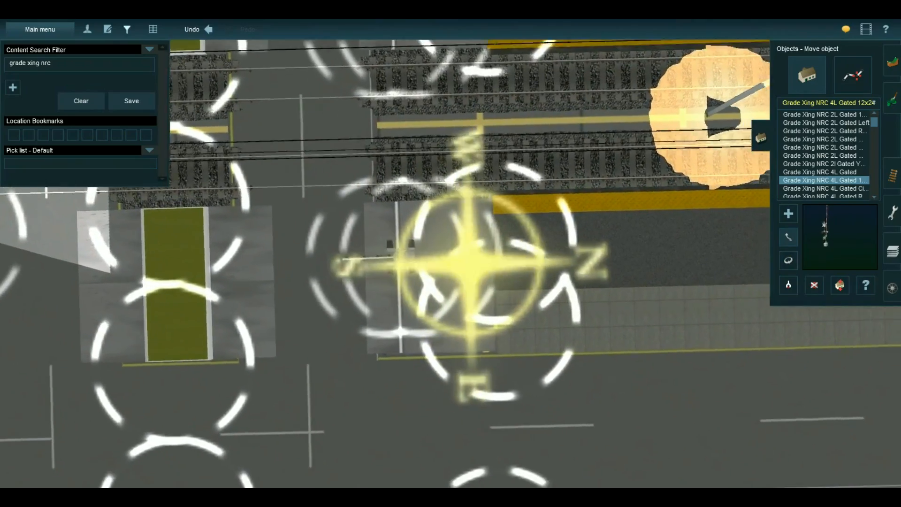
pyautogui.rightClick(412, 229)
pyautogui.scroll(3, 423, 272)
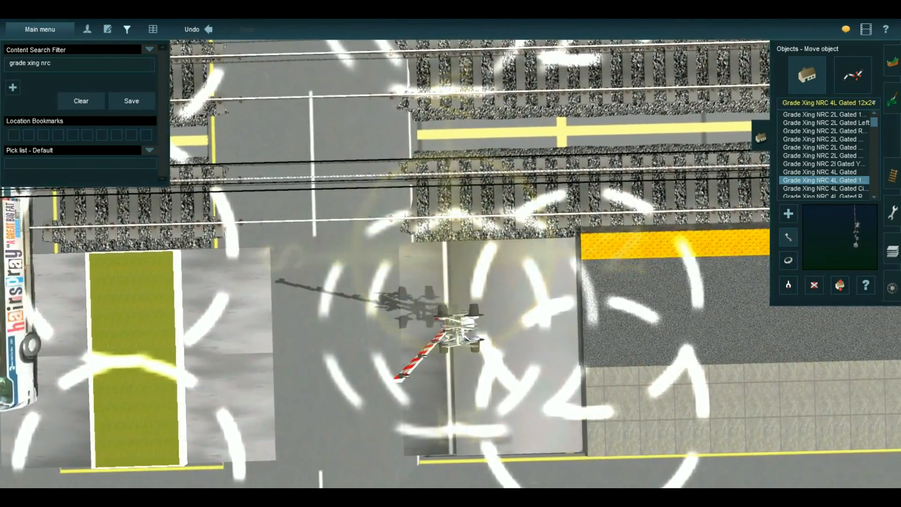
pyautogui.moveTo(450, 329); pyautogui.dragTo(458, 265)
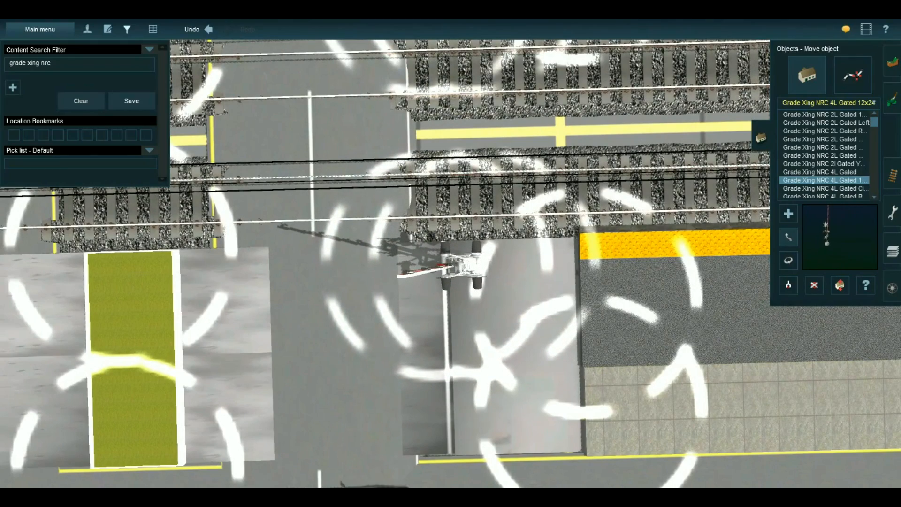
pyautogui.press('Up')
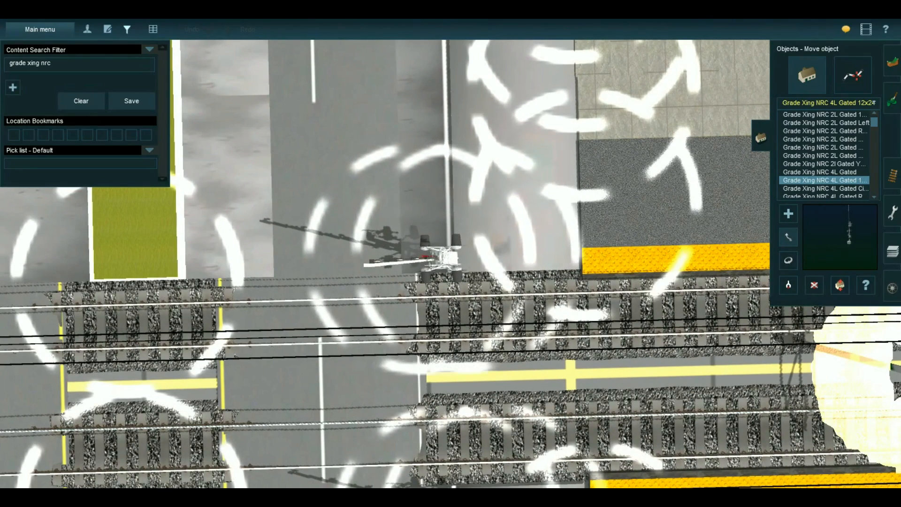
pyautogui.press('Down')
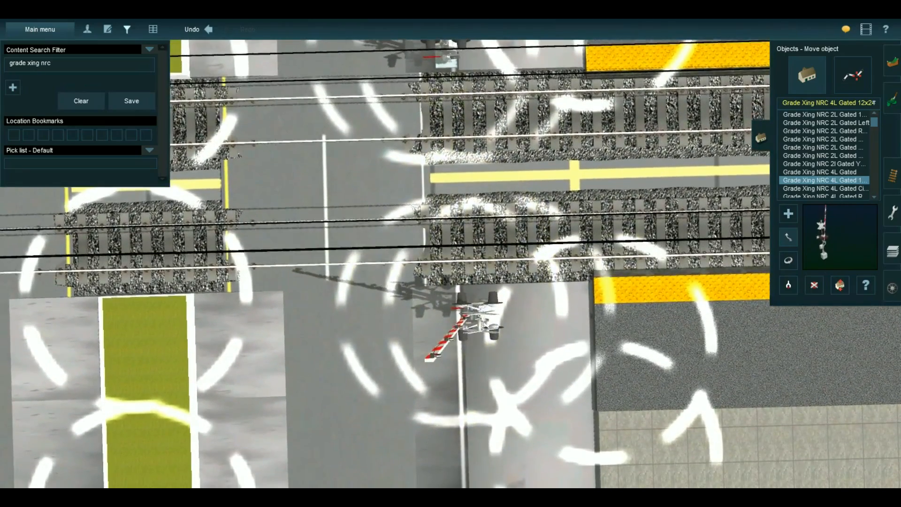
# Step: Move the gated crossing signal at the near corner slightly toward the roadway beside the tracks
pyautogui.moveTo(476, 317); pyautogui.dragTo(450, 308)
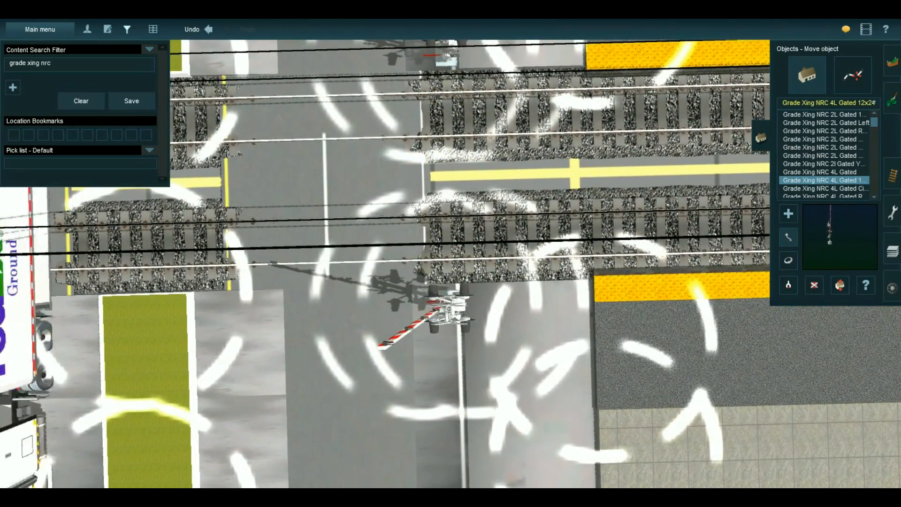
pyautogui.press('Down')
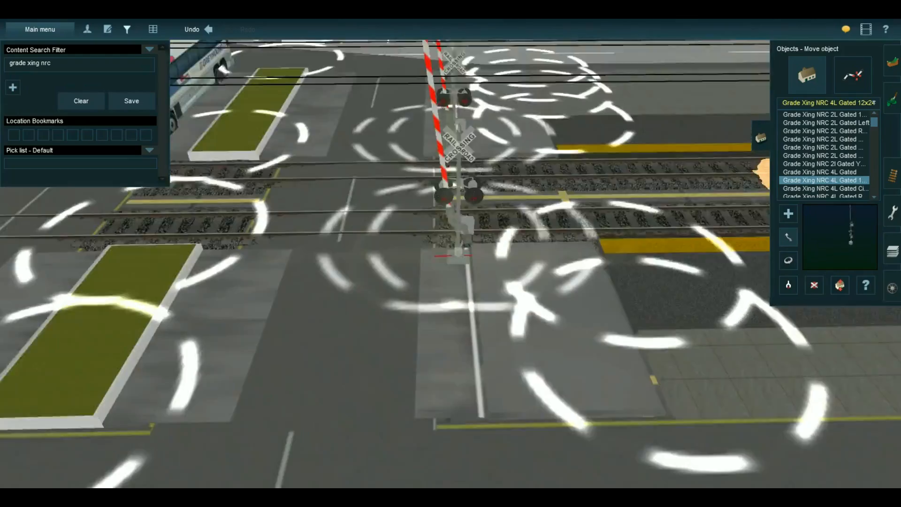
pyautogui.press('Down')
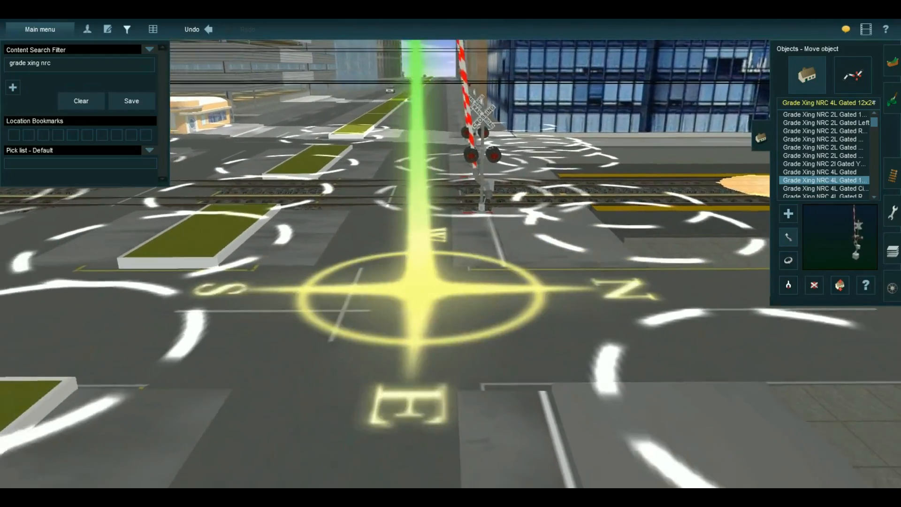
pyautogui.press('Down')
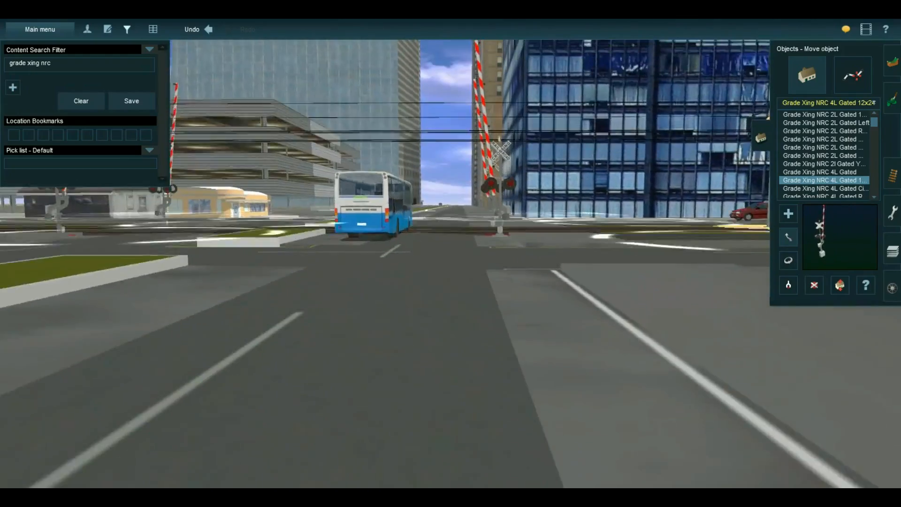
# Step: Examine the placement of the four gated crossing signals from above and from street level
pyautogui.press('Down')
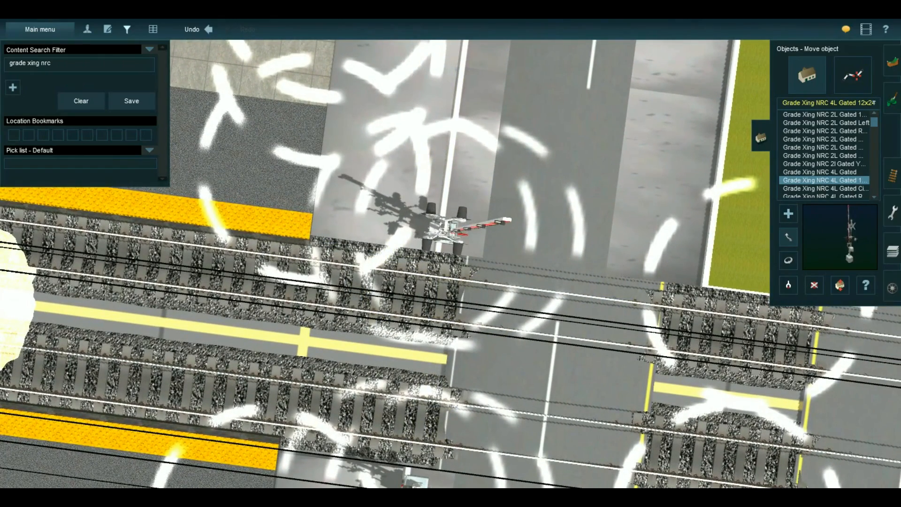
pyautogui.press('pagedown')
pyautogui.press('Down')
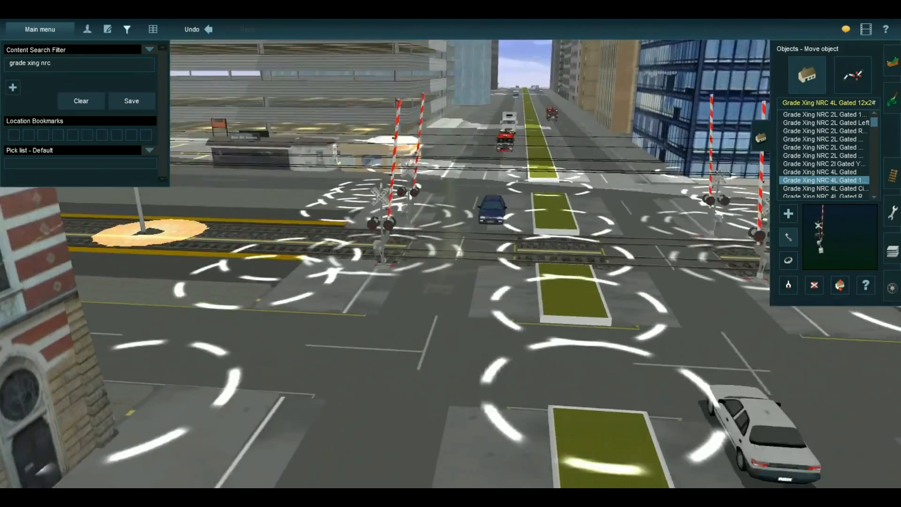
pyautogui.rightClick(483, 348)
pyautogui.rightClick(523, 288)
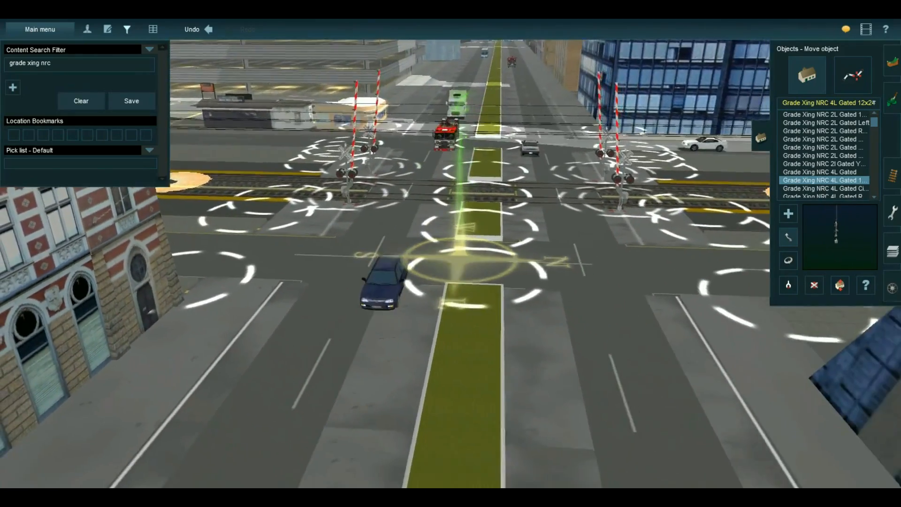
pyautogui.press('Down')
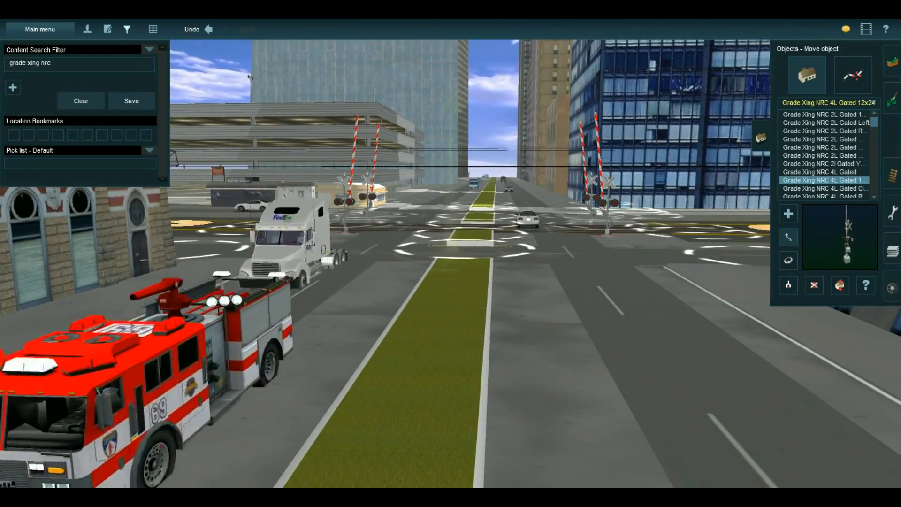
pyautogui.press('Up')
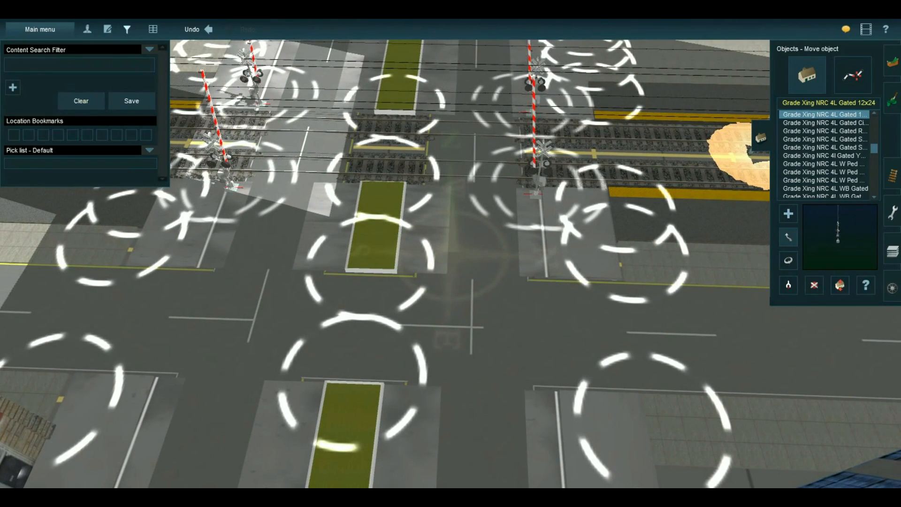
# Step: Hide the content search filter and search the objects available for adding for "rr"
pyautogui.click(127, 29)
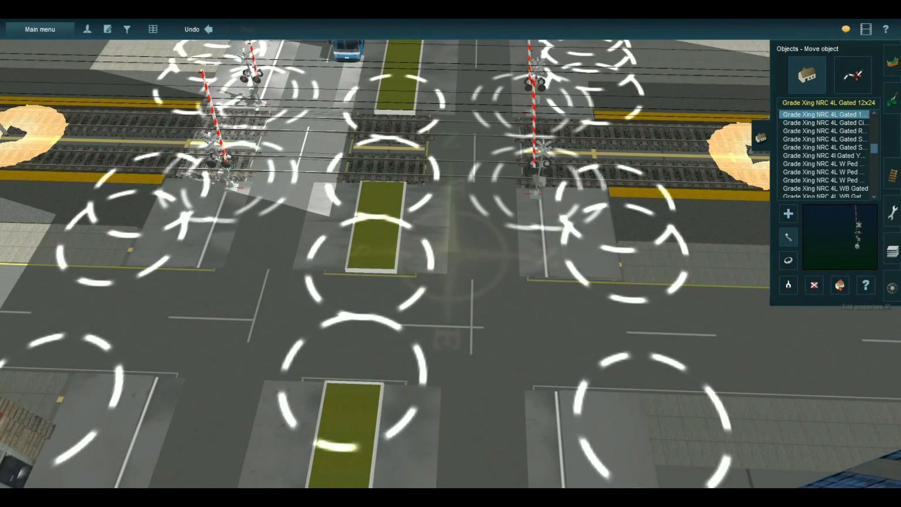
pyautogui.click(840, 285)
pyautogui.press('Down')
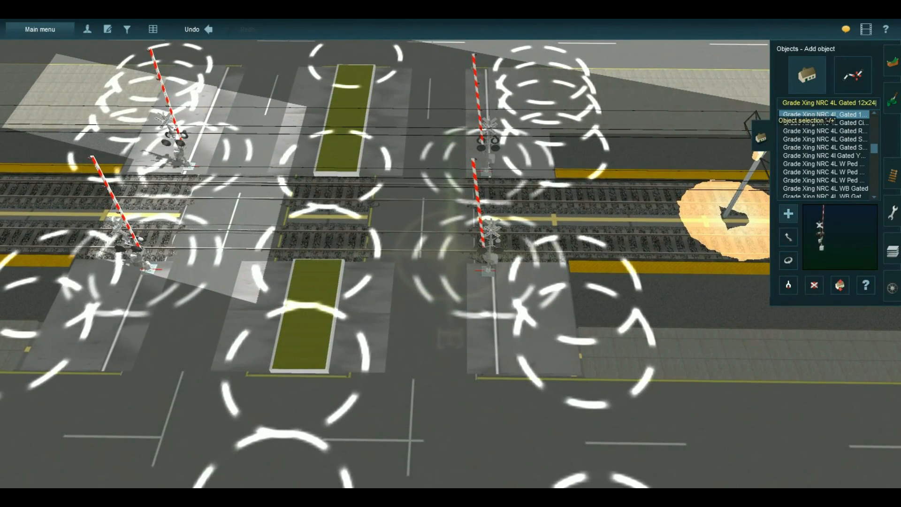
pyautogui.hotkey('ctrl', 'a')
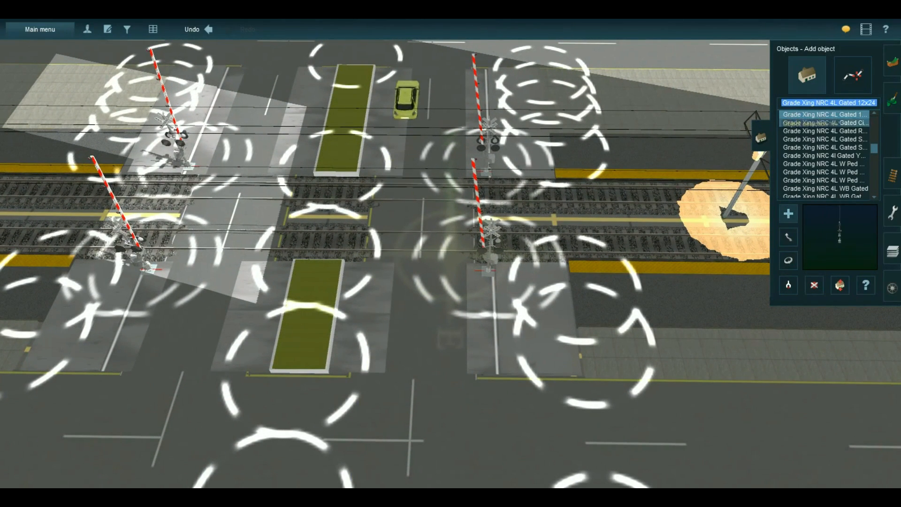
pyautogui.write('rr')
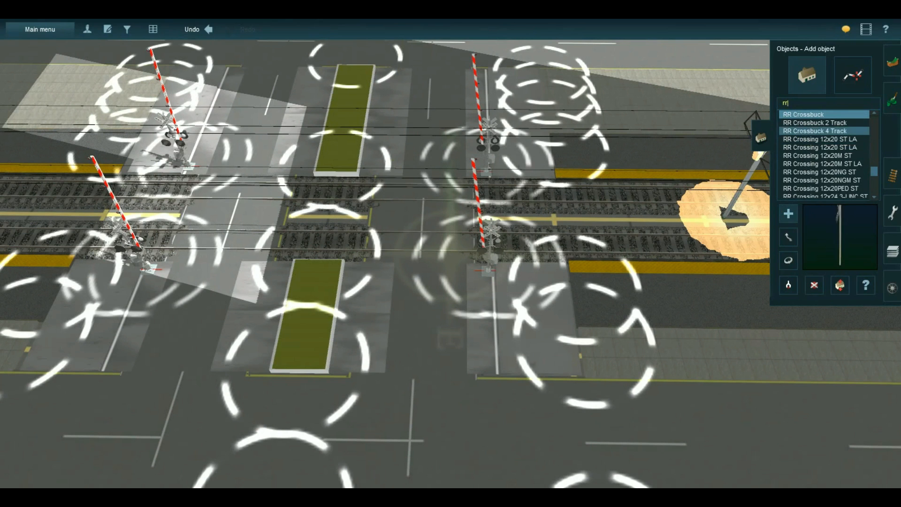
# Step: Browse the RR Crossing objects, previewing models such as RR Crossing 12x20PED ST
pyautogui.press('Down')
pyautogui.press('Down')
pyautogui.press('Down')
pyautogui.press('Down')
pyautogui.press('Down')
pyautogui.press('Down')
pyautogui.press('Down')
pyautogui.press('Down')
pyautogui.press('Down')
pyautogui.press('Down')
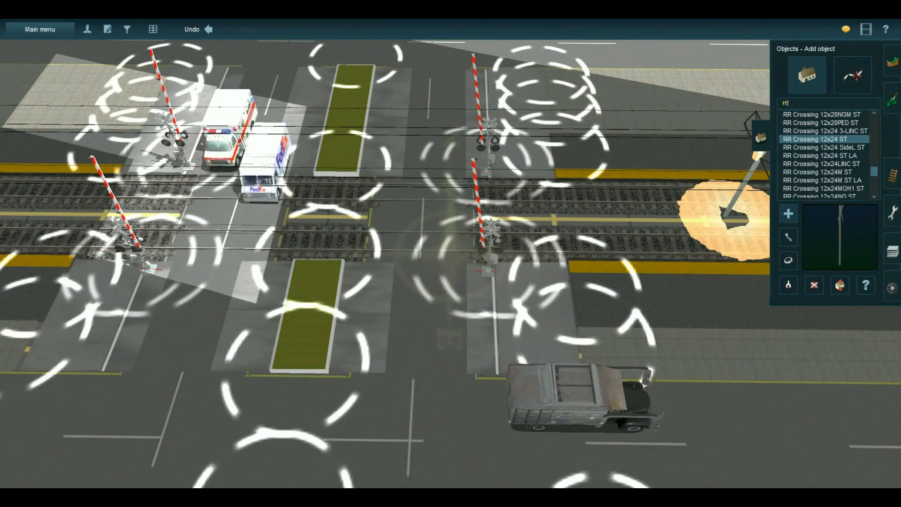
pyautogui.press('Up')
pyautogui.press('Up')
pyautogui.press('Up')
pyautogui.press('Up')
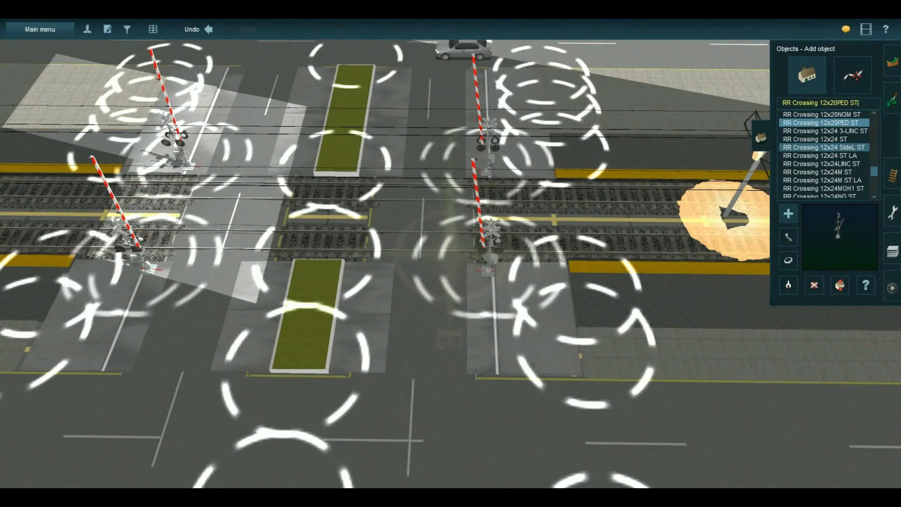
# Step: Preview RR Crossing 12x24PED ST and RR Crossing ST LA Gate Only, and choose RR Crossing PED ST
pyautogui.scroll(-3, 822, 145)
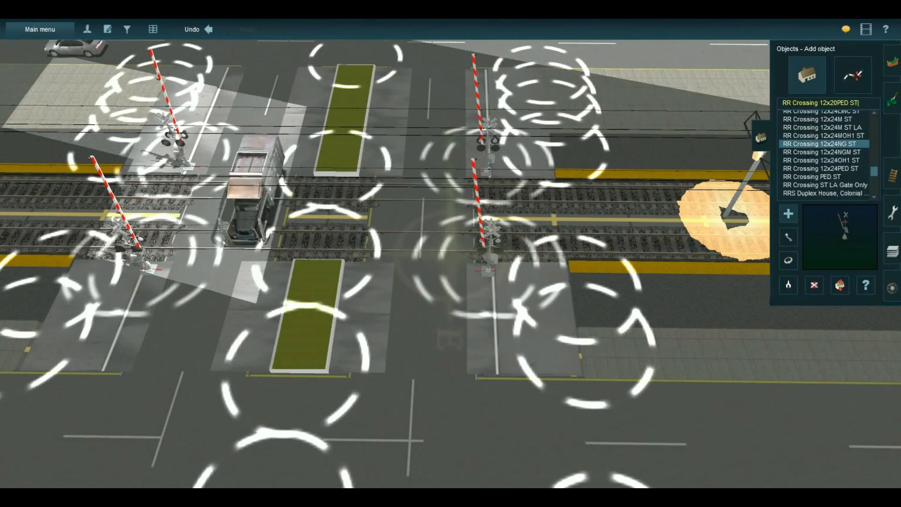
pyautogui.scroll(-1, 821, 150)
pyautogui.click(821, 156)
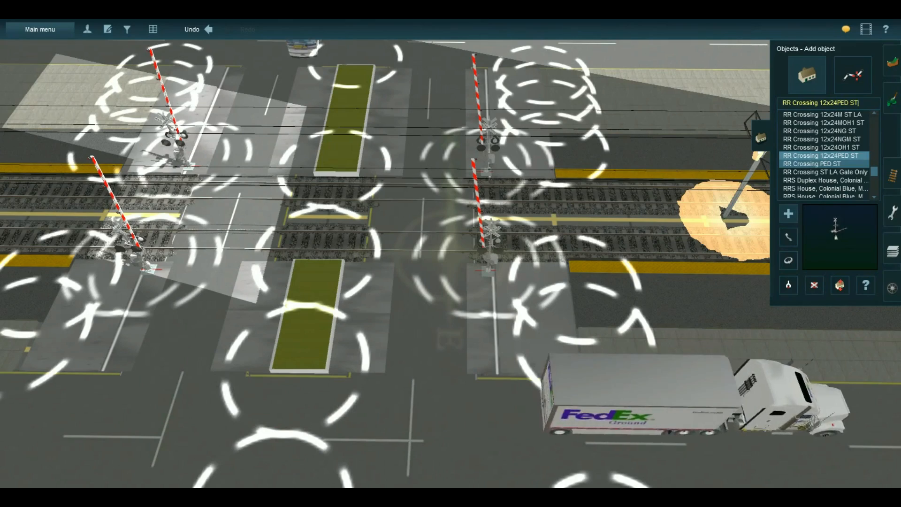
pyautogui.click(822, 172)
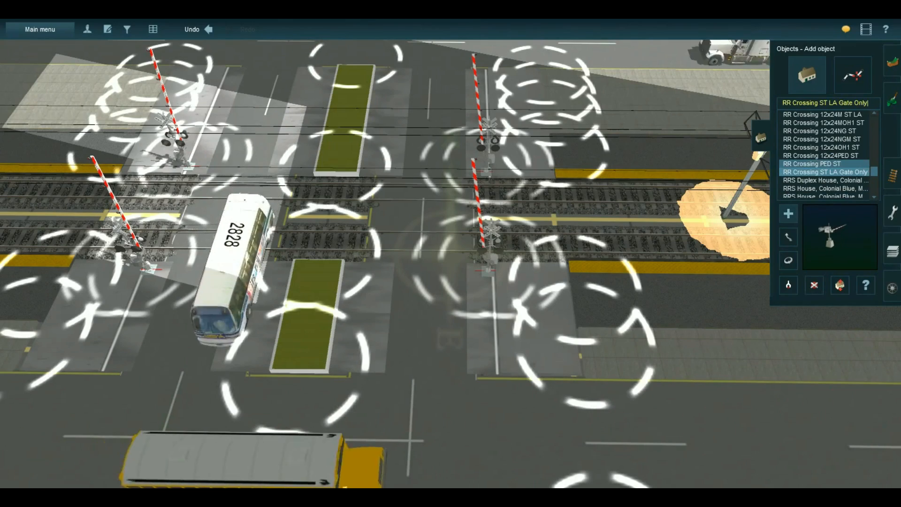
pyautogui.scroll(3, 451, 264)
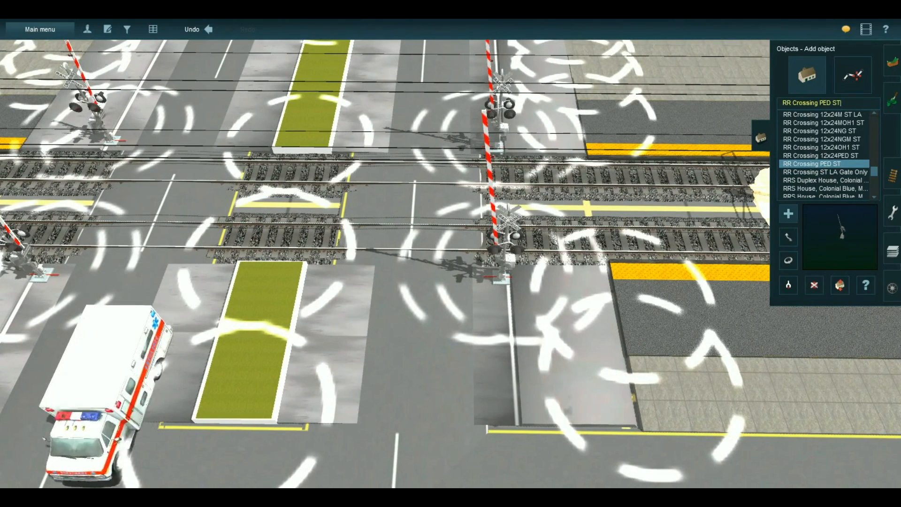
# Step: Place four RR Crossing PED ST gates beside the tracks, one at each outer corner of the crossing
pyautogui.click(633, 269)
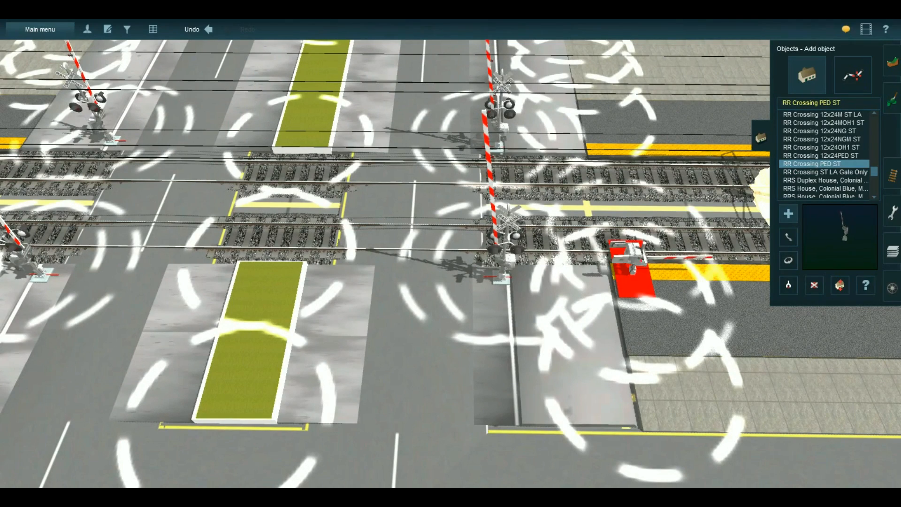
pyautogui.click(595, 127)
pyautogui.scroll(-5, 385, 263)
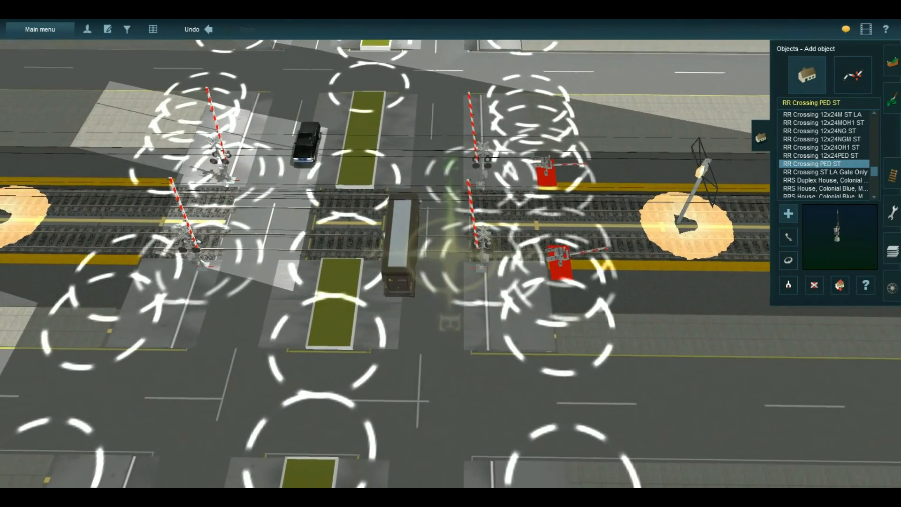
pyautogui.click(174, 171)
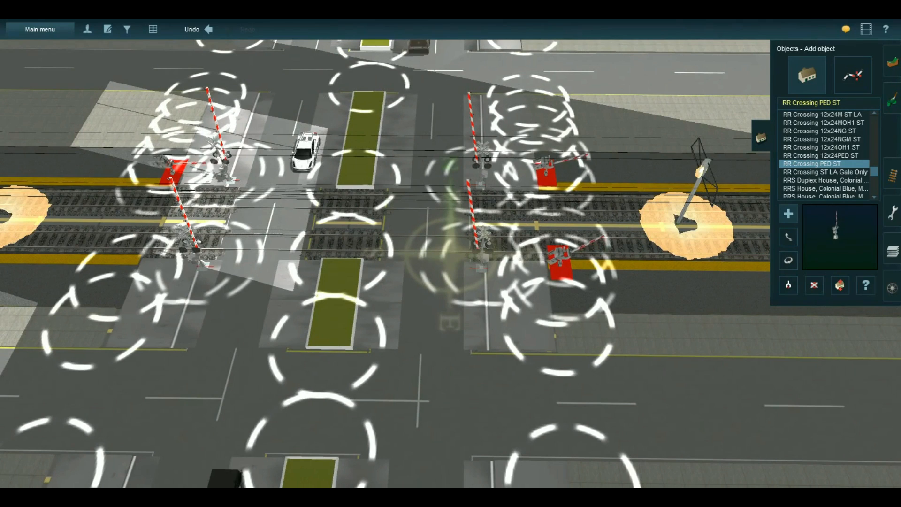
pyautogui.click(124, 258)
pyautogui.scroll(3, 450, 262)
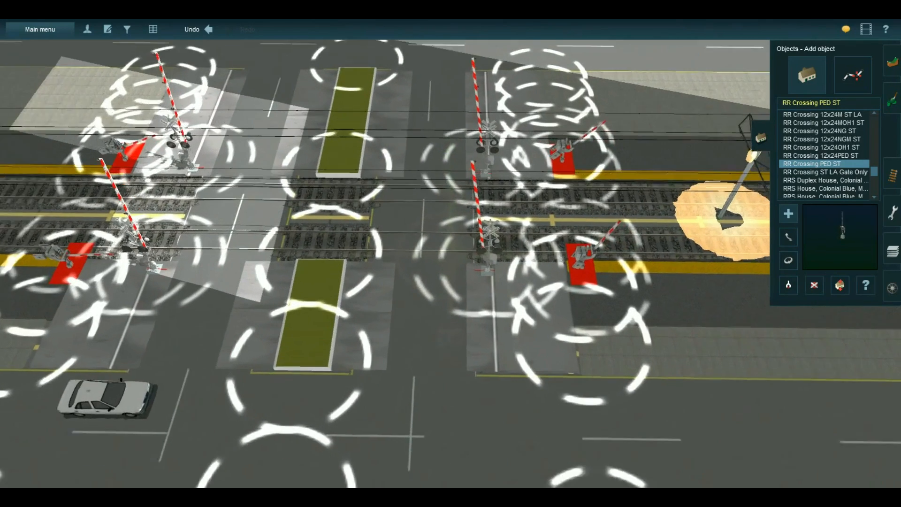
# Step: Rotate the placed pedestrian gates to line up with the sidewalks, and check them from street level
pyautogui.press('r')
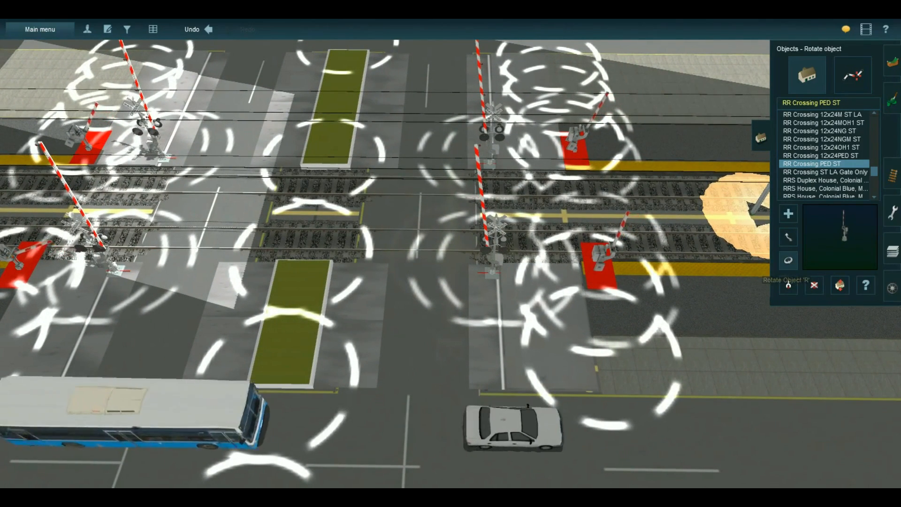
pyautogui.moveTo(598, 264); pyautogui.dragTo(842, 254)
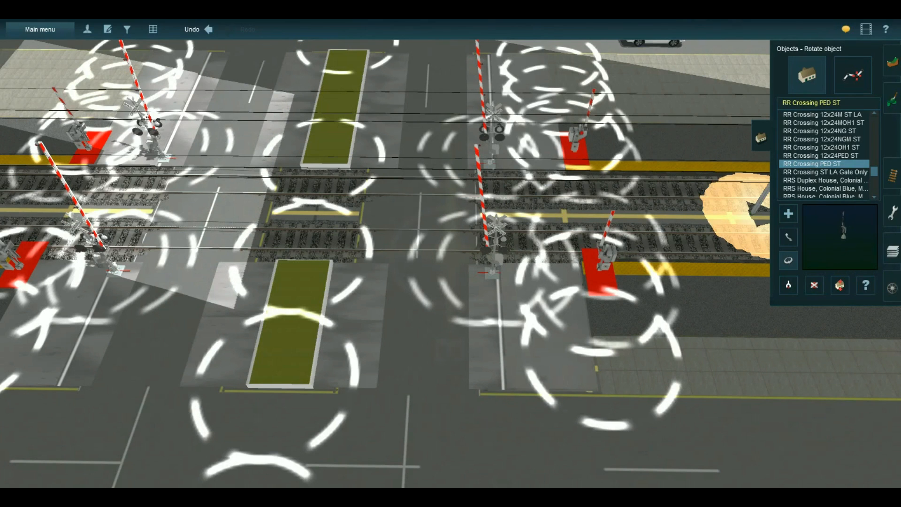
pyautogui.moveTo(576, 143); pyautogui.dragTo(835, 197)
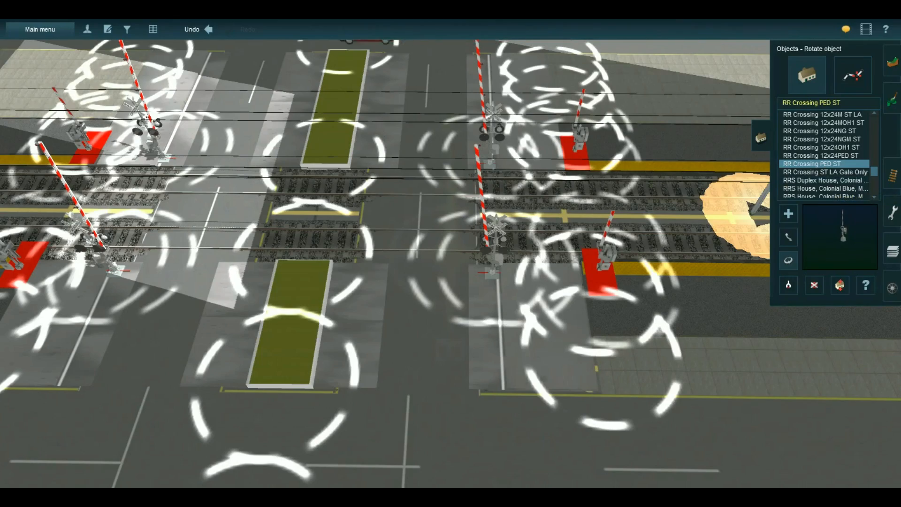
pyautogui.click(583, 286)
pyautogui.scroll(6, 583, 286)
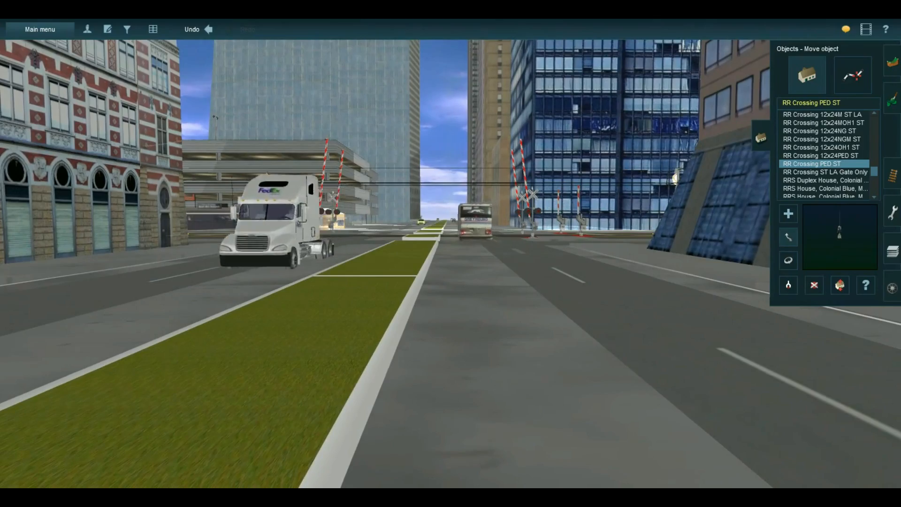
pyautogui.press('Up')
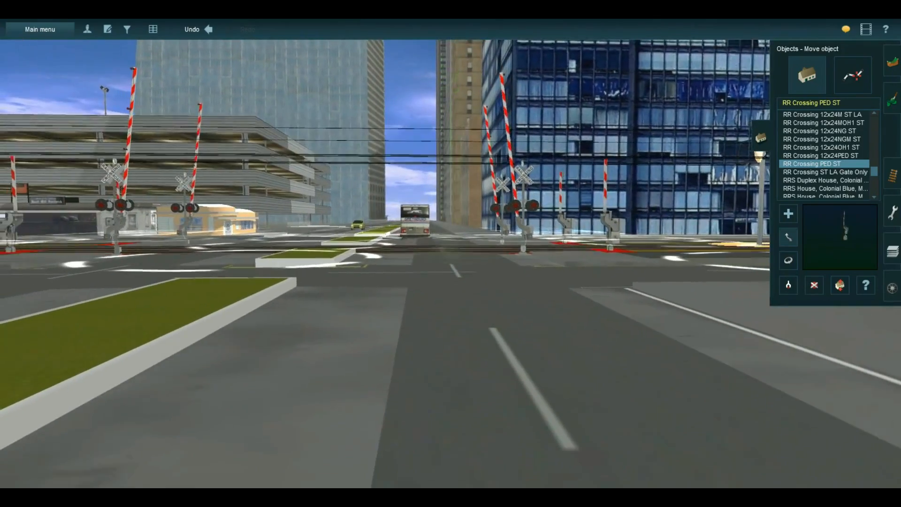
pyautogui.press('Down')
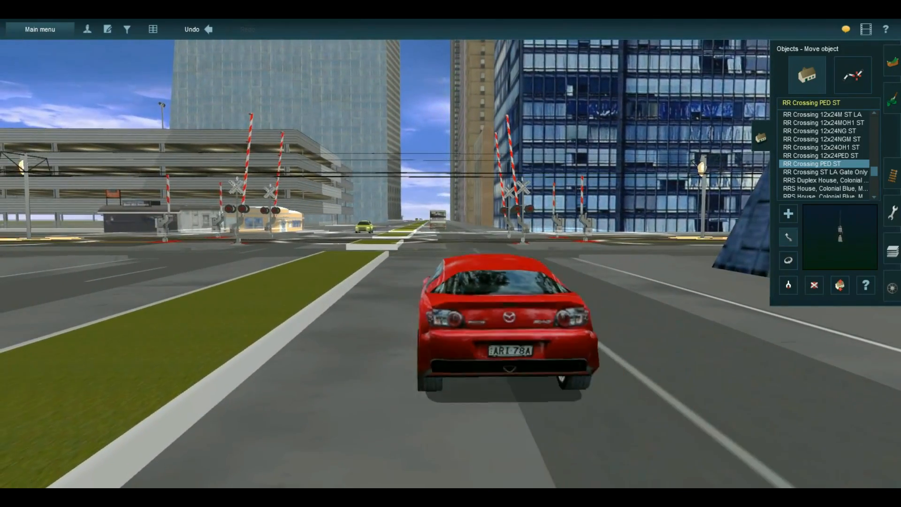
pyautogui.press('2')
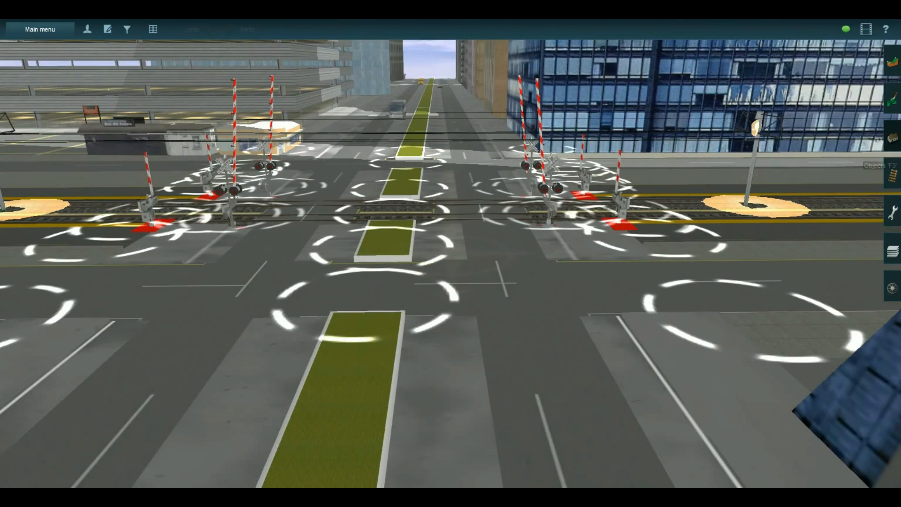
# Step: Reopen the object tools and search the objects for "atls slave" to select ATLS Slave(TF)
pyautogui.click(893, 175)
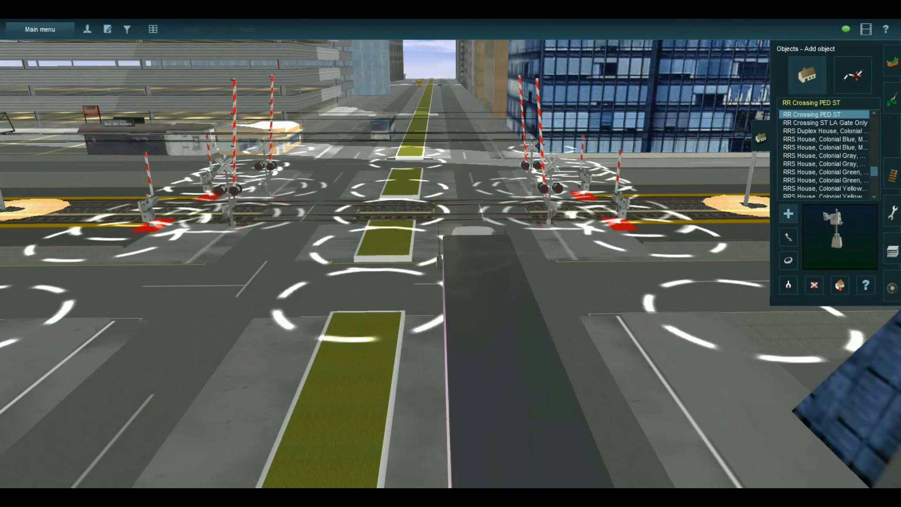
pyautogui.click(817, 114)
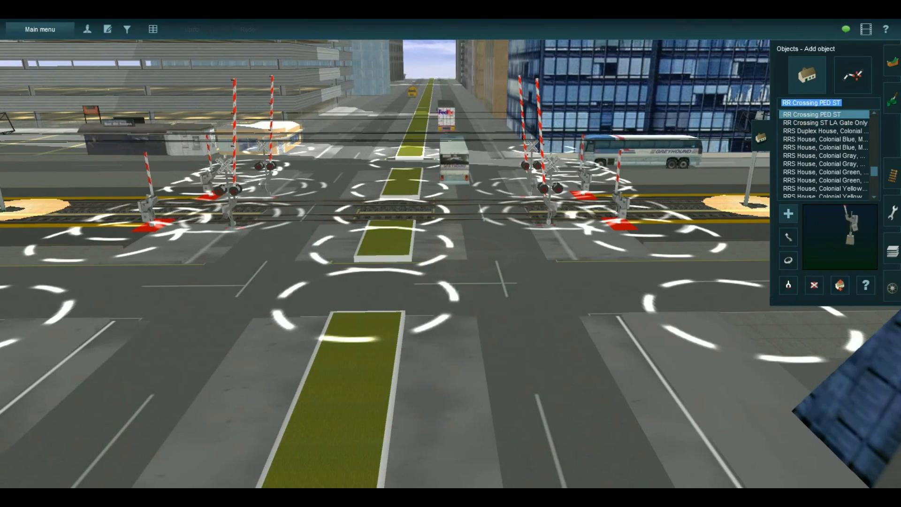
pyautogui.write('atl')
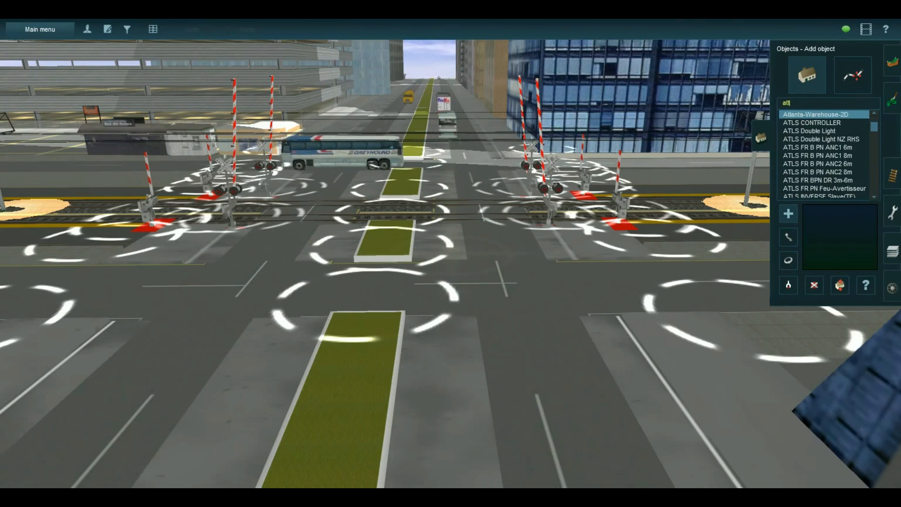
pyautogui.write('s sla')
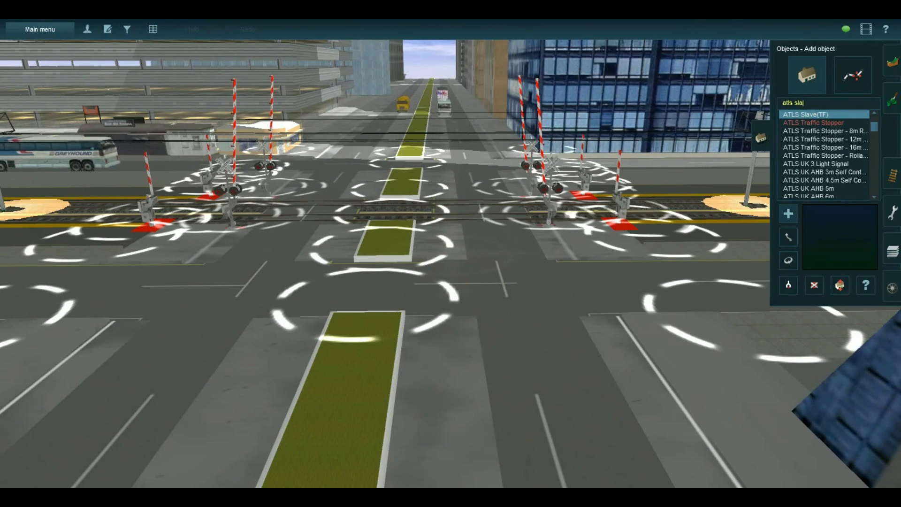
pyautogui.write('ve')
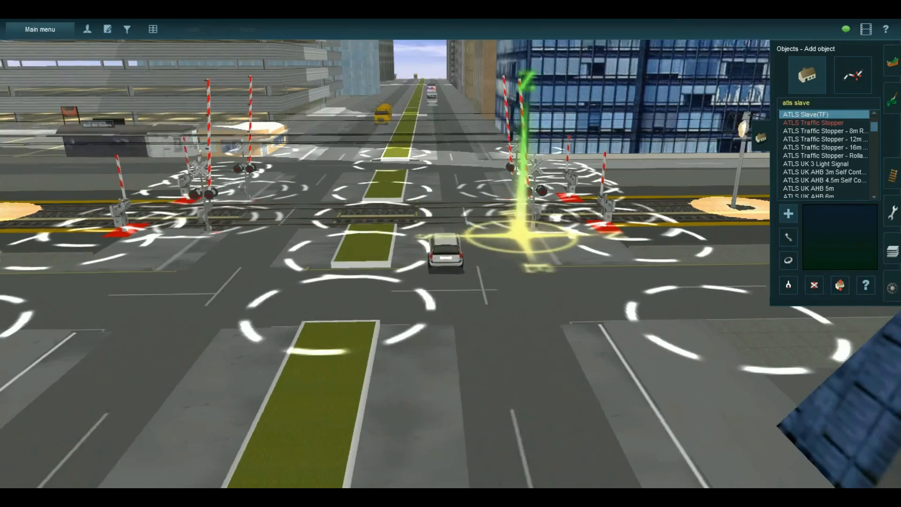
# Step: Place an ATLS Slave(TF) between the two tracks beside the lamp post near the crossing, and set it to channel 3
pyautogui.press('Up')
pyautogui.rightClick(539, 171)
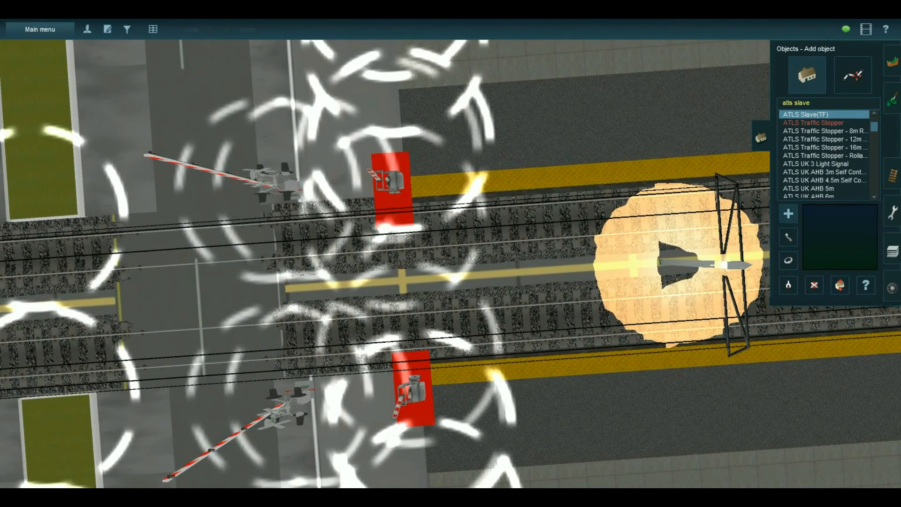
pyautogui.click(627, 264)
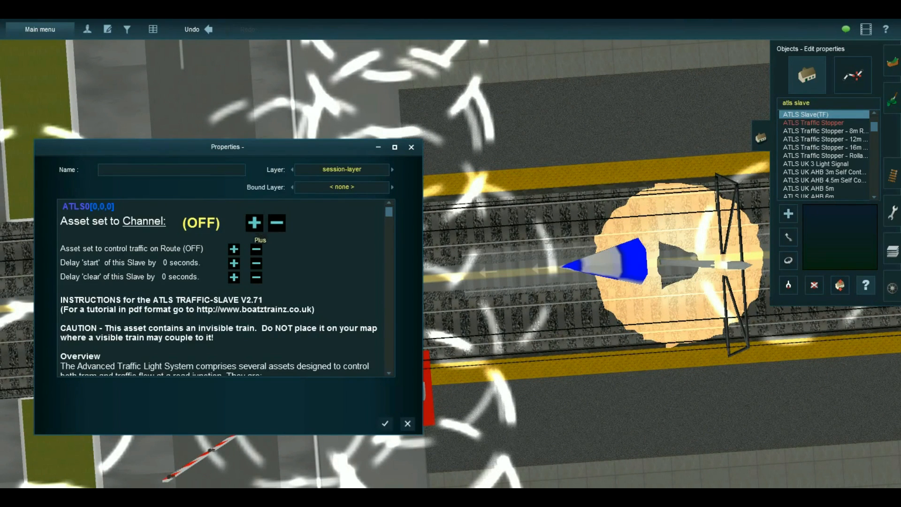
pyautogui.click(254, 222)
pyautogui.click(254, 222)
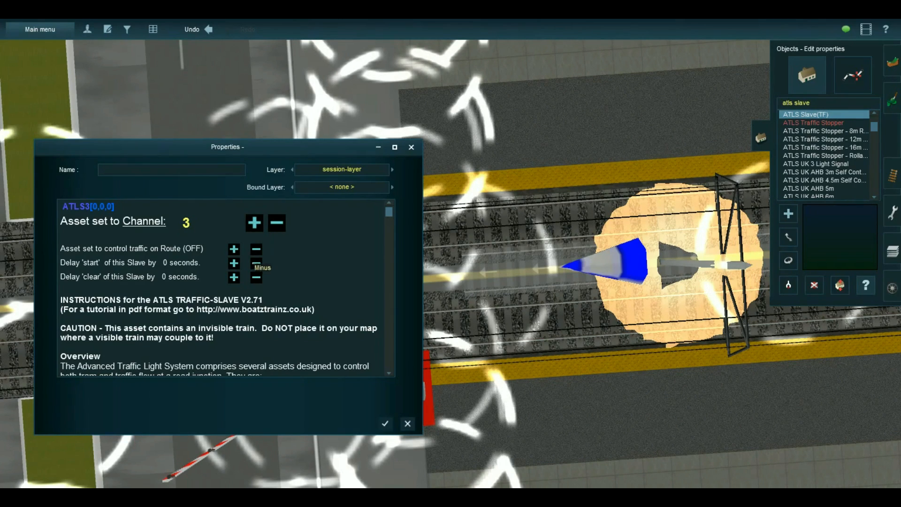
pyautogui.click(256, 250)
pyautogui.click(385, 424)
# Step: Lay AJS Track Eraser track from the ATLS Slave to the two pedestrian gates on its side of the crossing
pyautogui.click(892, 174)
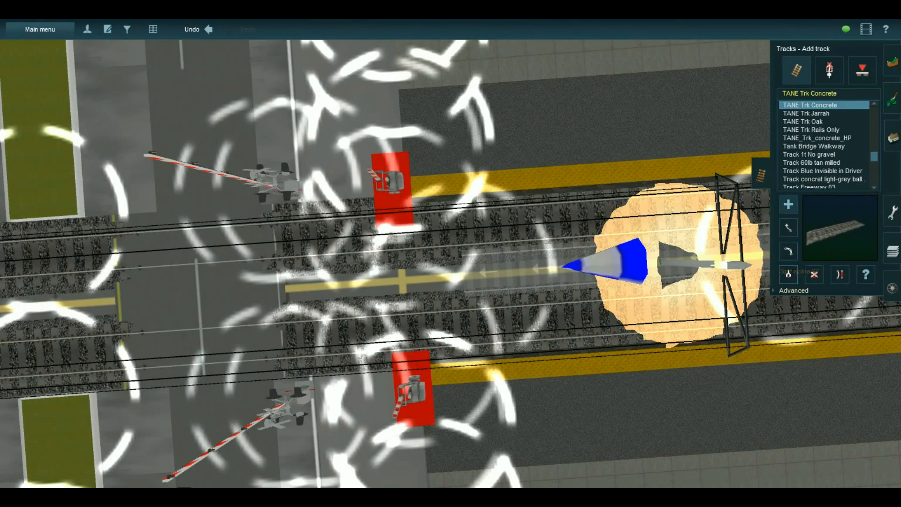
pyautogui.click(788, 274)
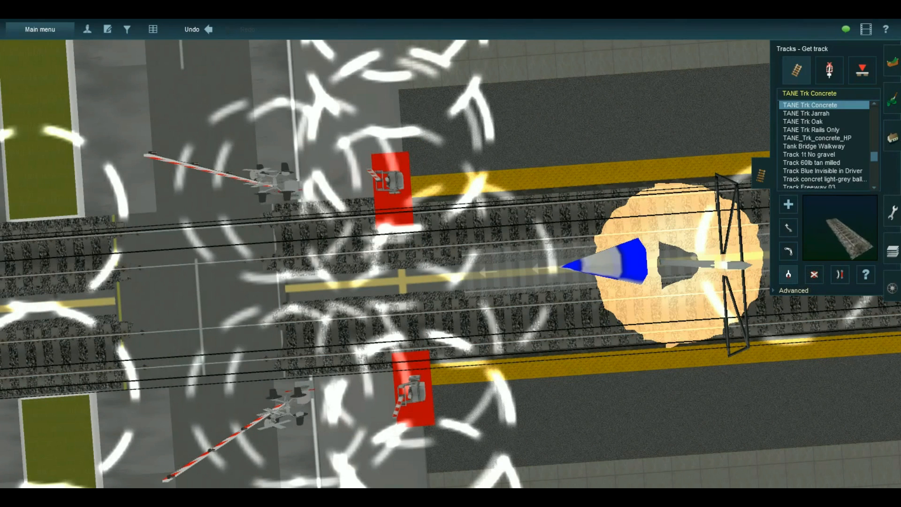
pyautogui.click(808, 184)
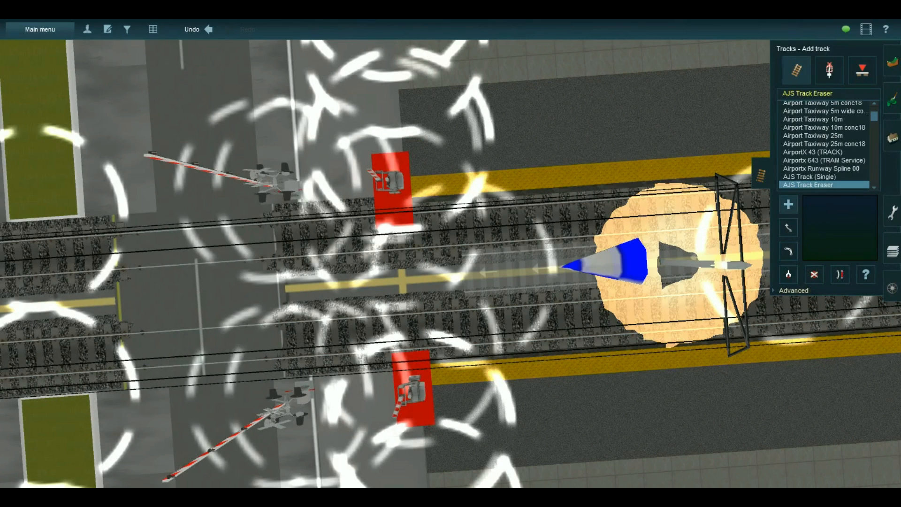
pyautogui.moveTo(464, 269)
pyautogui.mouseDown()
pyautogui.moveTo(442, 310)
pyautogui.moveTo(420, 388)
pyautogui.moveTo(390, 197)
pyautogui.mouseUp()
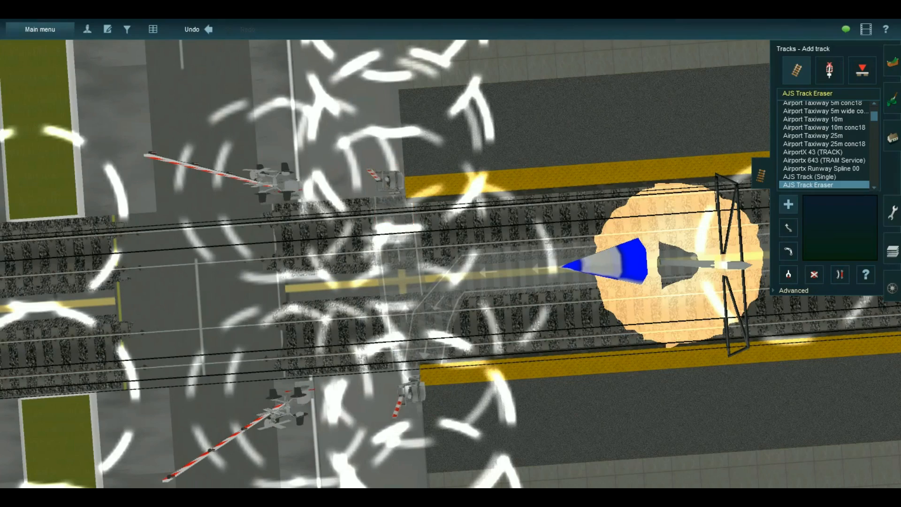
# Step: Extend the AJS Track Eraser track across the road to link the two pedestrian gates on the opposite side of the crossing
pyautogui.rightClick(336, 187)
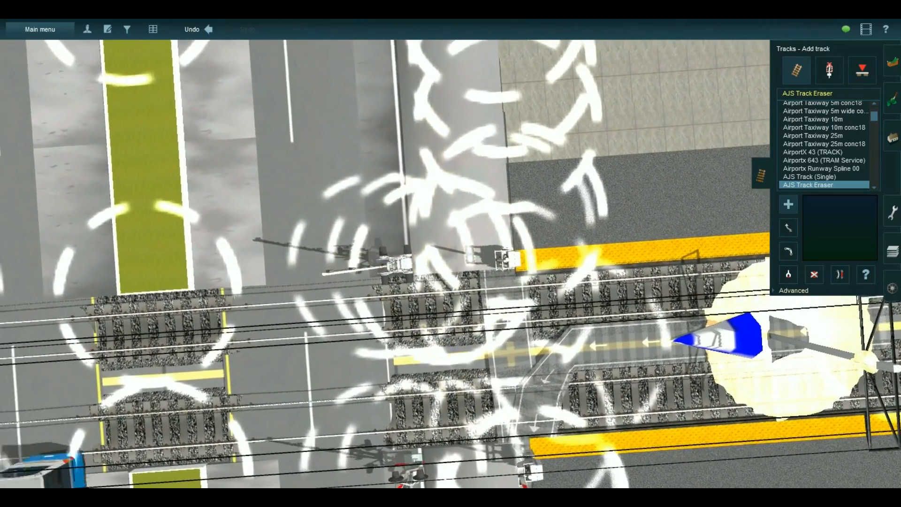
pyautogui.rightClick(336, 278)
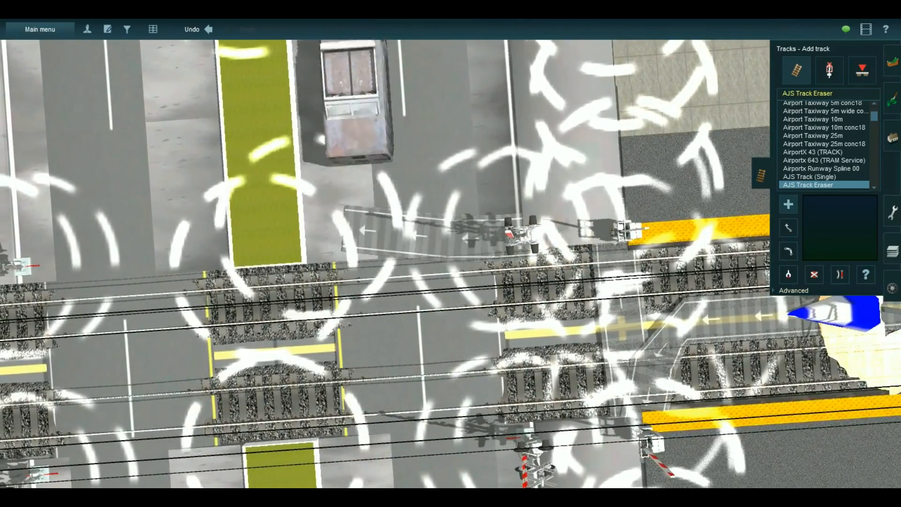
pyautogui.rightClick(168, 245)
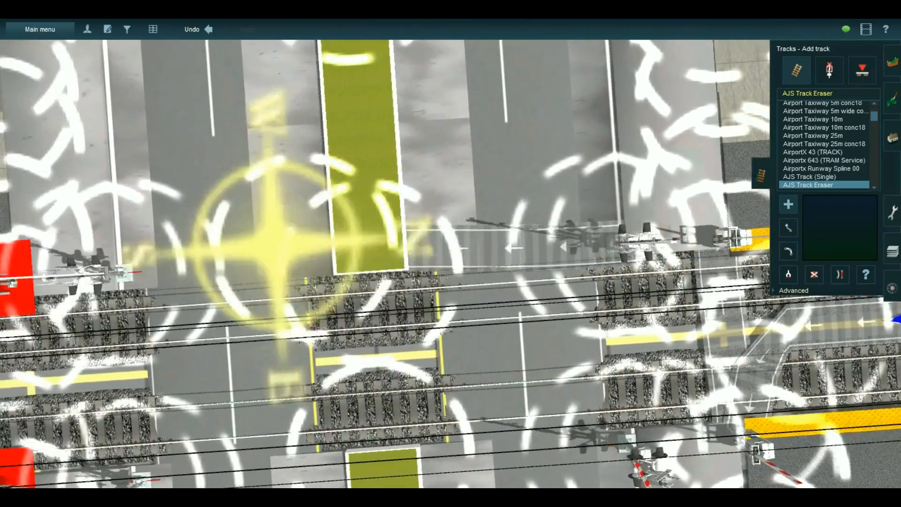
pyautogui.rightClick(516, 462)
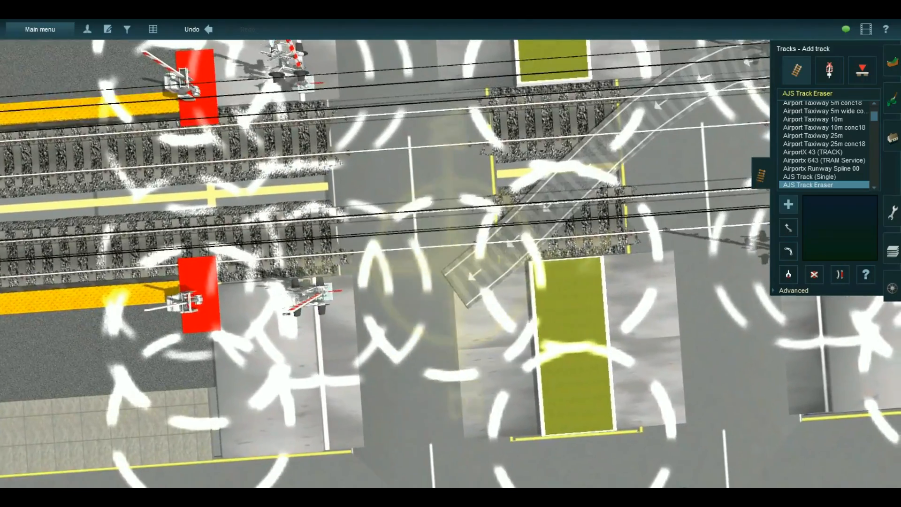
pyautogui.scroll(-3, 450, 264)
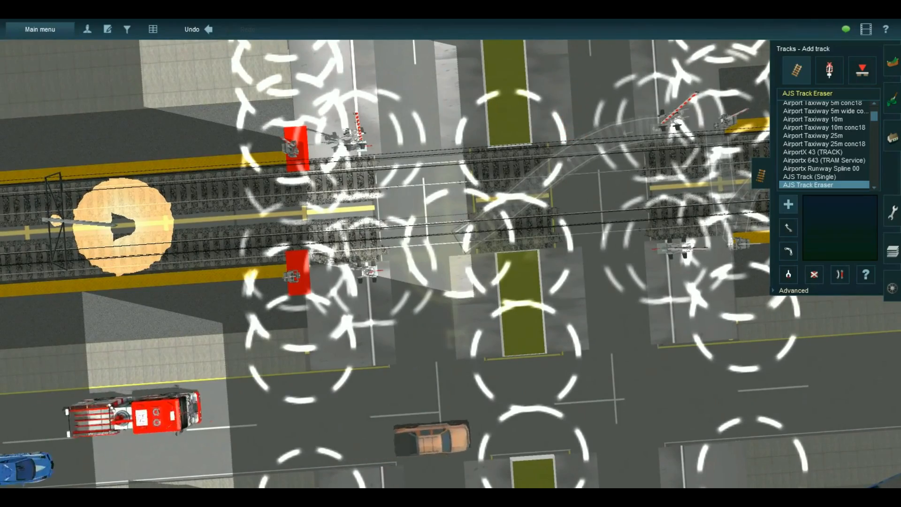
pyautogui.rightClick(379, 212)
pyautogui.scroll(3, 378, 213)
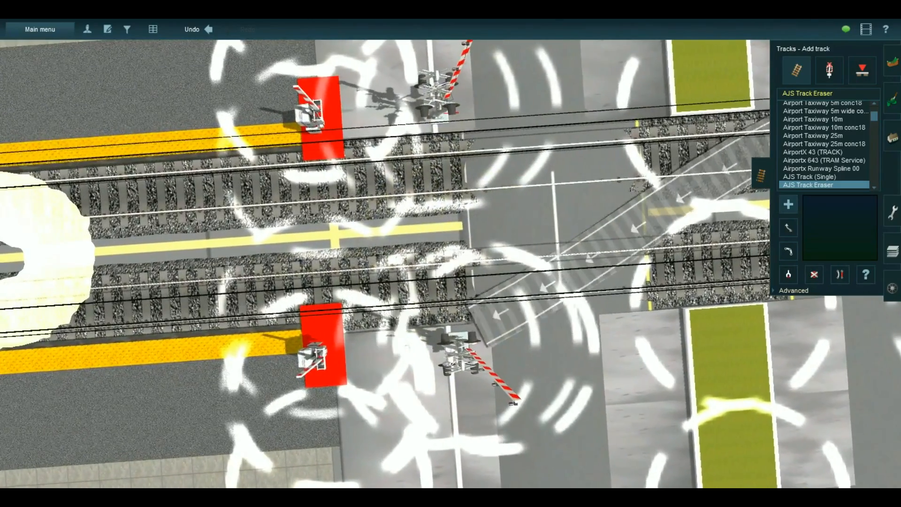
pyautogui.click(477, 342)
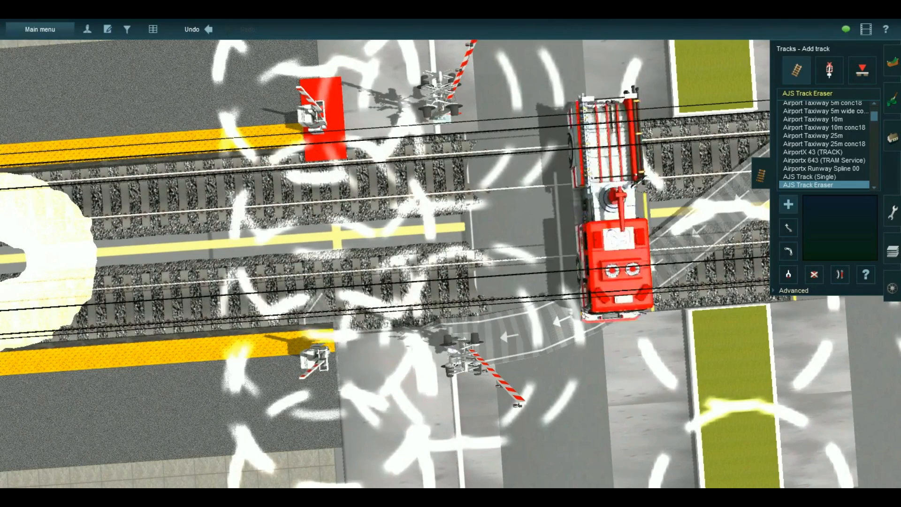
# Step: Open the properties of the east pedestrian gate on the ATLS Slave's side and set its Gate Delay to 10 flasher cycles
pyautogui.scroll(-3, 573, 300)
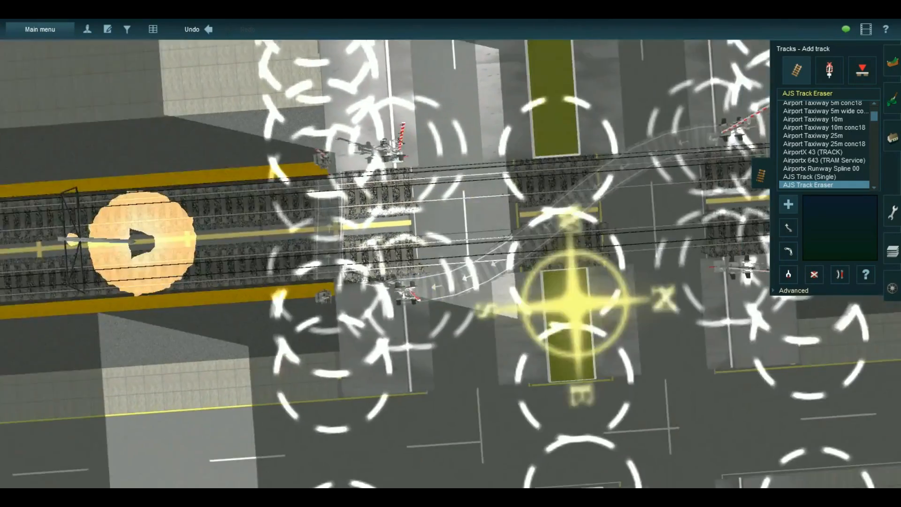
pyautogui.moveTo(575, 305)
pyautogui.mouseDown(button='right')
pyautogui.moveTo(558, 253)
pyautogui.moveTo(516, 230)
pyautogui.mouseUp(button='right')
pyautogui.scroll(3, 472, 258)
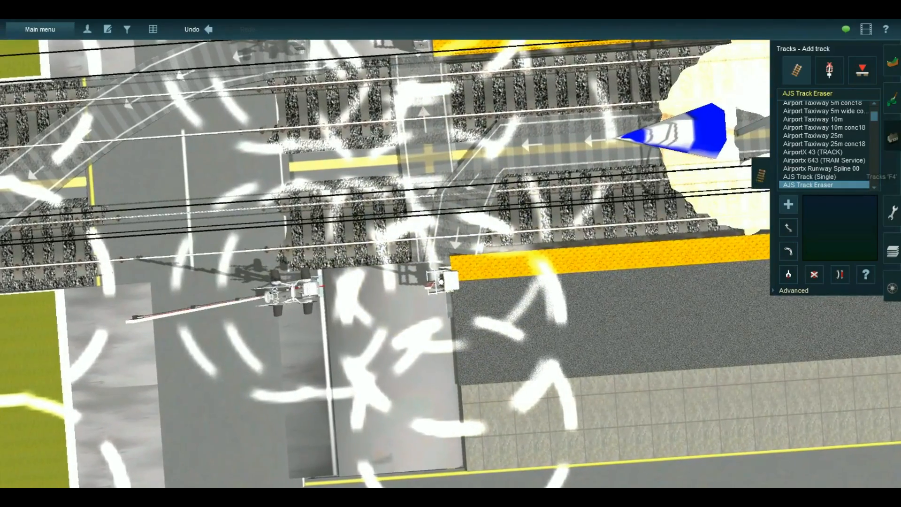
pyautogui.press('F3')
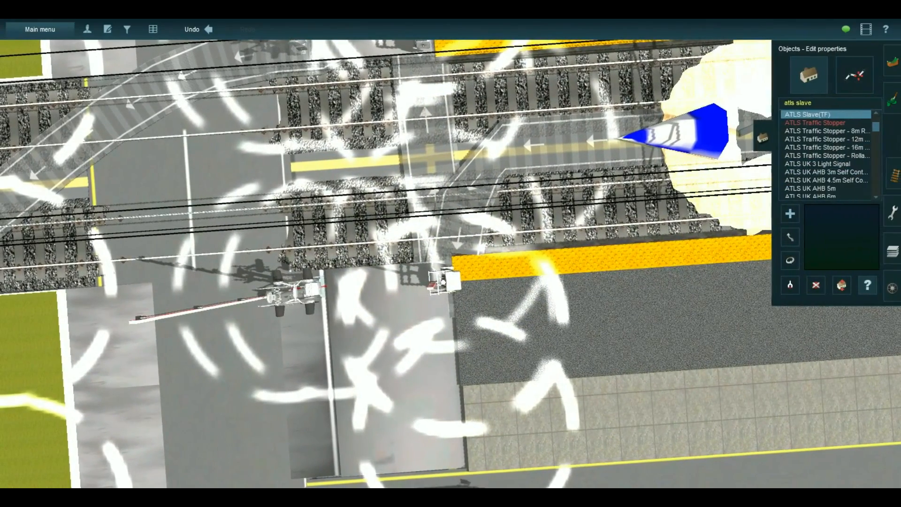
pyautogui.click(443, 282)
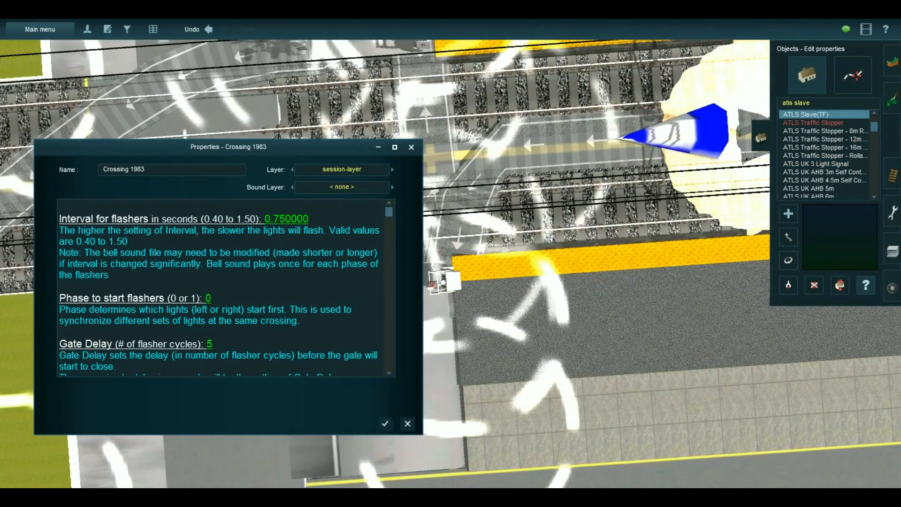
pyautogui.scroll(-3, 225, 287)
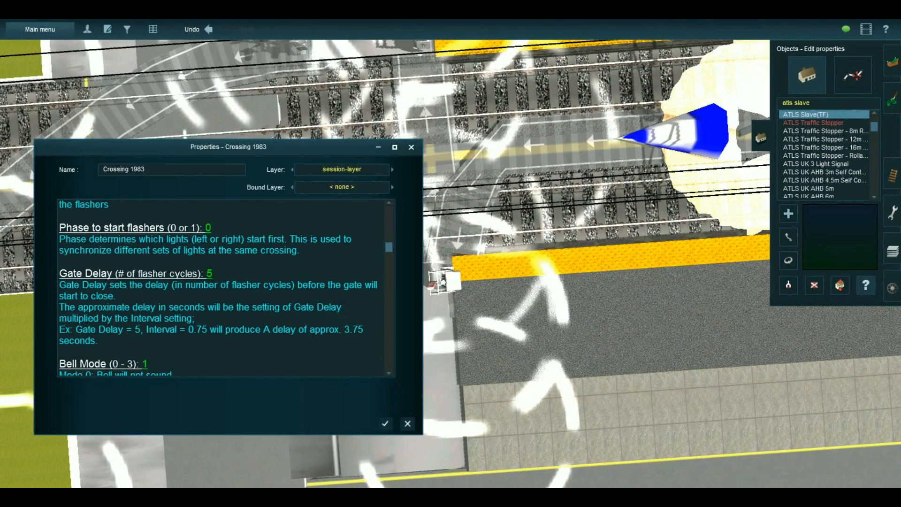
pyautogui.click(209, 273)
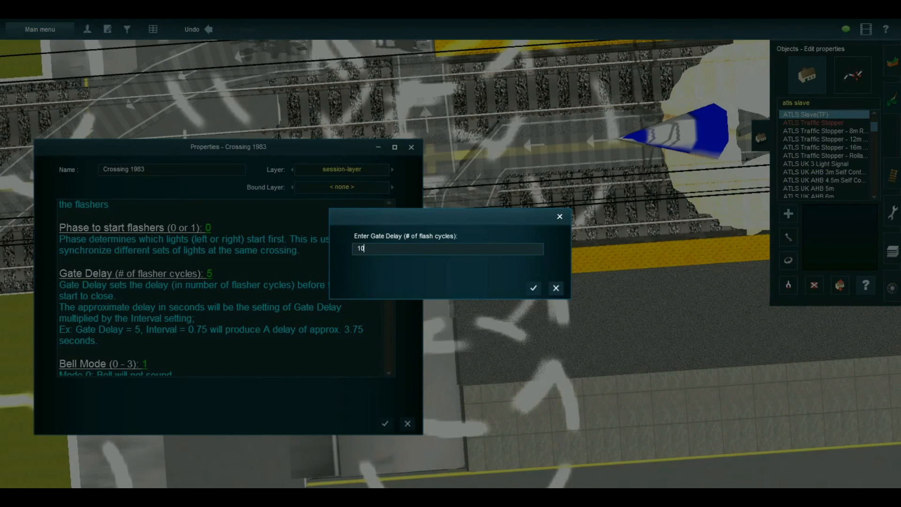
pyautogui.write('10')
pyautogui.press('Return')
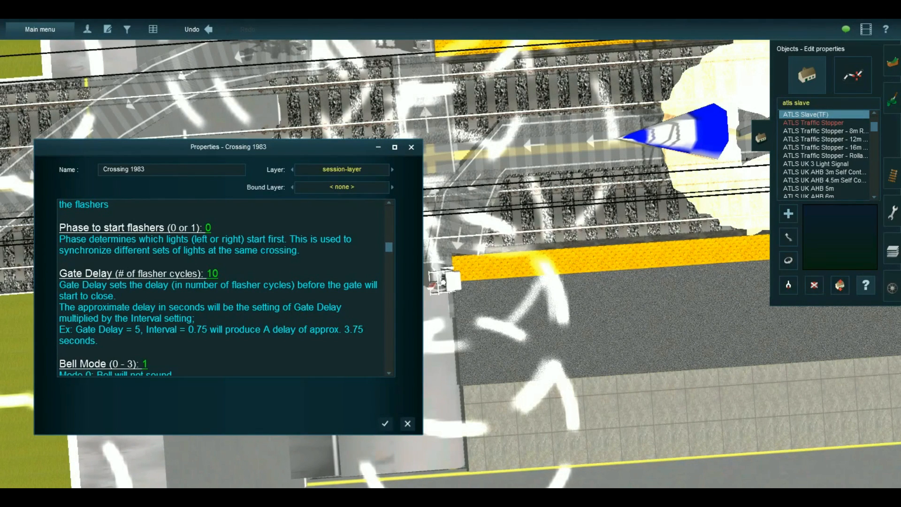
# Step: Set this pedestrian gate's Bell Mode to 0
pyautogui.scroll(-3, 225, 287)
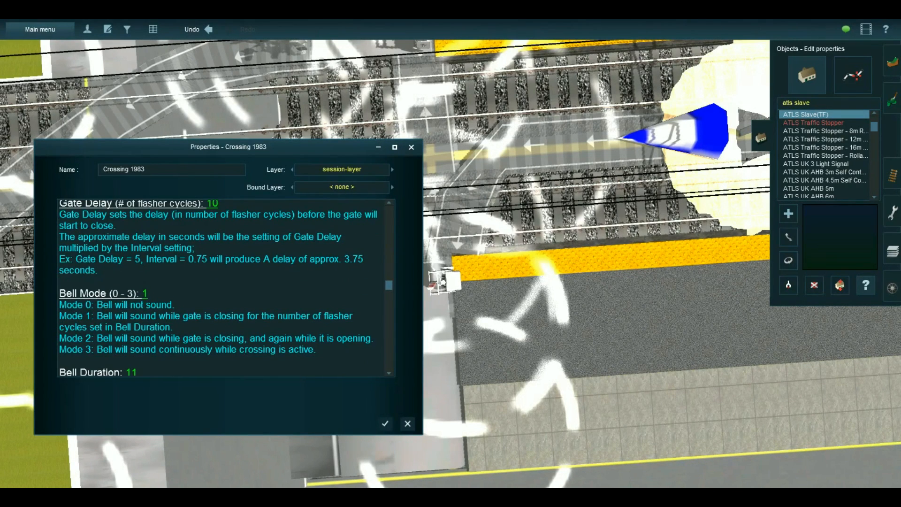
pyautogui.click(144, 293)
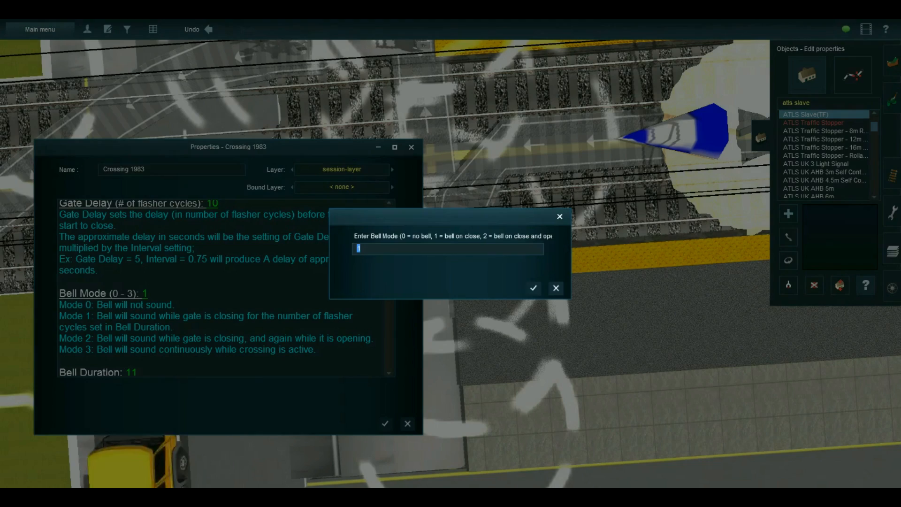
pyautogui.write('0')
pyautogui.press('Return')
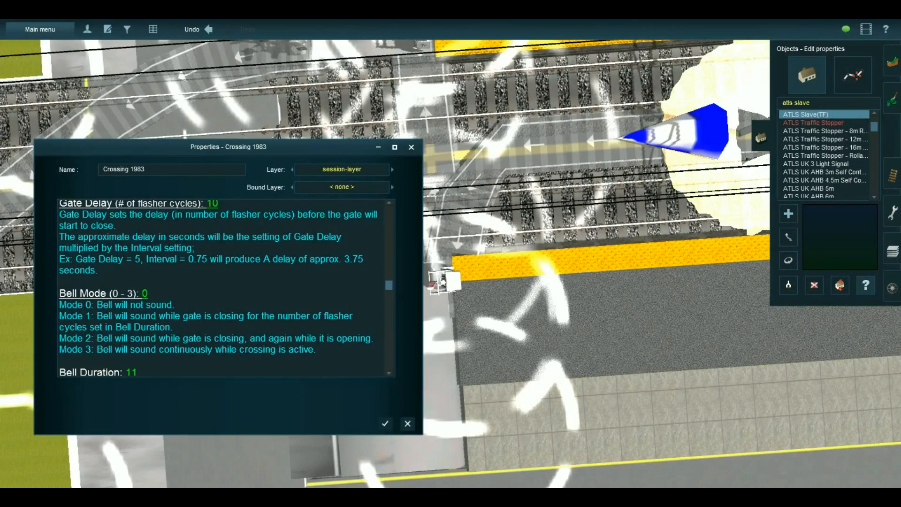
# Step: Set this pedestrian gate's Bell Duration to 30 flasher cycles
pyautogui.scroll(-3, 226, 287)
pyautogui.scroll(-2, 226, 288)
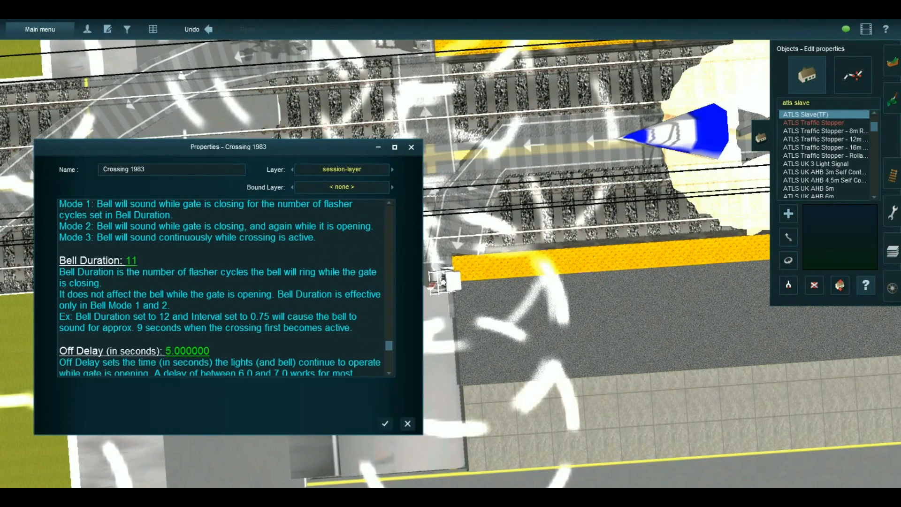
pyautogui.click(131, 260)
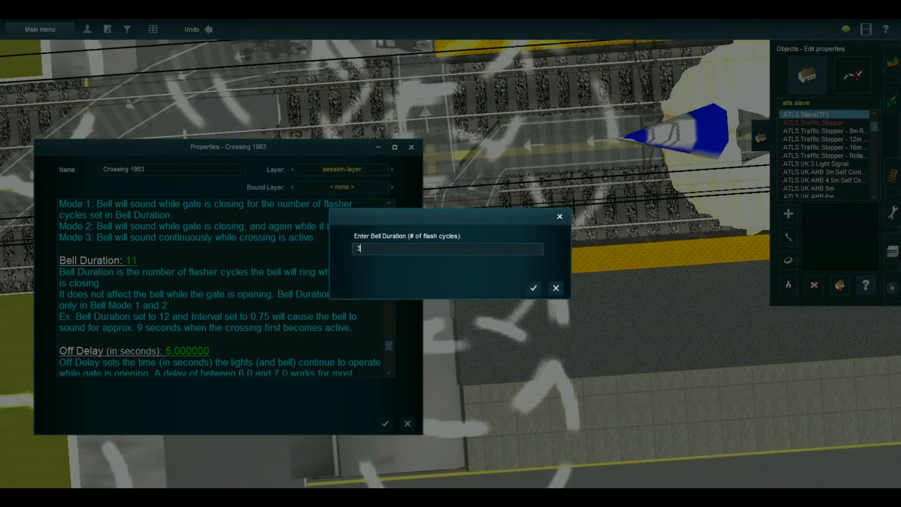
pyautogui.press('Return')
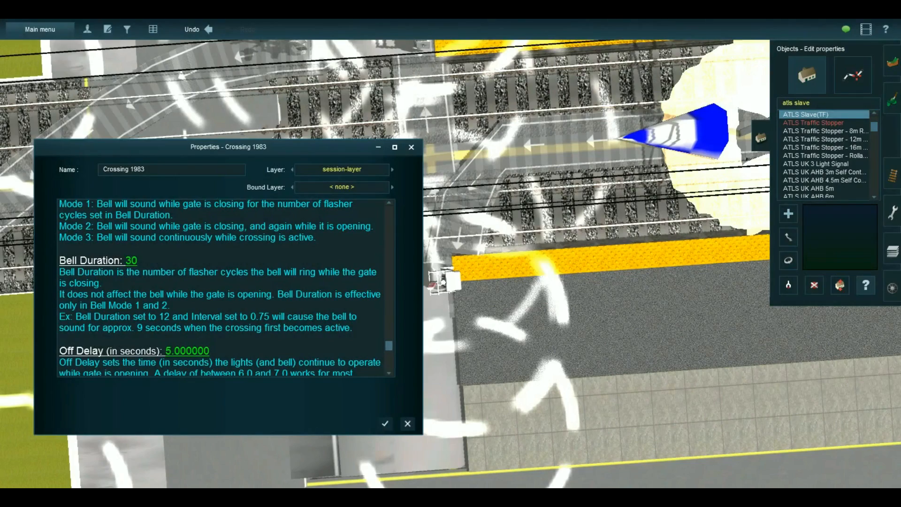
# Step: Set this pedestrian gate's Bell Duration to 1 flasher cycle and apply its properties
pyautogui.scroll(-2, 226, 288)
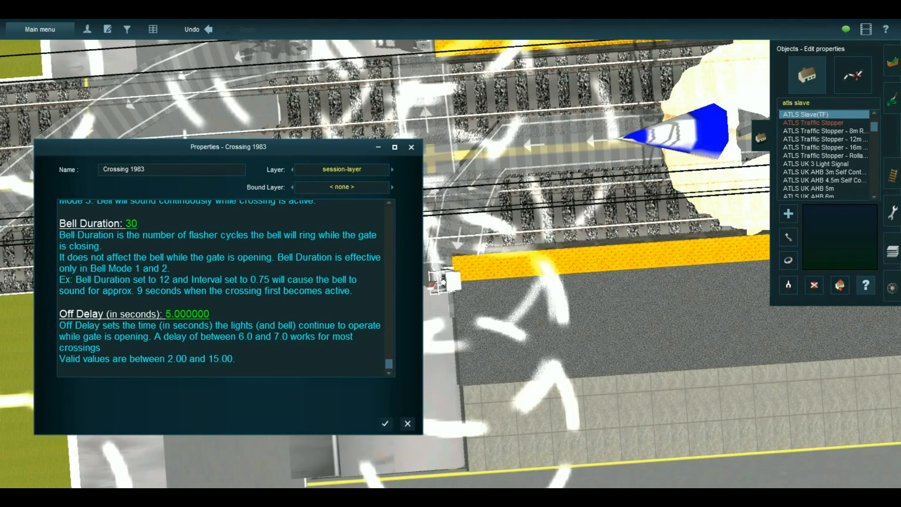
pyautogui.scroll(1, 226, 287)
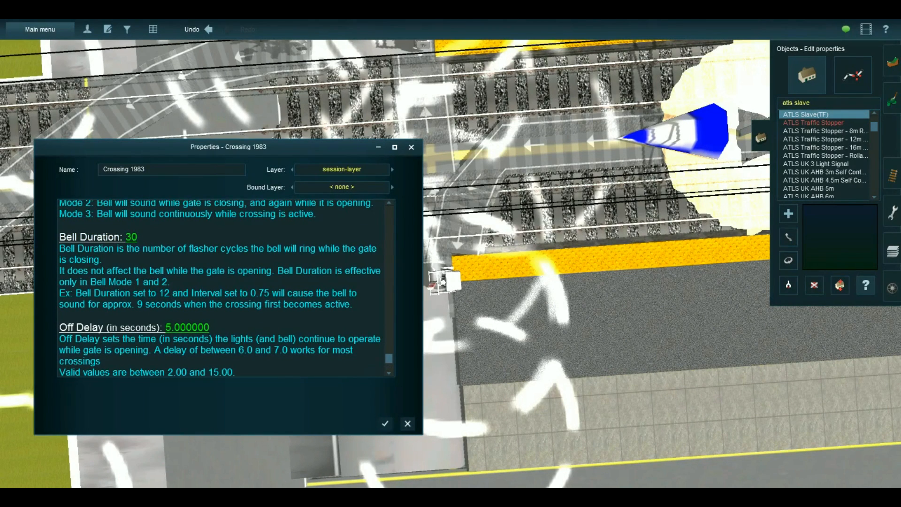
pyautogui.click(131, 237)
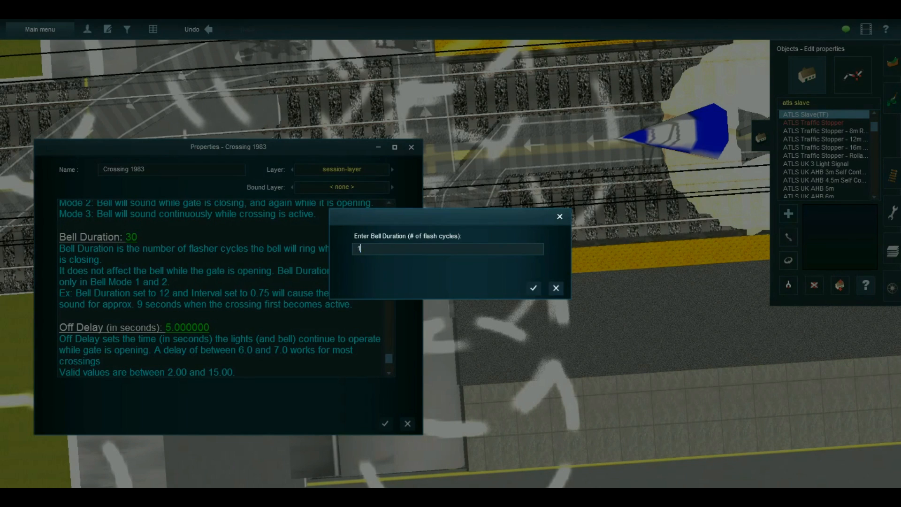
pyautogui.write('1')
pyautogui.press('Return')
pyautogui.scroll(-1, 226, 288)
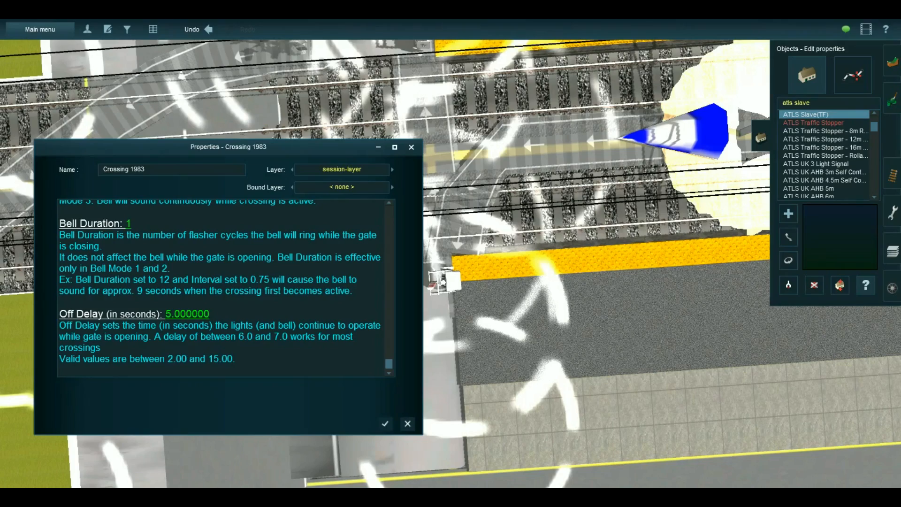
pyautogui.press('Return')
# Step: Open the properties of the other pedestrian gate on the ATLS Slave's side and set its Gate Delay to 9 flasher cycles
pyautogui.press('Left')
pyautogui.press('Up')
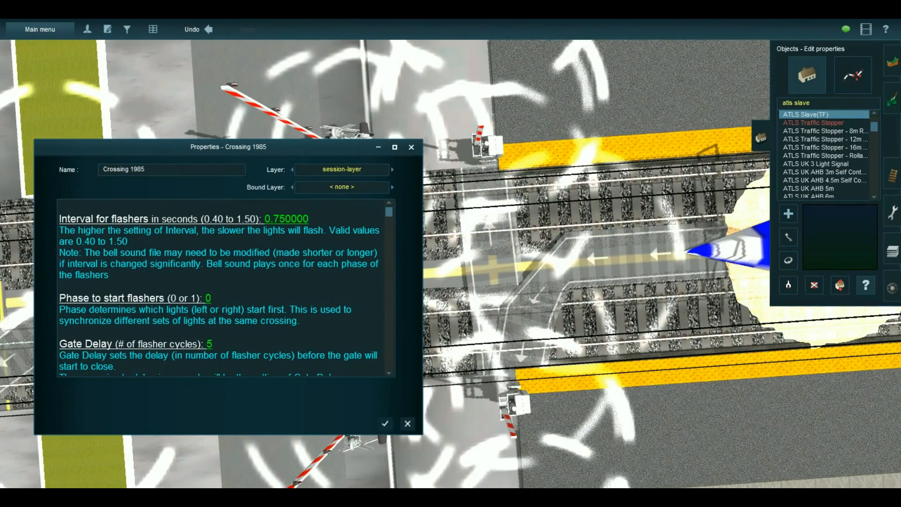
pyautogui.scroll(-3, 225, 288)
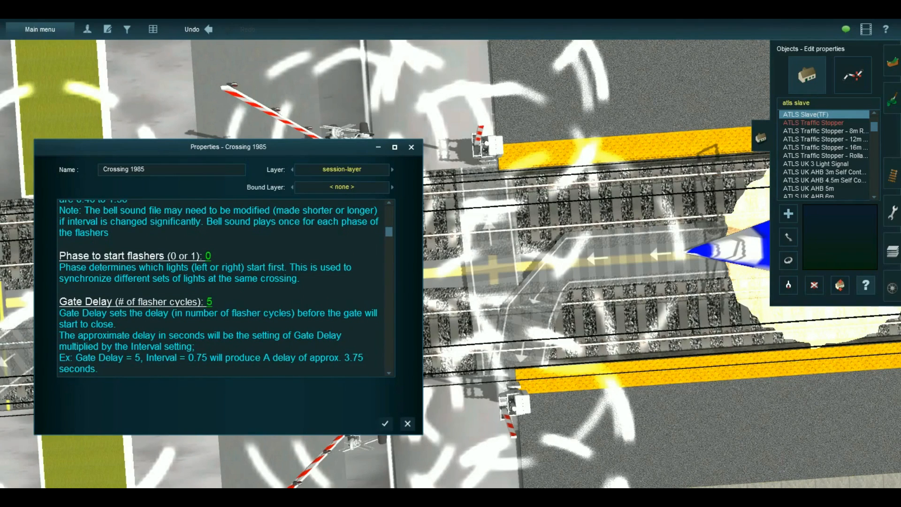
pyautogui.click(209, 301)
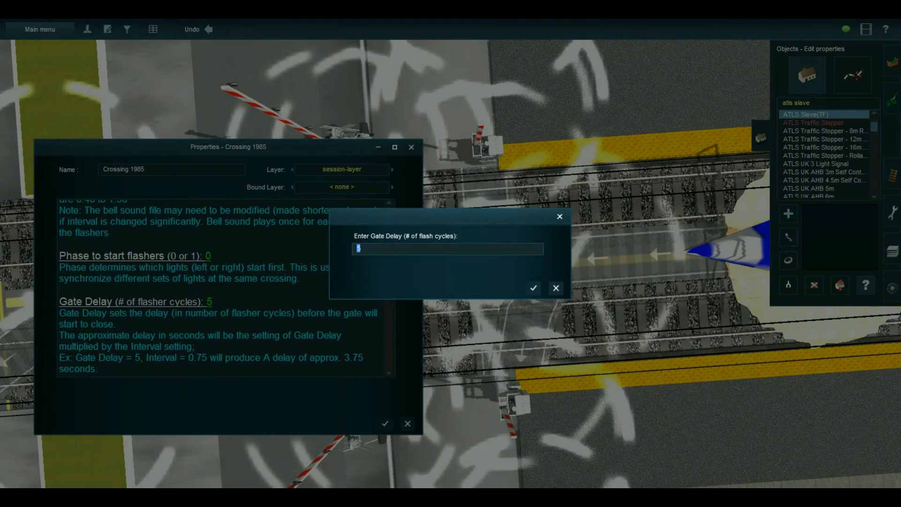
pyautogui.write('9')
pyautogui.press('Return')
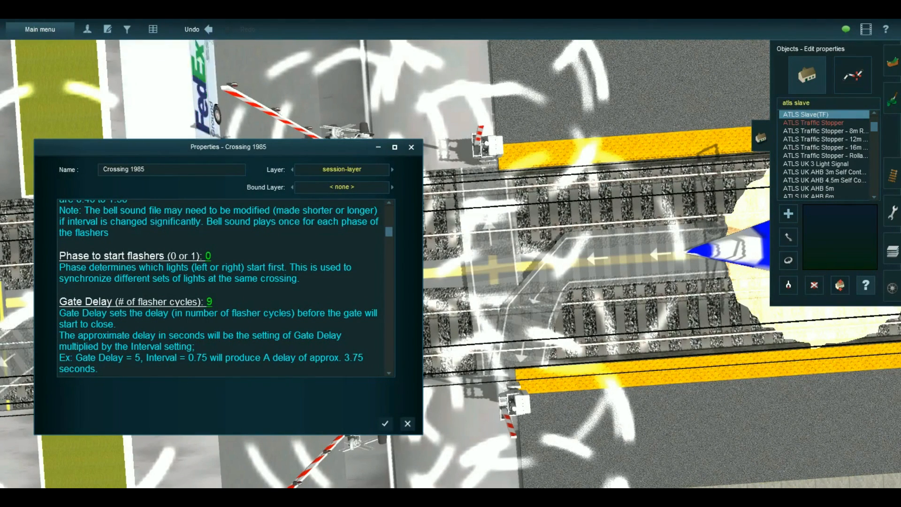
# Step: Set this pedestrian gate's Bell Mode to 0 and apply its properties
pyautogui.scroll(-2, 226, 288)
pyautogui.scroll(-8, 226, 288)
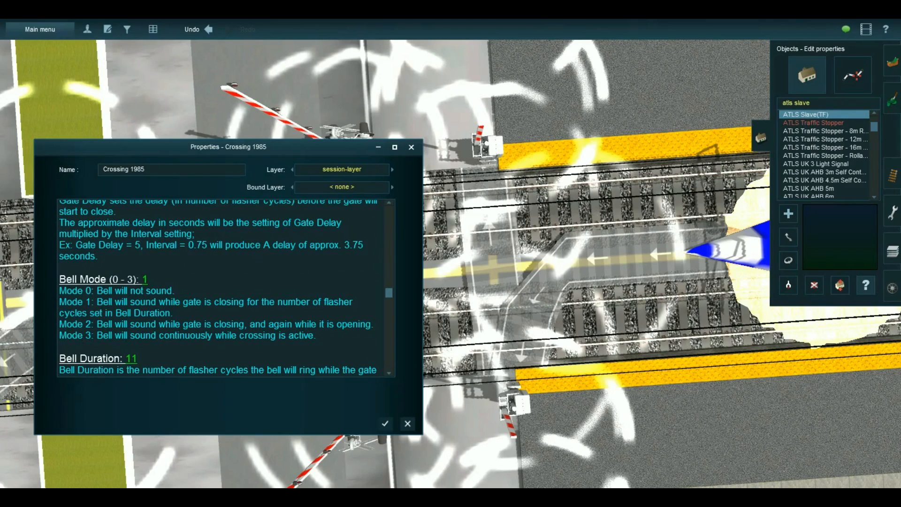
pyautogui.click(145, 279)
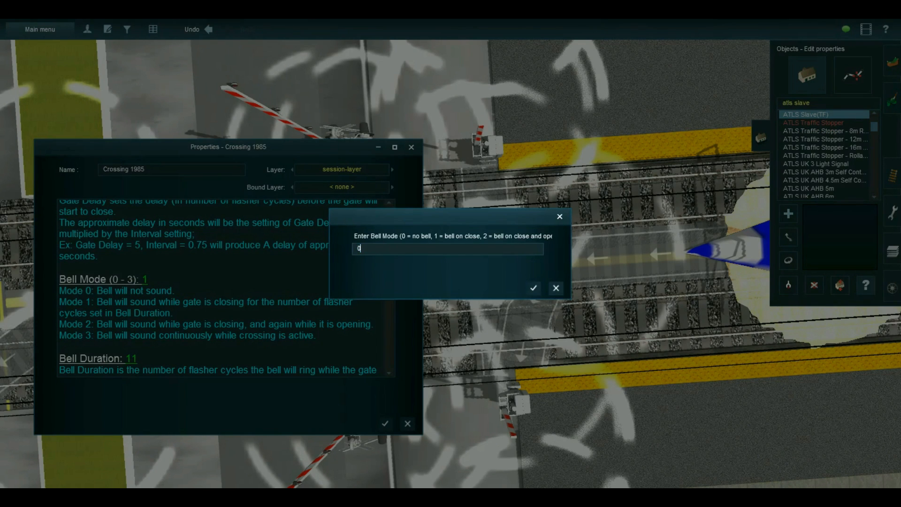
pyautogui.write('0')
pyautogui.click(533, 288)
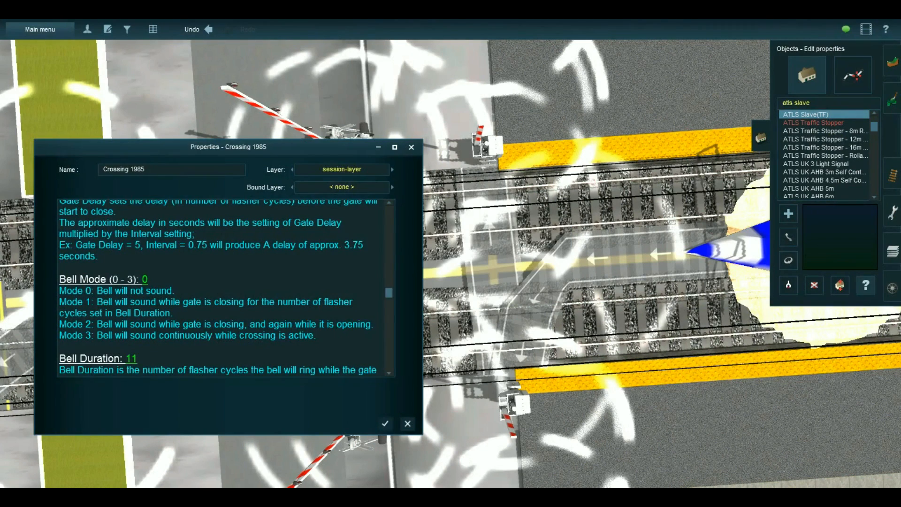
pyautogui.scroll(-7, 226, 287)
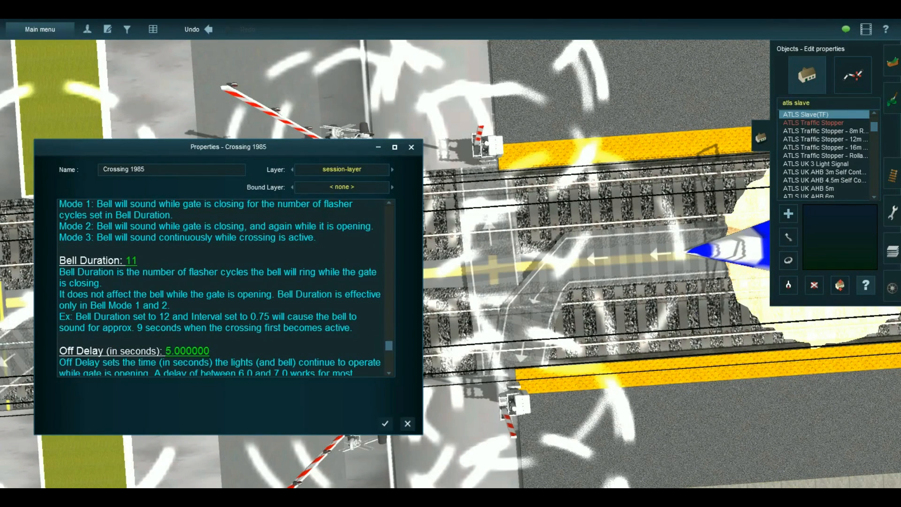
pyautogui.scroll(-3, 225, 287)
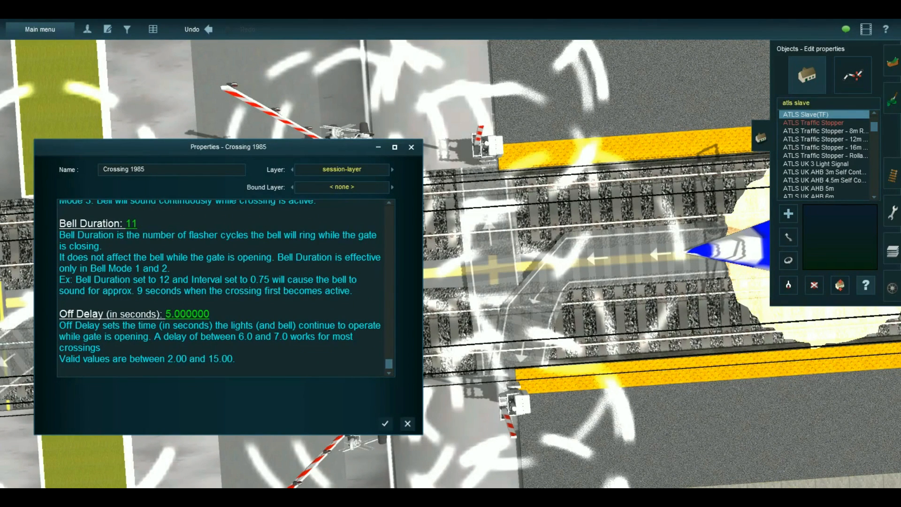
pyautogui.press('Return')
# Step: Open the properties of the vehicle gate Crossing 1979 and set its Gate Delay to 20 flasher cycles
pyautogui.rightClick(274, 238)
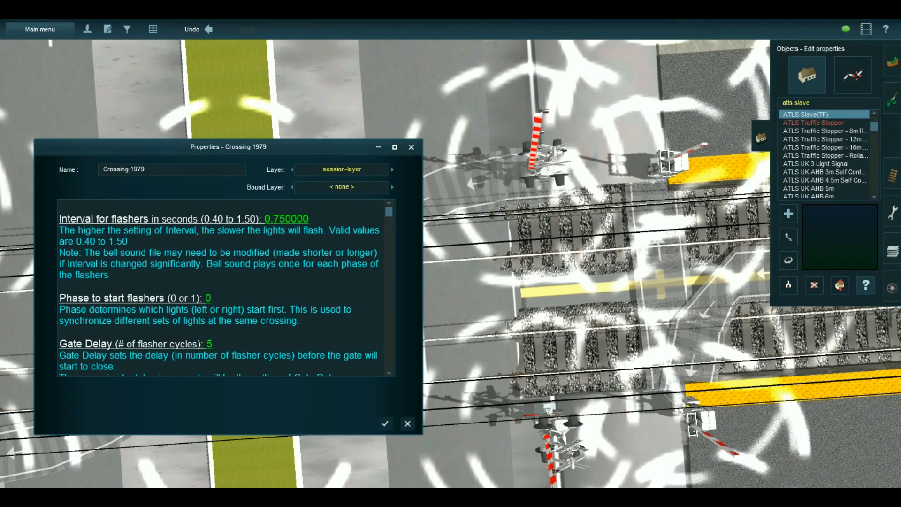
pyautogui.scroll(-1, 226, 288)
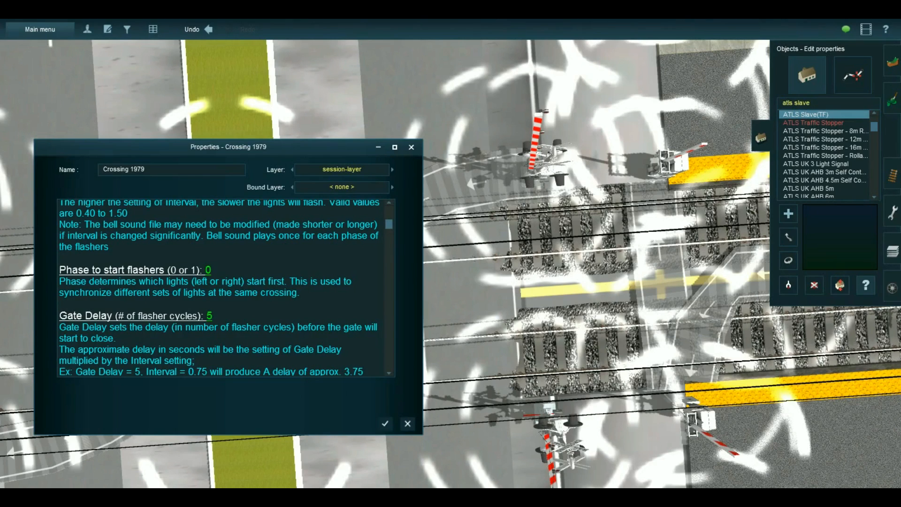
pyautogui.scroll(-1, 225, 288)
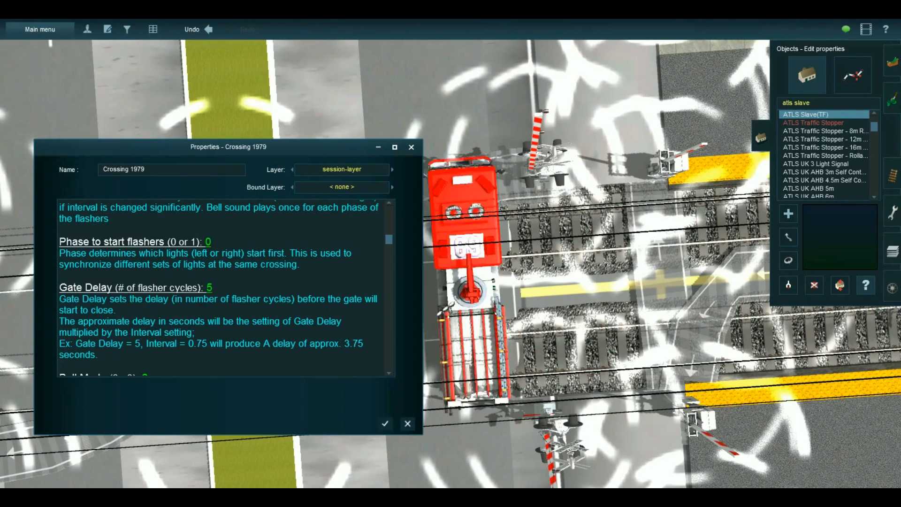
pyautogui.click(209, 287)
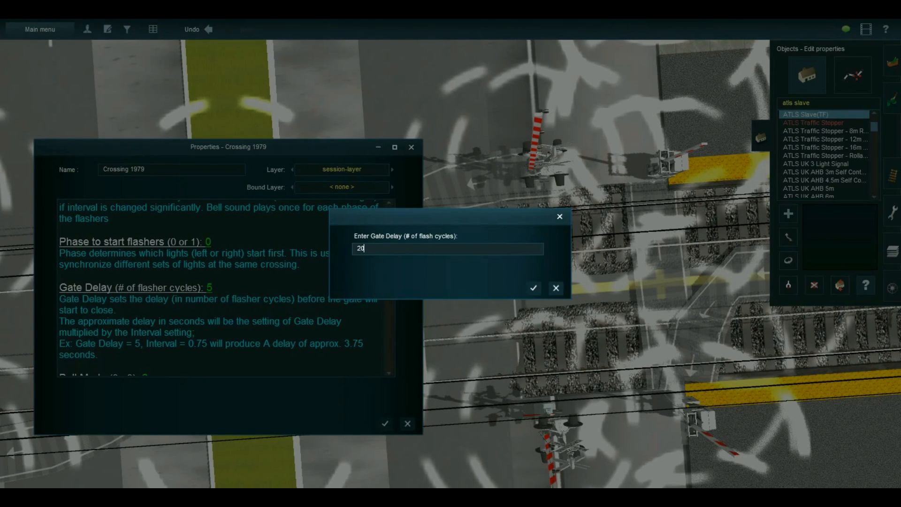
pyautogui.write('20')
pyautogui.click(534, 289)
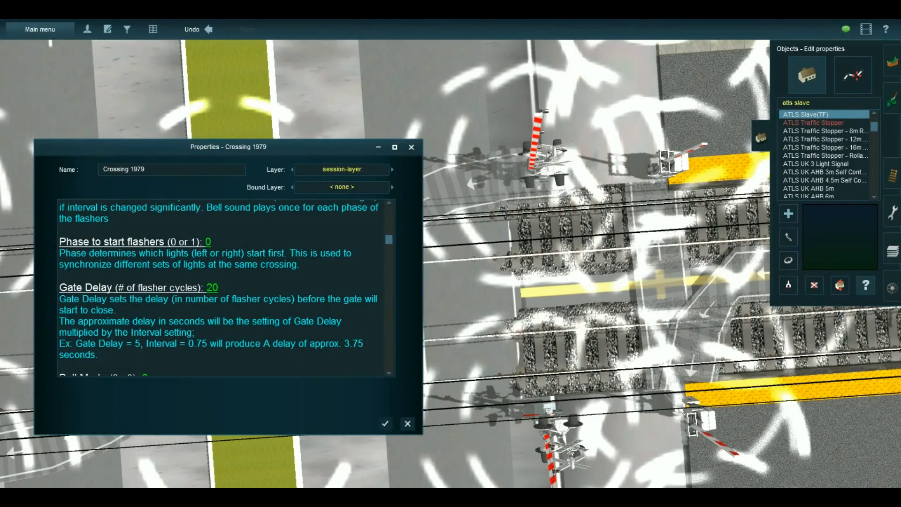
# Step: Set the Bell Mode of vehicle gate Crossing 1979 to 0
pyautogui.scroll(-5, 226, 288)
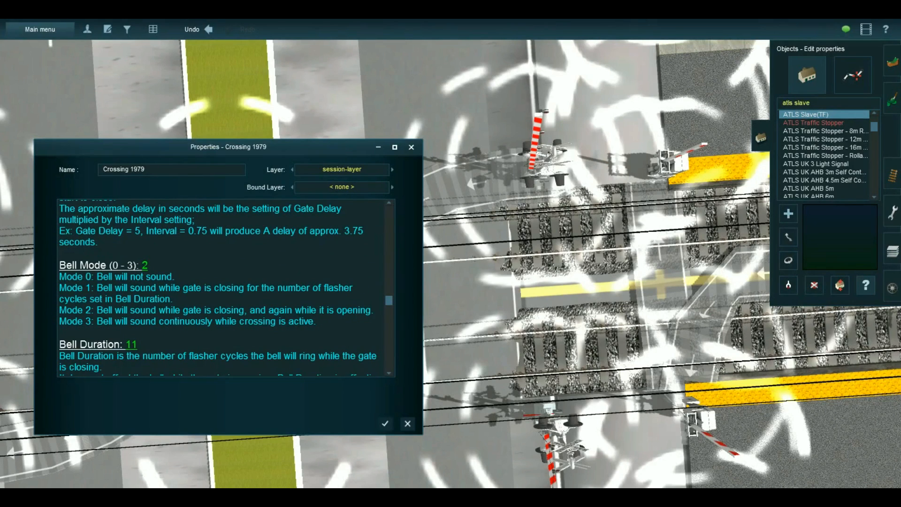
pyautogui.click(145, 266)
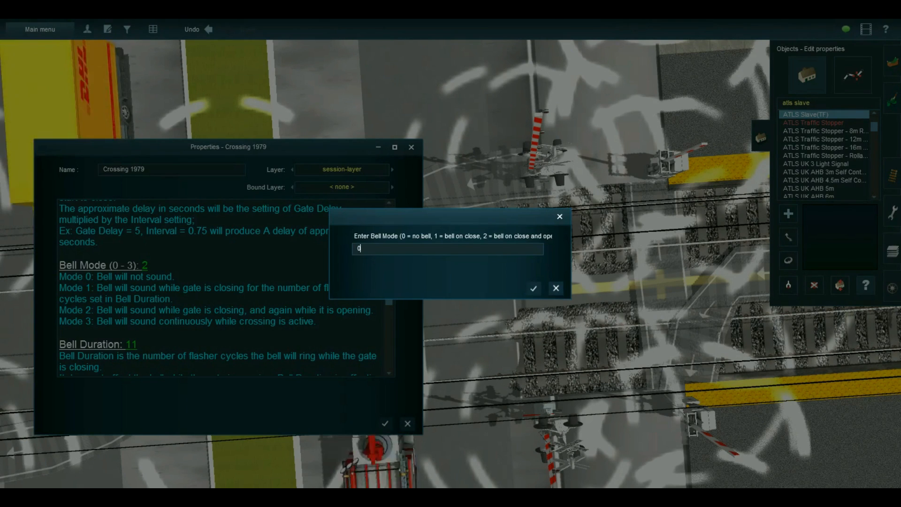
pyautogui.press('Return')
# Step: Enter 90 seconds as the Off Delay of vehicle gate Crossing 1979 and apply its properties
pyautogui.scroll(-2, 226, 287)
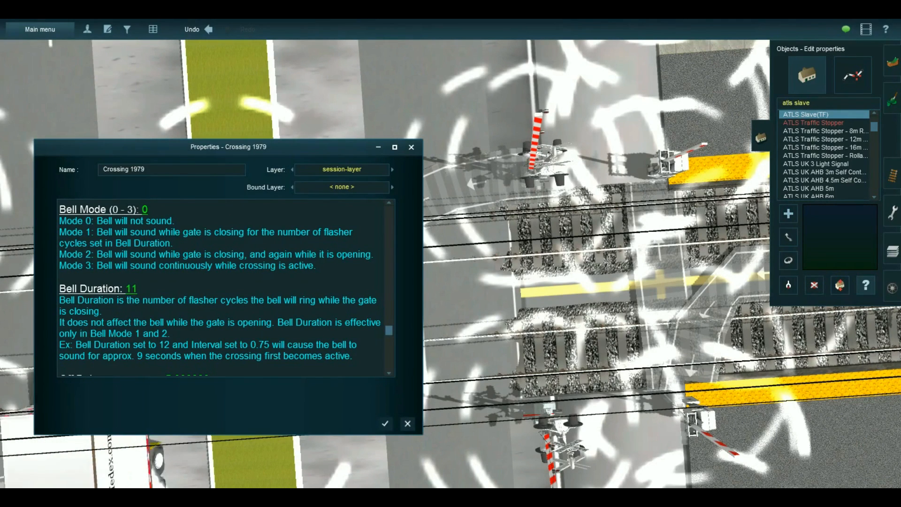
pyautogui.scroll(-1, 226, 288)
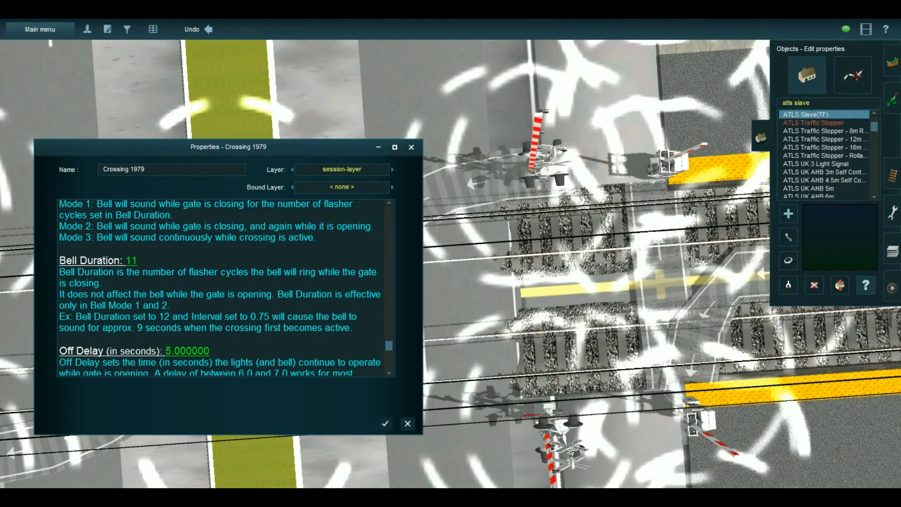
pyautogui.scroll(-2, 226, 288)
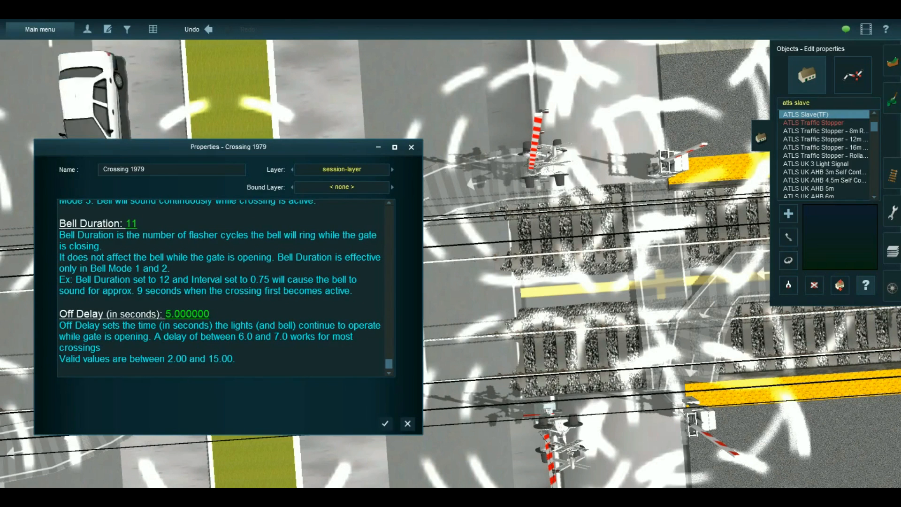
pyautogui.click(187, 314)
pyautogui.write('90')
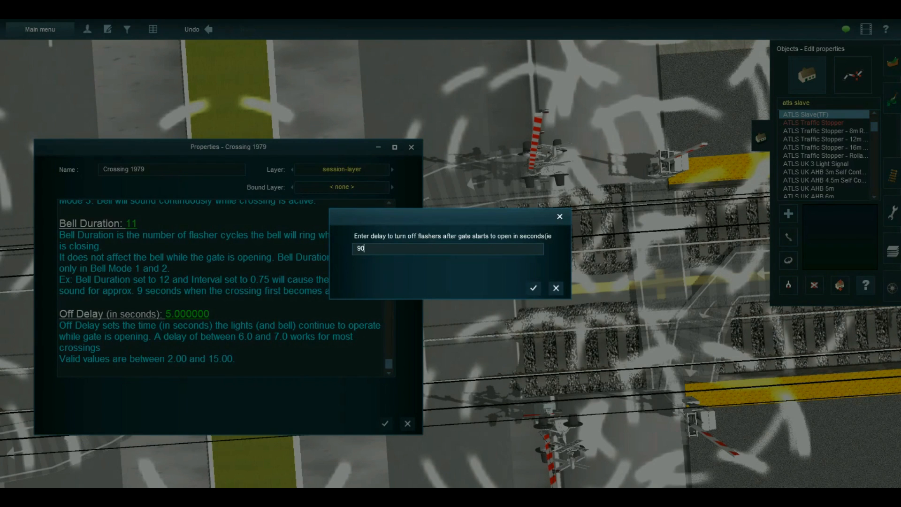
pyautogui.press('Return')
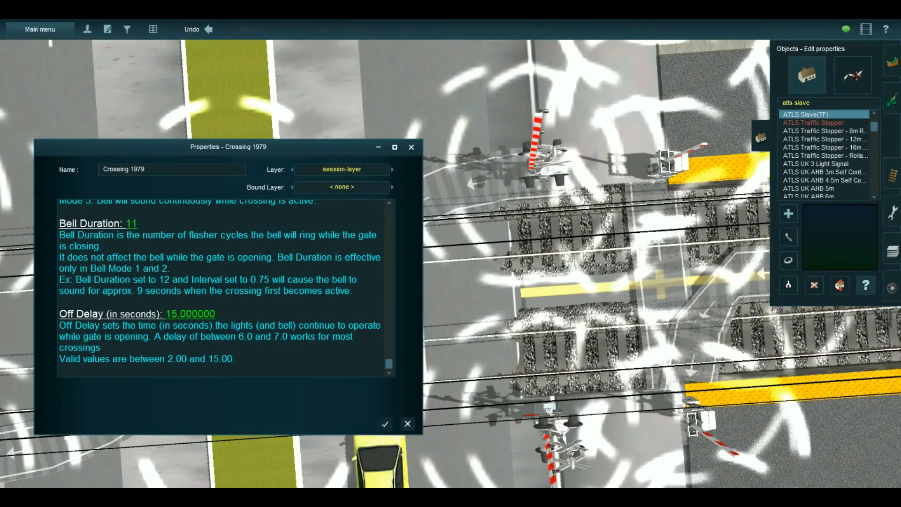
pyautogui.click(385, 423)
# Step: Open the properties of the vehicle gate Crossing 1981 across the street, beside the lower platform, and set its Gate Delay to 18 flasher cycles
pyautogui.rightClick(268, 362)
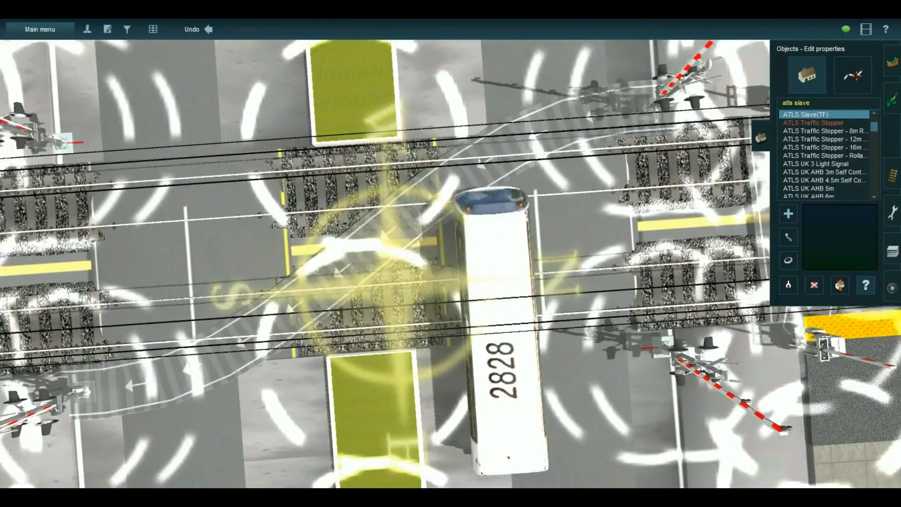
pyautogui.scroll(-2, 268, 363)
pyautogui.rightClick(312, 334)
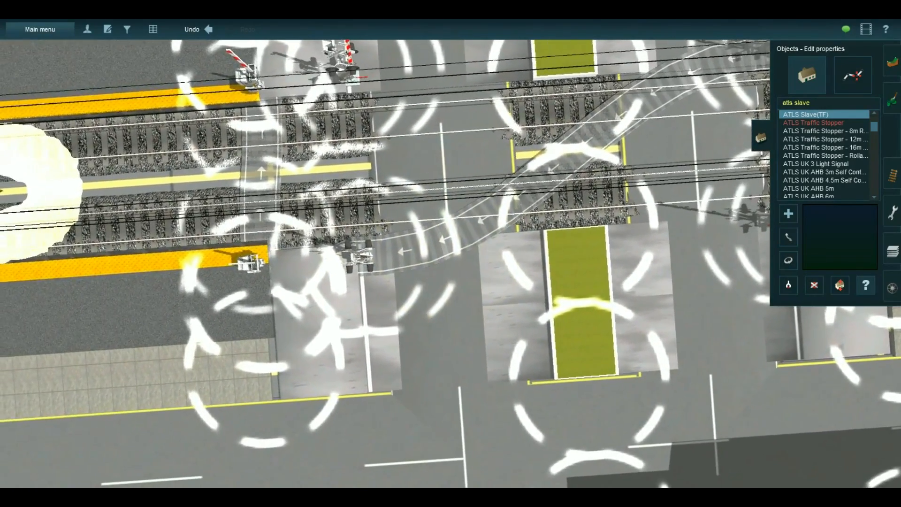
pyautogui.rightClick(390, 255)
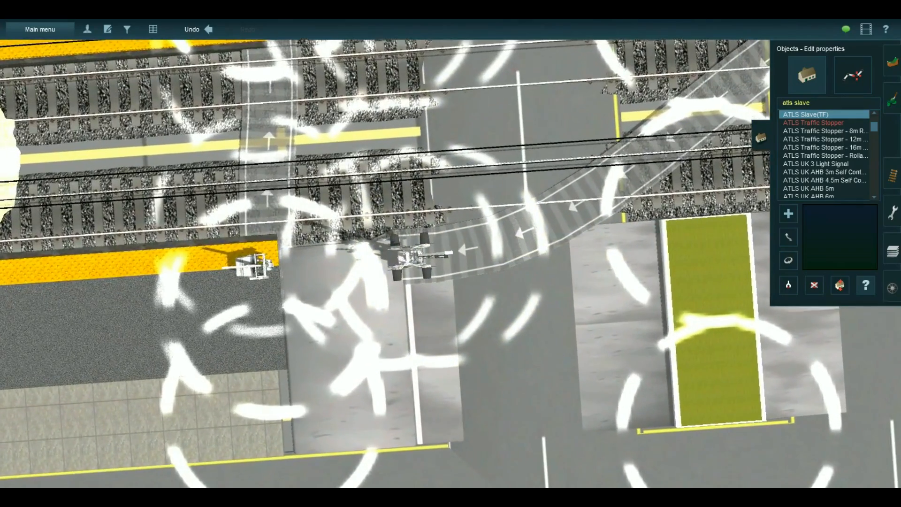
pyautogui.click(413, 256)
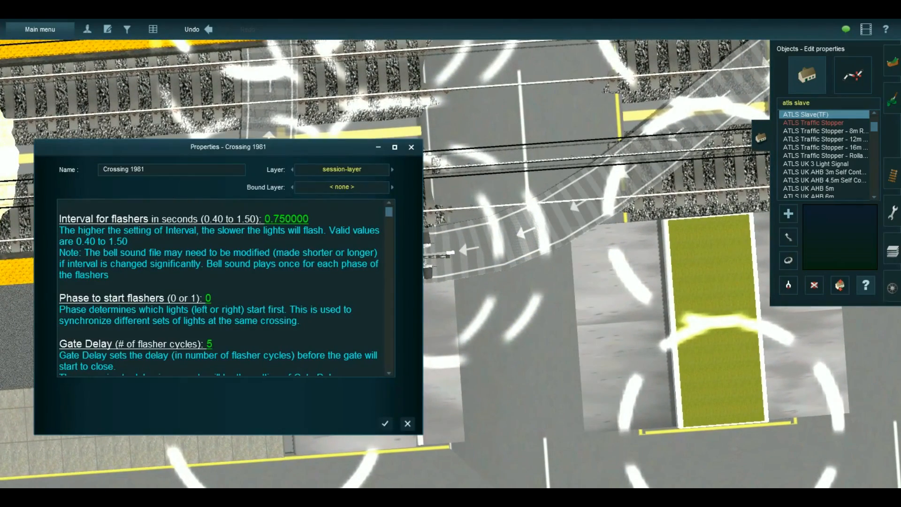
pyautogui.scroll(-3, 226, 288)
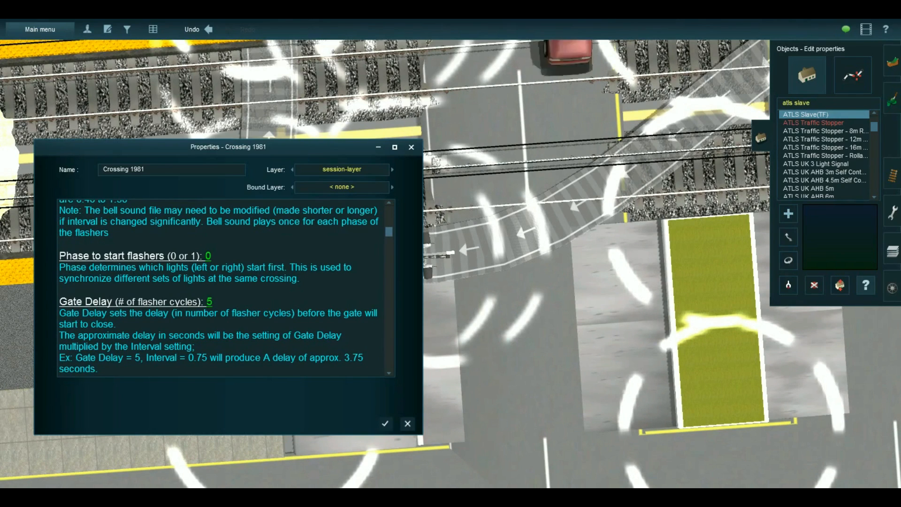
pyautogui.click(209, 301)
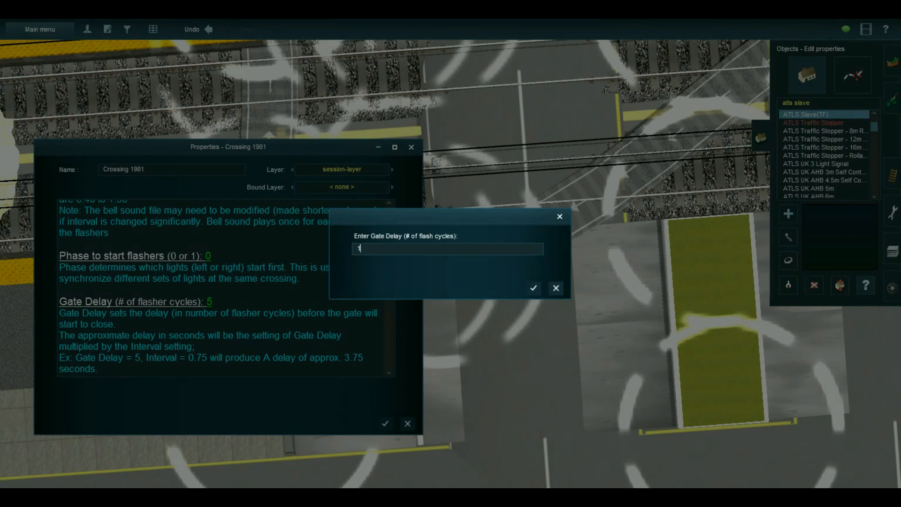
pyautogui.press('Return')
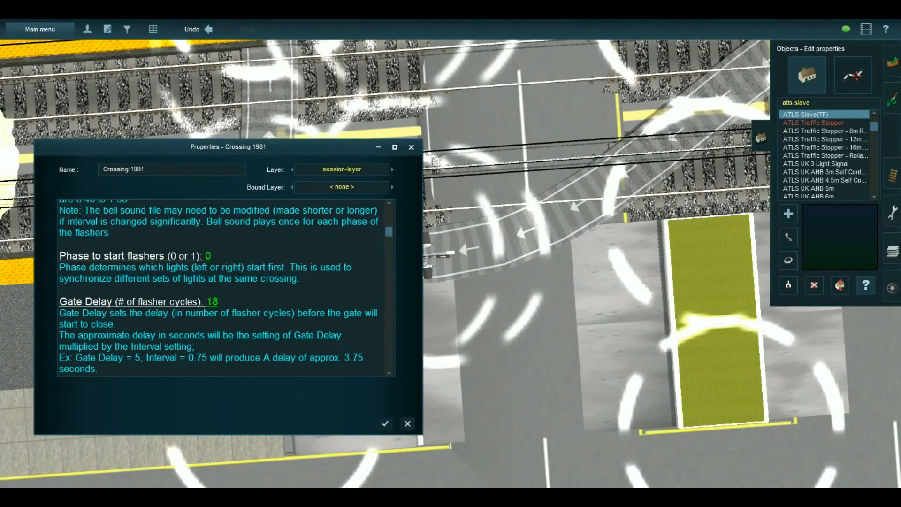
# Step: Set the Bell Mode of vehicle gate Crossing 1981 to 0
pyautogui.scroll(-3, 226, 288)
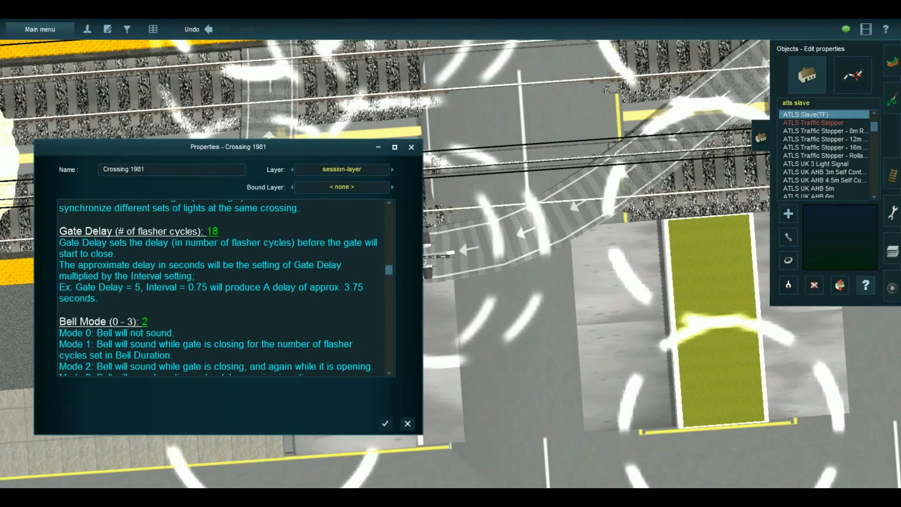
pyautogui.scroll(-1, 226, 287)
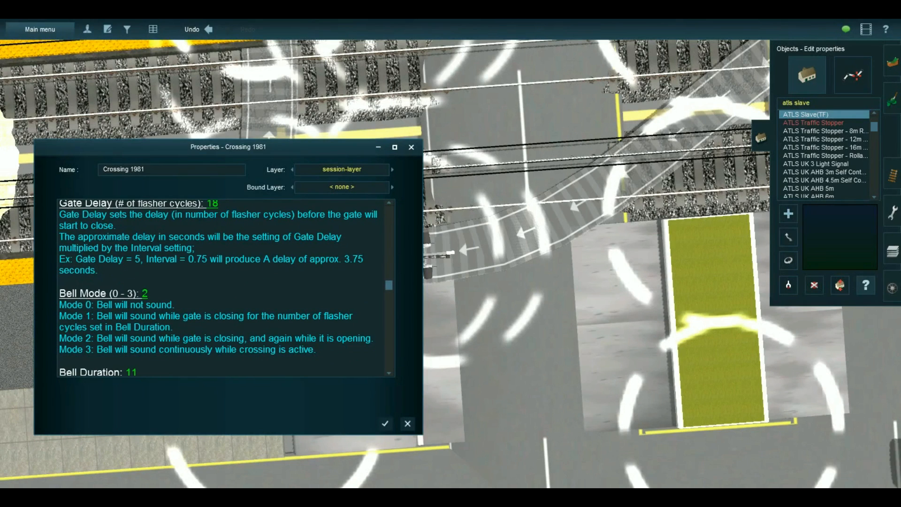
pyautogui.click(145, 293)
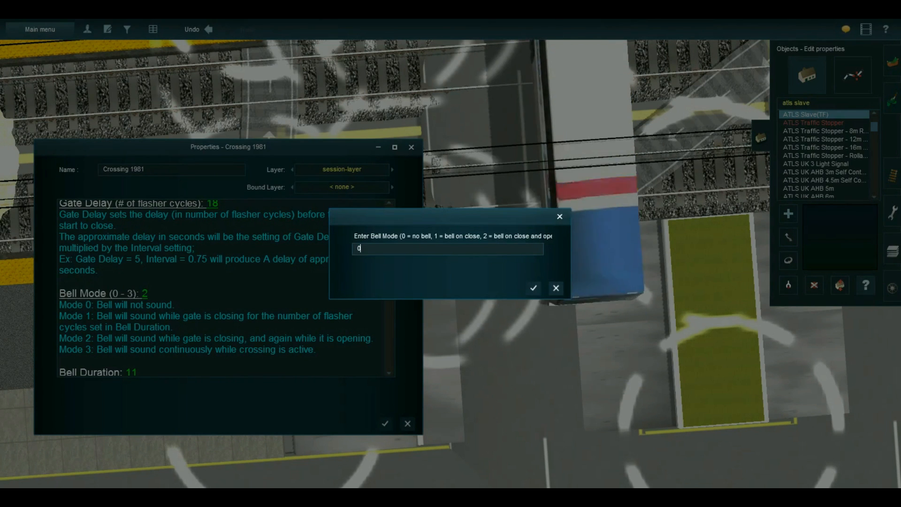
pyautogui.press('Return')
# Step: Enter 18 seconds as the Off Delay of vehicle gate Crossing 1981
pyautogui.scroll(-4, 226, 287)
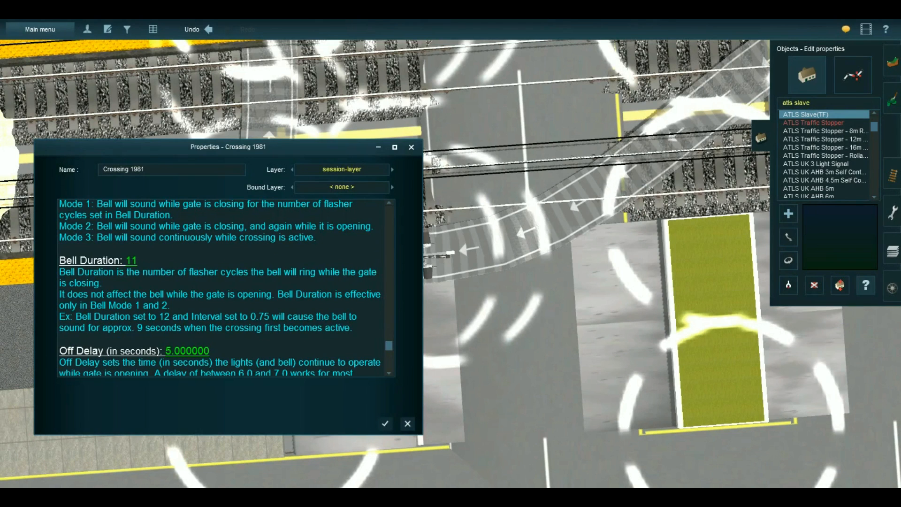
pyautogui.scroll(-3, 226, 287)
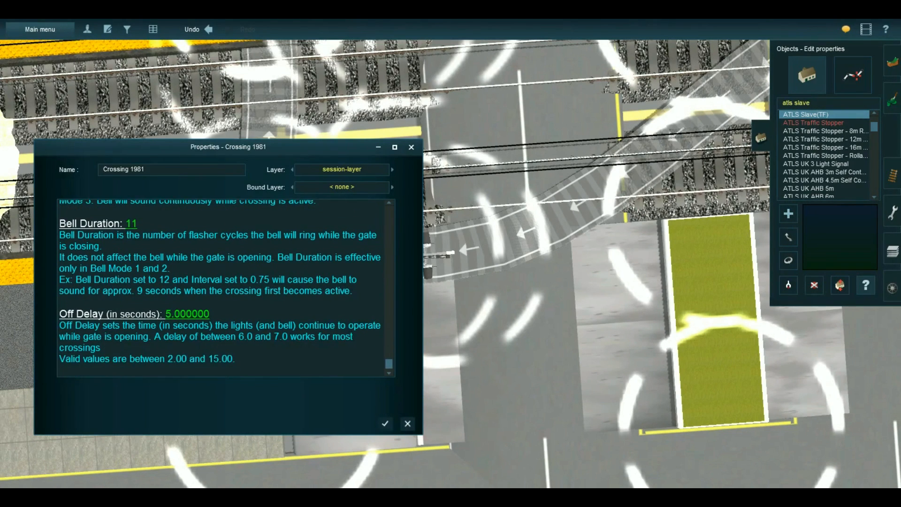
pyautogui.click(188, 314)
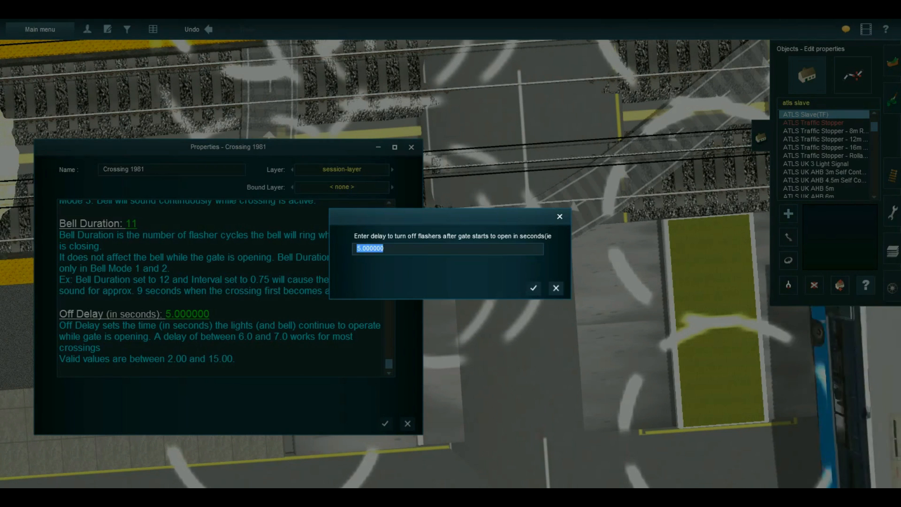
pyautogui.write('19')
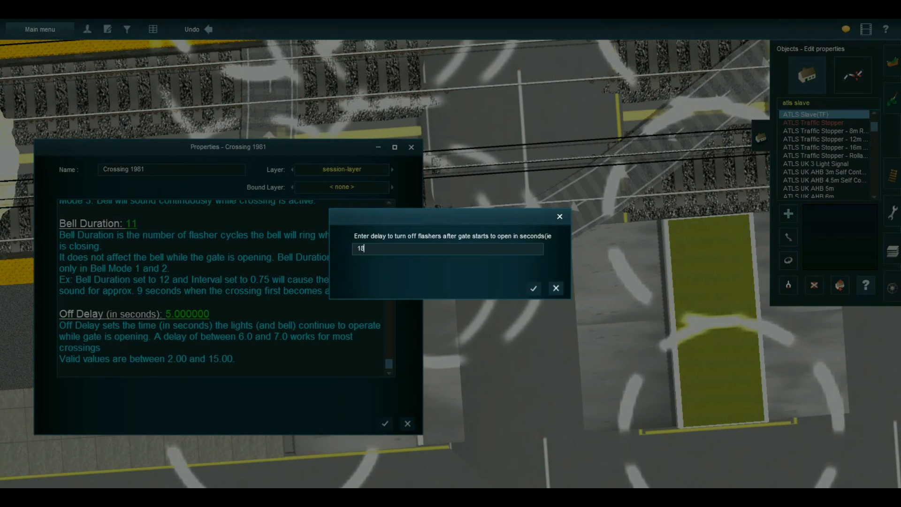
pyautogui.write('8')
pyautogui.click(533, 288)
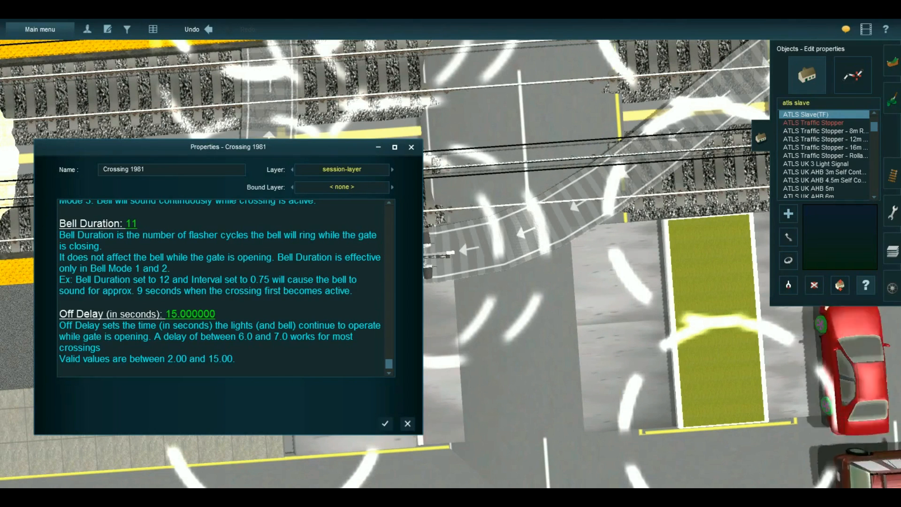
# Step: Set the Off Delay of vehicle gate Crossing 1981 to 13 seconds and apply its properties
pyautogui.click(190, 314)
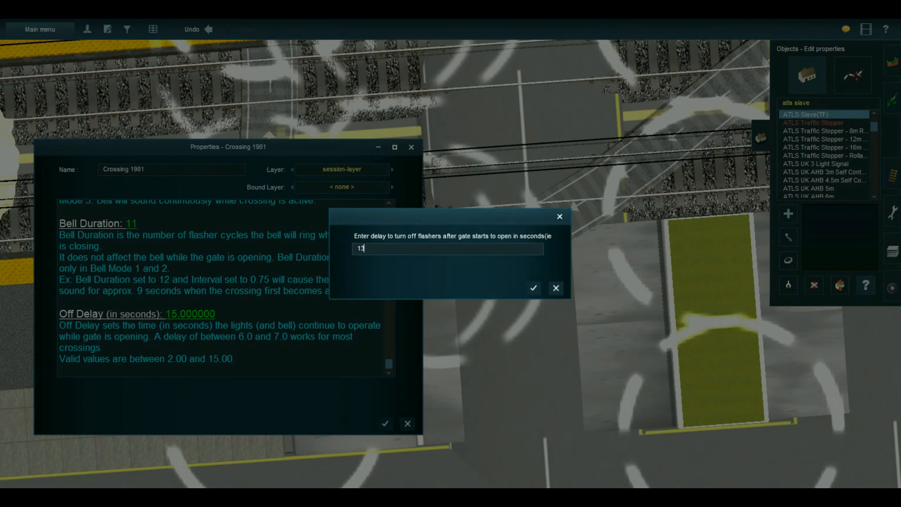
pyautogui.press('Return')
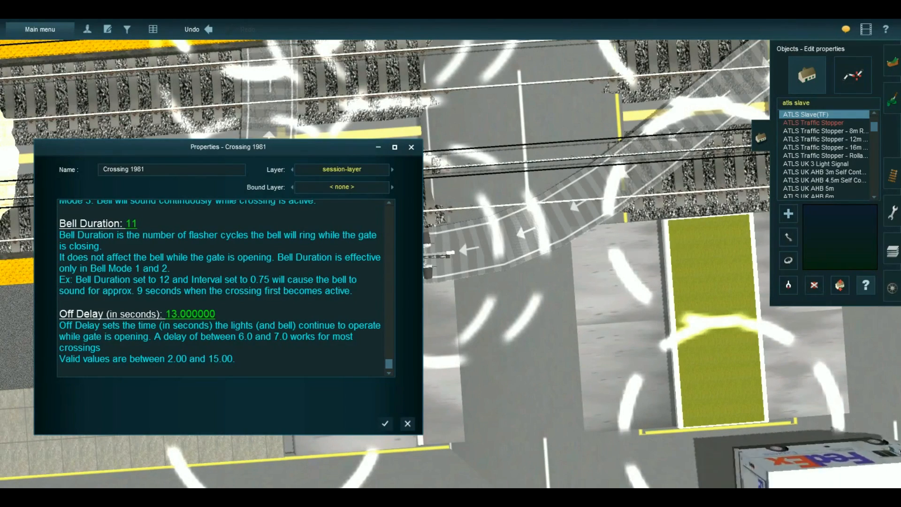
pyautogui.click(385, 423)
pyautogui.scroll(-2, 451, 254)
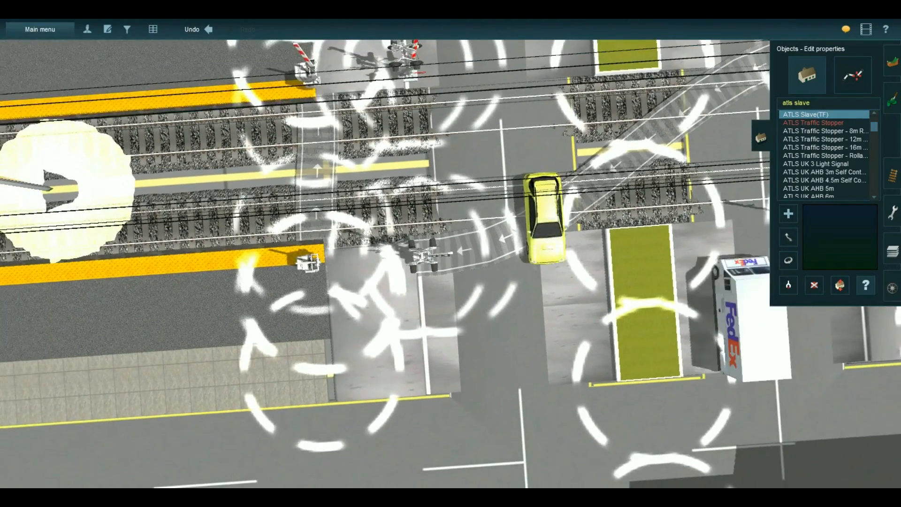
# Step: Open the properties of pedestrian gate Crossing 1989 beside the lower platform and set its Gate Delay to 8 flasher cycles
pyautogui.rightClick(352, 277)
pyautogui.scroll(2, 451, 254)
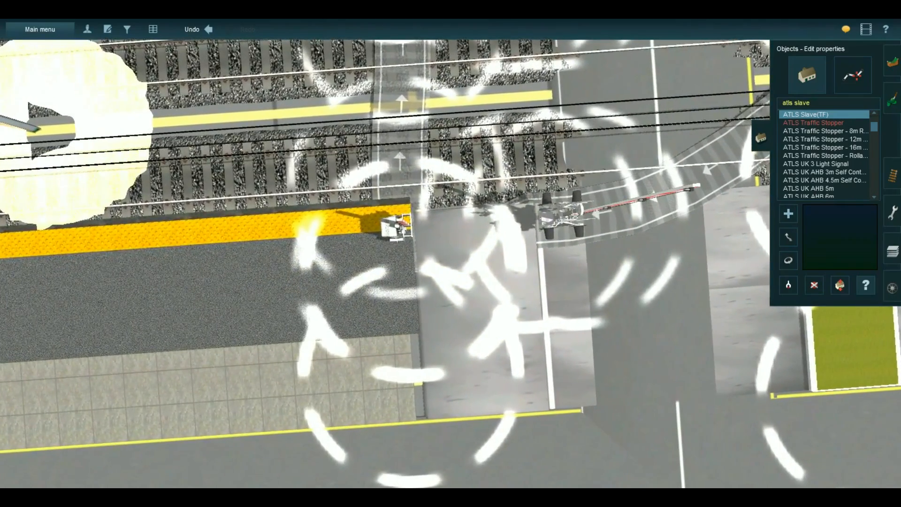
pyautogui.click(395, 228)
pyautogui.scroll(-3, 225, 288)
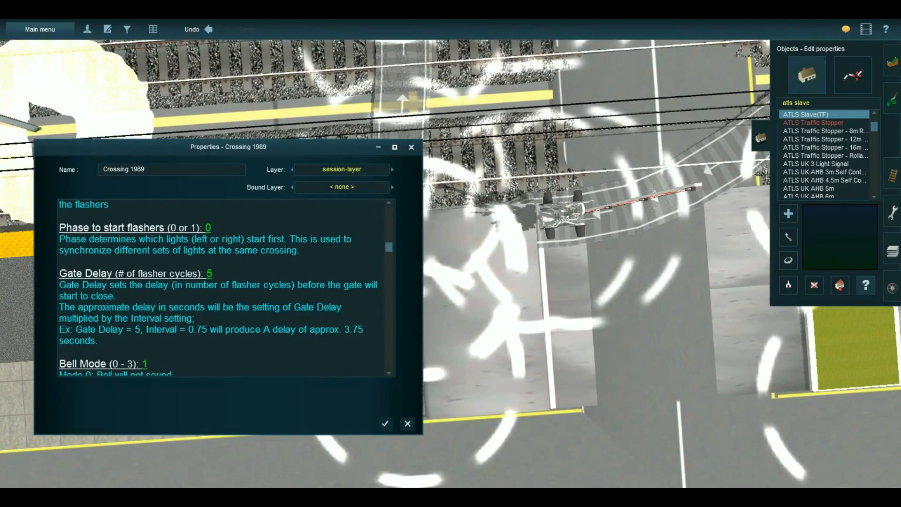
pyautogui.click(210, 273)
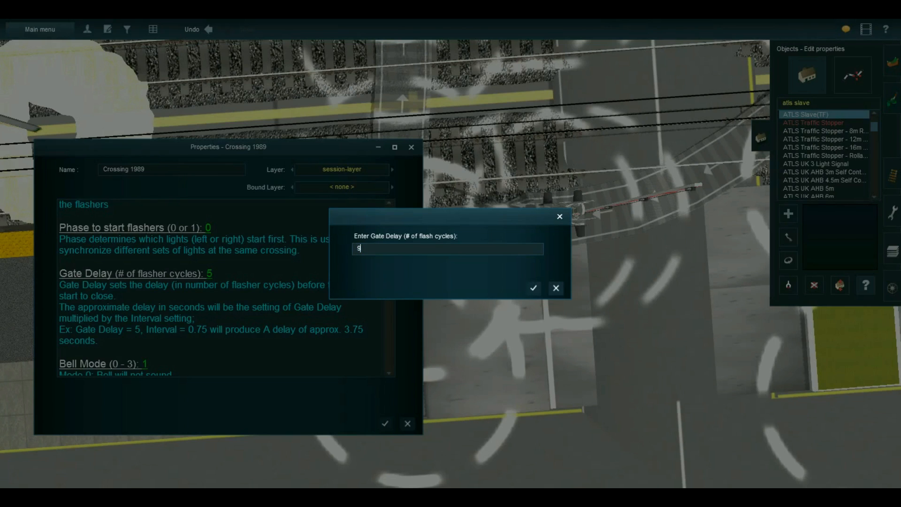
pyautogui.write('9')
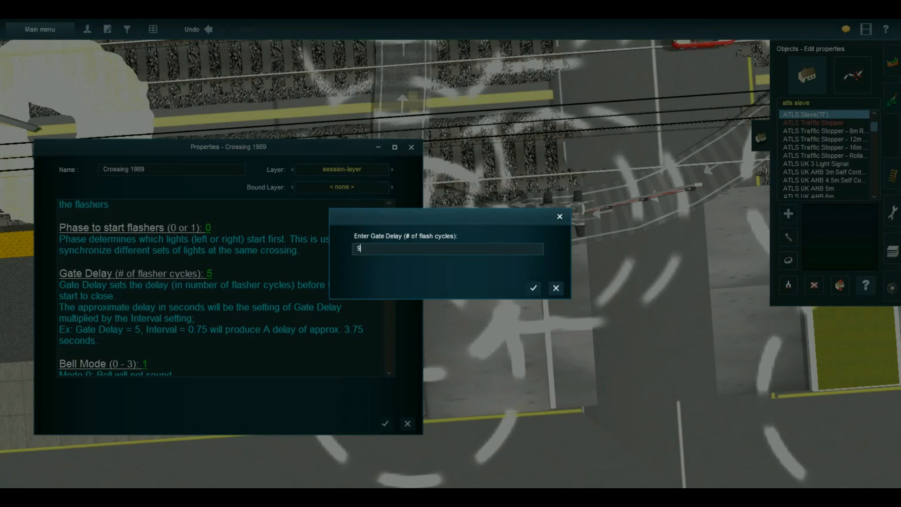
pyautogui.press('BackSpace')
pyautogui.write('8')
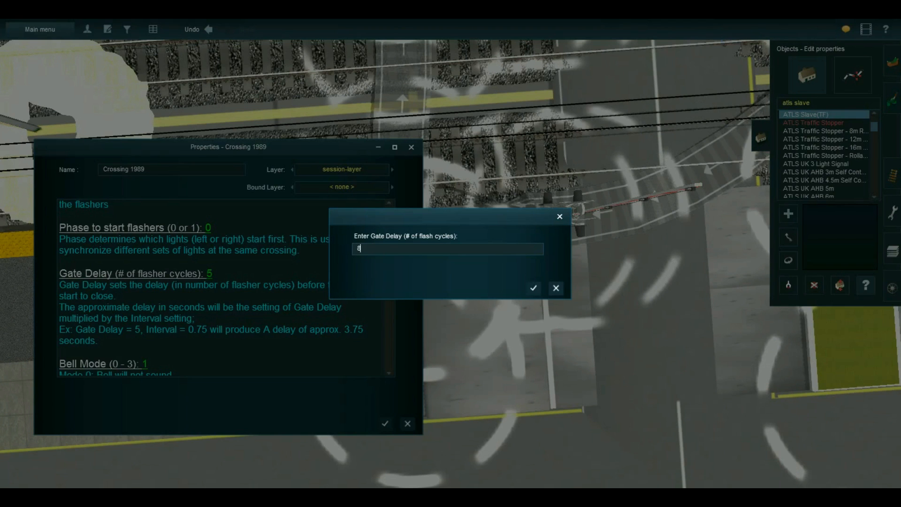
pyautogui.press('Return')
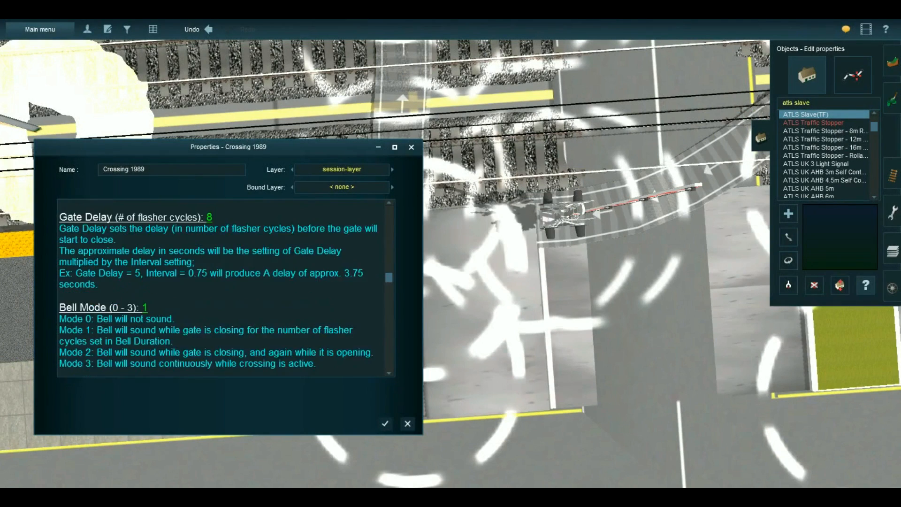
# Step: Set the Bell Mode of pedestrian gate Crossing 1989 to 0 and apply its properties
pyautogui.scroll(-3, 225, 288)
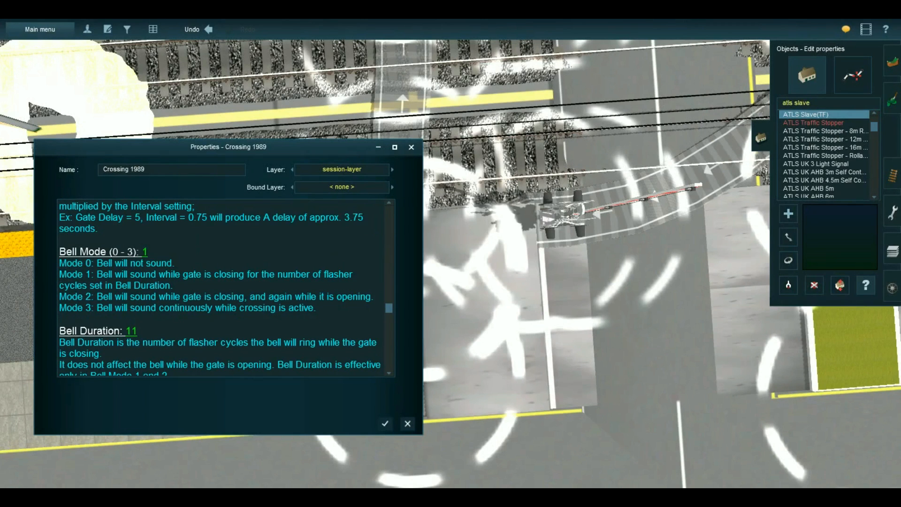
pyautogui.click(145, 252)
pyautogui.press('BackSpace')
pyautogui.write('0')
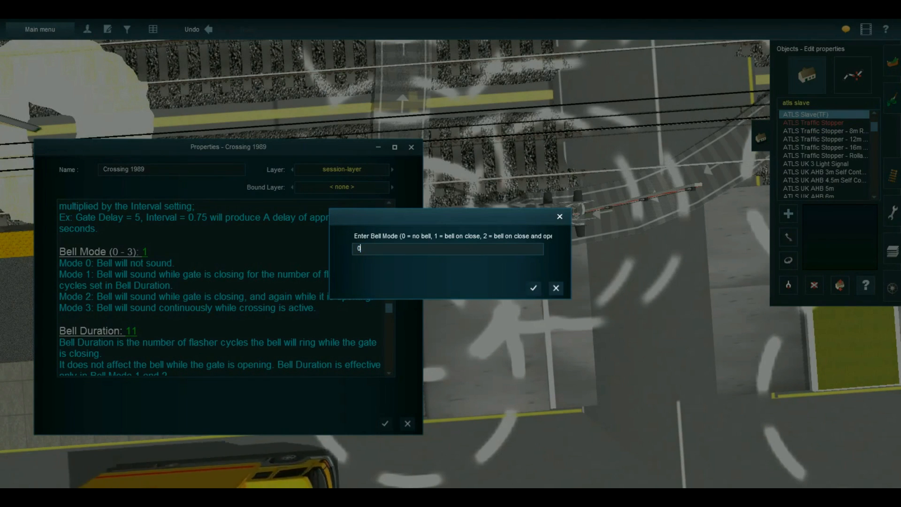
pyautogui.press('Return')
pyautogui.scroll(-6, 225, 288)
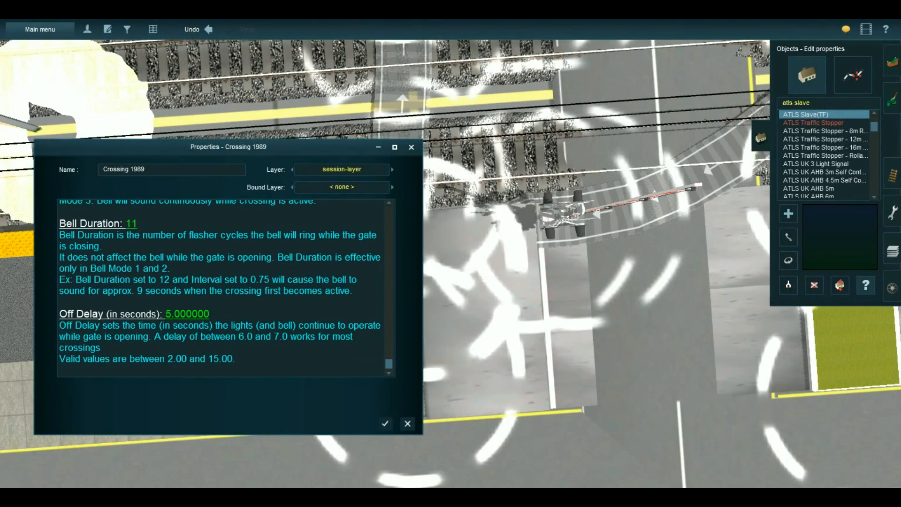
pyautogui.click(385, 424)
# Step: Open the properties of gate Crossing 1987 beside the platform on the opposite side of the tracks and set its Gate Delay to 10 flasher cycles
pyautogui.press('Up')
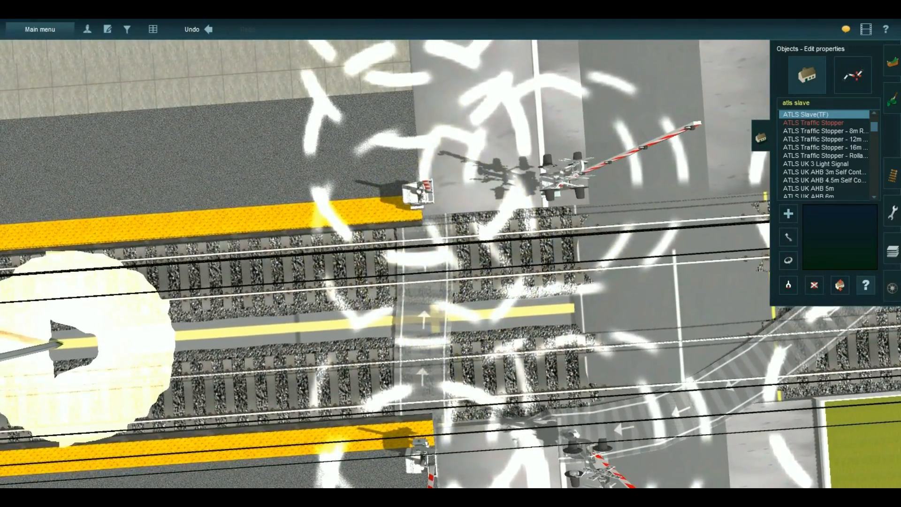
pyautogui.click(575, 174)
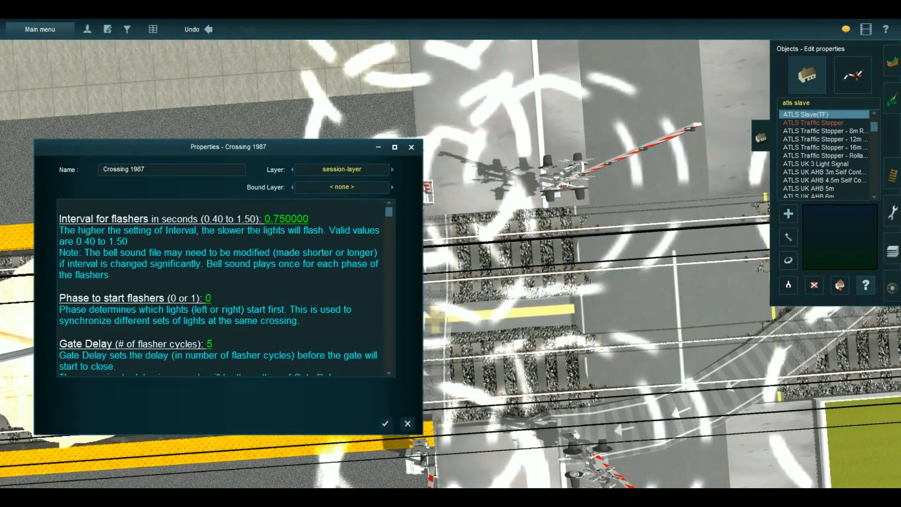
pyautogui.scroll(-2, 225, 287)
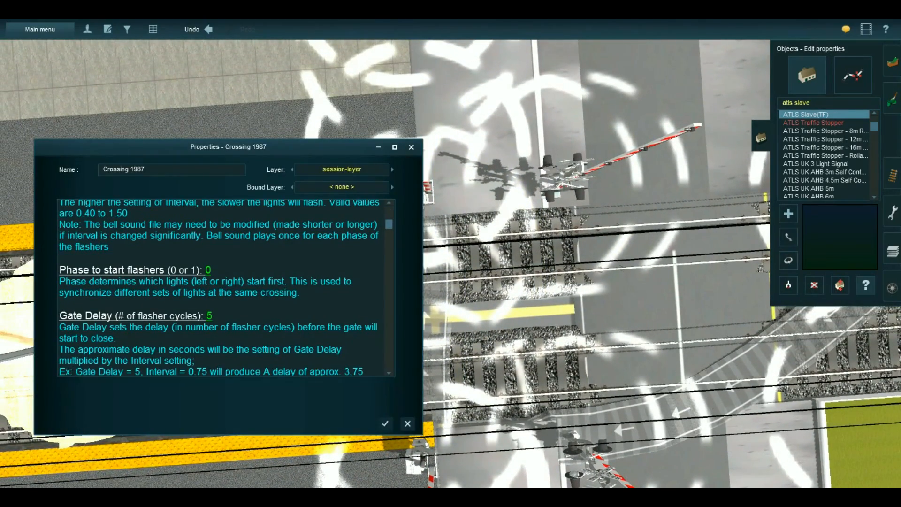
pyautogui.click(208, 316)
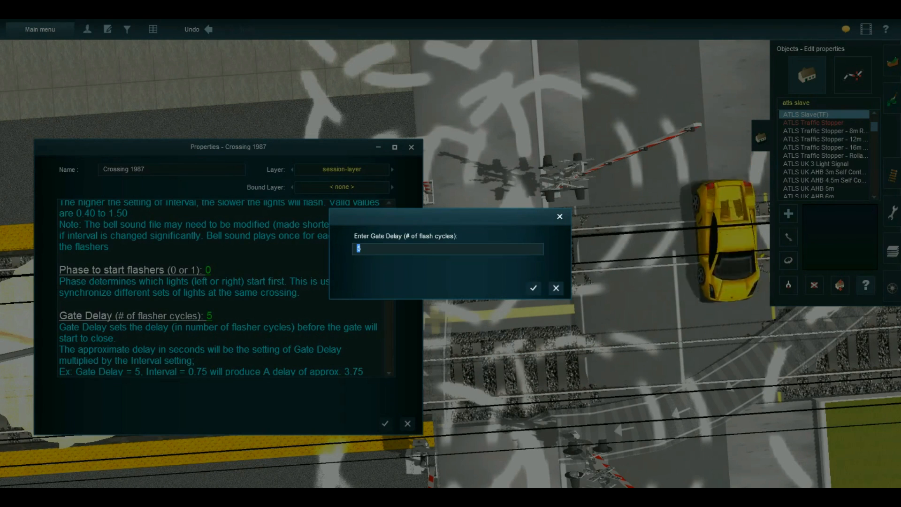
pyautogui.write('1')
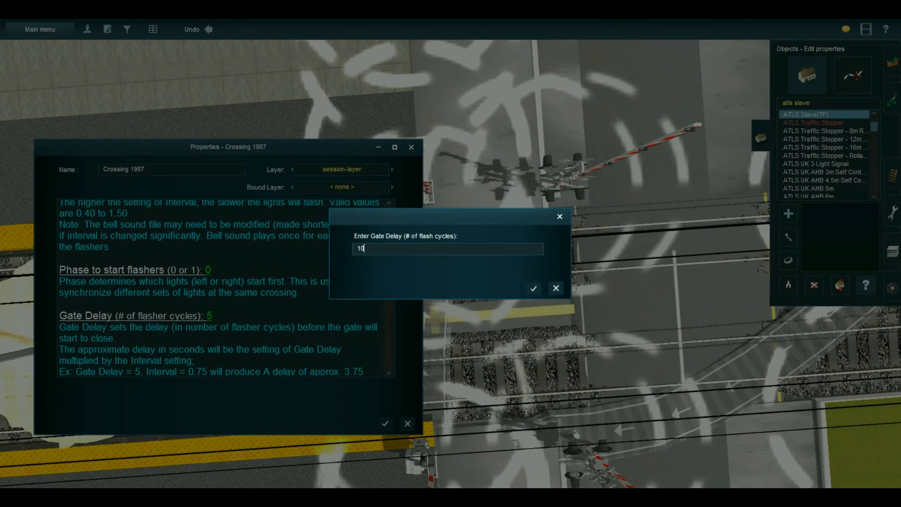
pyautogui.write('0')
pyautogui.press('Return')
# Step: Set the Bell Mode of gate Crossing 1987 to 0 and apply its properties
pyautogui.scroll(-9, 225, 287)
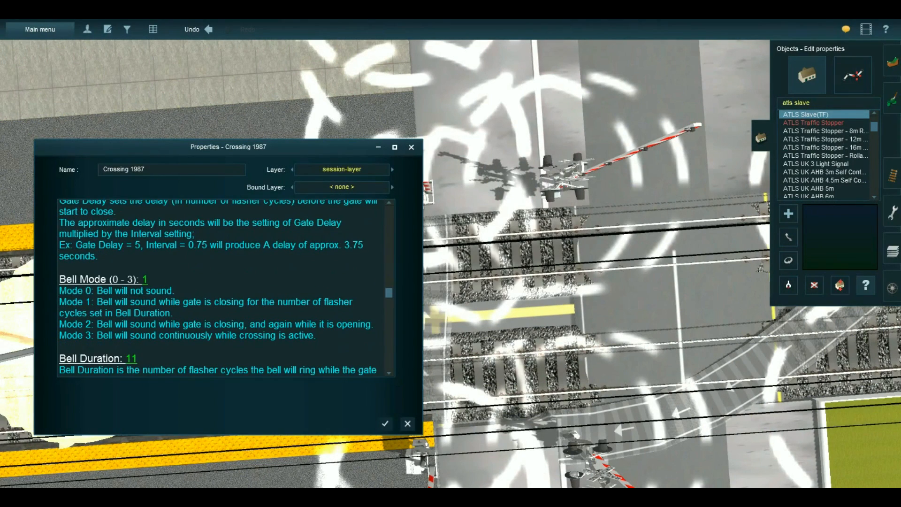
pyautogui.click(144, 279)
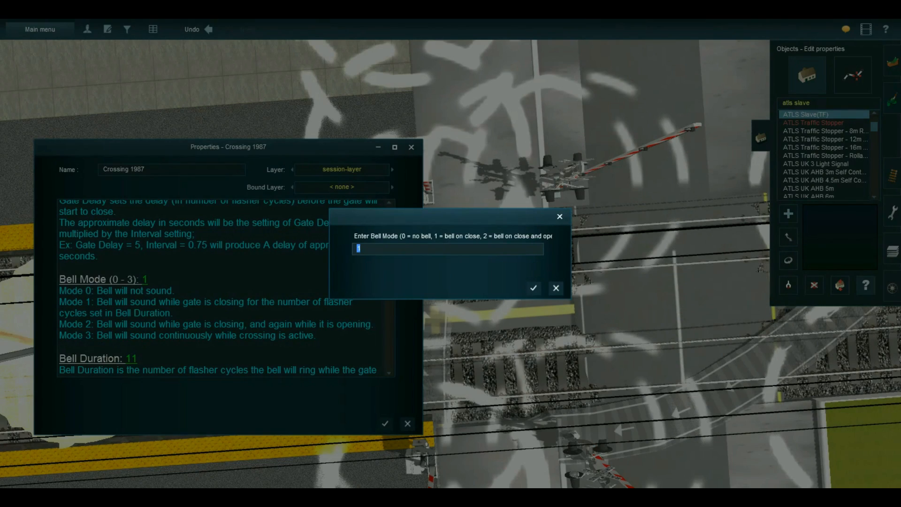
pyautogui.press('Return')
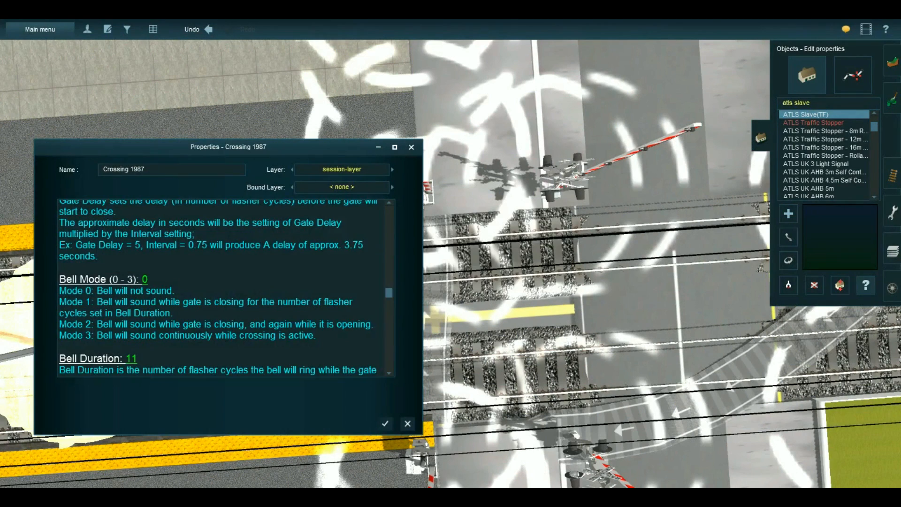
pyautogui.scroll(-3, 226, 287)
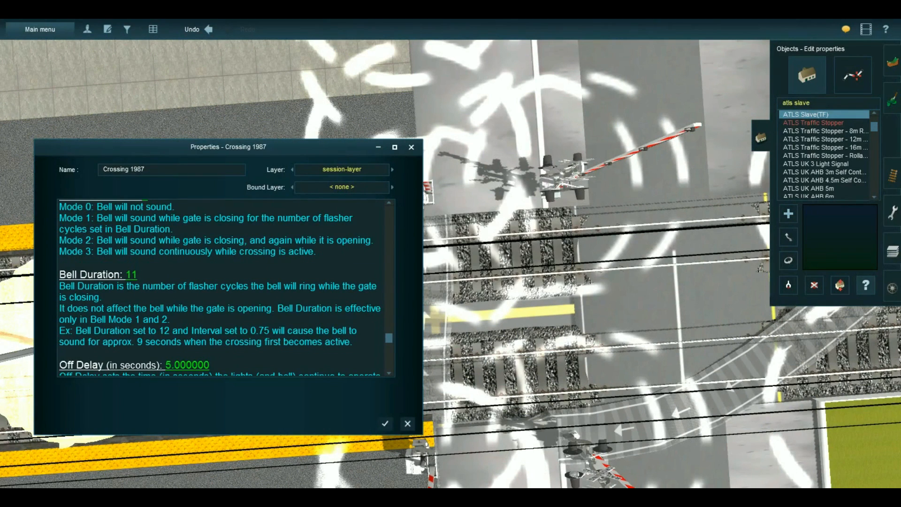
pyautogui.scroll(-2, 225, 287)
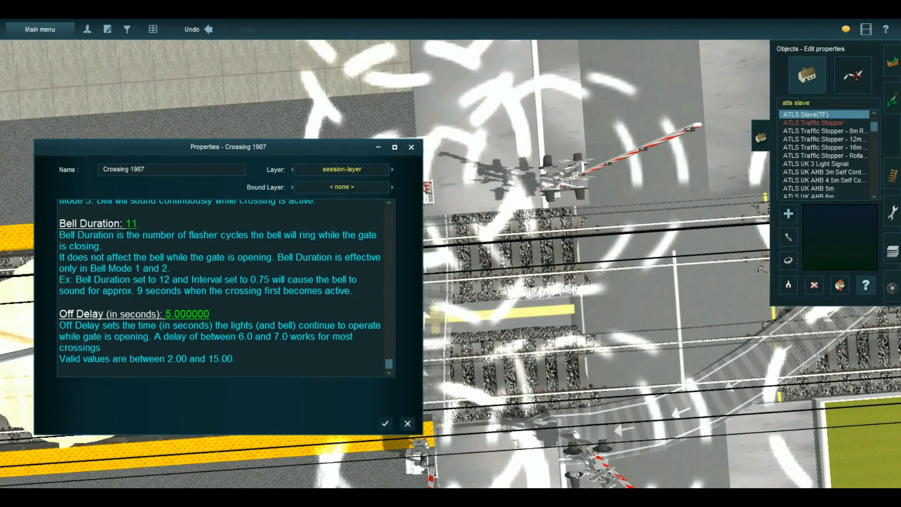
pyautogui.press('Return')
pyautogui.scroll(-3, 450, 262)
# Step: Place a second ATLS Slave(TF) on the sidewalk alongside the lower platform at the north end of the crossing
pyautogui.rightClick(487, 357)
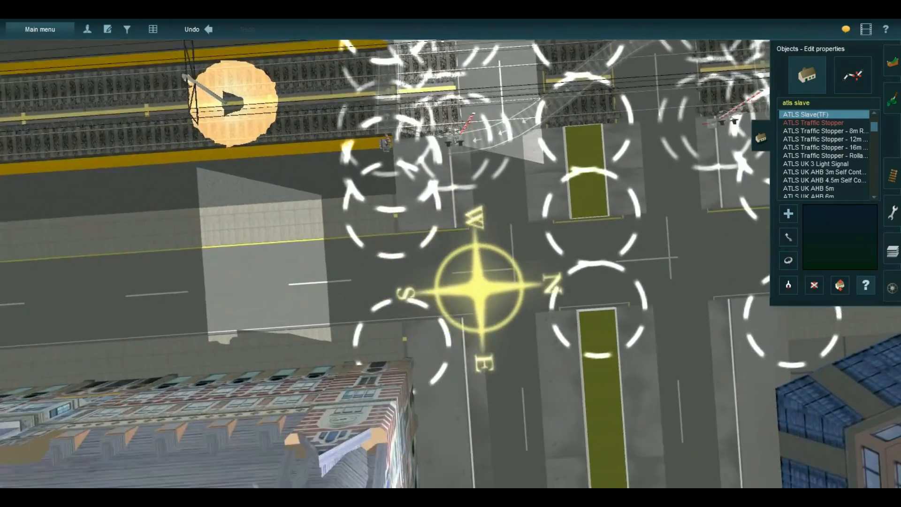
pyautogui.rightClick(628, 227)
pyautogui.rightClick(686, 177)
pyautogui.scroll(3, 450, 263)
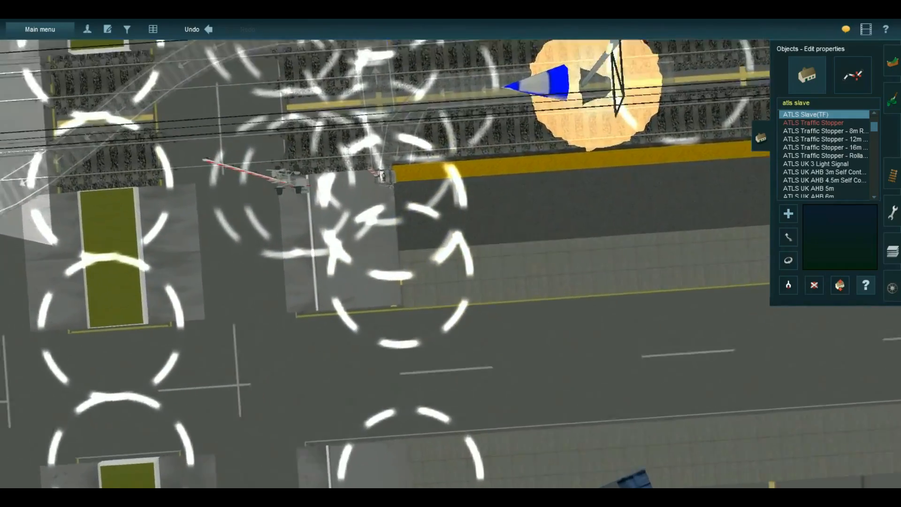
pyautogui.moveTo(350, 178); pyautogui.dragTo(431, 259, button='right')
pyautogui.rightClick(459, 335)
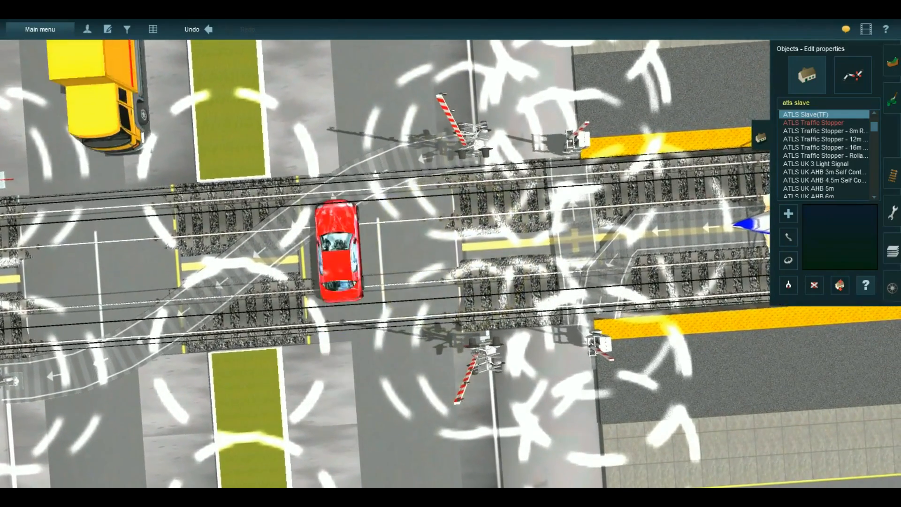
pyautogui.click(788, 213)
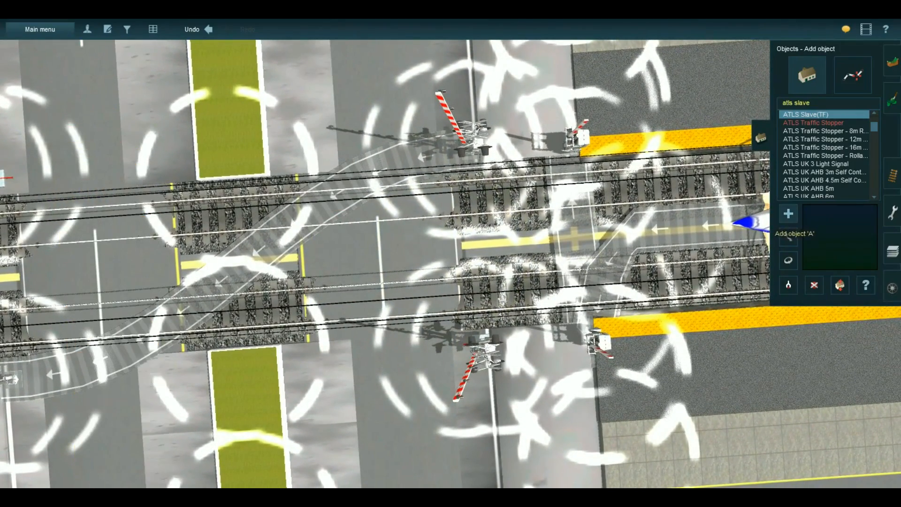
pyautogui.rightClick(648, 322)
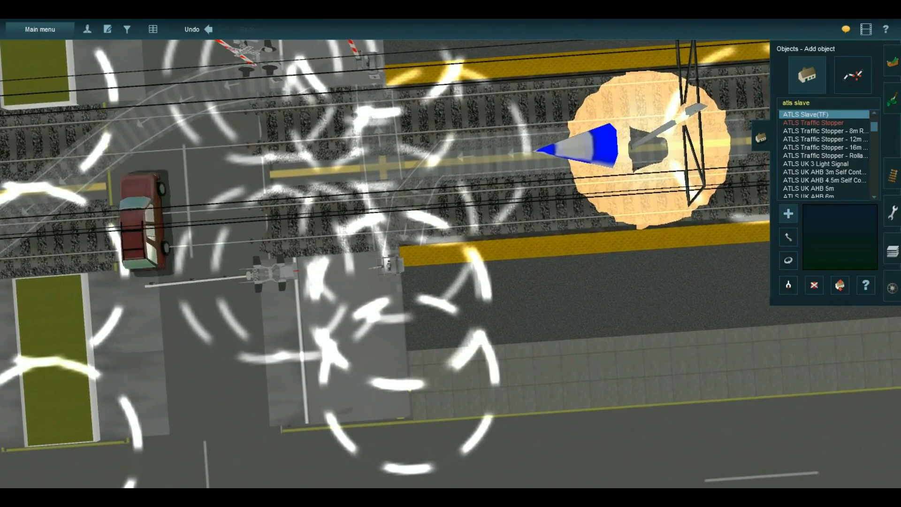
pyautogui.click(572, 368)
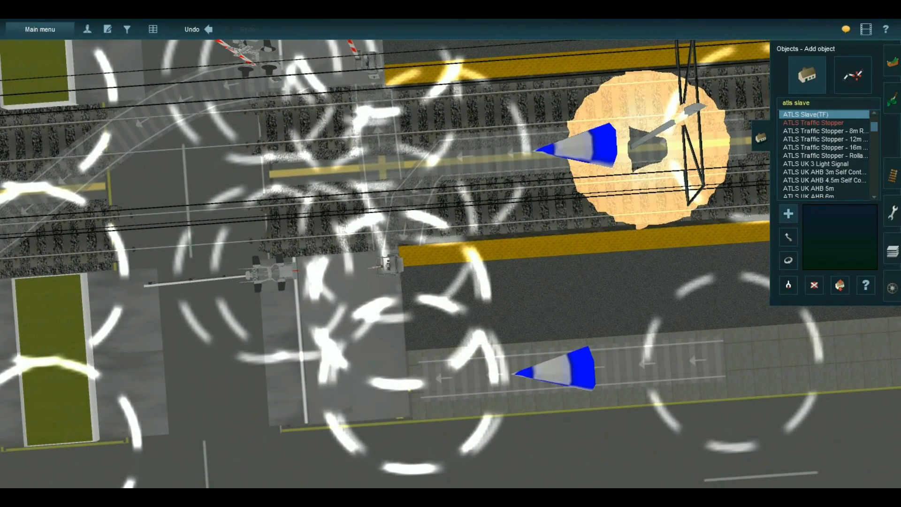
# Step: Open the properties of the new ATLS Slave, set its 'clear' delay to 10 seconds and apply them
pyautogui.click(572, 369)
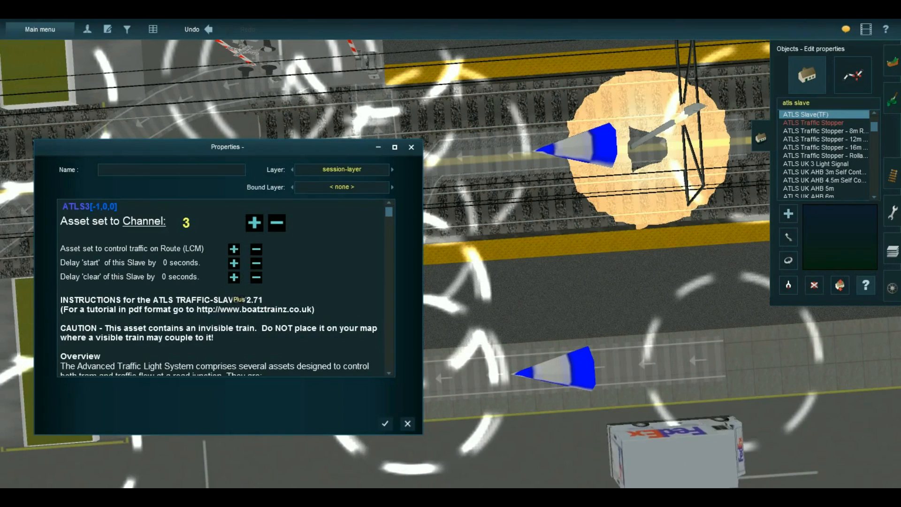
pyautogui.click(234, 277)
pyautogui.click(234, 277)
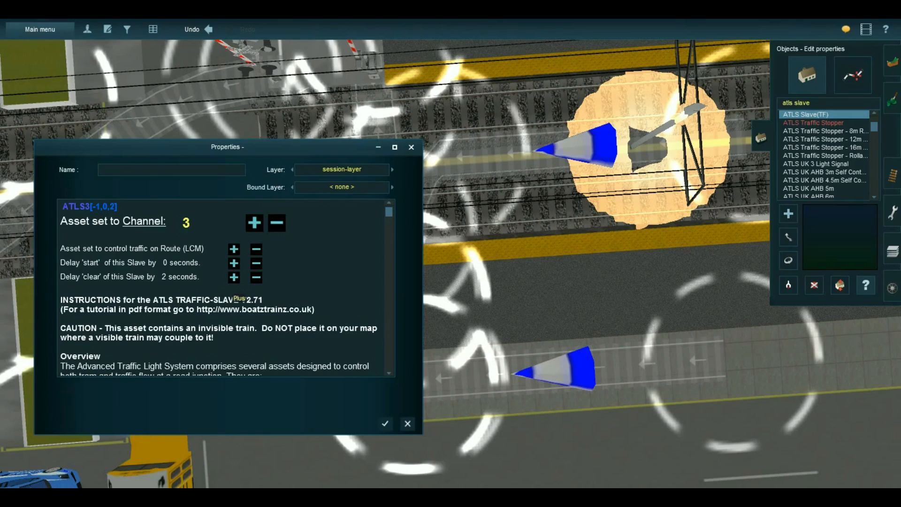
pyautogui.click(234, 277)
pyautogui.click(234, 277)
pyautogui.click(234, 277)
pyautogui.click(234, 277)
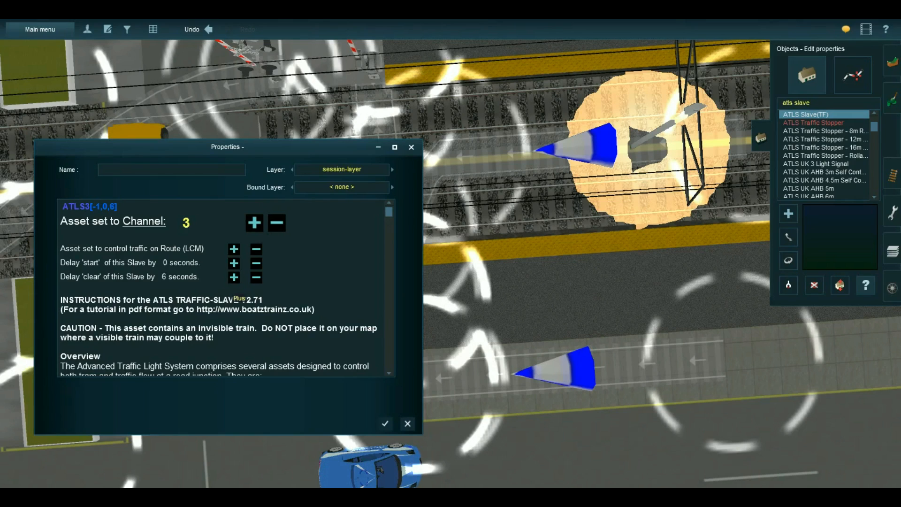
pyautogui.click(234, 277)
pyautogui.click(234, 277)
pyautogui.click(233, 277)
pyautogui.click(234, 277)
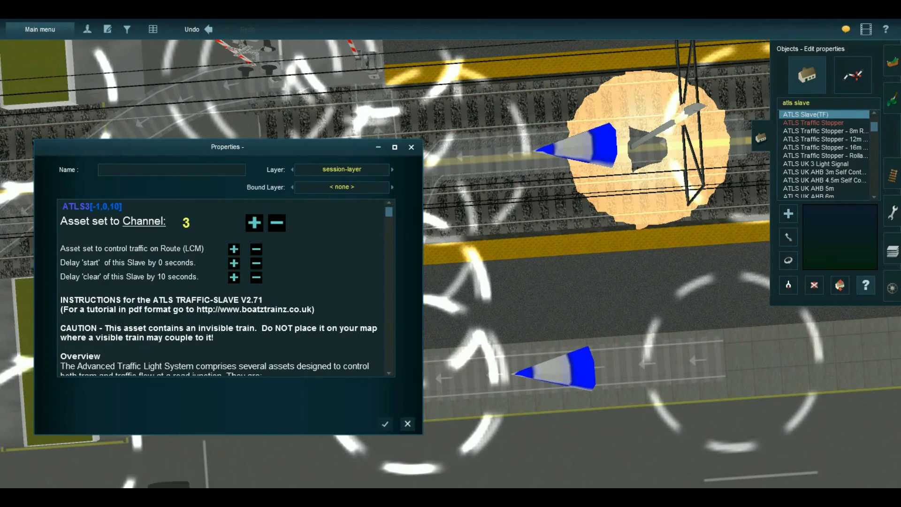
pyautogui.click(385, 424)
# Step: Lay AJS Track Eraser track from the new ATLS Slave to the nearby gates and from the vehicle gate diagonally across the street
pyautogui.click(891, 175)
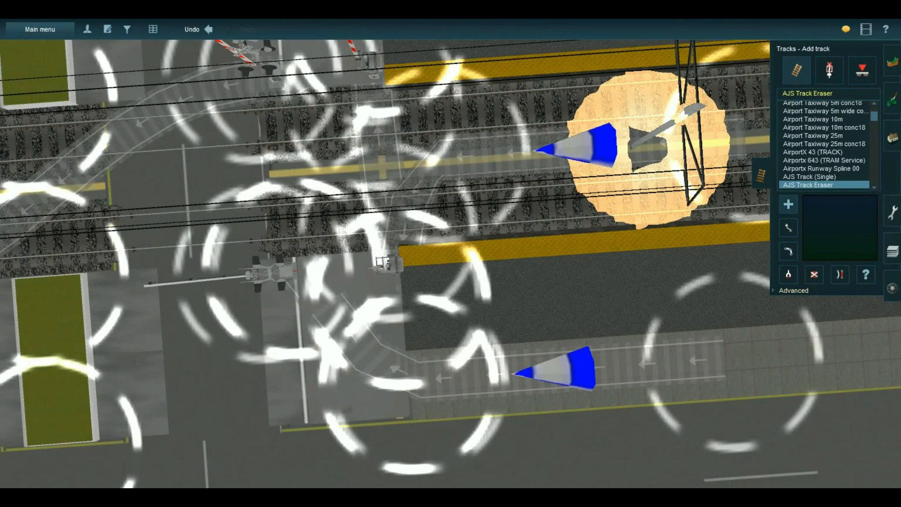
pyautogui.rightClick(129, 268)
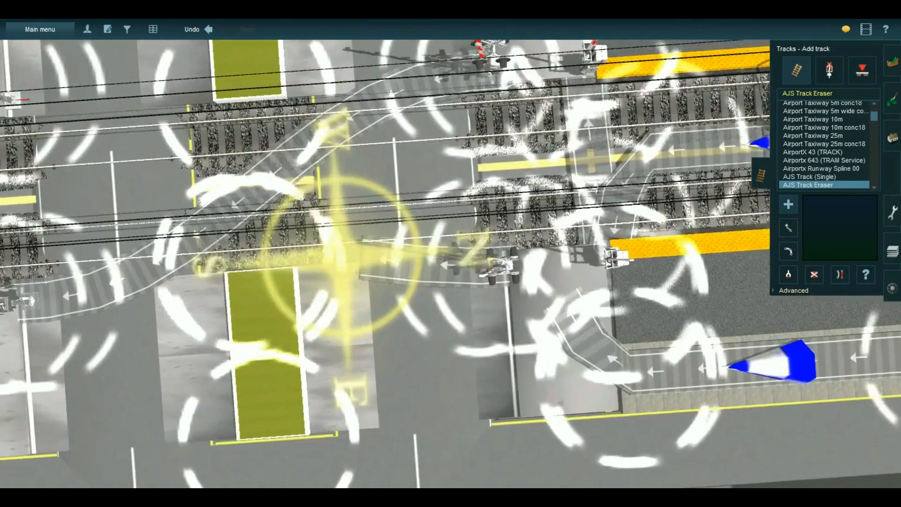
pyautogui.scroll(-2, 129, 269)
pyautogui.rightClick(307, 205)
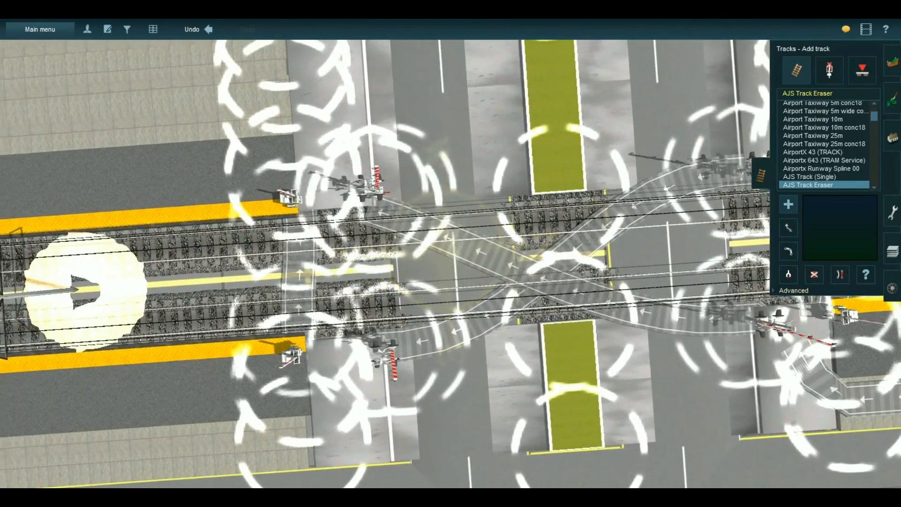
pyautogui.rightClick(564, 331)
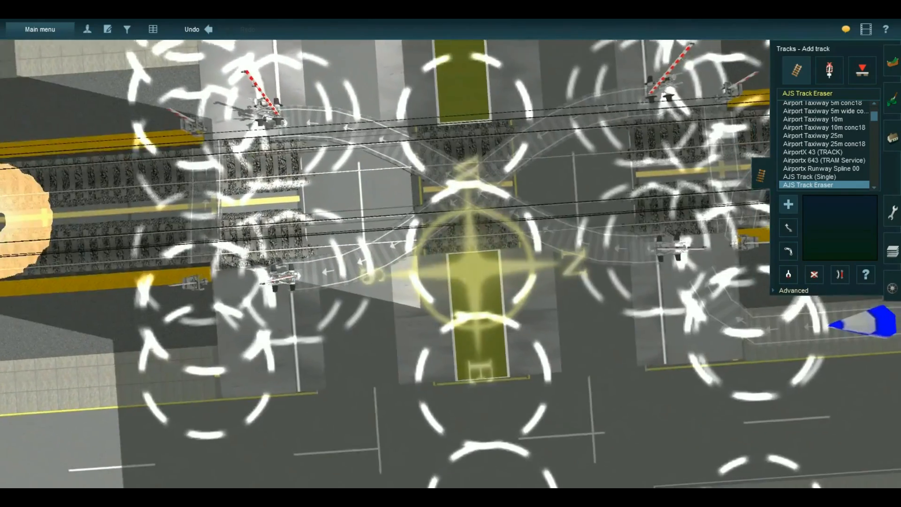
pyautogui.rightClick(688, 272)
pyautogui.scroll(2, 474, 257)
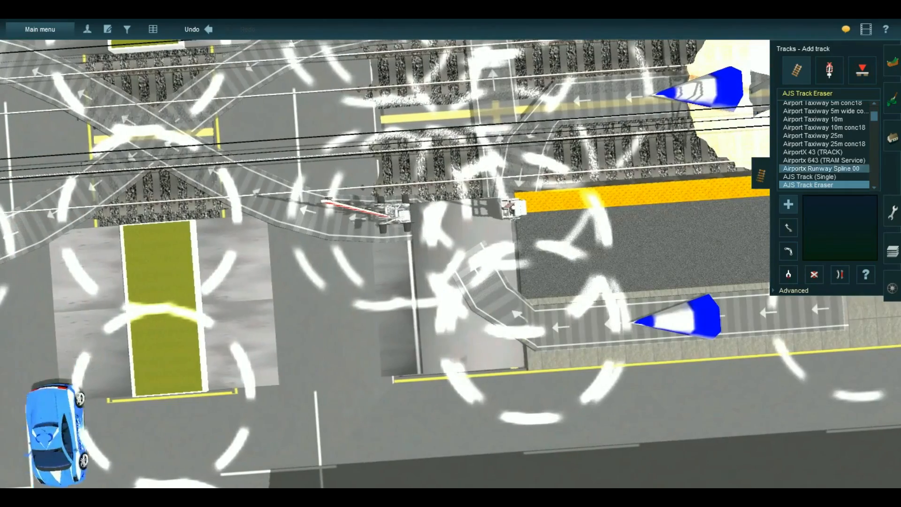
pyautogui.click(893, 138)
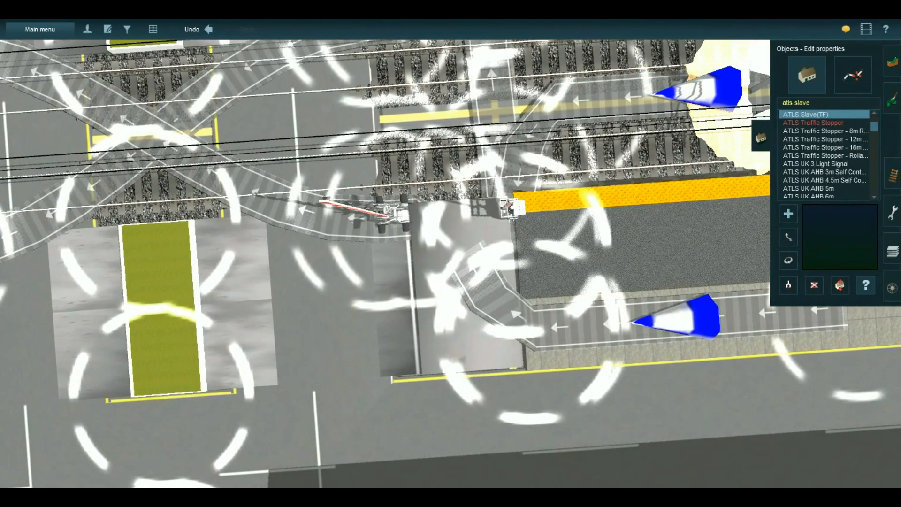
# Step: Open the properties of vehicle gate Crossing 1975 and set its Gate Delay to 8 flash cycles
pyautogui.click(395, 214)
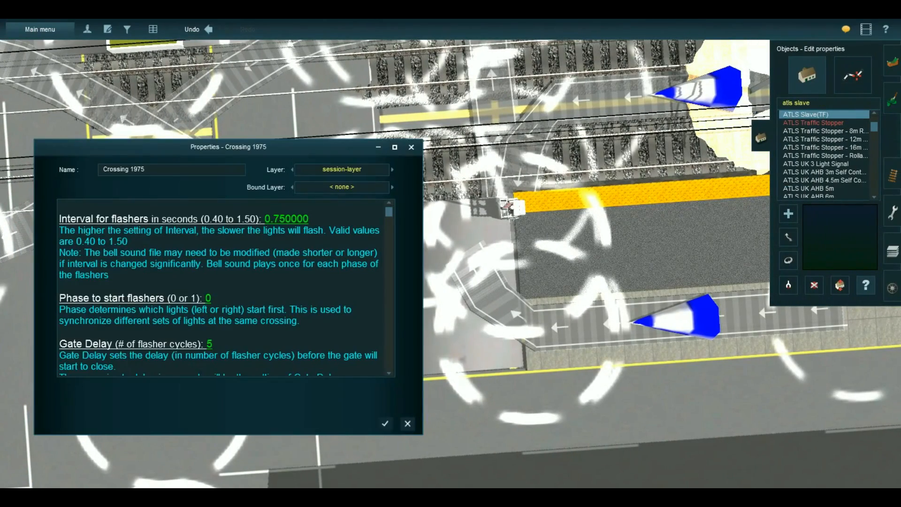
pyautogui.scroll(-1, 226, 287)
pyautogui.scroll(-1, 225, 288)
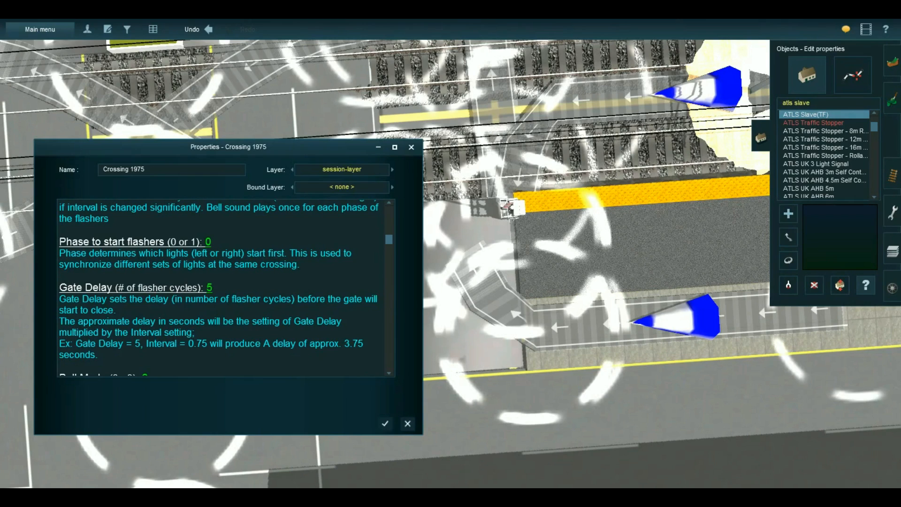
pyautogui.click(209, 287)
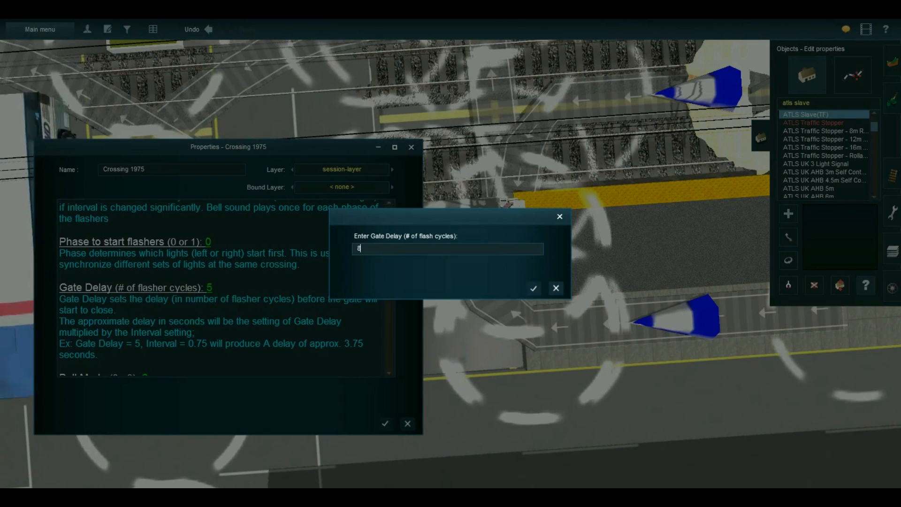
pyautogui.press('Return')
# Step: Set the Bell Duration of gate Crossing 1975 to 30 flash cycles and apply its properties
pyautogui.scroll(-1, 221, 287)
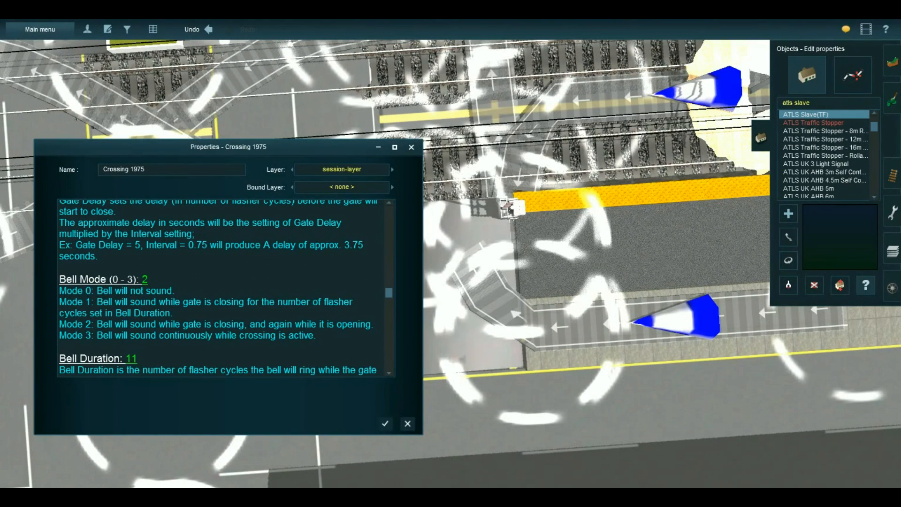
pyautogui.scroll(-2, 221, 287)
pyautogui.click(131, 275)
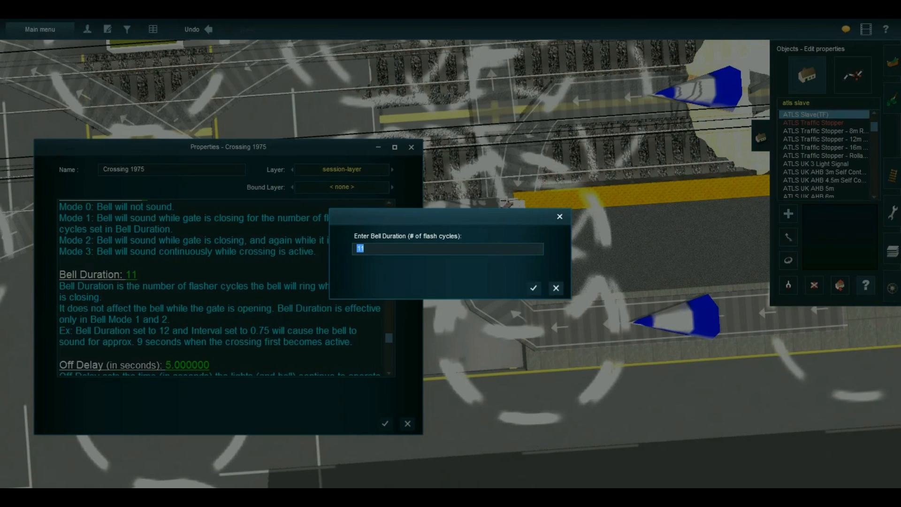
pyautogui.write('31')
pyautogui.click(533, 288)
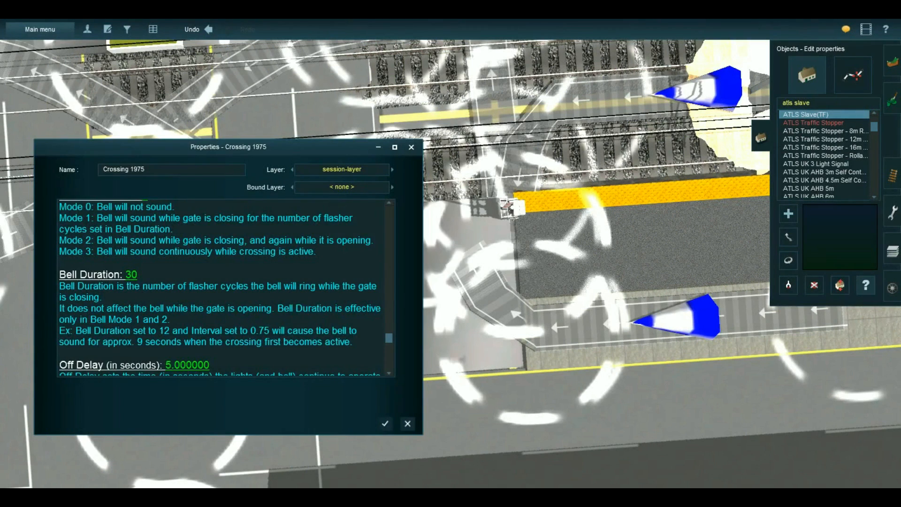
pyautogui.scroll(-3, 226, 287)
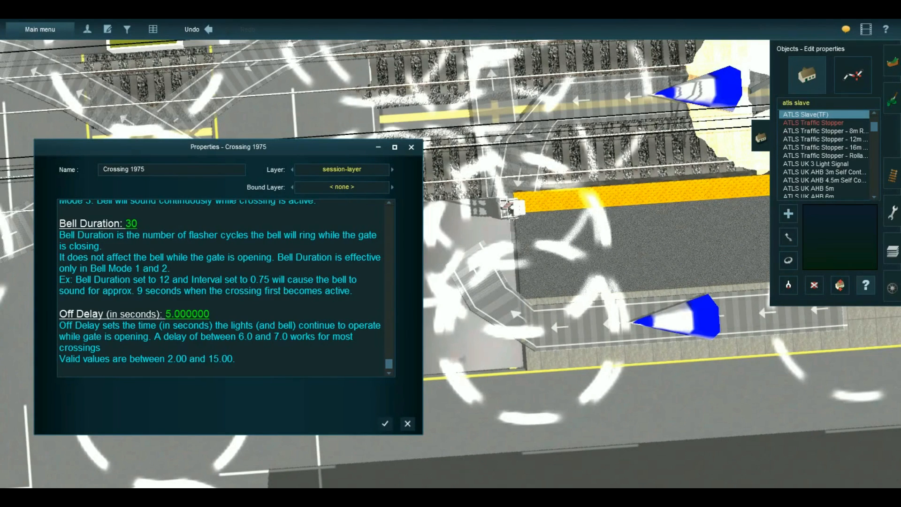
pyautogui.click(385, 423)
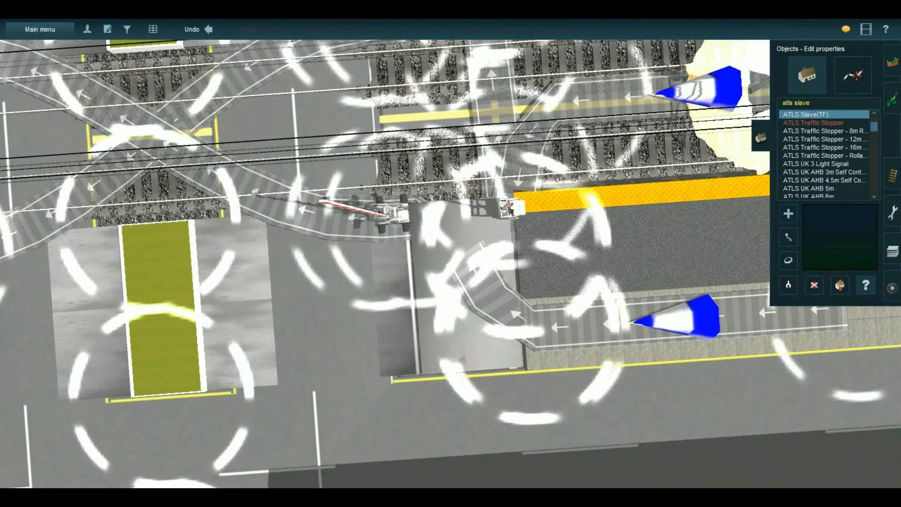
# Step: Open the properties of gate Crossing 1977 and set its Gate Delay to 10 flash cycles
pyautogui.rightClick(261, 201)
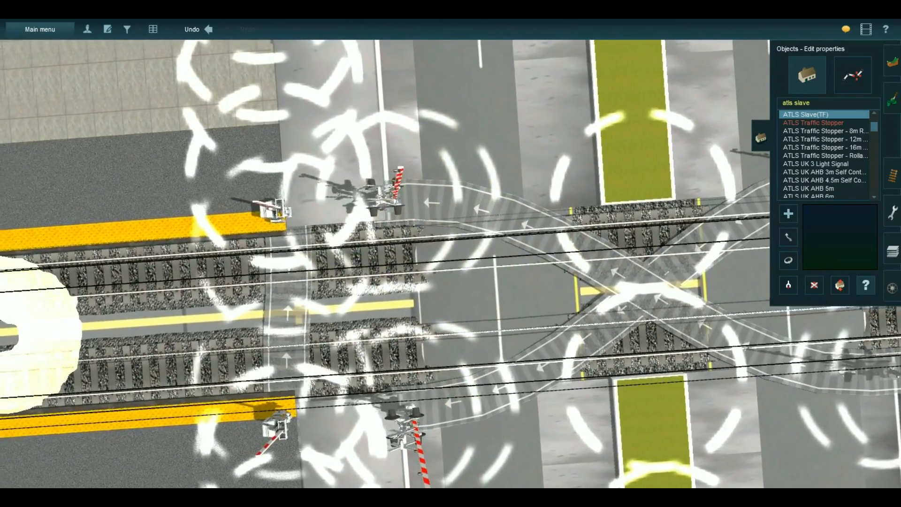
pyautogui.scroll(-2, 221, 286)
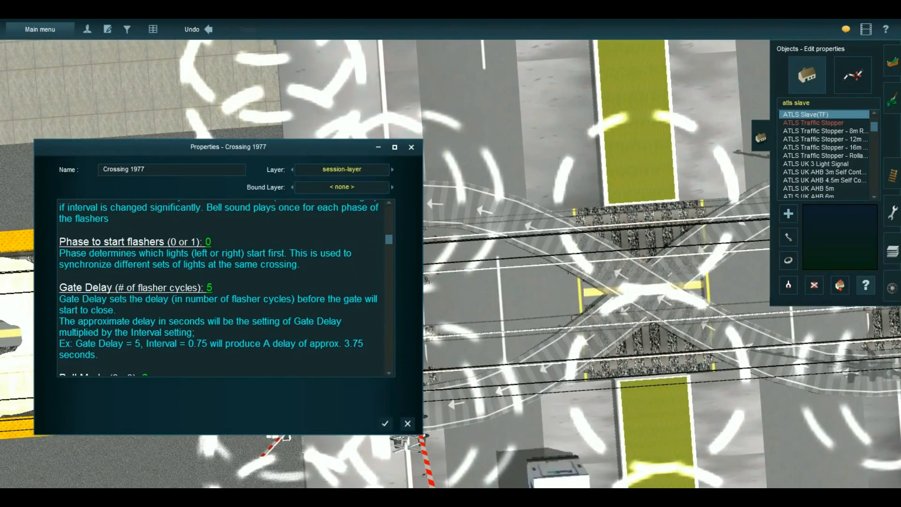
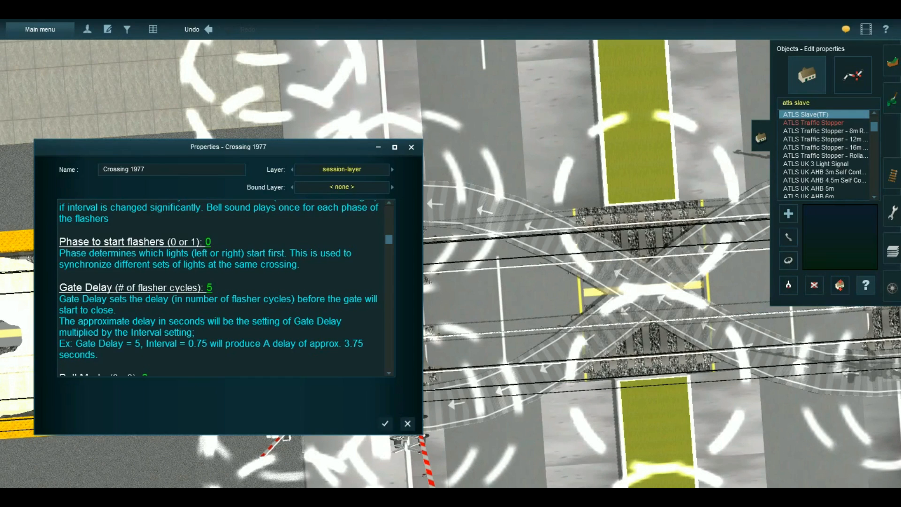
pyautogui.scroll(-1, 220, 287)
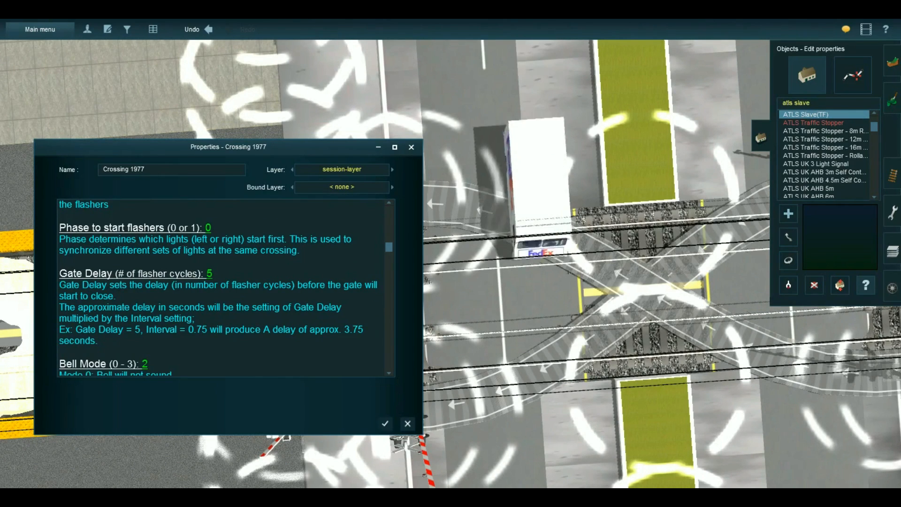
pyautogui.scroll(-1, 220, 286)
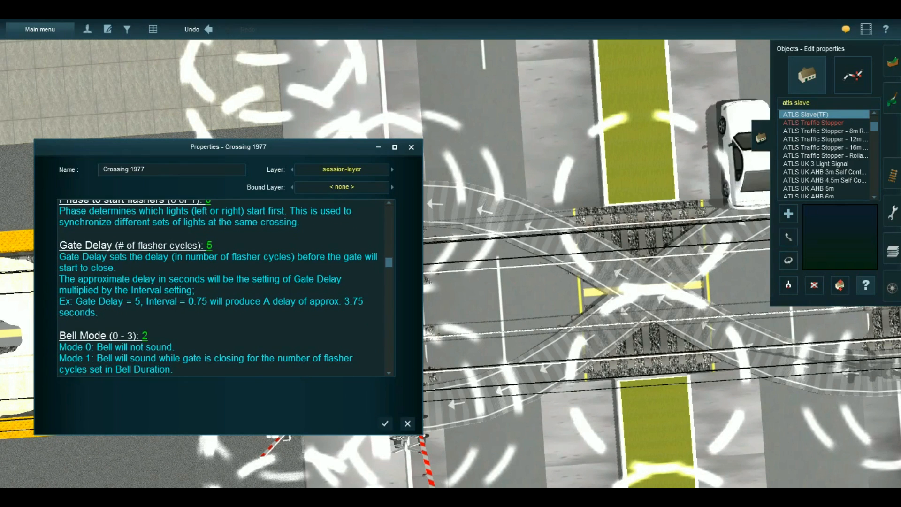
pyautogui.click(210, 245)
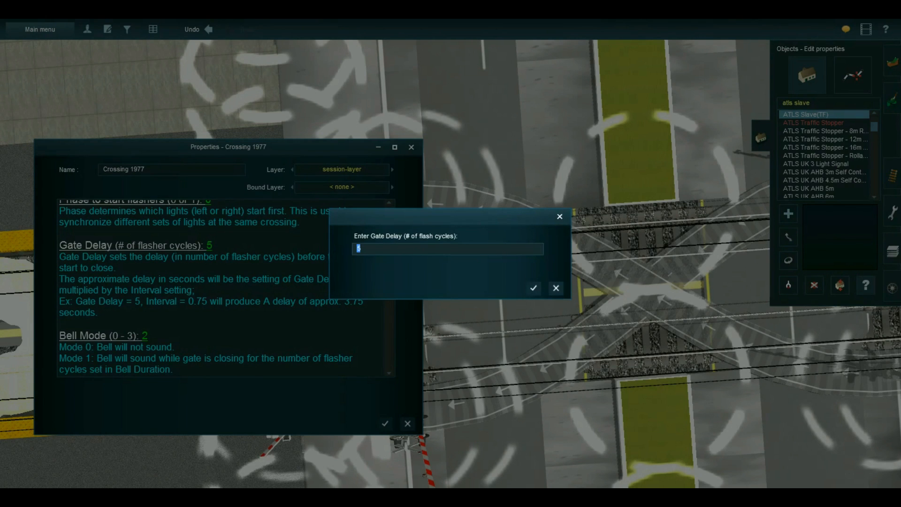
pyautogui.write('10')
pyautogui.press('Return')
# Step: Set gate Crossing 1977's Bell Duration to 30 flash cycles and its Off Delay to 8 seconds, and apply the properties
pyautogui.scroll(-5, 220, 286)
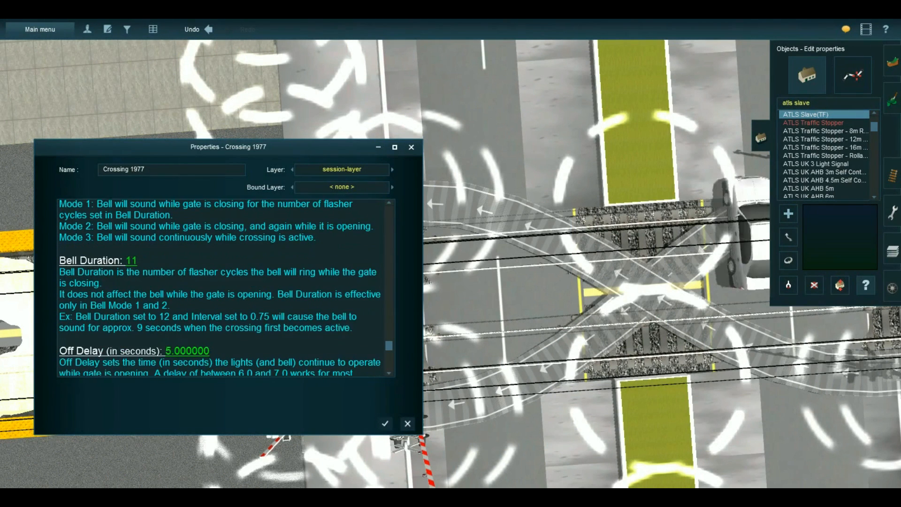
pyautogui.click(131, 260)
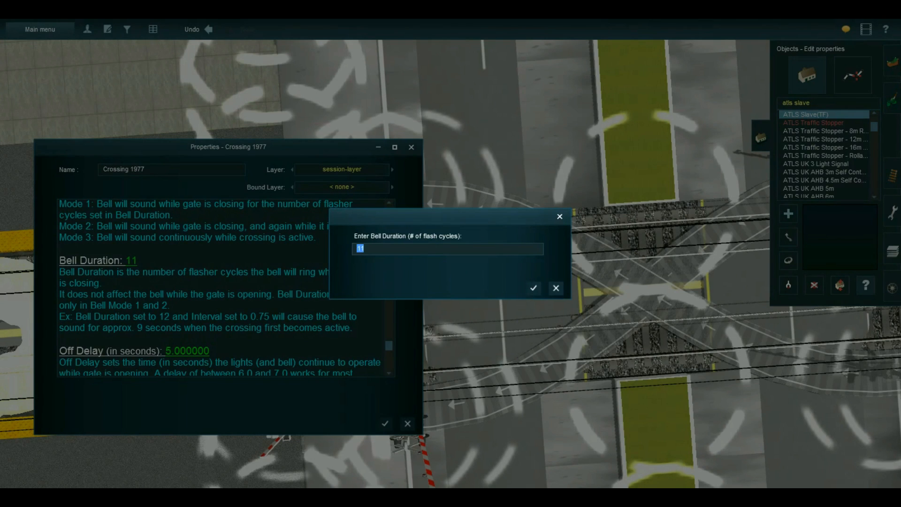
pyautogui.write('30')
pyautogui.press('Return')
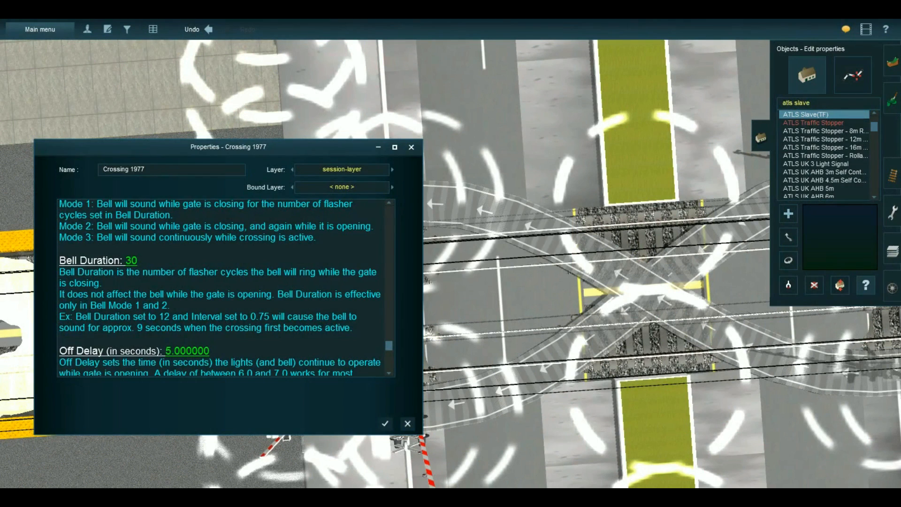
pyautogui.scroll(-2, 221, 287)
pyautogui.click(186, 314)
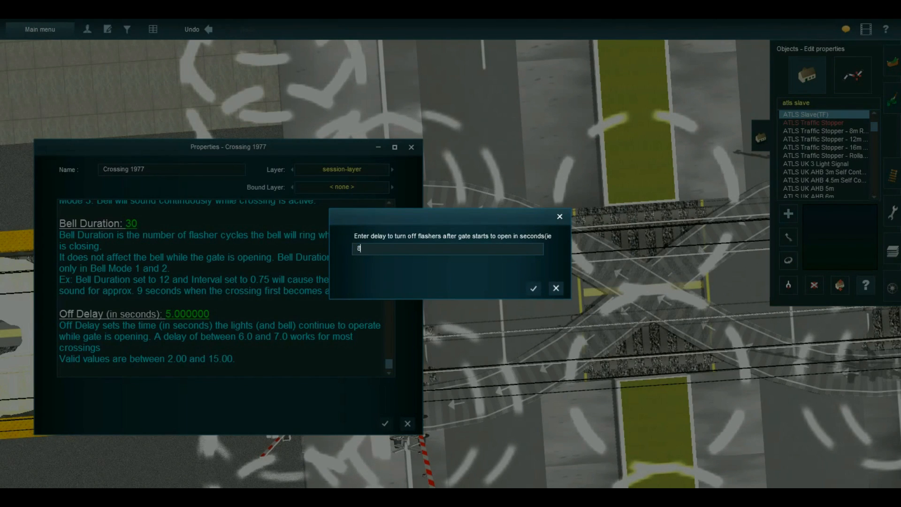
pyautogui.press('Return')
pyautogui.click(385, 424)
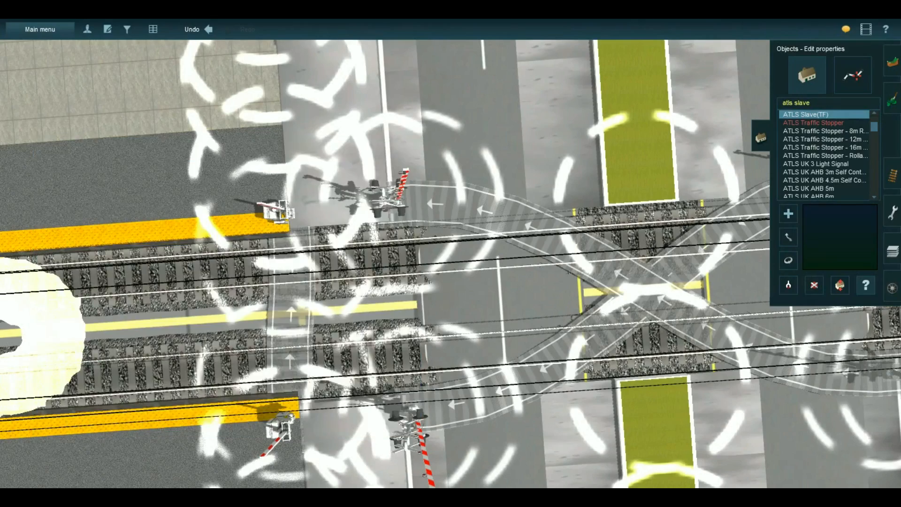
# Step: Place an ATLS NRC Traffic Stopper on the roadway between the green median and the northeast vehicle gate
pyautogui.scroll(-3, 561, 329)
pyautogui.rightClick(561, 329)
pyautogui.rightClick(515, 225)
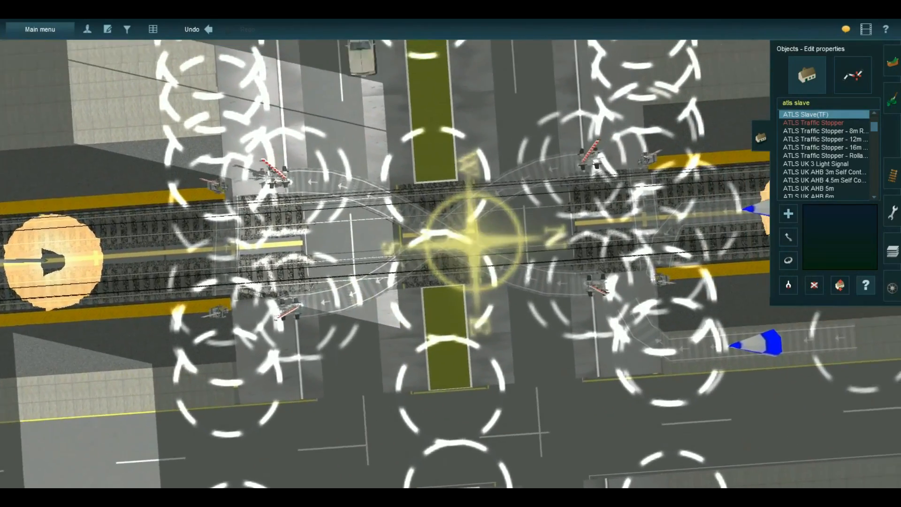
pyautogui.rightClick(541, 224)
pyautogui.scroll(3, 458, 282)
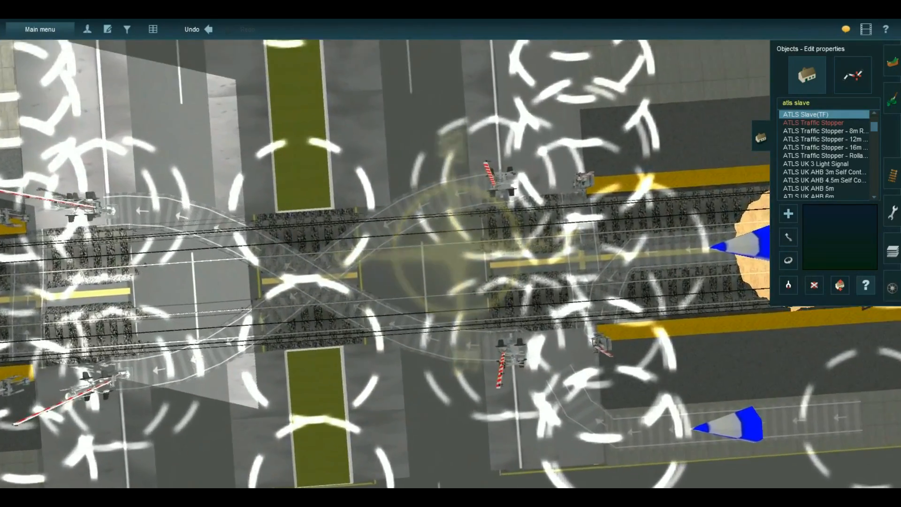
pyautogui.rightClick(458, 331)
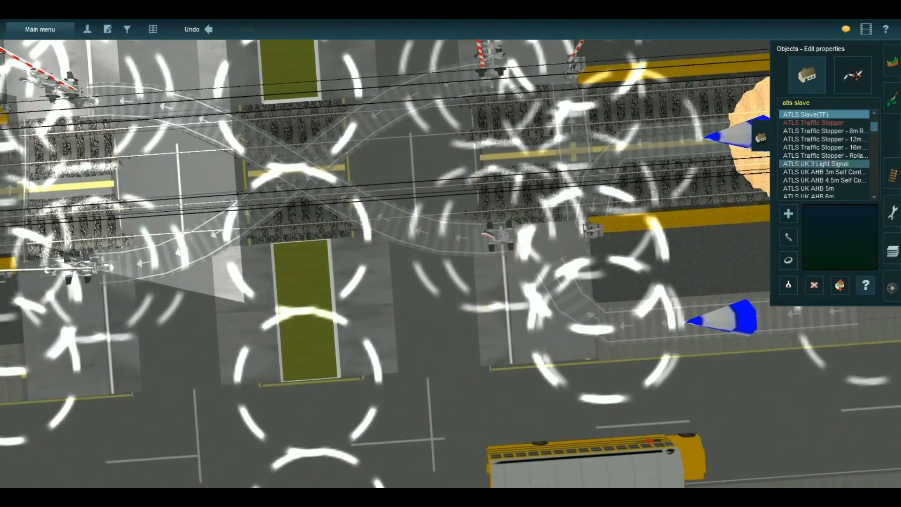
pyautogui.scroll(3, 823, 141)
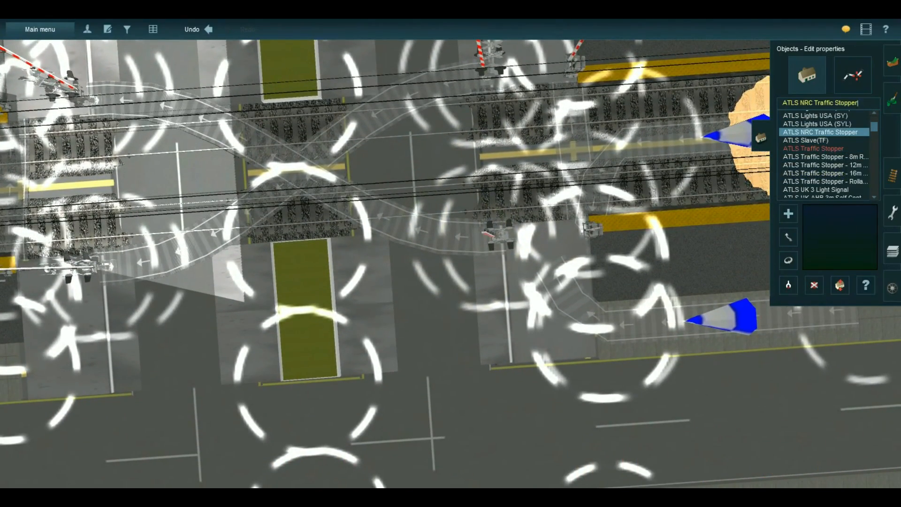
pyautogui.scroll(2, 451, 254)
pyautogui.click(425, 319)
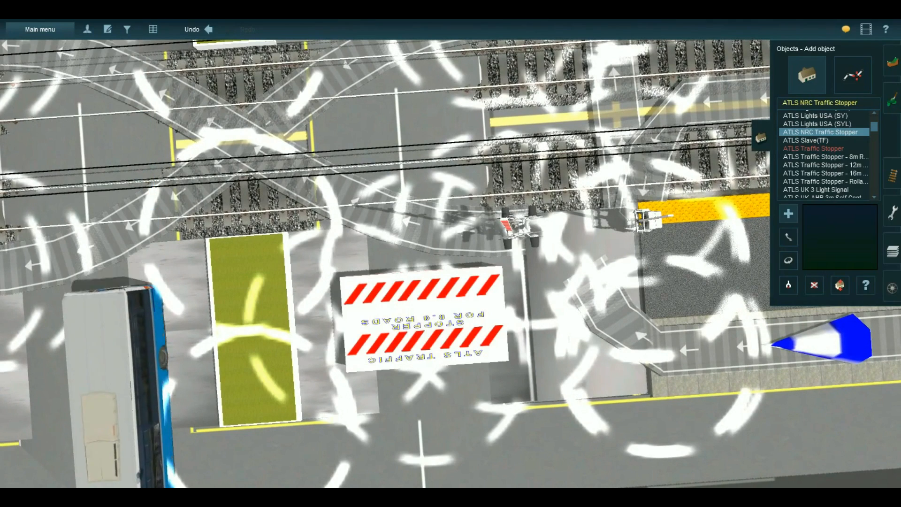
# Step: Sample the road spline beneath the traffic stopper with Get spline to identify the road type
pyautogui.click(852, 75)
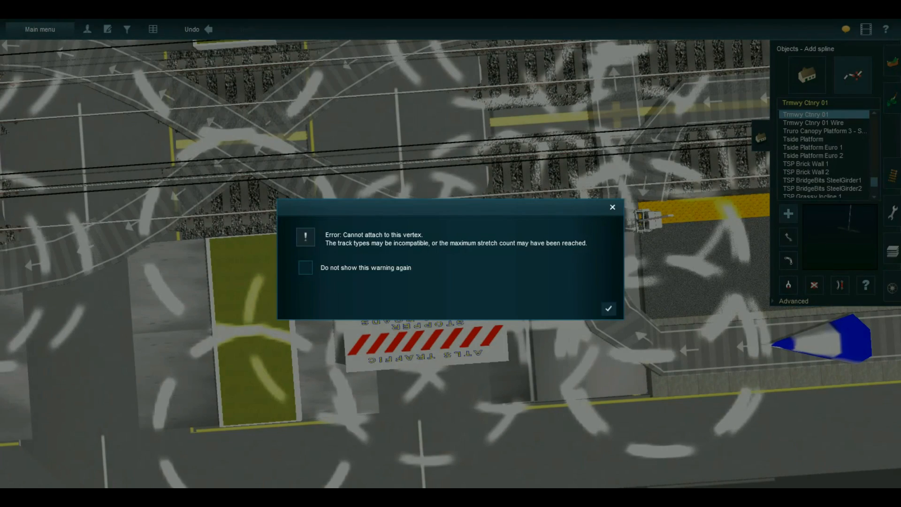
pyautogui.press('Return')
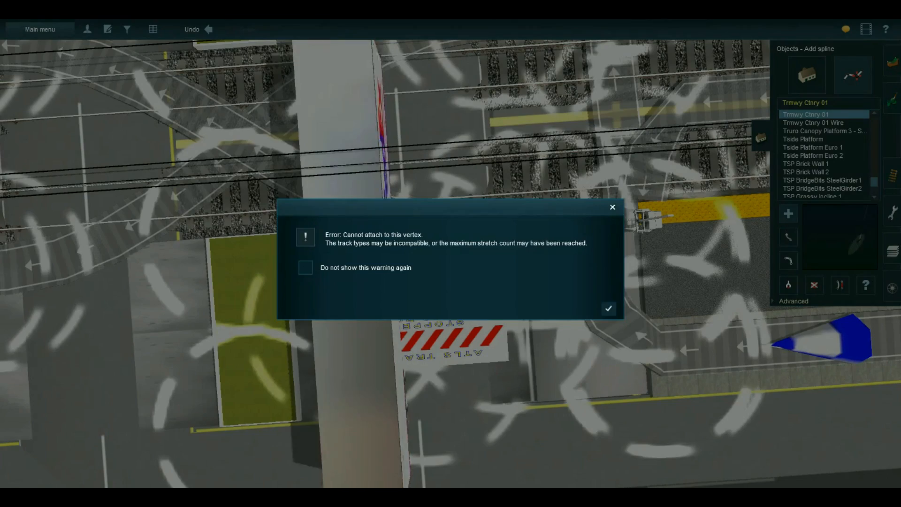
pyautogui.press('Return')
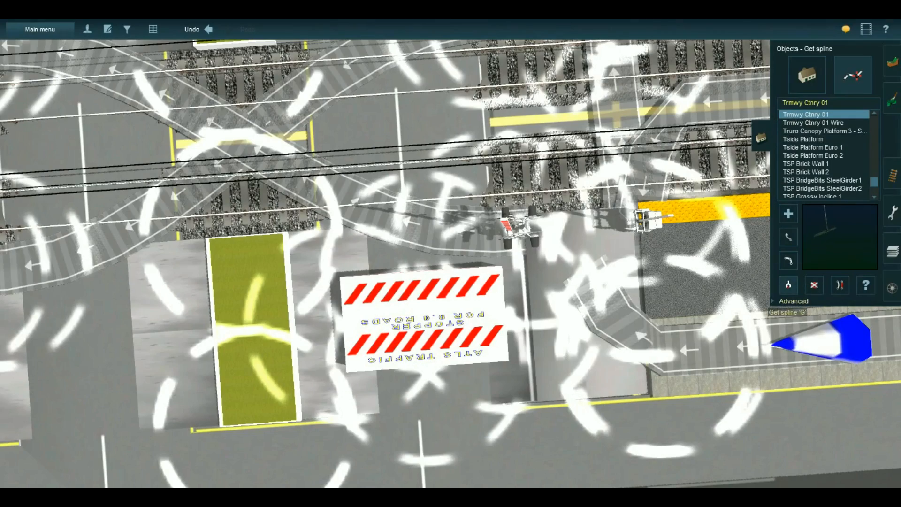
pyautogui.scroll(-3, 451, 264)
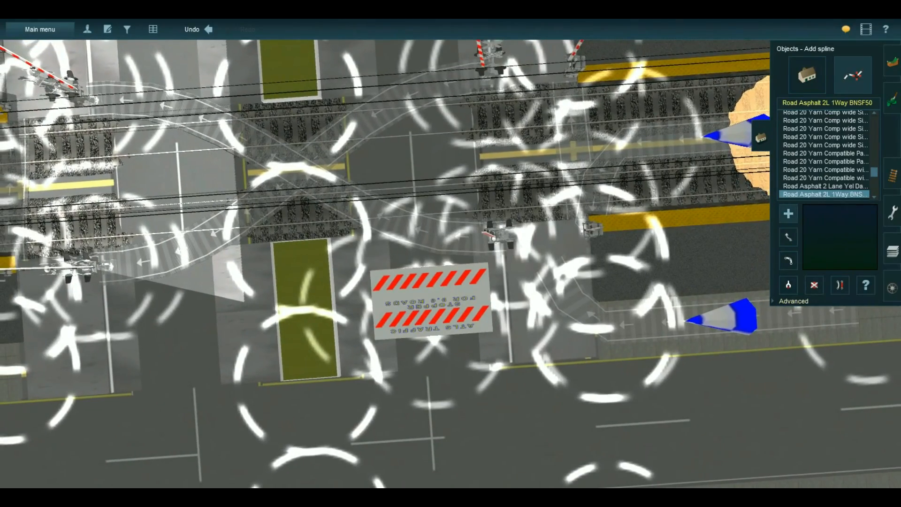
pyautogui.scroll(2, 450, 264)
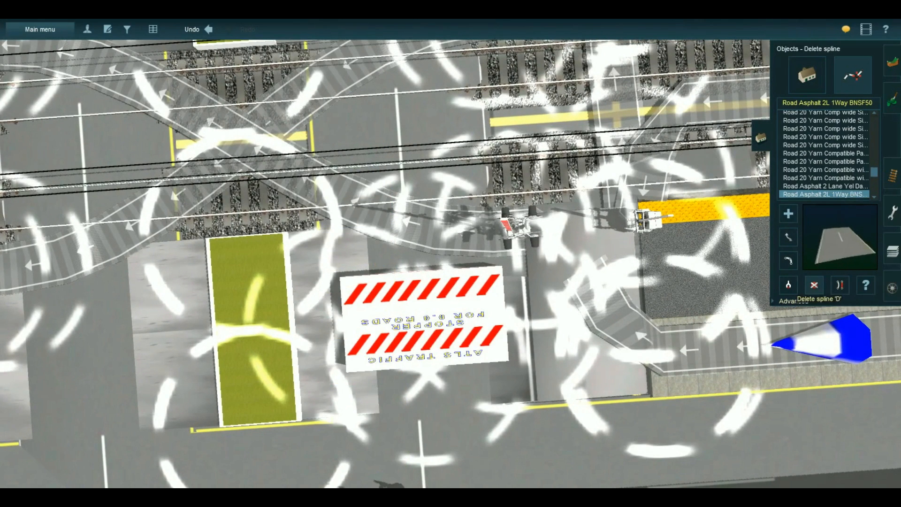
# Step: Rotate the ATLS NRC Traffic Stopper about half a turn so that it faces the opposite way along the road
pyautogui.click(807, 77)
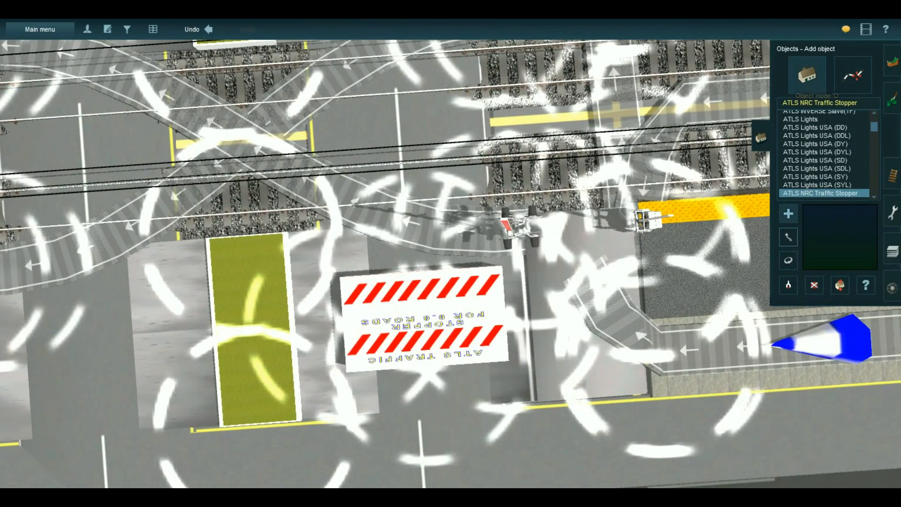
pyautogui.moveTo(425, 319); pyautogui.dragTo(154, 212)
pyautogui.click(788, 284)
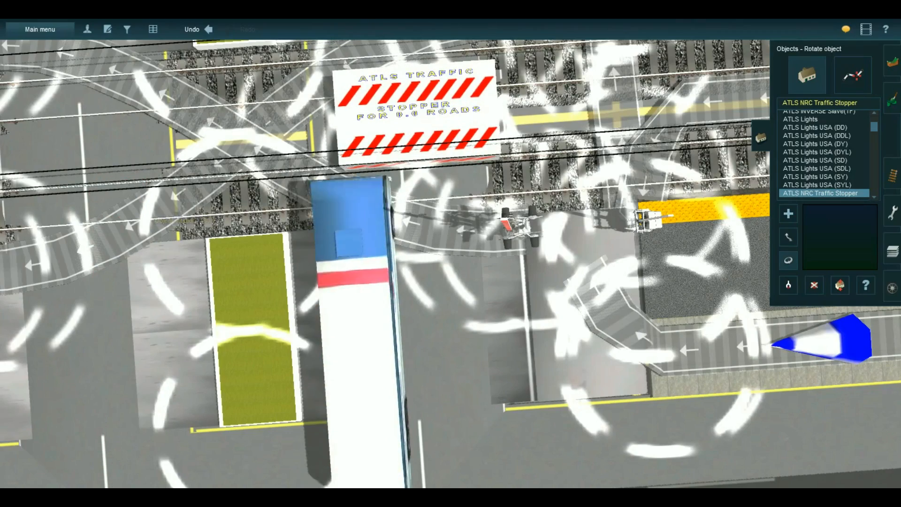
pyautogui.press('Left')
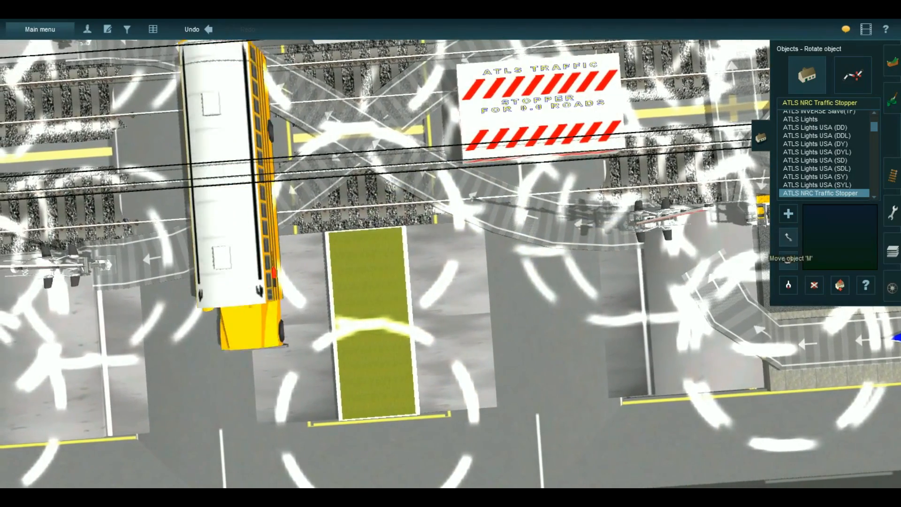
# Step: Move the rotated traffic stopper back onto the roadway beside the northeast vehicle gate, at the edge of the tracks
pyautogui.click(788, 237)
pyautogui.rightClick(518, 204)
pyautogui.moveTo(482, 155); pyautogui.dragTo(460, 274)
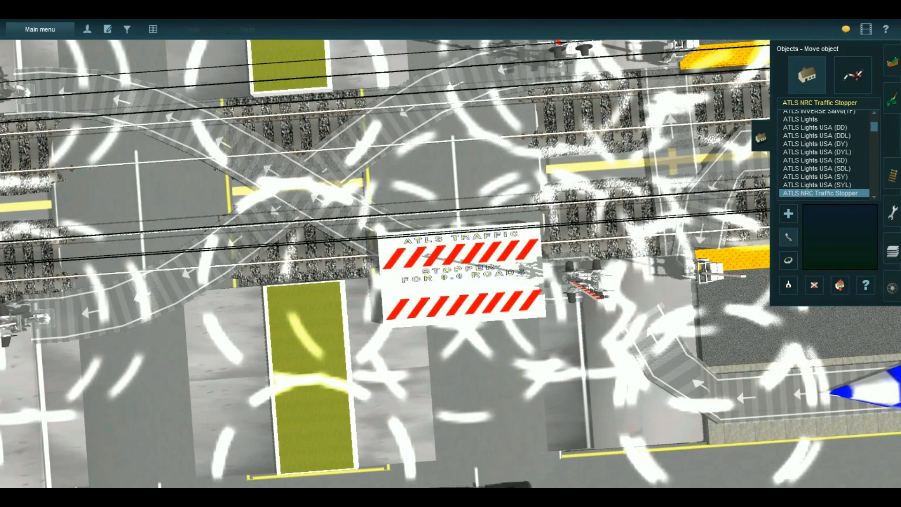
pyautogui.moveTo(460, 273); pyautogui.dragTo(462, 274)
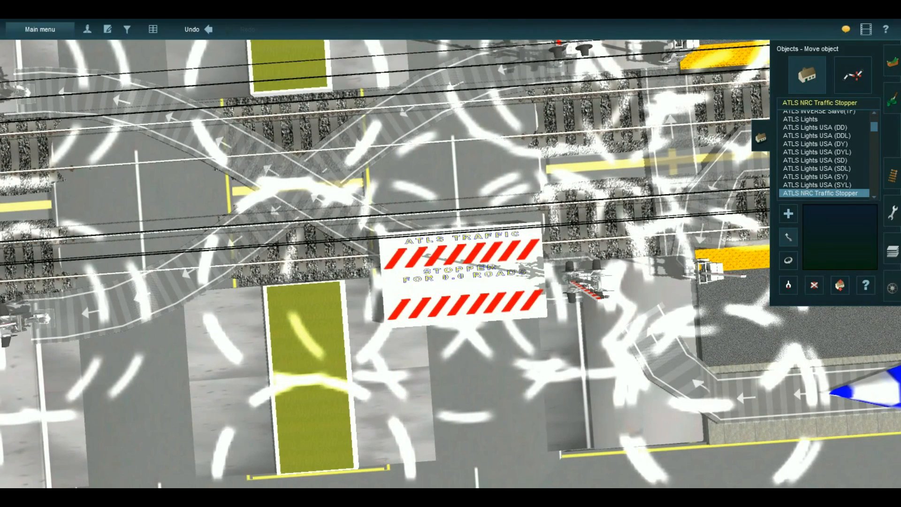
pyautogui.rightClick(463, 314)
pyautogui.scroll(-3, 463, 314)
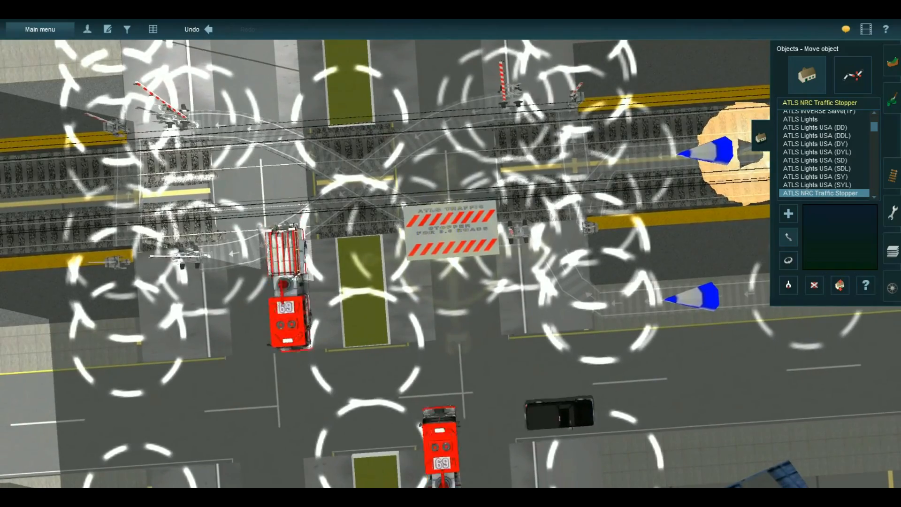
# Step: Reposition the road spline point beneath the traffic stopper beside the northeast vehicle gate, at the edge of the tracks
pyautogui.scroll(3, 453, 225)
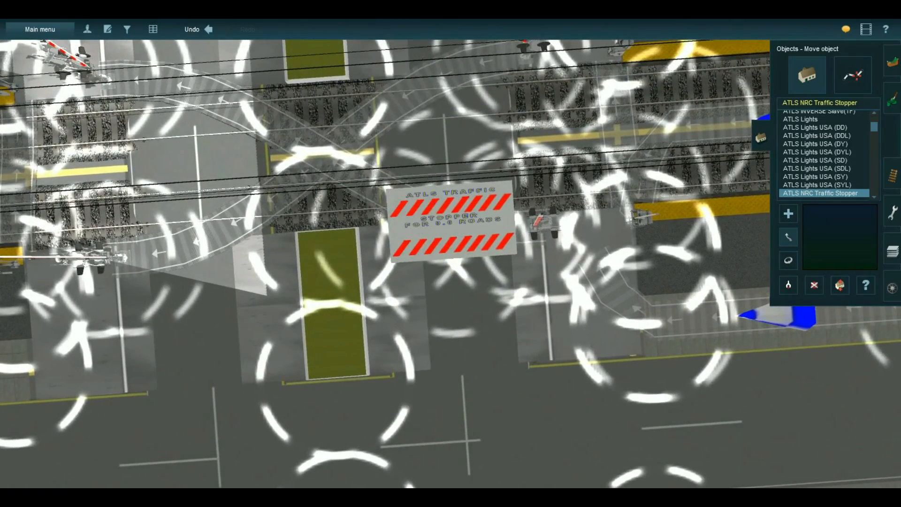
pyautogui.rightClick(460, 272)
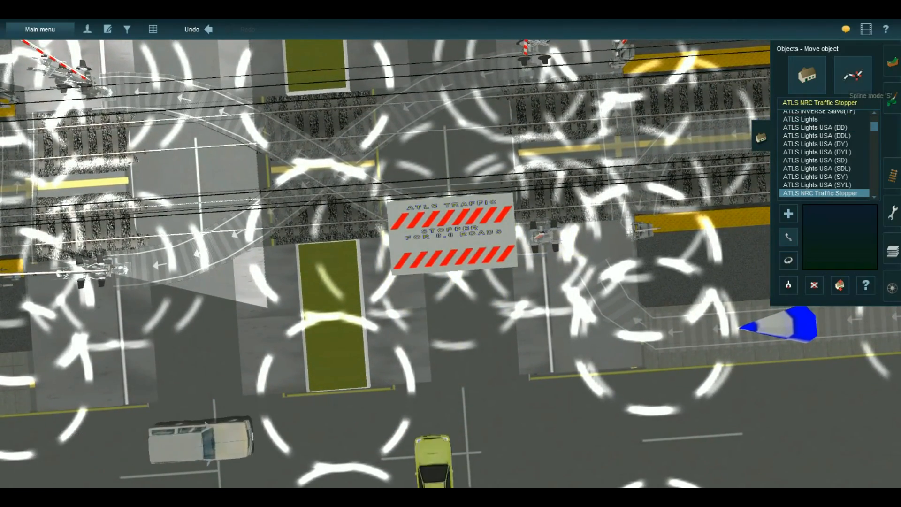
pyautogui.press('s')
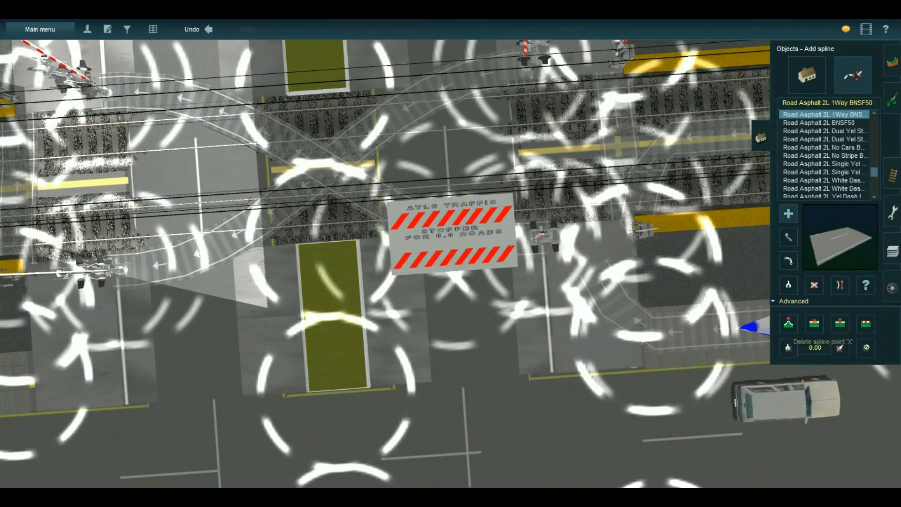
pyautogui.scroll(5, 450, 253)
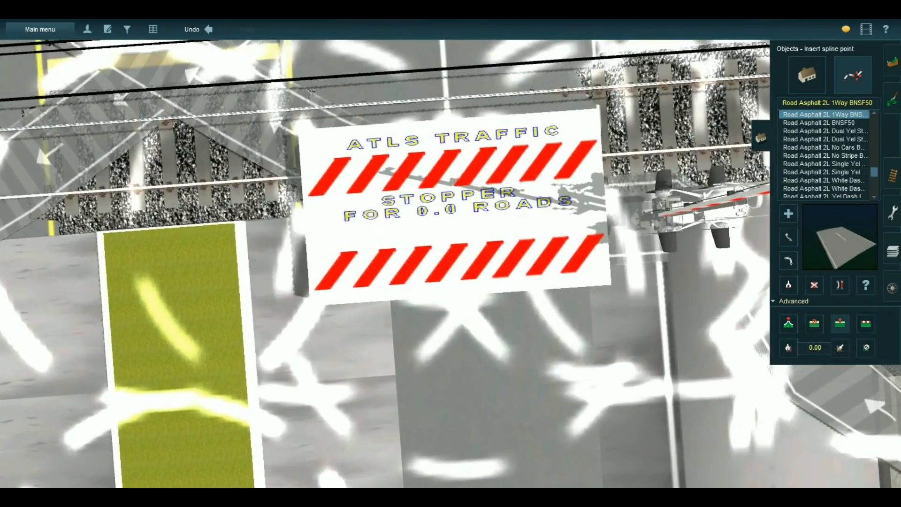
pyautogui.scroll(-3, 451, 253)
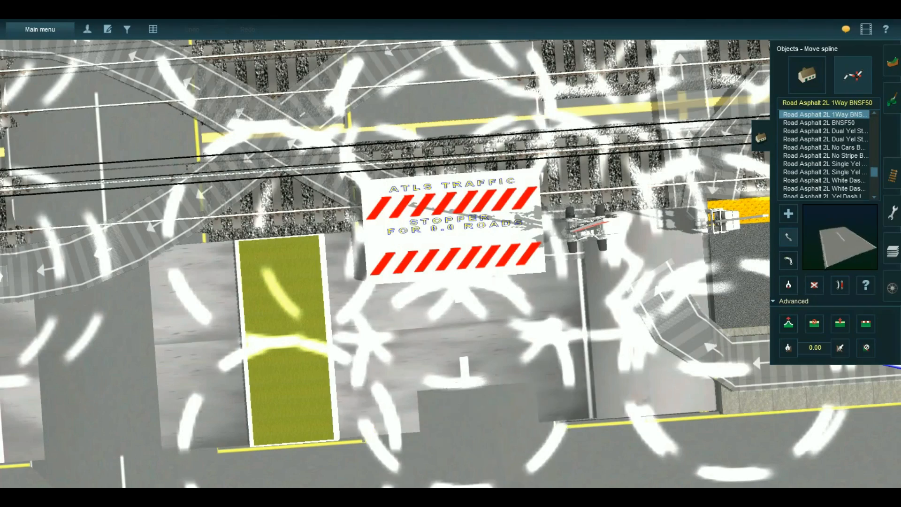
pyautogui.moveTo(464, 389); pyautogui.dragTo(458, 303)
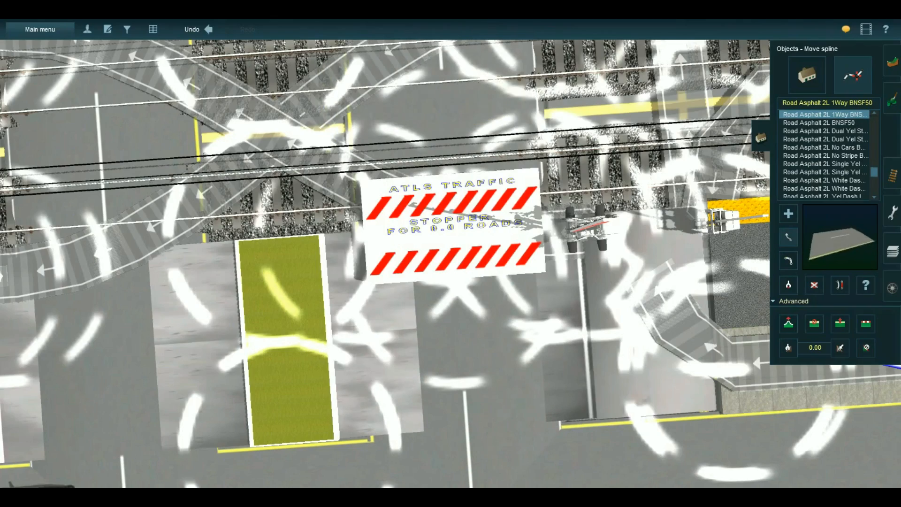
# Step: Rotate the traffic stopper beside the northeast vehicle gate to about 180 degrees to line it up with the road
pyautogui.scroll(-3, 385, 264)
pyautogui.rightClick(387, 105)
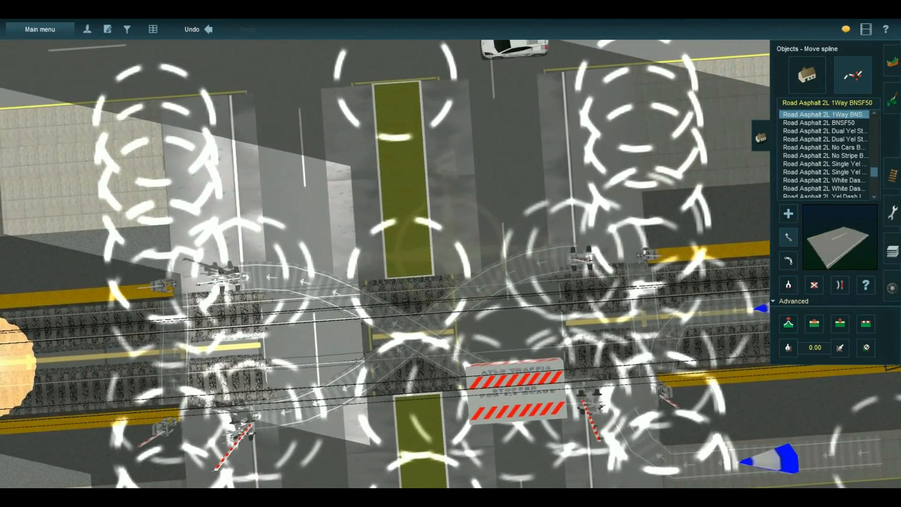
pyautogui.rightClick(486, 313)
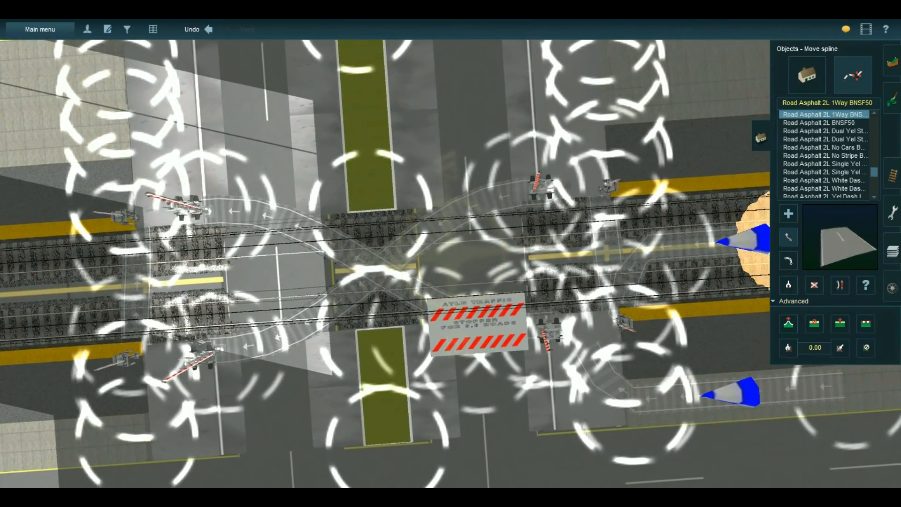
pyautogui.click(807, 74)
pyautogui.rightClick(510, 287)
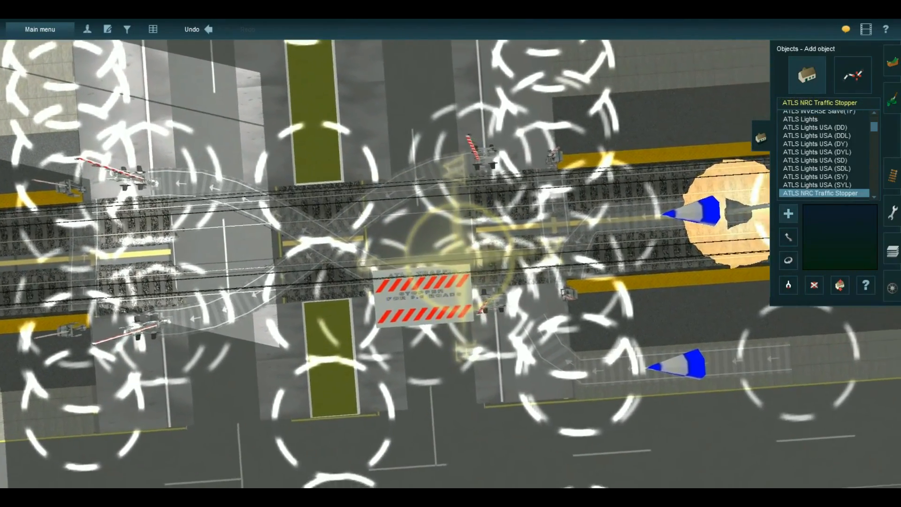
pyautogui.scroll(3, 509, 288)
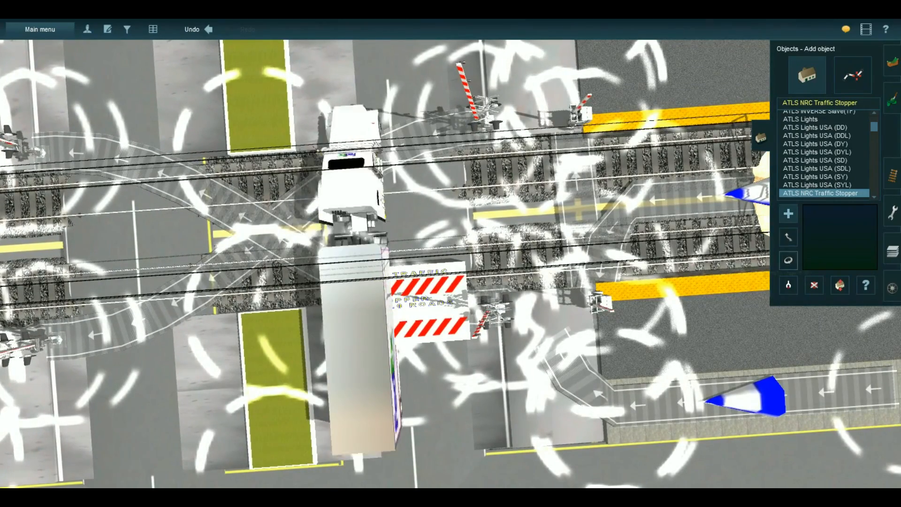
pyautogui.click(788, 260)
pyautogui.moveTo(448, 317); pyautogui.dragTo(450, 317)
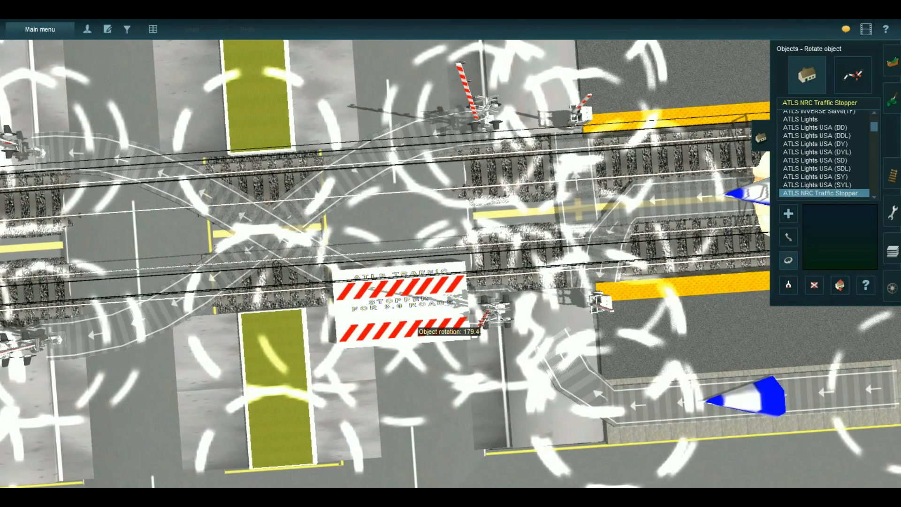
pyautogui.moveTo(448, 317); pyautogui.dragTo(450, 317)
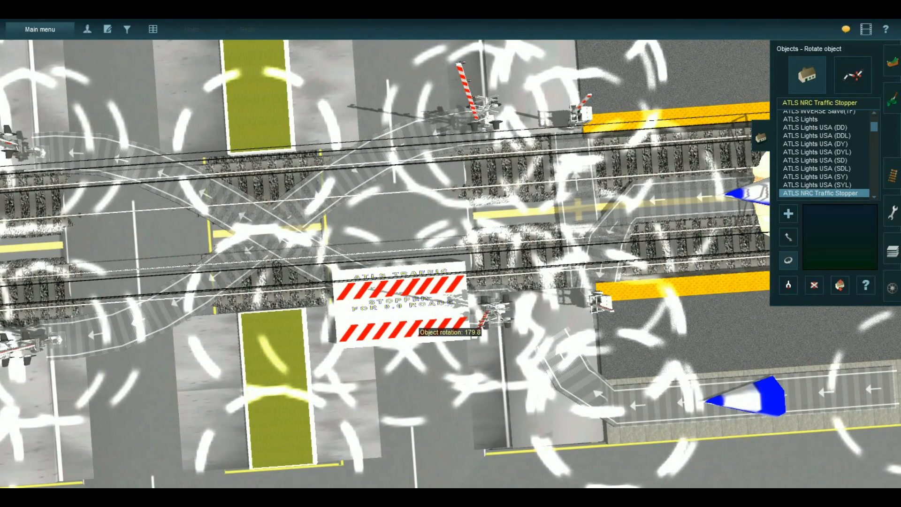
# Step: Fine-tune the northeast traffic stopper's rotation so that it sits square across the roadway
pyautogui.rightClick(438, 334)
pyautogui.scroll(2, 437, 334)
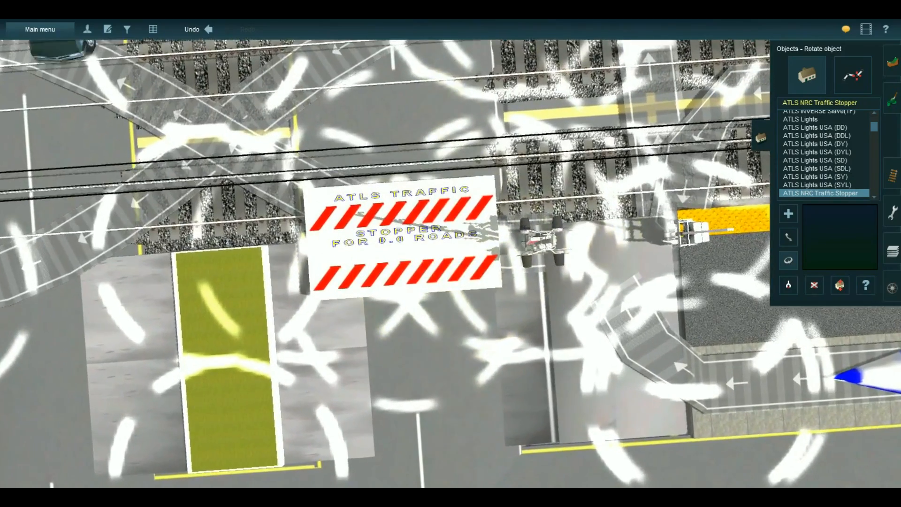
pyautogui.moveTo(397, 267); pyautogui.dragTo(396, 267)
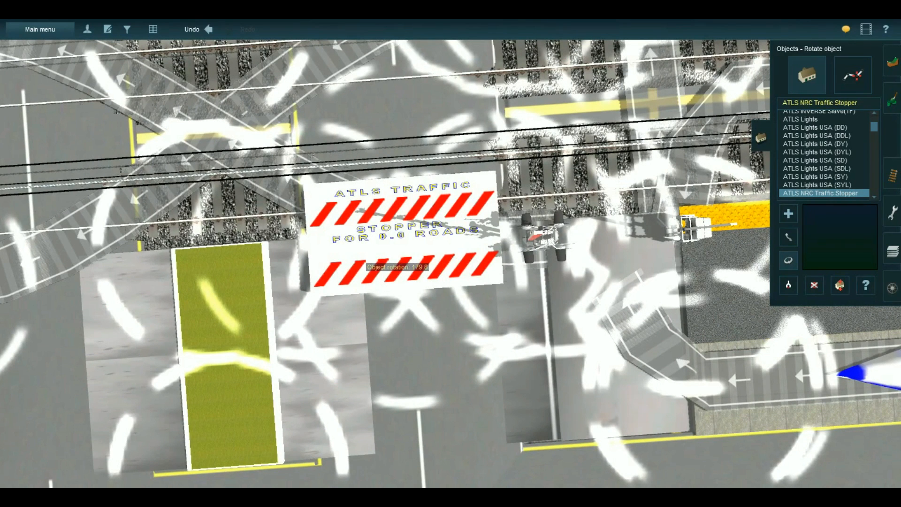
pyautogui.moveTo(397, 267); pyautogui.dragTo(348, 285)
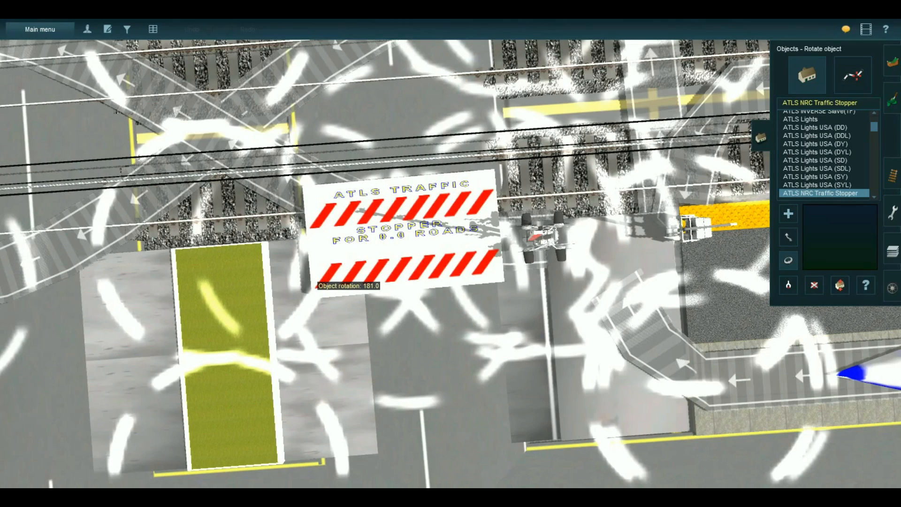
pyautogui.moveTo(348, 286); pyautogui.dragTo(348, 286)
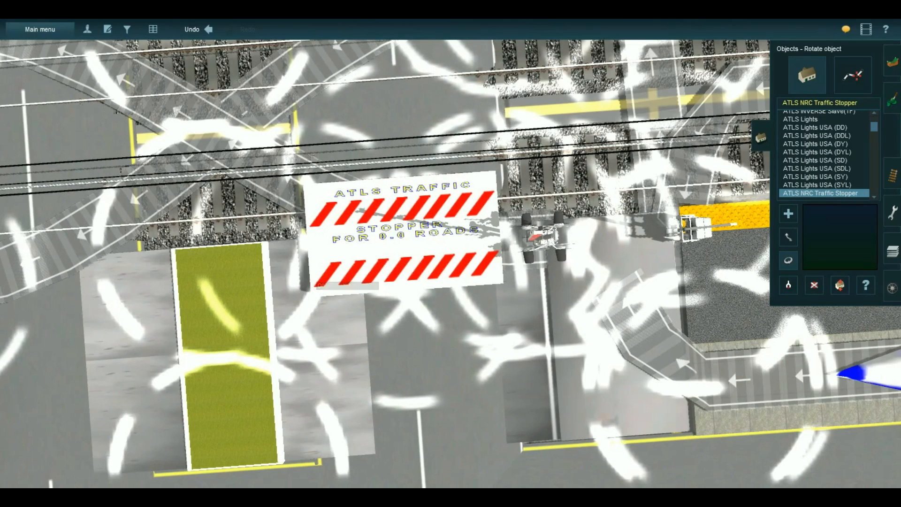
# Step: Place a second ATLS NRC Traffic Stopper on the opposite roadway, between the southwest vehicle gate and the green median
pyautogui.scroll(-3, 322, 191)
pyautogui.rightClick(322, 191)
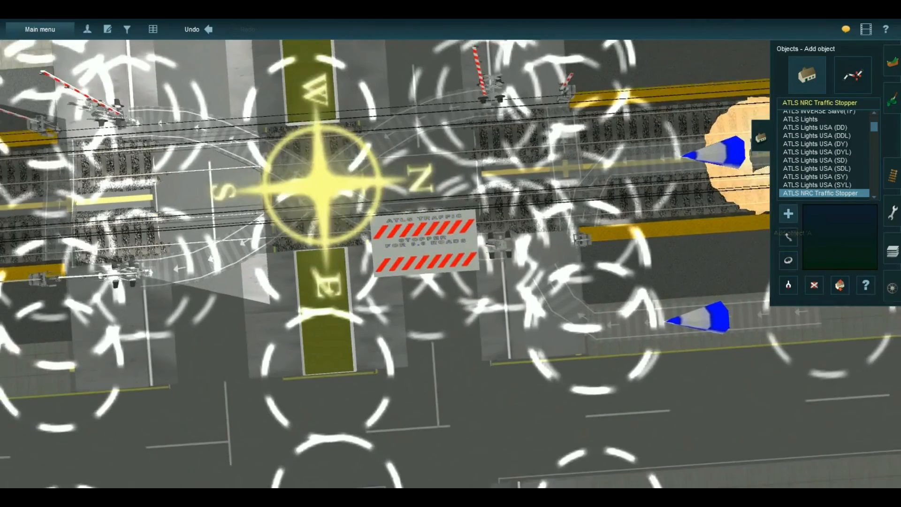
pyautogui.rightClick(323, 194)
pyautogui.rightClick(317, 211)
pyautogui.scroll(2, 322, 211)
pyautogui.rightClick(491, 281)
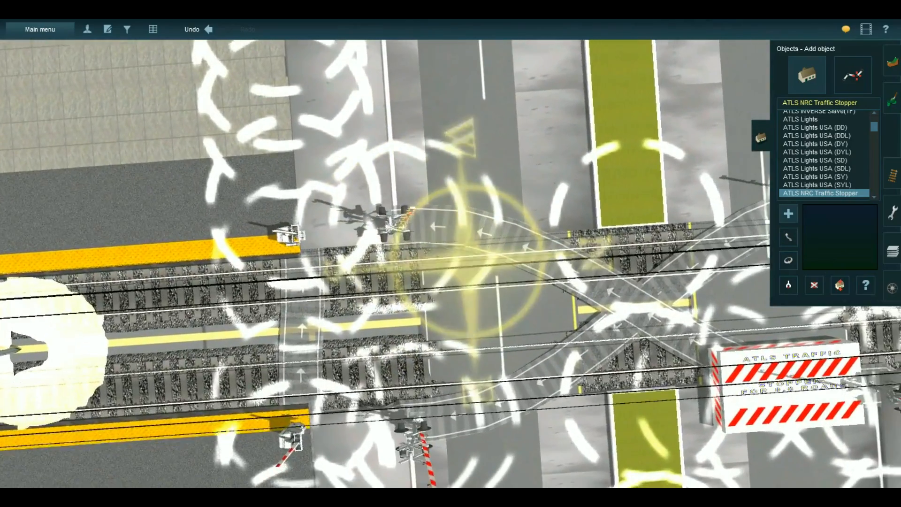
pyautogui.scroll(2, 491, 282)
pyautogui.click(488, 206)
pyautogui.scroll(-1, 488, 207)
pyautogui.scroll(-1, 488, 206)
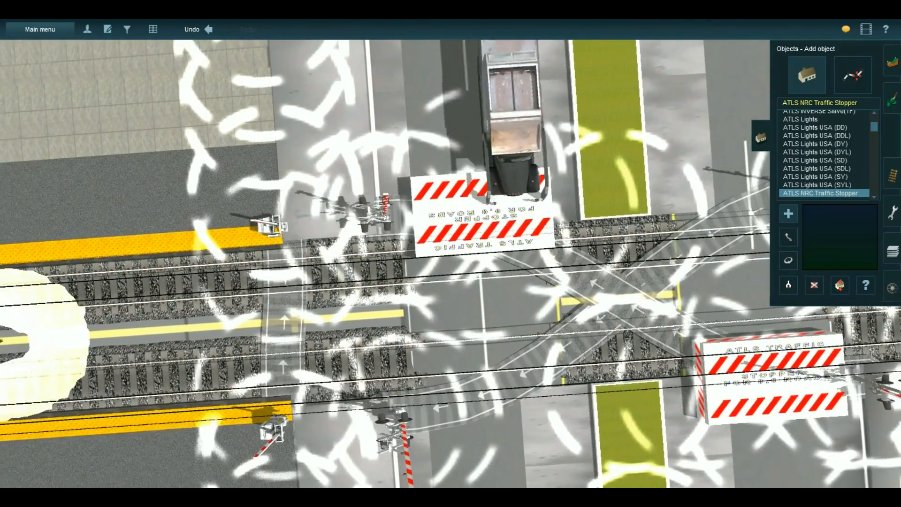
# Step: Nudge the southwest traffic stopper so that it is centered over its roadway at the edge of the tracks
pyautogui.click(852, 75)
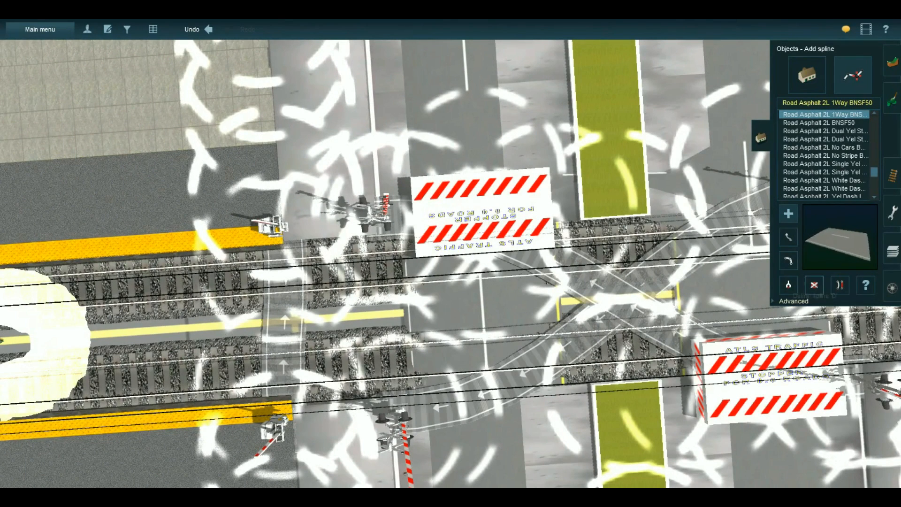
pyautogui.click(807, 75)
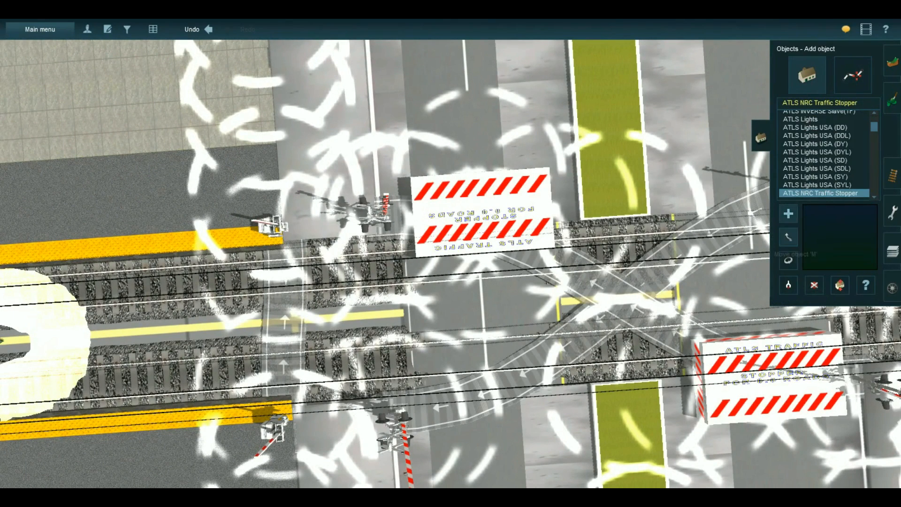
pyautogui.scroll(5, 453, 232)
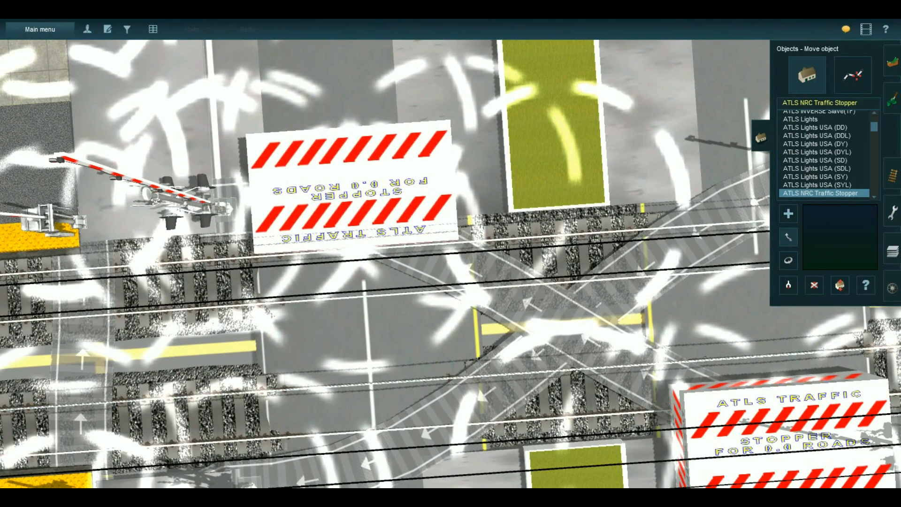
pyautogui.moveTo(352, 187); pyautogui.dragTo(351, 190)
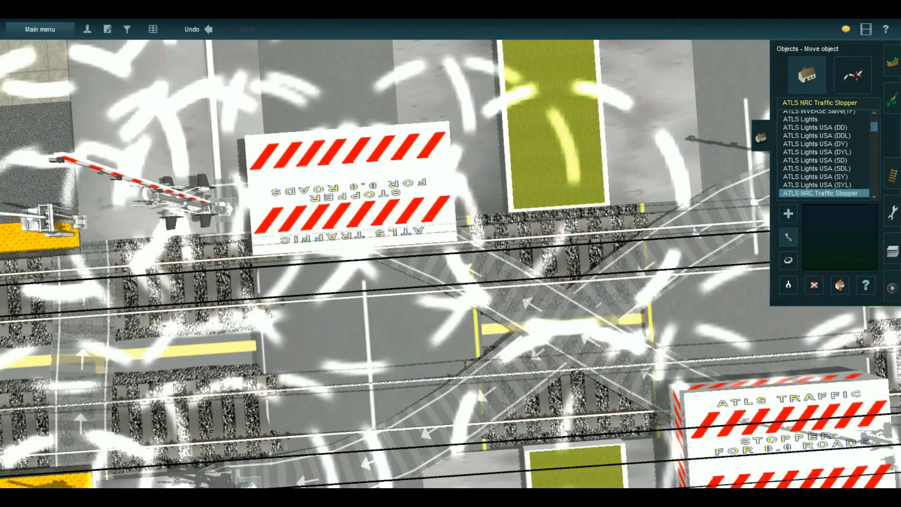
pyautogui.press('Down')
pyautogui.scroll(2, 451, 254)
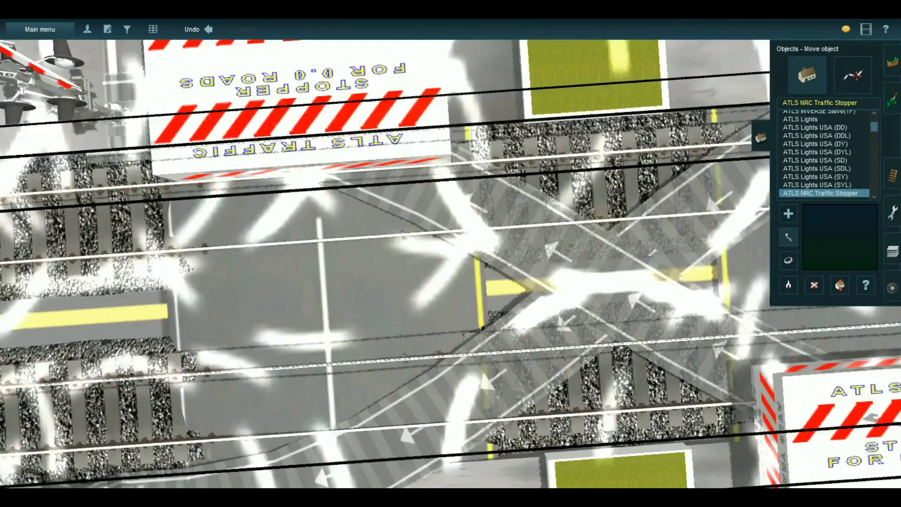
pyautogui.scroll(-3, 385, 263)
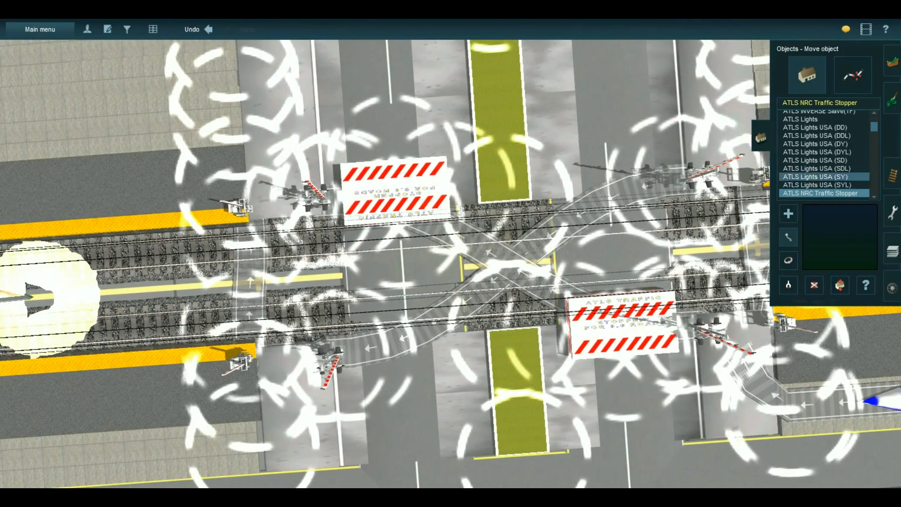
# Step: Reposition the road spline point beneath the southwest traffic stopper
pyautogui.press('s')
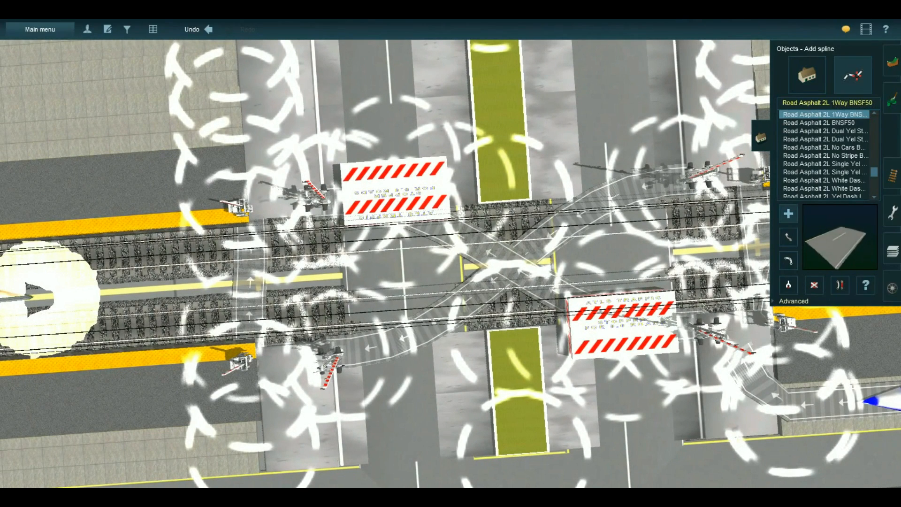
pyautogui.click(794, 301)
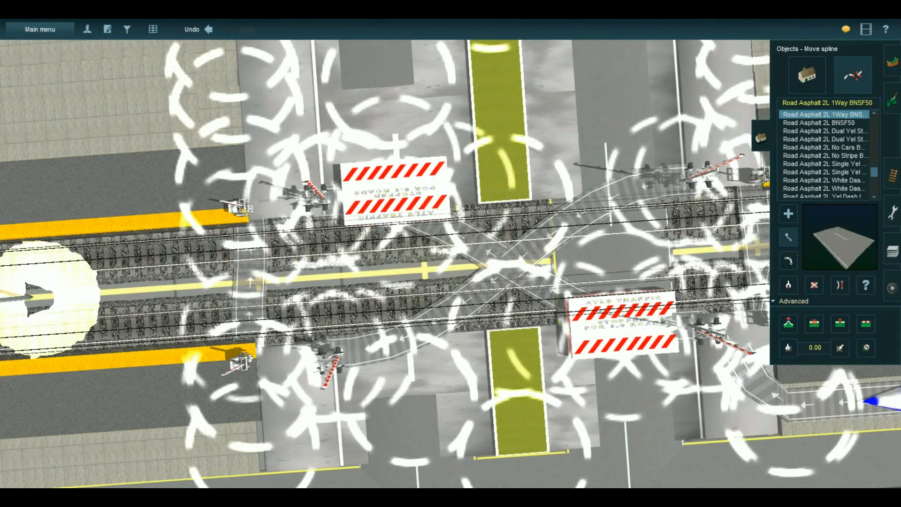
pyautogui.moveTo(409, 395); pyautogui.dragTo(381, 56)
# Step: Place an ATLS Slave(TF) between the northeast pedestrian gate's yellow platform strip and the existing slave beside the street
pyautogui.rightClick(488, 324)
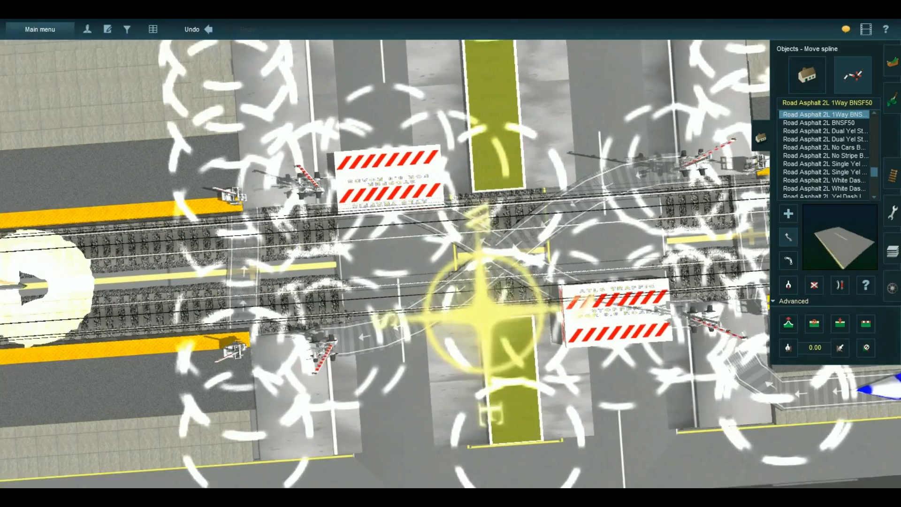
pyautogui.scroll(-2, 488, 324)
pyautogui.rightClick(527, 279)
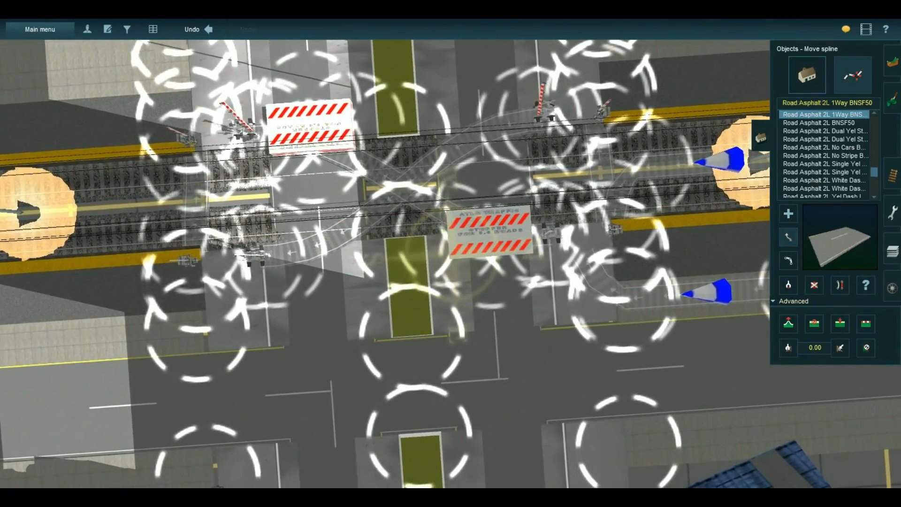
pyautogui.click(807, 74)
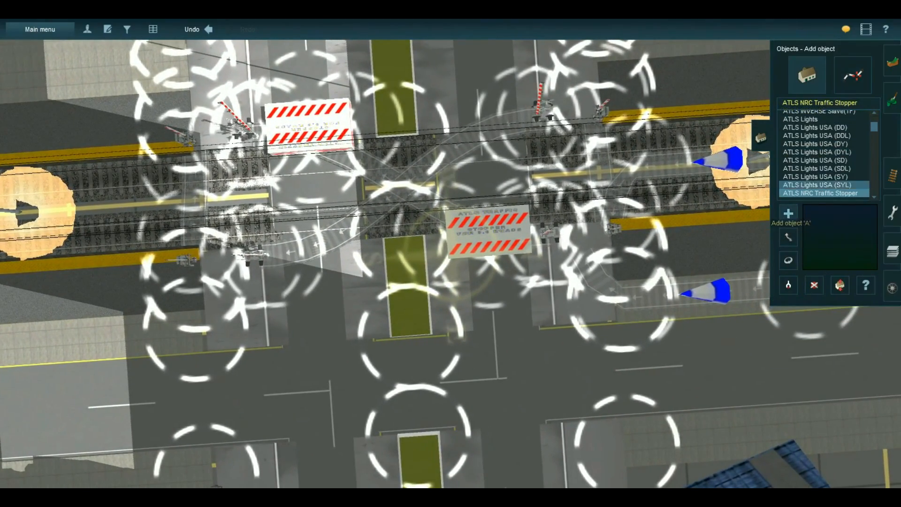
pyautogui.scroll(-2, 825, 155)
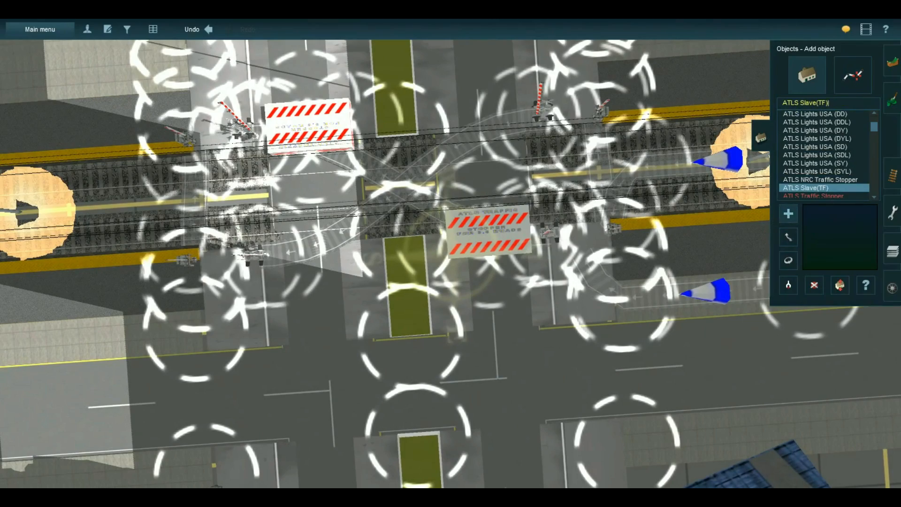
pyautogui.rightClick(576, 311)
pyautogui.scroll(1, 576, 311)
pyautogui.rightClick(573, 173)
pyautogui.scroll(2, 573, 174)
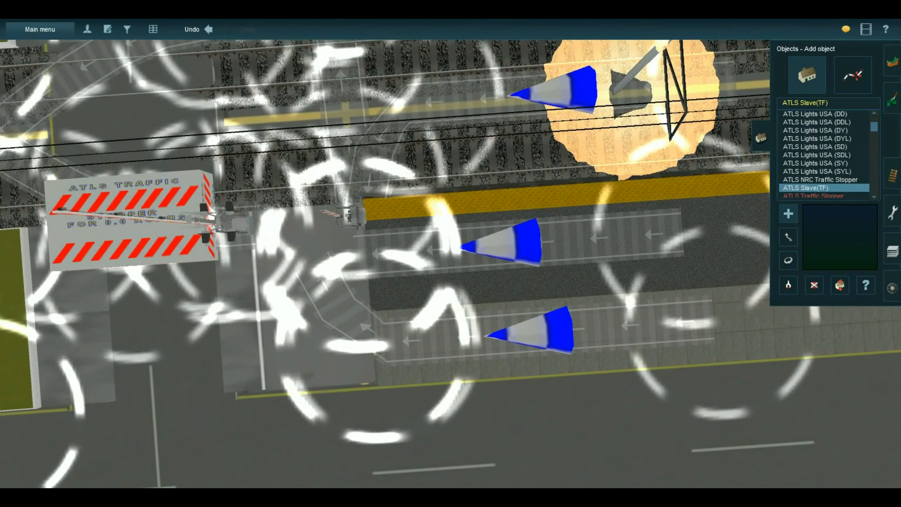
# Step: Set the newly placed ATLS Slave(TF) to delay its start by 6 seconds and its clear by 16 seconds
pyautogui.click(348, 215)
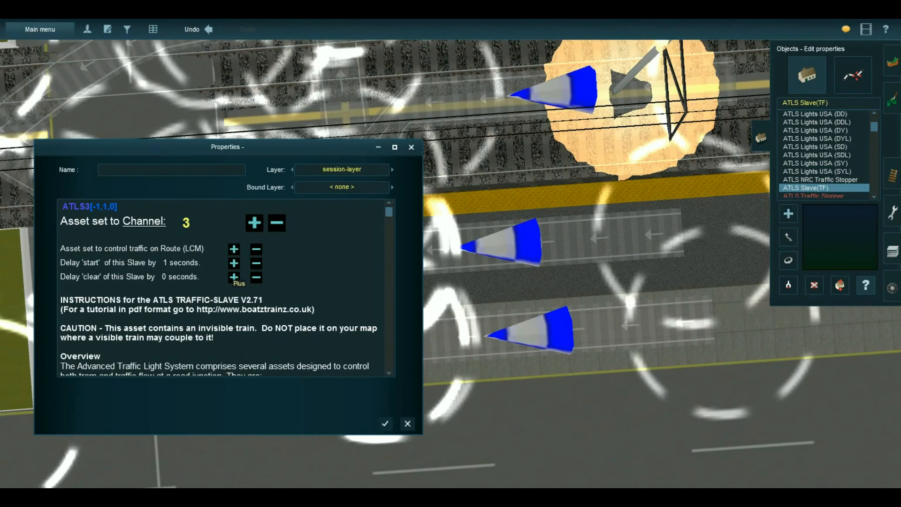
pyautogui.click(234, 263)
pyautogui.click(233, 263)
pyautogui.click(234, 263)
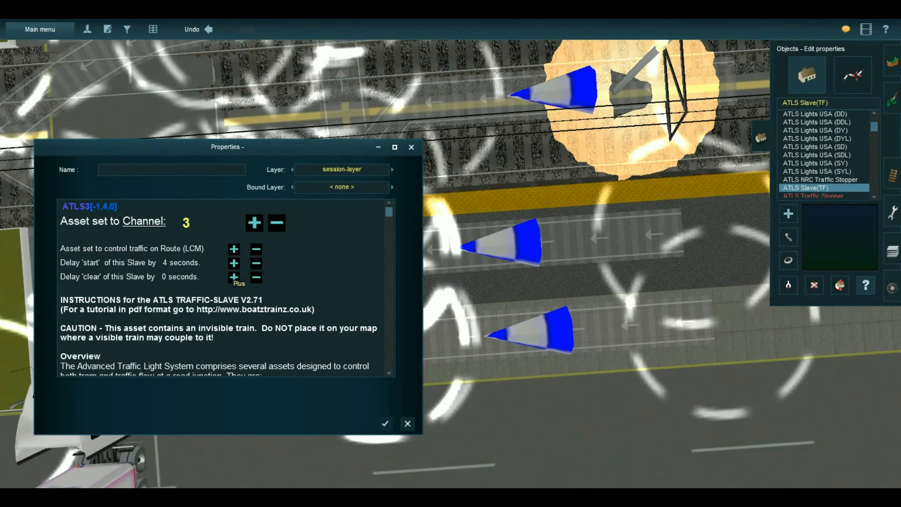
pyautogui.click(233, 263)
pyautogui.click(234, 263)
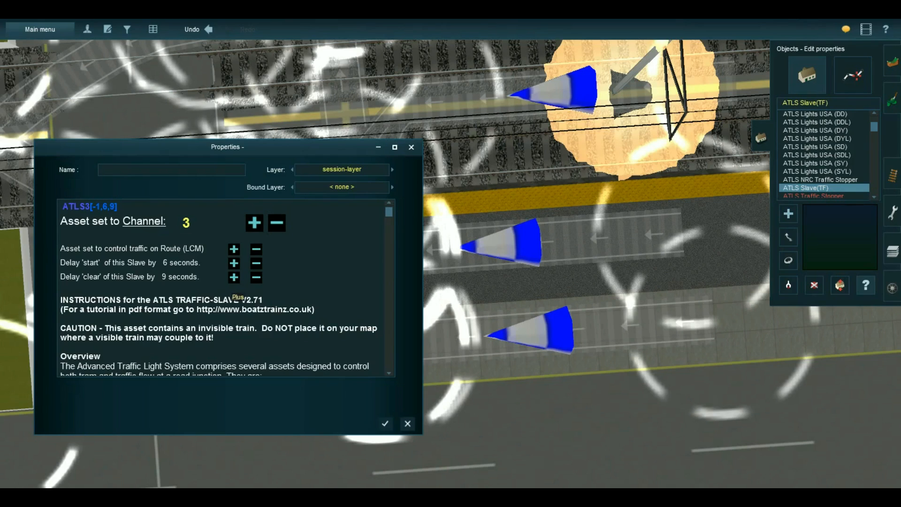
pyautogui.click(233, 277)
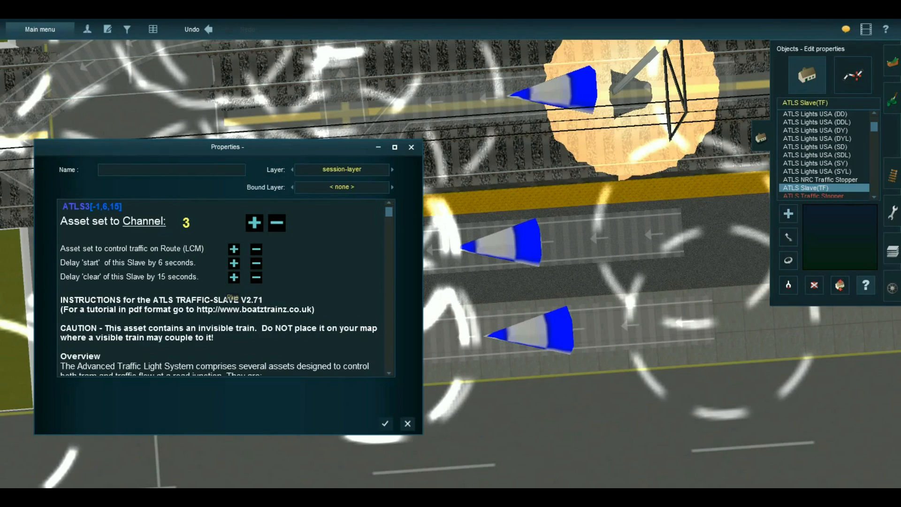
pyautogui.click(233, 277)
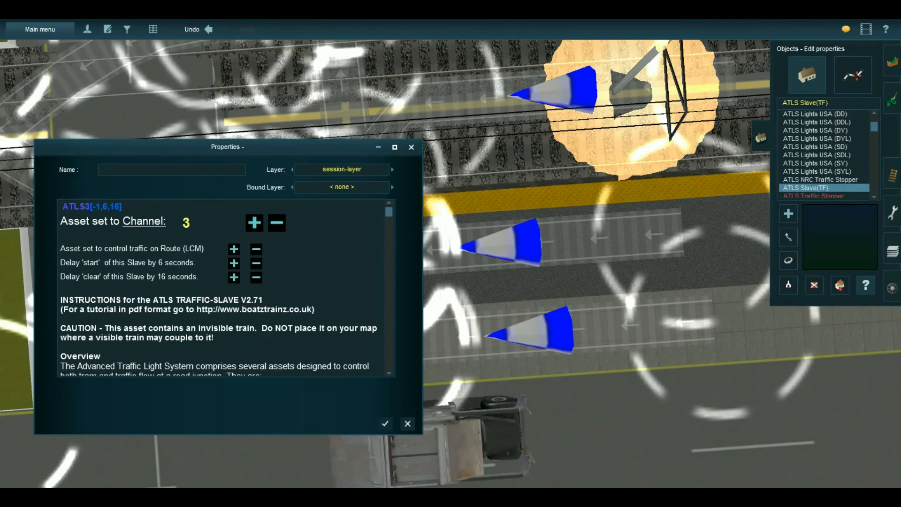
pyautogui.click(385, 424)
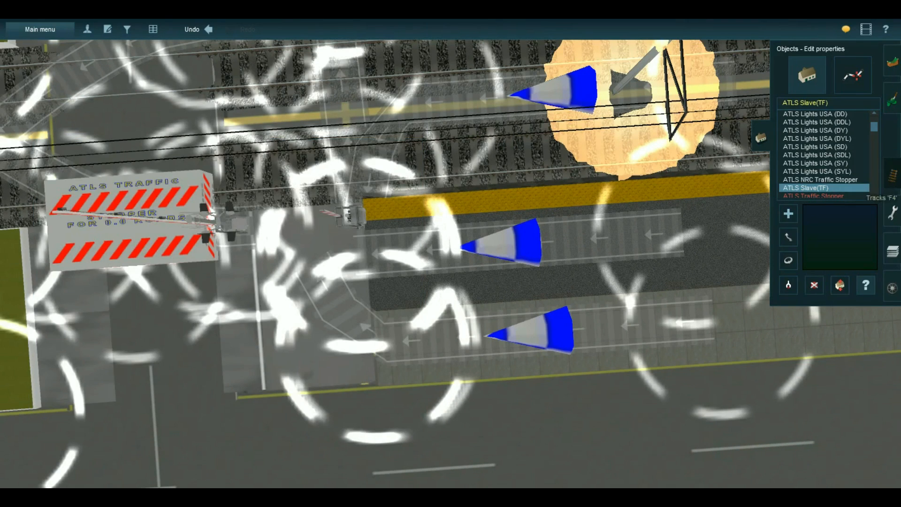
# Step: Undo the stray track connection between the slave's track and the northeast traffic stopper
pyautogui.click(892, 174)
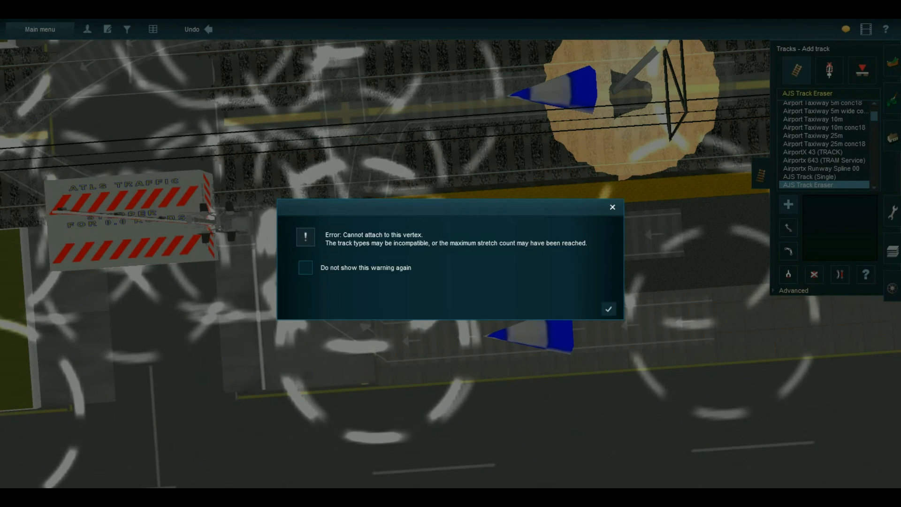
pyautogui.press('Return')
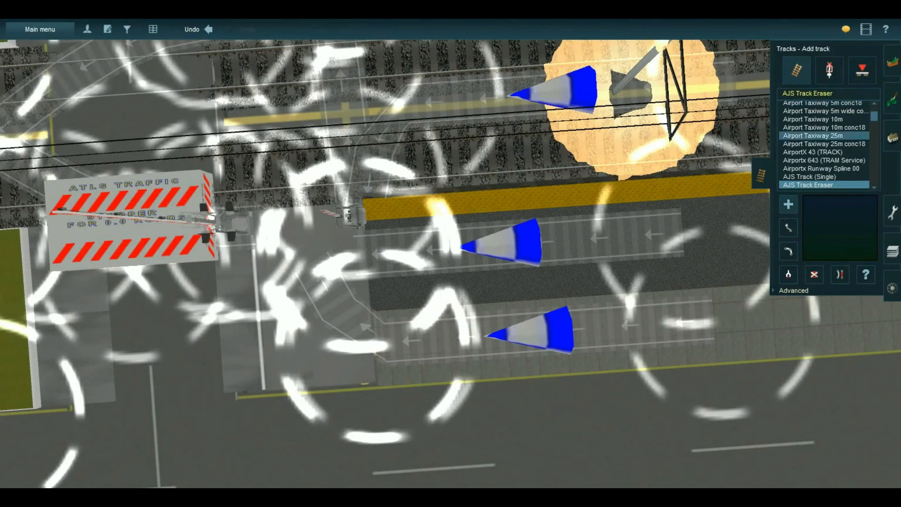
pyautogui.rightClick(394, 274)
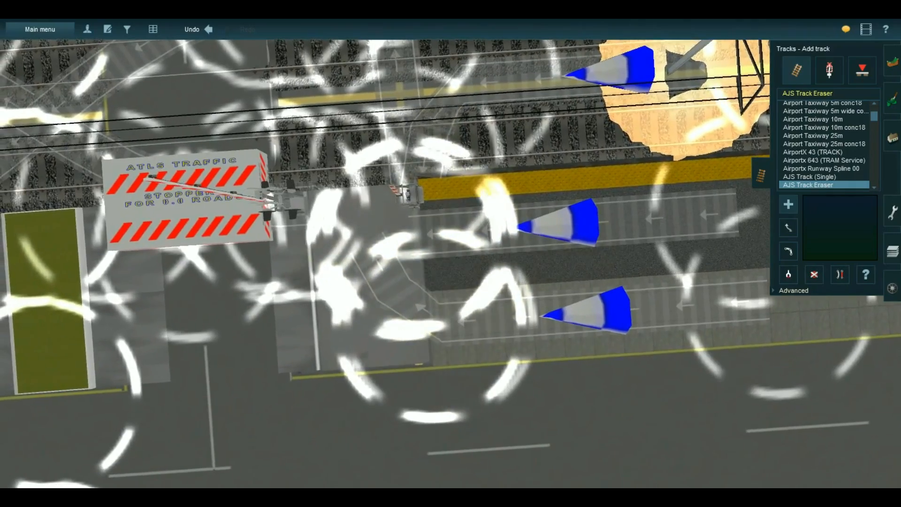
pyautogui.rightClick(307, 215)
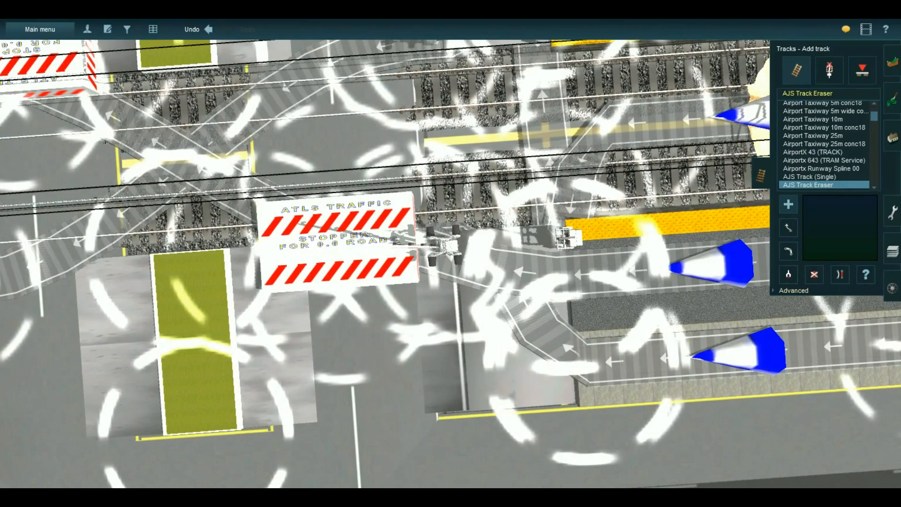
pyautogui.rightClick(472, 262)
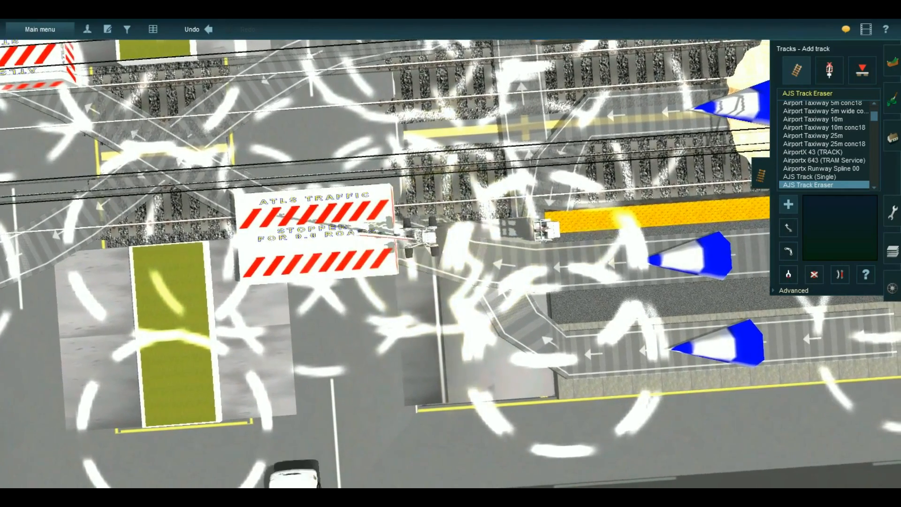
pyautogui.hotkey('ctrl', 'z')
pyautogui.scroll(2, 520, 278)
pyautogui.rightClick(521, 277)
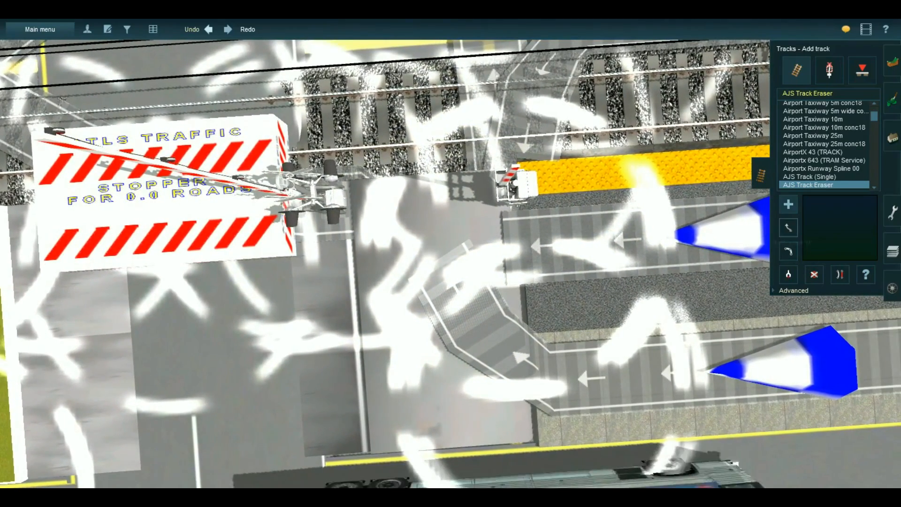
# Step: Try to move the track point beside the northeast traffic stopper, and undo the resulting track edit
pyautogui.click(788, 227)
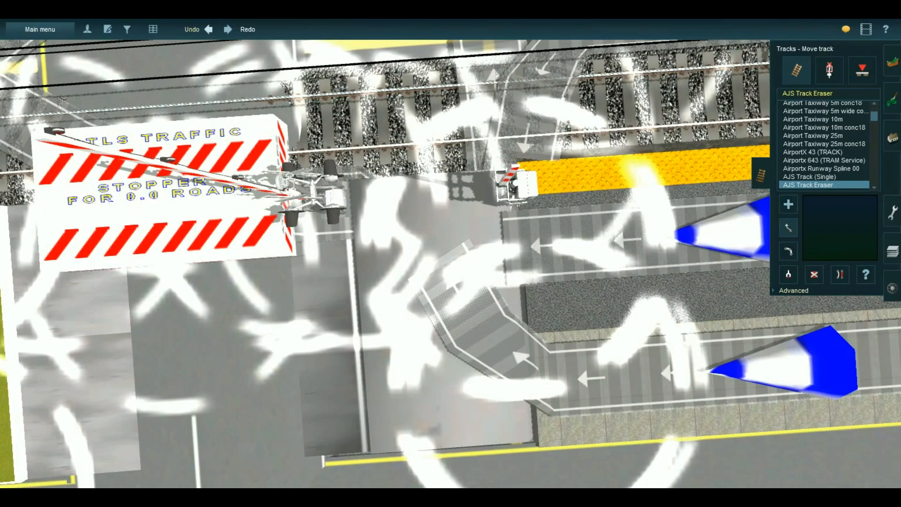
pyautogui.click(505, 242)
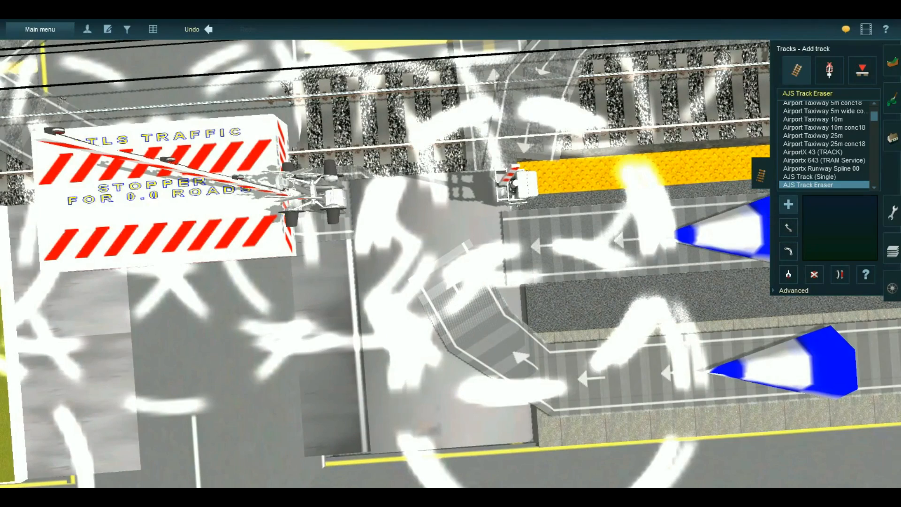
pyautogui.click(288, 187)
pyautogui.rightClick(331, 192)
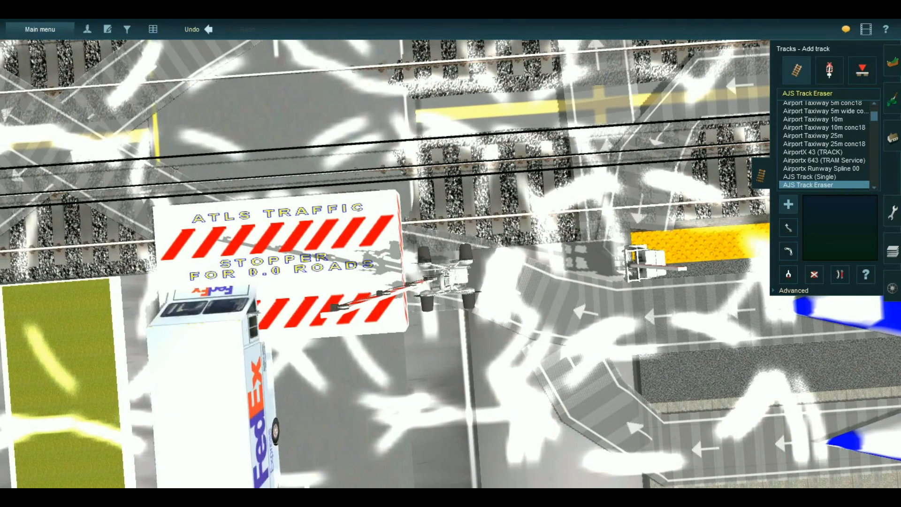
pyautogui.hotkey('ctrl', 'z')
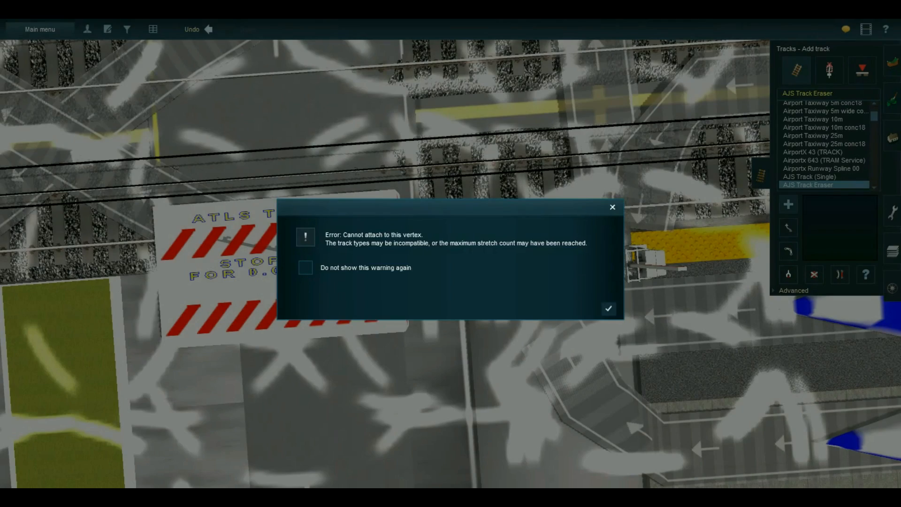
pyautogui.click(609, 308)
# Step: Raise the northeast traffic stopper to a height of 8.00 above the roadway
pyautogui.click(886, 137)
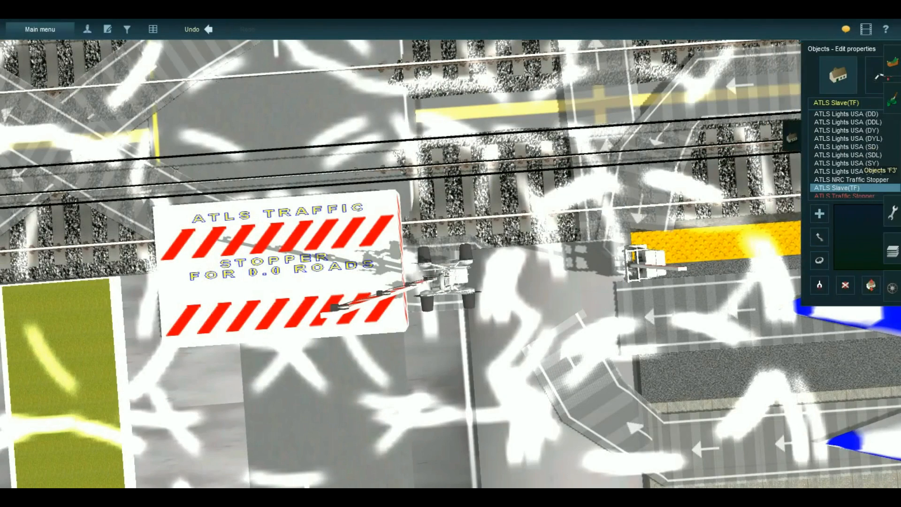
pyautogui.click(839, 284)
pyautogui.moveTo(217, 269); pyautogui.dragTo(130, 207)
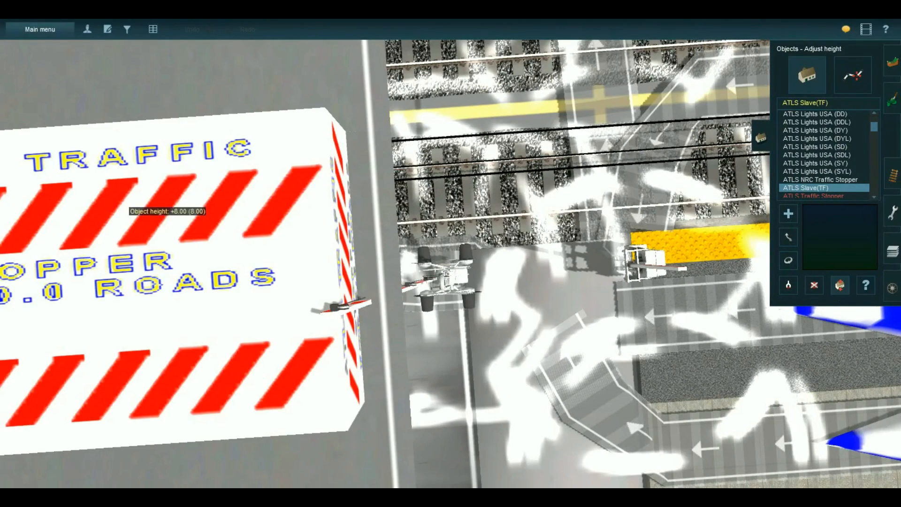
pyautogui.scroll(-3, 451, 264)
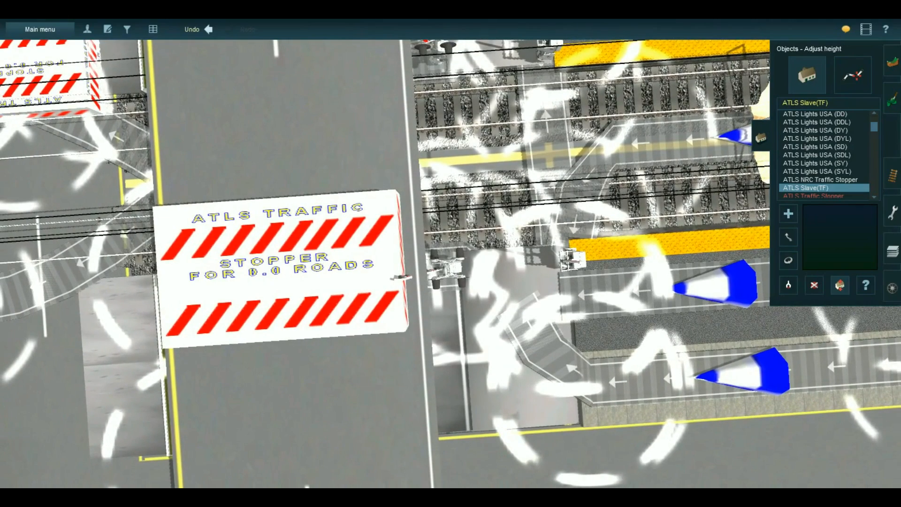
# Step: Lower the raised northeast traffic stopper to a height of 0.00
pyautogui.click(892, 175)
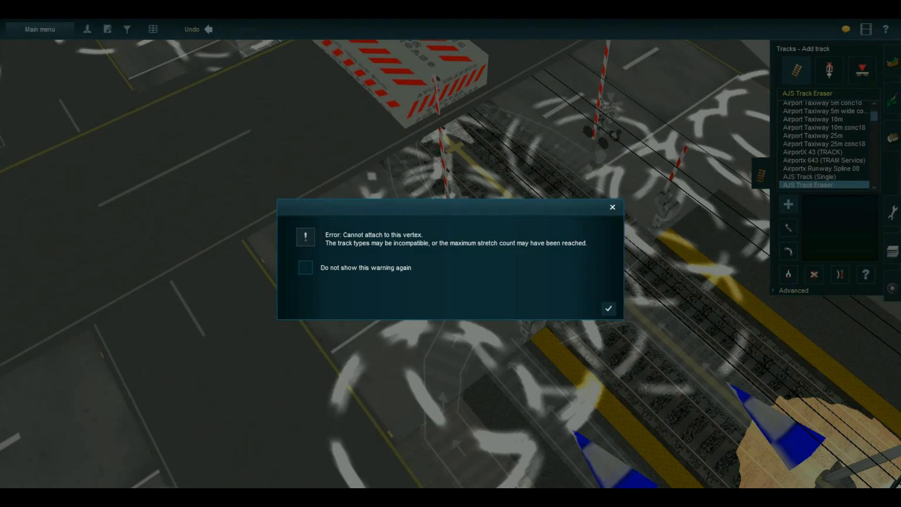
pyautogui.press('Return')
pyautogui.press('Return')
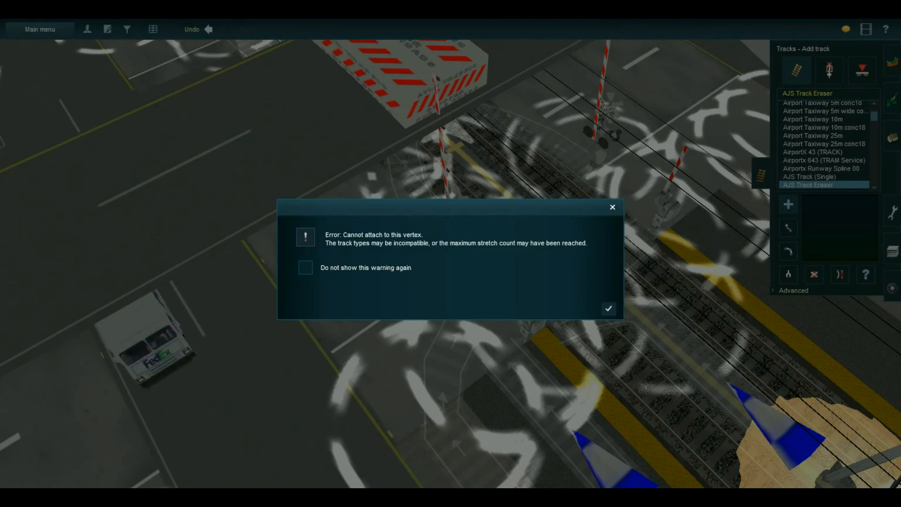
pyautogui.press('Return')
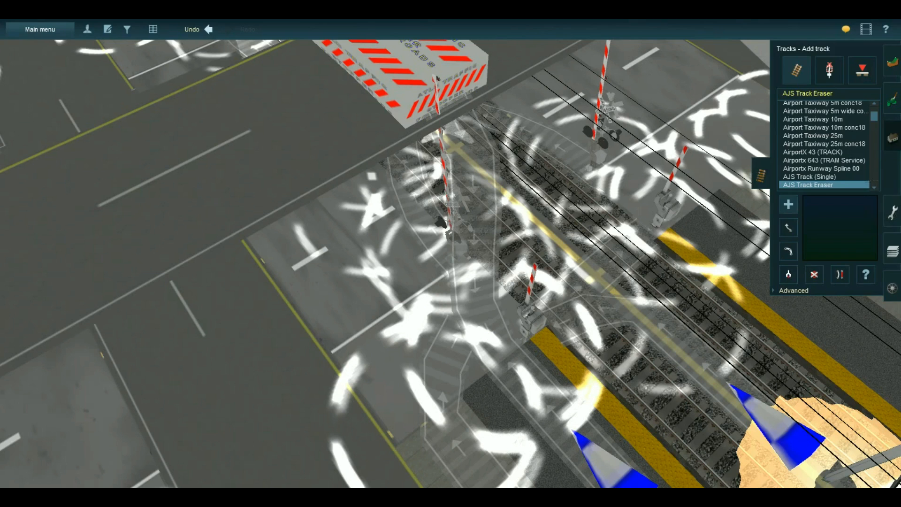
pyautogui.press('F3')
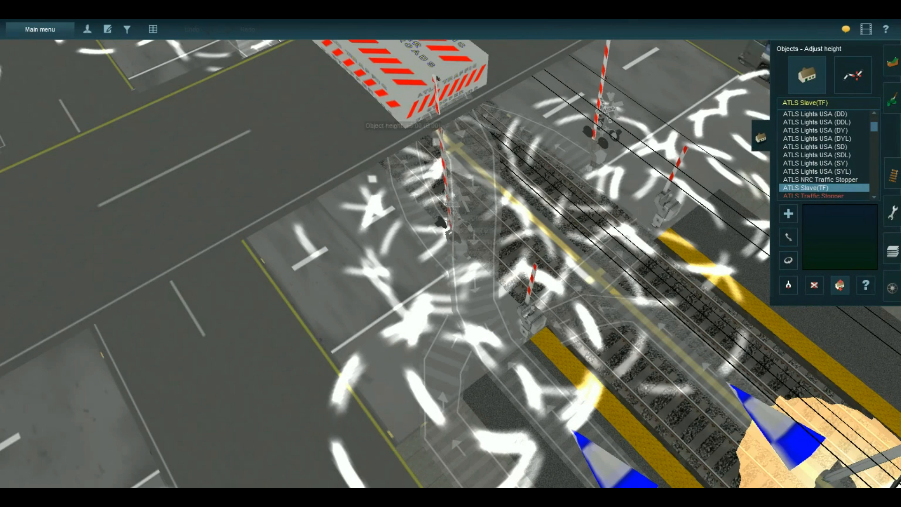
pyautogui.moveTo(402, 126); pyautogui.dragTo(402, 146)
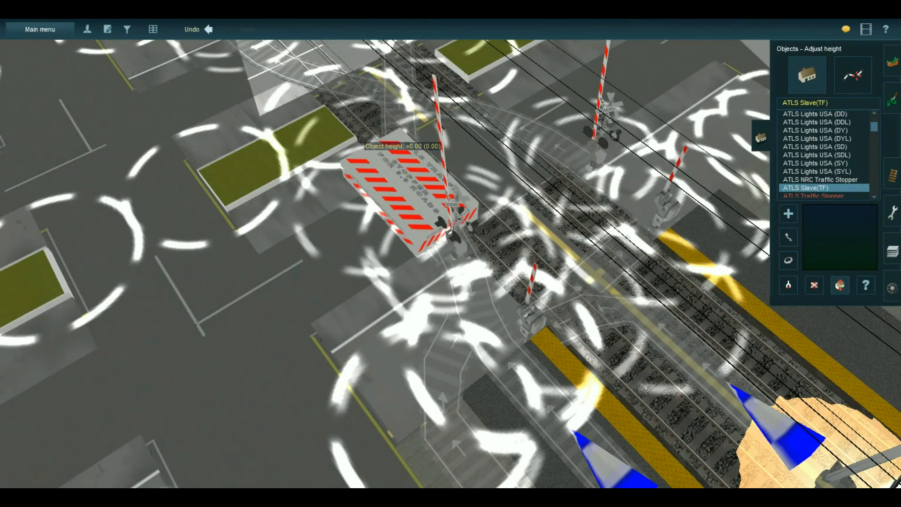
# Step: Examine the road splines and both traffic stoppers at the crossing from several angles and distances
pyautogui.click(891, 175)
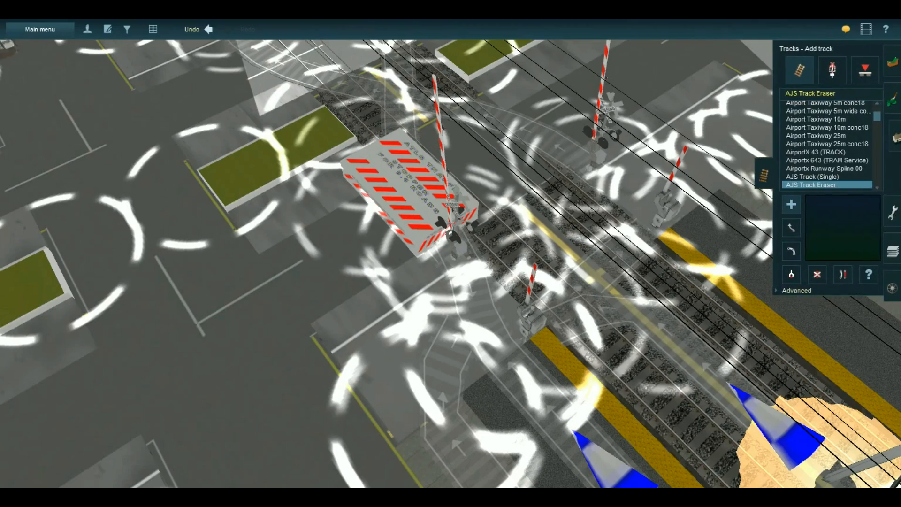
pyautogui.rightClick(351, 191)
pyautogui.scroll(3, 451, 254)
pyautogui.press('Up')
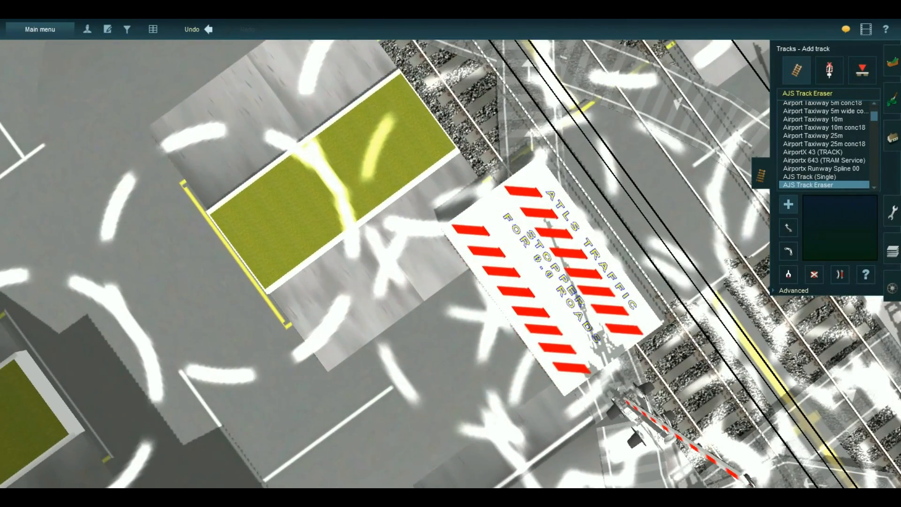
pyautogui.rightClick(519, 47)
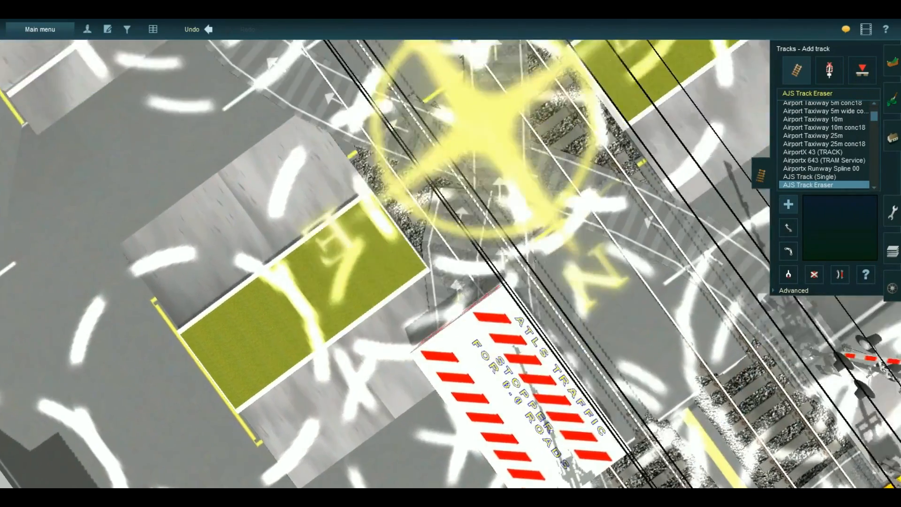
pyautogui.press('Right')
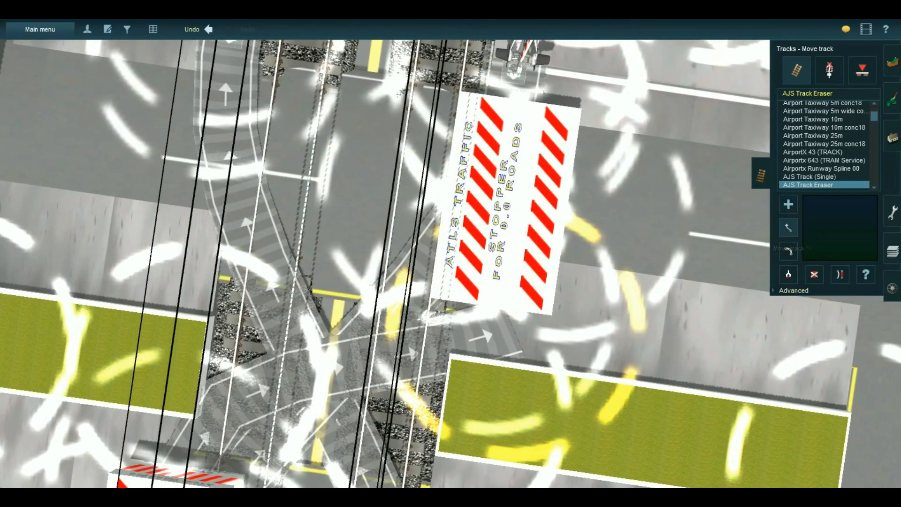
pyautogui.press('Down')
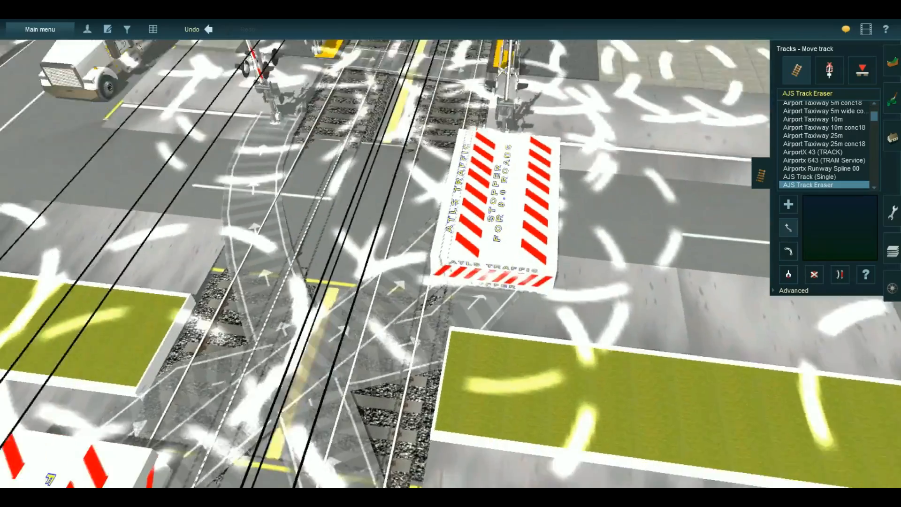
pyautogui.press('Left')
pyautogui.press('Up')
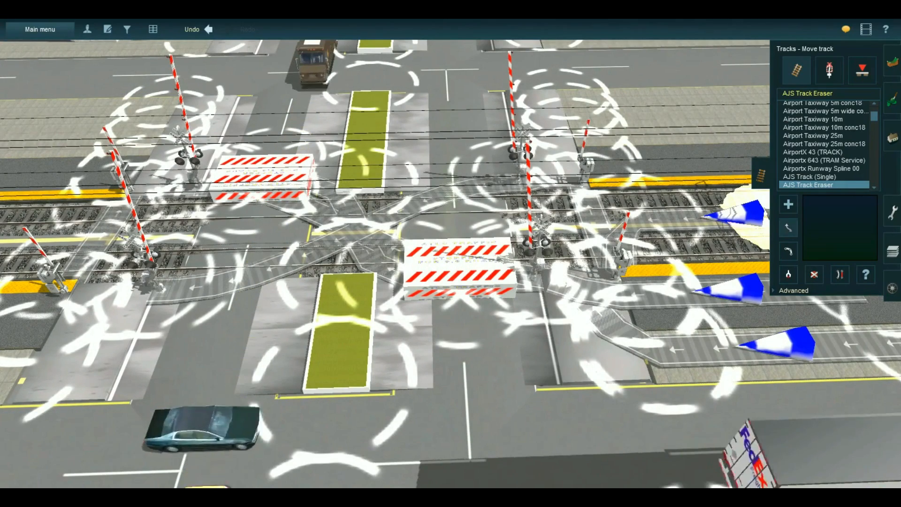
pyautogui.press('pagedown')
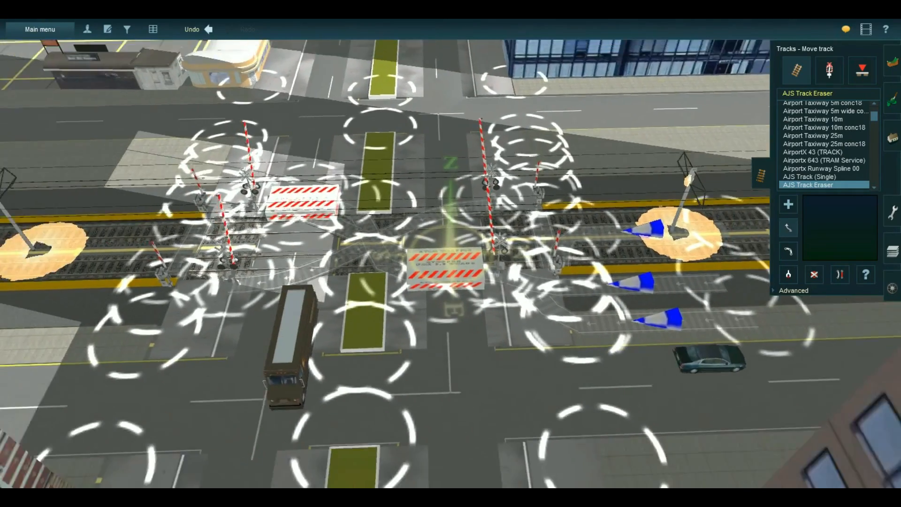
pyautogui.press('pagedown')
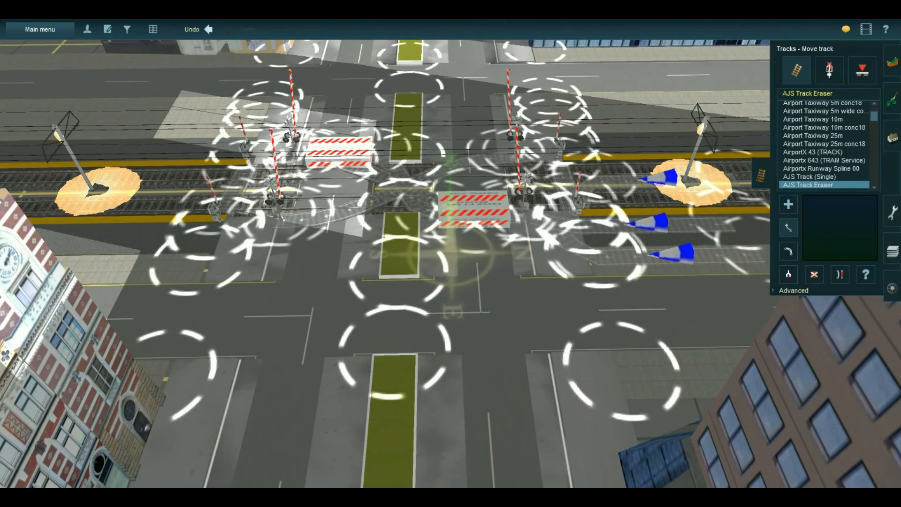
# Step: Review the channel and delay settings of the middle ATLS Slave north of the crossing without changing them
pyautogui.click(891, 141)
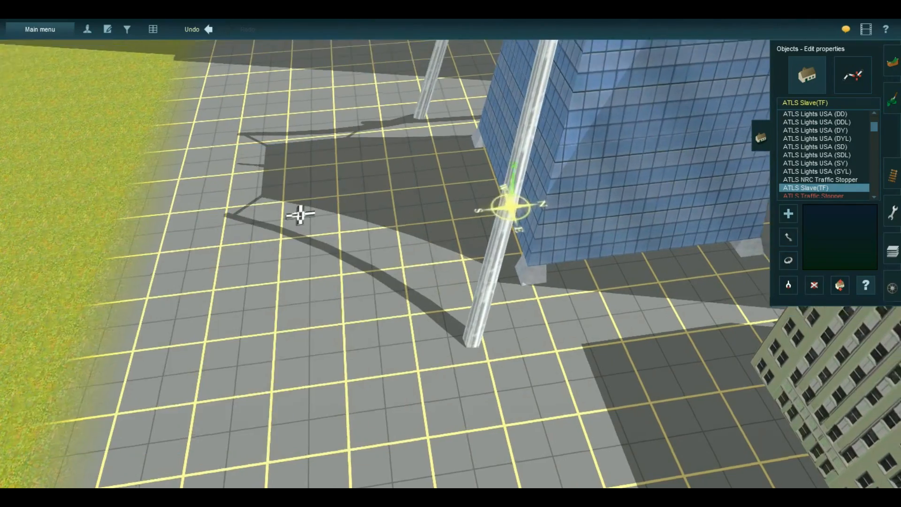
pyautogui.moveTo(511, 207); pyautogui.dragTo(483, 201, button='right')
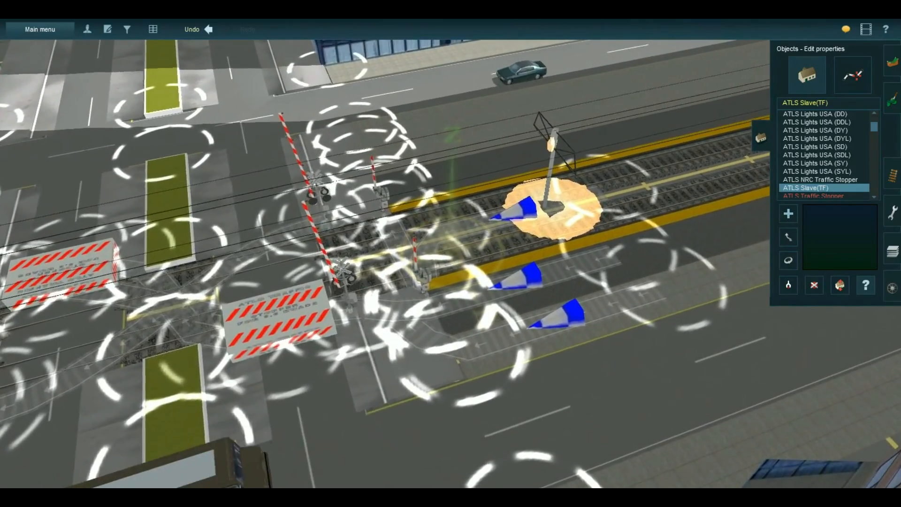
pyautogui.click(517, 279)
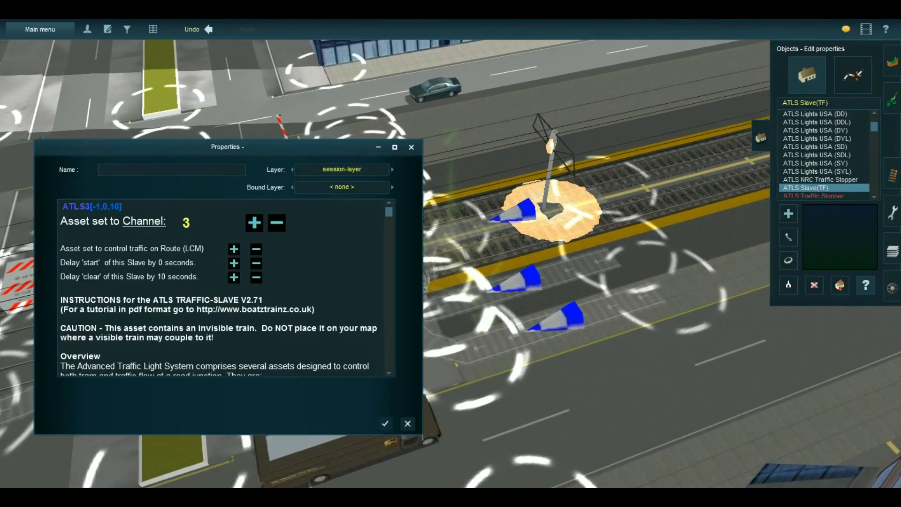
pyautogui.press('Escape')
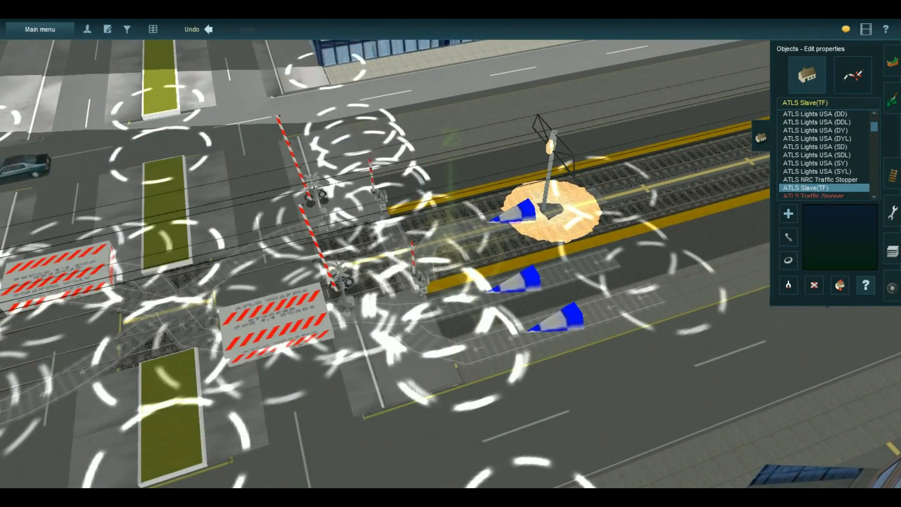
pyautogui.scroll(-5, 394, 253)
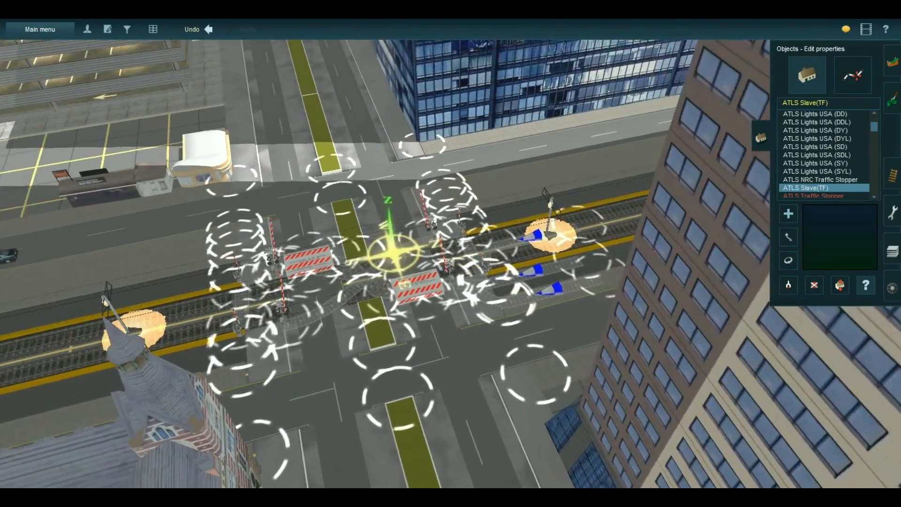
pyautogui.scroll(5, 394, 253)
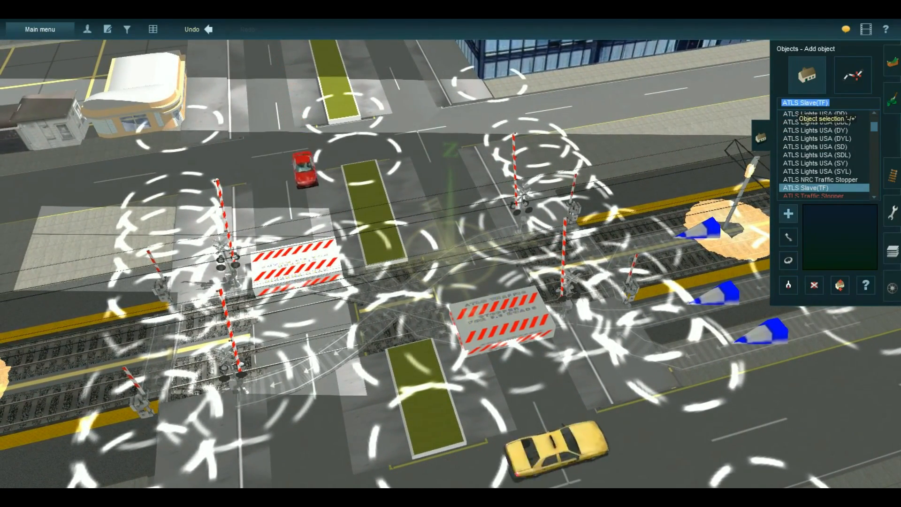
# Step: Search the object library for traffic objects and select Traffic Signal Gantry for placement
pyautogui.write('traffic')
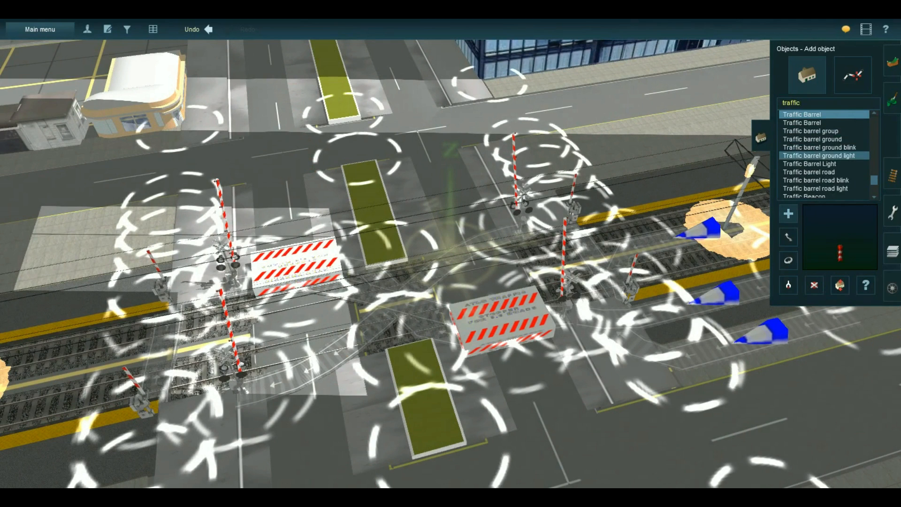
pyautogui.scroll(-8, 825, 155)
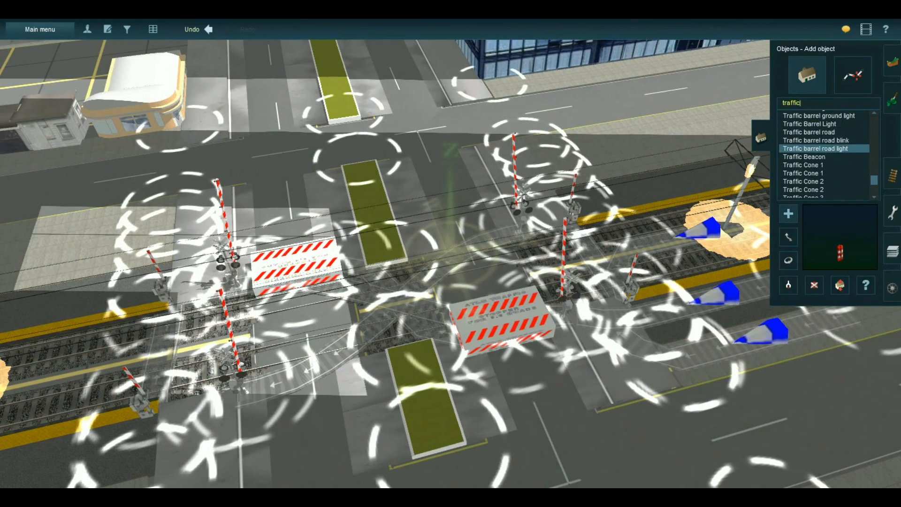
pyautogui.scroll(-5, 825, 151)
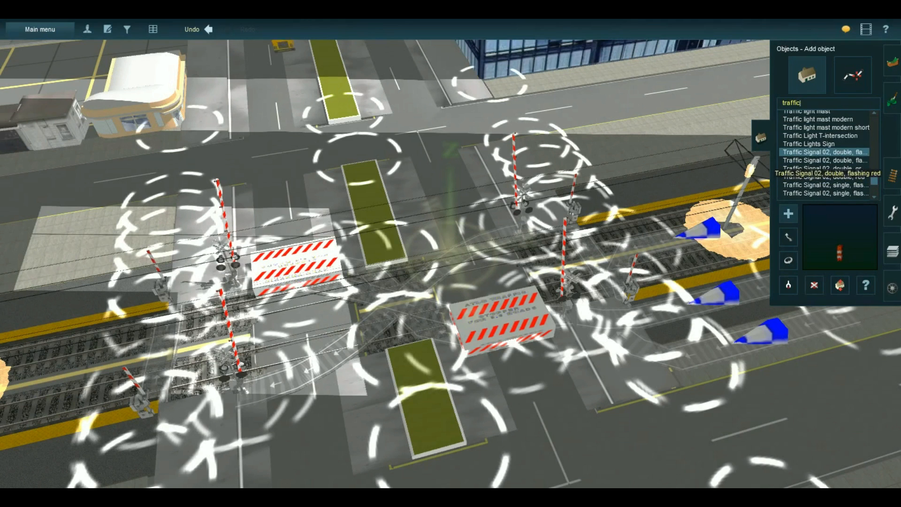
pyautogui.scroll(-4, 825, 152)
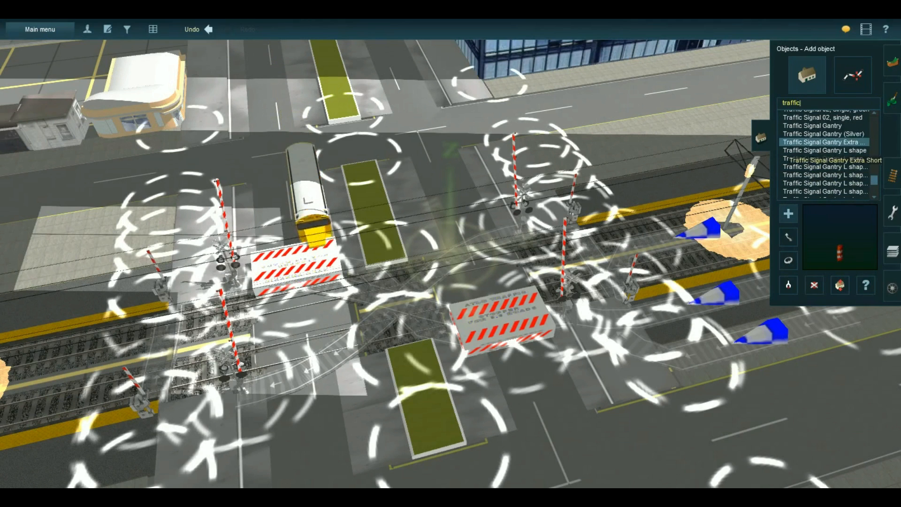
pyautogui.click(812, 125)
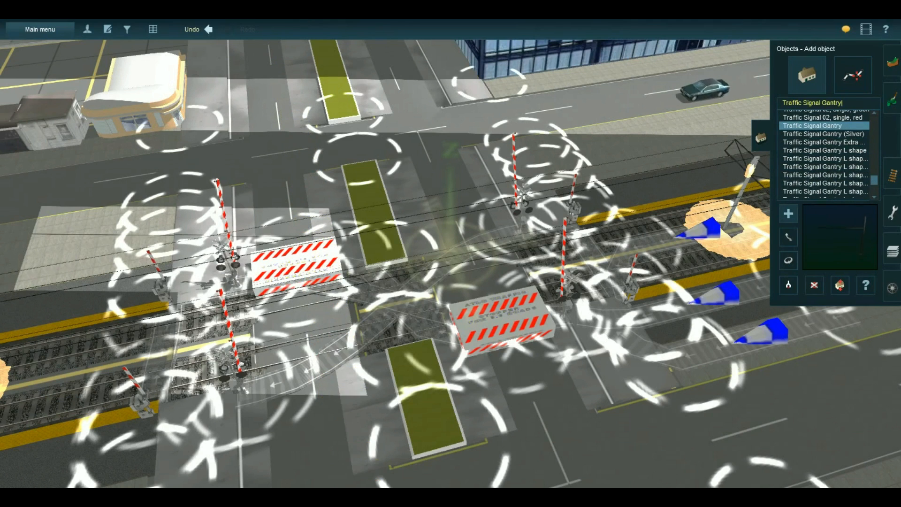
# Step: Place a Traffic Signal Gantry on the short grass median east of the tracks and rotate its arm north across the lanes
pyautogui.scroll(5, 385, 263)
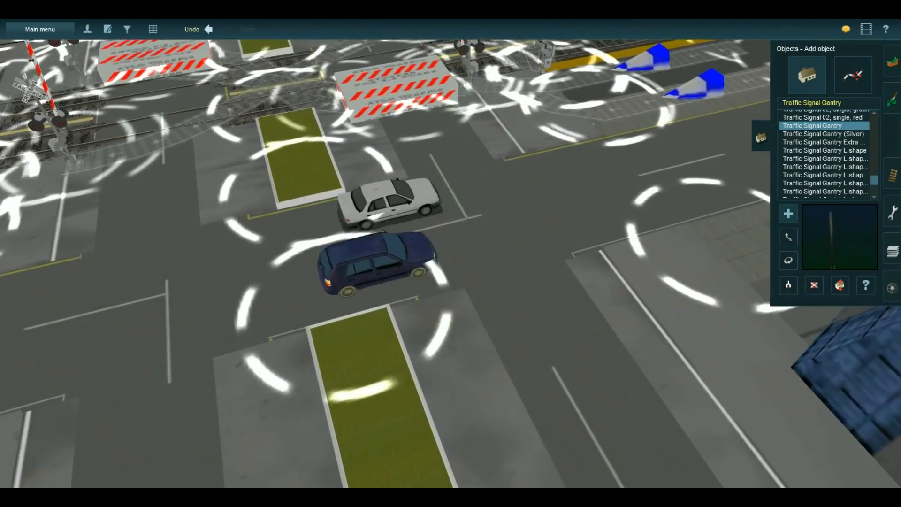
pyautogui.press('Up')
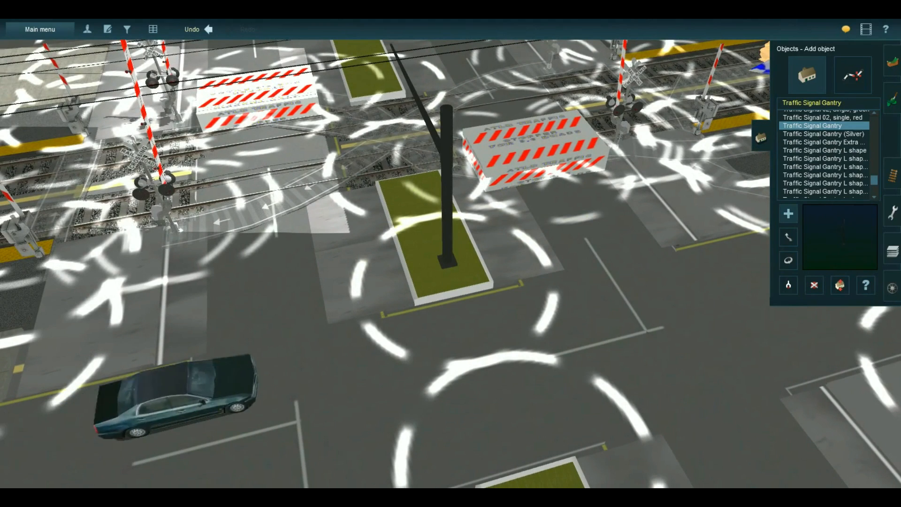
pyautogui.click(788, 260)
pyautogui.moveTo(447, 260); pyautogui.dragTo(447, 260)
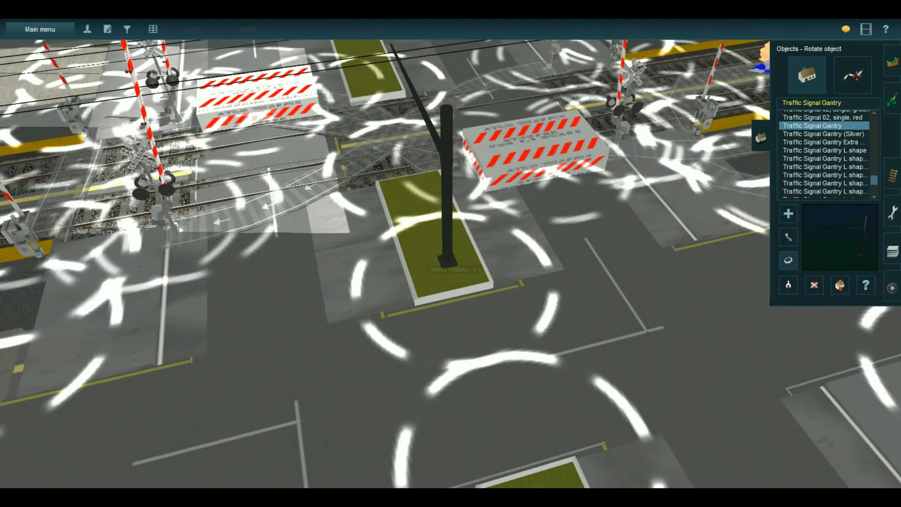
pyautogui.moveTo(347, 287); pyautogui.dragTo(318, 296)
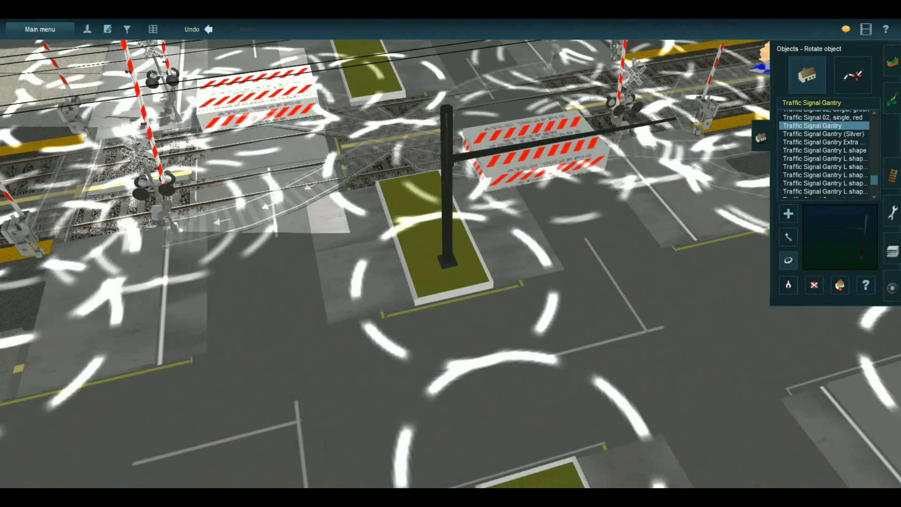
# Step: Place a second Traffic Signal Gantry on the northeast street corner with its arm reaching west over the cross street
pyautogui.rightClick(455, 312)
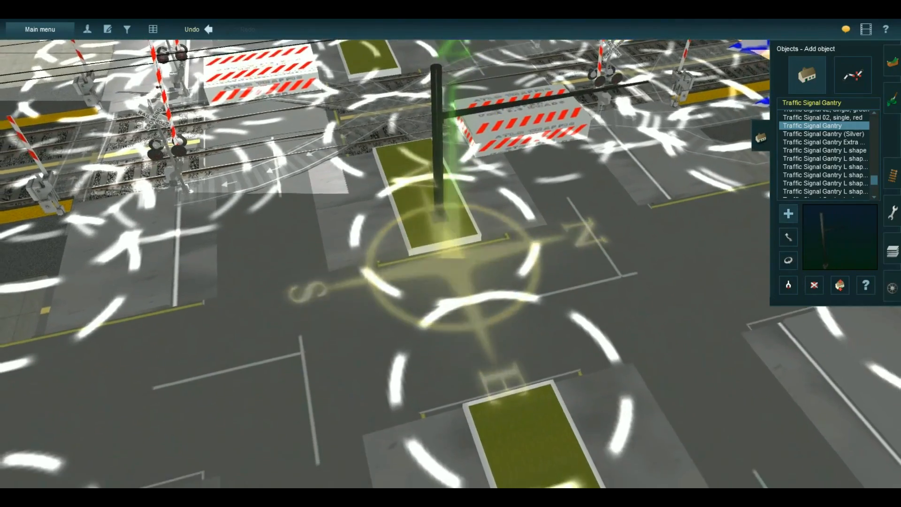
pyautogui.press('Left')
pyautogui.press('Up')
pyautogui.rightClick(482, 109)
pyautogui.press('Right')
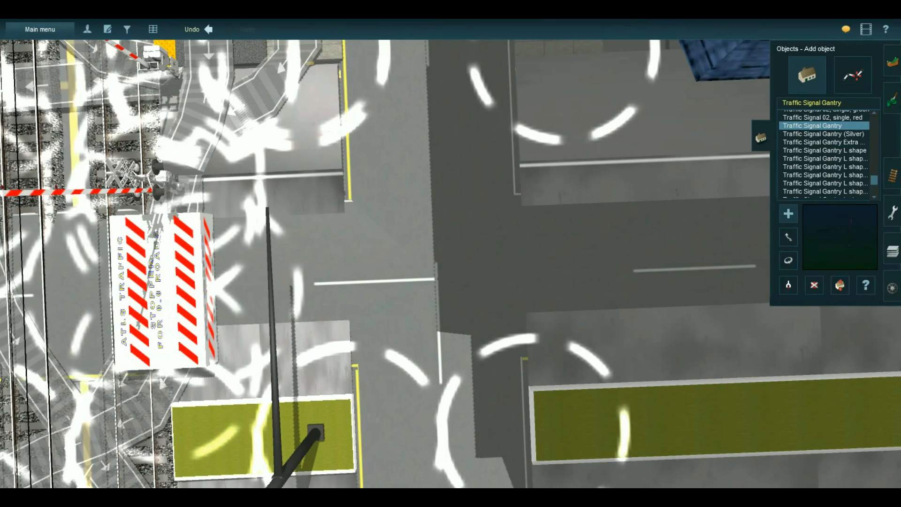
pyautogui.rightClick(462, 157)
pyautogui.rightClick(497, 192)
pyautogui.rightClick(475, 258)
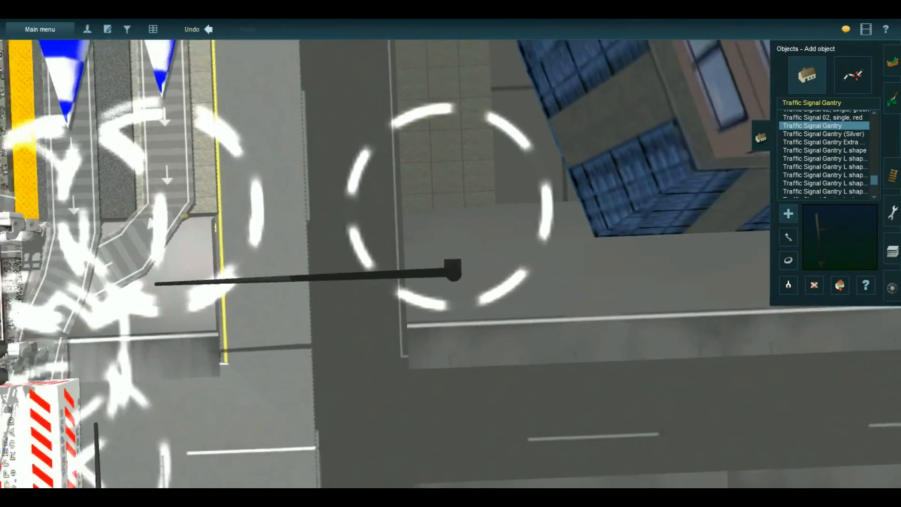
# Step: Place a Traffic Signal Gantry on the southwest corner beside the white-roofed building and rotate its arm east over the street
pyautogui.scroll(-4, 451, 264)
pyautogui.rightClick(366, 338)
pyautogui.rightClick(389, 338)
pyautogui.rightClick(305, 347)
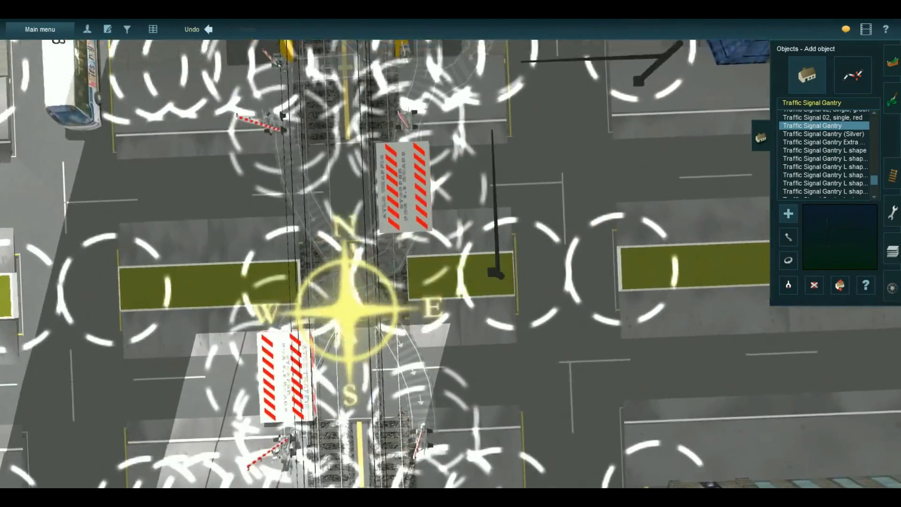
pyautogui.rightClick(319, 340)
pyautogui.rightClick(335, 335)
pyautogui.scroll(4, 366, 291)
pyautogui.rightClick(371, 272)
pyautogui.rightClick(425, 195)
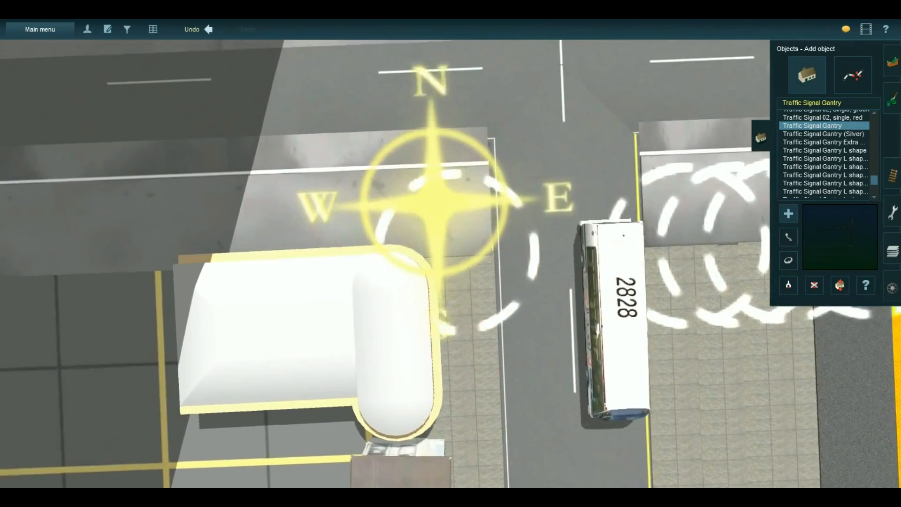
pyautogui.rightClick(457, 183)
pyautogui.scroll(2, 458, 197)
pyautogui.rightClick(454, 277)
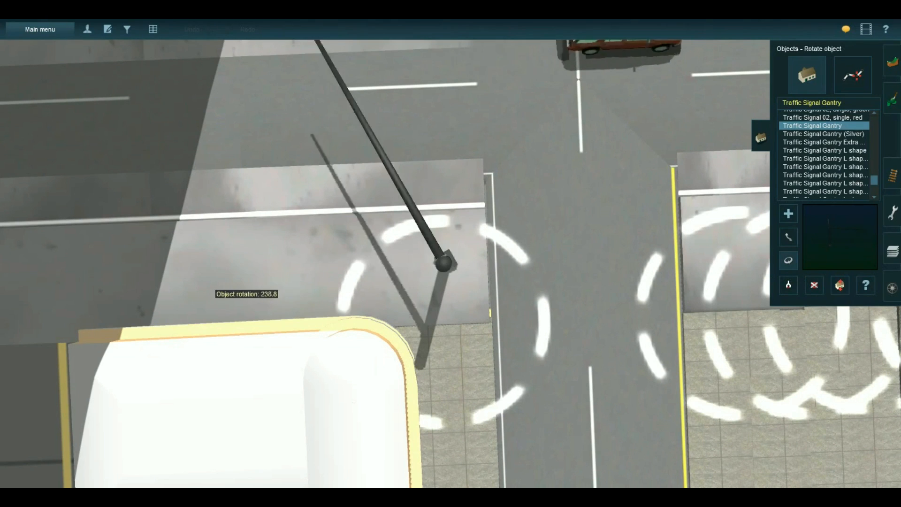
pyautogui.moveTo(126, 304); pyautogui.dragTo(131, 308)
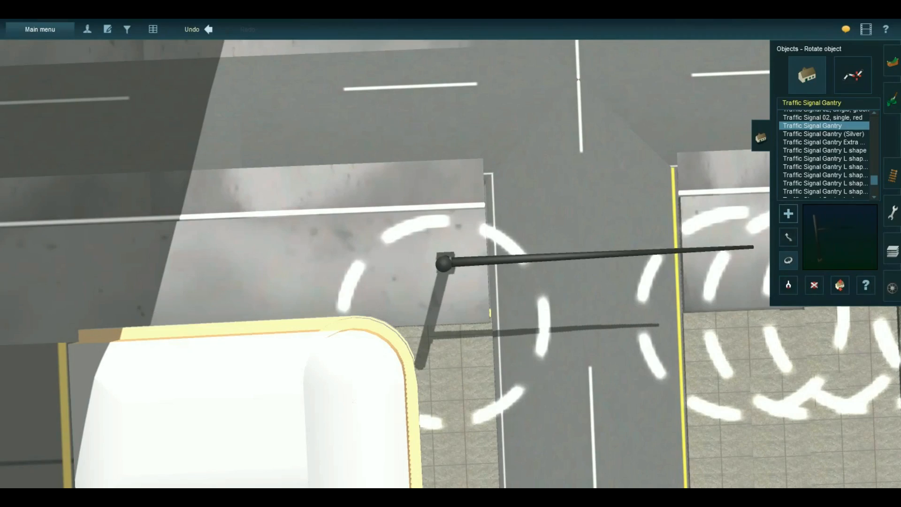
# Step: Place a Traffic Signal Gantry on the grass median west of the tracks and rotate its arm south across the lanes
pyautogui.click(788, 213)
pyautogui.scroll(-5, 450, 263)
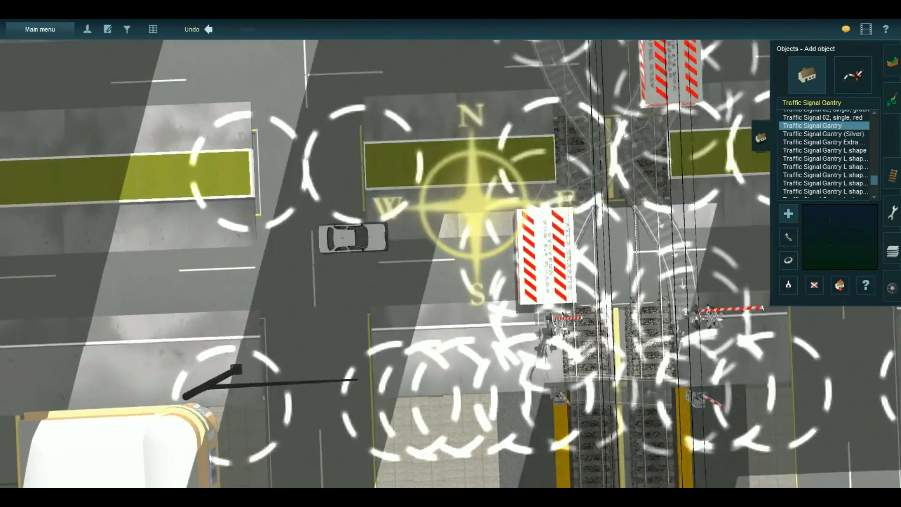
pyautogui.scroll(3, 451, 263)
pyautogui.rightClick(411, 197)
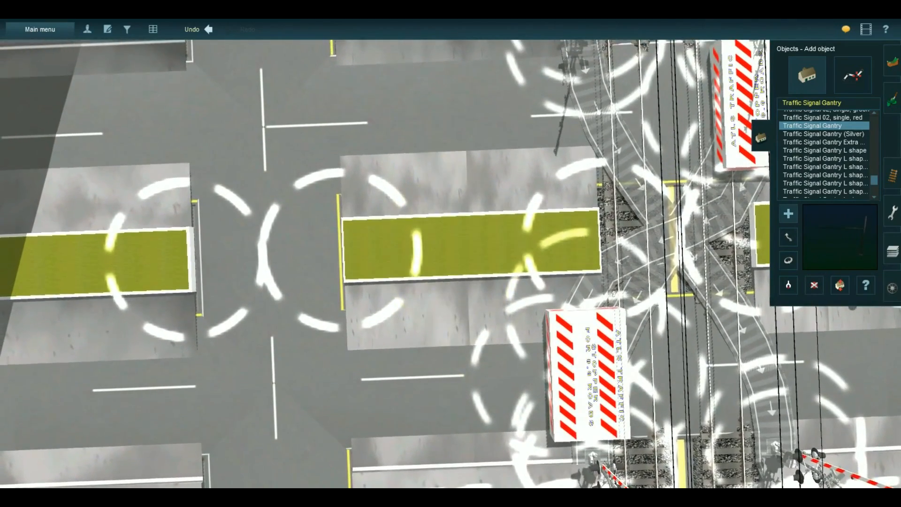
pyautogui.click(451, 228)
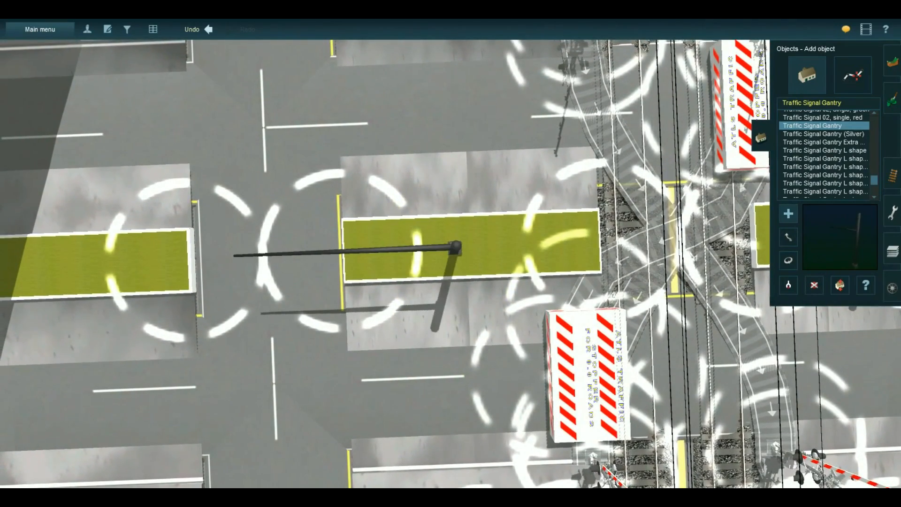
pyautogui.press('r')
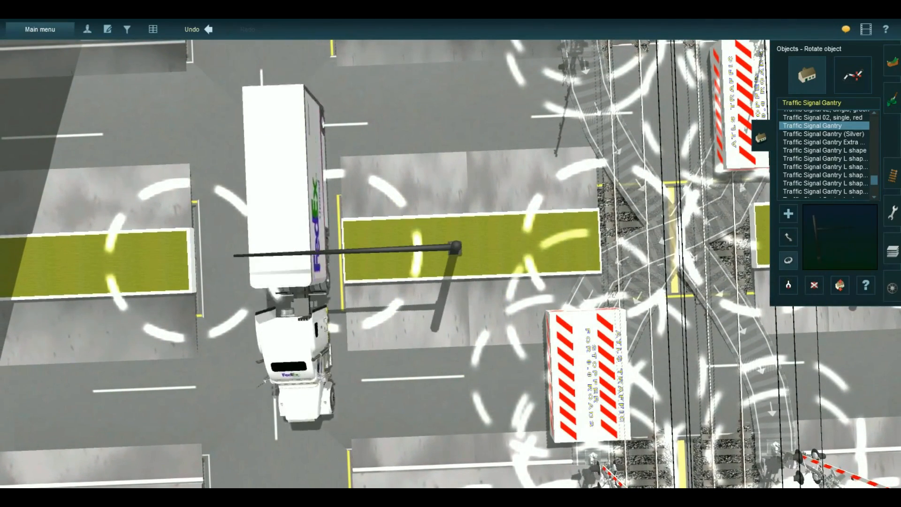
pyautogui.moveTo(454, 247); pyautogui.dragTo(572, 285)
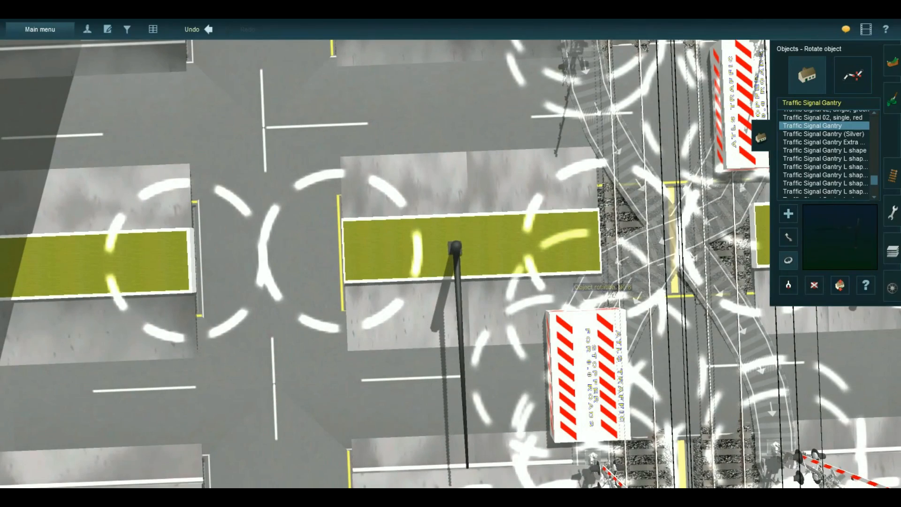
# Step: Examine the placed signal gantries and their arms around the crossing from several angles
pyautogui.rightClick(650, 283)
pyautogui.scroll(-3, 650, 283)
pyautogui.press('Left')
pyautogui.press('Down')
pyautogui.rightClick(601, 270)
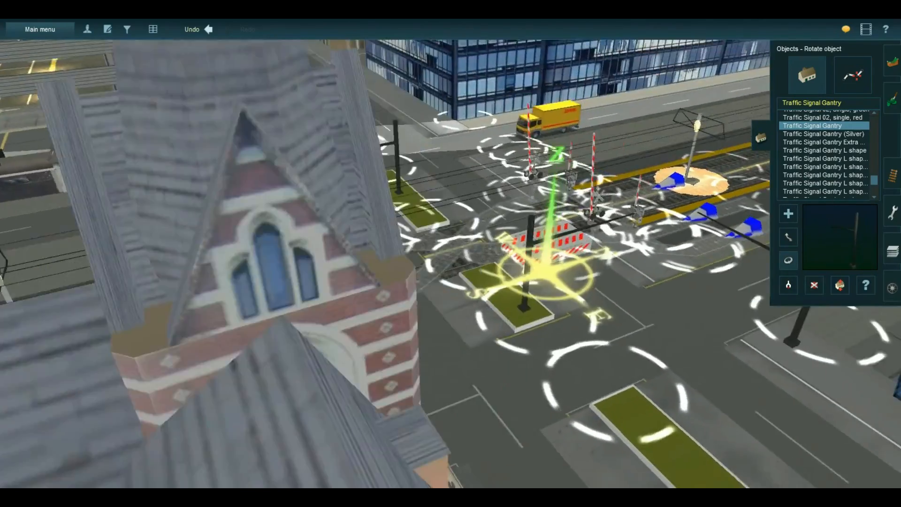
pyautogui.rightClick(624, 298)
pyautogui.press('Left')
pyautogui.rightClick(452, 295)
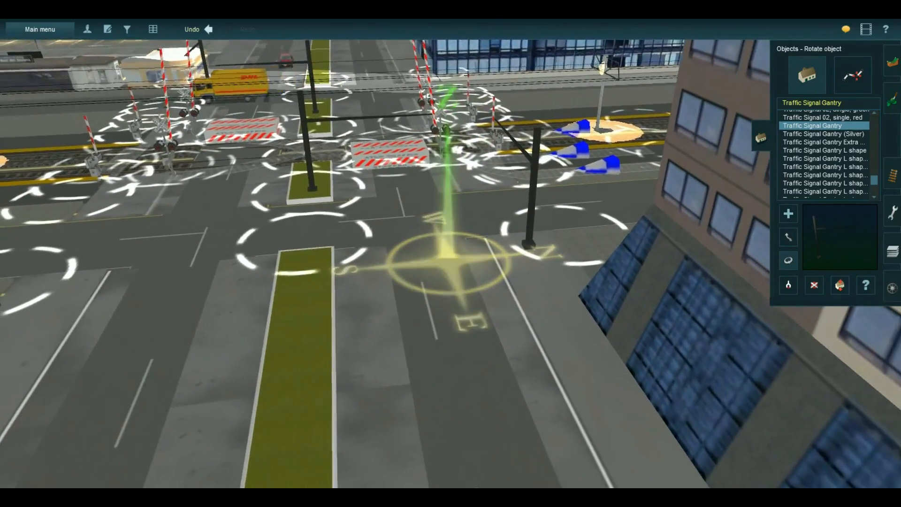
pyautogui.press('Up')
pyautogui.rightClick(439, 289)
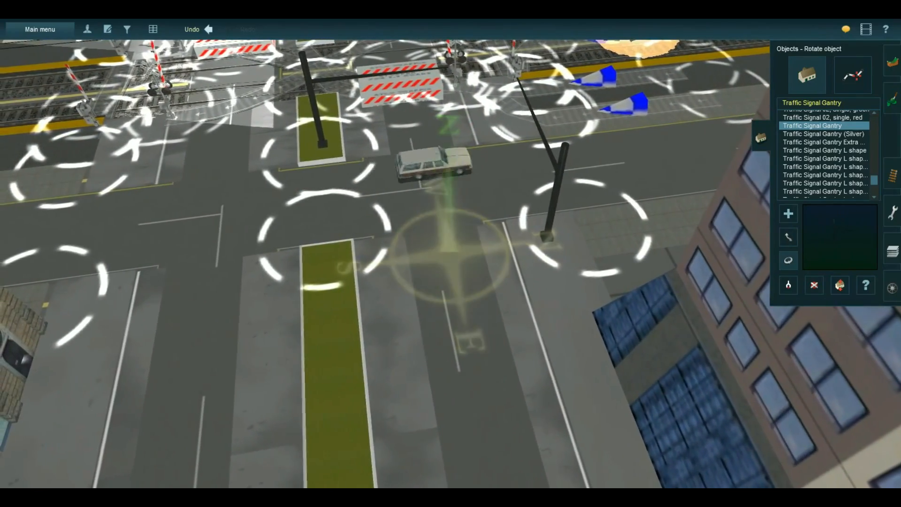
pyautogui.rightClick(441, 214)
pyautogui.press('Left')
pyautogui.rightClick(425, 284)
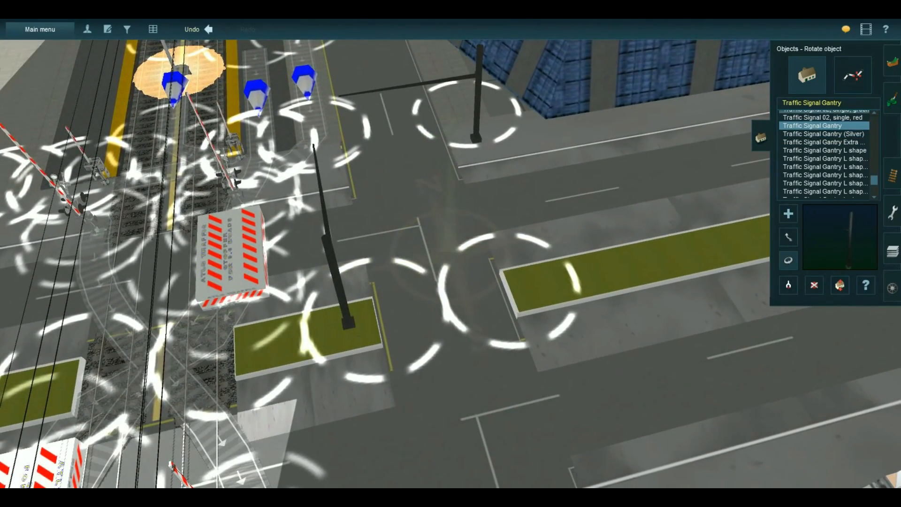
# Step: Search the objects for atls and place an ATLS US 5 Light Doghouse 'Right' Signal Black on the cross street's west lane near the northeast gantry
pyautogui.click(812, 103)
pyautogui.write('a')
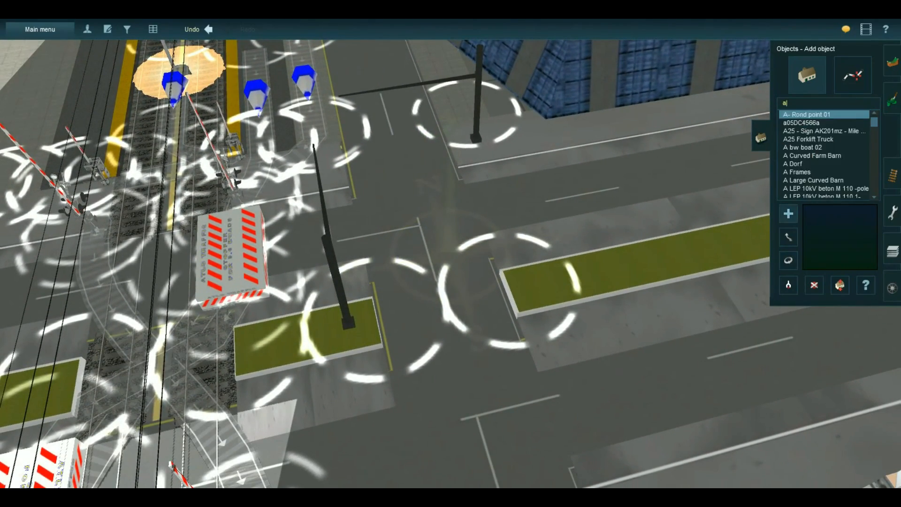
pyautogui.write('tls')
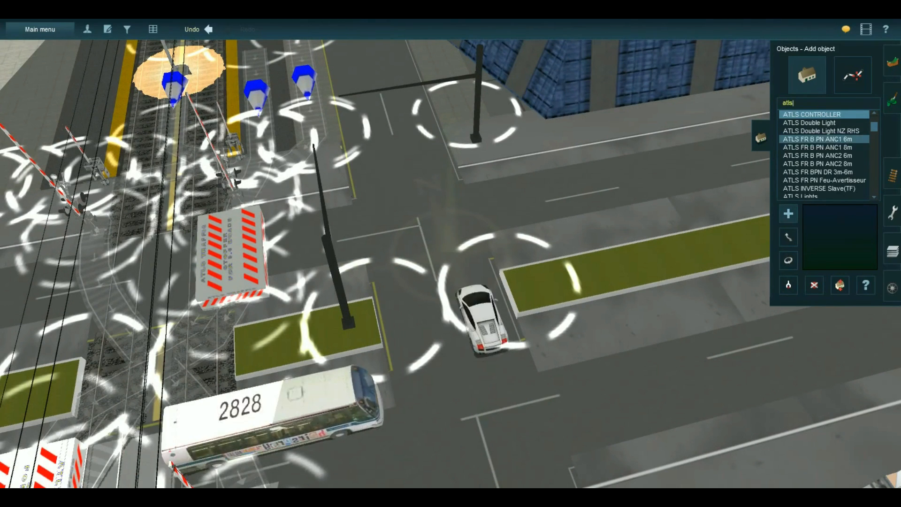
pyautogui.scroll(-5, 824, 155)
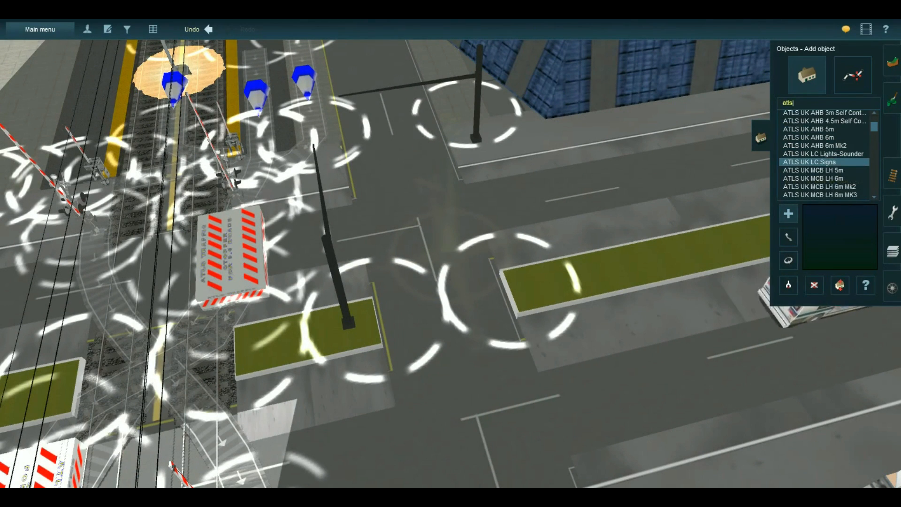
pyautogui.scroll(-5, 824, 162)
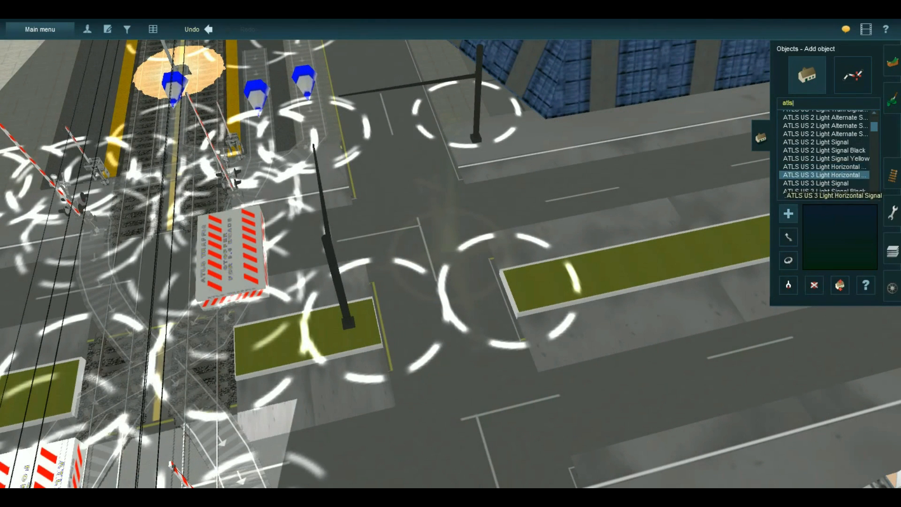
pyautogui.scroll(-3, 825, 176)
pyautogui.scroll(-3, 824, 180)
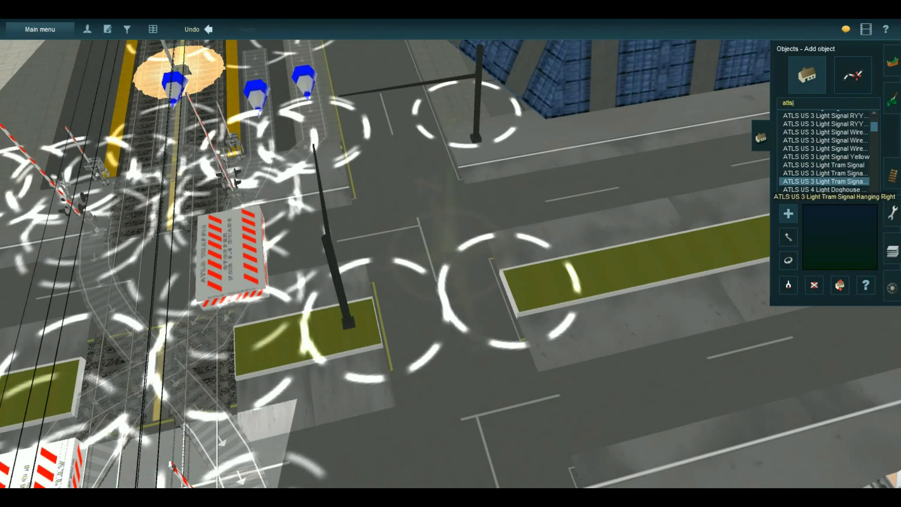
pyautogui.scroll(-6, 824, 180)
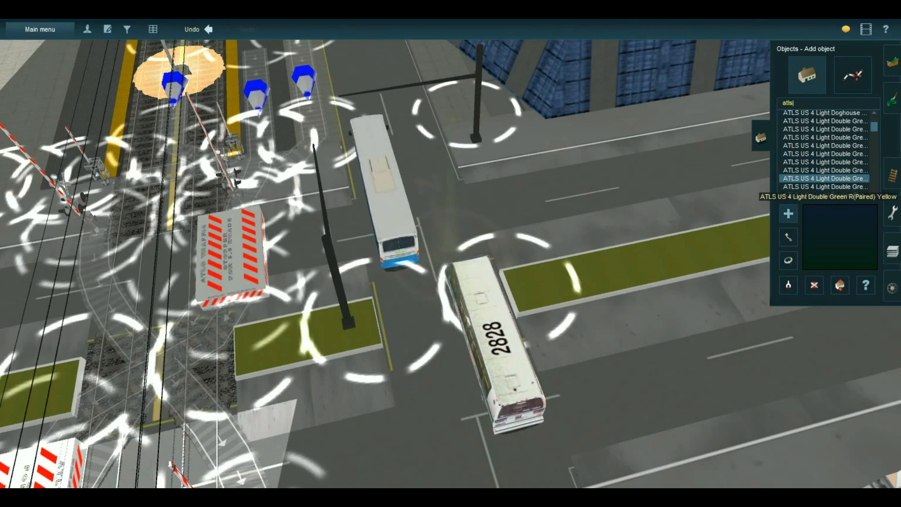
pyautogui.scroll(-6, 825, 179)
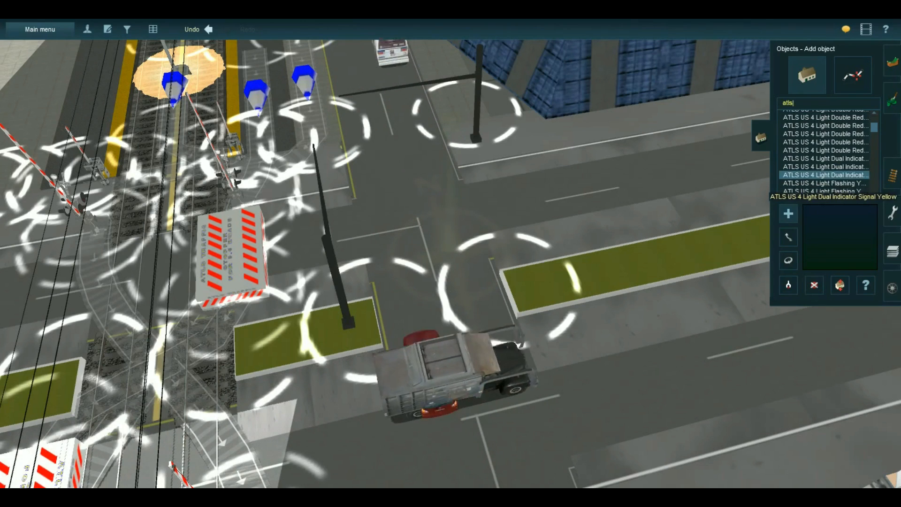
pyautogui.scroll(-3, 825, 171)
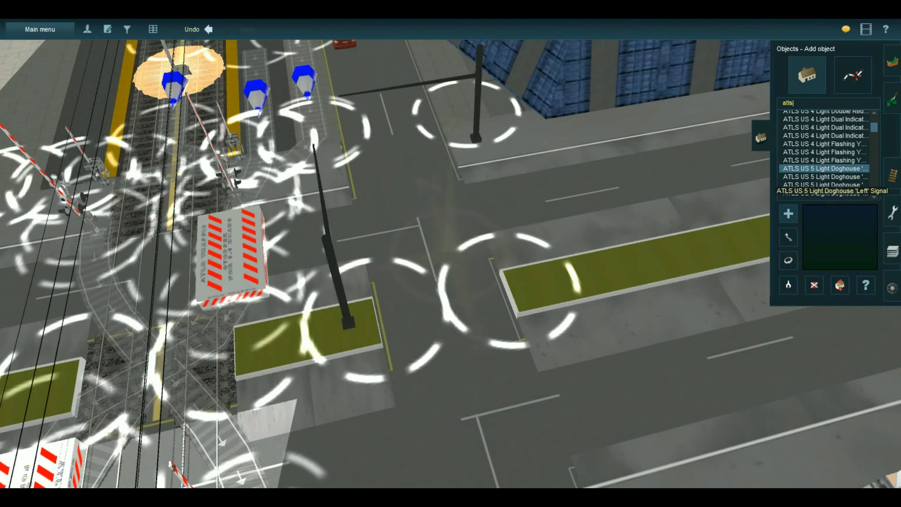
pyautogui.click(825, 169)
pyautogui.click(824, 176)
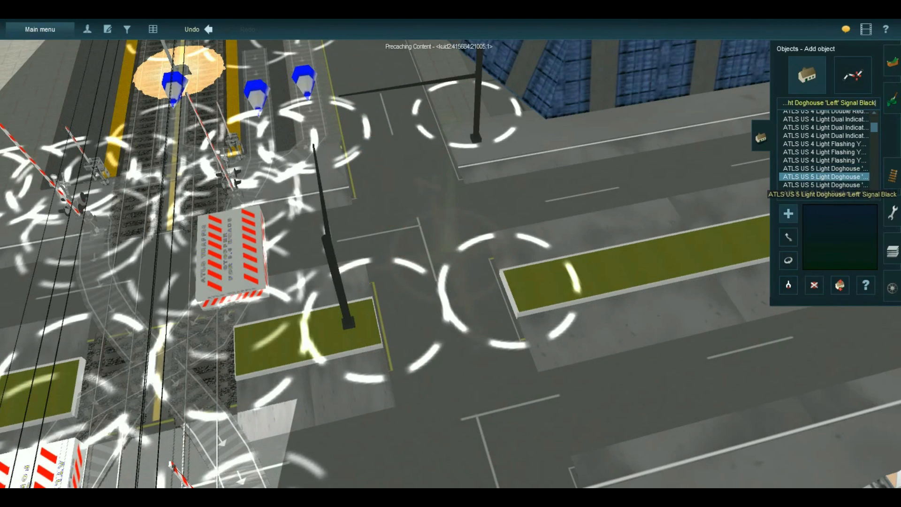
pyautogui.scroll(-1, 825, 176)
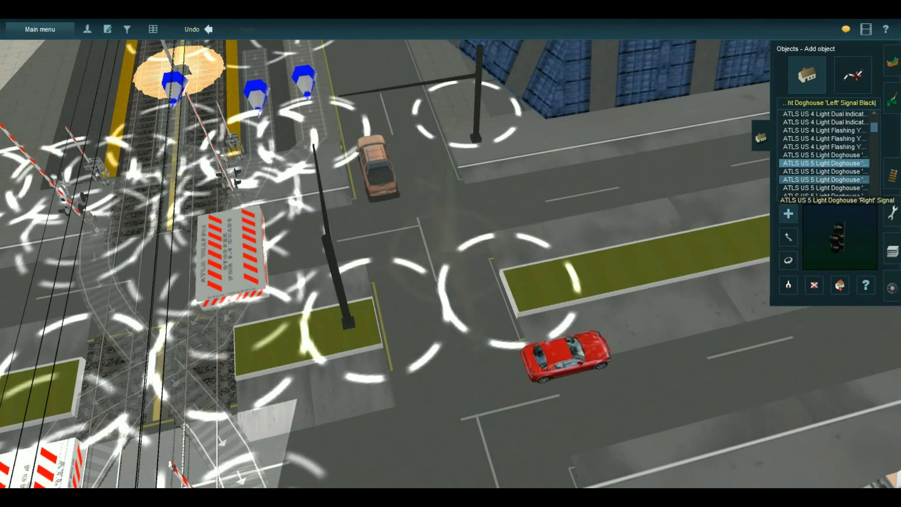
pyautogui.click(825, 188)
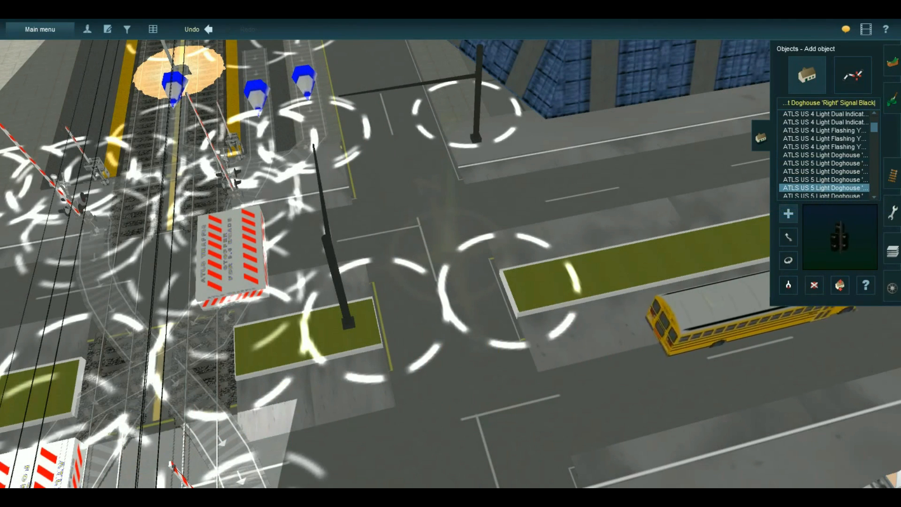
pyautogui.click(369, 161)
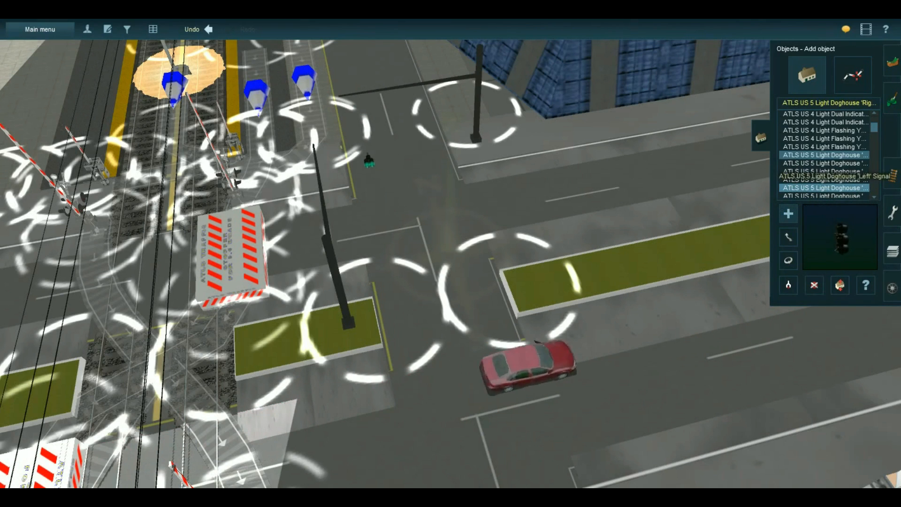
# Step: Place an ATLS US 3 Light Signal Black on the cross street, east of the doghouse signal
pyautogui.scroll(5, 825, 172)
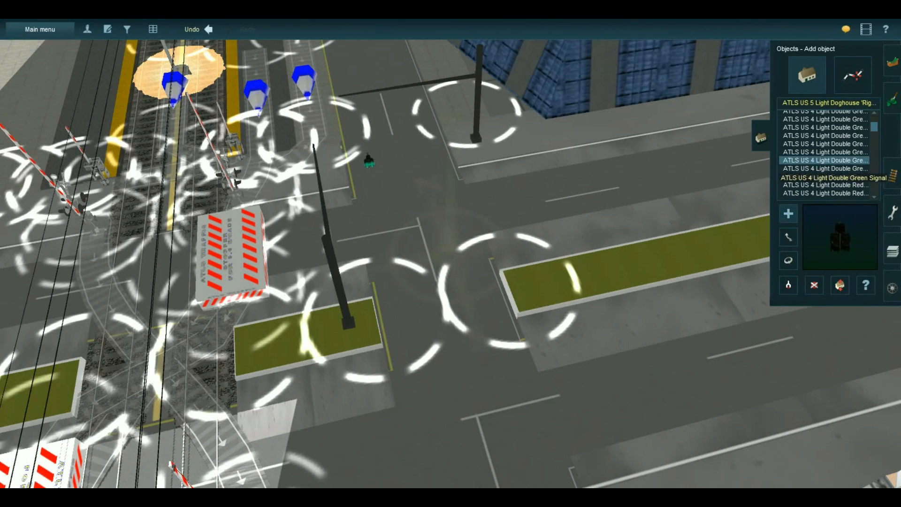
pyautogui.scroll(5, 825, 174)
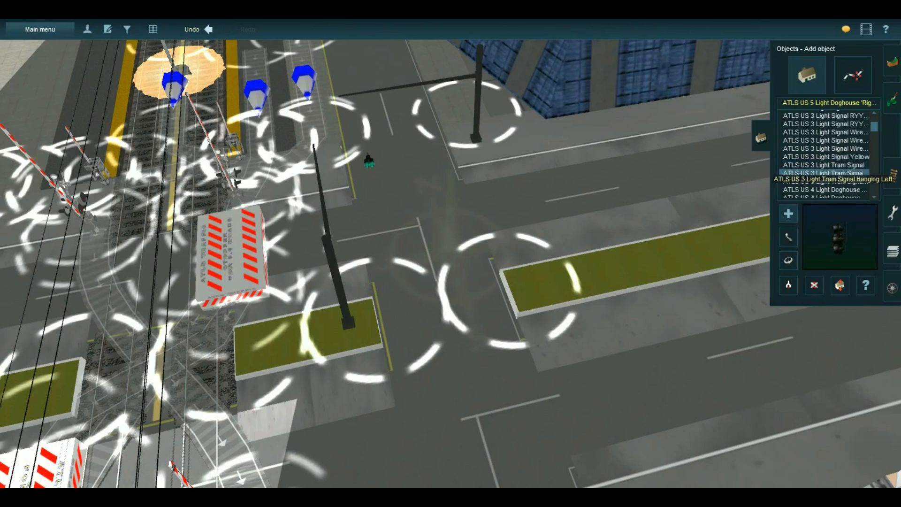
pyautogui.scroll(3, 824, 174)
pyautogui.scroll(2, 824, 172)
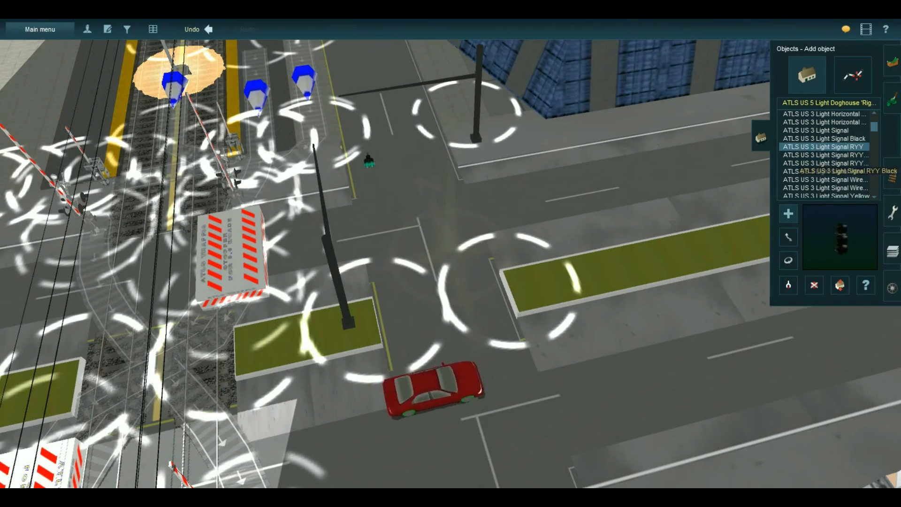
pyautogui.click(824, 139)
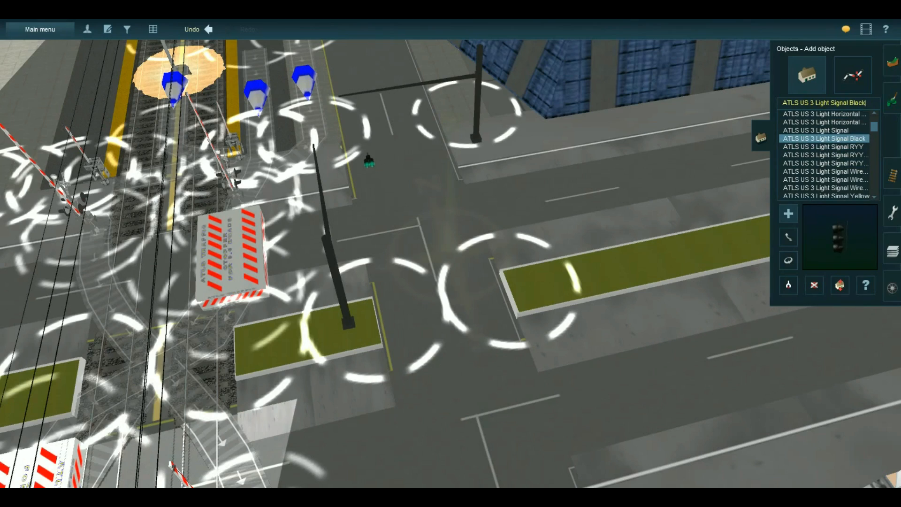
pyautogui.rightClick(425, 172)
pyautogui.scroll(5, 425, 172)
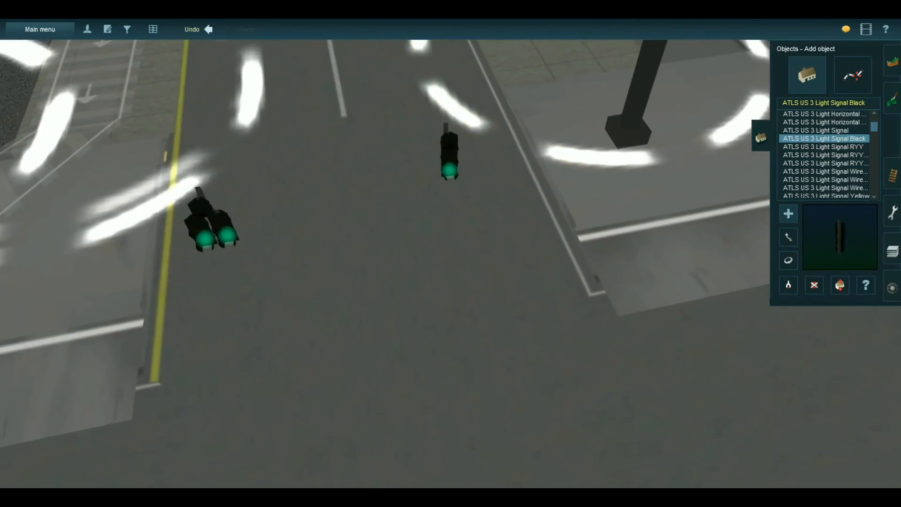
# Step: Raise the doghouse signal and the three-light signal to the height of the northeast gantry's arm
pyautogui.scroll(-3, 425, 172)
pyautogui.press('h')
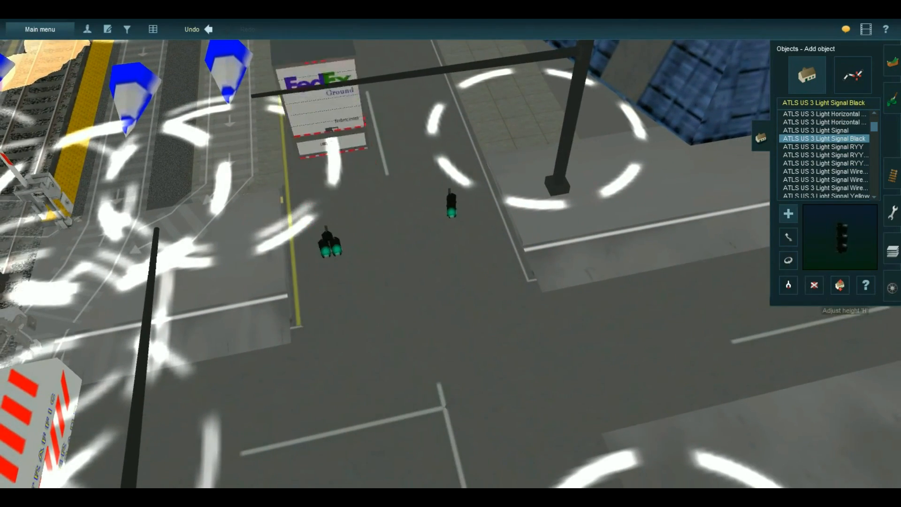
pyautogui.moveTo(331, 244); pyautogui.dragTo(301, 131)
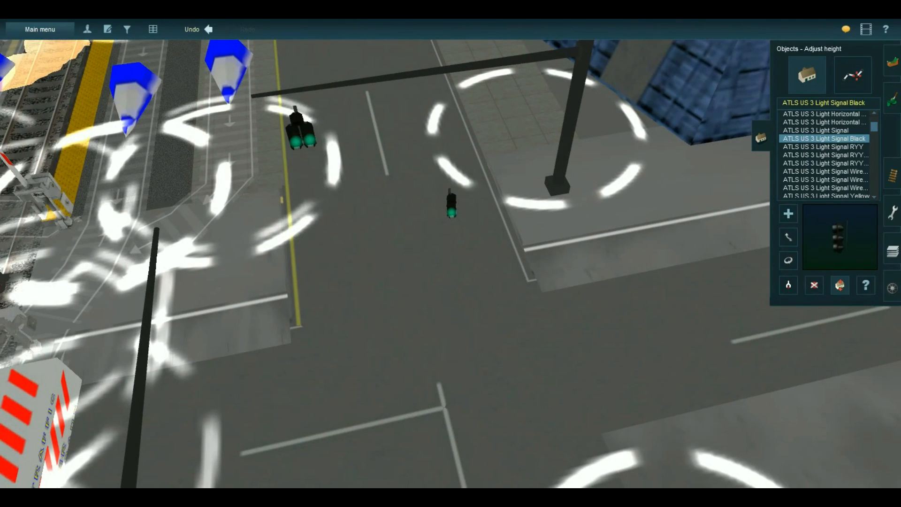
pyautogui.moveTo(452, 212); pyautogui.dragTo(452, 193)
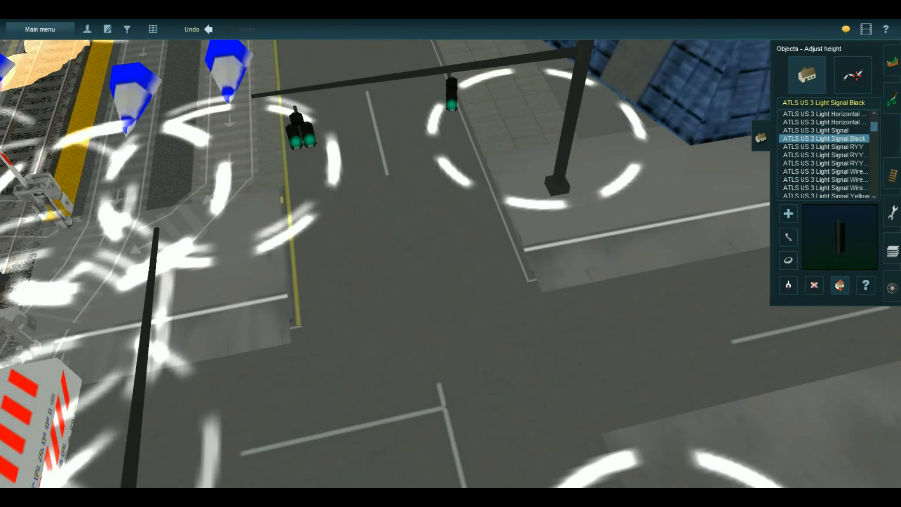
# Step: Set the doghouse signal's left lights to Route 5 with a left arrow and its right/red lights to Route 1, and check the three-light signal's properties
pyautogui.click(865, 285)
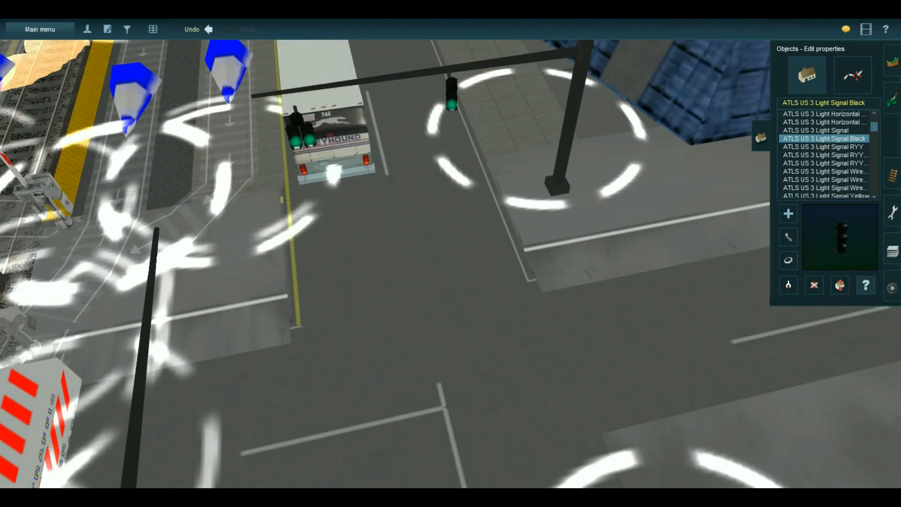
pyautogui.click(301, 132)
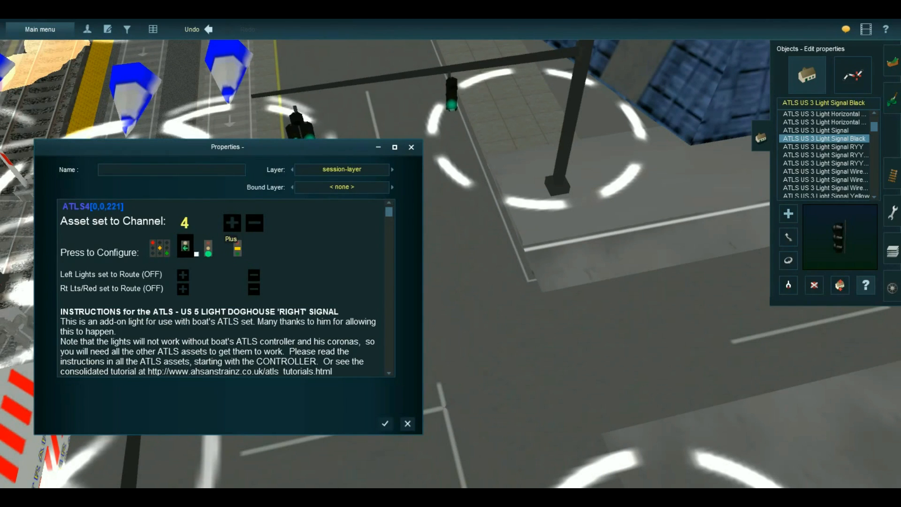
pyautogui.click(183, 274)
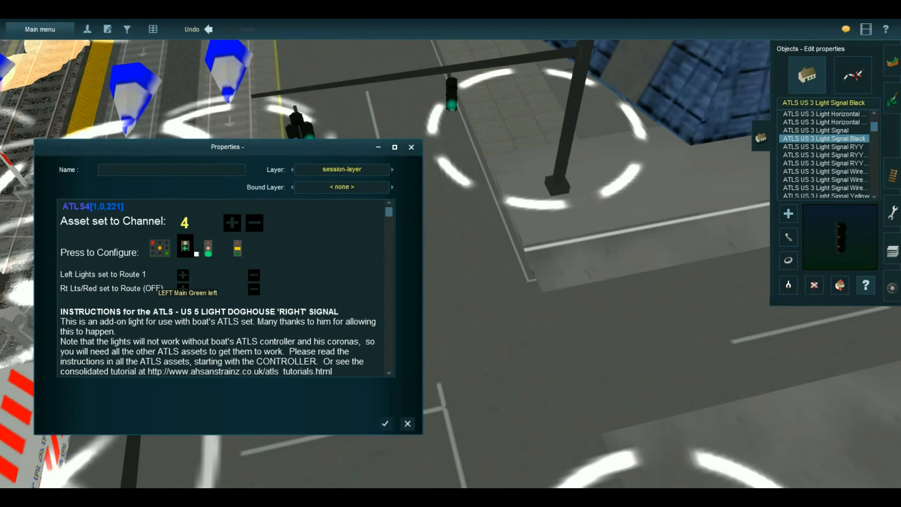
pyautogui.click(183, 288)
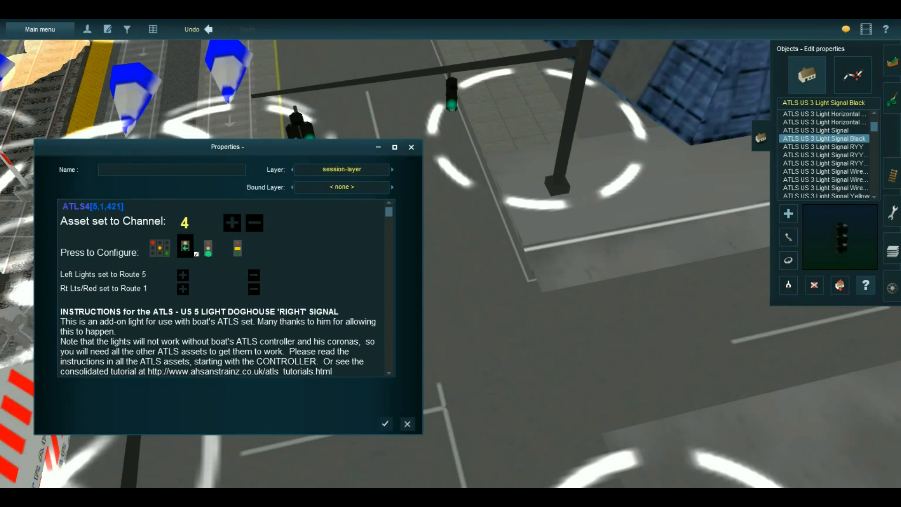
pyautogui.click(385, 423)
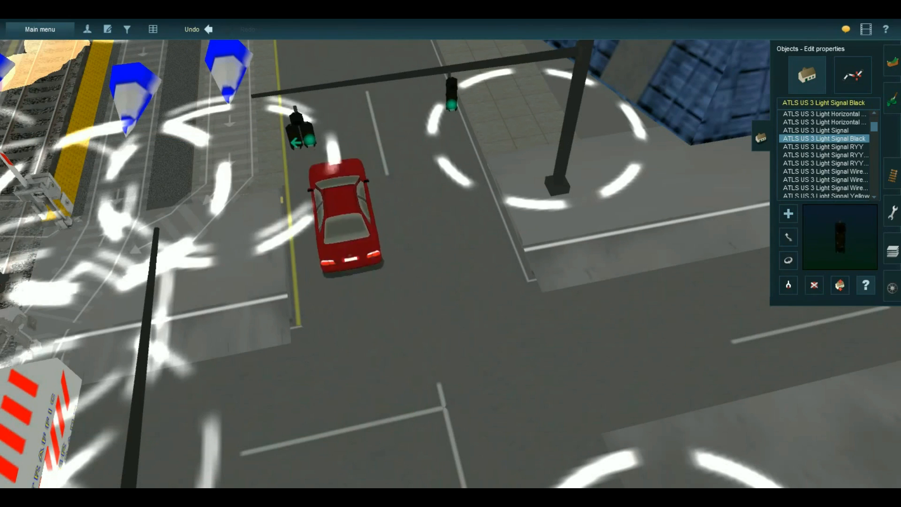
pyautogui.click(451, 93)
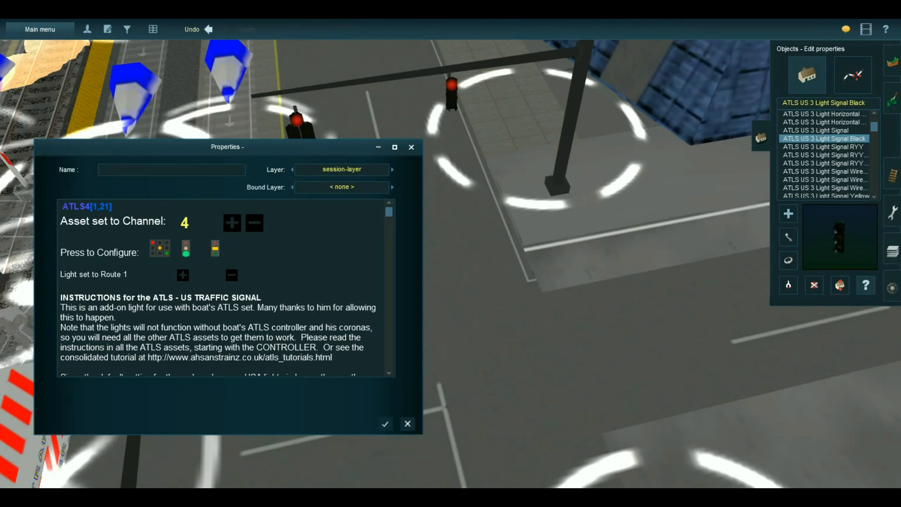
pyautogui.press('Escape')
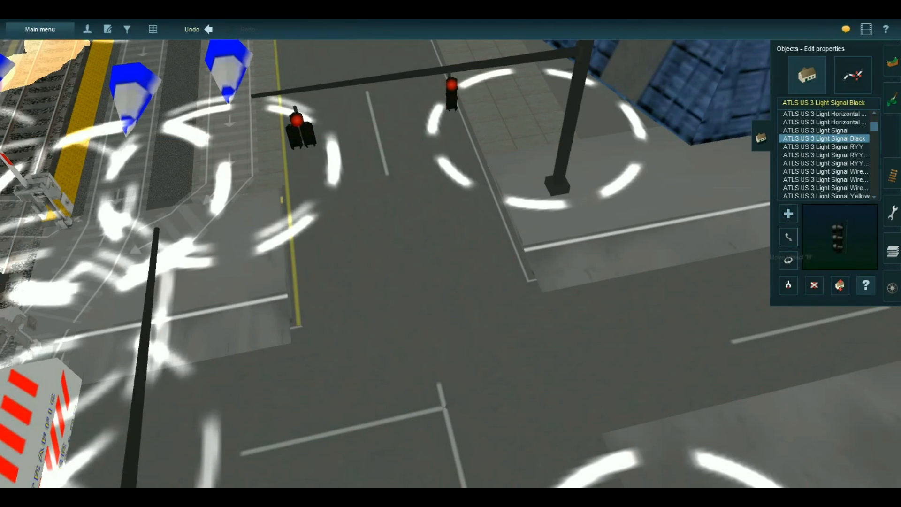
# Step: Move the doghouse signal and the three-light signal against the northeast gantry's arm, each above its lane, and check them from street level
pyautogui.click(788, 237)
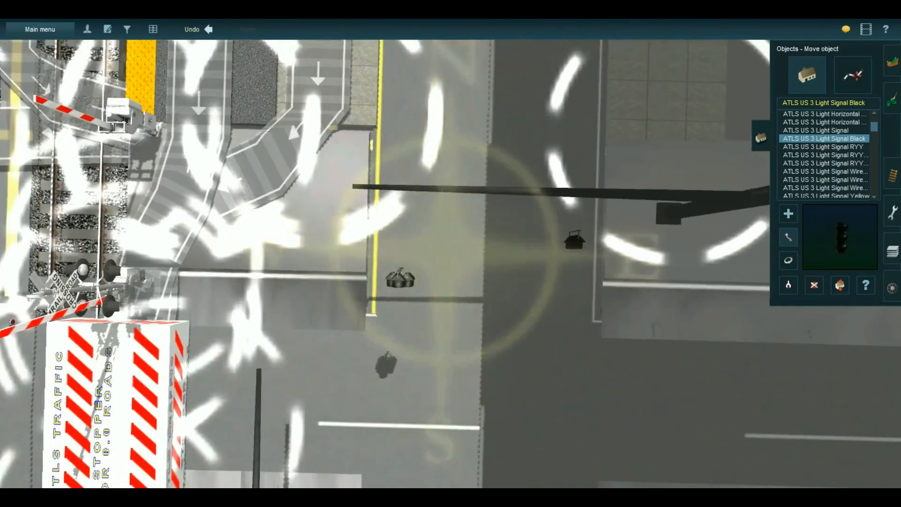
pyautogui.rightClick(422, 213)
pyautogui.scroll(3, 422, 213)
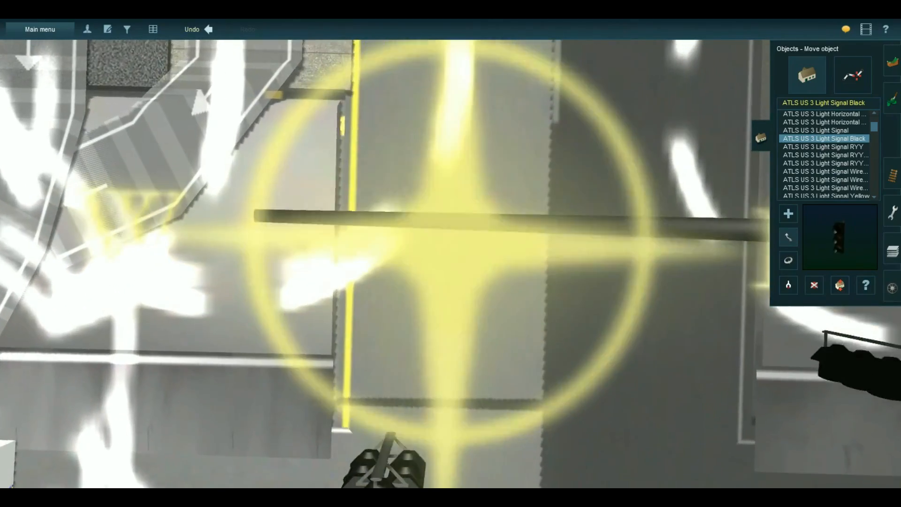
pyautogui.scroll(-3, 450, 263)
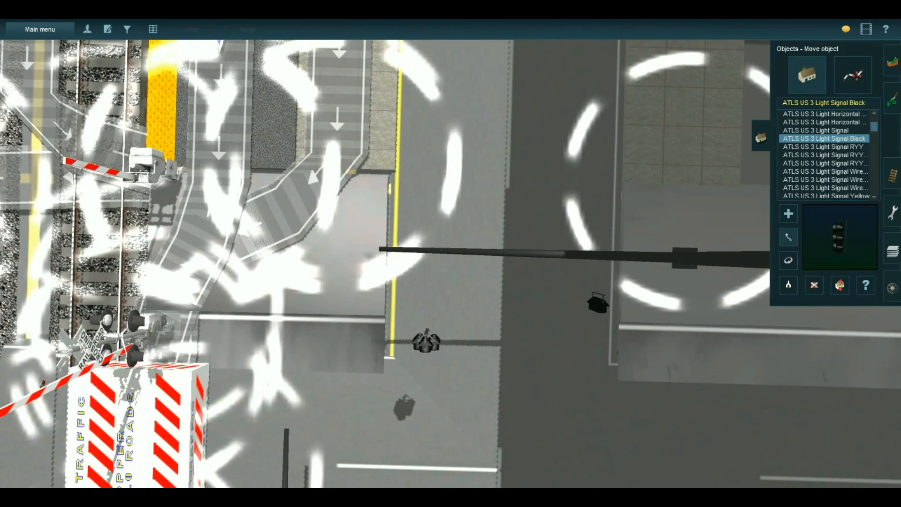
pyautogui.moveTo(426, 341); pyautogui.dragTo(455, 265)
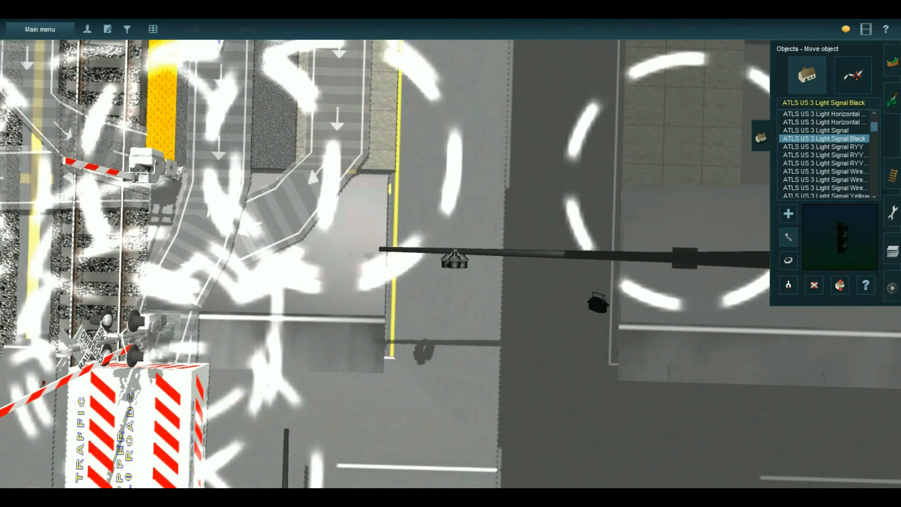
pyautogui.press('Right')
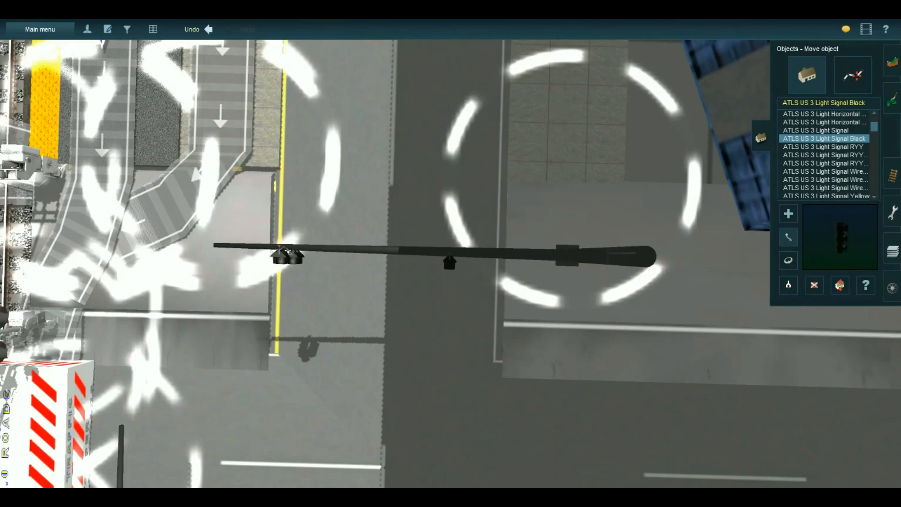
pyautogui.press('Down')
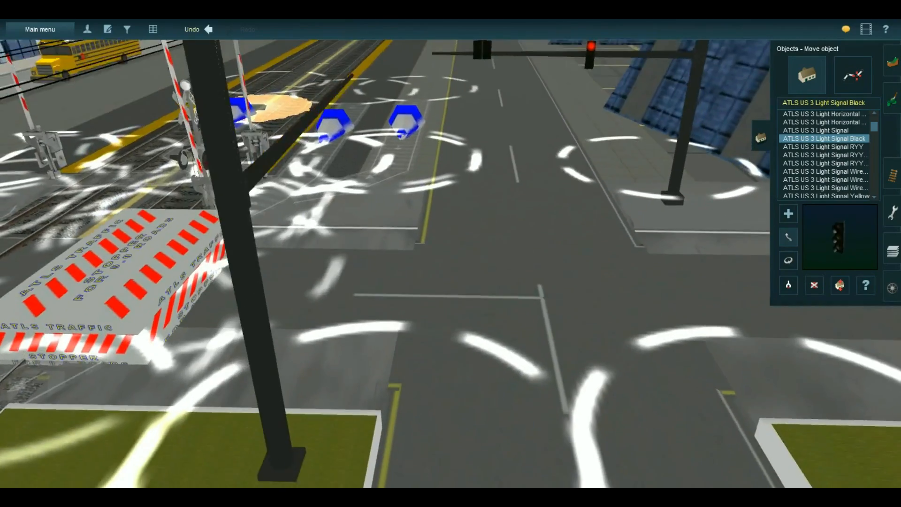
pyautogui.press('Down')
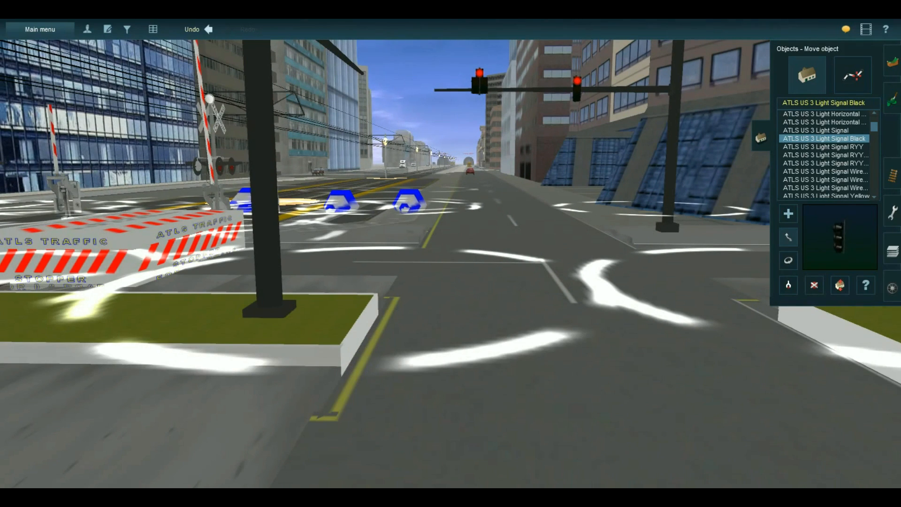
# Step: Pick up the ATLS US 5 Light Doghouse 'Right' Signal Black from the northeast gantry and place one on the cross street near the southwest gantry
pyautogui.click(788, 285)
pyautogui.click(479, 82)
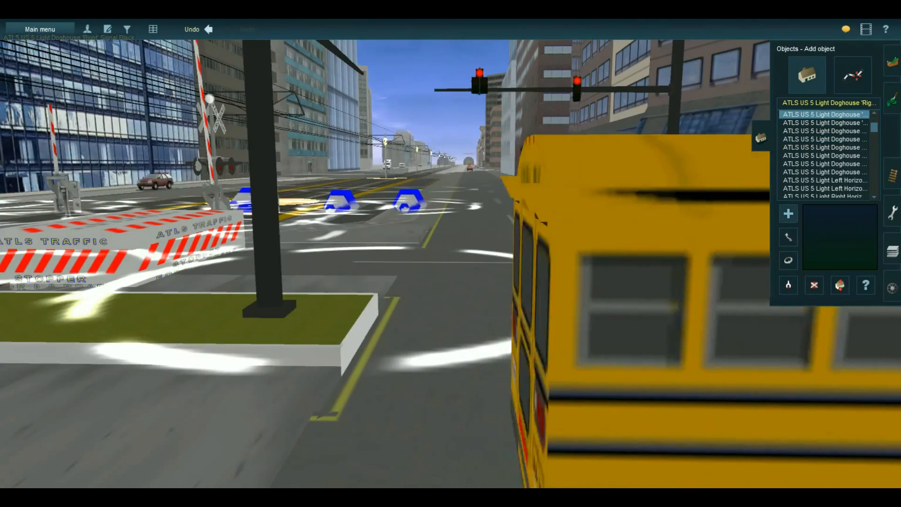
pyautogui.press('Down')
pyautogui.press('Down')
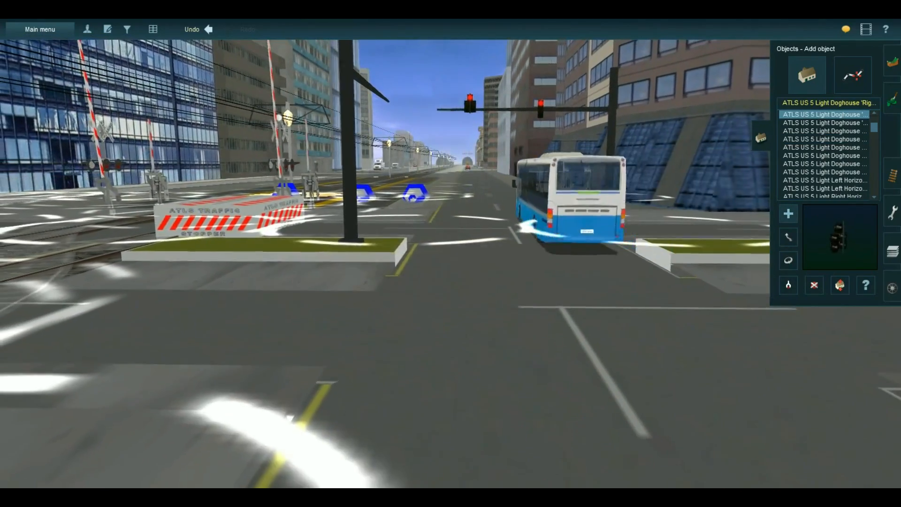
pyautogui.press('Up')
pyautogui.press('Left')
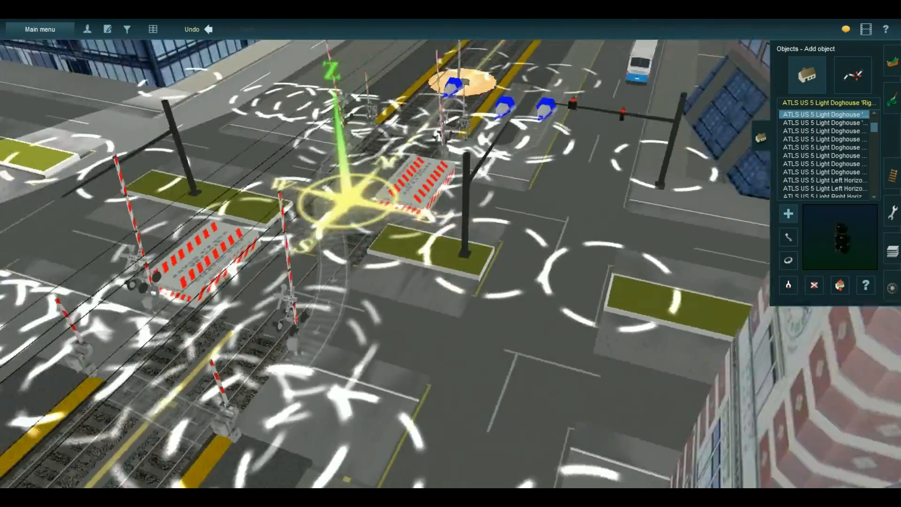
pyautogui.press('Left')
pyautogui.press('Up')
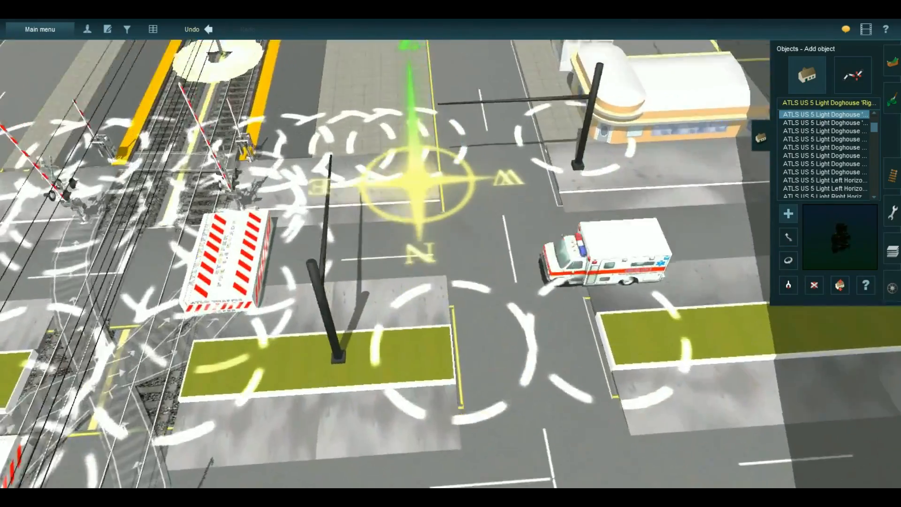
pyautogui.press('Up')
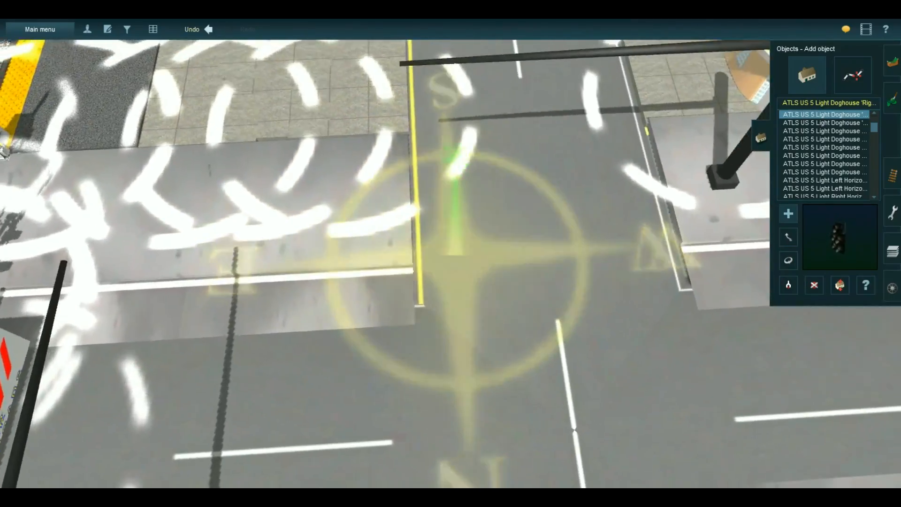
pyautogui.press('Down')
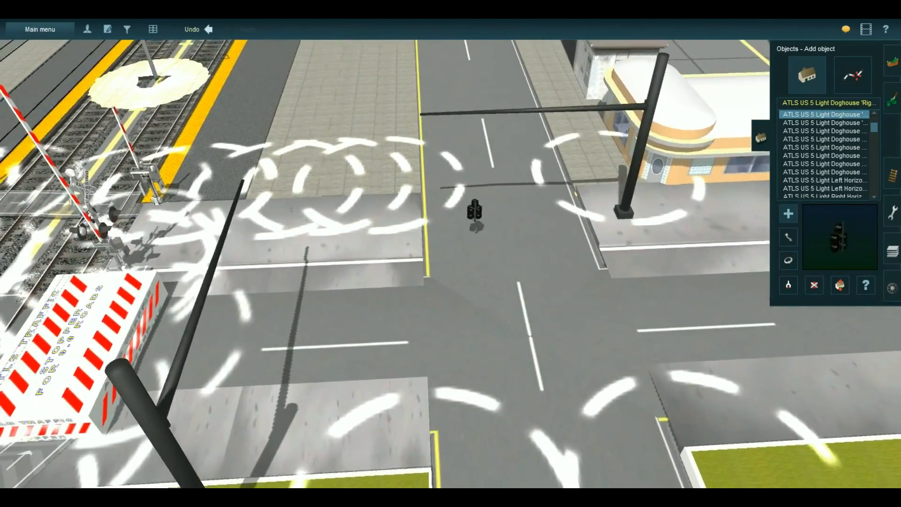
# Step: Pick up the ATLS US 3 Light Signal Black from the northeast gantry and place one west of the new doghouse signal, near the southwest gantry
pyautogui.press('Left')
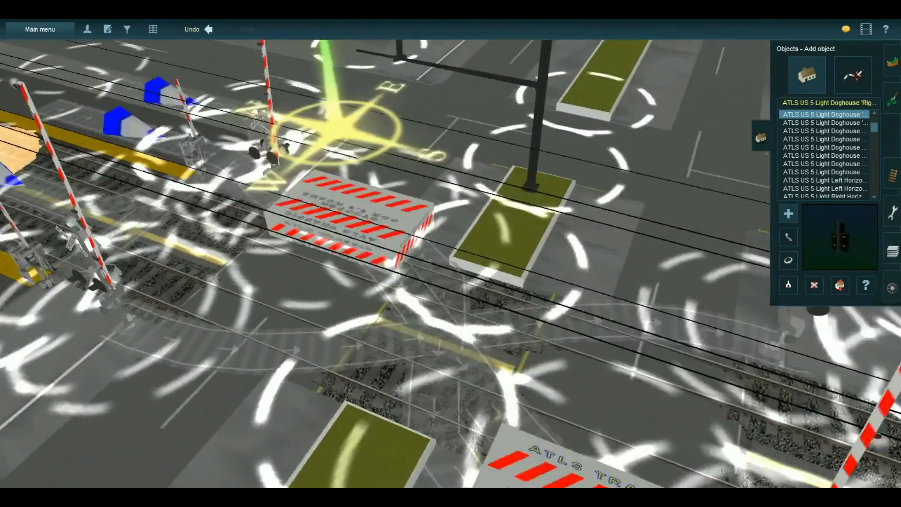
pyautogui.press('Left')
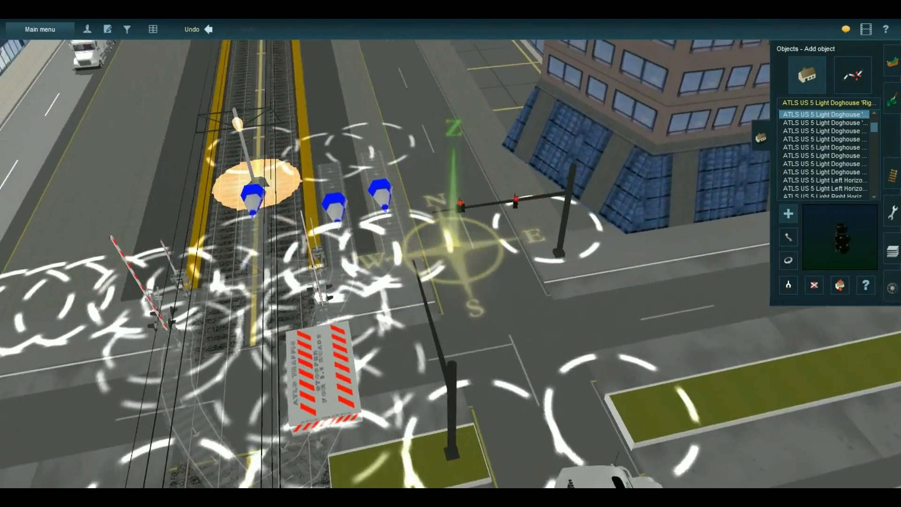
pyautogui.press('pageup')
pyautogui.press('Down')
pyautogui.press('g')
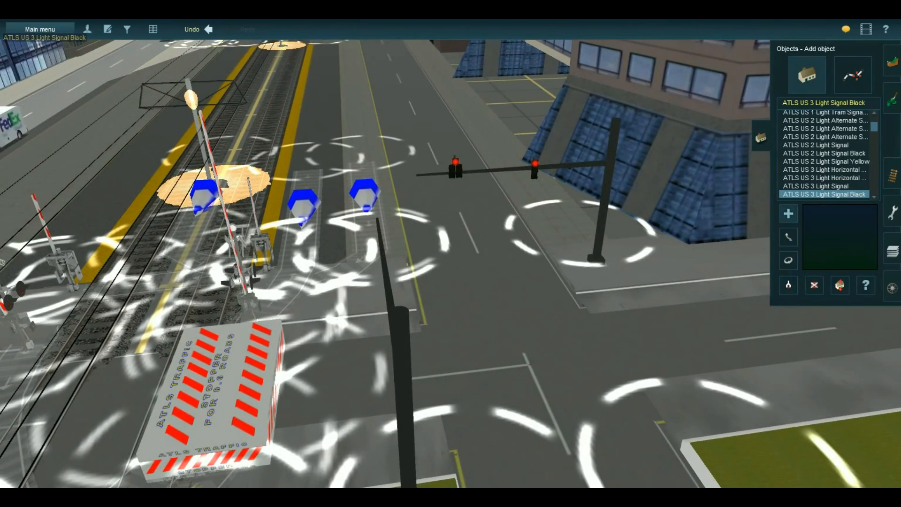
pyautogui.moveTo(503, 314); pyautogui.dragTo(514, 275, button='right')
pyautogui.press('Left')
pyautogui.press('Left')
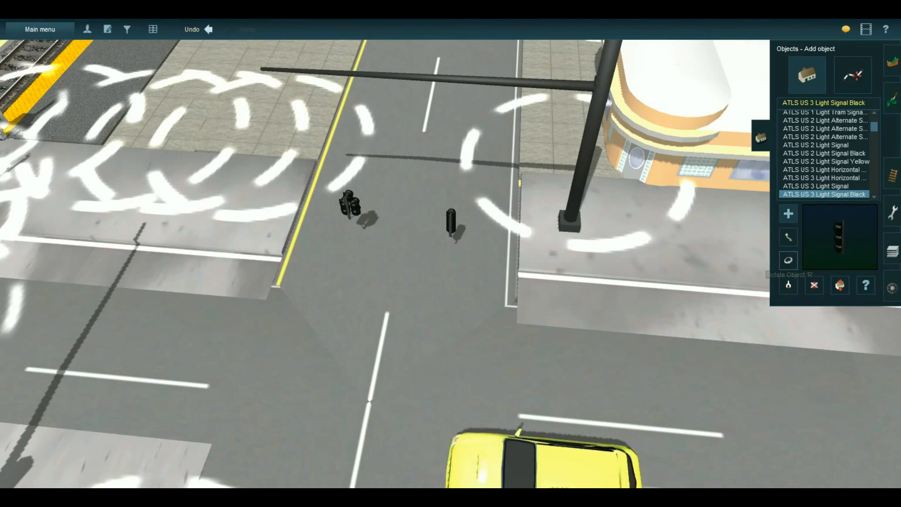
# Step: Rotate the new doghouse signal and three-light signal by about 180 degrees so their lights face north toward the intersection
pyautogui.click(788, 260)
pyautogui.moveTo(350, 206); pyautogui.dragTo(608, 189)
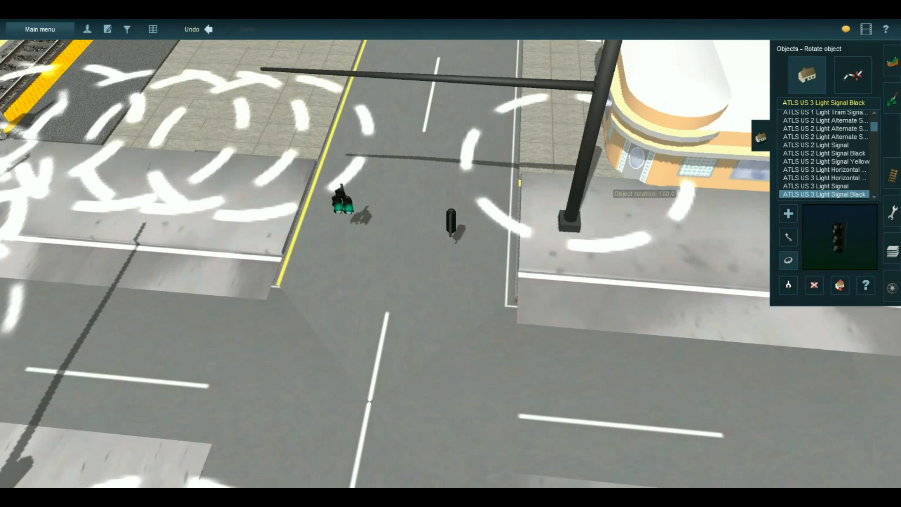
pyautogui.moveTo(451, 225); pyautogui.dragTo(631, 206)
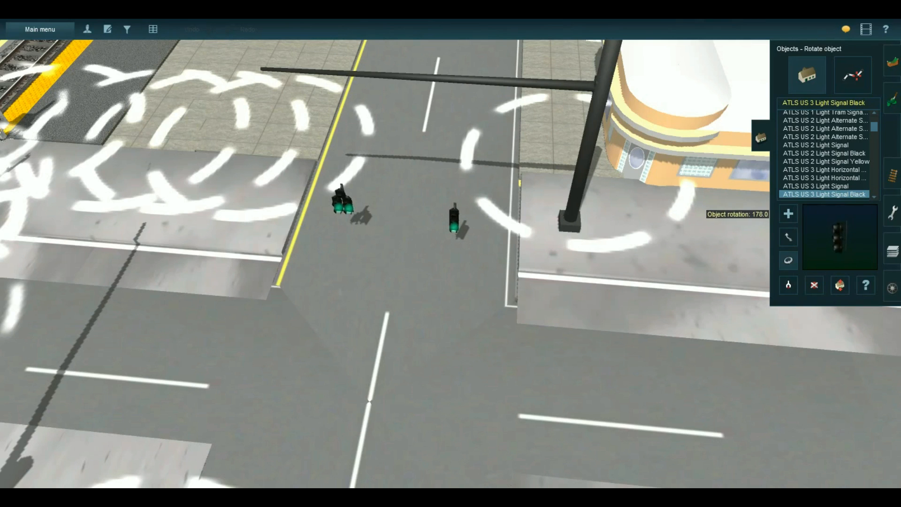
pyautogui.moveTo(631, 207); pyautogui.dragTo(631, 207)
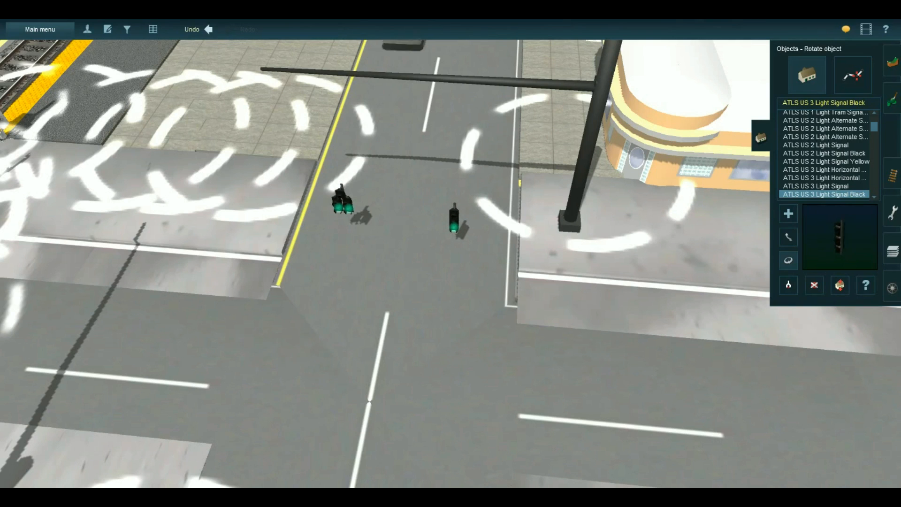
# Step: Raise the new three-light signal and doghouse signal to the height of the southwest gantry's arm
pyautogui.click(840, 285)
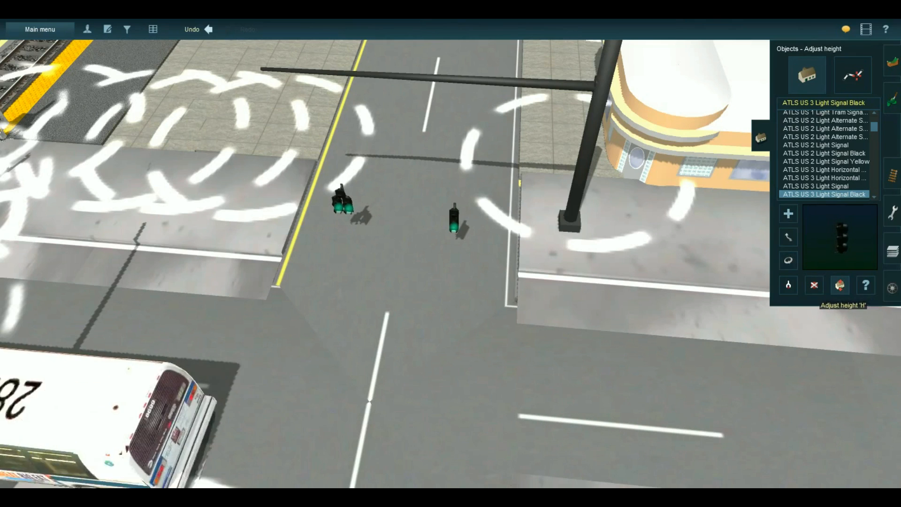
pyautogui.moveTo(454, 221); pyautogui.dragTo(454, 215)
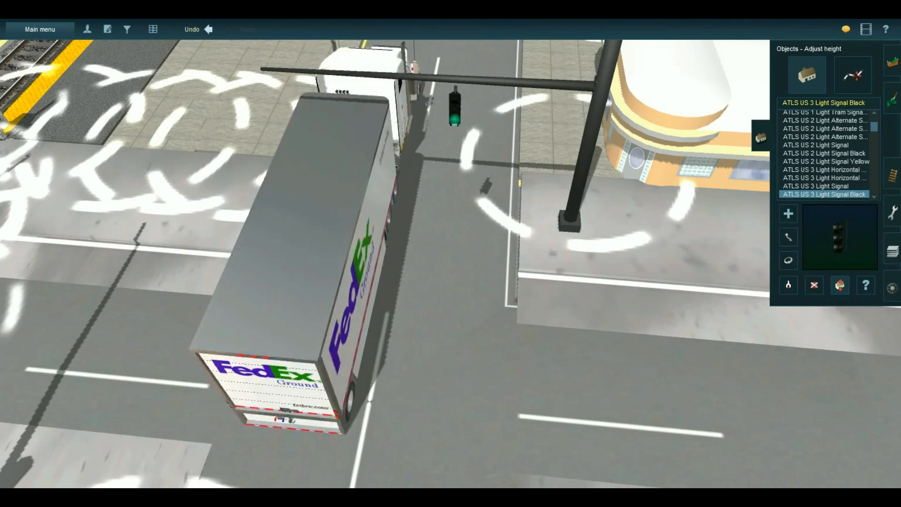
pyautogui.moveTo(348, 209); pyautogui.dragTo(348, 204)
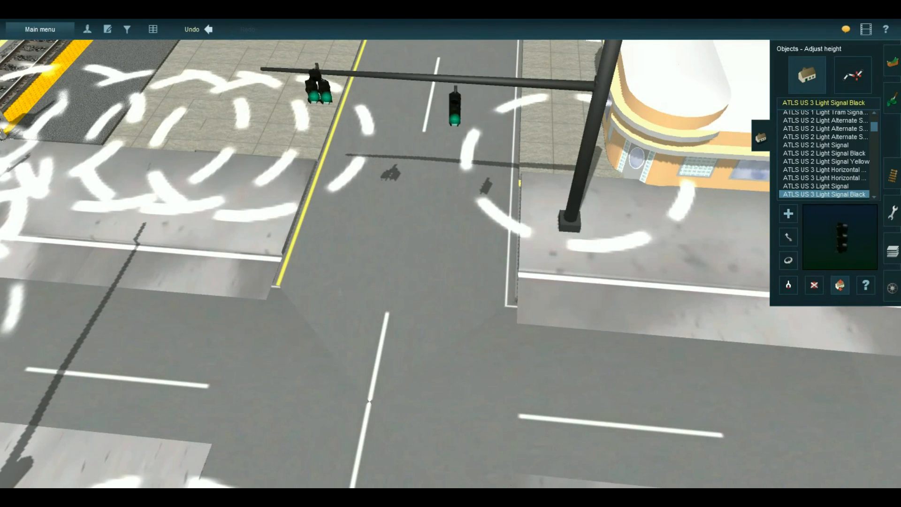
# Step: Set the doghouse signal to Channel 4, left lights Route 6 with a left arrow, right/red lights Route 2, and the three-light signal to Channel 4, Route 2
pyautogui.click(865, 285)
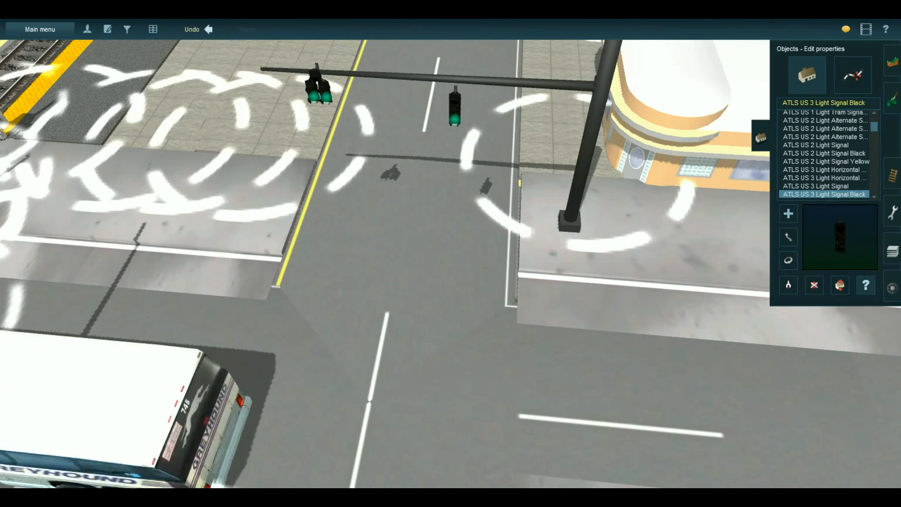
pyautogui.click(348, 207)
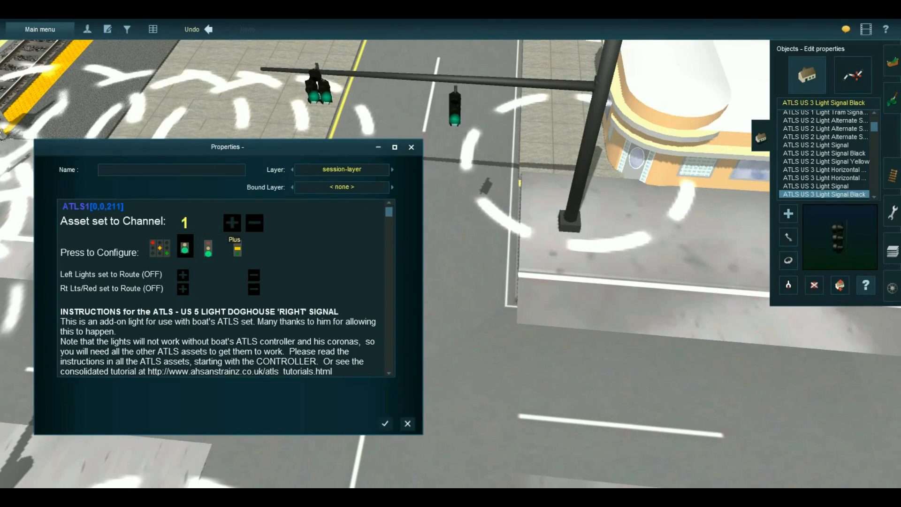
pyautogui.click(186, 246)
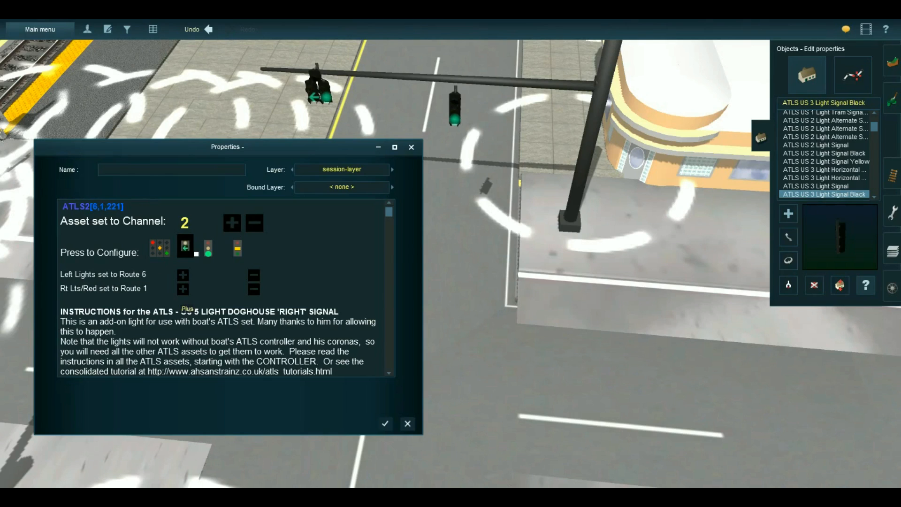
pyautogui.click(183, 289)
pyautogui.click(385, 423)
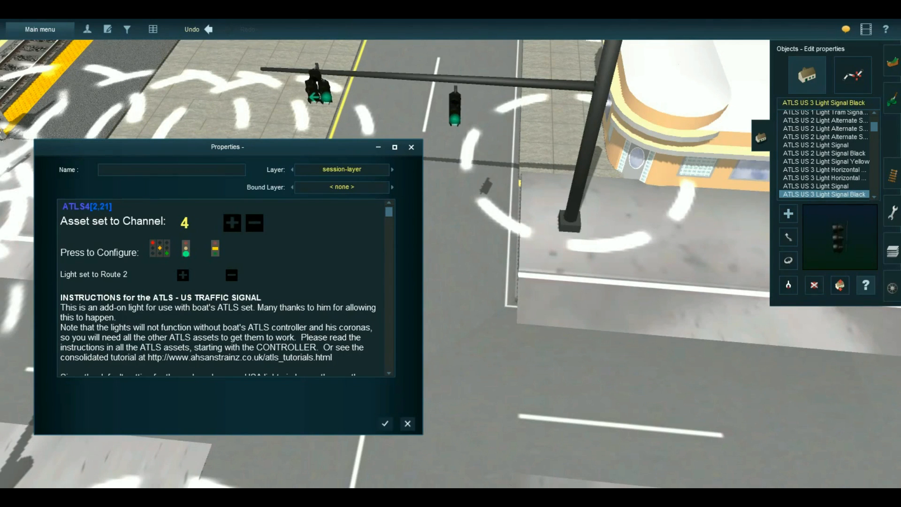
pyautogui.click(385, 423)
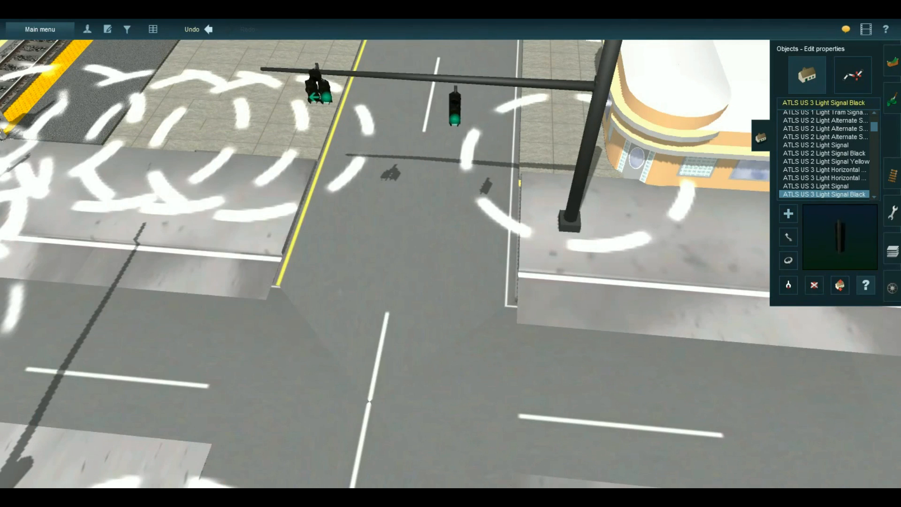
pyautogui.click(319, 92)
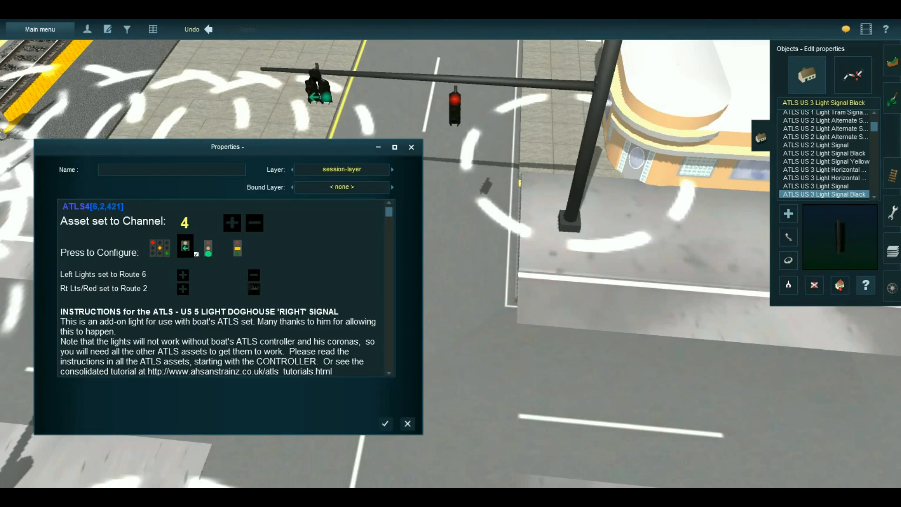
pyautogui.press('Escape')
# Step: Check the channel and route settings of the northeast gantry's doghouse signal and three-light signal
pyautogui.rightClick(38, 206)
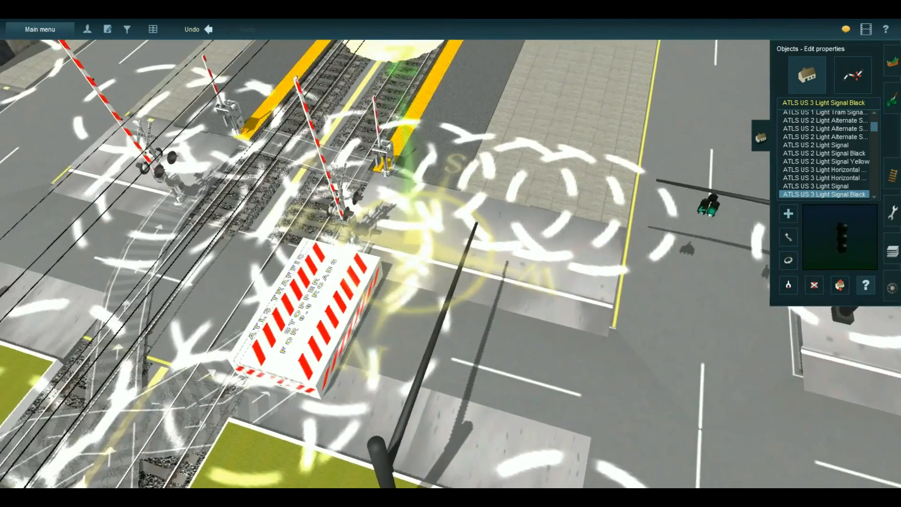
pyautogui.press('Left')
pyautogui.press('Left')
pyautogui.rightClick(295, 119)
pyautogui.press('Right')
pyautogui.rightClick(638, 239)
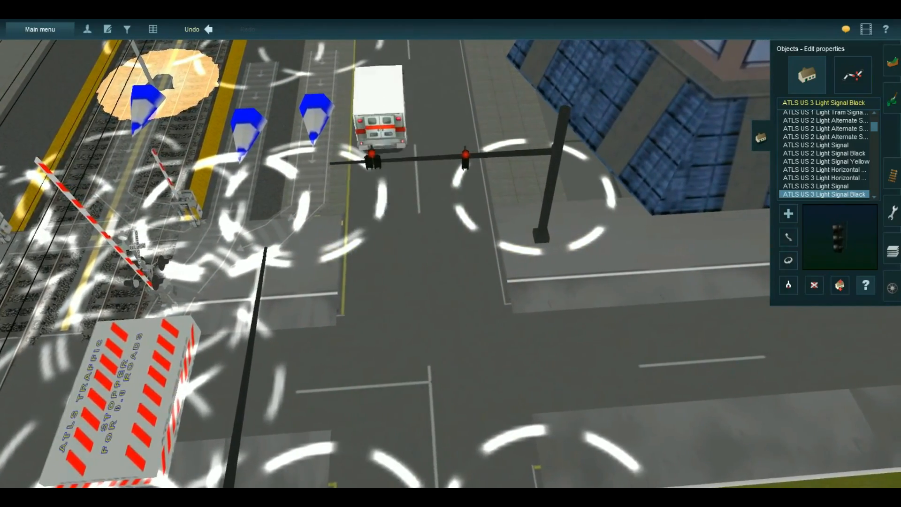
pyautogui.click(374, 159)
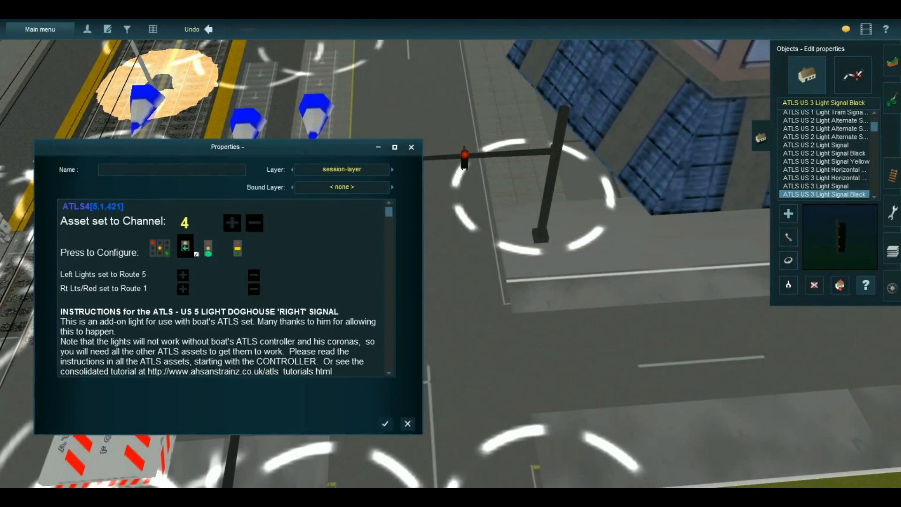
pyautogui.press('Escape')
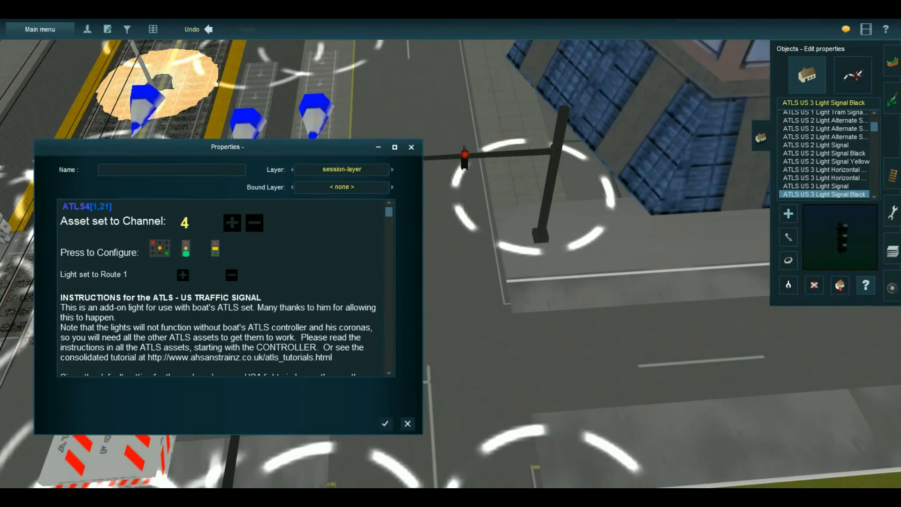
pyautogui.click(385, 424)
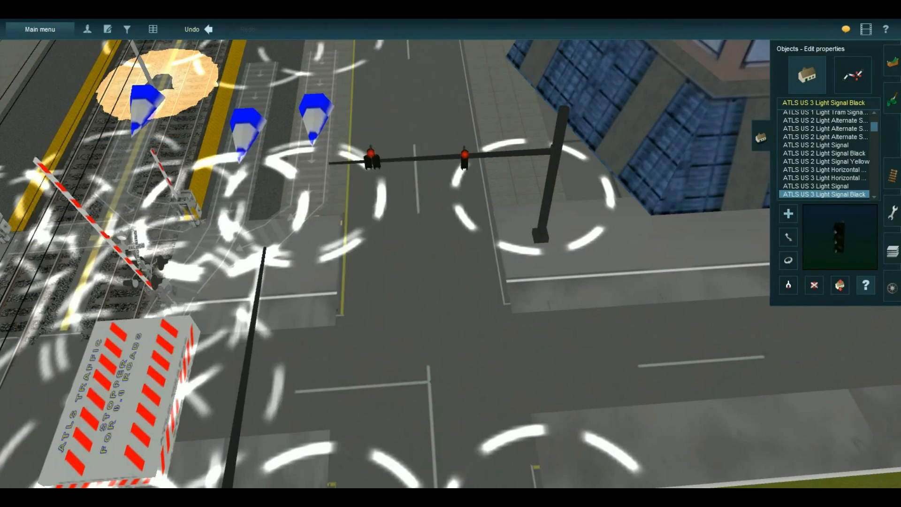
# Step: Move the three-light signal and the doghouse signal against the southwest gantry's arm and check them from the intersection
pyautogui.moveTo(305, 261); pyautogui.dragTo(473, 228, button='right')
pyautogui.scroll(3, 473, 228)
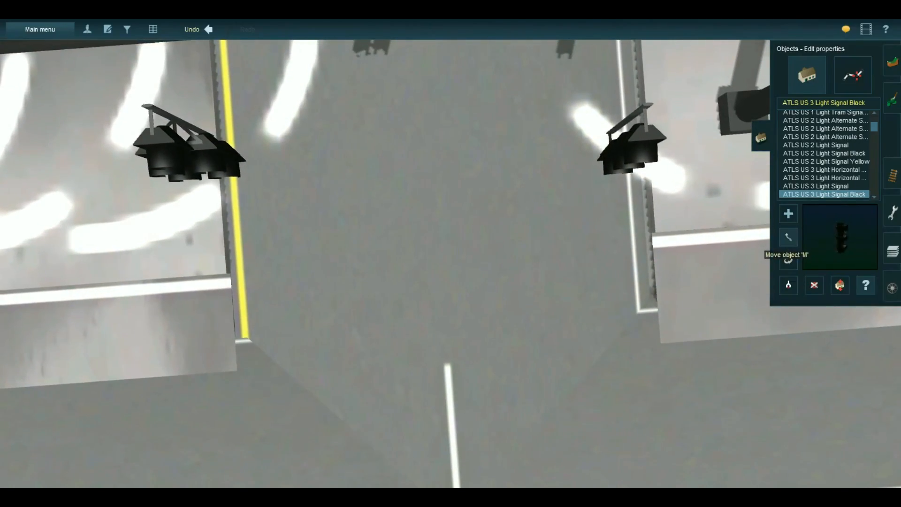
pyautogui.scroll(-3, 516, 183)
pyautogui.rightClick(517, 183)
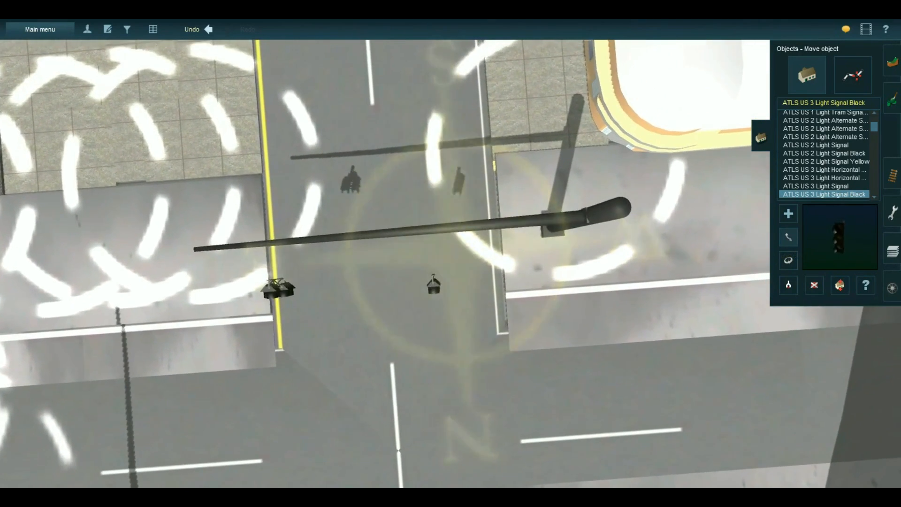
pyautogui.rightClick(434, 232)
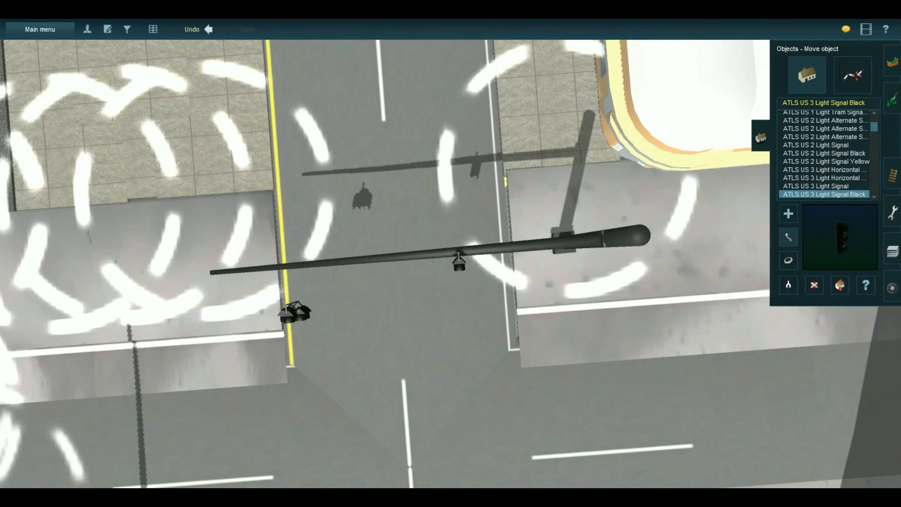
pyautogui.rightClick(352, 284)
pyautogui.rightClick(442, 239)
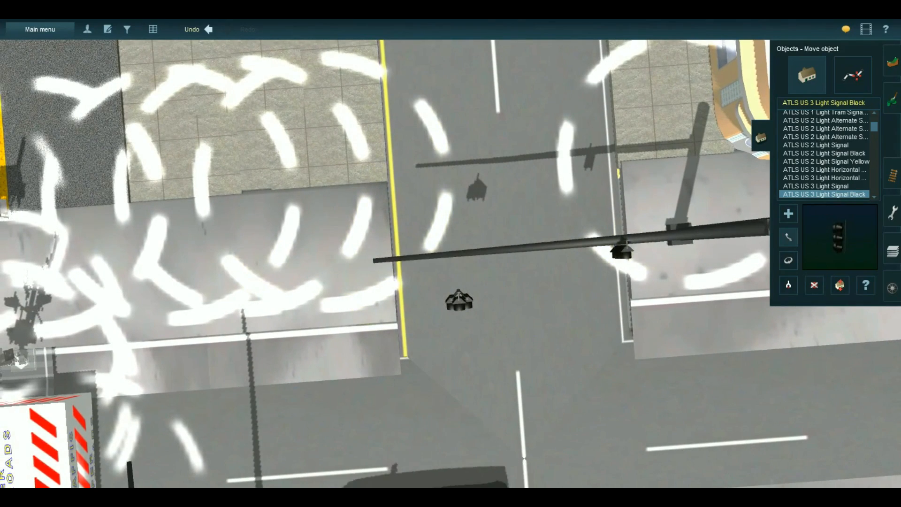
pyautogui.moveTo(459, 300); pyautogui.dragTo(454, 263)
pyautogui.rightClick(455, 281)
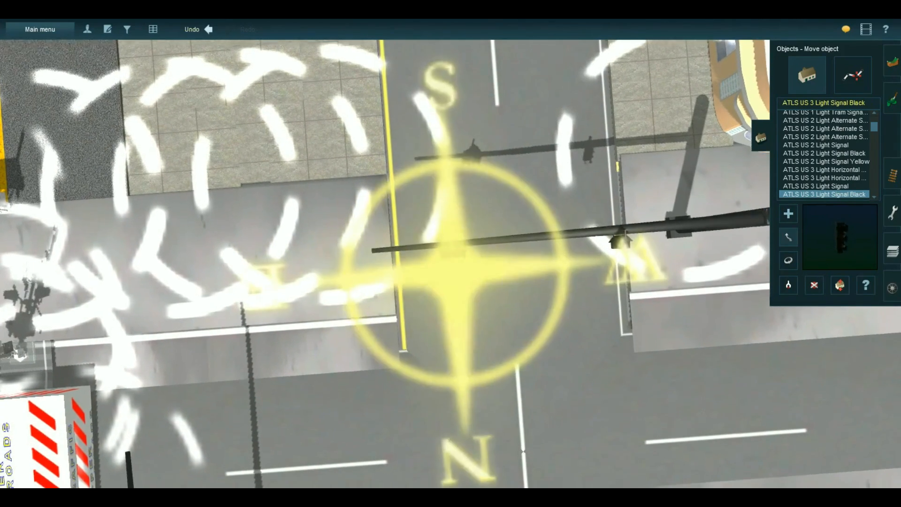
pyautogui.scroll(-3, 455, 267)
pyautogui.press('Down')
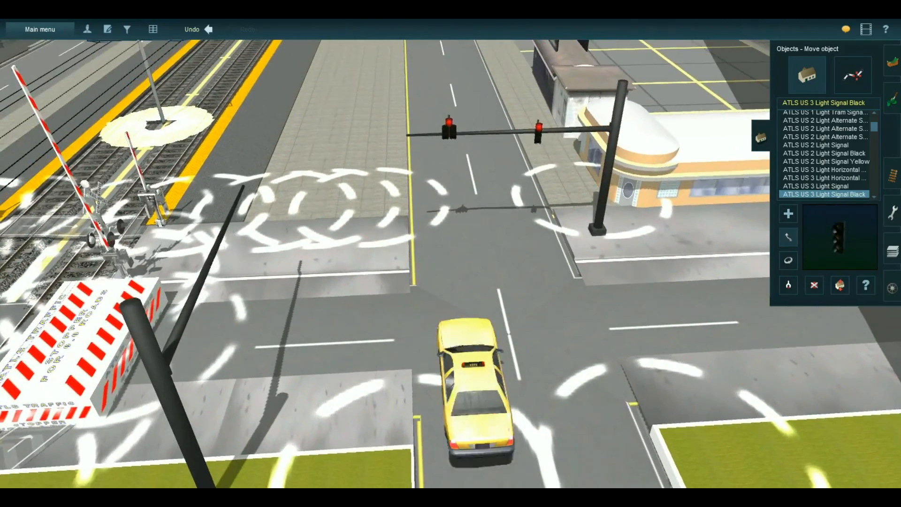
pyautogui.press('Down')
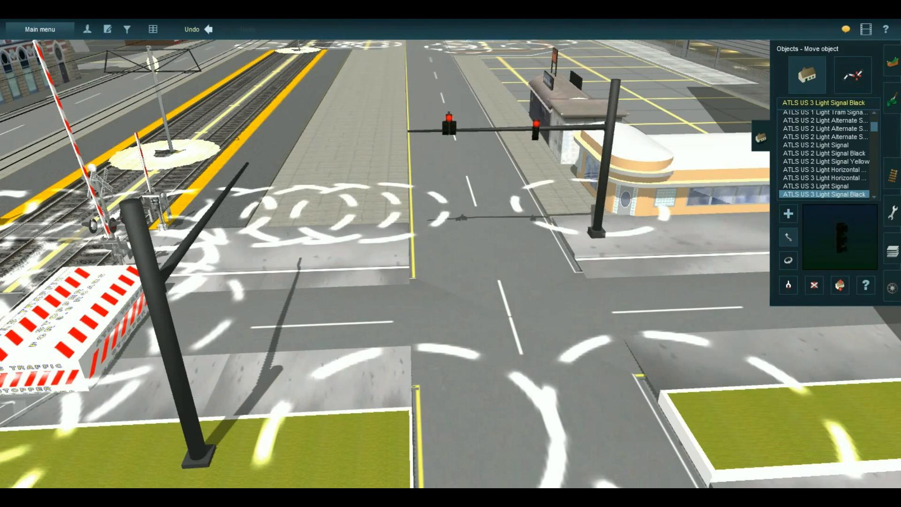
# Step: Examine the lanes around the median gantry between the intersection and the tracks from above
pyautogui.rightClick(476, 295)
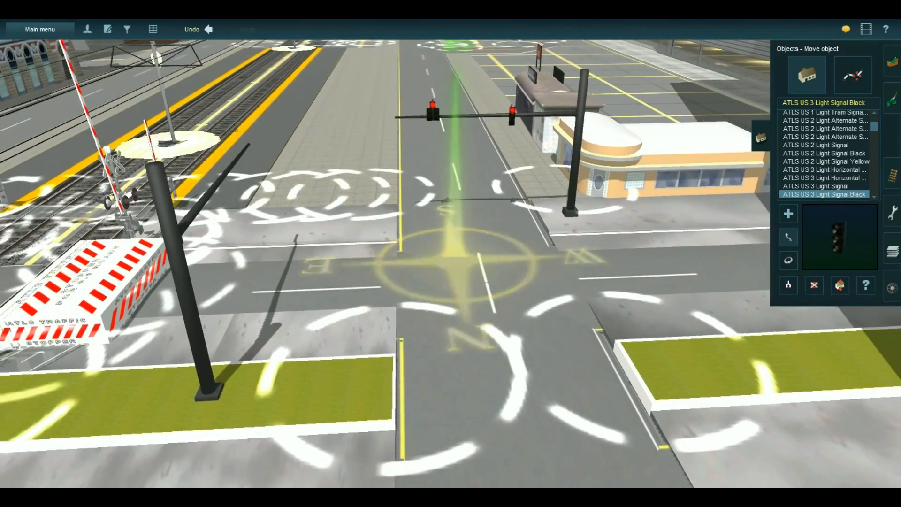
pyautogui.press('Left')
pyautogui.press('Left')
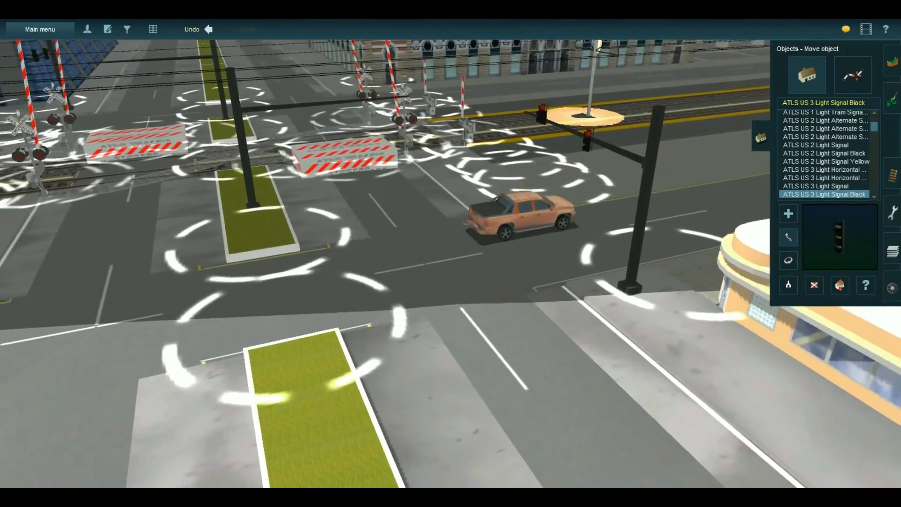
pyautogui.rightClick(432, 252)
pyautogui.rightClick(461, 238)
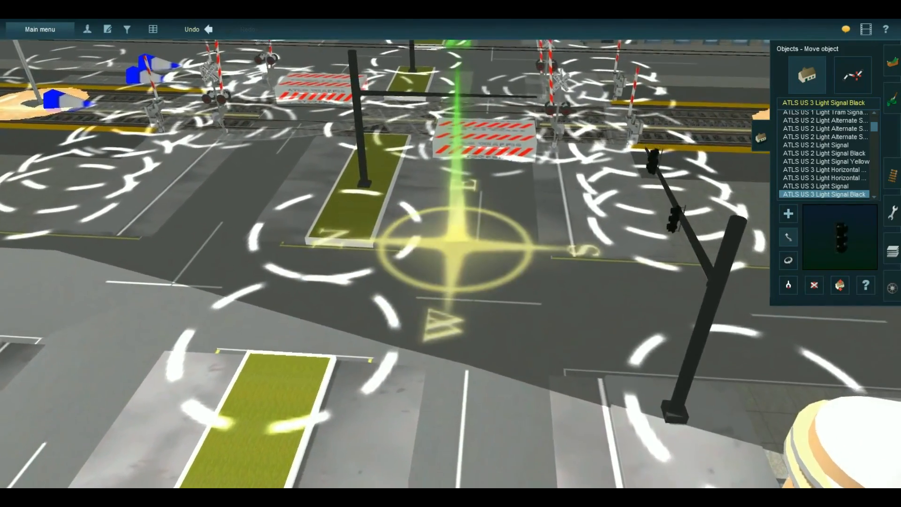
pyautogui.scroll(3, 461, 239)
pyautogui.press('Up')
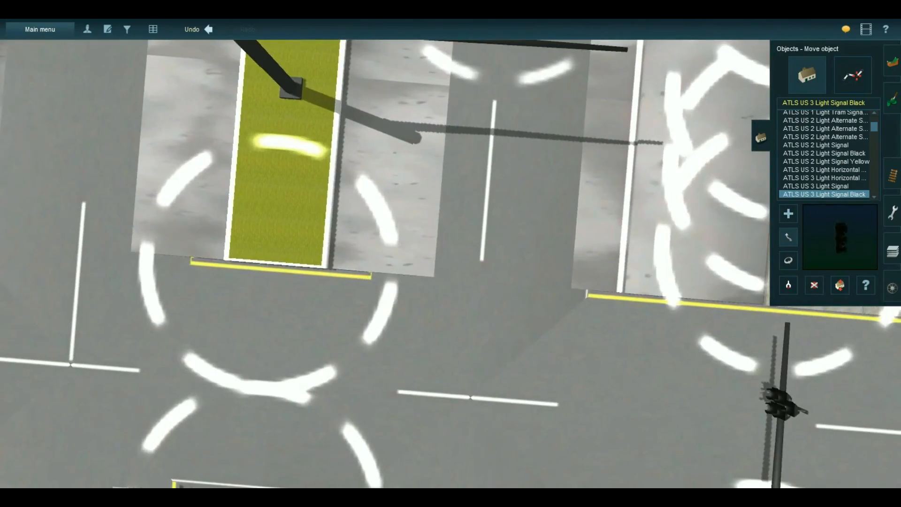
# Step: Place ATLS US 3 Light Signal Black objects at four spots in a row beneath the mast arm beside the grass median
pyautogui.rightClick(356, 94)
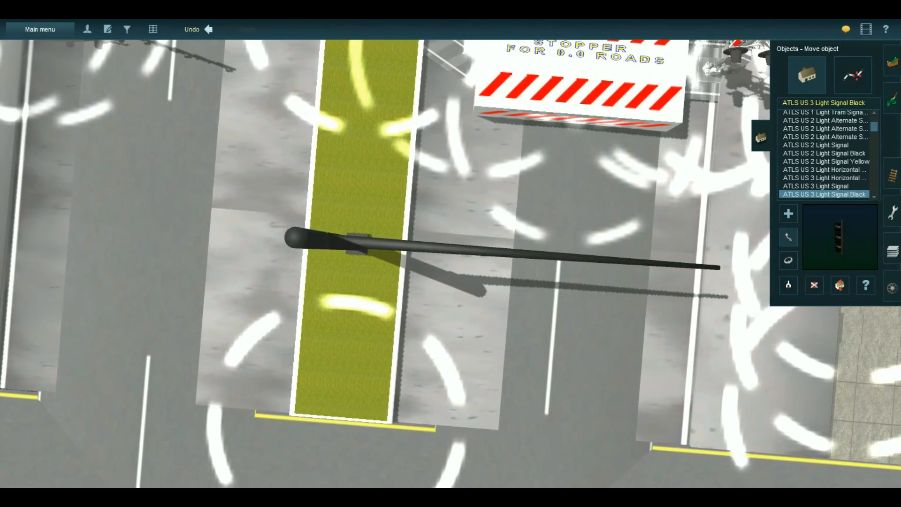
pyautogui.press('Right')
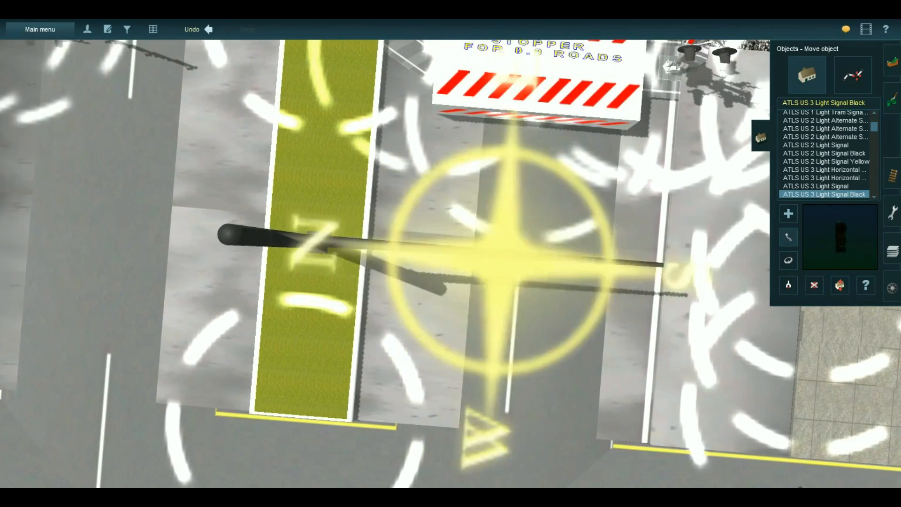
pyautogui.press('Right')
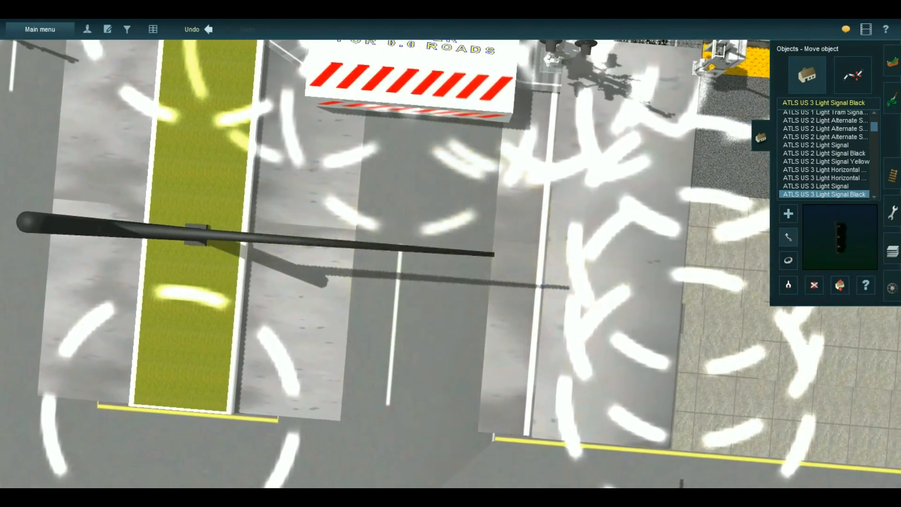
pyautogui.press('Right')
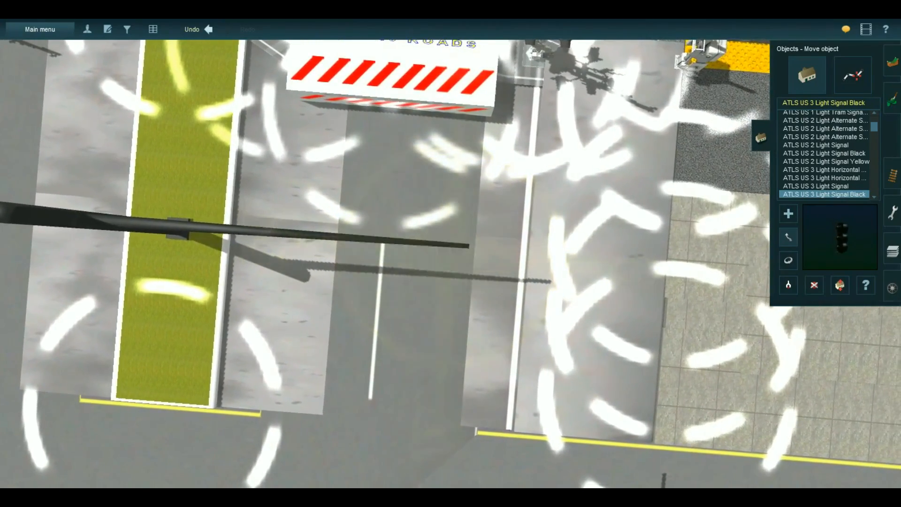
pyautogui.scroll(-3, 385, 263)
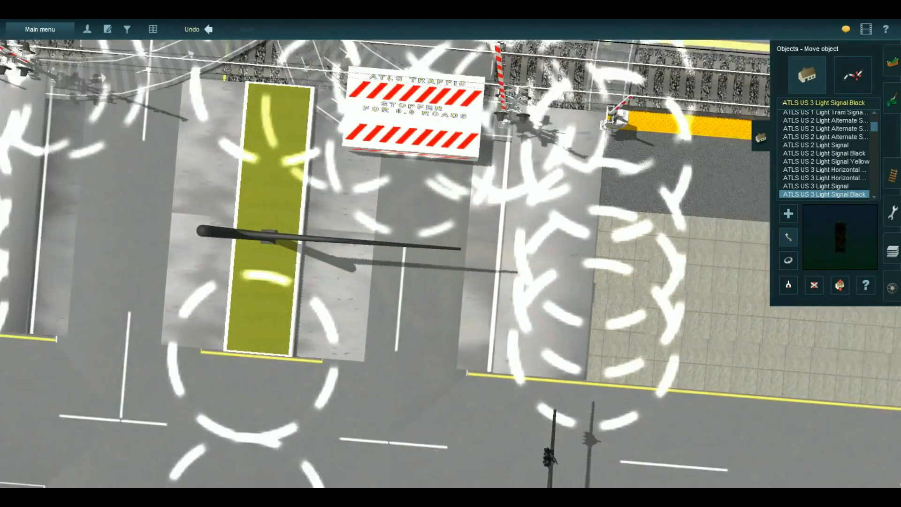
pyautogui.scroll(4, 385, 263)
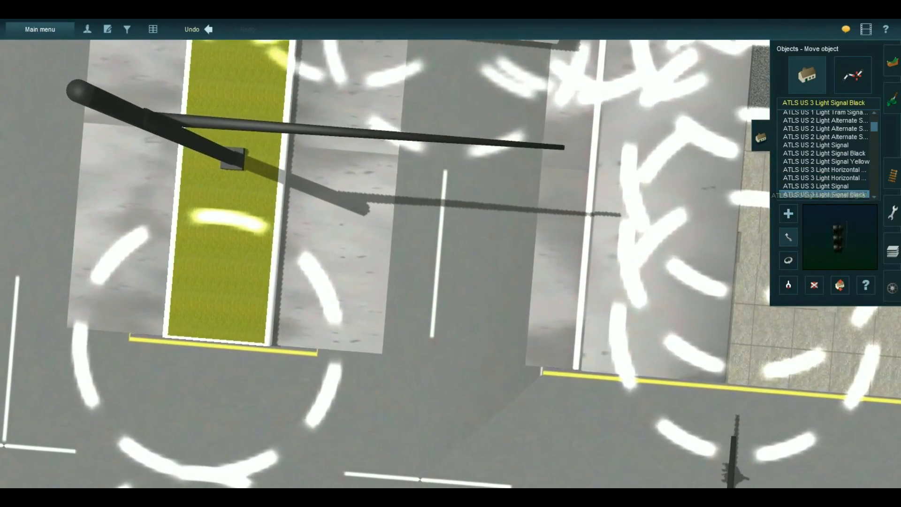
pyautogui.press('Right')
pyautogui.press('Left')
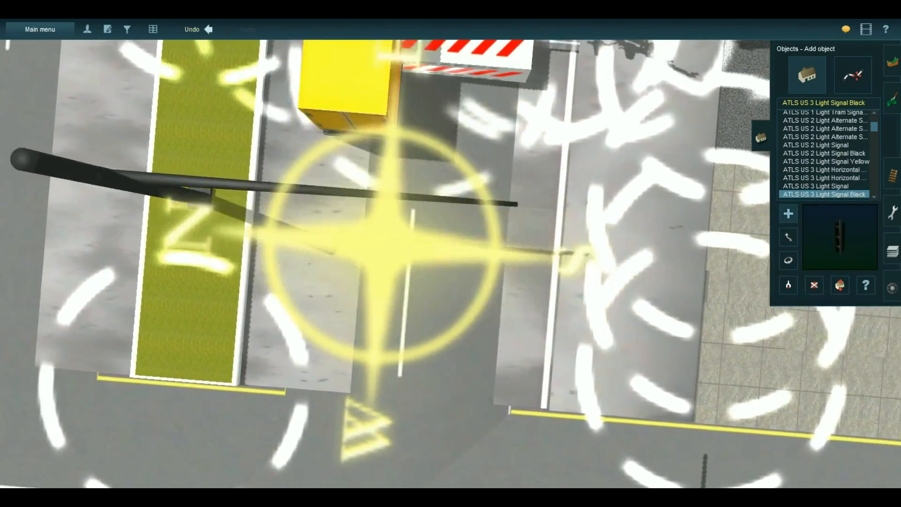
pyautogui.press('Left')
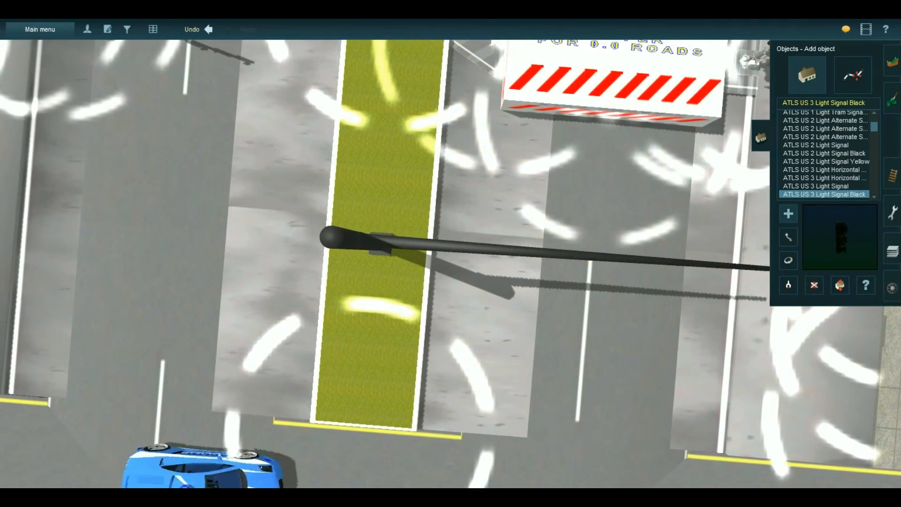
pyautogui.press('Right')
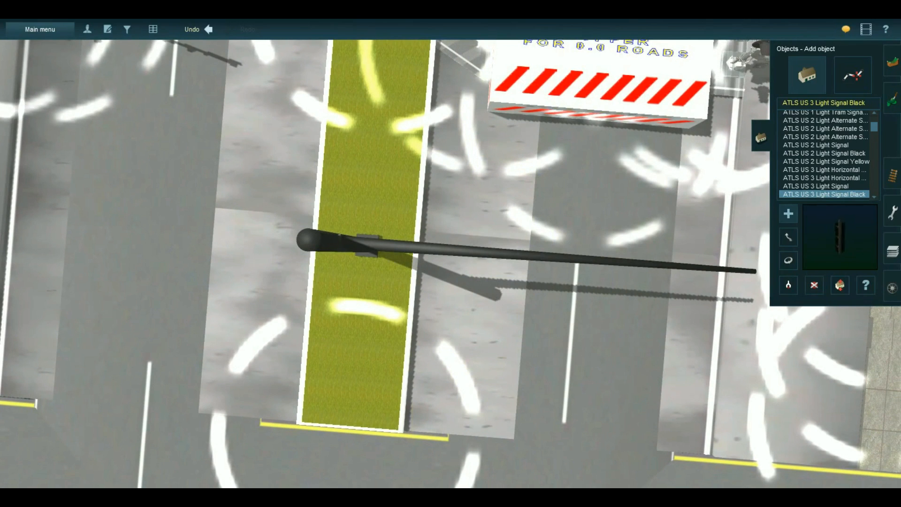
pyautogui.press('Right')
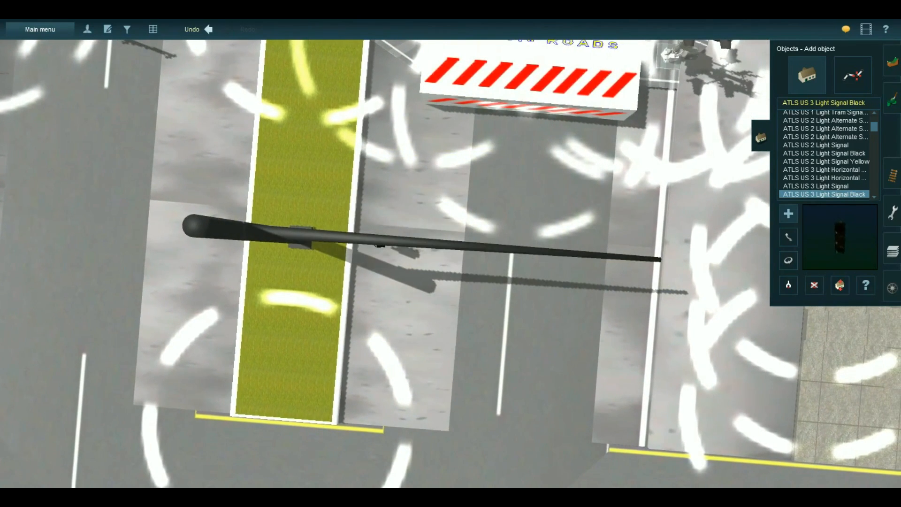
pyautogui.press('Right')
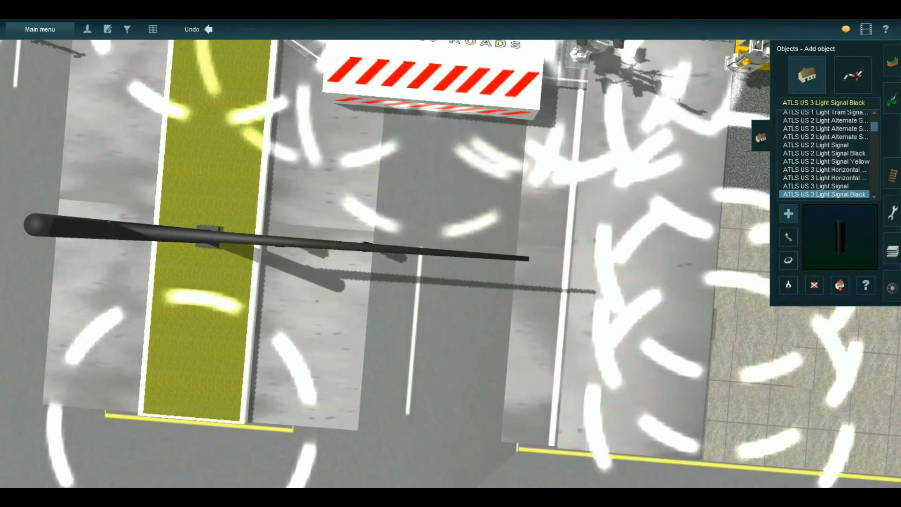
pyautogui.press('Right')
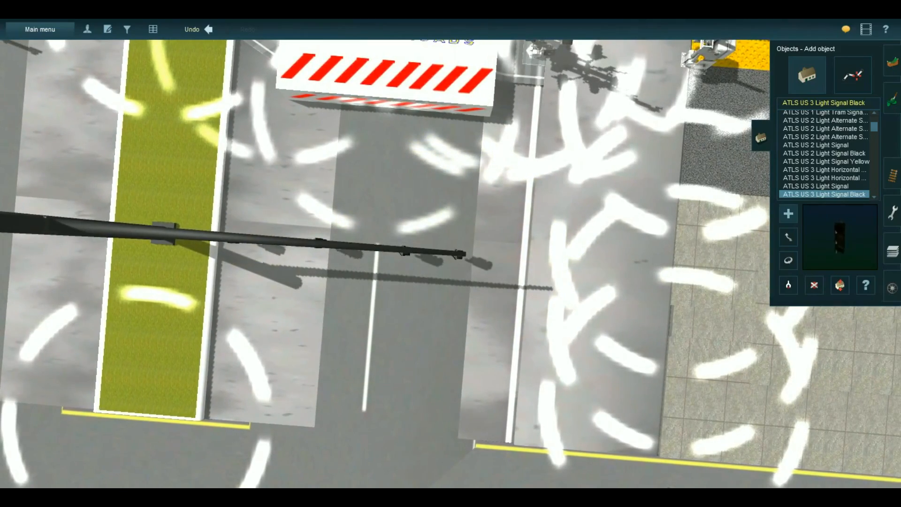
# Step: Rotate the three-light signal nearest the mast pole to 270 degrees
pyautogui.press('Left')
pyautogui.press('Down')
pyautogui.press('Up')
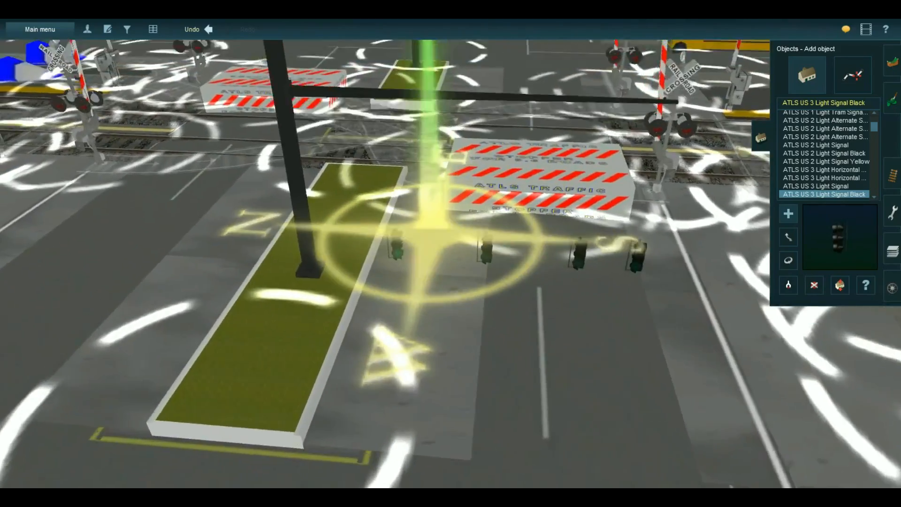
pyautogui.press('Down')
pyautogui.press('Down')
pyautogui.press('Up')
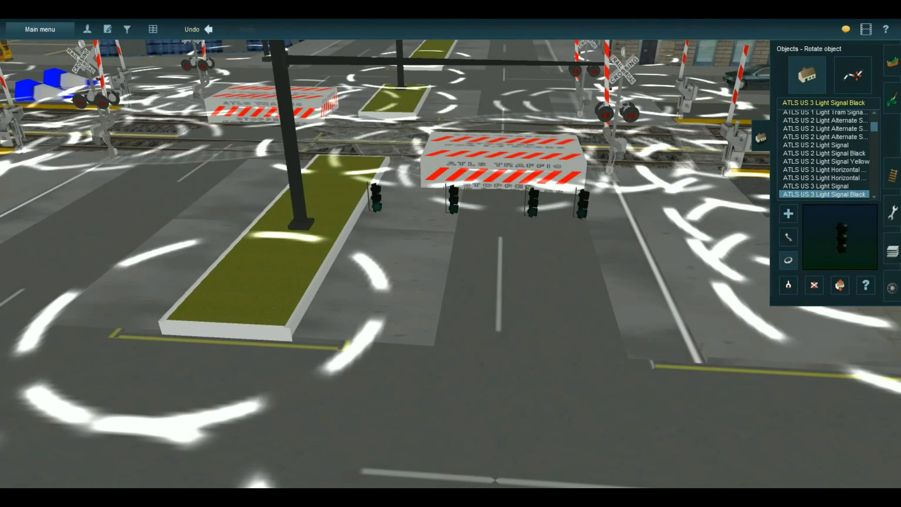
pyautogui.moveTo(378, 207); pyautogui.dragTo(274, 225)
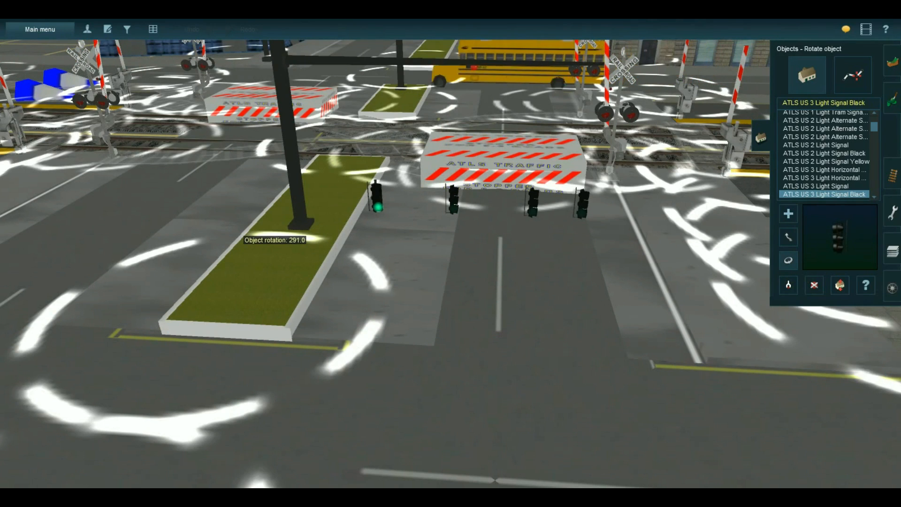
pyautogui.moveTo(265, 235); pyautogui.dragTo(248, 236)
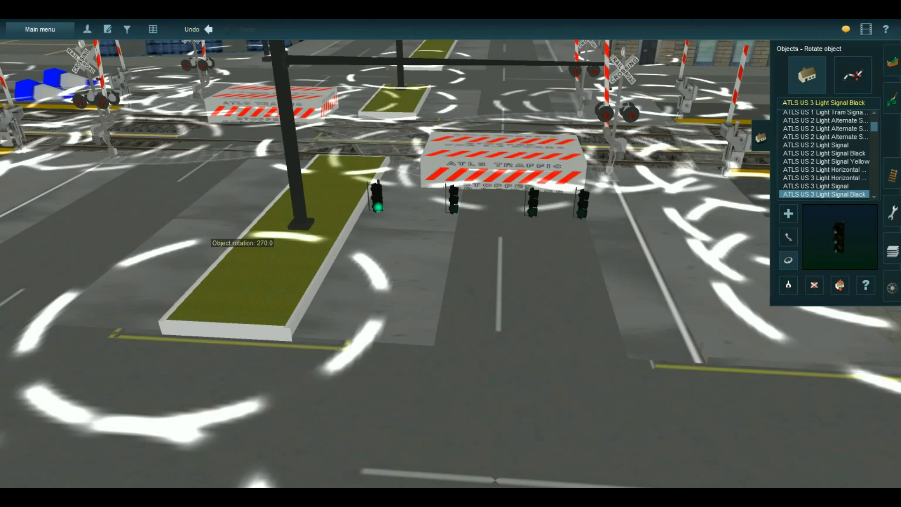
pyautogui.click(377, 203)
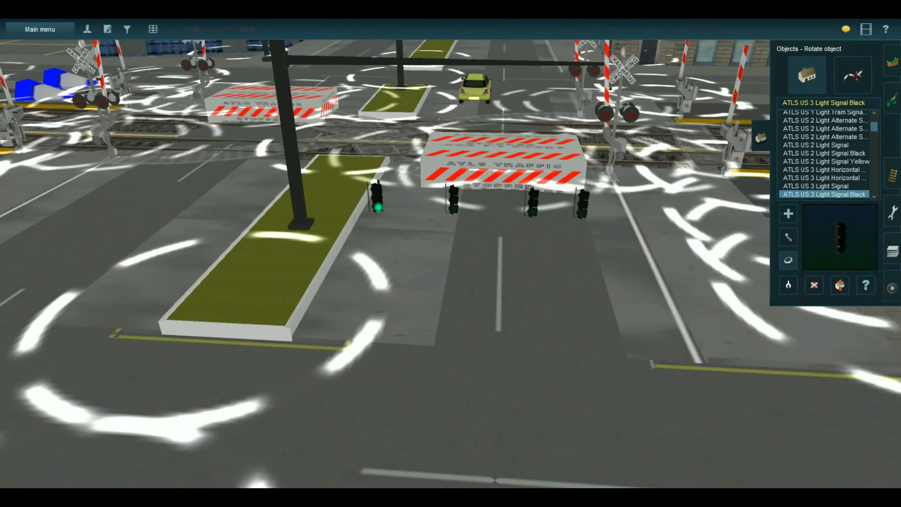
pyautogui.click(375, 206)
# Step: Examine the row of signals from behind and check the rotation of the one nearest the mast pole
pyautogui.scroll(3, 450, 254)
pyautogui.press('Left')
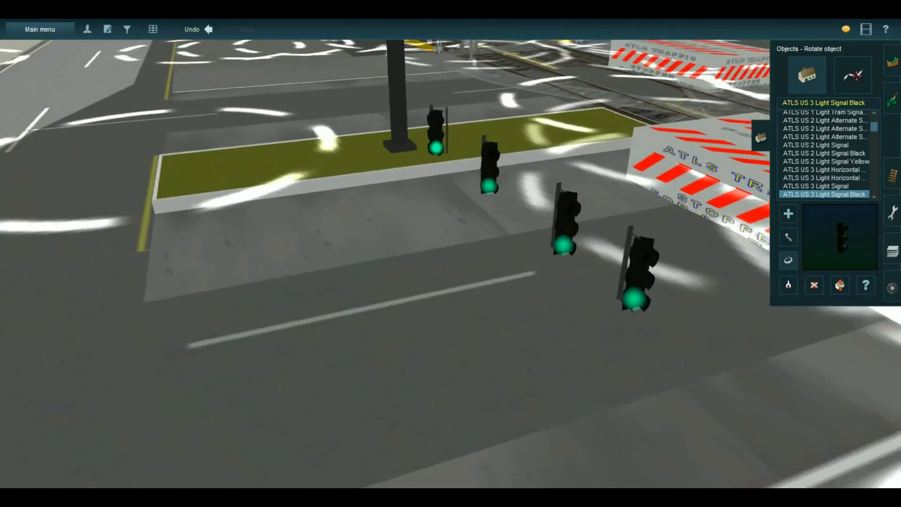
pyautogui.press('Right')
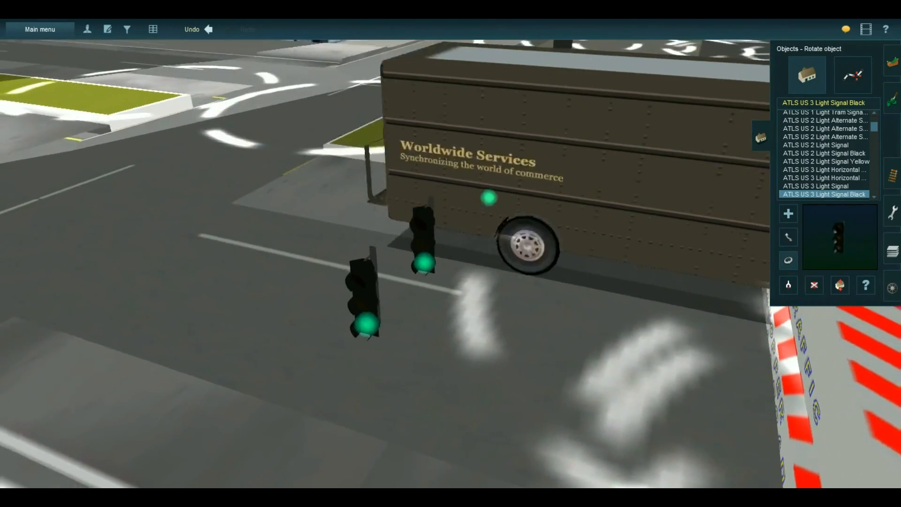
pyautogui.press('Left')
pyautogui.click(552, 164)
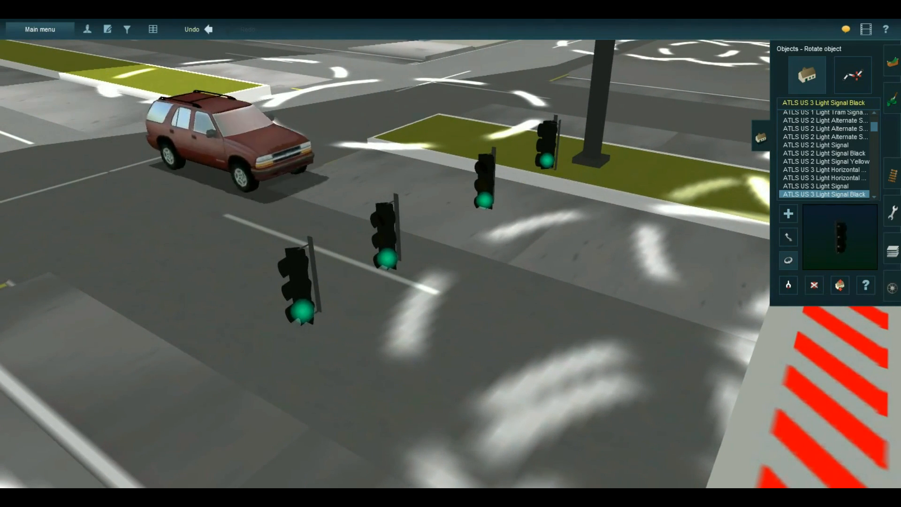
pyautogui.click(545, 165)
pyautogui.click(551, 167)
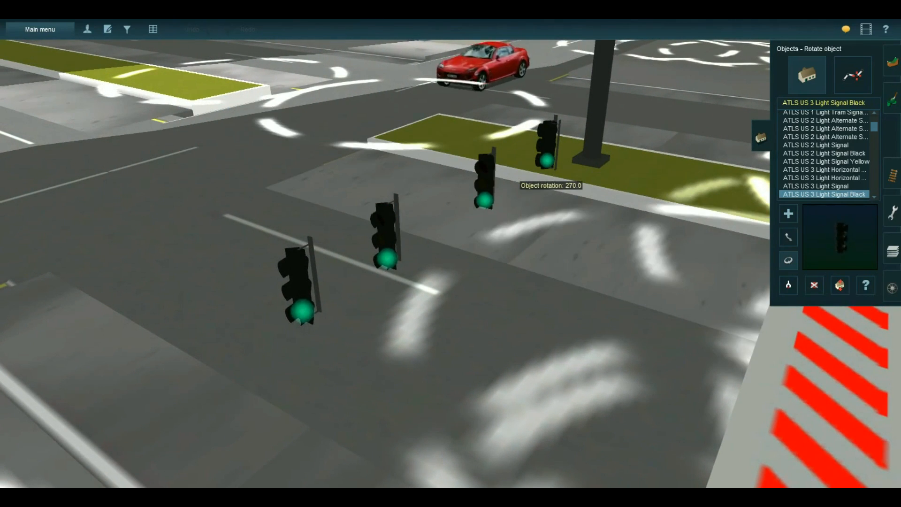
pyautogui.click(554, 142)
pyautogui.click(554, 155)
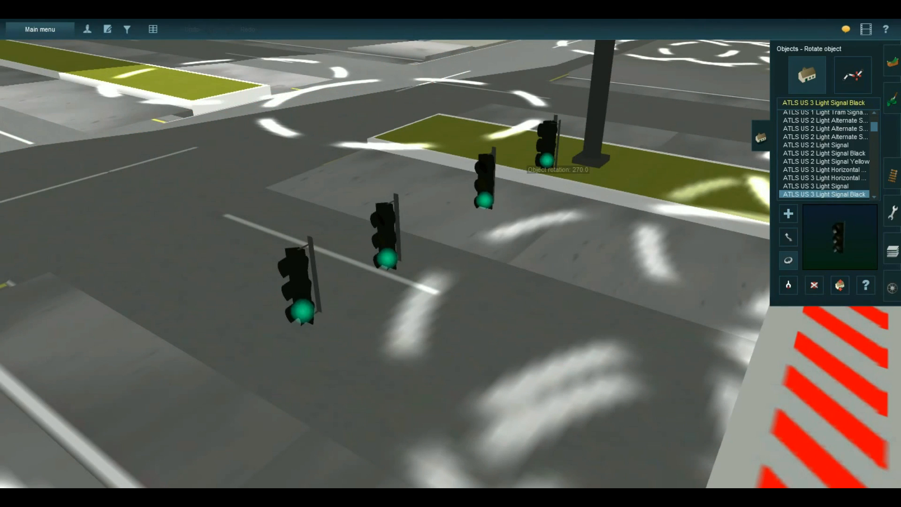
# Step: Raise the rotated signal nearest the mast pole so it sits directly above the one overlapping it
pyautogui.click(840, 285)
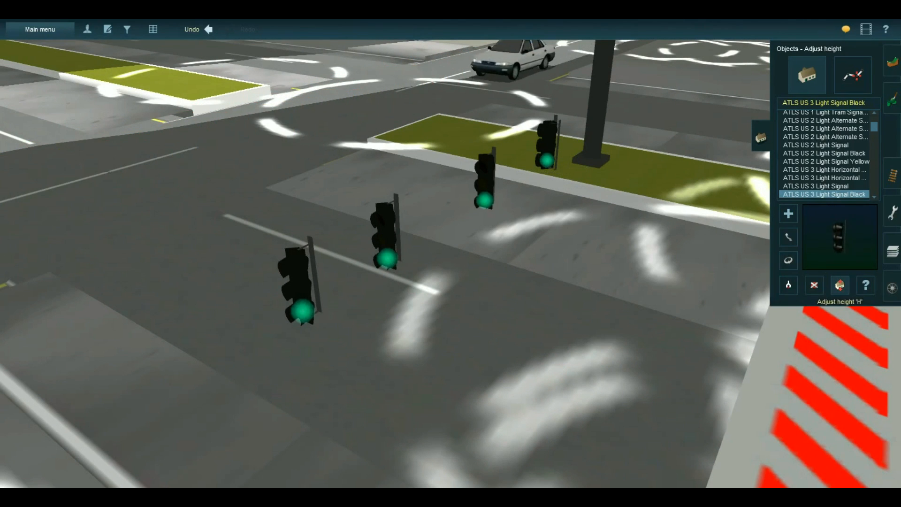
pyautogui.click(549, 164)
pyautogui.moveTo(548, 164); pyautogui.dragTo(548, 159)
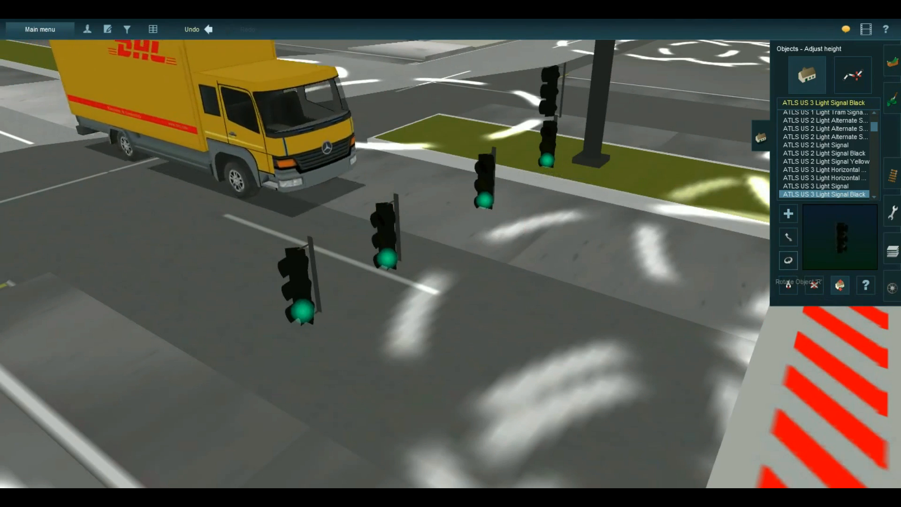
# Step: Rotate the four lower signals in the row one by one to face the same way as the raised signal
pyautogui.click(788, 260)
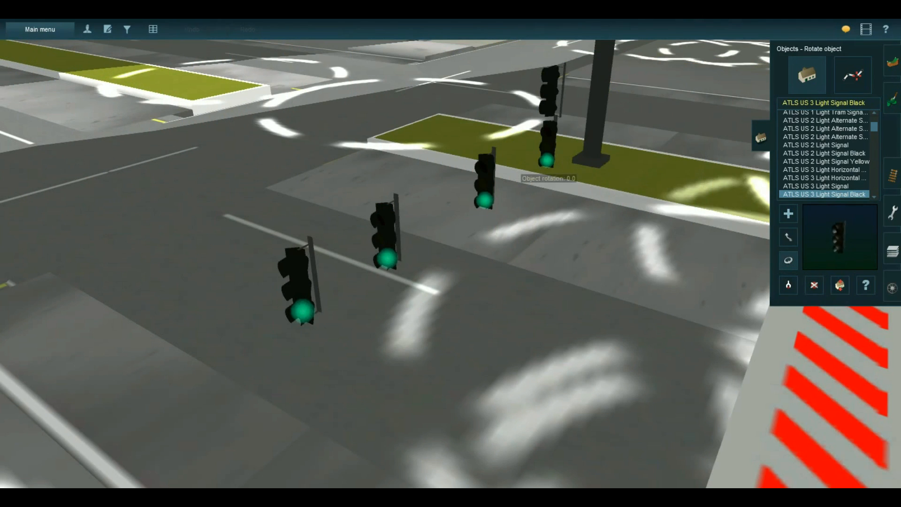
pyautogui.moveTo(548, 169); pyautogui.dragTo(406, 176)
pyautogui.moveTo(490, 201); pyautogui.dragTo(358, 200)
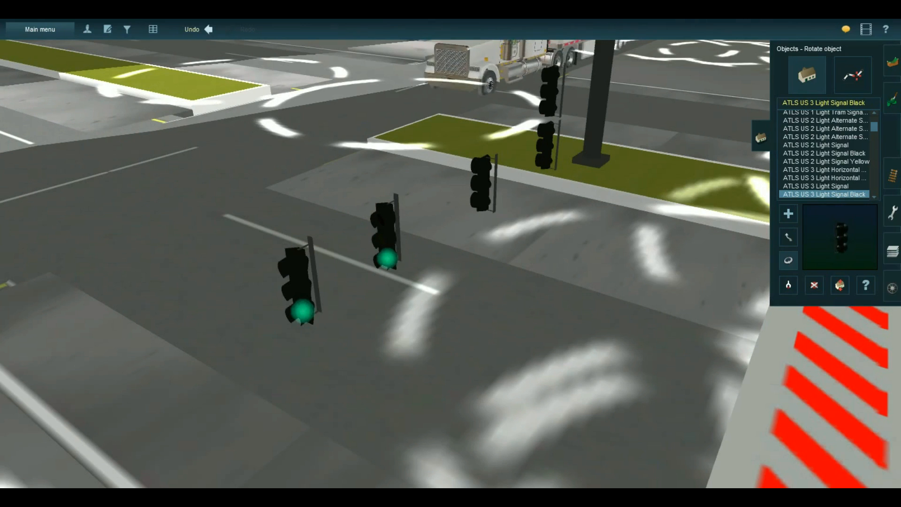
pyautogui.moveTo(388, 254); pyautogui.dragTo(253, 264)
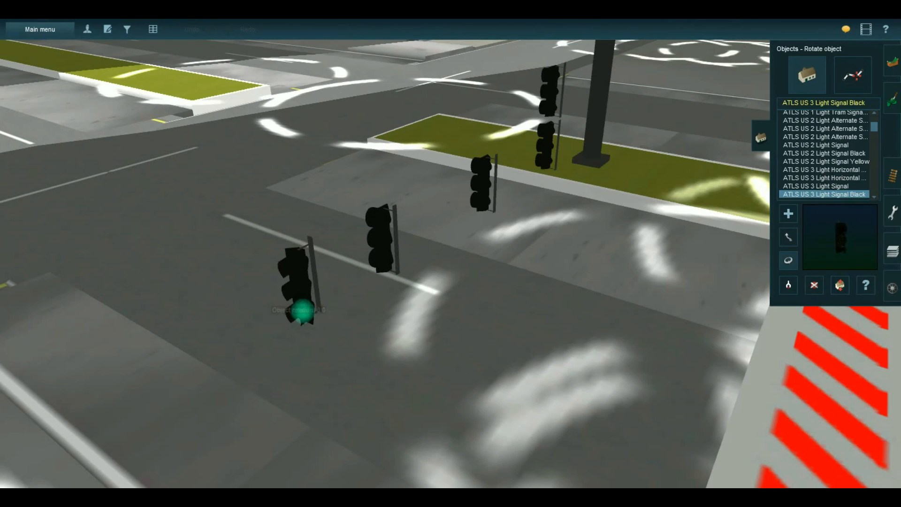
pyautogui.moveTo(302, 312); pyautogui.dragTo(164, 337)
# Step: Examine the row of five signals from the front and check that they all face the approaching lanes
pyautogui.press('Left')
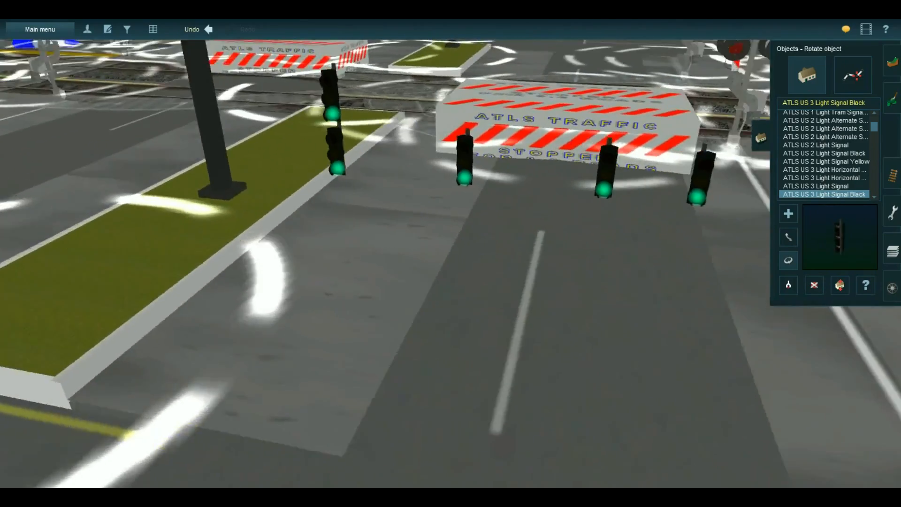
pyautogui.press('pagedown')
pyautogui.rightClick(413, 186)
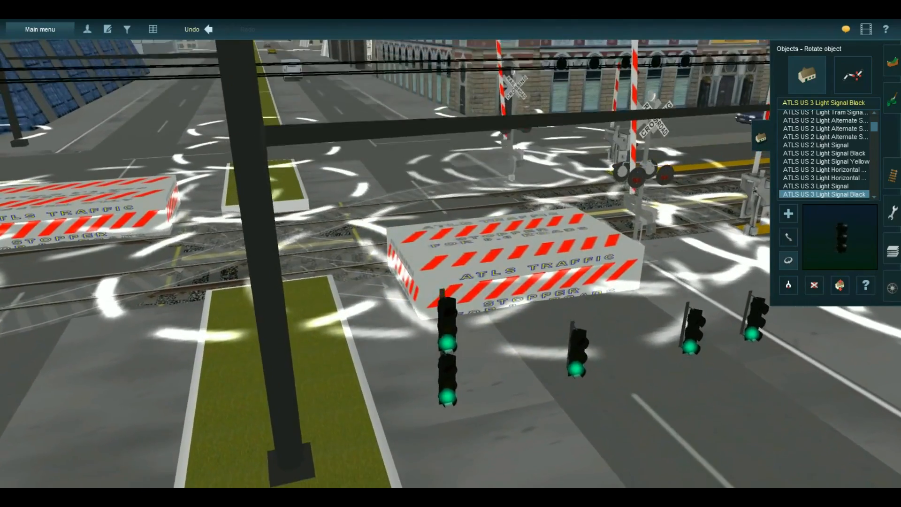
pyautogui.rightClick(522, 311)
pyautogui.press('Down')
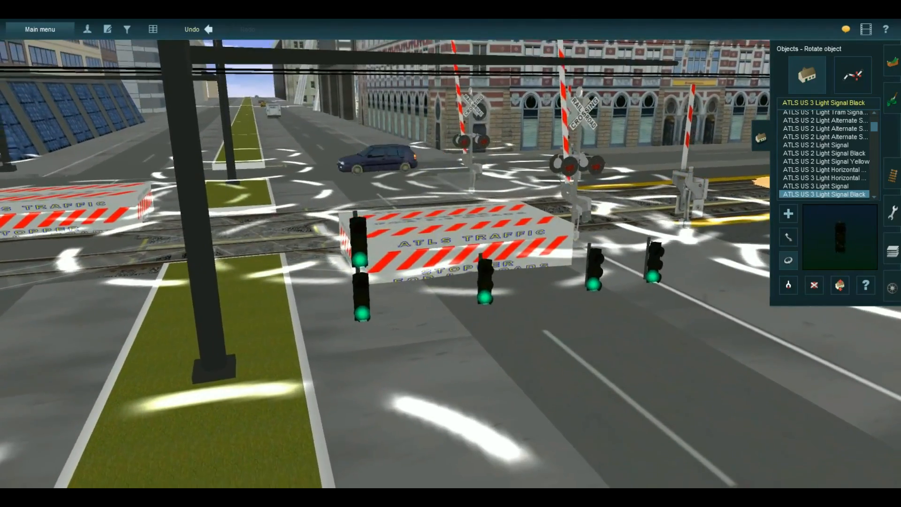
pyautogui.press('Left')
pyautogui.rightClick(488, 271)
pyautogui.press('Down')
pyautogui.rightClick(425, 282)
pyautogui.press('Left')
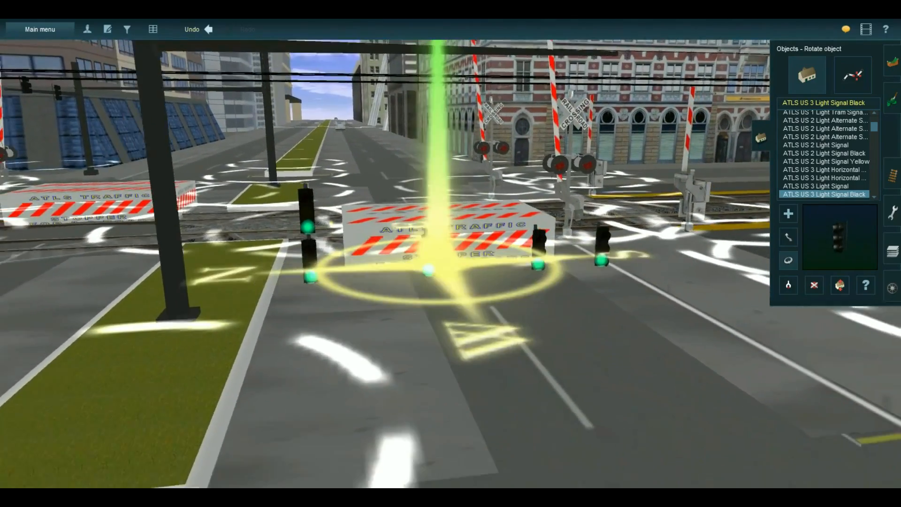
pyautogui.rightClick(457, 286)
pyautogui.rightClick(484, 293)
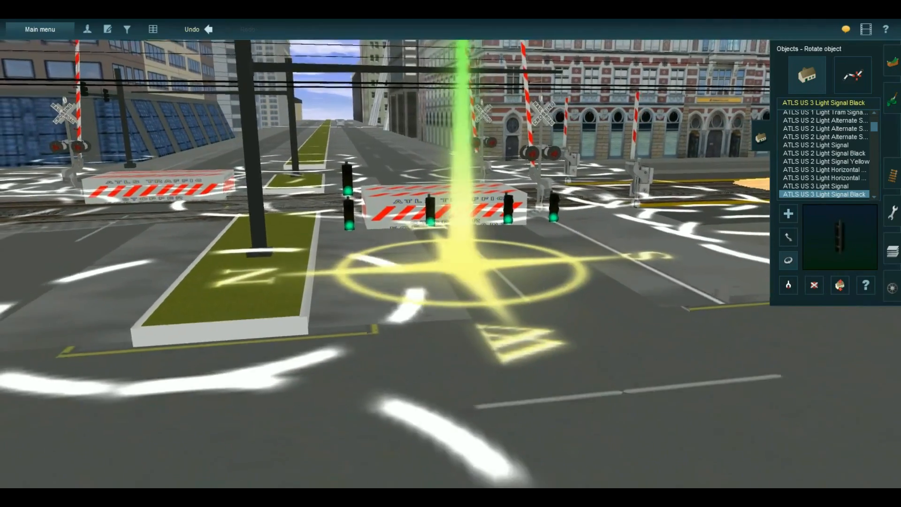
# Step: Configure the lower signal of the stacked pair with channel 4, route 3 and a straight-ahead green arrow, applying the arrow to red/amber too
pyautogui.click(840, 285)
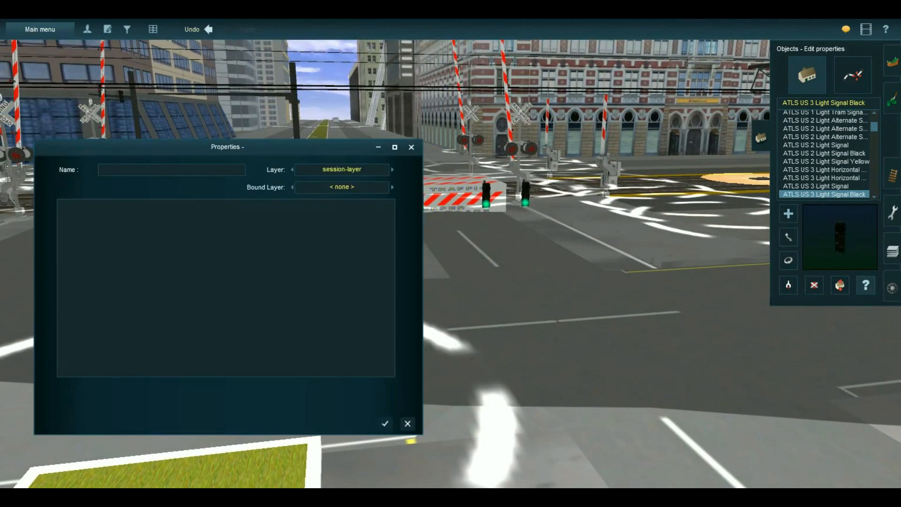
pyautogui.click(385, 423)
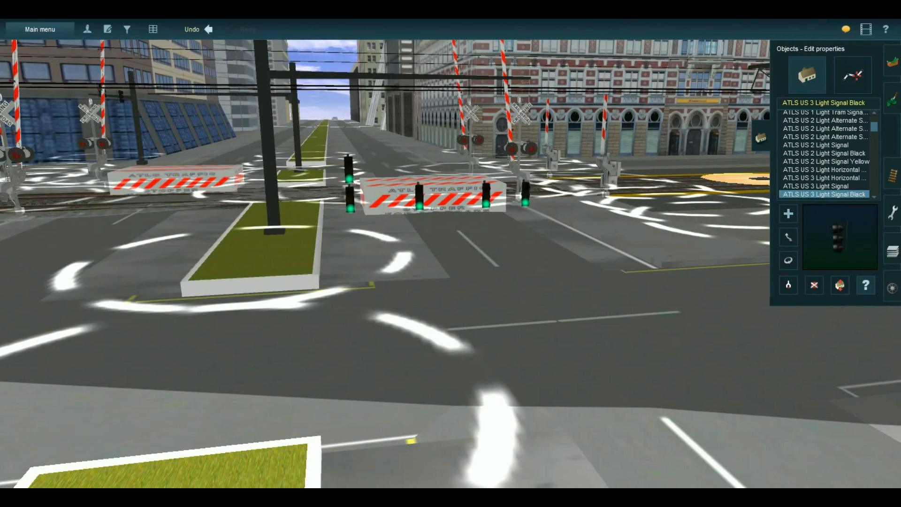
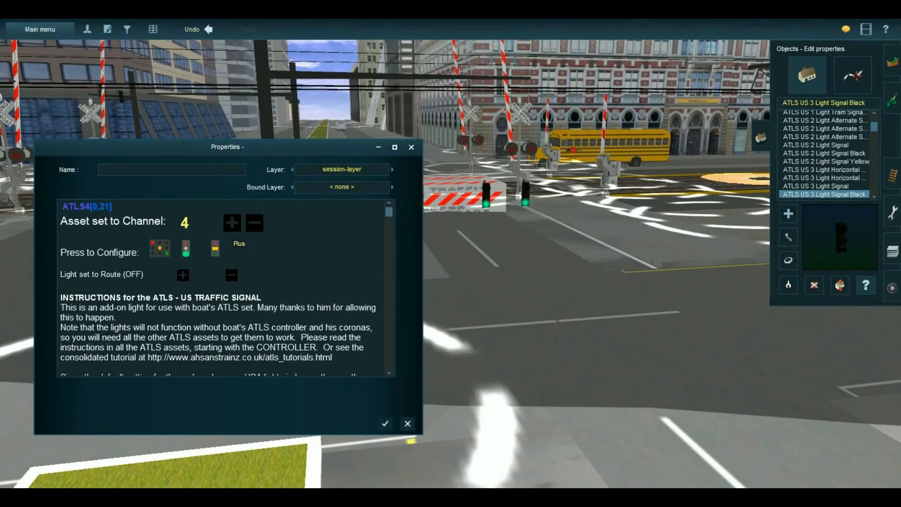
pyautogui.click(183, 275)
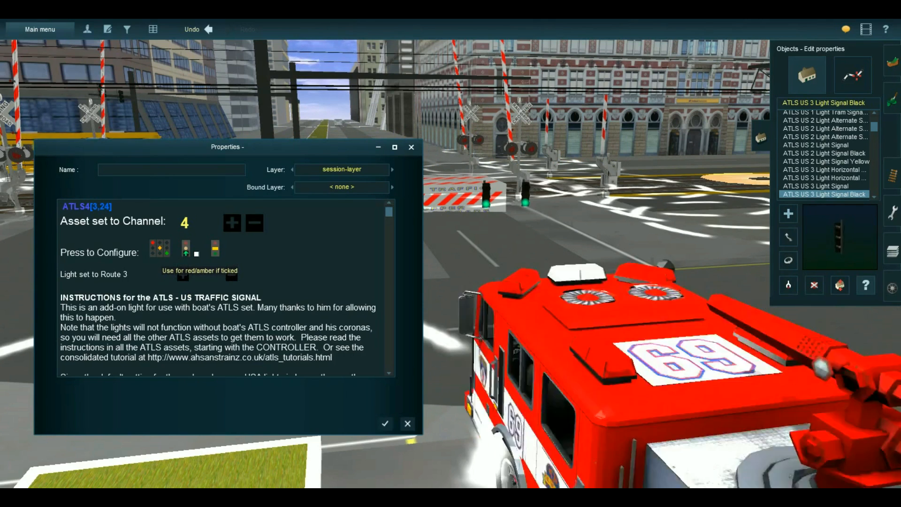
pyautogui.click(196, 254)
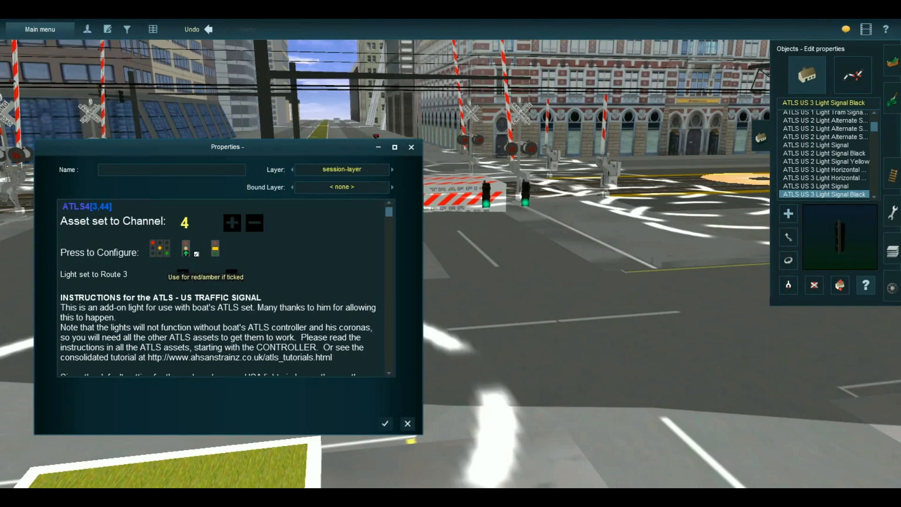
pyautogui.click(385, 424)
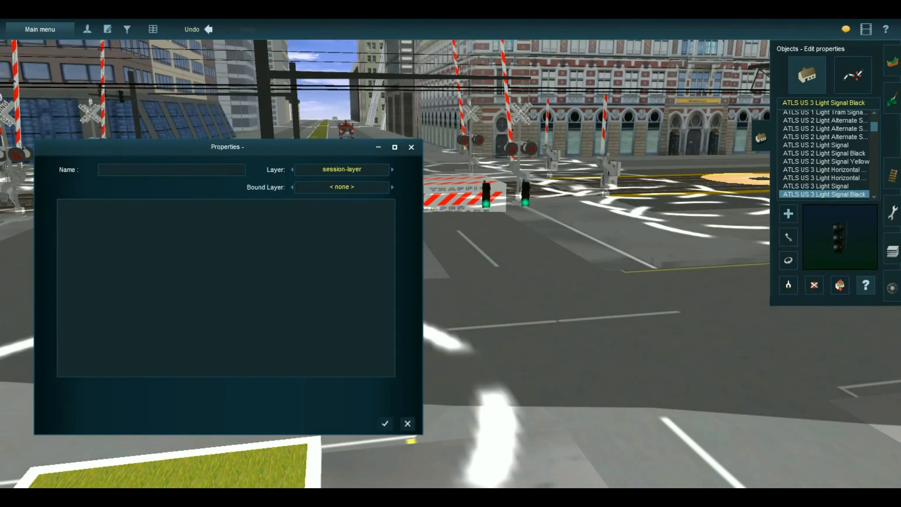
pyautogui.press('Escape')
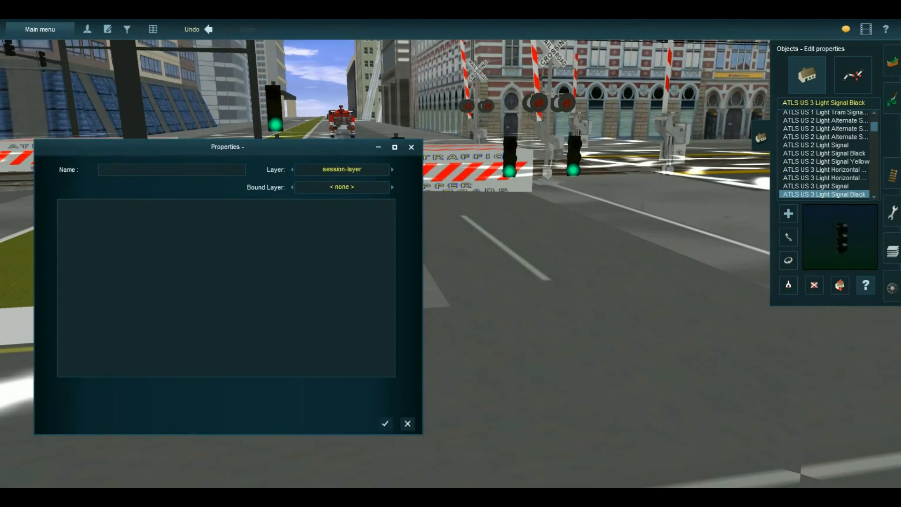
pyautogui.press('Escape')
# Step: Raise the mast-arm pole on the median to a height of 24.00, clear of the signals
pyautogui.press('Left')
pyautogui.press('Up')
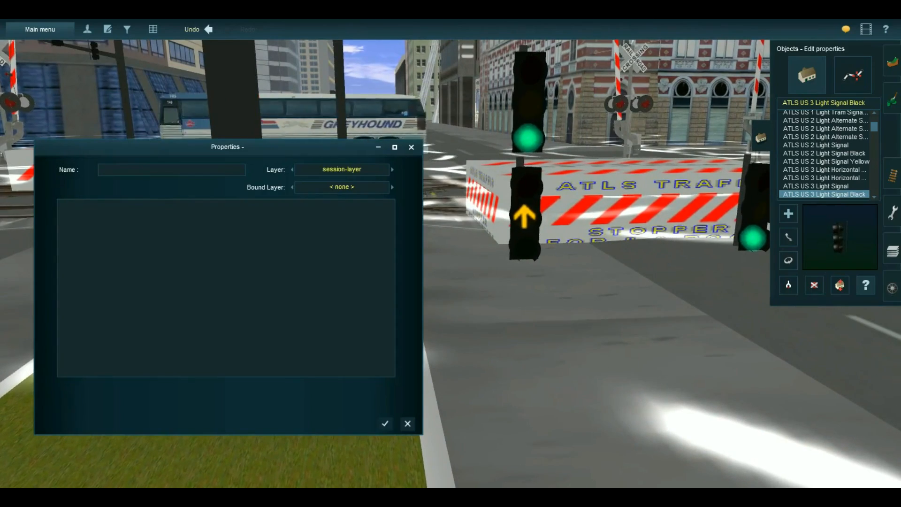
pyautogui.press('Escape')
pyautogui.scroll(-5, 450, 264)
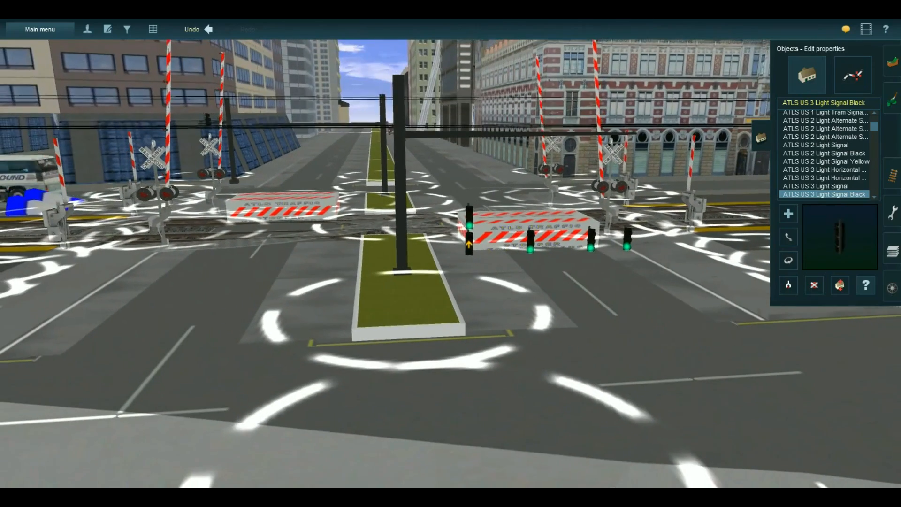
pyautogui.click(839, 285)
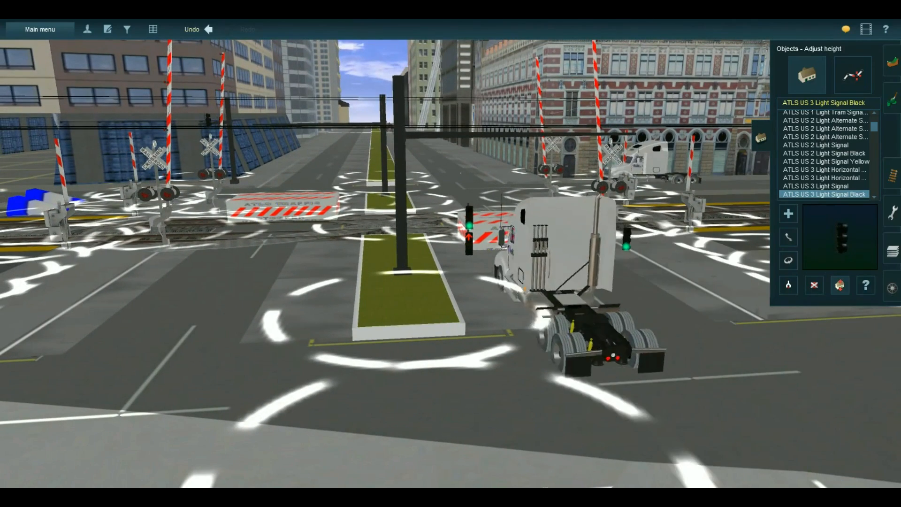
pyautogui.moveTo(403, 267); pyautogui.dragTo(402, 164)
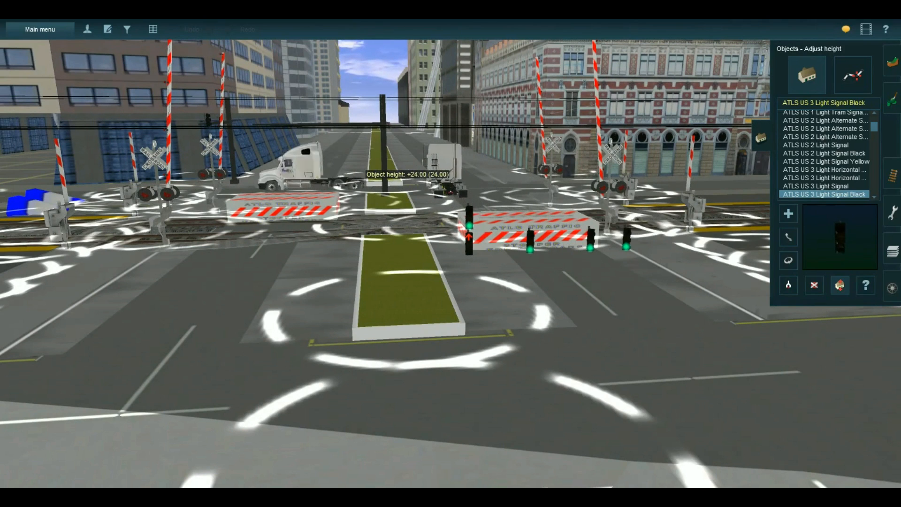
# Step: Configure the upper signal of the stacked pair with channel 4, a left green arrow and route 3, applying the arrow to red/amber too
pyautogui.click(865, 285)
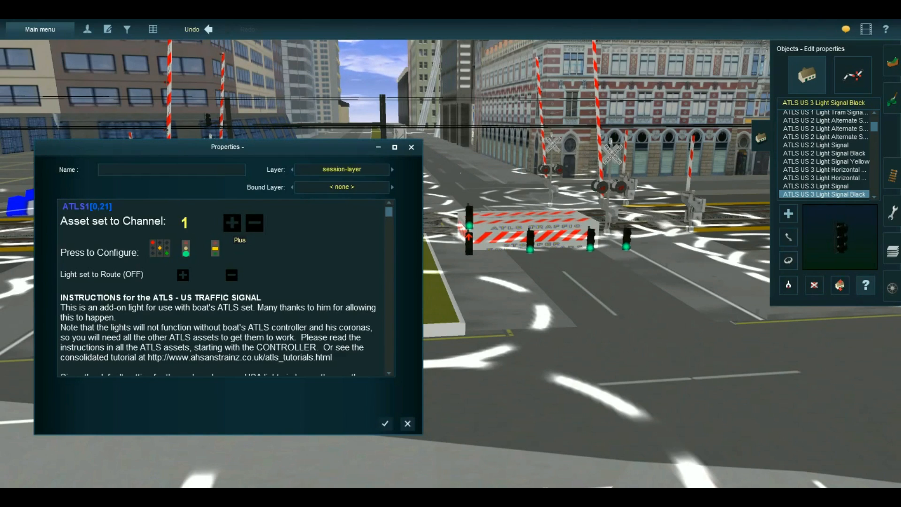
pyautogui.click(232, 223)
pyautogui.click(232, 223)
pyautogui.click(232, 224)
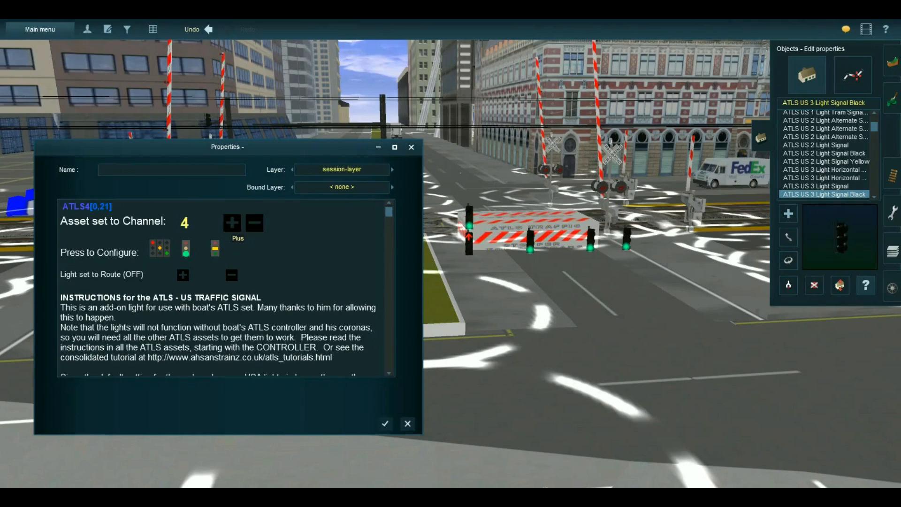
pyautogui.click(186, 249)
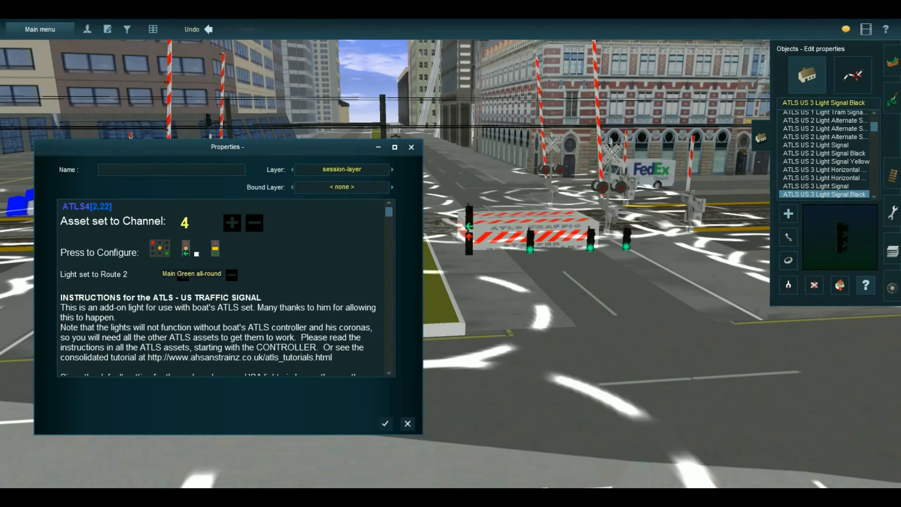
pyautogui.click(183, 275)
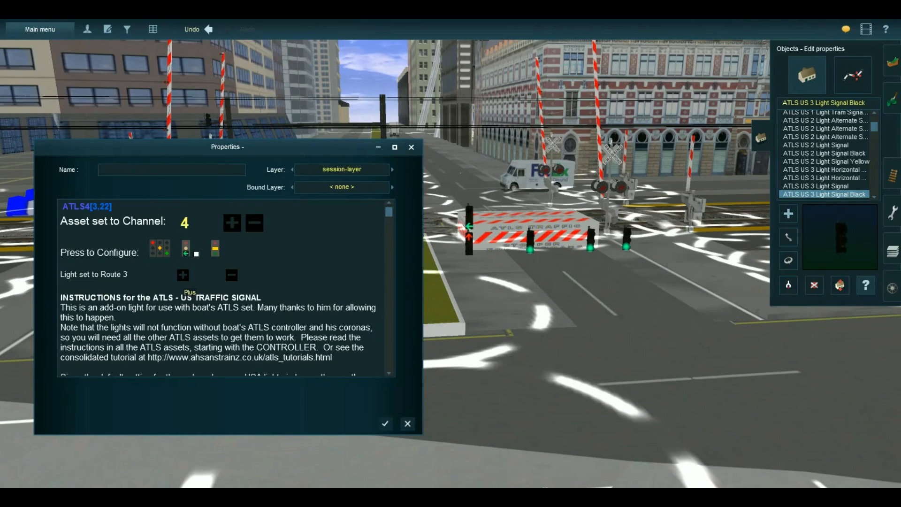
pyautogui.click(197, 254)
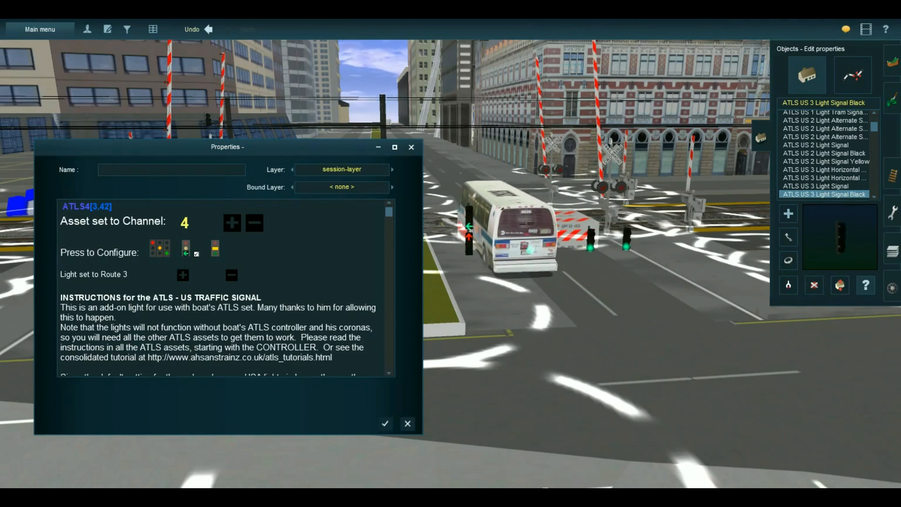
pyautogui.press('Return')
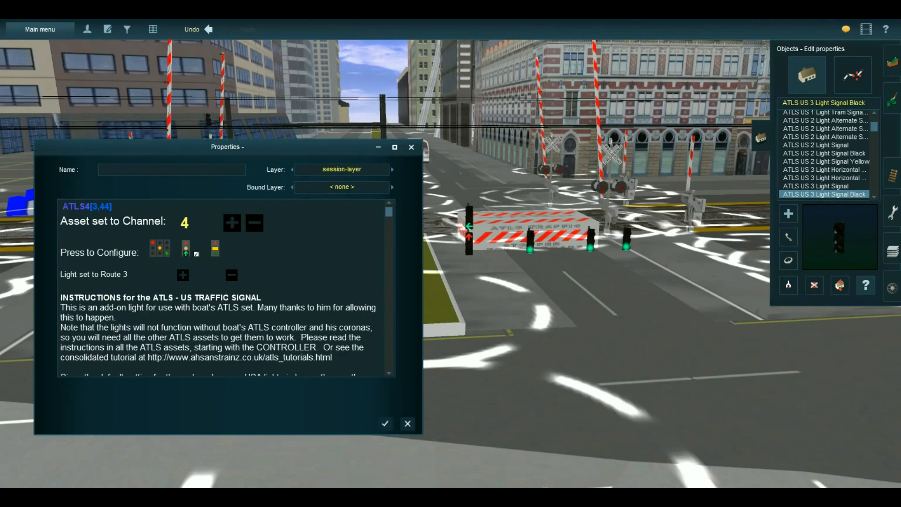
pyautogui.press('Return')
# Step: Configure the signal beside the stacked pair with channel 4, a straight-ahead green arrow and route 3, applying the arrow to red/amber too
pyautogui.rightClick(529, 261)
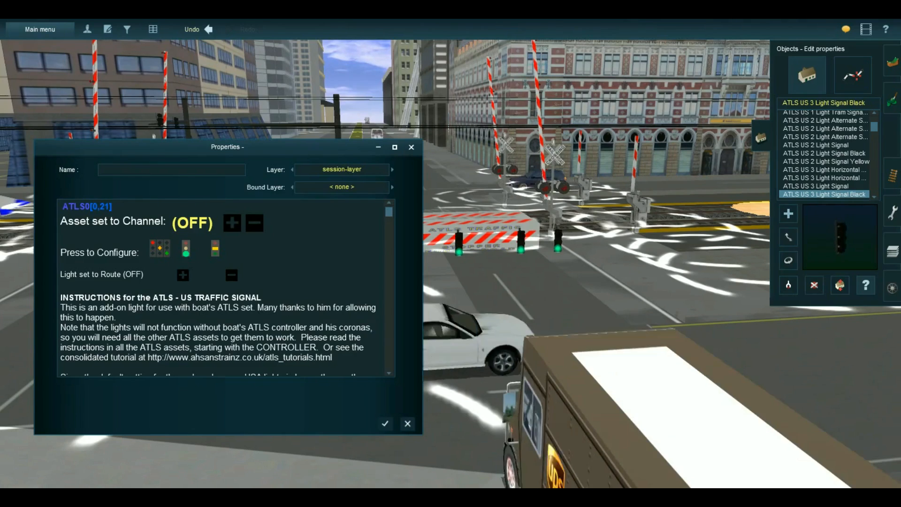
pyautogui.click(232, 222)
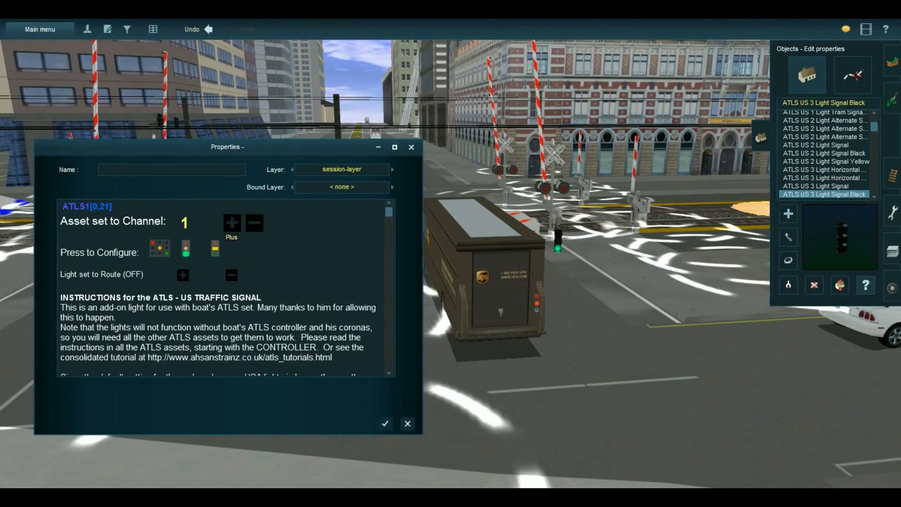
pyautogui.click(231, 223)
pyautogui.click(232, 222)
pyautogui.click(232, 223)
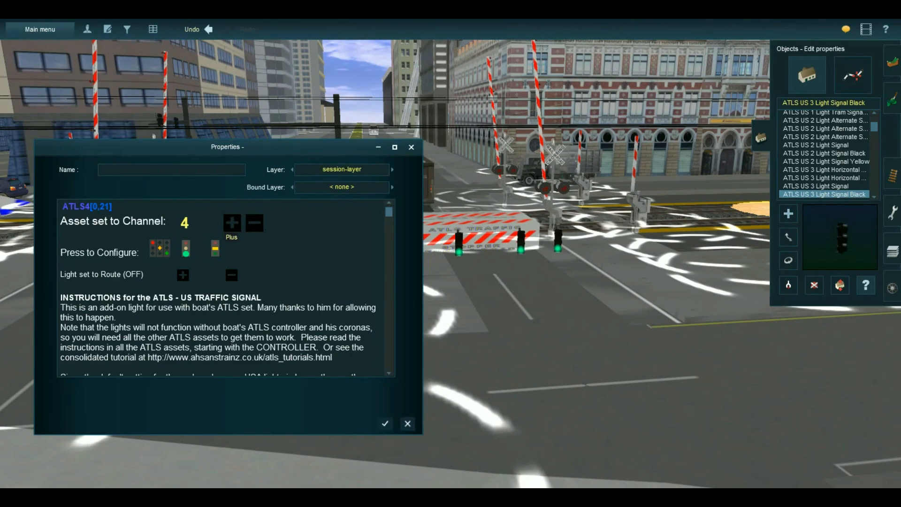
pyautogui.click(188, 250)
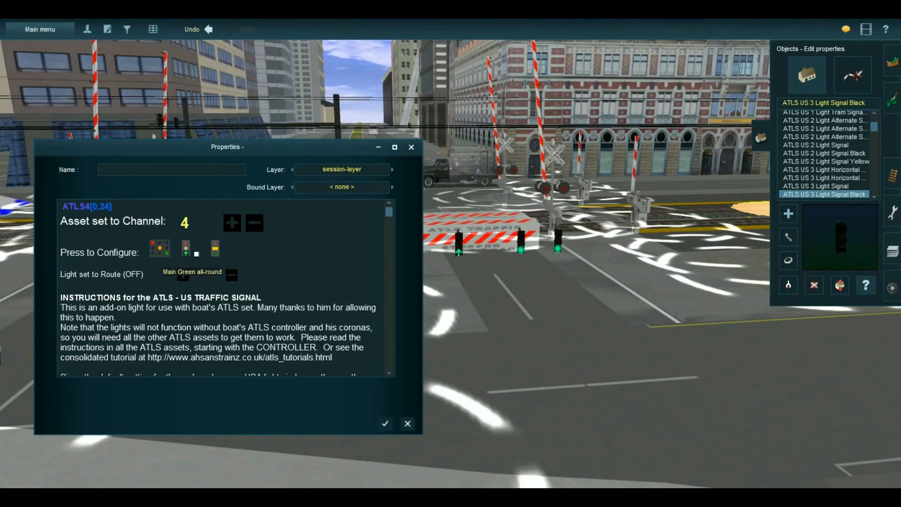
pyautogui.click(183, 275)
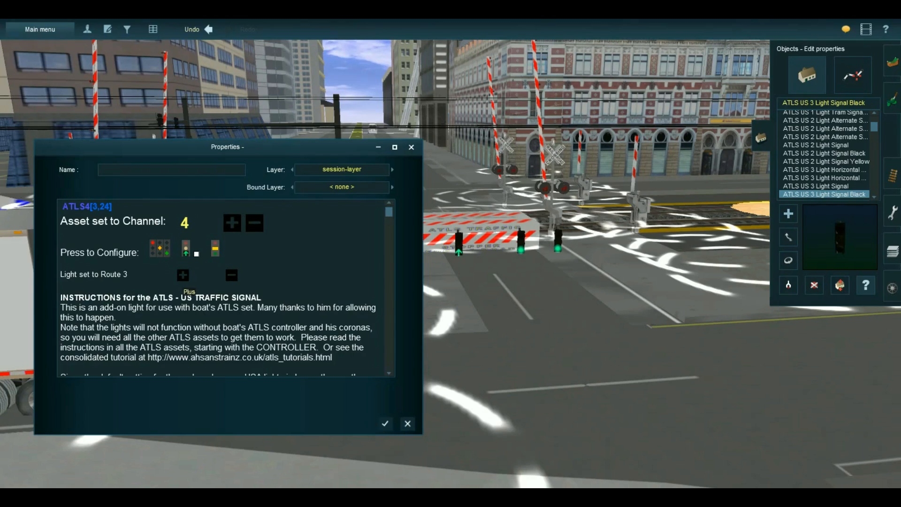
pyautogui.click(196, 254)
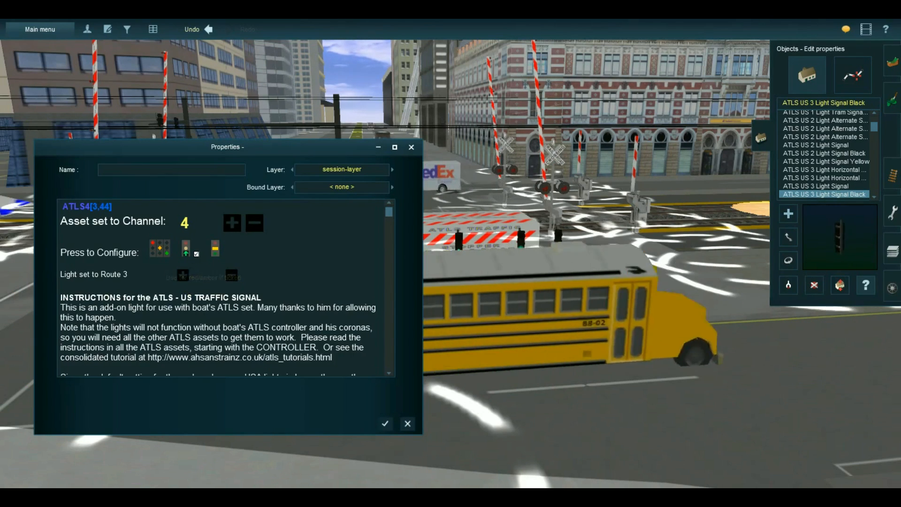
pyautogui.click(385, 424)
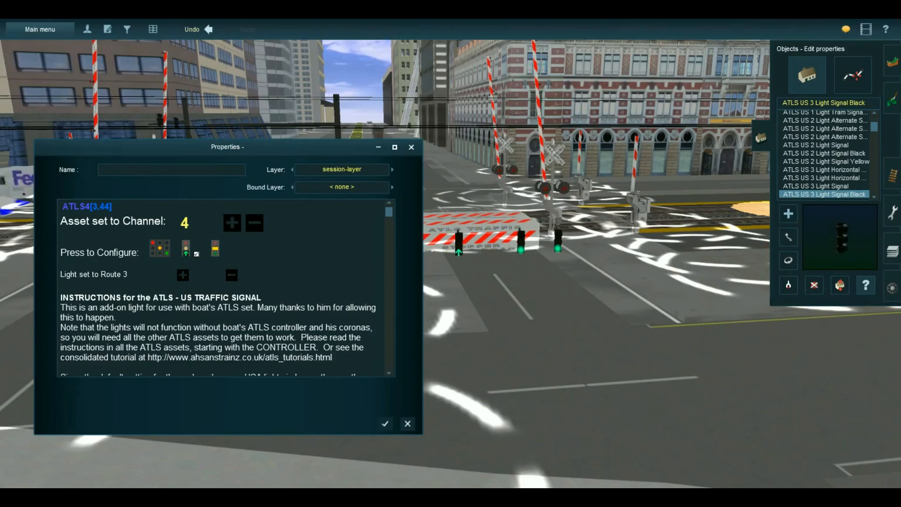
# Step: Configure the second single signal from the stacked pair with channel 4, a straight-ahead green arrow and route 3, applying the arrow to red/amber too
pyautogui.rightClick(592, 286)
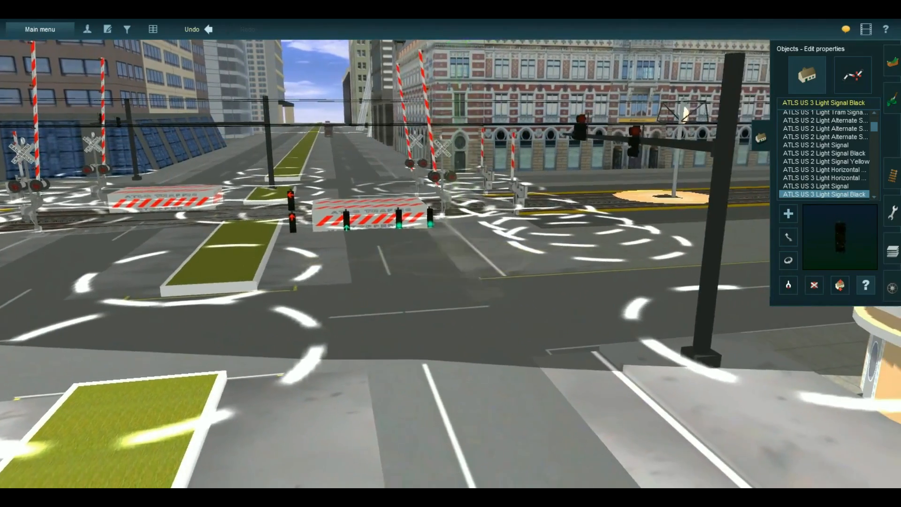
pyautogui.scroll(-2, 450, 253)
pyautogui.scroll(-5, 451, 254)
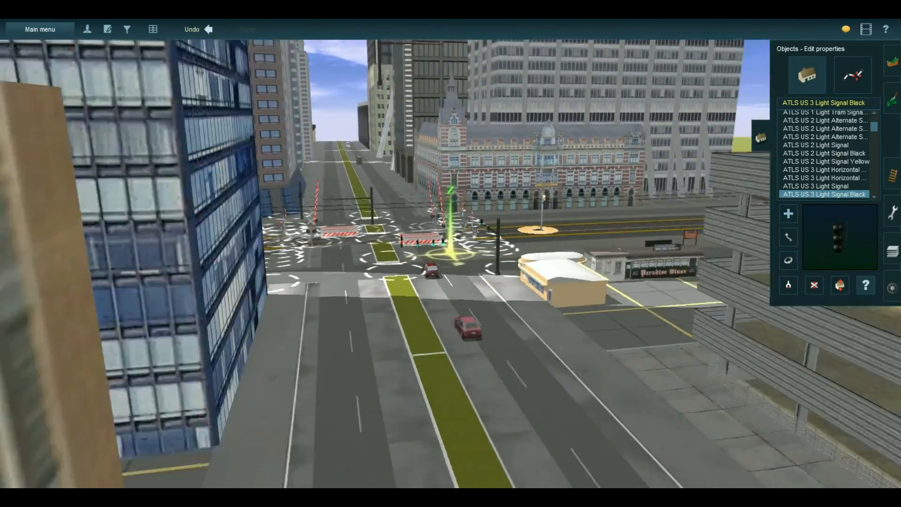
pyautogui.scroll(5, 451, 253)
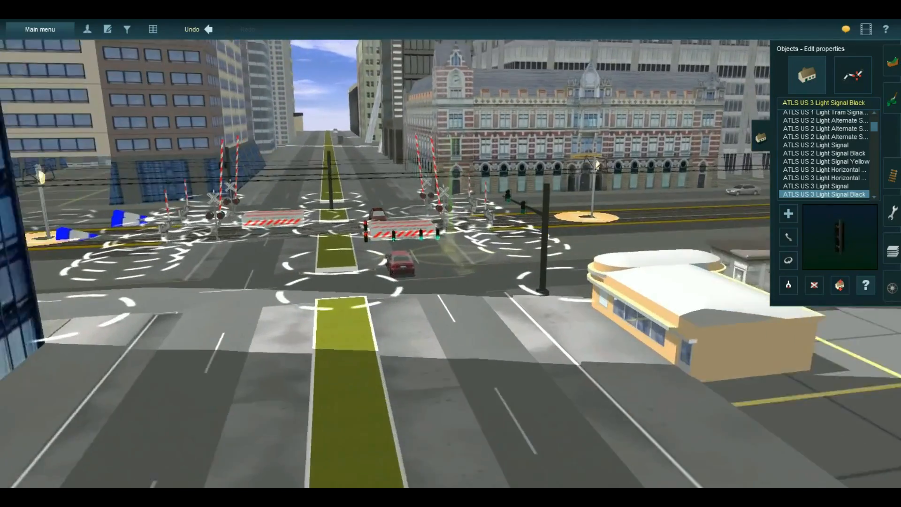
pyautogui.scroll(4, 450, 253)
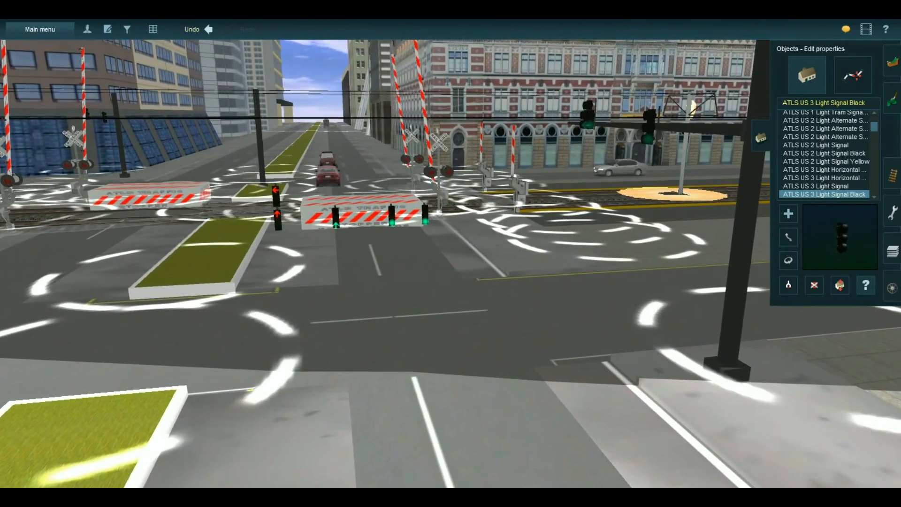
pyautogui.click(277, 207)
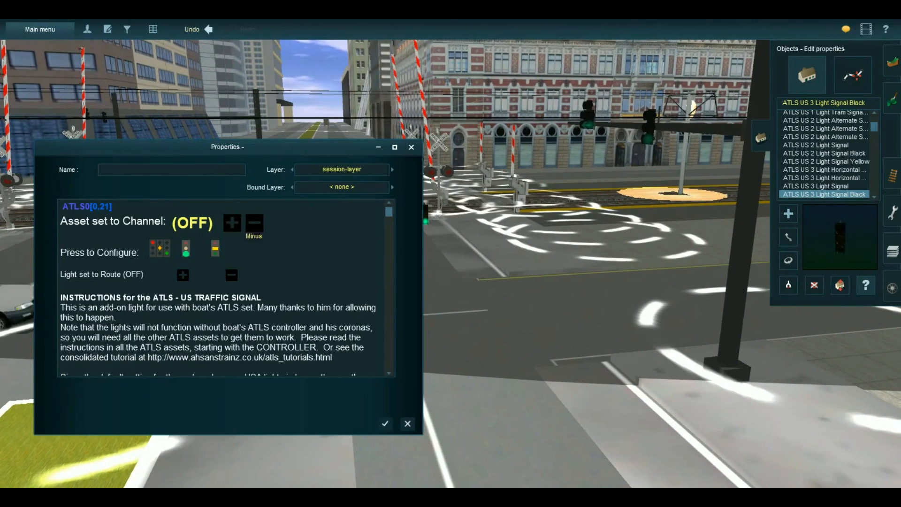
pyautogui.click(232, 222)
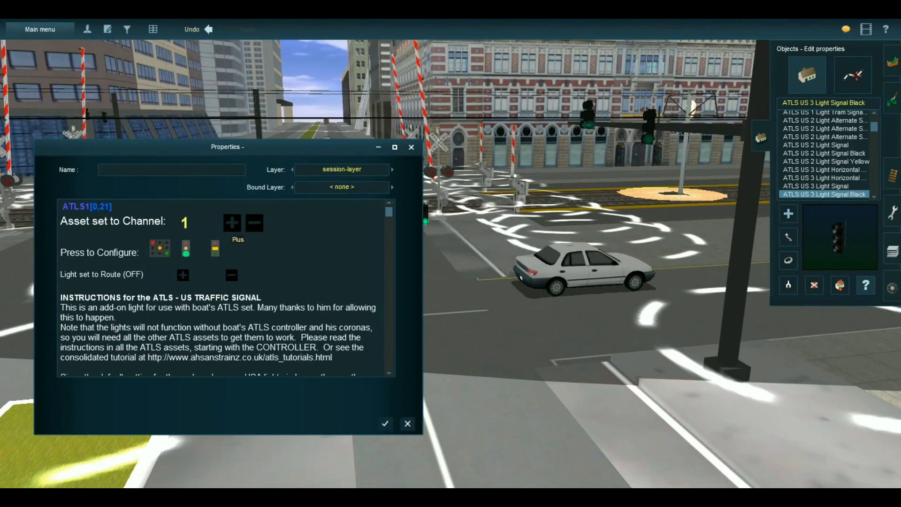
pyautogui.click(231, 222)
pyautogui.click(231, 222)
pyautogui.click(232, 222)
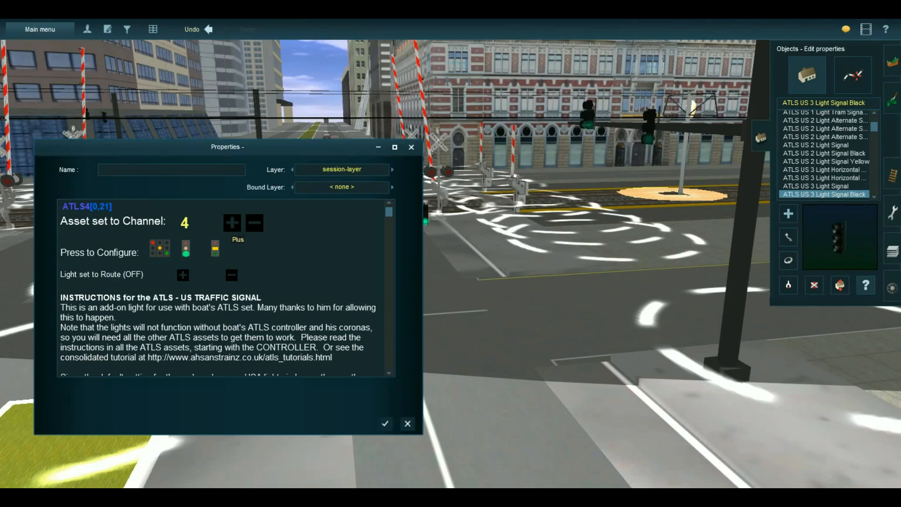
pyautogui.click(185, 251)
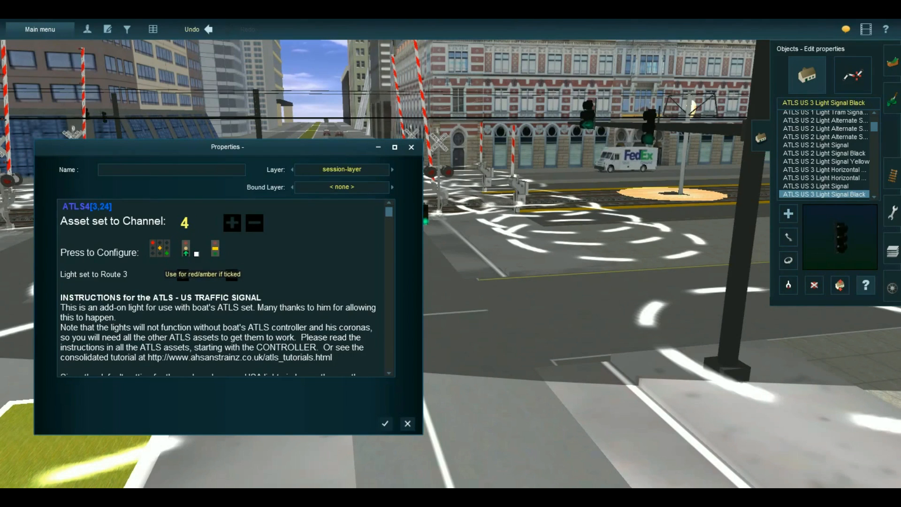
pyautogui.click(197, 254)
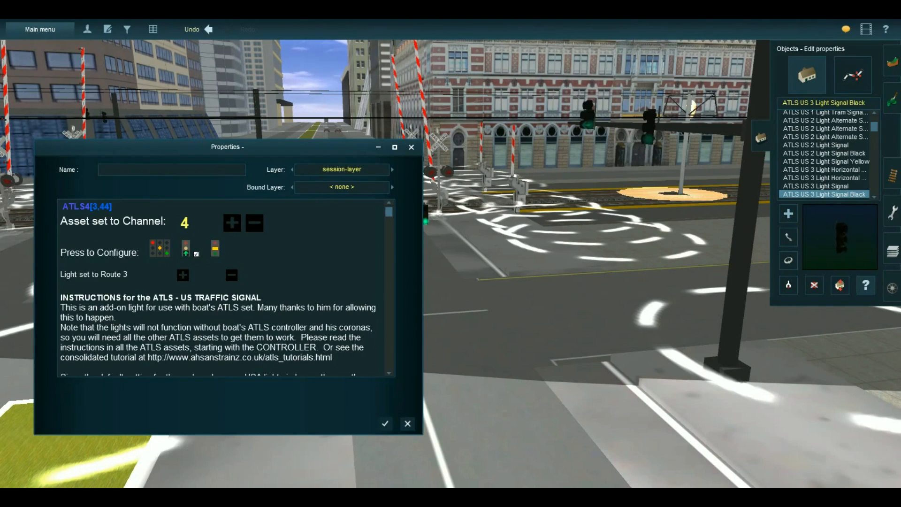
pyautogui.press('Return')
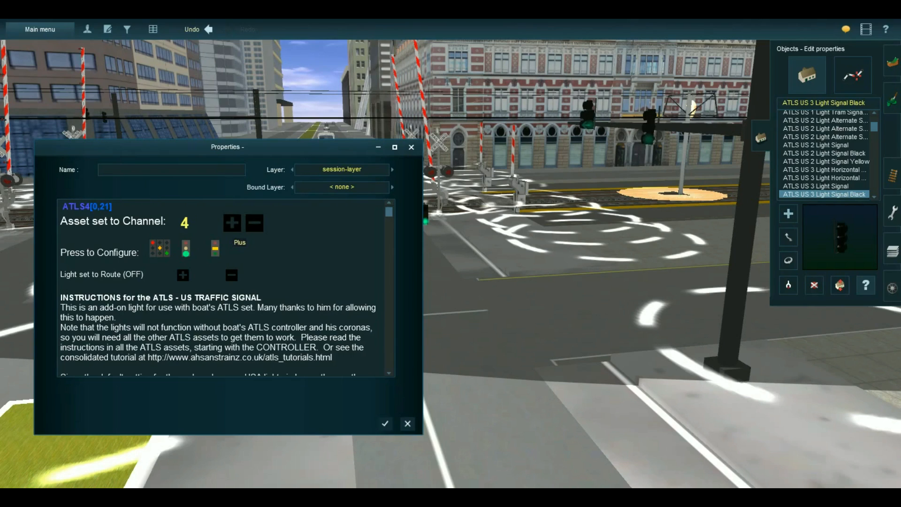
# Step: Configure the outermost signal with a right green arrow on channel 4 and route 3, applying the arrow to red/amber too
pyautogui.click(188, 250)
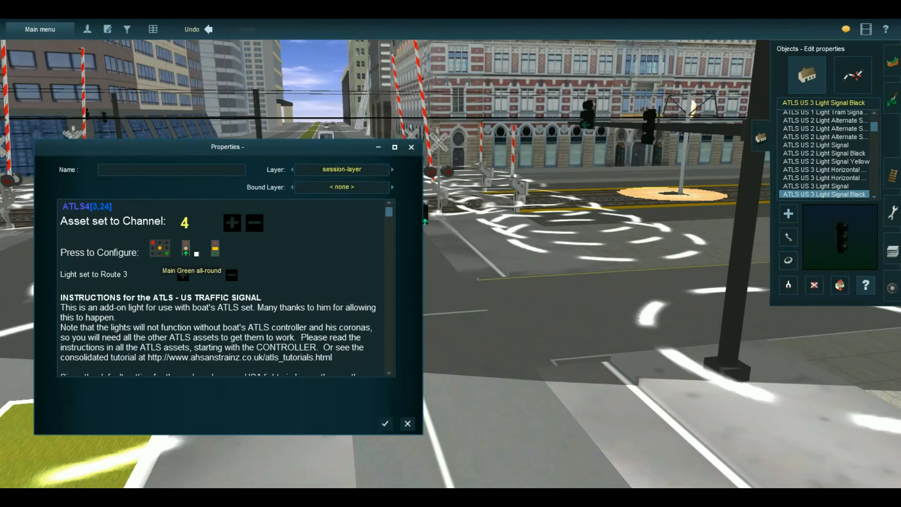
pyautogui.click(196, 253)
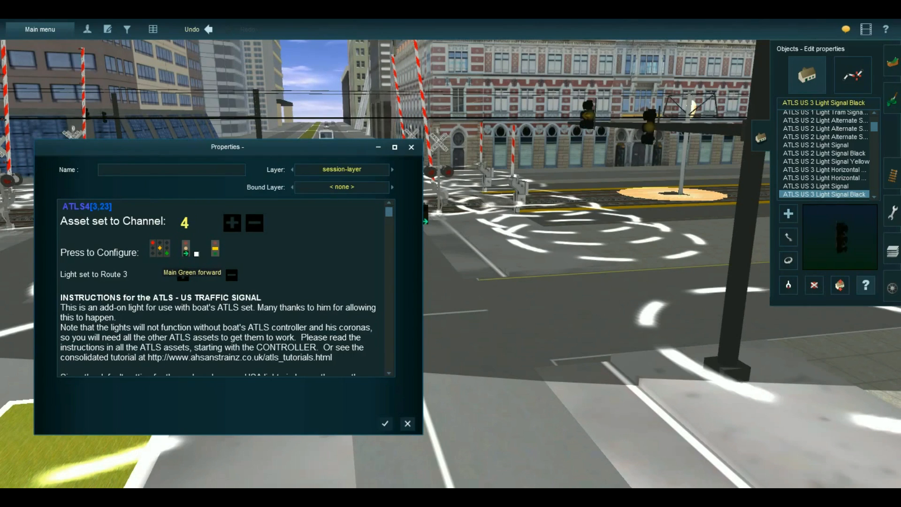
pyautogui.click(197, 253)
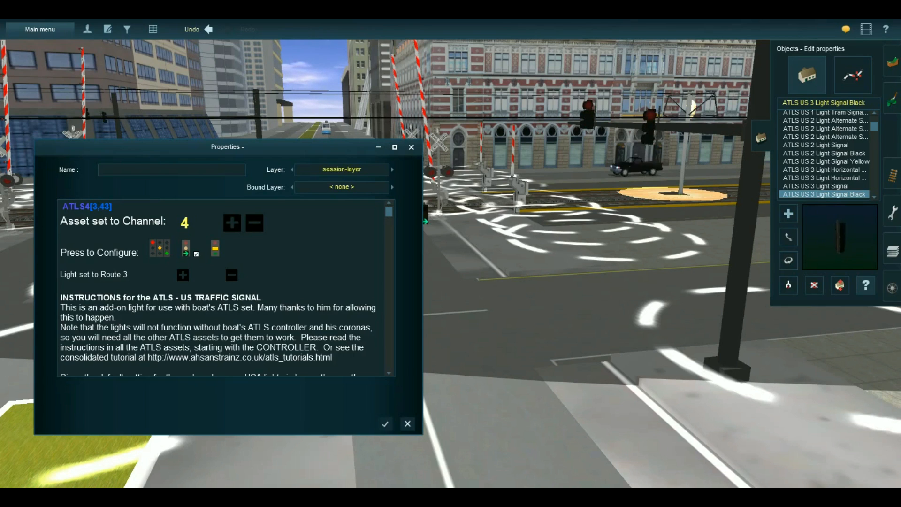
pyautogui.click(385, 423)
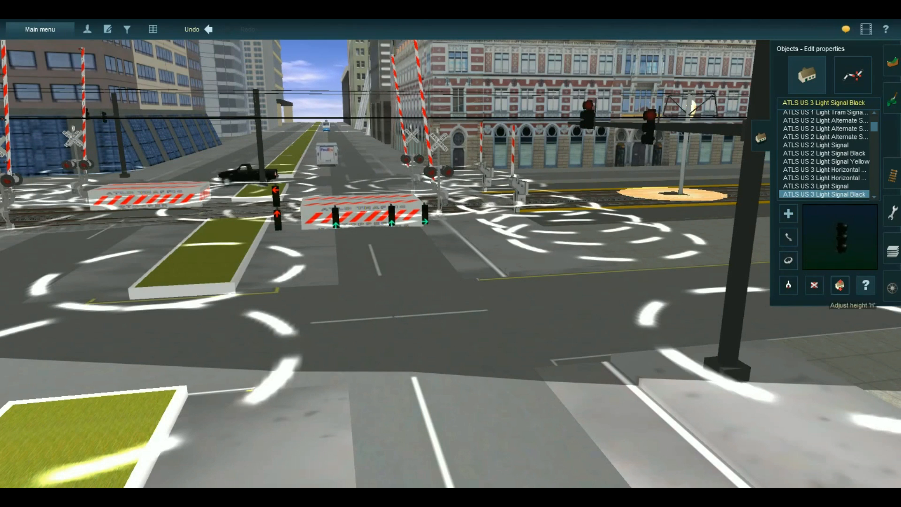
# Step: Raise the three single signals and the stacked pair to mast-arm level, bringing the last signal of the pair to a height of 4.80
pyautogui.click(840, 285)
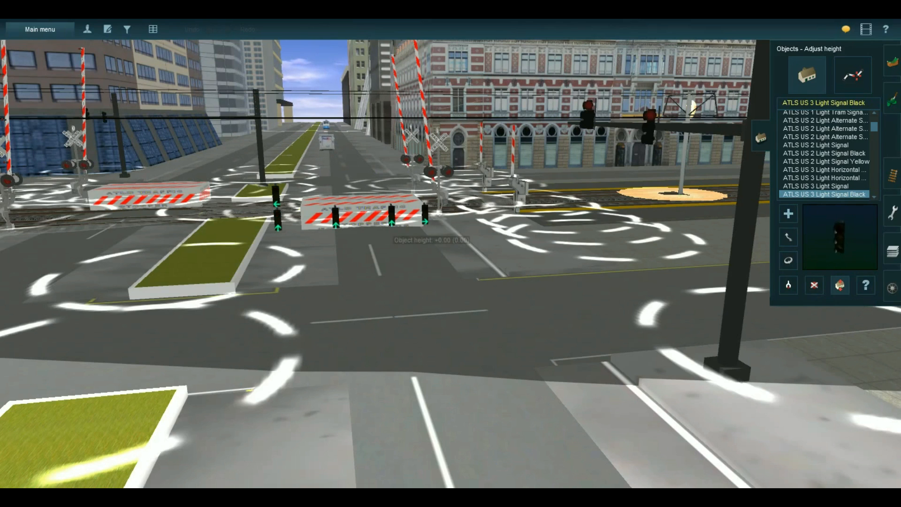
pyautogui.moveTo(425, 218); pyautogui.dragTo(394, 201)
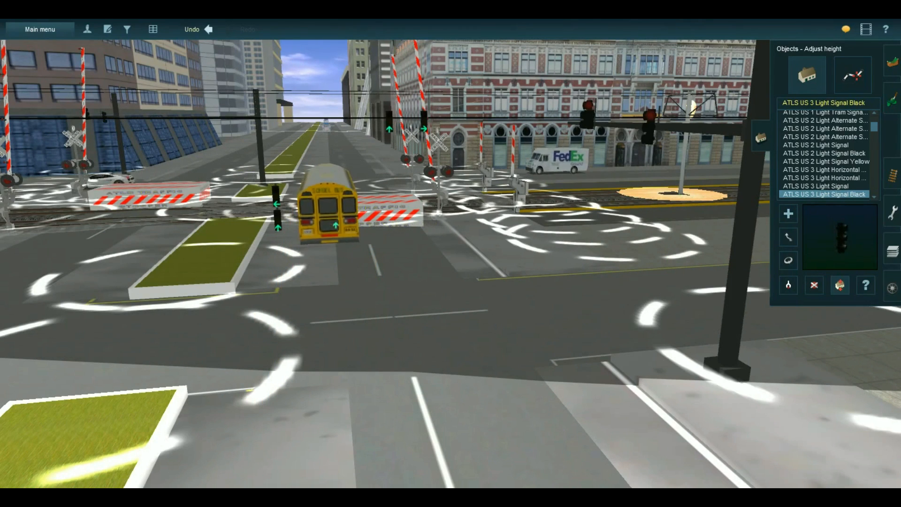
pyautogui.moveTo(336, 217); pyautogui.dragTo(336, 196)
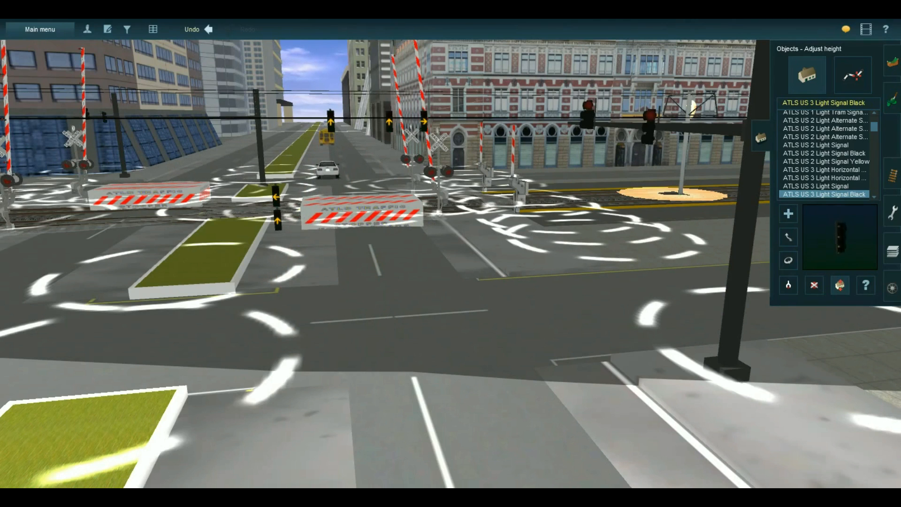
pyautogui.moveTo(278, 220)
pyautogui.mouseDown()
pyautogui.moveTo(279, 190)
pyautogui.moveTo(276, 215)
pyautogui.mouseUp()
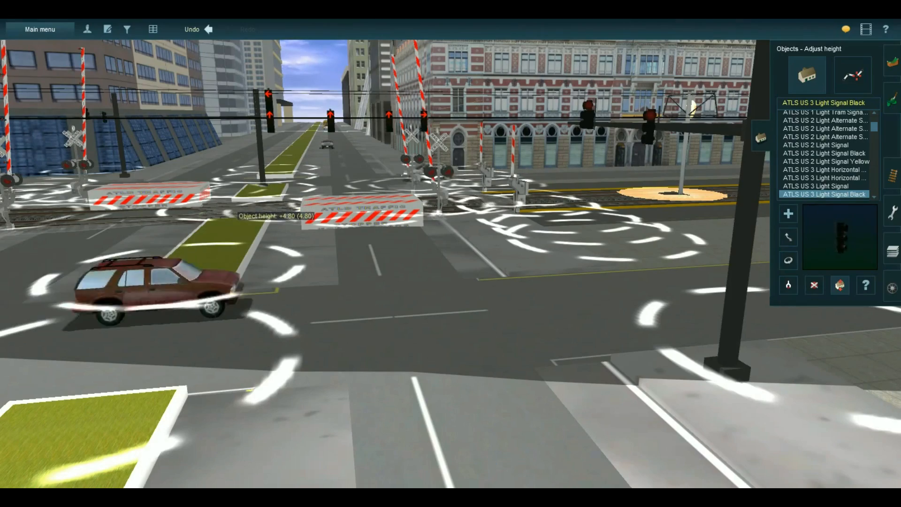
# Step: Lower the mast-arm pole back down onto the median so its arm meets the raised signals
pyautogui.scroll(-4, 451, 254)
pyautogui.scroll(-5, 450, 254)
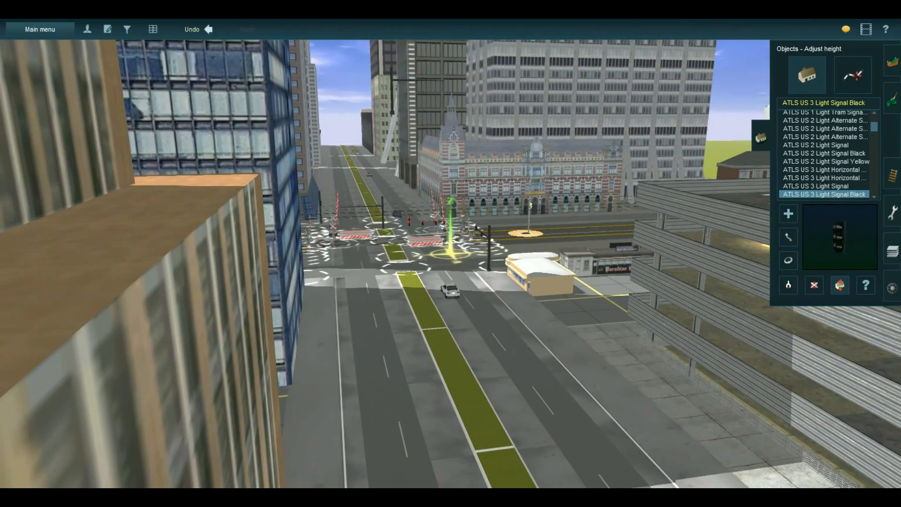
pyautogui.press('Right')
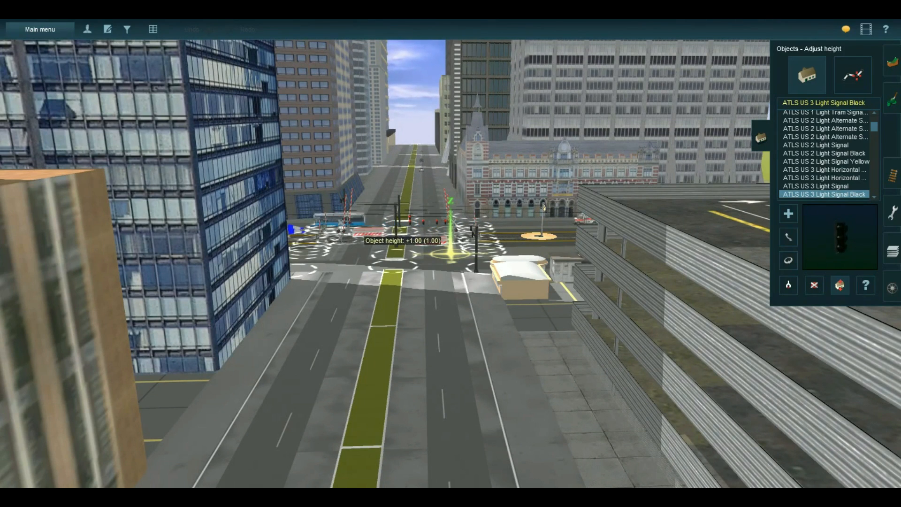
pyautogui.scroll(5, 450, 253)
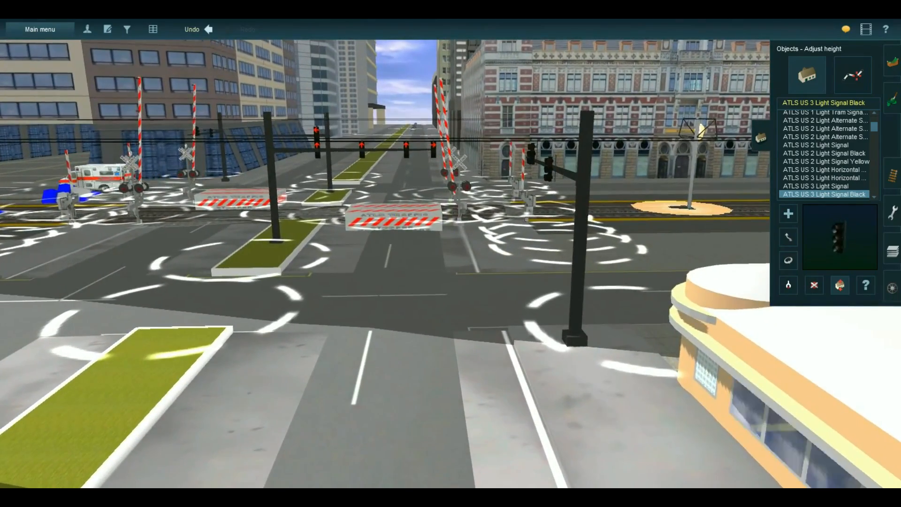
# Step: Examine from the approach road and close up how the raised signals sit against the mast arm
pyautogui.rightClick(342, 273)
pyautogui.press('Left')
pyautogui.press('Left')
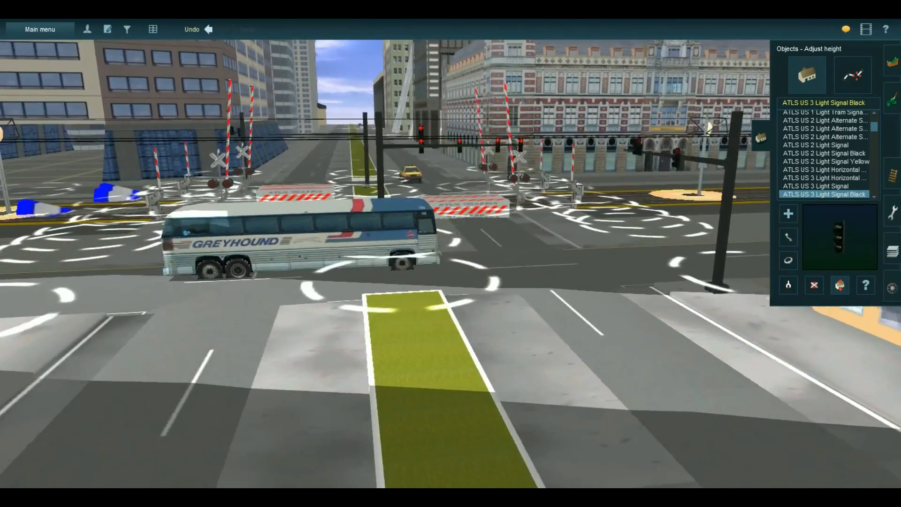
pyautogui.press('Down')
pyautogui.press('Up')
pyautogui.scroll(3, 451, 253)
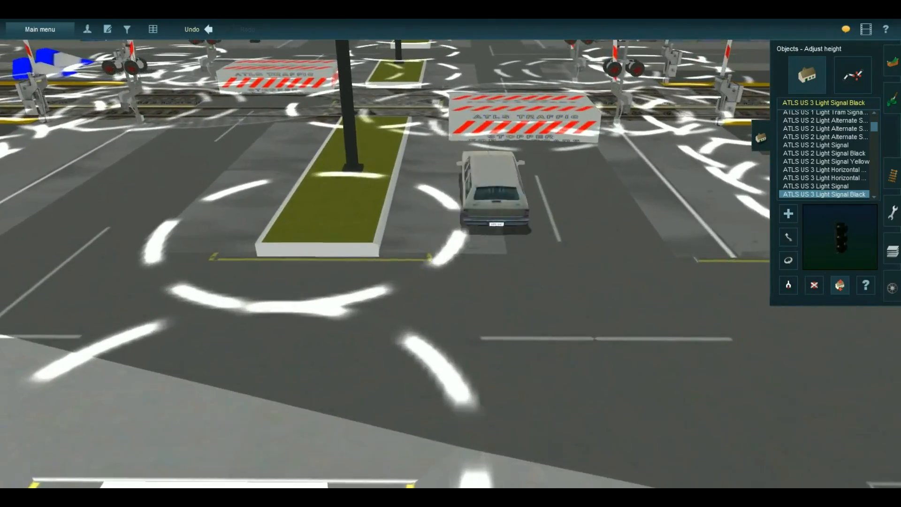
pyautogui.rightClick(455, 127)
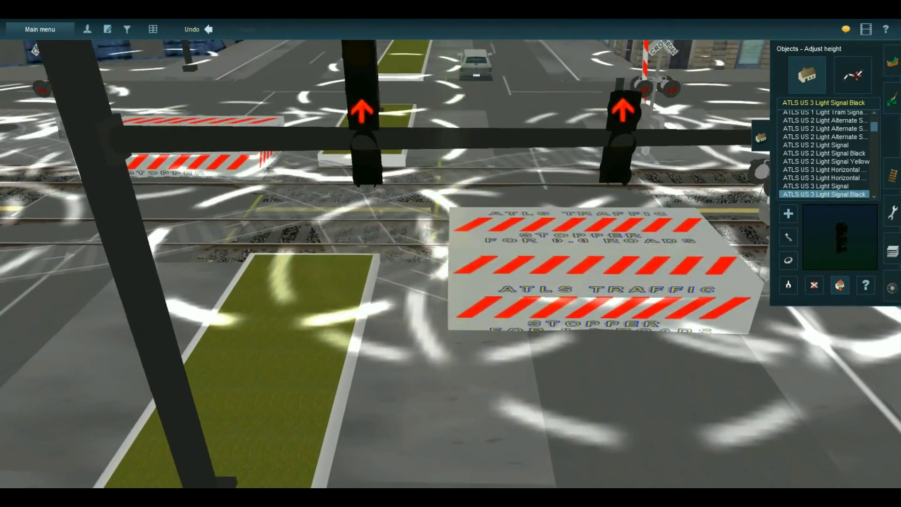
pyautogui.rightClick(624, 277)
pyautogui.press('Left')
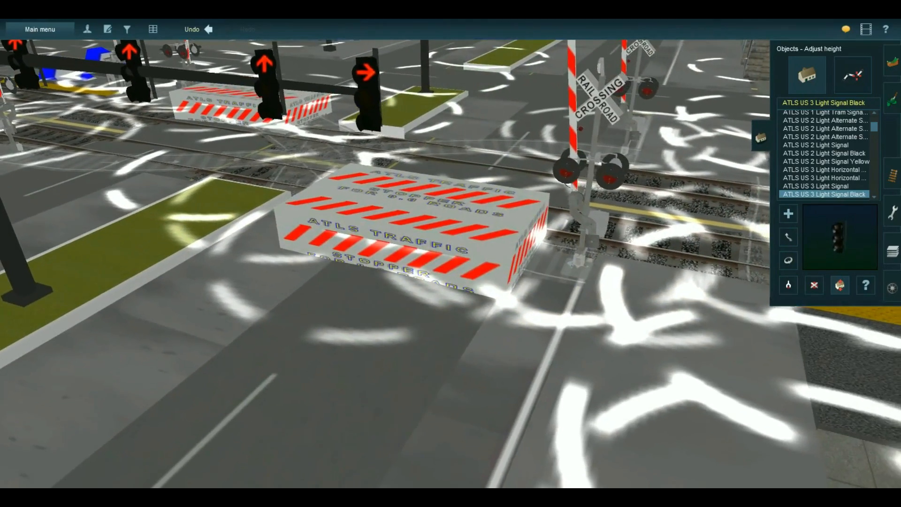
pyautogui.rightClick(329, 348)
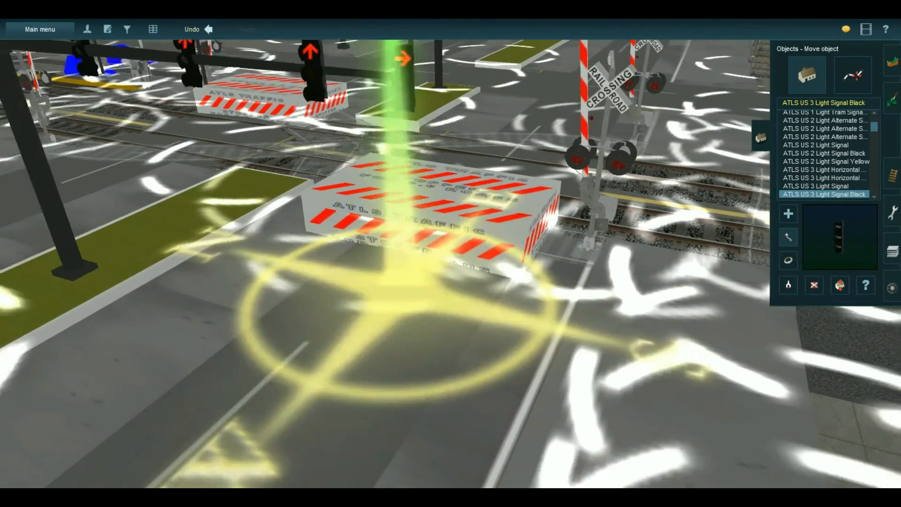
# Step: Move the hanging signals into line along the mast arm from overhead, shifting the outermost one slightly inward from the arm's end
pyautogui.press('Left')
pyautogui.scroll(-3, 328, 347)
pyautogui.rightClick(441, 342)
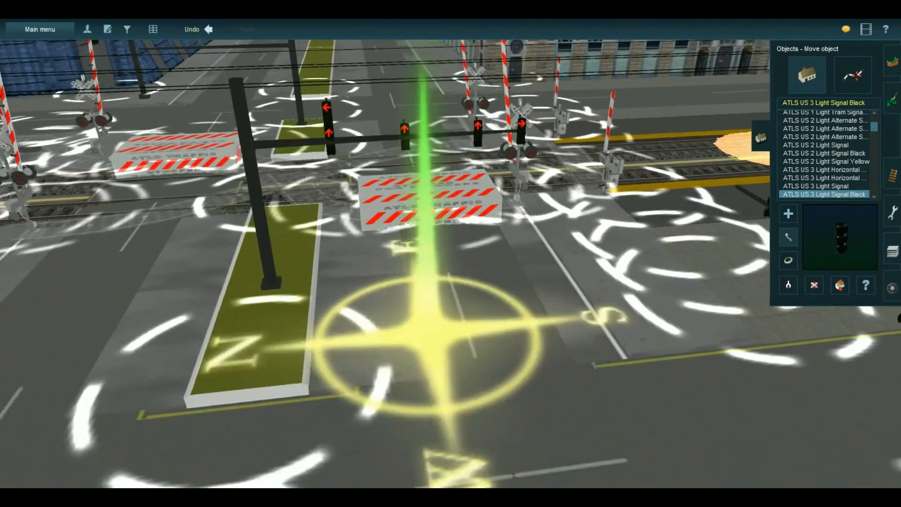
pyautogui.press('Up')
pyautogui.scroll(3, 452, 263)
pyautogui.rightClick(420, 106)
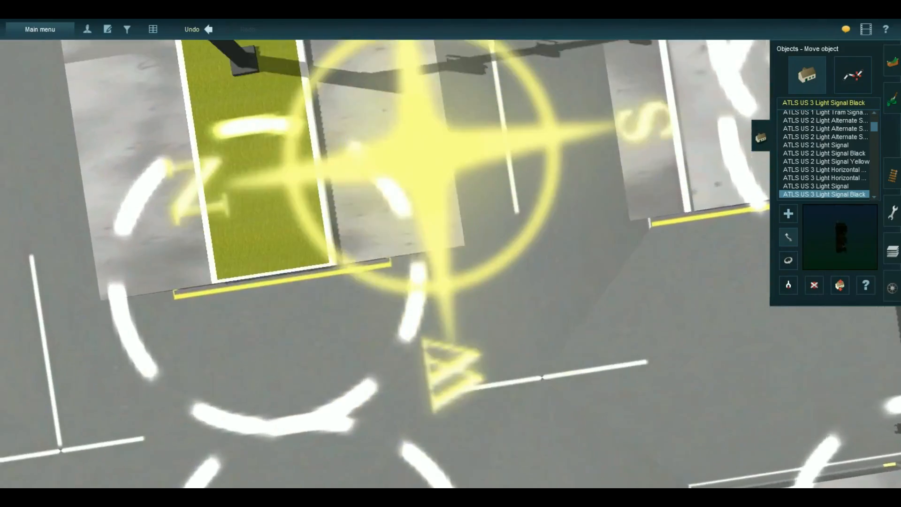
pyautogui.rightClick(462, 174)
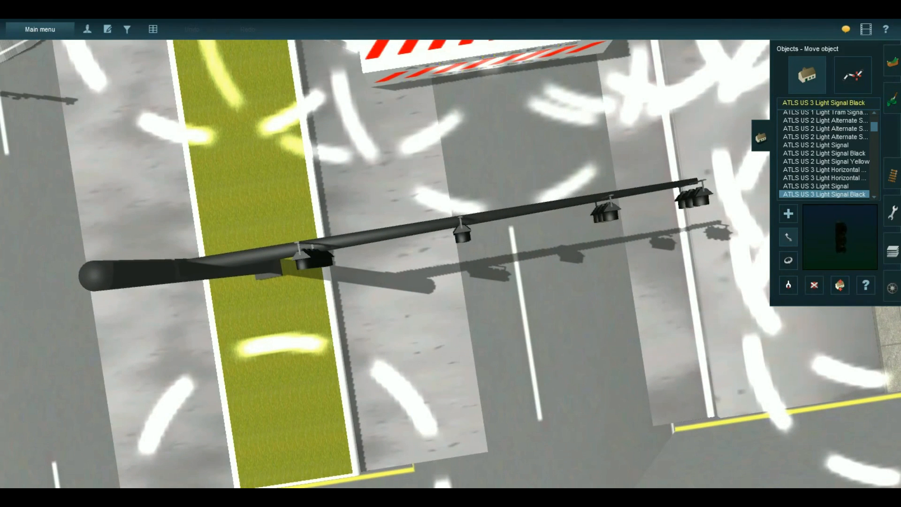
pyautogui.rightClick(503, 221)
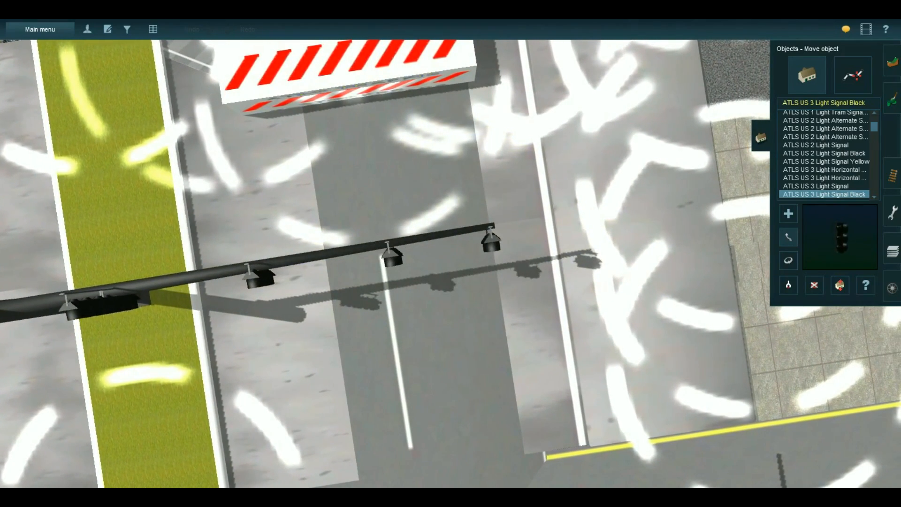
pyautogui.rightClick(474, 233)
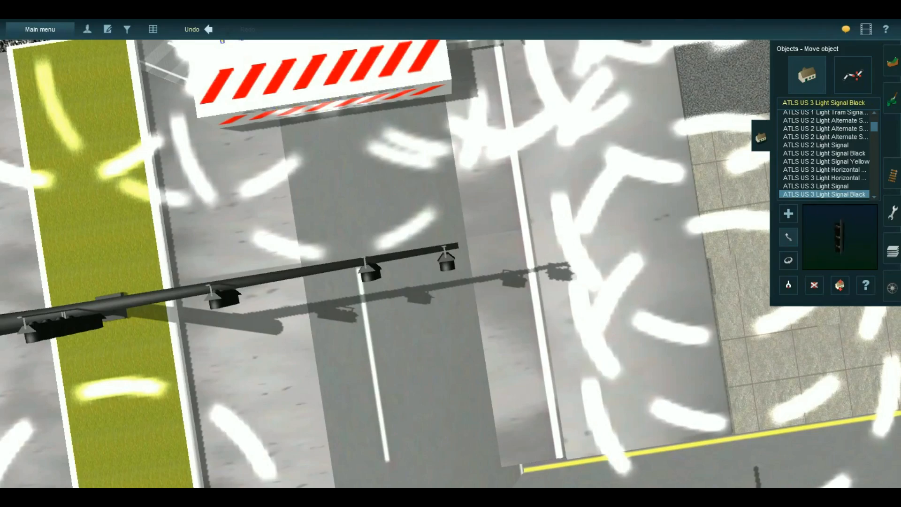
# Step: Check the aligned mast-arm signals from the approach road and view the intersection from another approach beside the tracks
pyautogui.press('Down')
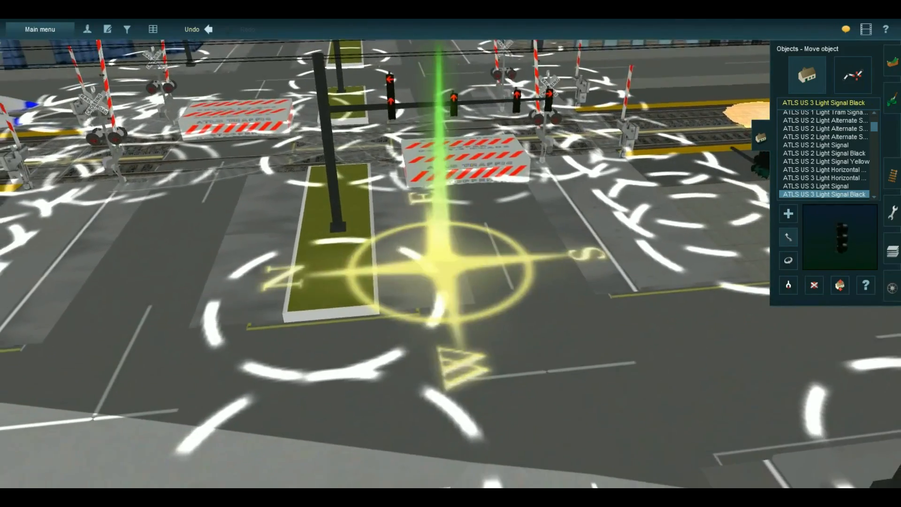
pyautogui.press('Down')
pyautogui.press('s')
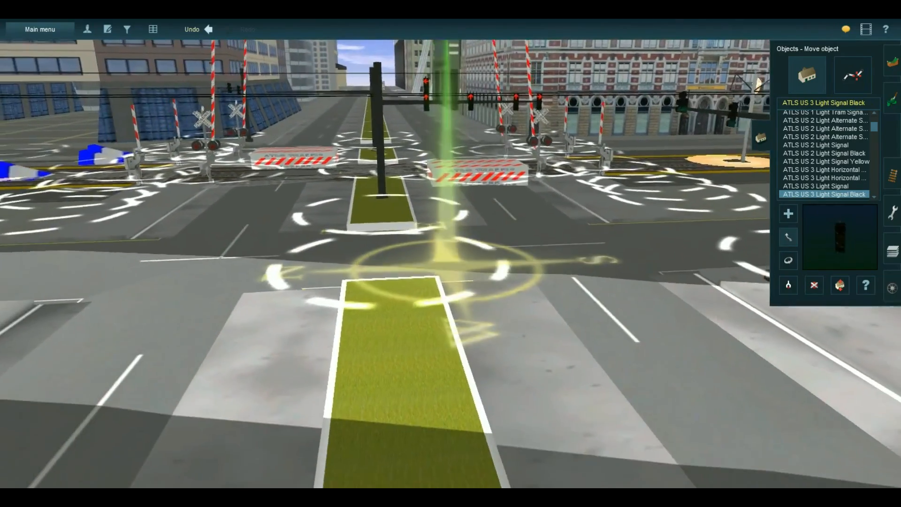
pyautogui.press('Down')
pyautogui.press('Left')
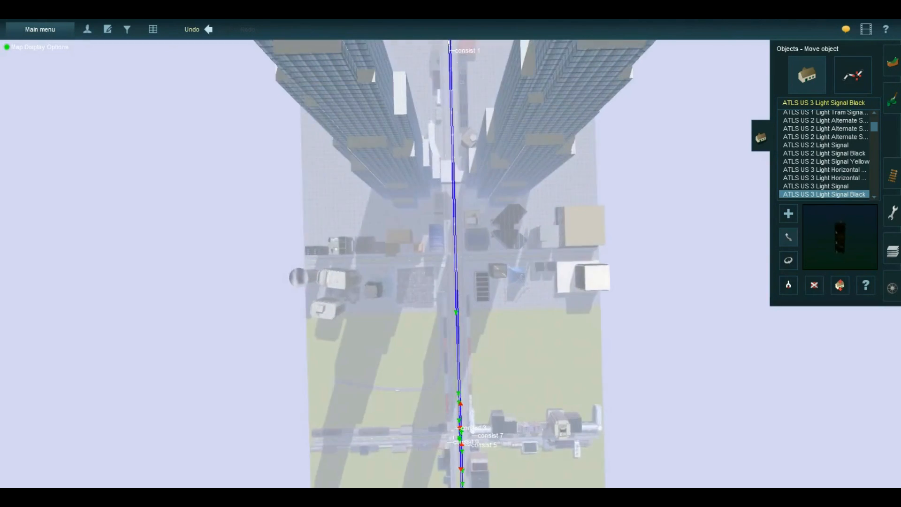
pyautogui.press('pageup')
pyautogui.press('Up')
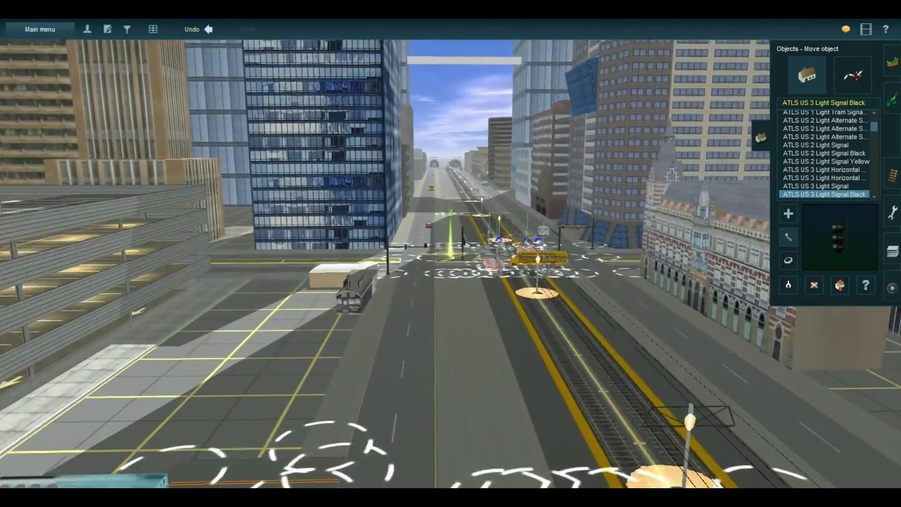
# Step: Examine the mast-arm poles and signals facing each approach road on both sides of the railroad crossing
pyautogui.press('Left')
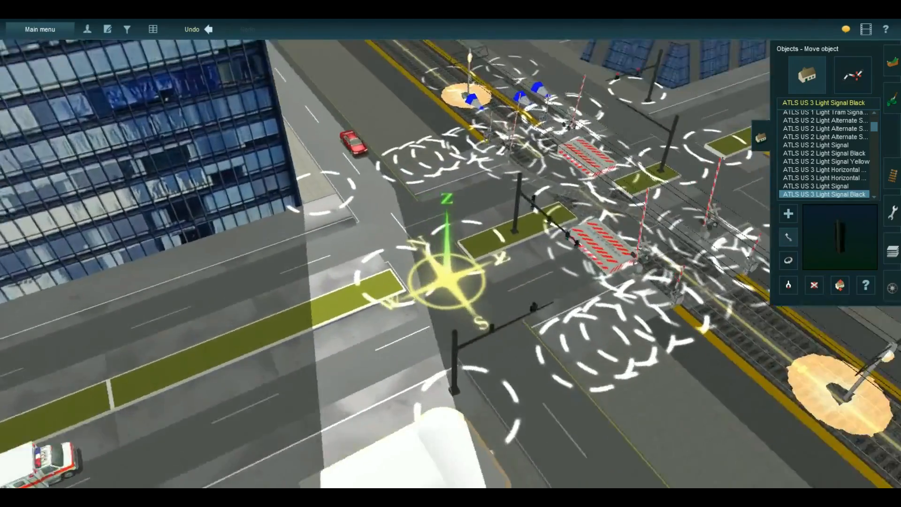
pyautogui.press('Down')
pyautogui.press('Left')
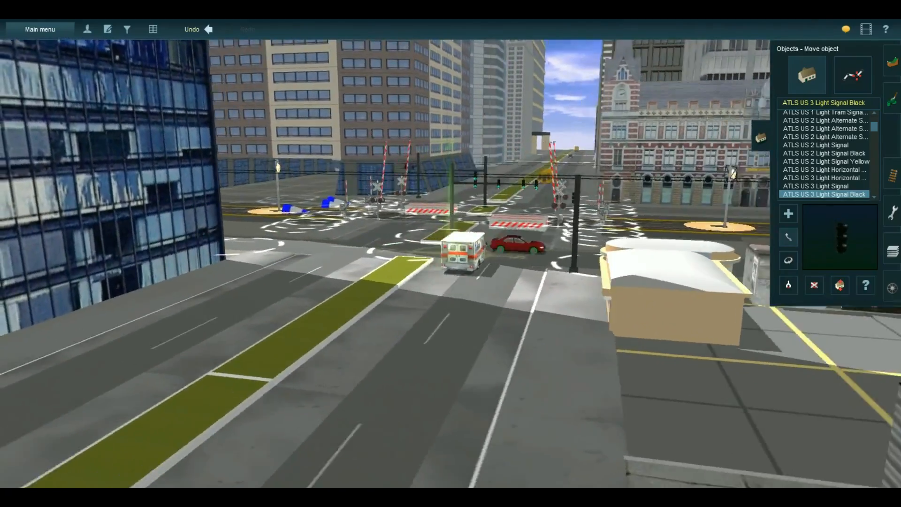
pyautogui.press('Up')
pyautogui.press('Up')
pyautogui.press('pageup')
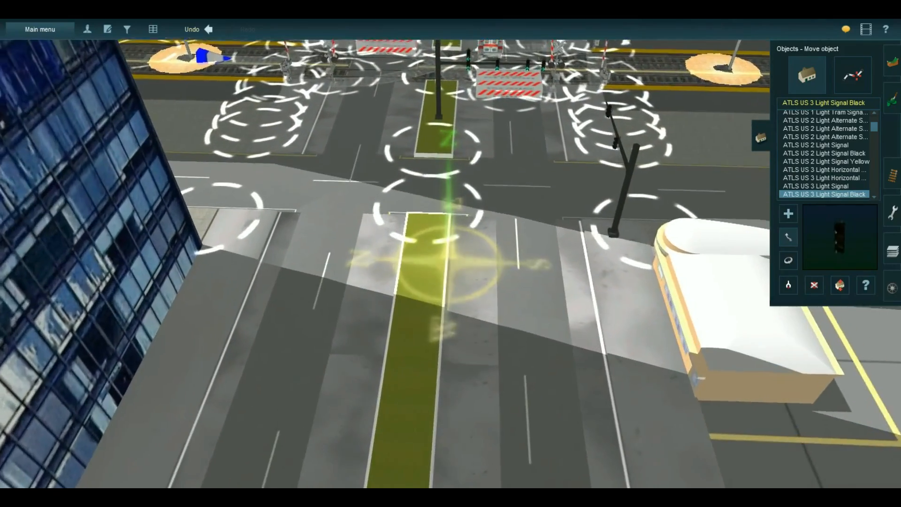
pyautogui.press('w')
pyautogui.press('Down')
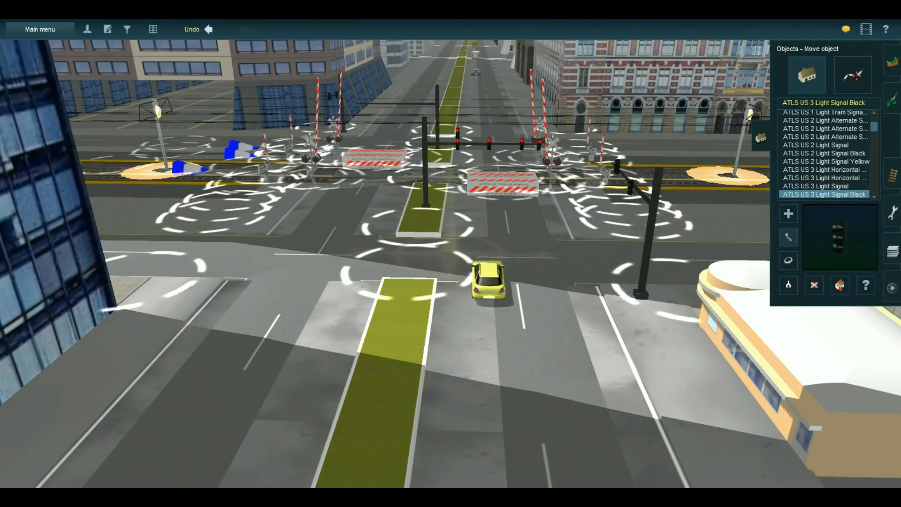
pyautogui.press('w')
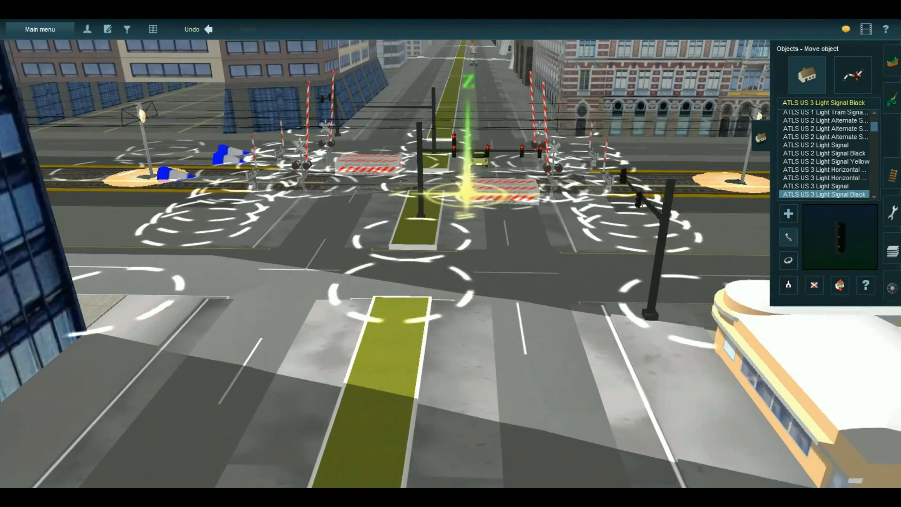
pyautogui.press('s')
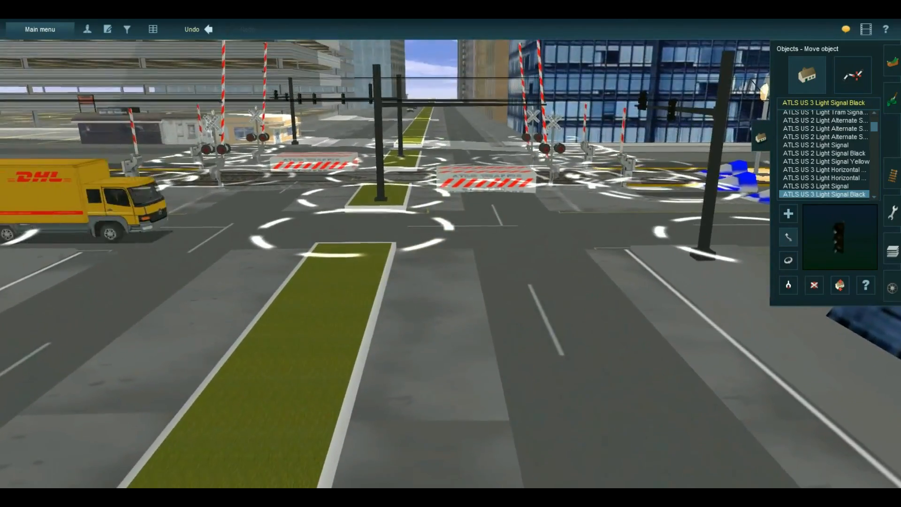
# Step: Place ATLS US 3 Light Signal Black objects at four spots in a row across the approach lanes, from the grass median's end toward the corner pole
pyautogui.press('w')
pyautogui.click(788, 214)
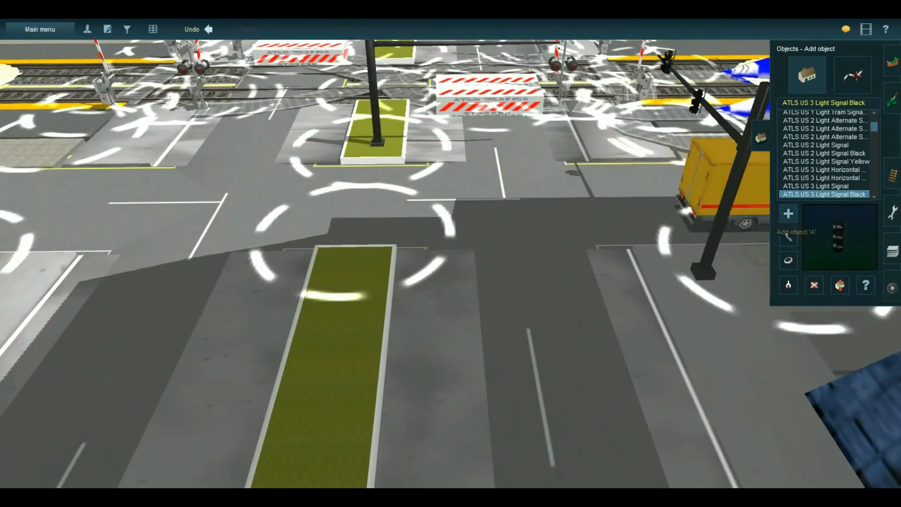
pyautogui.press('w')
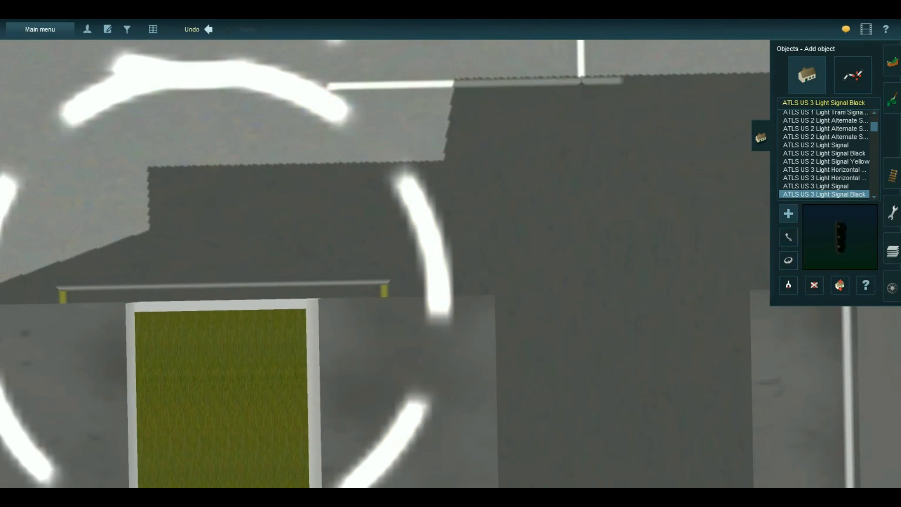
pyautogui.press('w')
pyautogui.press('d')
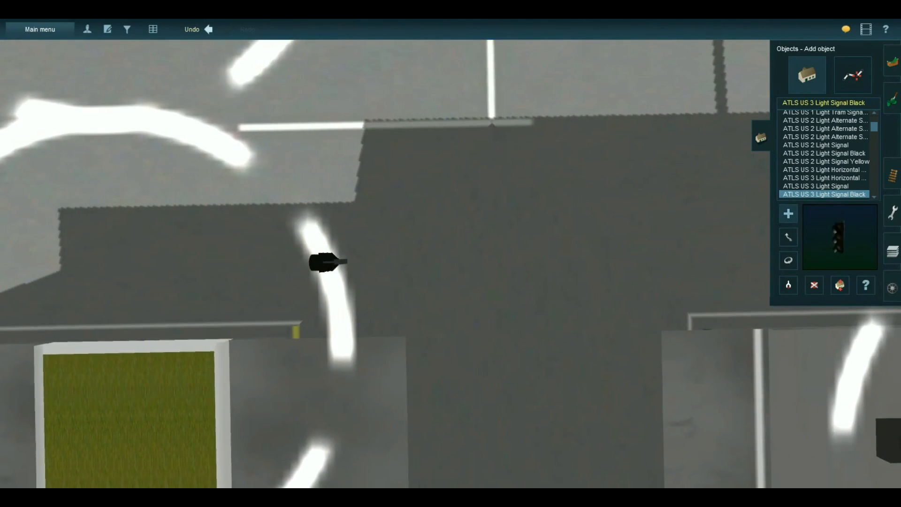
pyautogui.press('d')
pyautogui.press('d')
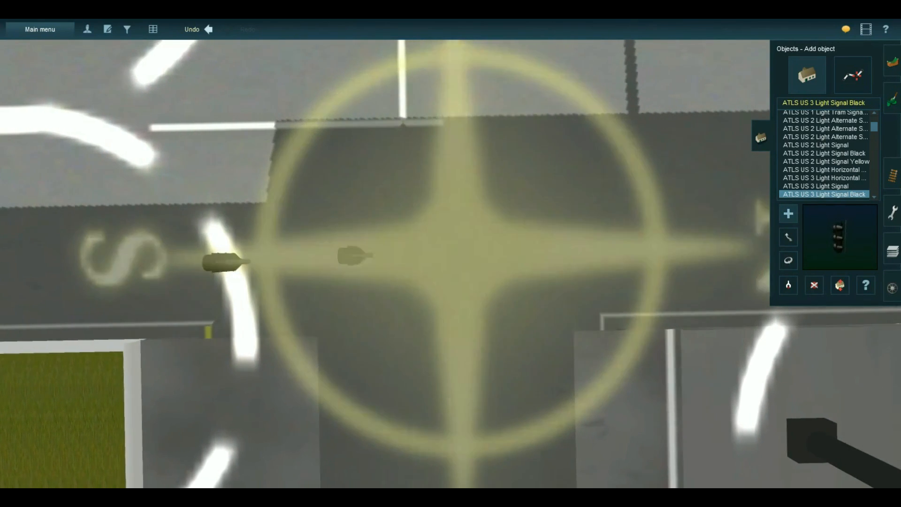
pyautogui.press('d')
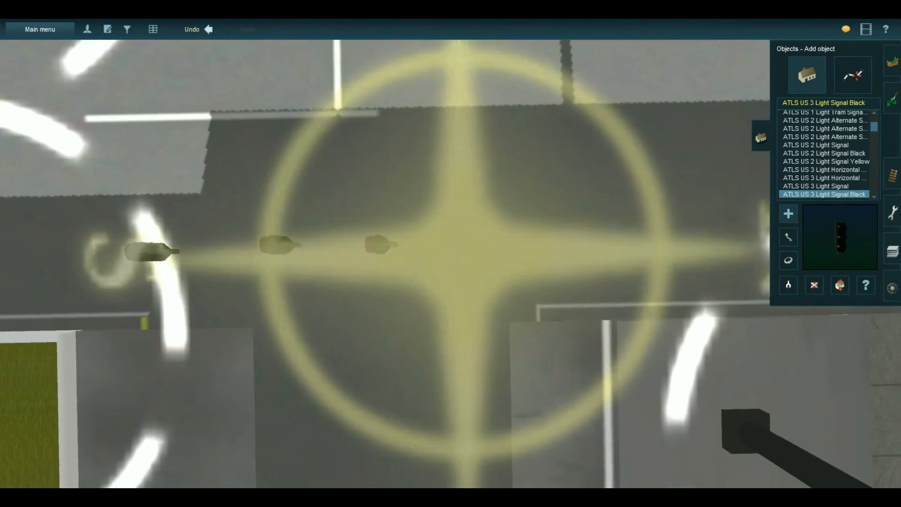
pyautogui.scroll(-3, 451, 263)
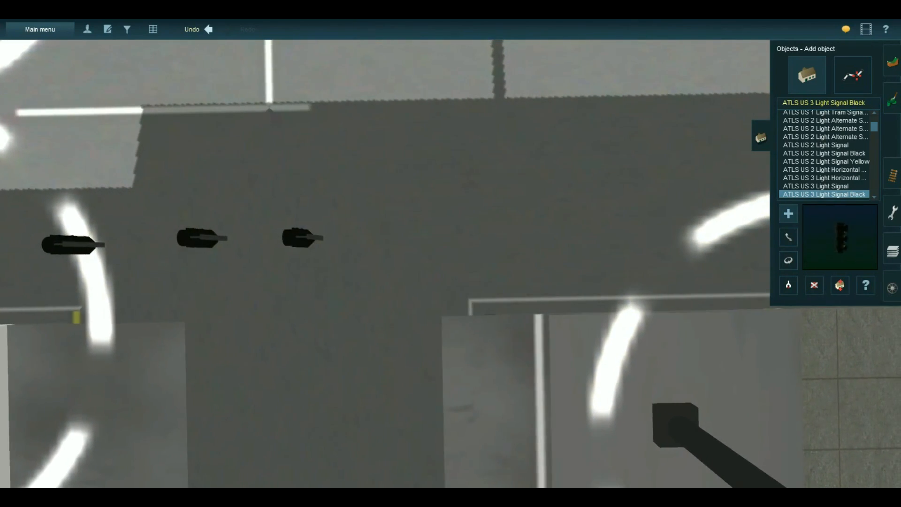
pyautogui.scroll(-3, 451, 263)
pyautogui.scroll(5, 451, 263)
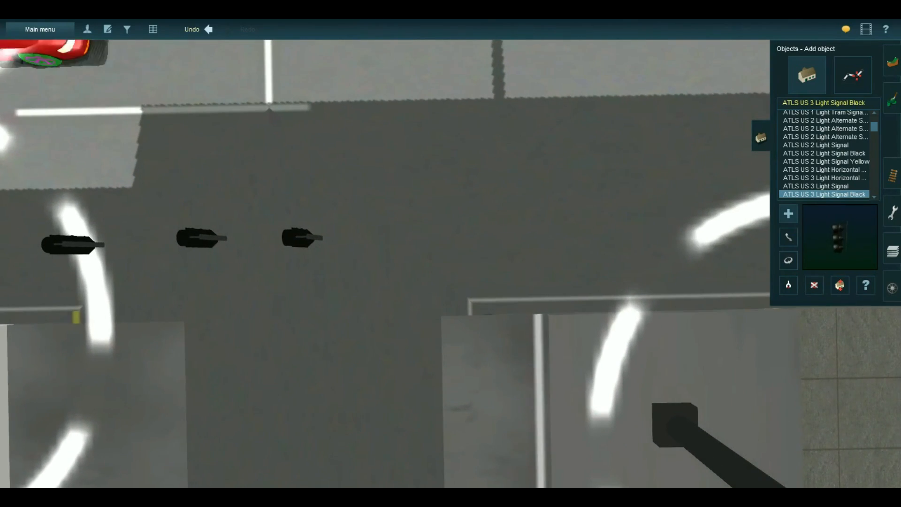
pyautogui.click(466, 245)
pyautogui.press('a')
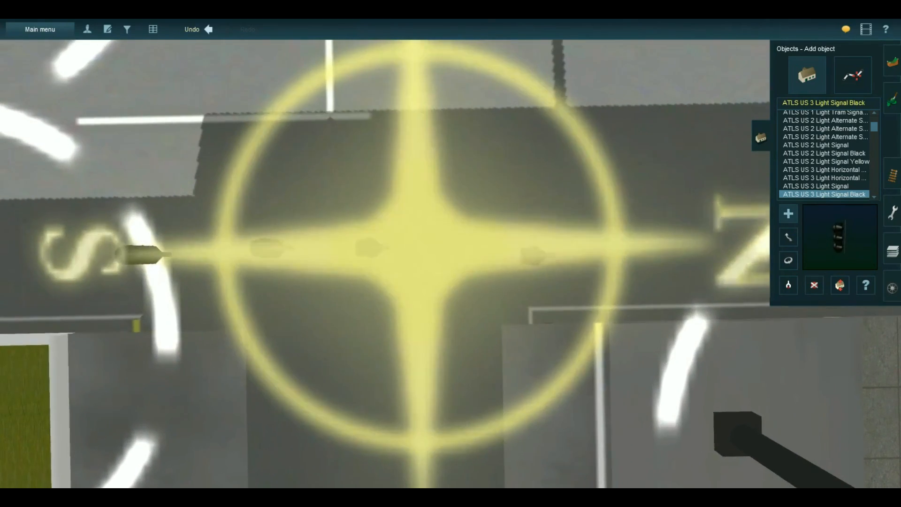
# Step: Rotate the newly placed signals in the row to 90 degrees so they face the approaching traffic
pyautogui.press('r')
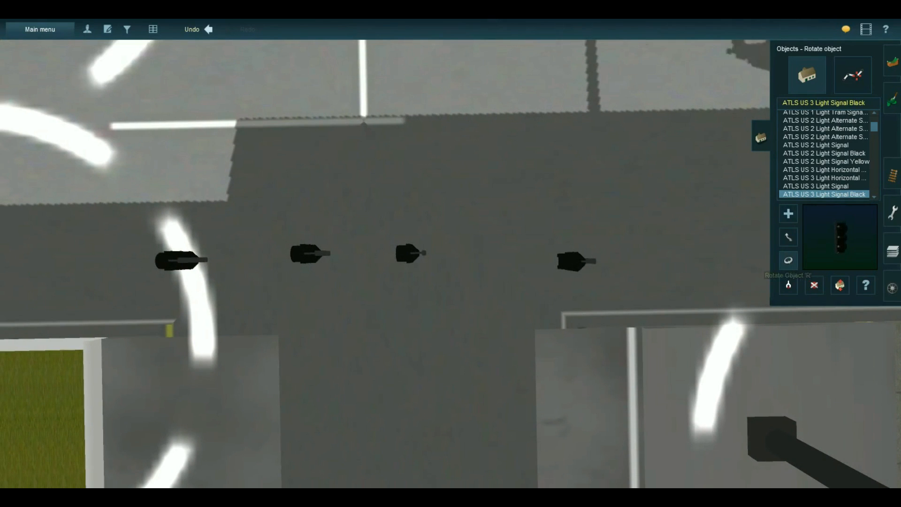
pyautogui.moveTo(634, 296); pyautogui.dragTo(685, 302)
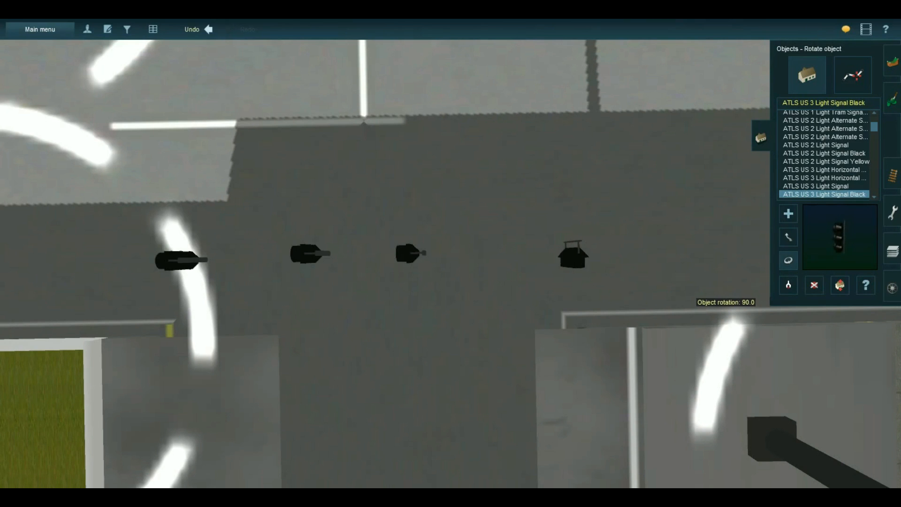
pyautogui.moveTo(411, 265); pyautogui.dragTo(520, 273)
pyautogui.rightClick(348, 267)
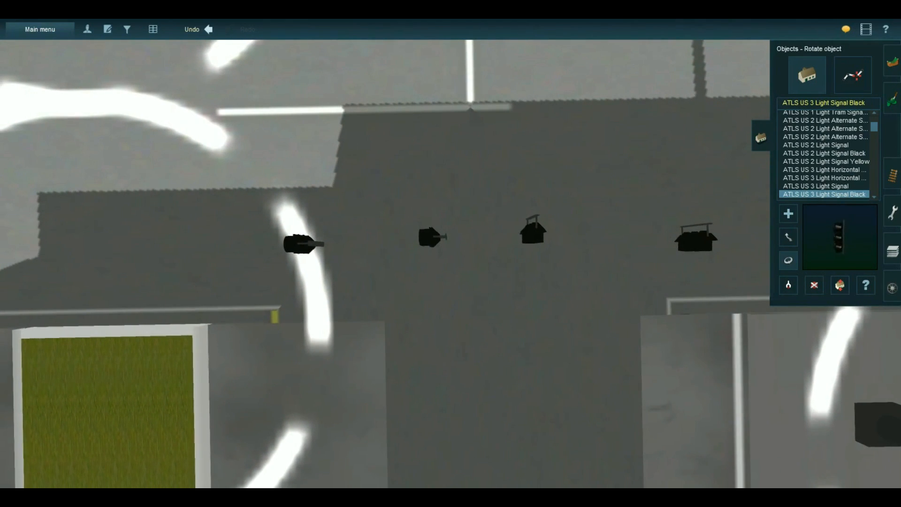
pyautogui.moveTo(411, 257); pyautogui.dragTo(529, 290)
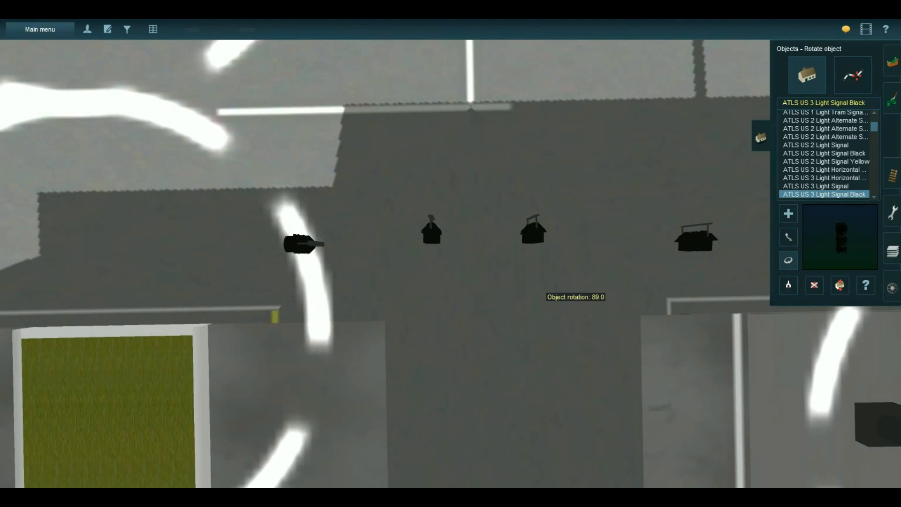
pyautogui.moveTo(551, 293); pyautogui.dragTo(549, 292)
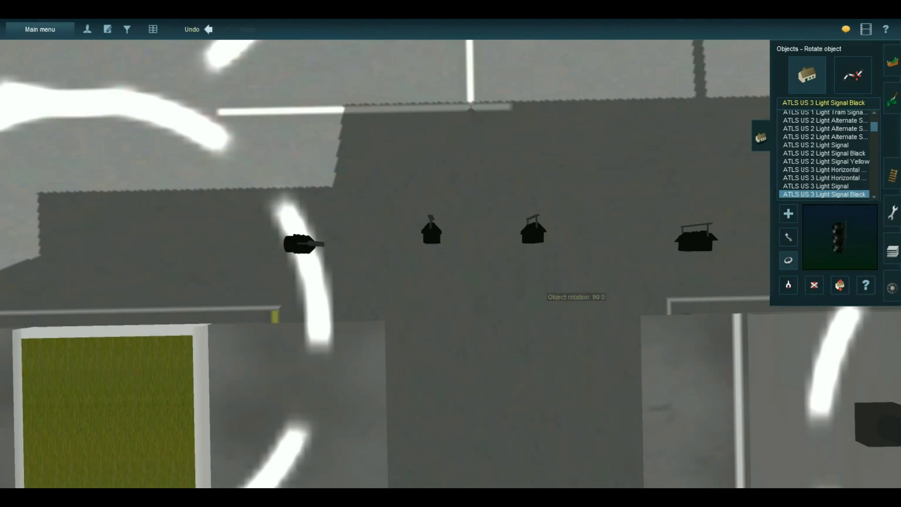
pyautogui.moveTo(287, 260); pyautogui.dragTo(438, 251)
pyautogui.moveTo(435, 242); pyautogui.dragTo(427, 241)
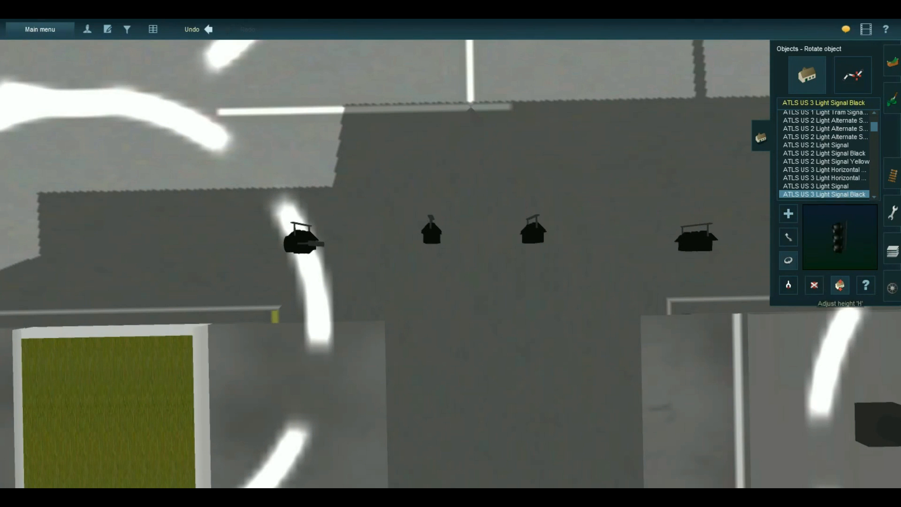
# Step: Raise one of the two overlapping signals nearest the median above the other and turn the remaining one to match the row
pyautogui.click(840, 285)
pyautogui.moveTo(304, 242); pyautogui.dragTo(456, 243)
pyautogui.click(788, 260)
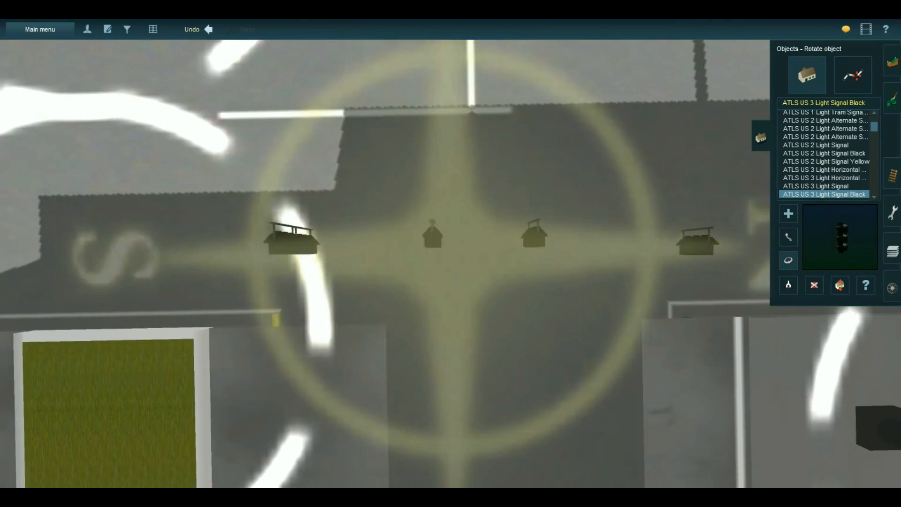
# Step: Configure the lower stacked signal nearest the median with channel 4, a left green arrow, route 4 and the arrow also used for red/amber
pyautogui.press('Down')
pyautogui.scroll(-3, 453, 257)
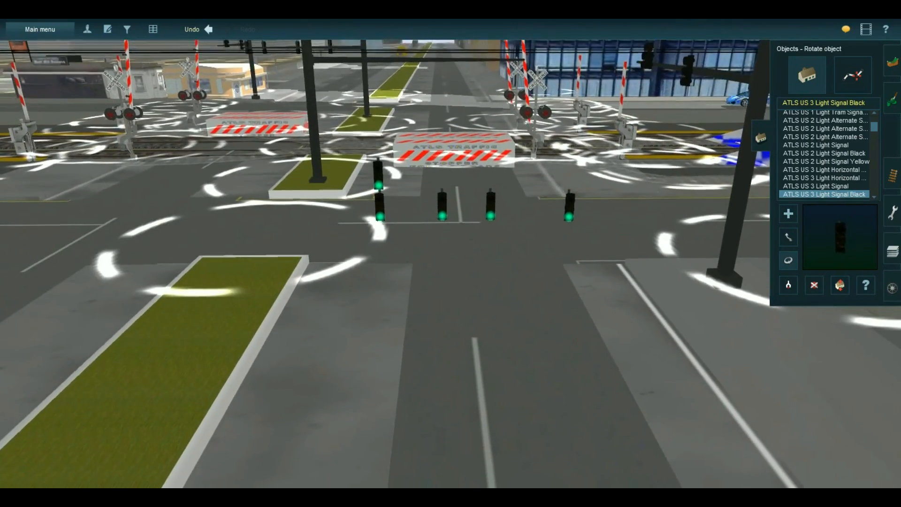
pyautogui.press('Down')
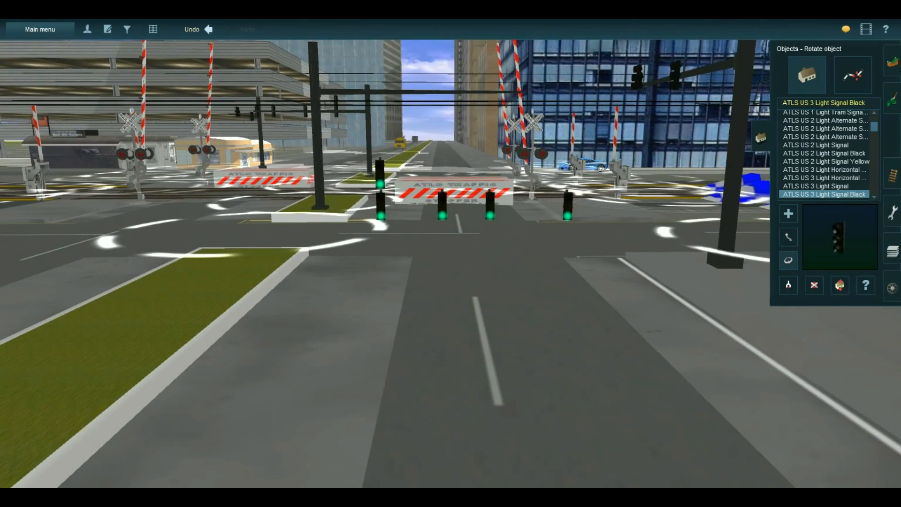
pyautogui.click(865, 285)
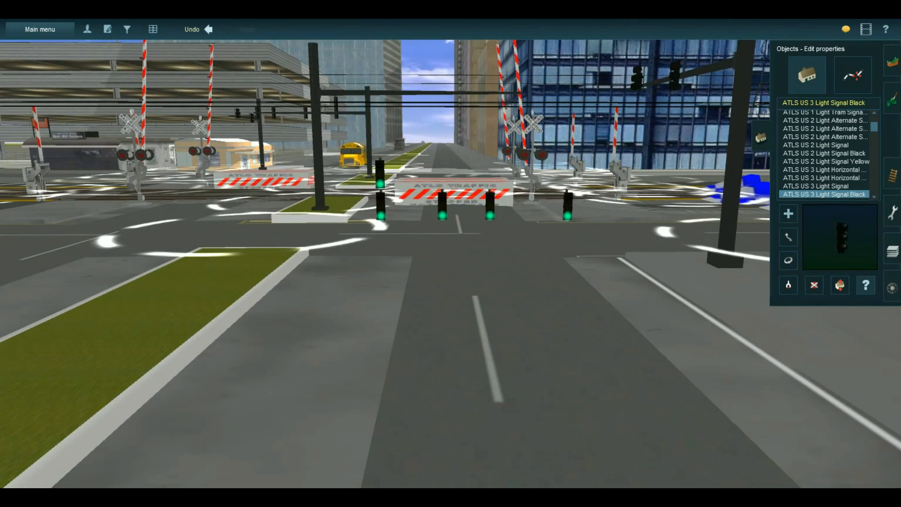
pyautogui.click(380, 205)
pyautogui.click(232, 222)
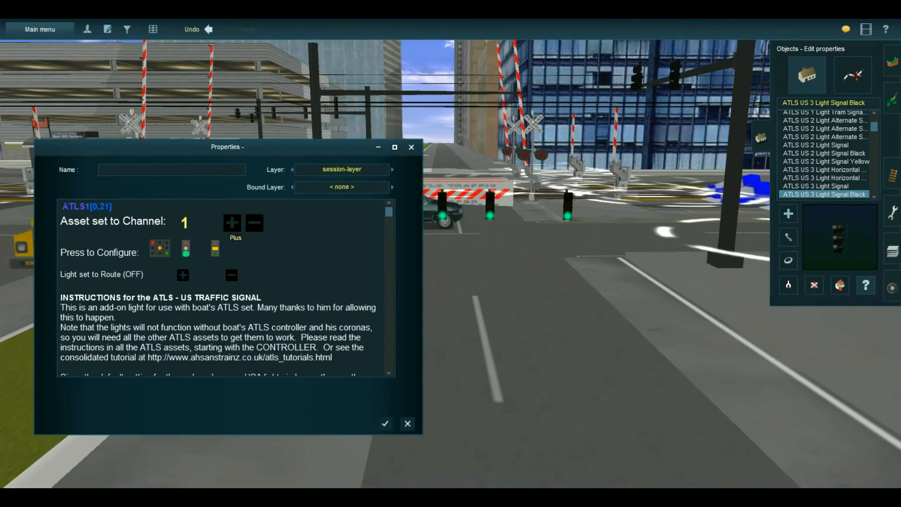
pyautogui.click(232, 222)
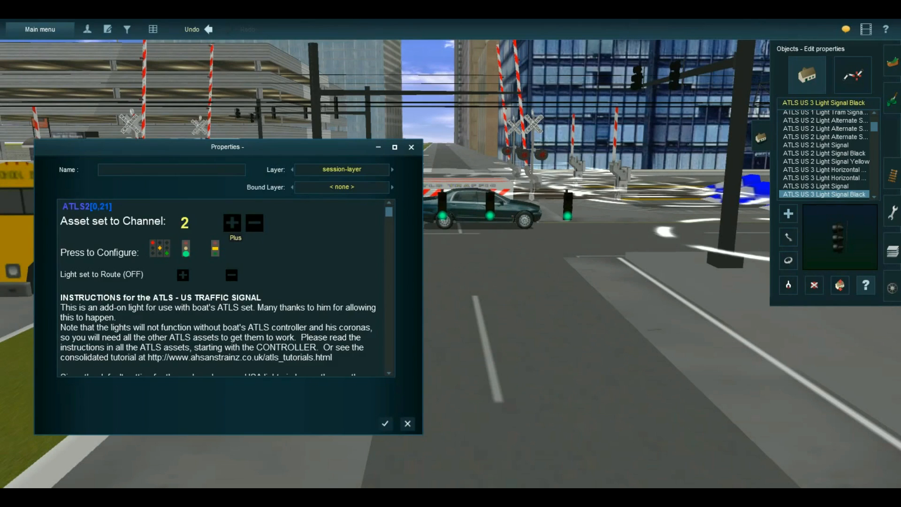
pyautogui.click(232, 223)
pyautogui.click(231, 223)
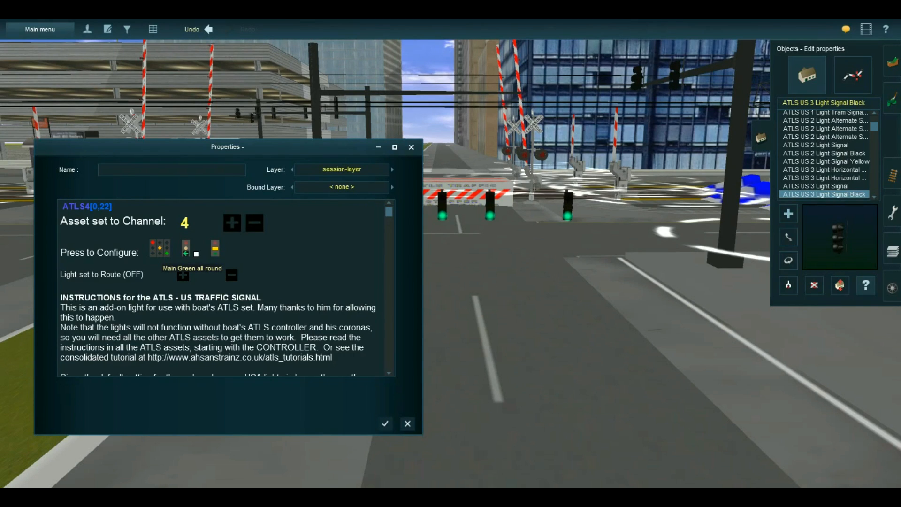
pyautogui.click(196, 254)
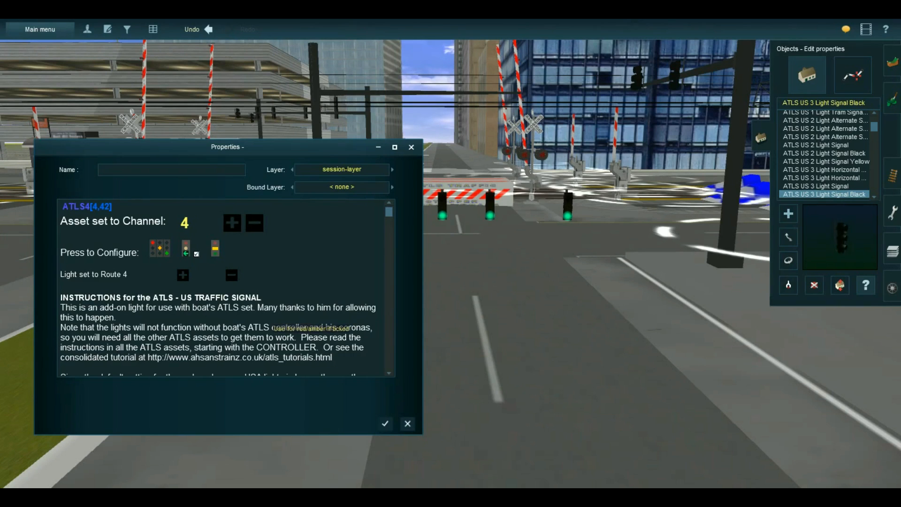
pyautogui.click(385, 423)
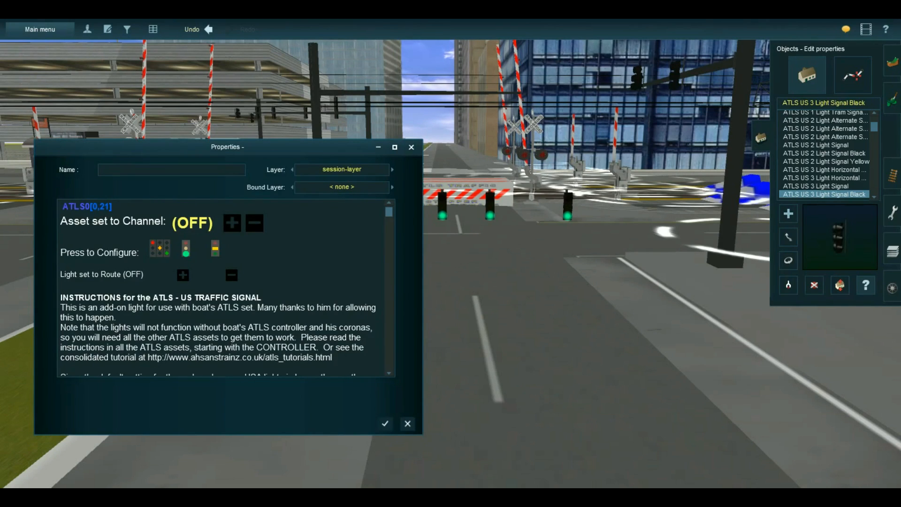
# Step: Configure the other stacked signal with channel 4, a straight-ahead green arrow, route 4 and the arrow also used for red/amber
pyautogui.click(232, 223)
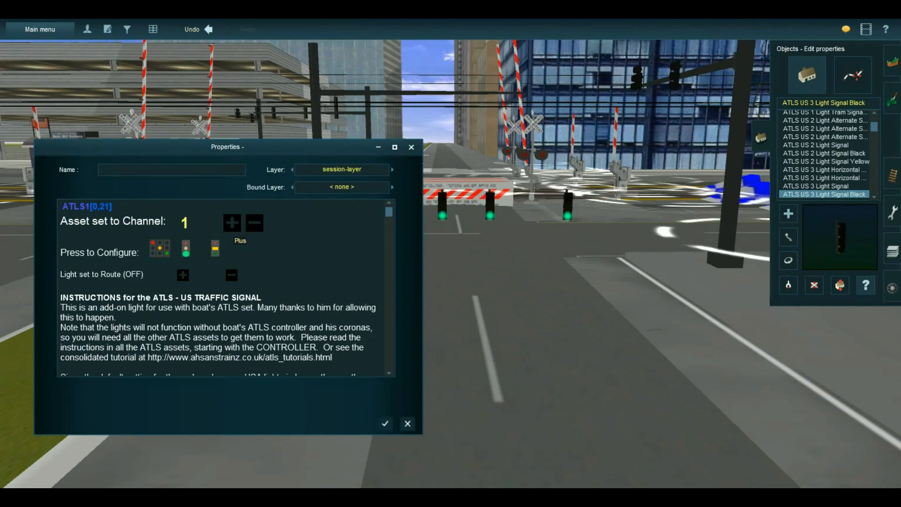
pyautogui.click(233, 223)
pyautogui.click(232, 222)
pyautogui.click(232, 223)
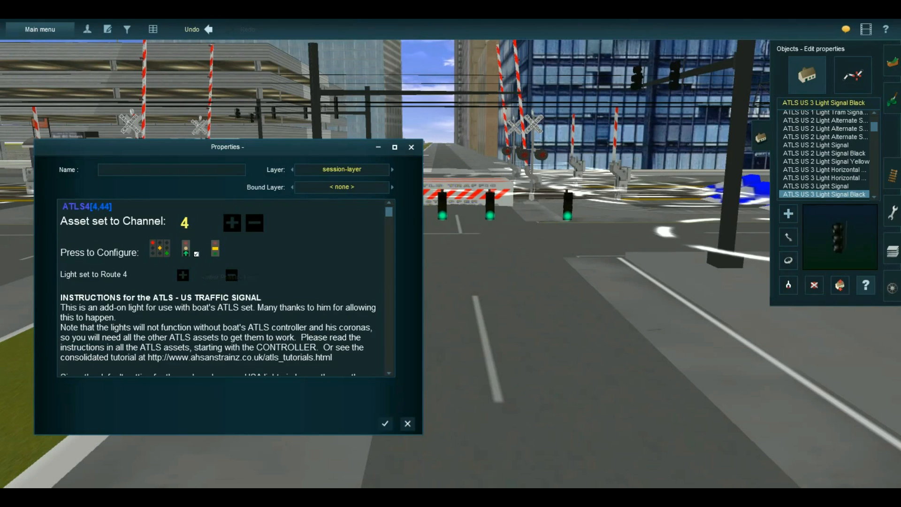
pyautogui.click(385, 423)
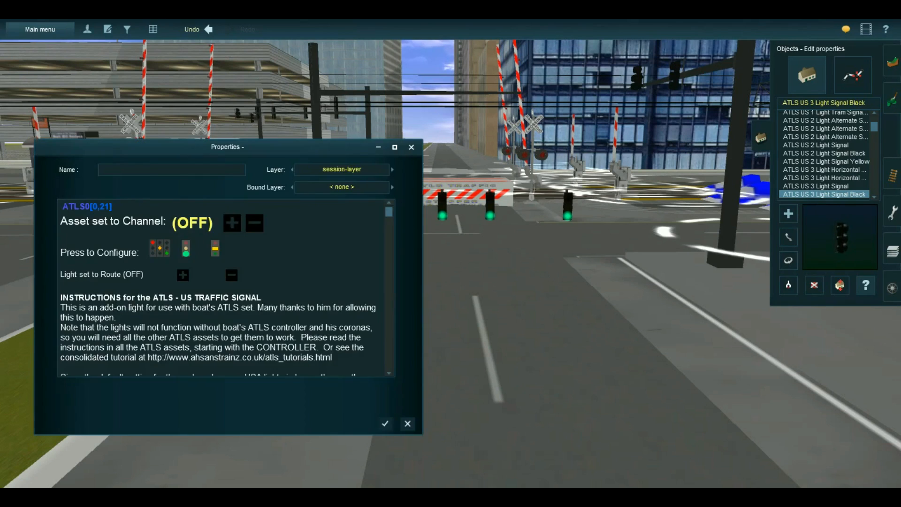
# Step: Configure the single signal next to the stacked pair with channel 4, a straight-ahead green arrow, route 4 and the arrow also used for red/amber
pyautogui.click(232, 222)
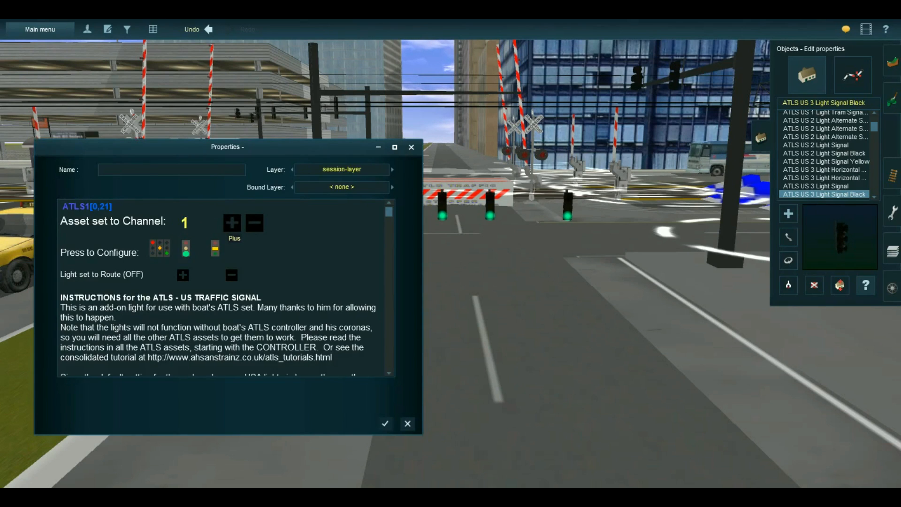
pyautogui.click(232, 222)
pyautogui.click(233, 223)
pyautogui.click(233, 223)
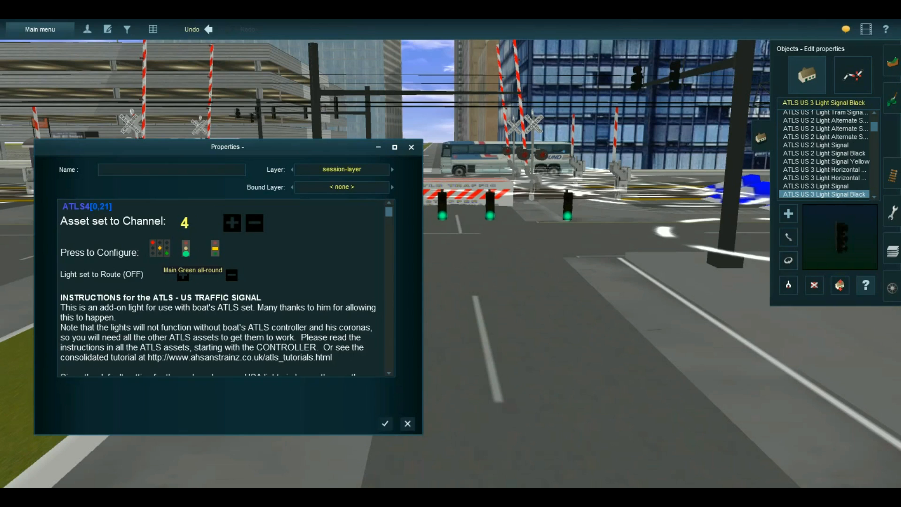
pyautogui.click(186, 249)
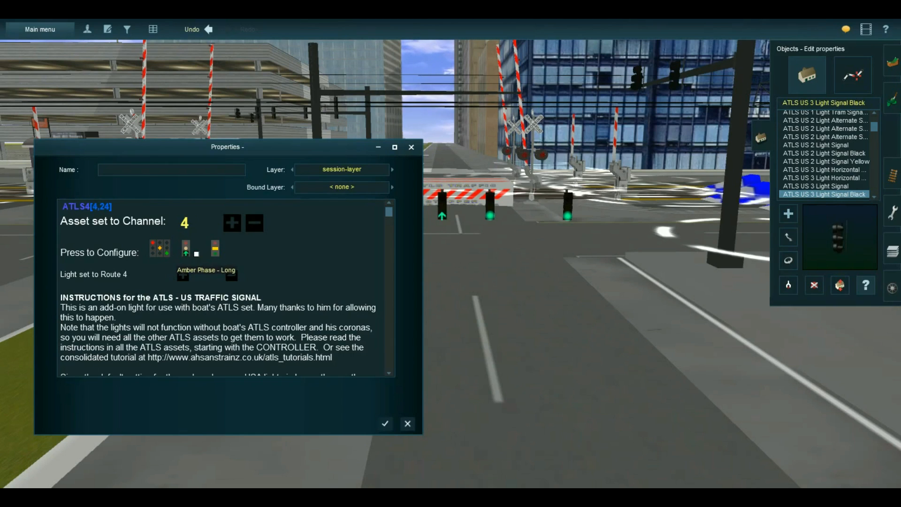
pyautogui.click(196, 253)
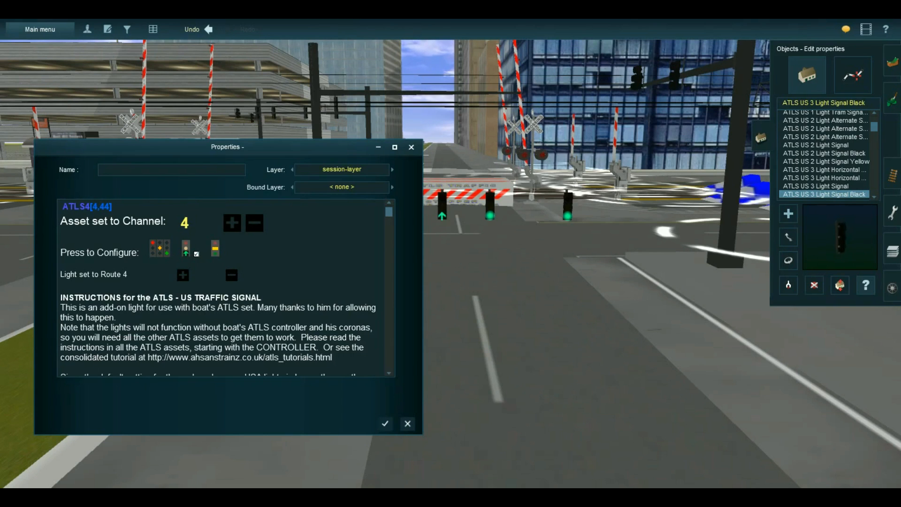
pyautogui.click(385, 424)
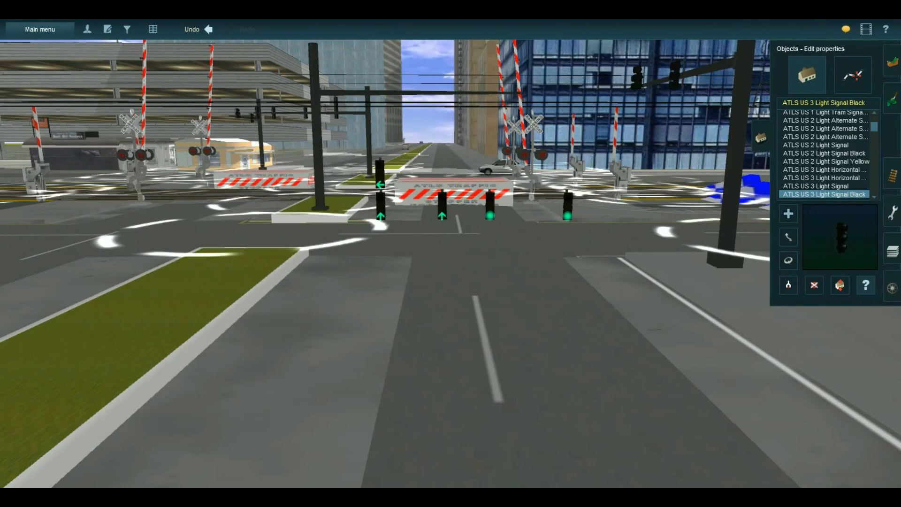
# Step: Configure the second single signal from the median with channel 4, a straight-ahead green arrow, route 4 and the arrow also used for red/amber
pyautogui.click(490, 206)
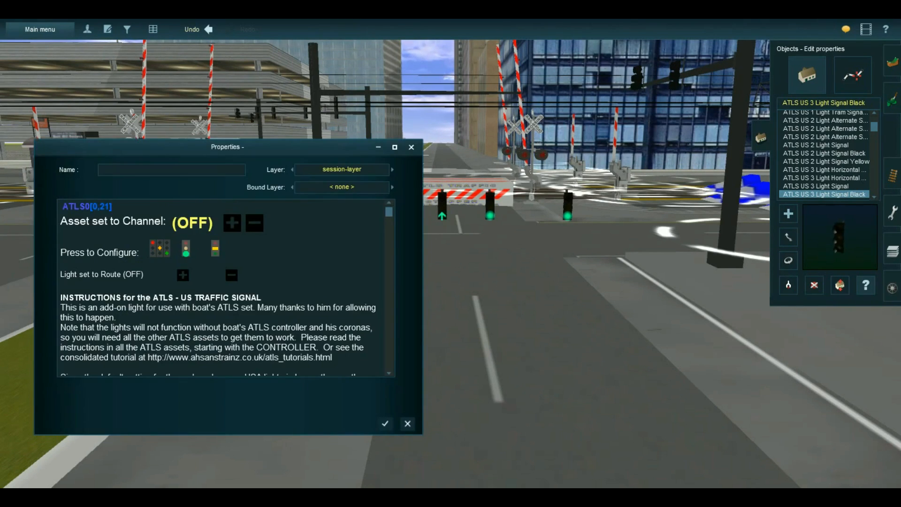
pyautogui.click(232, 223)
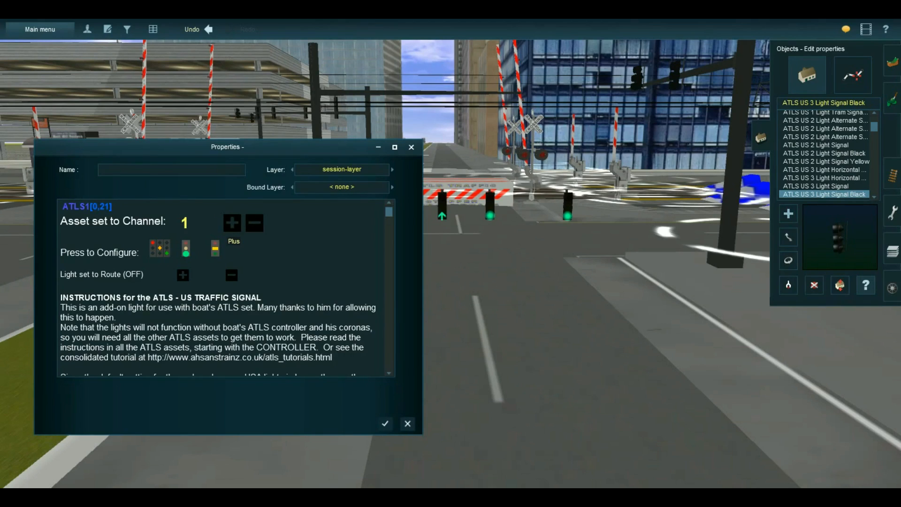
pyautogui.click(185, 249)
pyautogui.click(183, 275)
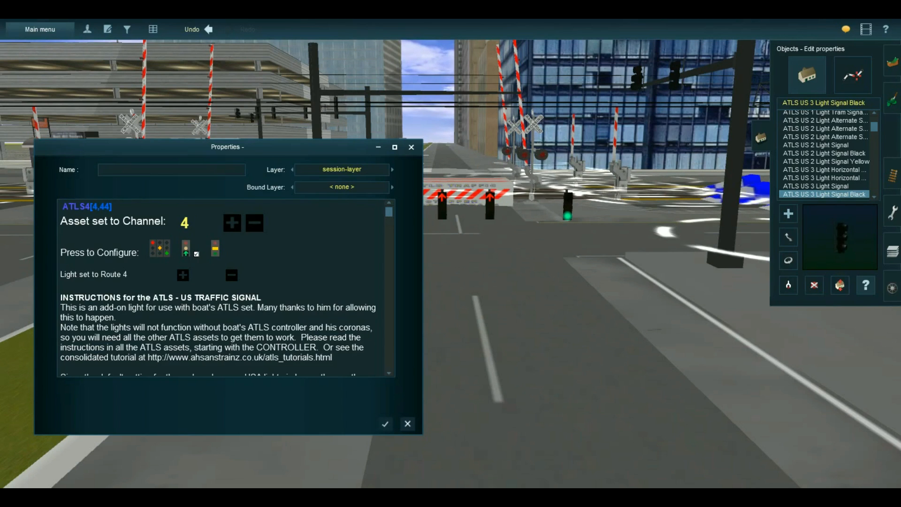
pyautogui.click(385, 423)
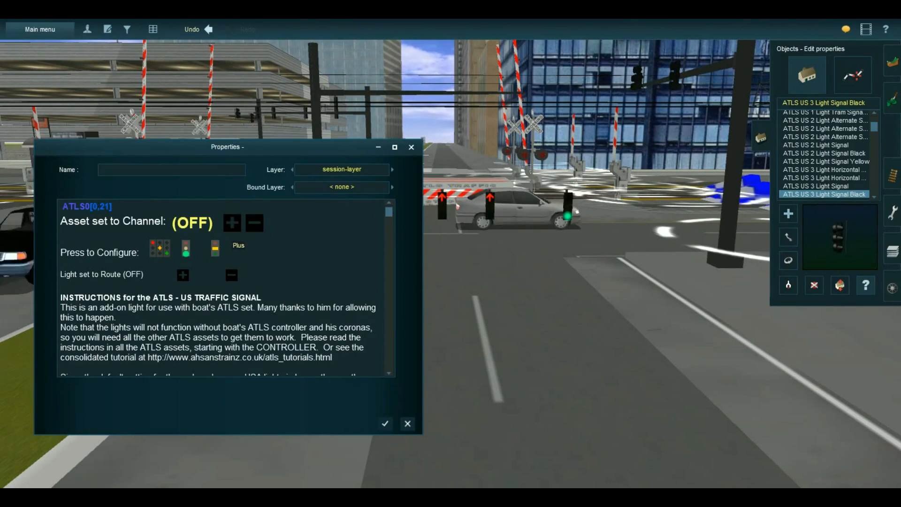
# Step: Configure the signal farthest from the median with channel 4, a right green arrow, route 4 and the arrow also used for red/amber
pyautogui.click(232, 224)
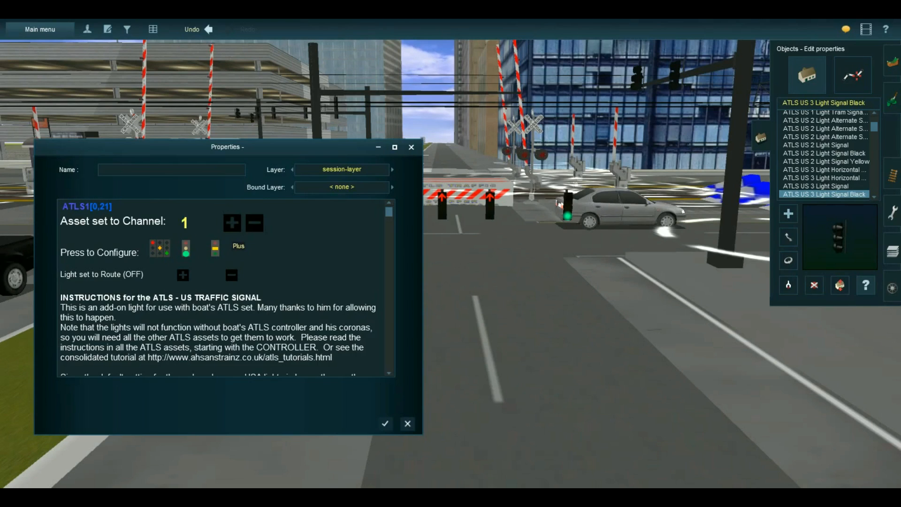
pyautogui.tripleClick(232, 223)
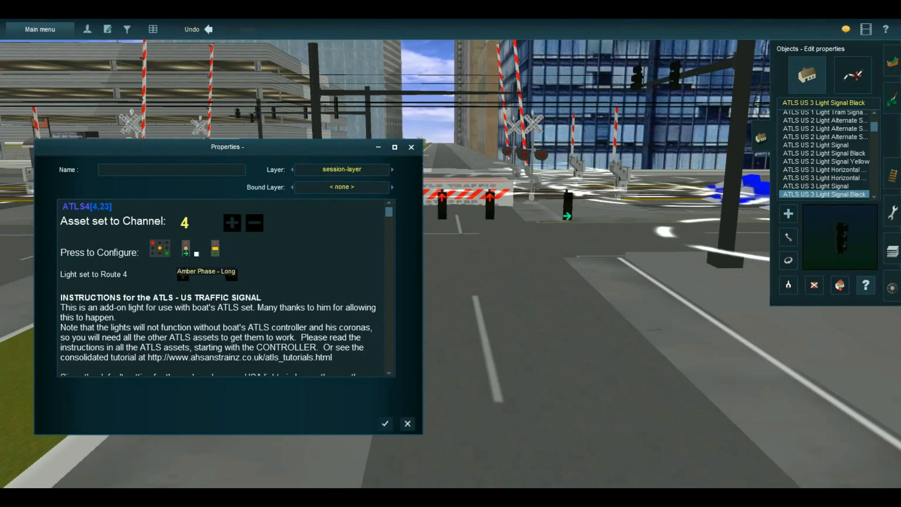
pyautogui.click(196, 254)
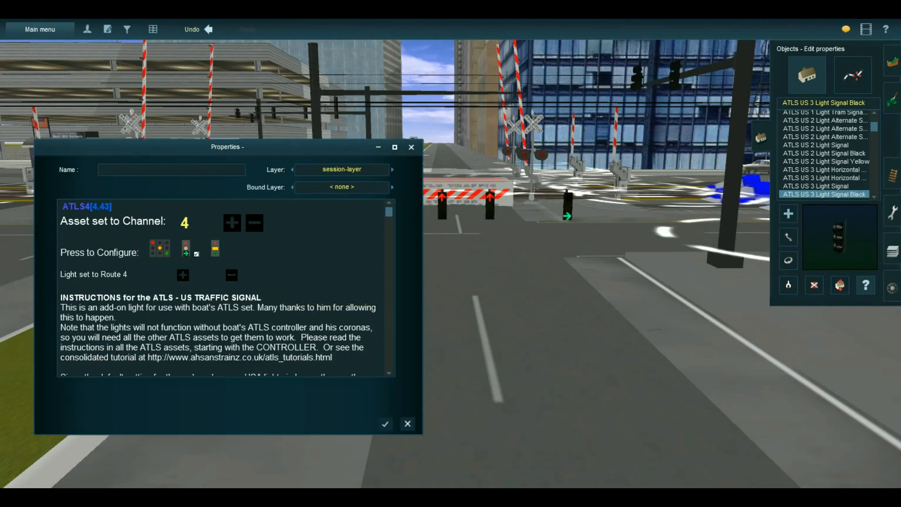
pyautogui.click(385, 423)
# Step: Raise all five signals to mast-arm level, the single ones to height 4.00, keeping the left-arrow signal above its straight-ahead partner
pyautogui.press('h')
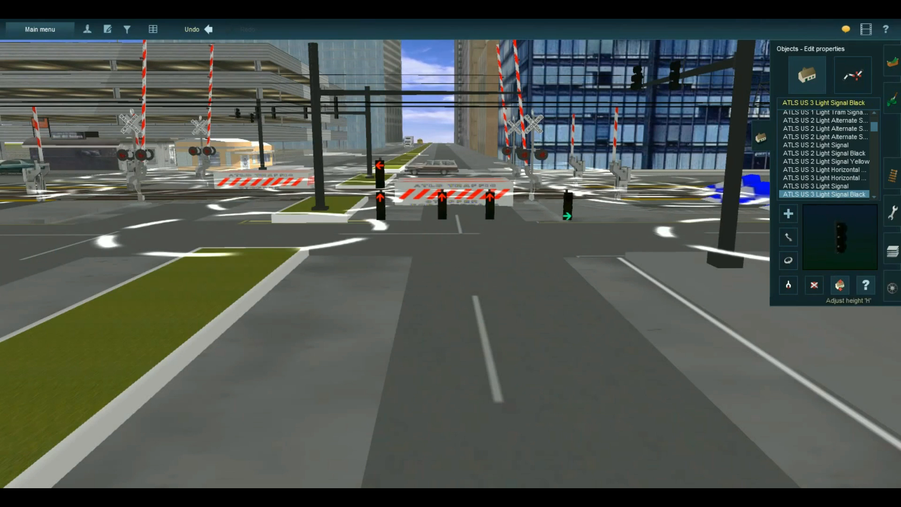
pyautogui.moveTo(380, 207); pyautogui.dragTo(377, 64)
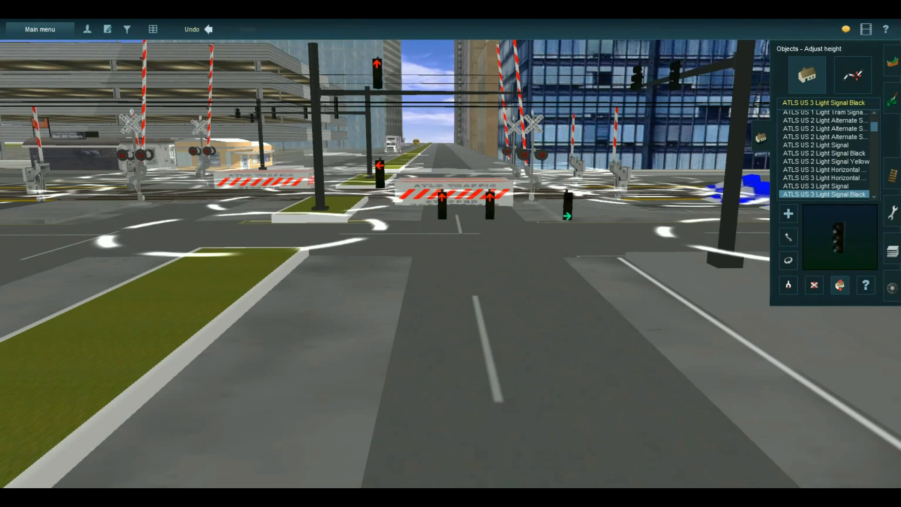
pyautogui.moveTo(379, 197)
pyautogui.mouseDown()
pyautogui.moveTo(379, 174)
pyautogui.moveTo(379, 191)
pyautogui.mouseUp()
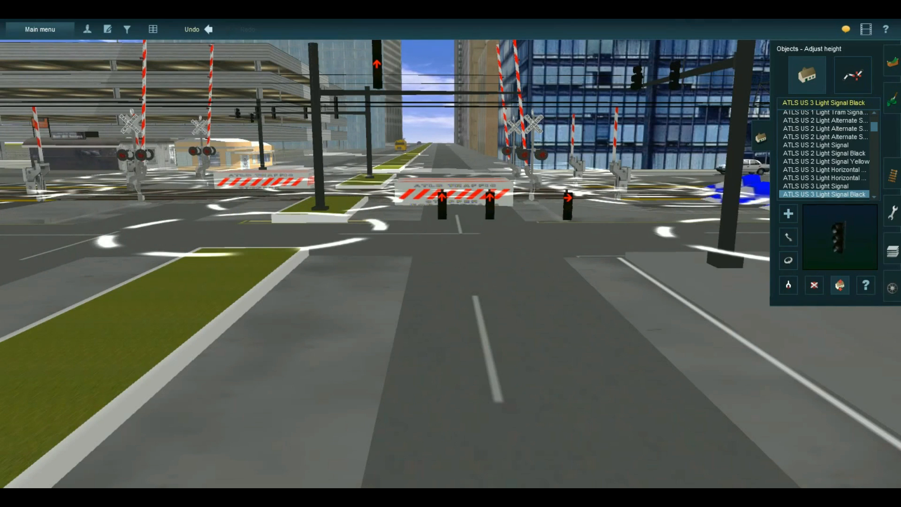
pyautogui.moveTo(442, 206); pyautogui.dragTo(442, 185)
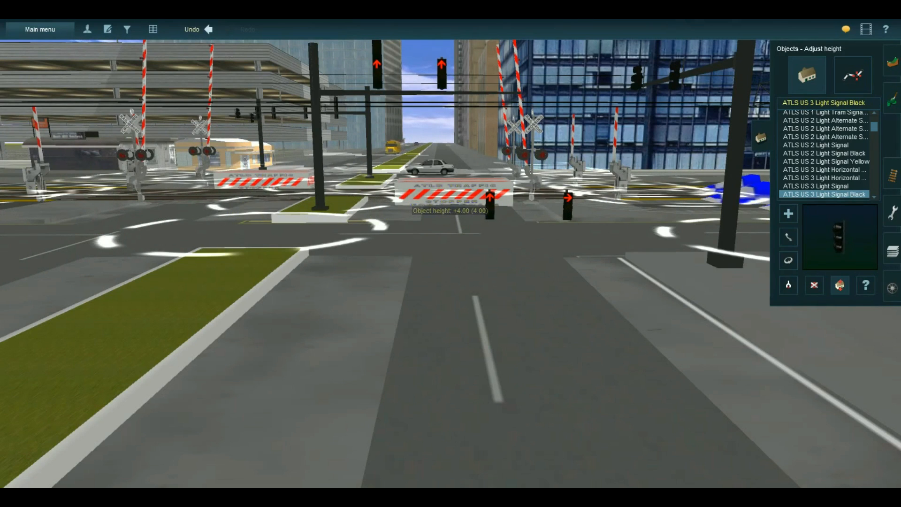
pyautogui.moveTo(489, 207); pyautogui.dragTo(490, 77)
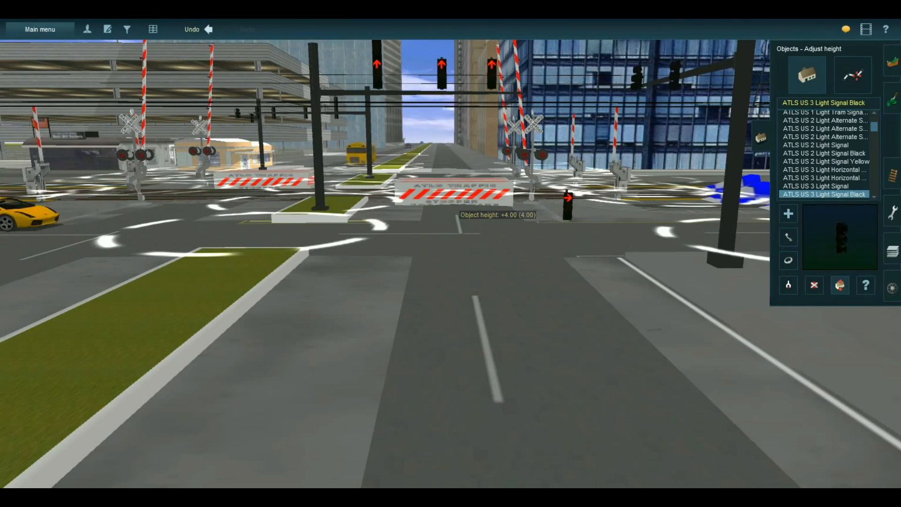
pyautogui.moveTo(567, 204); pyautogui.dragTo(572, 71)
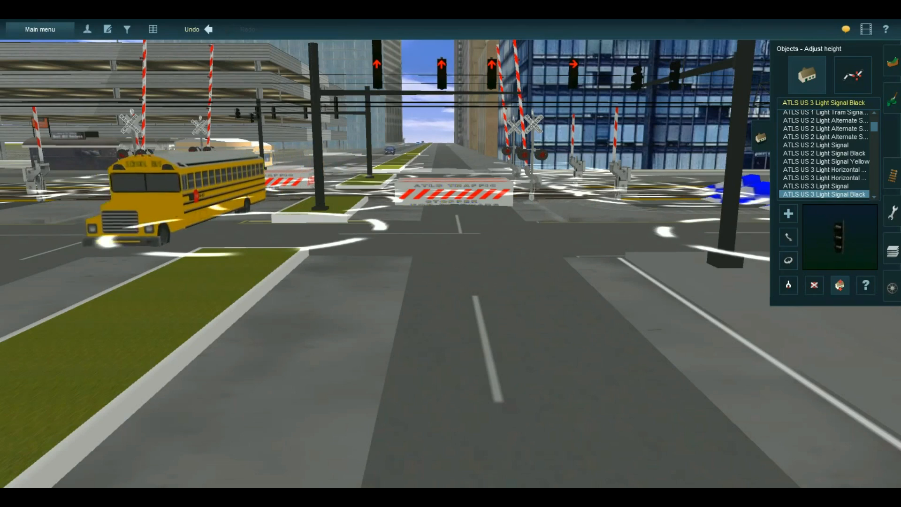
# Step: Move the two stacked signals across the intersection onto the far mast arm, aligned one above the other beside the median
pyautogui.click(789, 237)
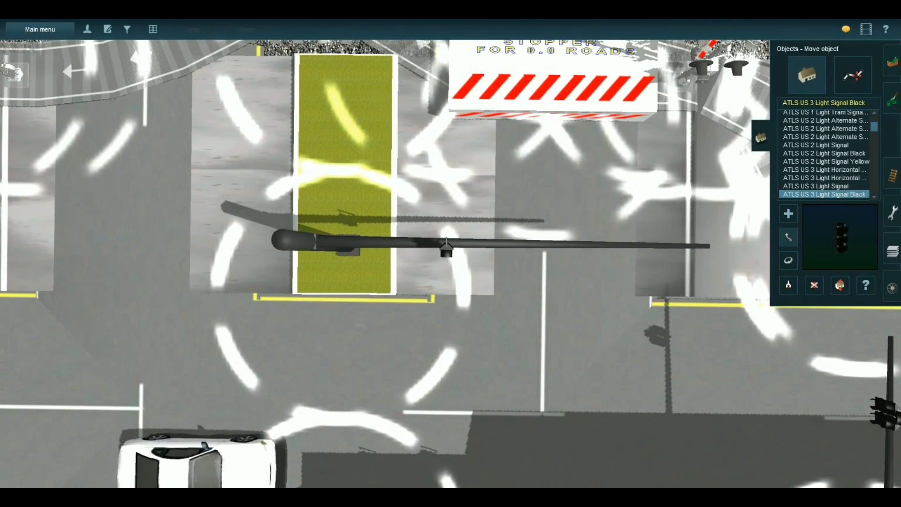
pyautogui.rightClick(473, 343)
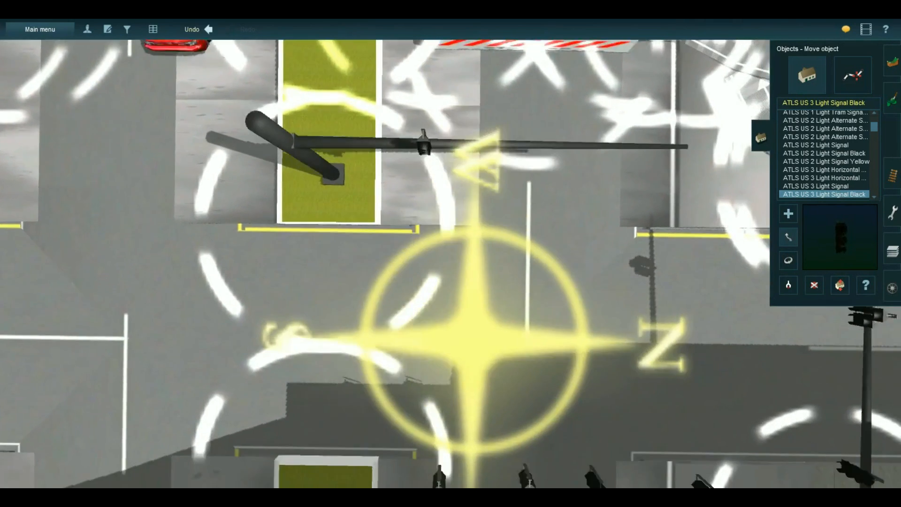
pyautogui.moveTo(402, 344); pyautogui.dragTo(420, 269)
pyautogui.rightClick(426, 229)
pyautogui.press('Left')
pyautogui.press('Up')
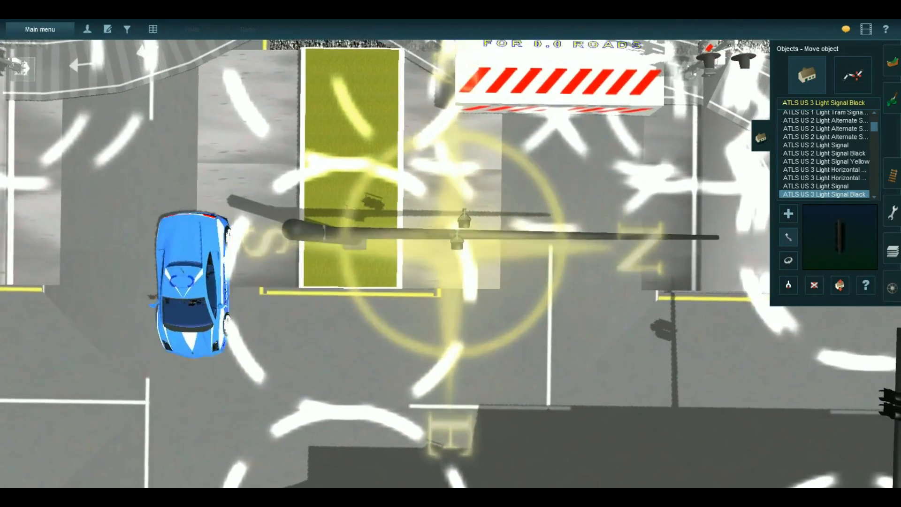
pyautogui.press('Up')
pyautogui.moveTo(461, 233); pyautogui.dragTo(447, 275)
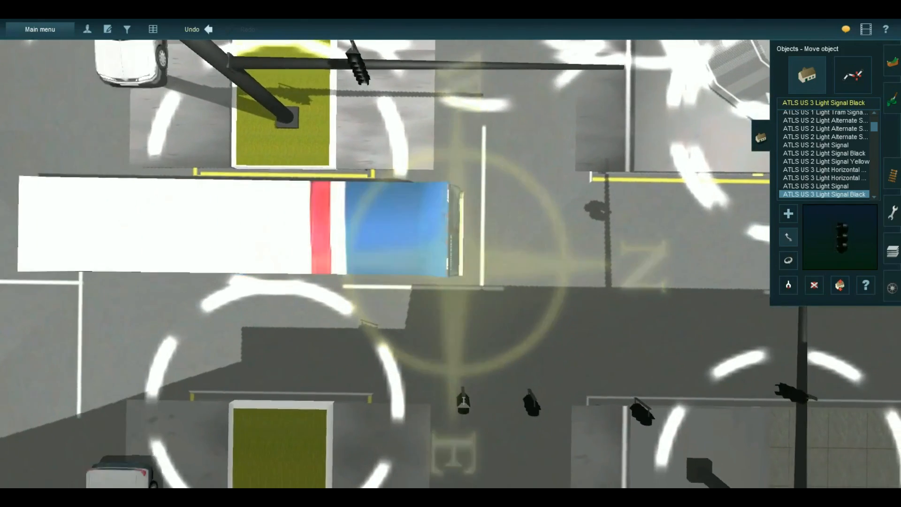
# Step: Move the nearest single straight-ahead signal onto the far mast arm beside the stacked pair
pyautogui.moveTo(458, 390); pyautogui.dragTo(445, 240)
pyautogui.press('Left')
pyautogui.press('Down')
pyautogui.press('Up')
pyautogui.press('Up')
pyautogui.press('Up')
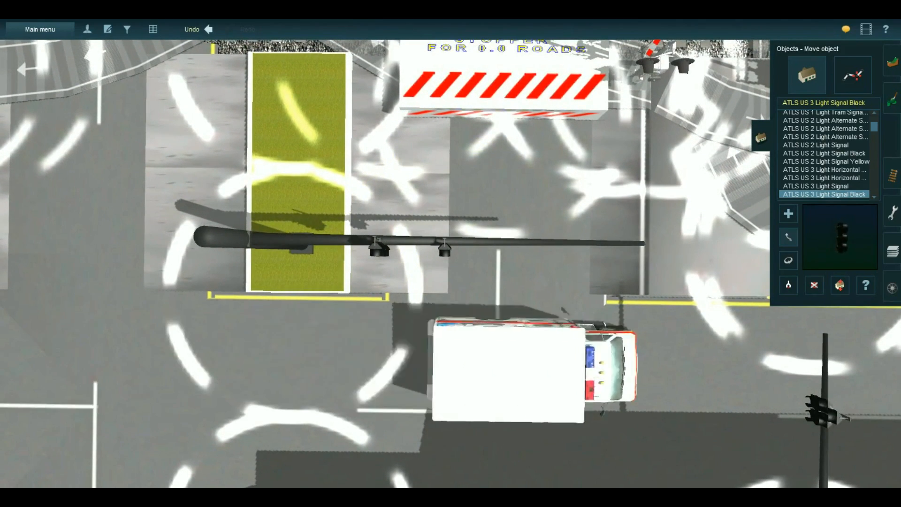
# Step: Move the remaining straight-ahead signal and the right-arrow signal onto the outer part of the far mast arm
pyautogui.rightClick(497, 340)
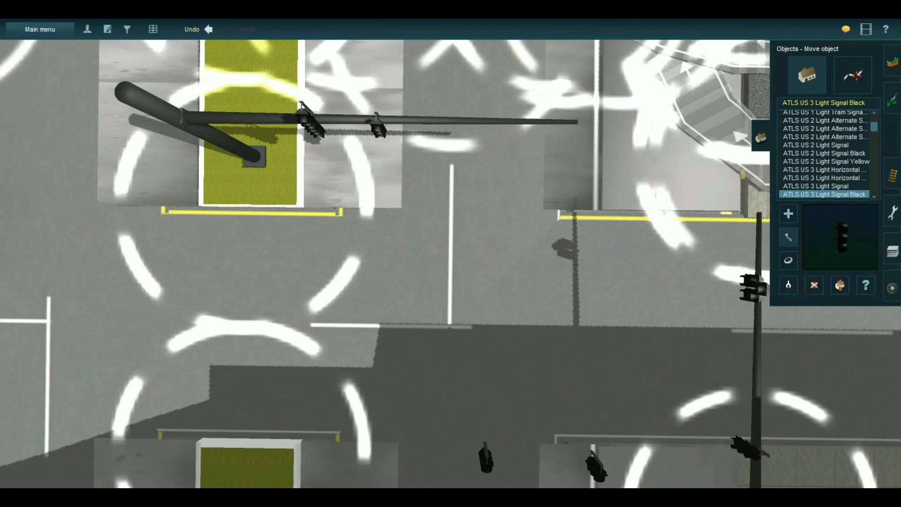
pyautogui.rightClick(504, 428)
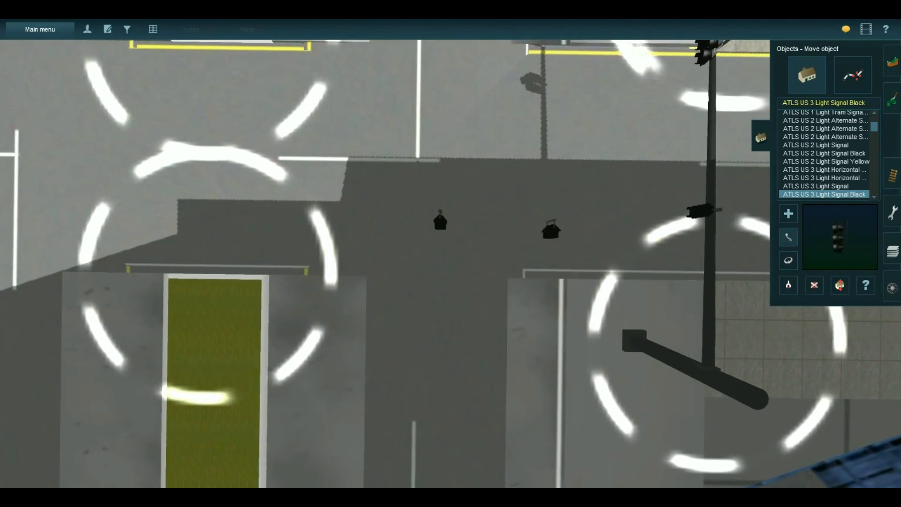
pyautogui.press('Up')
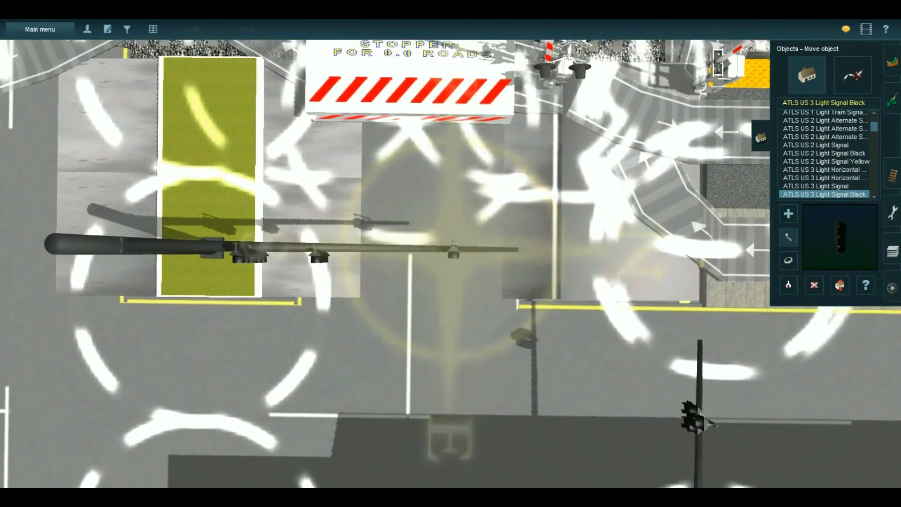
pyautogui.moveTo(453, 254)
pyautogui.mouseDown()
pyautogui.moveTo(440, 266)
pyautogui.moveTo(450, 254)
pyautogui.mouseUp()
pyautogui.rightClick(533, 456)
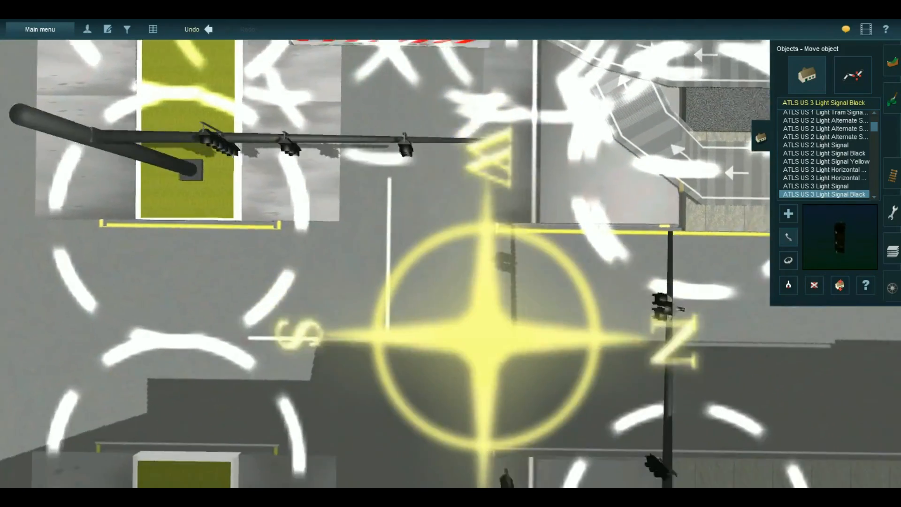
pyautogui.moveTo(451, 348); pyautogui.dragTo(433, 221)
pyautogui.moveTo(433, 222); pyautogui.dragTo(445, 230, button='right')
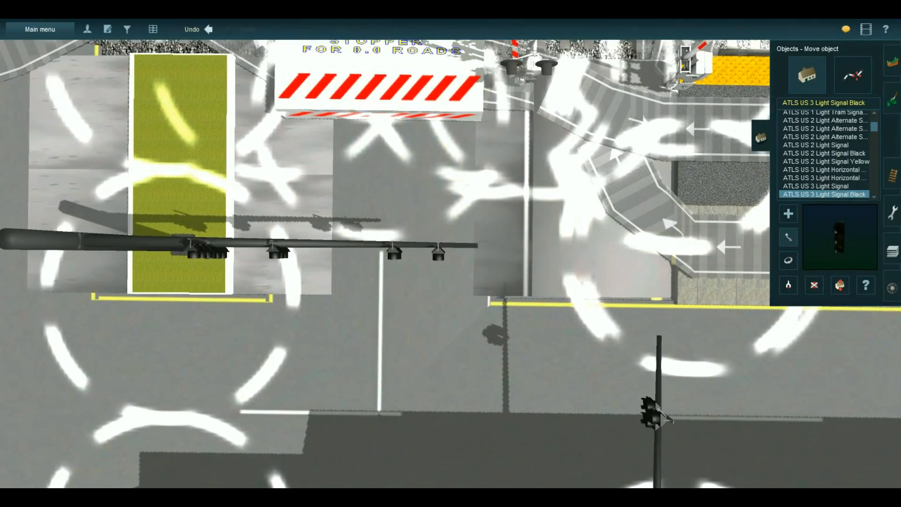
# Step: Examine the alignment of the five signals on the mast arm from the approach road and at close range
pyautogui.rightClick(379, 399)
pyautogui.press('Down')
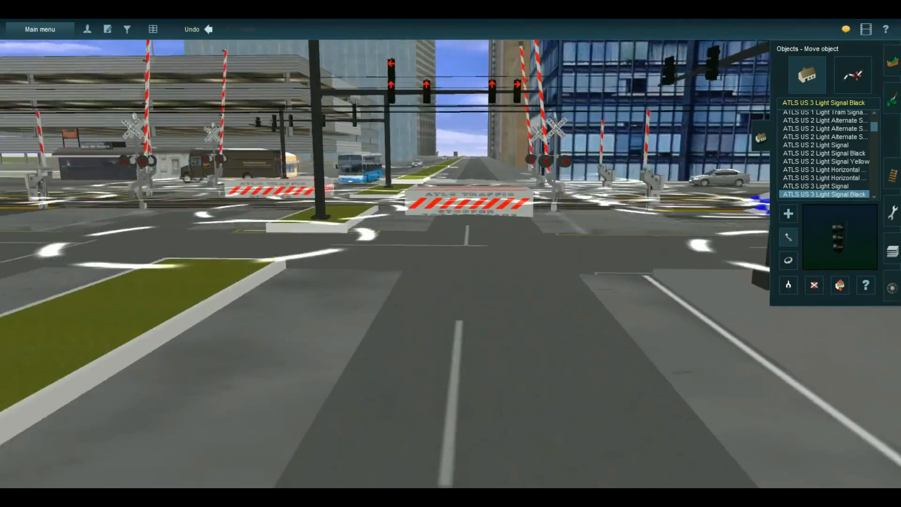
pyautogui.press('Up')
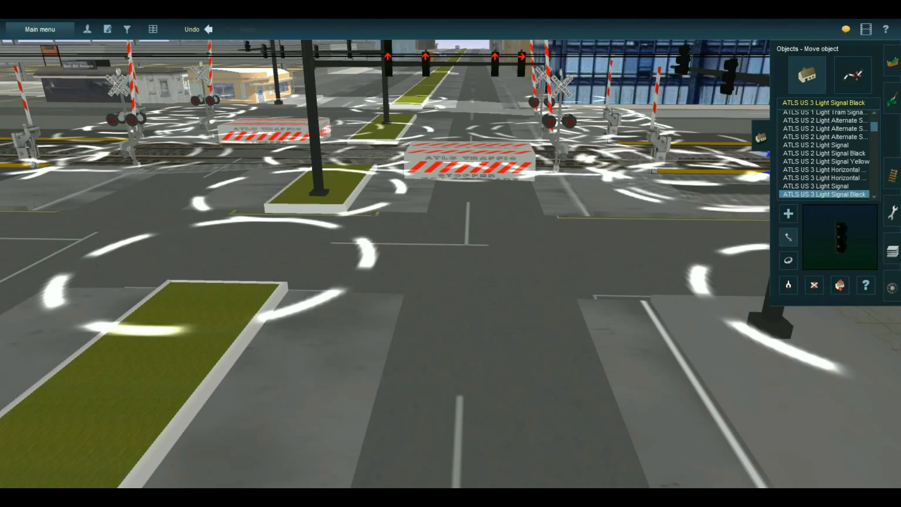
pyautogui.rightClick(514, 207)
pyautogui.rightClick(474, 187)
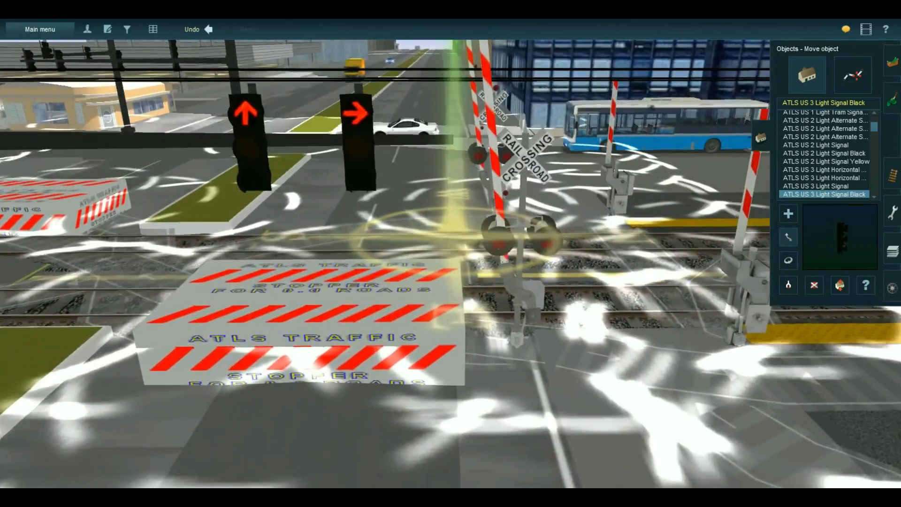
pyautogui.rightClick(417, 337)
pyautogui.scroll(-3, 451, 253)
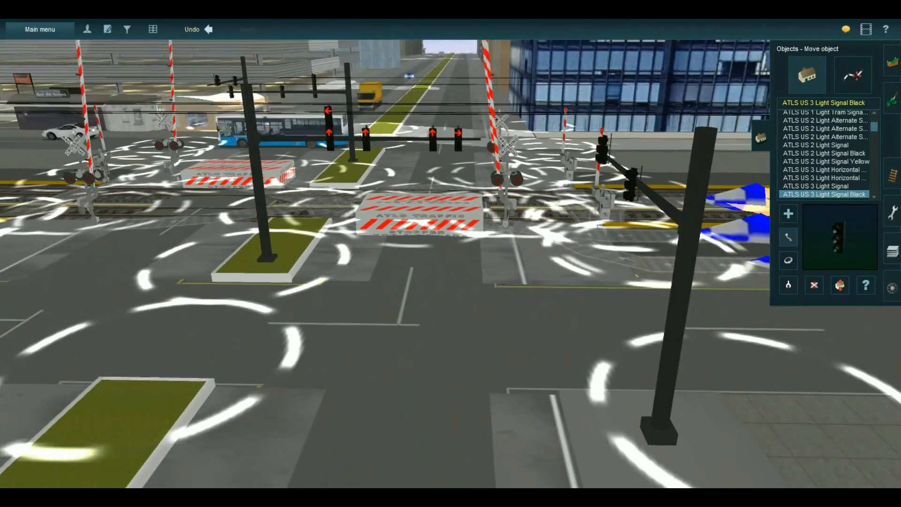
# Step: Place an ATLS NRC Traffic Stopper on the near road inside the intersection and rotate it to line up with the lanes
pyautogui.scroll(5, 823, 155)
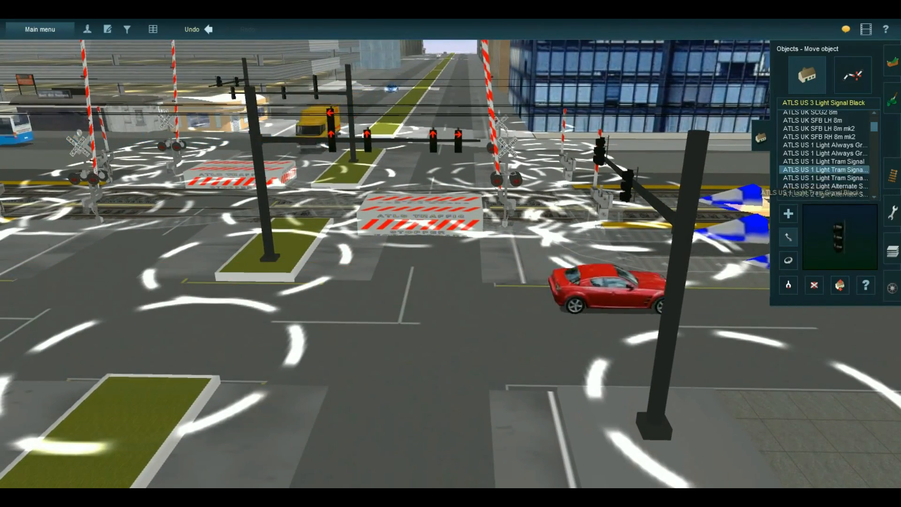
pyautogui.scroll(5, 824, 155)
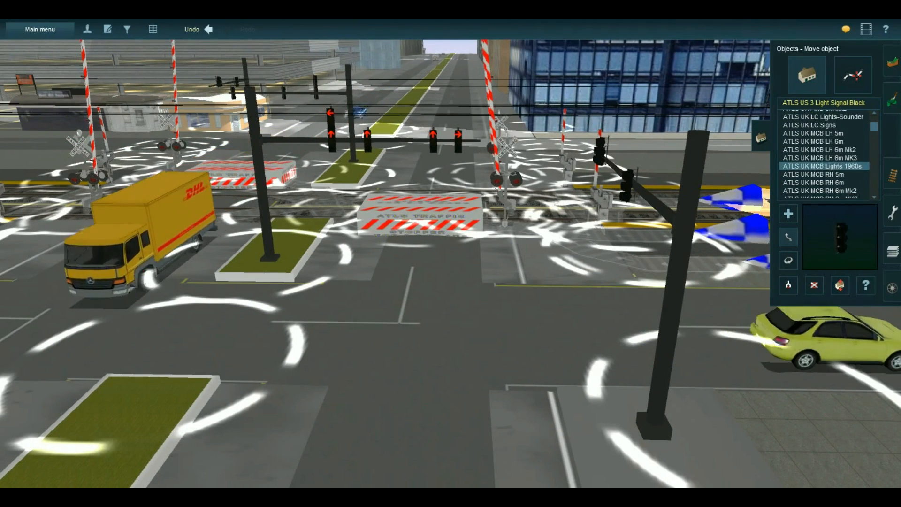
pyautogui.scroll(3, 823, 160)
pyautogui.scroll(3, 824, 152)
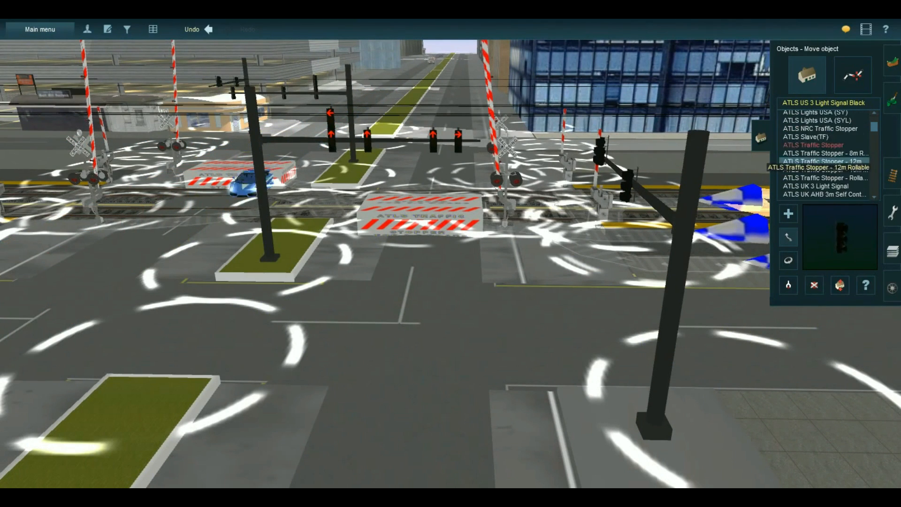
pyautogui.click(818, 134)
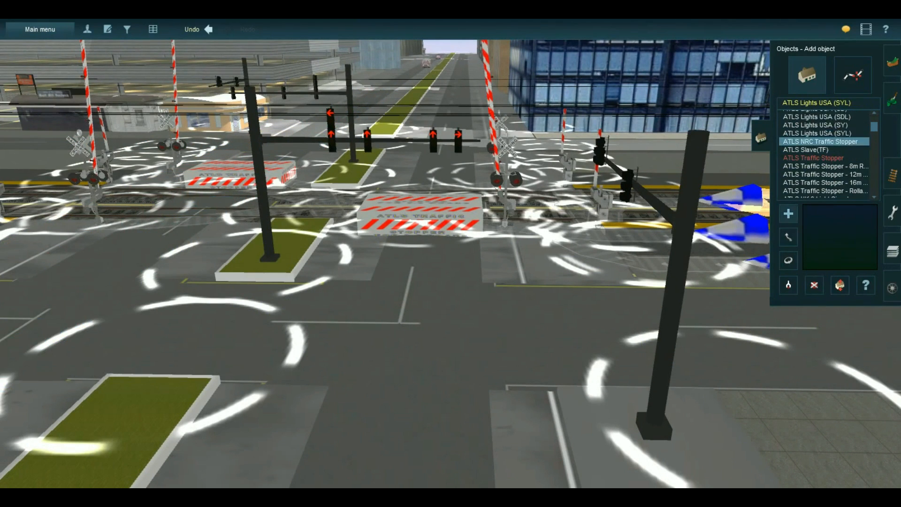
pyautogui.rightClick(368, 371)
pyautogui.press('Up')
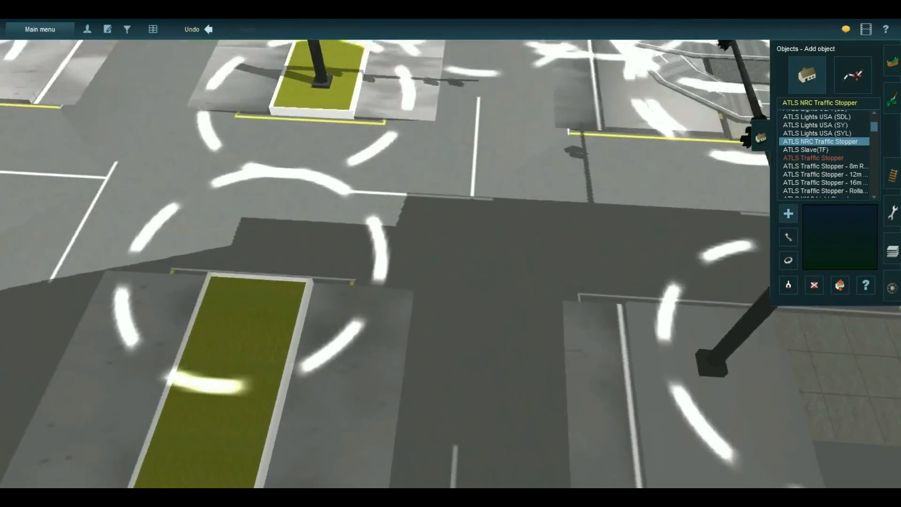
pyautogui.rightClick(466, 176)
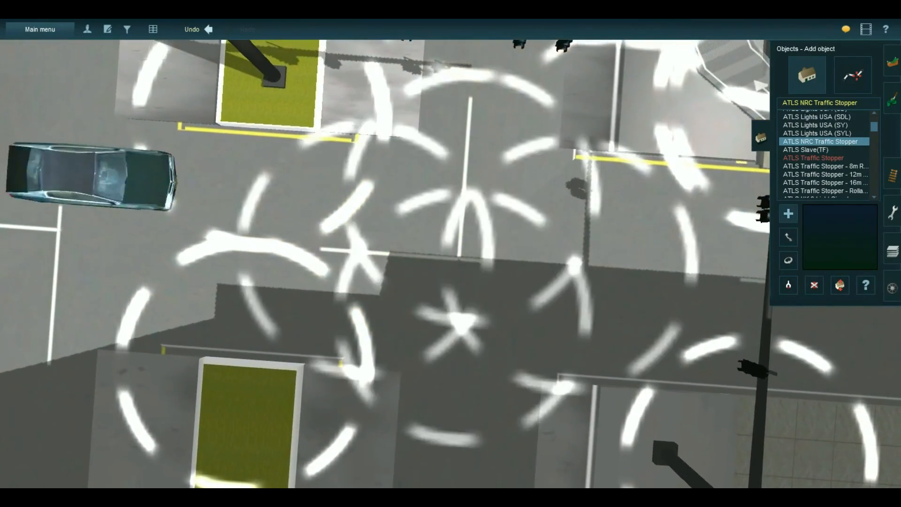
pyautogui.click(467, 261)
pyautogui.scroll(-3, 457, 255)
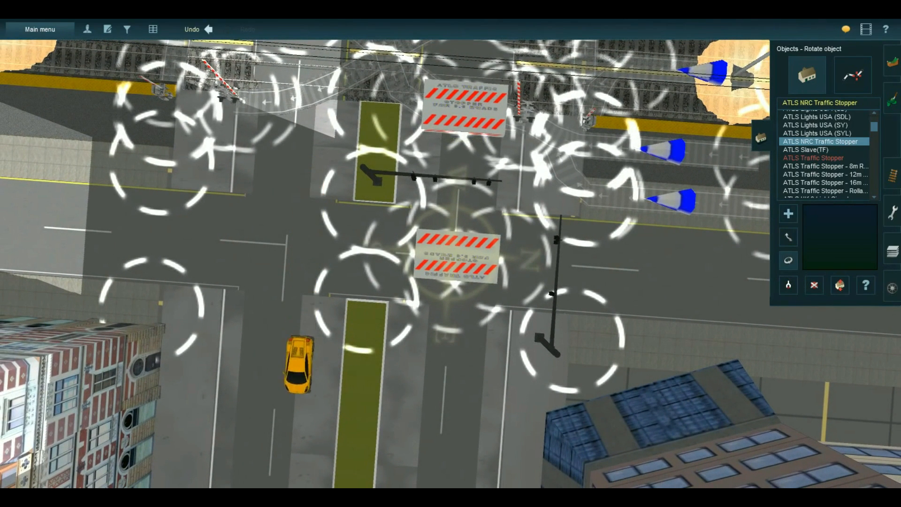
pyautogui.moveTo(540, 282); pyautogui.dragTo(706, 282)
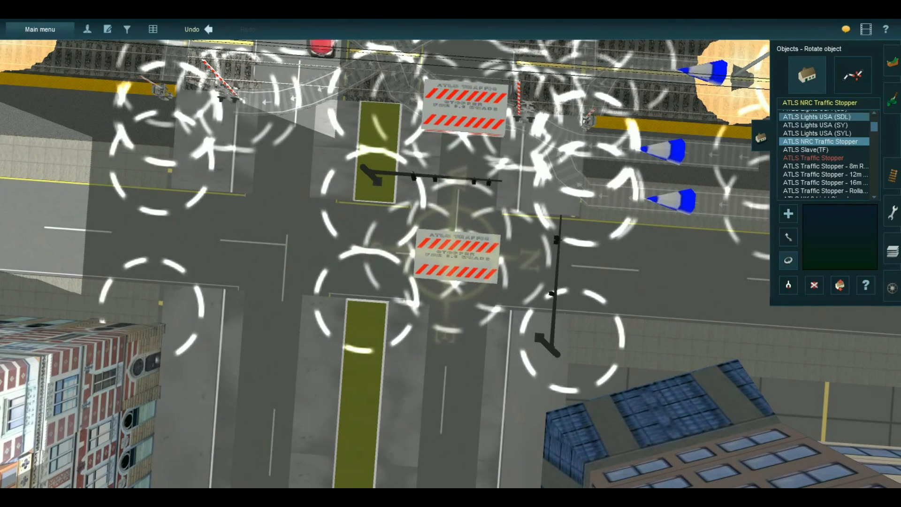
# Step: Move the new traffic stopper back from the intersection onto the near approach, beside the end of the median
pyautogui.press('s')
pyautogui.scroll(3, 457, 256)
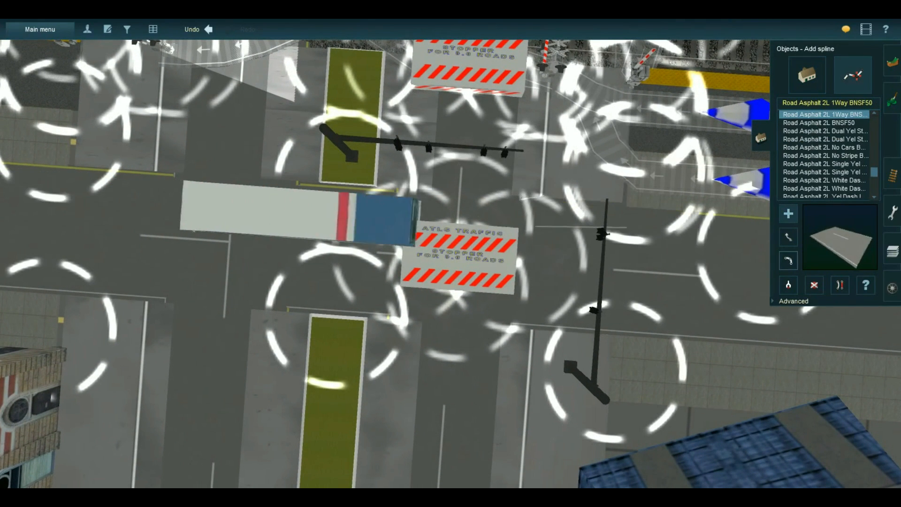
pyautogui.click(814, 284)
pyautogui.click(800, 84)
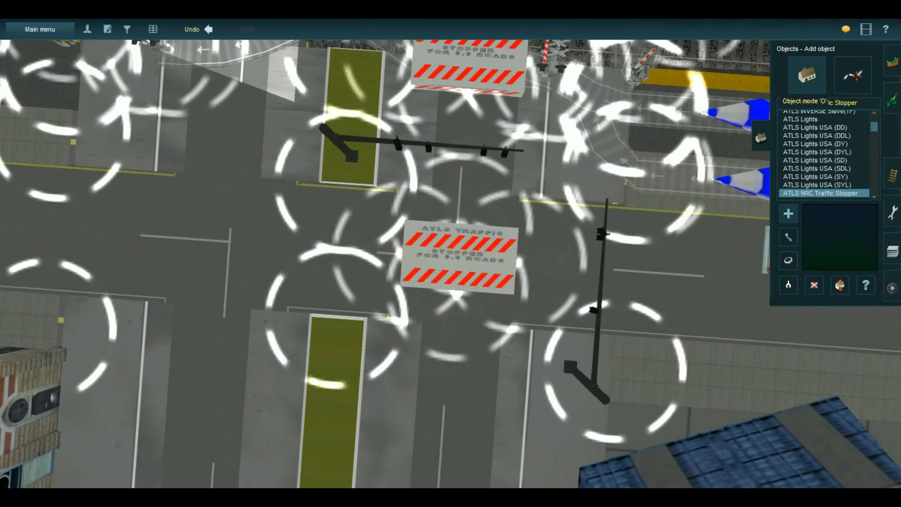
pyautogui.scroll(4, 455, 270)
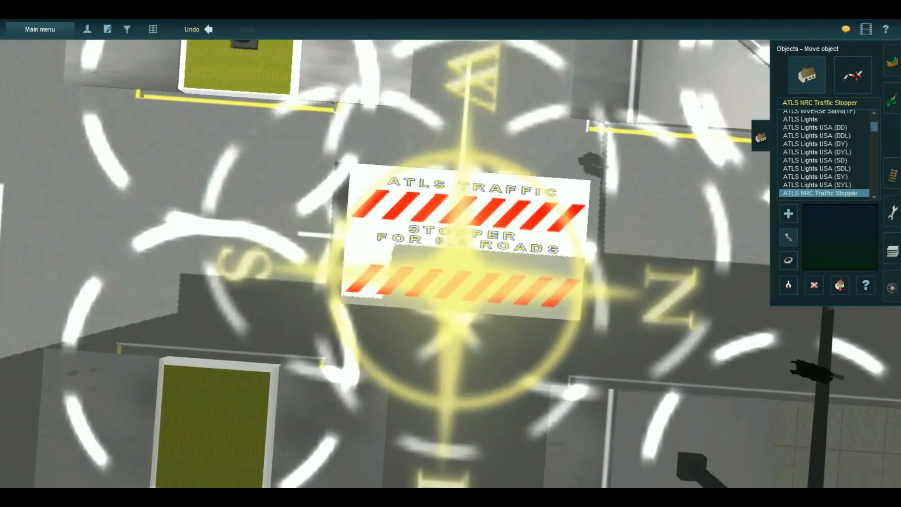
pyautogui.rightClick(463, 325)
pyautogui.moveTo(456, 175); pyautogui.dragTo(433, 342)
pyautogui.scroll(-4, 449, 255)
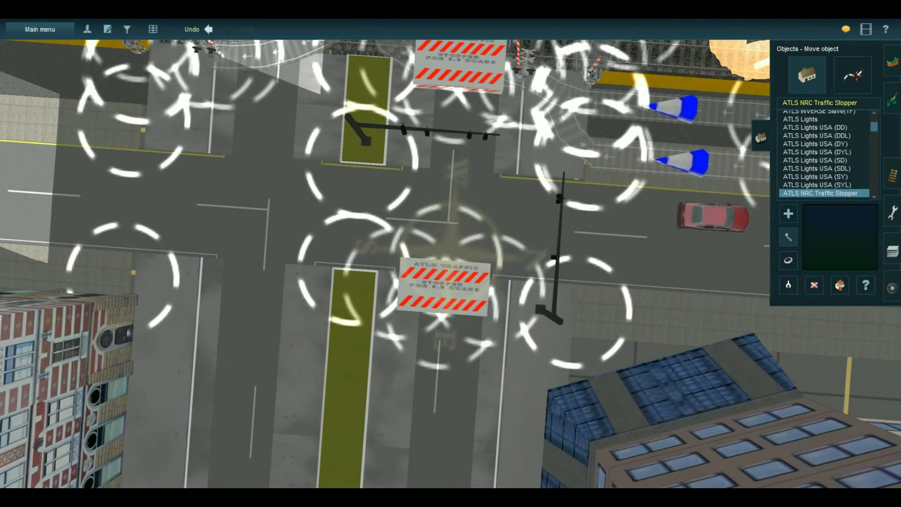
# Step: Split the one-way asphalt road at the new traffic stopper and pull the road ends to the two edges of the intersection
pyautogui.click(853, 74)
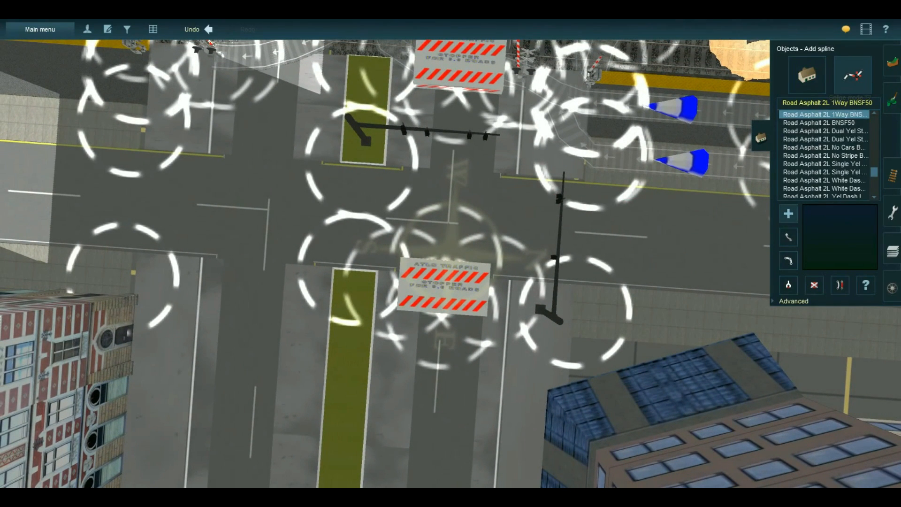
pyautogui.click(793, 301)
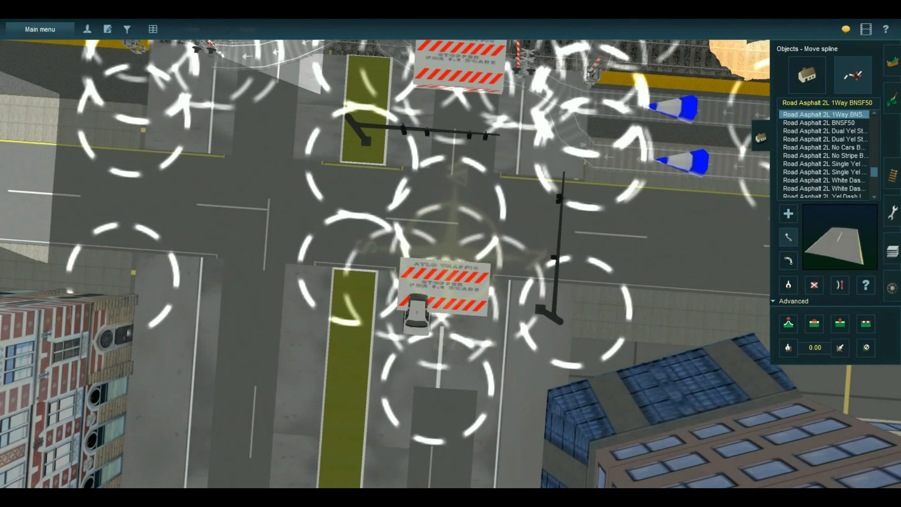
pyautogui.moveTo(437, 389); pyautogui.dragTo(442, 312)
pyautogui.scroll(3, 441, 312)
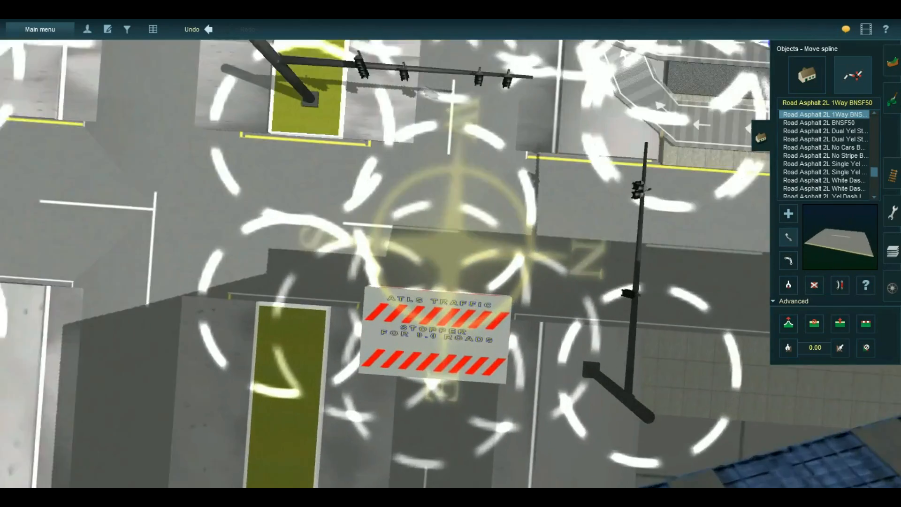
pyautogui.scroll(3, 445, 244)
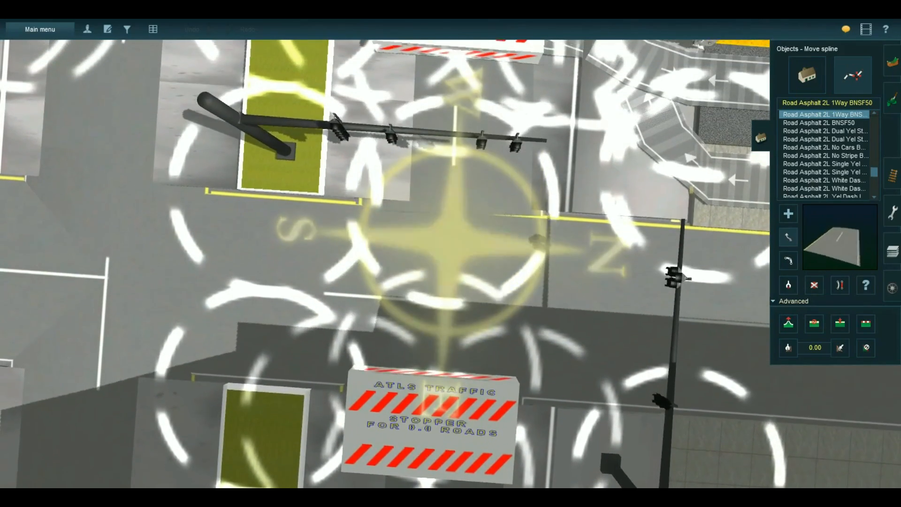
pyautogui.press('Up')
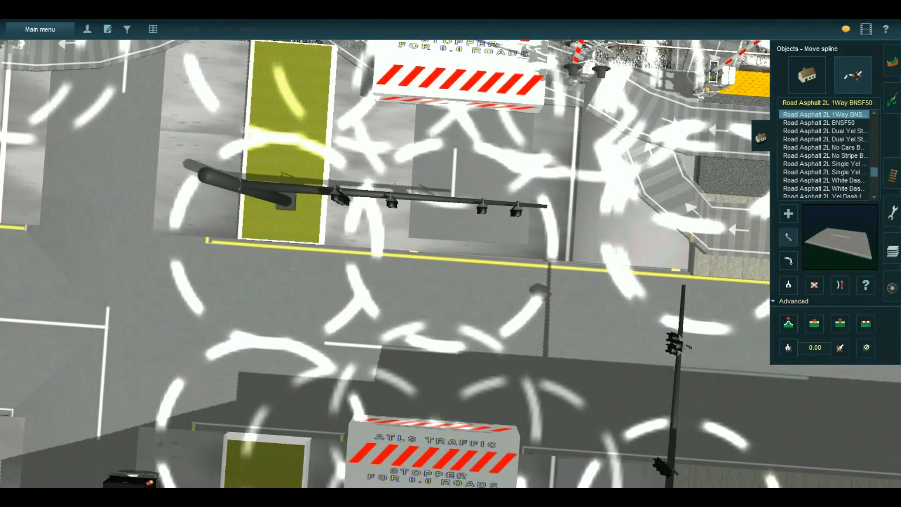
pyautogui.press('Down')
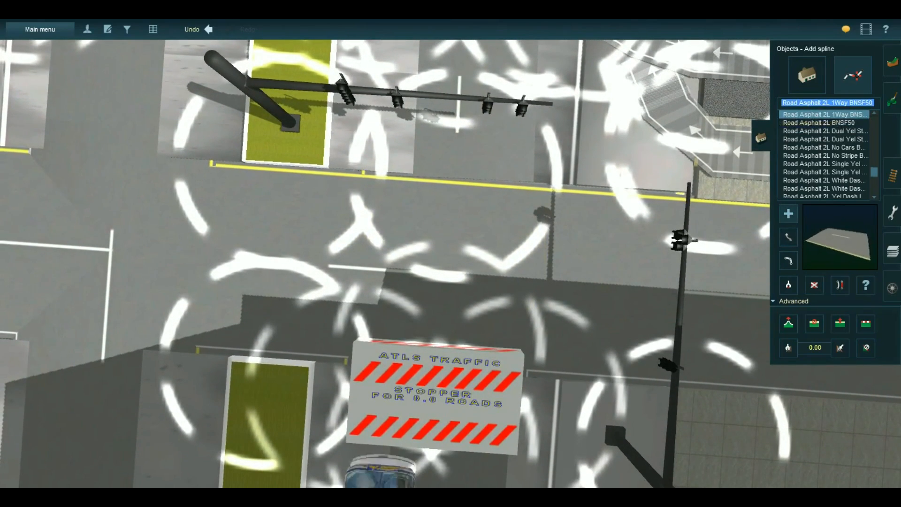
# Step: Search the splines for "inv" and choose Invisible Road 2L BNSF50 for the gap across the intersection
pyautogui.write('I')
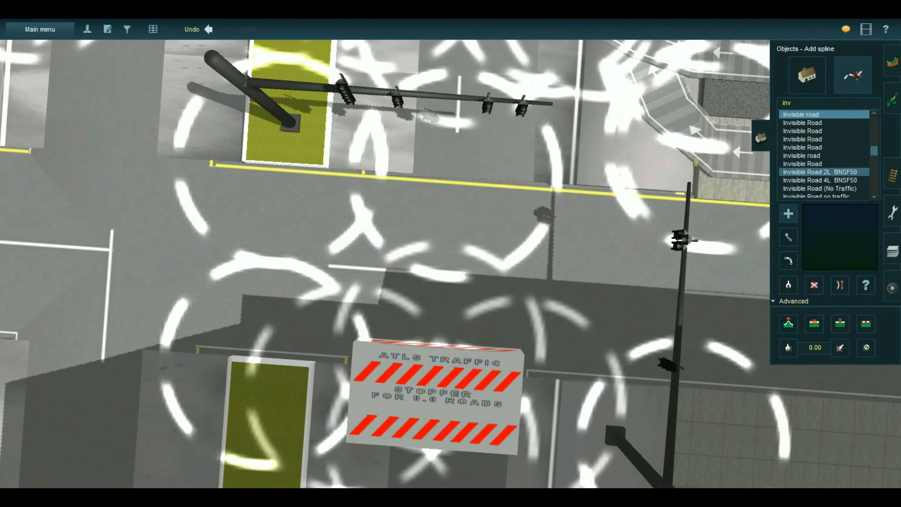
pyautogui.click(820, 172)
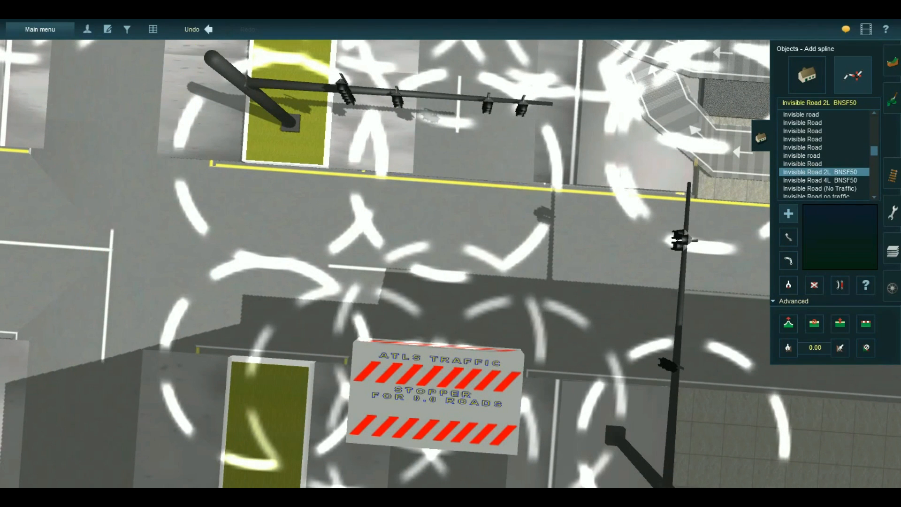
pyautogui.press('Down')
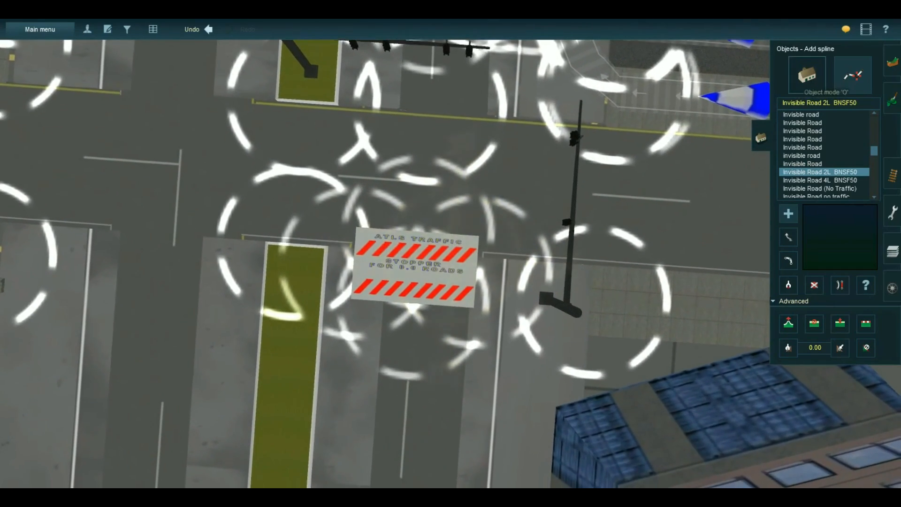
# Step: Place an ATLS Slave(TF) on the sidewalk beside the near mast arm and set its channel to 4
pyautogui.click(806, 75)
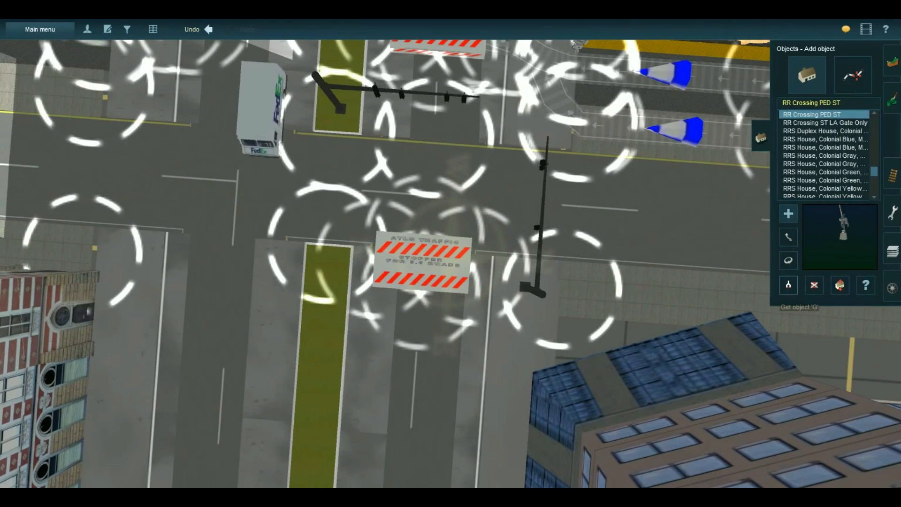
pyautogui.press('g')
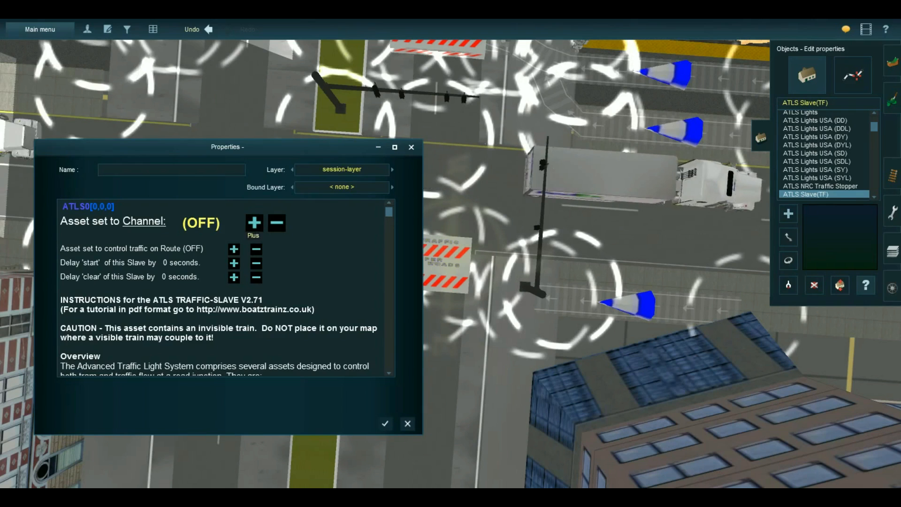
pyautogui.click(255, 224)
pyautogui.click(255, 223)
pyautogui.click(254, 223)
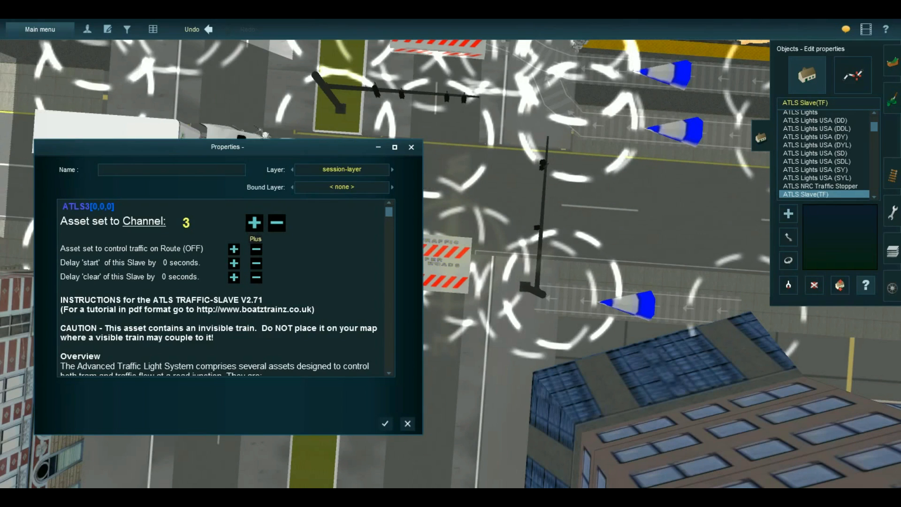
pyautogui.click(254, 224)
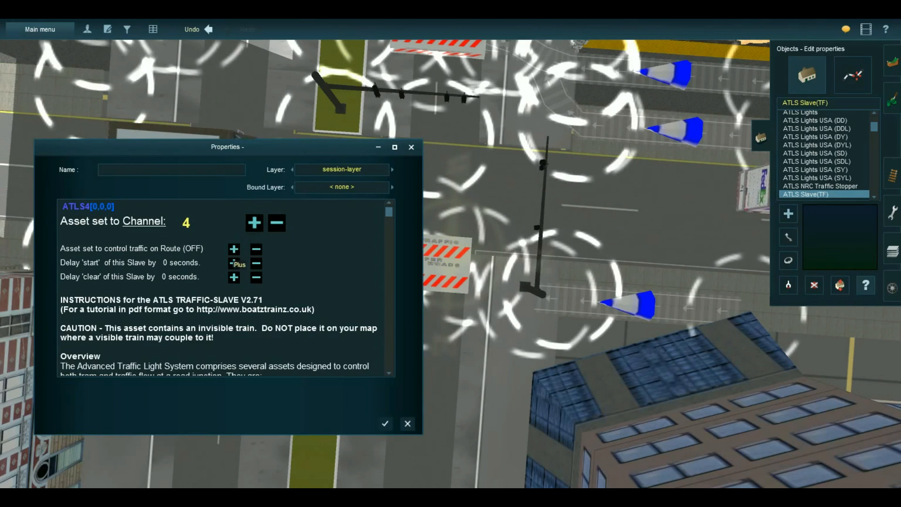
# Step: Set the sidewalk slave to control traffic on Route 4, checking the route in the nearby traffic signal's properties
pyautogui.click(234, 250)
pyautogui.click(234, 250)
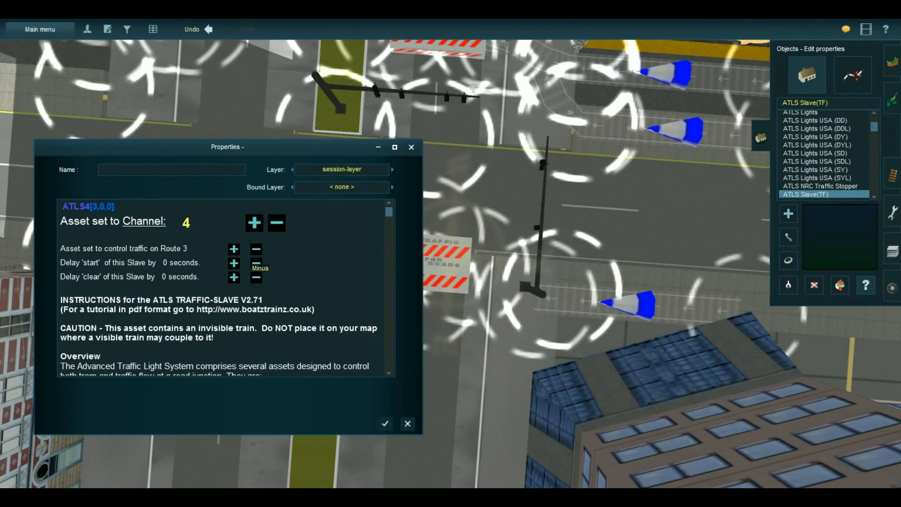
pyautogui.click(385, 424)
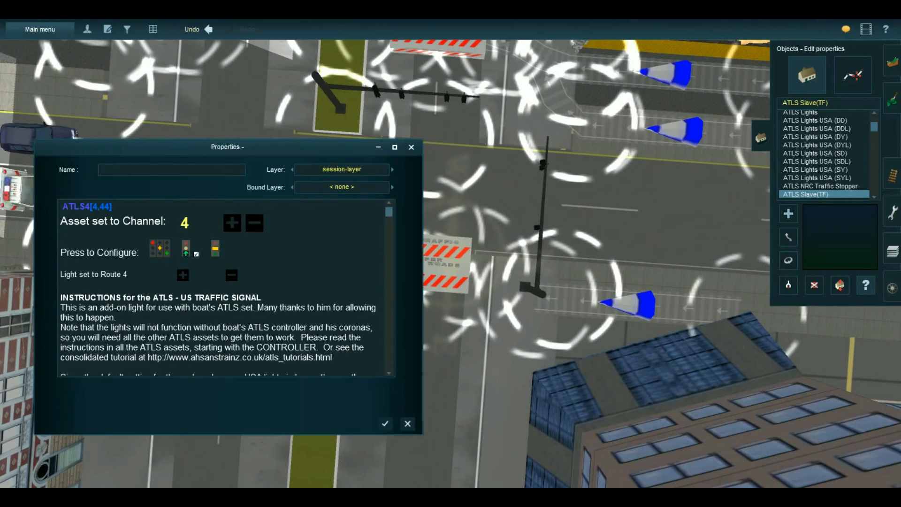
pyautogui.click(385, 423)
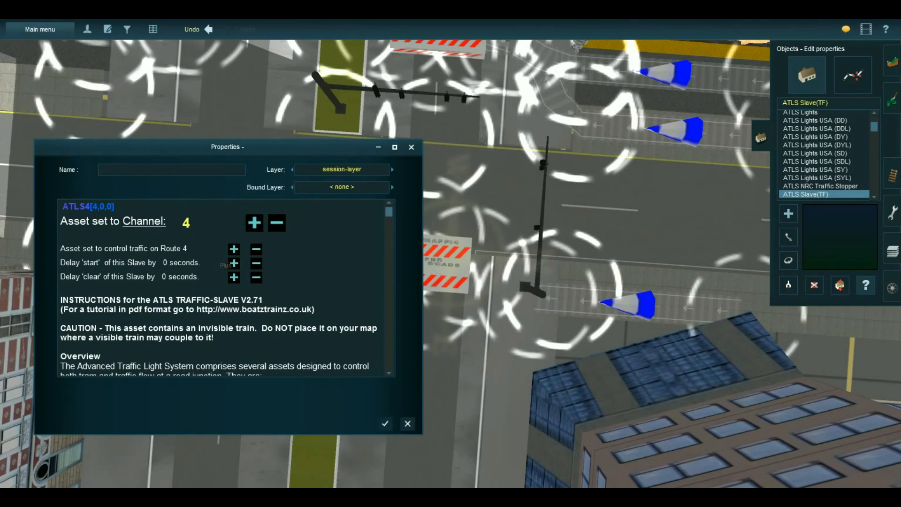
pyautogui.press('Escape')
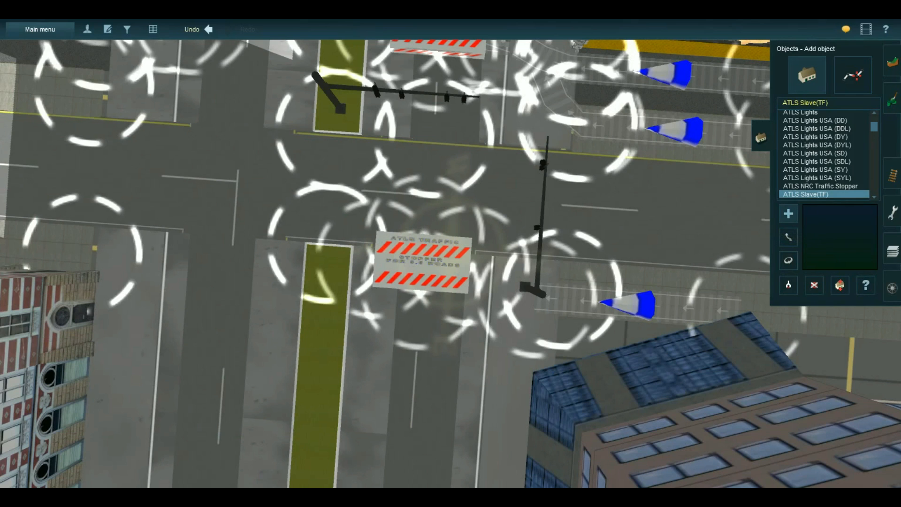
# Step: Place another ATLS Slave(TF) along the near approach beside the median, set to channel 3, Route LCM, start delay 6 seconds and clear delay 14 seconds
pyautogui.click(366, 401)
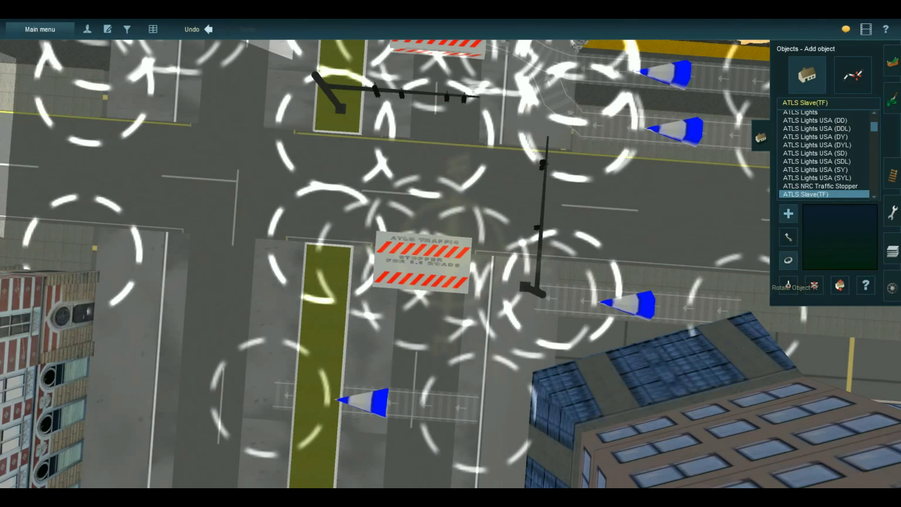
pyautogui.moveTo(364, 401); pyautogui.dragTo(245, 449)
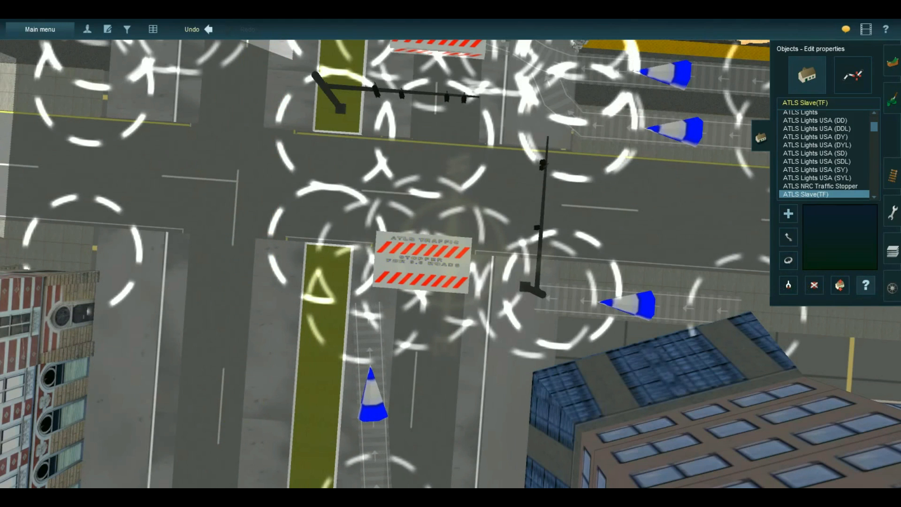
pyautogui.click(372, 397)
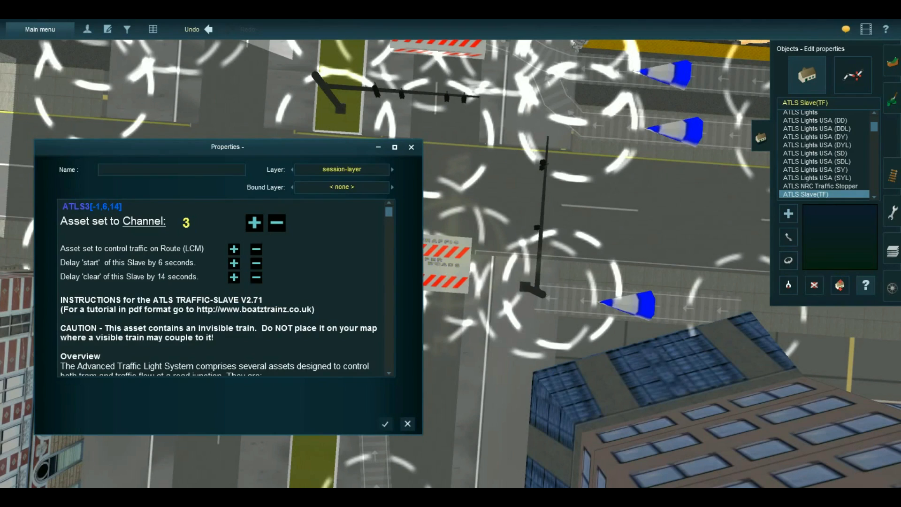
pyautogui.press('Return')
# Step: Add track connecting both new slaves to the traffic stopper on the near approach
pyautogui.click(891, 177)
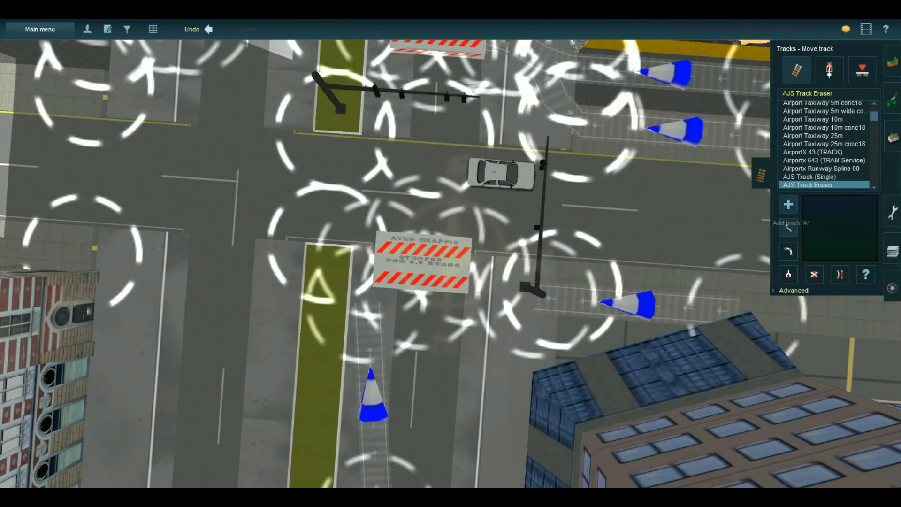
pyautogui.click(788, 205)
pyautogui.scroll(2, 451, 254)
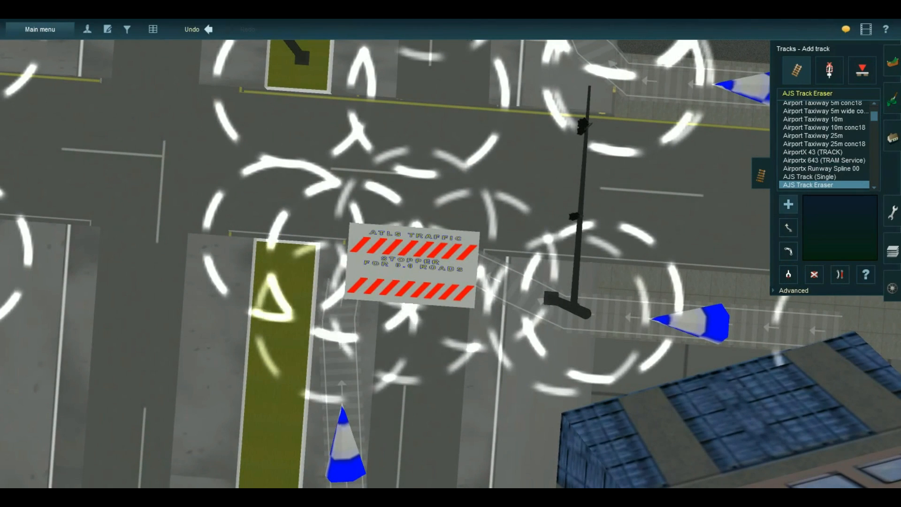
pyautogui.scroll(-3, 450, 253)
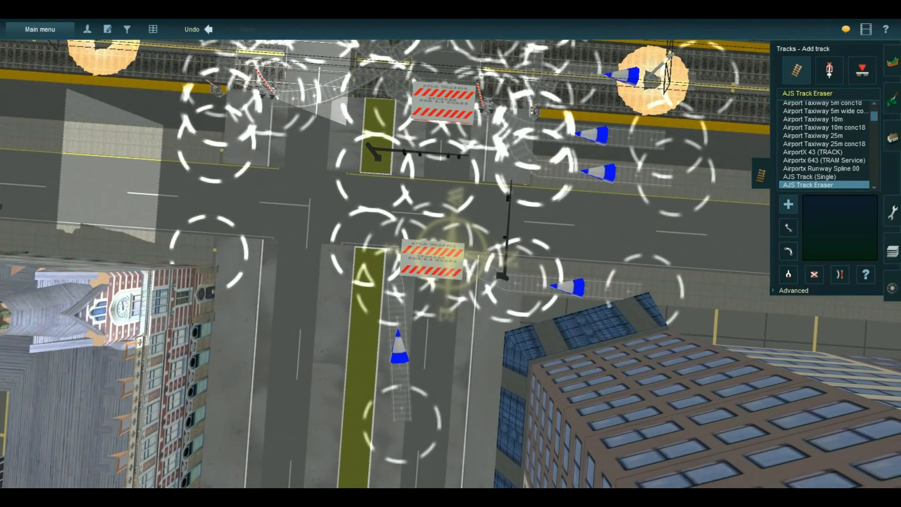
# Step: Insert a spline point in the road lanes north of the median, on the railroad side of the western intersection
pyautogui.rightClick(403, 205)
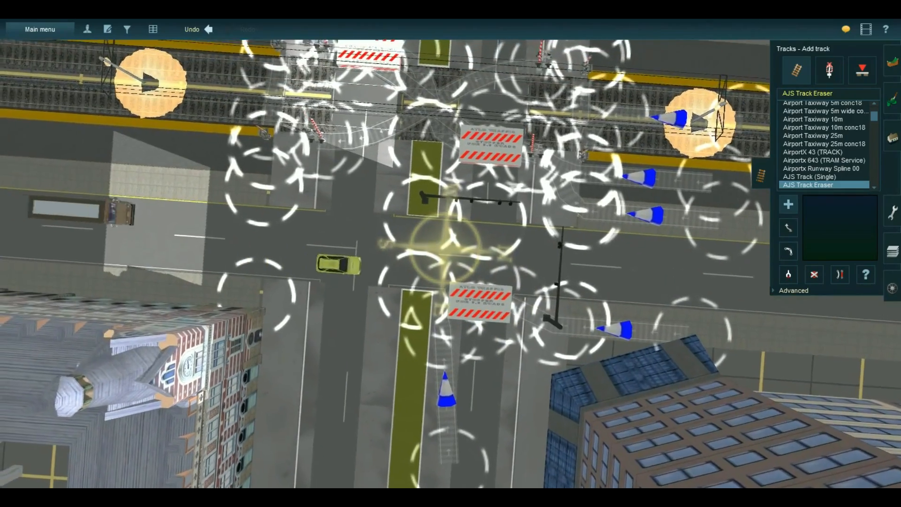
pyautogui.rightClick(464, 152)
pyautogui.rightClick(491, 63)
pyautogui.scroll(5, 450, 253)
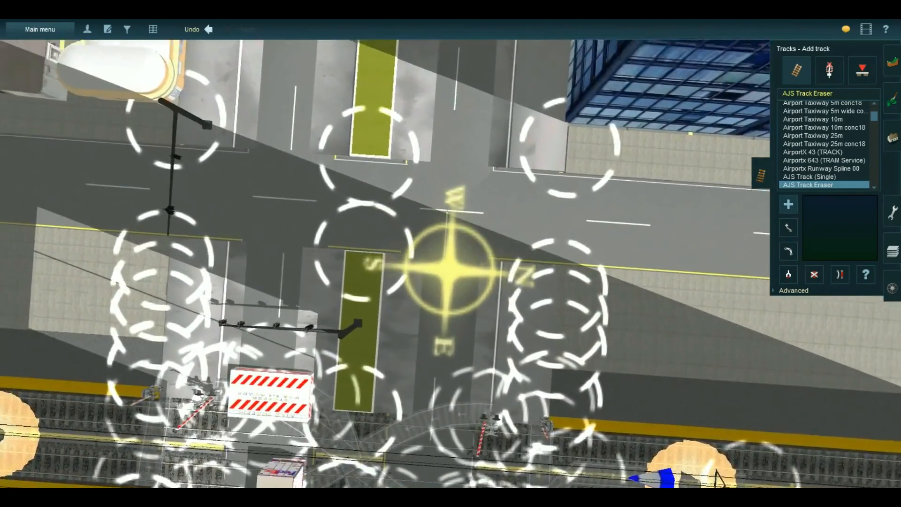
pyautogui.press('F4')
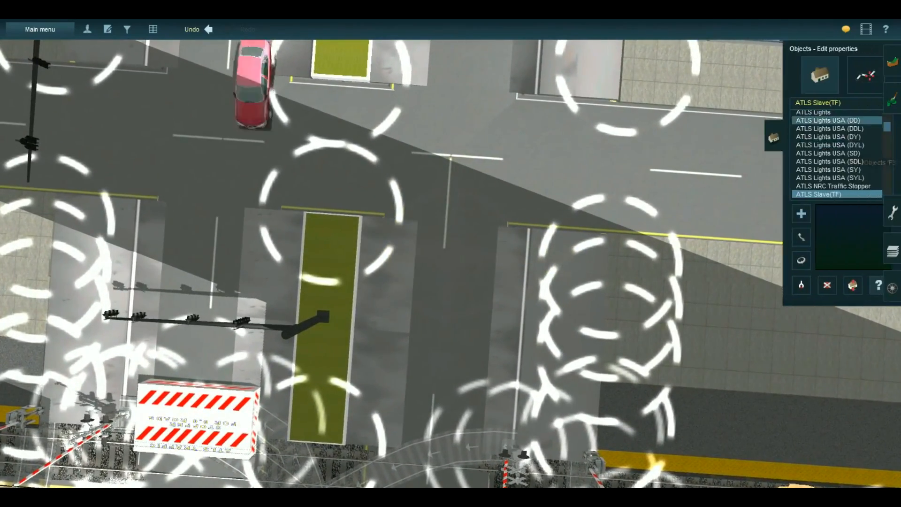
pyautogui.click(853, 75)
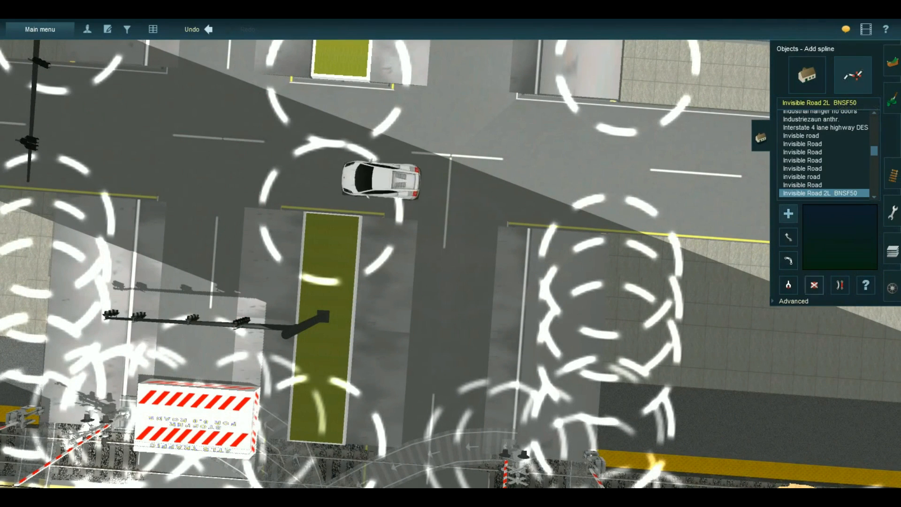
pyautogui.click(794, 301)
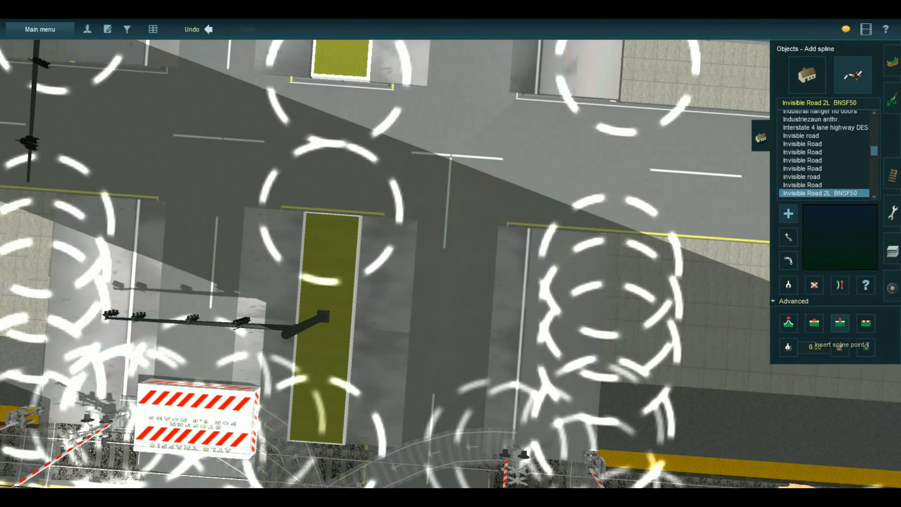
pyautogui.scroll(3, 449, 230)
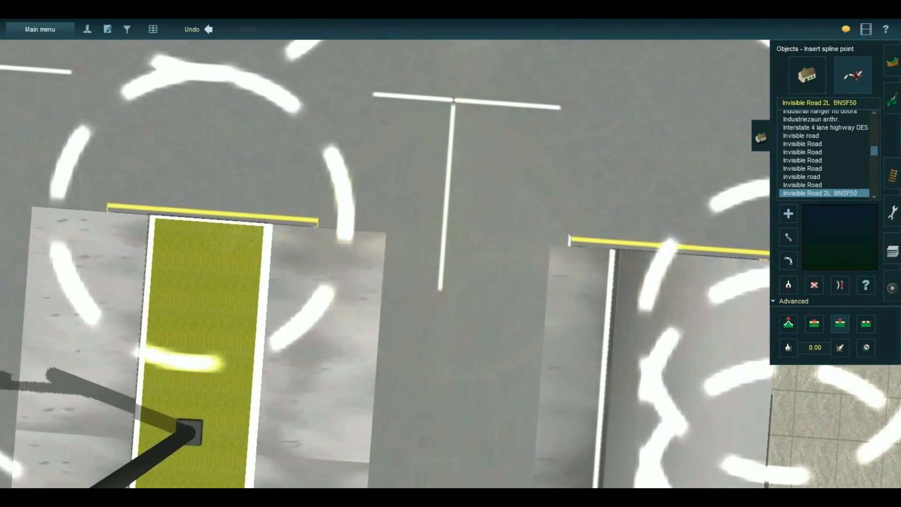
pyautogui.click(442, 242)
# Step: Insert a matching spline point on the intersection's west side and delete the road section spanning the intersection between the two points
pyautogui.scroll(-2, 442, 242)
pyautogui.rightClick(477, 54)
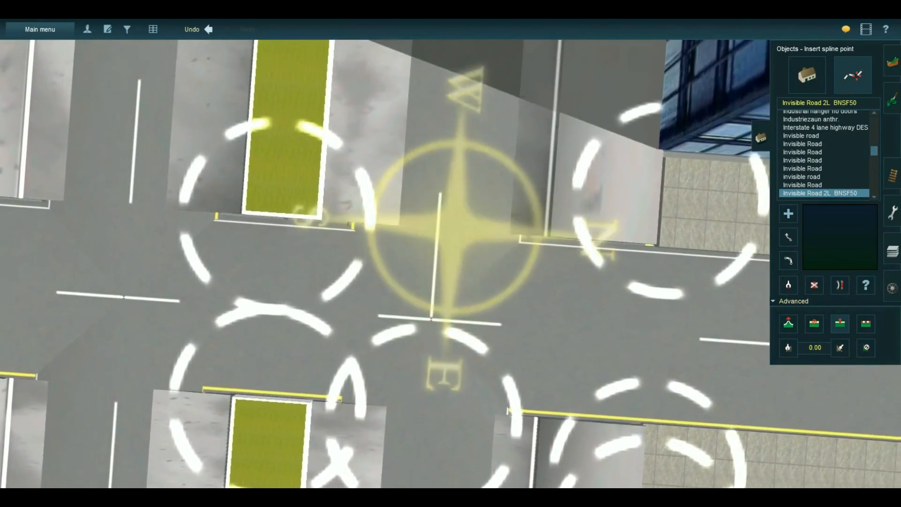
pyautogui.rightClick(408, 306)
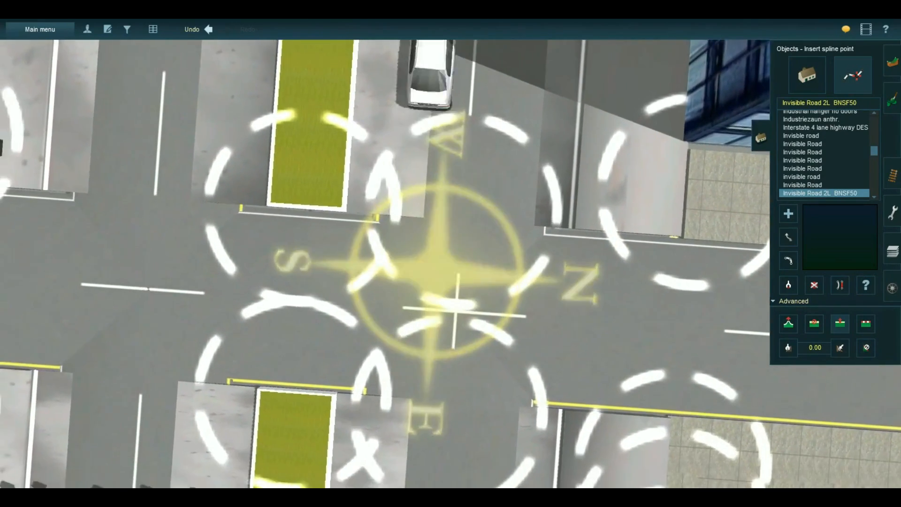
pyautogui.click(813, 285)
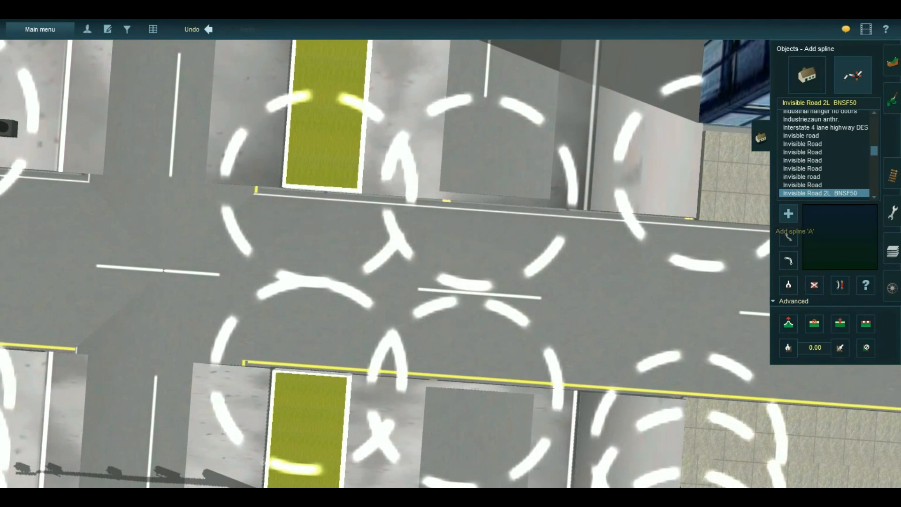
pyautogui.scroll(-3, 450, 252)
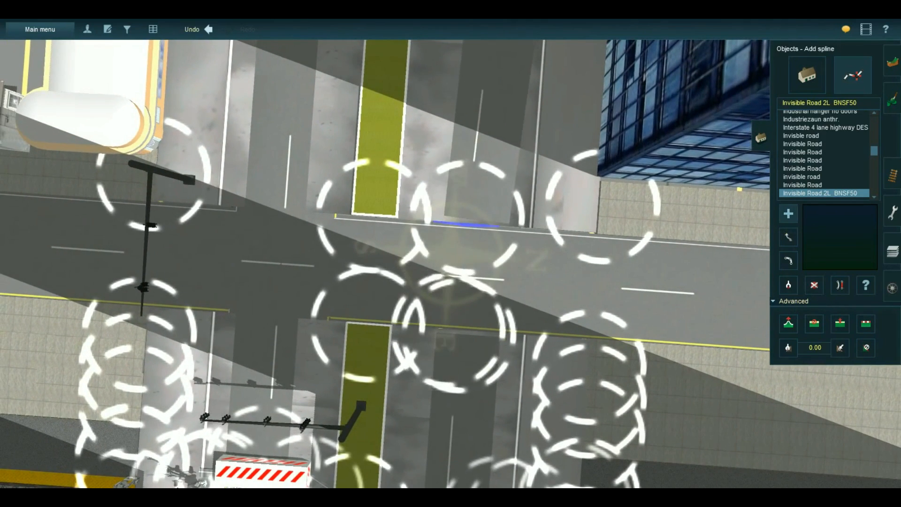
# Step: Examine the signals, traffic stoppers and slaves around both intersections and the railroad crossing, viewing them from opposite directions
pyautogui.scroll(-5, 450, 253)
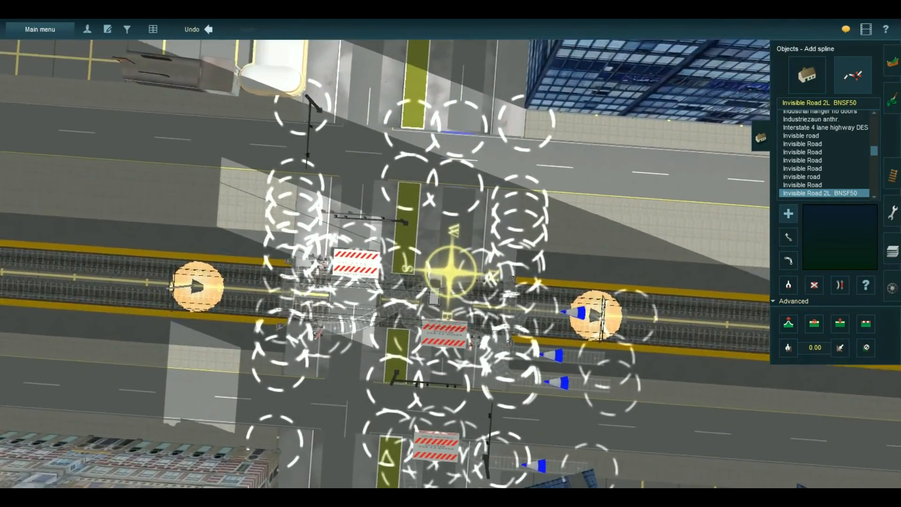
pyautogui.rightClick(425, 351)
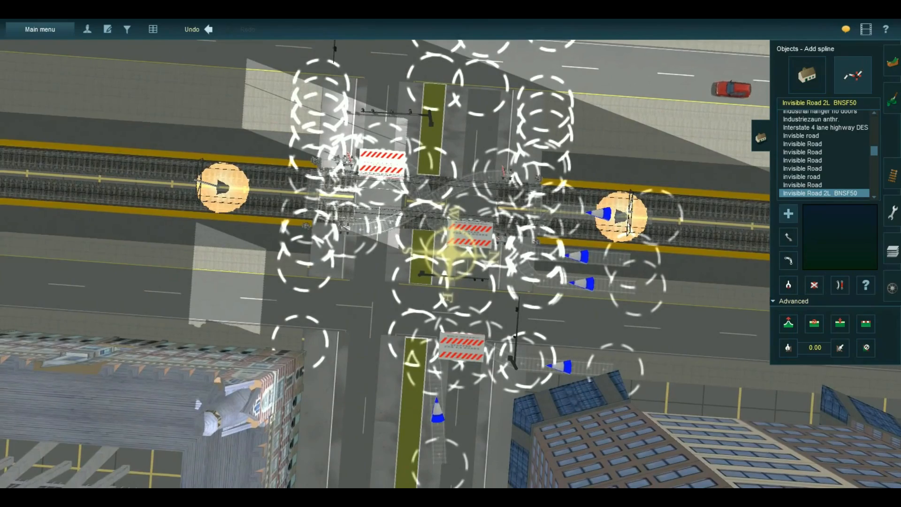
pyautogui.scroll(-3, 450, 253)
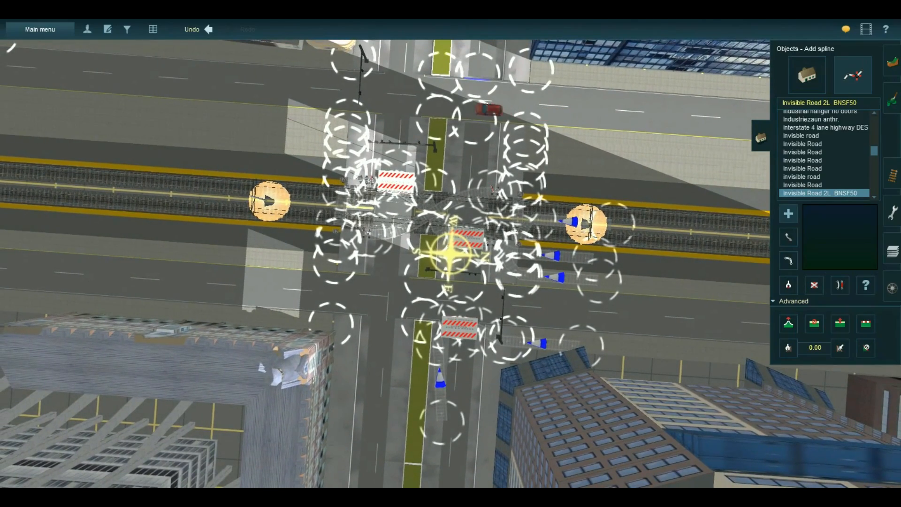
pyautogui.scroll(4, 449, 253)
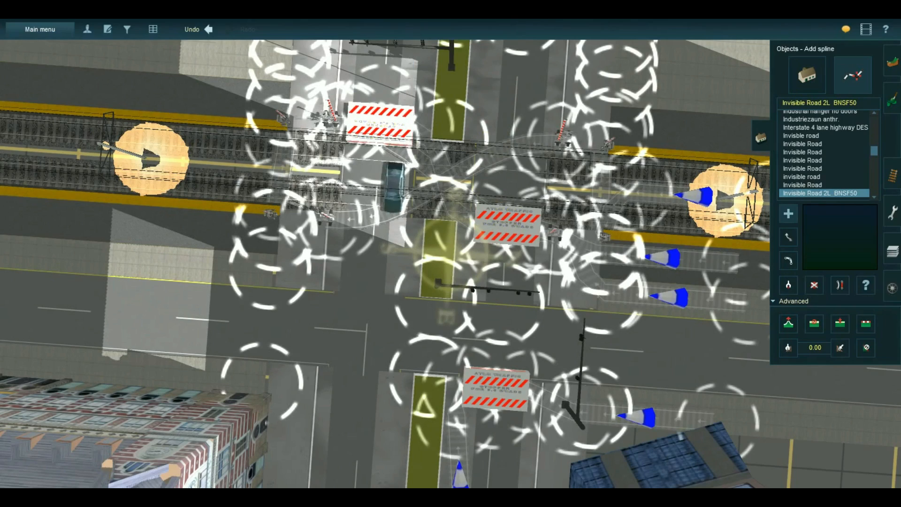
pyautogui.rightClick(381, 240)
pyautogui.rightClick(395, 201)
pyautogui.rightClick(480, 190)
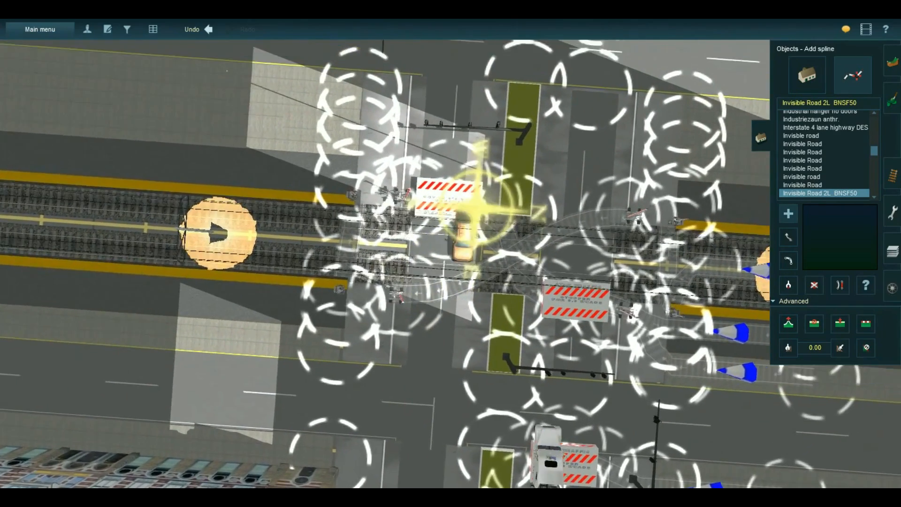
pyautogui.rightClick(490, 153)
pyautogui.rightClick(478, 134)
pyautogui.press('Right')
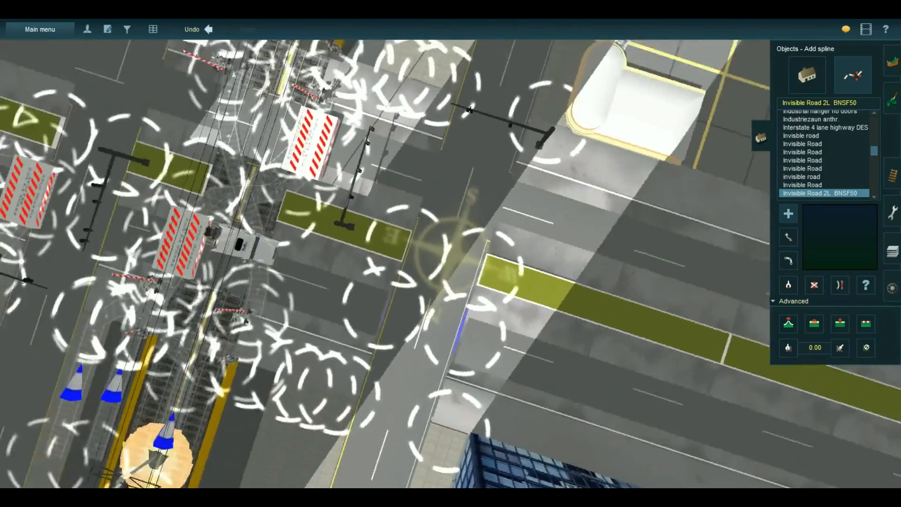
pyautogui.press('Right')
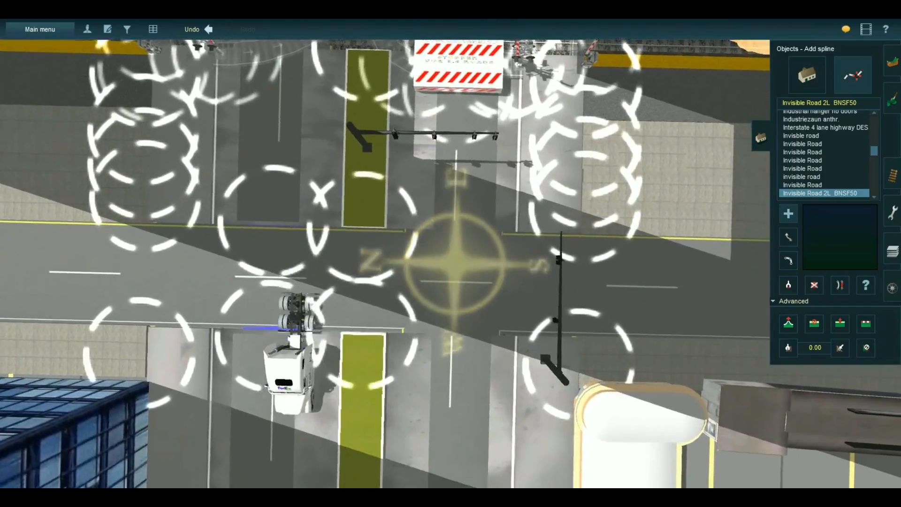
pyautogui.rightClick(423, 82)
pyautogui.rightClick(417, 75)
pyautogui.rightClick(468, 136)
pyautogui.scroll(-2, 468, 188)
pyautogui.rightClick(493, 220)
pyautogui.rightClick(475, 278)
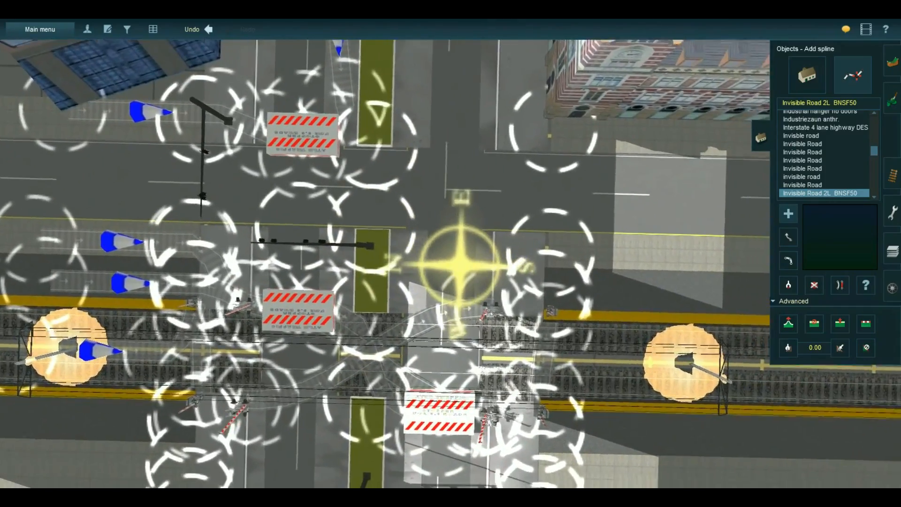
pyautogui.press('Down')
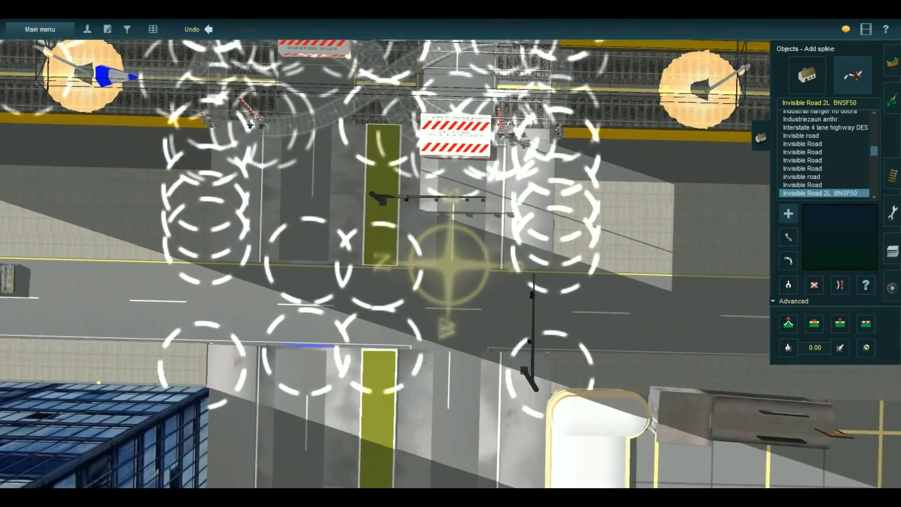
# Step: Place an ATLS NRC Traffic Stopper on the west approach lanes, between the median and the mast arm
pyautogui.click(807, 75)
pyautogui.rightClick(468, 332)
pyautogui.scroll(2, 468, 332)
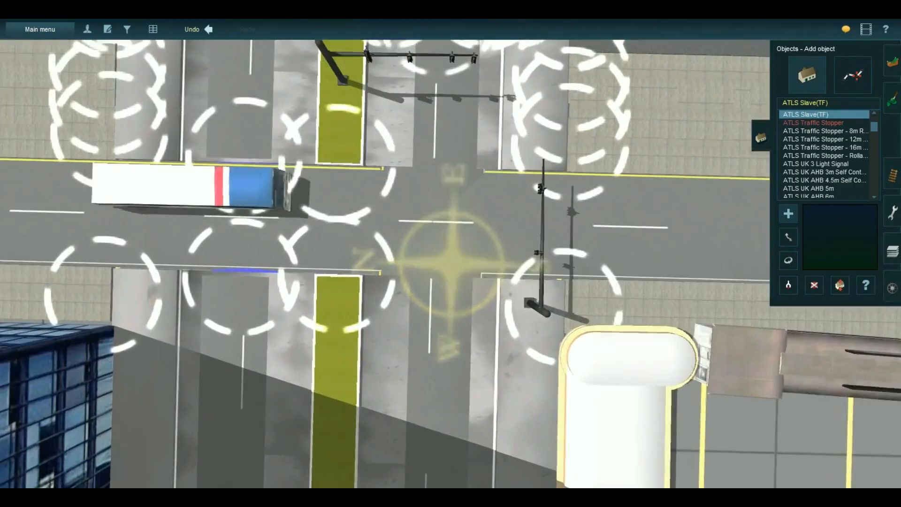
pyautogui.scroll(1, 825, 155)
pyautogui.click(820, 132)
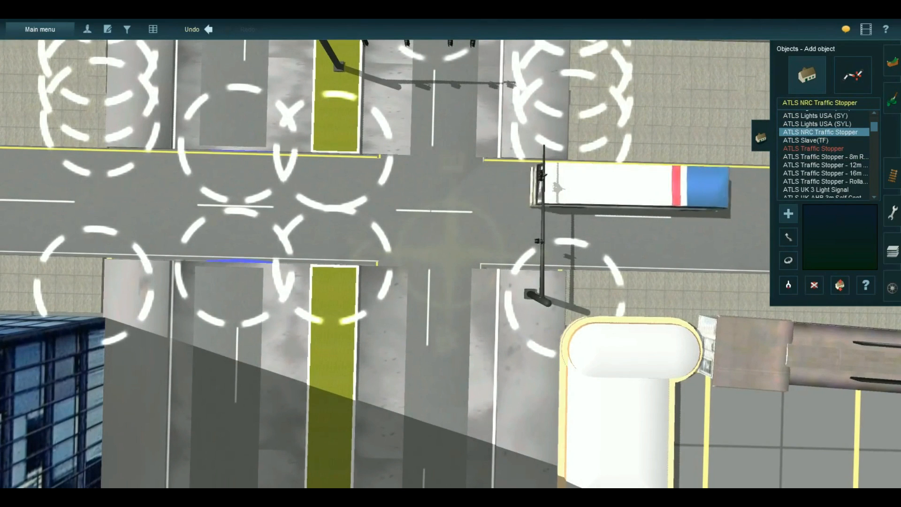
pyautogui.scroll(2, 450, 253)
pyautogui.click(419, 326)
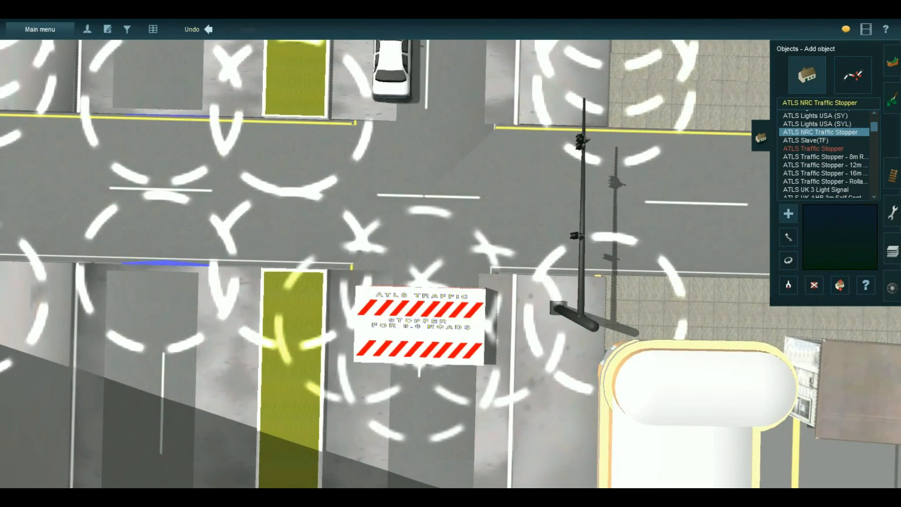
# Step: Pick the Road Asphalt 2L 1Way BNSF50 spline from the road in front of the new traffic stopper
pyautogui.click(853, 75)
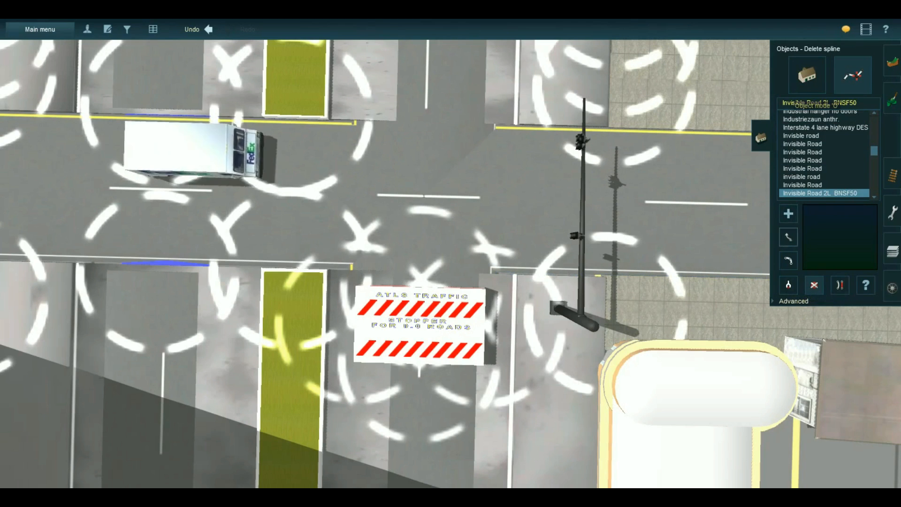
pyautogui.click(419, 279)
pyautogui.click(419, 279)
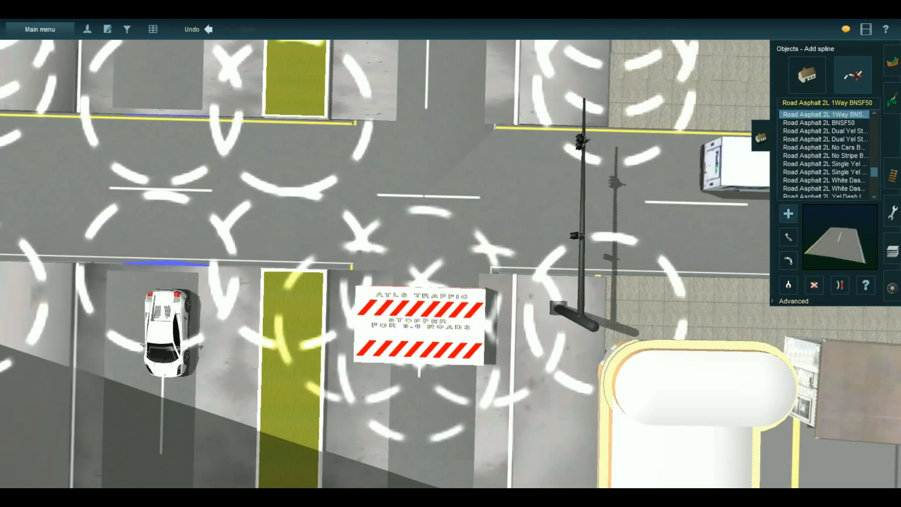
pyautogui.click(815, 285)
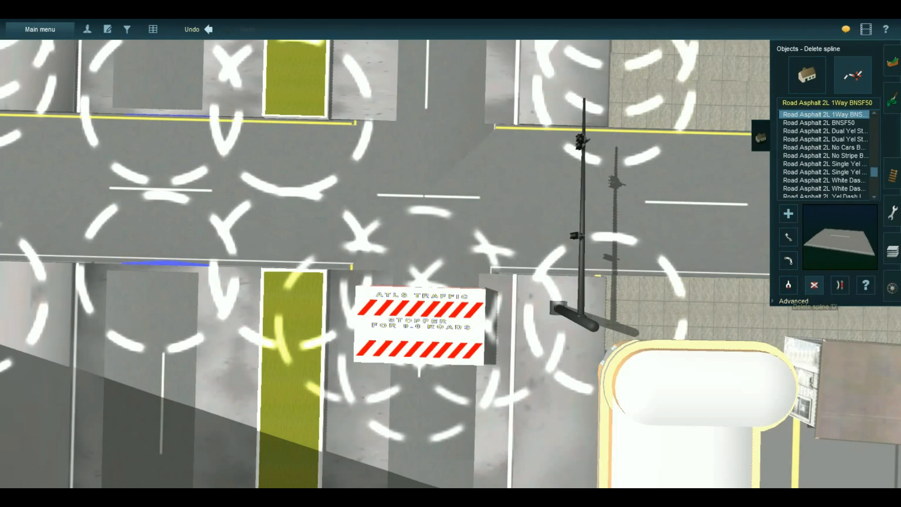
# Step: Move the new traffic stopper forward to the edge of the intersection and centre it on the approach lanes
pyautogui.press('o')
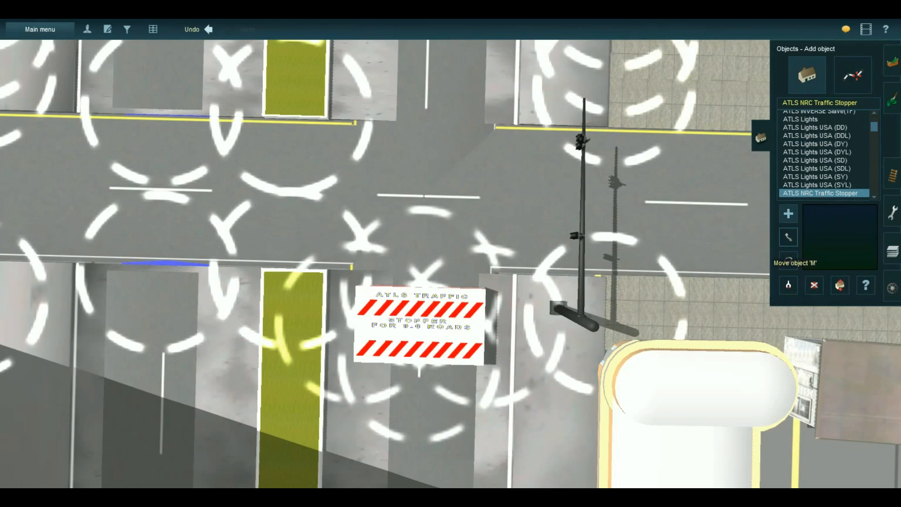
pyautogui.moveTo(419, 324)
pyautogui.mouseDown()
pyautogui.moveTo(415, 309)
pyautogui.moveTo(395, 312)
pyautogui.moveTo(399, 292)
pyautogui.moveTo(428, 311)
pyautogui.mouseUp()
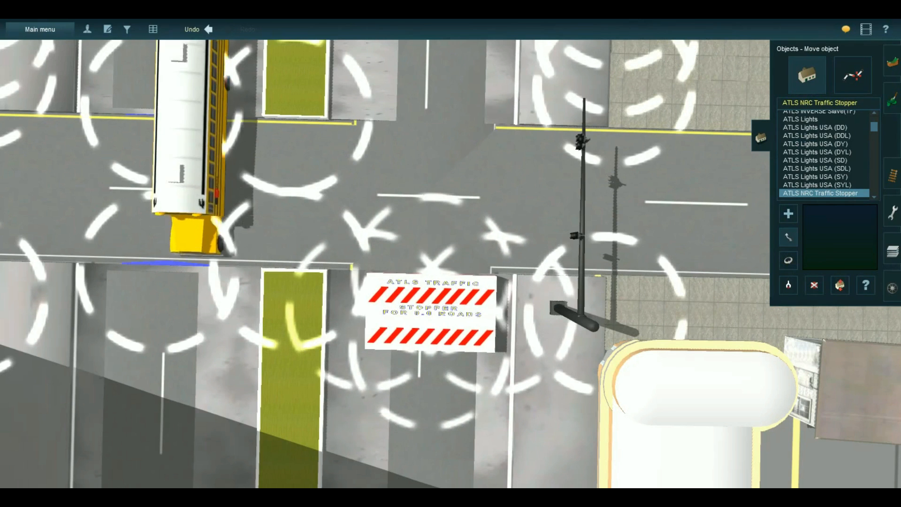
pyautogui.scroll(4, 428, 310)
pyautogui.rightClick(396, 289)
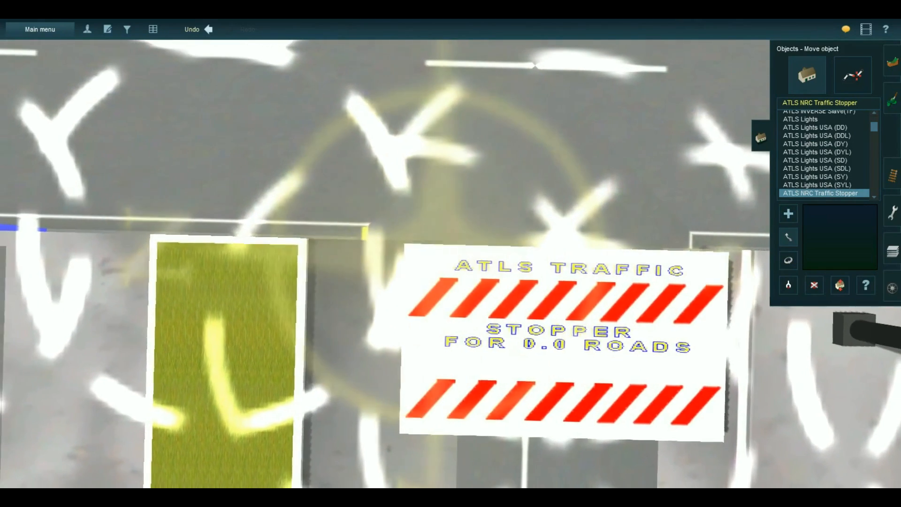
pyautogui.moveTo(567, 342); pyautogui.dragTo(562, 317)
pyautogui.rightClick(670, 326)
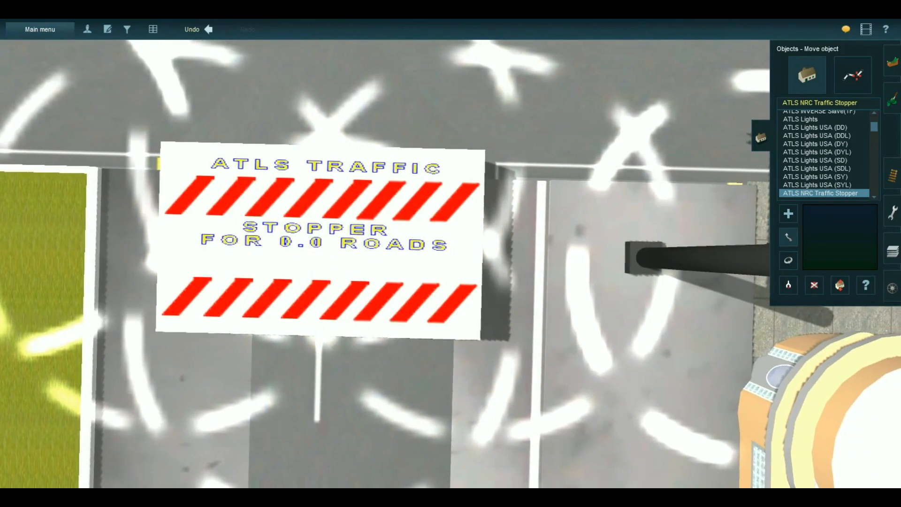
pyautogui.moveTo(321, 240)
pyautogui.mouseDown()
pyautogui.moveTo(325, 255)
pyautogui.moveTo(310, 243)
pyautogui.mouseUp()
pyautogui.scroll(-5, 311, 243)
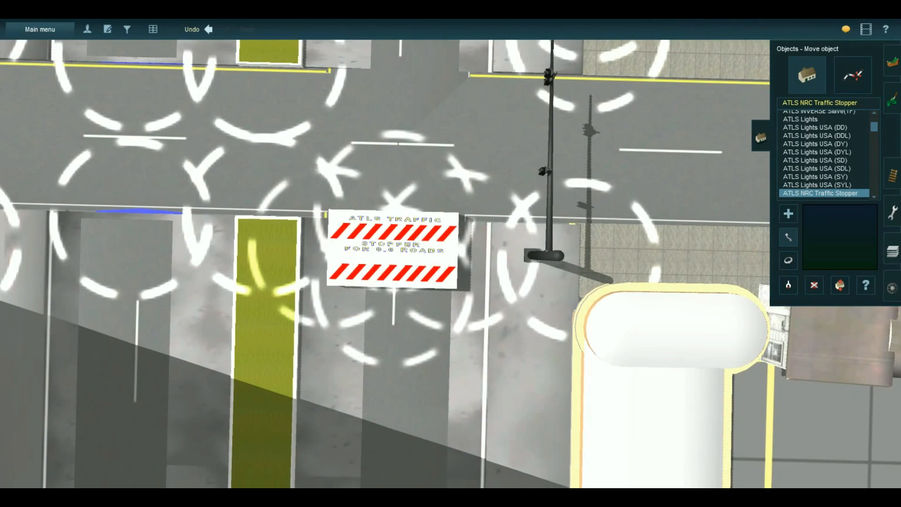
# Step: Insert spline points in the road behind the new traffic stopper and on the opposite side of the intersection
pyautogui.click(853, 76)
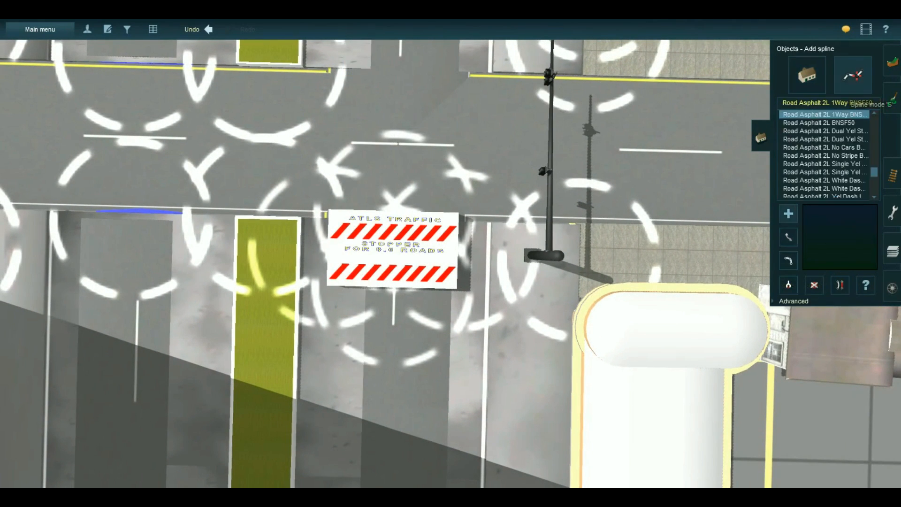
pyautogui.click(793, 300)
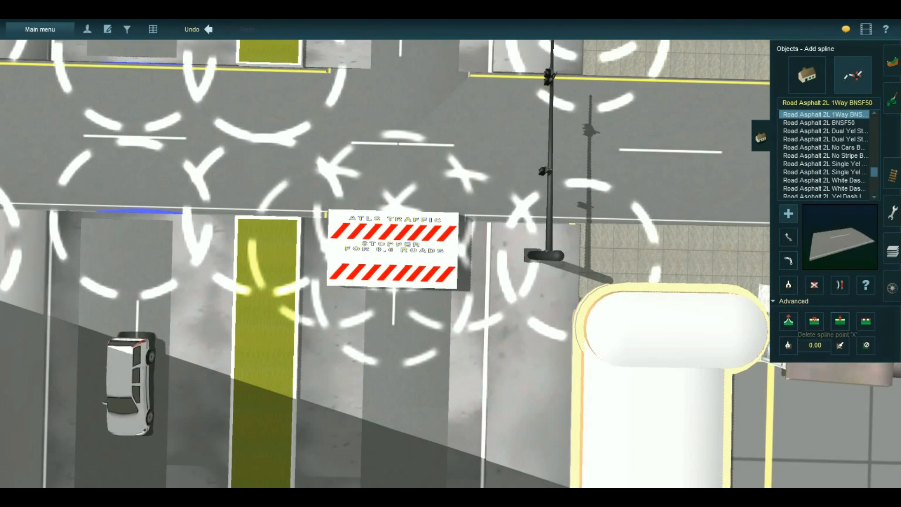
pyautogui.click(840, 347)
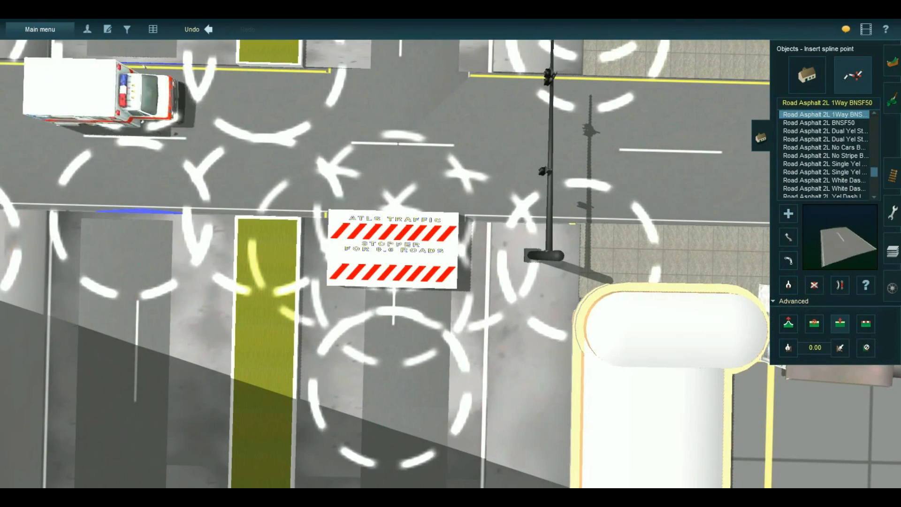
pyautogui.rightClick(417, 47)
pyautogui.scroll(3, 442, 218)
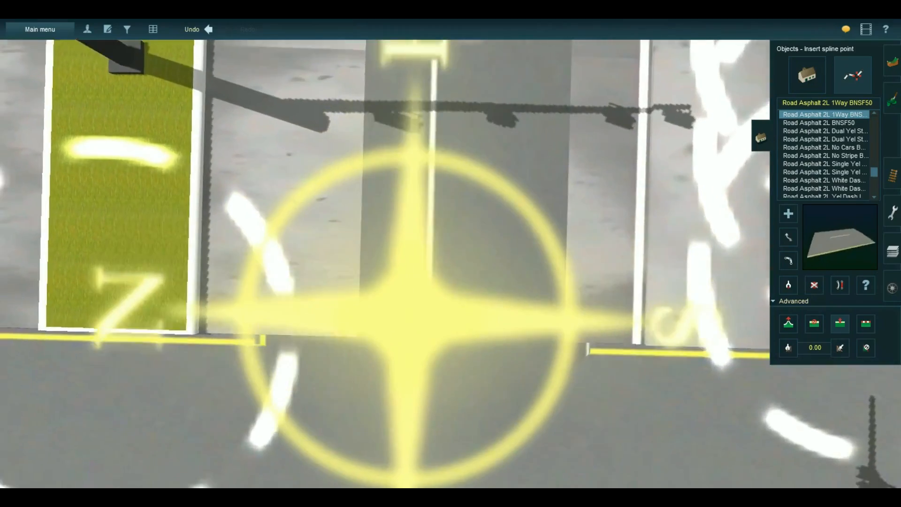
pyautogui.scroll(-5, 450, 263)
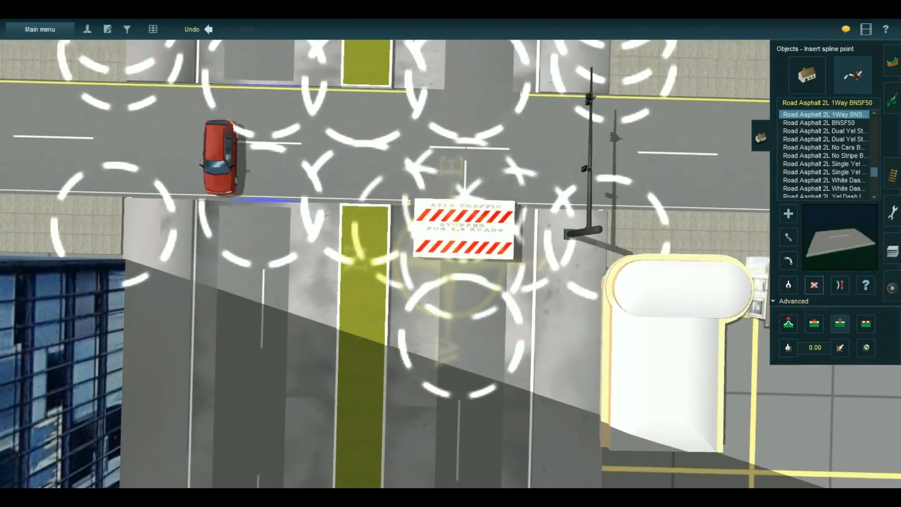
# Step: Delete the split road section beneath the new traffic stopper and choose Invisible Road 2L BNSF50 as its replacement
pyautogui.click(814, 285)
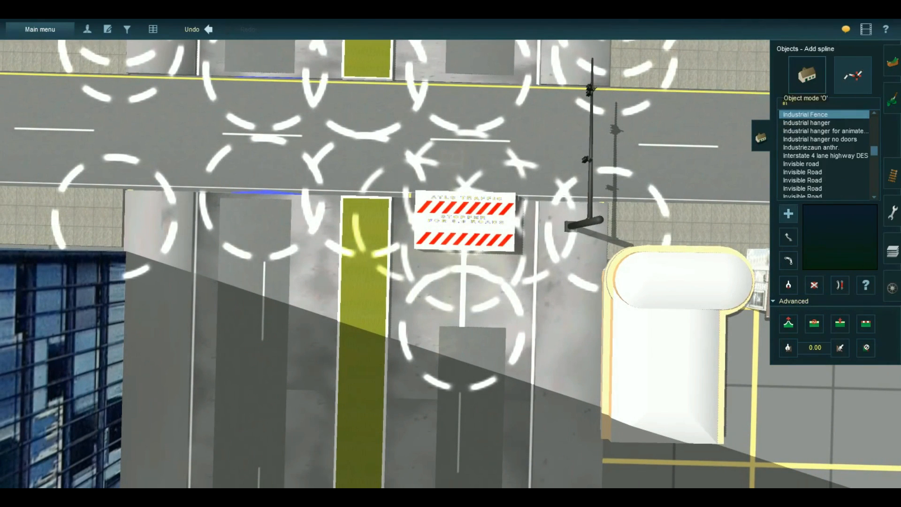
pyautogui.click(820, 172)
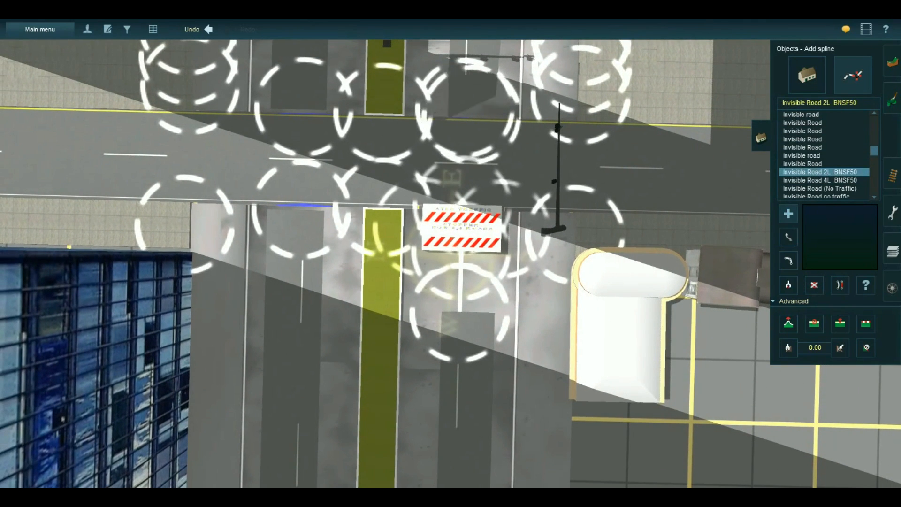
pyautogui.scroll(3, 540, 171)
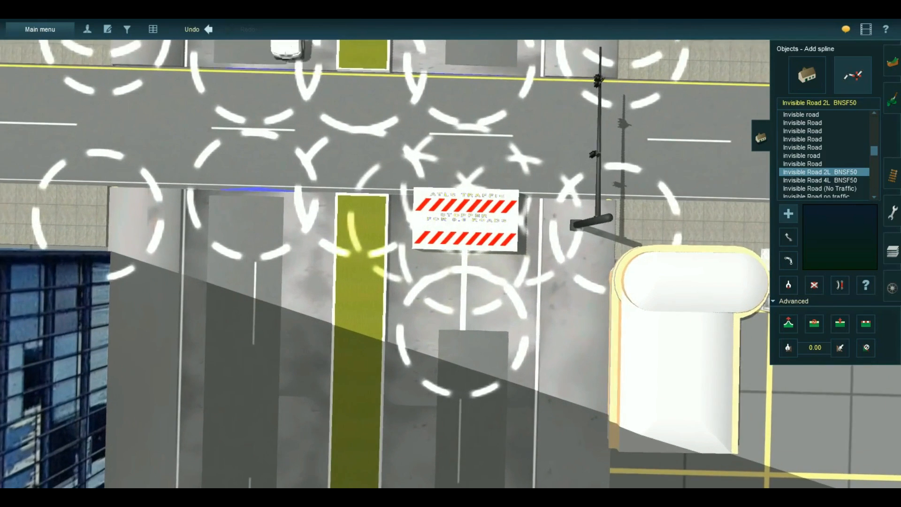
# Step: Move the end of the west approach road up behind the stopper and bridge the gap across the intersection with the invisible road
pyautogui.click(788, 260)
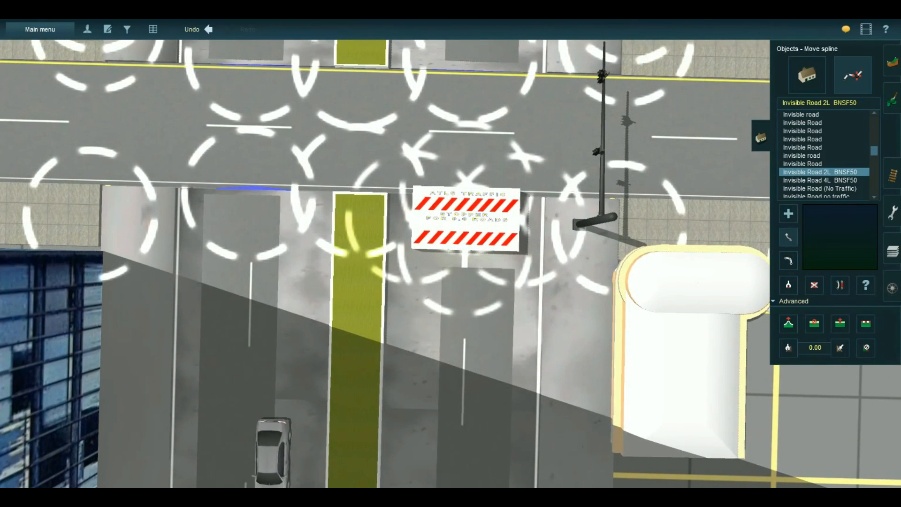
pyautogui.scroll(5, 446, 252)
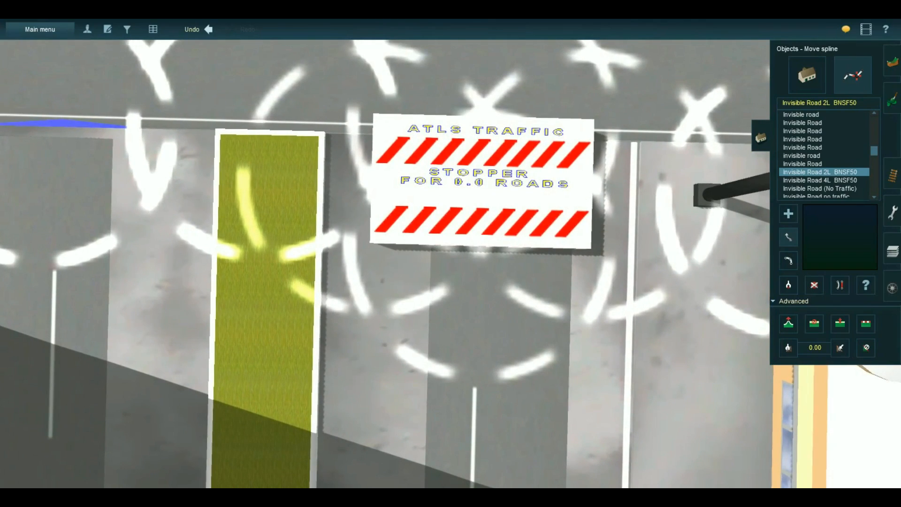
pyautogui.scroll(5, 539, 244)
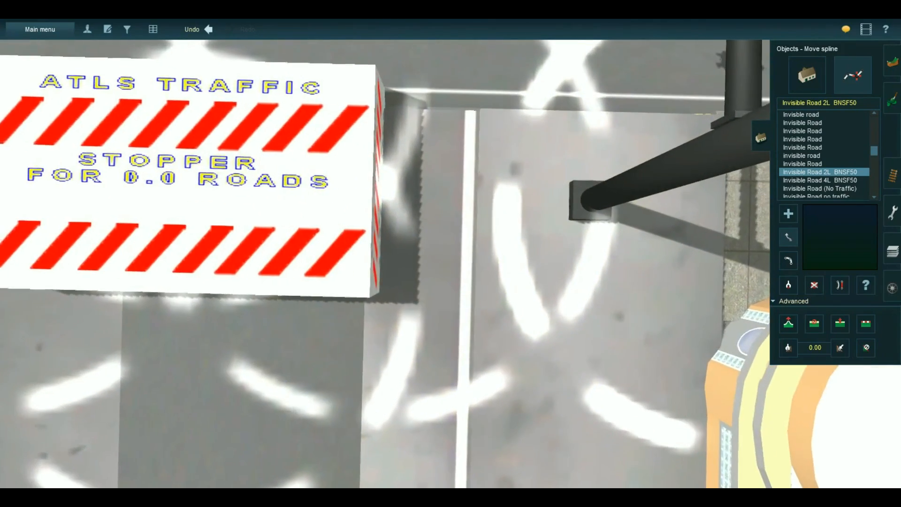
pyautogui.scroll(-5, 384, 262)
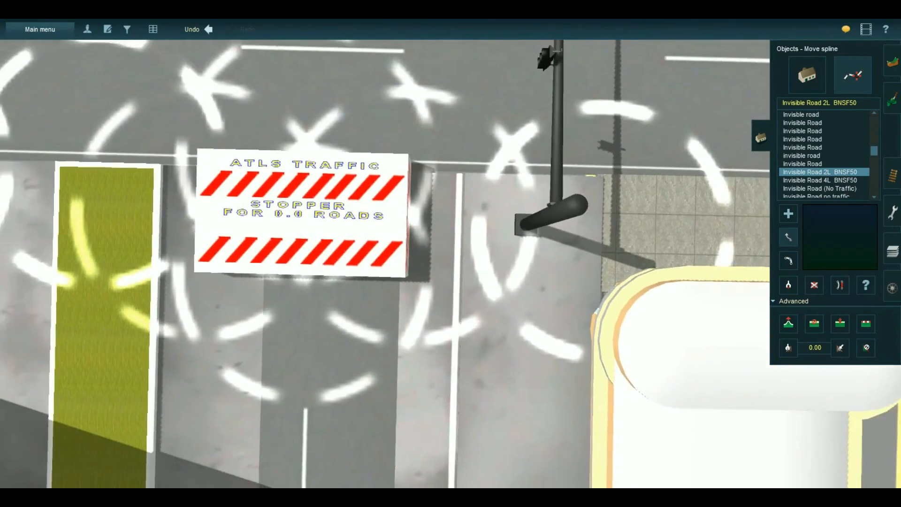
pyautogui.scroll(6, 385, 263)
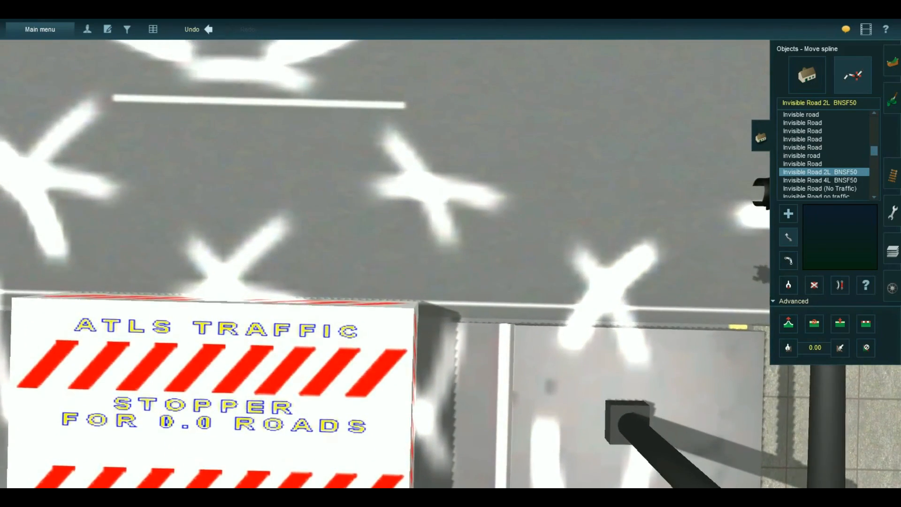
pyautogui.scroll(-6, 451, 239)
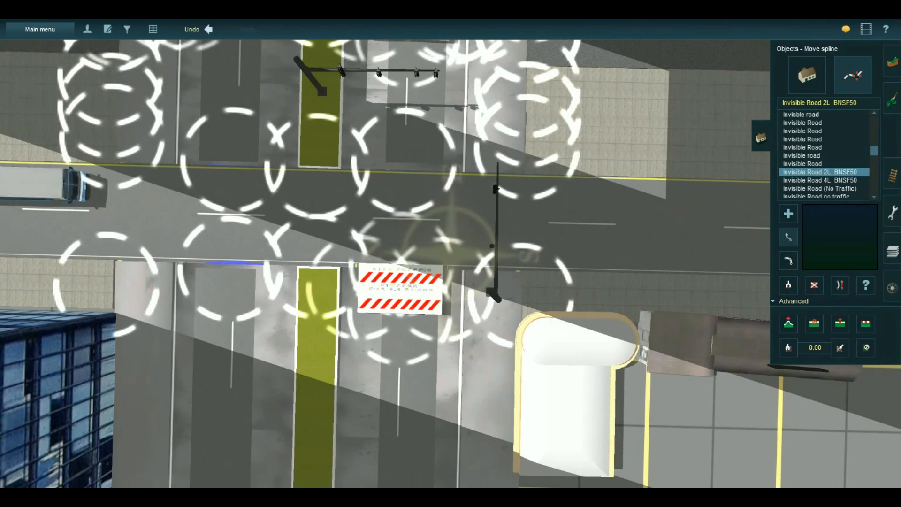
pyautogui.scroll(3, 385, 263)
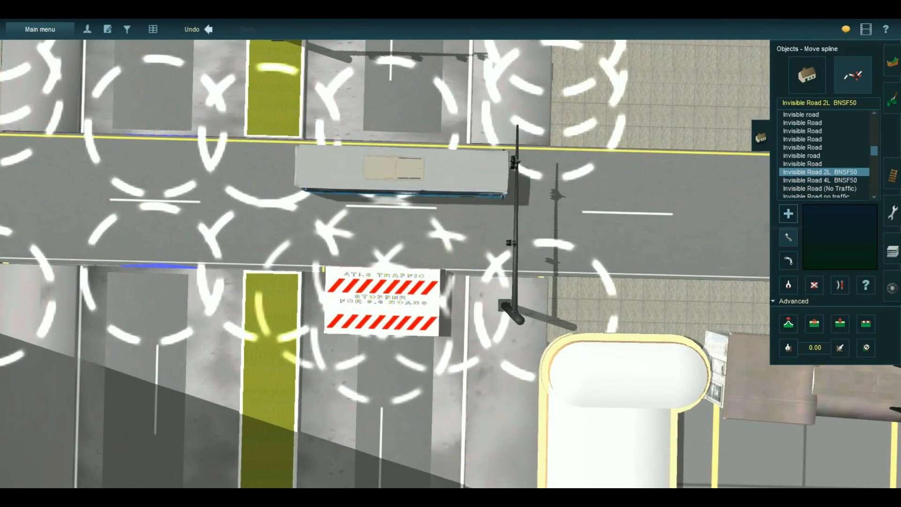
pyautogui.click(789, 214)
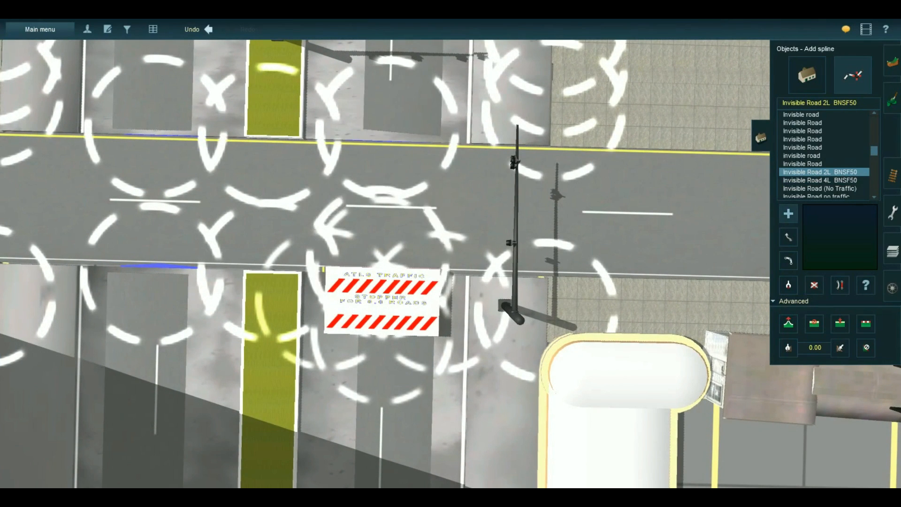
pyautogui.scroll(-5, 448, 225)
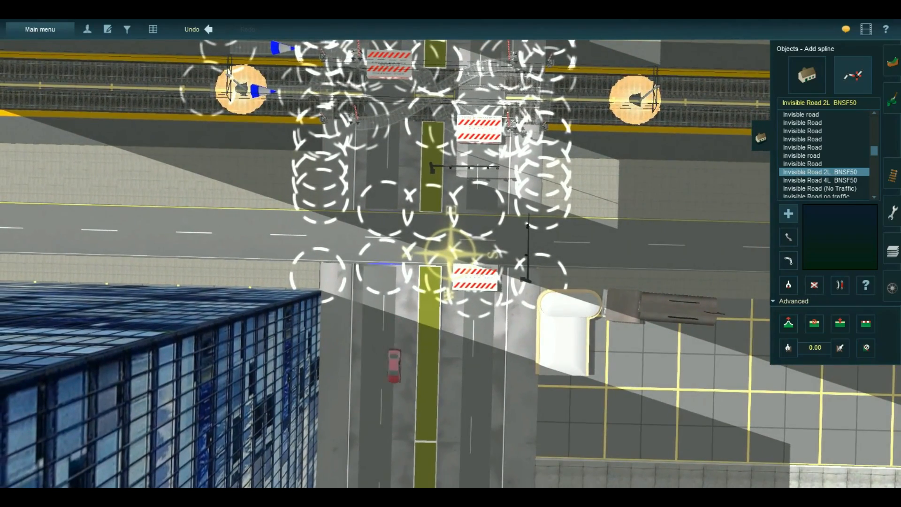
pyautogui.scroll(5, 448, 263)
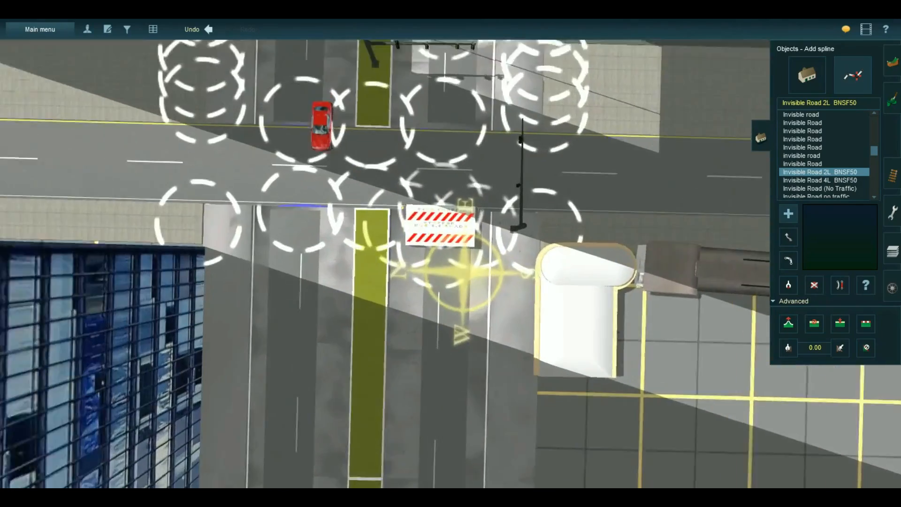
# Step: Pick up the ATLS Slave(TF) asset from the route and place two of them behind the new traffic stopper
pyautogui.press('o')
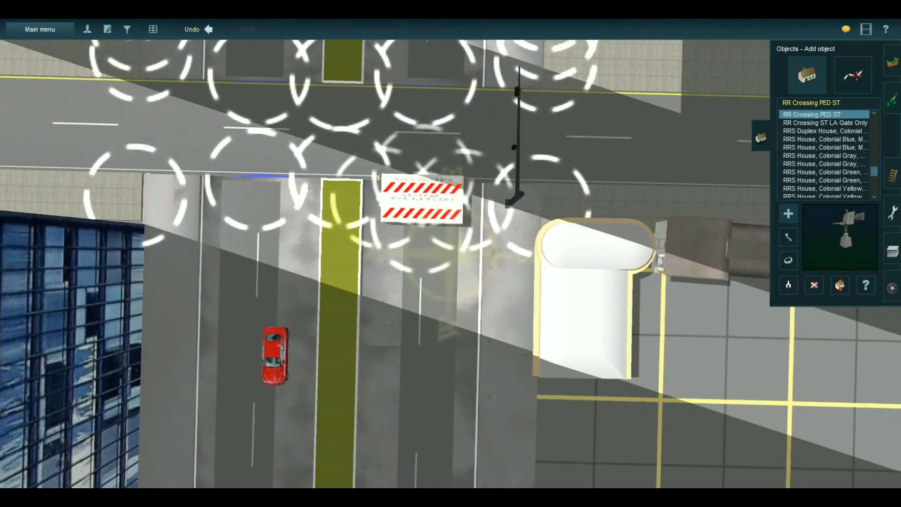
pyautogui.scroll(3, 450, 249)
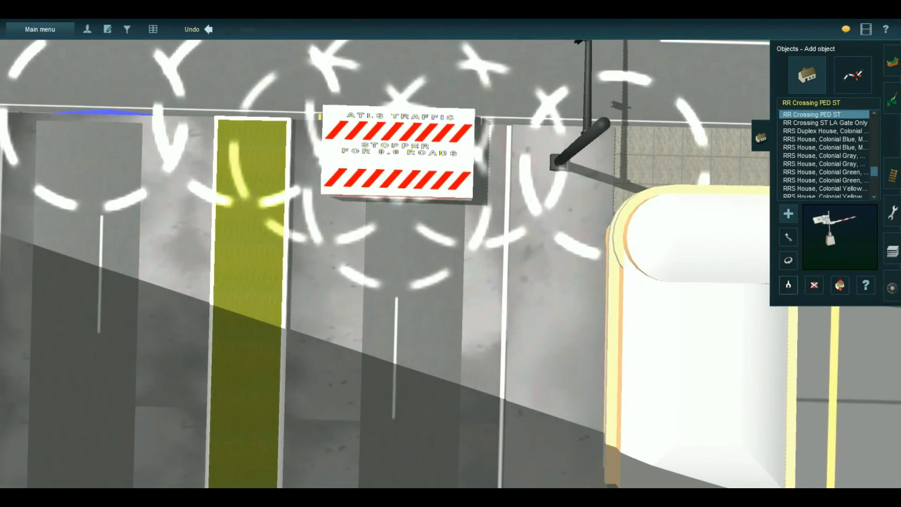
pyautogui.scroll(-6, 450, 254)
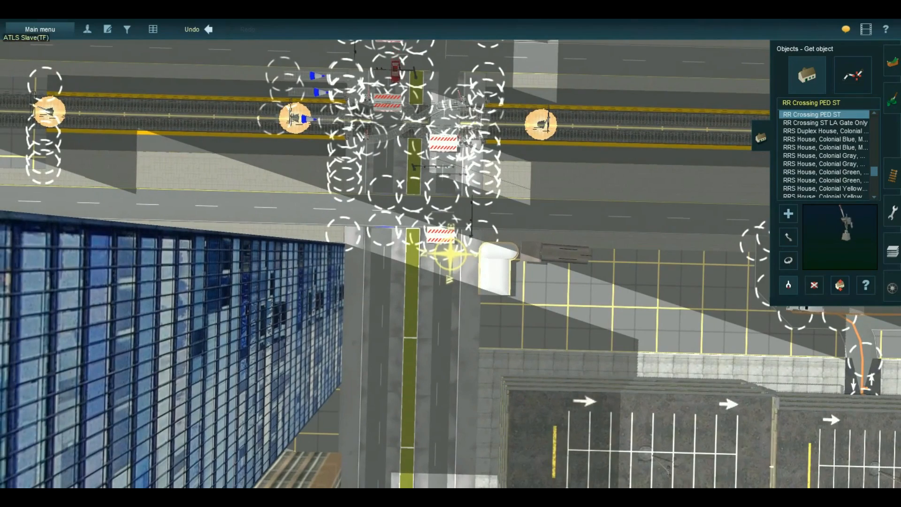
pyautogui.click(449, 254)
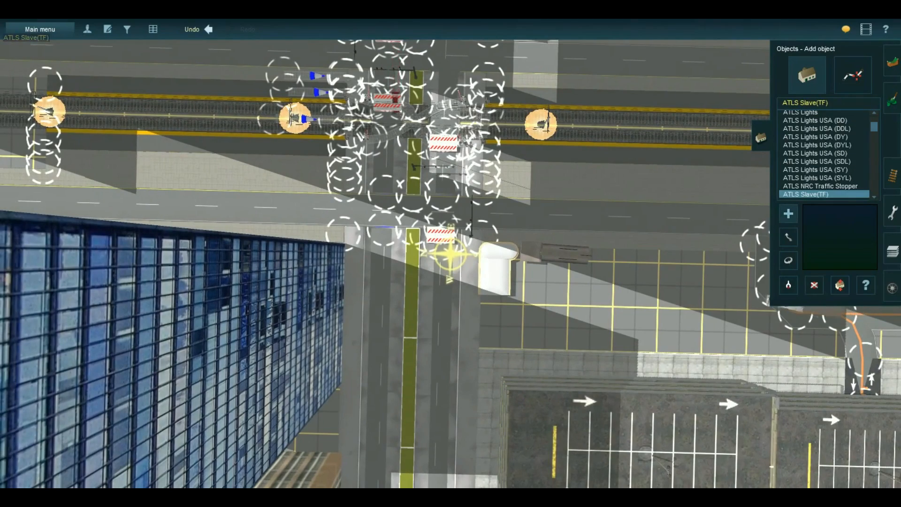
pyautogui.scroll(6, 449, 254)
pyautogui.scroll(-2, 449, 254)
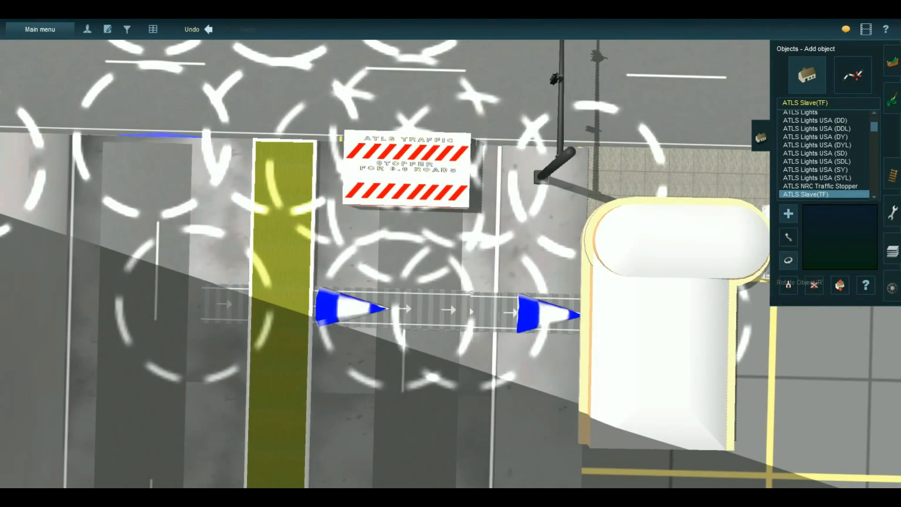
# Step: Rotate both slaves to point toward the intersection and move them back, one beside the median and one at the outer road edge
pyautogui.moveTo(577, 369); pyautogui.dragTo(681, 384)
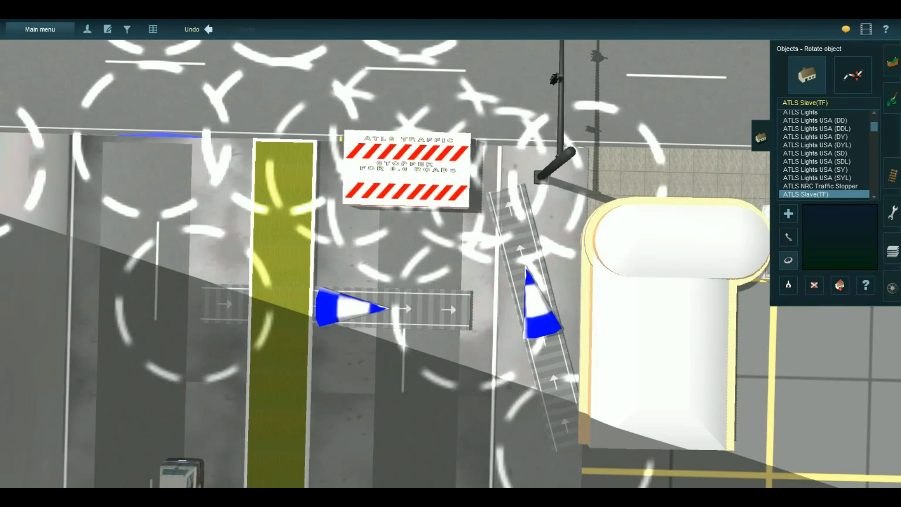
pyautogui.moveTo(357, 310); pyautogui.dragTo(502, 343)
pyautogui.moveTo(504, 337); pyautogui.dragTo(487, 341)
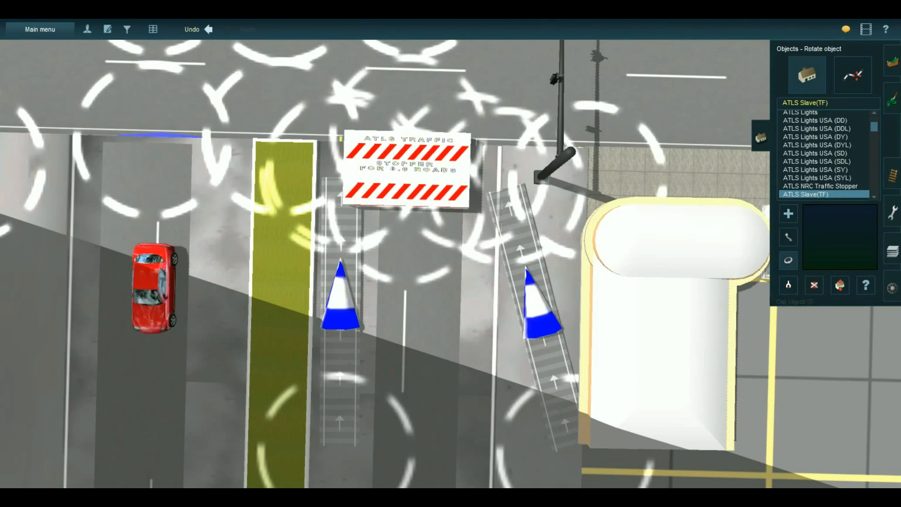
pyautogui.click(789, 237)
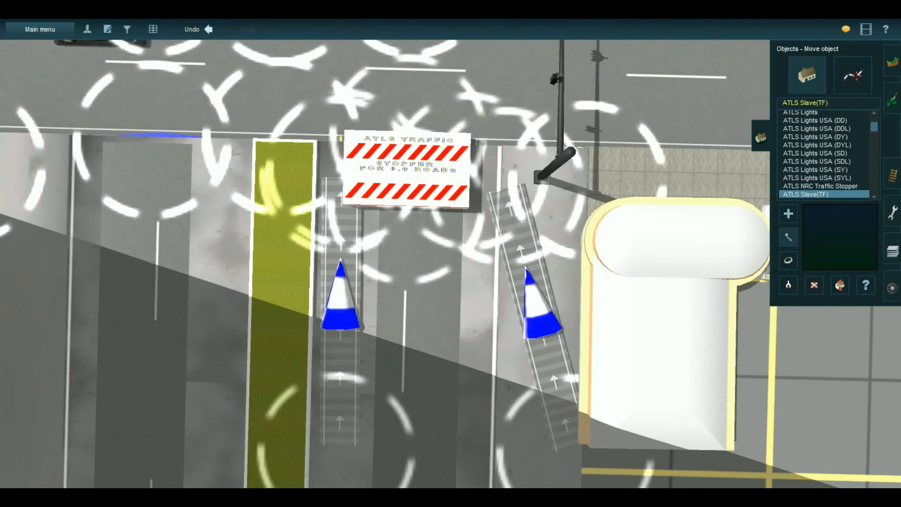
pyautogui.moveTo(340, 300); pyautogui.dragTo(329, 359)
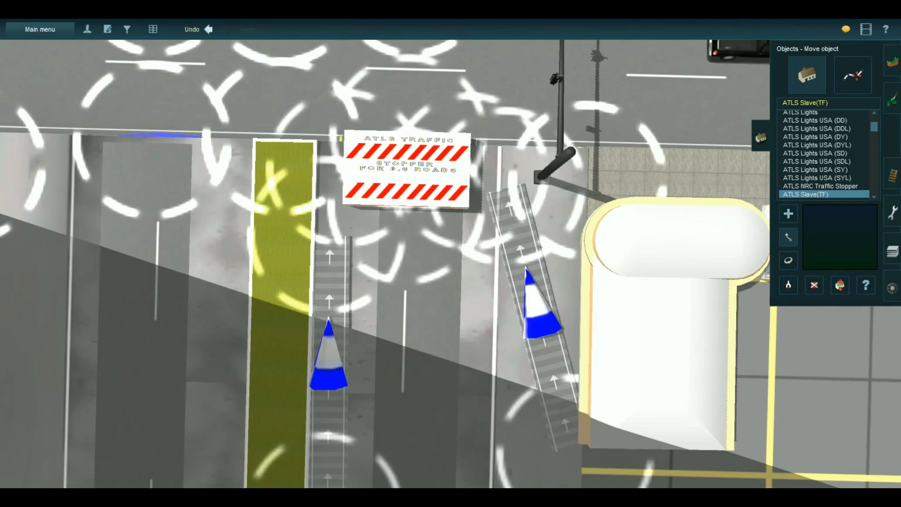
pyautogui.moveTo(542, 310); pyautogui.dragTo(553, 352)
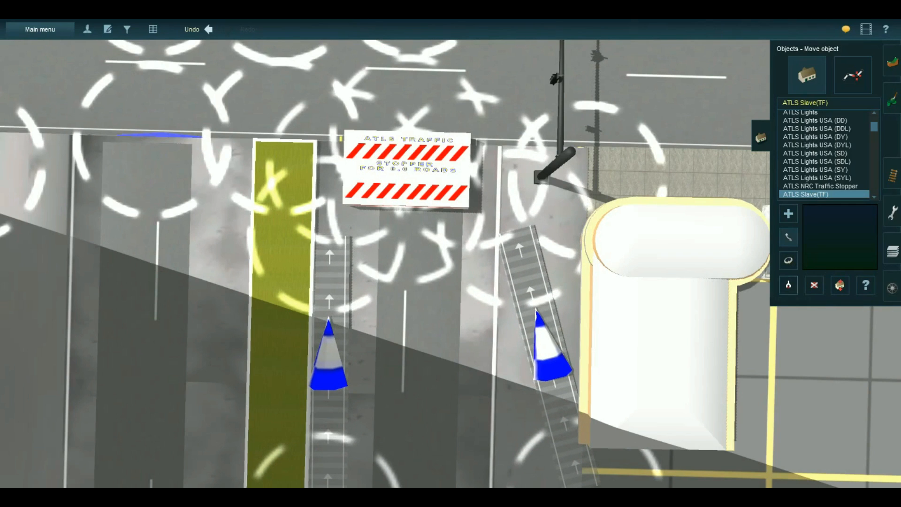
# Step: Try to set the channel and control of traffic on Route 3 in the properties of a slave behind the stopper
pyautogui.click(866, 285)
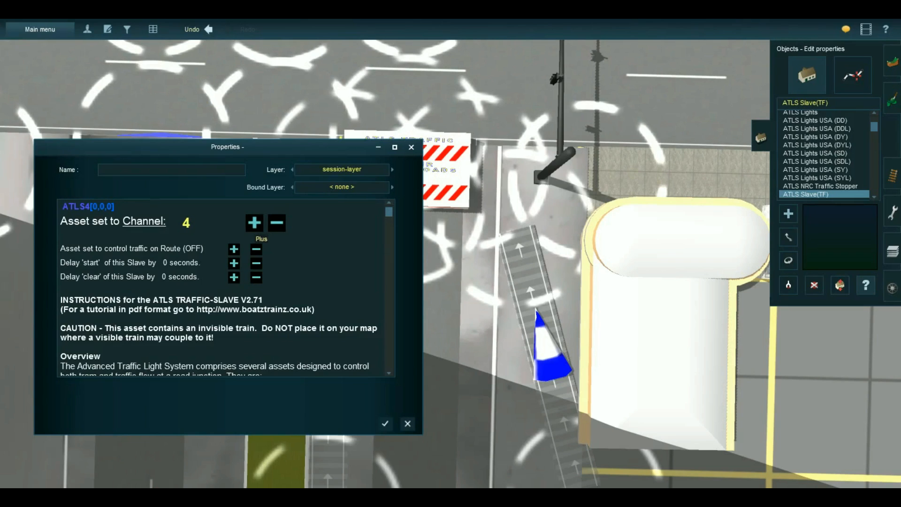
pyautogui.click(234, 249)
pyautogui.click(253, 223)
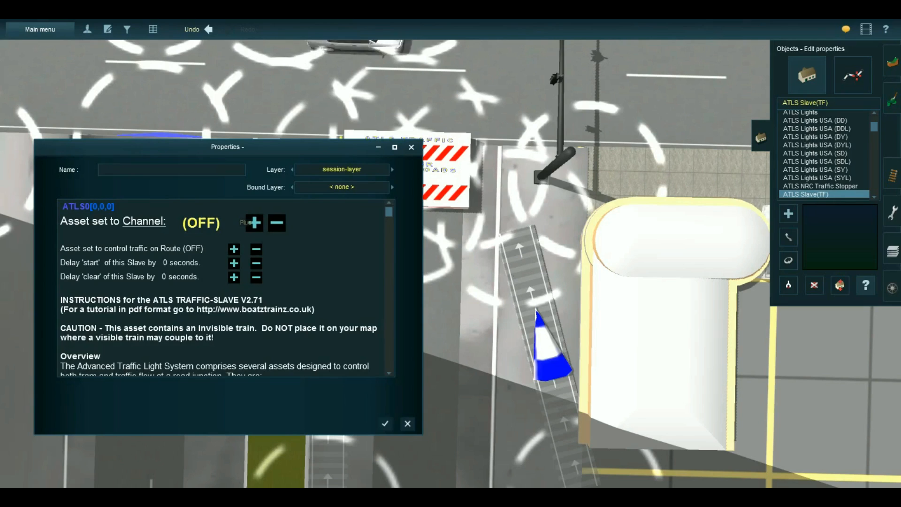
pyautogui.click(254, 223)
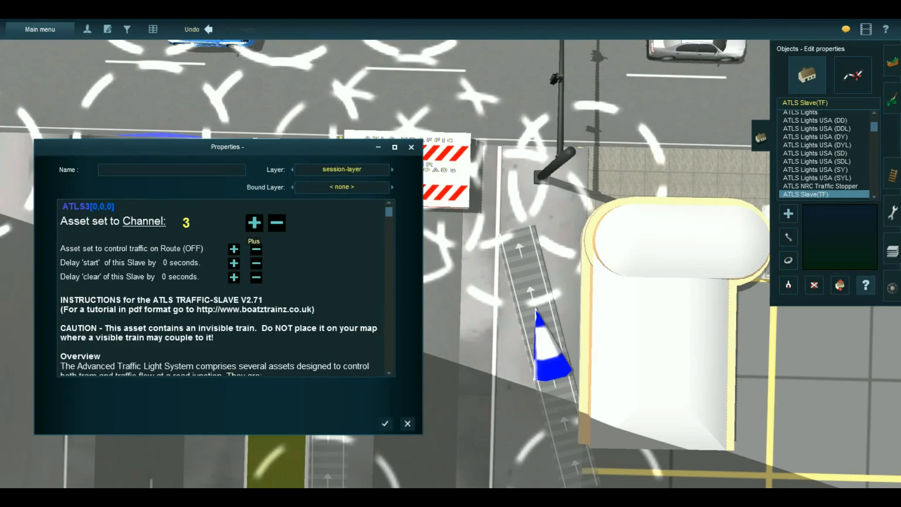
pyautogui.click(254, 222)
pyautogui.click(233, 250)
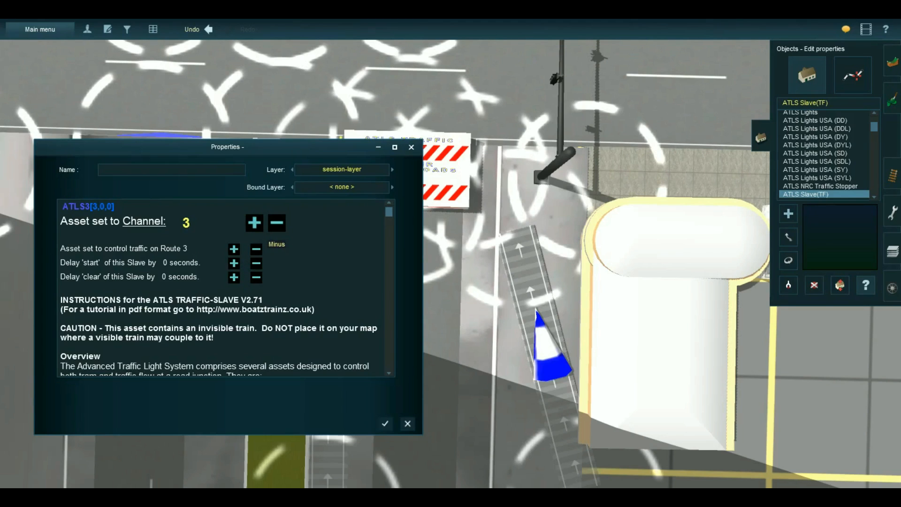
pyautogui.click(277, 223)
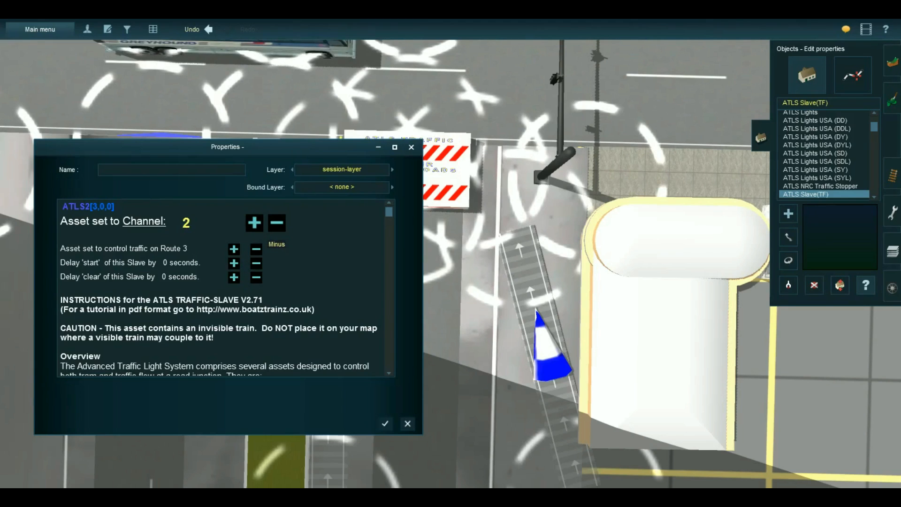
pyautogui.click(277, 223)
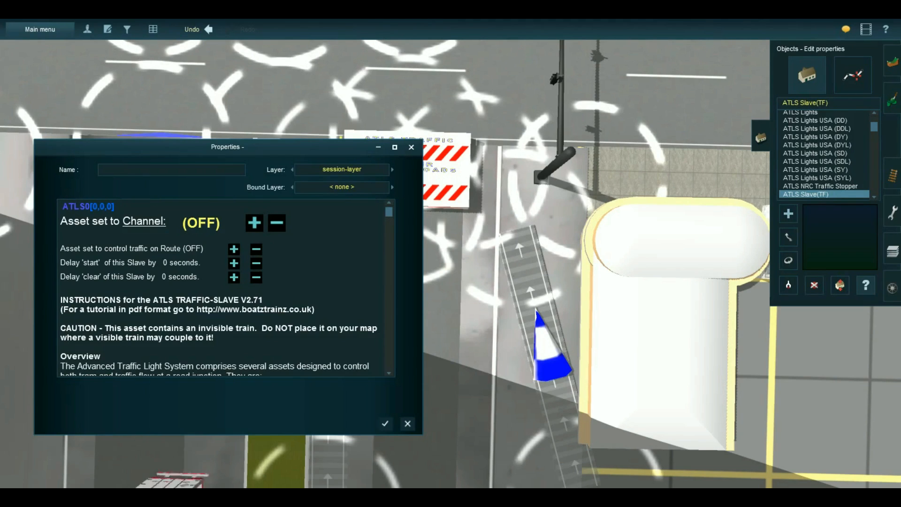
pyautogui.press('Escape')
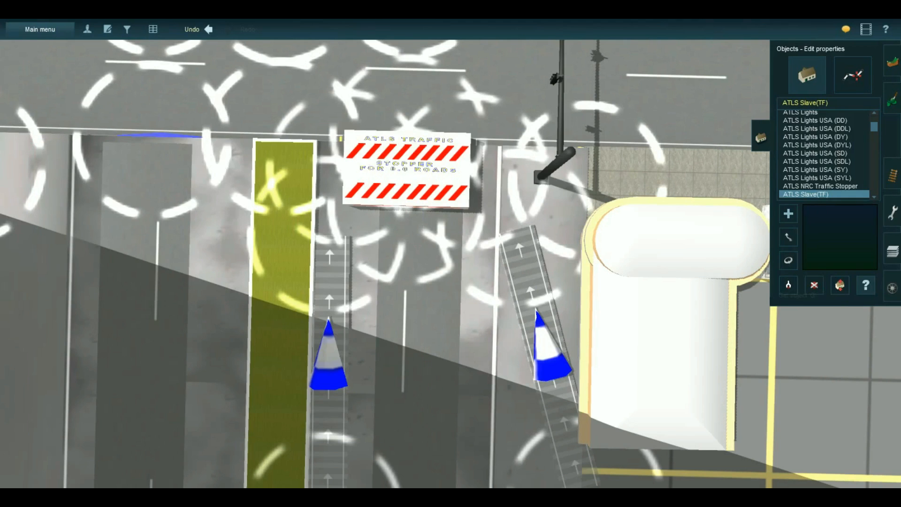
# Step: Replace the slave beside the median with a new ATLS Slave(TF) and rotate it to point toward the intersection
pyautogui.press('d')
pyautogui.click(328, 357)
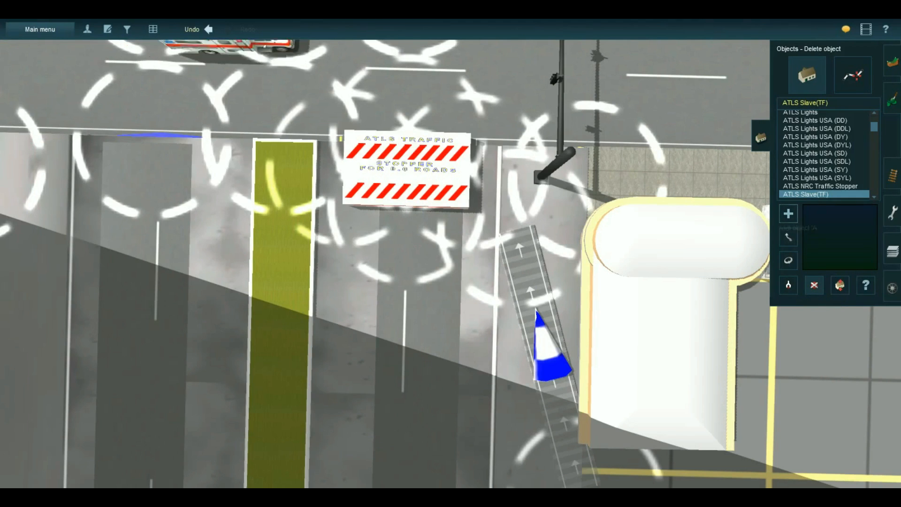
pyautogui.click(789, 214)
pyautogui.click(338, 367)
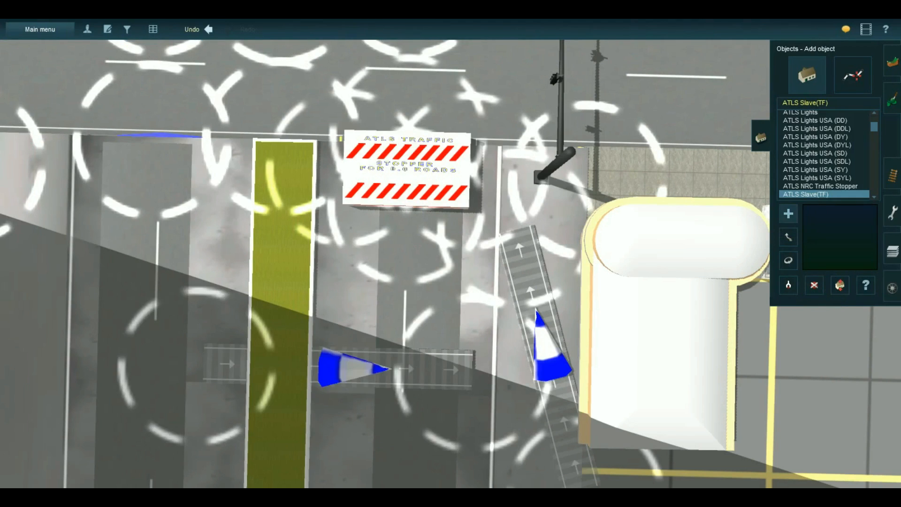
pyautogui.click(788, 260)
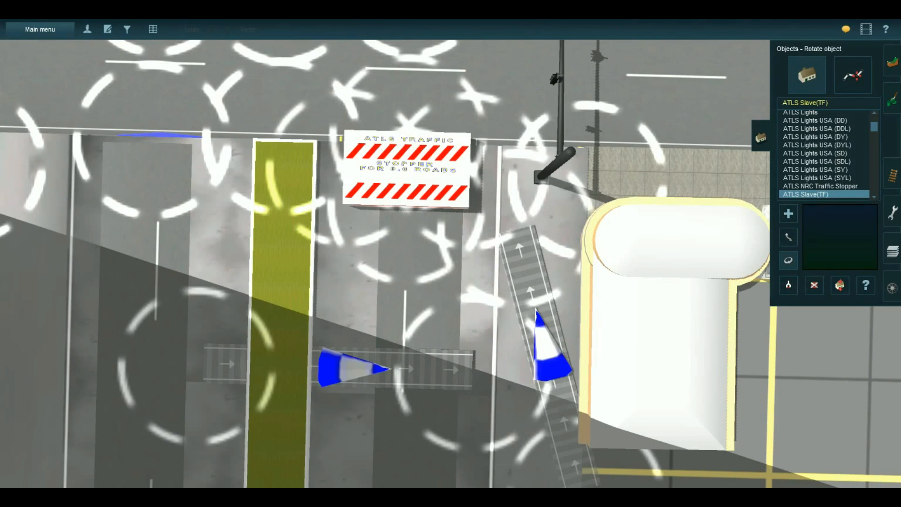
pyautogui.moveTo(338, 369); pyautogui.dragTo(458, 385)
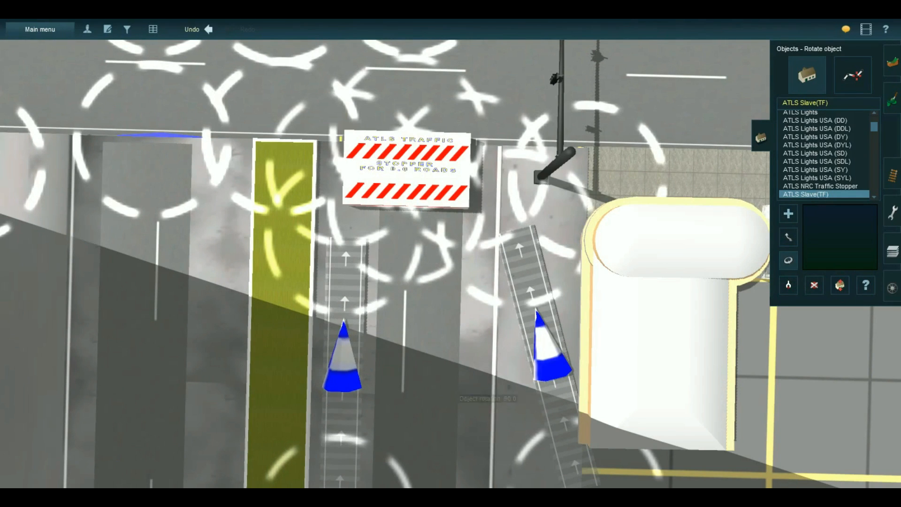
# Step: Set the slave beside the median to channel 3 with a start delay of 6 seconds in its properties
pyautogui.click(865, 285)
pyautogui.click(342, 356)
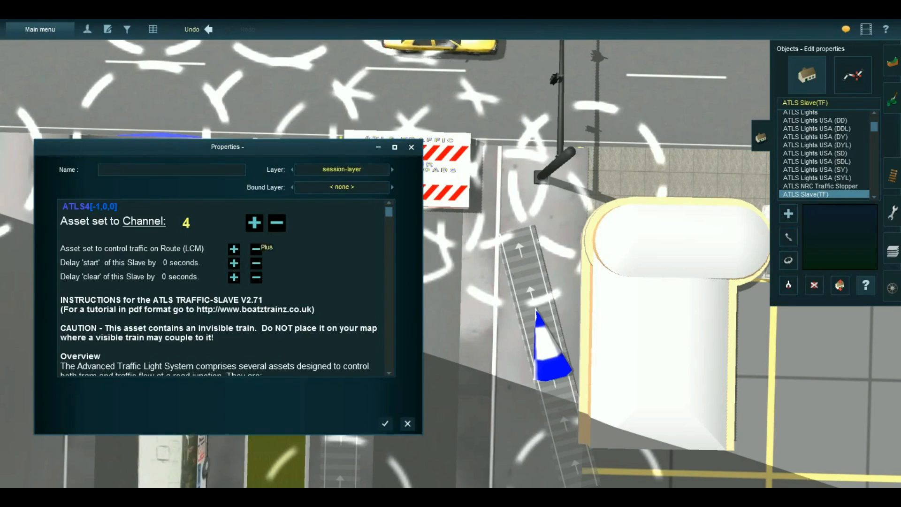
pyautogui.click(276, 223)
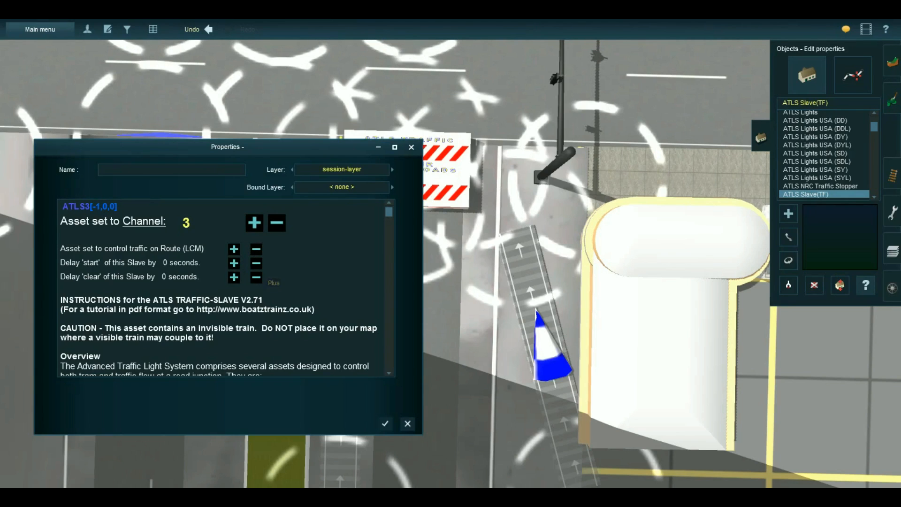
pyautogui.click(234, 263)
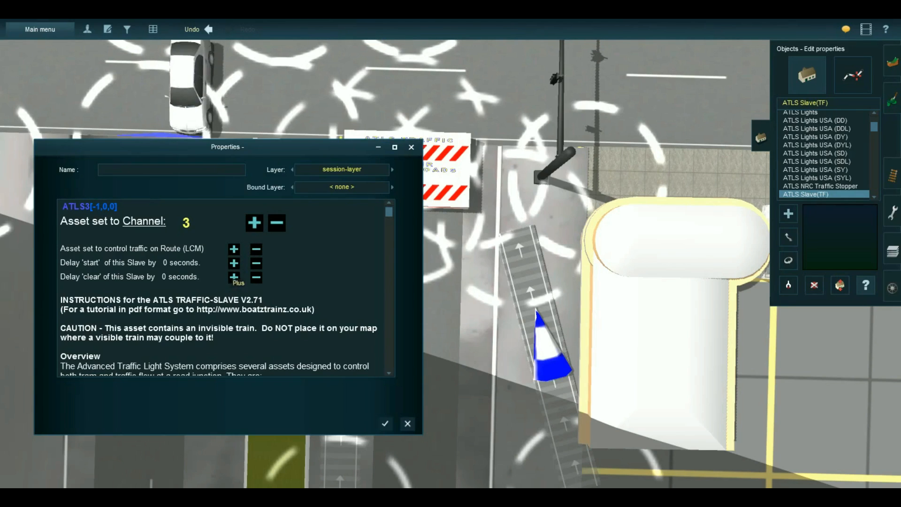
pyautogui.click(234, 263)
pyautogui.click(234, 262)
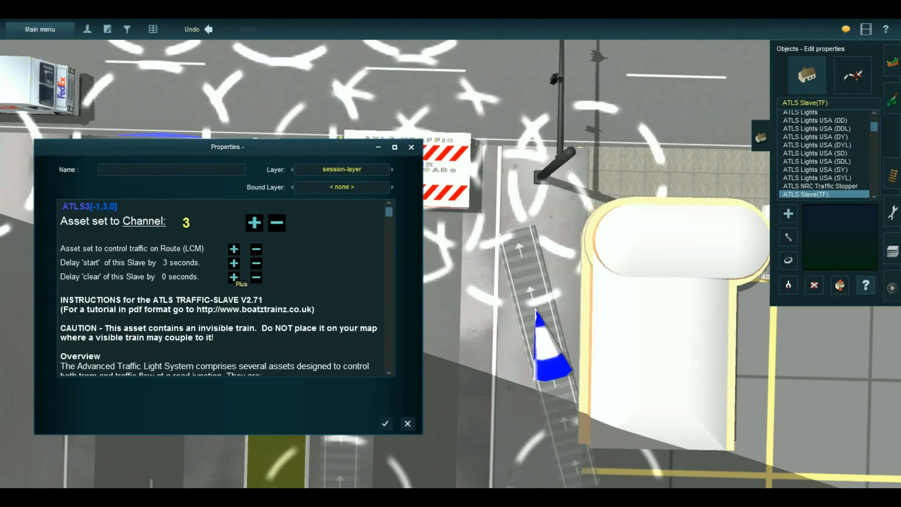
pyautogui.click(234, 262)
pyautogui.click(234, 263)
pyautogui.click(234, 263)
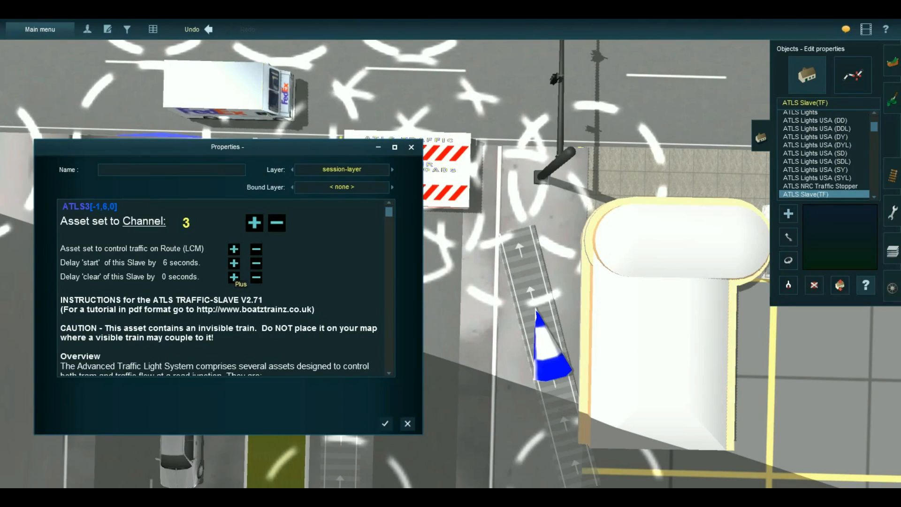
# Step: Set the same slave's clear delay to 14 seconds and accept its properties
pyautogui.click(234, 277)
pyautogui.click(234, 277)
pyautogui.click(234, 277)
pyautogui.click(234, 276)
pyautogui.click(233, 277)
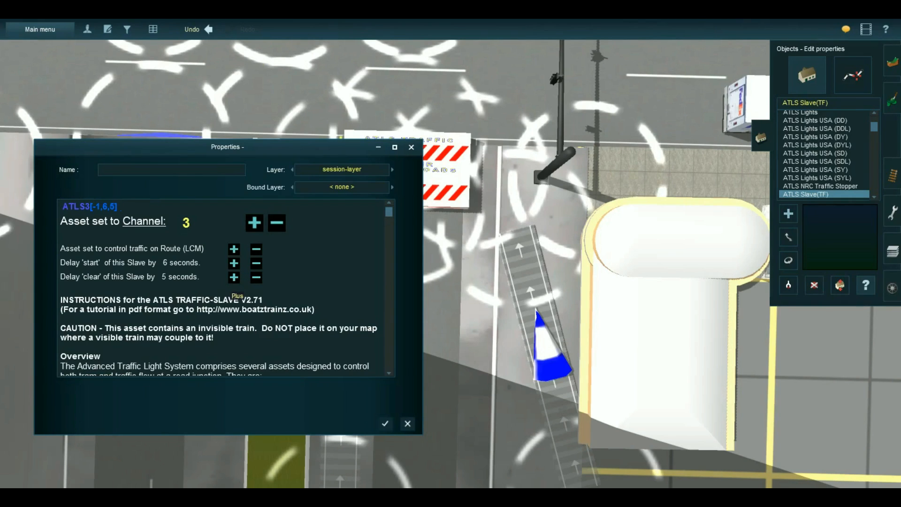
pyautogui.doubleClick(234, 277)
pyautogui.doubleClick(234, 277)
pyautogui.doubleClick(234, 276)
pyautogui.doubleClick(233, 277)
pyautogui.click(234, 277)
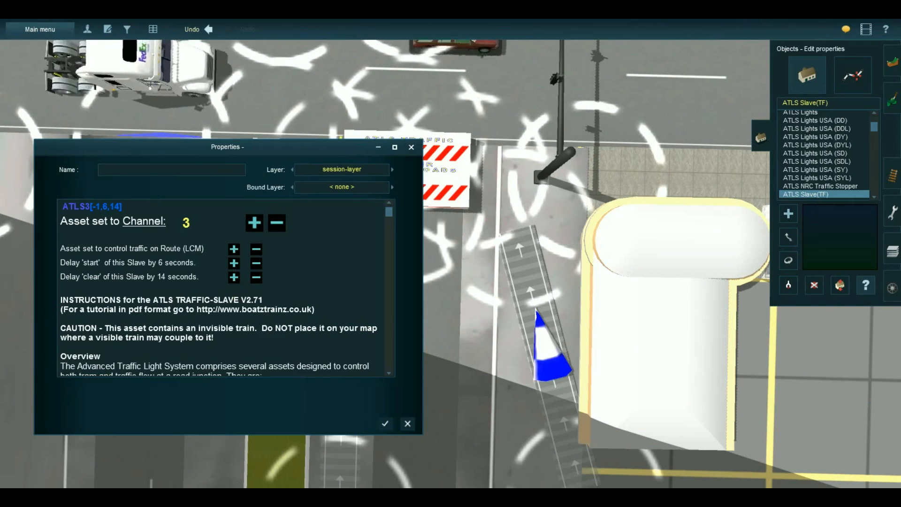
pyautogui.click(384, 424)
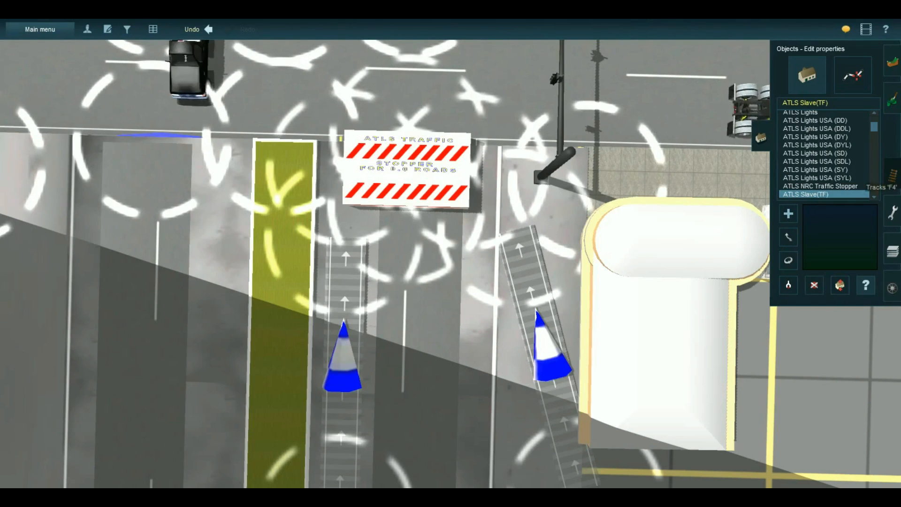
# Step: Extend both slaves' tracks with AJS Track Eraser track so that they reach the traffic stopper
pyautogui.click(892, 174)
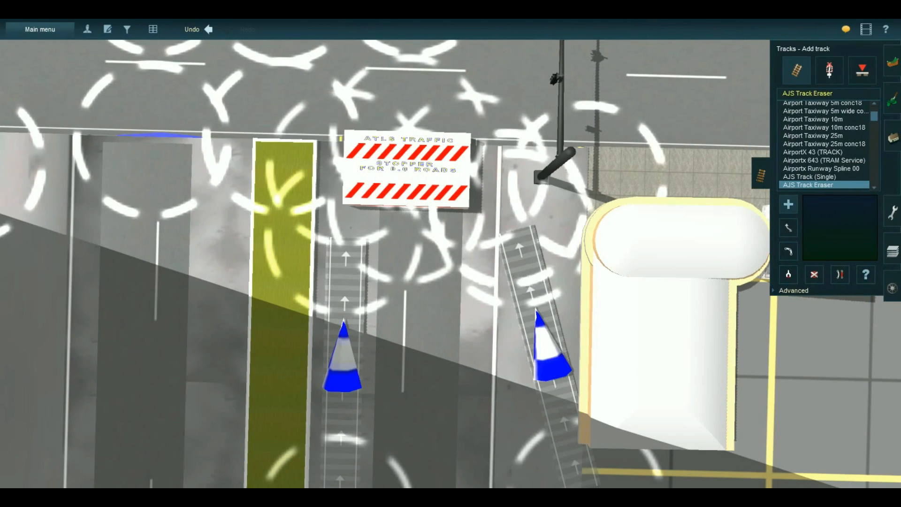
pyautogui.moveTo(517, 230); pyautogui.dragTo(465, 169)
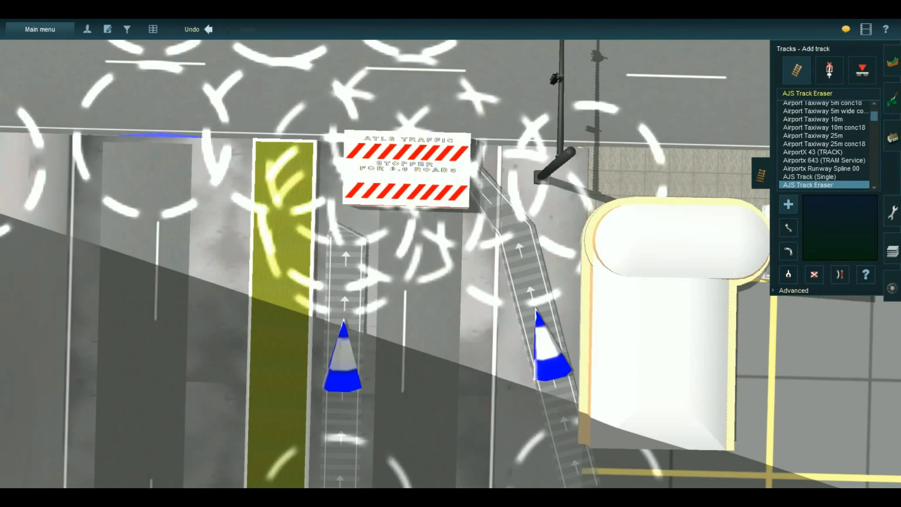
pyautogui.moveTo(346, 240); pyautogui.dragTo(339, 203)
# Step: Insert spline points in the through road at both edges of the street it crosses east of the railroad tracks
pyautogui.scroll(-3, 339, 203)
pyautogui.moveTo(339, 203); pyautogui.dragTo(467, 257, button='right')
pyautogui.scroll(2, 516, 239)
pyautogui.scroll(3, 467, 257)
pyautogui.rightClick(406, 216)
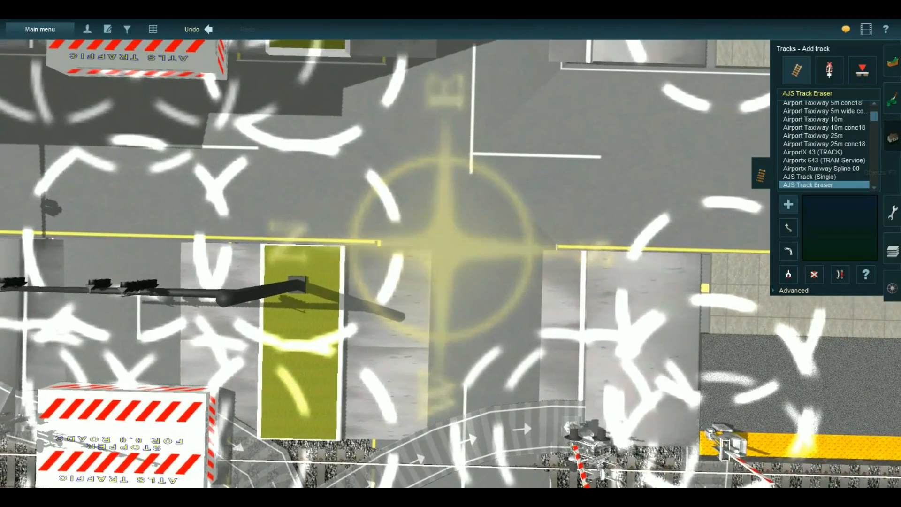
pyautogui.press('F3')
pyautogui.press('s')
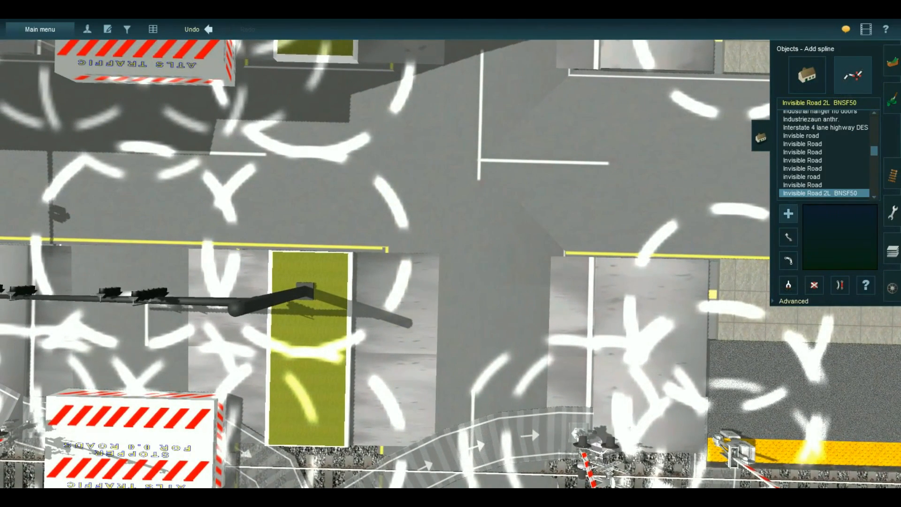
pyautogui.press('i')
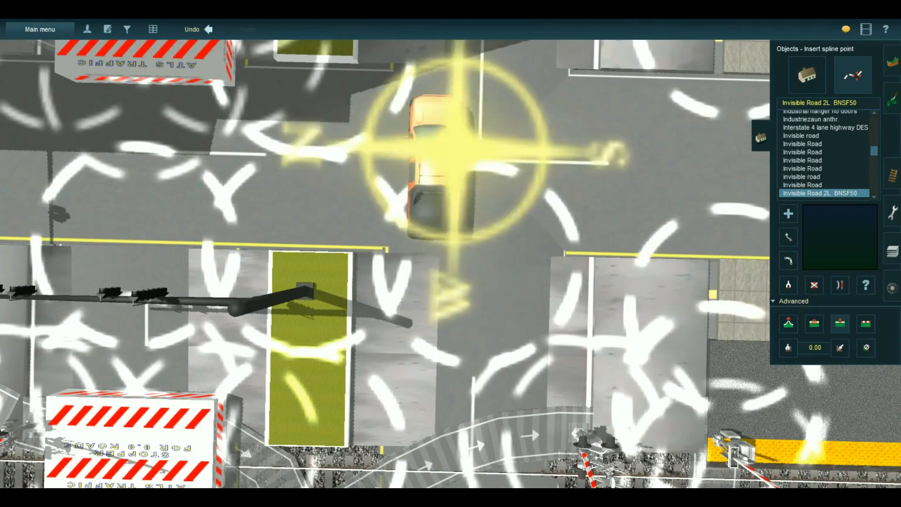
pyautogui.press('Up')
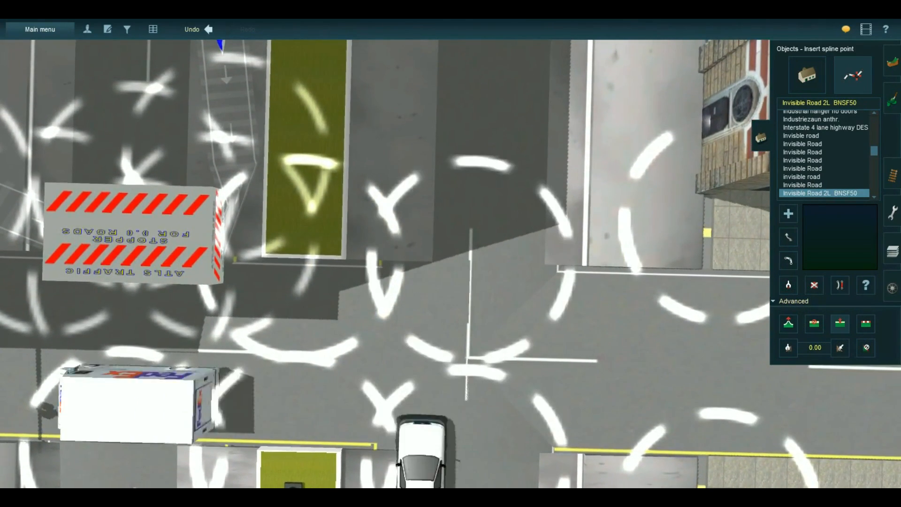
# Step: Delete the road segment between the inserted points and bridge the gap with Invisible Road 2L BNSF50
pyautogui.press('d')
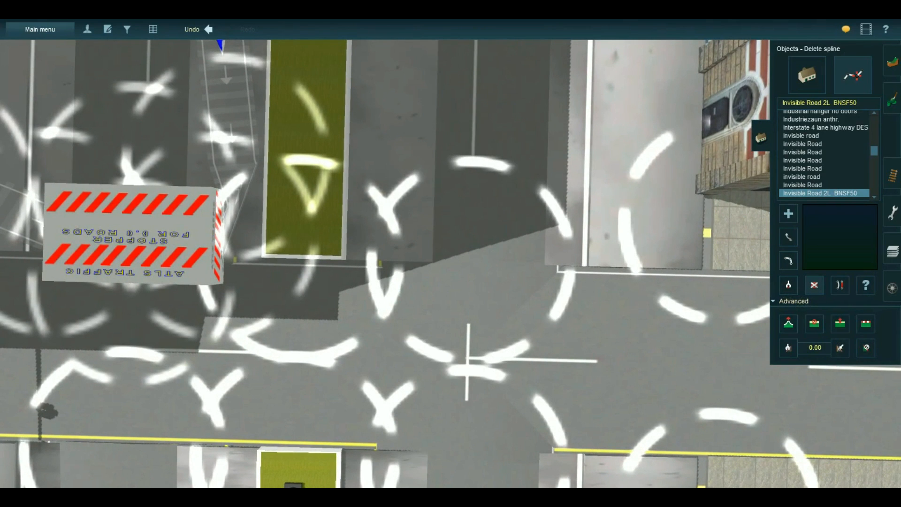
pyautogui.click(468, 361)
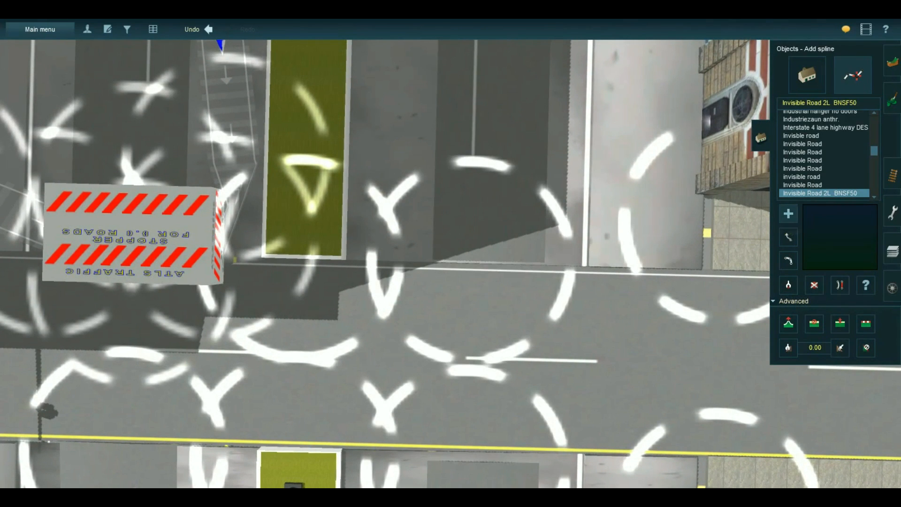
pyautogui.press('Down')
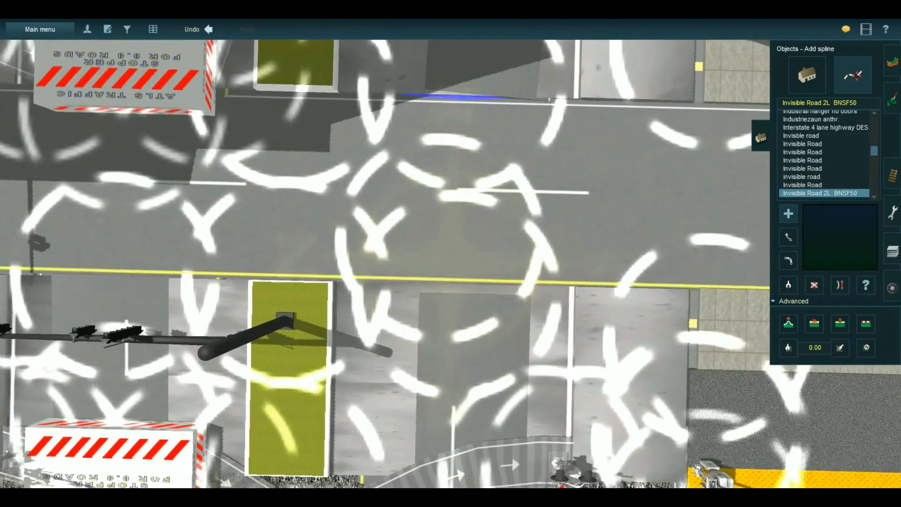
# Step: Search the splines for "conc" and select Conc Slab 10 m for the railroad crossing
pyautogui.scroll(-3, 451, 254)
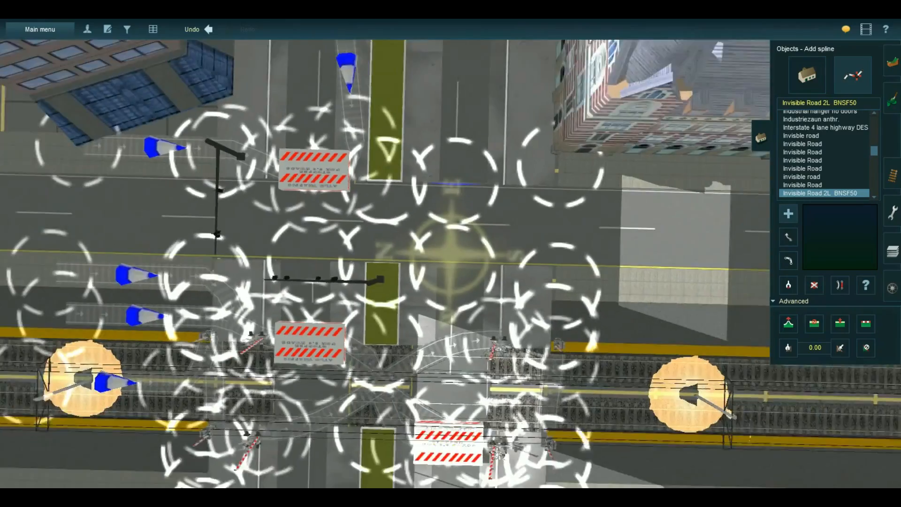
pyautogui.press('Down')
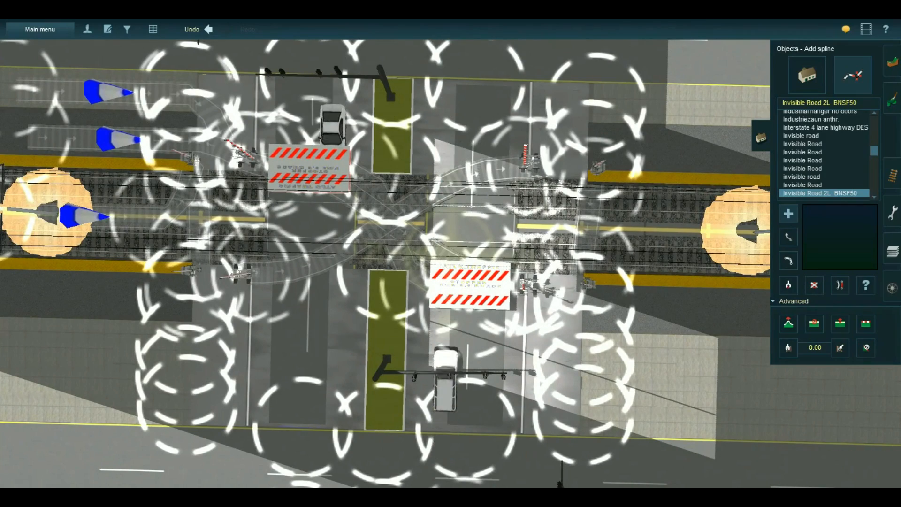
pyautogui.scroll(3, 732, 226)
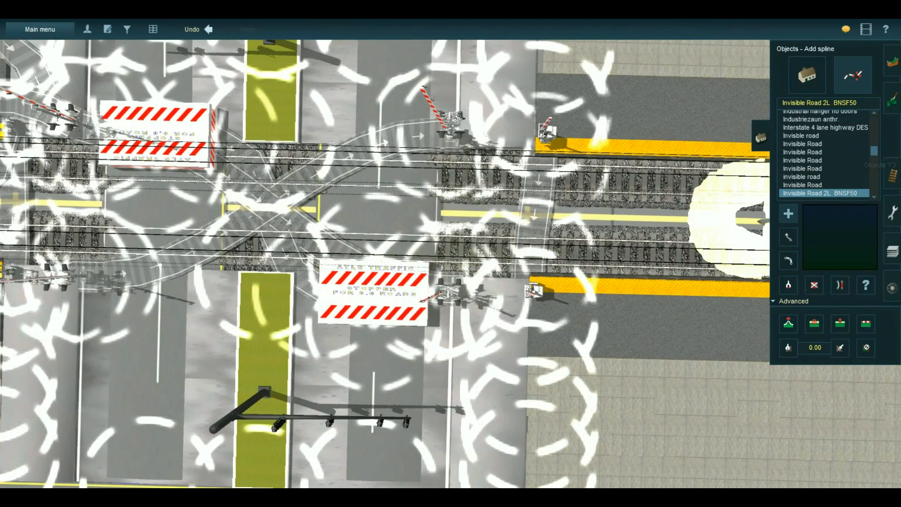
pyautogui.click(819, 103)
pyautogui.write('conv')
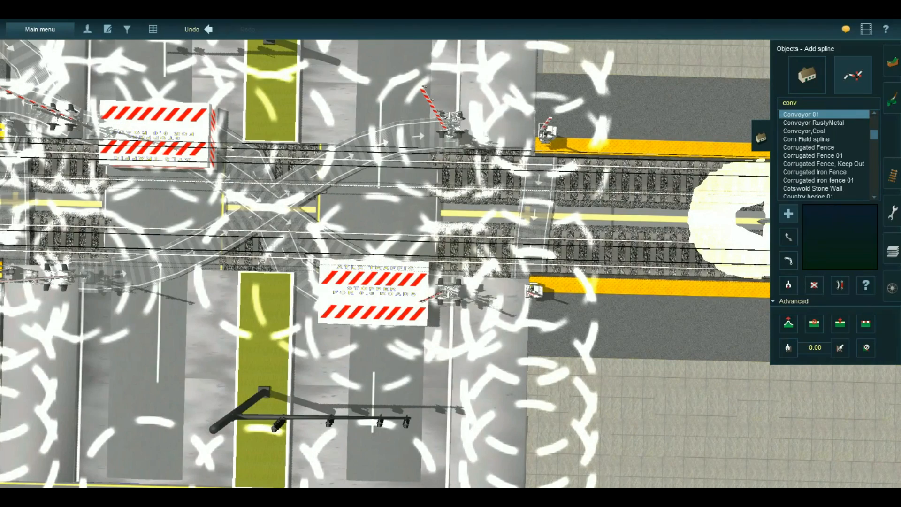
pyautogui.press('BackSpace')
pyautogui.write('c')
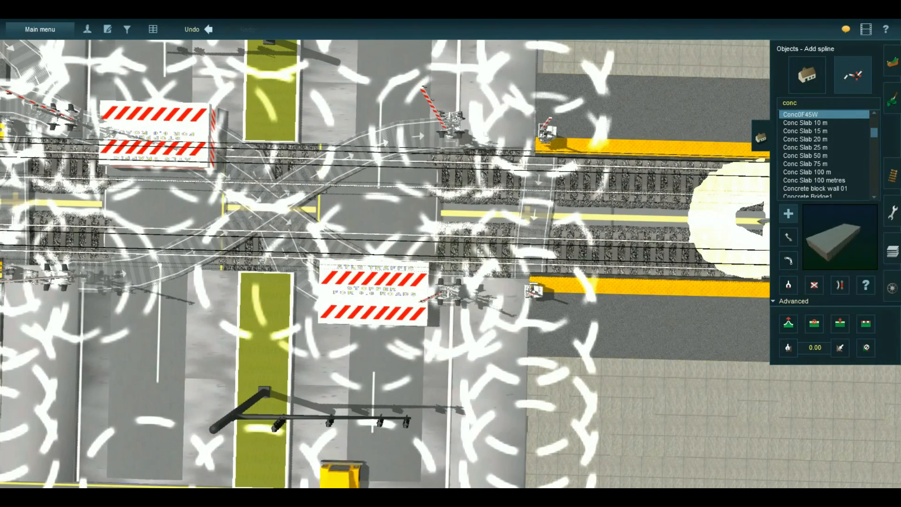
pyautogui.click(805, 122)
# Step: Lay Conc Slab 10 m pieces over the railroad tracks at the south and north ends of the crossing
pyautogui.scroll(5, 540, 214)
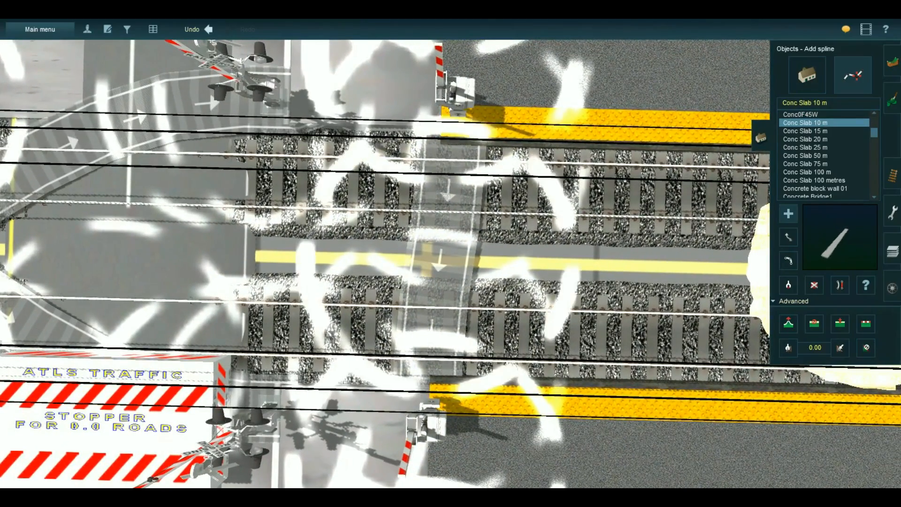
pyautogui.scroll(-5, 685, 270)
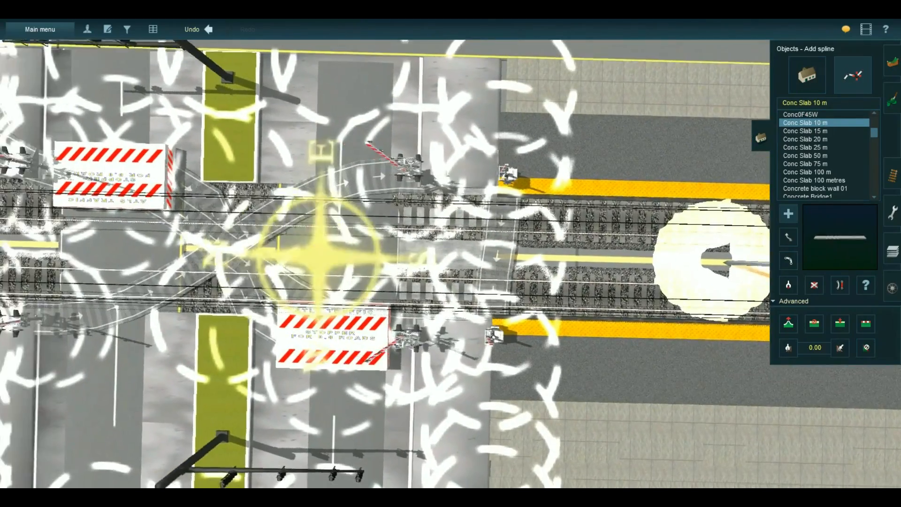
pyautogui.rightClick(224, 263)
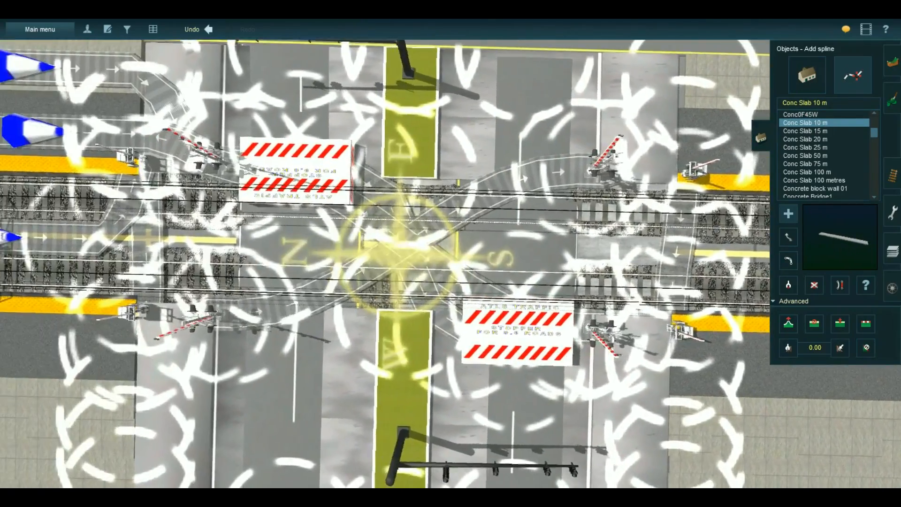
pyautogui.rightClick(227, 258)
pyautogui.scroll(4, 227, 257)
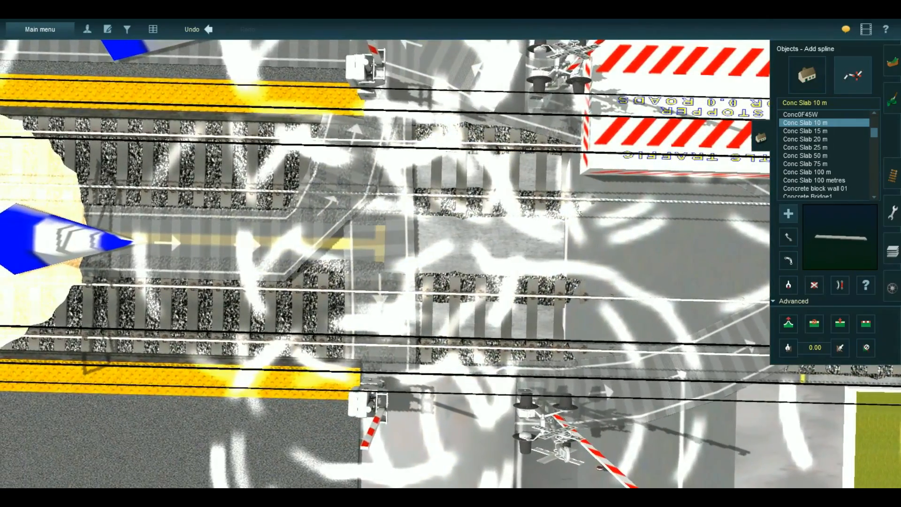
# Step: Apply a vertex height of 0.1 to the concrete slabs at the north and south ends of the crossing
pyautogui.rightClick(170, 230)
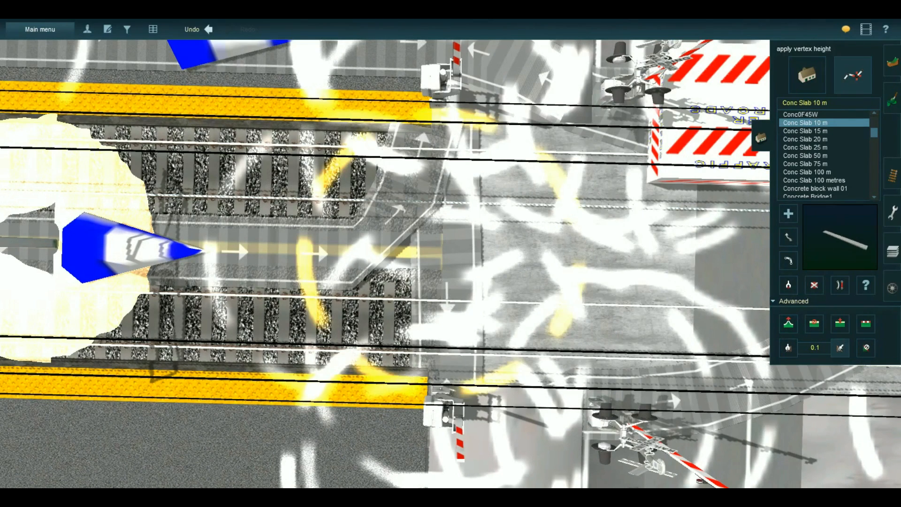
pyautogui.scroll(3, 237, 239)
pyautogui.press('Right')
pyautogui.scroll(-3, 451, 263)
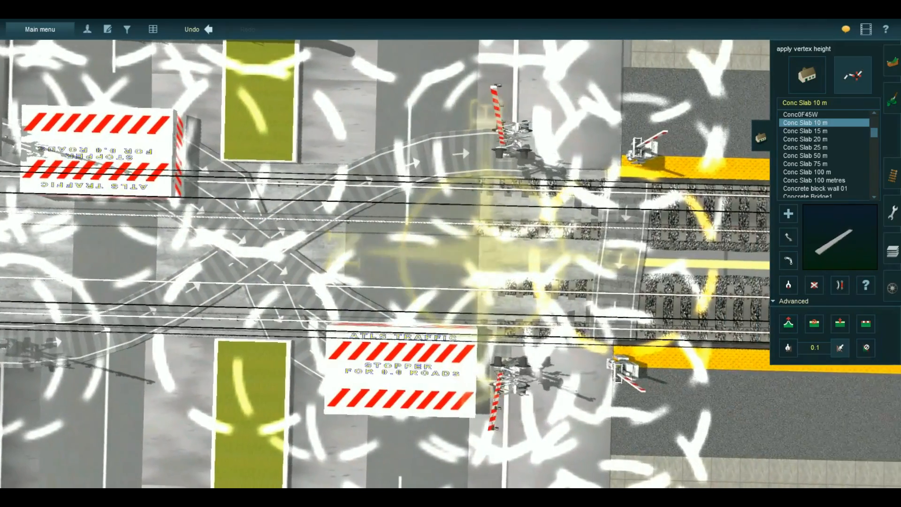
pyautogui.scroll(5, 385, 263)
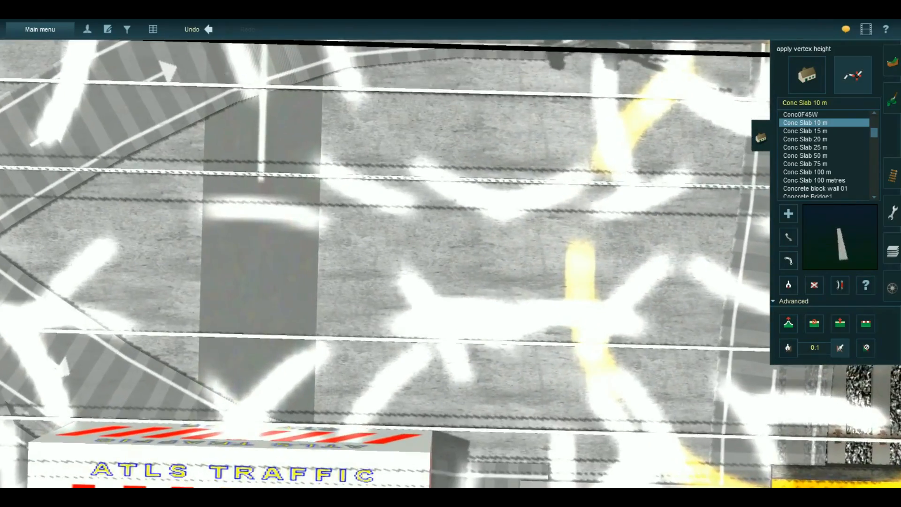
# Step: Examine the concrete slabs against the rails at the crossing from above and from ground level
pyautogui.rightClick(530, 262)
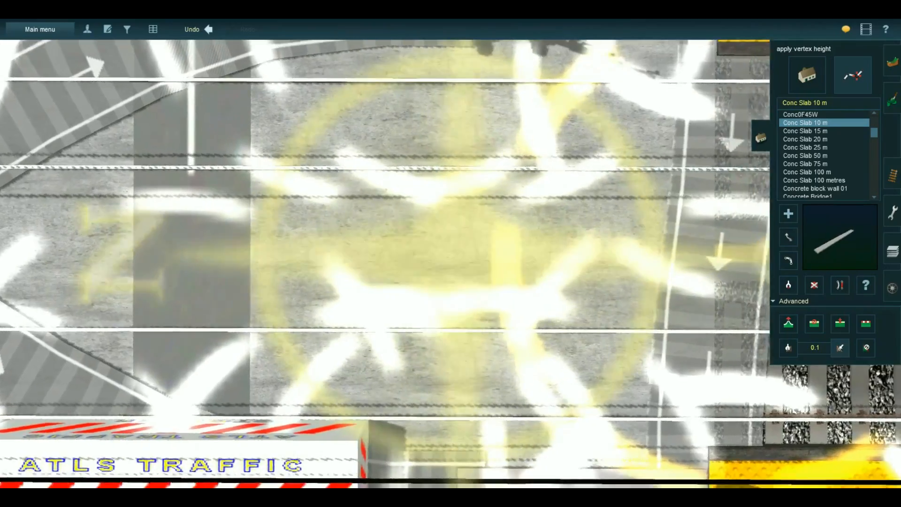
pyautogui.press('Left')
pyautogui.press('Left')
pyautogui.press('Down')
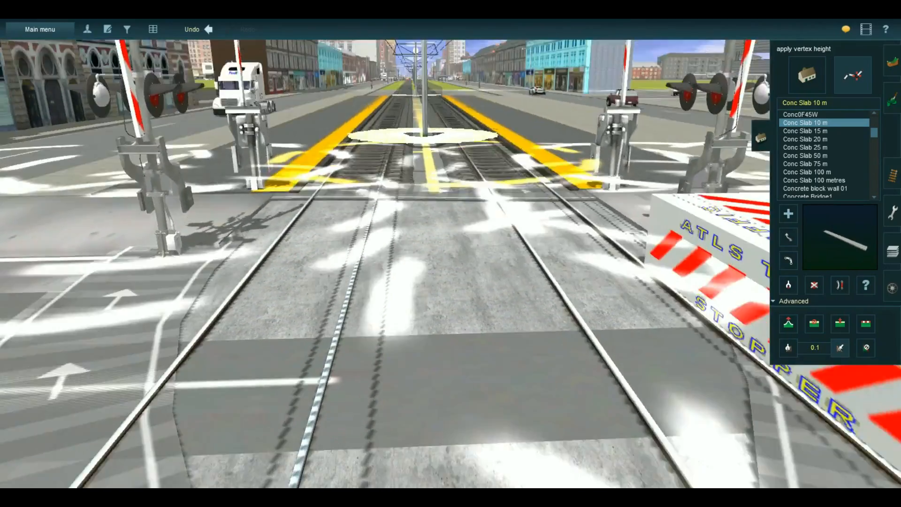
pyautogui.press('Down')
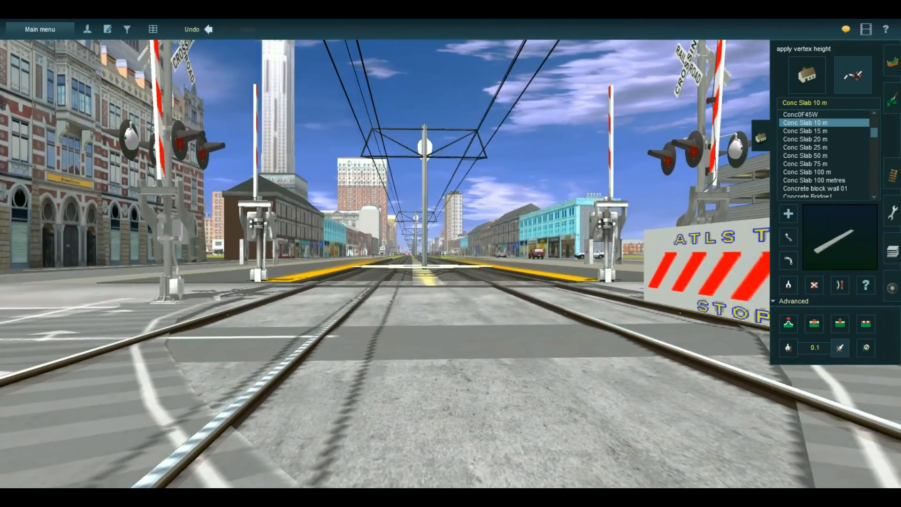
pyautogui.press('Up')
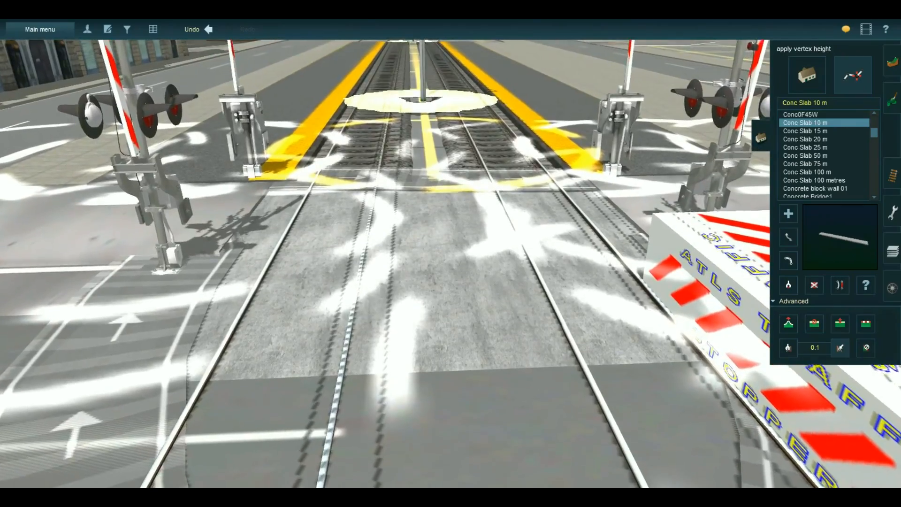
pyautogui.rightClick(524, 389)
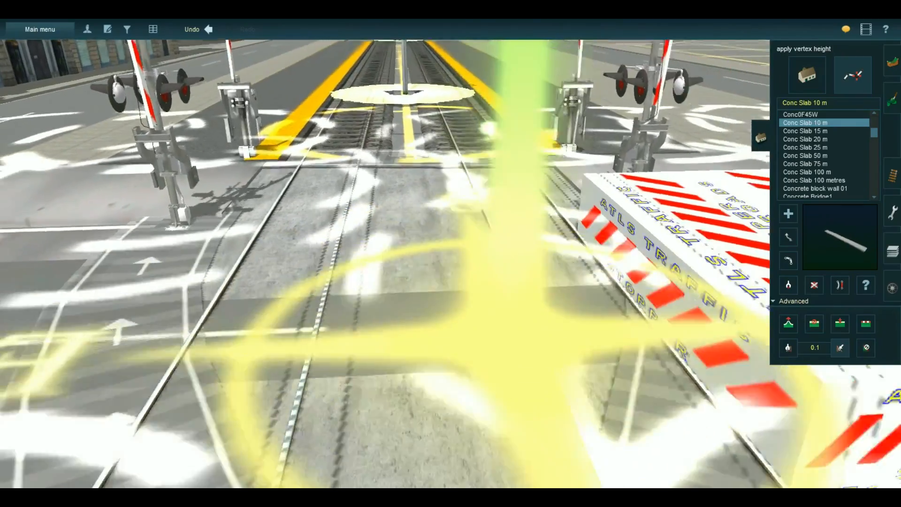
pyautogui.press('Left')
pyautogui.press('Left')
pyautogui.press('Left')
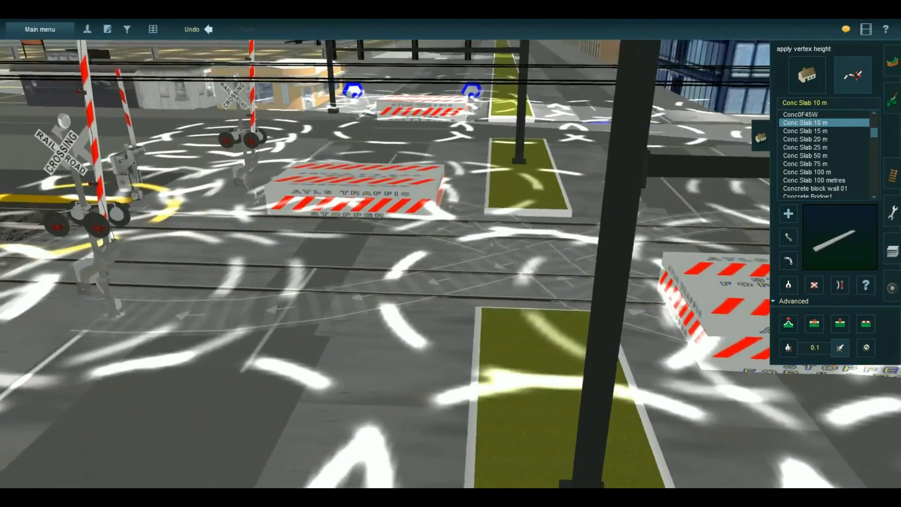
# Step: Insert a spline point in the southern carriageway just east of the tracks and delete the road segment crossing the rails
pyautogui.press('Left')
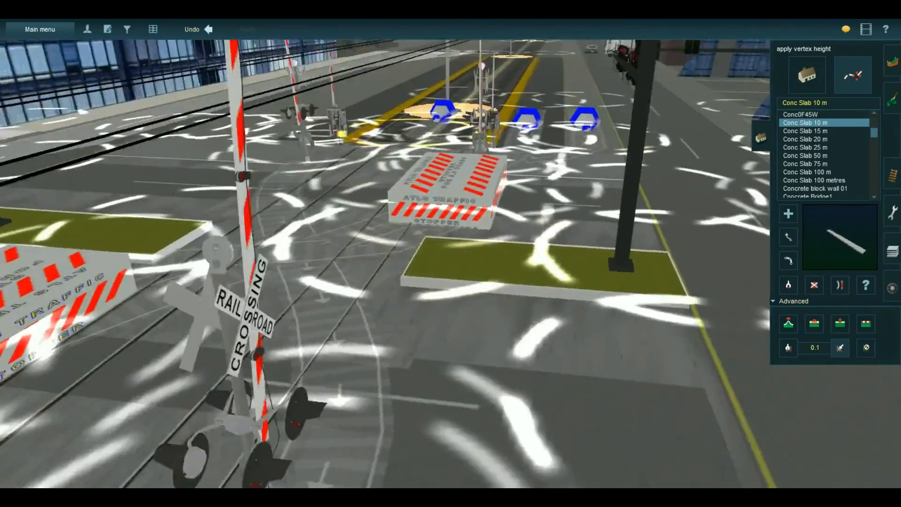
pyautogui.scroll(-5, 451, 253)
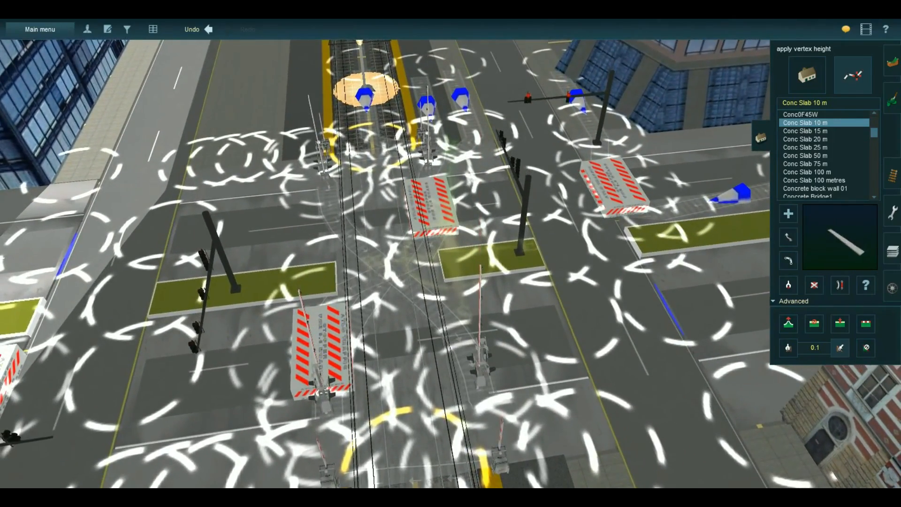
pyautogui.rightClick(422, 343)
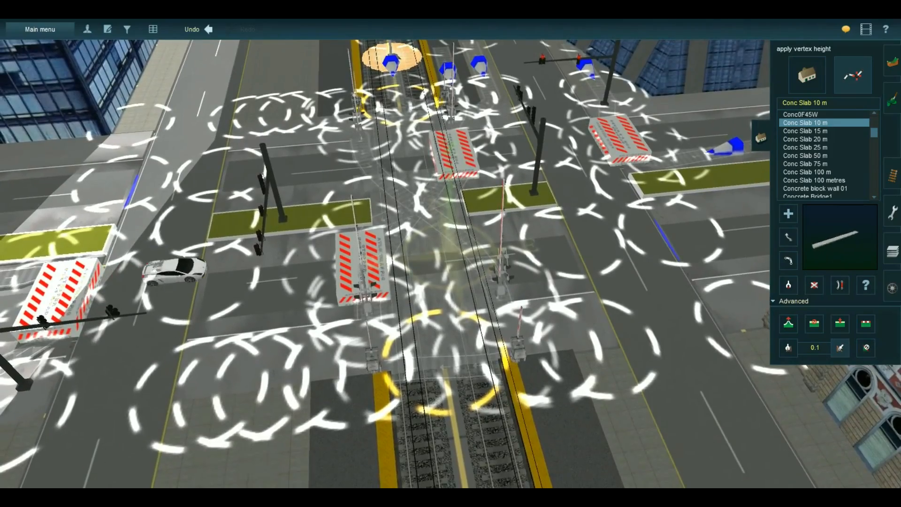
pyautogui.scroll(2, 450, 254)
pyautogui.press('Up')
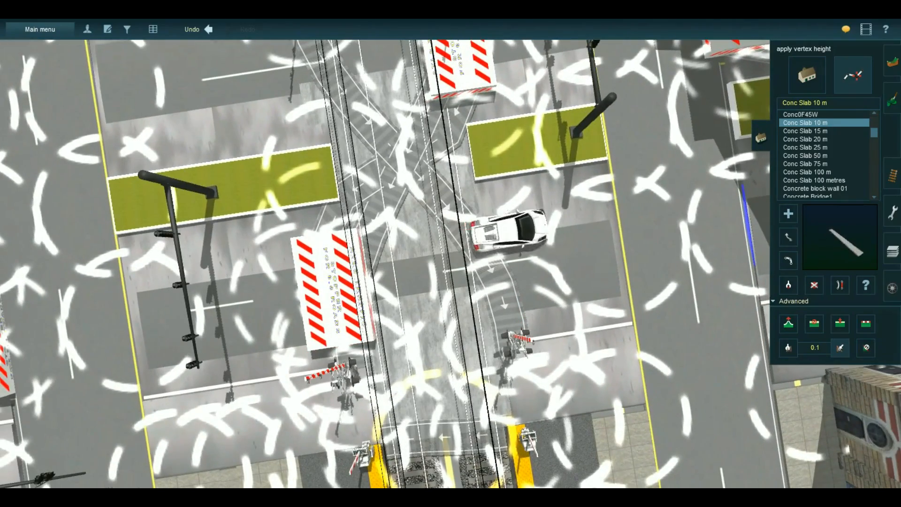
pyautogui.scroll(2, 450, 254)
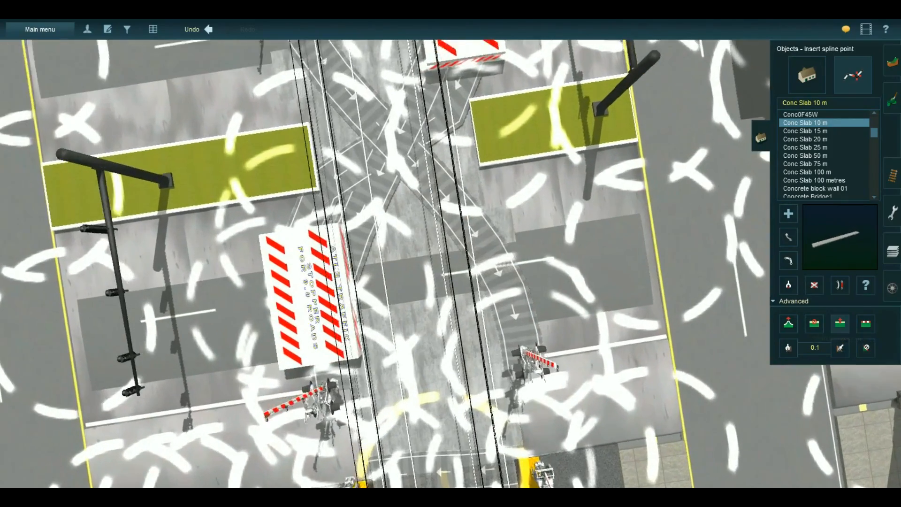
pyautogui.rightClick(492, 277)
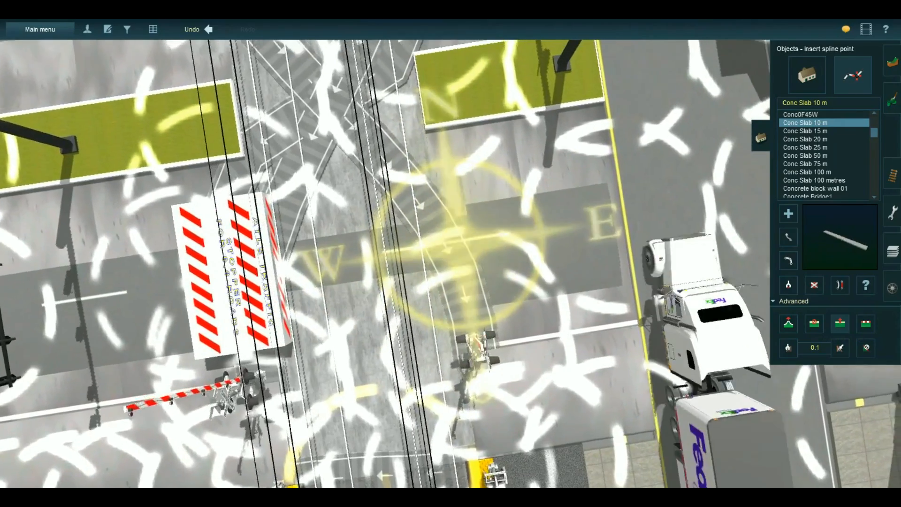
pyautogui.scroll(2, 450, 253)
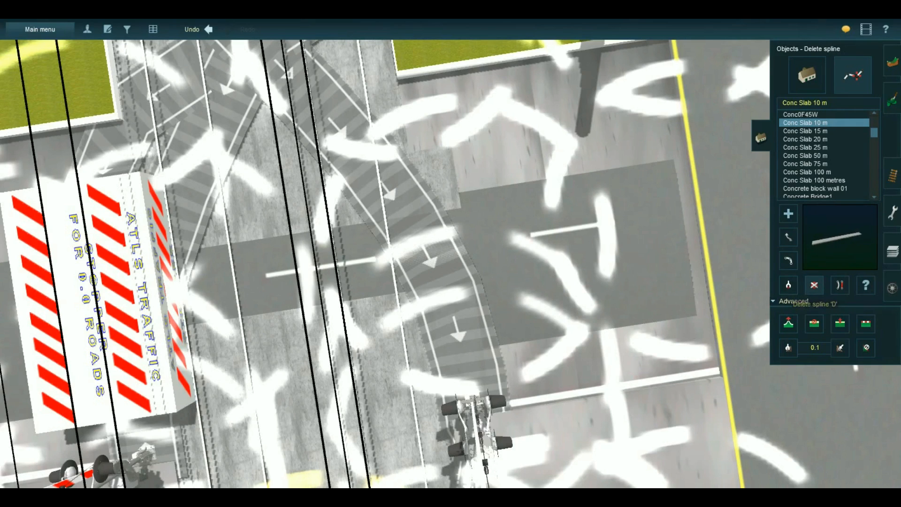
pyautogui.click(322, 268)
# Step: Search the splines for "inv" and lay an invisible road across the rails in the southern carriageway's gap
pyautogui.click(804, 102)
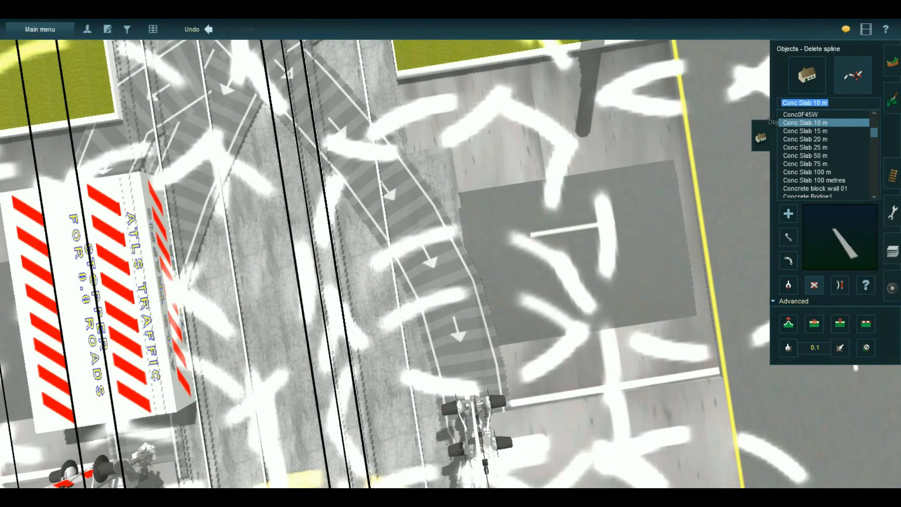
pyautogui.write('inv')
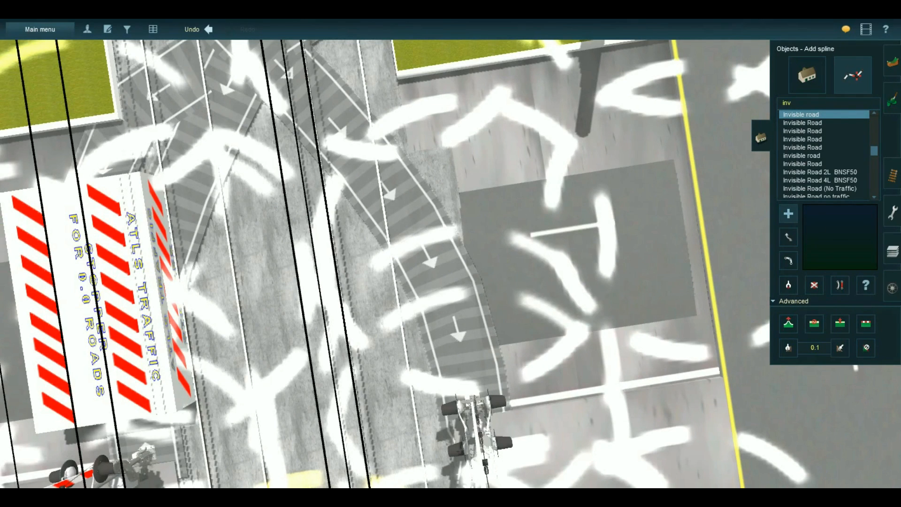
pyautogui.scroll(-5, 385, 263)
pyautogui.rightClick(331, 100)
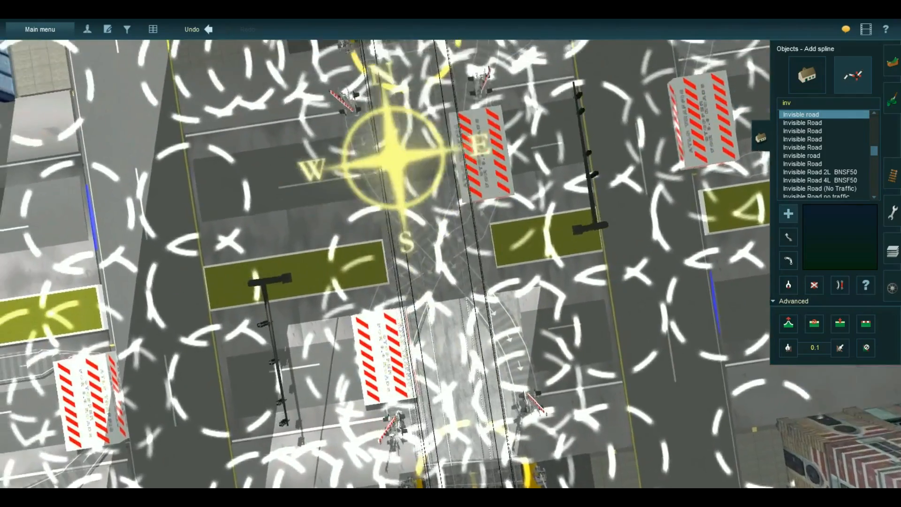
# Step: Split the northern carriageway just west of the tracks and replace its segment over the rails with Invisible Road 2L BNSF50
pyautogui.scroll(-3, 385, 263)
pyautogui.press('Up')
pyautogui.scroll(6, 384, 264)
pyautogui.press('Down')
pyautogui.press('Left')
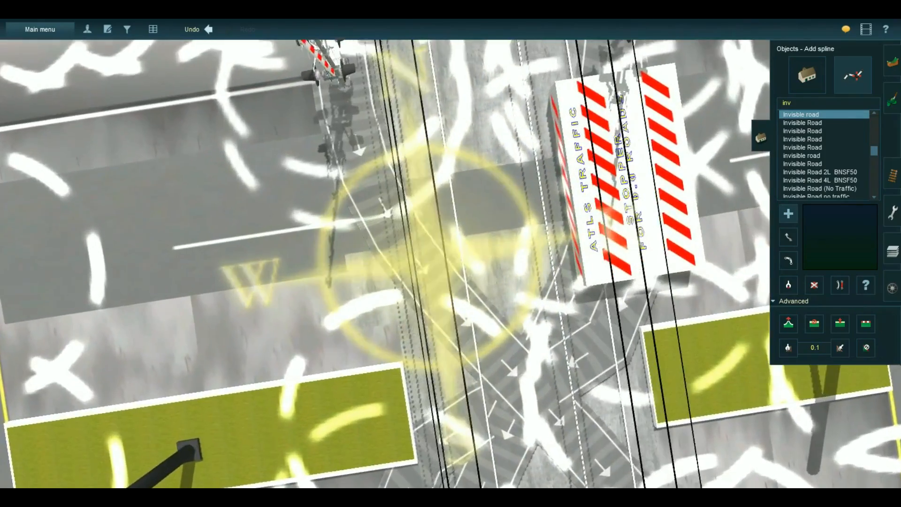
pyautogui.click(840, 323)
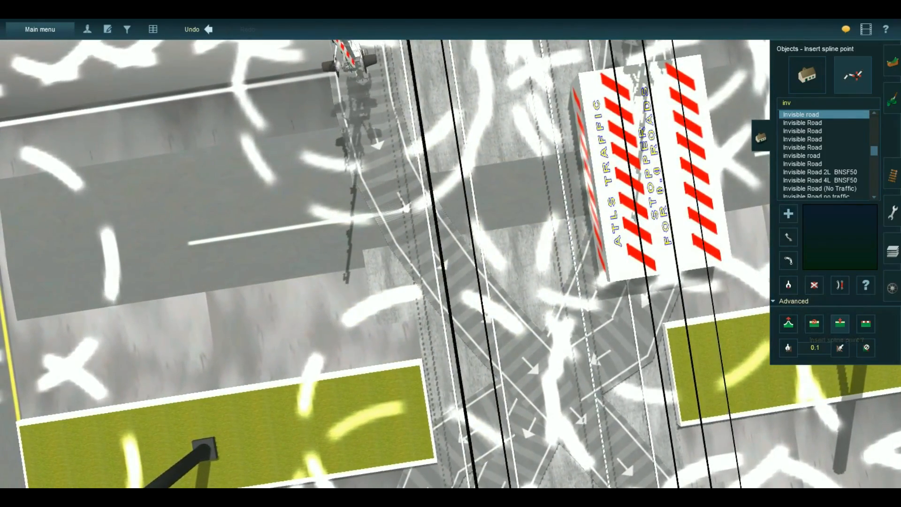
pyautogui.rightClick(345, 198)
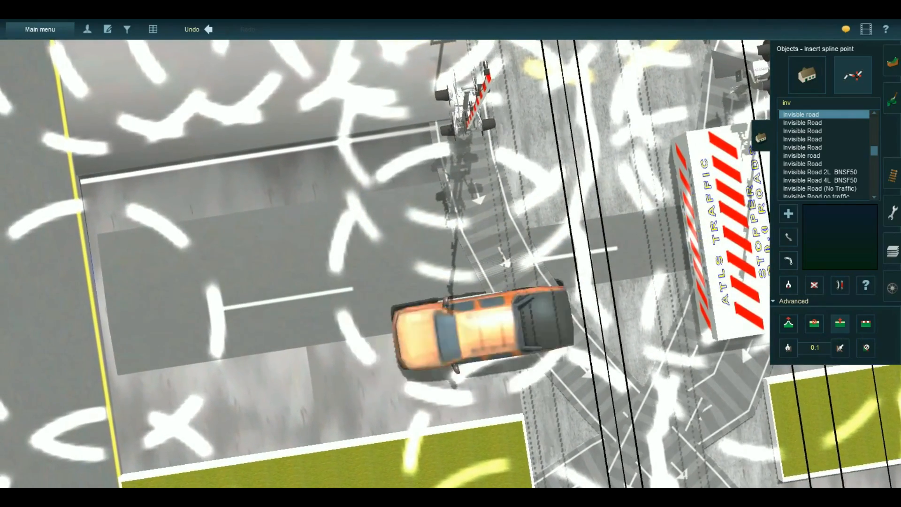
pyautogui.click(814, 285)
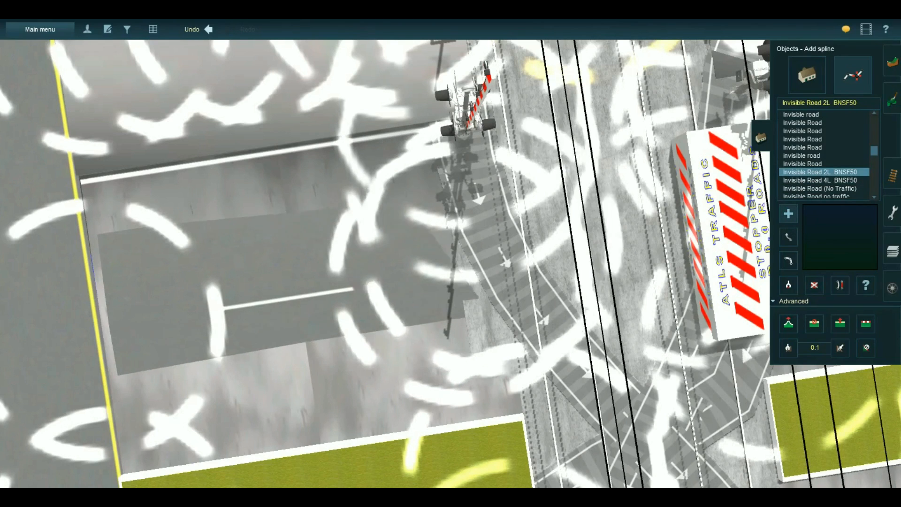
# Step: Return to object editing and save the session, overwriting the existing one
pyautogui.scroll(-4, 450, 263)
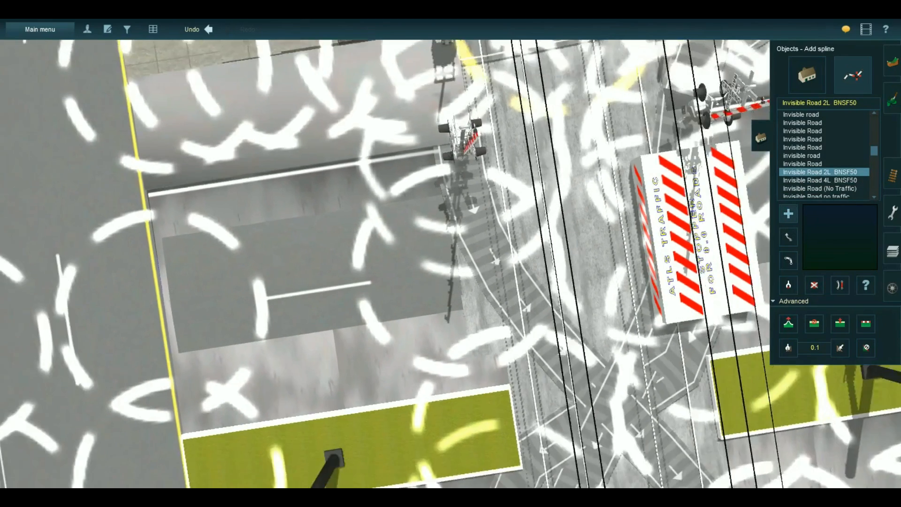
pyautogui.rightClick(549, 257)
pyautogui.scroll(-2, 527, 257)
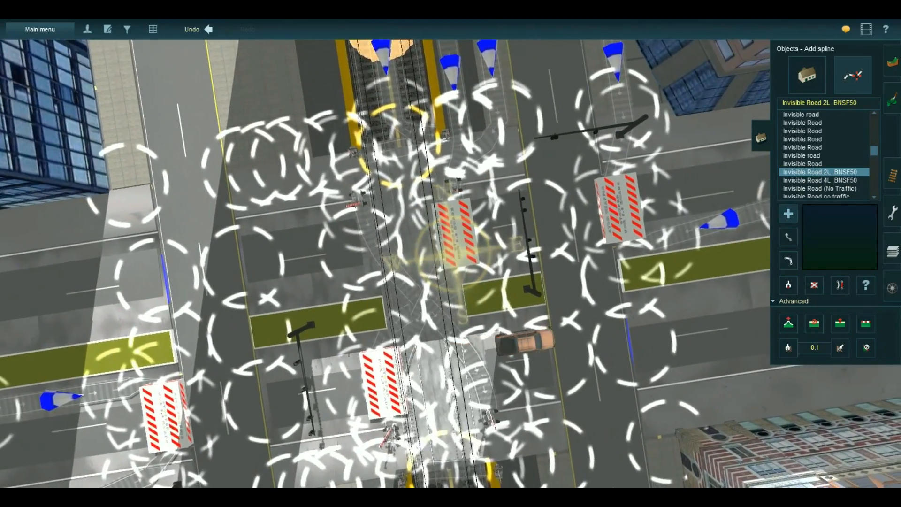
pyautogui.rightClick(444, 381)
pyautogui.scroll(-3, 443, 381)
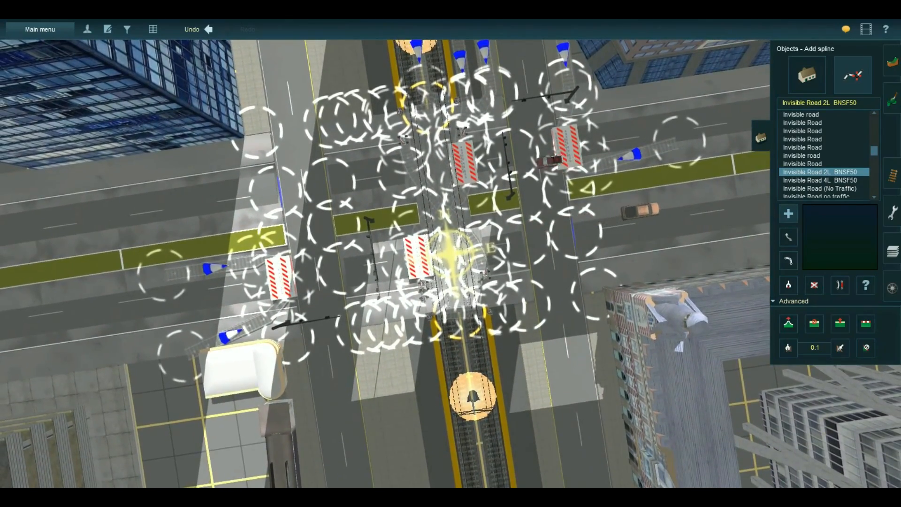
pyautogui.rightClick(544, 229)
pyautogui.scroll(3, 544, 230)
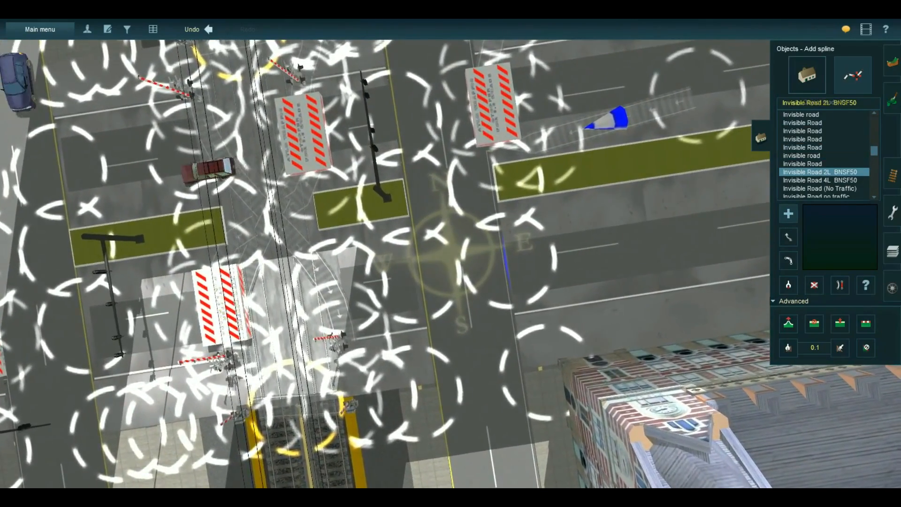
pyautogui.click(807, 74)
pyautogui.rightClick(455, 272)
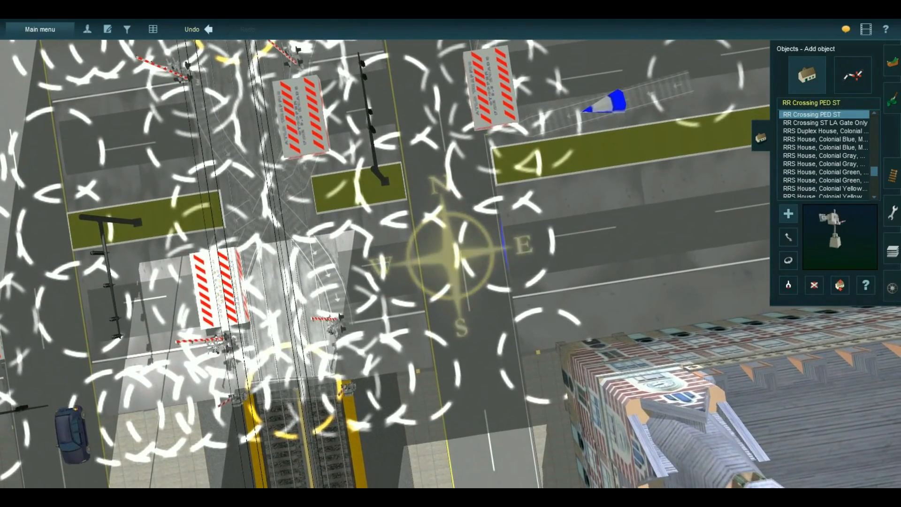
pyautogui.hotkey('ctrl', 's')
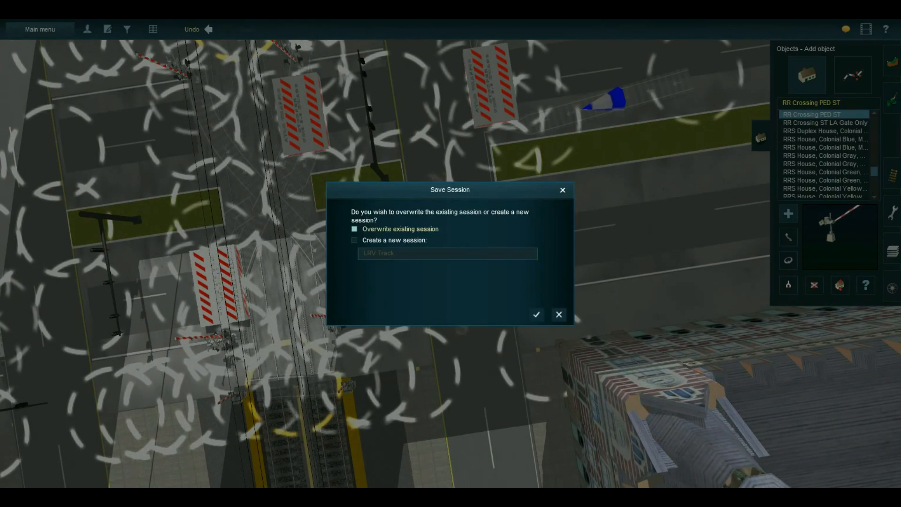
pyautogui.press('Return')
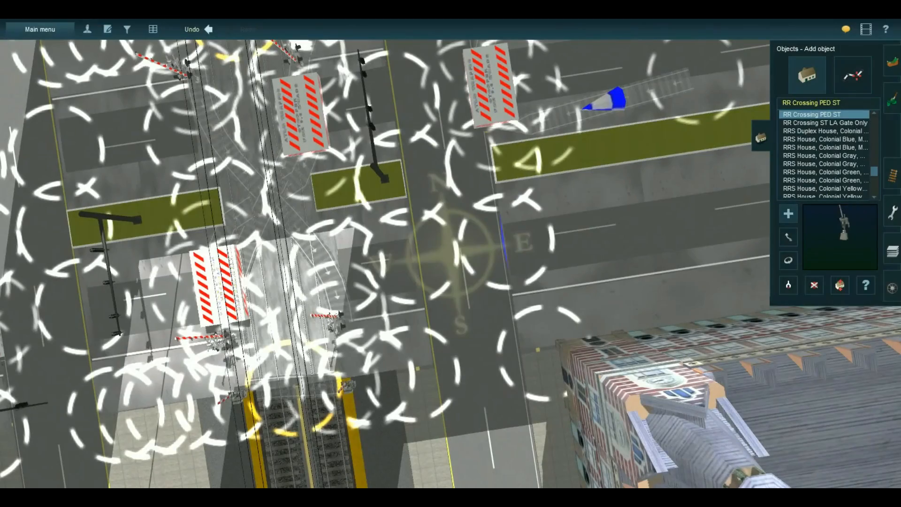
pyautogui.press('Return')
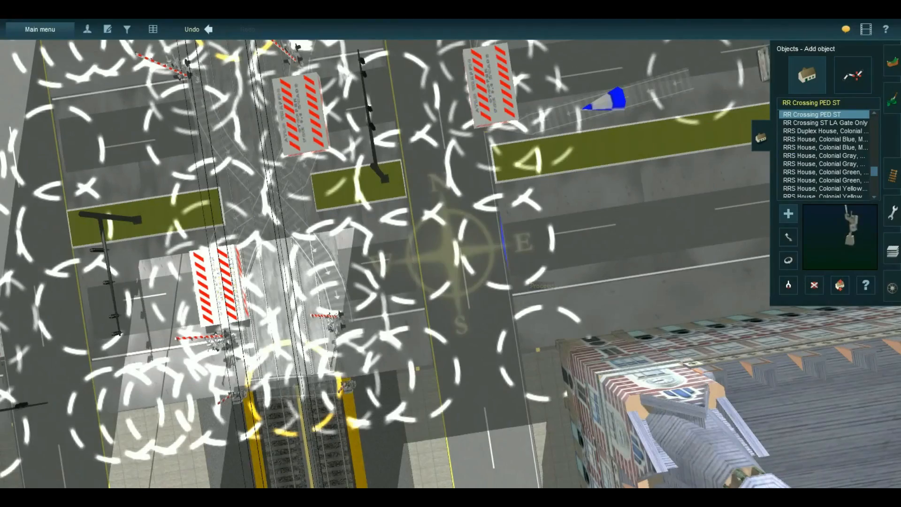
# Step: Check the ATLS channel and route settings of the US traffic signal and the doghouse signal on the northeast mast arm
pyautogui.press('Down')
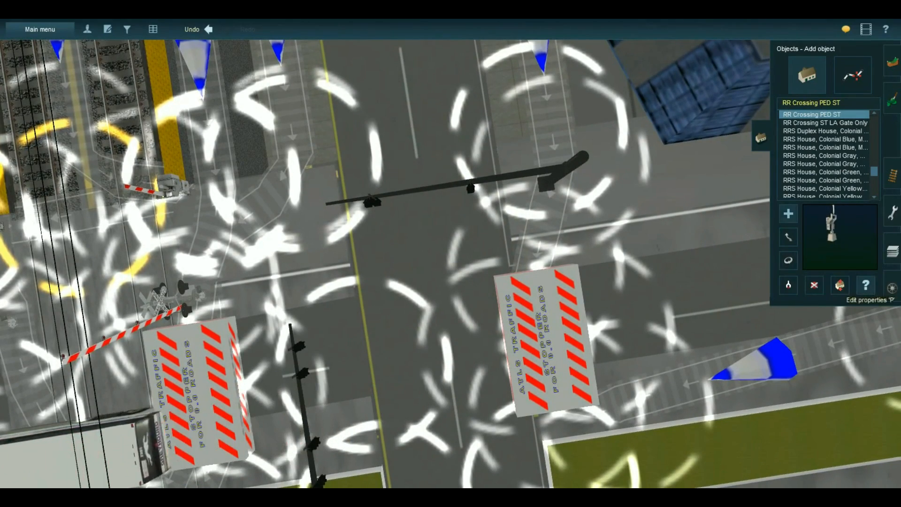
pyautogui.click(865, 284)
pyautogui.scroll(3, 451, 253)
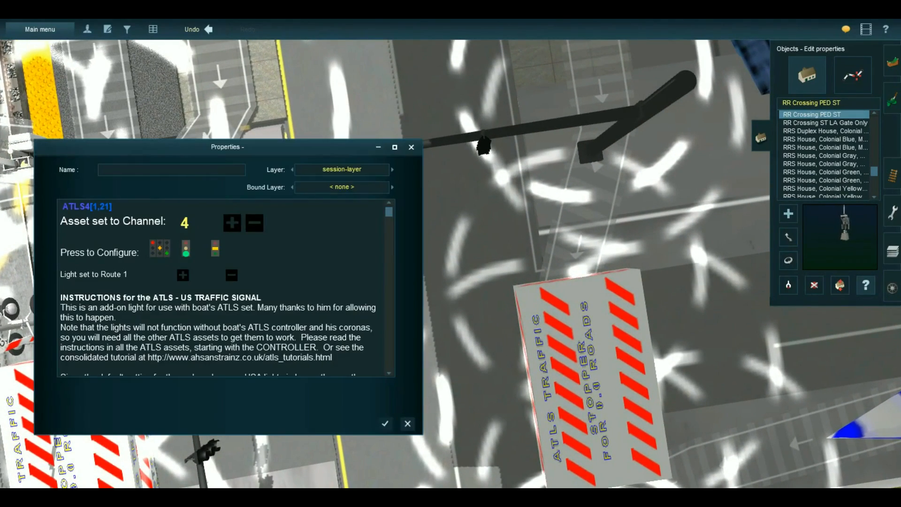
pyautogui.click(385, 423)
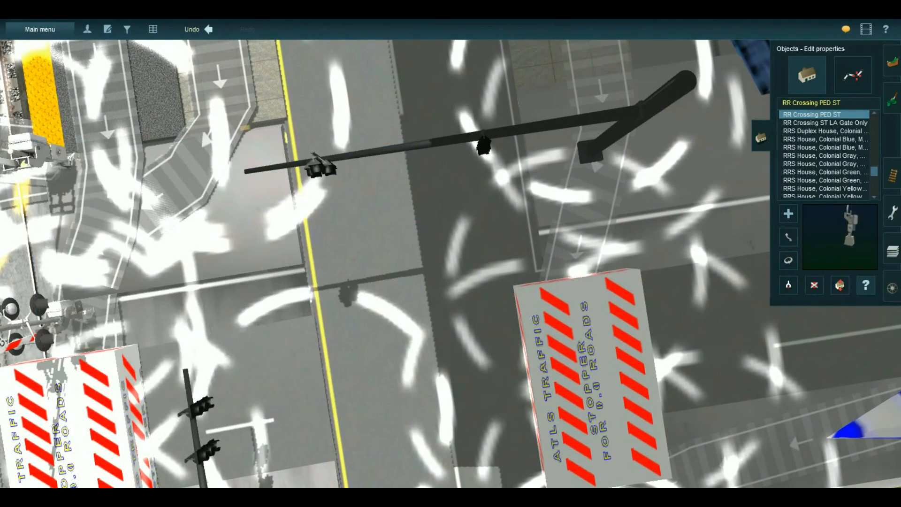
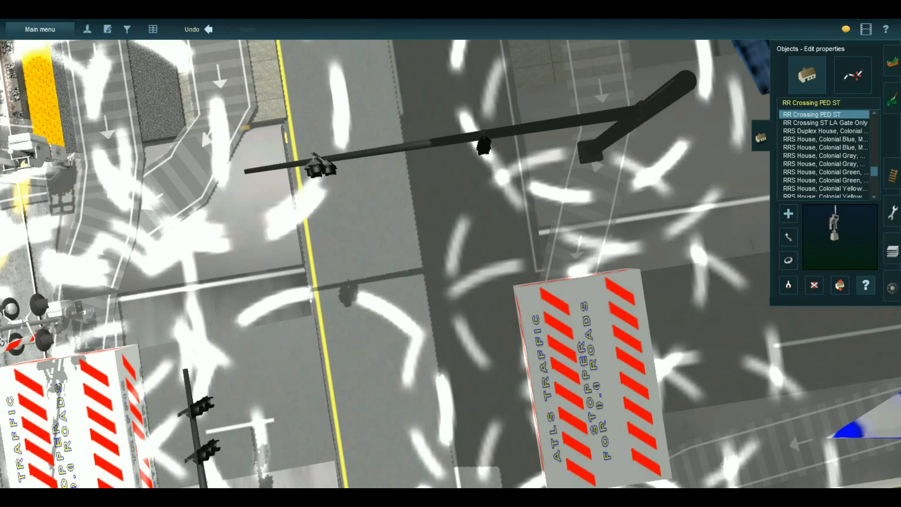
pyautogui.click(316, 161)
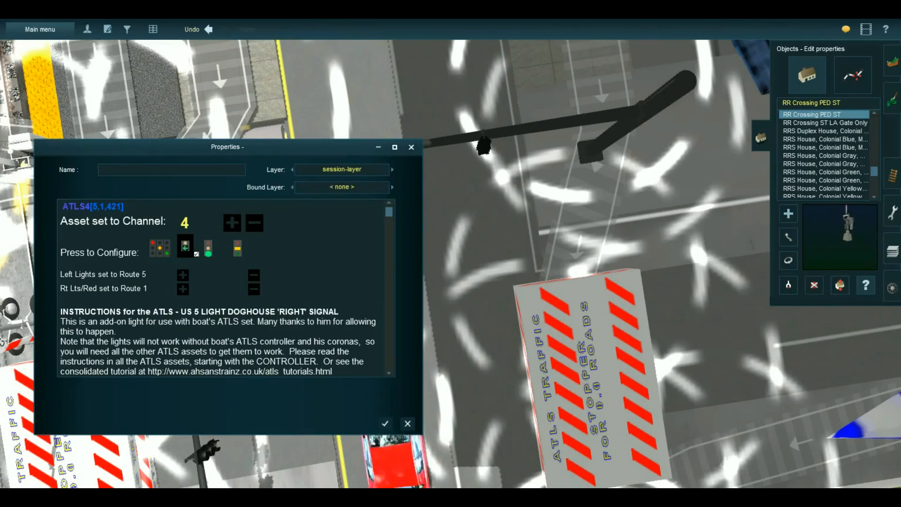
pyautogui.click(384, 423)
# Step: Review the signals around the eastern junction and recheck the left and right route assignments of the doghouse signal
pyautogui.scroll(-5, 385, 423)
pyautogui.rightClick(603, 467)
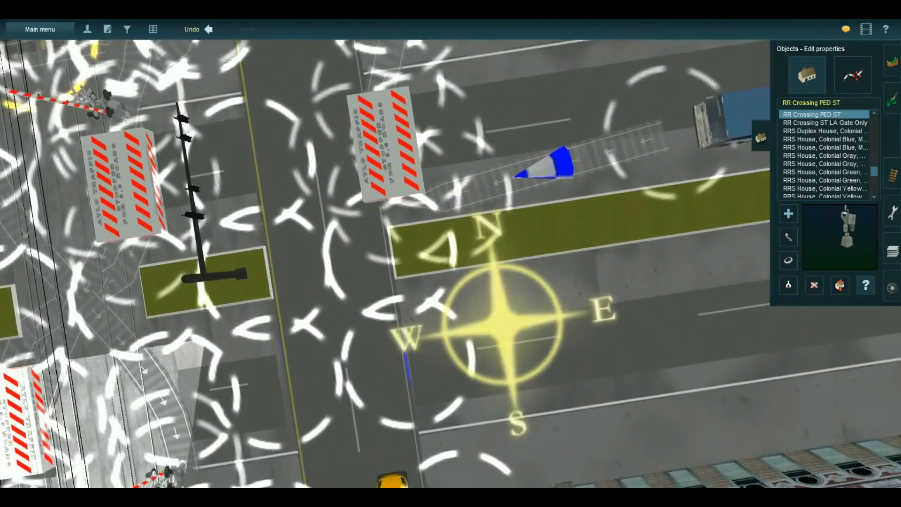
pyautogui.rightClick(310, 169)
pyautogui.rightClick(350, 102)
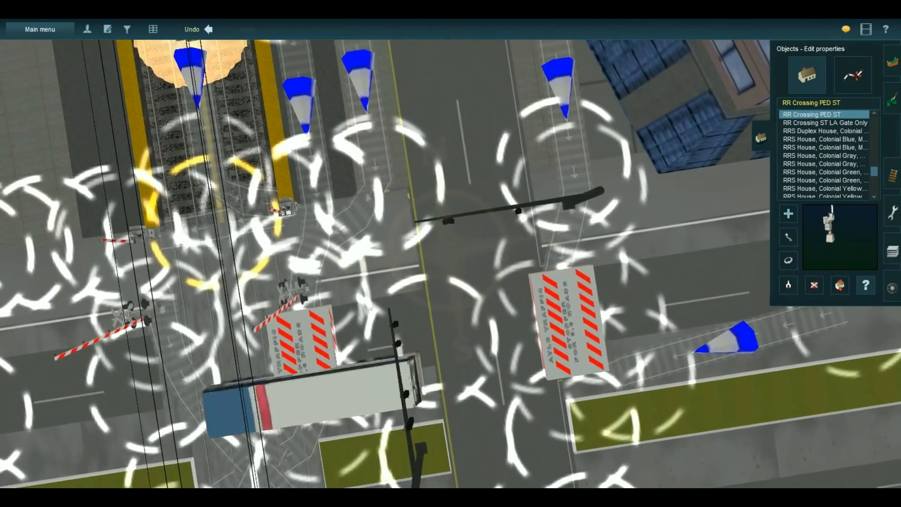
pyautogui.click(451, 219)
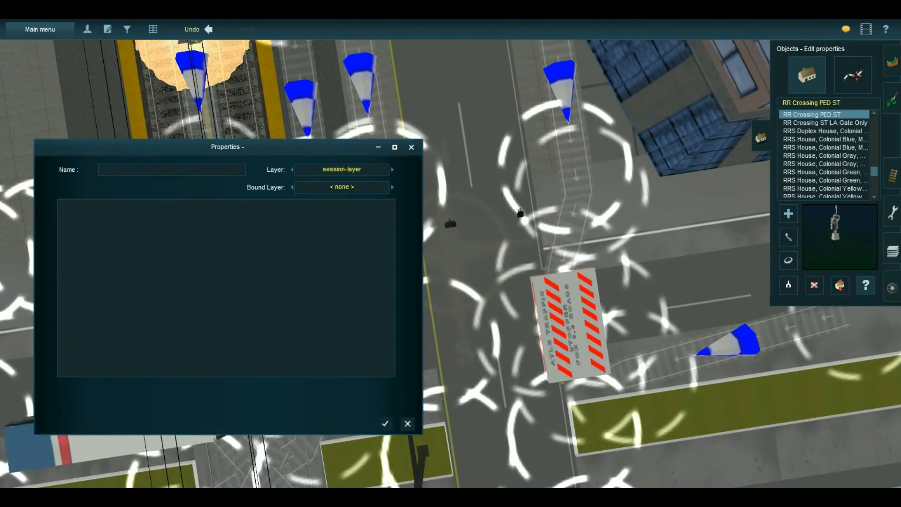
pyautogui.press('Escape')
pyautogui.scroll(1, 451, 253)
pyautogui.scroll(3, 450, 253)
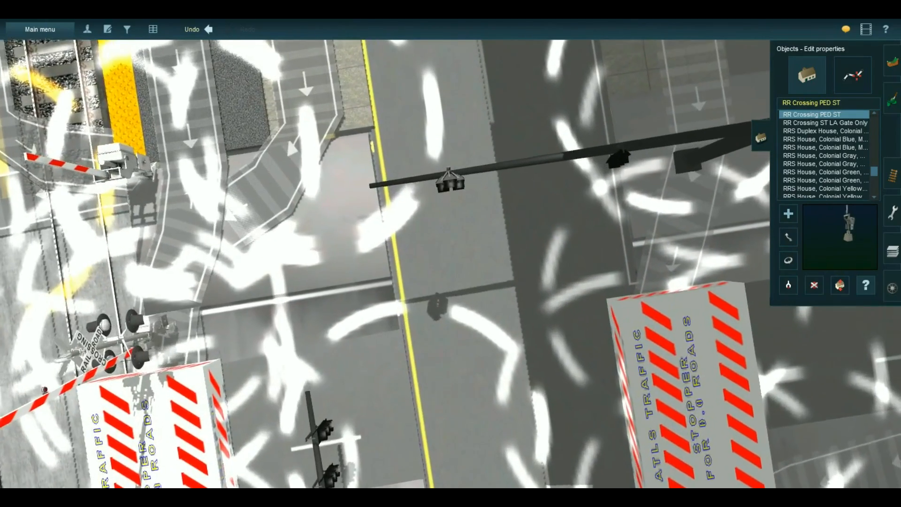
pyautogui.click(449, 184)
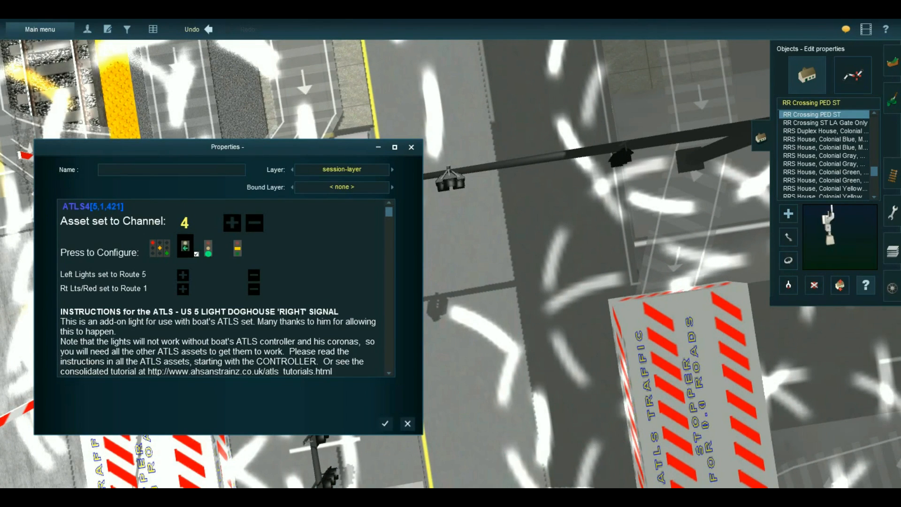
pyautogui.press('Escape')
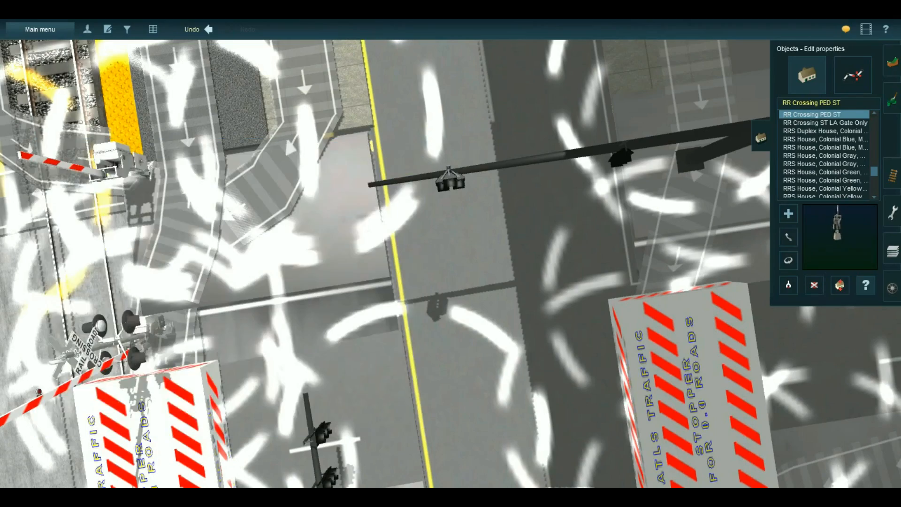
# Step: Pick up the ATLS NRC Traffic Stopper asset from the stopper at the northeast side as the object to add
pyautogui.scroll(-3, 451, 263)
pyautogui.rightClick(499, 443)
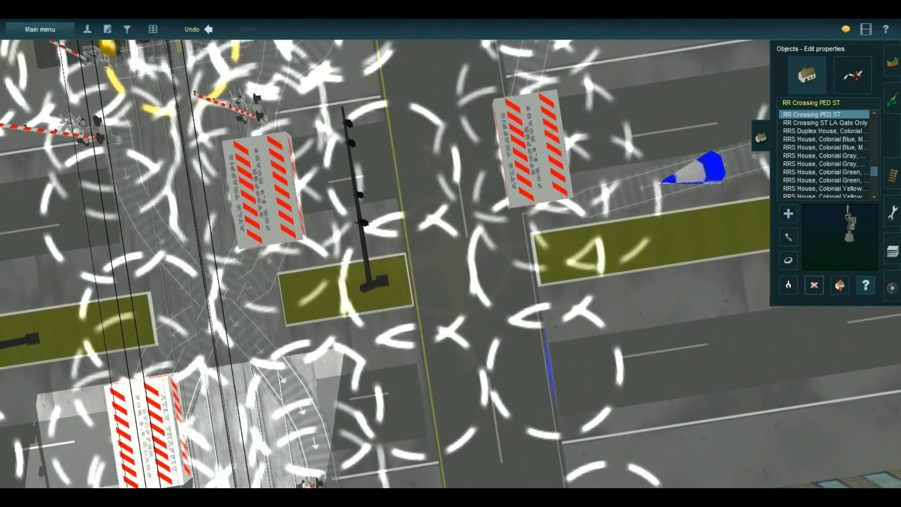
pyautogui.press('g')
pyautogui.click(532, 147)
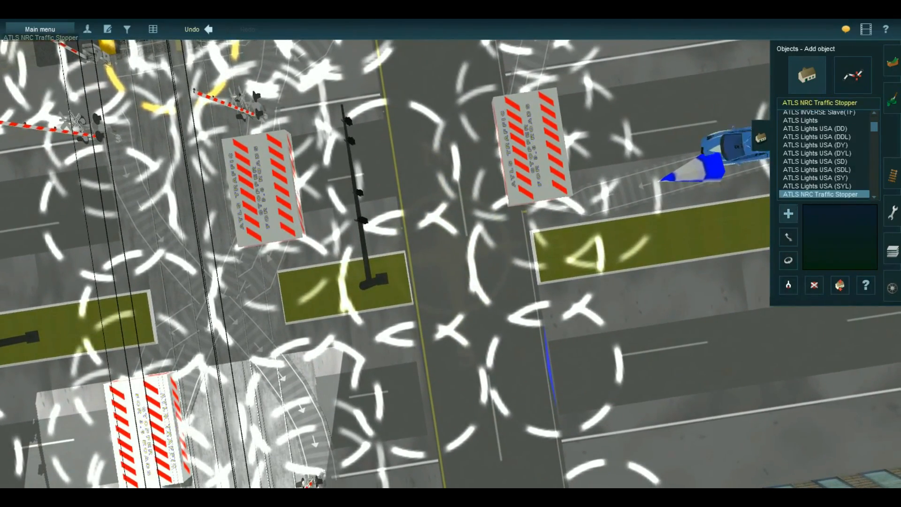
# Step: Place an ATLS NRC Traffic Stopper on the one-way road at the intersection's southeast side, beside the brick building
pyautogui.rightClick(490, 335)
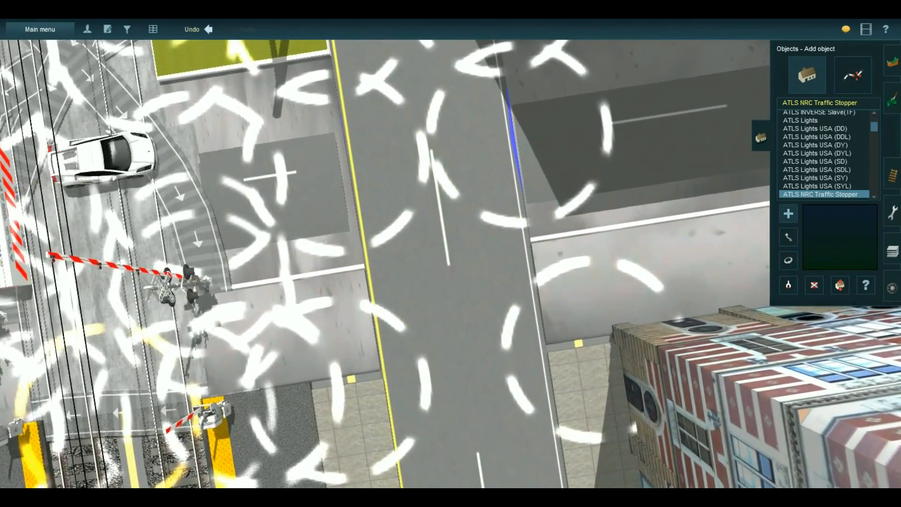
pyautogui.rightClick(448, 277)
pyautogui.scroll(3, 448, 277)
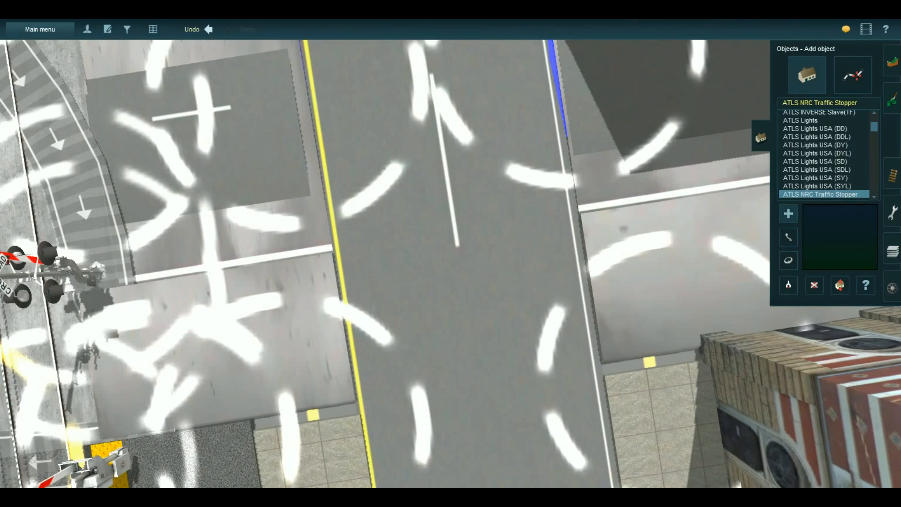
pyautogui.click(546, 422)
pyautogui.scroll(-4, 546, 422)
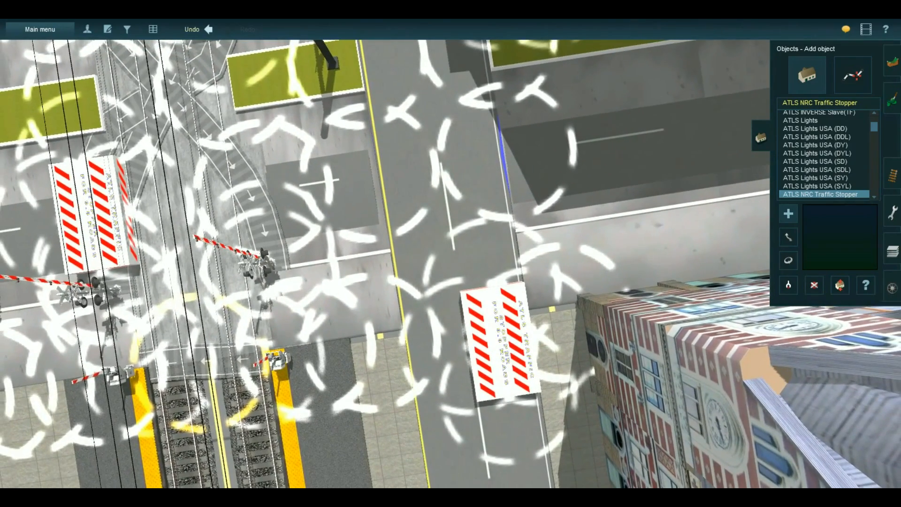
# Step: Identify the road spline just ahead of the new stopper and return to object editing
pyautogui.press('s')
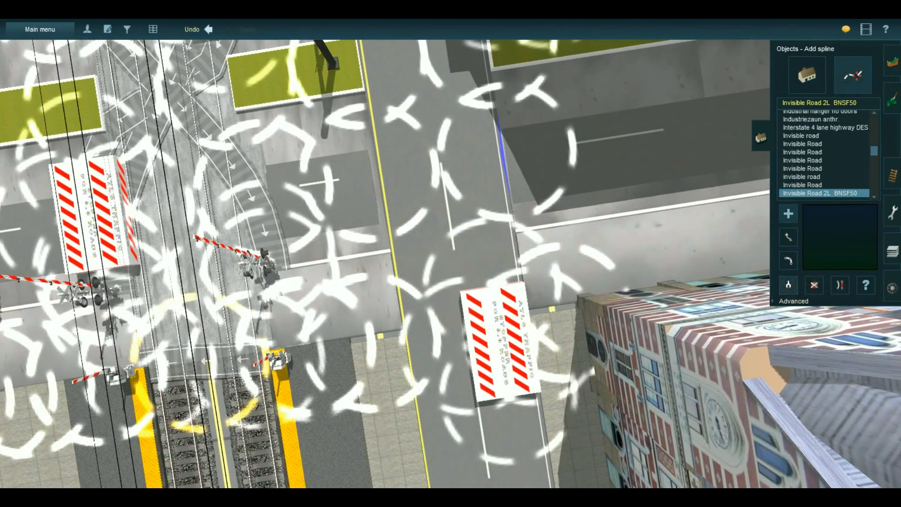
pyautogui.click(451, 201)
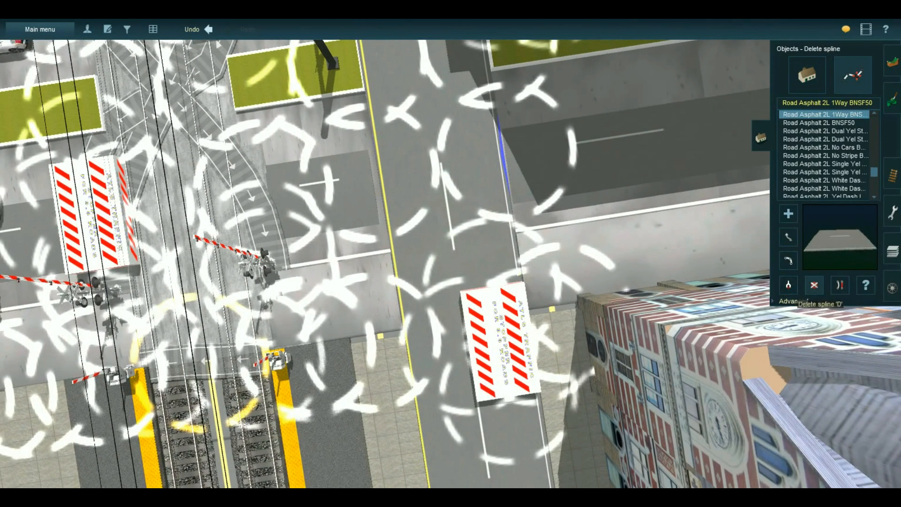
pyautogui.press('o')
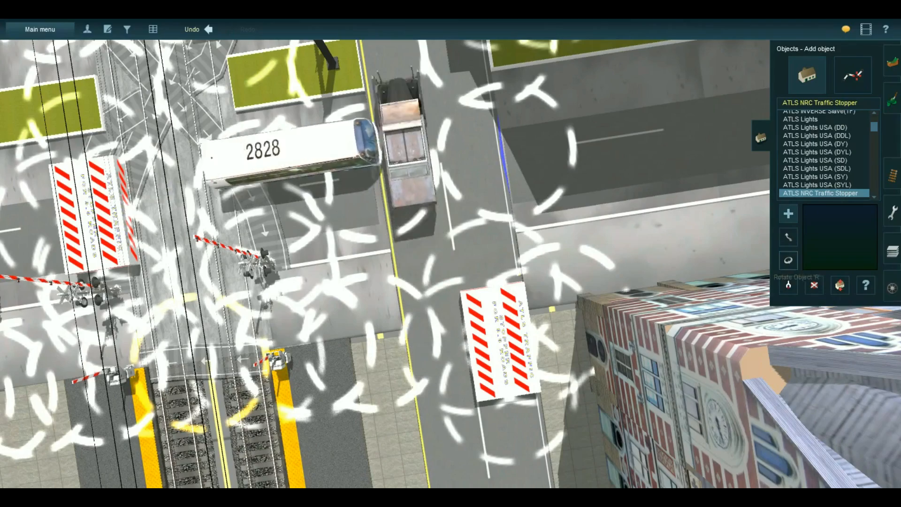
# Step: Rotate the new traffic stopper to about 269° so that it lies squarely across the one-way road
pyautogui.click(788, 261)
pyautogui.scroll(-2, 451, 253)
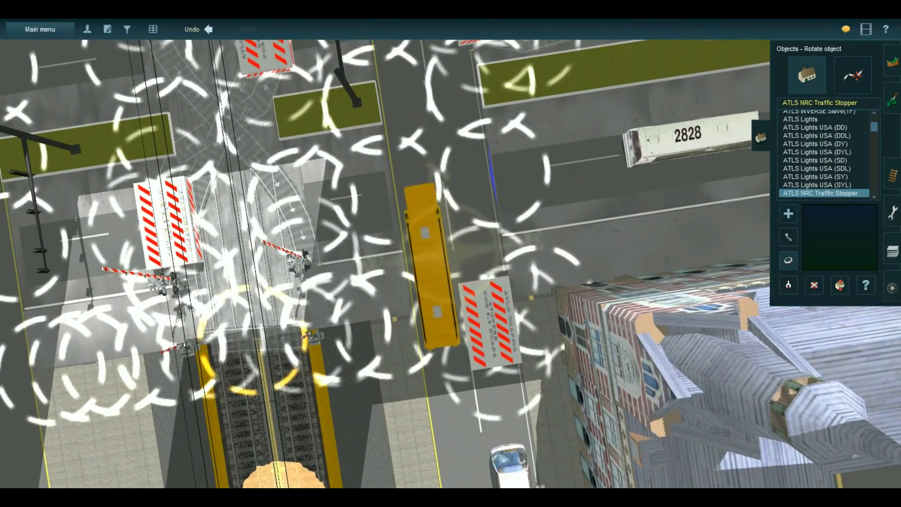
pyautogui.scroll(2, 451, 254)
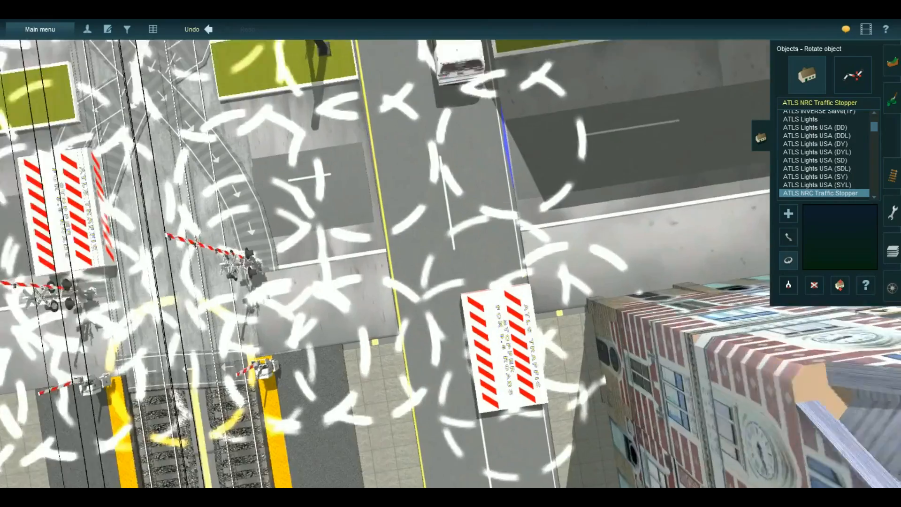
pyautogui.rightClick(460, 302)
pyautogui.moveTo(505, 319); pyautogui.dragTo(309, 335)
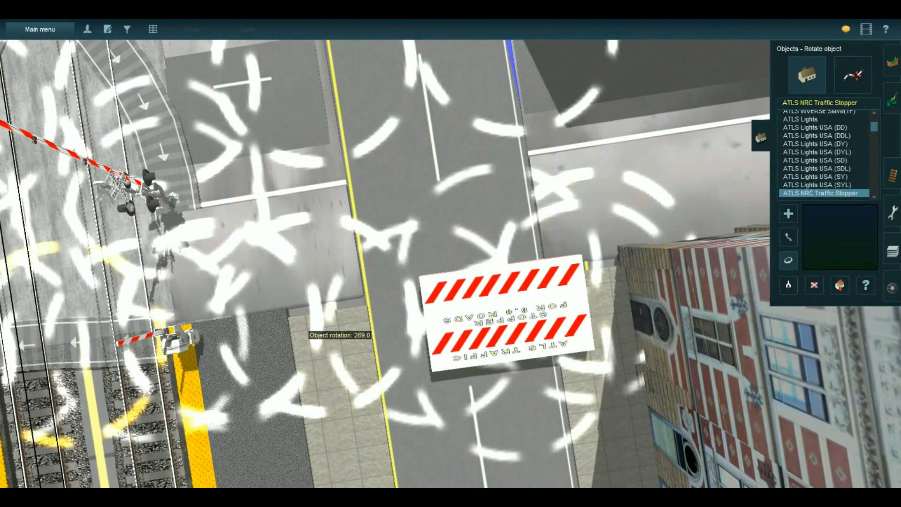
pyautogui.moveTo(405, 337); pyautogui.dragTo(405, 338)
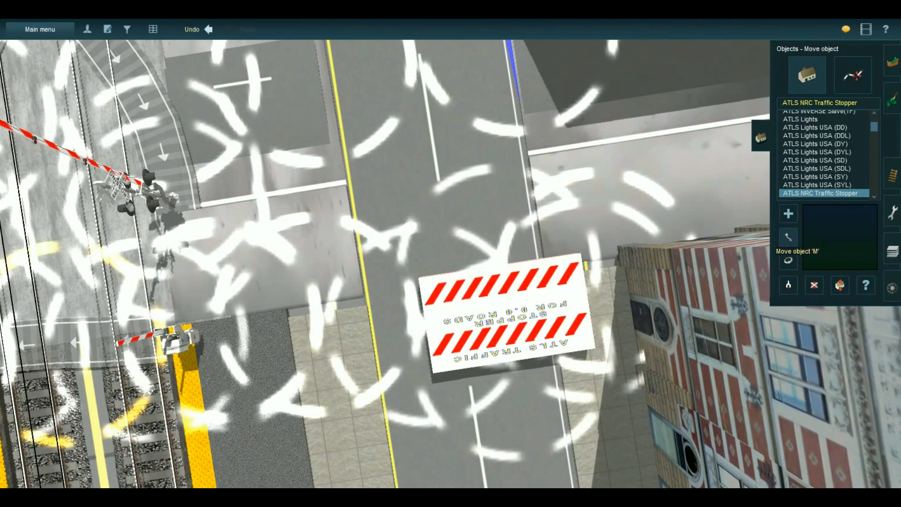
# Step: Centre the stopper across both lanes of the one-way road and turn it around to face the opposite direction
pyautogui.moveTo(507, 314); pyautogui.dragTo(475, 284)
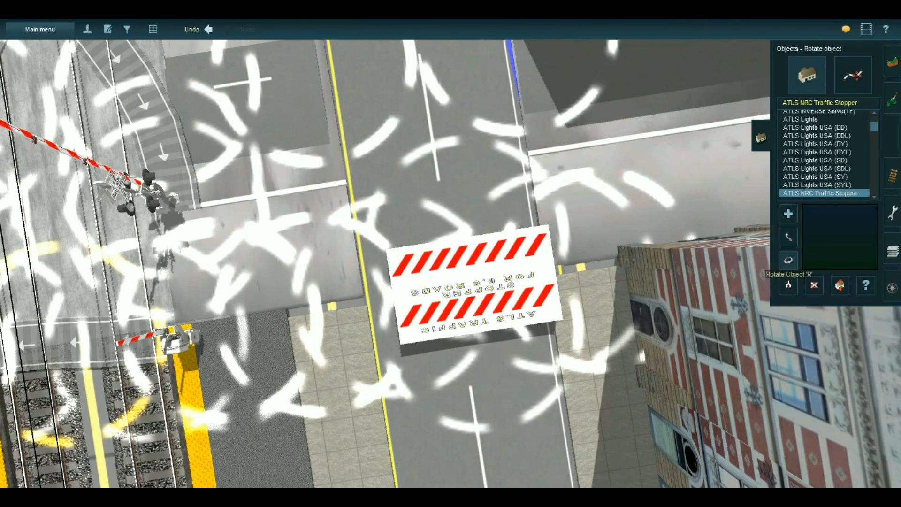
pyautogui.moveTo(789, 261); pyautogui.dragTo(753, 291)
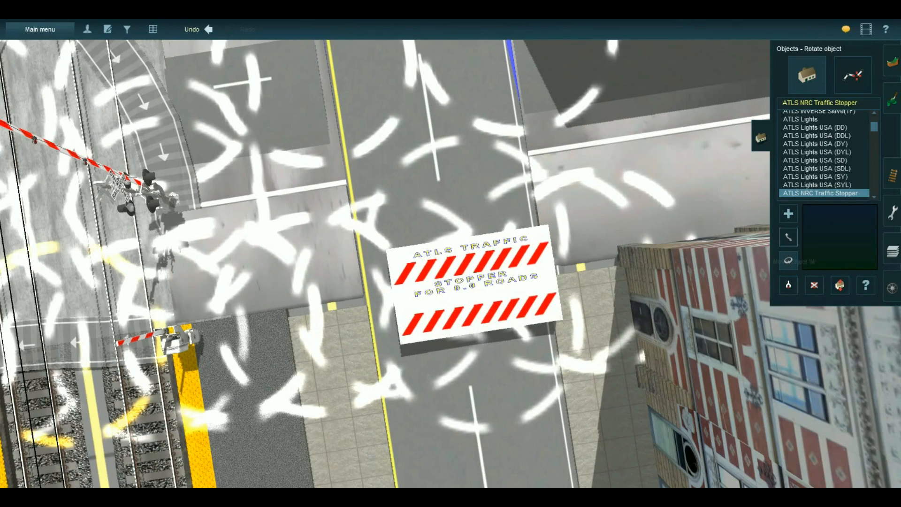
# Step: Move the ATLS NRC Traffic Stopper so that it spans the road at the edge of the intersection
pyautogui.moveTo(474, 284); pyautogui.dragTo(442, 201)
pyautogui.scroll(5, 451, 263)
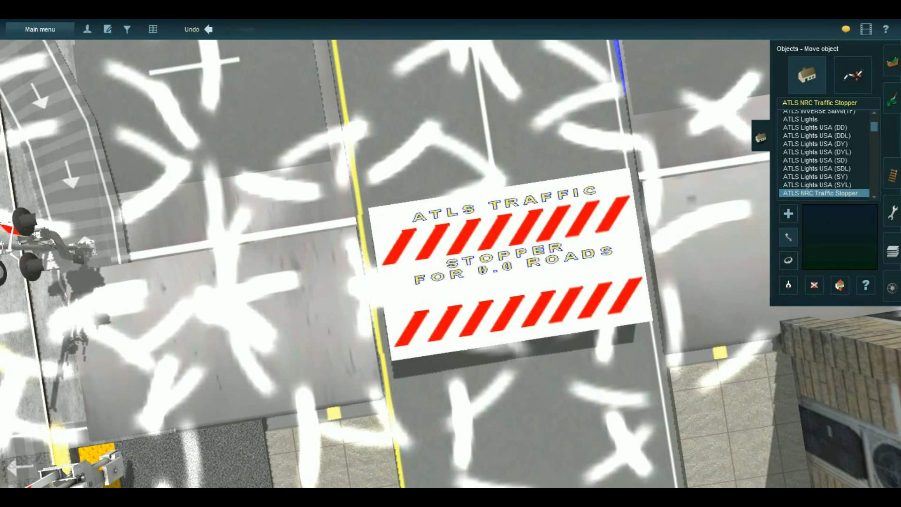
pyautogui.hotkey('ctrl', 'z')
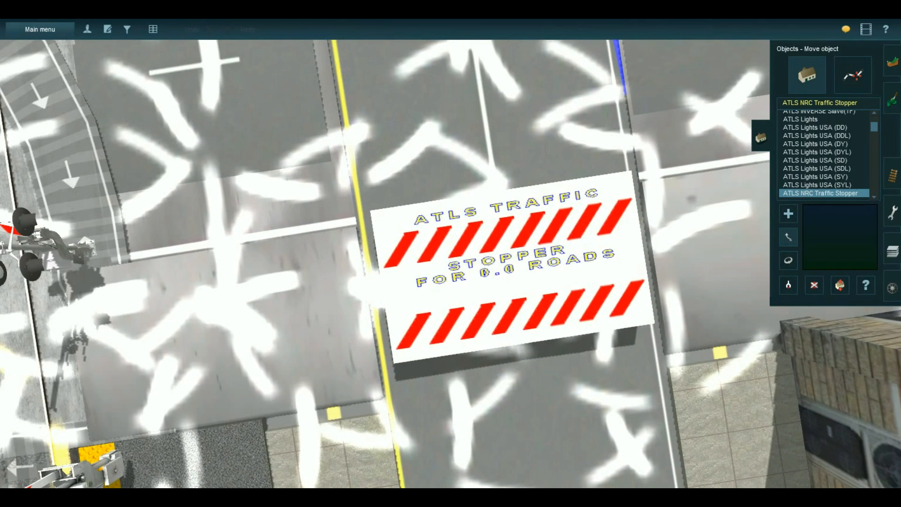
pyautogui.scroll(-5, 450, 263)
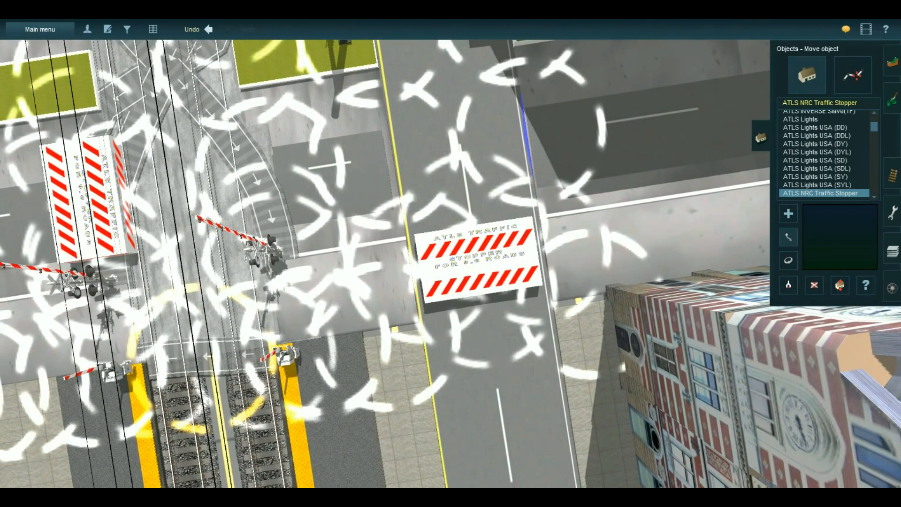
pyautogui.scroll(-1, 824, 127)
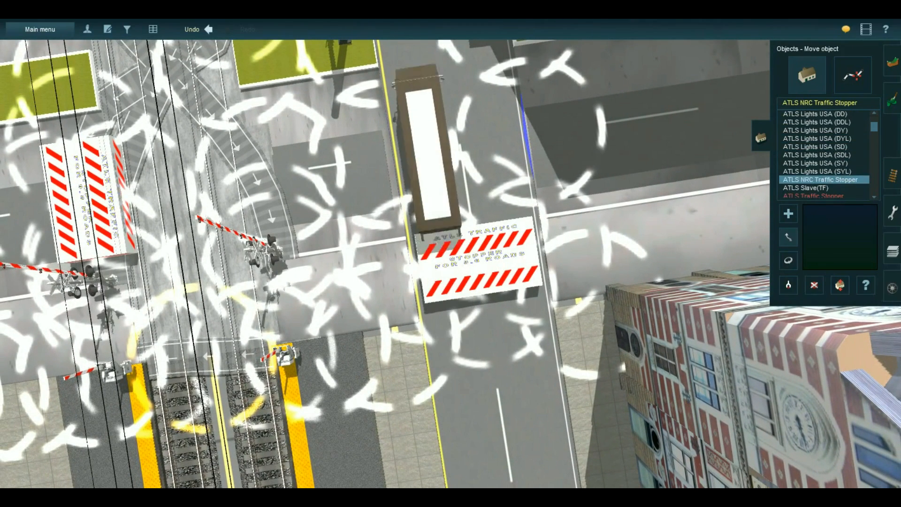
# Step: Add an ATLS Slave(TF) beside the road, rotate it to point toward the intersection, and move it back beyond the traffic stopper
pyautogui.click(824, 180)
pyautogui.click(823, 188)
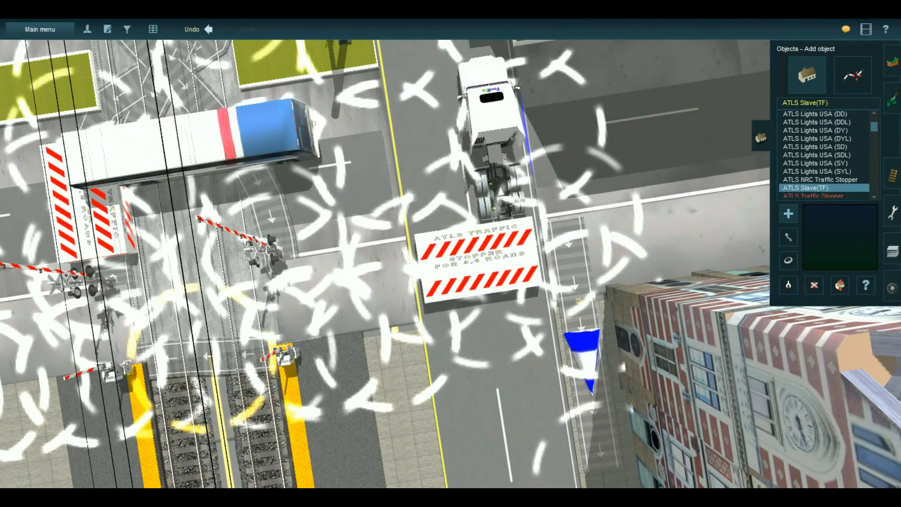
pyautogui.click(788, 260)
pyautogui.moveTo(538, 367); pyautogui.dragTo(282, 341)
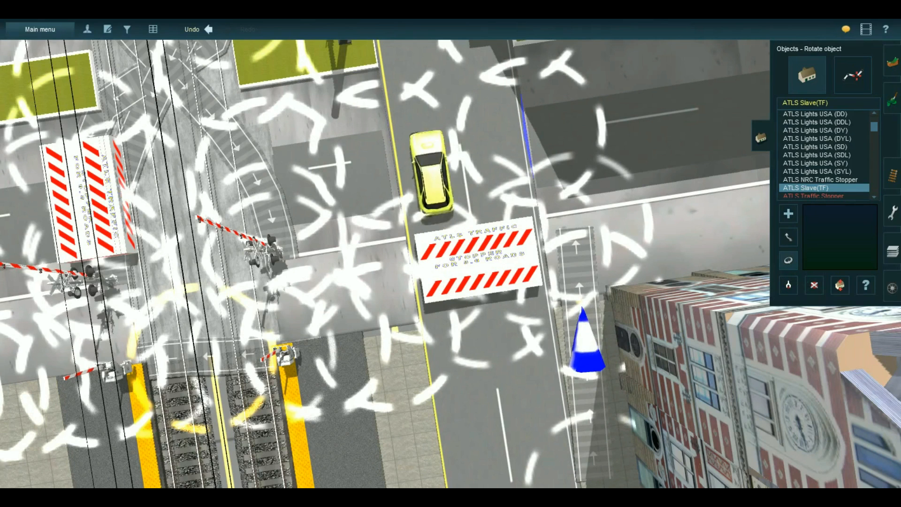
pyautogui.moveTo(586, 347); pyautogui.dragTo(586, 417)
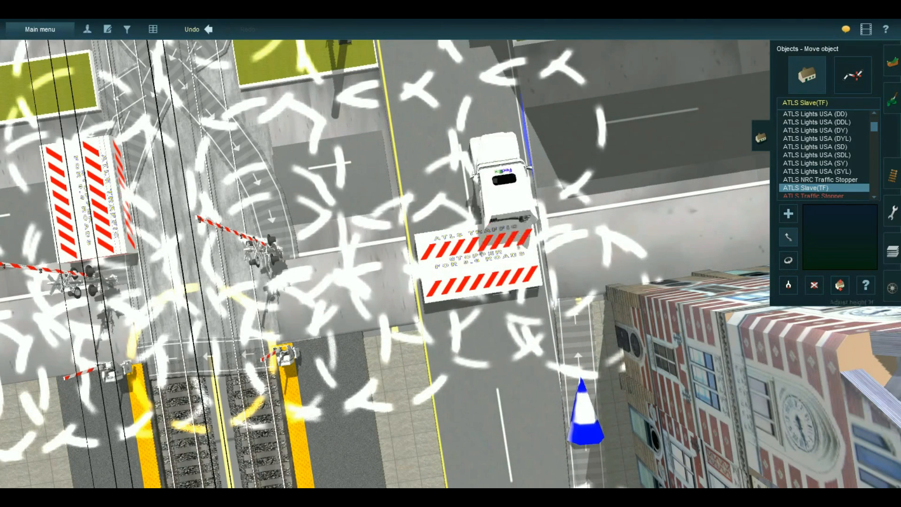
# Step: Set the new ATLS Slave(TF) to channel 4, controlling traffic on route 1
pyautogui.click(866, 285)
pyautogui.click(586, 416)
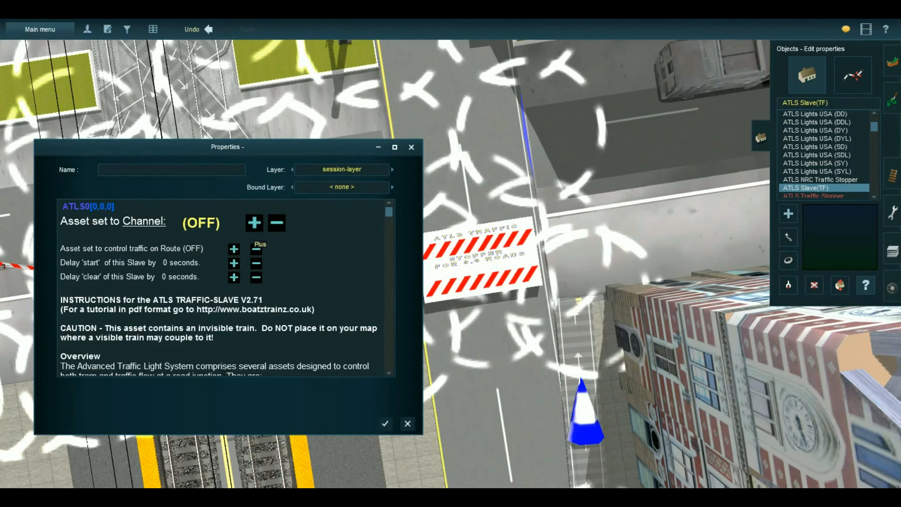
pyautogui.click(254, 222)
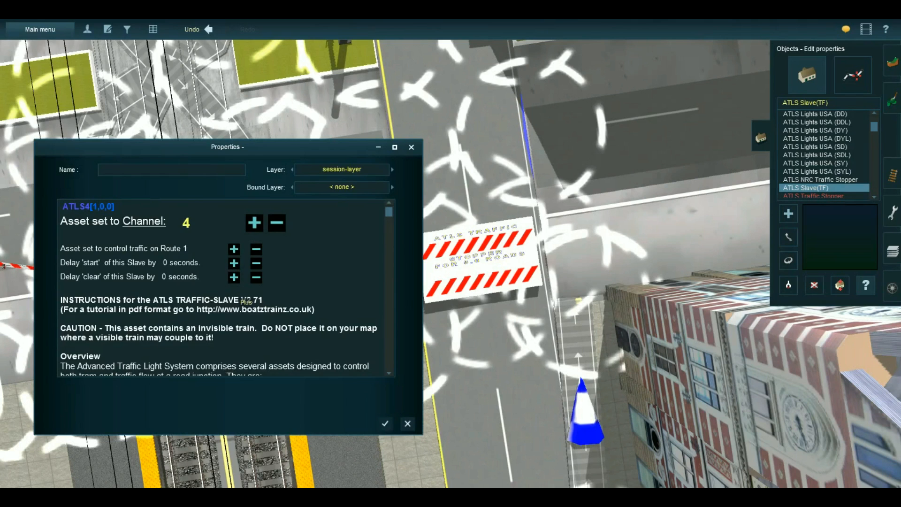
pyautogui.click(384, 423)
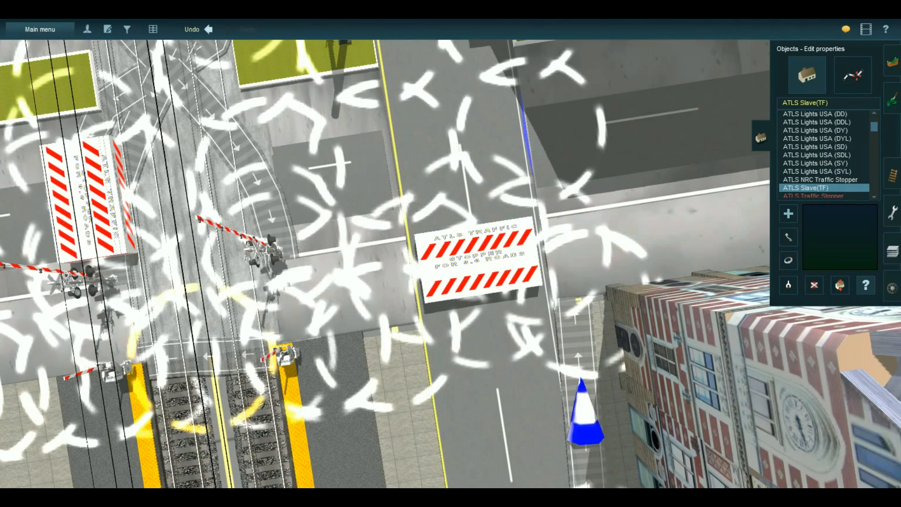
# Step: Insert a spline point in the road just behind the ATLS NRC Traffic Stopper
pyautogui.click(891, 174)
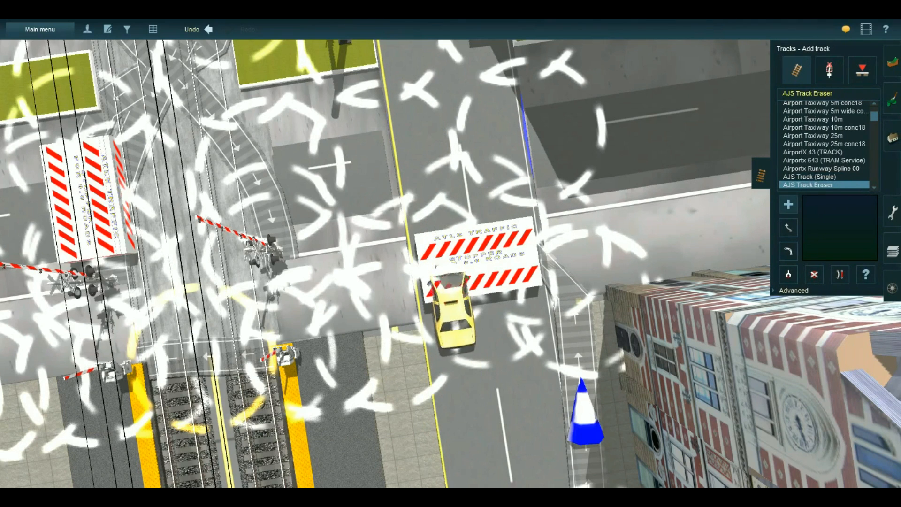
pyautogui.press('F3')
pyautogui.press('s')
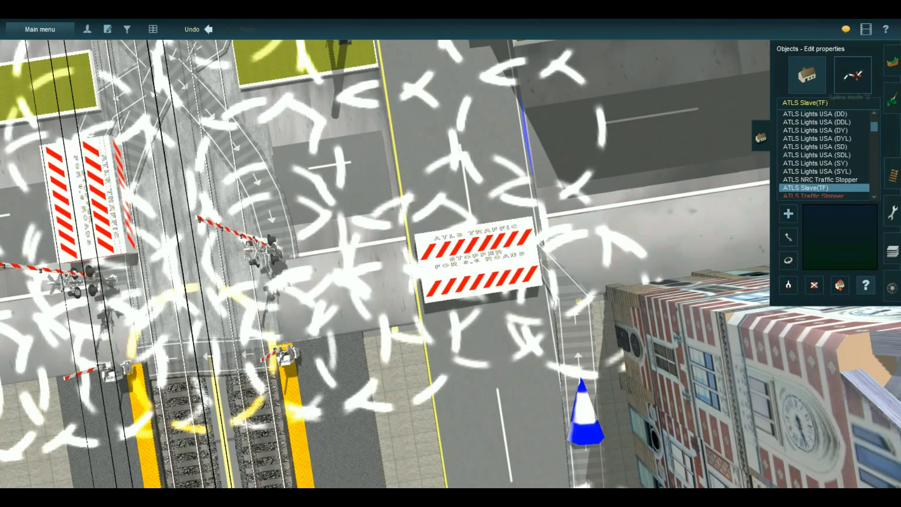
pyautogui.click(793, 300)
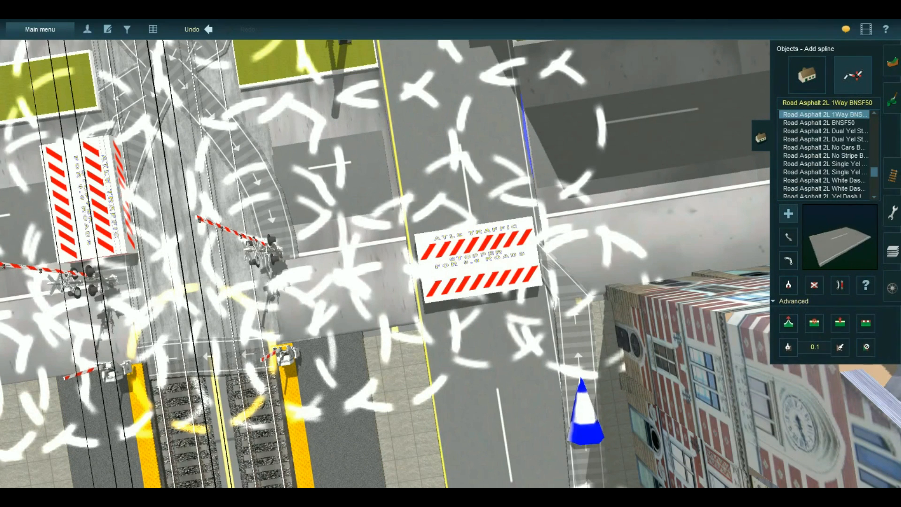
pyautogui.click(840, 323)
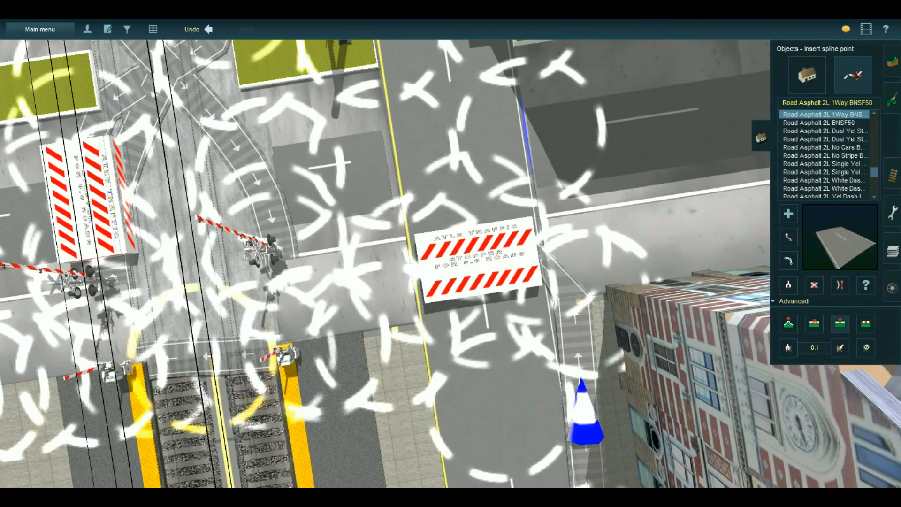
# Step: Delete the road section through the intersection and replace it with an Invisible Road 2L BNSF50 spline
pyautogui.press('Up')
pyautogui.scroll(3, 450, 264)
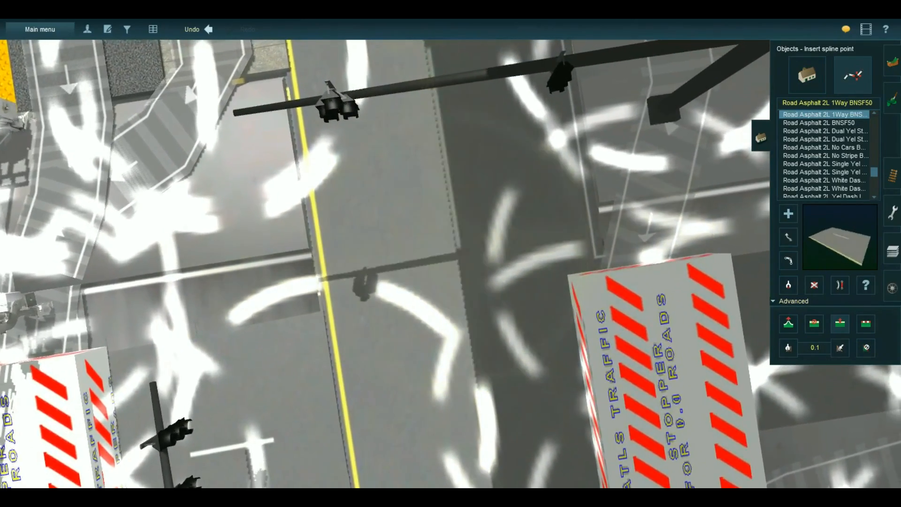
pyautogui.scroll(-3, 450, 264)
pyautogui.press('Down')
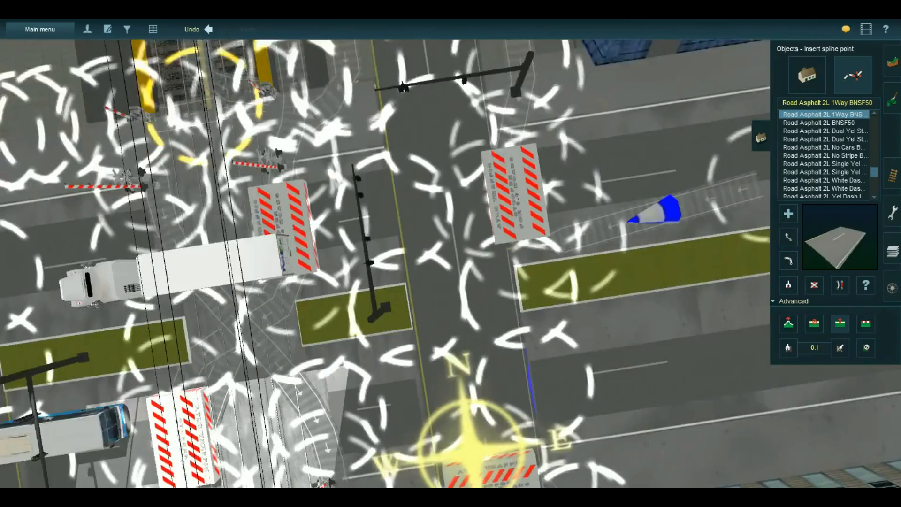
pyautogui.press('Down')
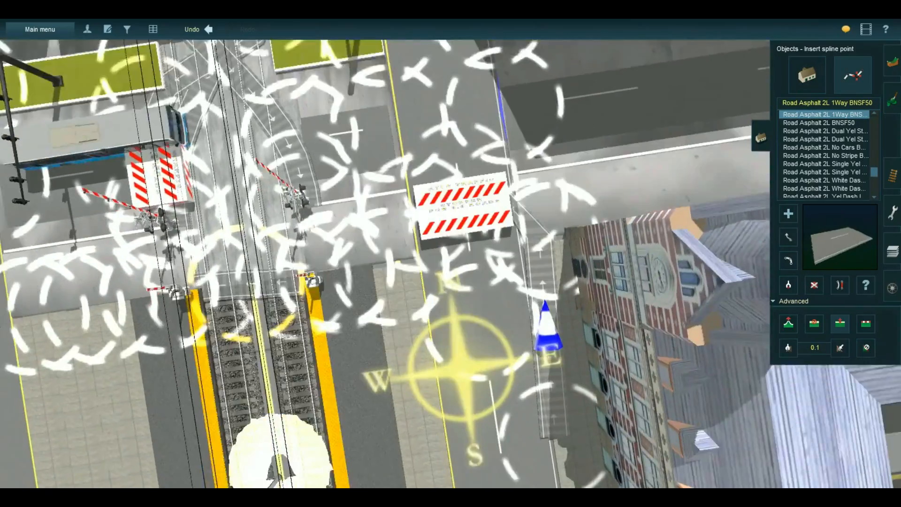
pyautogui.scroll(3, 451, 264)
pyautogui.press('Up')
pyautogui.press('Down')
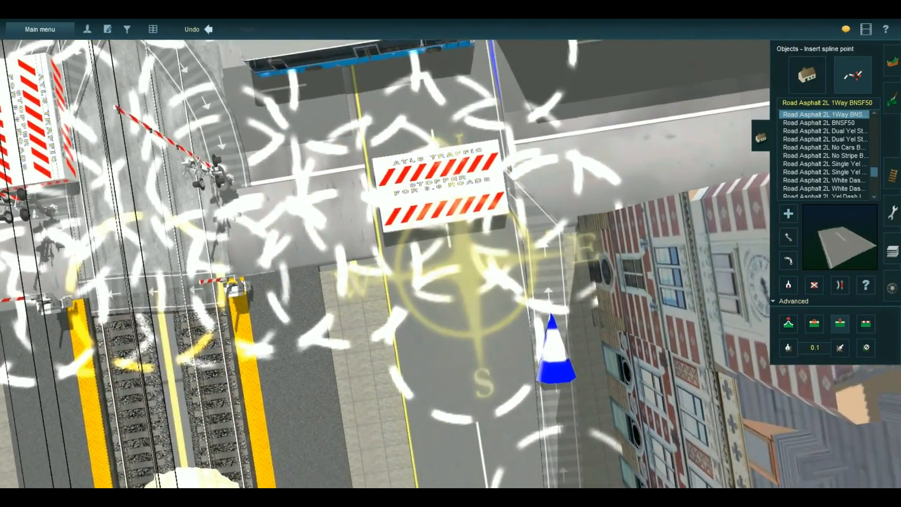
pyautogui.click(814, 285)
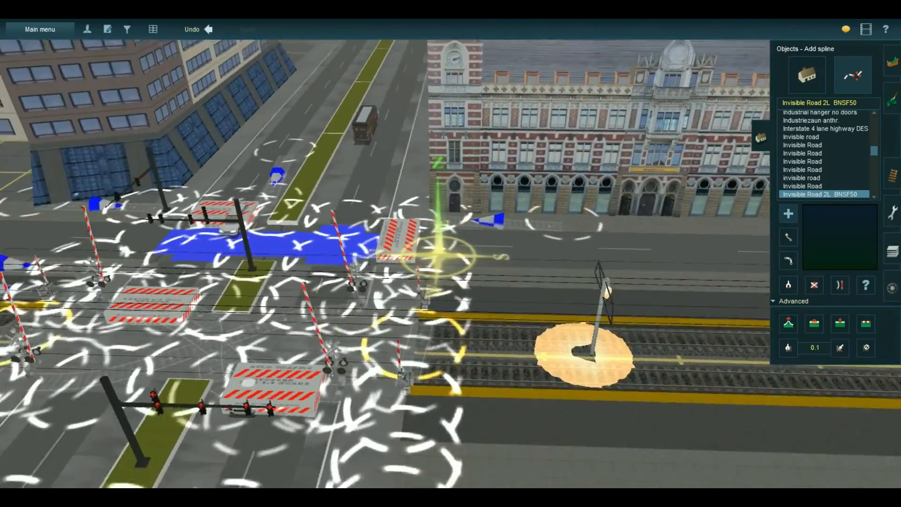
# Step: Add an ATLS NRC Traffic Stopper to the road across the tram tracks, at the edge of the intersection
pyautogui.press('Left')
pyautogui.press('Up')
pyautogui.press('o')
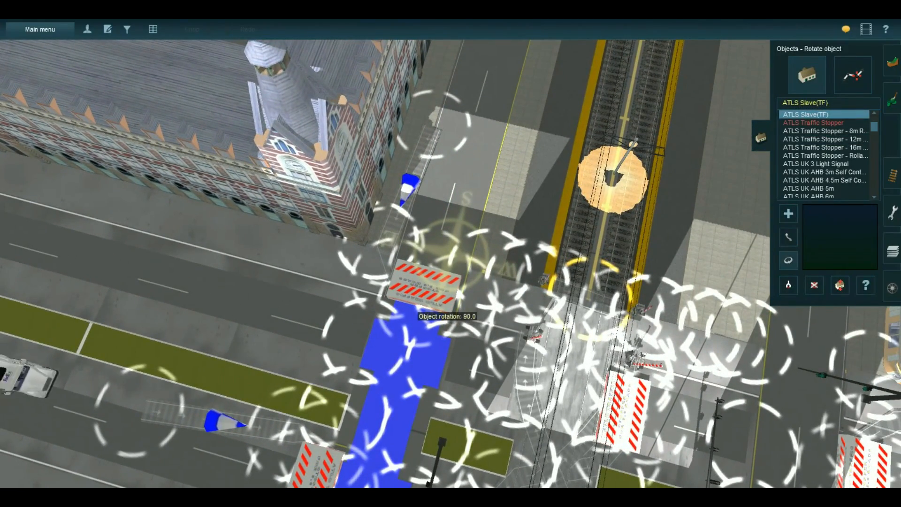
pyautogui.rightClick(469, 362)
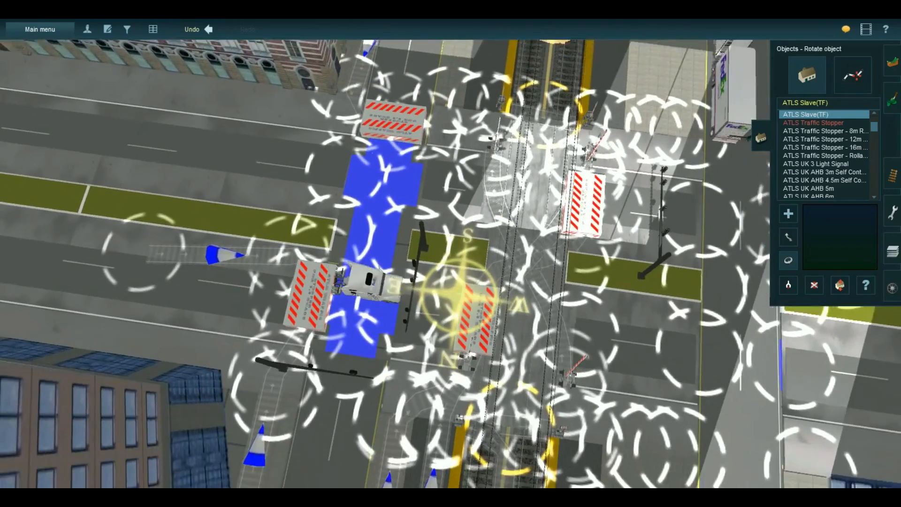
pyautogui.scroll(2, 824, 172)
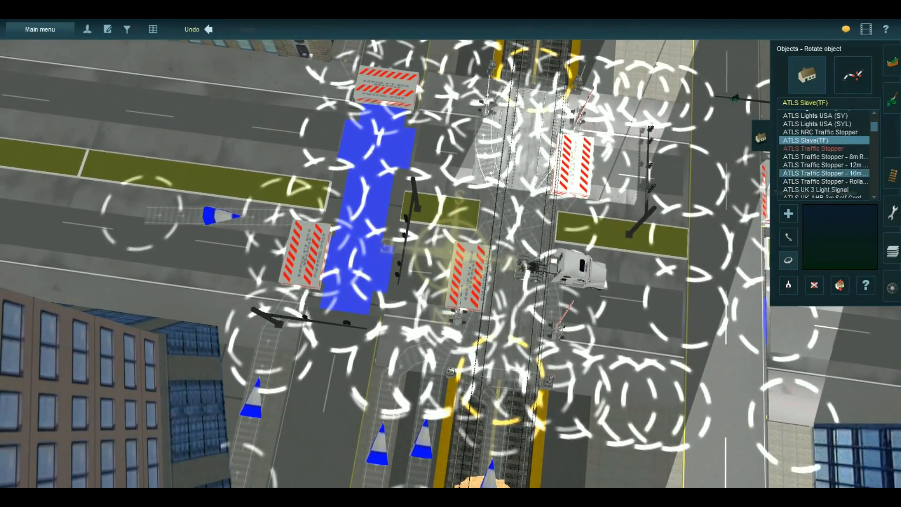
pyautogui.click(824, 132)
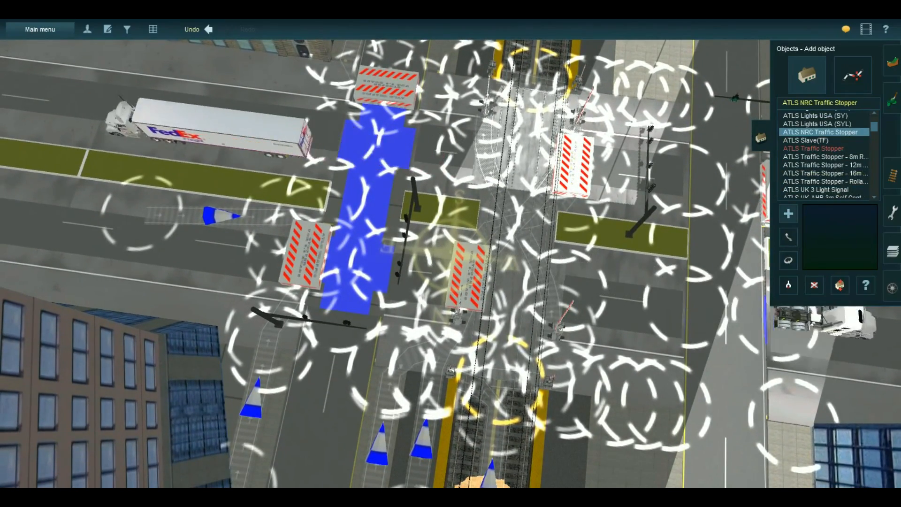
pyautogui.rightClick(563, 300)
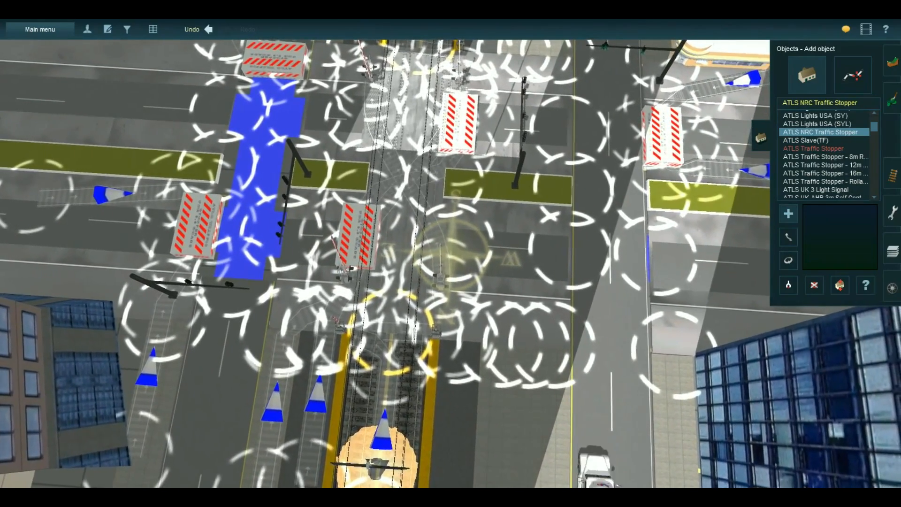
pyautogui.rightClick(632, 277)
pyautogui.scroll(5, 451, 263)
pyautogui.rightClick(394, 252)
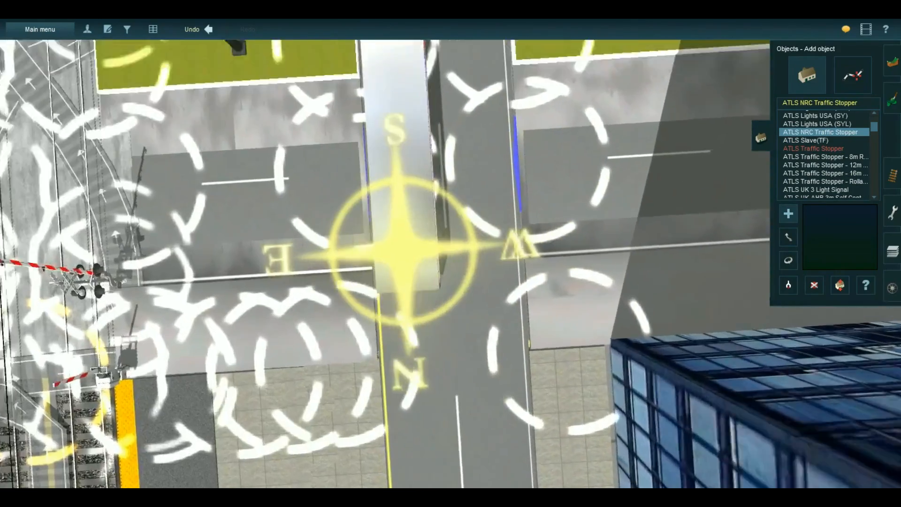
pyautogui.rightClick(484, 281)
pyautogui.scroll(-2, 450, 263)
pyautogui.click(477, 291)
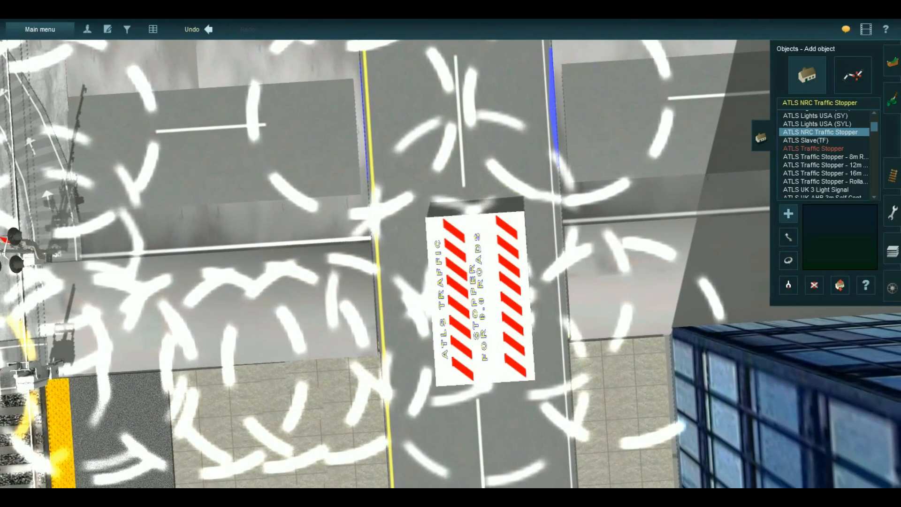
# Step: Rotate the new traffic stopper to 270 degrees and center it across the road
pyautogui.click(788, 260)
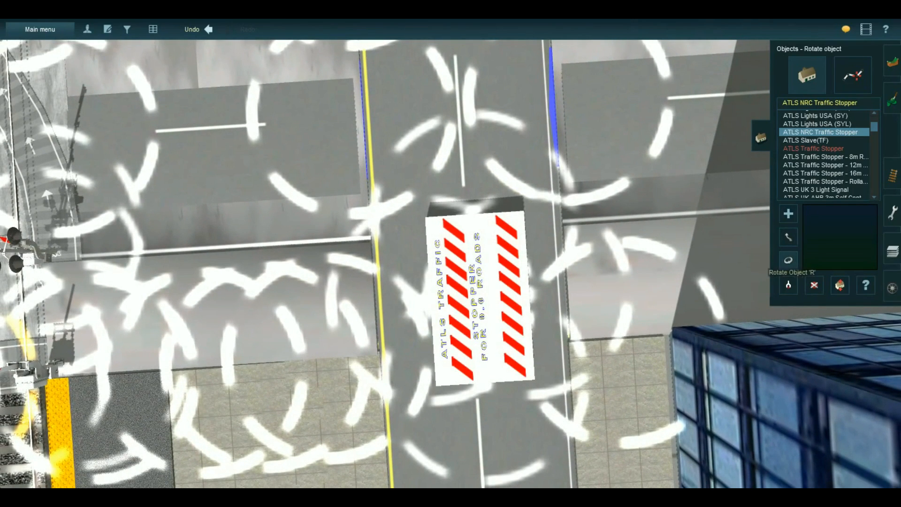
pyautogui.moveTo(479, 284); pyautogui.dragTo(340, 328)
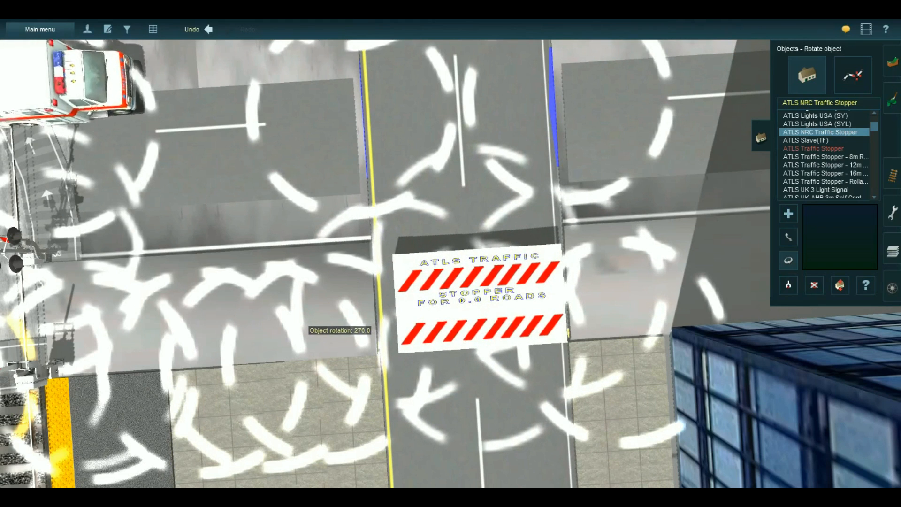
pyautogui.click(788, 237)
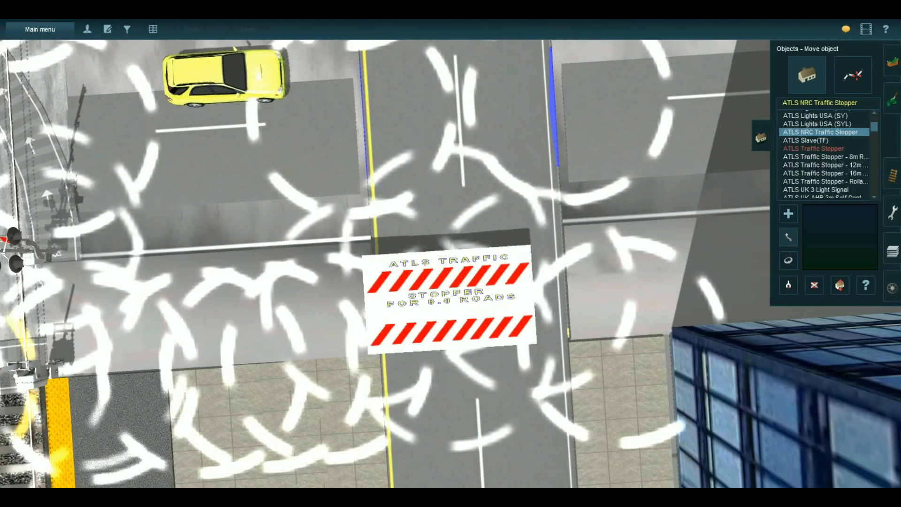
pyautogui.moveTo(456, 260); pyautogui.dragTo(478, 267)
# Step: Fine-tune the traffic stopper's position by nudging it slightly away from the intersection and toward the yellow edge line
pyautogui.click(853, 75)
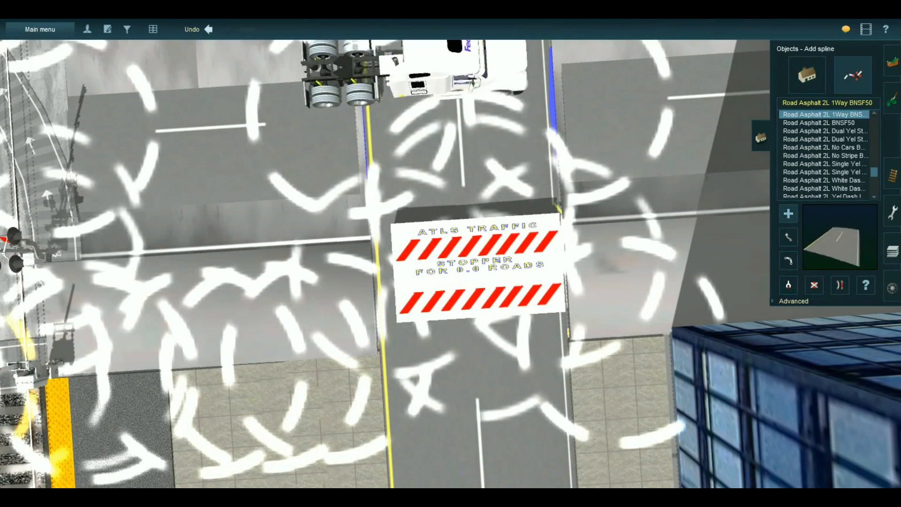
pyautogui.click(814, 285)
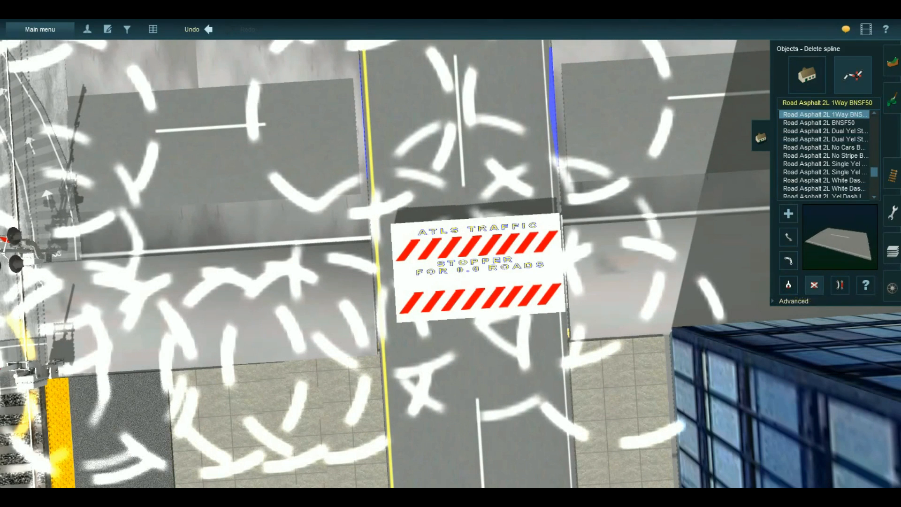
pyautogui.click(807, 75)
pyautogui.click(788, 237)
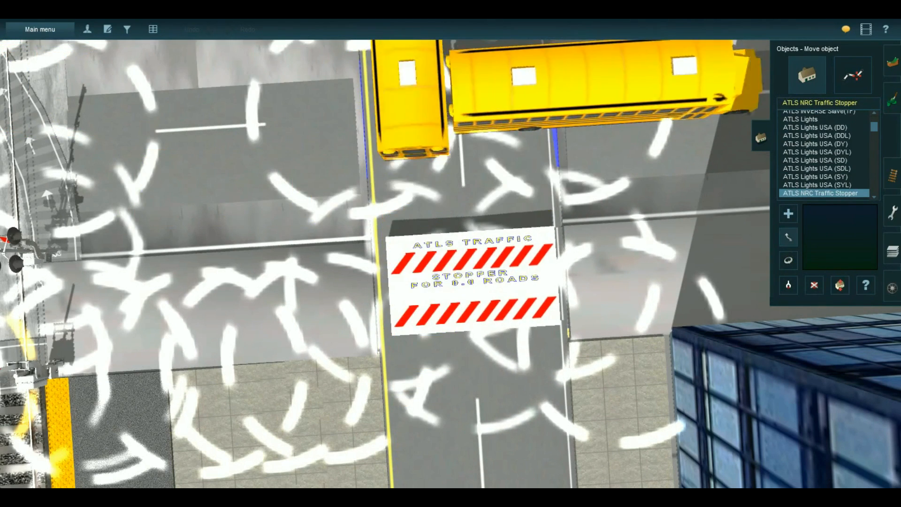
pyautogui.moveTo(470, 283); pyautogui.dragTo(470, 285)
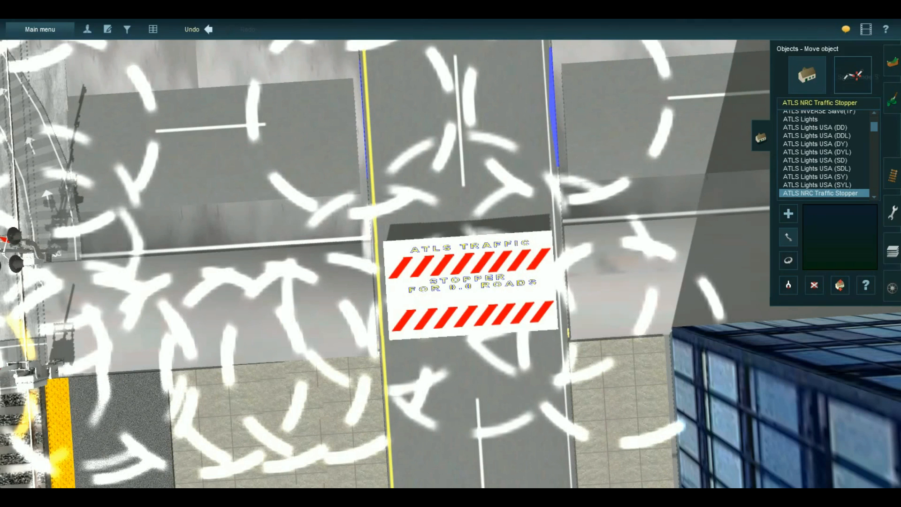
# Step: Insert spline points in the road just beyond the new traffic stopper and at the opposite edge of the intersection
pyautogui.click(853, 75)
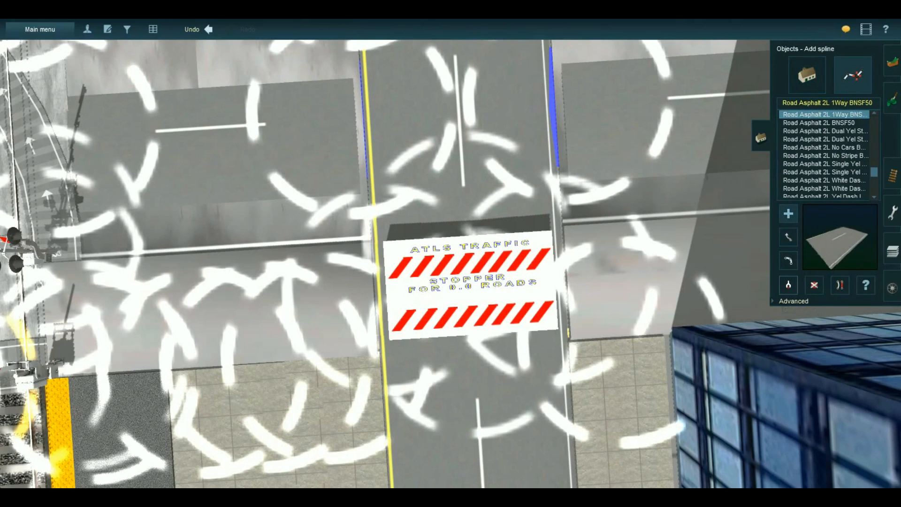
pyautogui.click(794, 301)
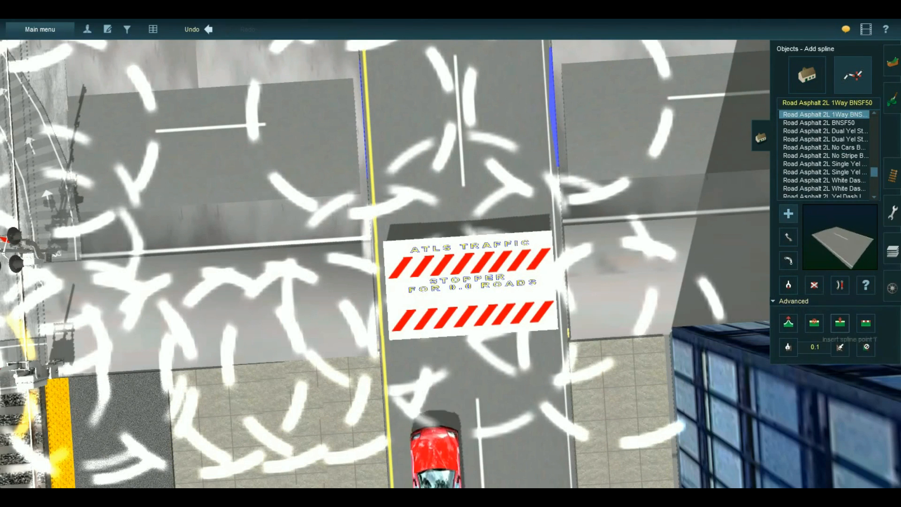
pyautogui.click(839, 323)
pyautogui.scroll(-3, 451, 263)
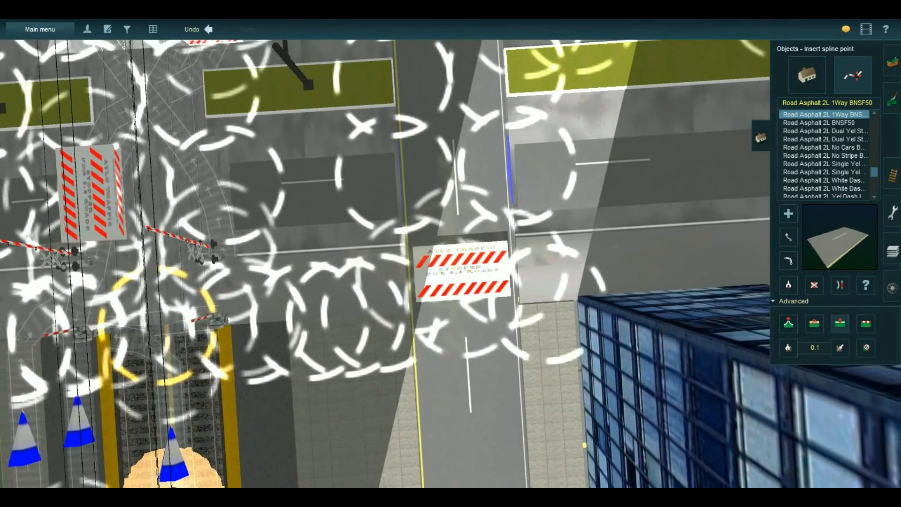
pyautogui.click(469, 377)
pyautogui.moveTo(462, 185); pyautogui.dragTo(437, 170, button='right')
pyautogui.scroll(3, 455, 225)
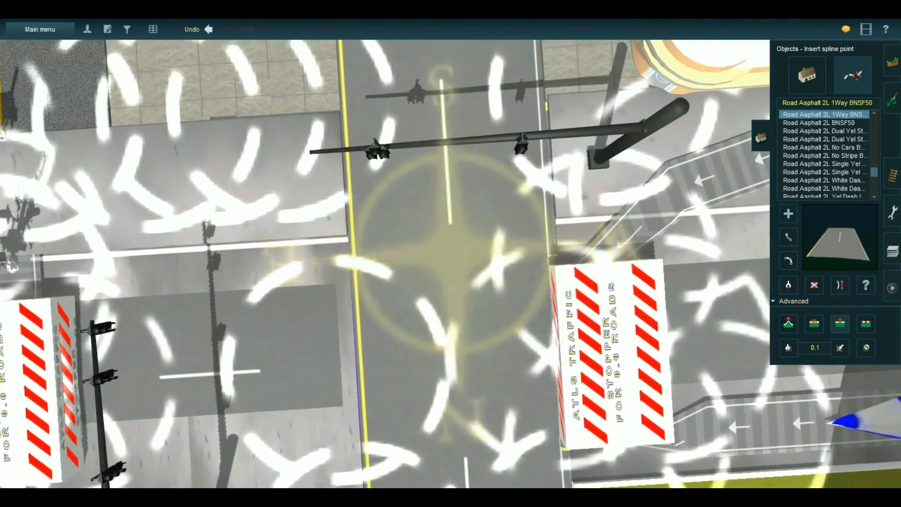
pyautogui.scroll(3, 450, 251)
pyautogui.rightClick(452, 206)
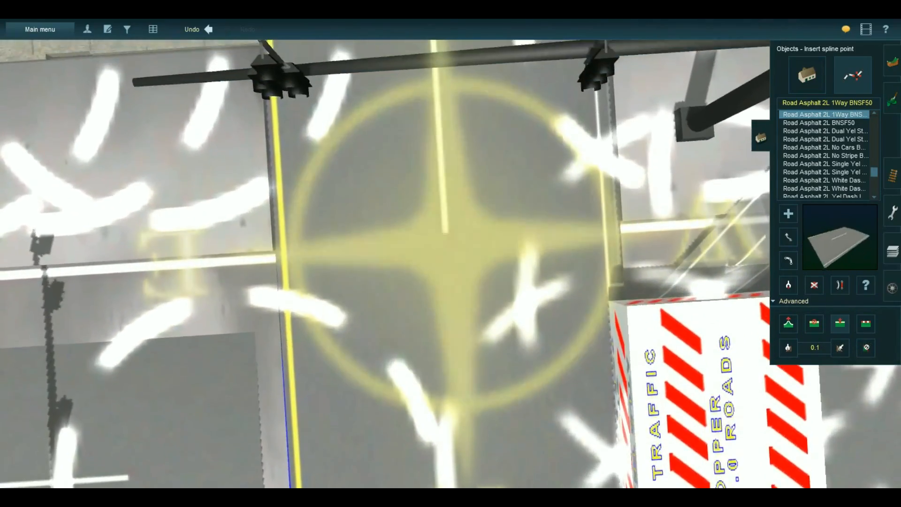
# Step: Replace the road section between the inserted points with an Invisible Road 2L BNSF50 spline
pyautogui.scroll(-5, 450, 263)
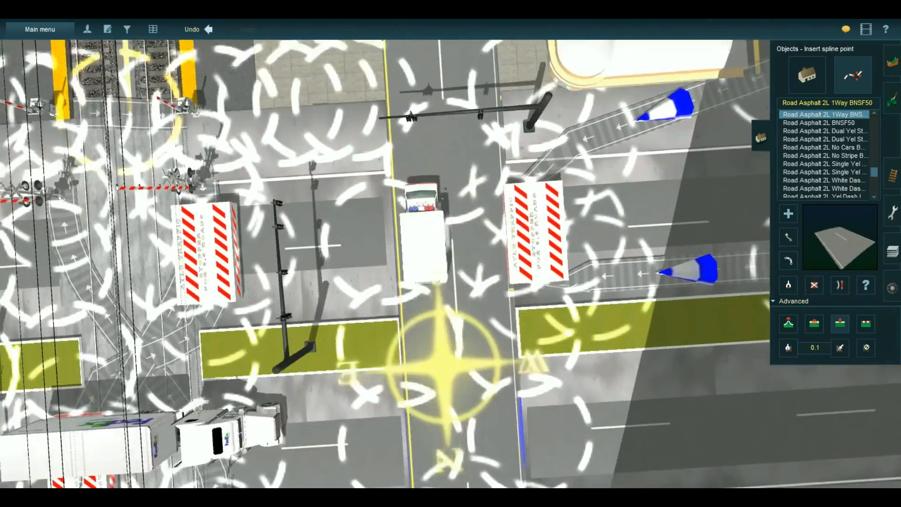
pyautogui.scroll(5, 451, 263)
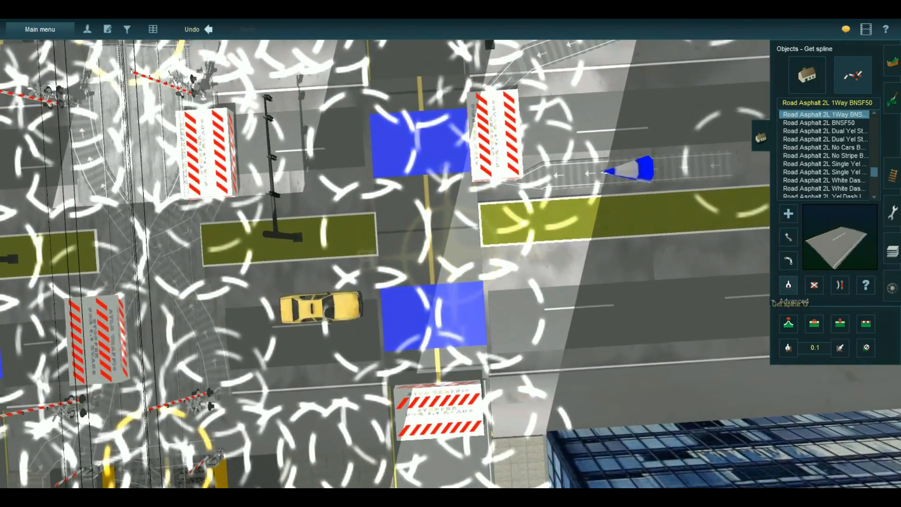
pyautogui.click(824, 194)
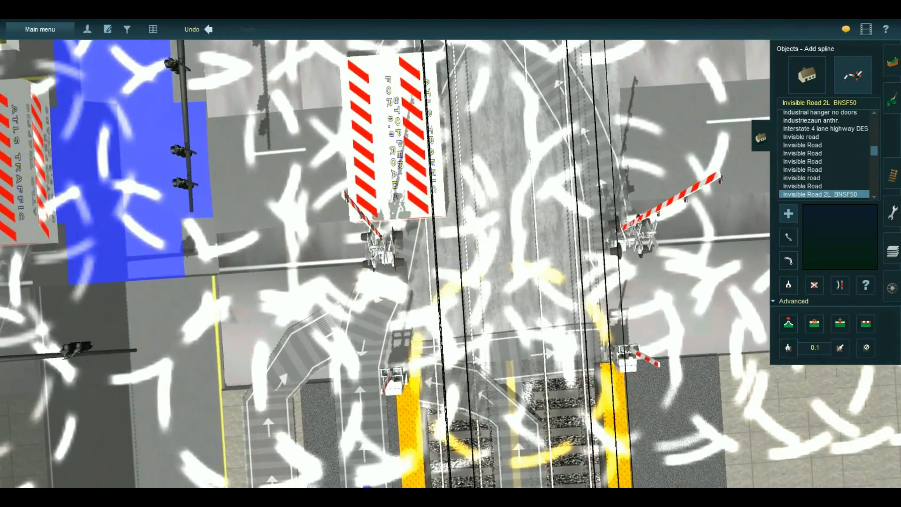
# Step: Lay a Conc Slab 10 m spline over the invisible road, across the intersection up to the new traffic stopper
pyautogui.scroll(10, 826, 155)
pyautogui.click(823, 194)
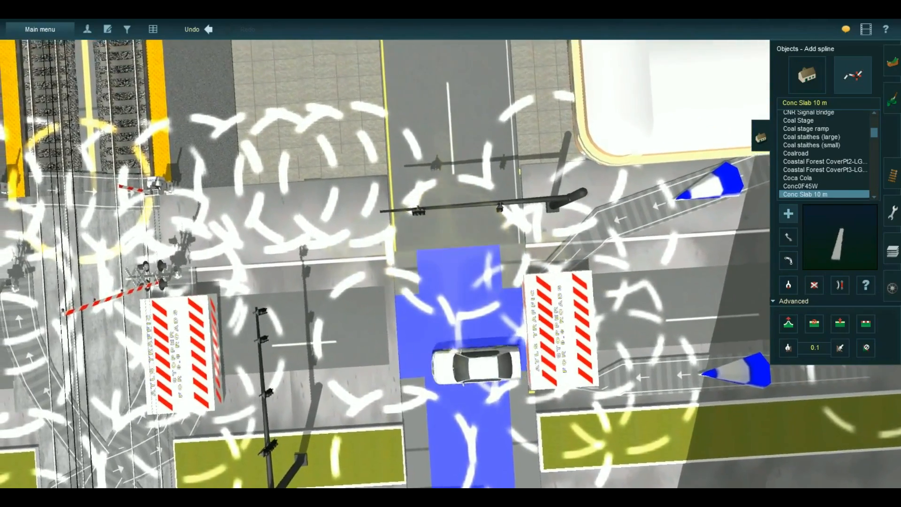
pyautogui.press('Right')
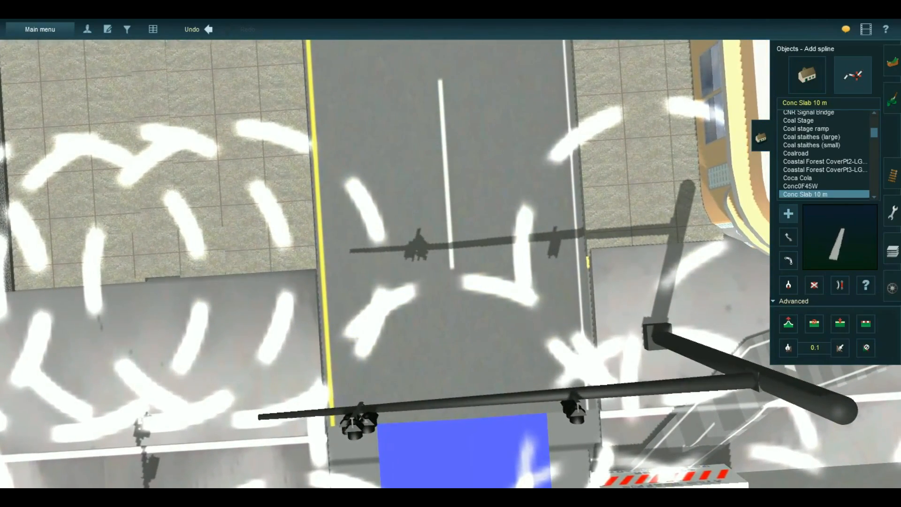
pyautogui.press('Down')
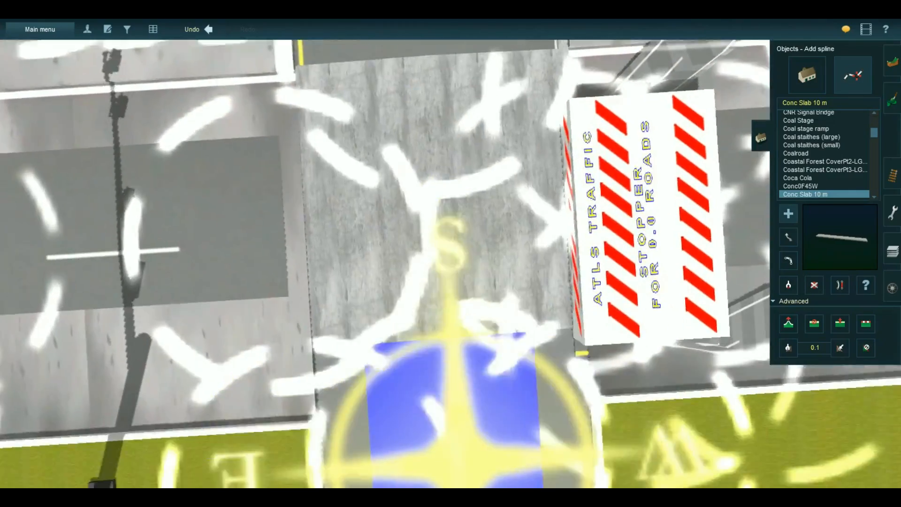
pyautogui.press('Down')
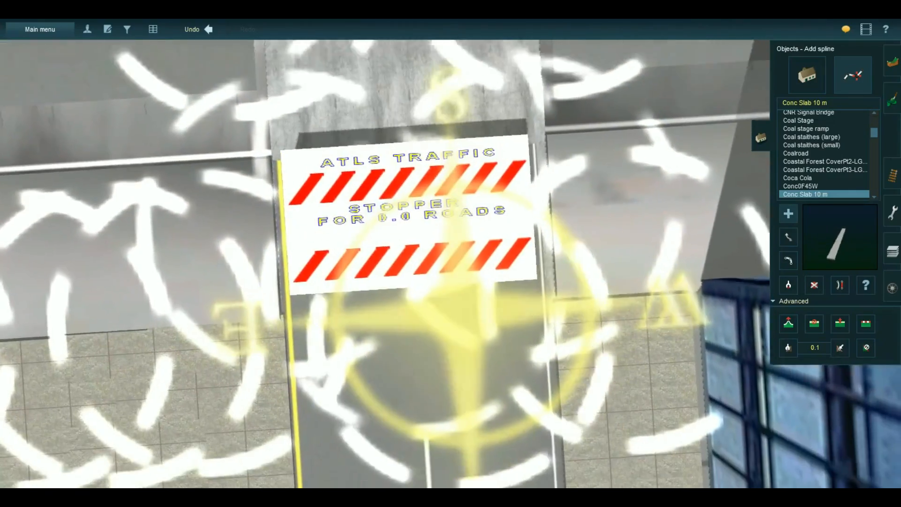
pyautogui.press('Down')
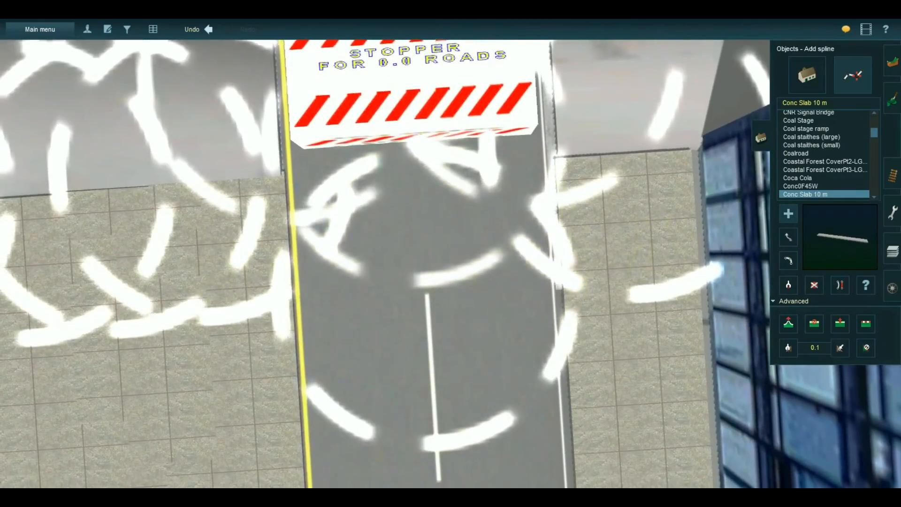
pyautogui.press('Down')
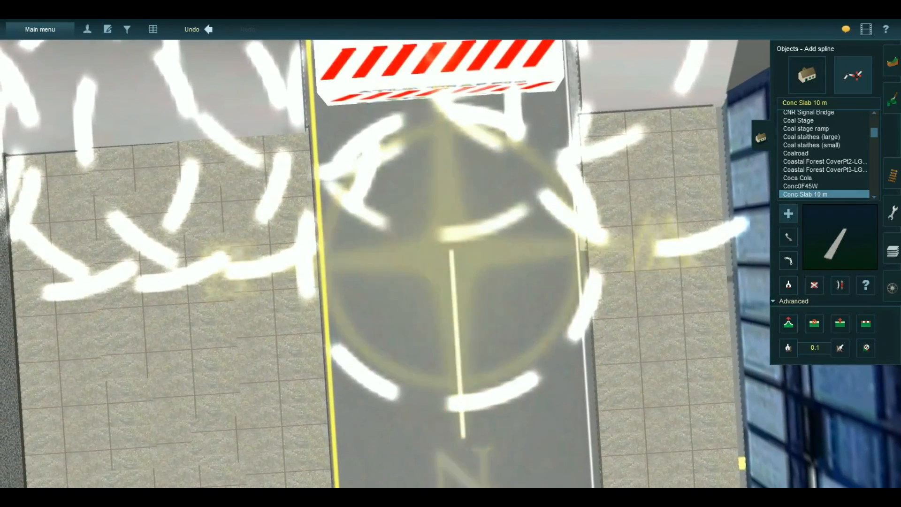
pyautogui.press('Up')
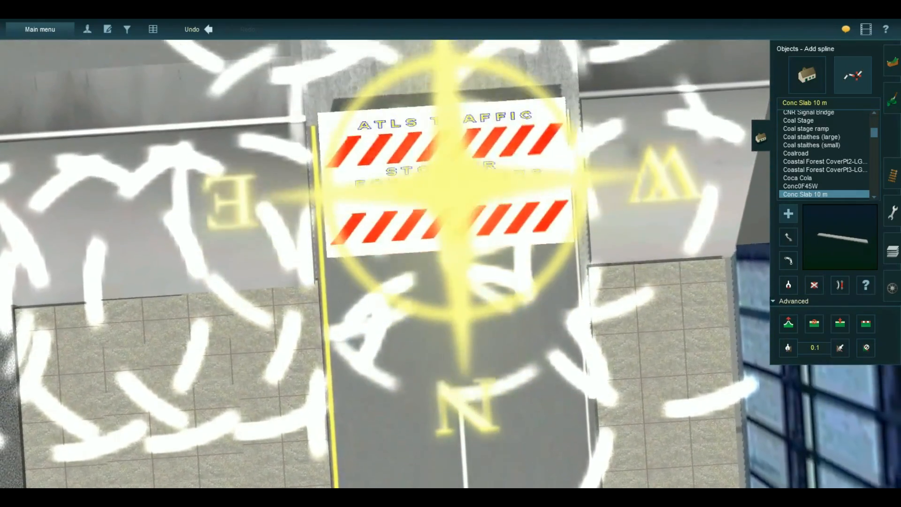
pyautogui.press('Down')
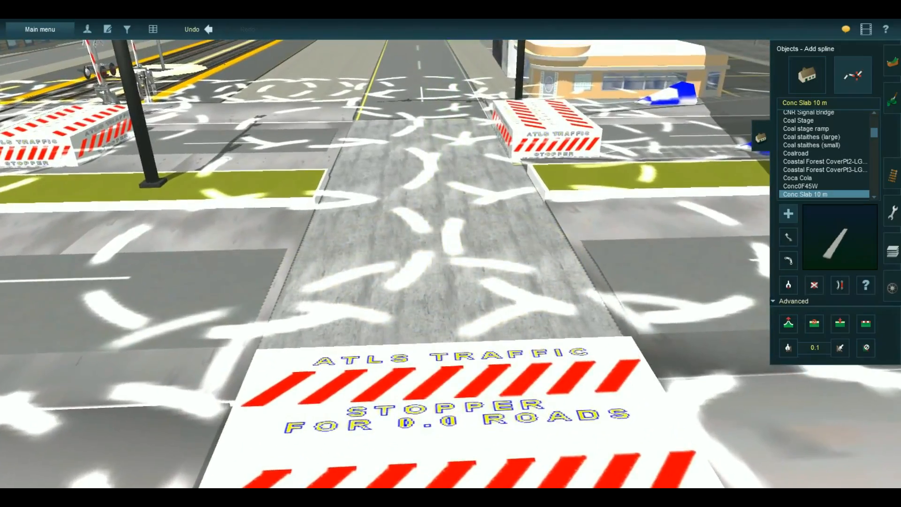
# Step: Cover the invisible road on the other side of the tram tracks with a Conc Slab 10 m spline
pyautogui.press('Left')
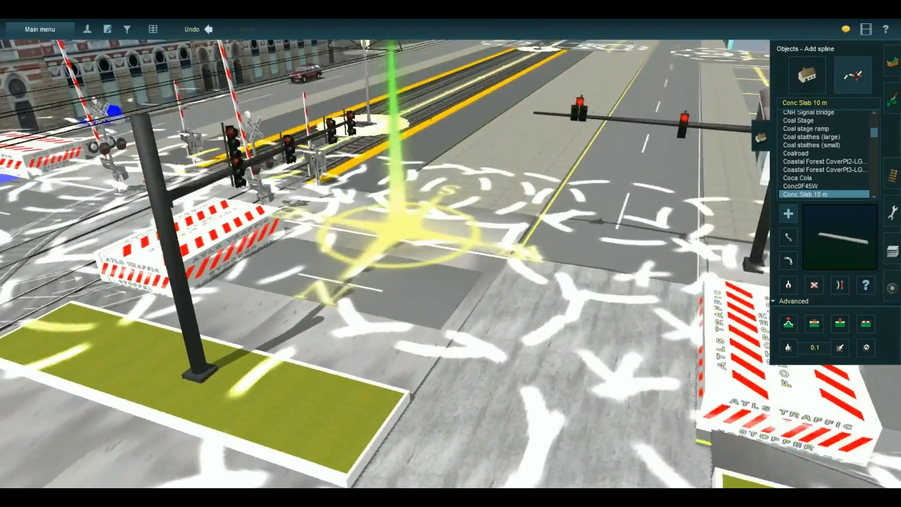
pyautogui.press('Left')
pyautogui.press('Down')
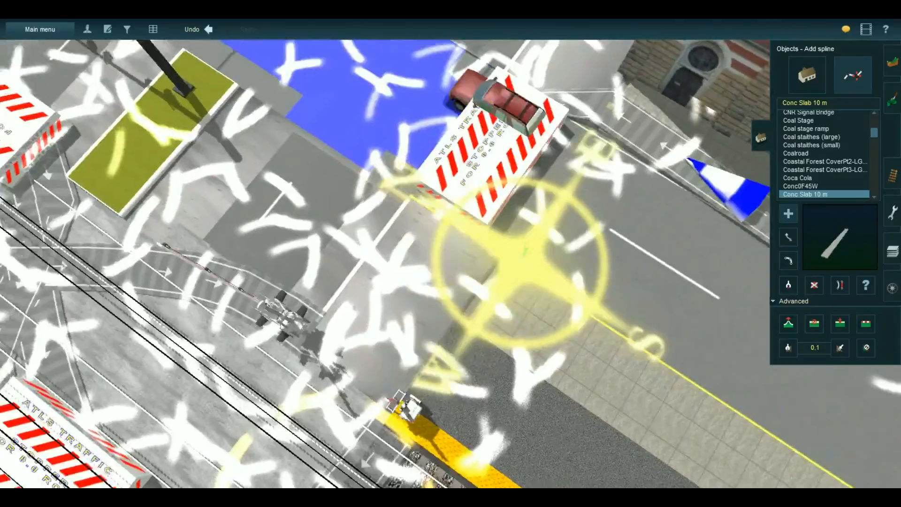
pyautogui.press('pageup')
pyautogui.press('pageup')
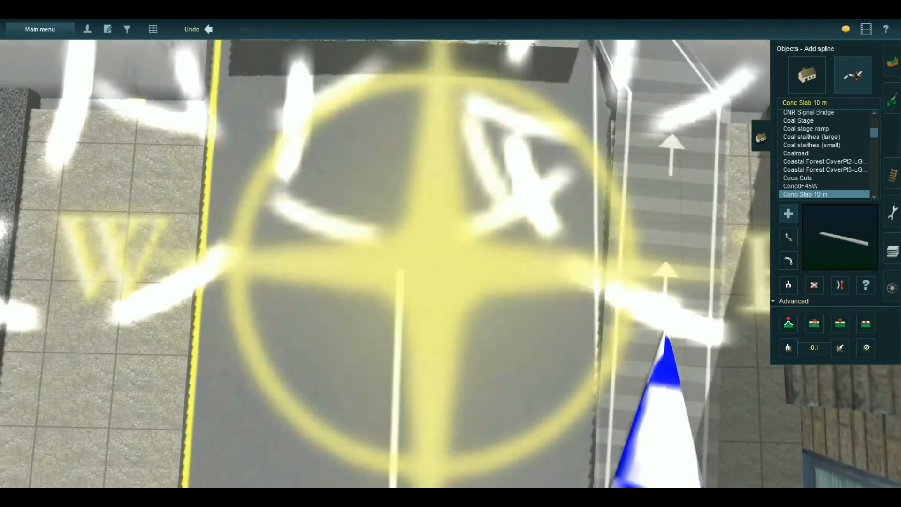
pyautogui.press('pagedown')
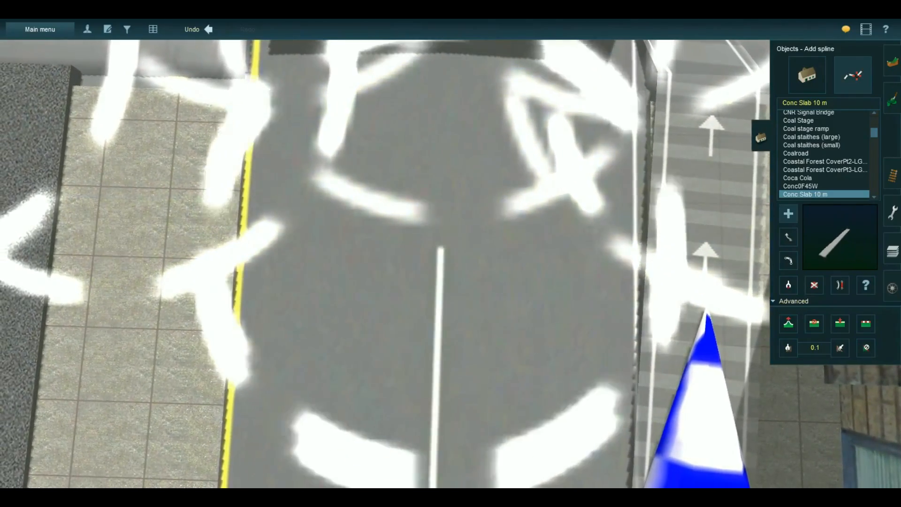
pyautogui.press('Up')
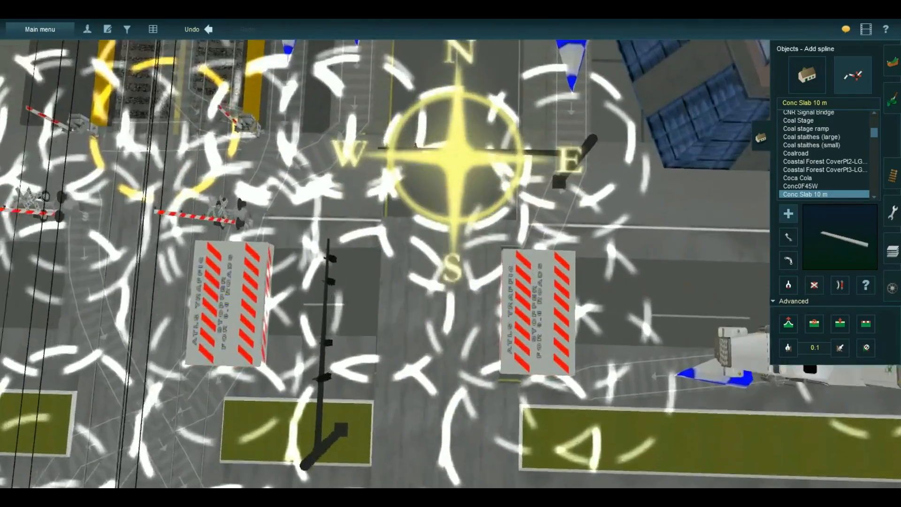
pyautogui.press('pageup')
pyautogui.press('Up')
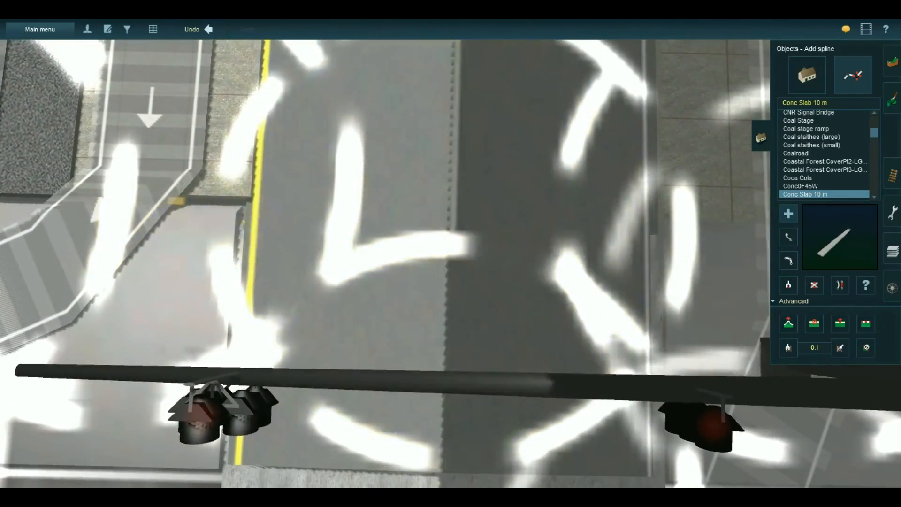
pyautogui.press('pagedown')
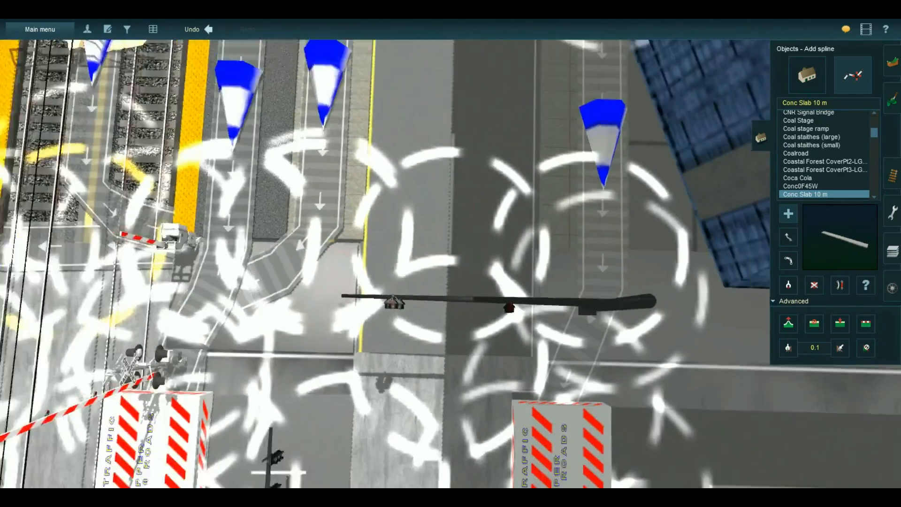
# Step: Look over the whole intersection, checking the traffic stoppers, concrete slabs and traffic from several angles
pyautogui.press('Down')
pyautogui.press('Left')
pyautogui.press('pagedown')
pyautogui.press('Left')
pyautogui.press('Down')
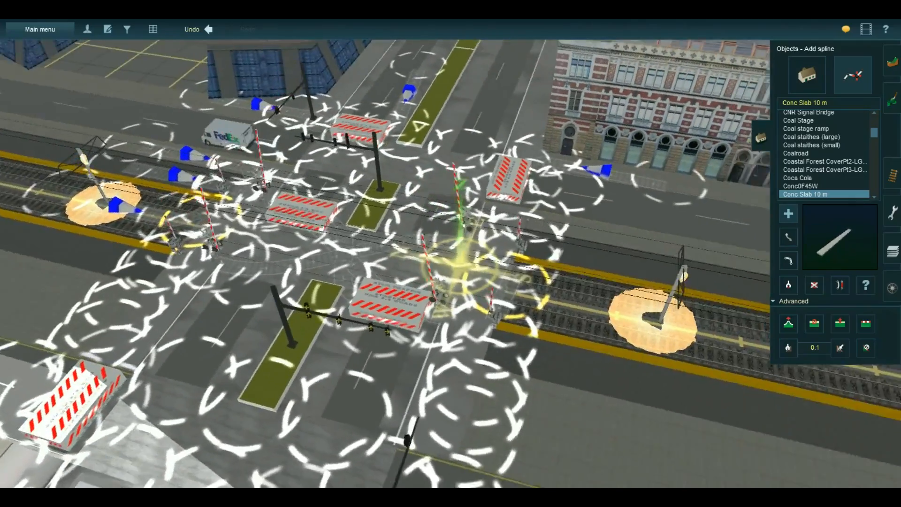
pyautogui.press('pageup')
pyautogui.press('Left')
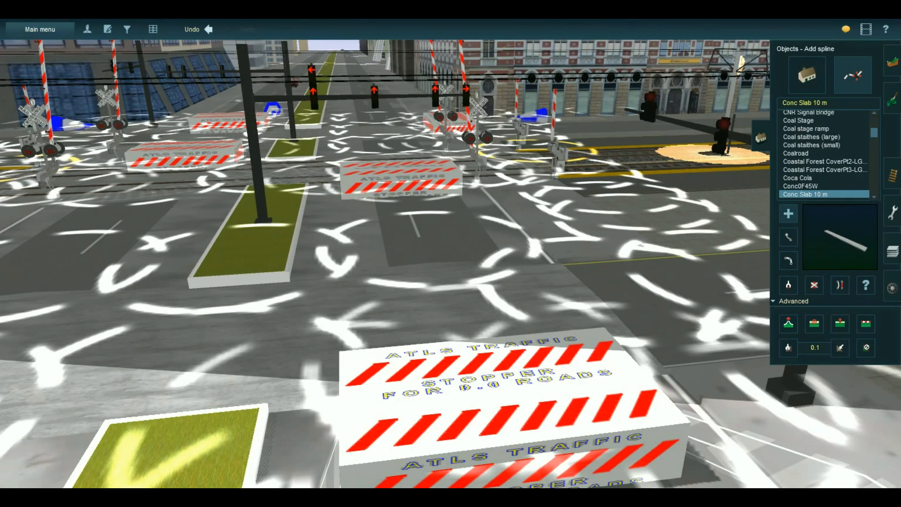
pyautogui.rightClick(331, 235)
# Step: Save the session, overwriting the existing one
pyautogui.hotkey('ctrl', 's')
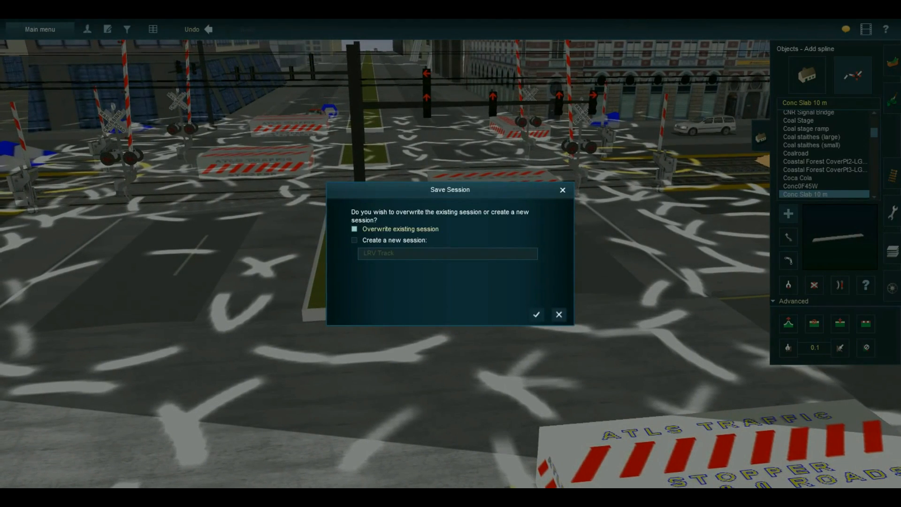
pyautogui.press('Return')
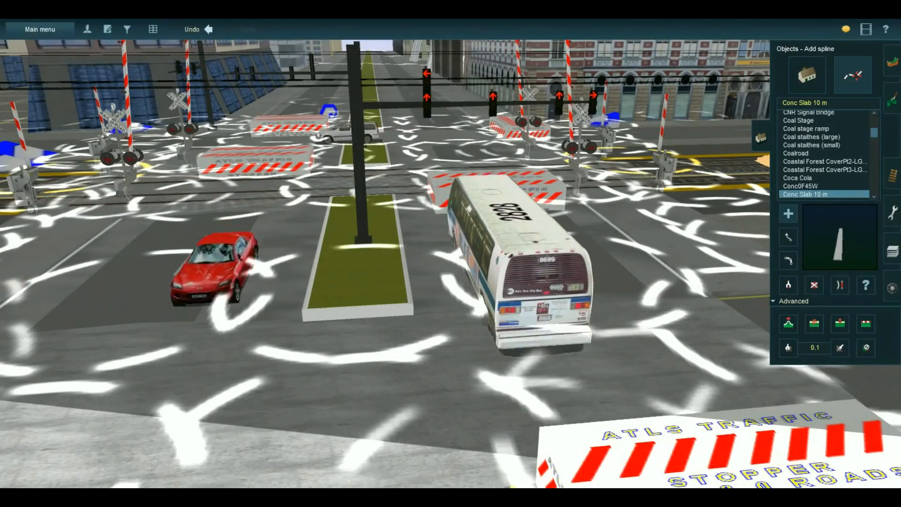
pyautogui.hotkey('ctrl', 's')
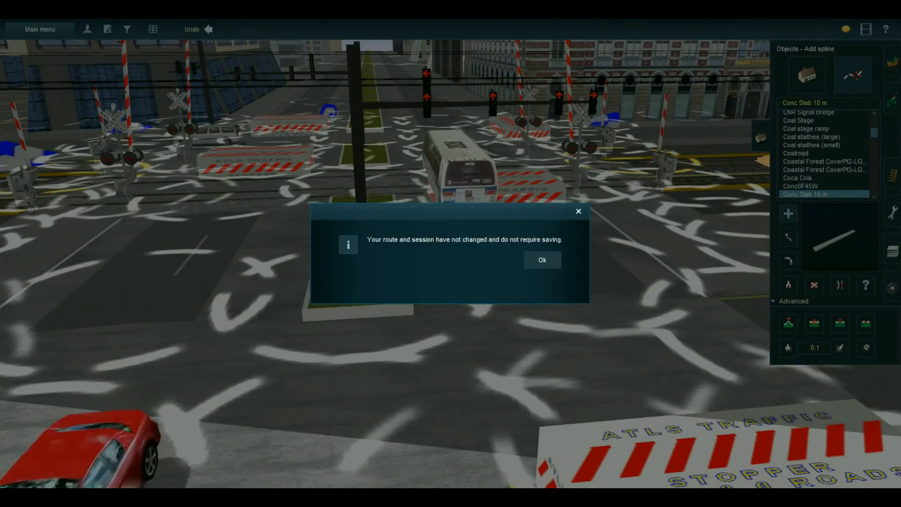
pyautogui.press('Return')
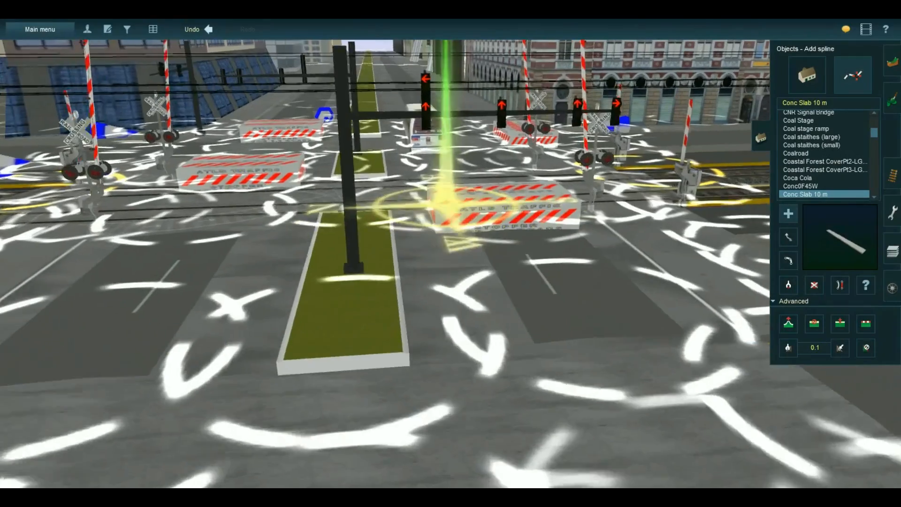
# Step: Open the properties of the ATLS Trigger on the tram track outside the intersection
pyautogui.press('Up')
pyautogui.press('Right')
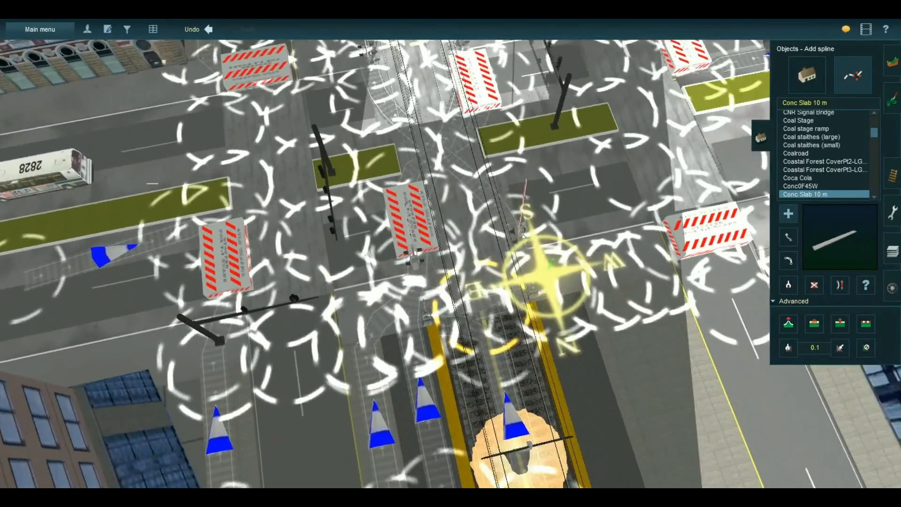
pyautogui.press('Right')
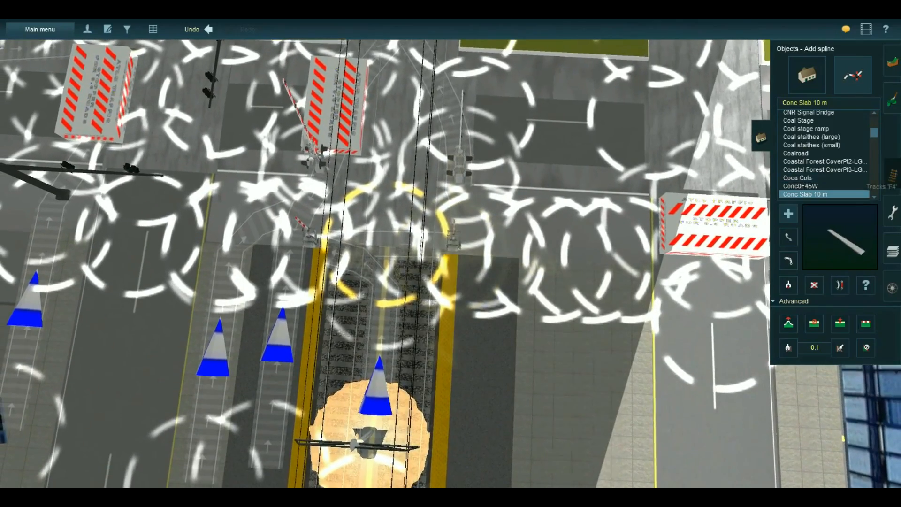
pyautogui.click(892, 175)
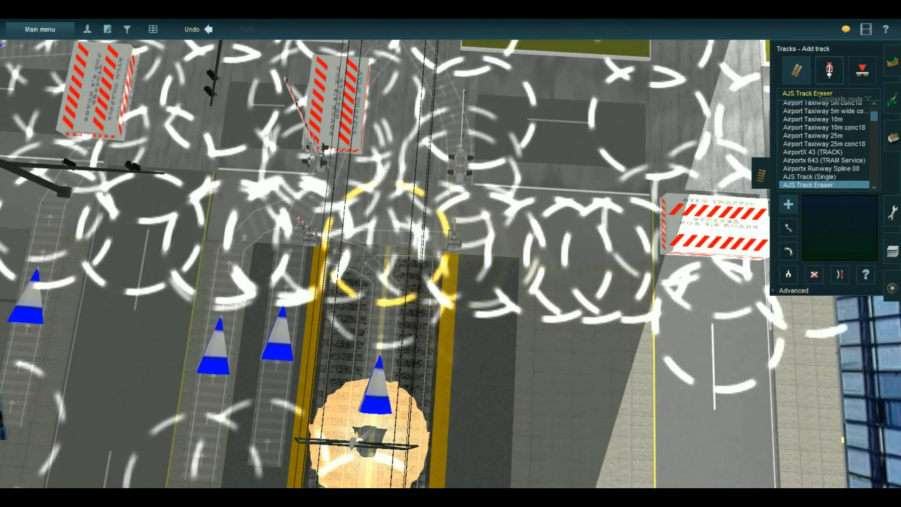
pyautogui.press('y')
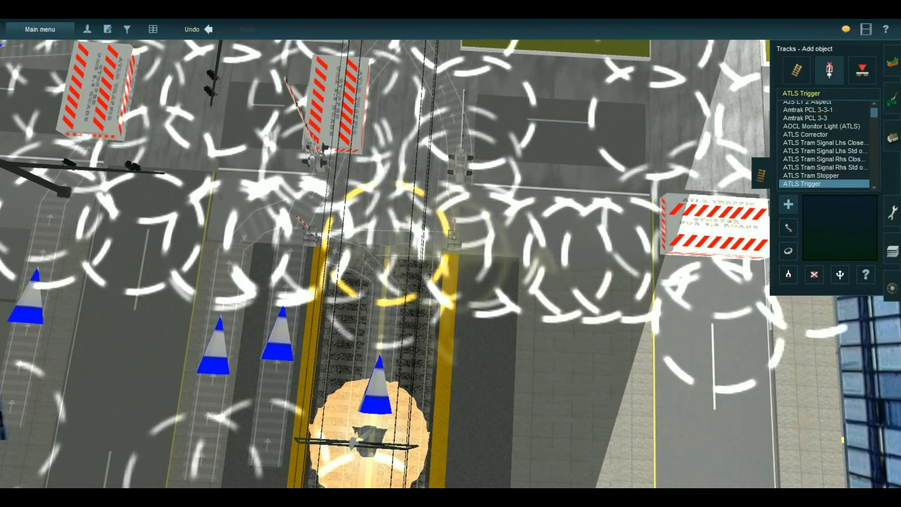
pyautogui.scroll(-3, 484, 408)
pyautogui.moveTo(485, 408); pyautogui.dragTo(517, 298, button='right')
pyautogui.press('Right')
pyautogui.press('Left')
pyautogui.scroll(2, 517, 297)
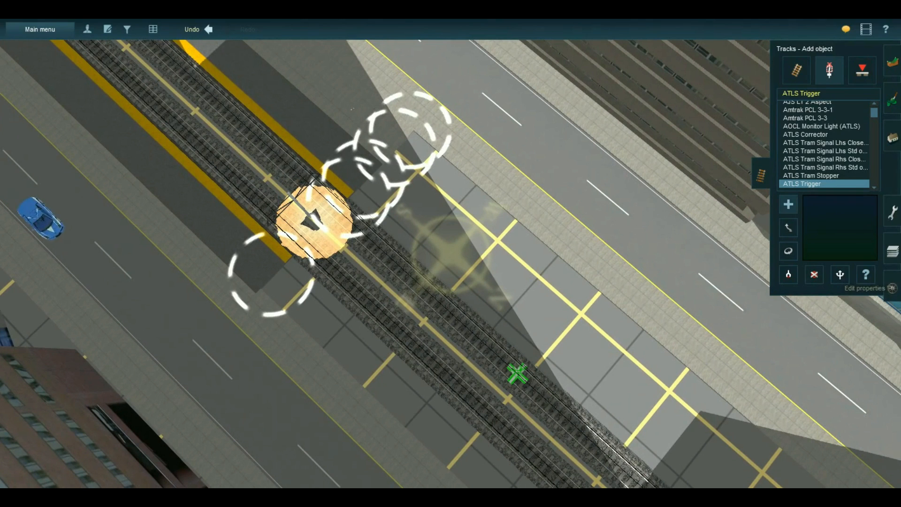
pyautogui.click(865, 275)
pyautogui.click(314, 221)
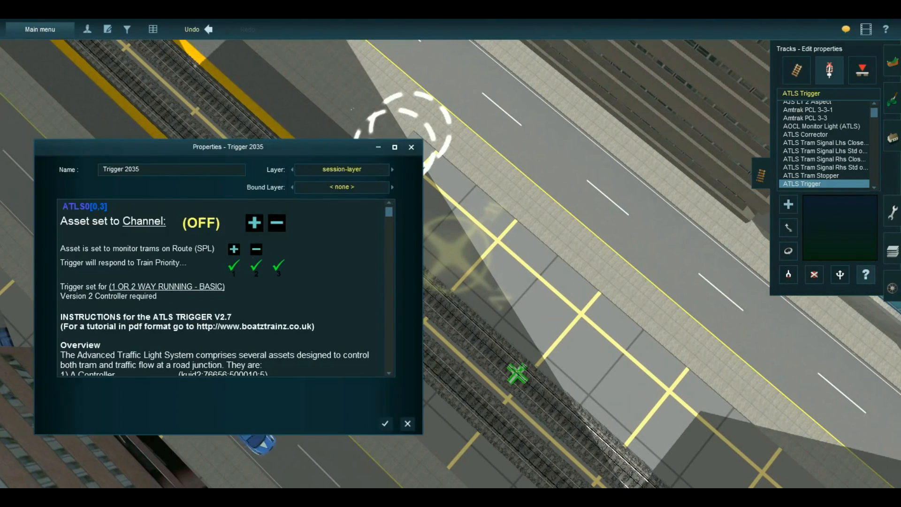
# Step: Set the channel of the ATLS Trigger on the tram track outside the intersection and apply the change
pyautogui.click(253, 223)
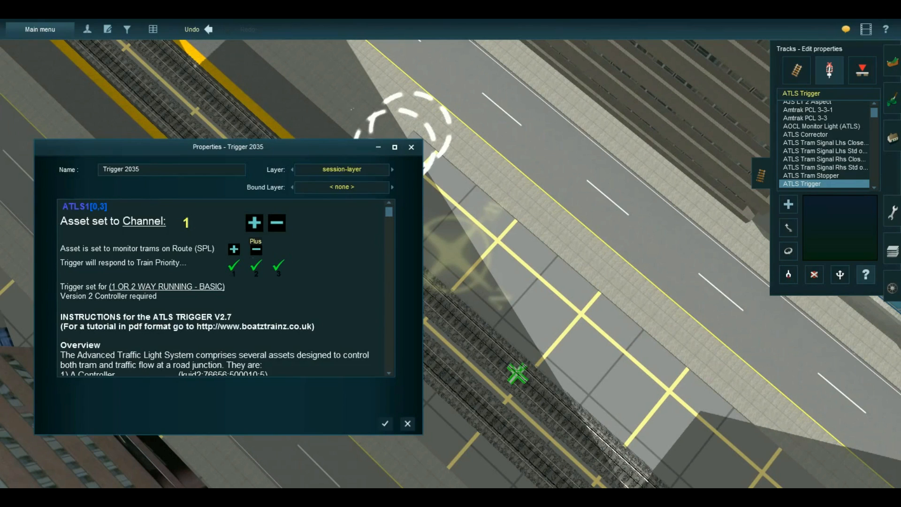
pyautogui.click(254, 224)
pyautogui.click(254, 223)
pyautogui.click(254, 223)
pyautogui.click(385, 423)
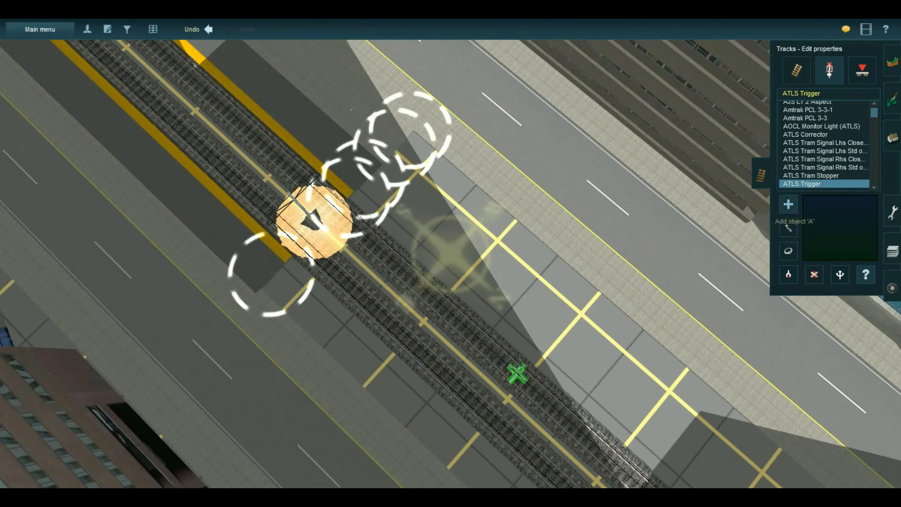
# Step: Place another ATLS Trigger on the same tram track, between the outer trigger and the intersection
pyautogui.click(789, 204)
pyautogui.rightClick(70, 97)
pyautogui.rightClick(254, 75)
pyautogui.scroll(-3, 451, 264)
pyautogui.rightClick(448, 108)
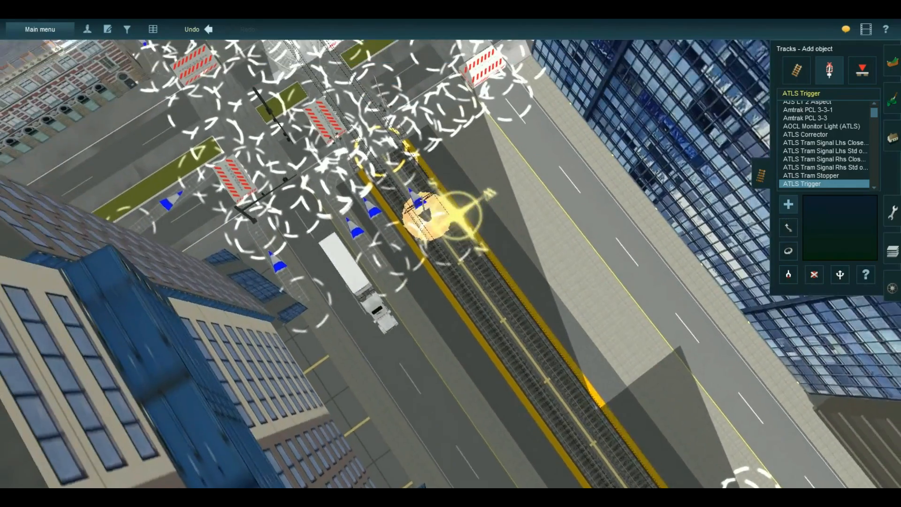
pyautogui.rightClick(470, 291)
pyautogui.scroll(5, 451, 264)
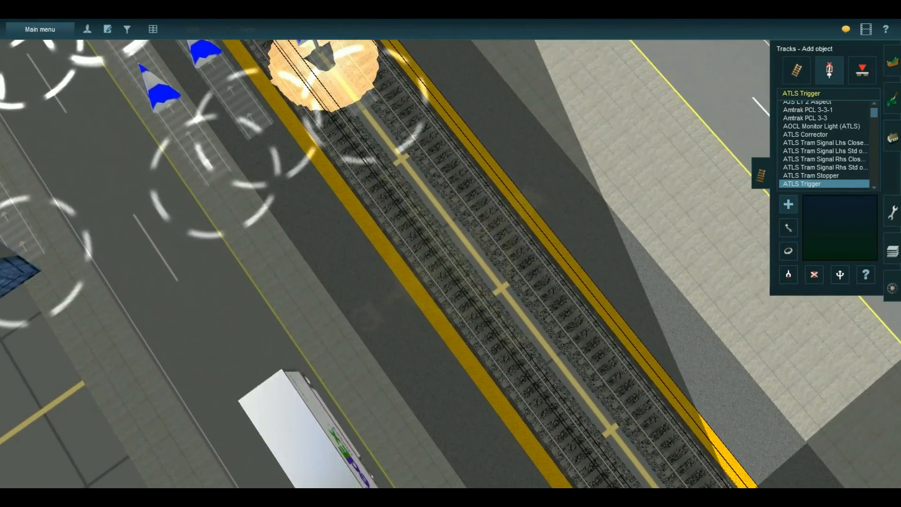
pyautogui.click(514, 239)
# Step: Assign a channel to the ATLS Trigger nearer the intersection and apply its properties
pyautogui.click(866, 275)
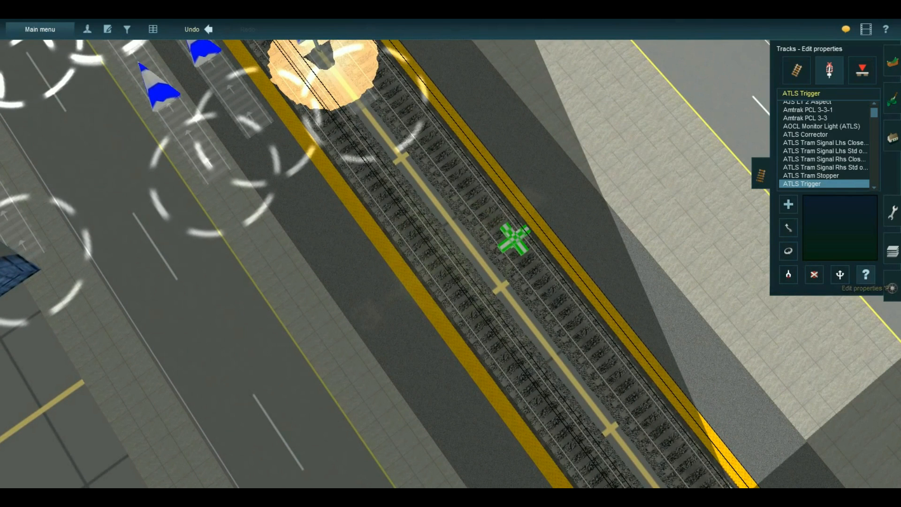
pyautogui.click(514, 238)
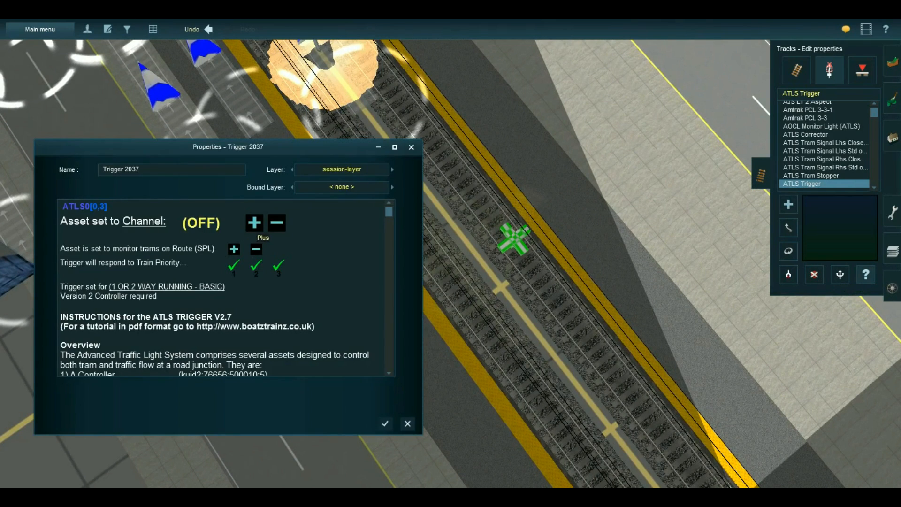
pyautogui.click(254, 222)
pyautogui.click(254, 222)
pyautogui.click(385, 424)
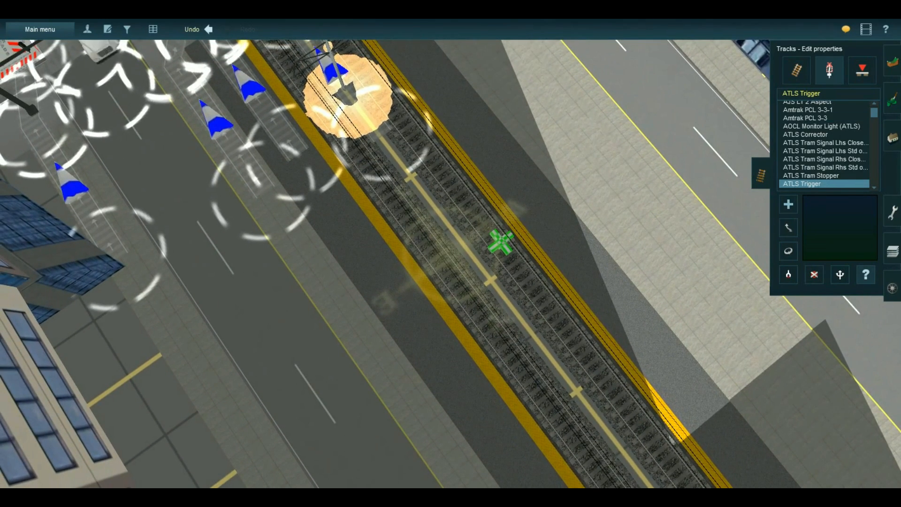
# Step: Set the radius of the ATLS Trigger nearer the intersection to 1 m
pyautogui.click(862, 70)
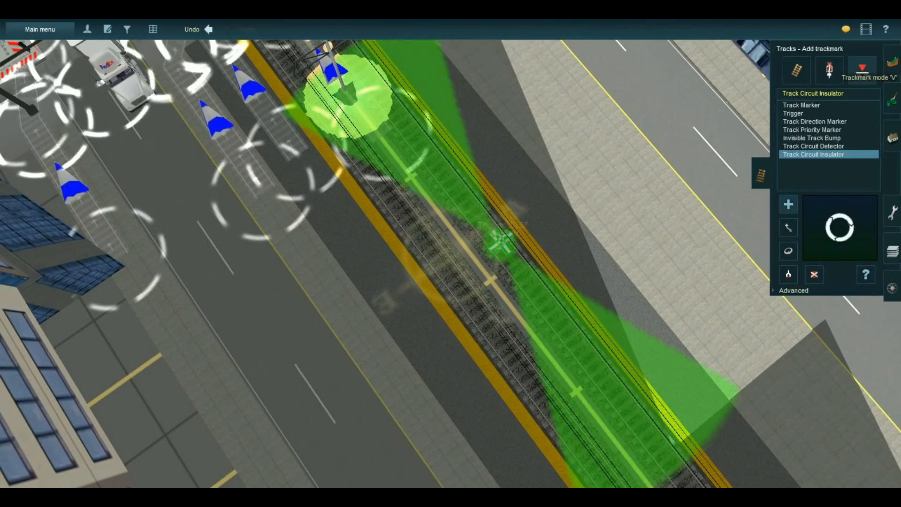
pyautogui.click(793, 290)
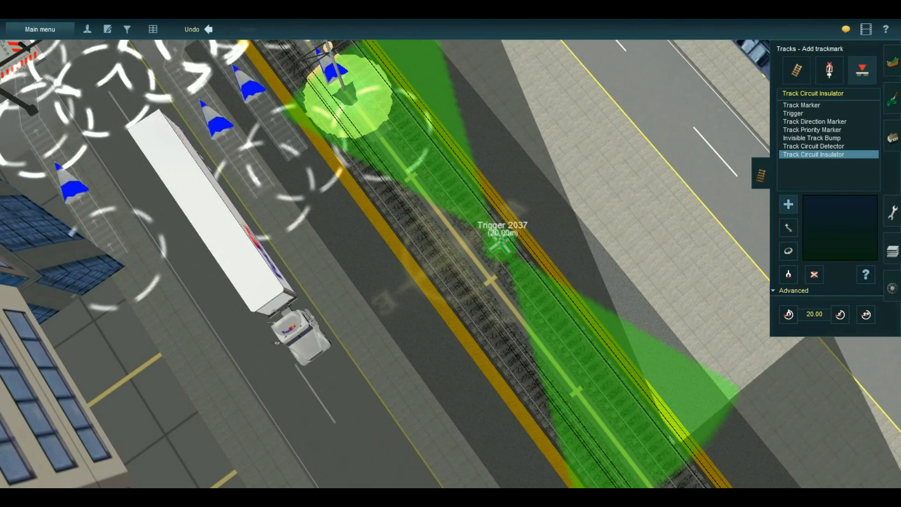
pyautogui.click(813, 314)
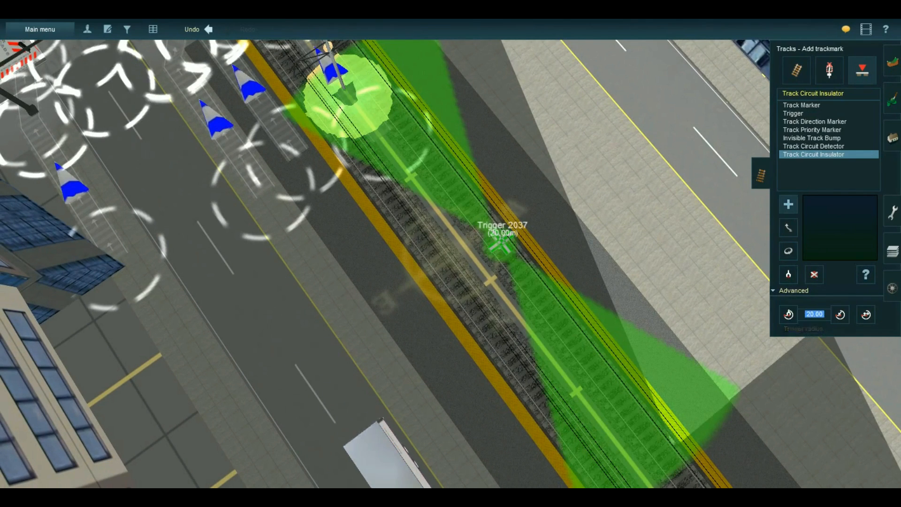
pyautogui.write('1')
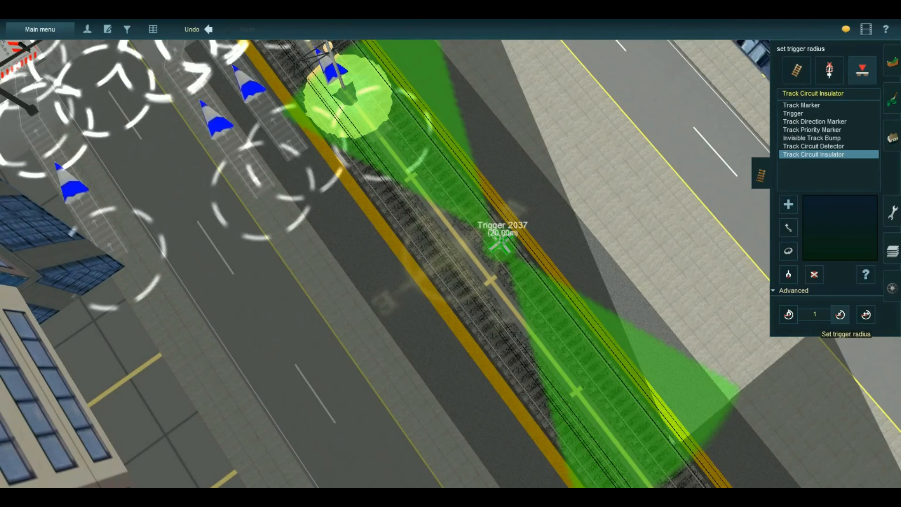
pyautogui.click(840, 314)
# Step: Look along the tram track from the outer ATLS Trigger through the intersection to its far side, examining the trigger positions
pyautogui.press('d')
pyautogui.press('s')
pyautogui.press('Right')
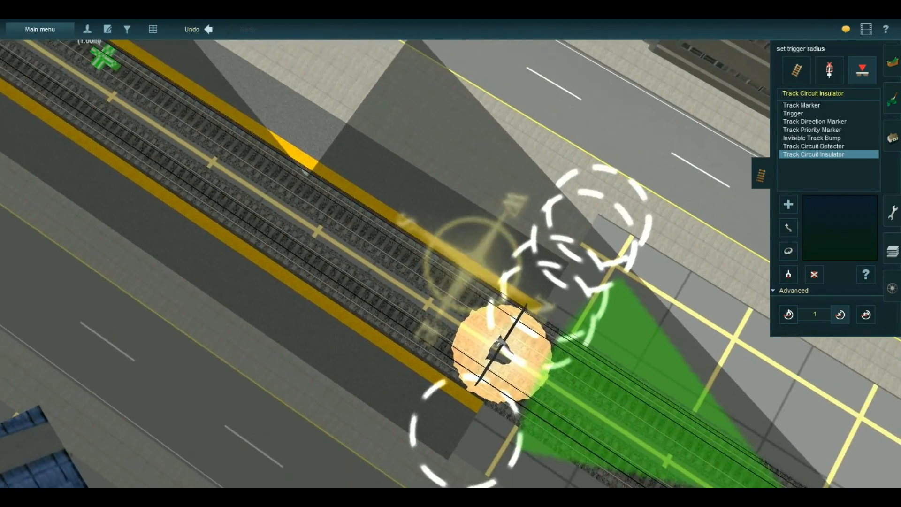
pyautogui.rightClick(636, 359)
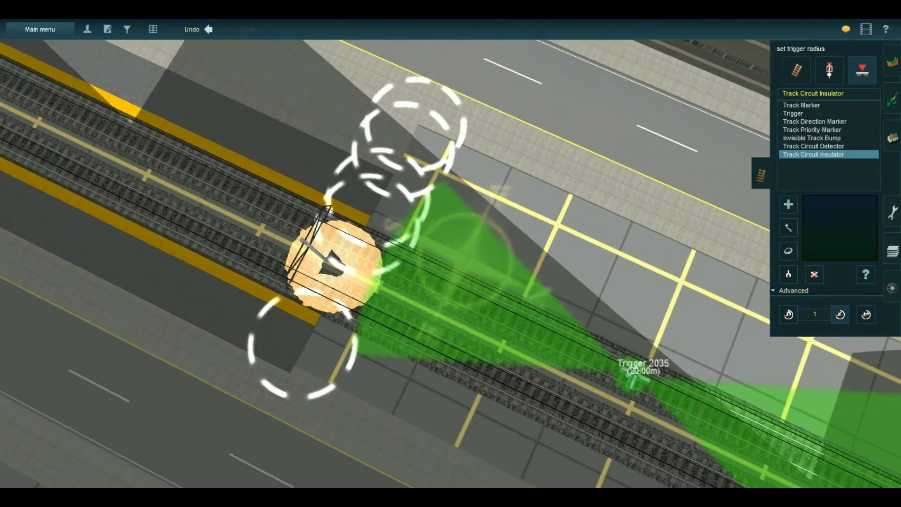
pyautogui.rightClick(306, 194)
pyautogui.scroll(-4, 450, 254)
pyautogui.rightClick(302, 165)
pyautogui.rightClick(446, 187)
pyautogui.scroll(3, 446, 187)
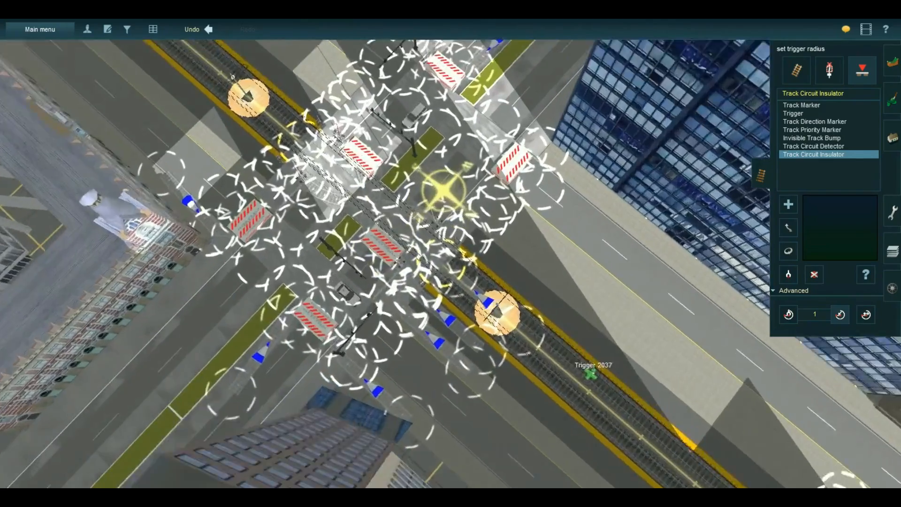
pyautogui.rightClick(372, 187)
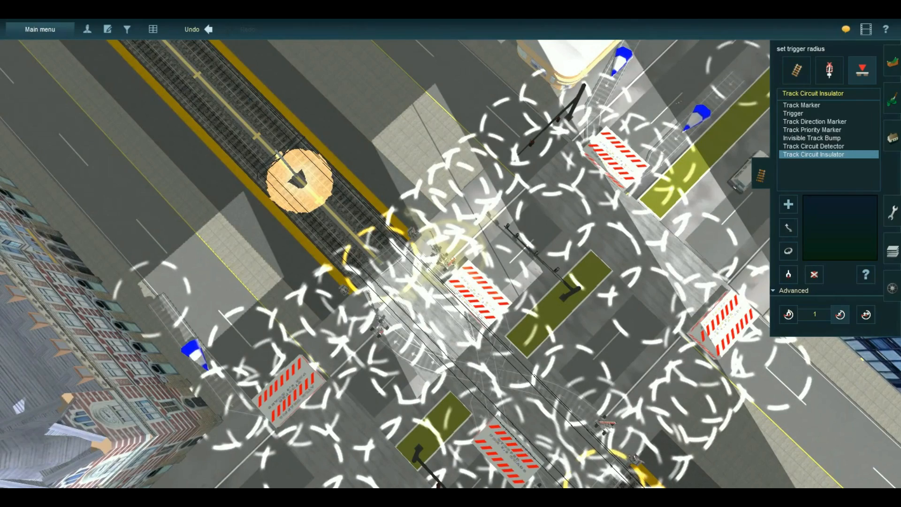
pyautogui.rightClick(528, 476)
pyautogui.scroll(-2, 450, 264)
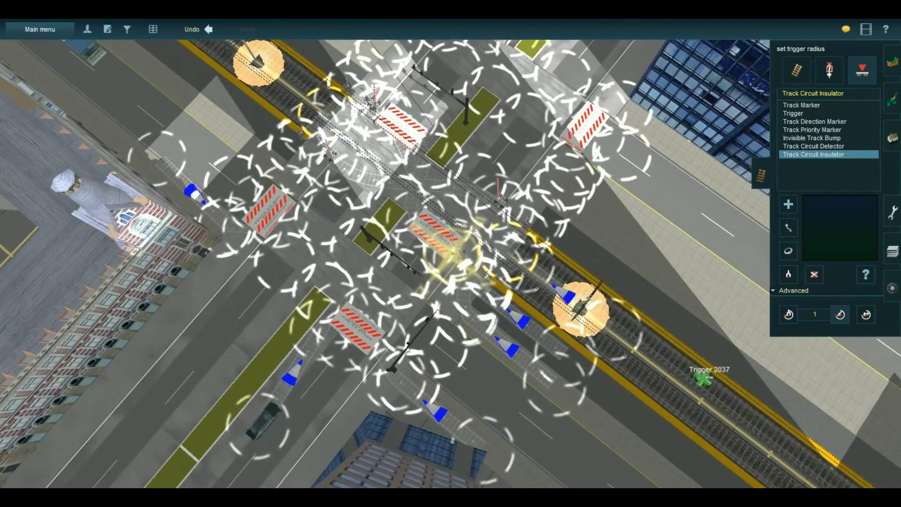
pyautogui.rightClick(582, 311)
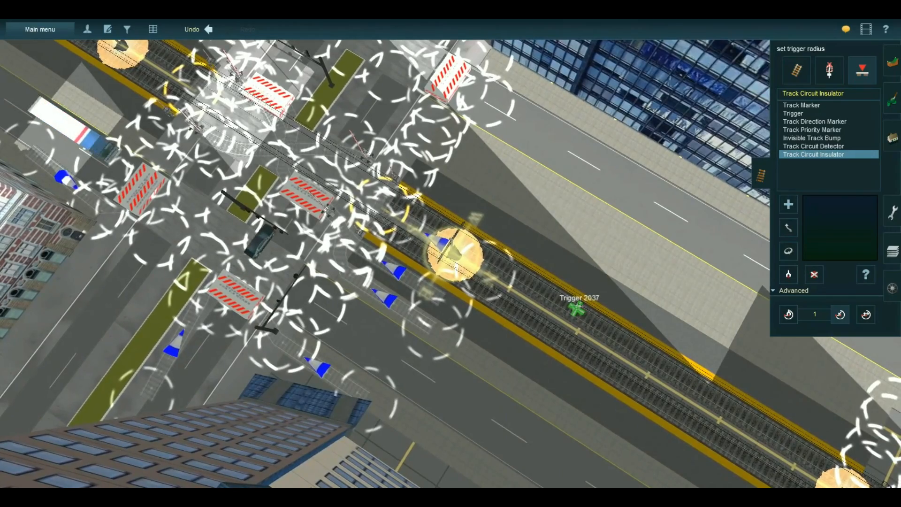
pyautogui.scroll(2, 455, 256)
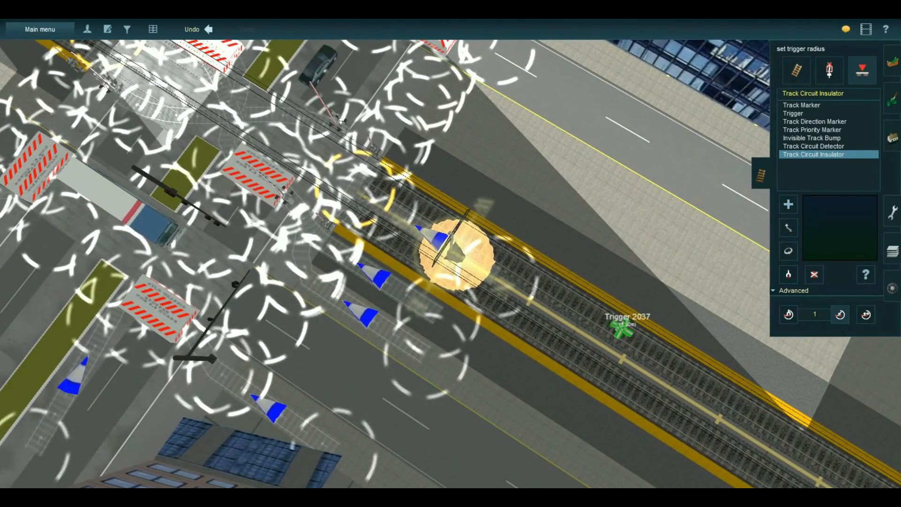
pyautogui.rightClick(225, 87)
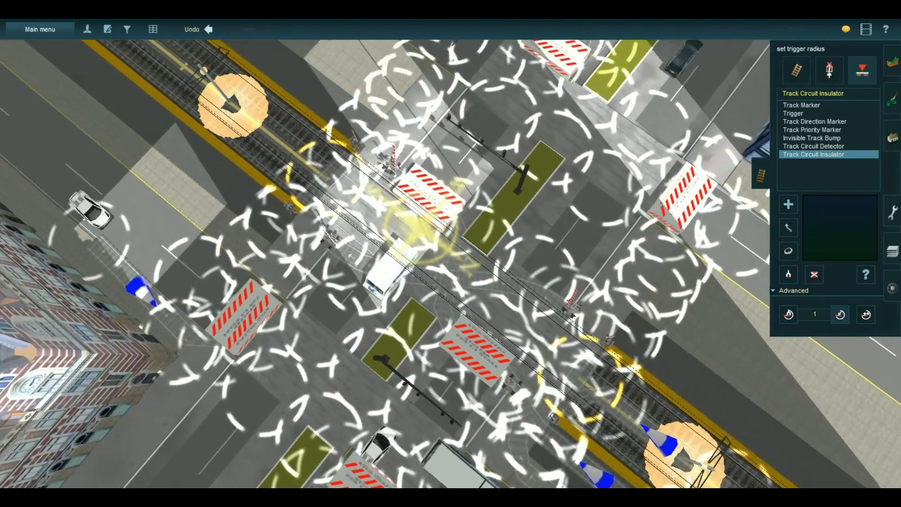
pyautogui.rightClick(366, 178)
pyautogui.scroll(3, 366, 178)
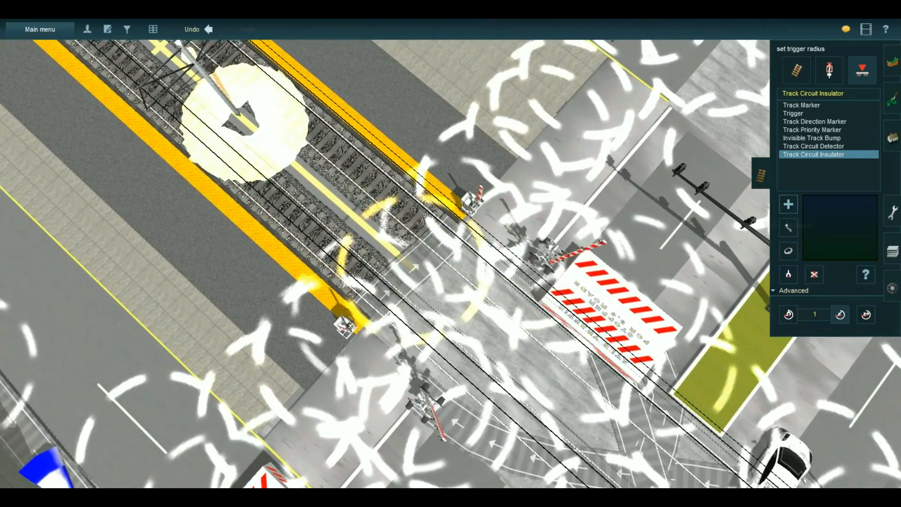
pyautogui.click(788, 204)
pyautogui.scroll(2, 455, 249)
pyautogui.scroll(2, 455, 249)
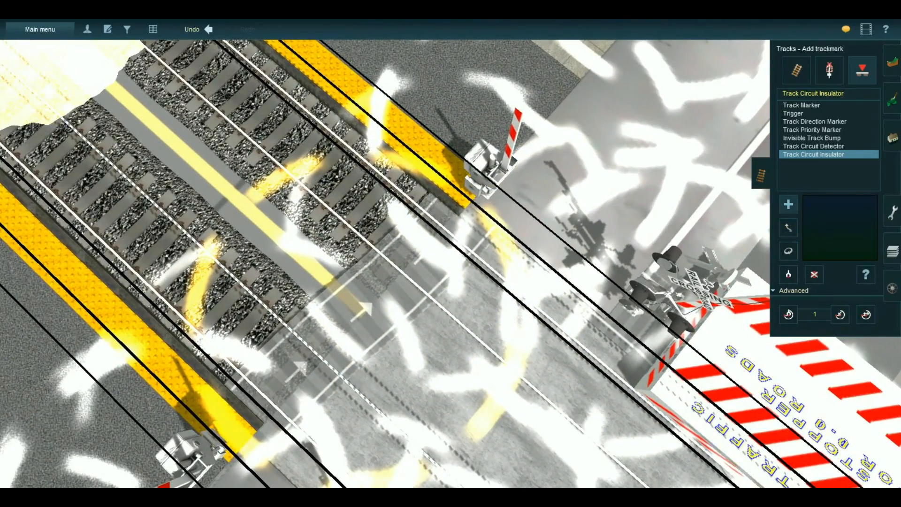
pyautogui.click(399, 222)
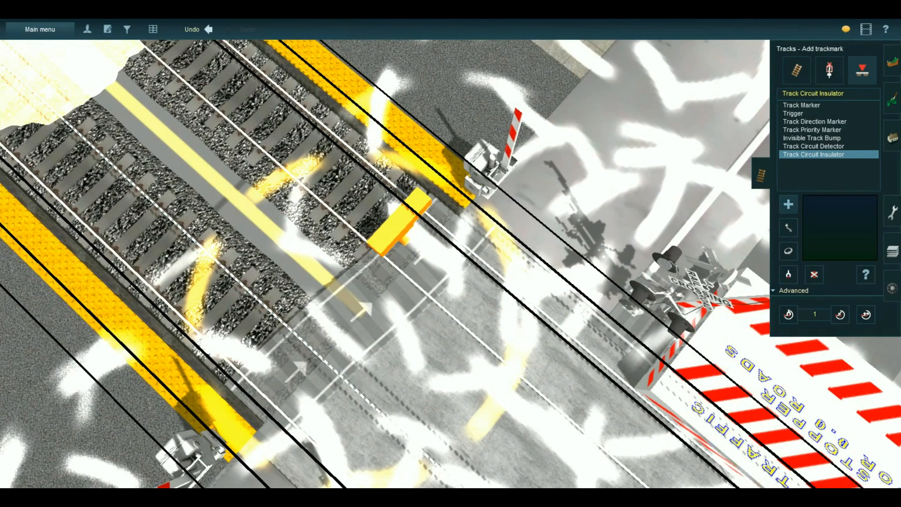
pyautogui.click(814, 274)
pyautogui.click(398, 221)
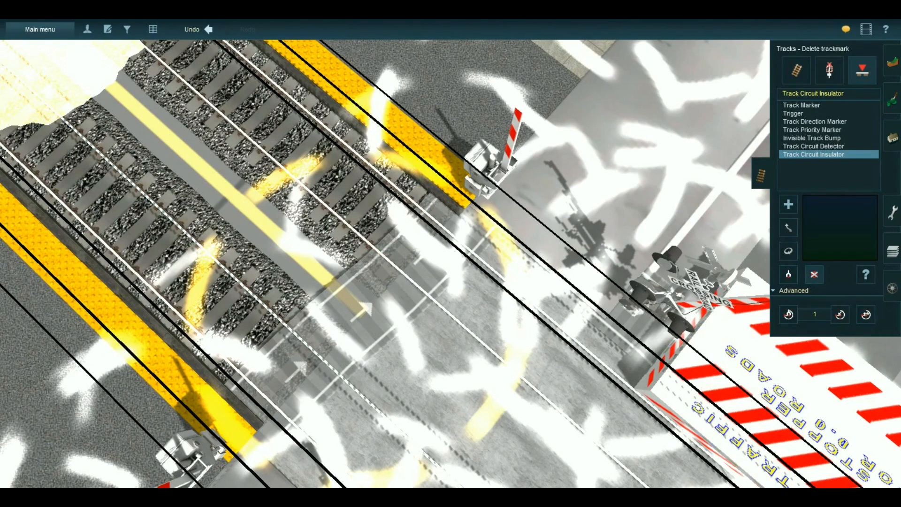
# Step: Place two ATLS Triggers one after the other on the tram track at the far edge of the intersection
pyautogui.click(829, 70)
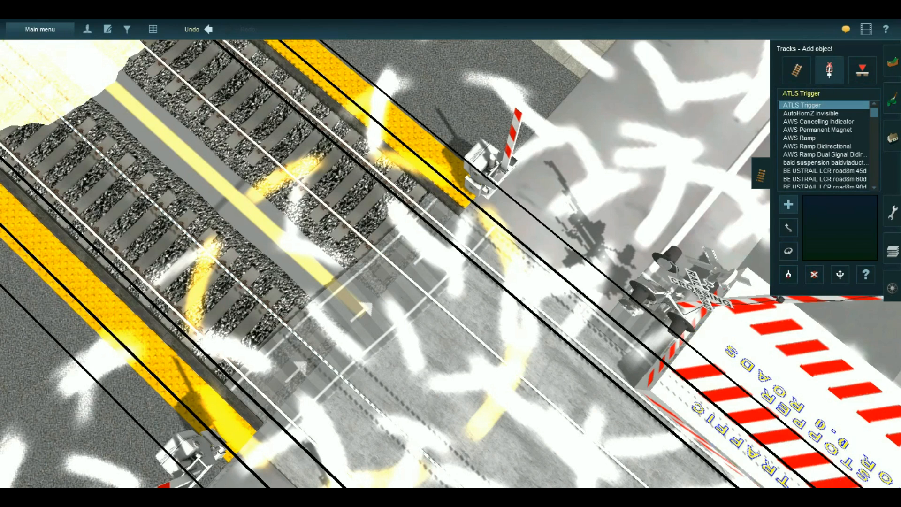
pyautogui.click(392, 215)
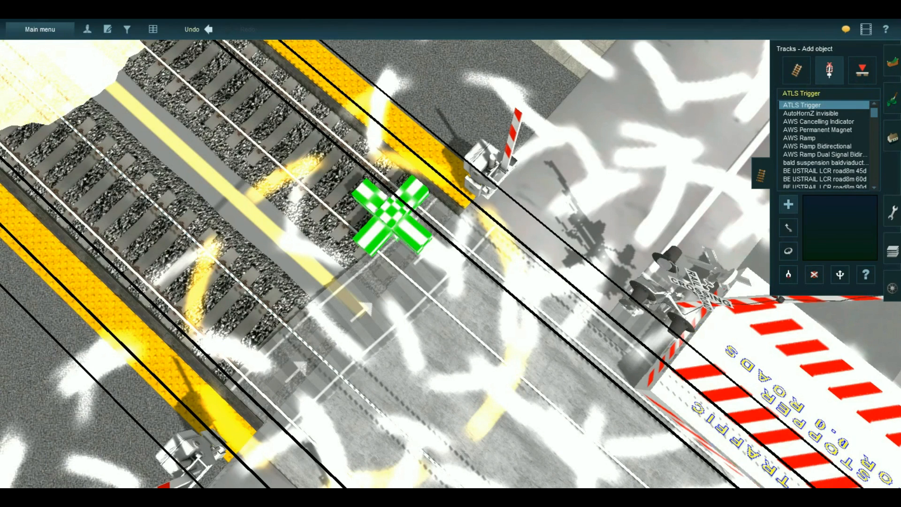
pyautogui.click(467, 277)
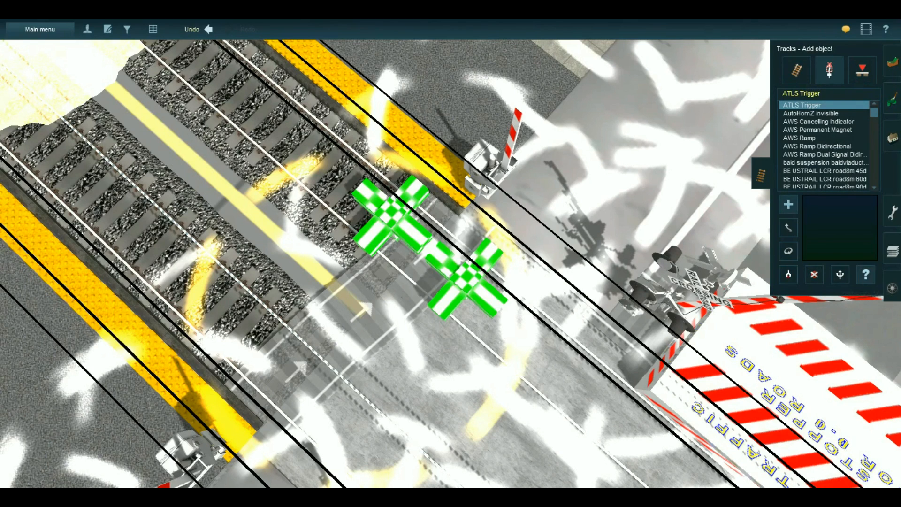
# Step: Assign a channel to the trigger of the new pair that lies farther from the intersection and apply it
pyautogui.click(866, 274)
pyautogui.click(393, 214)
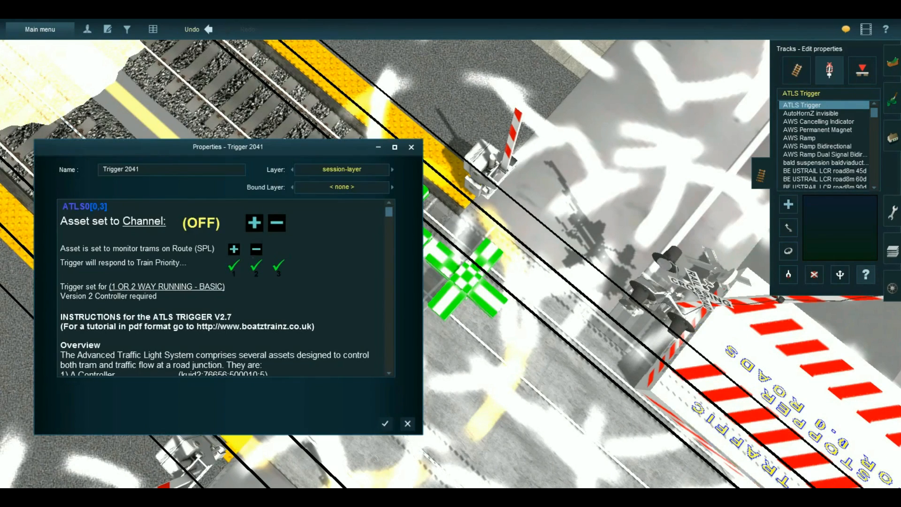
pyautogui.click(254, 222)
pyautogui.click(385, 423)
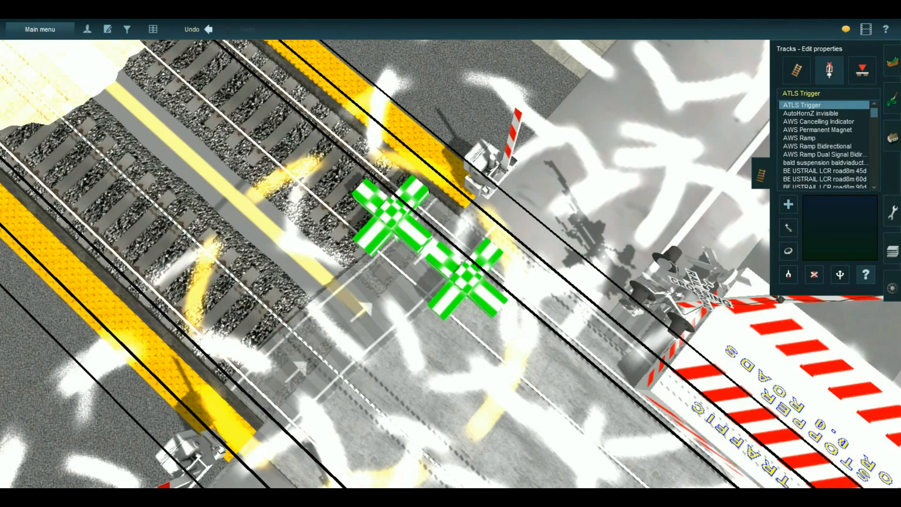
# Step: Set the channel of the trigger of the pair nearer the intersection to 3 and close its properties
pyautogui.click(467, 277)
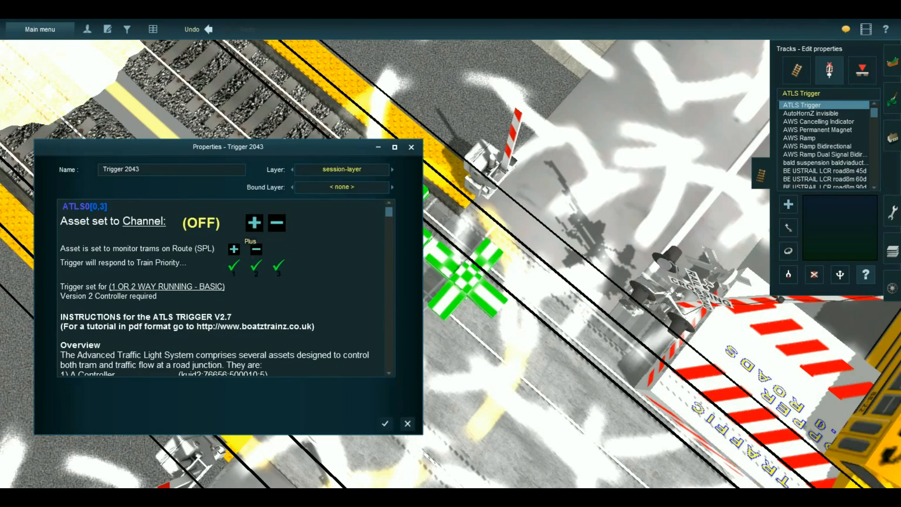
pyautogui.click(255, 225)
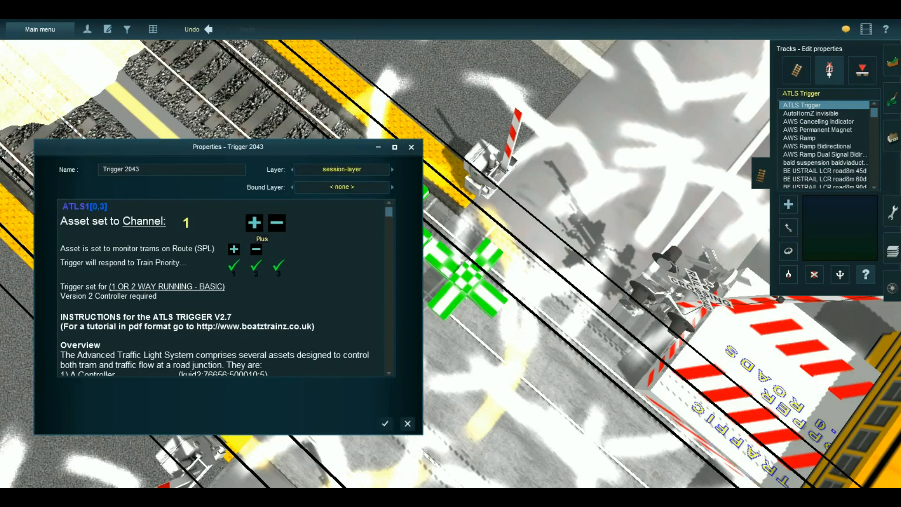
pyautogui.click(254, 223)
pyautogui.click(254, 224)
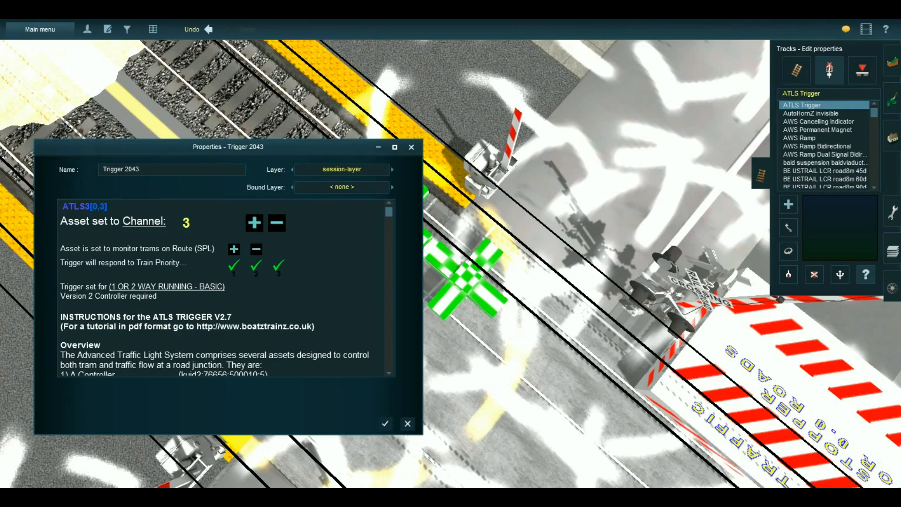
pyautogui.press('Escape')
pyautogui.press('Escape')
# Step: Set the radius of both ATLS Triggers at the far edge of the intersection to 1 m
pyautogui.click(861, 70)
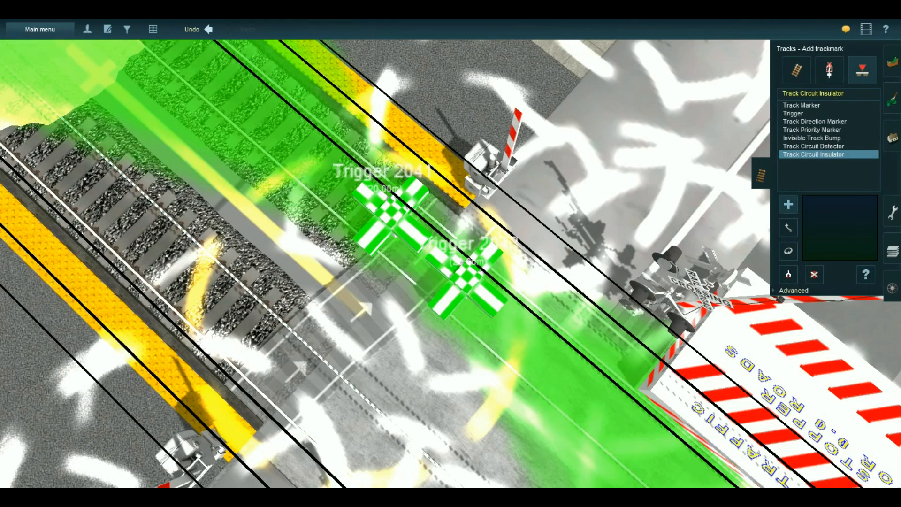
pyautogui.click(793, 290)
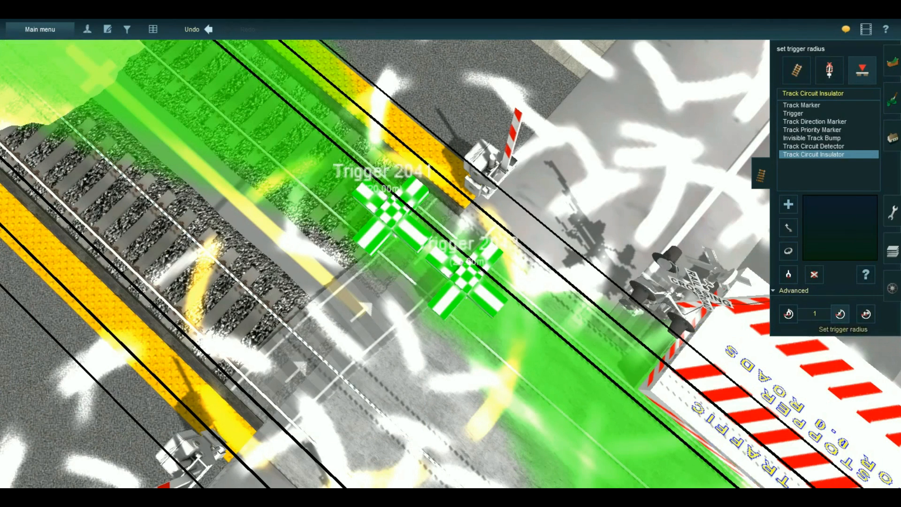
pyautogui.click(466, 277)
pyautogui.click(390, 214)
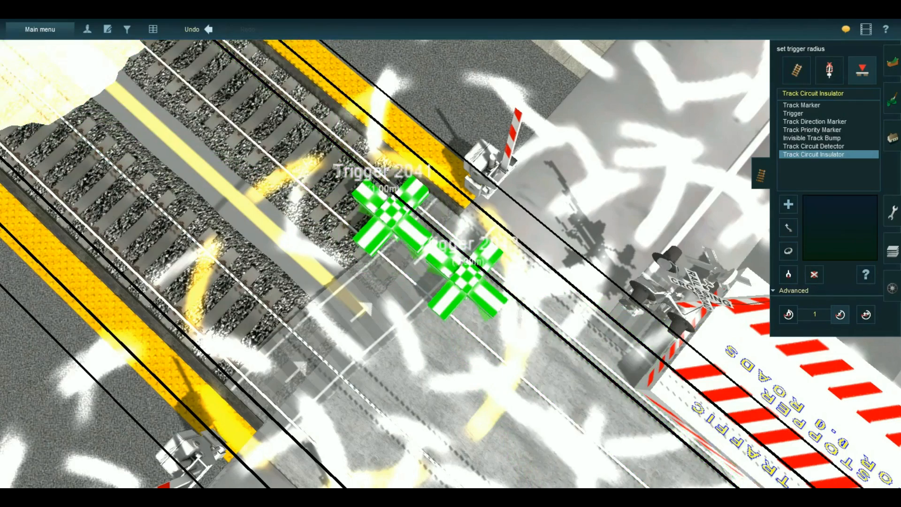
pyautogui.scroll(-5, 450, 264)
pyautogui.rightClick(71, 474)
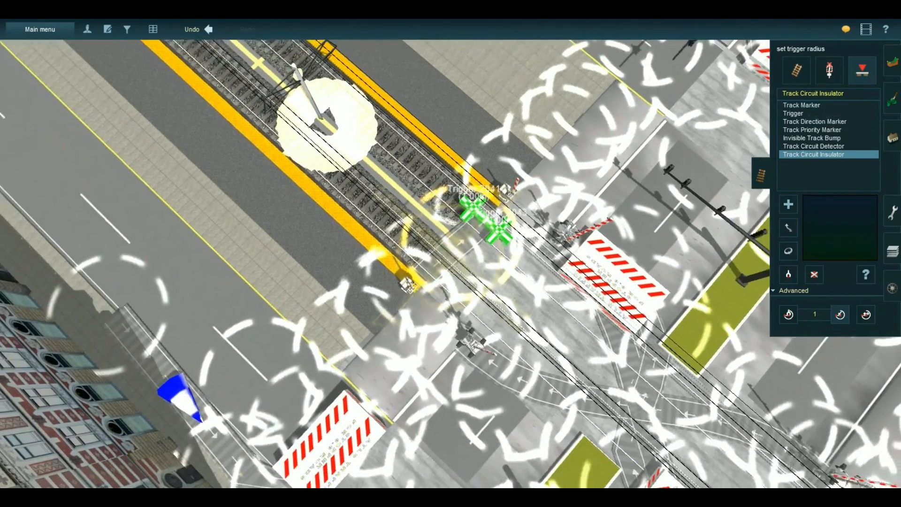
# Step: Place an ATLS Trigger on the tram track well ahead of the intersection, beyond the yellow-edged section, and set its channel to 4
pyautogui.press('Escape')
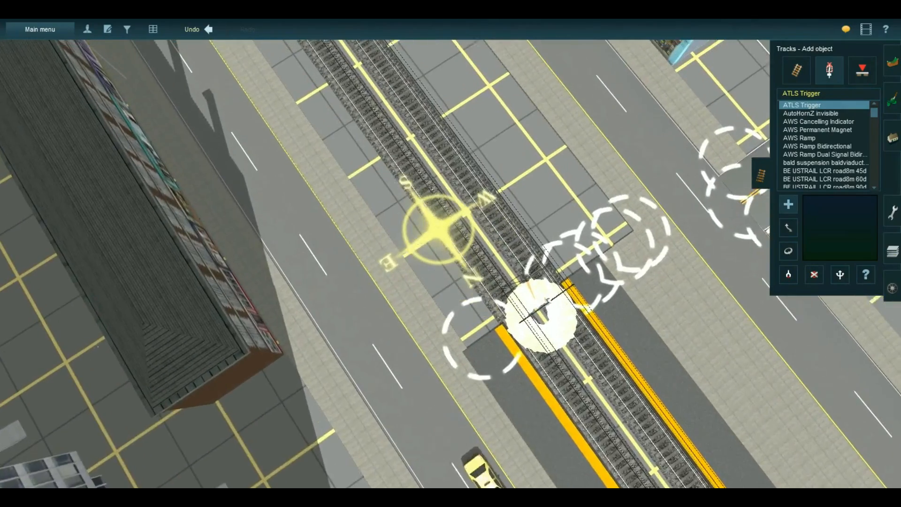
pyautogui.click(404, 169)
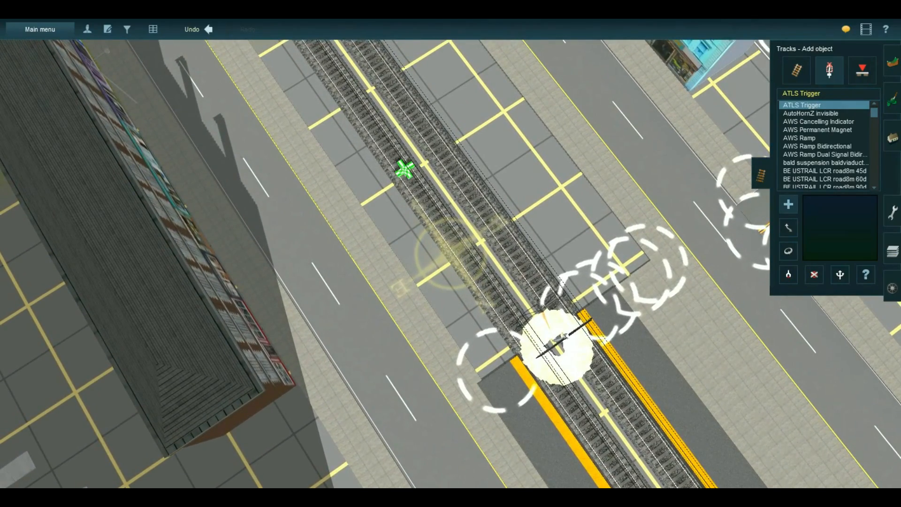
pyautogui.click(866, 274)
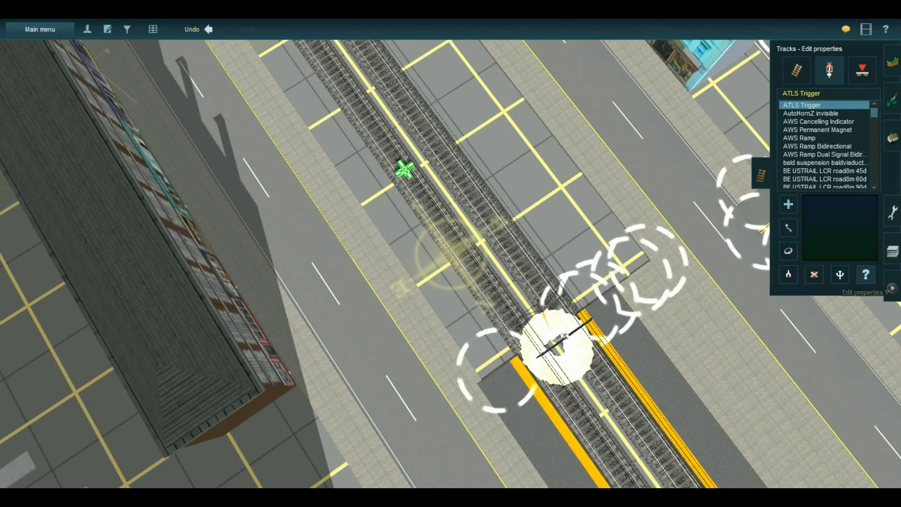
pyautogui.click(405, 169)
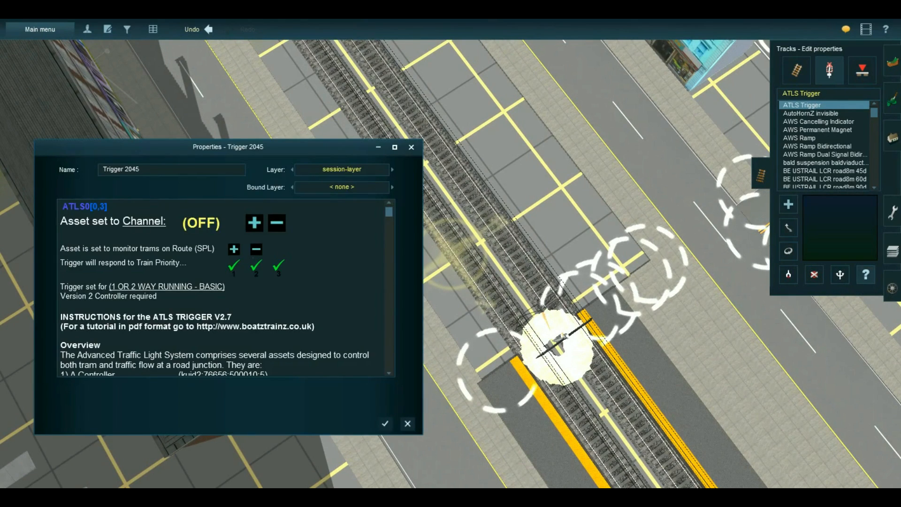
pyautogui.click(255, 222)
pyautogui.click(254, 222)
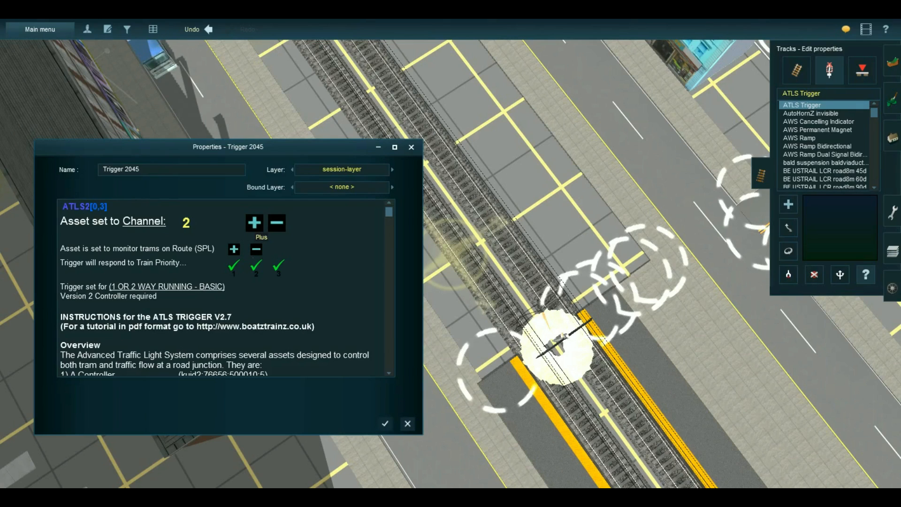
pyautogui.click(254, 222)
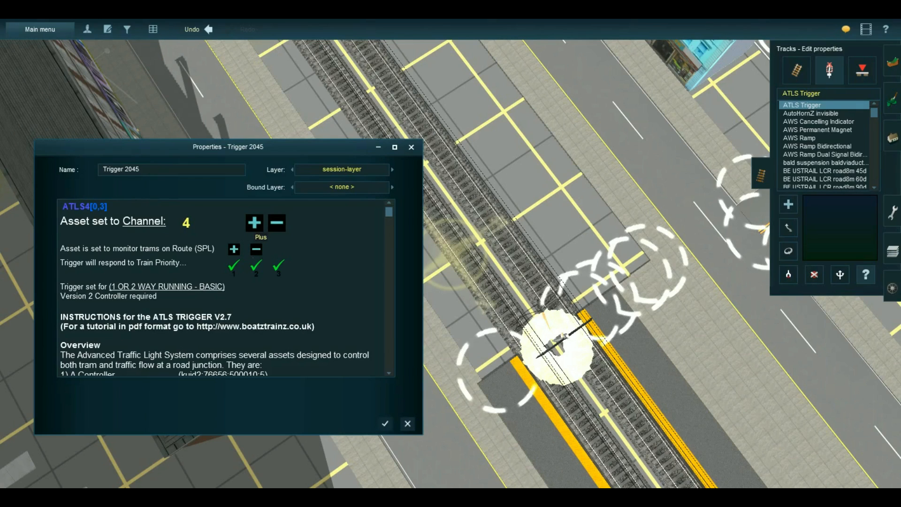
pyautogui.press('Return')
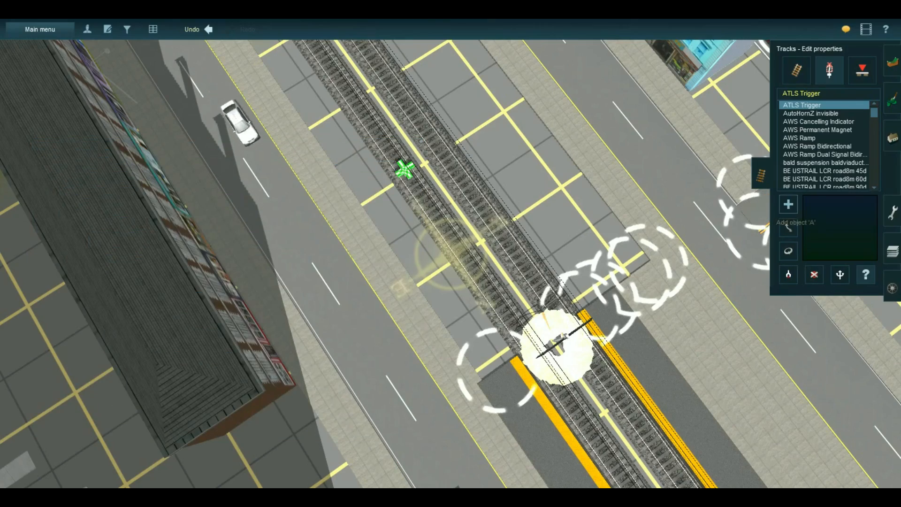
# Step: Add an ATLS Trigger on the same track beside the overhead-line mast closest to the intersection and assign it a channel
pyautogui.click(789, 227)
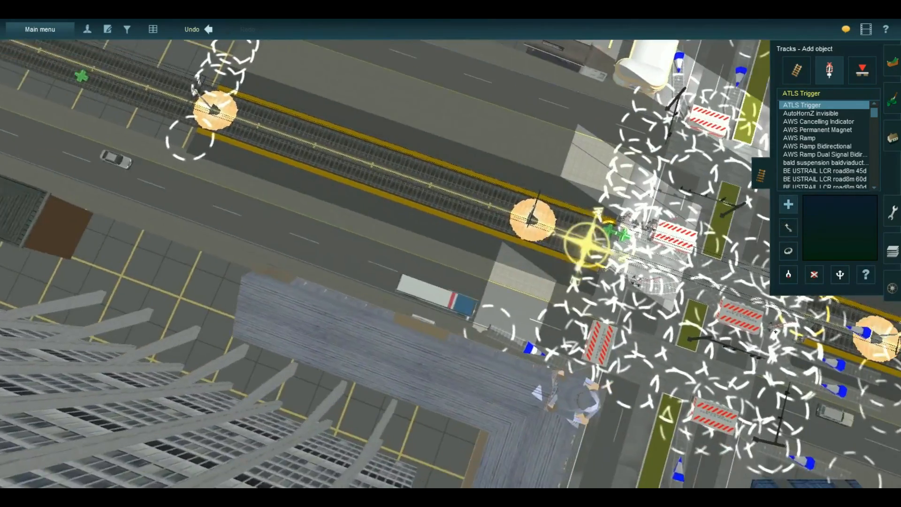
pyautogui.scroll(5, 451, 264)
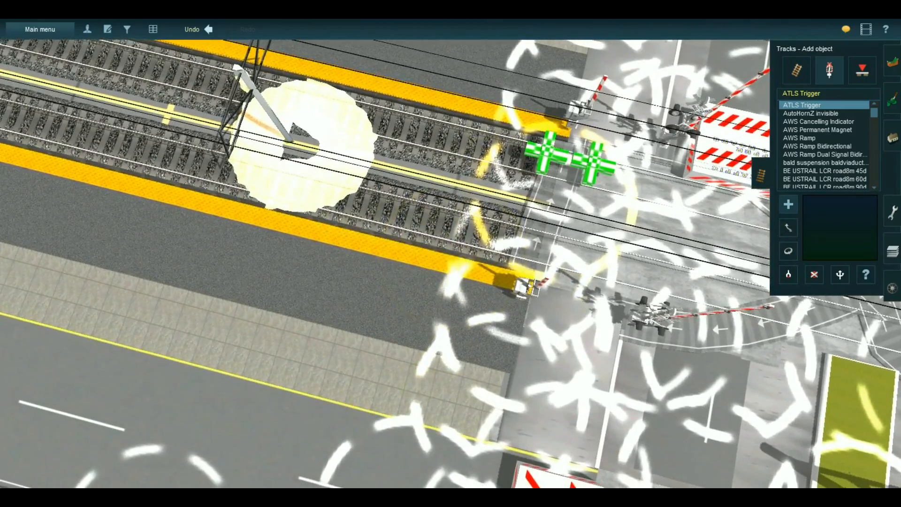
pyautogui.rightClick(328, 213)
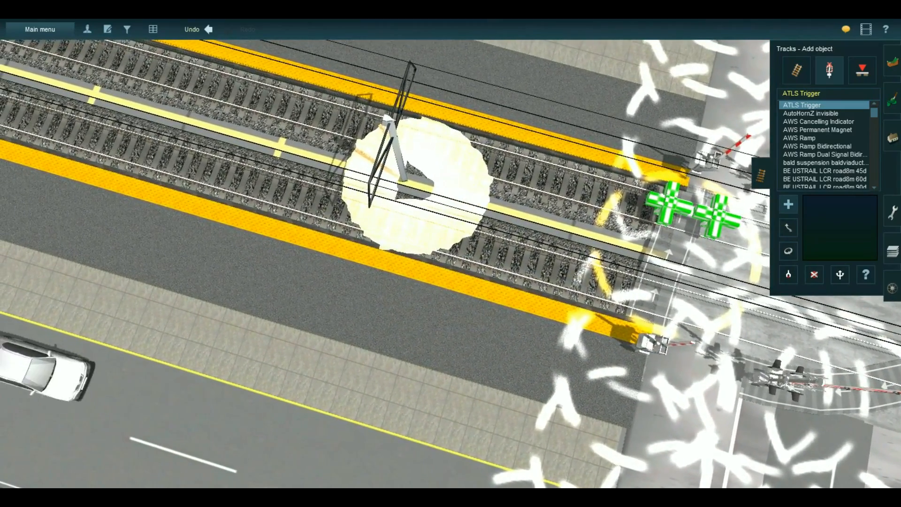
pyautogui.click(404, 221)
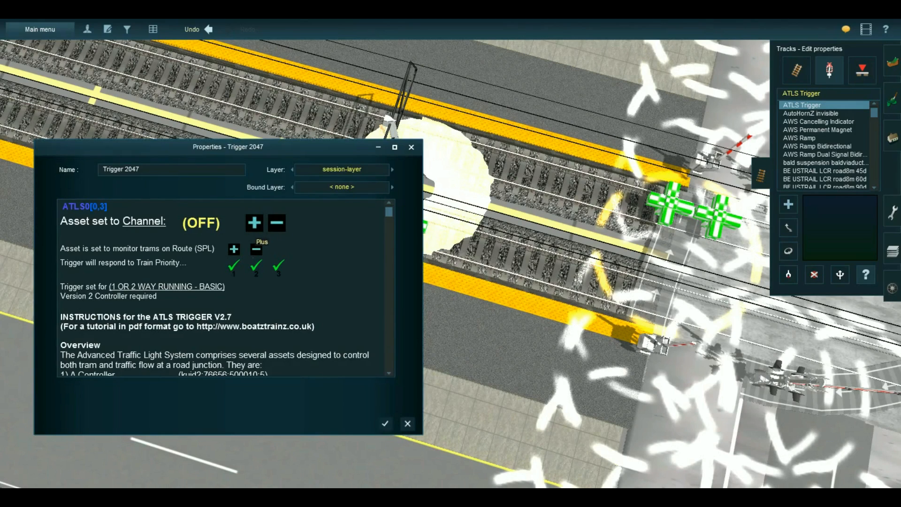
pyautogui.click(254, 223)
pyautogui.click(254, 223)
pyautogui.click(254, 222)
pyautogui.click(384, 424)
# Step: Place two ATLS Triggers one after the other on the tram track across the opposite edge of the intersection
pyautogui.press('Right')
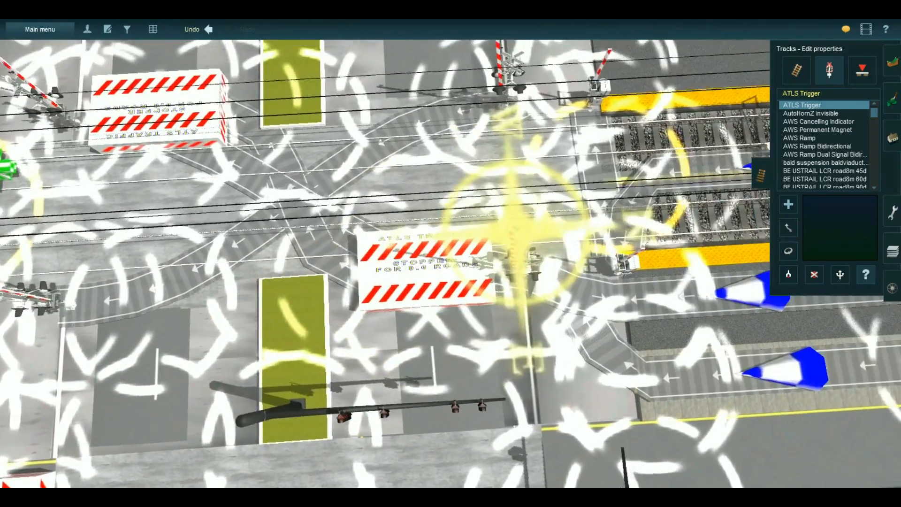
pyautogui.scroll(3, 451, 254)
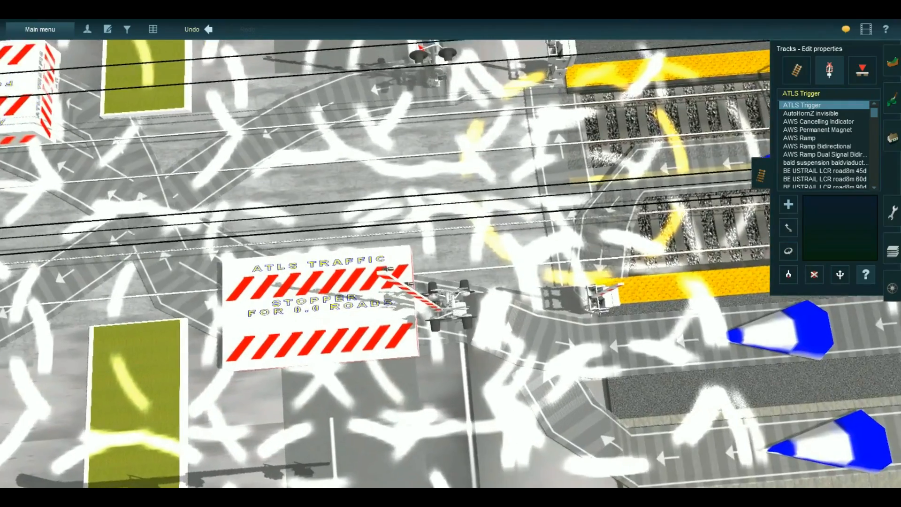
pyautogui.click(788, 204)
pyautogui.rightClick(587, 248)
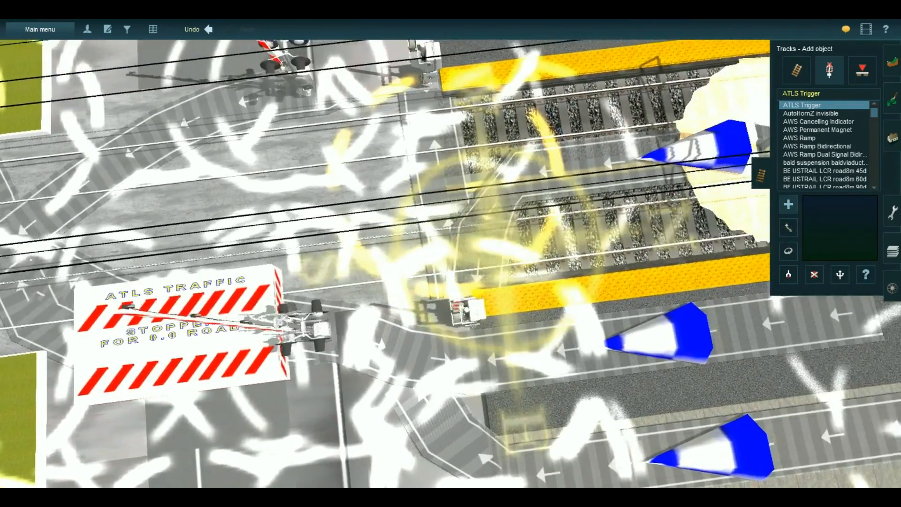
pyautogui.scroll(3, 586, 248)
pyautogui.scroll(-3, 451, 253)
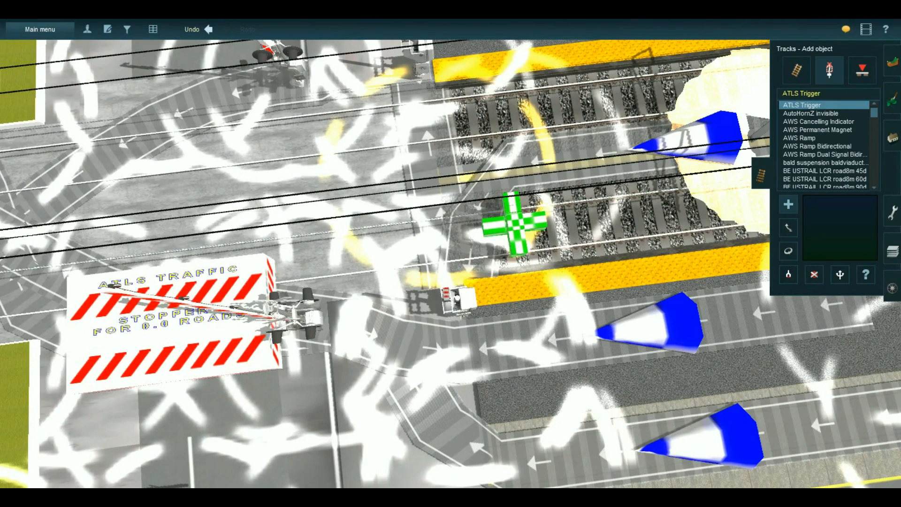
pyautogui.click(388, 238)
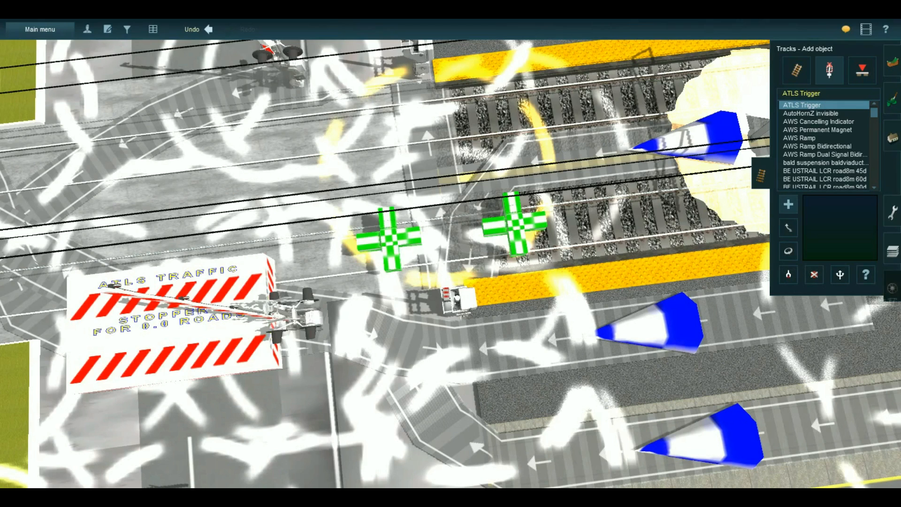
# Step: Set the channel of the new pair's trigger nearer the intersection centre to 4 and apply it
pyautogui.click(866, 275)
pyautogui.click(389, 239)
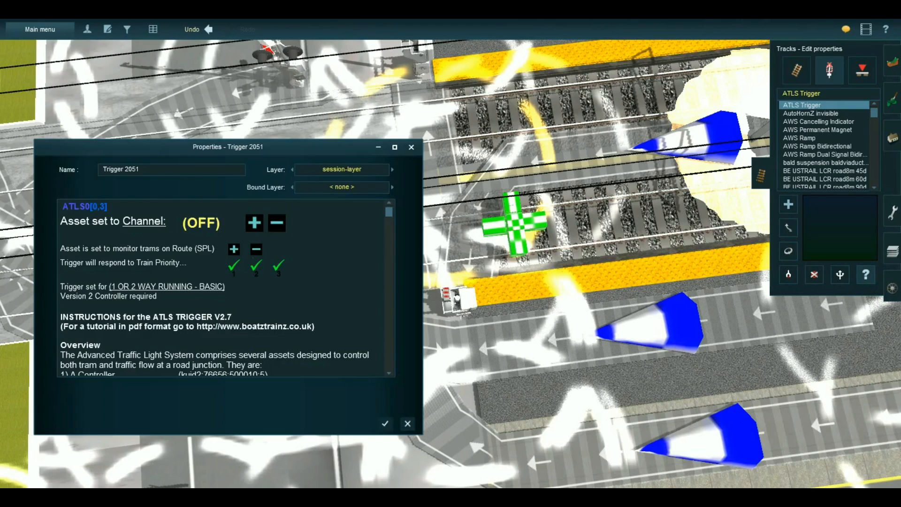
pyautogui.click(254, 222)
pyautogui.click(254, 222)
pyautogui.click(254, 223)
pyautogui.click(254, 223)
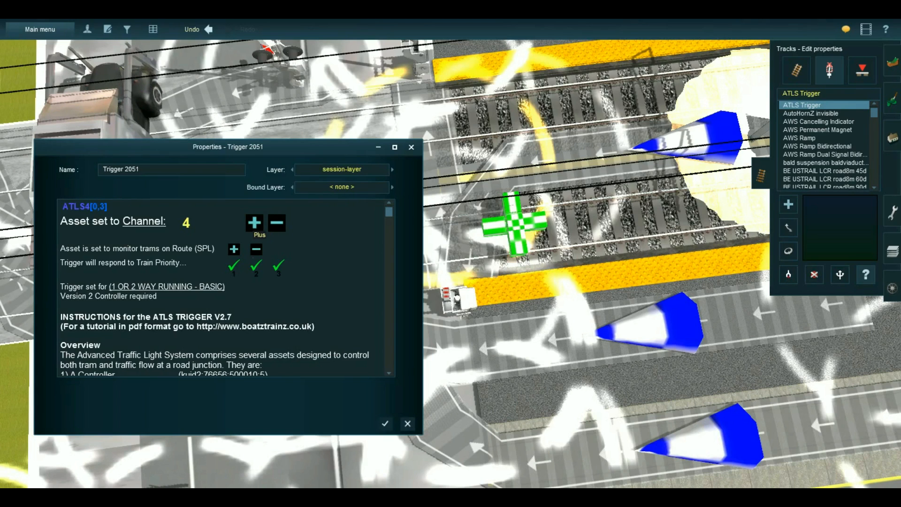
pyautogui.click(385, 424)
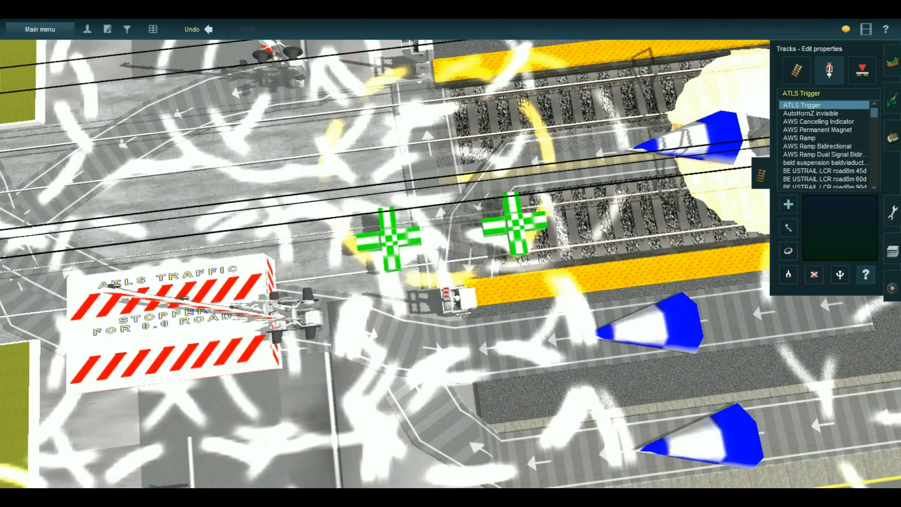
# Step: Set the channel of the new pair's trigger farther from the intersection centre to 3 and apply it
pyautogui.click(388, 239)
pyautogui.click(253, 222)
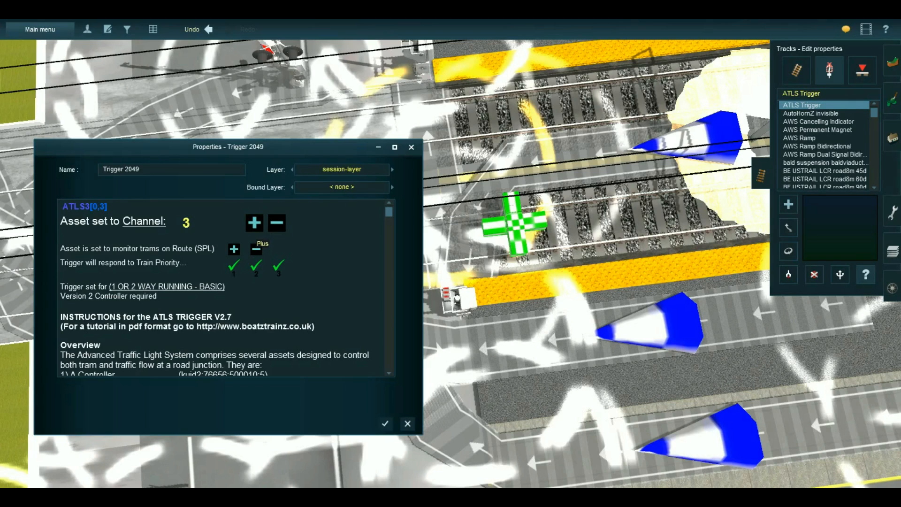
pyautogui.click(384, 423)
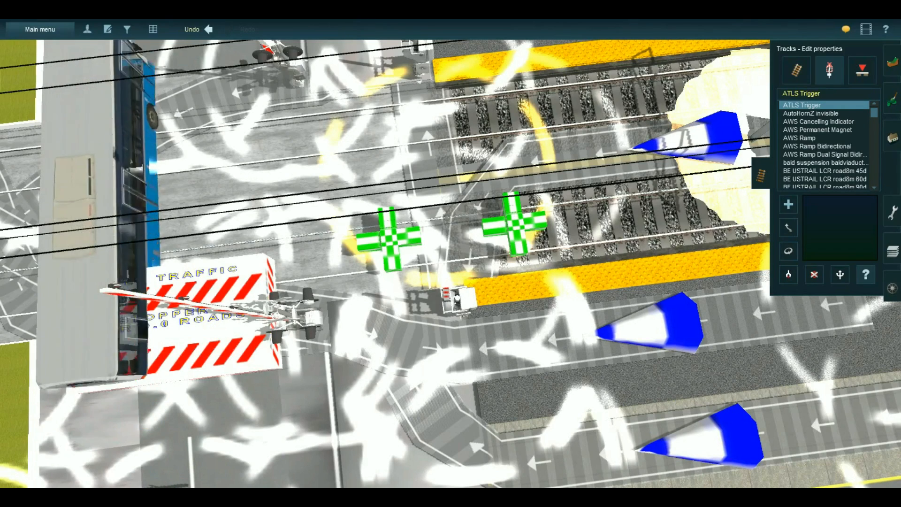
# Step: Set the radius of both ATLS Triggers in the new pair to 1 m
pyautogui.click(861, 71)
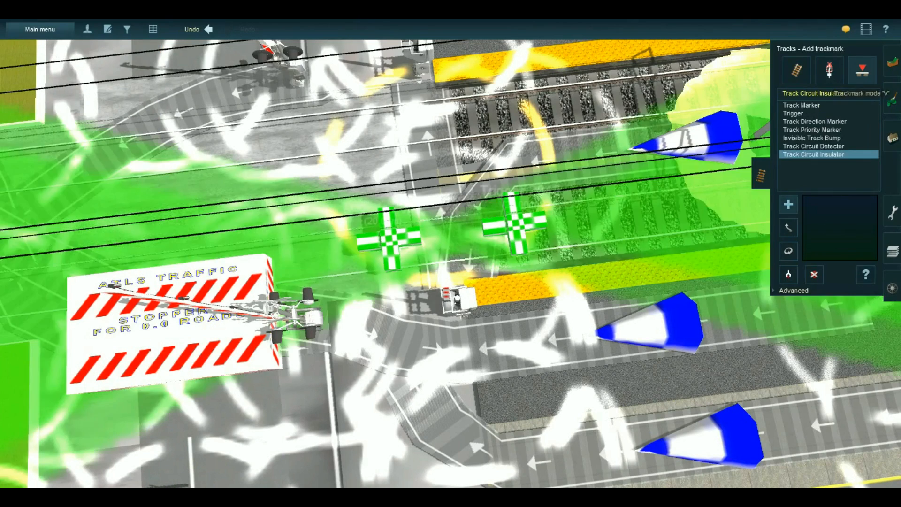
pyautogui.click(793, 290)
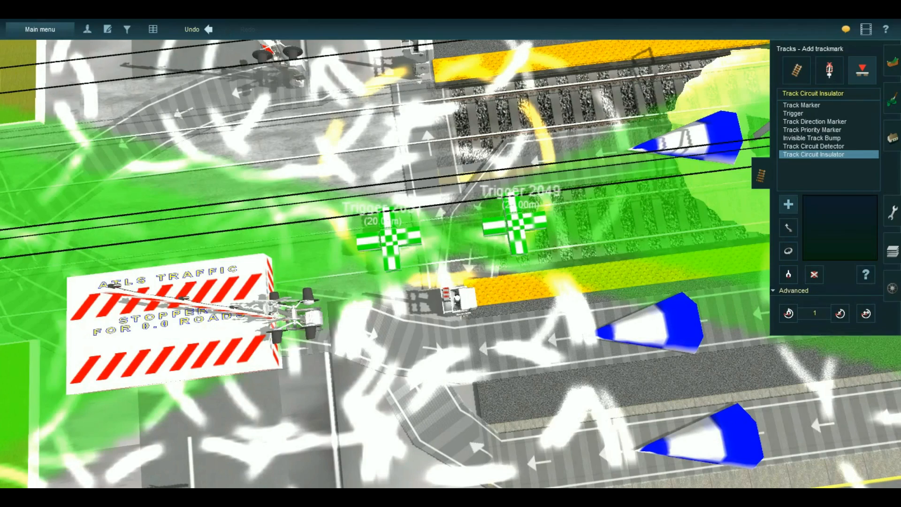
pyautogui.click(840, 314)
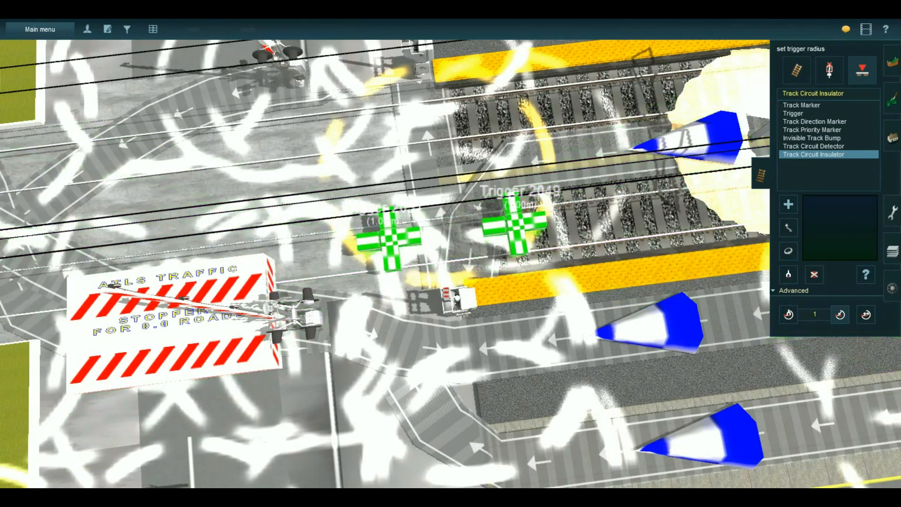
# Step: Inspect the traffic stoppers, invisible roads and traffic lights around the intersection, ending at the sidewalk corner beside the traffic lights
pyautogui.scroll(-5, 450, 263)
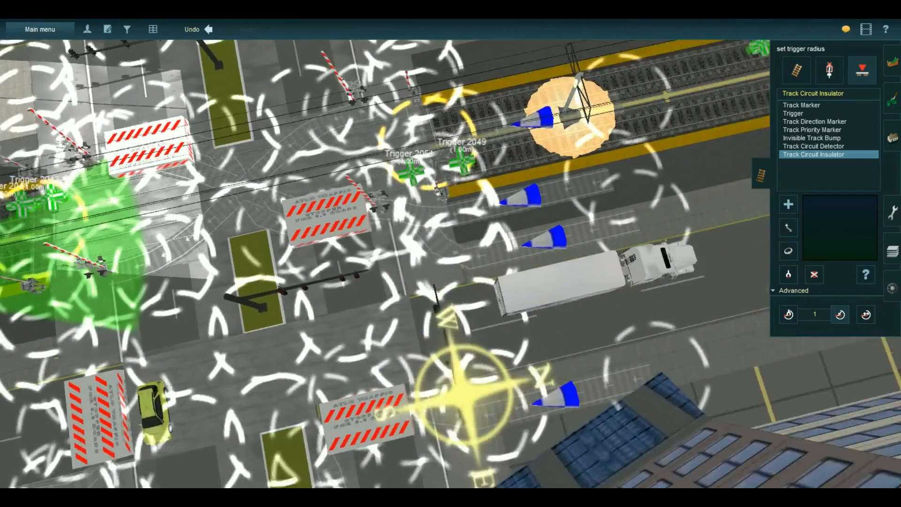
pyautogui.rightClick(462, 396)
pyautogui.scroll(-3, 460, 306)
pyautogui.scroll(3, 452, 282)
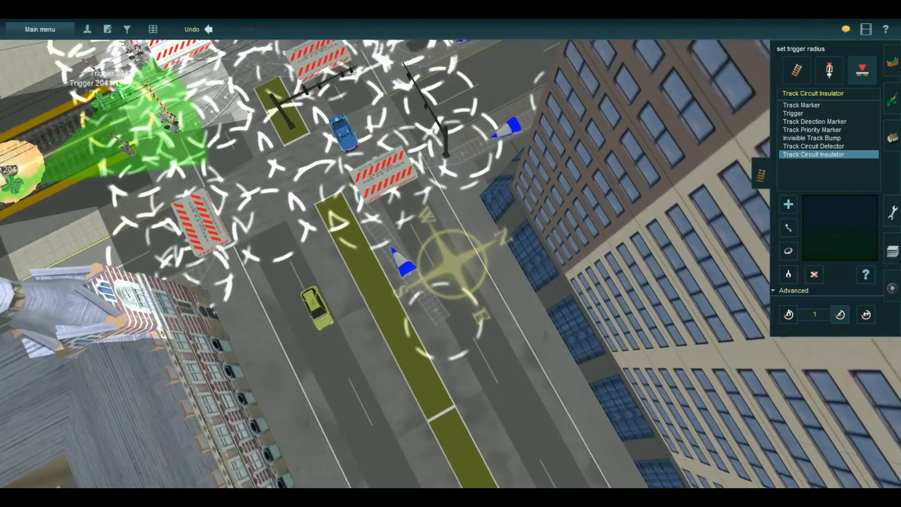
pyautogui.rightClick(398, 134)
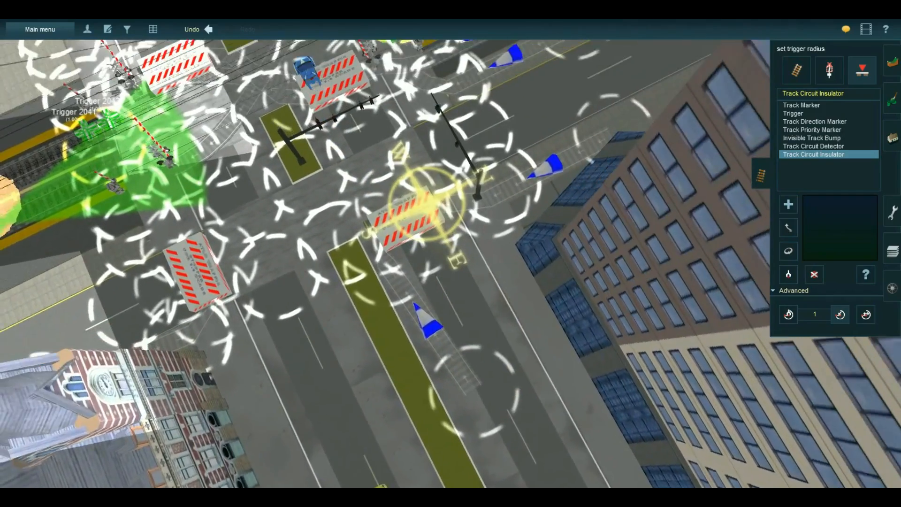
pyautogui.scroll(3, 427, 202)
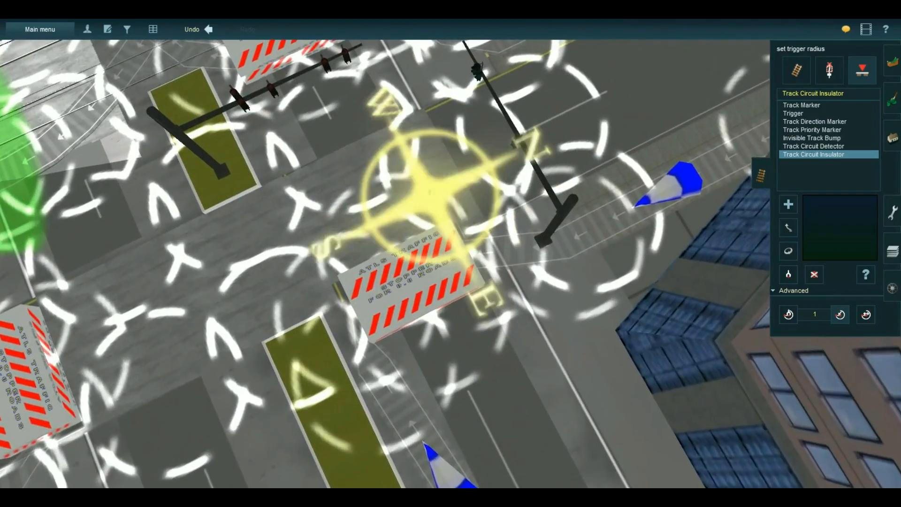
pyautogui.scroll(3, 434, 205)
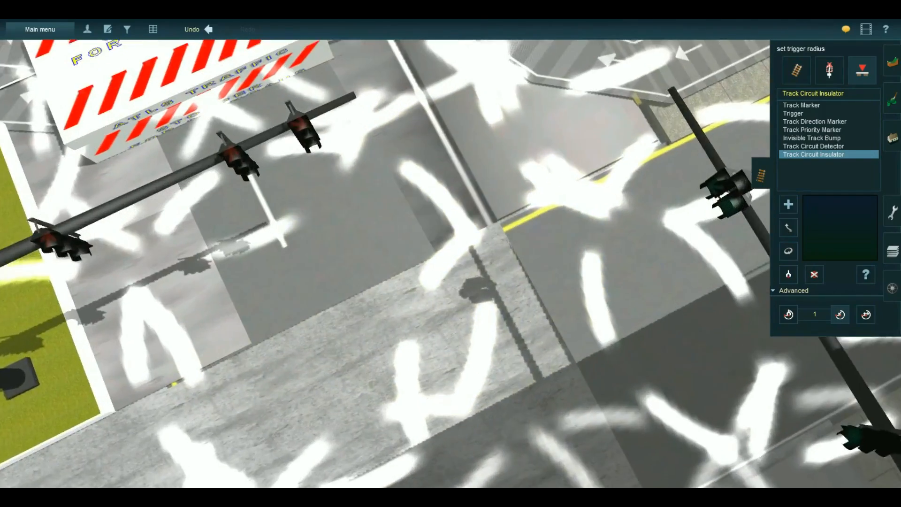
pyautogui.rightClick(463, 192)
# Step: Search the scenery objects for "downtown s" and select Downtown Streetlight for placement
pyautogui.press('F3')
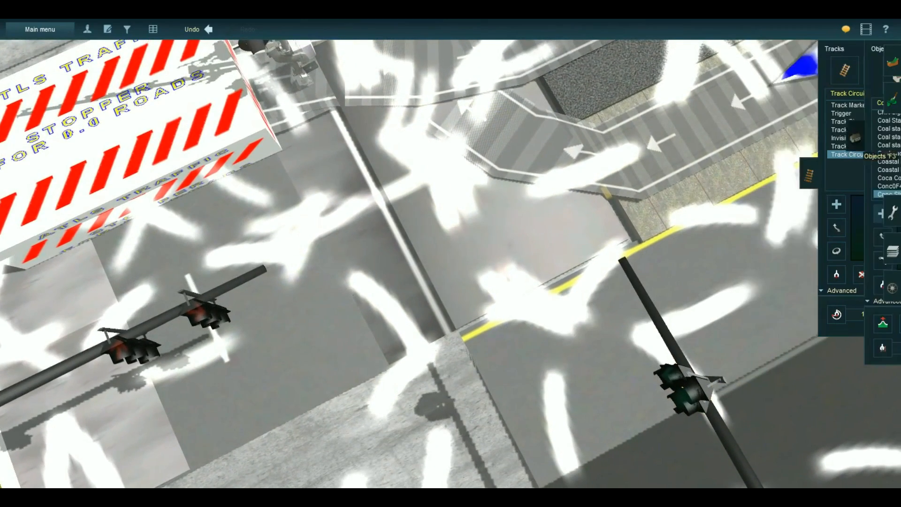
pyautogui.click(808, 82)
pyautogui.click(811, 102)
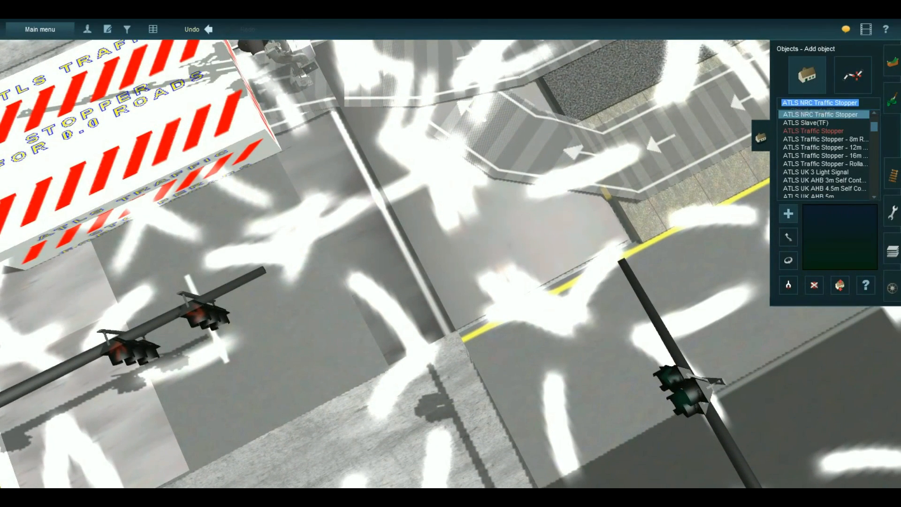
pyautogui.write('d')
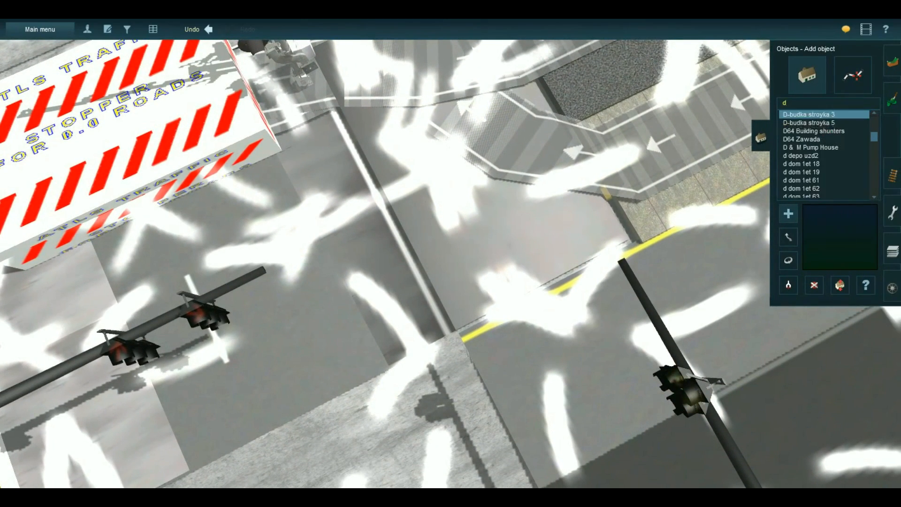
pyautogui.write('ownt')
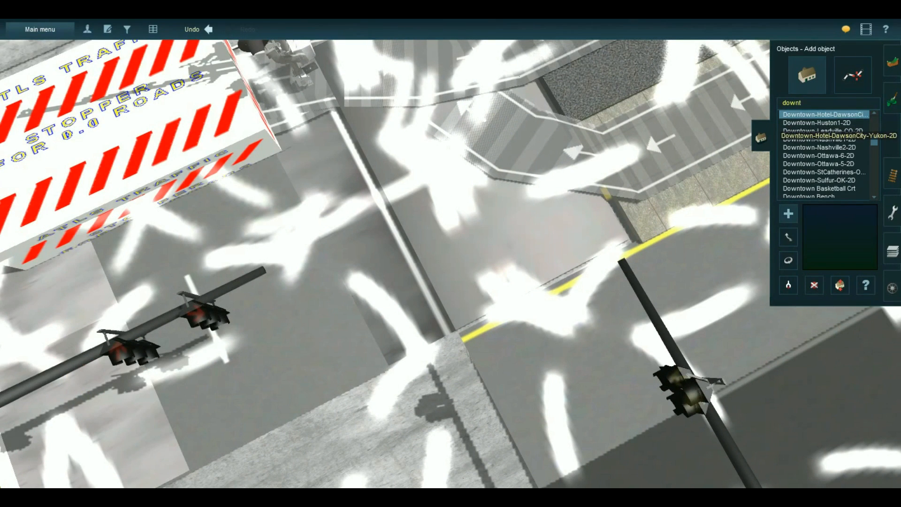
pyautogui.write('own s')
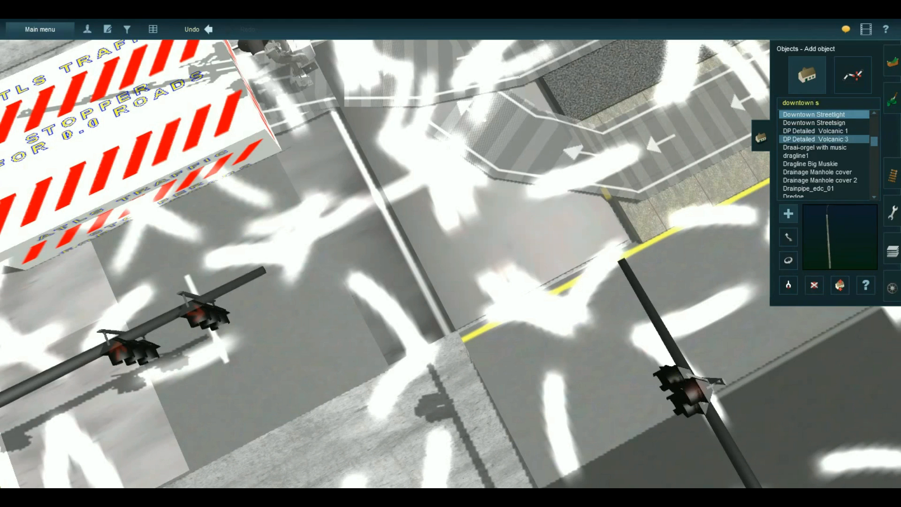
pyautogui.press('Down')
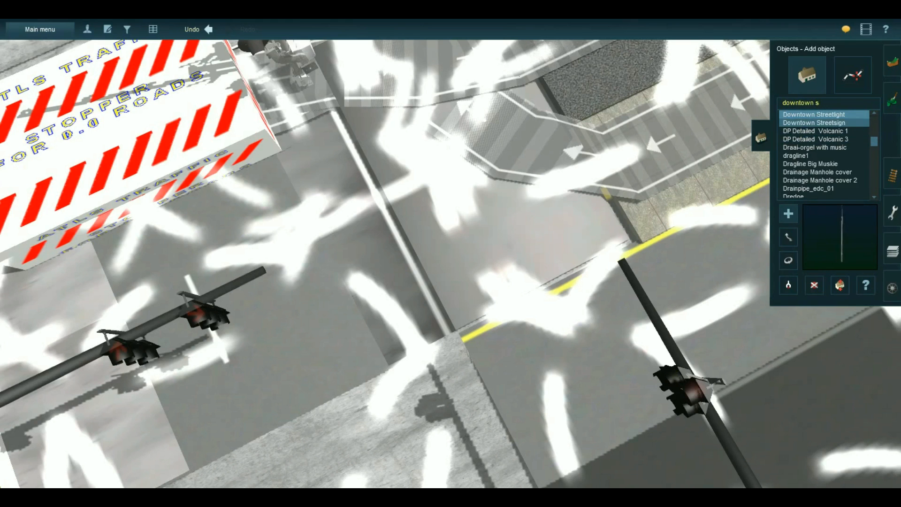
# Step: Place two Downtown Streetsigns at the same spot on the sidewalk corner and rotate their blades to follow the two crossing streets
pyautogui.scroll(1, 451, 264)
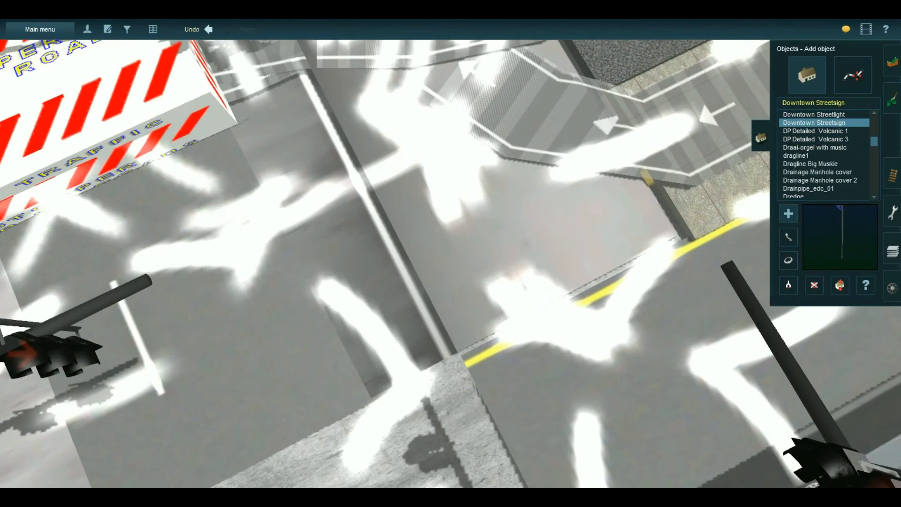
pyautogui.rightClick(488, 245)
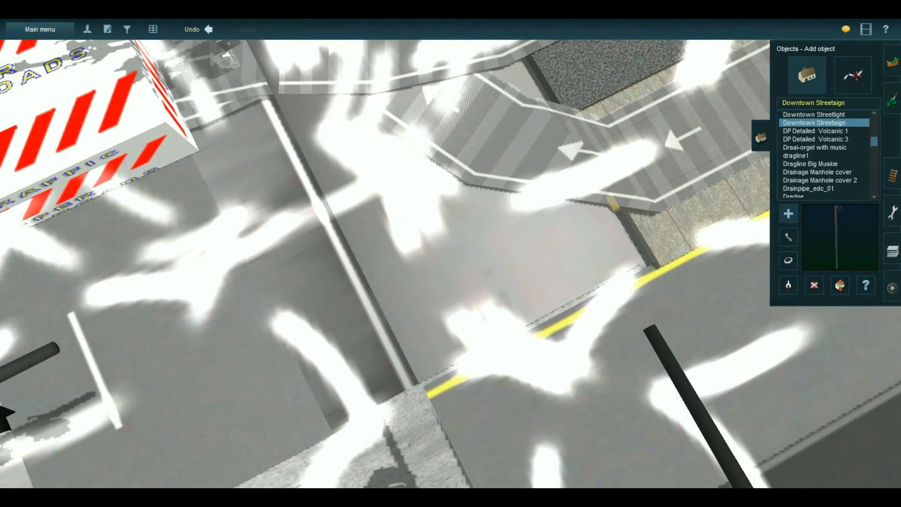
pyautogui.click(456, 237)
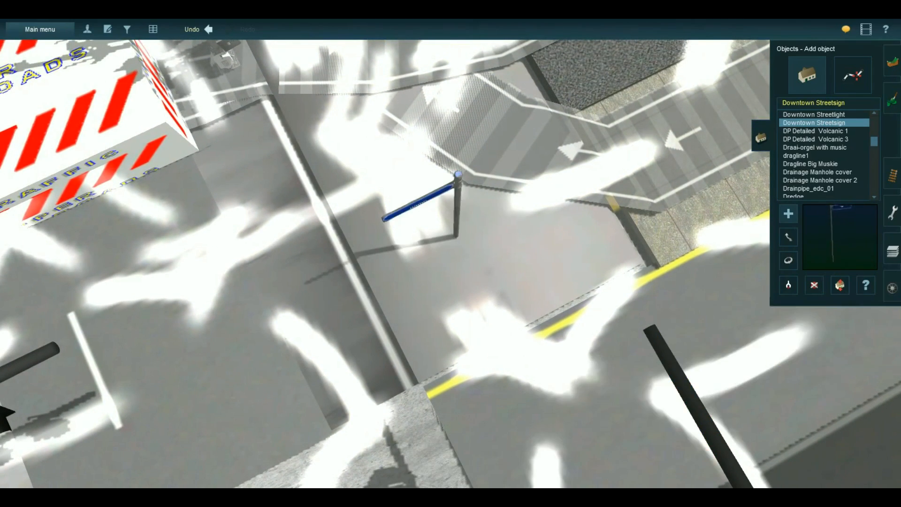
pyautogui.click(788, 260)
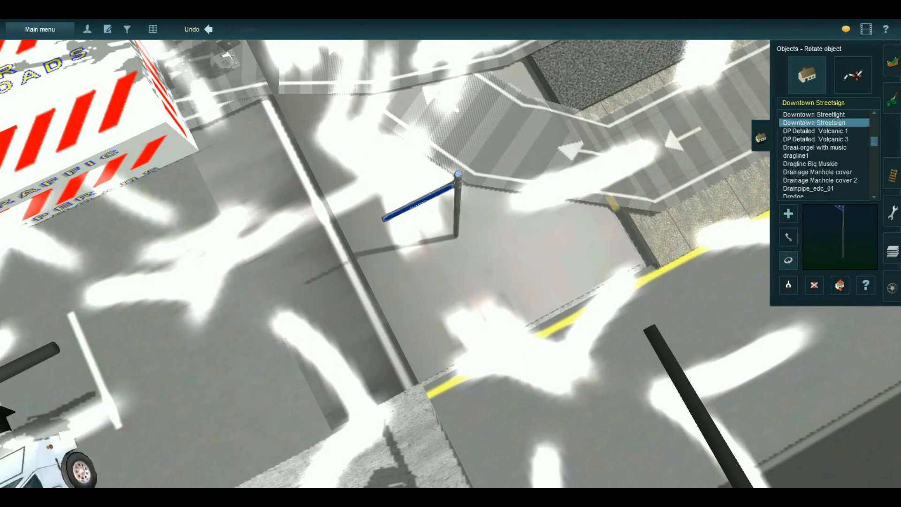
pyautogui.moveTo(382, 217); pyautogui.dragTo(252, 208)
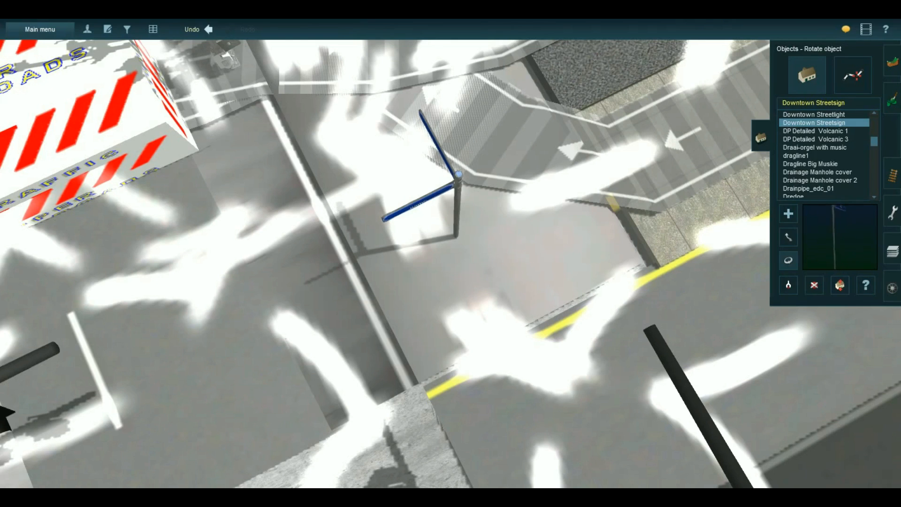
pyautogui.moveTo(411, 207); pyautogui.dragTo(692, 232)
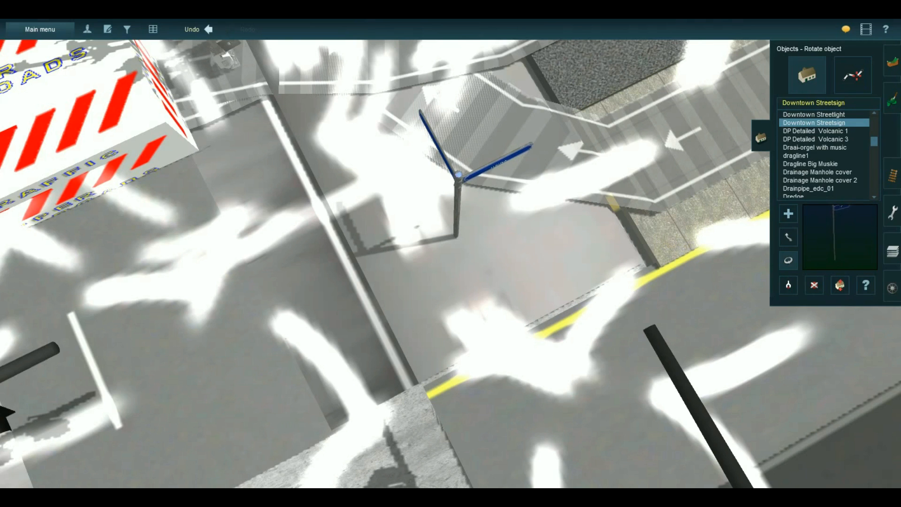
# Step: Name one of the new street signs at the sidewalk corner "Main St North" and apply it
pyautogui.click(865, 284)
pyautogui.rightClick(520, 282)
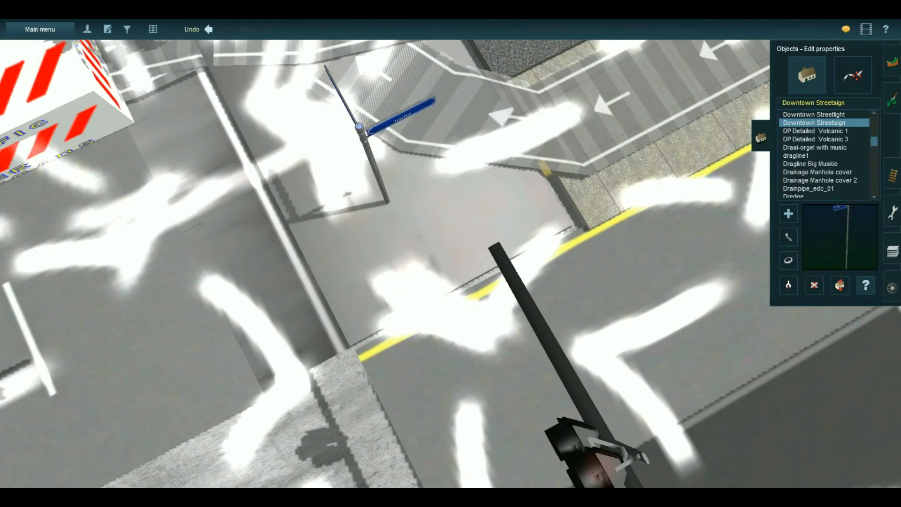
pyautogui.click(374, 166)
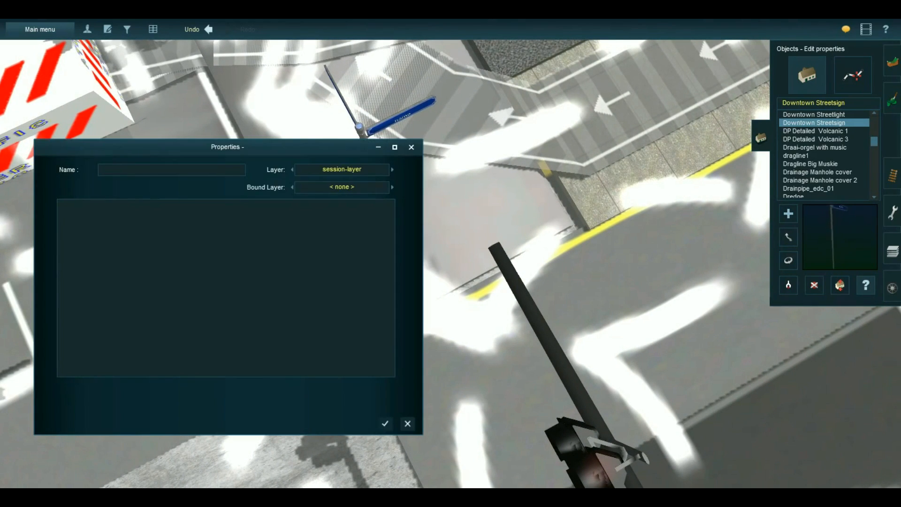
pyautogui.click(788, 213)
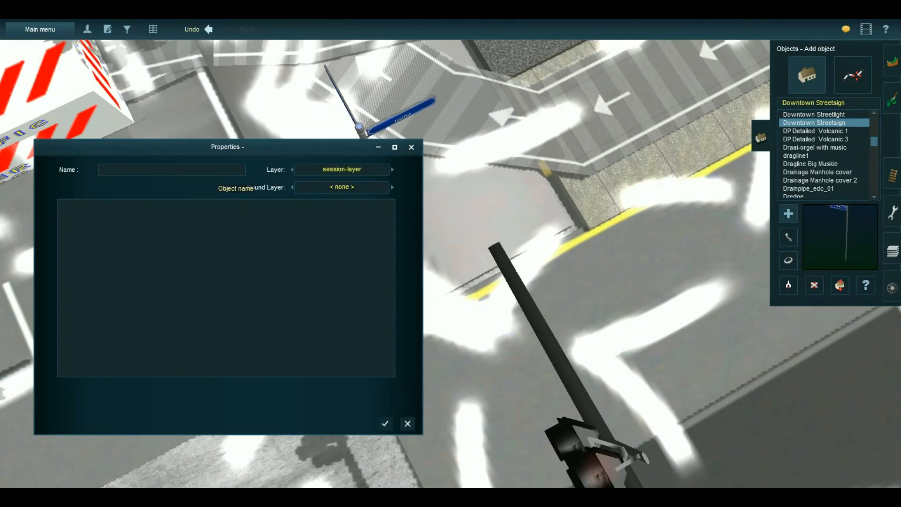
pyautogui.write('Main St North')
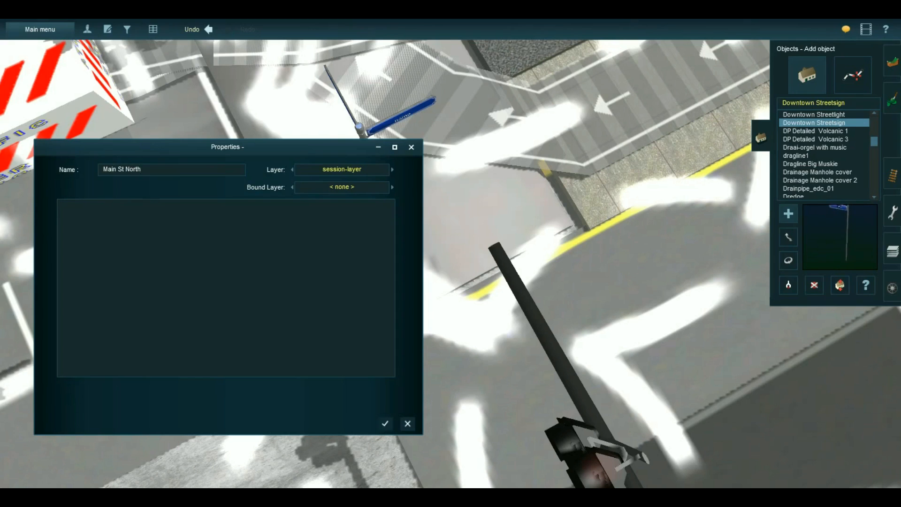
pyautogui.click(385, 423)
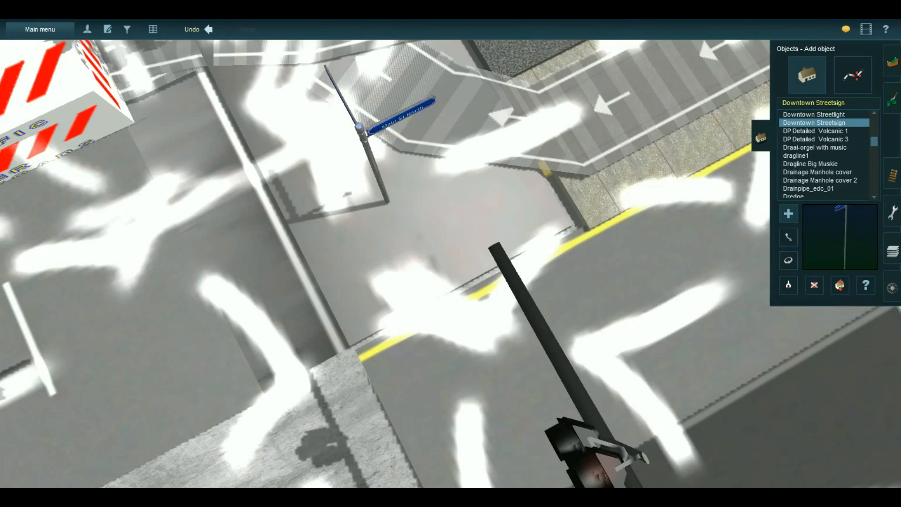
# Step: Examine the placed street signs and the surrounding intersection from above and from near street level
pyautogui.rightClick(394, 369)
pyautogui.scroll(-5, 428, 291)
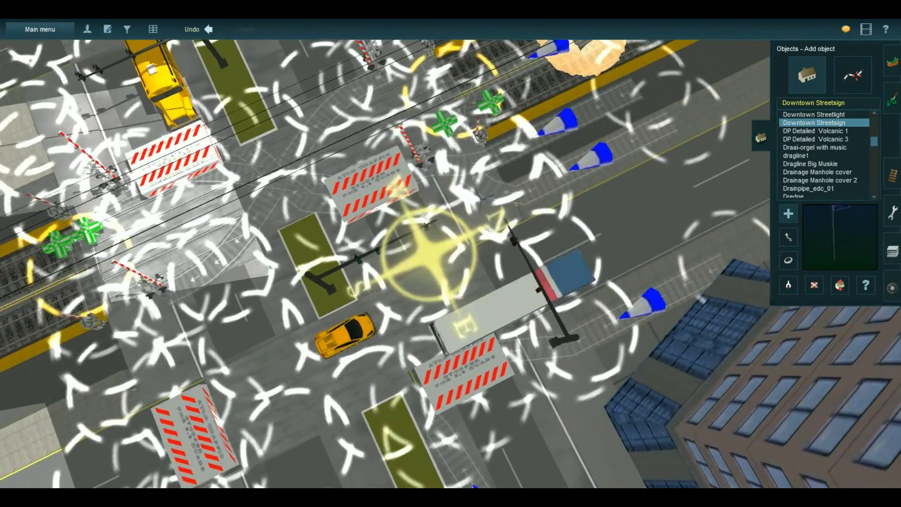
pyautogui.scroll(5, 422, 263)
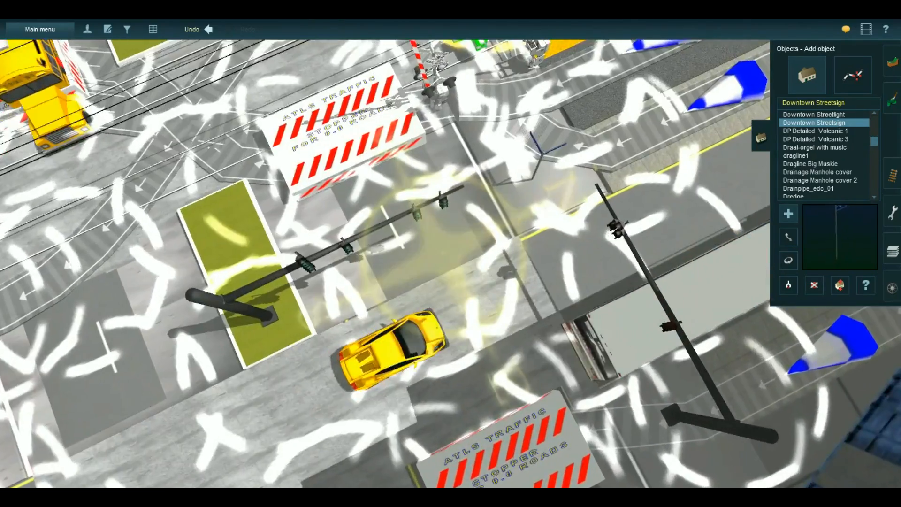
pyautogui.press('Left')
pyautogui.rightClick(459, 187)
pyautogui.press('Down')
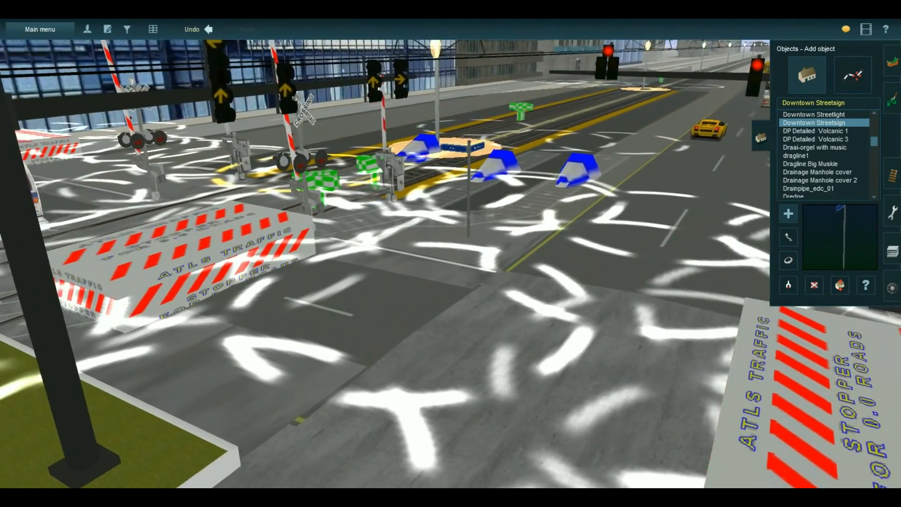
pyautogui.rightClick(456, 273)
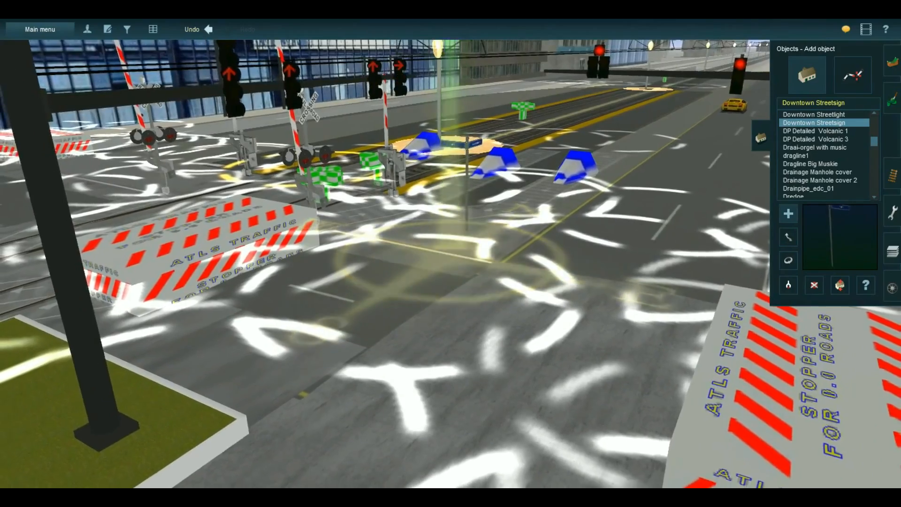
pyautogui.scroll(-5, 450, 262)
pyautogui.press('Left')
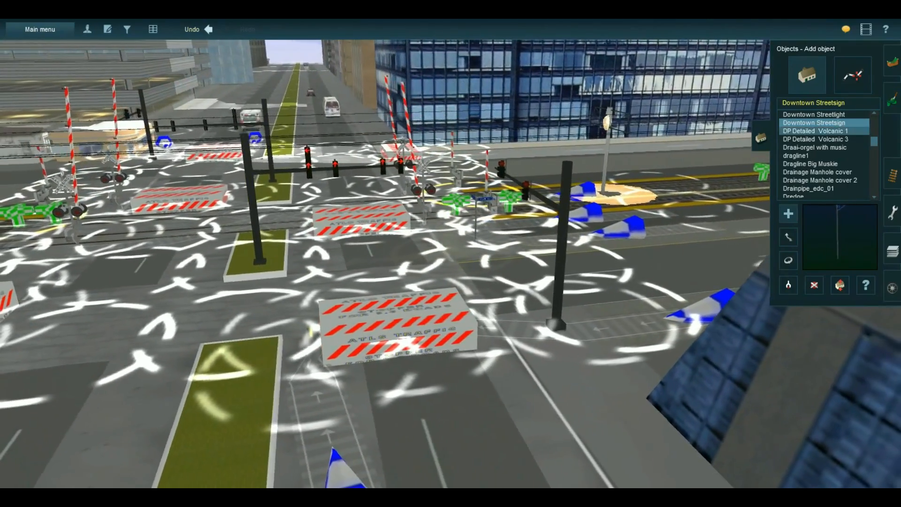
# Step: Place a Track Marker on the tram track without triggers, just before the crossing gates, next to Trigger 2049
pyautogui.click(891, 175)
pyautogui.press('Up')
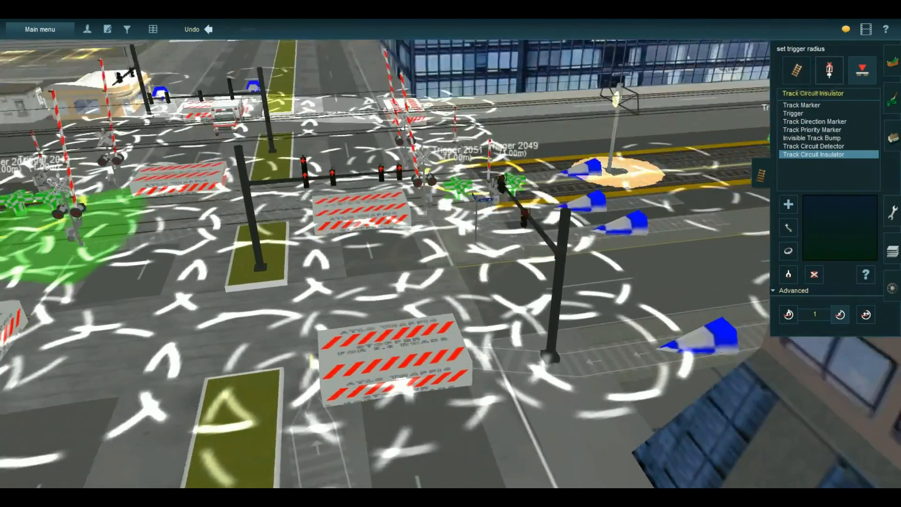
pyautogui.press('Up')
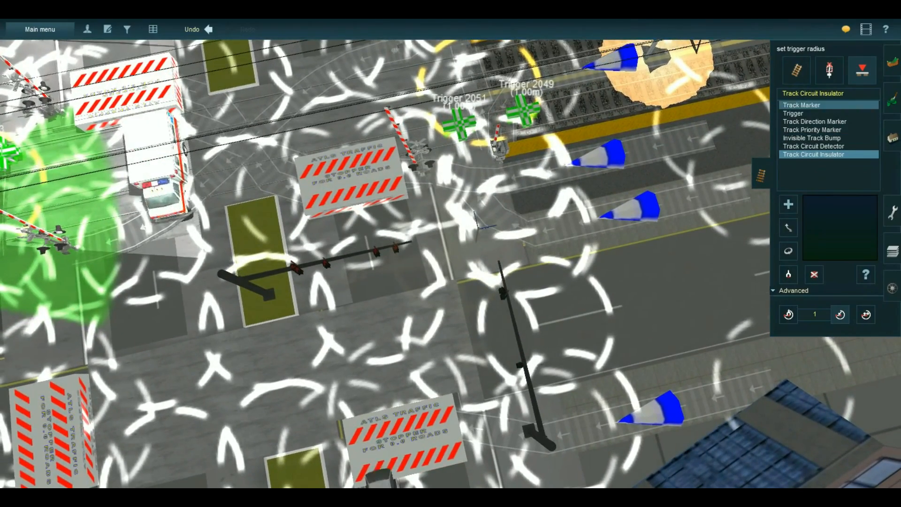
pyautogui.click(802, 105)
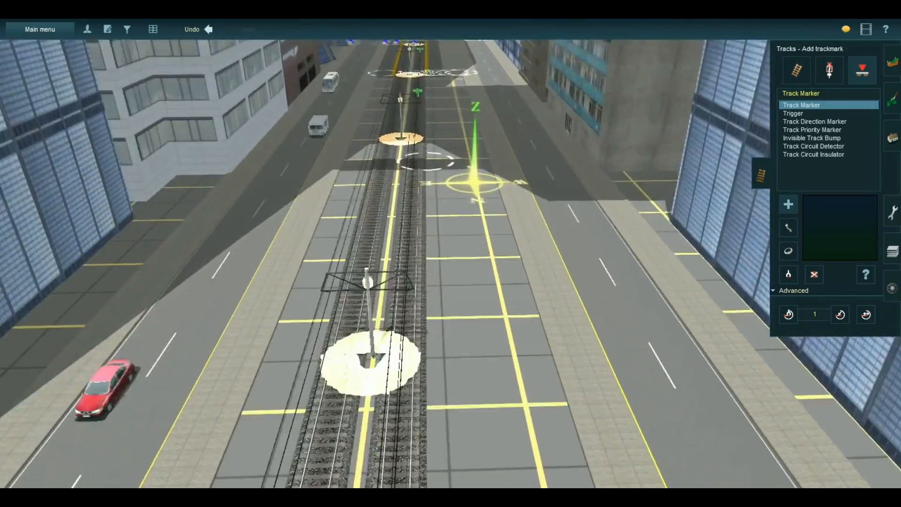
pyautogui.press('Down')
pyautogui.rightClick(424, 172)
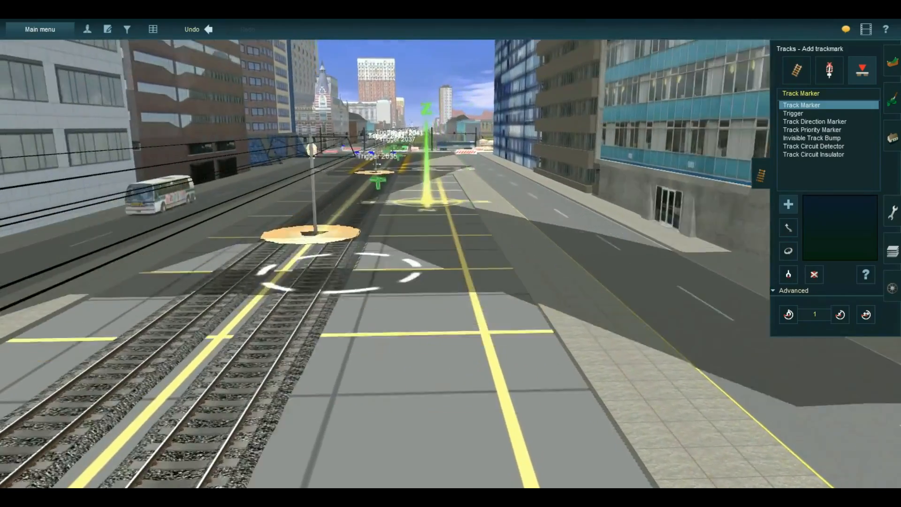
pyautogui.press('Up')
pyautogui.press('Up')
pyautogui.scroll(-5, 431, 221)
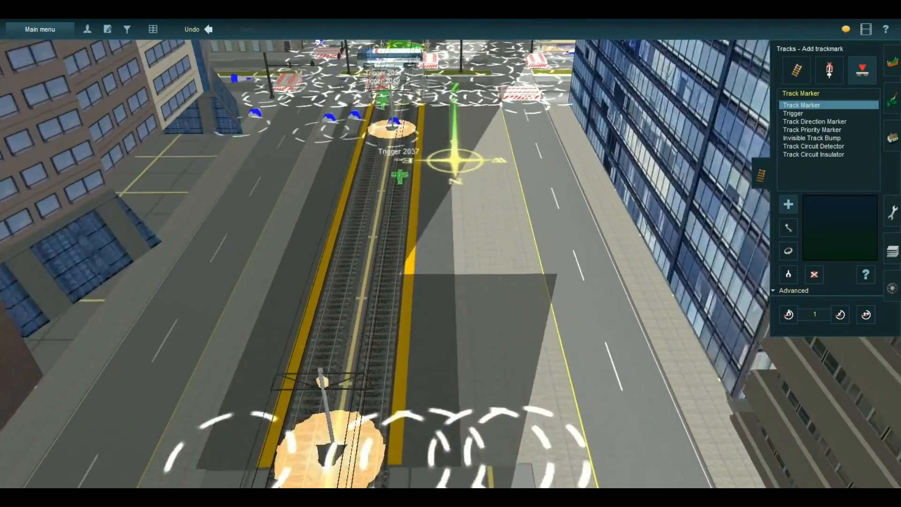
pyautogui.scroll(5, 432, 221)
pyautogui.scroll(6, 432, 220)
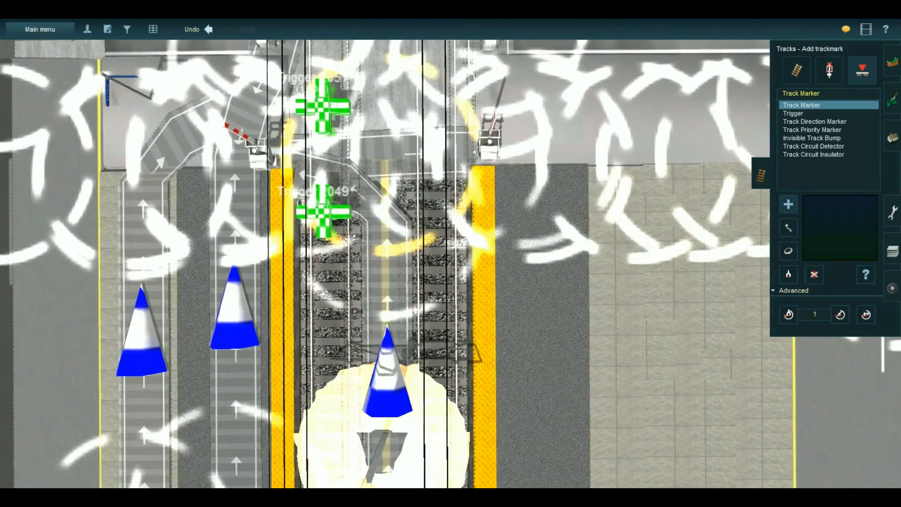
pyautogui.click(387, 371)
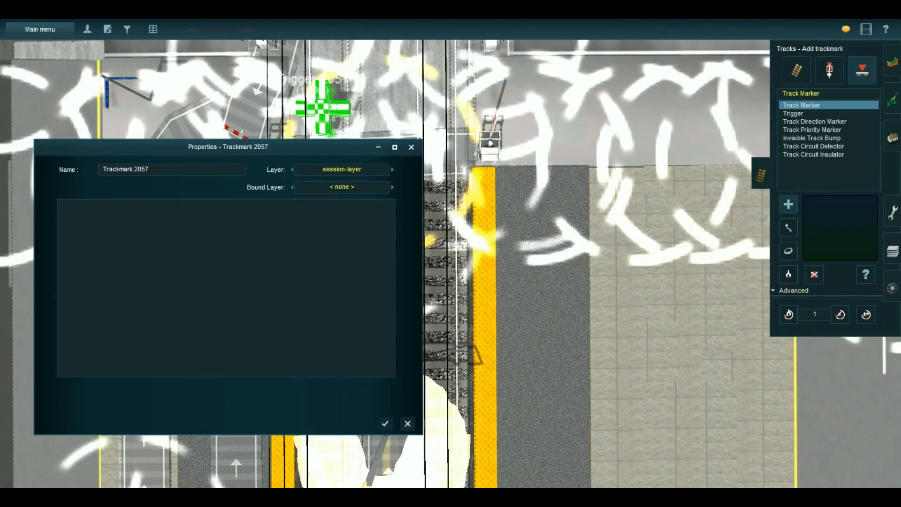
# Step: Name the new track marker STN AB1 and set its radius to 1 m
pyautogui.moveTo(149, 169); pyautogui.dragTo(102, 170)
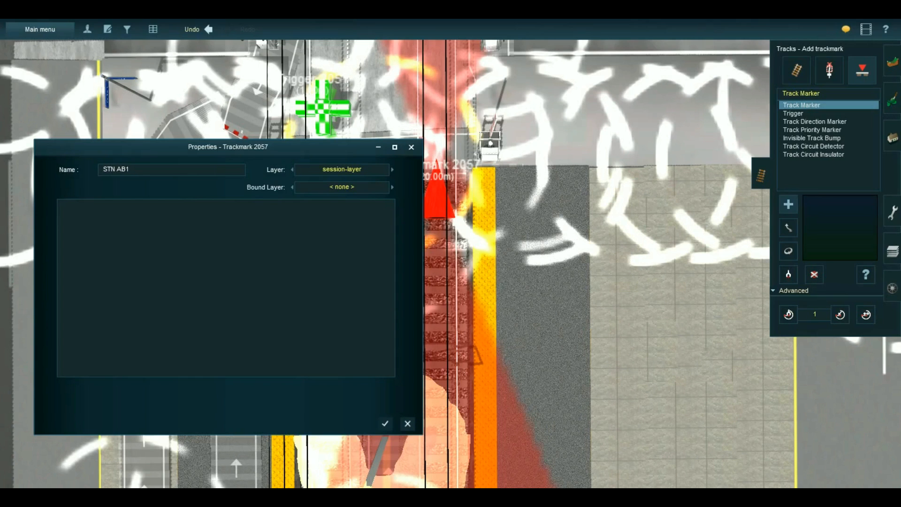
pyautogui.write('STN AB1')
pyautogui.press('Return')
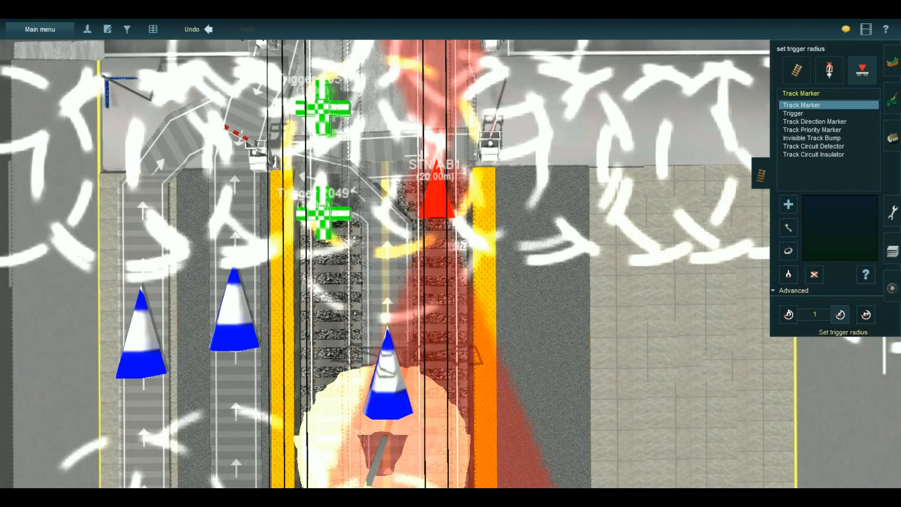
pyautogui.click(840, 314)
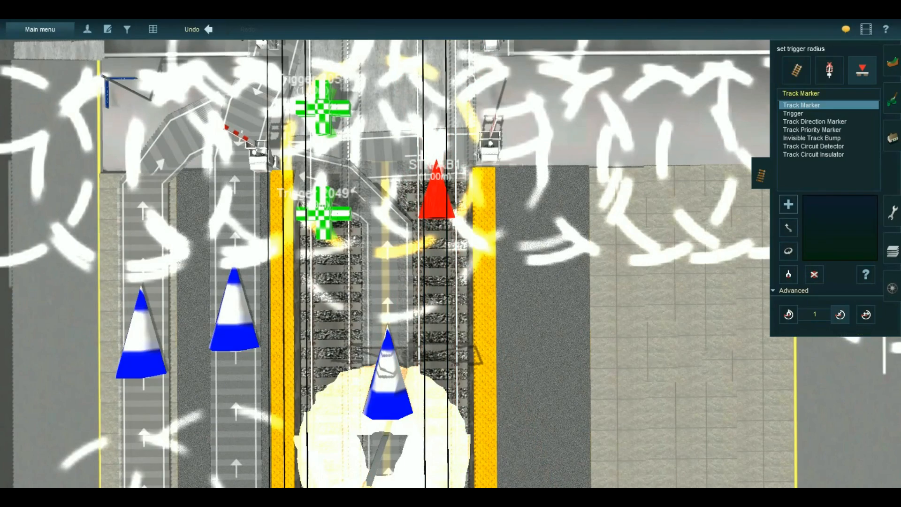
# Step: Place a second Track Marker on the tram track beyond the intersection, beside the catenary pole where the yellow edging ends
pyautogui.scroll(-10, 354, 239)
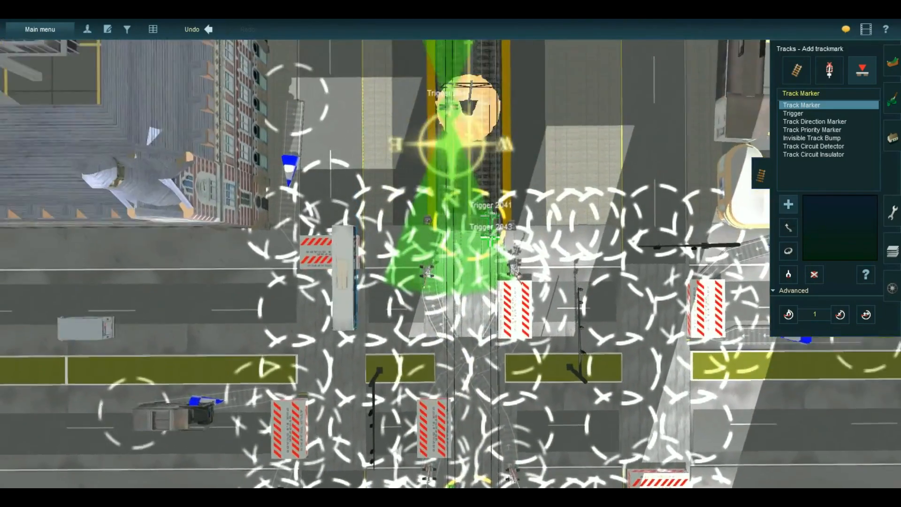
pyautogui.scroll(10, 355, 240)
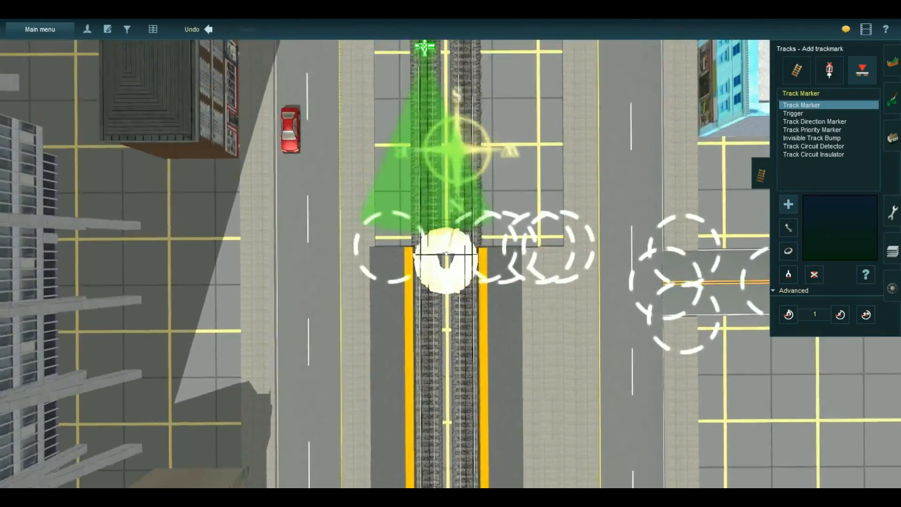
pyautogui.scroll(5, 446, 260)
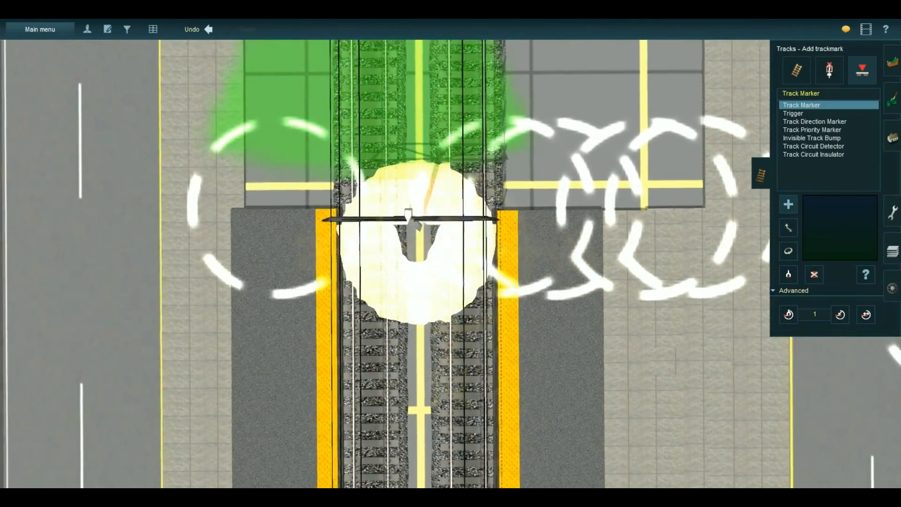
pyautogui.click(408, 216)
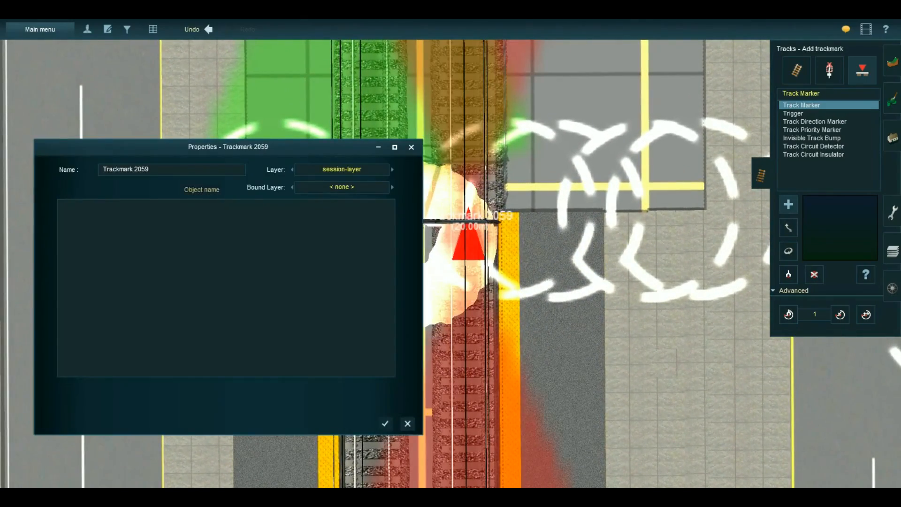
# Step: Name the second track marker STN AB2 and set its radius to 1 m
pyautogui.press('BackSpace')
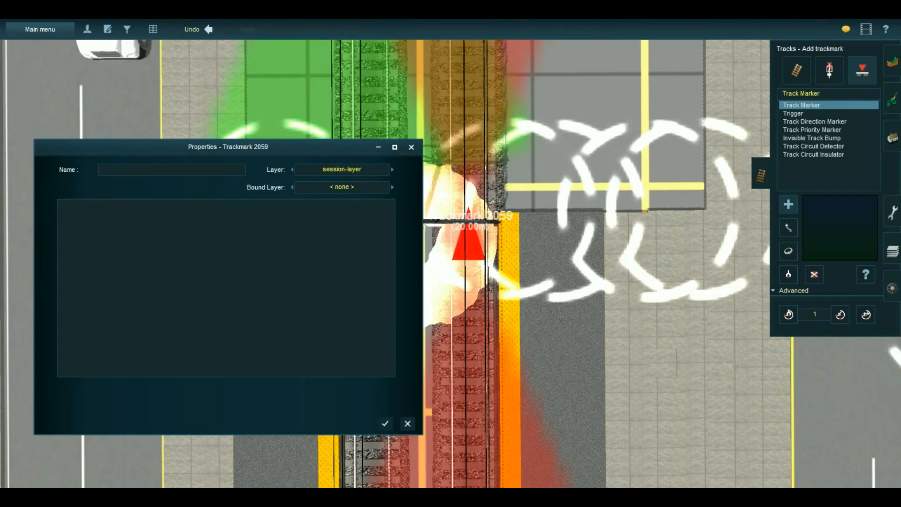
pyautogui.write('STN AB2')
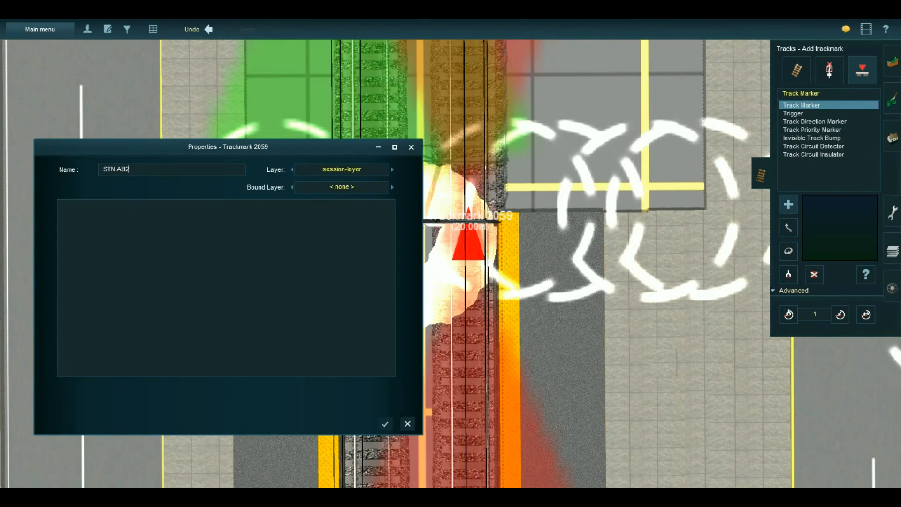
pyautogui.click(385, 424)
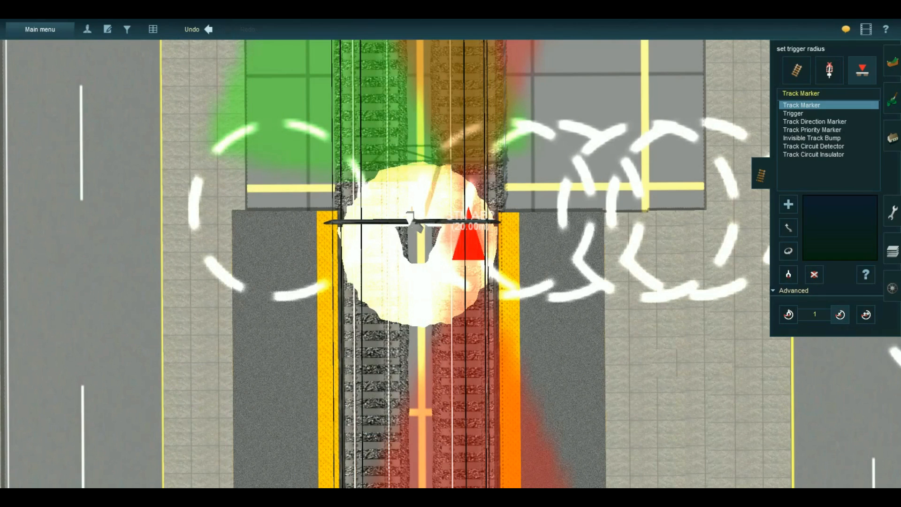
pyautogui.click(840, 314)
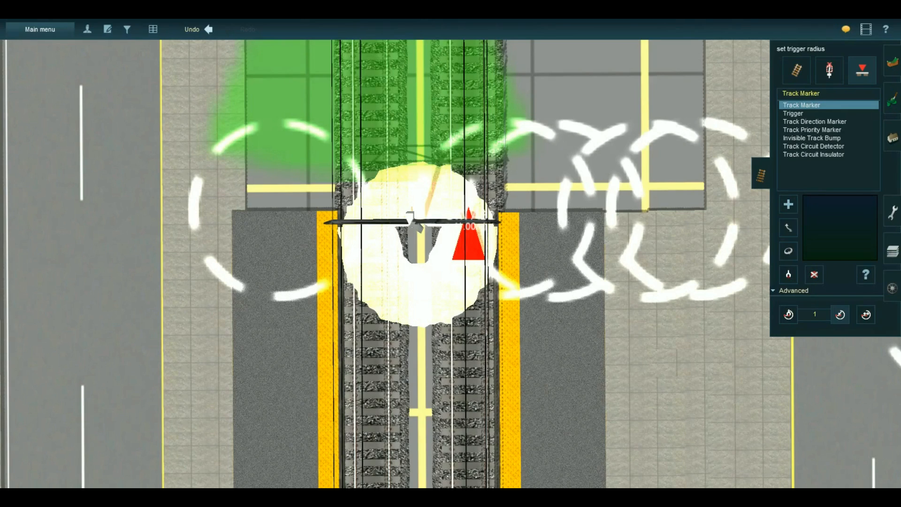
# Step: Review the driver's existing orders in the Driver Setup rule and examine the station track markers around the tram intersection
pyautogui.click(108, 29)
pyautogui.click(164, 132)
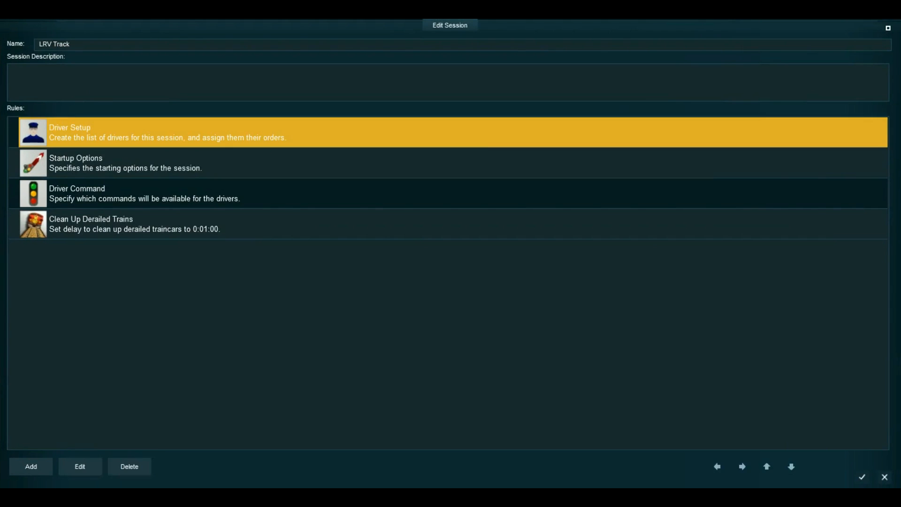
pyautogui.click(80, 466)
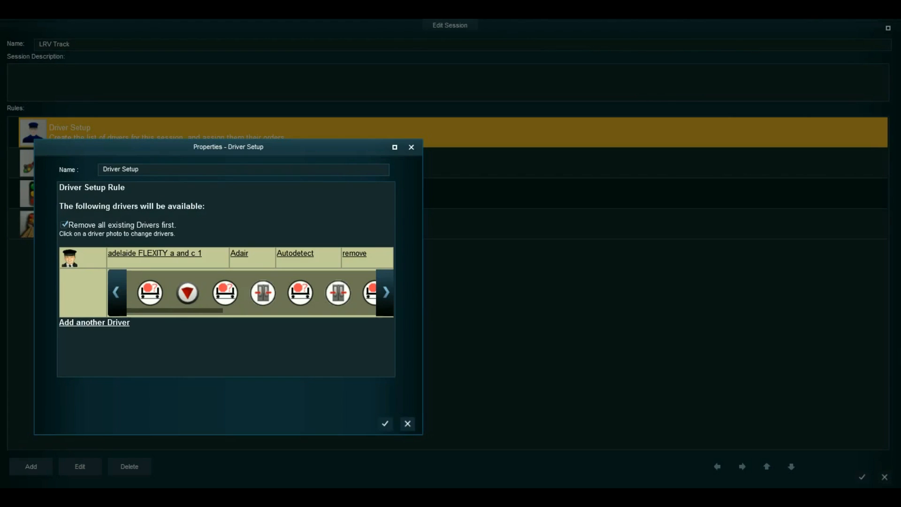
pyautogui.click(385, 423)
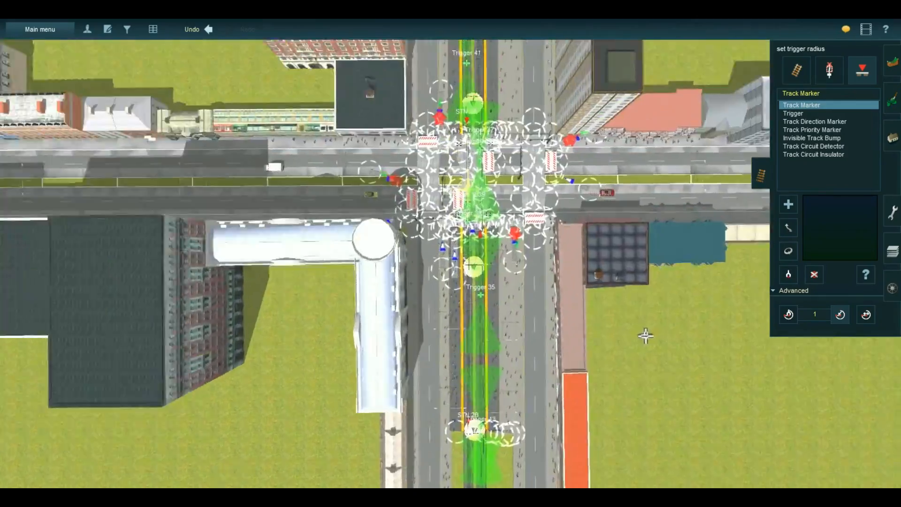
pyautogui.scroll(5, 646, 336)
pyautogui.scroll(3, 451, 263)
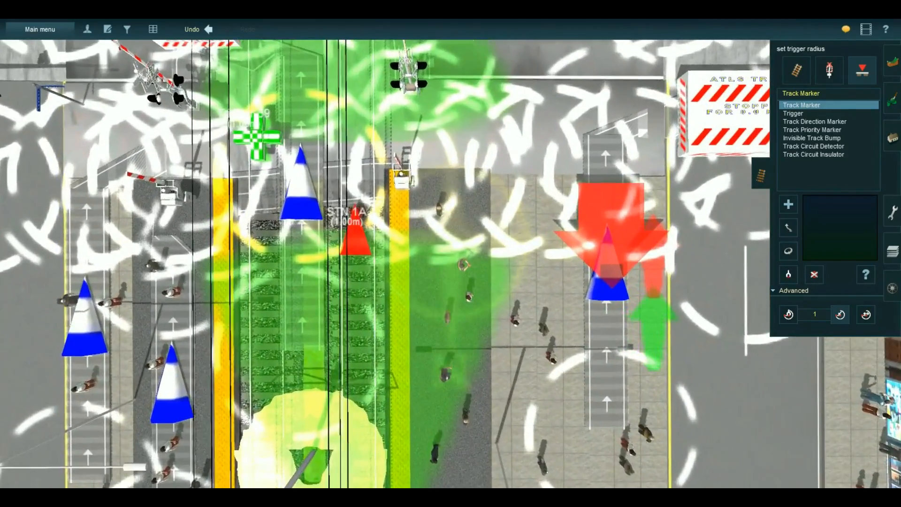
pyautogui.moveTo(478, 376); pyautogui.dragTo(467, 453, button='right')
pyautogui.scroll(-4, 398, 385)
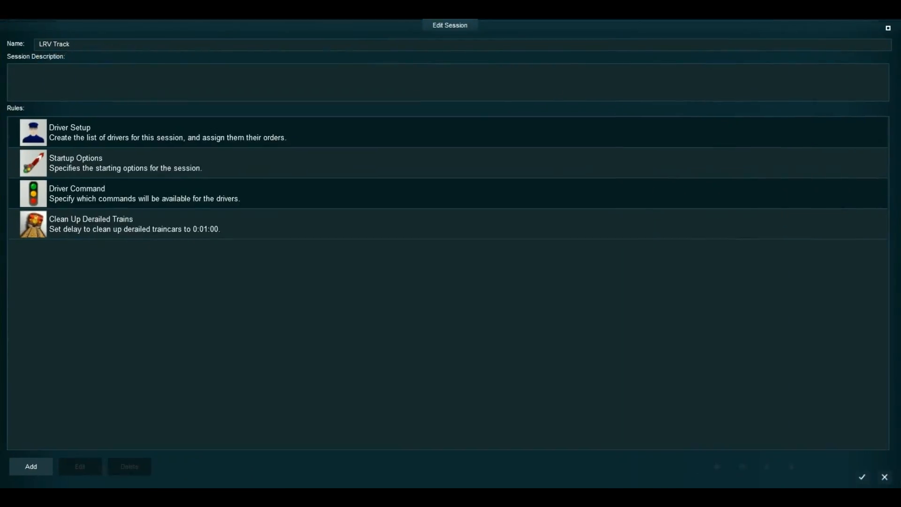
# Step: In the Driver Setup rule, insert Drive To Trackmark orders for STN AB1 and STN AB2 after the driver's first wait order
pyautogui.click(167, 132)
pyautogui.click(80, 467)
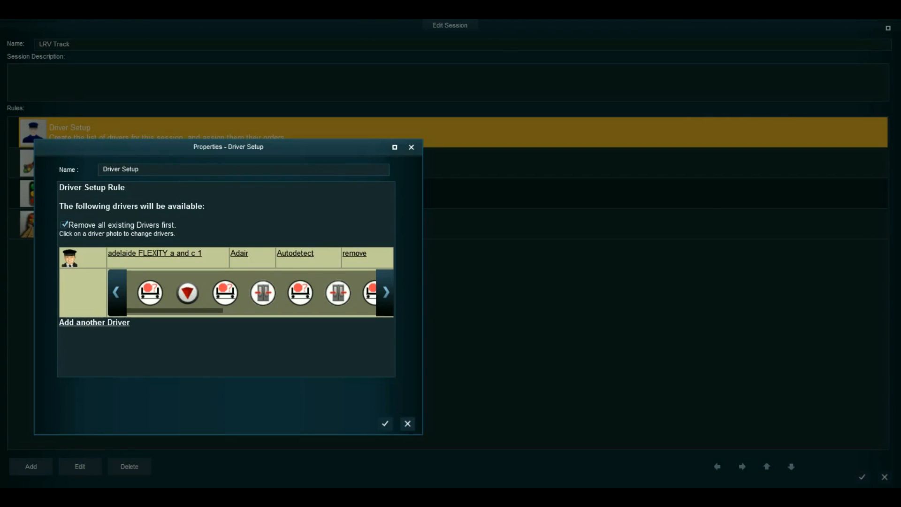
pyautogui.click(169, 293)
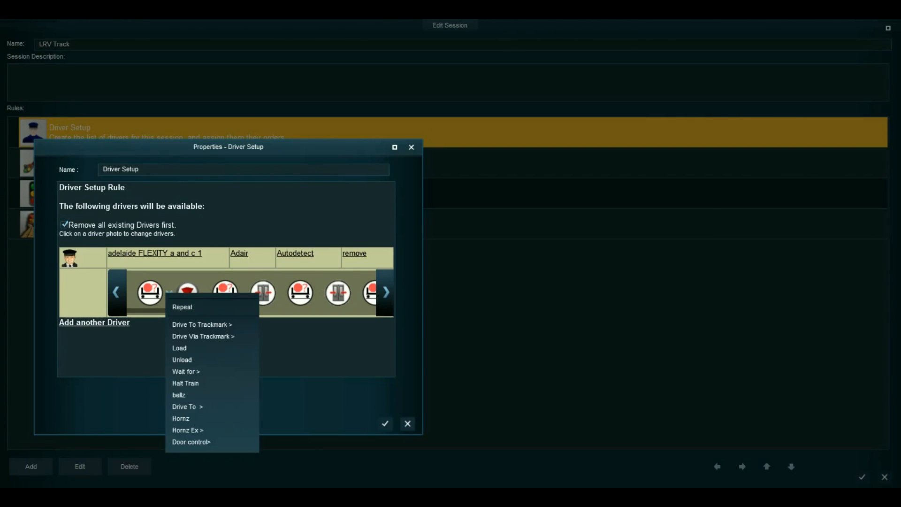
pyautogui.moveTo(202, 324)
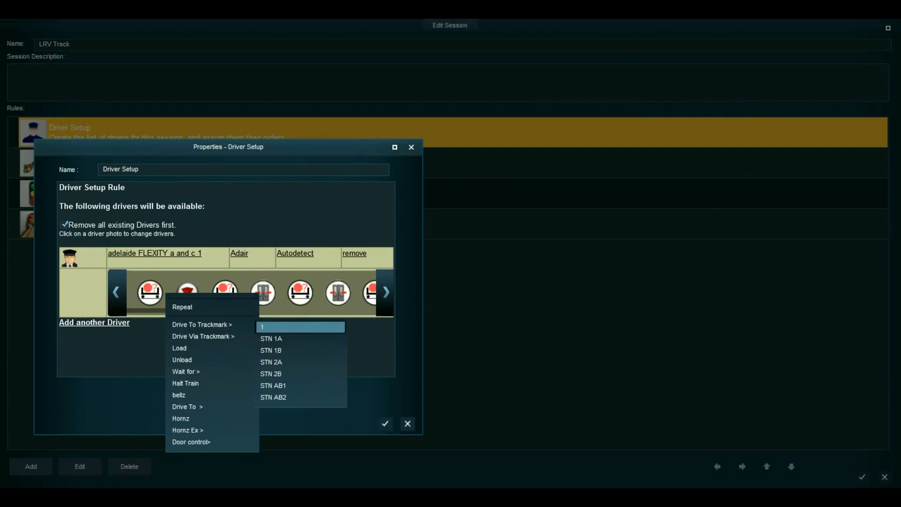
pyautogui.click(300, 373)
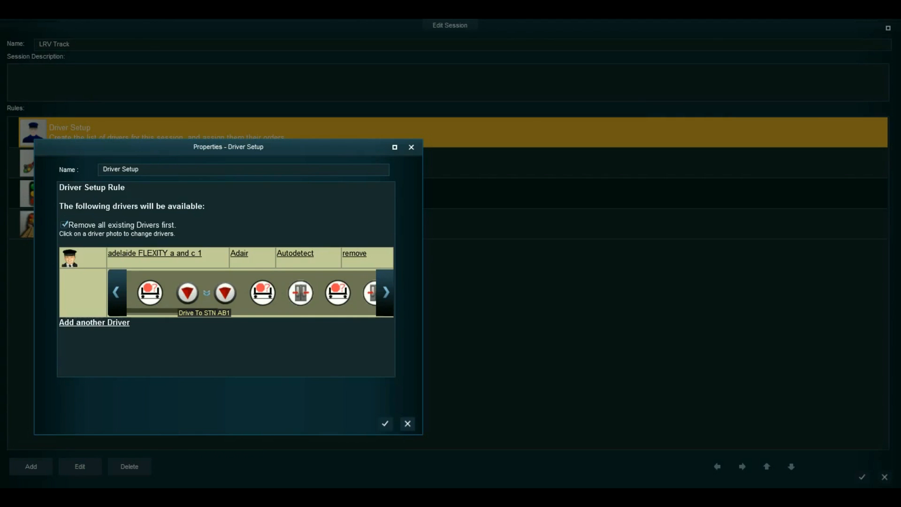
pyautogui.click(207, 293)
pyautogui.moveTo(244, 325)
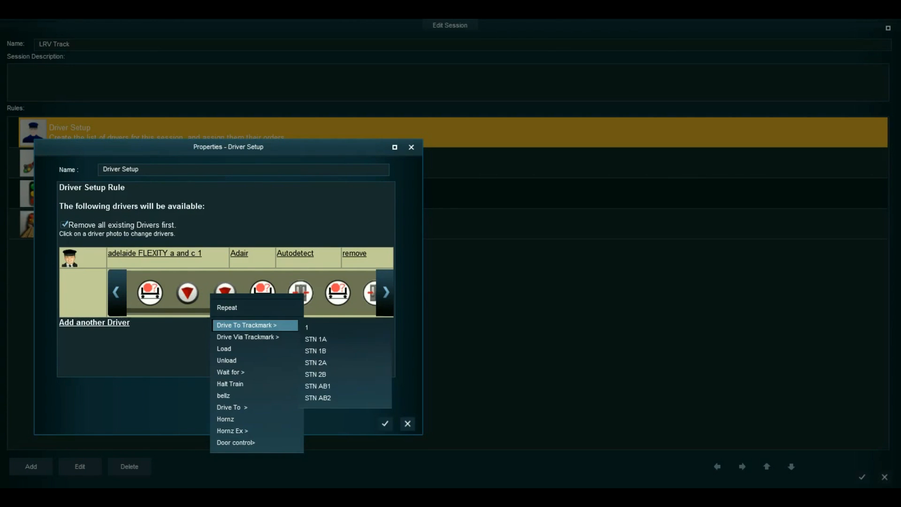
pyautogui.click(318, 386)
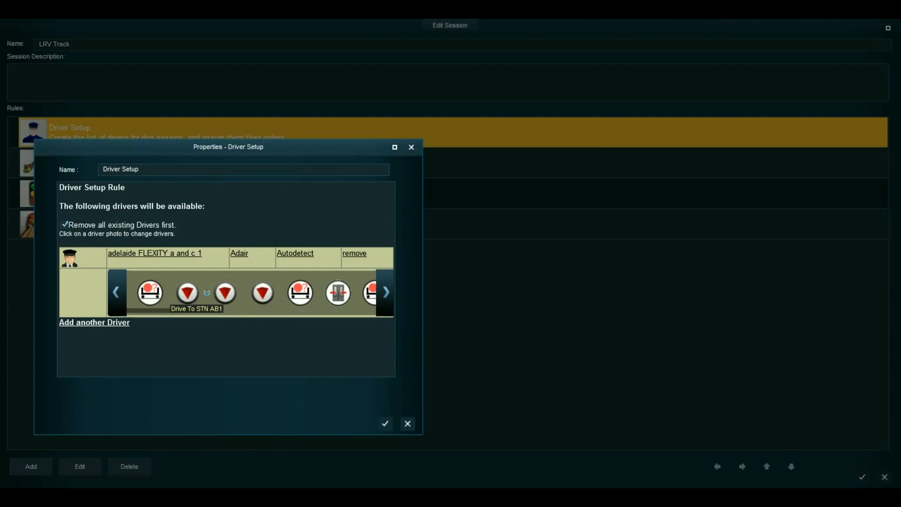
# Step: Insert a Wait for order followed by a door-opening order between the STN AB1 and STN AB2 drive orders
pyautogui.click(207, 293)
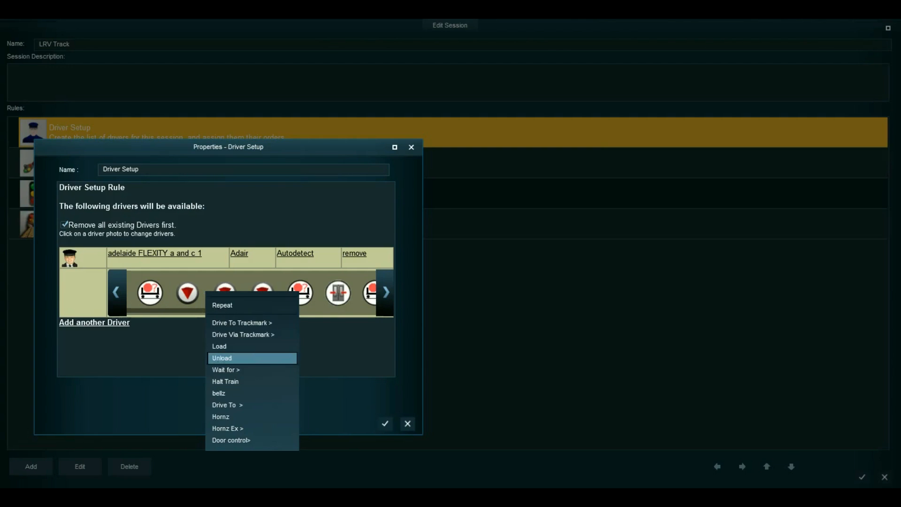
pyautogui.moveTo(244, 370)
pyautogui.click(317, 378)
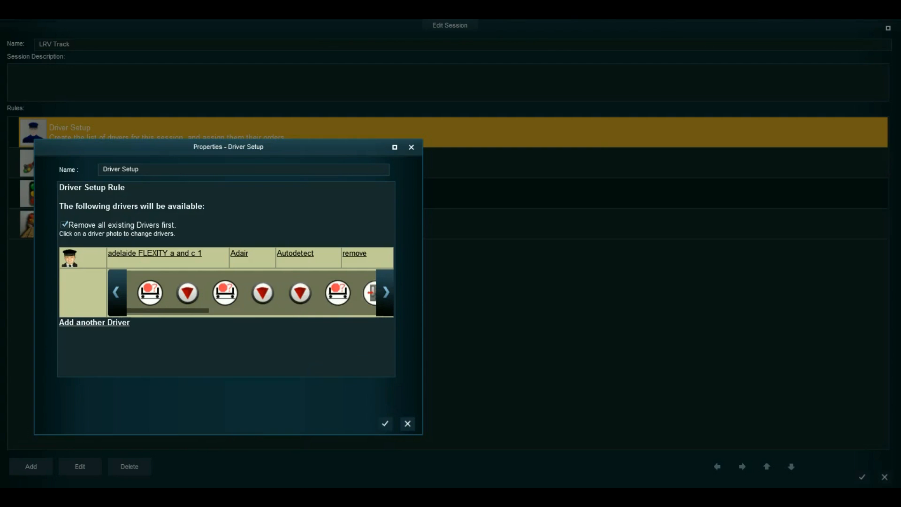
pyautogui.click(244, 293)
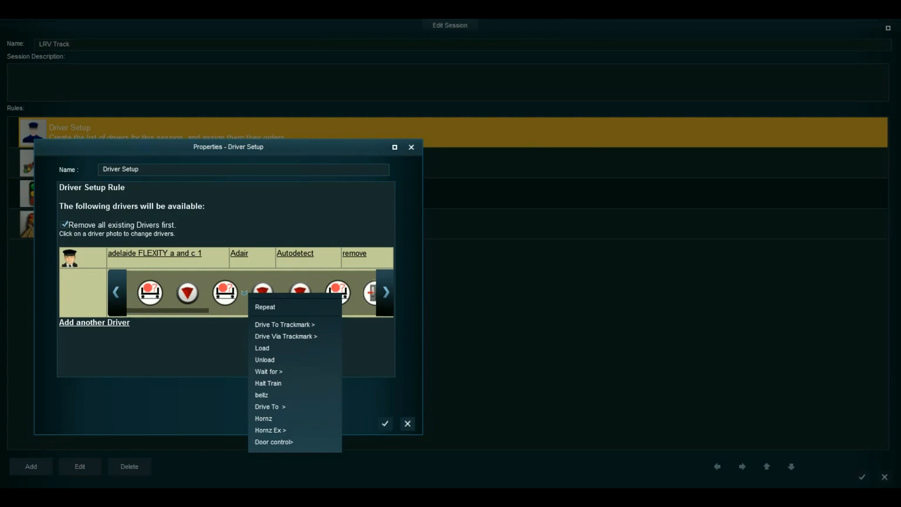
pyautogui.moveTo(281, 441)
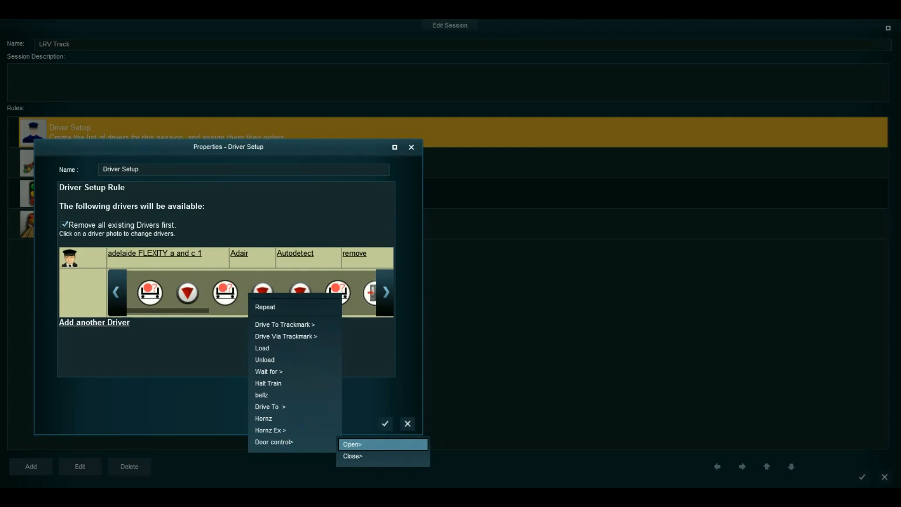
pyautogui.moveTo(352, 444)
pyautogui.click(446, 458)
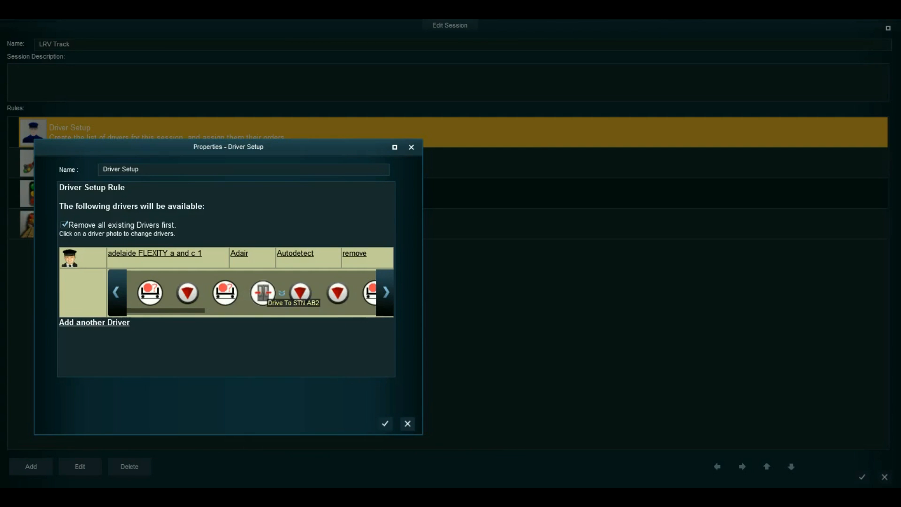
# Step: After the door-opening order at STN AB1, add a 10-second wait and an order closing the right doors
pyautogui.click(281, 293)
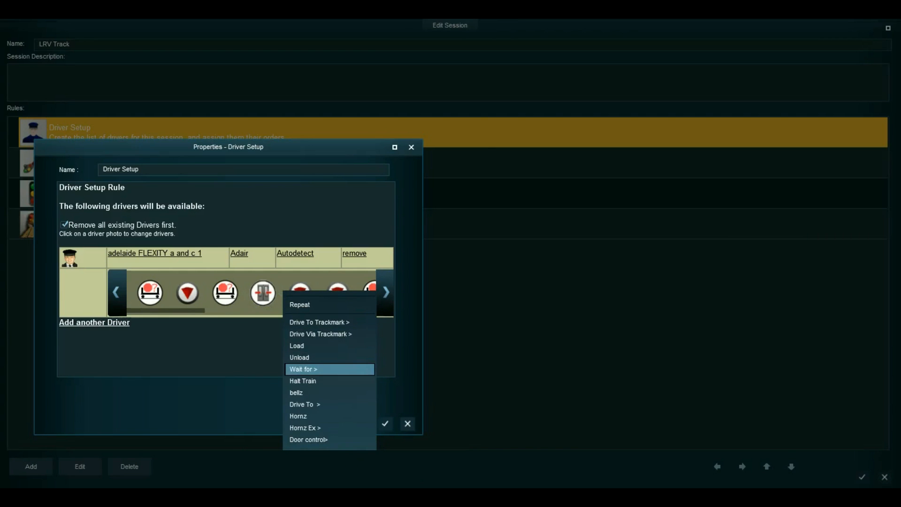
pyautogui.moveTo(310, 369)
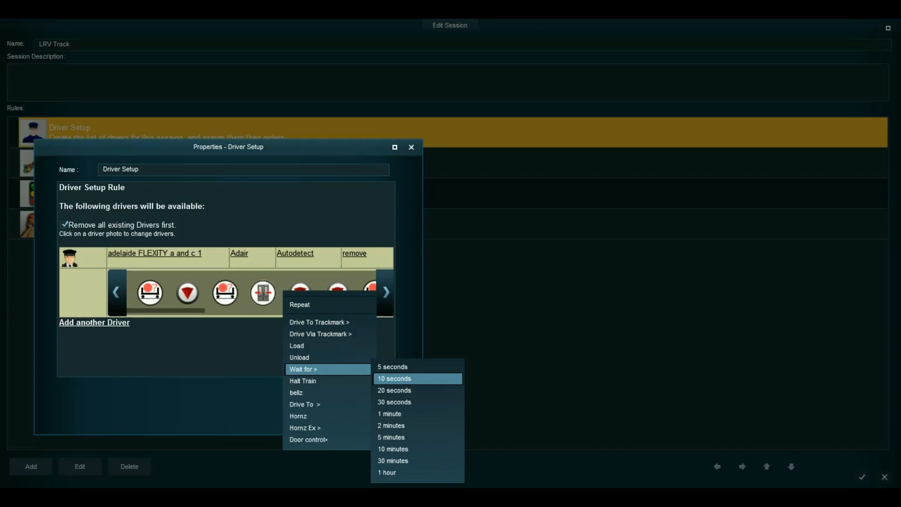
pyautogui.click(399, 378)
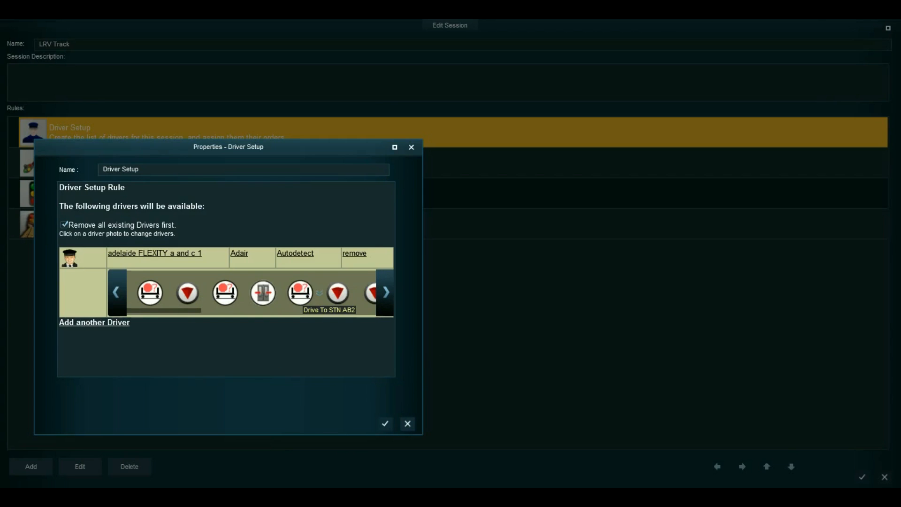
pyautogui.click(320, 293)
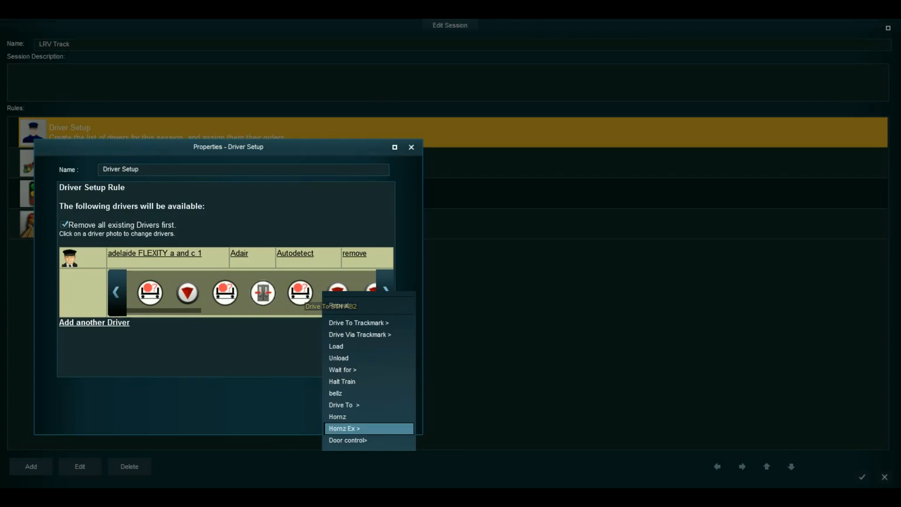
pyautogui.moveTo(356, 440)
pyautogui.moveTo(437, 454)
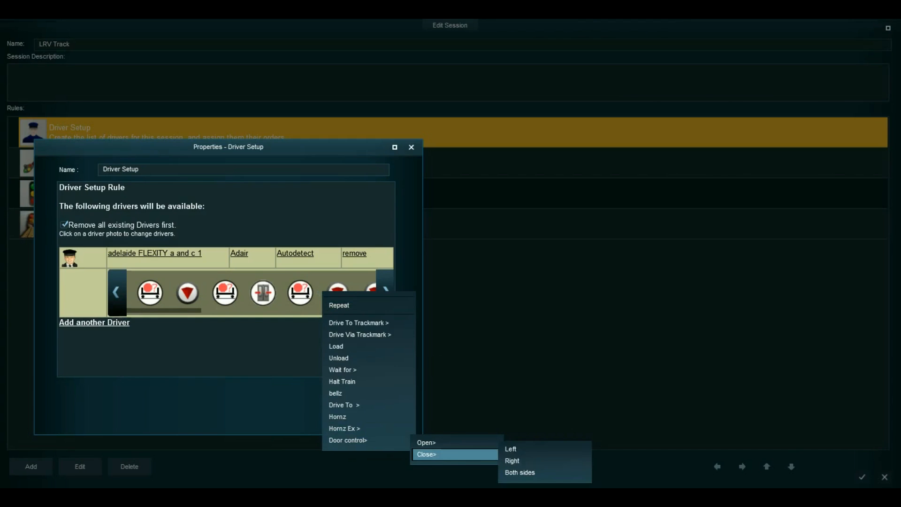
pyautogui.click(517, 461)
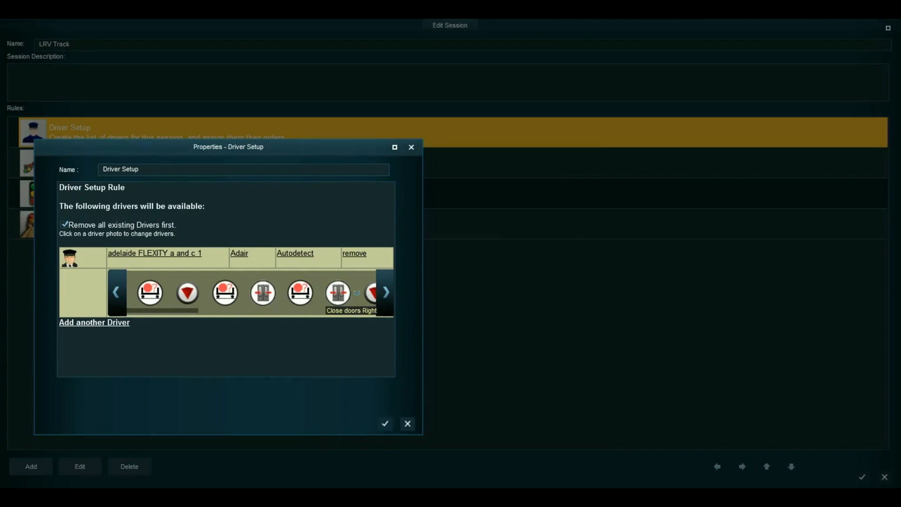
# Step: Insert another Wait for order between closing the right doors at STN AB1 and driving to STN AB2
pyautogui.click(356, 292)
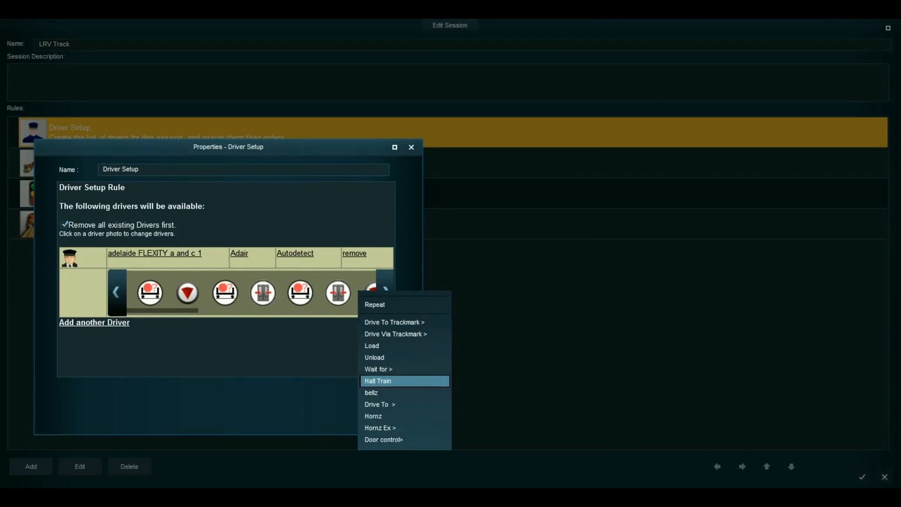
pyautogui.moveTo(378, 369)
pyautogui.click(469, 376)
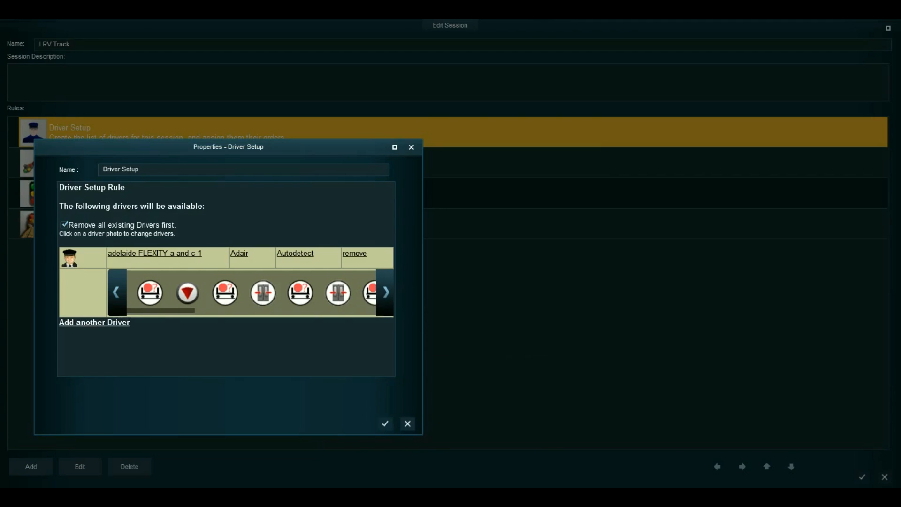
# Step: Insert a Wait for order and a door-opening order directly after the drive order to STN AB2
pyautogui.click(385, 292)
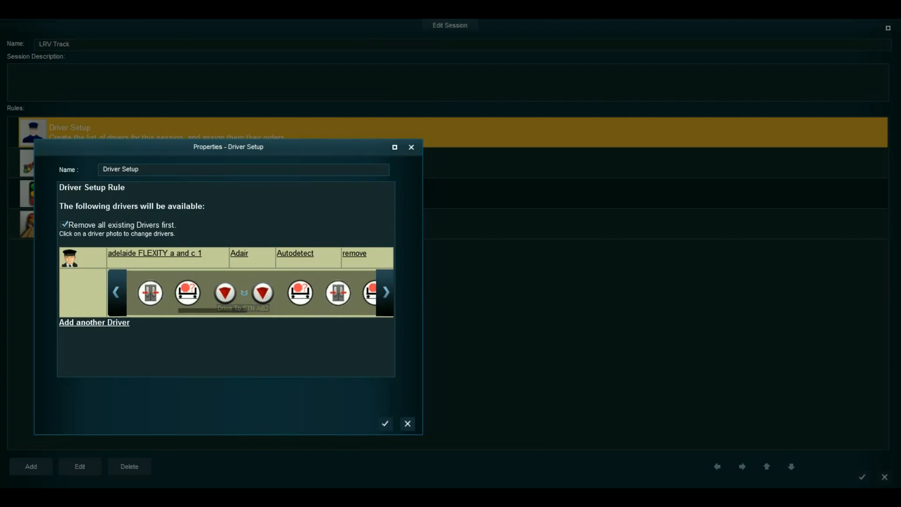
pyautogui.click(244, 293)
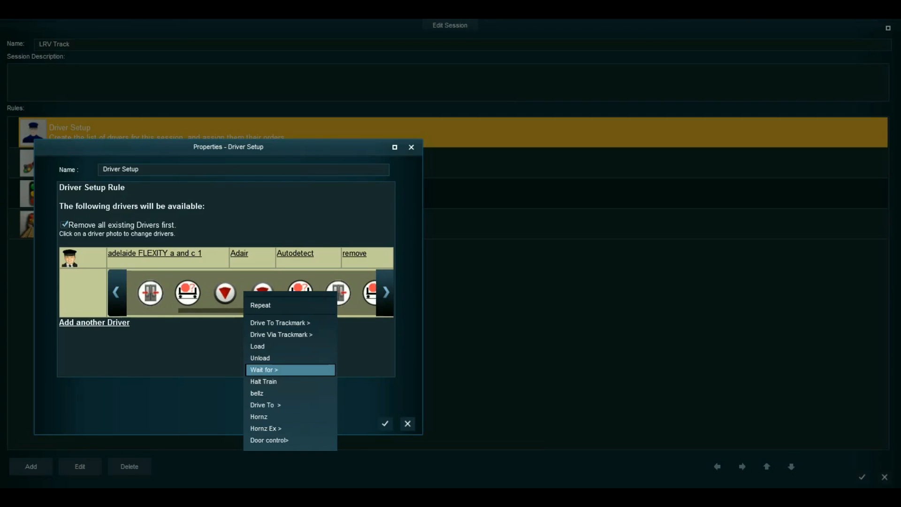
pyautogui.moveTo(263, 369)
pyautogui.click(355, 378)
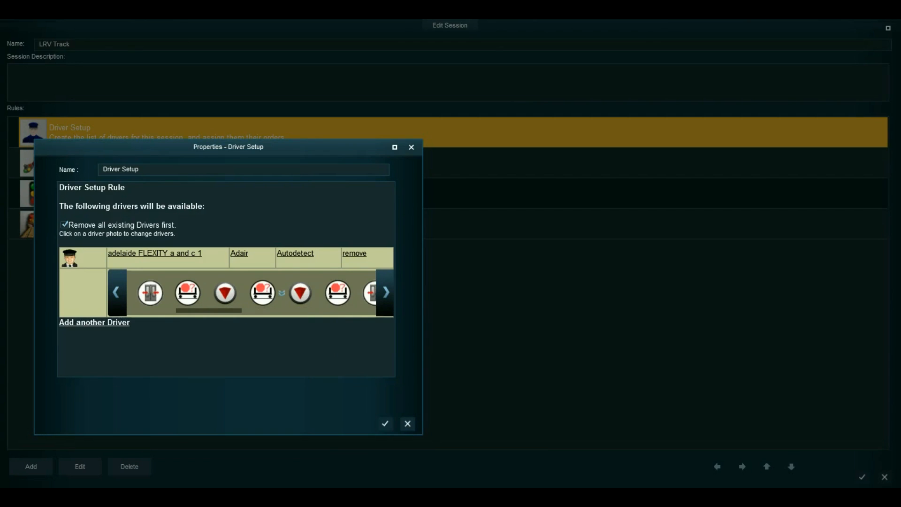
pyautogui.click(282, 293)
pyautogui.moveTo(305, 441)
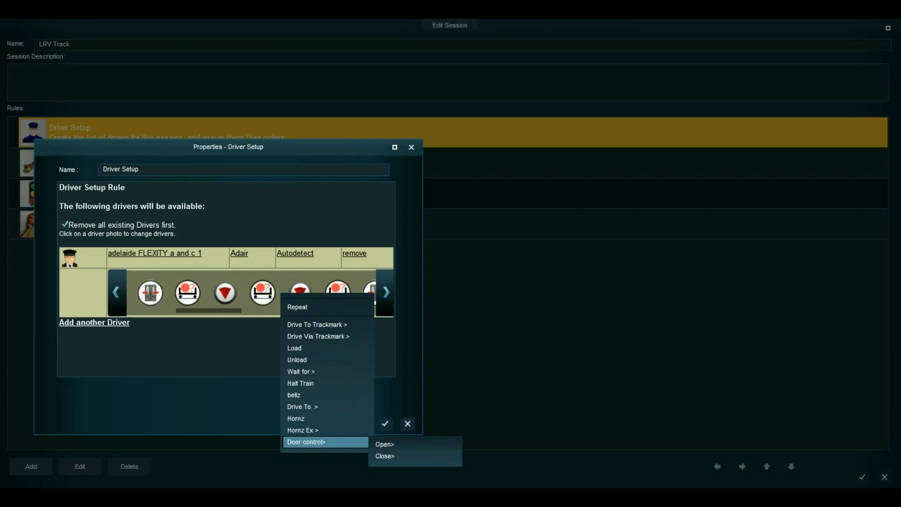
pyautogui.moveTo(389, 444)
pyautogui.click(472, 459)
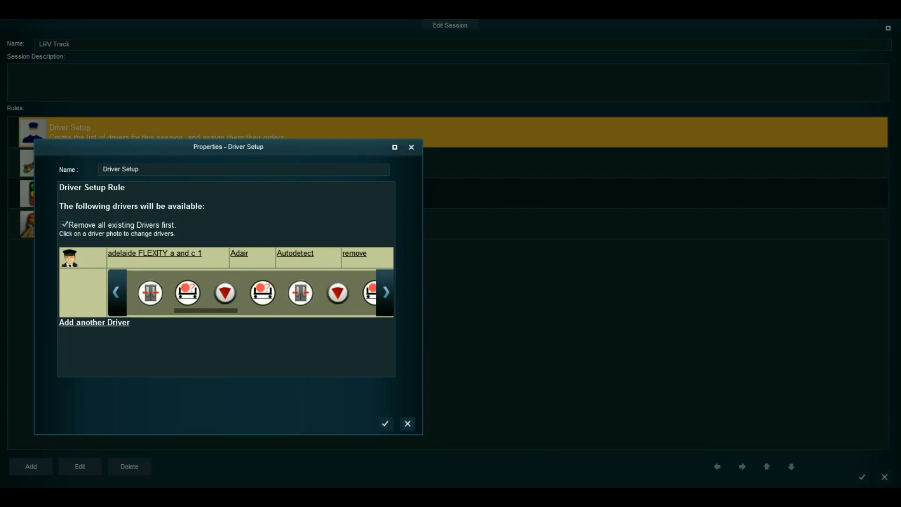
# Step: After the door-opening order at STN AB2, add a 20-second wait and an order closing the right doors
pyautogui.click(319, 293)
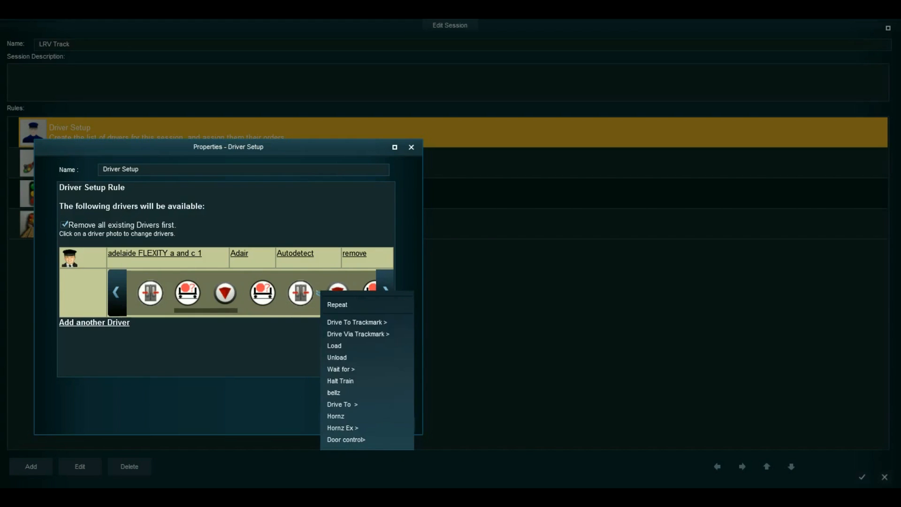
pyautogui.moveTo(348, 369)
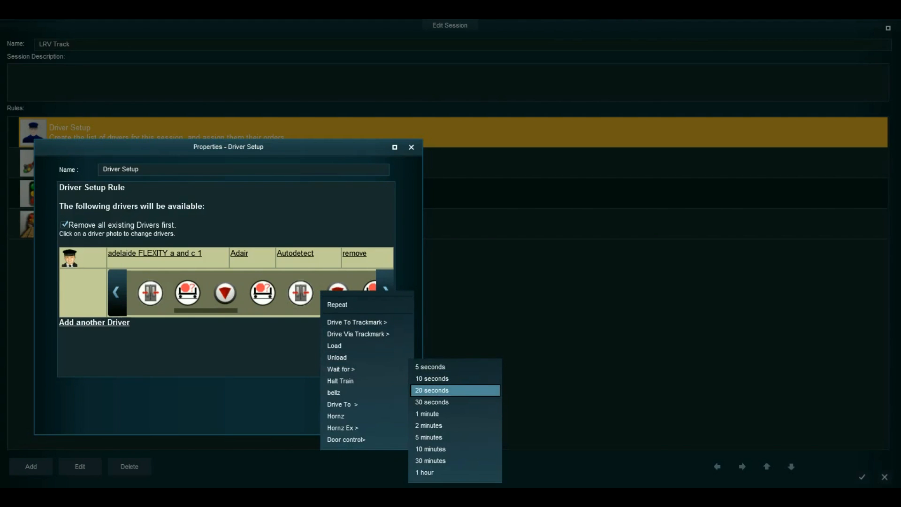
pyautogui.click(455, 390)
pyautogui.click(357, 291)
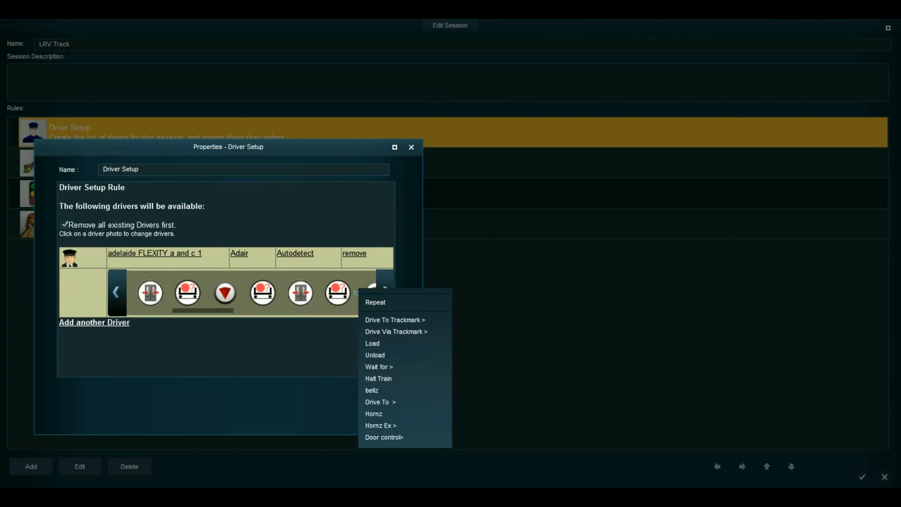
pyautogui.moveTo(390, 437)
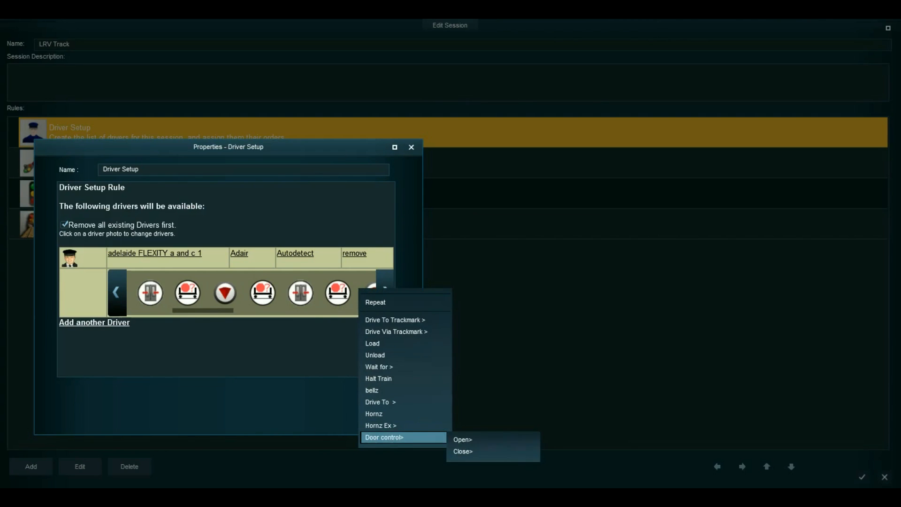
pyautogui.moveTo(469, 451)
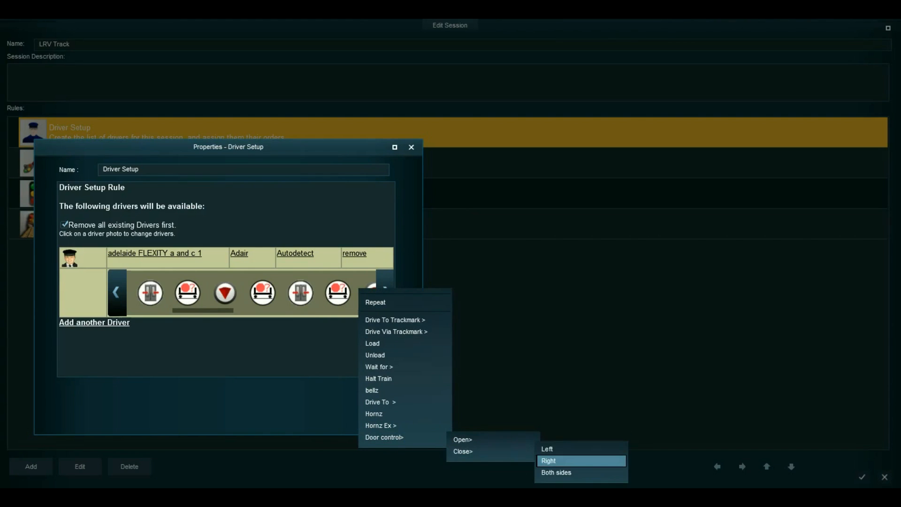
pyautogui.click(549, 460)
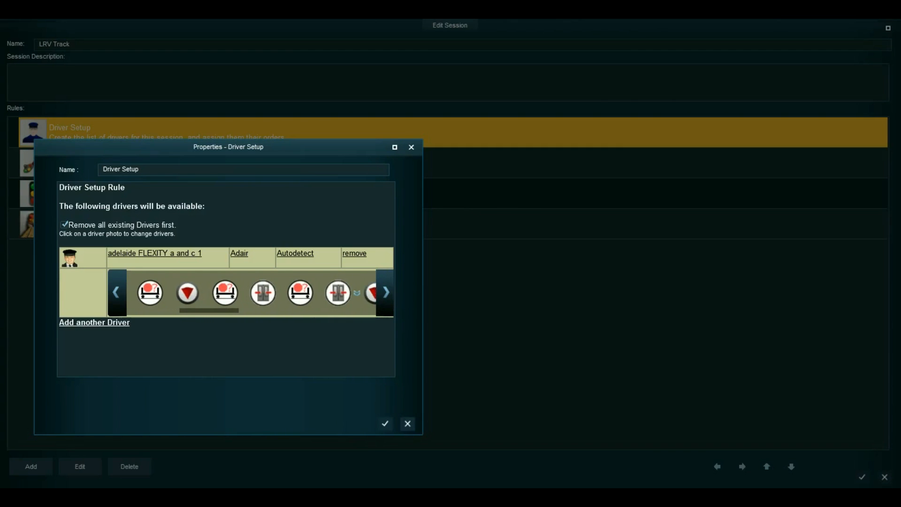
# Step: Insert a 10-second wait after the door-closing order at STN AB2 and accept the driver setup and session edits
pyautogui.click(357, 292)
pyautogui.moveTo(374, 370)
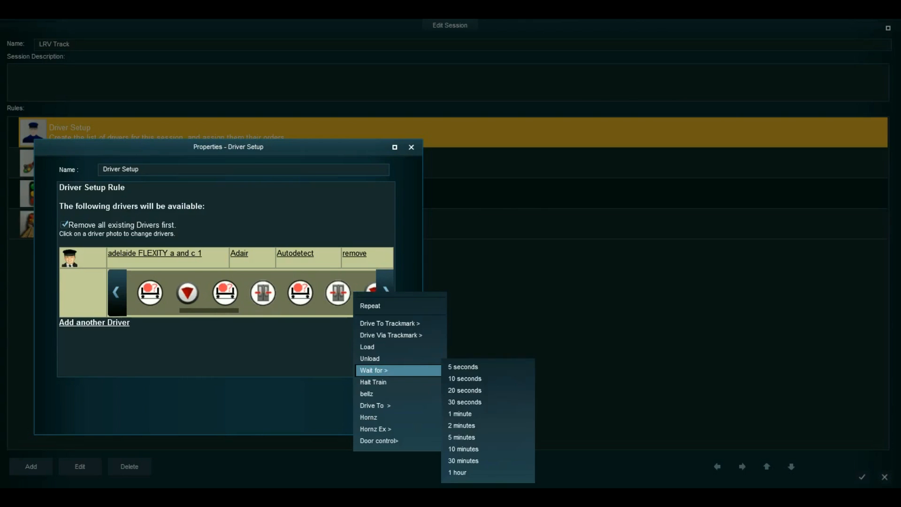
pyautogui.click(488, 379)
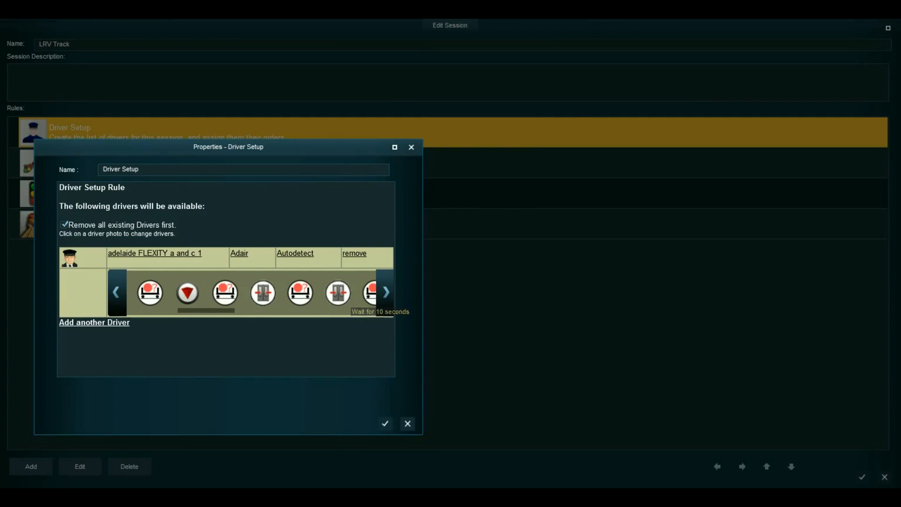
pyautogui.press('Return')
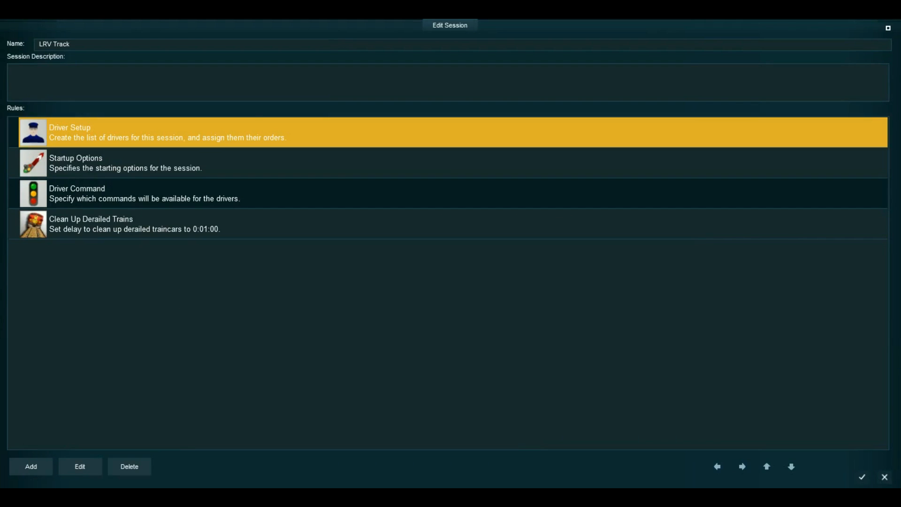
pyautogui.press('Return')
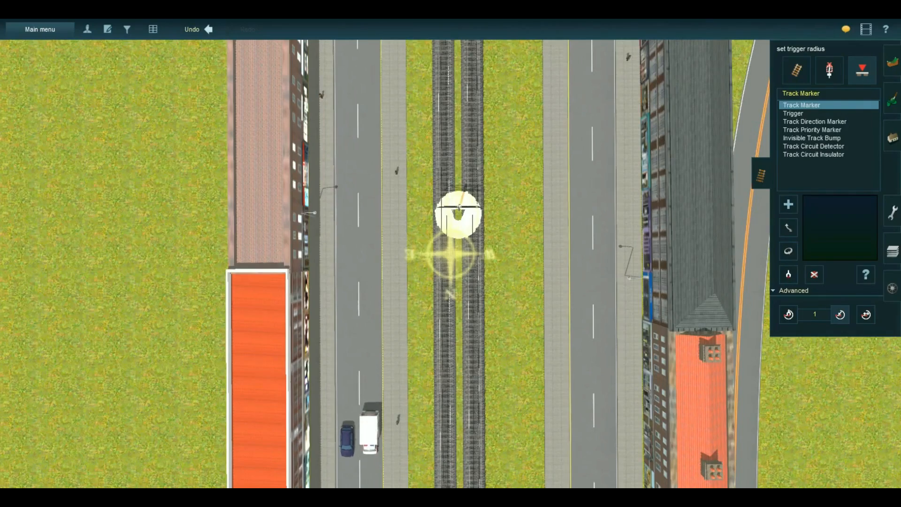
# Step: Save the LRV Track session, overwriting the existing one
pyautogui.rightClick(436, 247)
pyautogui.scroll(2, 438, 249)
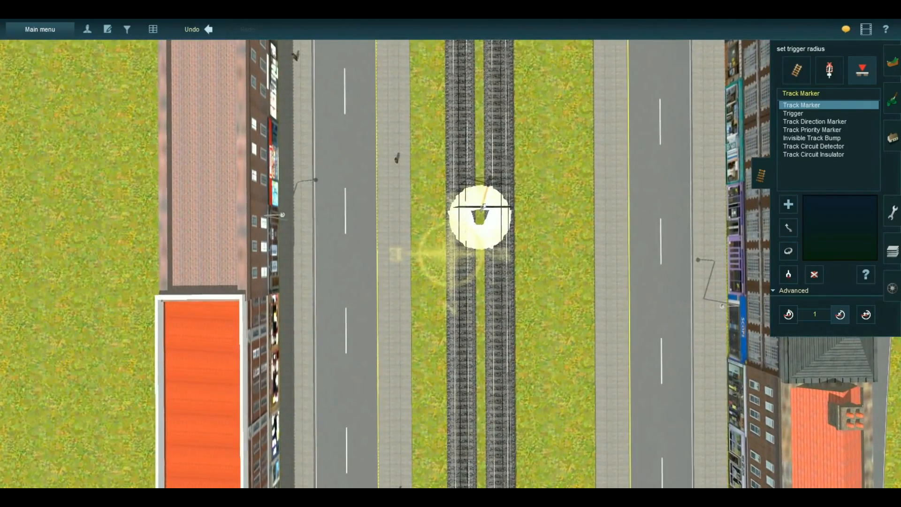
pyautogui.hotkey('ctrl', 's')
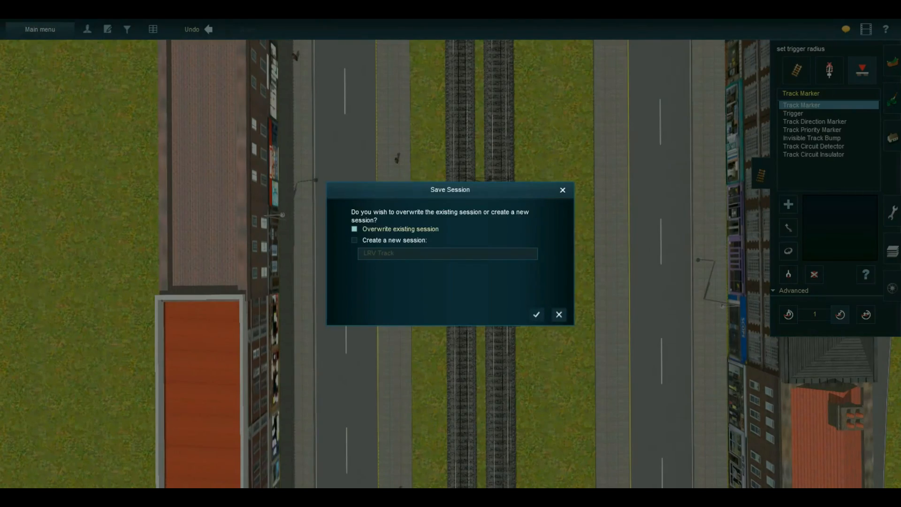
pyautogui.press('Return')
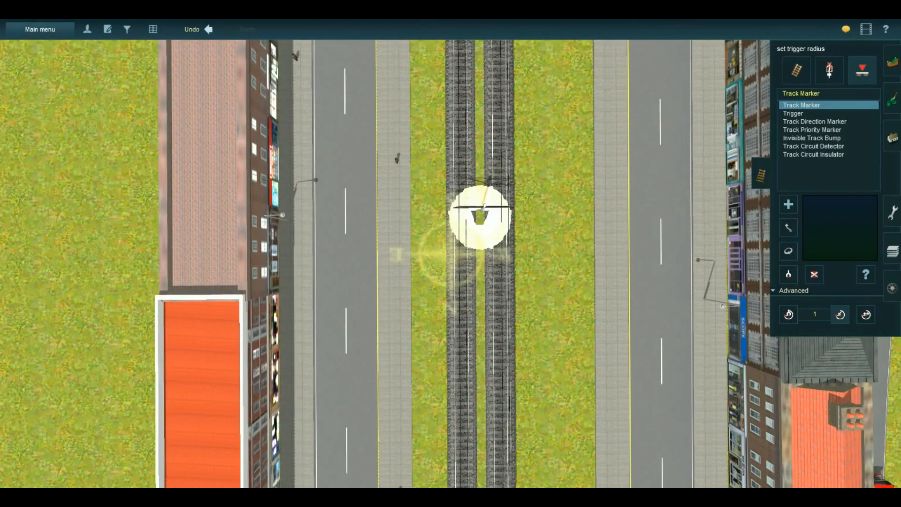
pyautogui.press('Return')
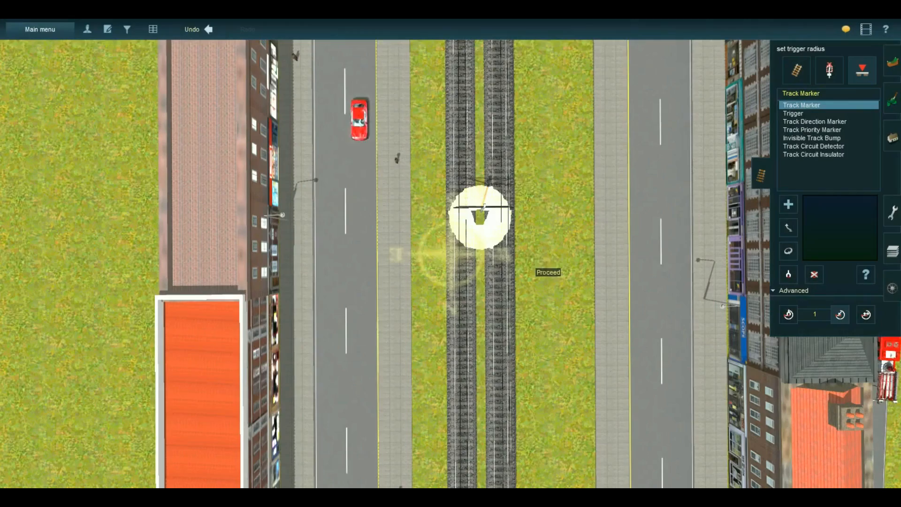
# Step: In the session's Startup Options rule, set the starting time to 12:00 and accept the changes
pyautogui.click(108, 30)
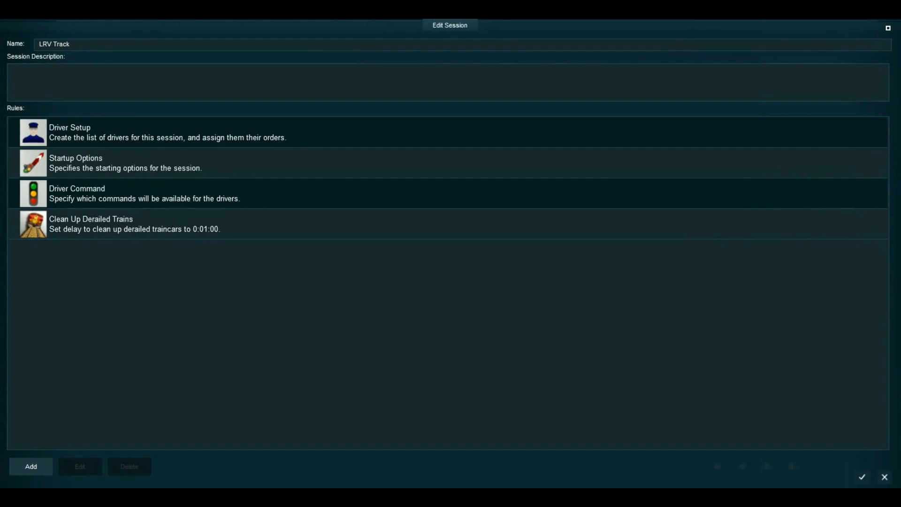
pyautogui.click(157, 159)
pyautogui.click(80, 466)
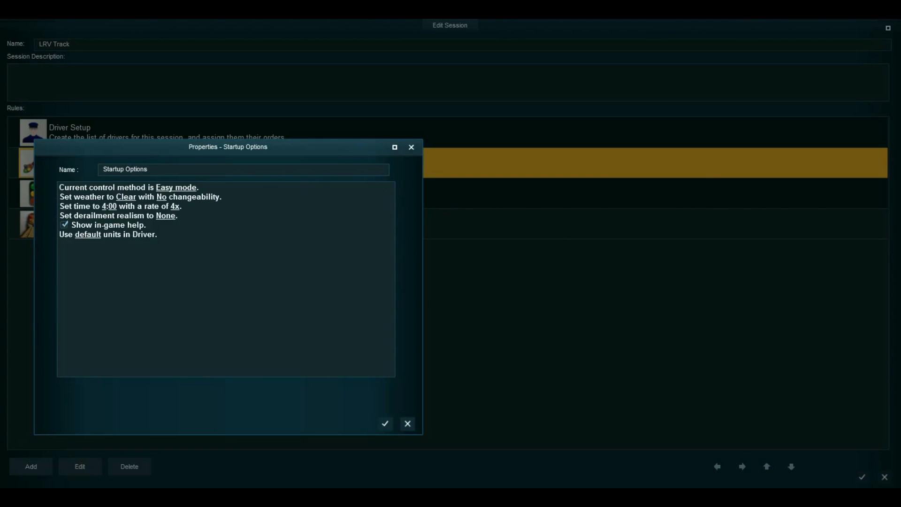
pyautogui.click(108, 207)
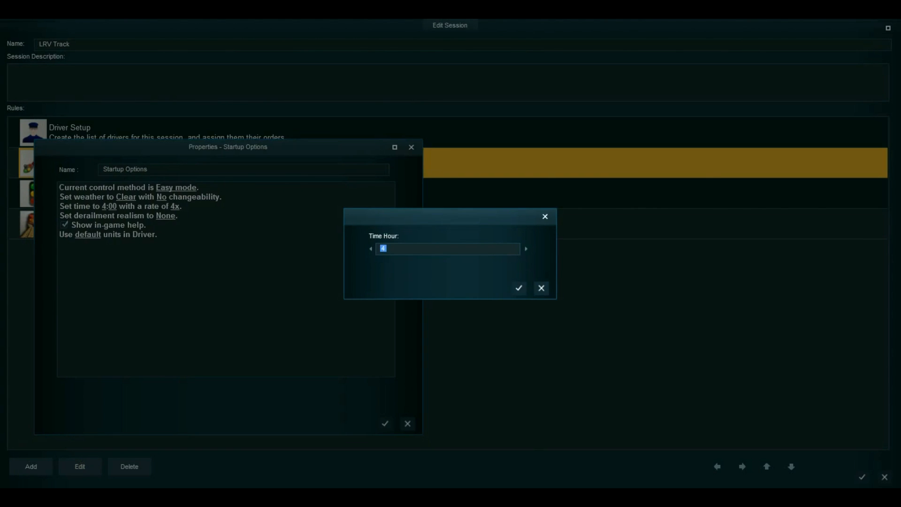
pyautogui.press('Return')
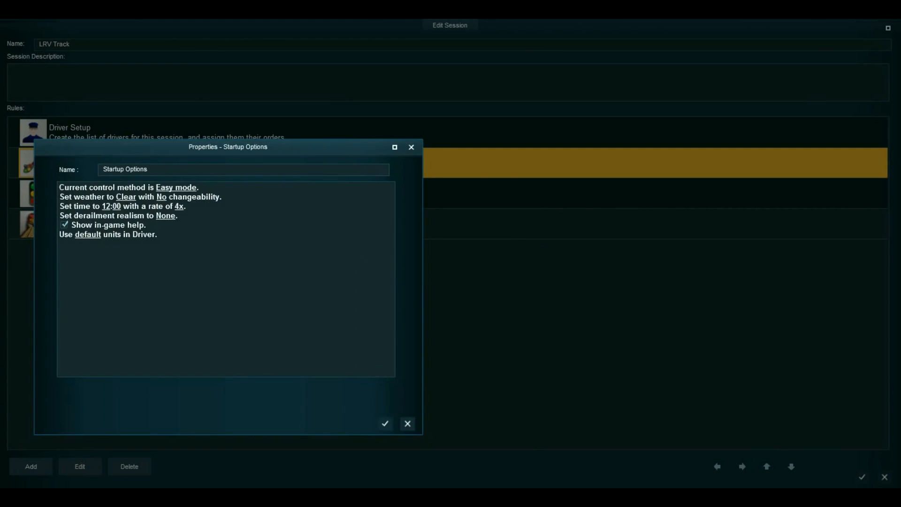
pyautogui.press('Return')
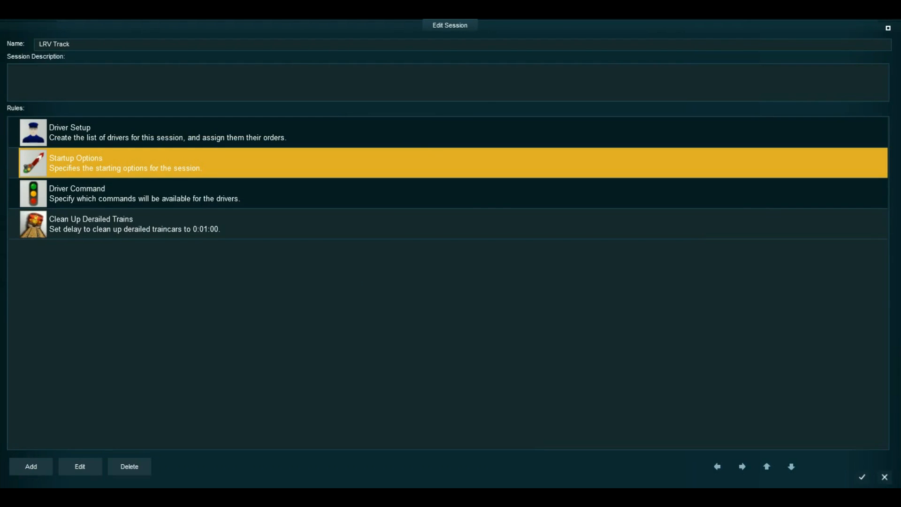
pyautogui.press('Return')
# Step: Overwrite the saved LRV Track session so it includes the new starting time
pyautogui.rightClick(507, 284)
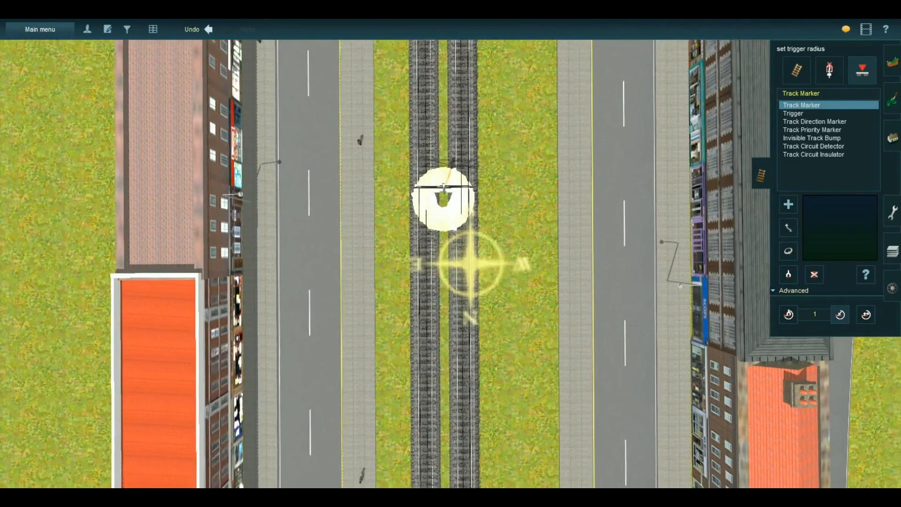
pyautogui.hotkey('ctrl', 's')
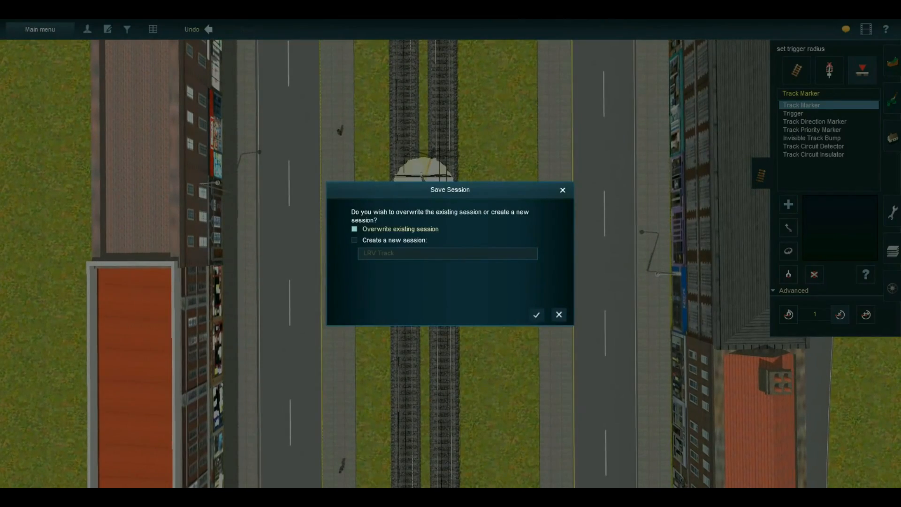
pyautogui.press('Return')
pyautogui.hotkey('ctrl', 's')
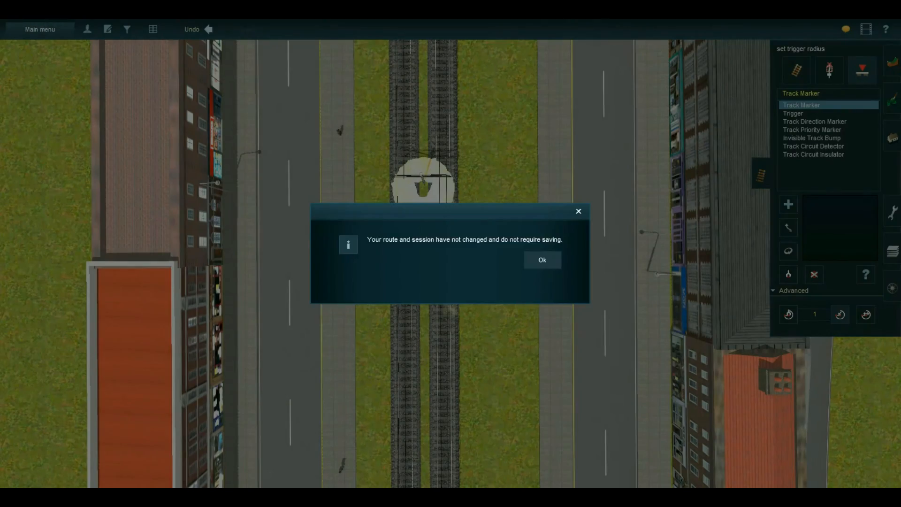
pyautogui.press('Return')
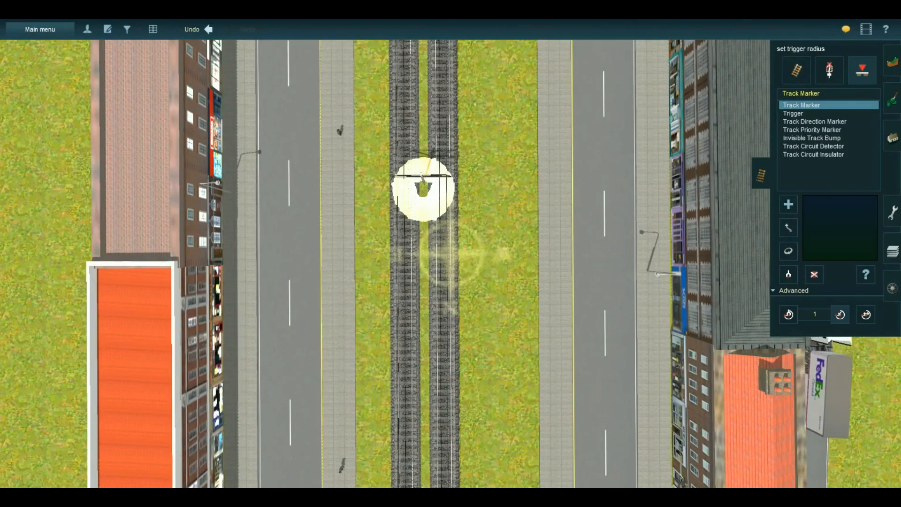
# Step: Find the object named Tree in the object library and place one on the open grass field near the parking garage
pyautogui.moveTo(487, 272); pyautogui.dragTo(453, 255, button='right')
pyautogui.scroll(-3, 626, 291)
pyautogui.scroll(-3, 468, 315)
pyautogui.rightClick(401, 204)
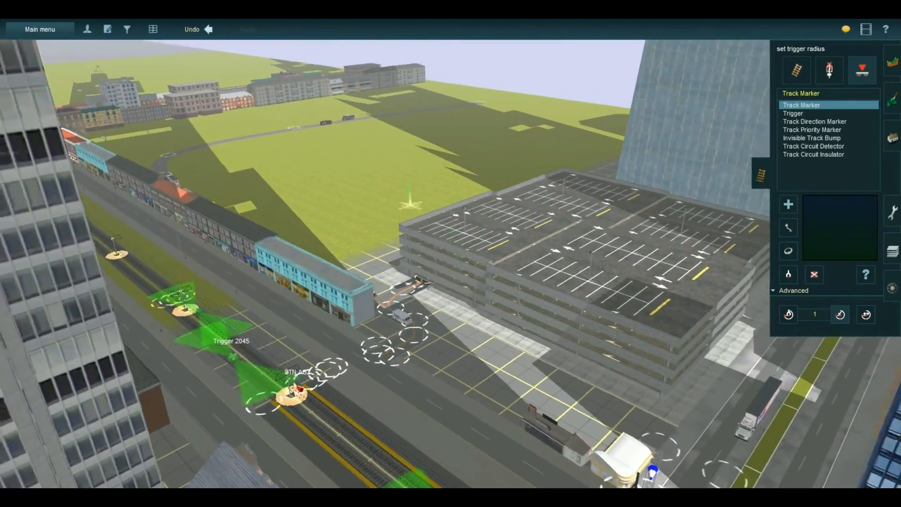
pyautogui.scroll(4, 401, 203)
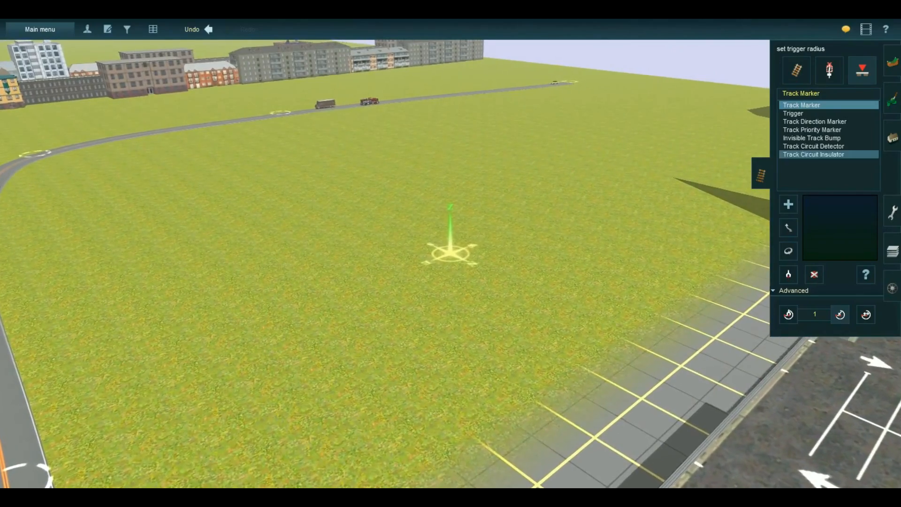
pyautogui.press('Right')
pyautogui.click(892, 138)
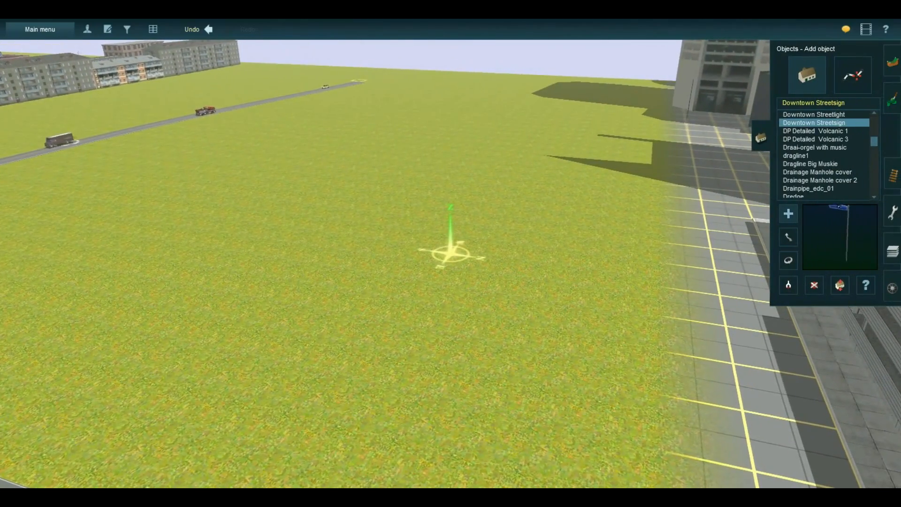
pyautogui.click(814, 103)
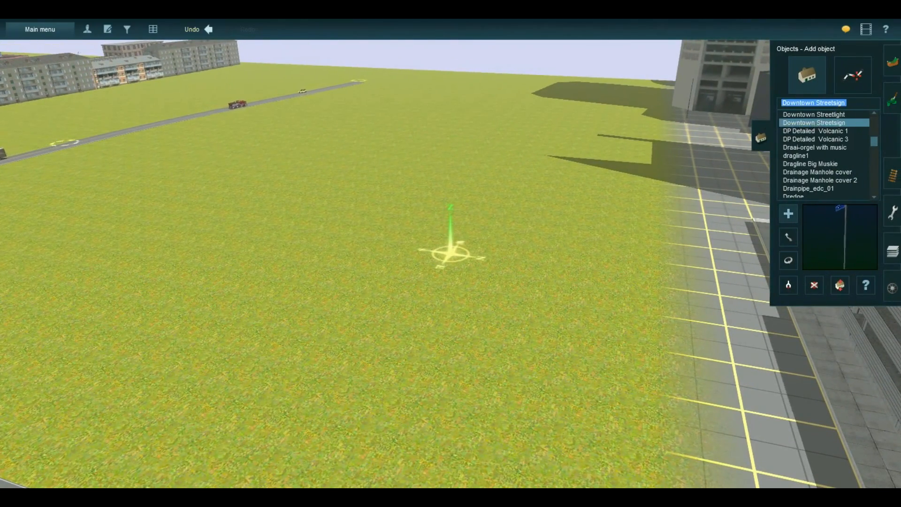
pyautogui.write('TREE')
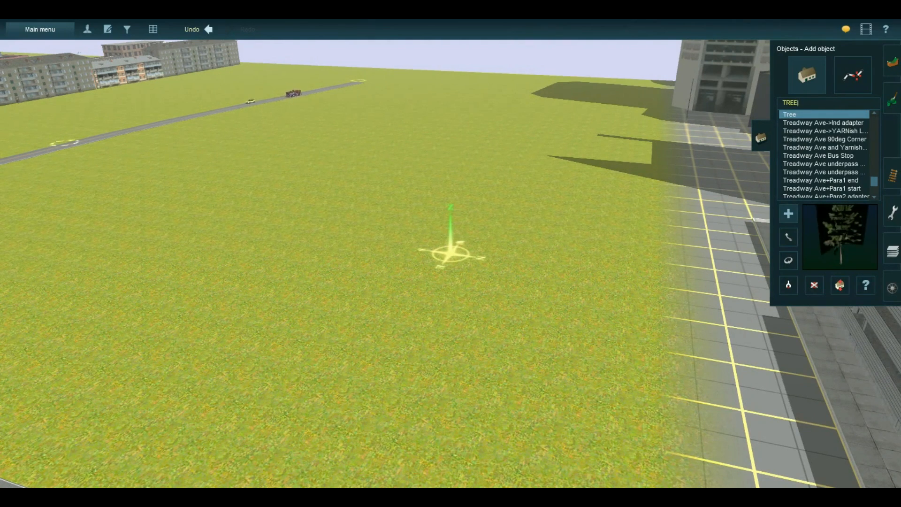
pyautogui.click(480, 300)
pyautogui.scroll(5, 481, 300)
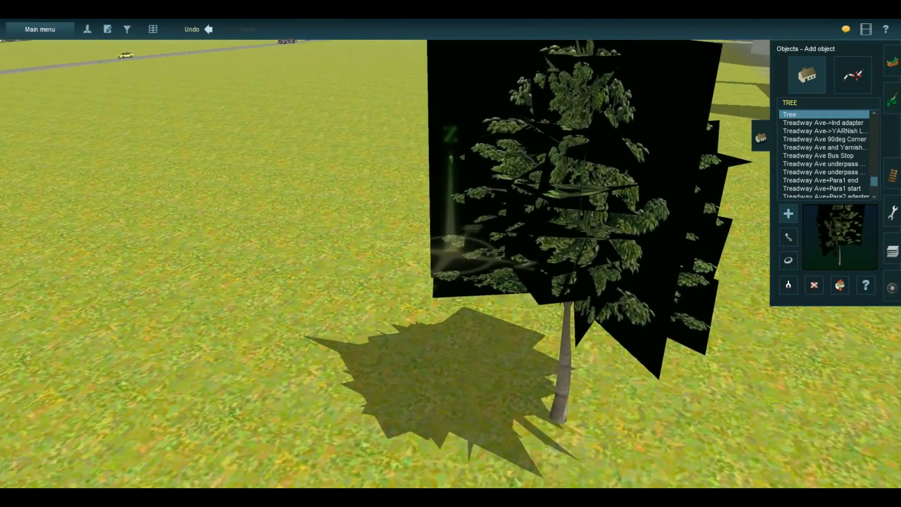
# Step: Inspect the placed Tree object up close and delete it from the grass field
pyautogui.rightClick(503, 297)
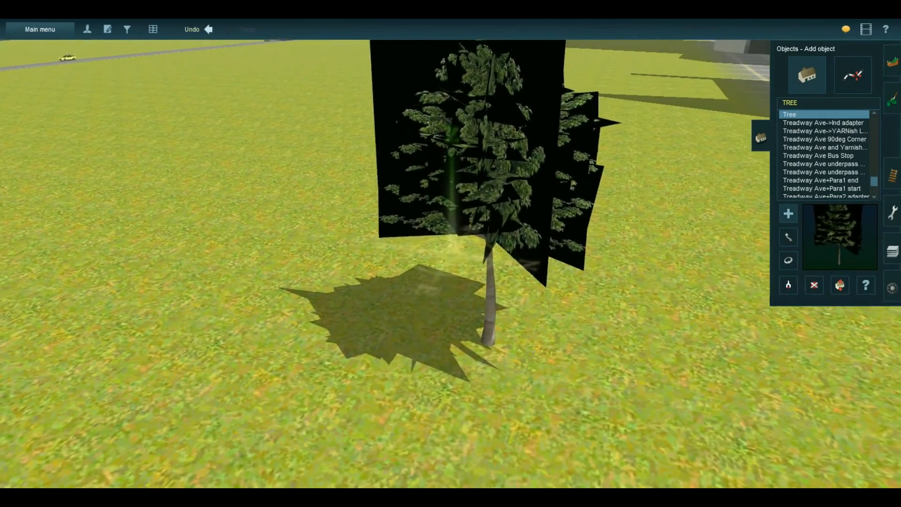
pyautogui.scroll(5, 451, 254)
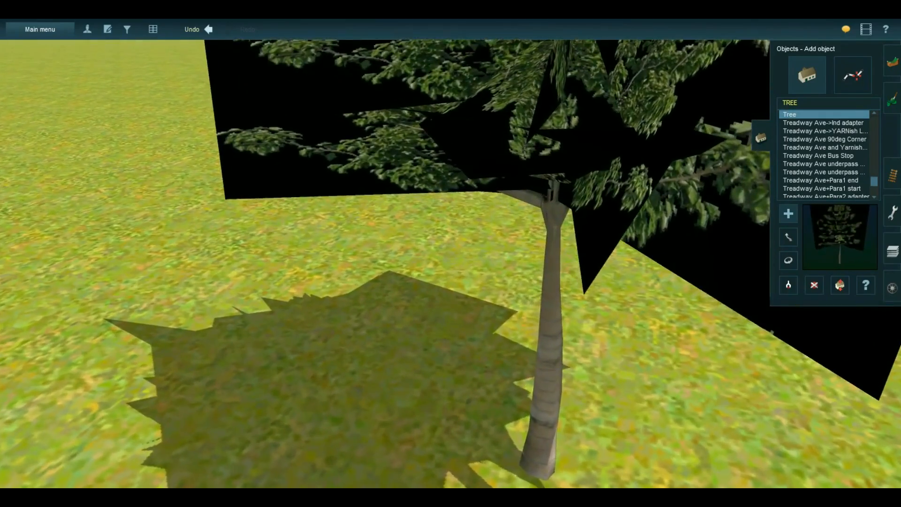
pyautogui.scroll(-6, 451, 254)
pyautogui.press('d')
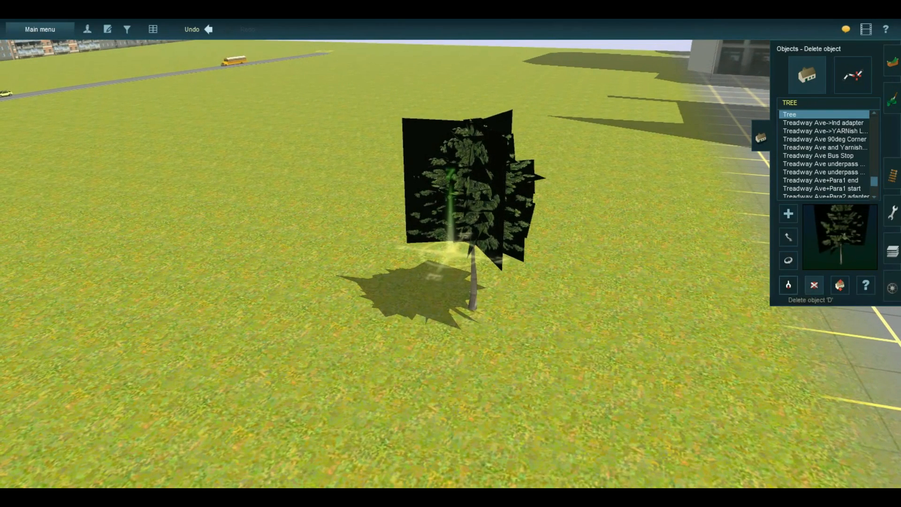
pyautogui.click(451, 244)
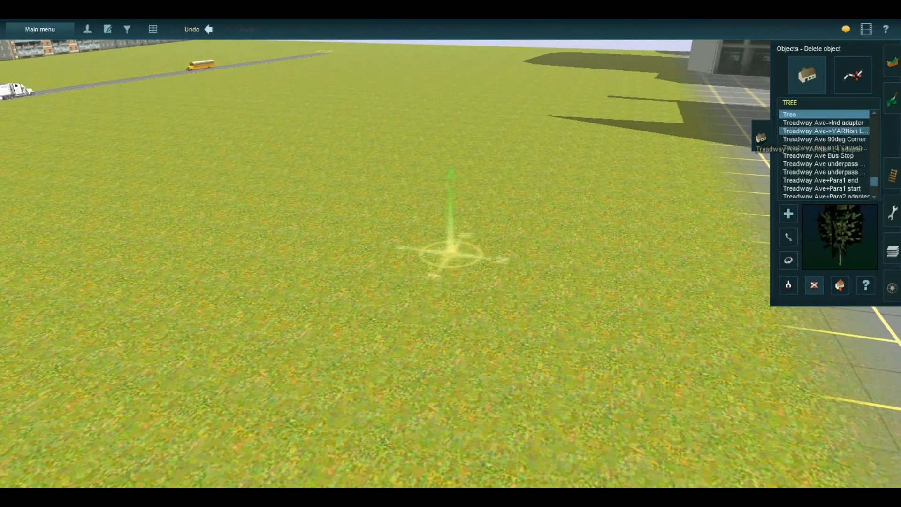
# Step: Try out one Tree Acacia 01 on the grass field and remove it again
pyautogui.scroll(-10, 760, 137)
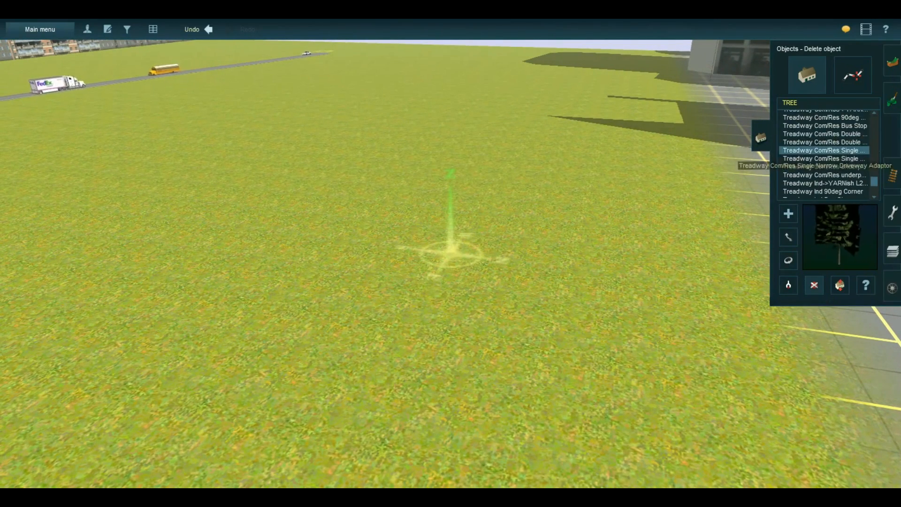
pyautogui.press('a')
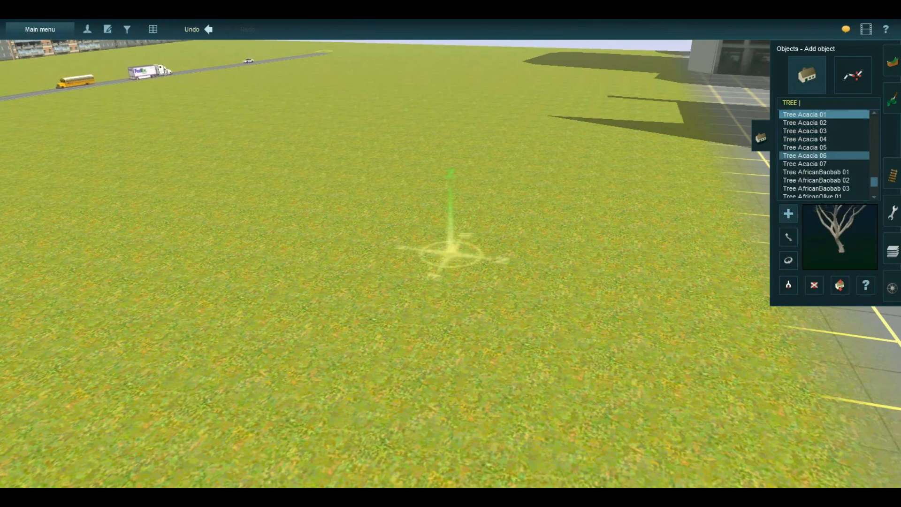
pyautogui.click(555, 226)
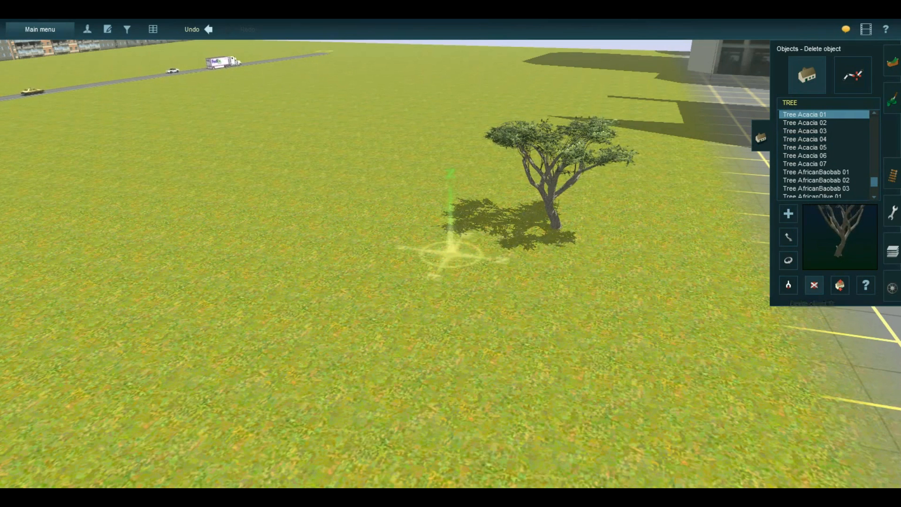
pyautogui.hotkey('ctrl', 'z')
# Step: Choose Tree Broadleaf 01 from the tree list and scatter trees across the grass on both sides of the curved road
pyautogui.press('Down')
pyautogui.press('Down')
pyautogui.press('Down')
pyautogui.press('Down')
pyautogui.press('Down')
pyautogui.press('Down')
pyautogui.press('Down')
pyautogui.press('Down')
pyautogui.press('Down')
pyautogui.press('Down')
pyautogui.press('Down')
pyautogui.press('Down')
pyautogui.press('Down')
pyautogui.press('Down')
pyautogui.press('Down')
pyautogui.press('Down')
pyautogui.press('Down')
pyautogui.press('Down')
pyautogui.press('Down')
pyautogui.press('Down')
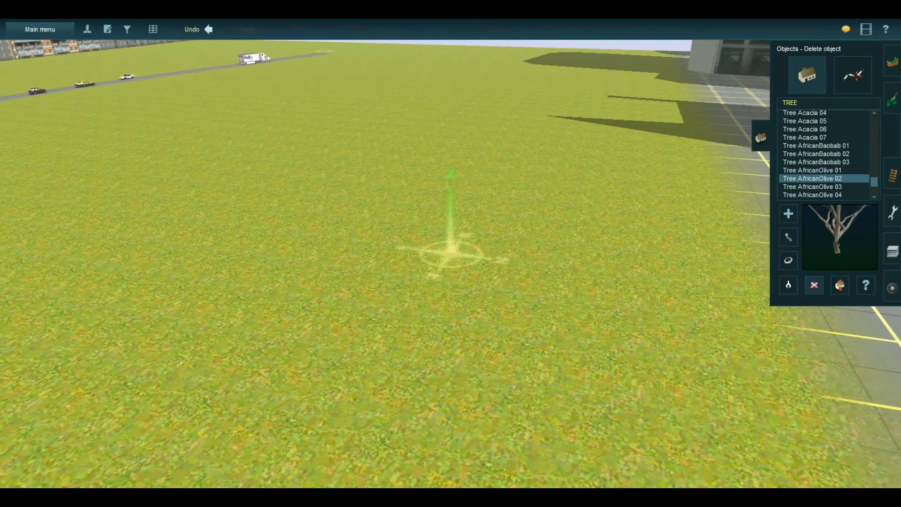
pyautogui.press('Down')
pyautogui.press('Down')
pyautogui.press('Down')
pyautogui.press('Down')
pyautogui.press('Down')
pyautogui.press('Down')
pyautogui.press('Down')
pyautogui.press('Down')
pyautogui.press('Down')
pyautogui.press('Down')
pyautogui.press('Down')
pyautogui.press('Down')
pyautogui.press('Down')
pyautogui.press('Down')
pyautogui.press('Down')
pyautogui.press('Down')
pyautogui.press('Down')
pyautogui.press('Down')
pyautogui.press('Down')
pyautogui.press('Down')
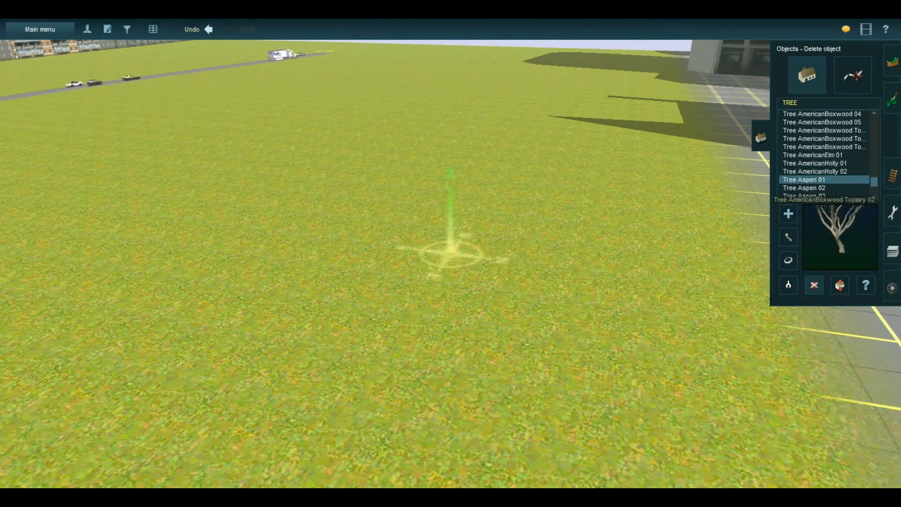
pyautogui.press('Down')
pyautogui.press('Down')
pyautogui.press('Down')
pyautogui.press('Down')
pyautogui.press('Down')
pyautogui.press('Down')
pyautogui.press('Down')
pyautogui.press('Down')
pyautogui.press('Down')
pyautogui.press('Down')
pyautogui.press('Down')
pyautogui.press('Down')
pyautogui.press('Down')
pyautogui.press('Down')
pyautogui.press('Down')
pyautogui.press('Down')
pyautogui.press('Down')
pyautogui.press('Down')
pyautogui.press('Down')
pyautogui.press('Down')
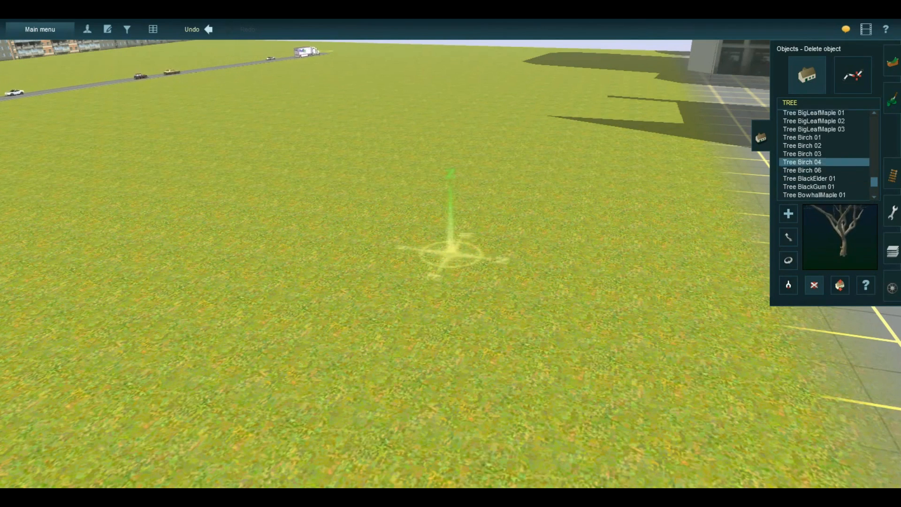
pyautogui.press('Down')
pyautogui.press('Down')
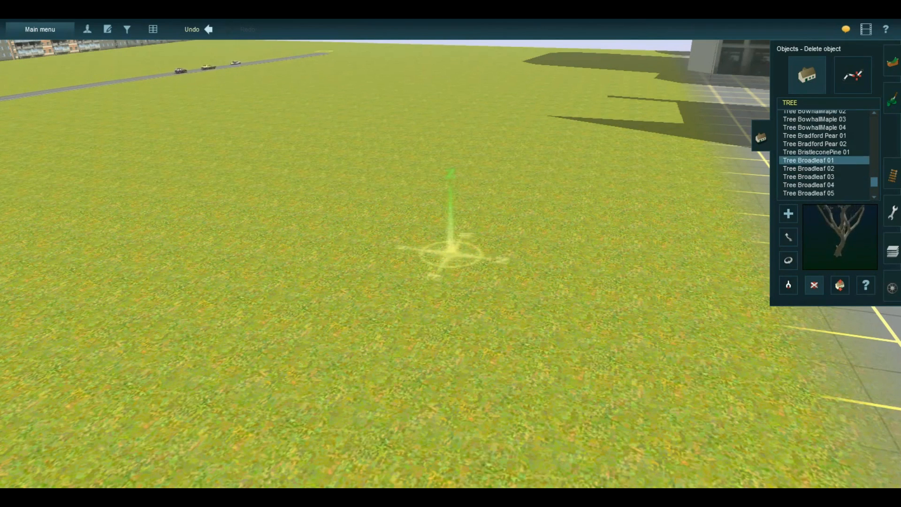
pyautogui.press('Return')
pyautogui.scroll(-5, 450, 253)
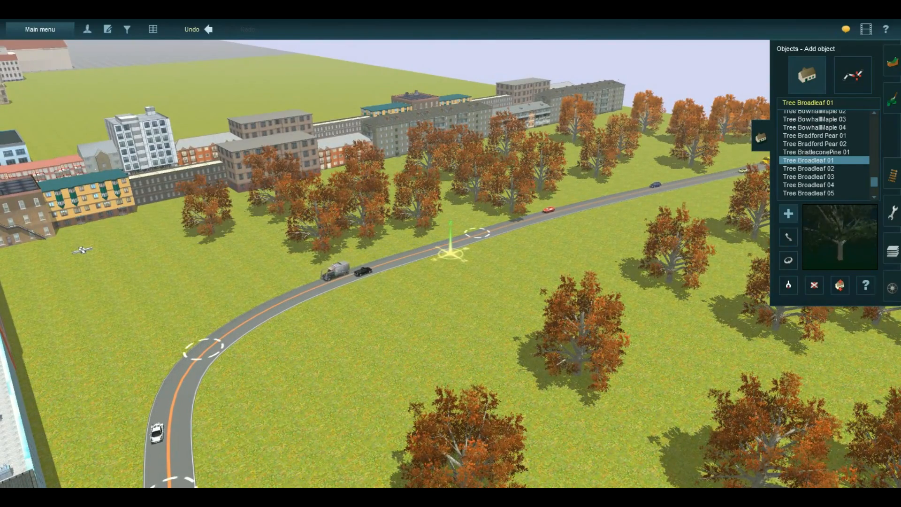
# Step: Fill the remaining grass around the road's bend with Tree Broadleaf 01, up to the row buildings and the parking garage
pyautogui.click(251, 265)
pyautogui.rightClick(235, 290)
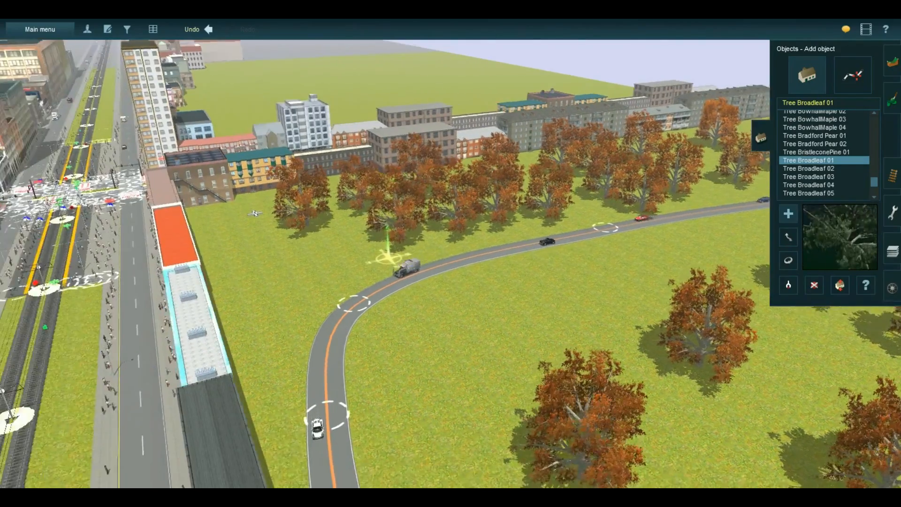
pyautogui.click(391, 262)
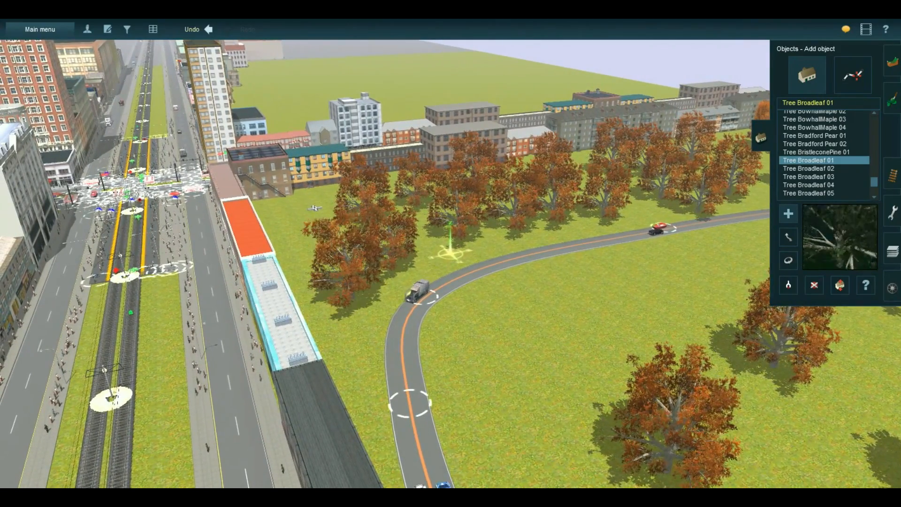
pyautogui.click(339, 348)
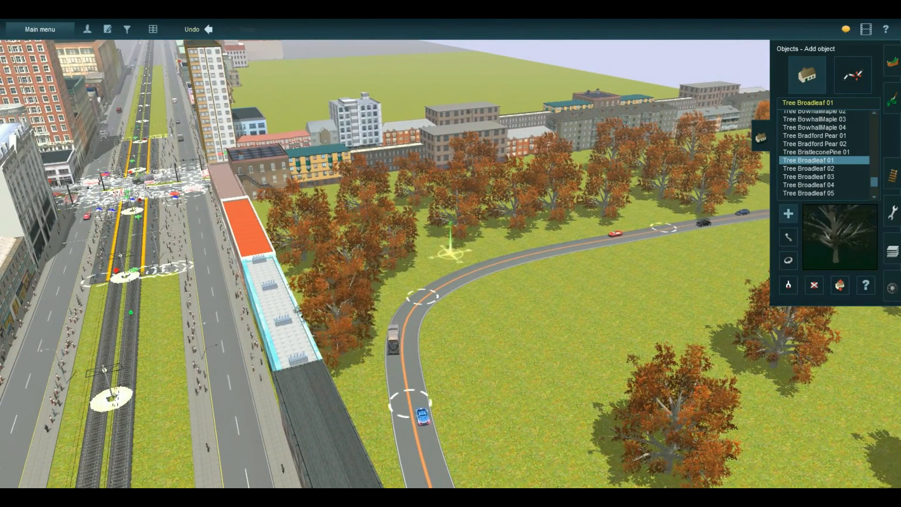
pyautogui.rightClick(470, 342)
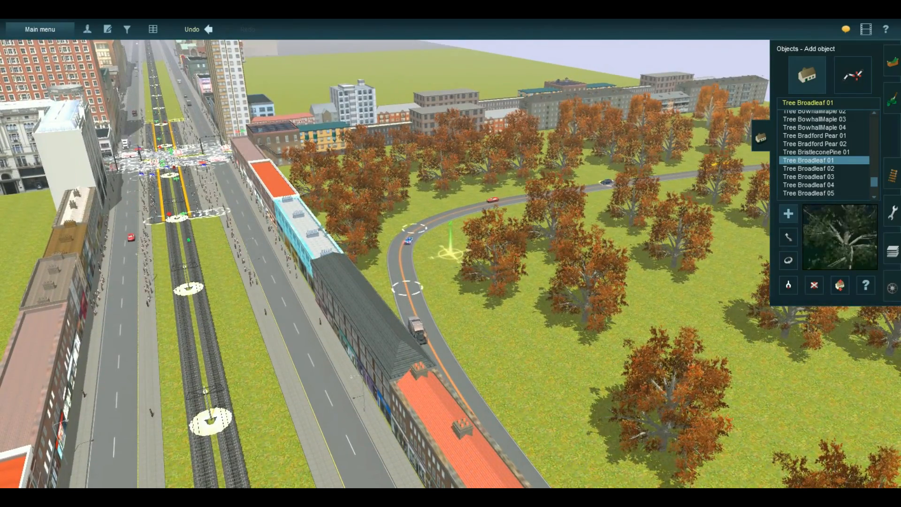
pyautogui.click(541, 372)
pyautogui.rightClick(547, 370)
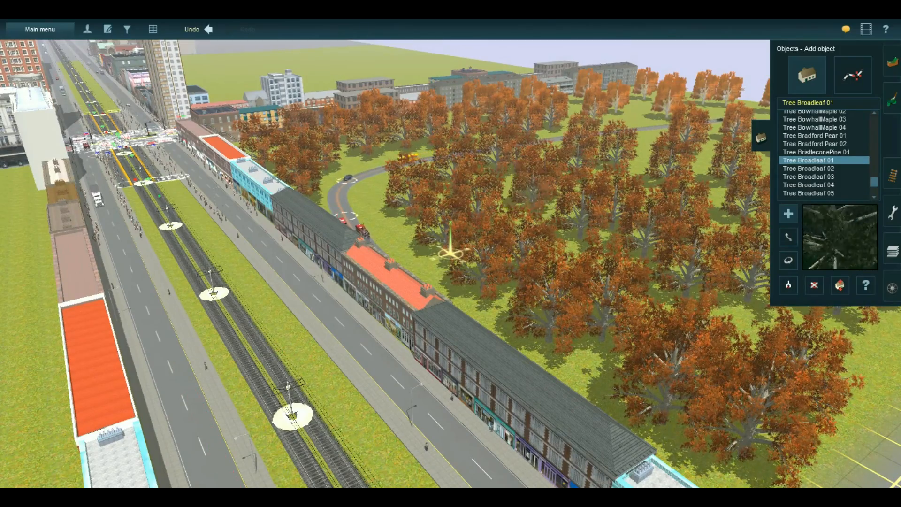
pyautogui.rightClick(561, 204)
pyautogui.rightClick(664, 295)
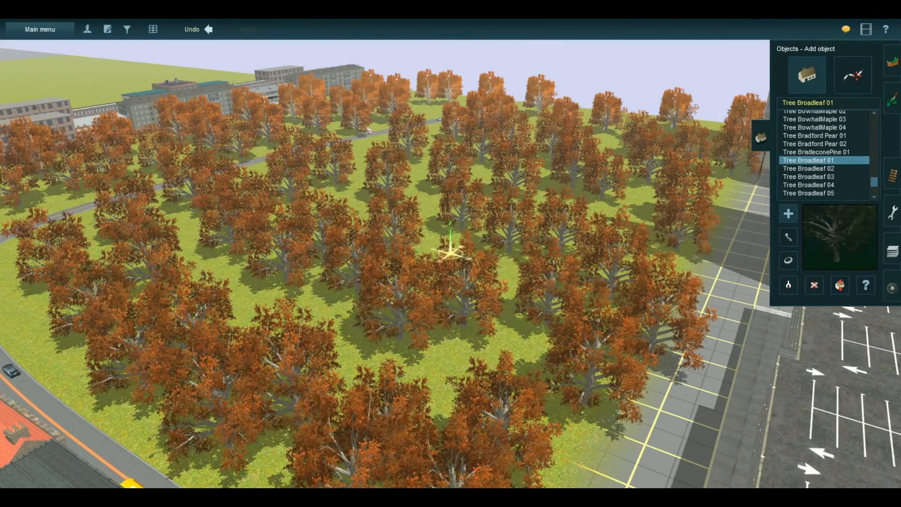
# Step: Look over the street from the wooded field past the parking garage to the tram-crossed intersection
pyautogui.scroll(-5, 450, 264)
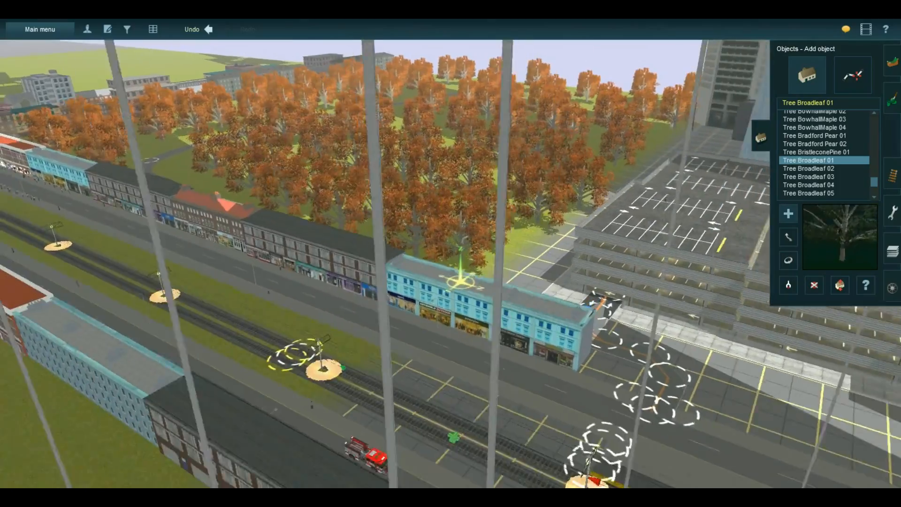
pyautogui.press('Right')
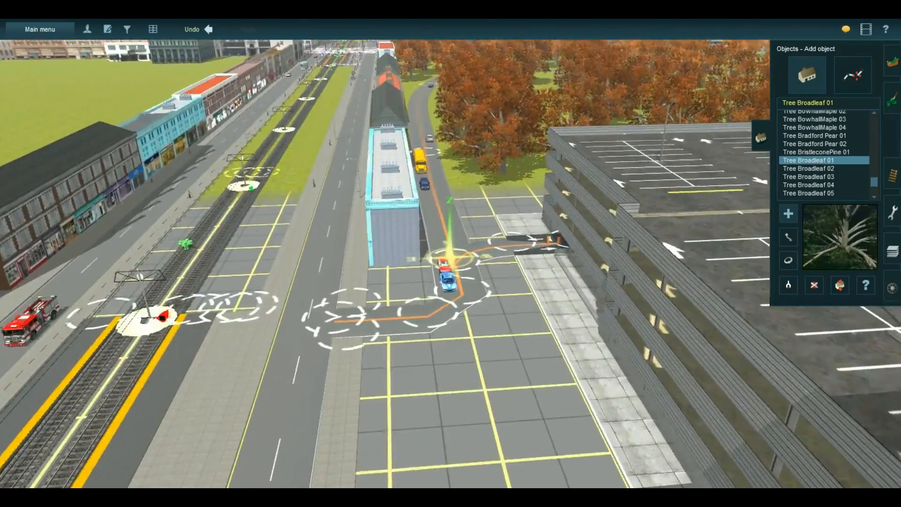
pyautogui.press('Down')
pyautogui.press('Right')
pyautogui.press('Up')
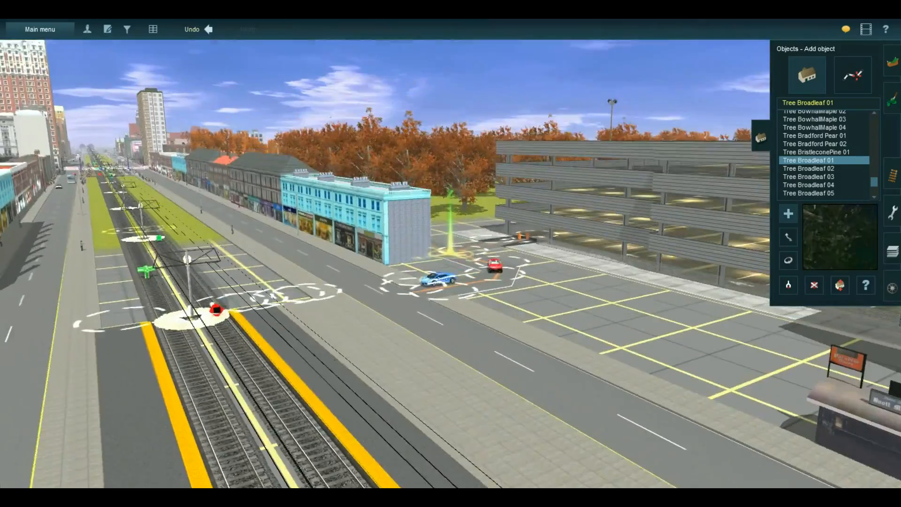
pyautogui.rightClick(412, 312)
pyautogui.press('Right')
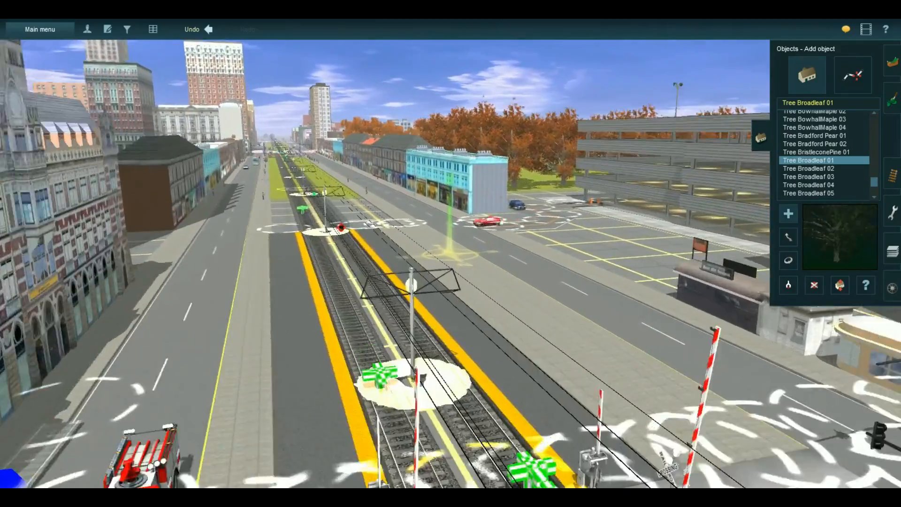
pyautogui.press('Right')
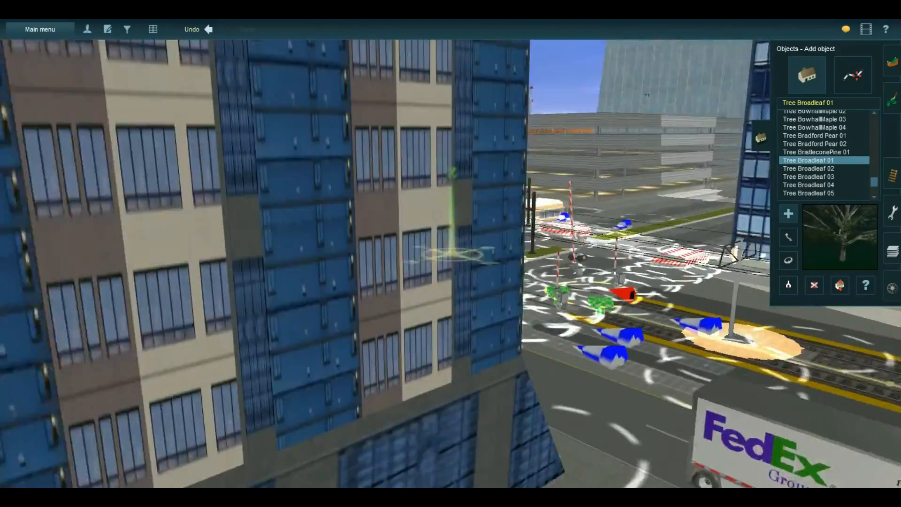
pyautogui.press('Right')
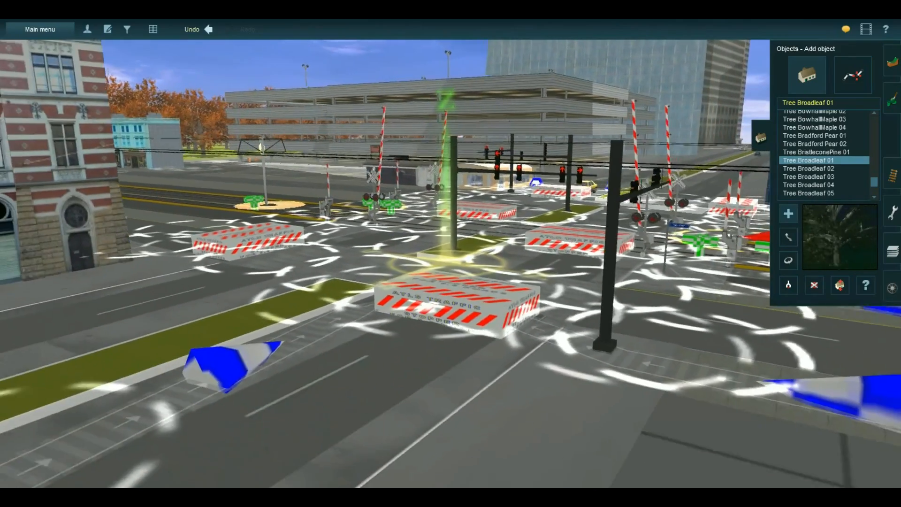
pyautogui.press('Right')
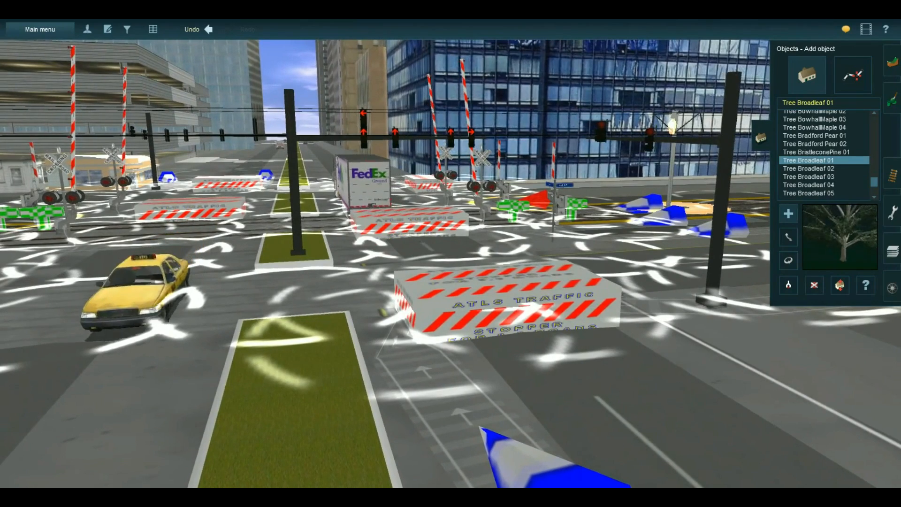
# Step: Save the session twice, overwriting the existing session each time
pyautogui.hotkey('ctrl', 's')
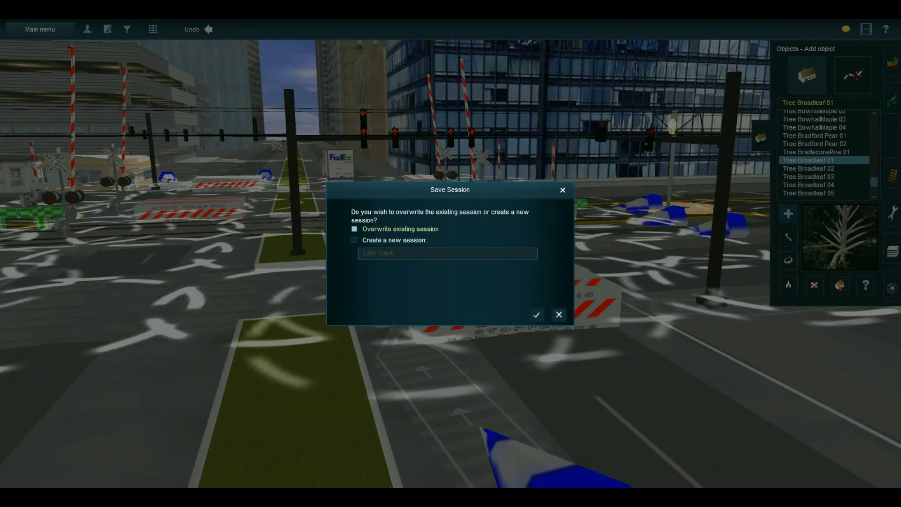
pyautogui.press('Return')
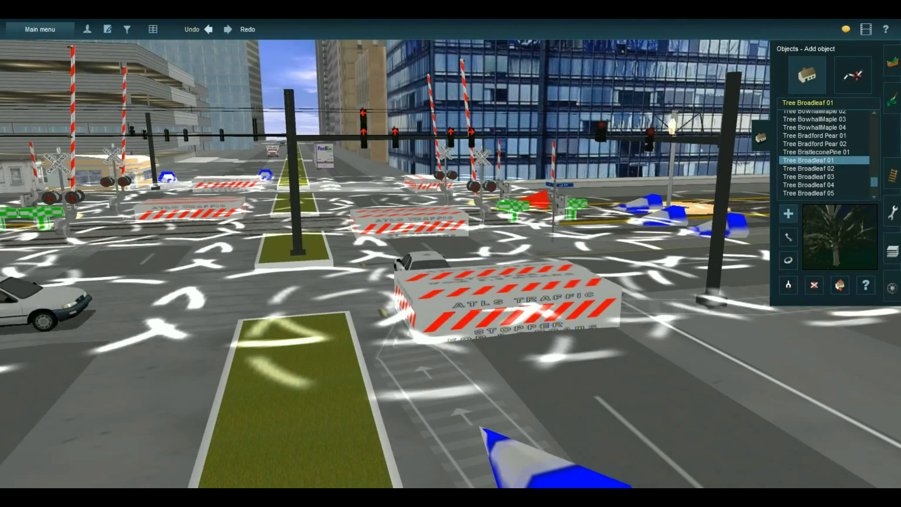
pyautogui.hotkey('ctrl', 's')
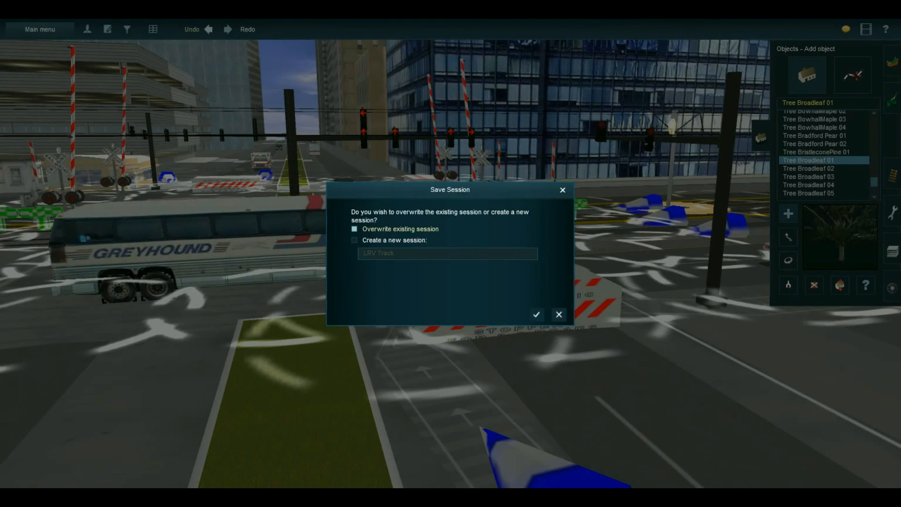
pyautogui.press('Return')
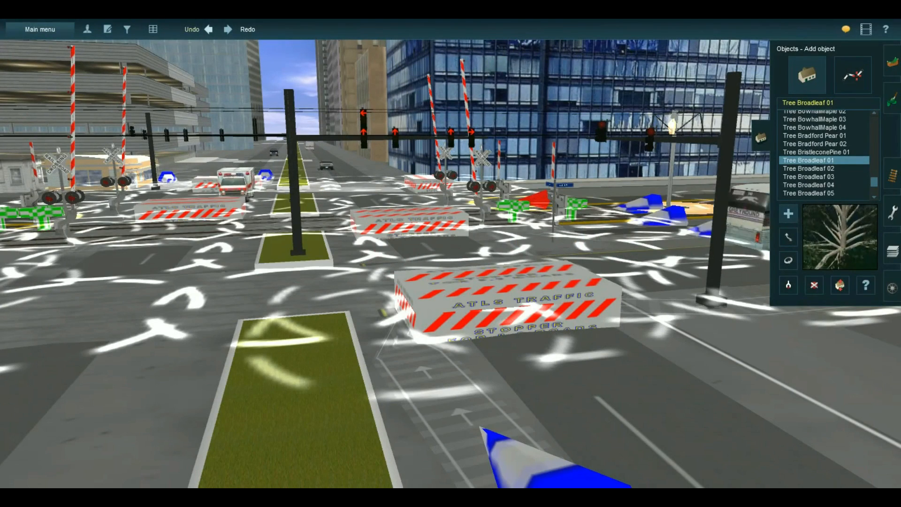
# Step: Examine the area from the intersection back to the wooded field and the parking garage entrance
pyautogui.rightClick(197, 275)
pyautogui.press('Up')
pyautogui.press('Left')
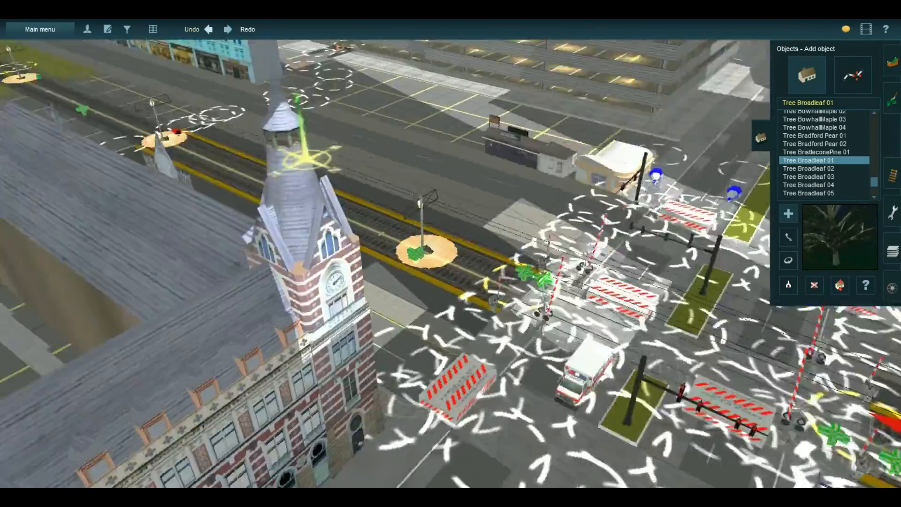
pyautogui.press('Left')
pyautogui.moveTo(305, 159); pyautogui.dragTo(480, 244, button='right')
pyautogui.press('Right')
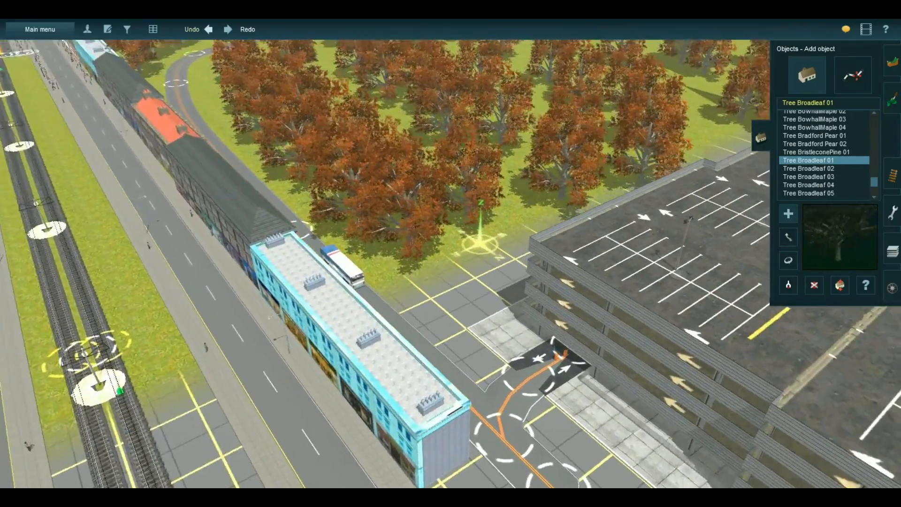
pyautogui.press('Down')
pyautogui.press('Up')
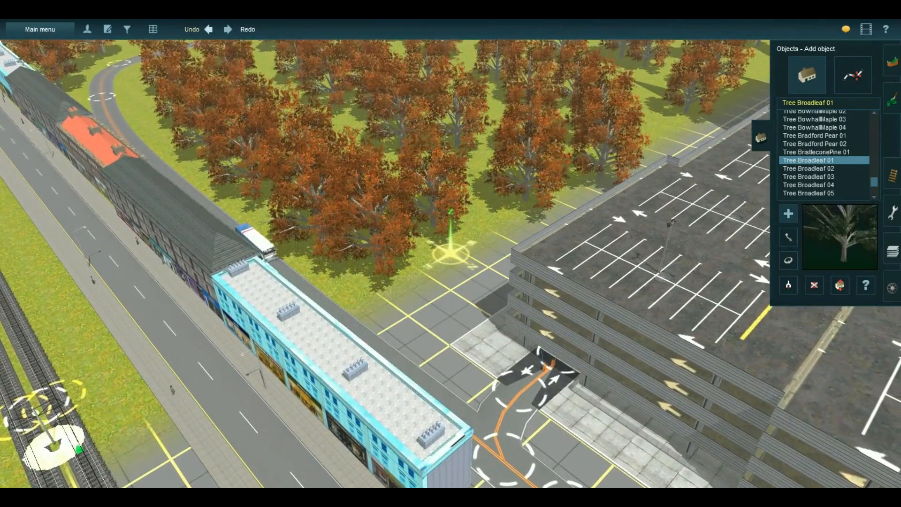
# Step: Try to save the route and session once more
pyautogui.hotkey('ctrl', 's')
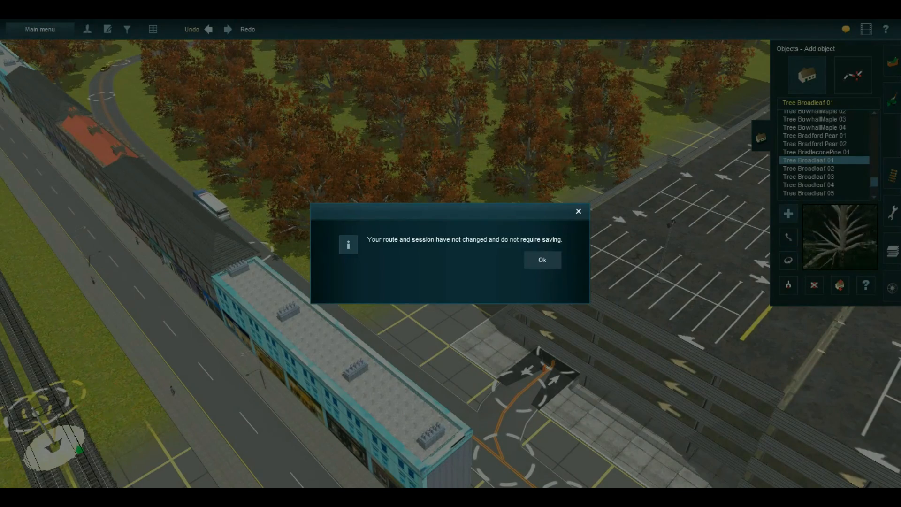
pyautogui.click(542, 259)
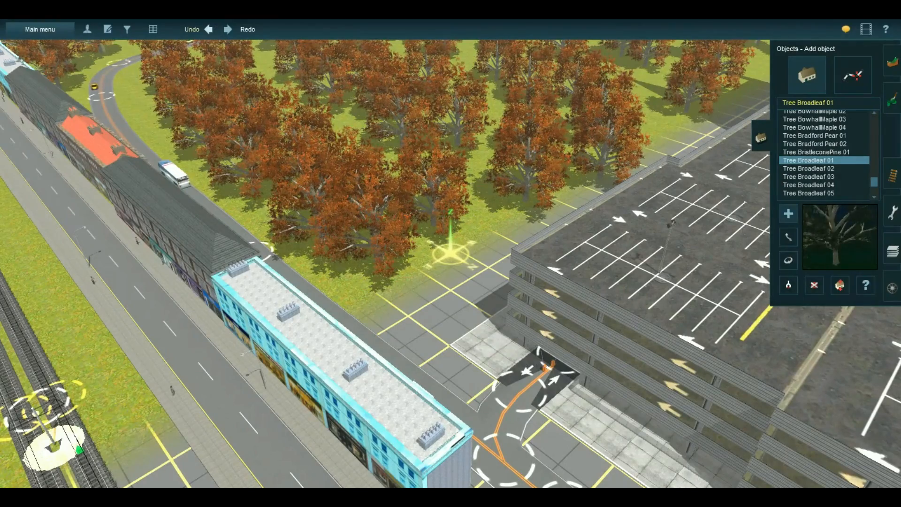
pyautogui.scroll(-5, 451, 253)
pyautogui.rightClick(489, 227)
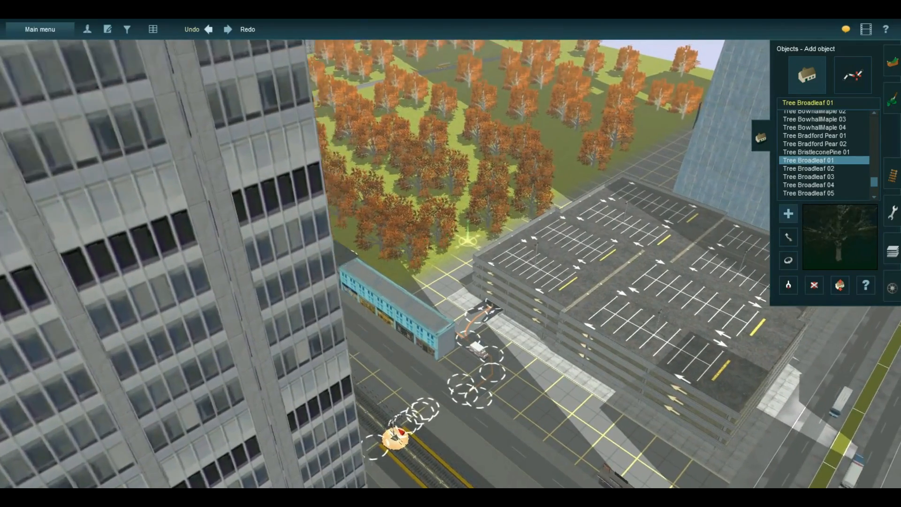
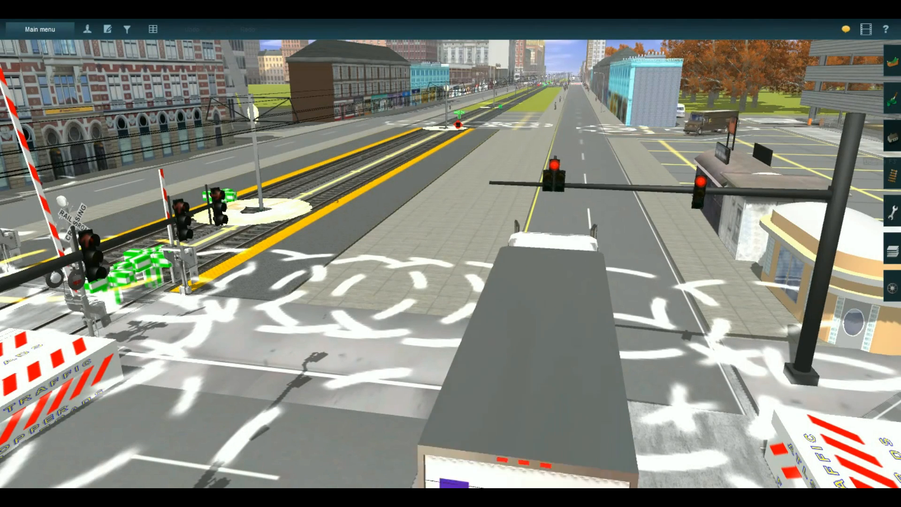
# Step: Check the properties of the doghouse traffic signal hanging over the road, including its channel and routes
pyautogui.press('F3')
pyautogui.press('?')
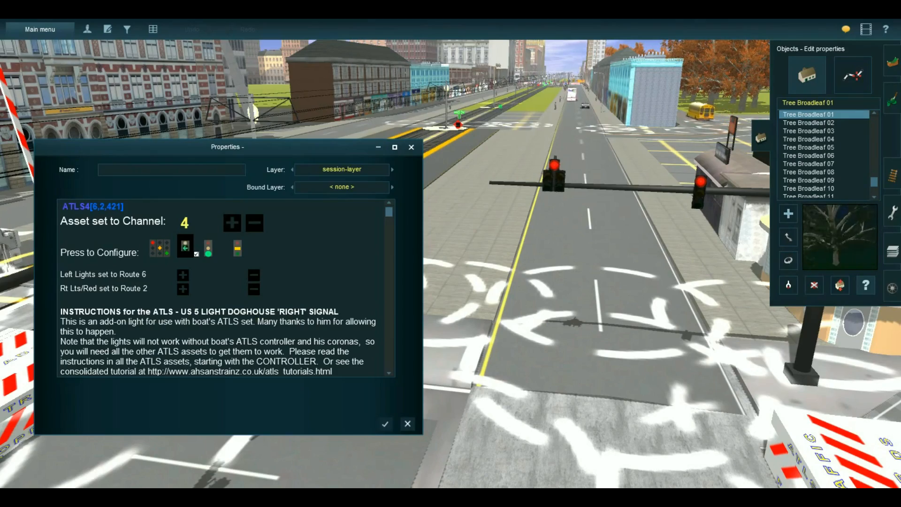
pyautogui.press('Return')
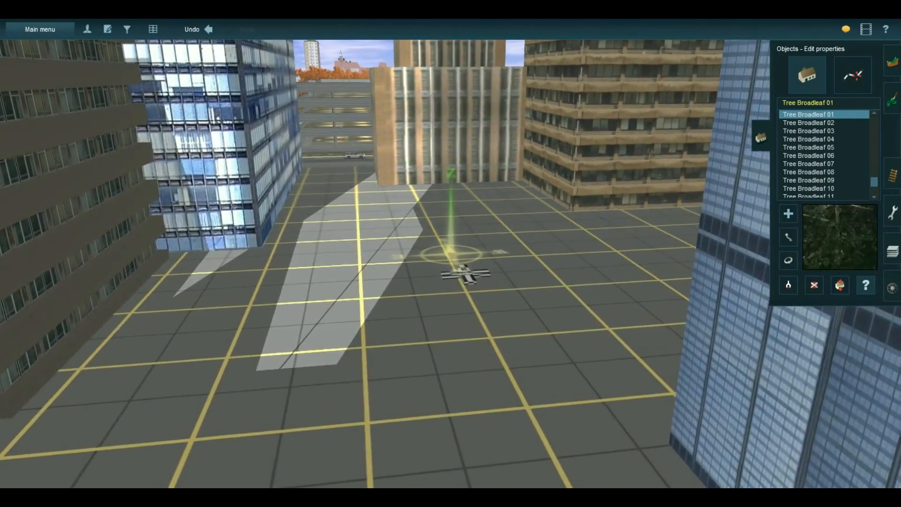
# Step: Check the properties of the cross-shaped ATLS controller on the paved lot between the towers and close them
pyautogui.click(464, 274)
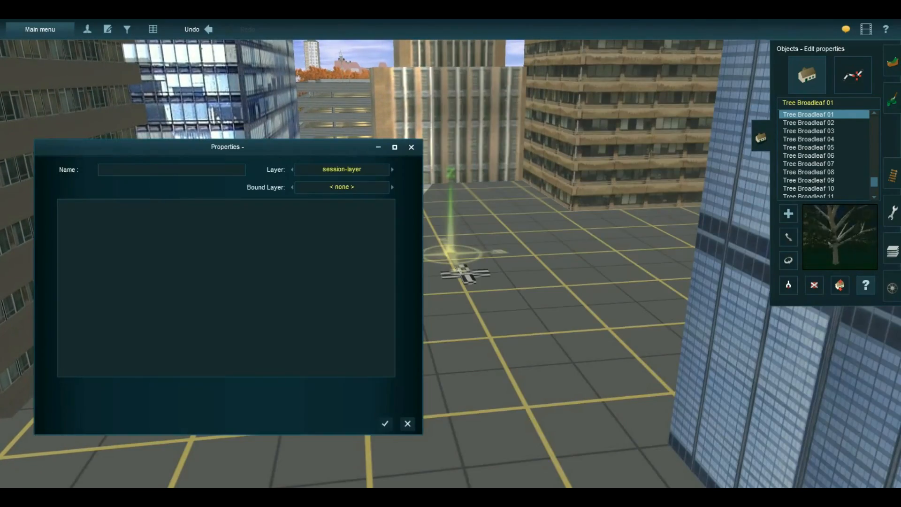
pyautogui.press('Escape')
pyautogui.rightClick(465, 274)
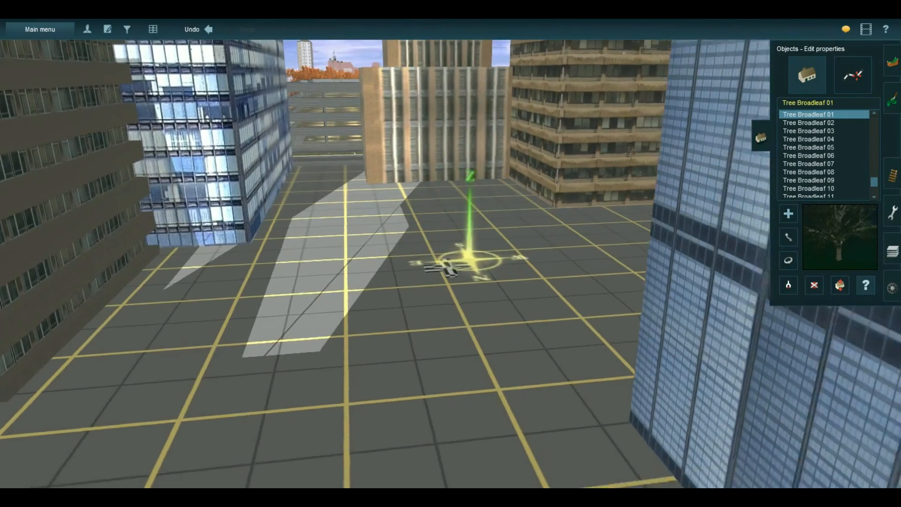
pyautogui.scroll(3, 418, 267)
pyautogui.press('Left')
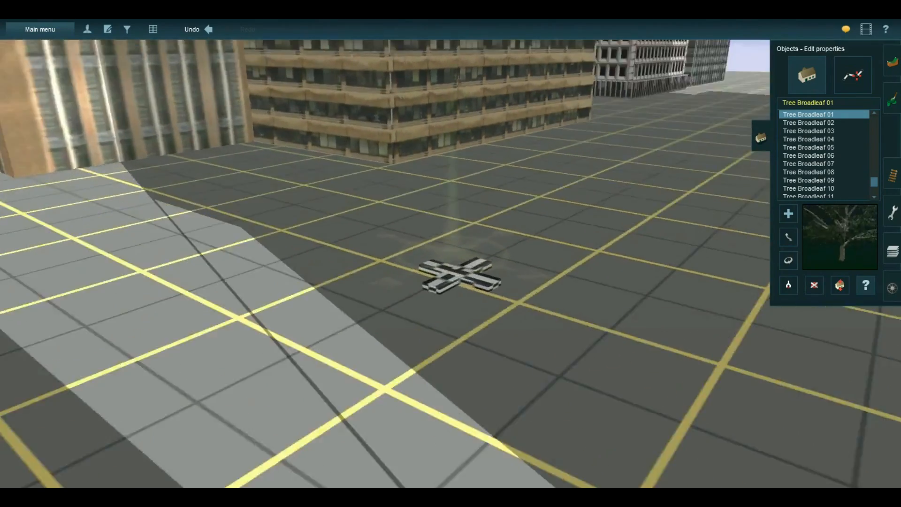
pyautogui.press('Up')
pyautogui.press('Left')
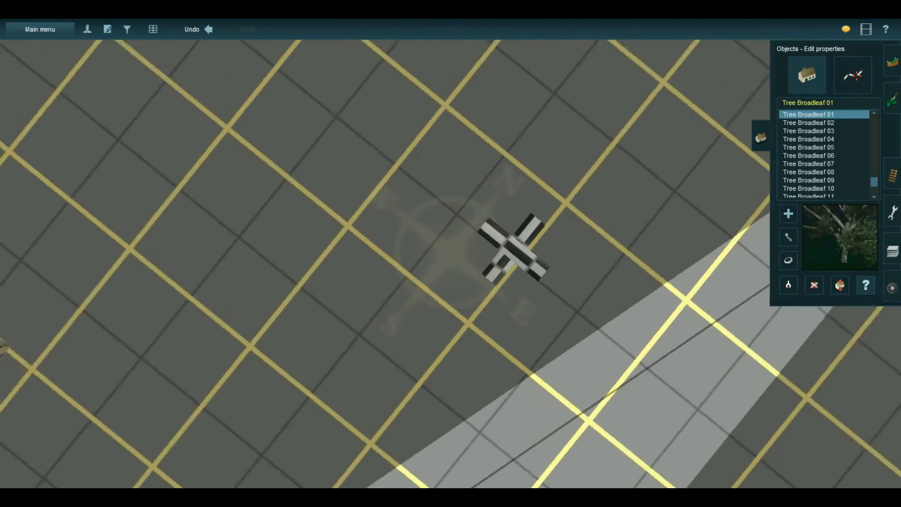
pyautogui.click(512, 238)
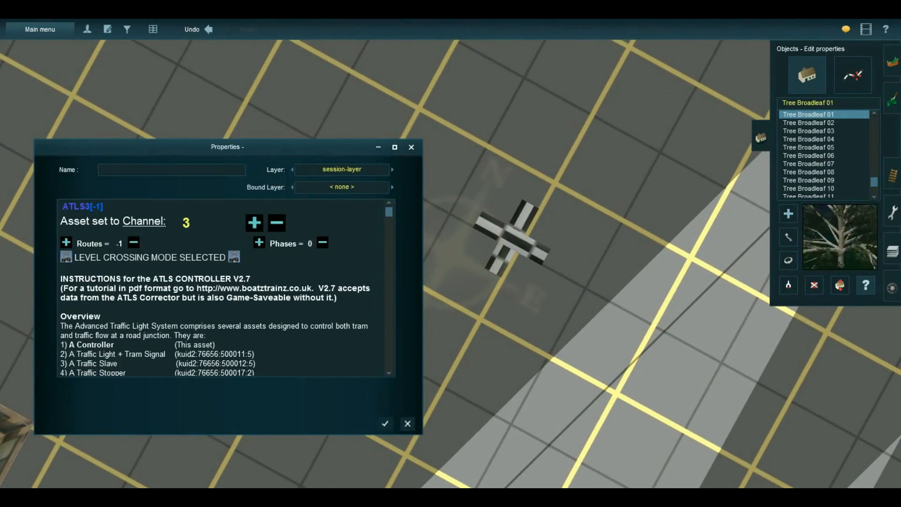
pyautogui.click(384, 423)
# Step: On the channel 4 ATLS controller, set the special event to stop routes 5 and 6 and to let routes 1 and 2 go
pyautogui.scroll(-5, 384, 429)
pyautogui.rightClick(384, 428)
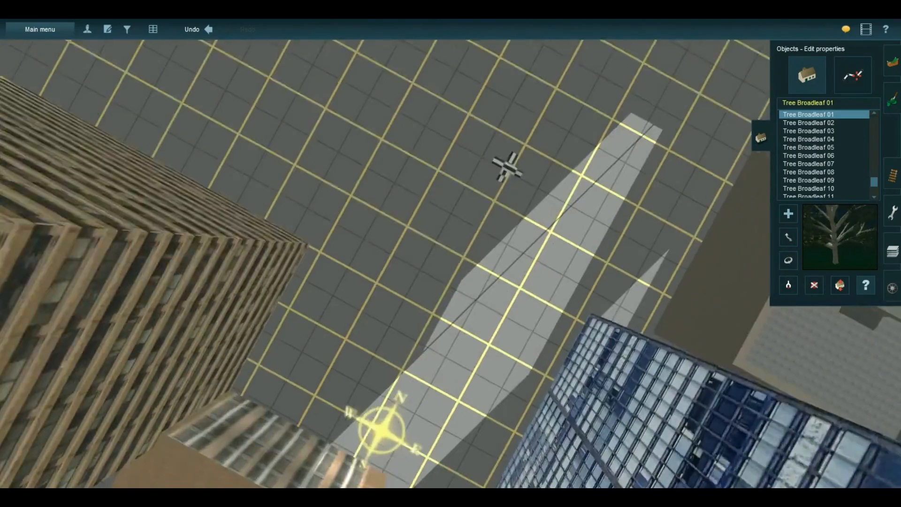
pyautogui.rightClick(436, 458)
pyautogui.rightClick(577, 413)
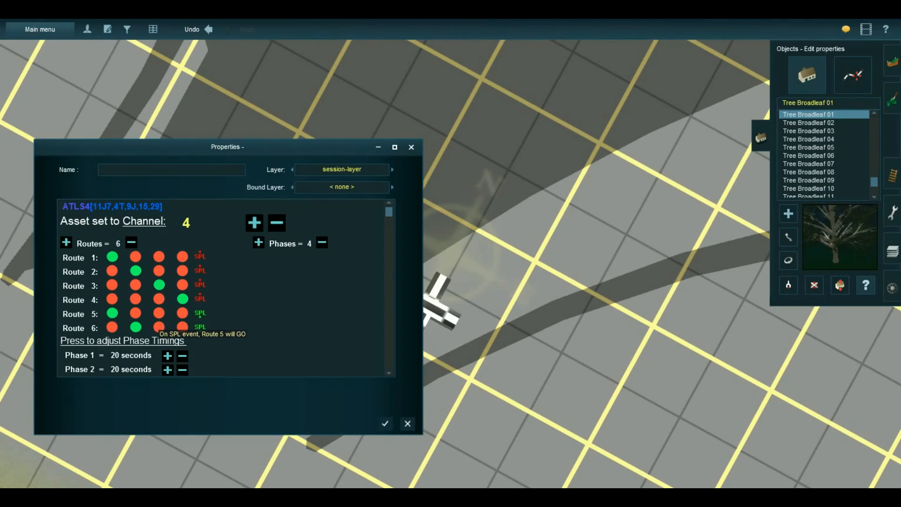
pyautogui.click(200, 313)
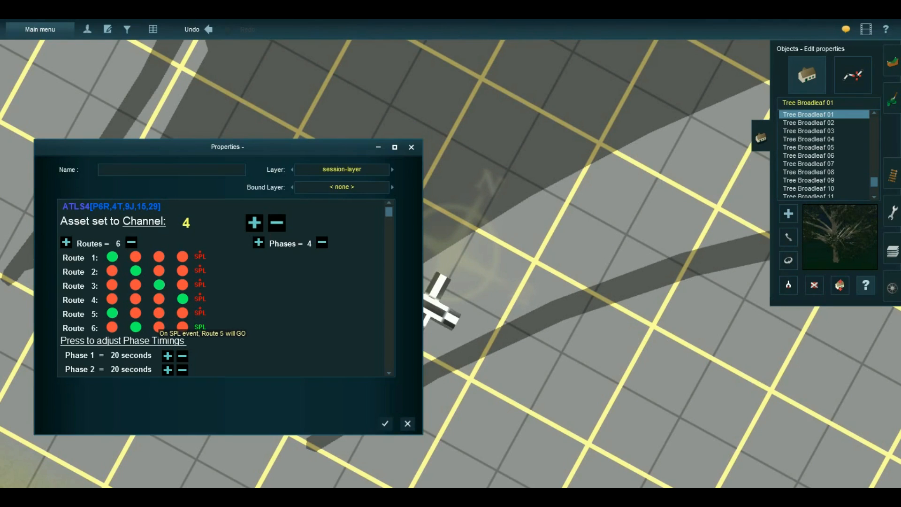
pyautogui.click(200, 327)
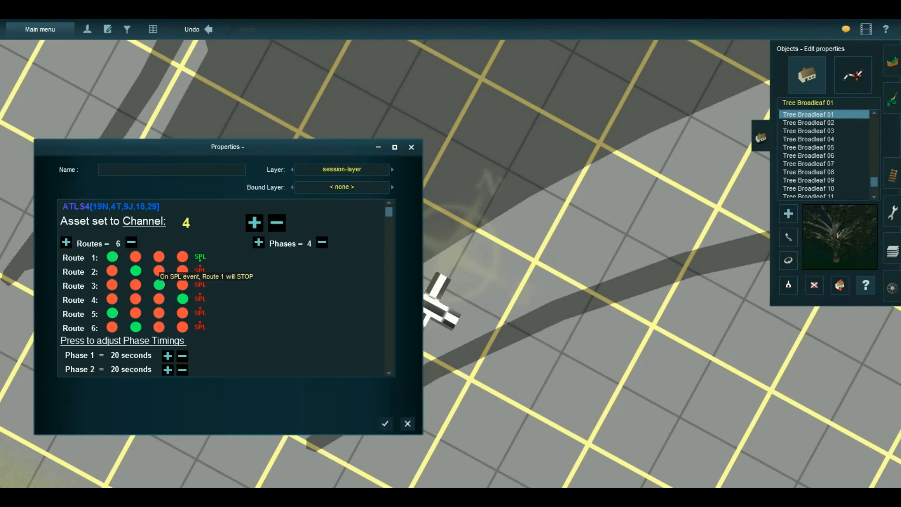
pyautogui.click(200, 270)
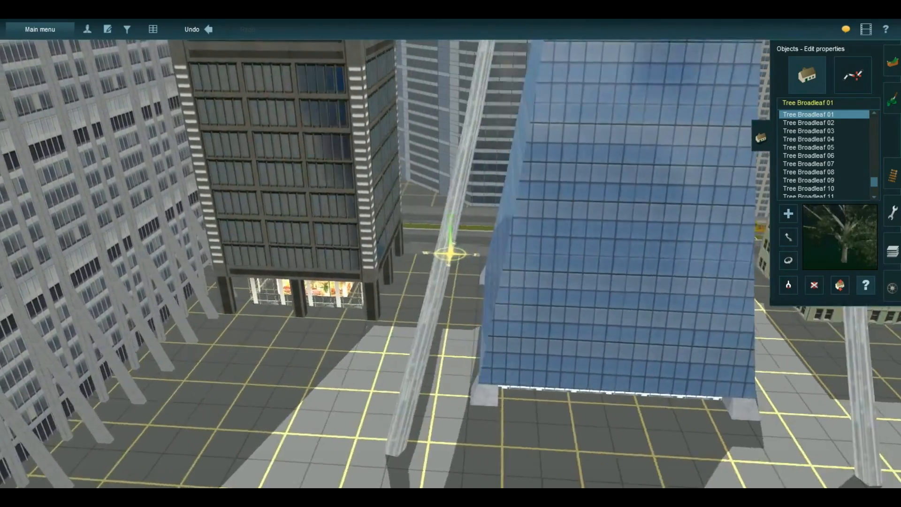
# Step: Examine the streets around the towers, the tram-crossed intersection and the brick clock-tower building on its corner
pyautogui.press('Left')
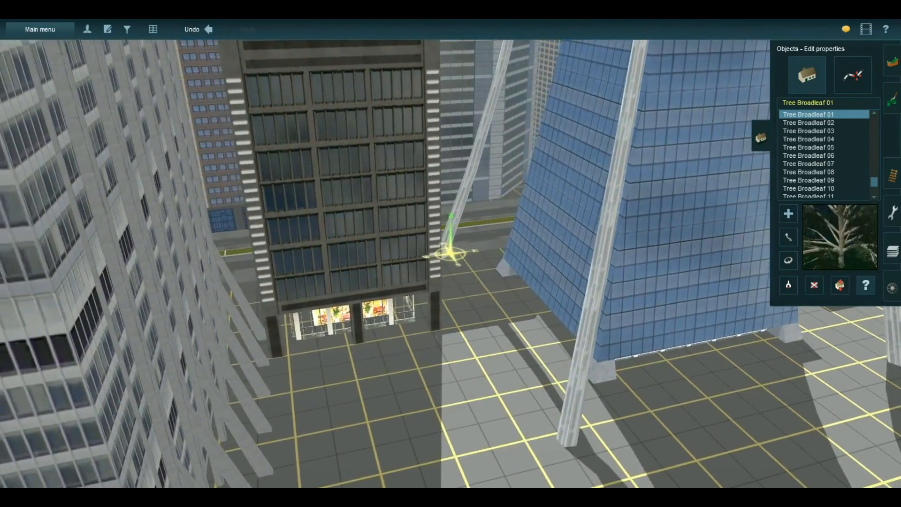
pyautogui.press('Left')
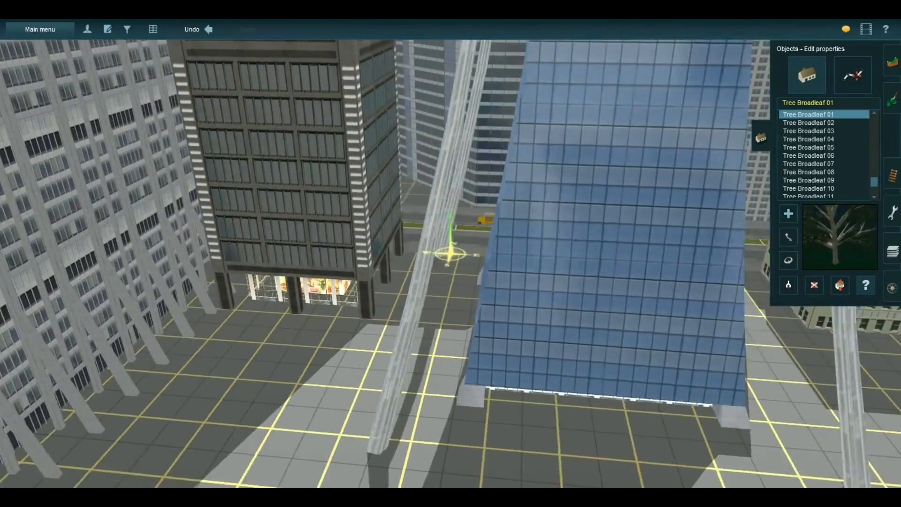
pyautogui.press('Left')
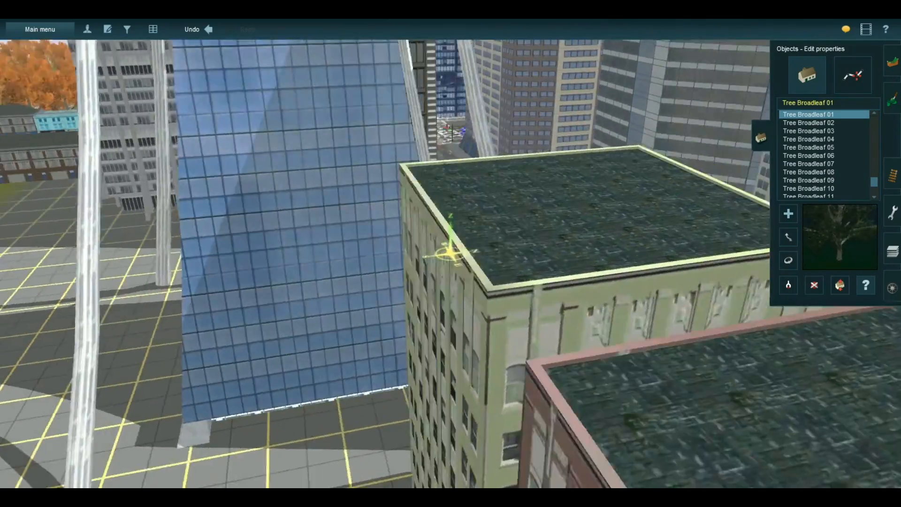
pyautogui.press('Left')
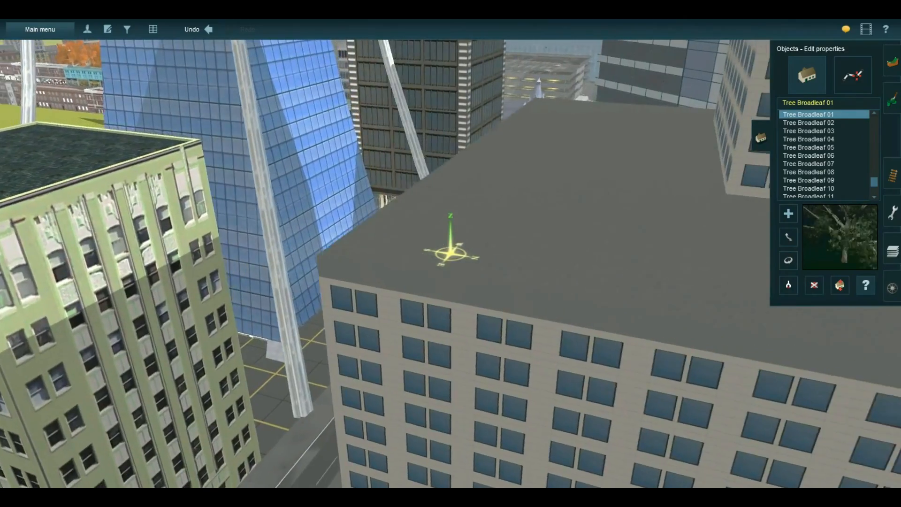
pyautogui.press('Left')
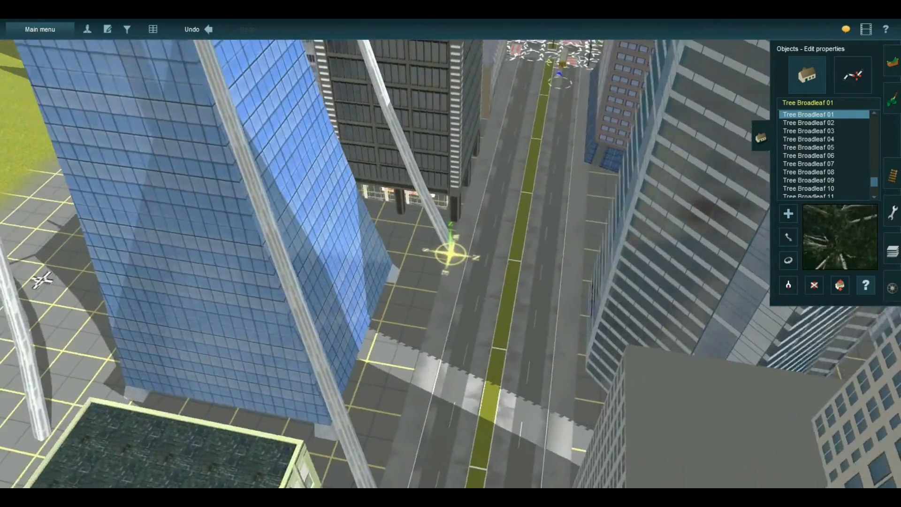
pyautogui.rightClick(521, 94)
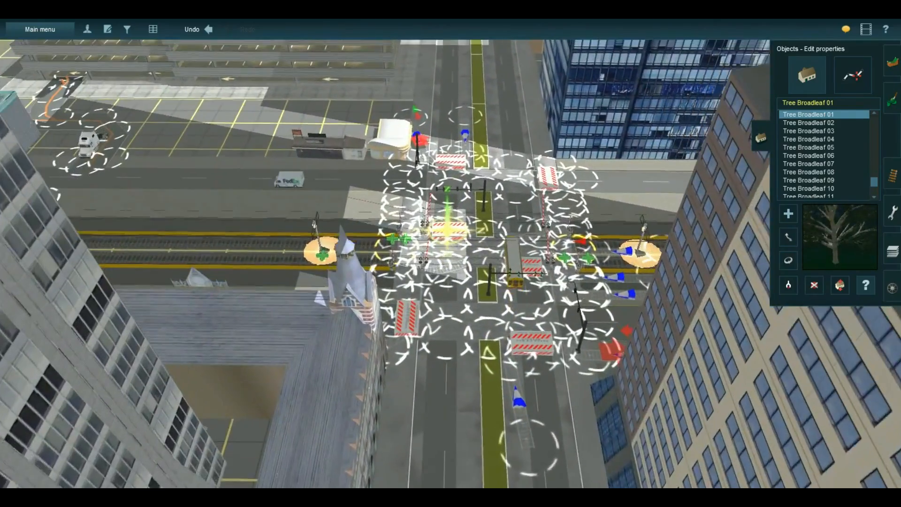
pyautogui.press('Down')
pyautogui.scroll(3, 451, 253)
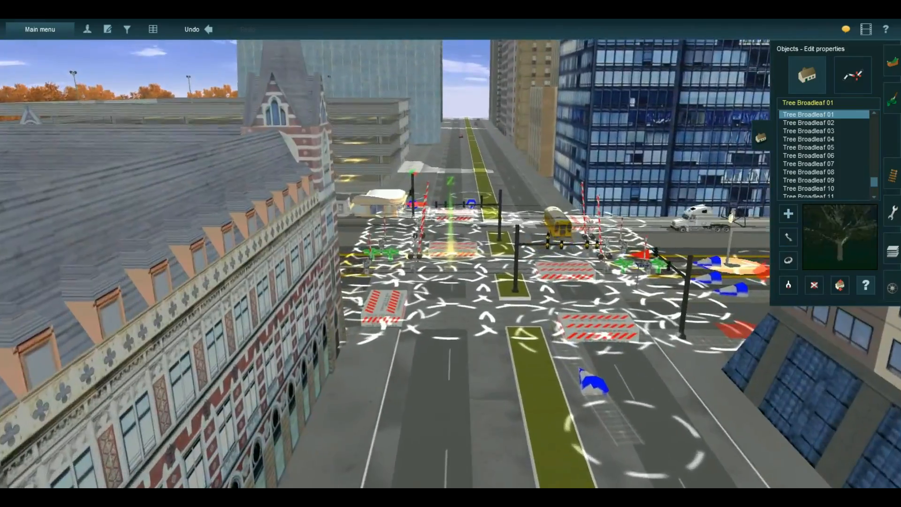
pyautogui.rightClick(392, 228)
pyautogui.press('Up')
pyautogui.press('Right')
pyautogui.rightClick(330, 318)
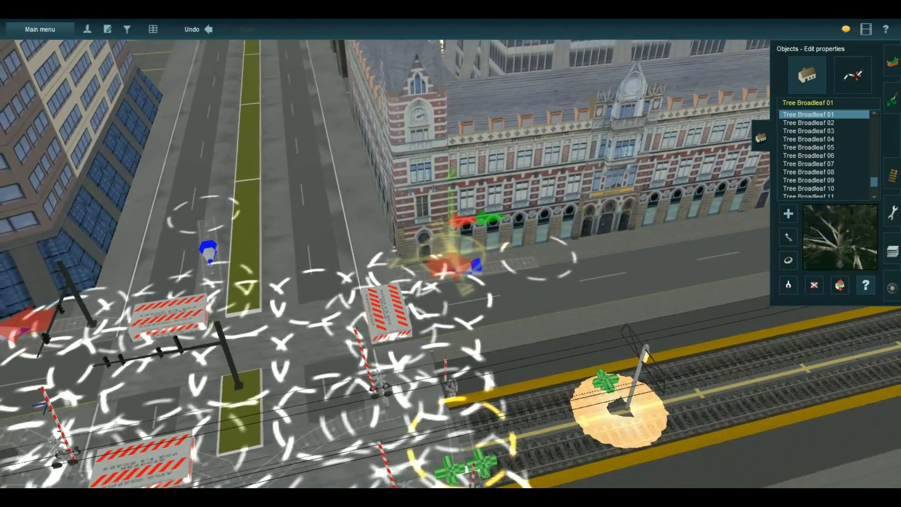
# Step: Filter the object list for CLOCK, with the brick clock-tower building in view
pyautogui.click(127, 29)
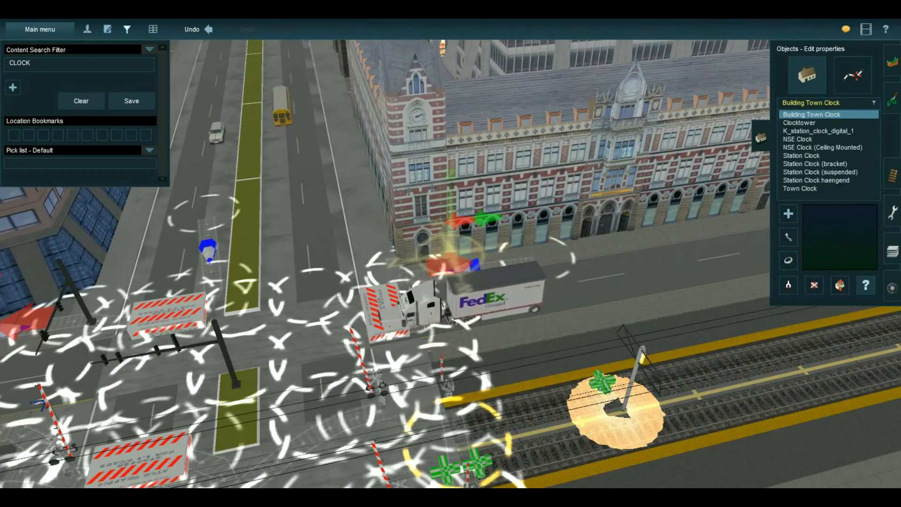
pyautogui.rightClick(641, 230)
pyautogui.rightClick(512, 169)
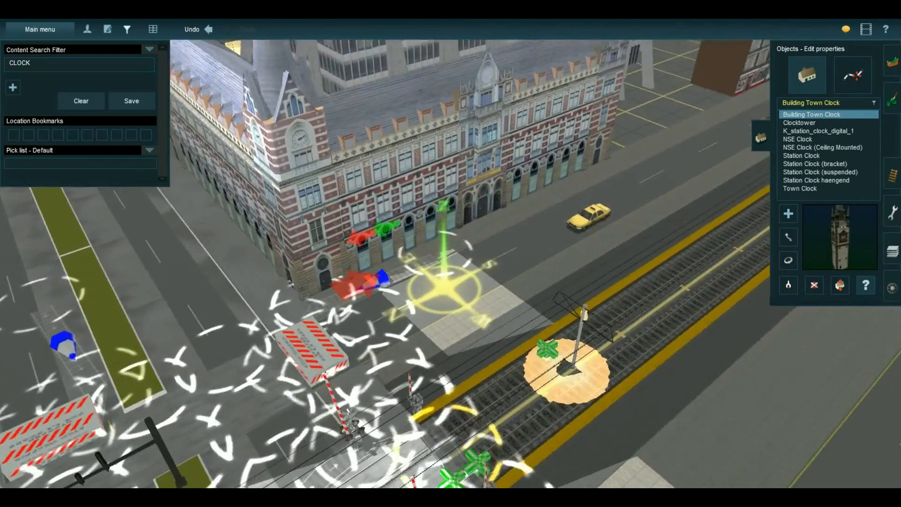
pyautogui.press('Left')
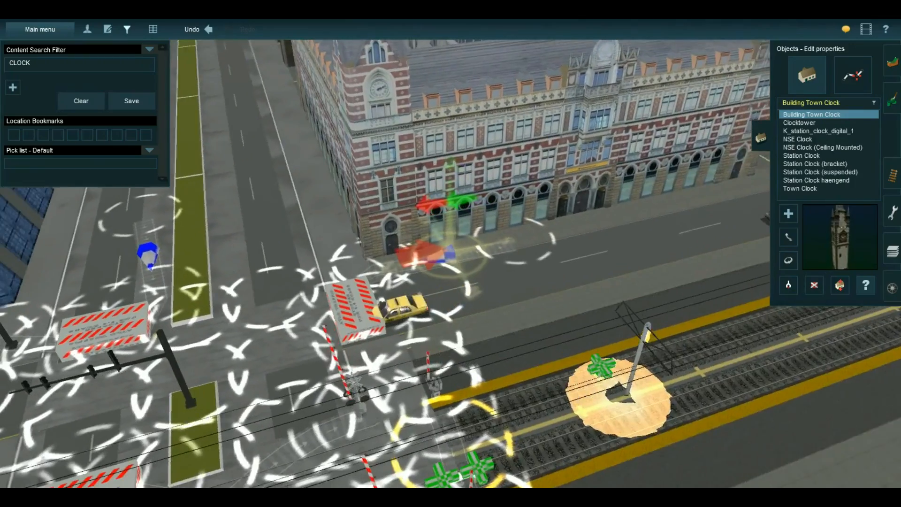
# Step: Preview the listed clock models from Clocktower through the NSE and station clocks to Town Clock
pyautogui.click(800, 122)
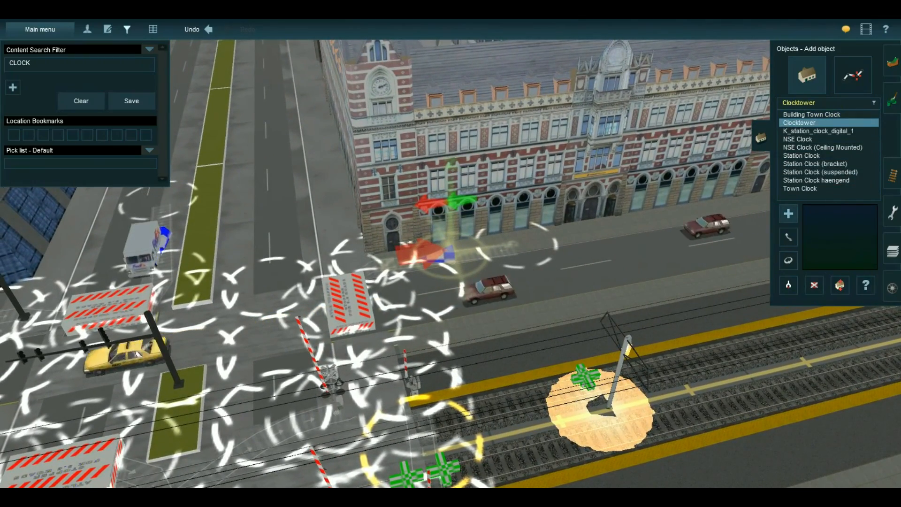
pyautogui.click(818, 131)
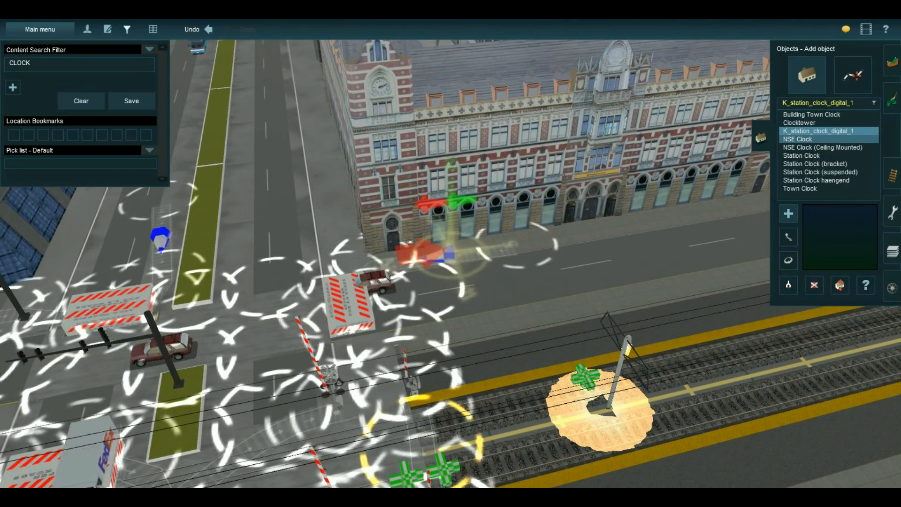
pyautogui.click(798, 139)
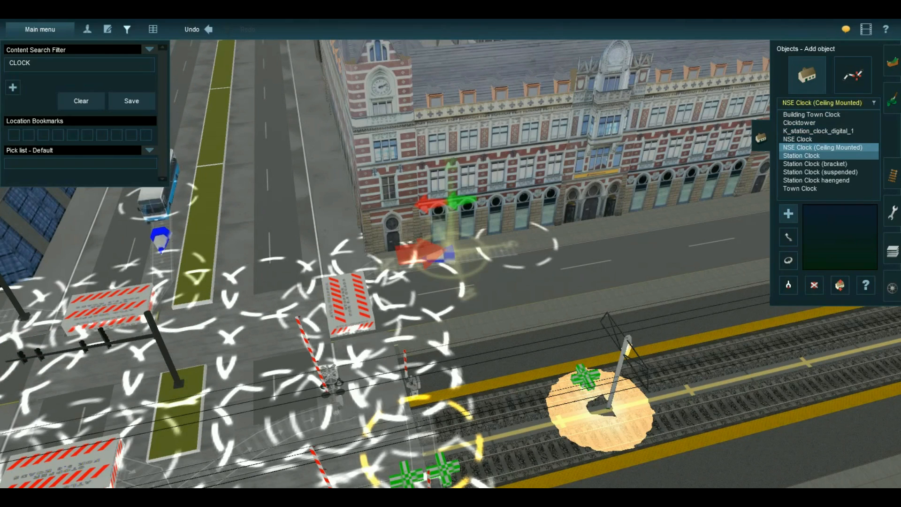
pyautogui.click(801, 155)
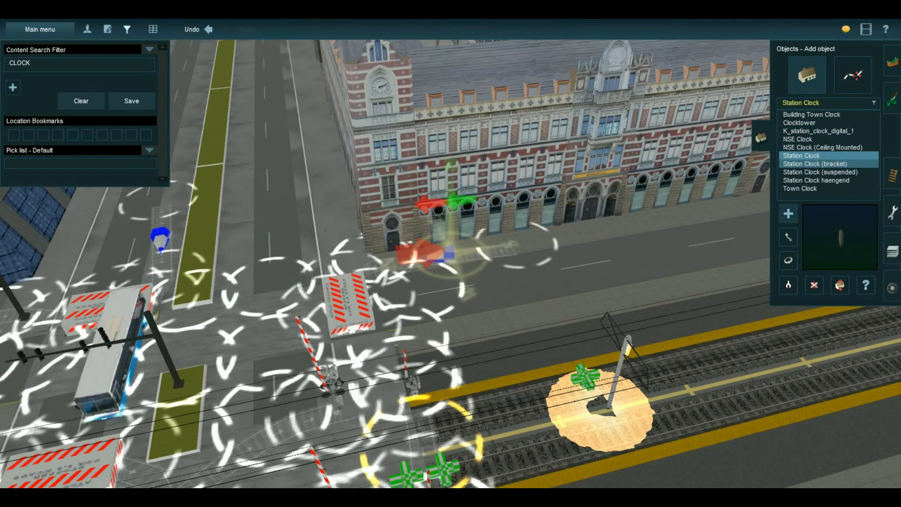
pyautogui.click(815, 164)
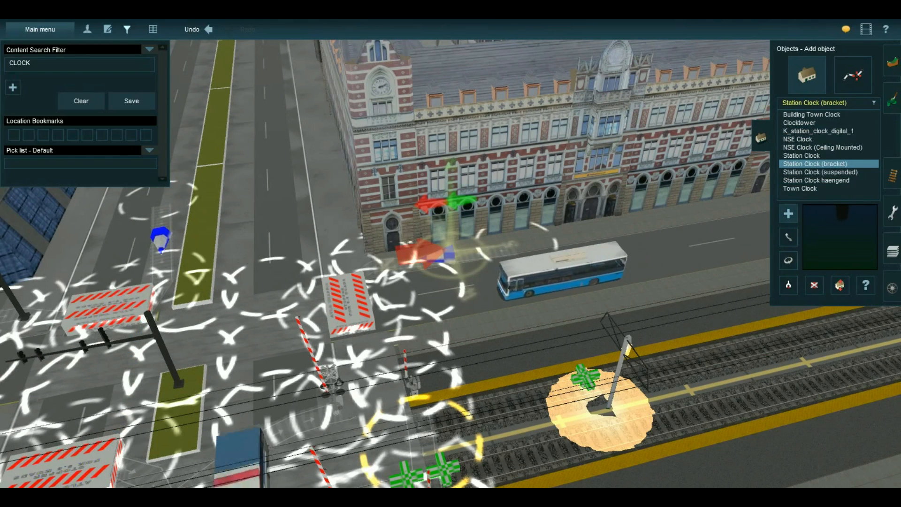
pyautogui.click(820, 172)
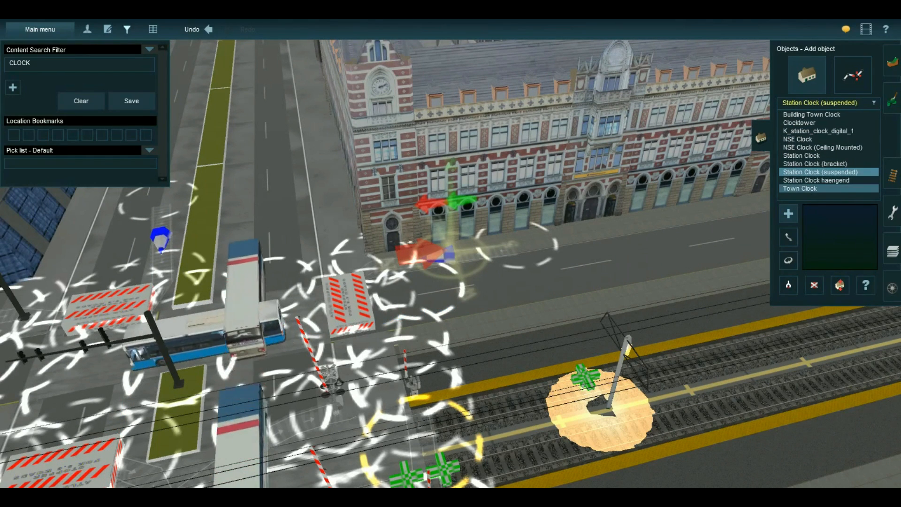
pyautogui.click(817, 180)
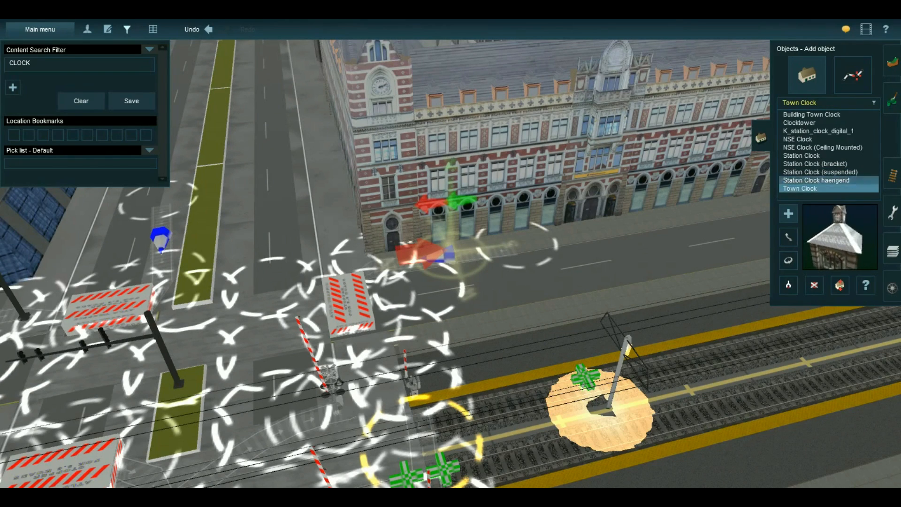
# Step: Place a Station Clock (suspended) on each street side of the brick corner building and rotate one to about 271 degrees
pyautogui.scroll(3, 451, 254)
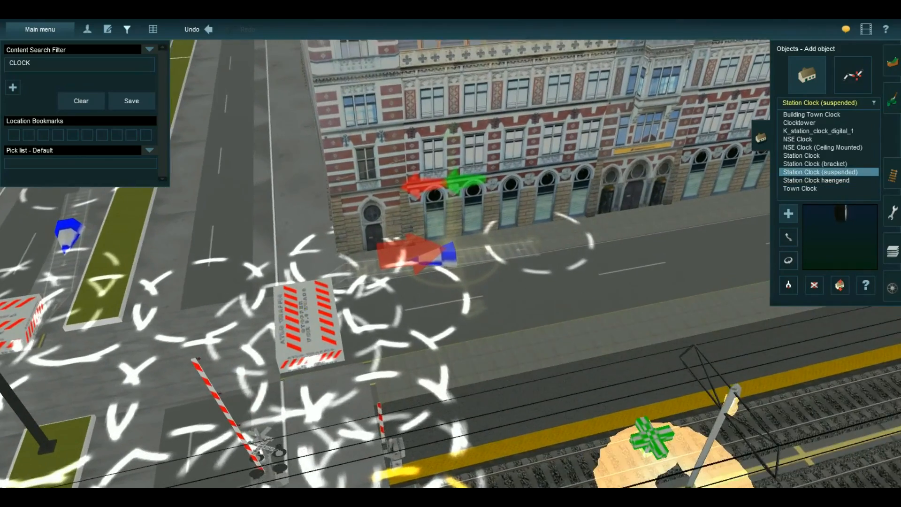
pyautogui.press('Left')
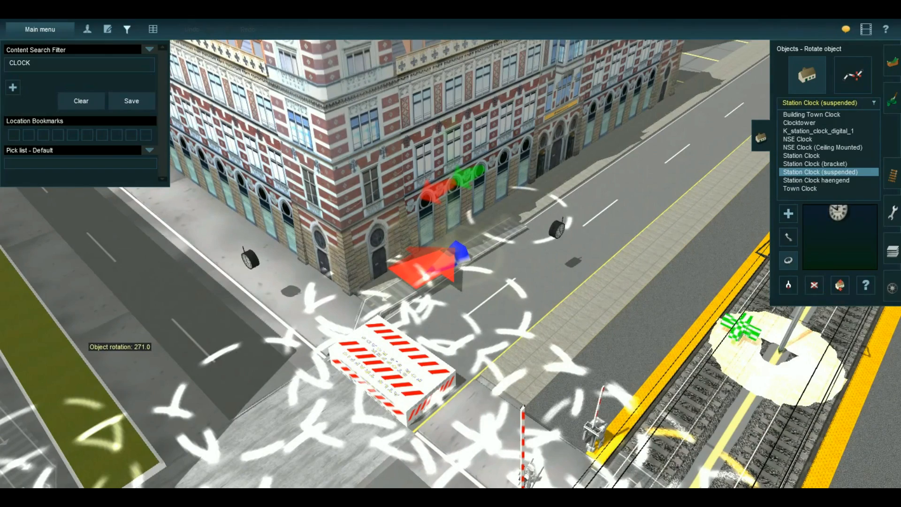
pyautogui.scroll(-3, 450, 263)
pyautogui.rightClick(360, 261)
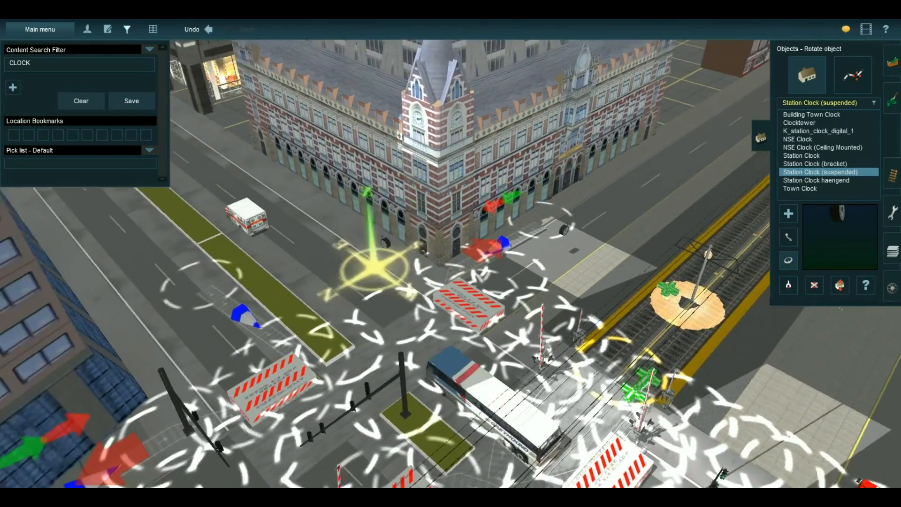
pyautogui.press('Left')
pyautogui.press('Left')
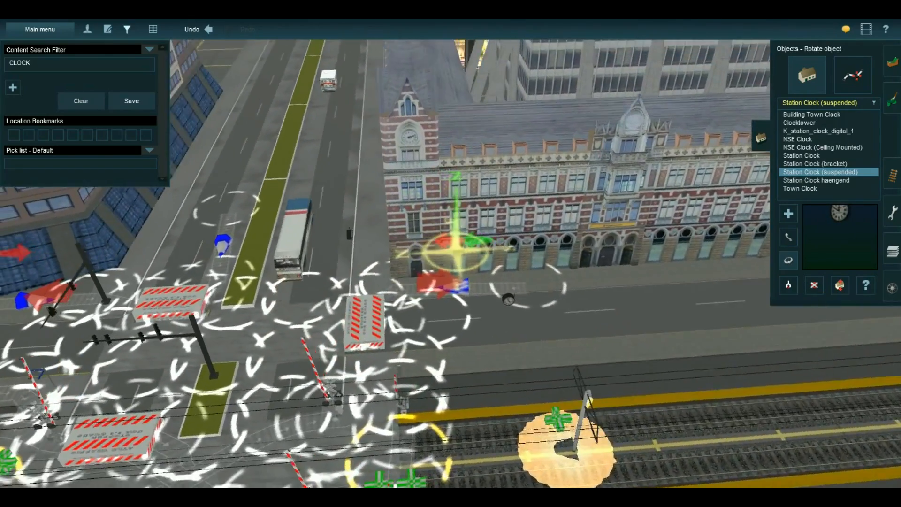
# Step: Raise the suspended station clock on the tram-track side of the brick building by about 11.00
pyautogui.press('Down')
pyautogui.scroll(1, 451, 263)
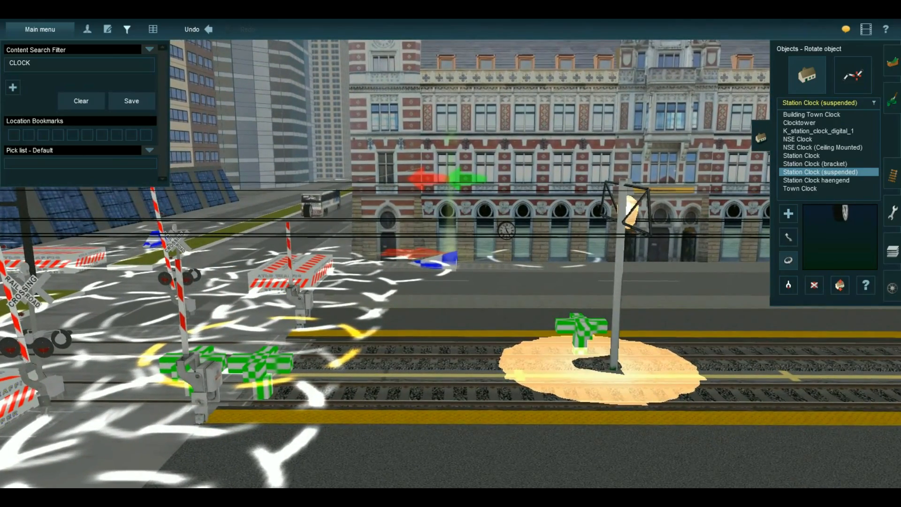
pyautogui.press('h')
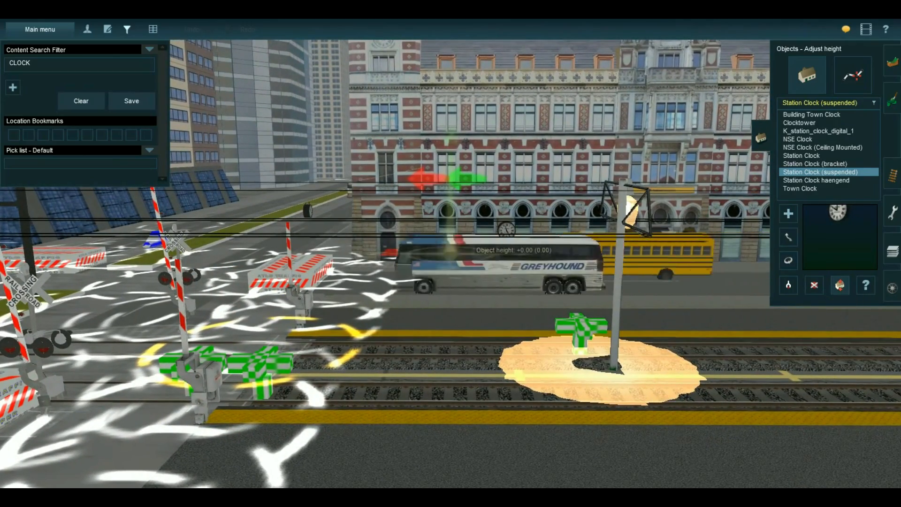
pyautogui.moveTo(507, 230); pyautogui.dragTo(506, 186)
pyautogui.press('Up')
pyautogui.press('Down')
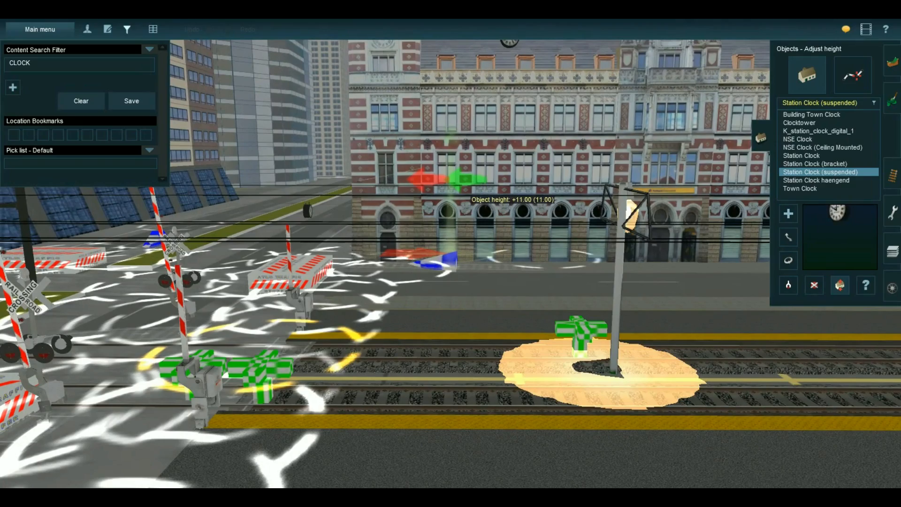
# Step: Raise the suspended station clock on the median-road side of the brick building by about 10.00
pyautogui.press('Left')
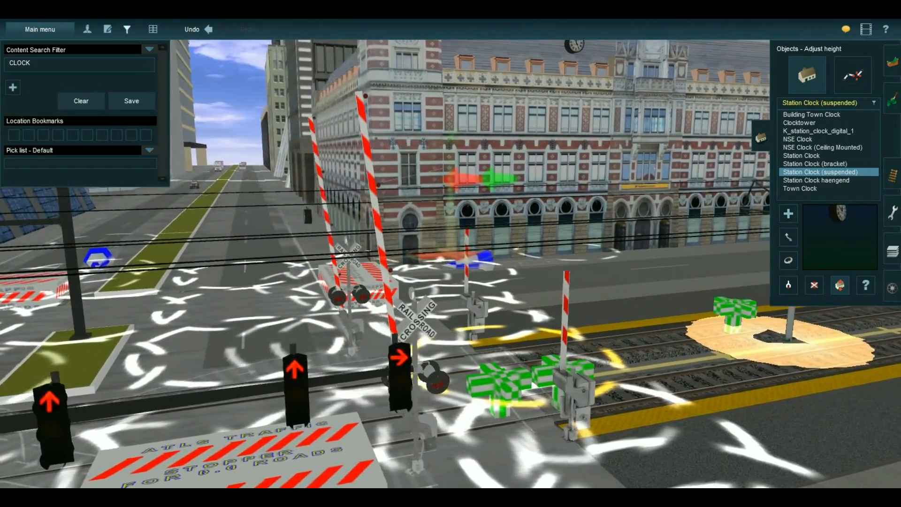
pyautogui.press('Up')
pyautogui.press('Left')
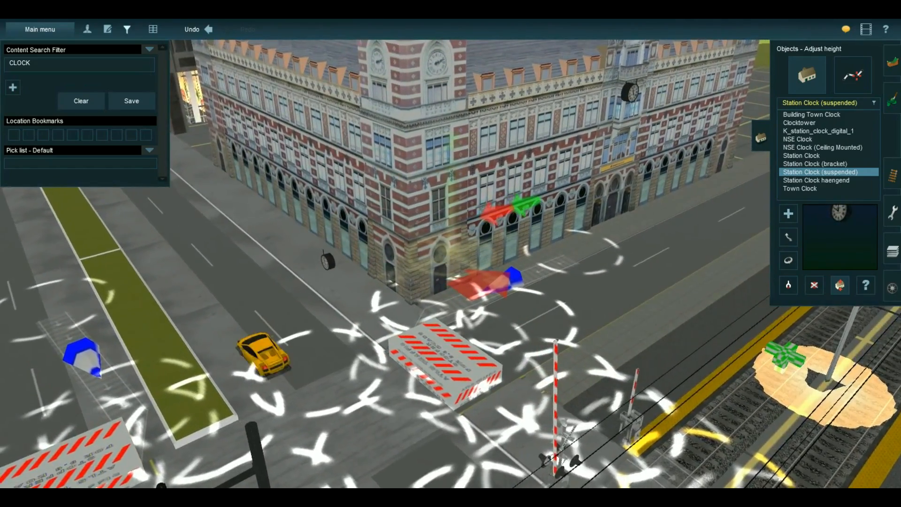
pyautogui.moveTo(328, 261); pyautogui.dragTo(331, 210)
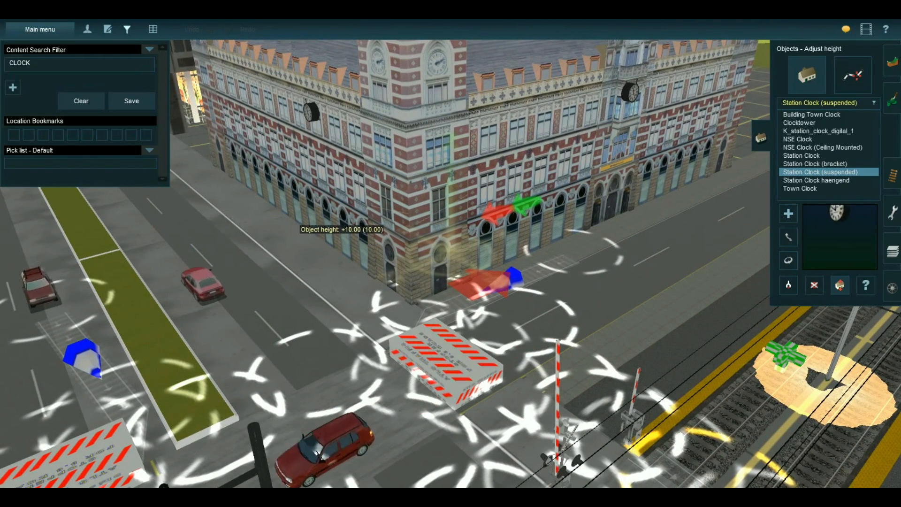
# Step: Move the raised clock on the tram-track side onto the corner tower's facade, just below the tower's own clock face
pyautogui.press('Right')
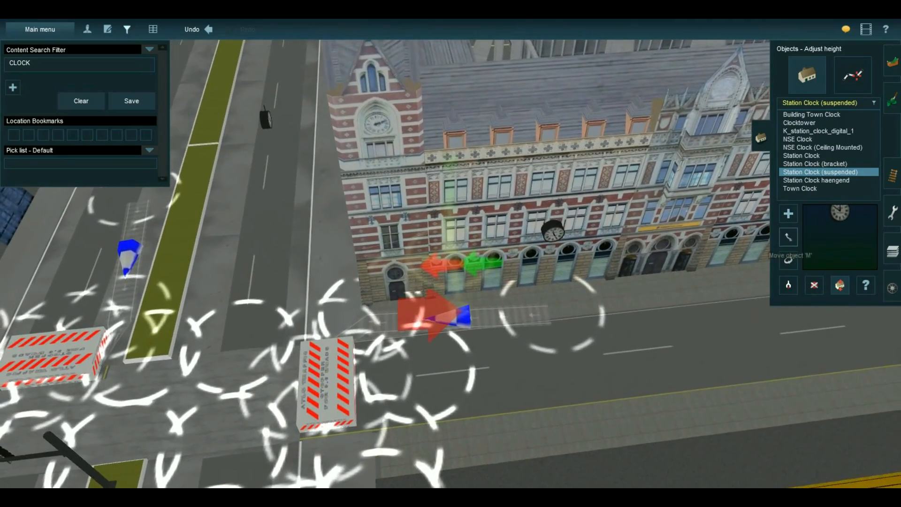
pyautogui.click(789, 237)
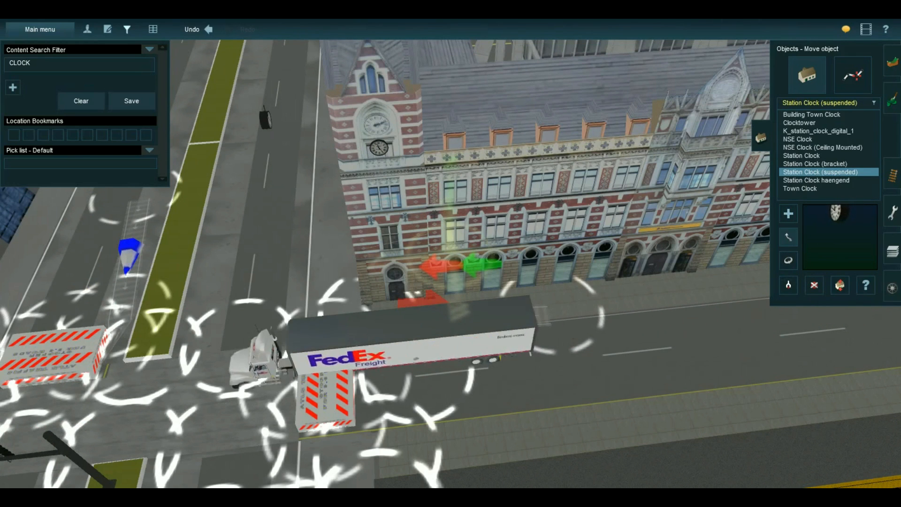
# Step: Raise the suspended station clock on the tower's tram-track facade until it covers the tower's own clock face
pyautogui.press('h')
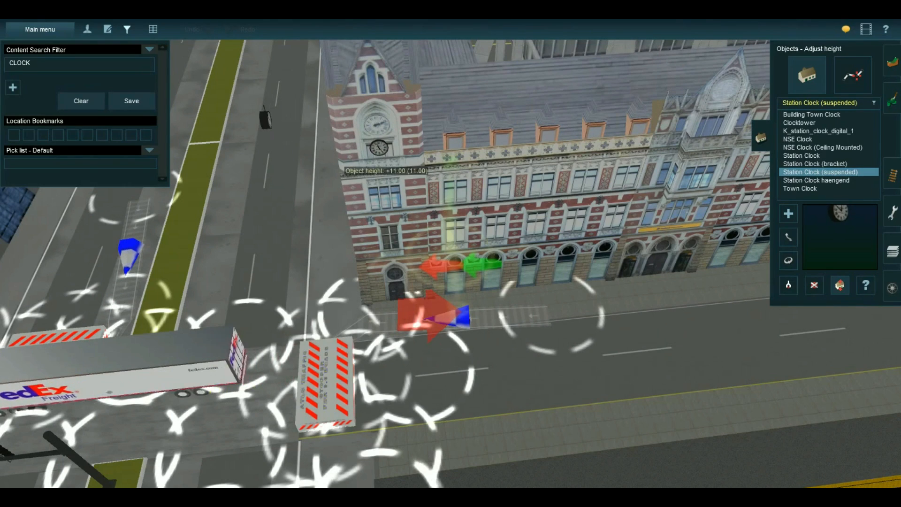
pyautogui.moveTo(378, 148); pyautogui.dragTo(377, 133)
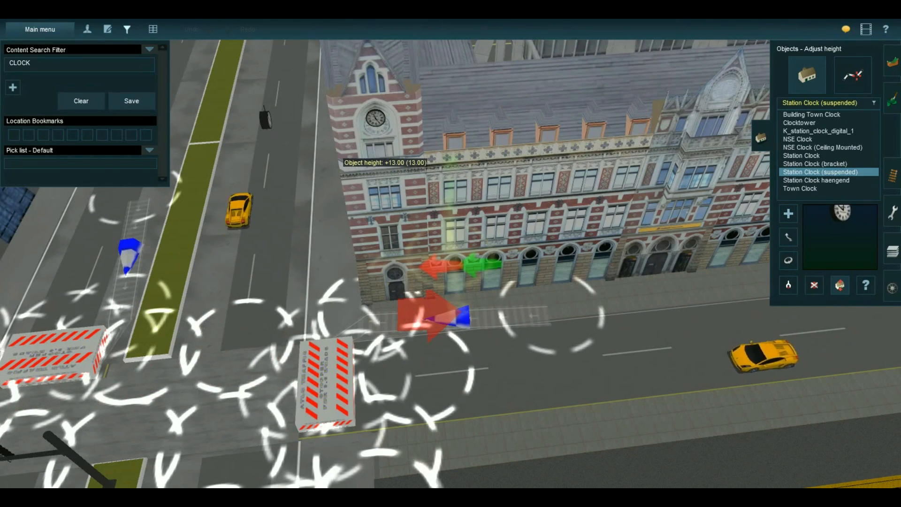
pyautogui.moveTo(377, 133); pyautogui.dragTo(375, 123)
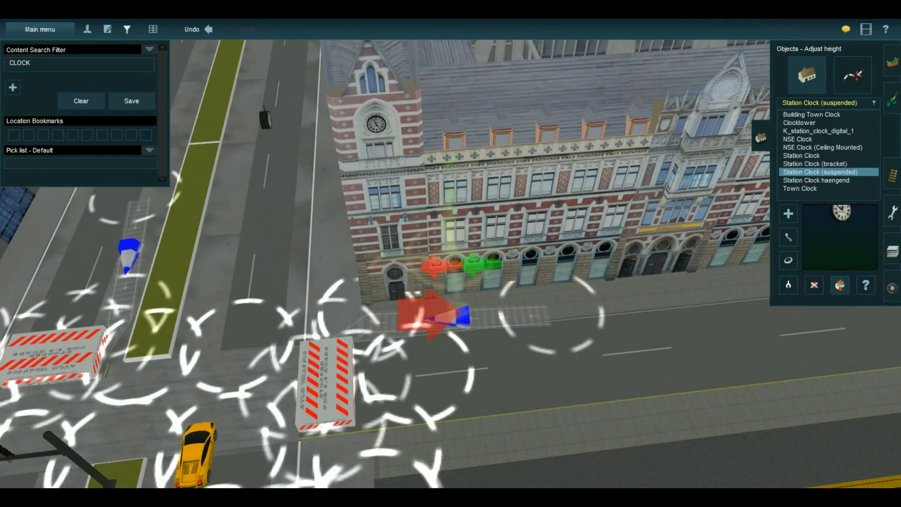
pyautogui.moveTo(376, 145); pyautogui.dragTo(376, 122)
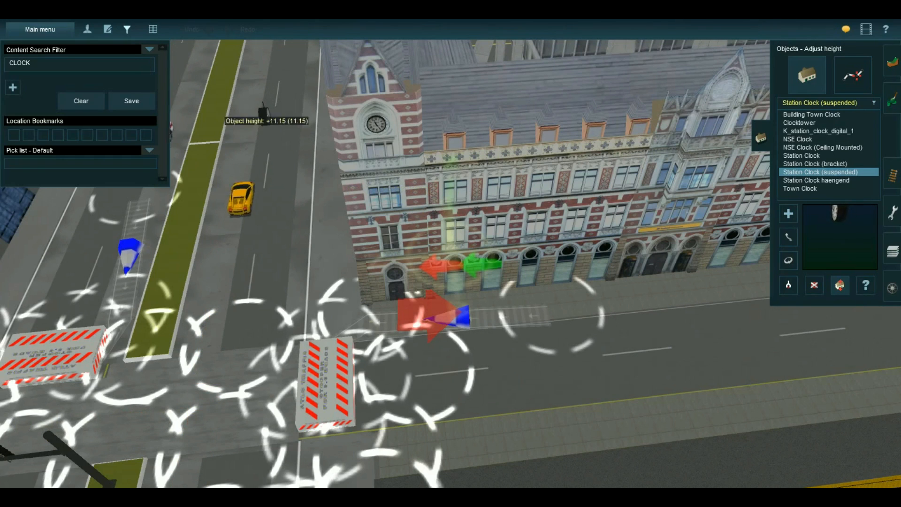
# Step: Raise the suspended clock on the median-road side to about 12.55 and move it onto the tower facade over the built-in clock face
pyautogui.moveTo(263, 110); pyautogui.dragTo(247, 55)
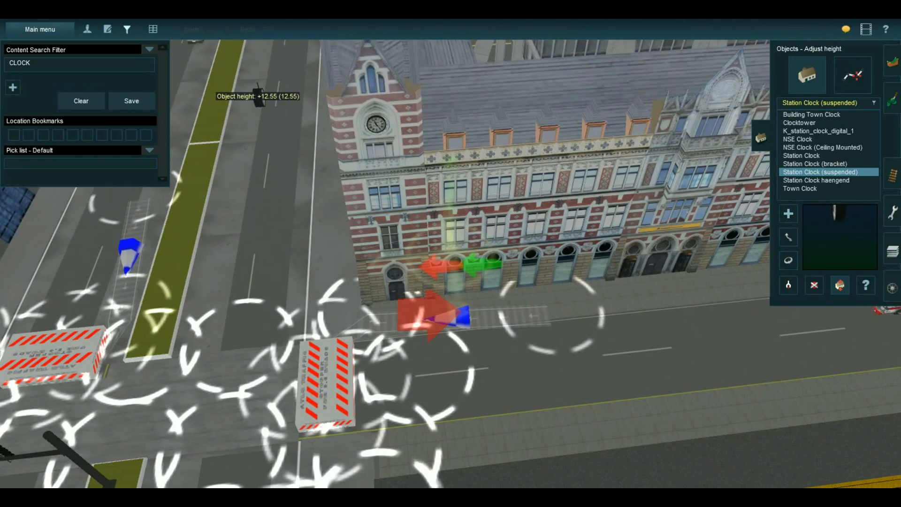
pyautogui.moveTo(259, 96); pyautogui.dragTo(259, 96)
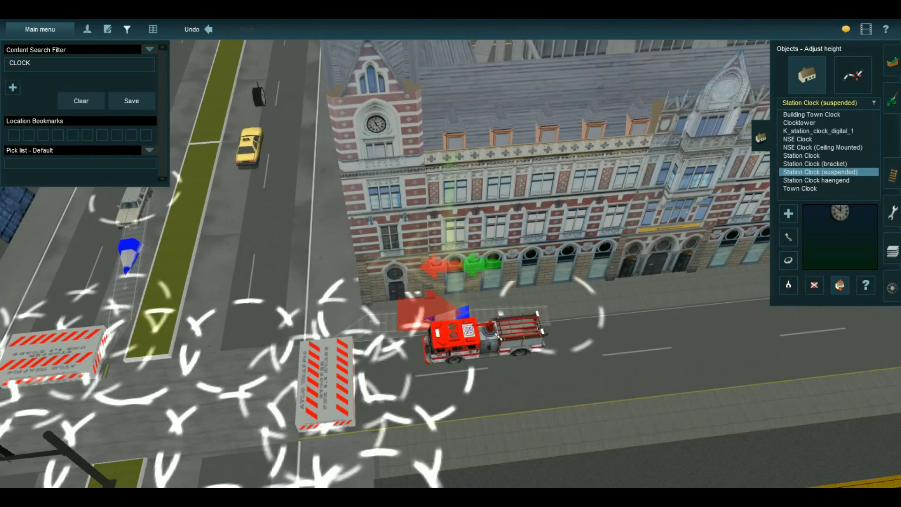
pyautogui.press('Left')
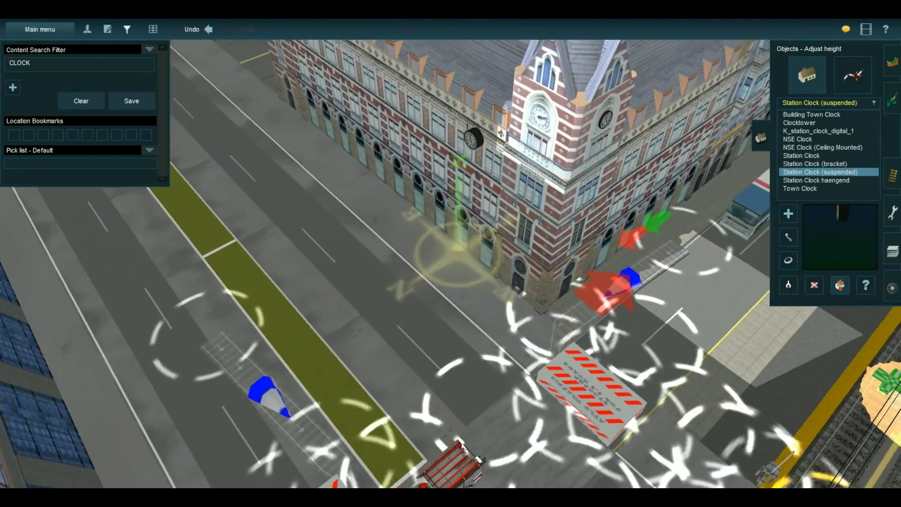
pyautogui.press('m')
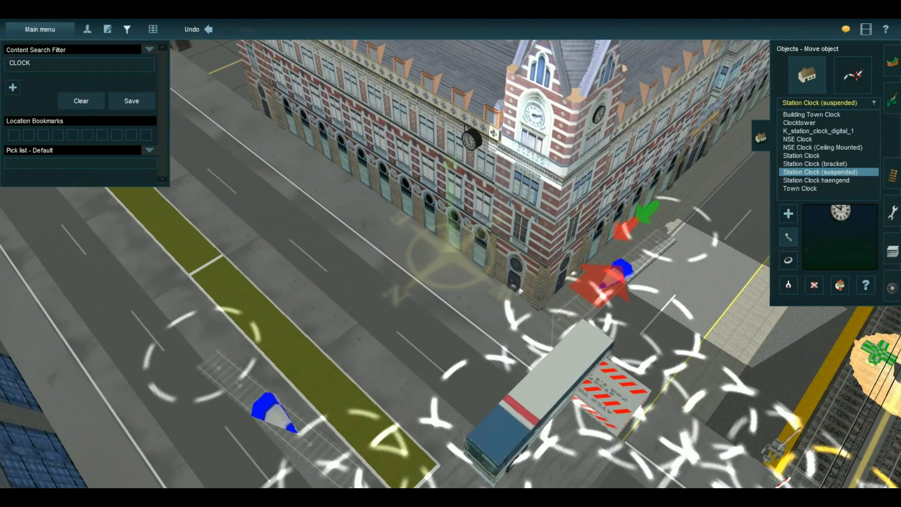
pyautogui.hotkey('ctrl', 'z')
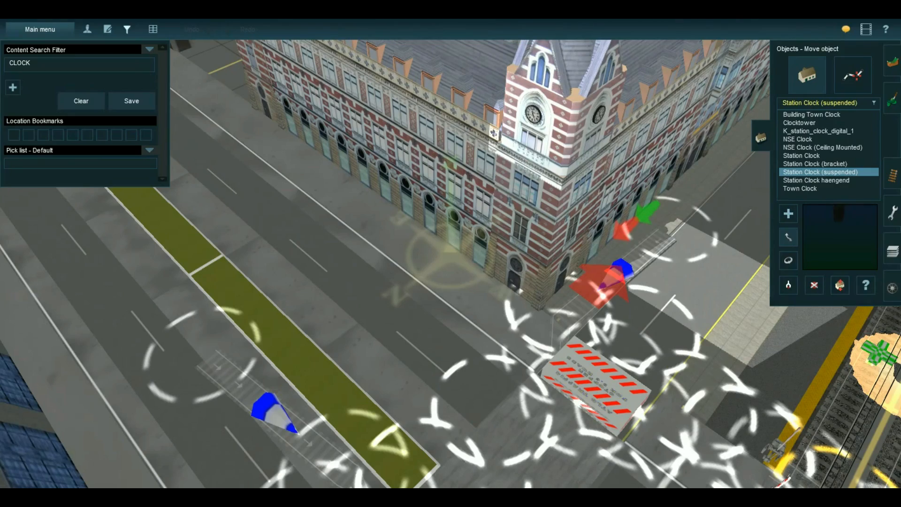
# Step: Clear and close the content search filter, and change the environment's time of day to night
pyautogui.press('Down')
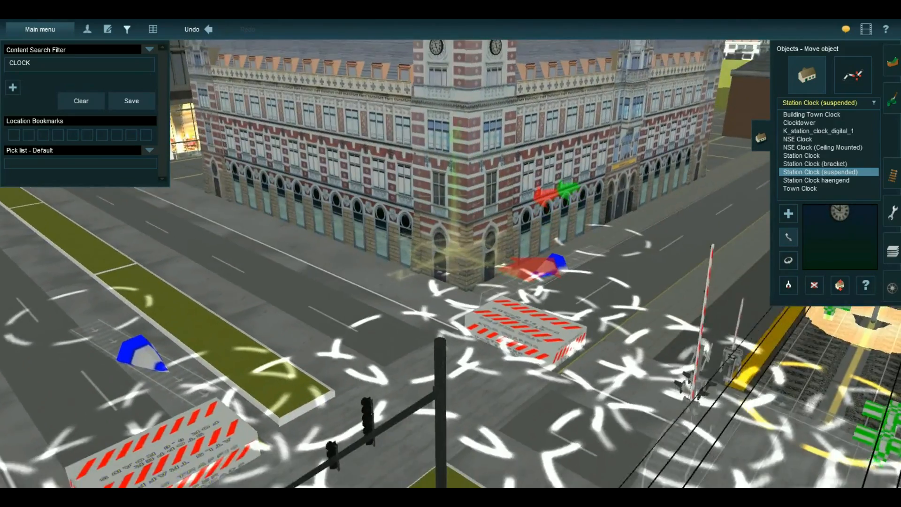
pyautogui.press('Right')
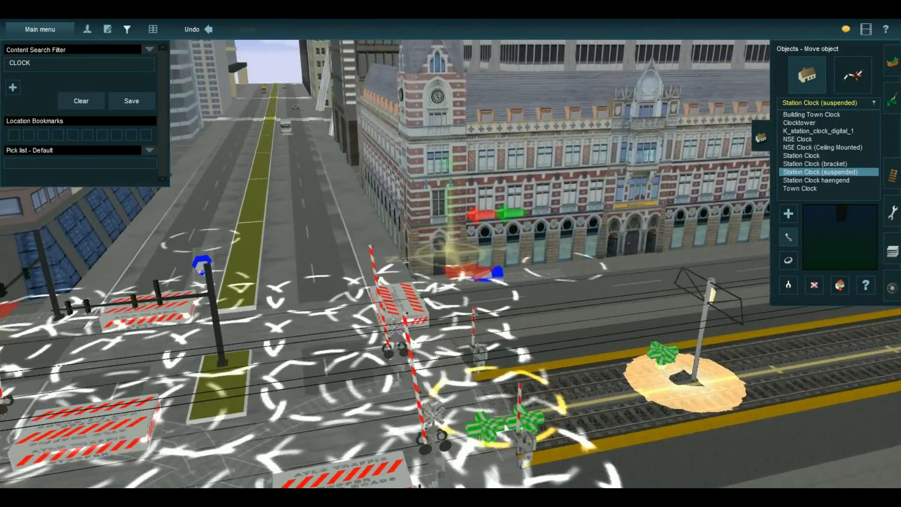
pyautogui.press('pageup')
pyautogui.press('pagedown')
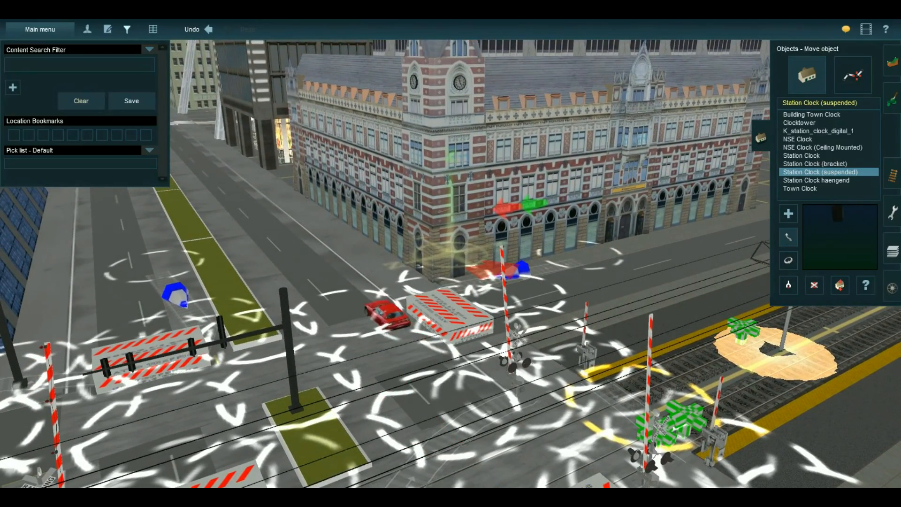
pyautogui.click(127, 29)
pyautogui.click(40, 30)
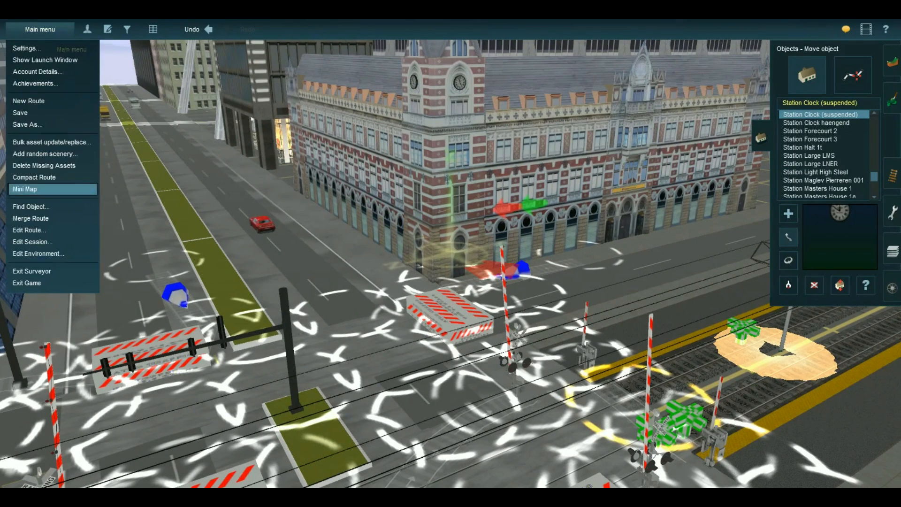
pyautogui.click(39, 254)
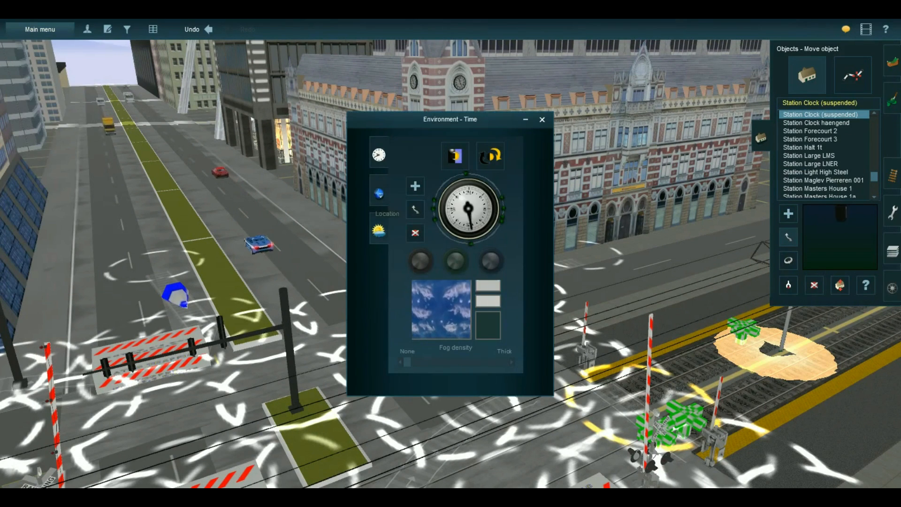
pyautogui.moveTo(469, 225); pyautogui.dragTo(483, 194)
pyautogui.press('Escape')
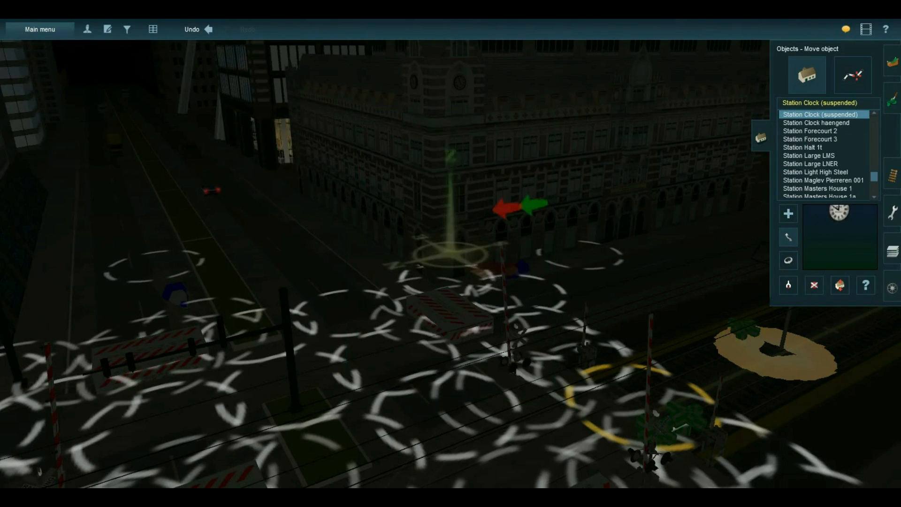
# Step: Examine how both tower clocks look at night from the intersection, the street and close up
pyautogui.press('Right')
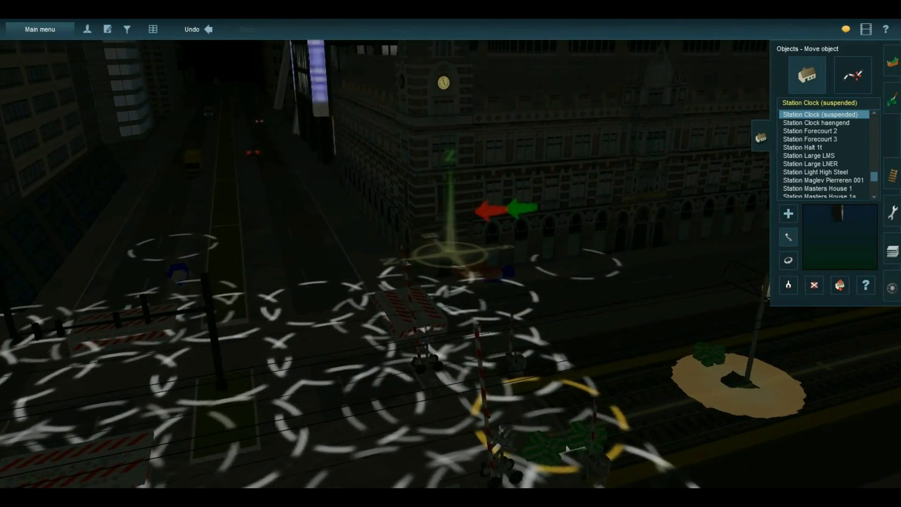
pyautogui.press('Down')
pyautogui.press('Left')
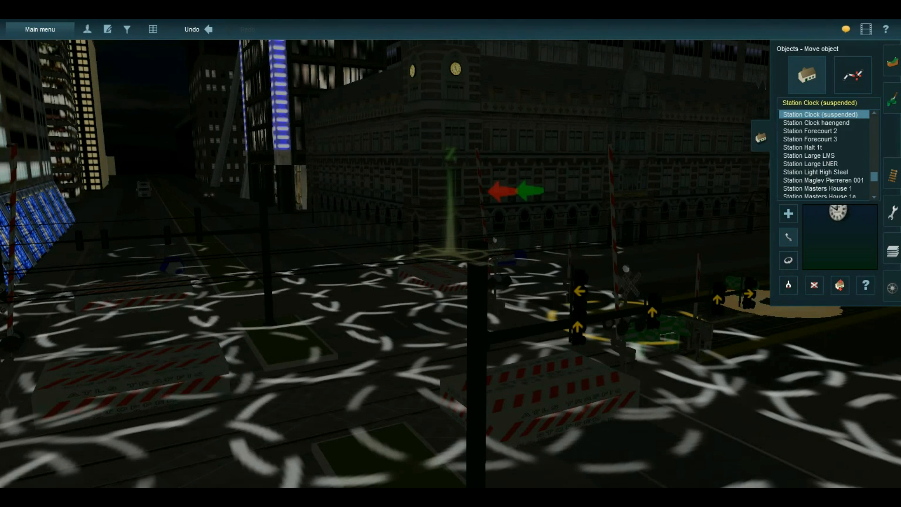
pyautogui.scroll(-2, 450, 253)
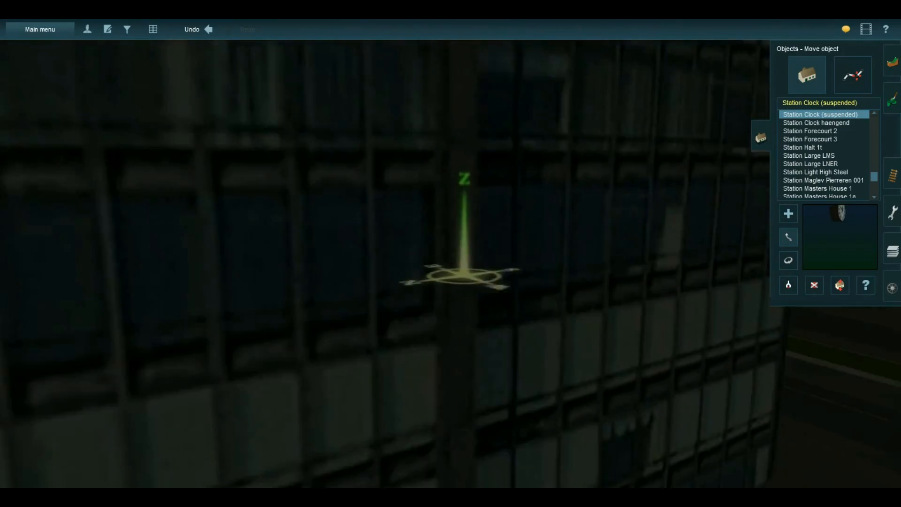
pyautogui.scroll(-2, 464, 264)
pyautogui.scroll(2, 464, 264)
pyautogui.scroll(3, 465, 264)
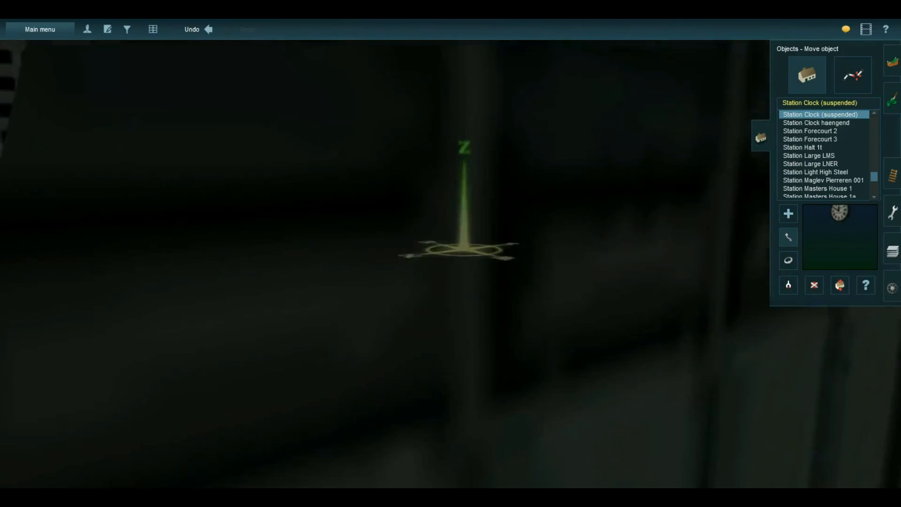
pyautogui.scroll(-3, 464, 264)
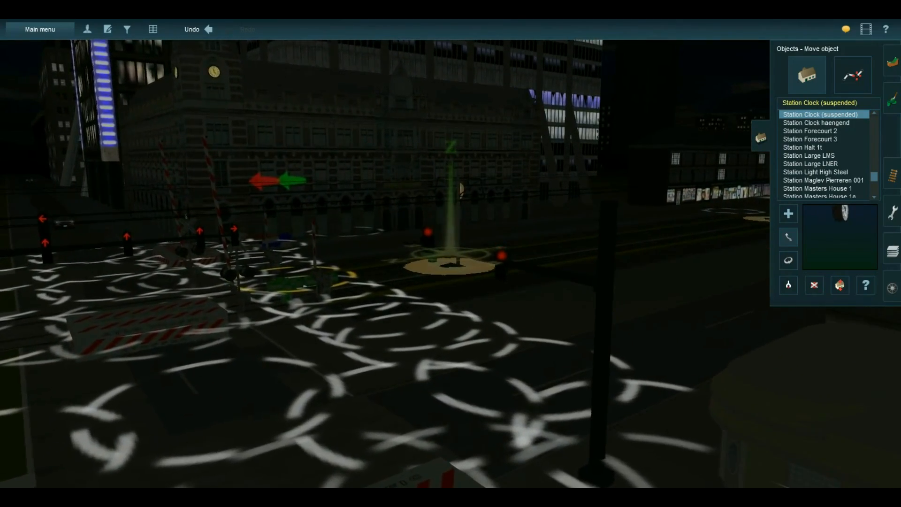
pyautogui.press('Left')
pyautogui.press('Down')
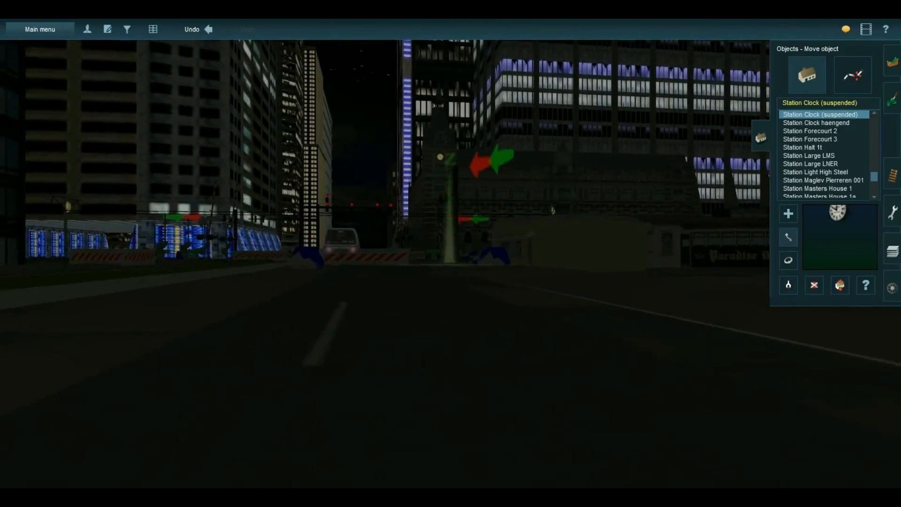
pyautogui.press('Up')
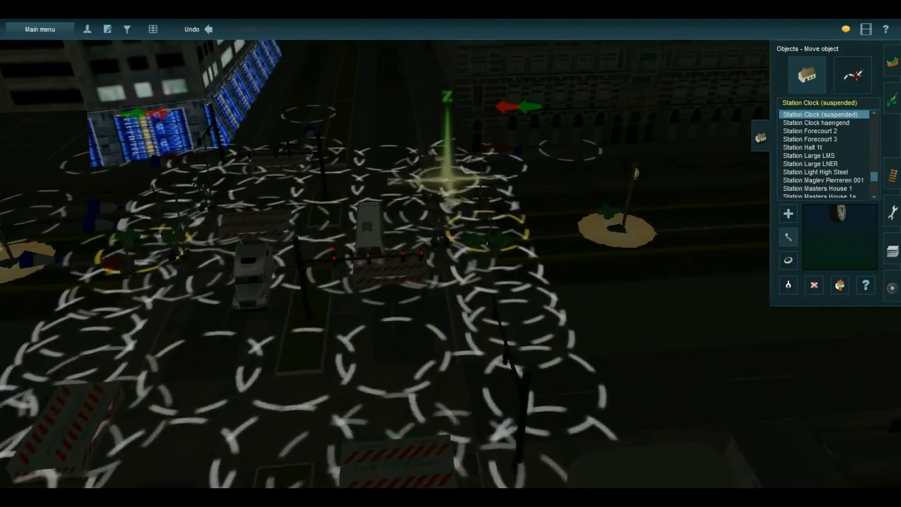
pyautogui.press('Right')
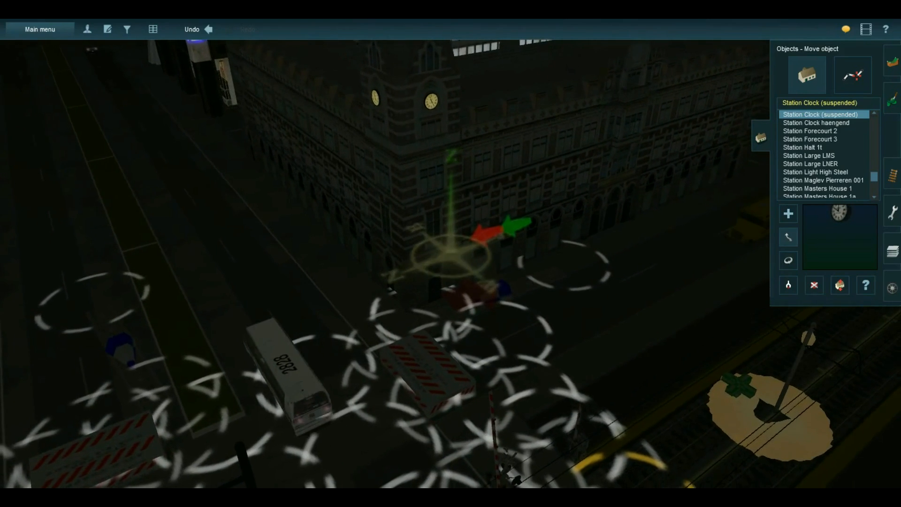
pyautogui.press('Right')
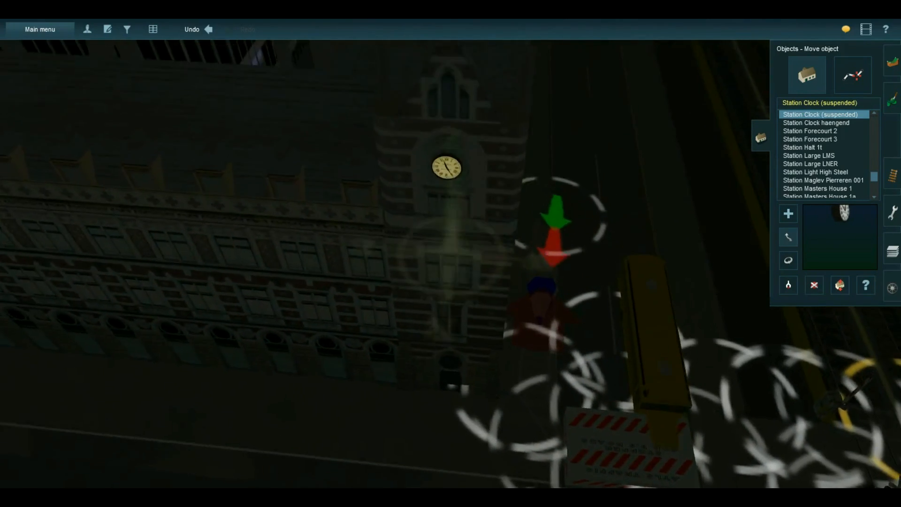
pyautogui.press('Right')
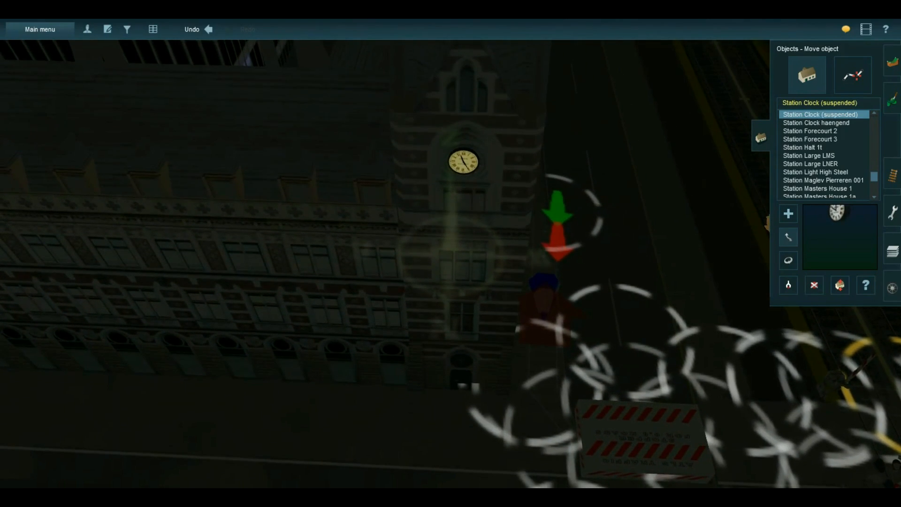
# Step: Set the environment's time of day back to daylight, moving the settings window aside from the tower clock
pyautogui.click(40, 29)
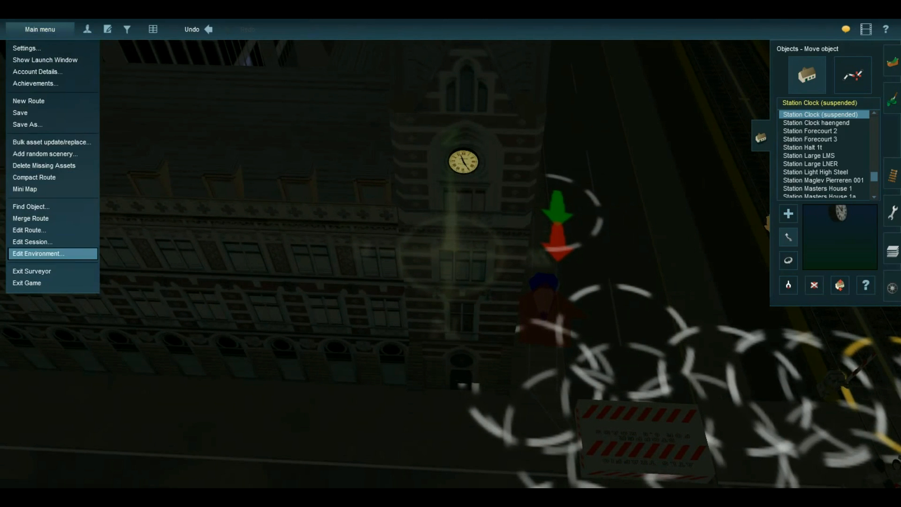
pyautogui.click(38, 254)
pyautogui.moveTo(445, 119); pyautogui.dragTo(262, 120)
pyautogui.moveTo(283, 197); pyautogui.dragTo(291, 204)
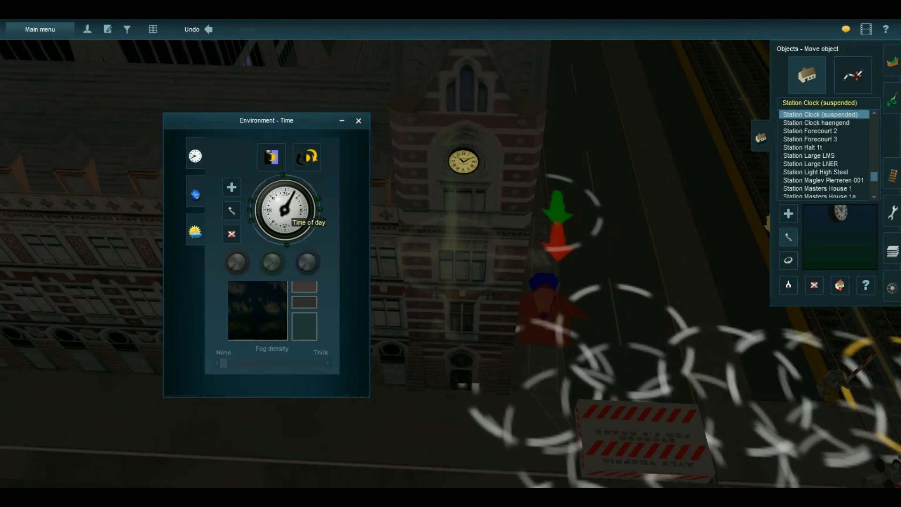
pyautogui.moveTo(290, 217); pyautogui.dragTo(288, 229)
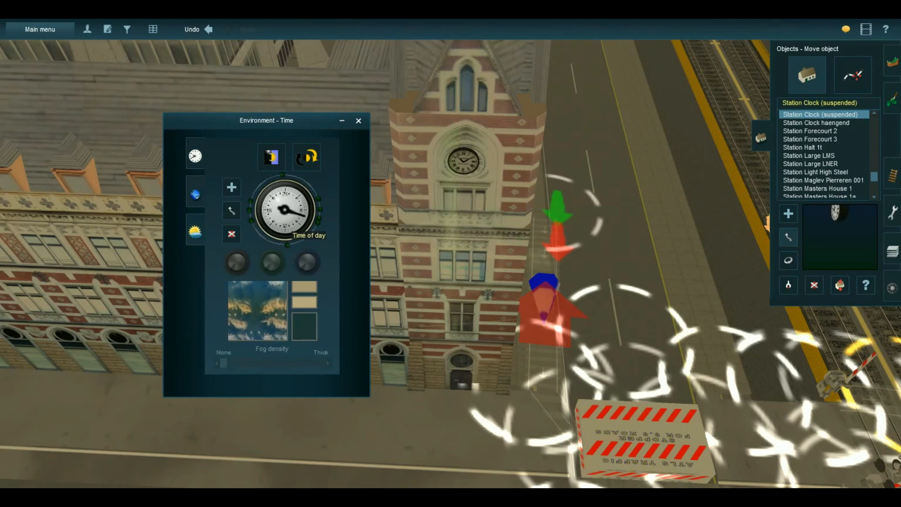
pyautogui.moveTo(304, 216); pyautogui.dragTo(302, 220)
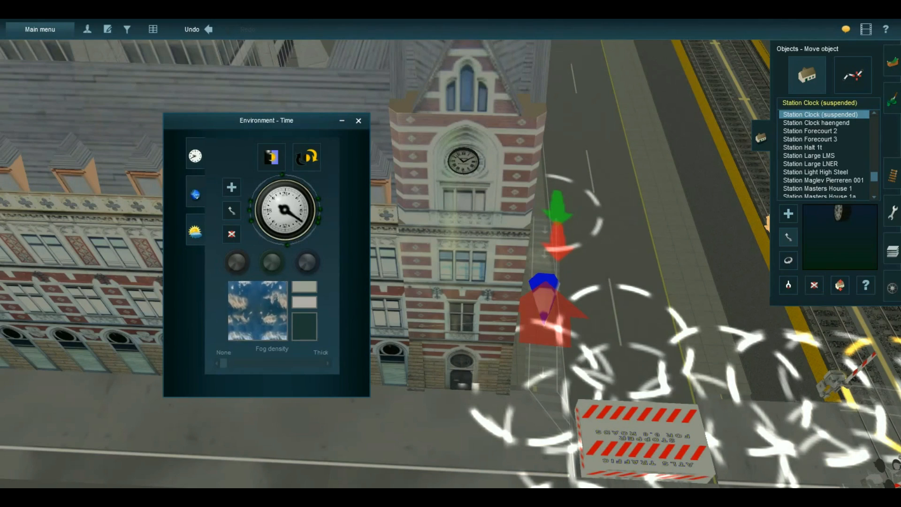
# Step: Close the environment settings and check both tower clocks in daylight from each street side
pyautogui.press('Left')
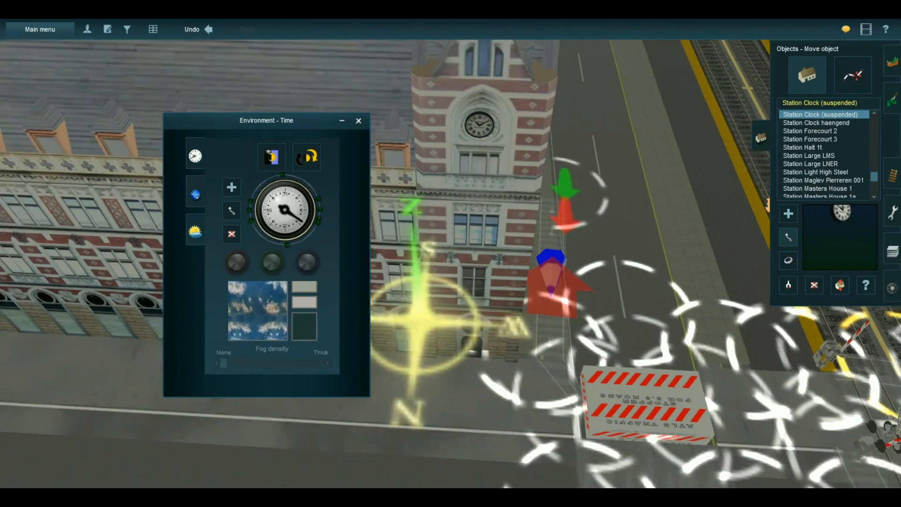
pyautogui.press('Left')
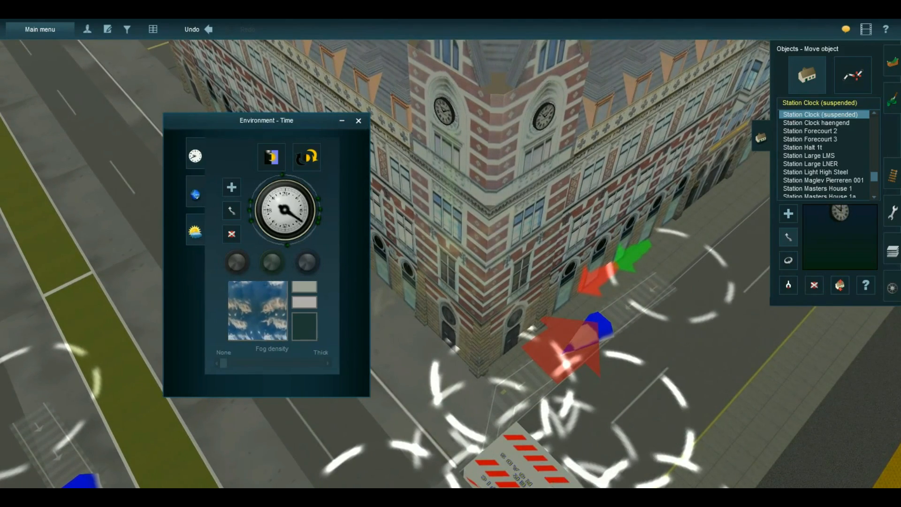
pyautogui.press('Left')
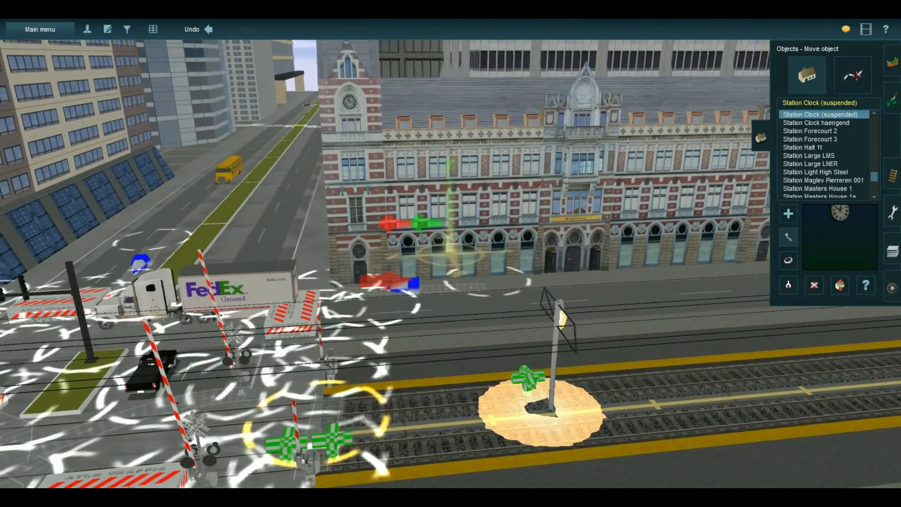
pyautogui.press('Up')
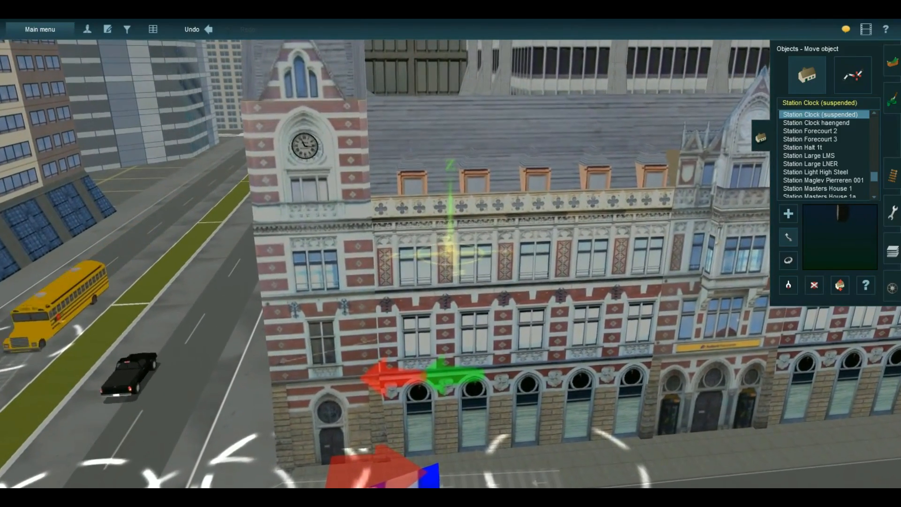